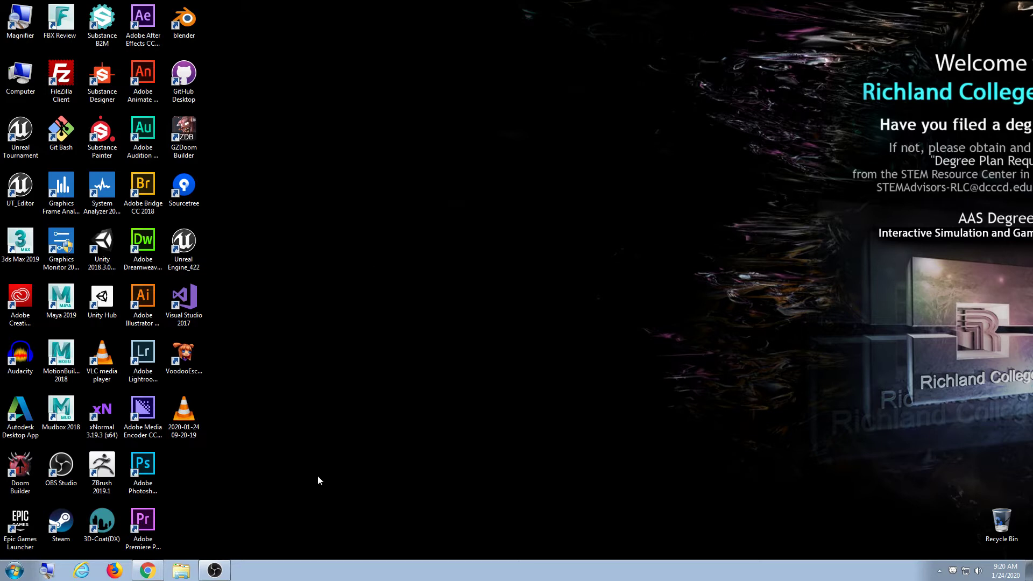
- Return to Chrome's character rigging image results and navigate to the Mixamo website
click(157, 571)
triple_click(321, 29)
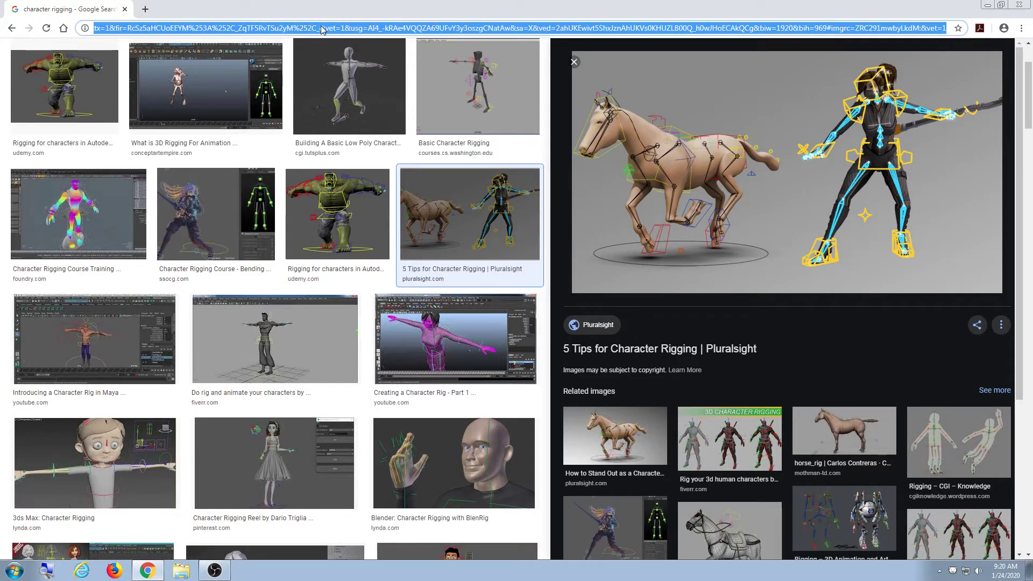
text(mixamo)
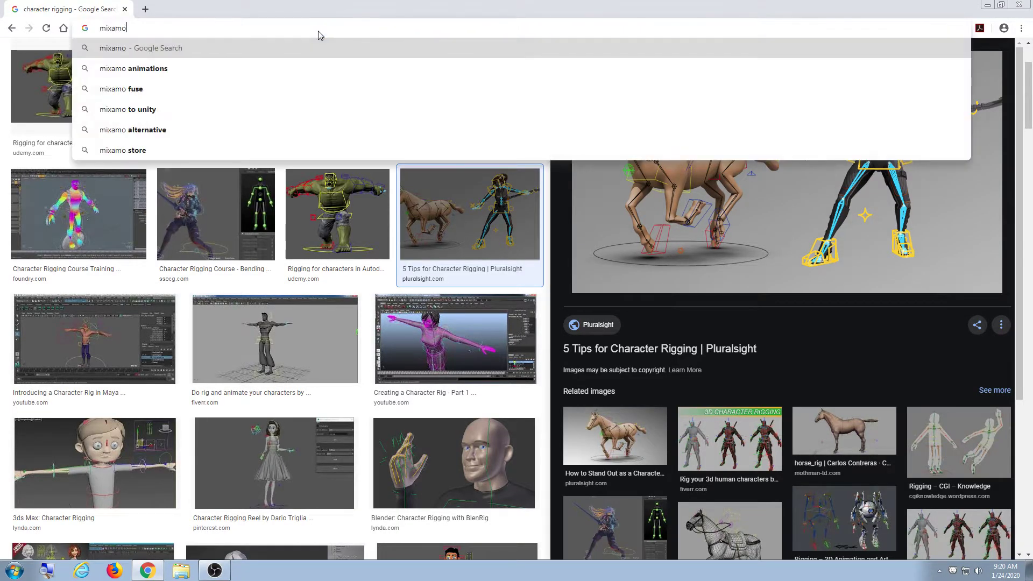
key(Return)
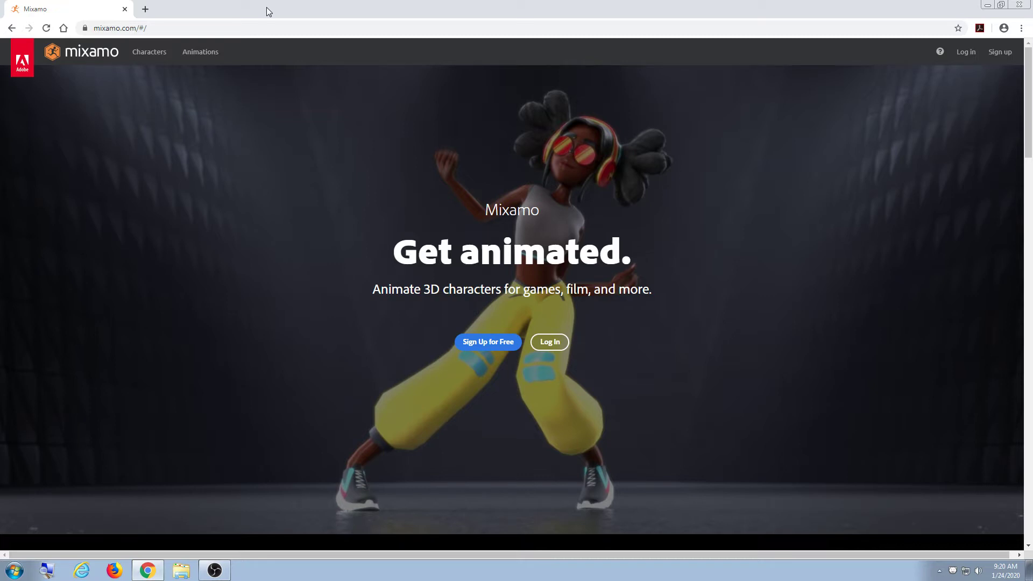
- Start the Mixamo login and submit the school e-mail address
click(970, 54)
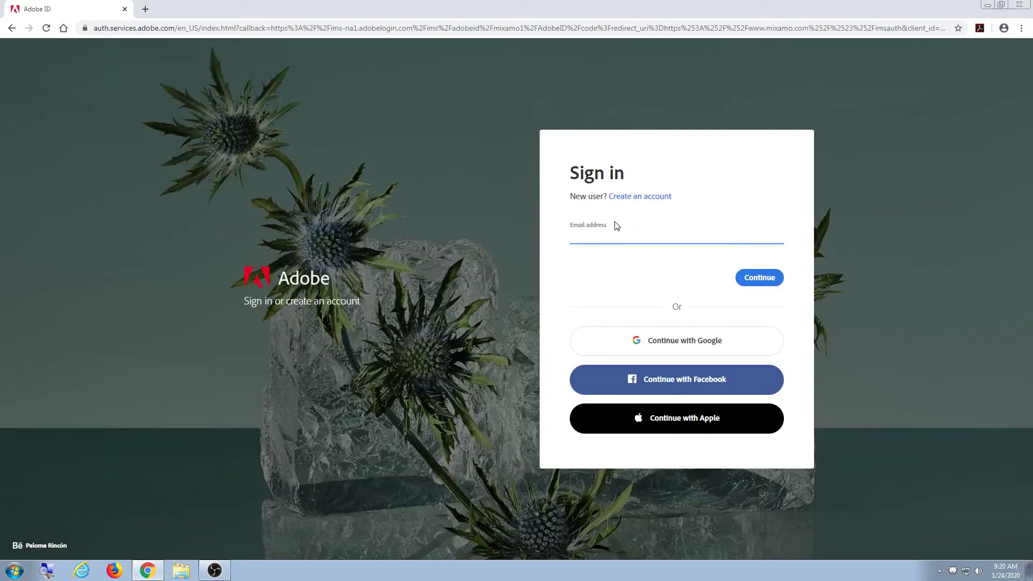
click(617, 226)
key(Return)
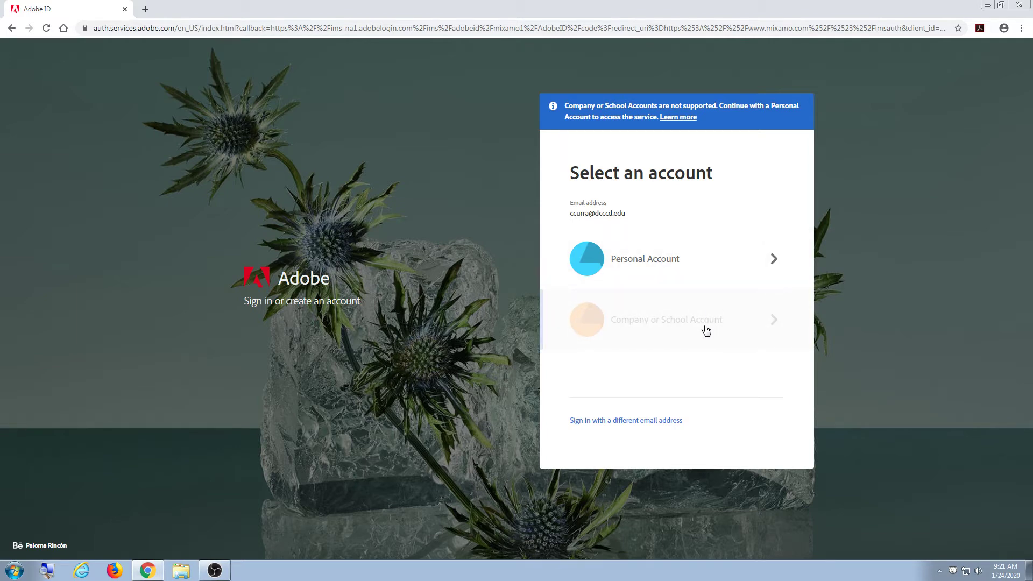
- Choose Personal Account, then switch to signing in with a different Google account
click(683, 285)
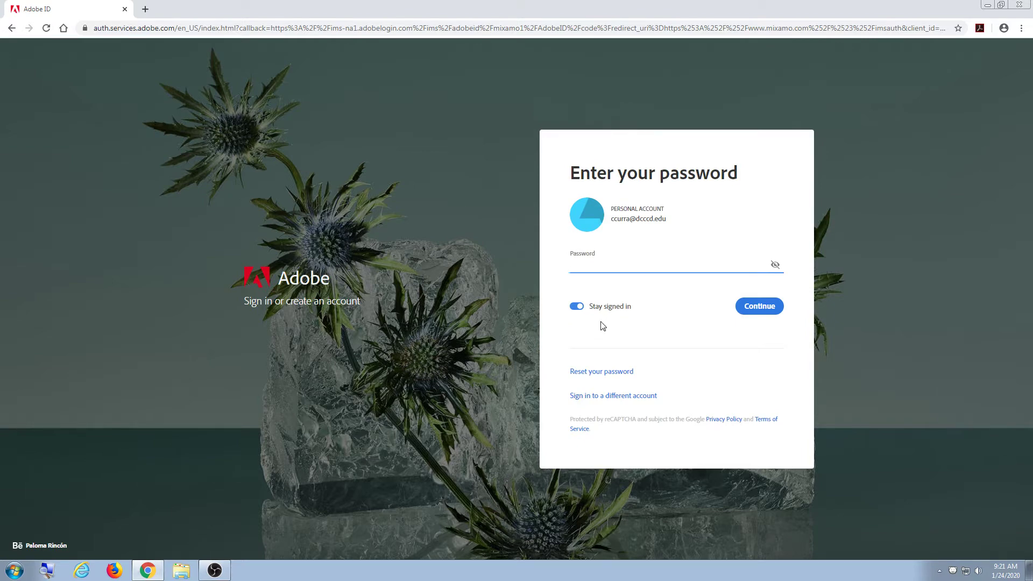
click(600, 401)
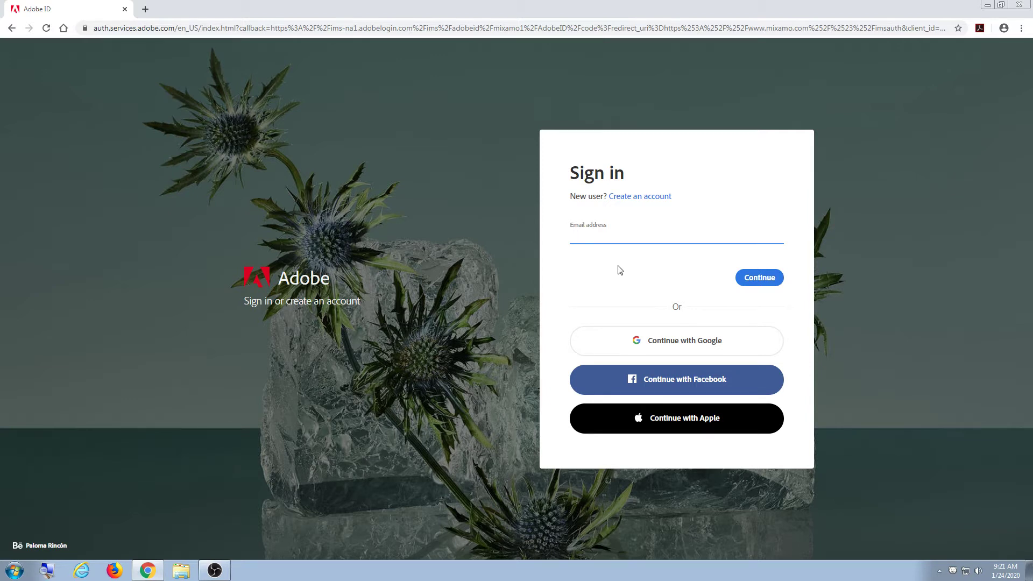
click(654, 342)
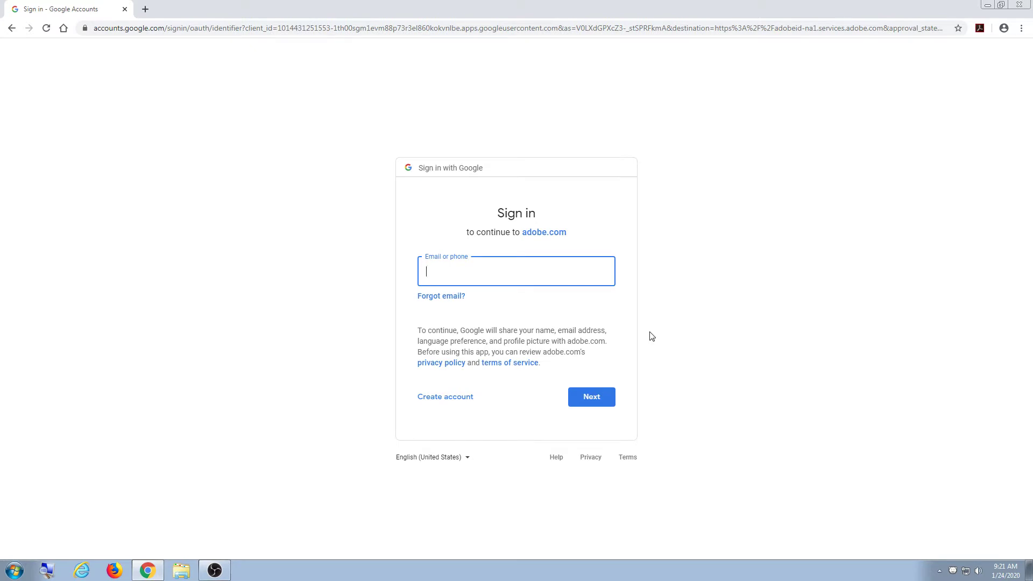
click(1021, 28)
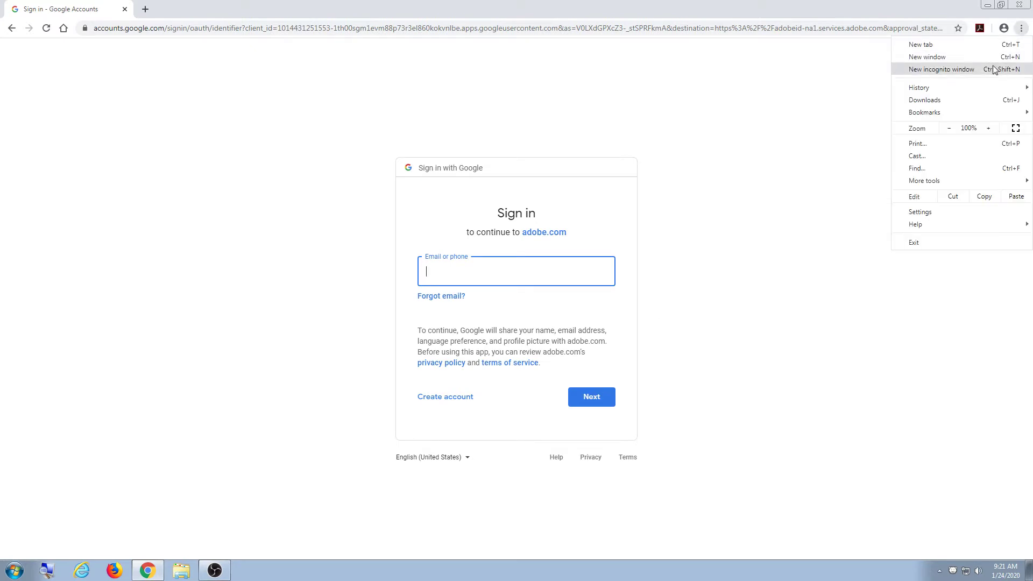
- Open a new incognito window in place of the old one and go to mixamo.com
click(991, 70)
click(1018, 4)
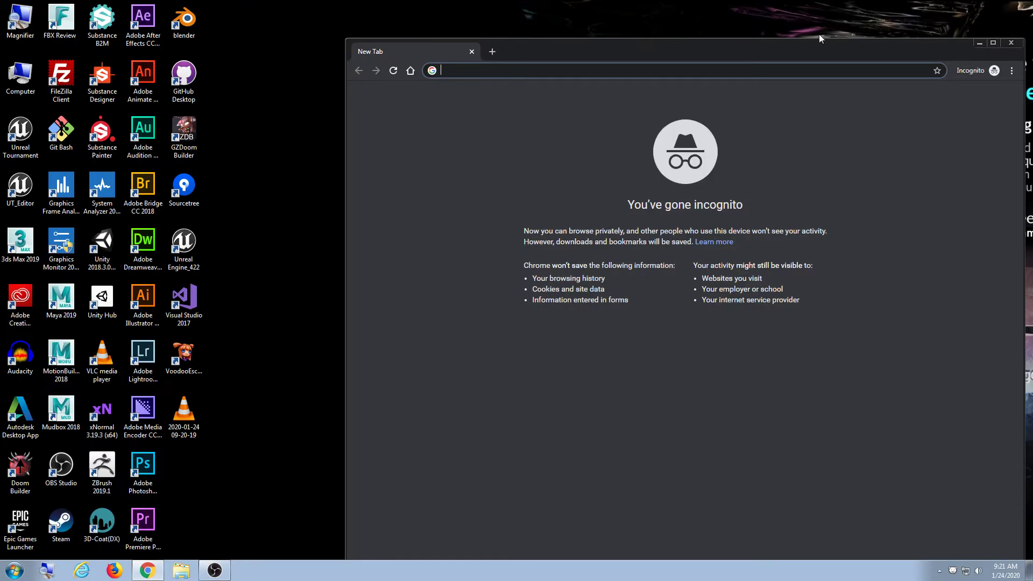
drag(801, 51, 644, 1)
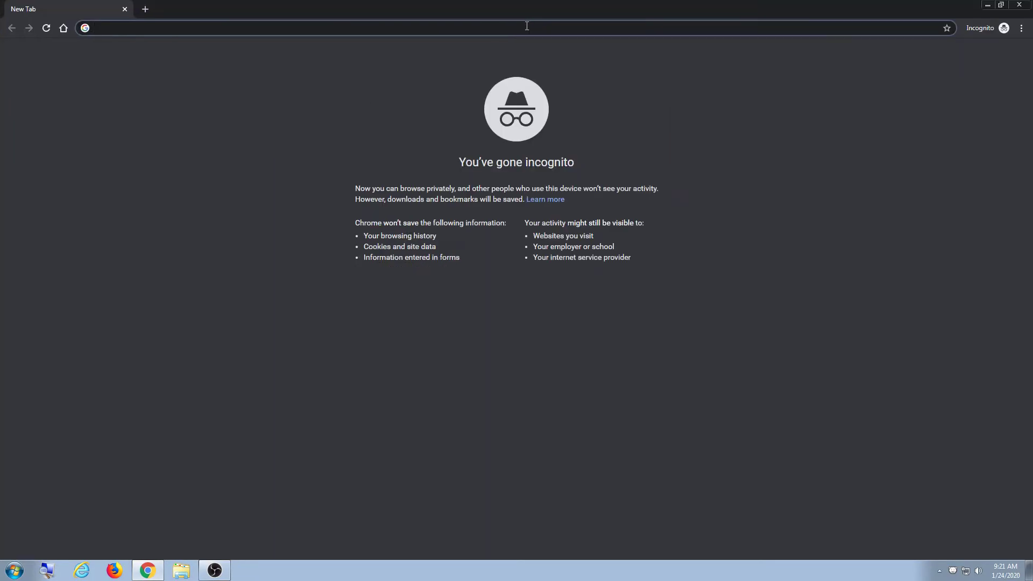
text(mixamo)
key(Return)
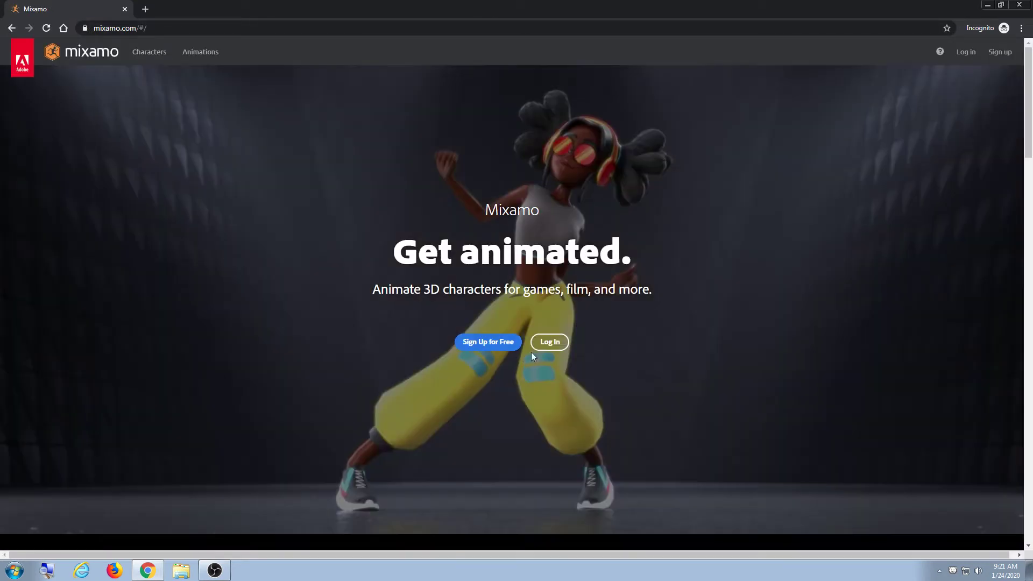
- Log in to Mixamo with Google, submit the Gmail address, and launch Maya 2019
click(544, 345)
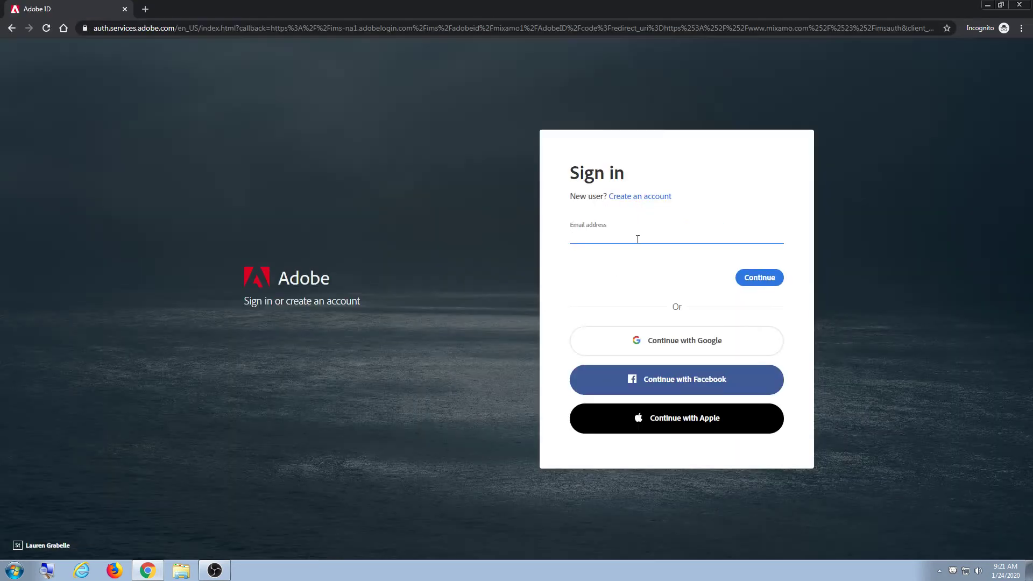
click(659, 348)
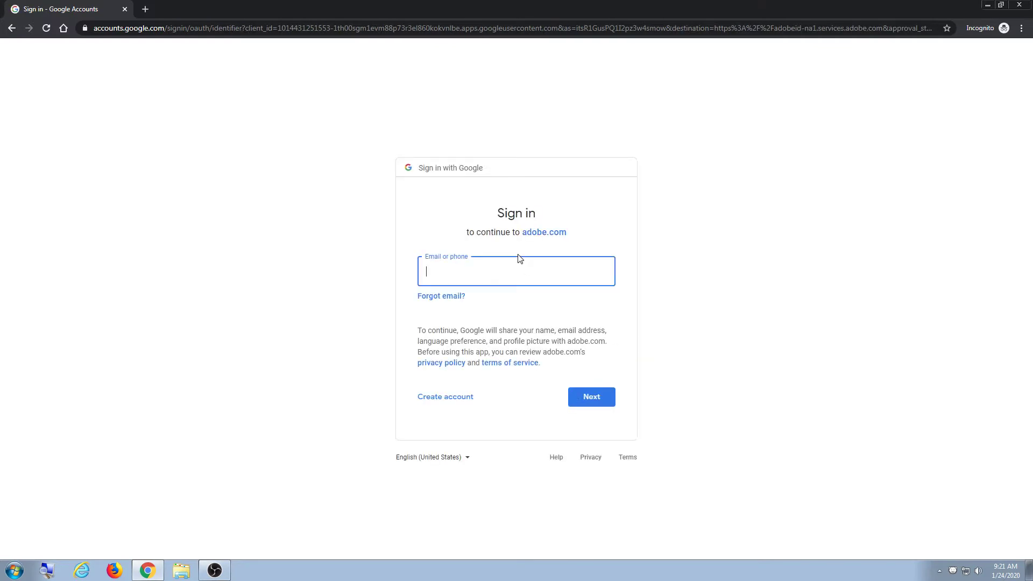
key(Return)
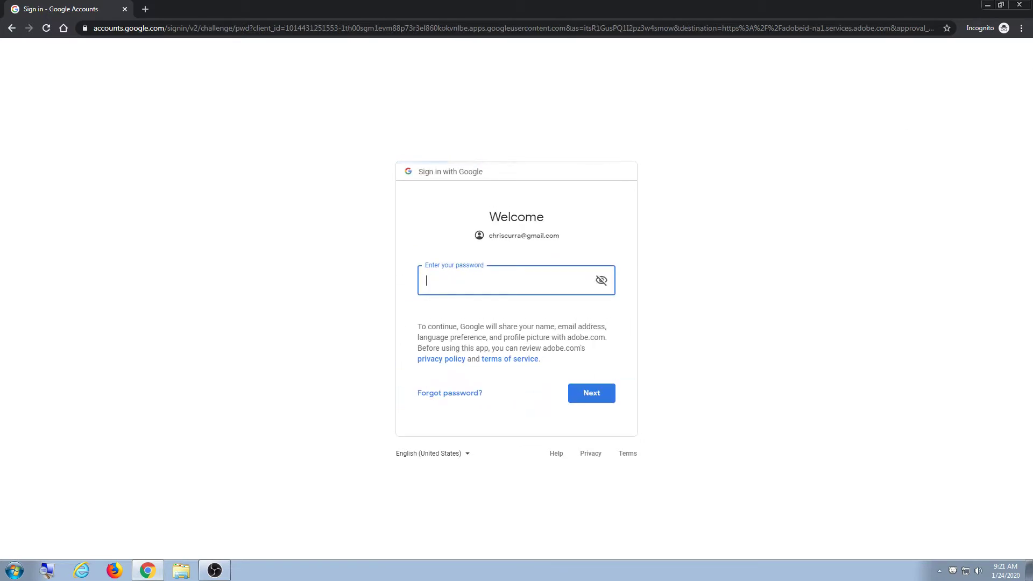
click(989, 6)
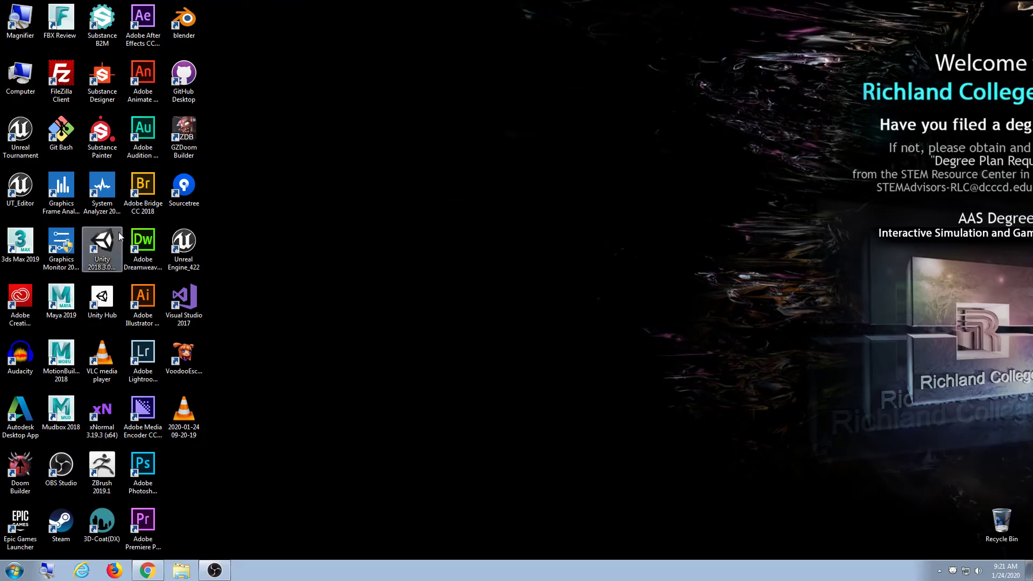
double_click(66, 303)
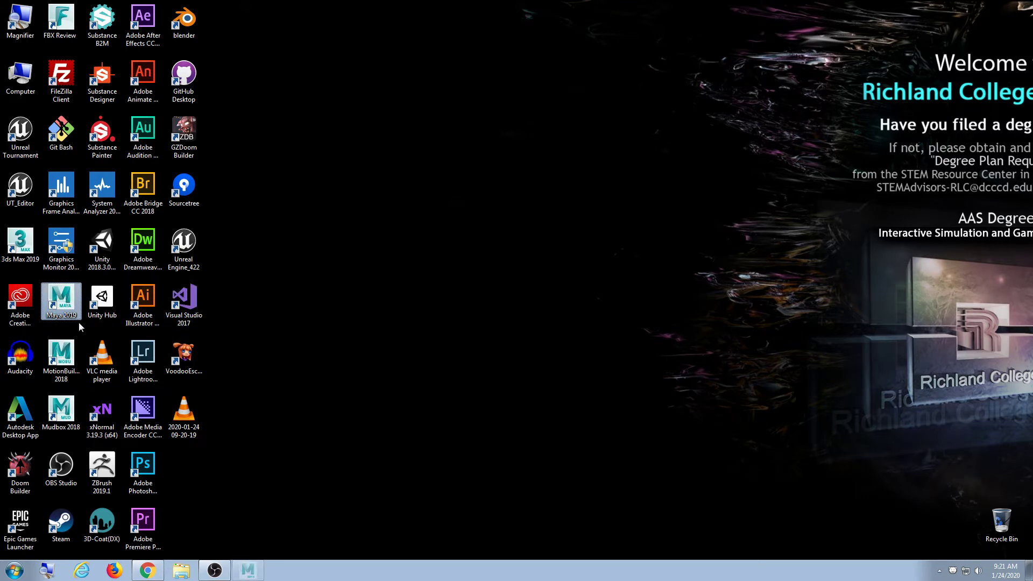
- Enter the Google account password to finish signing in to Mixamo
click(147, 570)
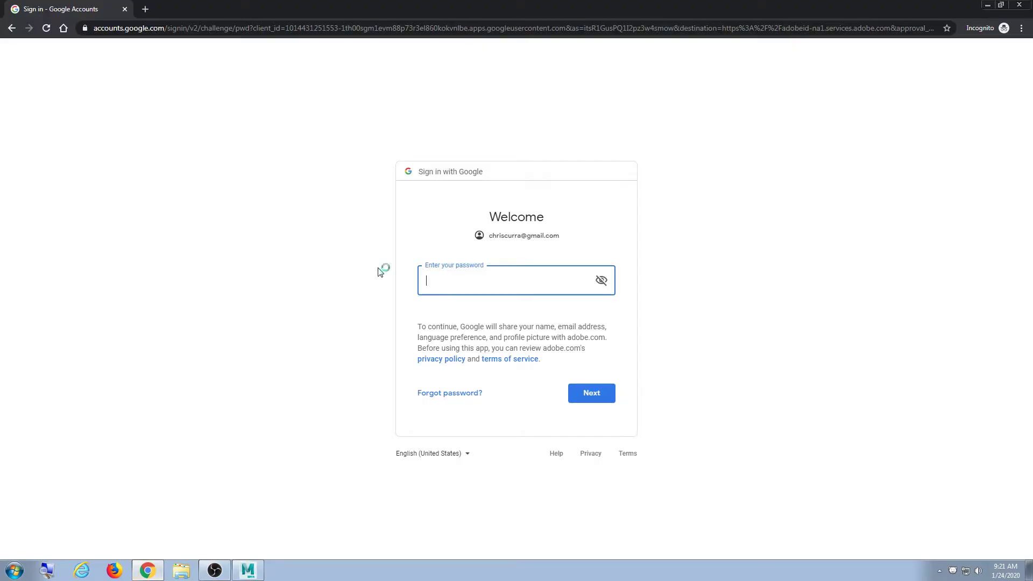
text(•••)
key(BackSpace)
key(BackSpace)
key(BackSpace)
key(BackSpace)
text(••••••••••••••••••••)
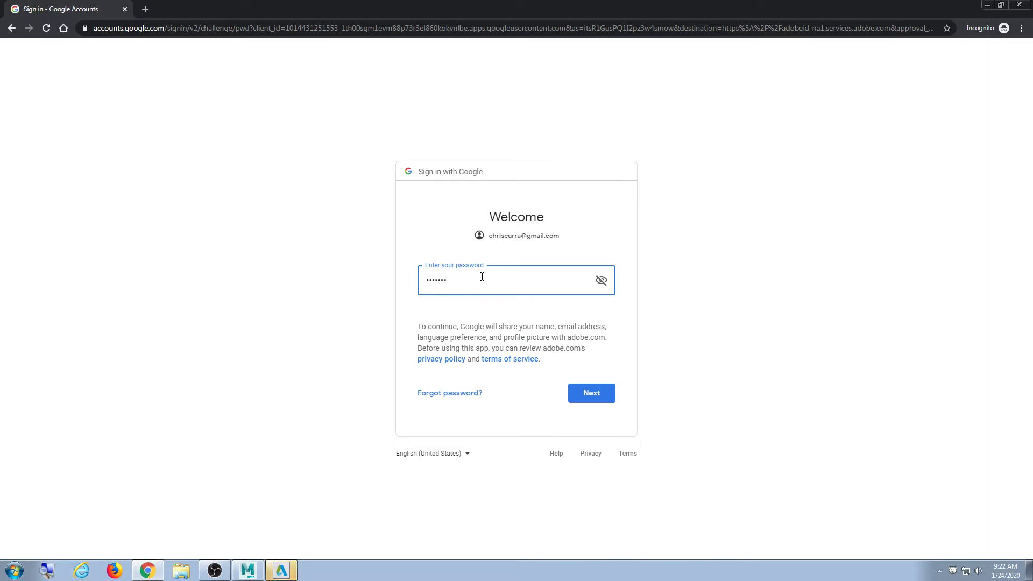
key(Return)
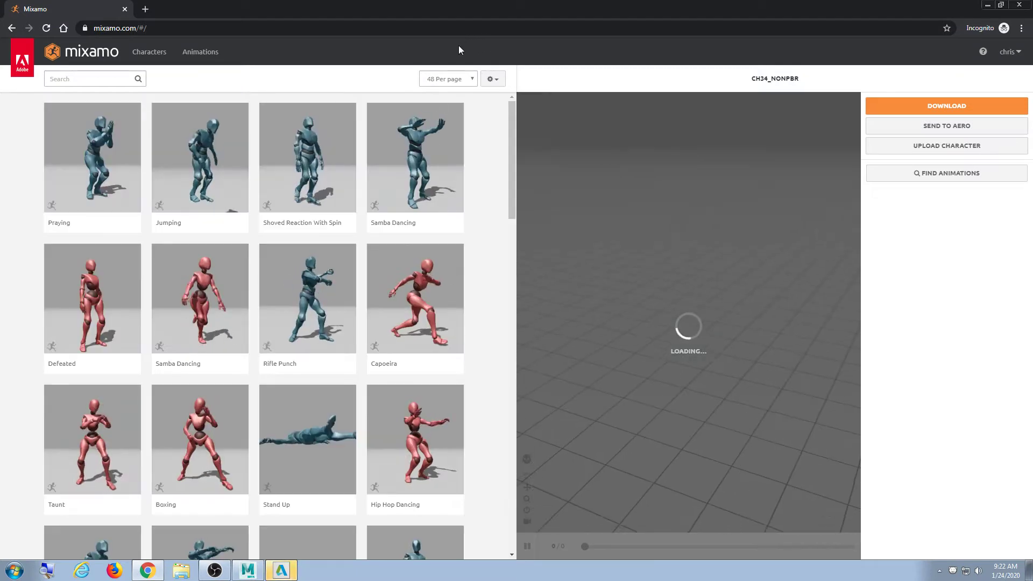
- Search Google for 'free 3d' in a new tab, then open Windows Explorer
click(145, 10)
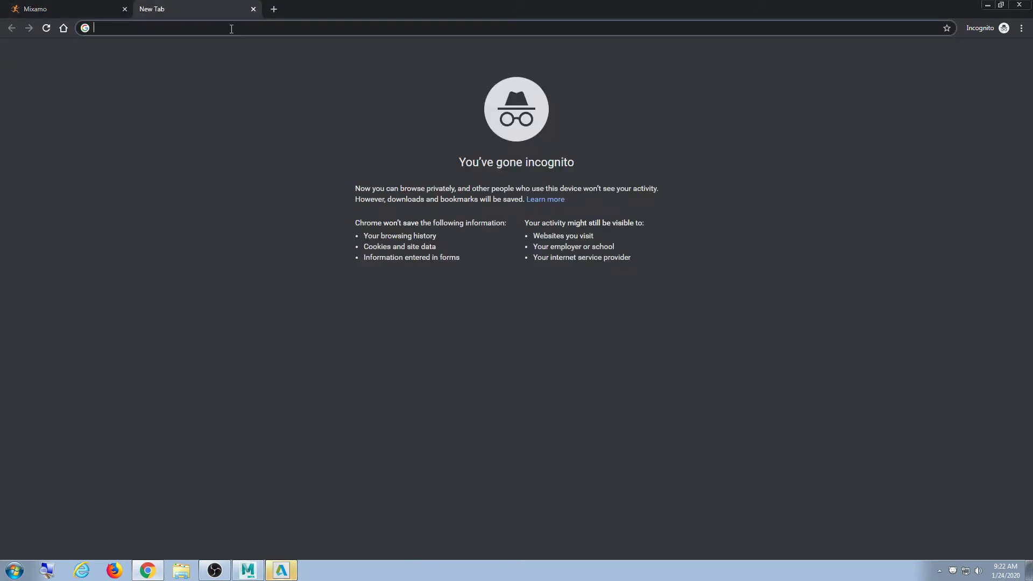
text(free 3d)
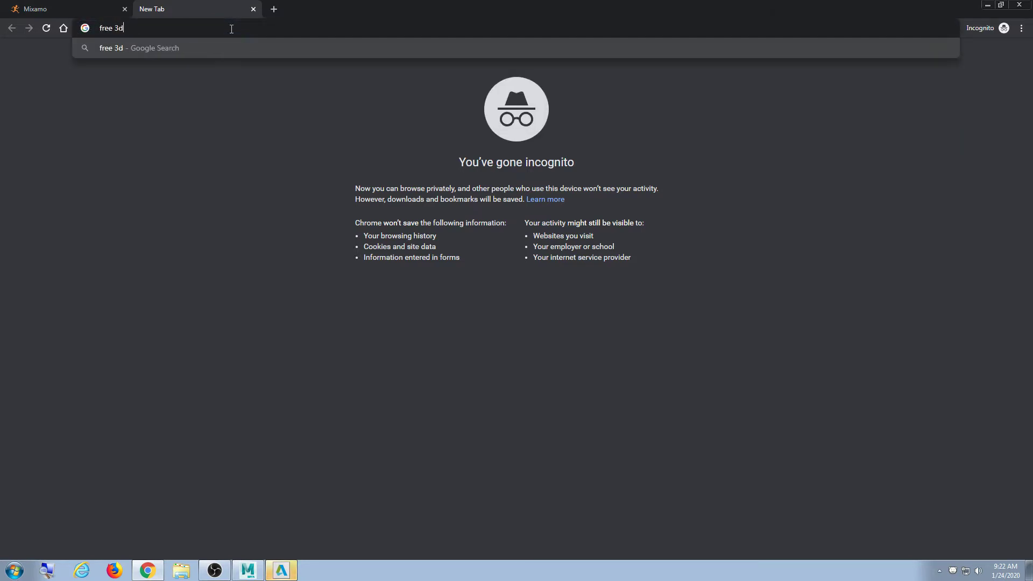
key(Return)
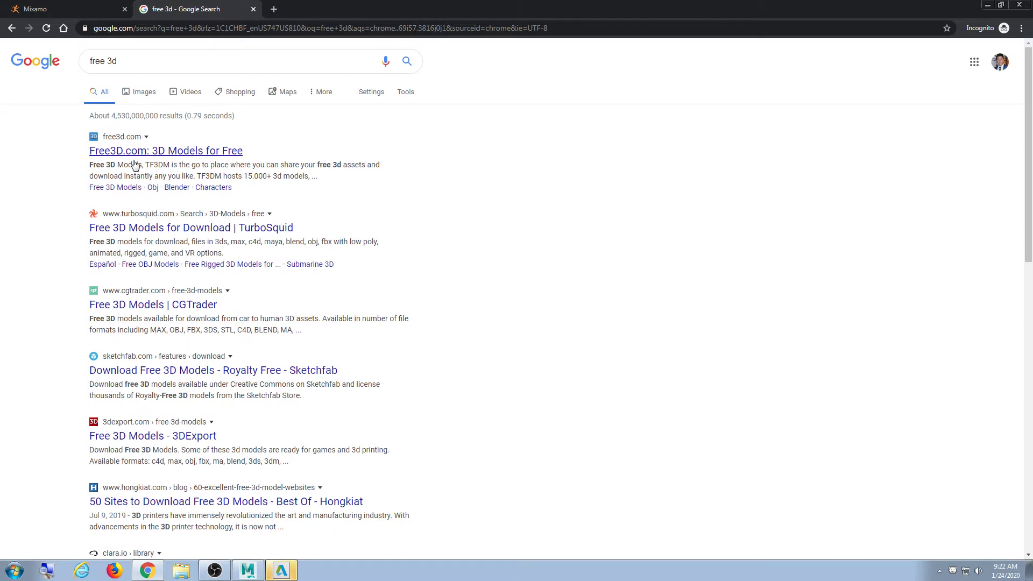
click(173, 574)
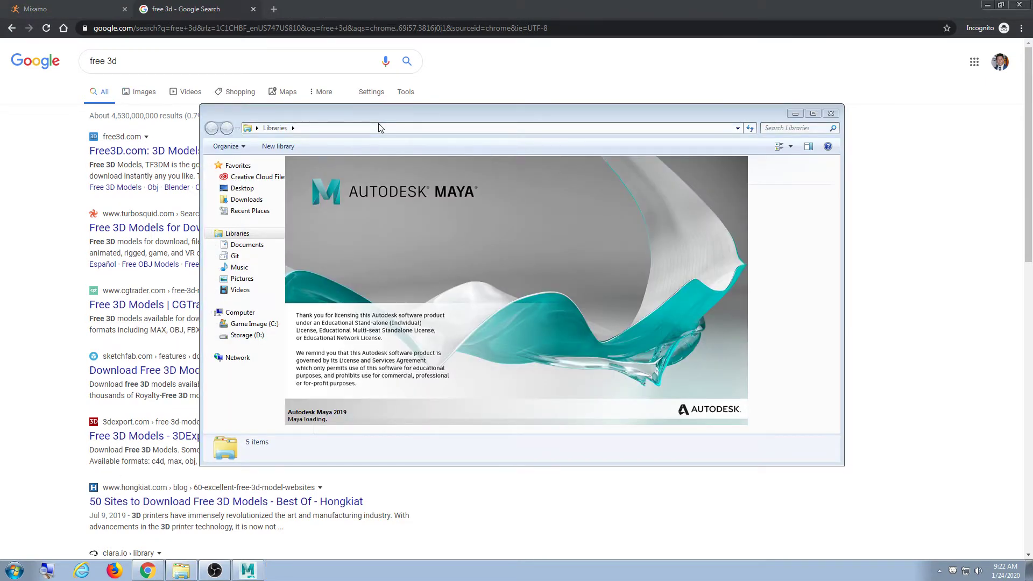
- Search Storage (D:) for 'hulk' in Explorer, then close the Explorer window
click(385, 130)
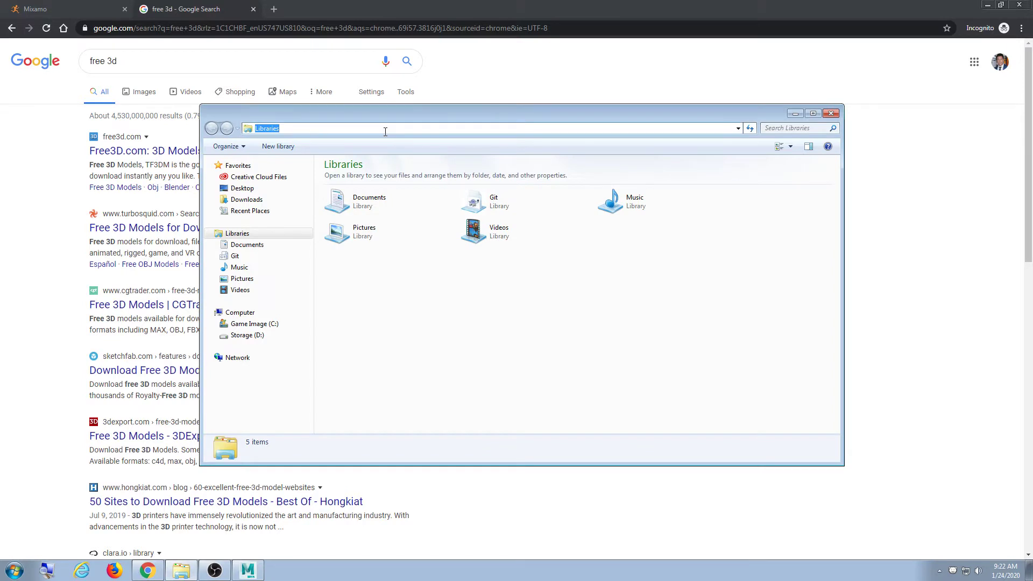
click(247, 334)
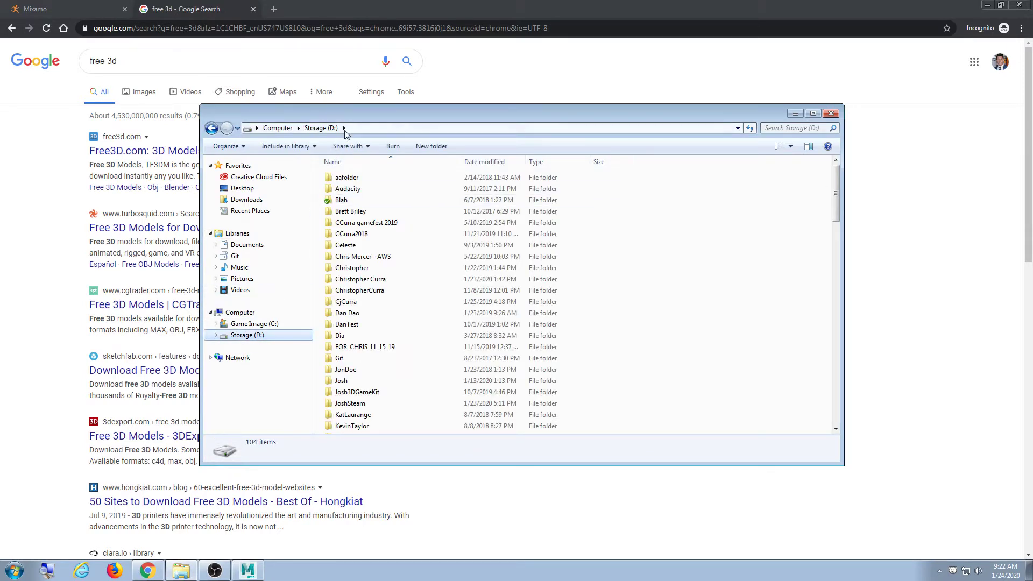
click(791, 129)
text(hul)
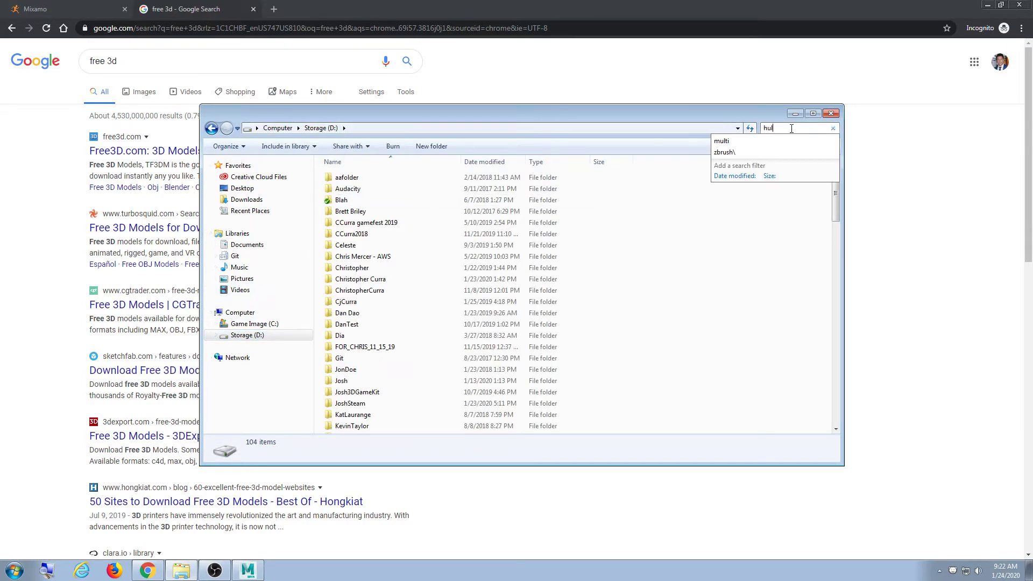
text(k)
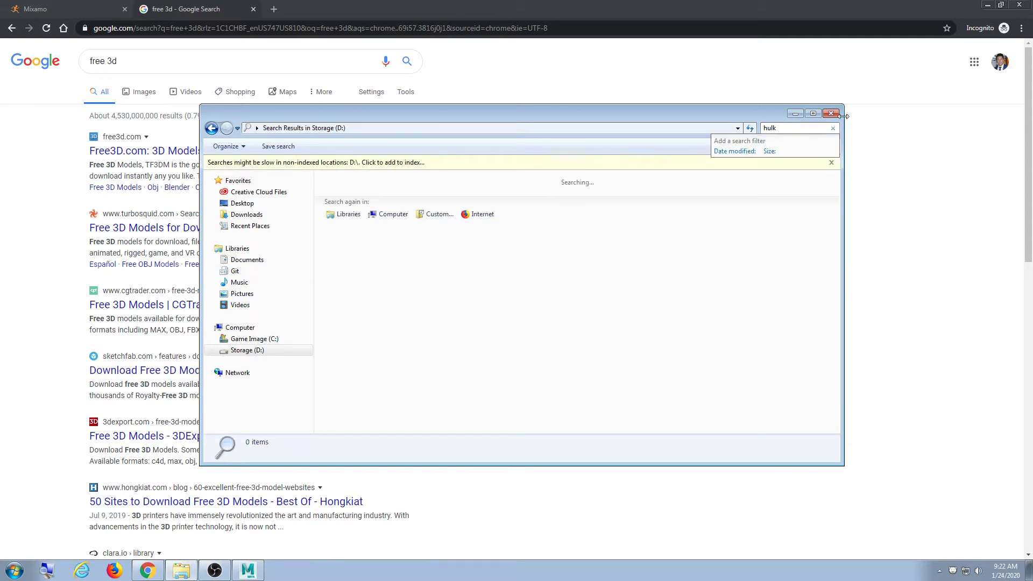
click(831, 113)
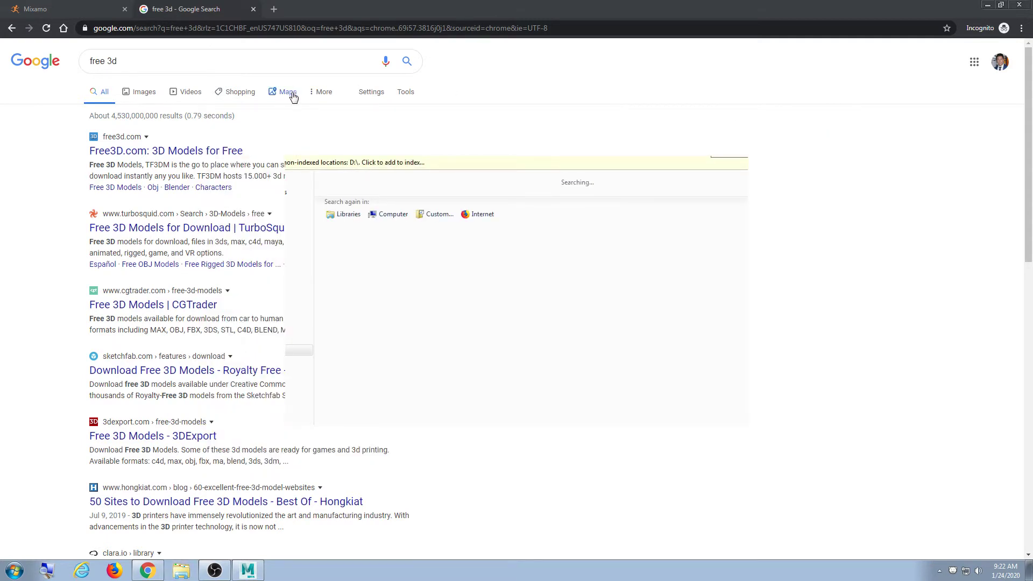
- Open Free3D.com and search it for 'hulk' models
click(209, 152)
click(527, 216)
text(hu)
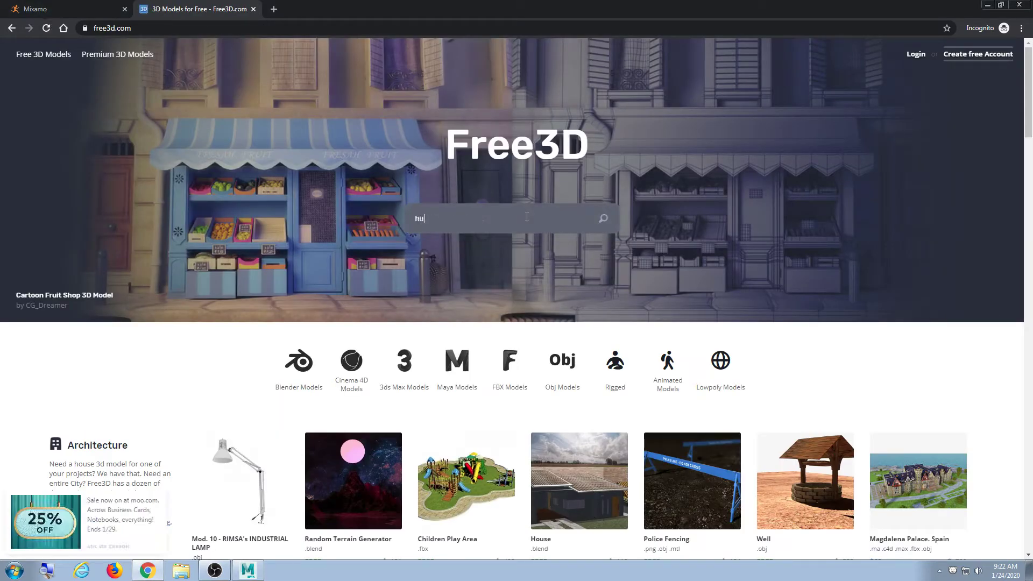
text(lk)
key(Return)
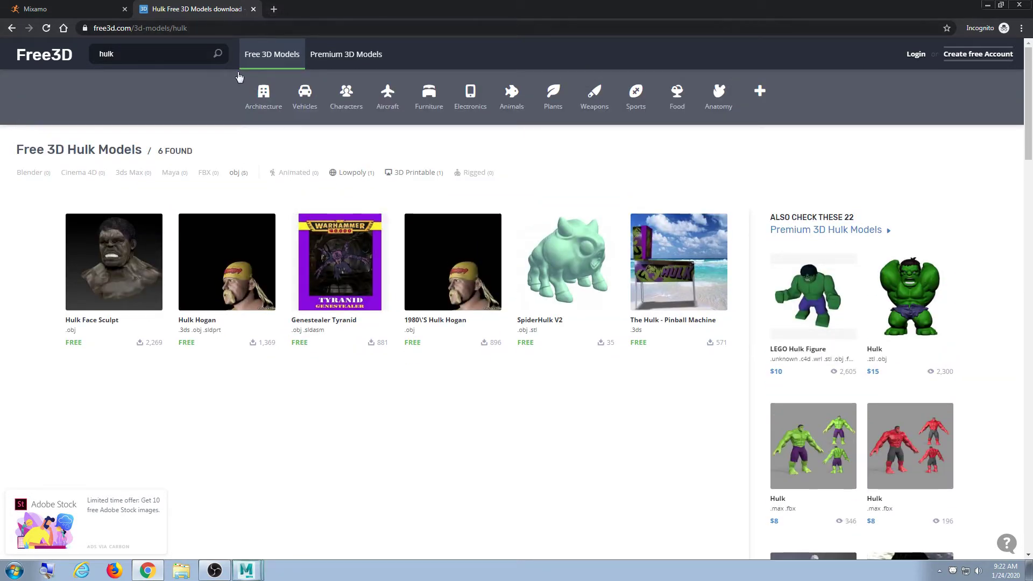
- Run a web search for 'free hulk 3d model'
click(296, 28)
text(free)
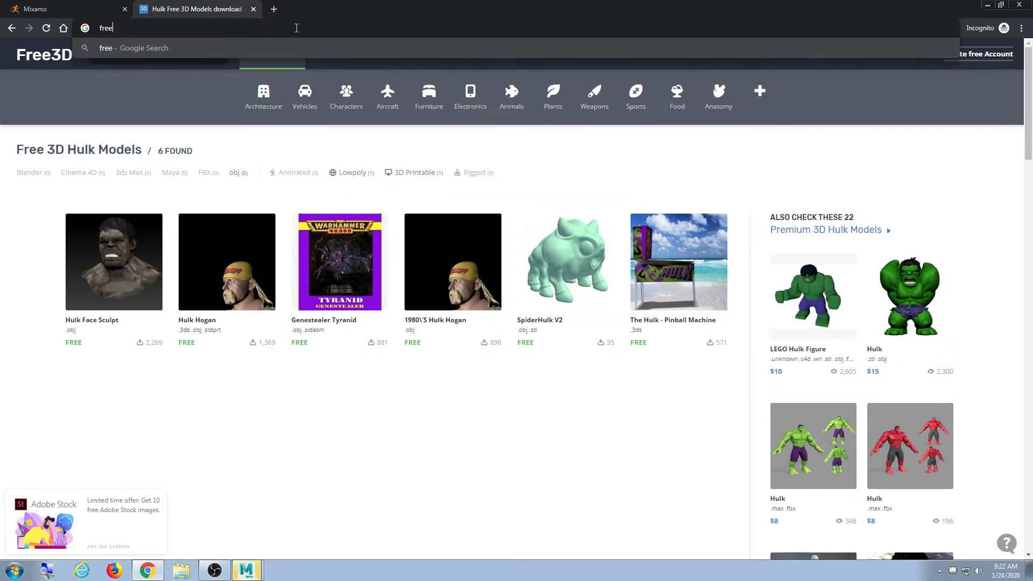
text( hulk 3d model)
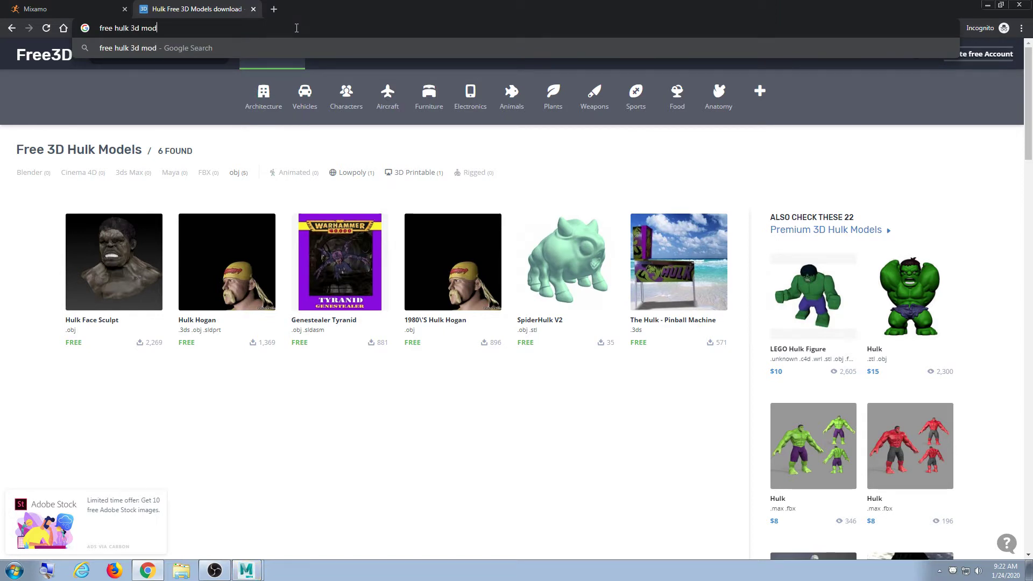
key(Return)
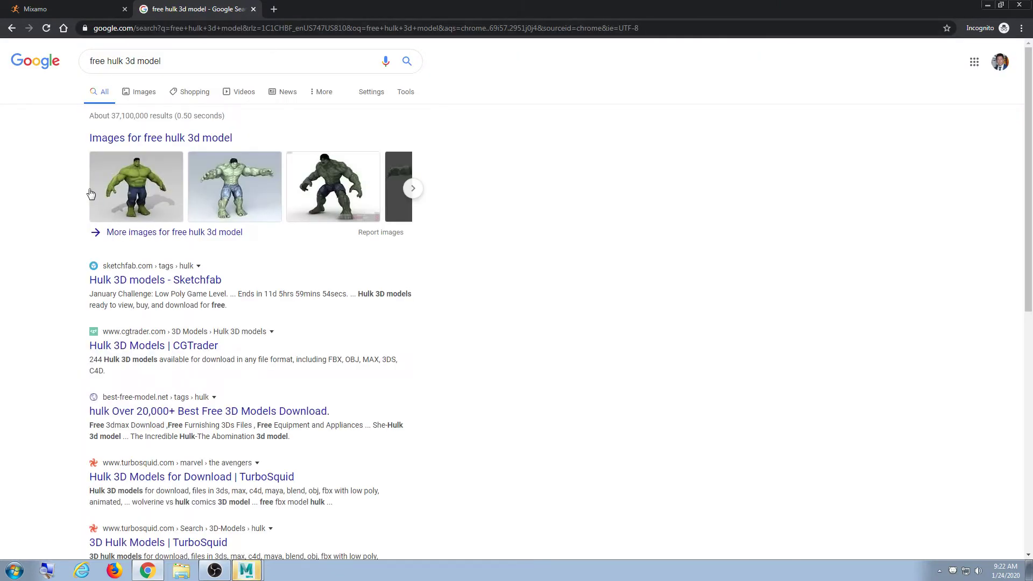
- Open Sketchfab's 'Hulk 3D models' page and scroll through the model grid
click(130, 284)
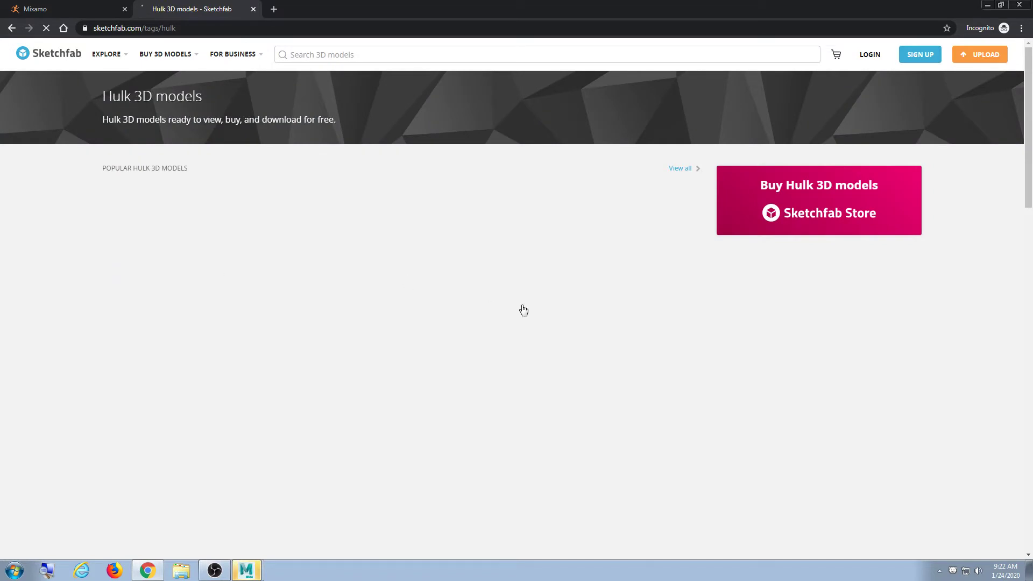
scroll(505, 304, down, 5)
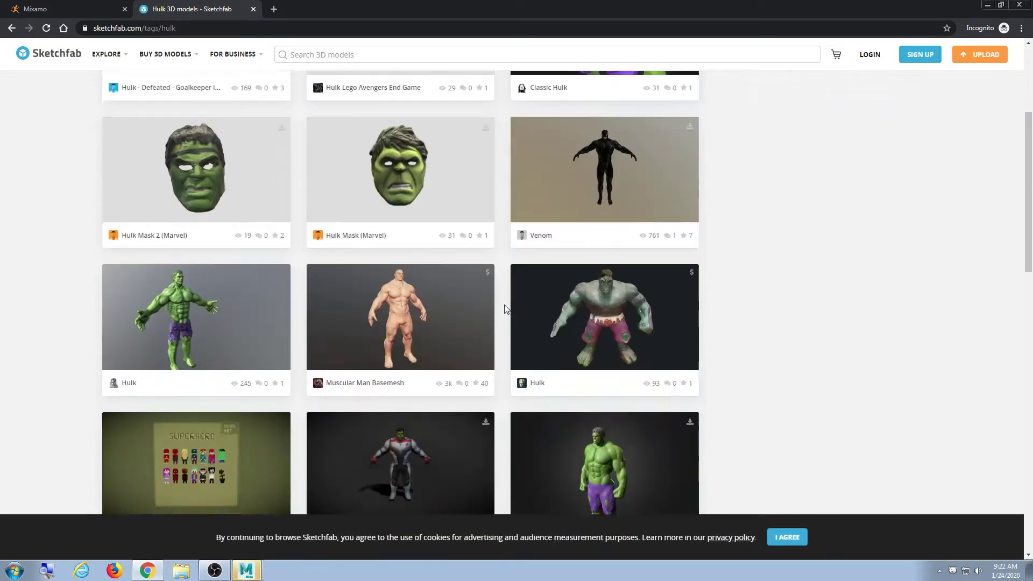
scroll(505, 305, down, 5)
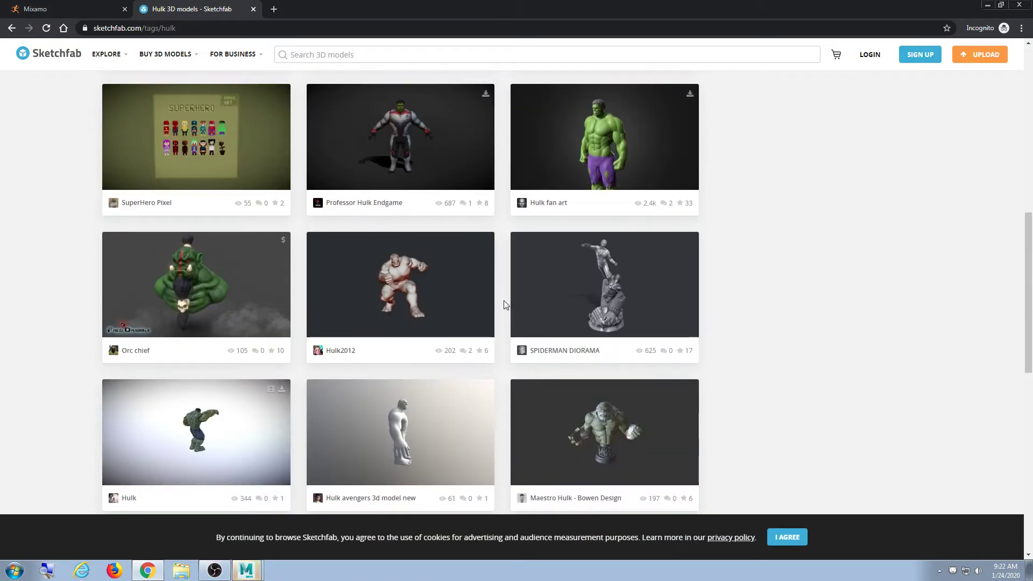
scroll(504, 305, down, 10)
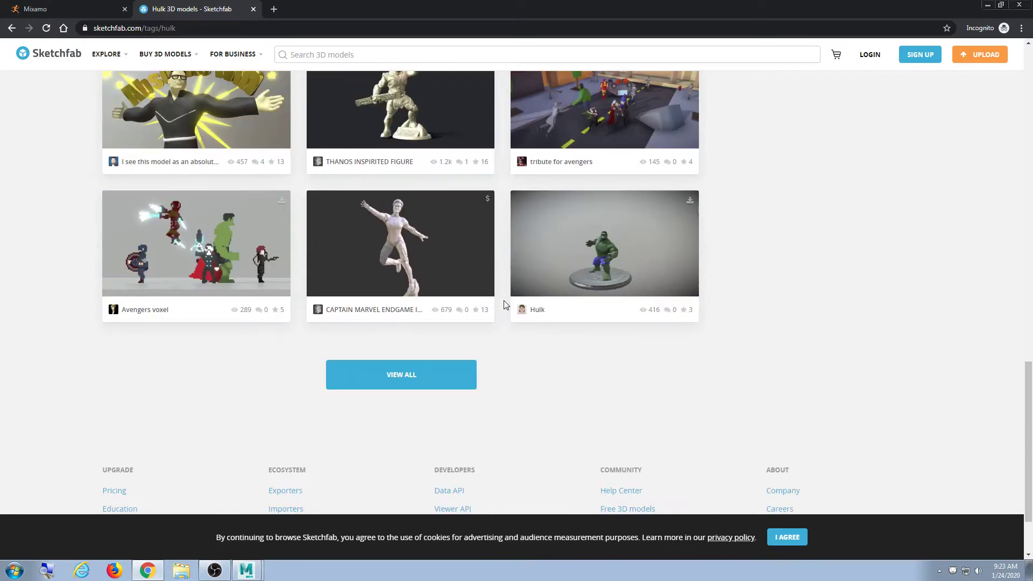
scroll(505, 304, up, 11)
scroll(504, 304, up, 4)
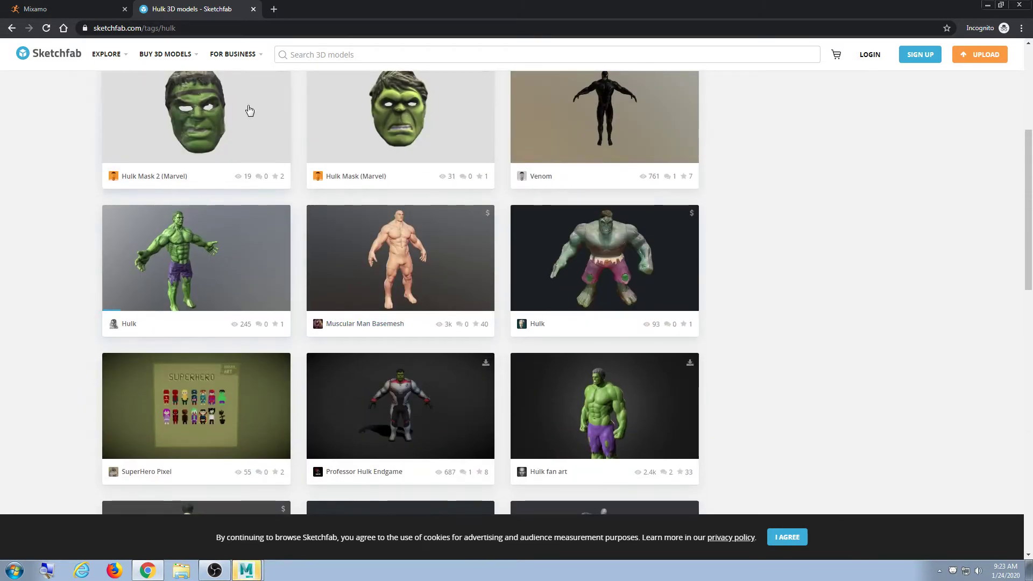
click(291, 29)
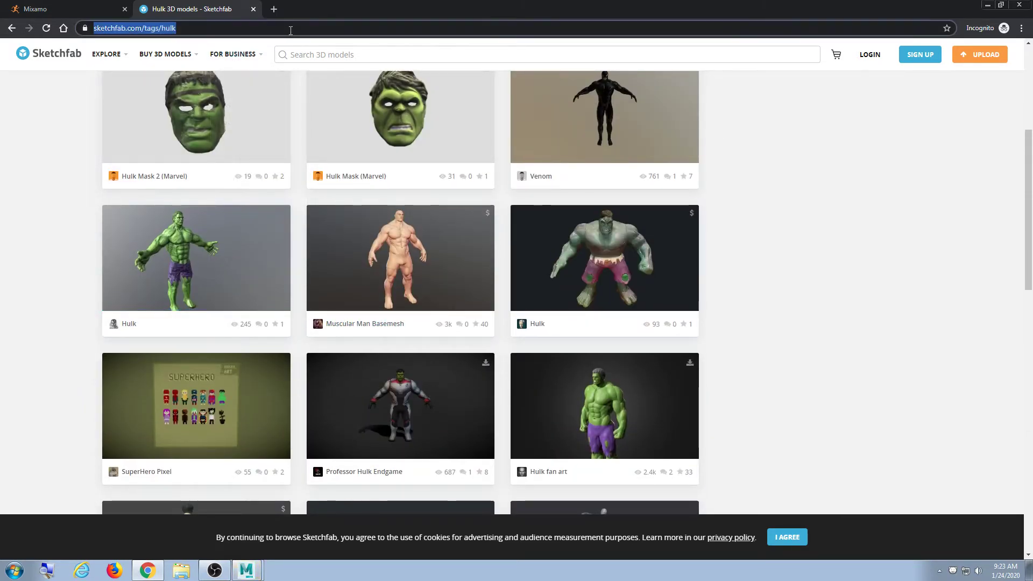
- Go to onedrive.com and open its sign-in page
text(onedrive.com)
key(Return)
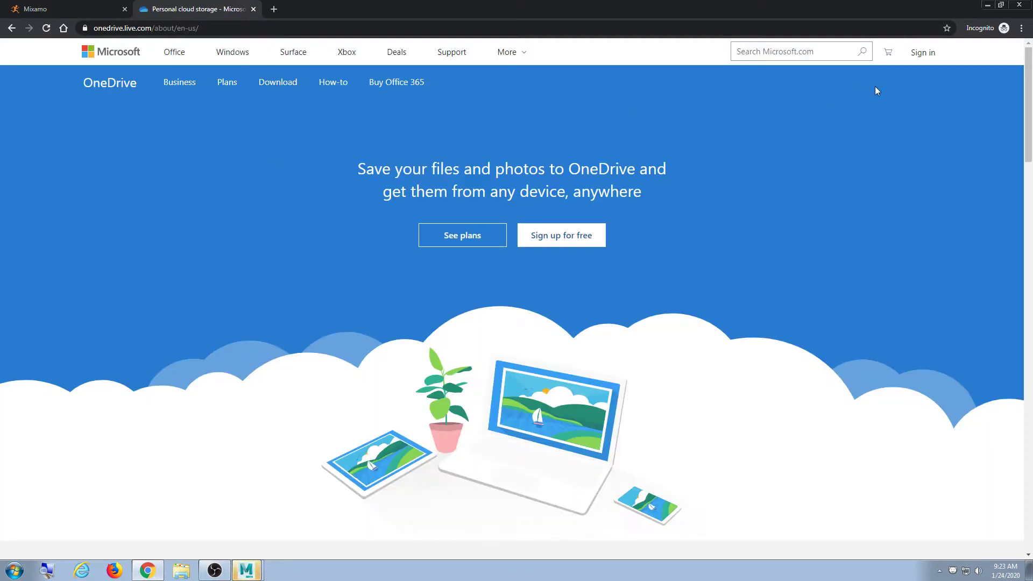
click(911, 55)
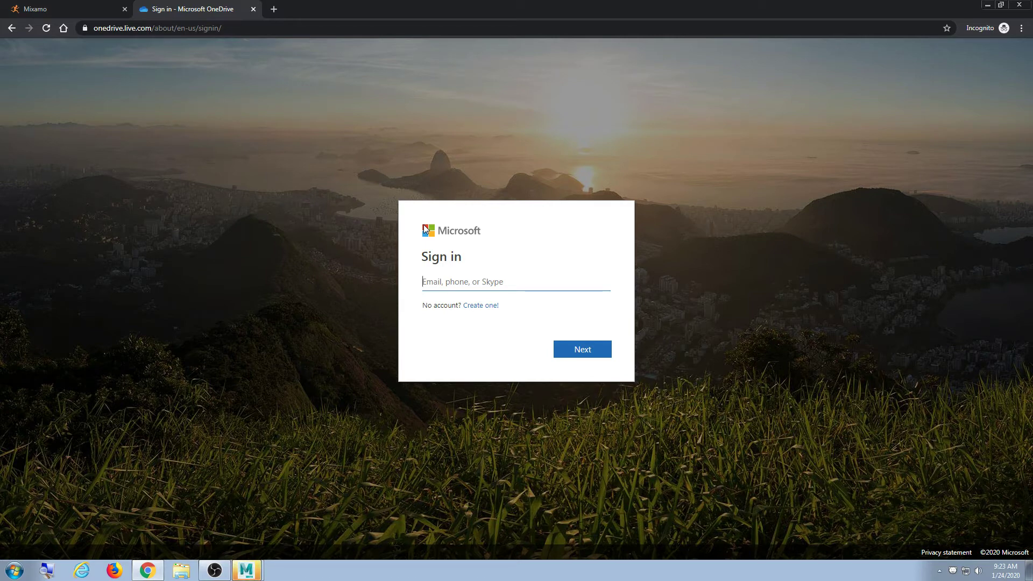
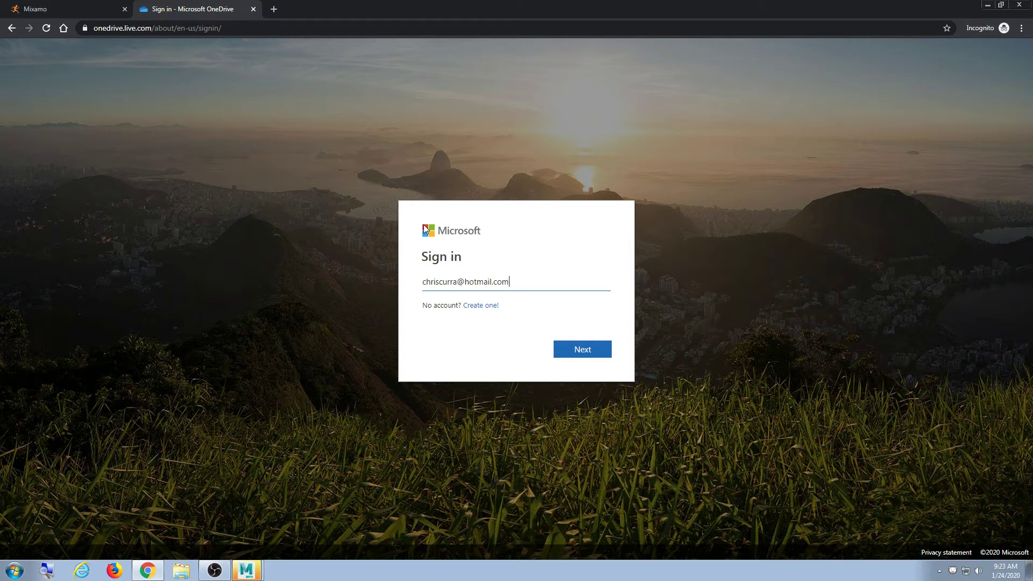
- Sign in to OneDrive with the account e-mail and password
key(Return)
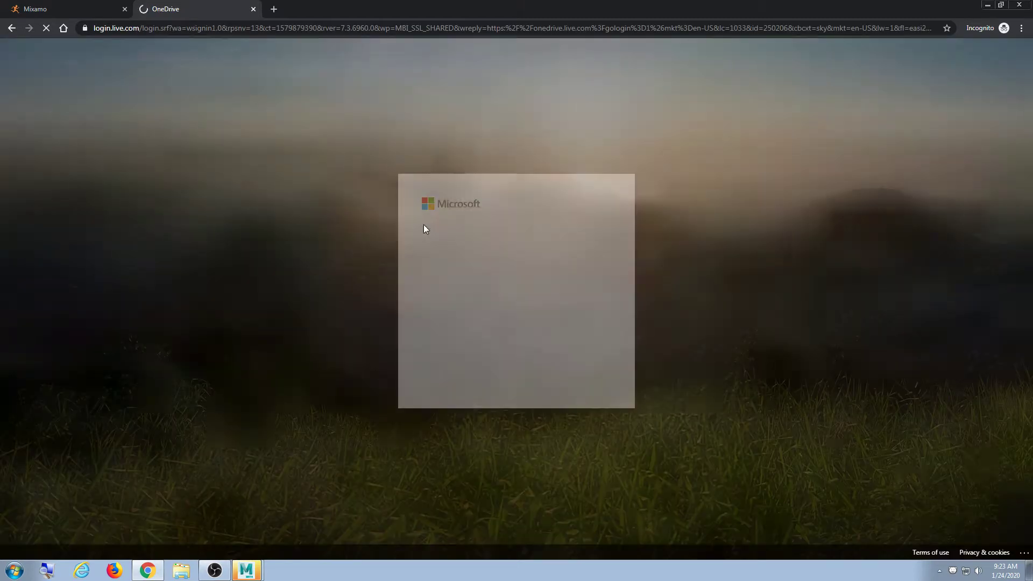
text(********)
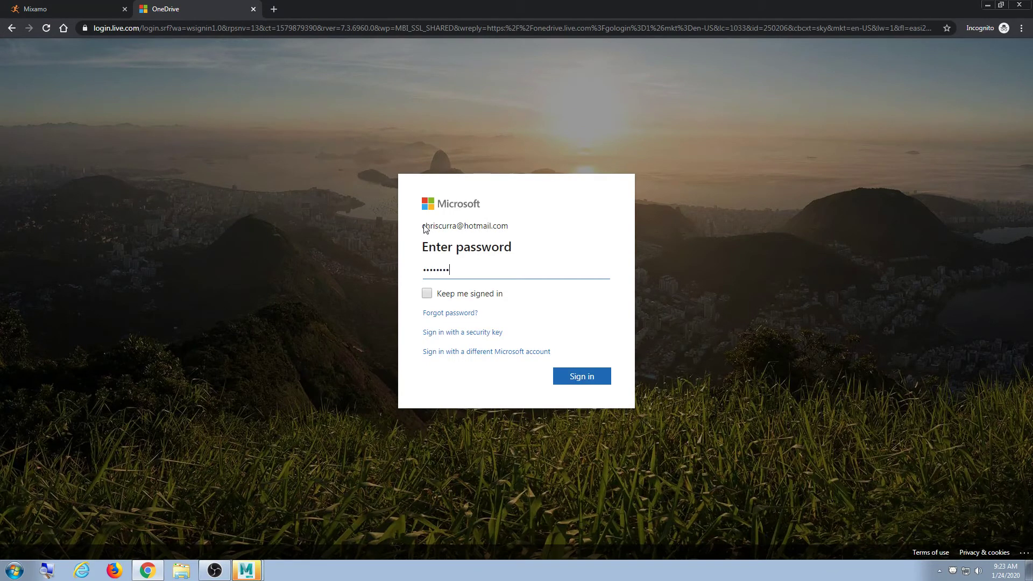
key(Return)
text(****)
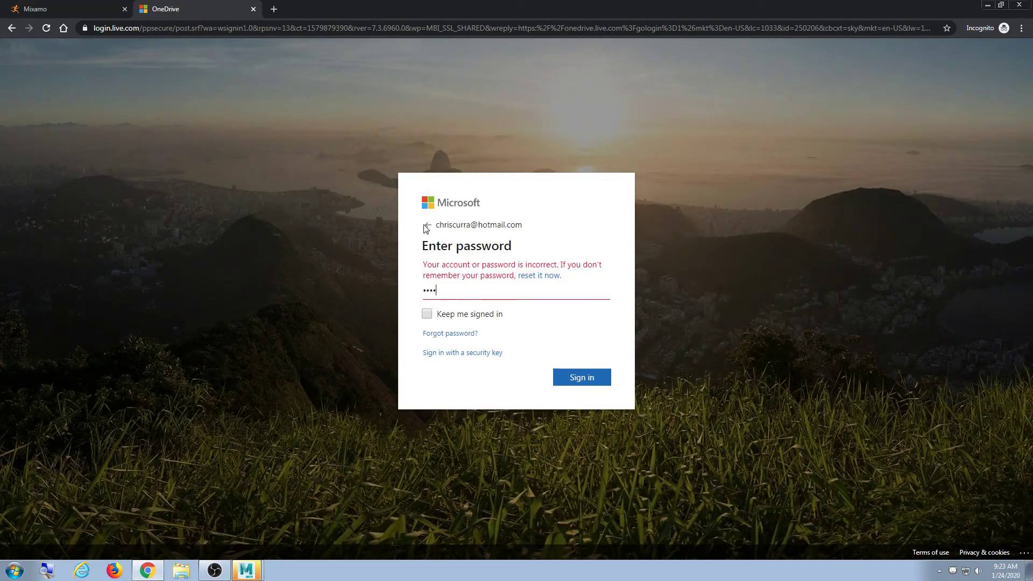
key(Return)
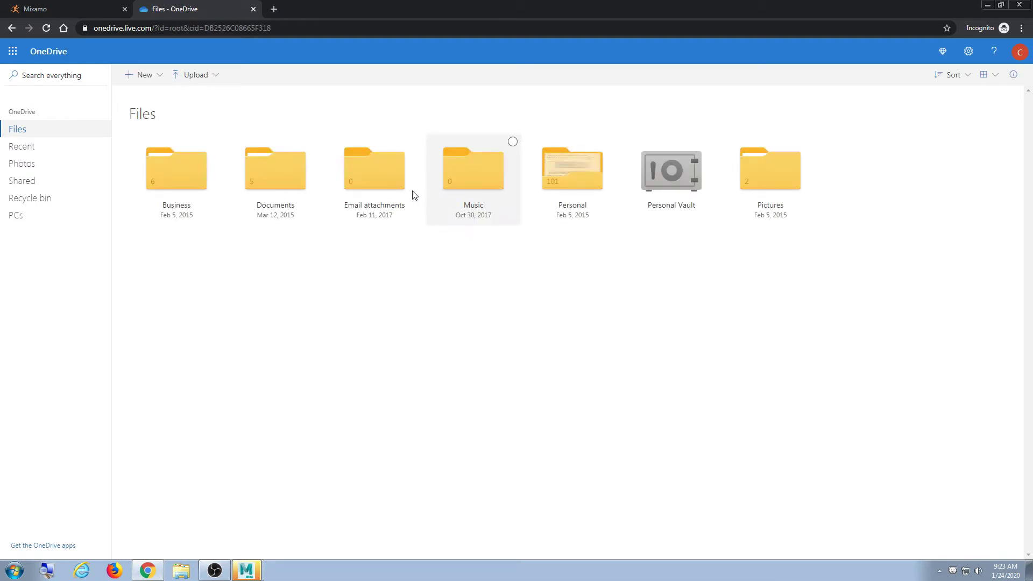
- Open the Personal folder, then its Richland Stuff subfolder in OneDrive
click(101, 5)
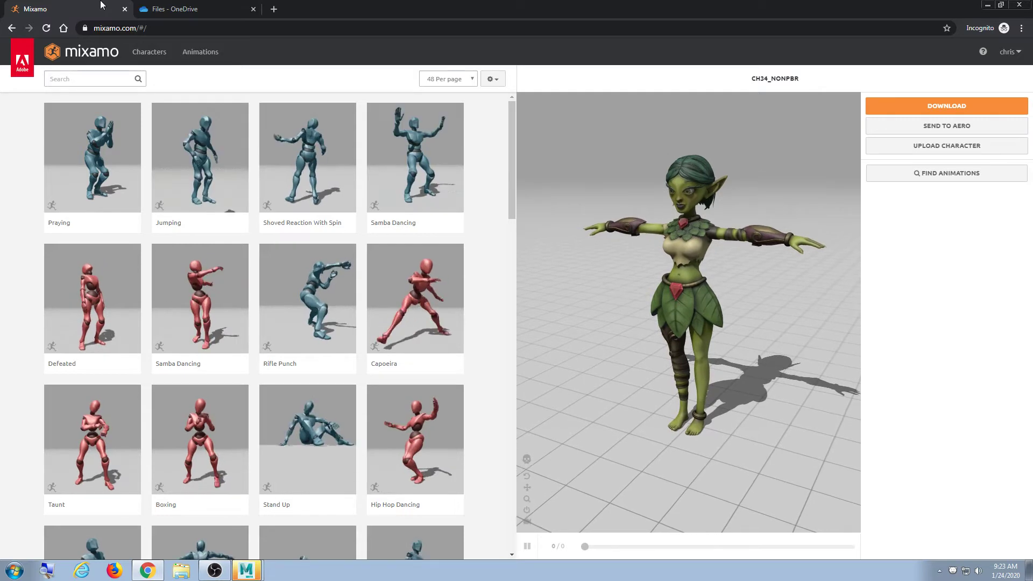
click(193, 7)
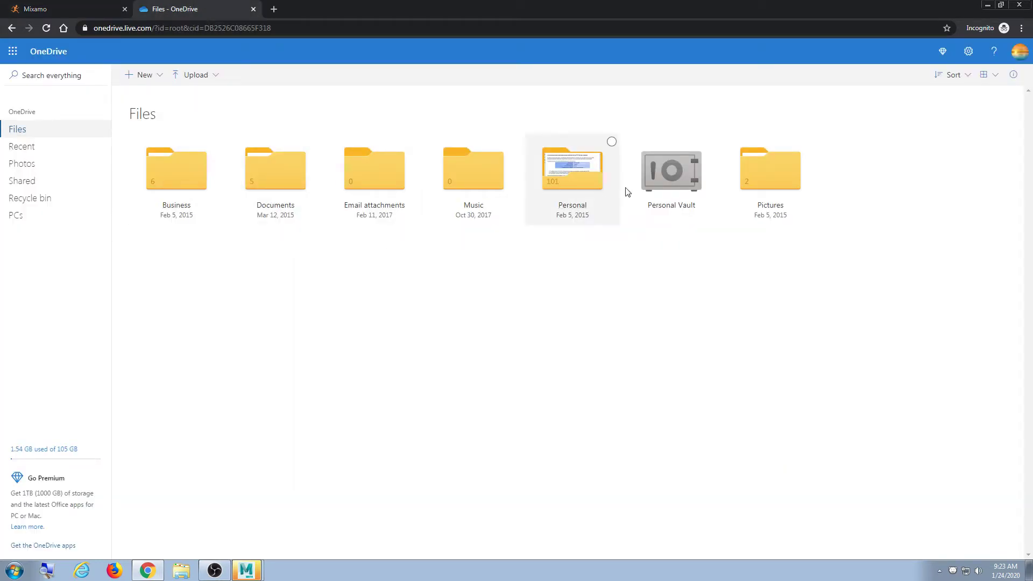
click(603, 177)
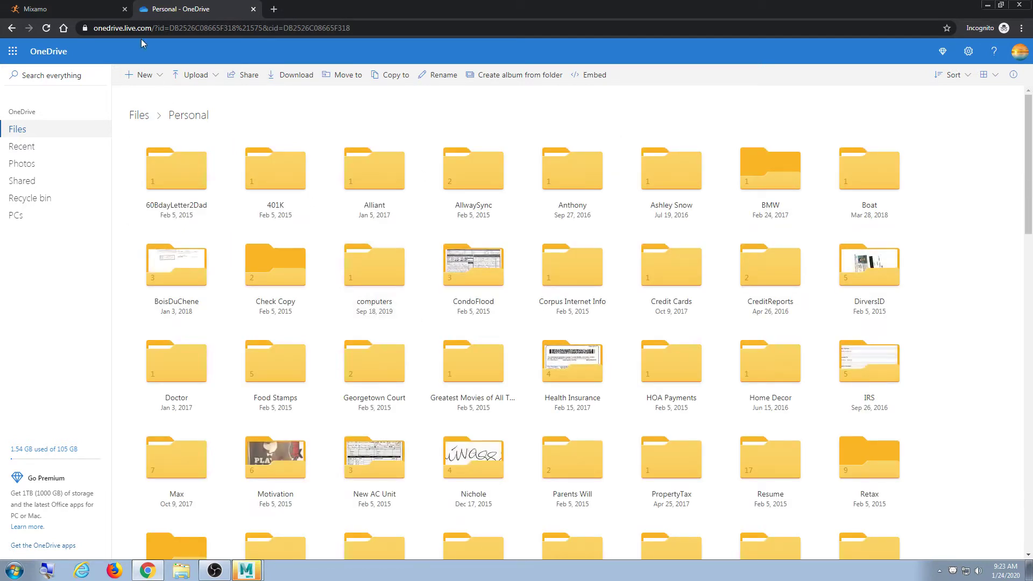
click(85, 7)
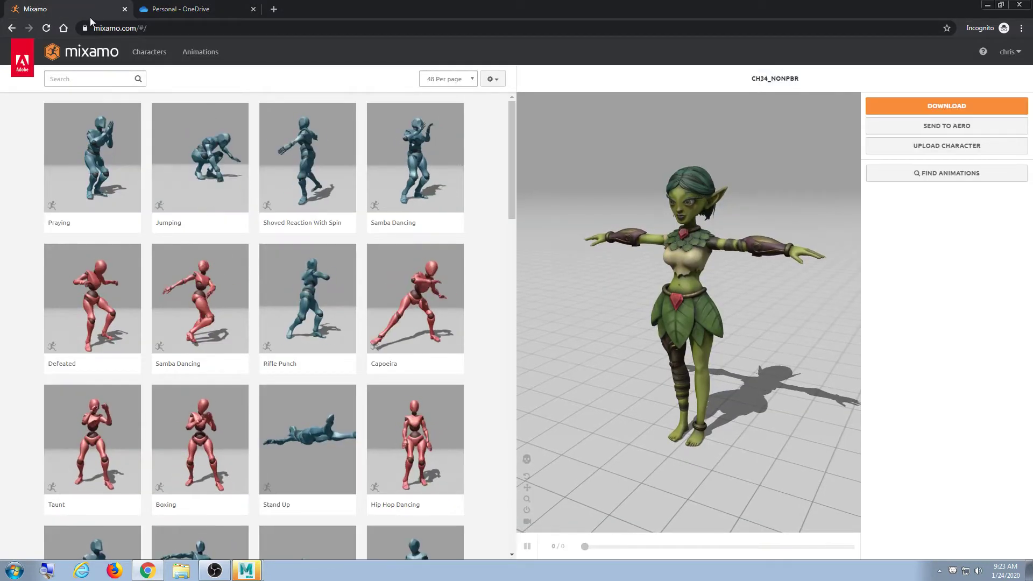
click(180, 9)
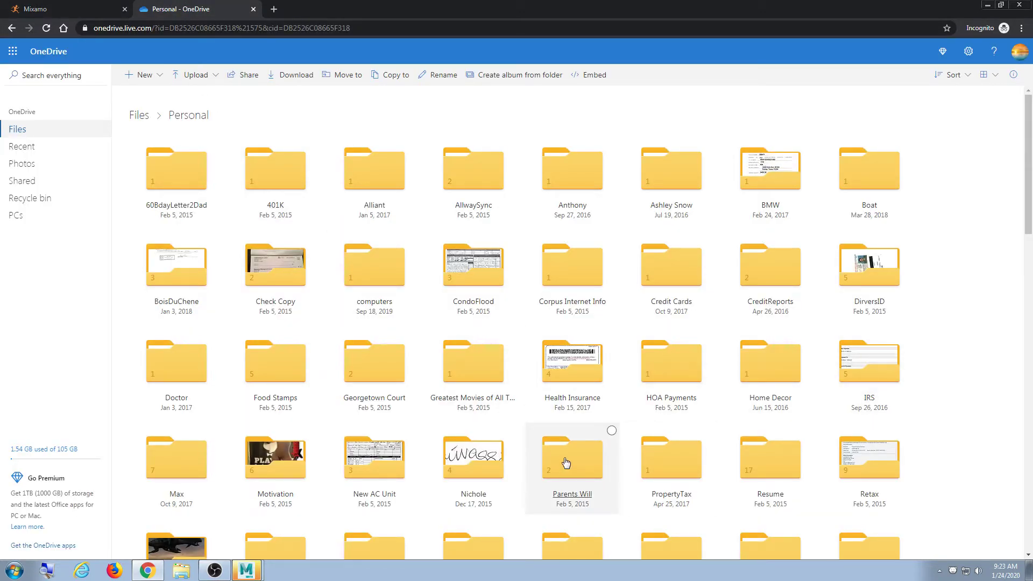
scroll(568, 460, down, 2)
scroll(566, 458, down, 1)
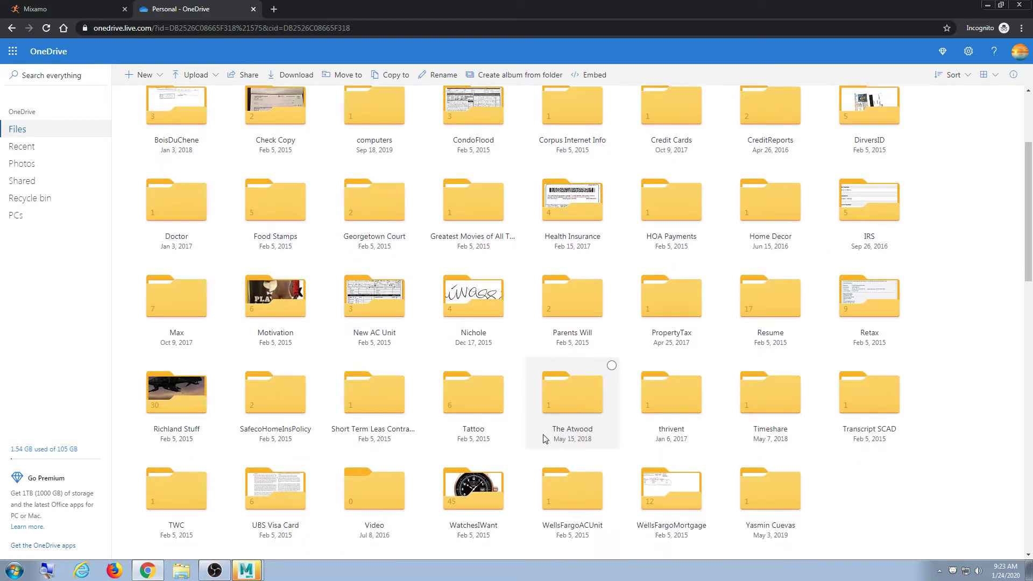
click(190, 397)
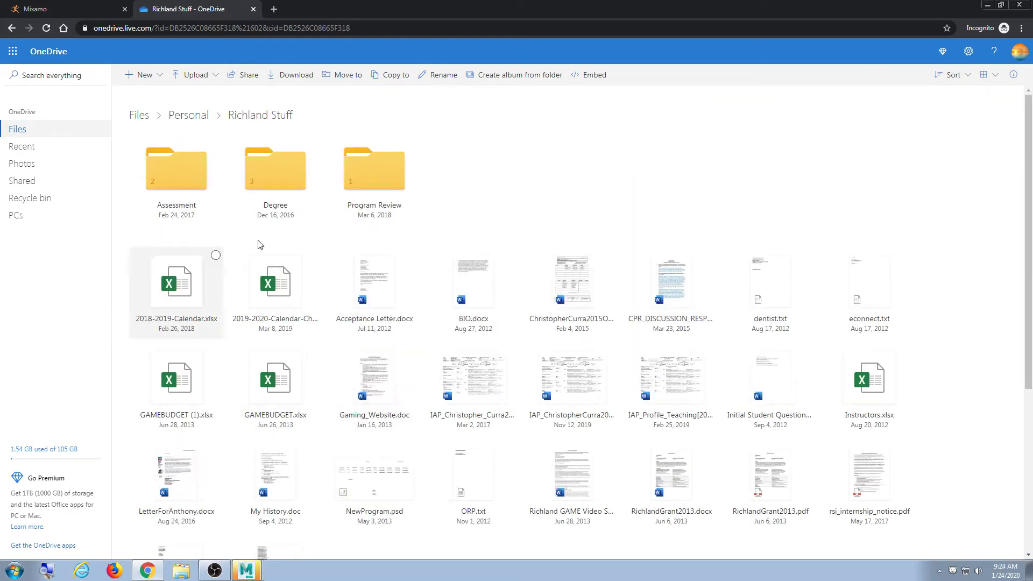
click(266, 28)
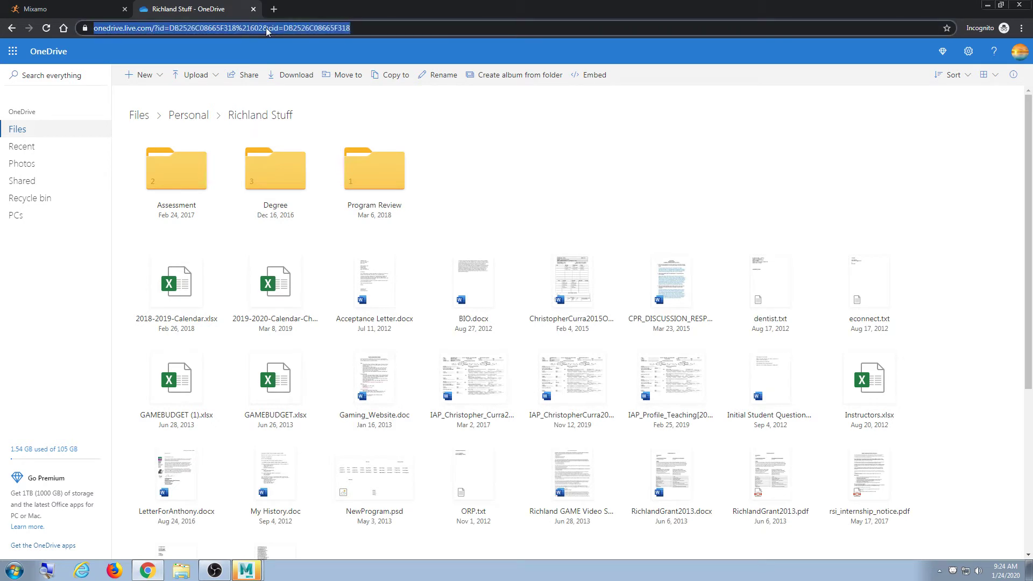
click(1022, 28)
- In a new incognito window, search 'google drive' and open My Drive
click(958, 67)
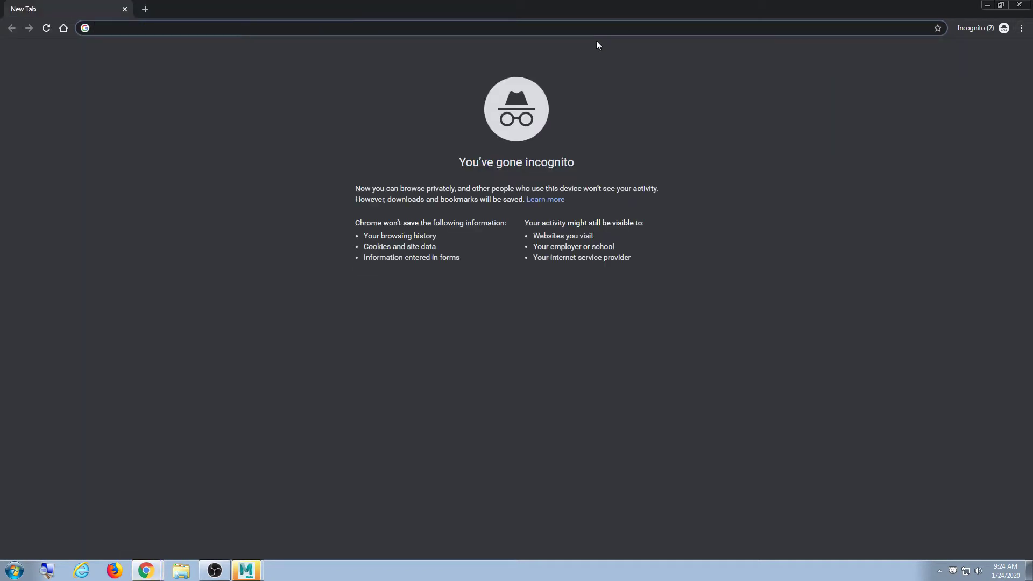
text(google drive)
key(Return)
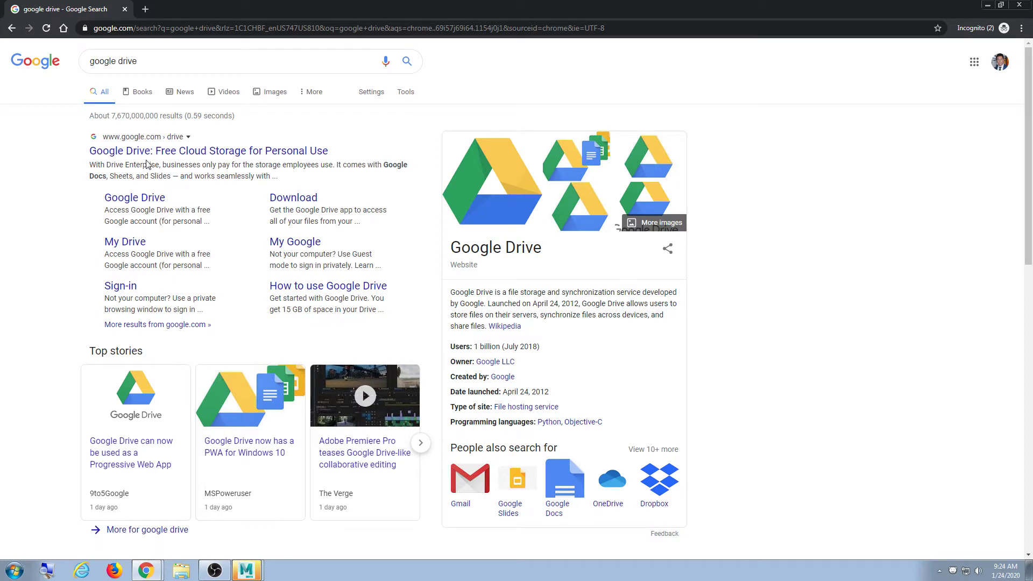
click(148, 153)
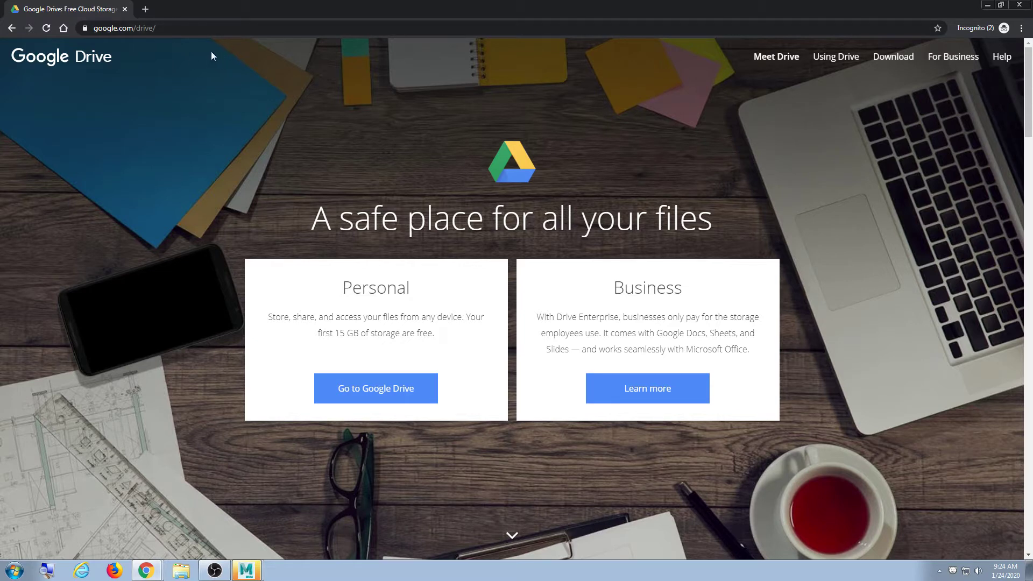
click(396, 392)
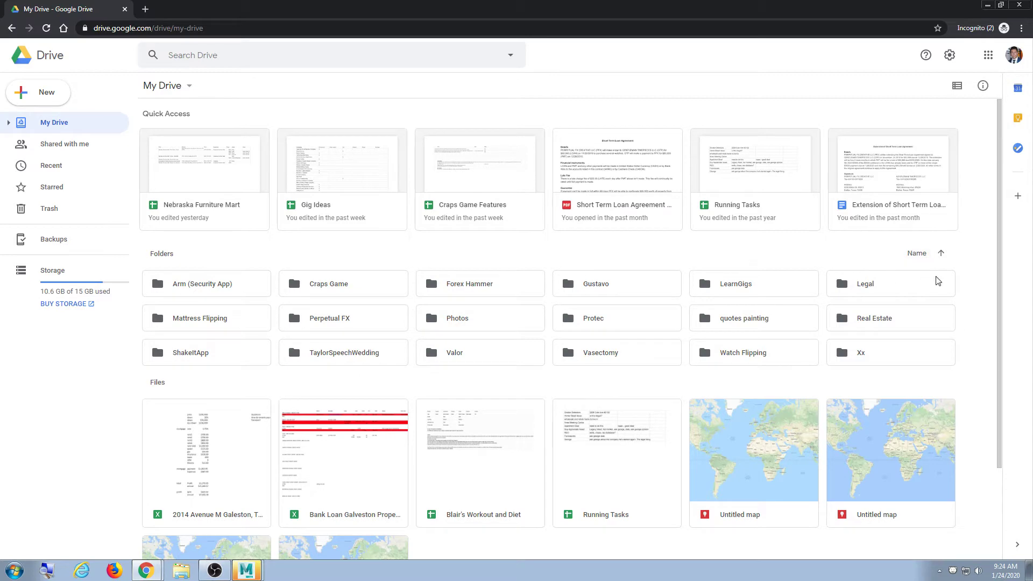
- View the signed-in Google account, then close the Google Drive window
click(1014, 56)
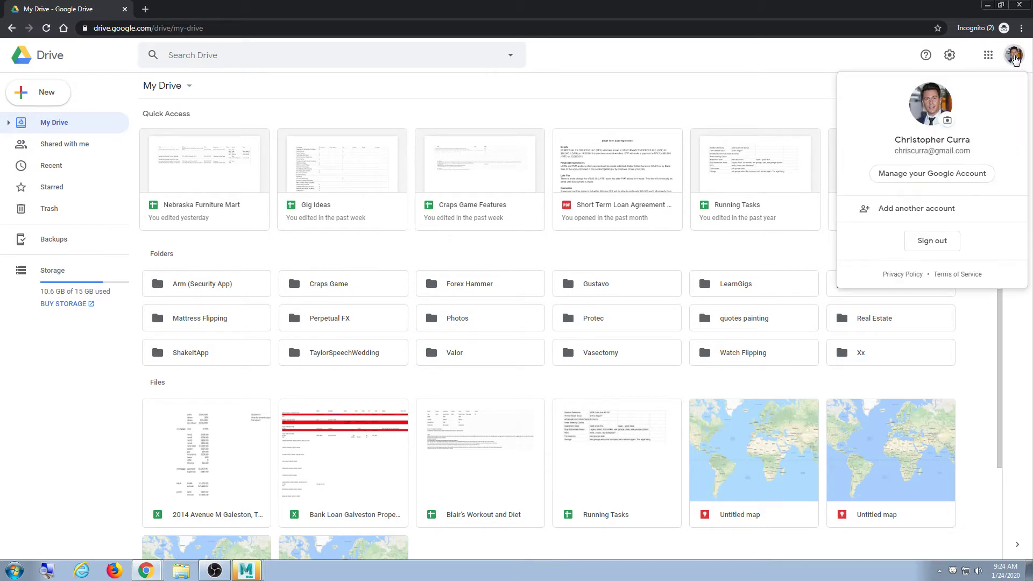
drag(916, 13, 933, 54)
click(998, 45)
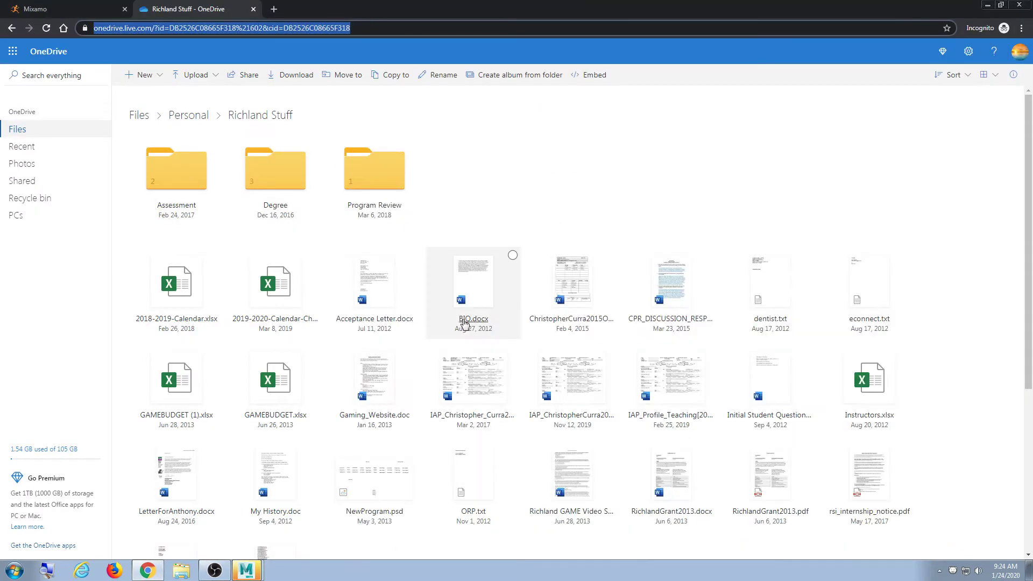
- Open a full-screen Firefox private window and close the normal Firefox window
click(114, 570)
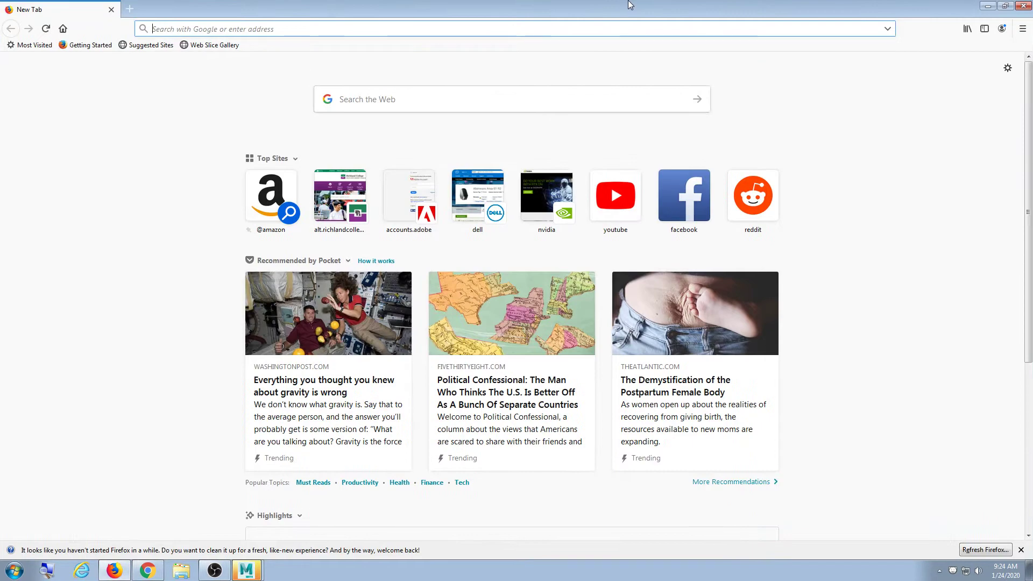
drag(629, 2, 594, 1)
click(1020, 30)
click(983, 99)
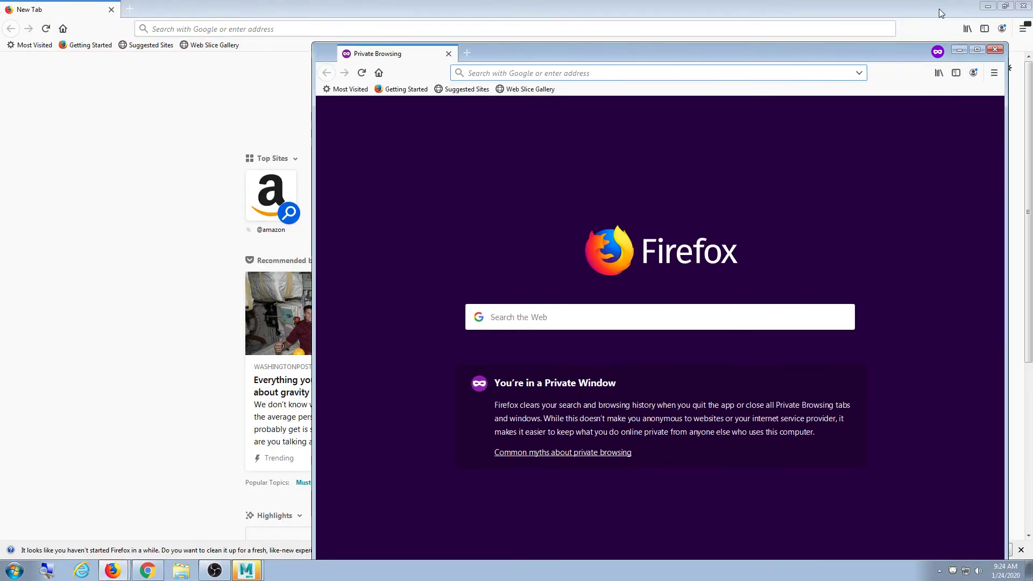
drag(683, 53, 554, 176)
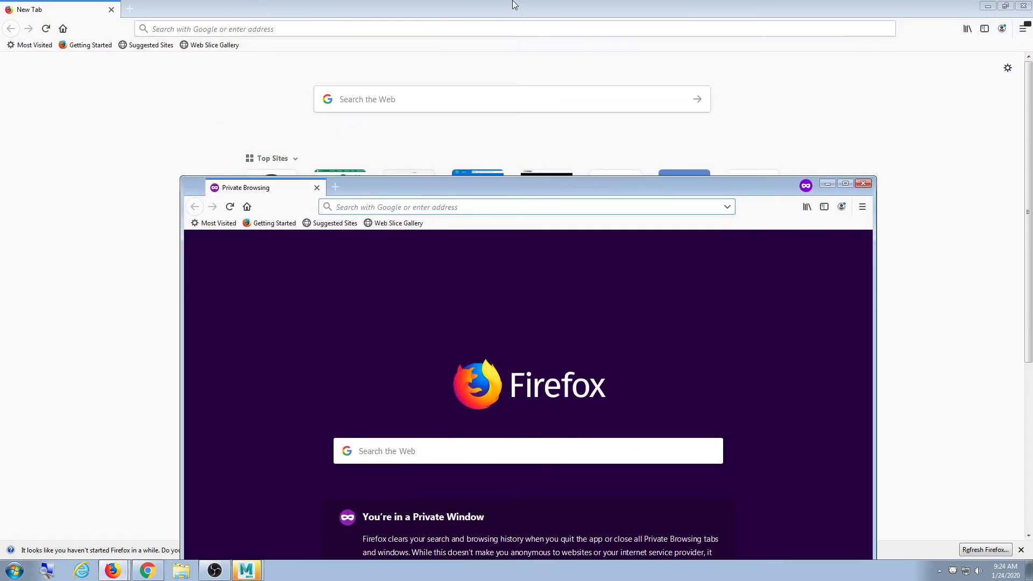
double_click(511, 4)
click(861, 90)
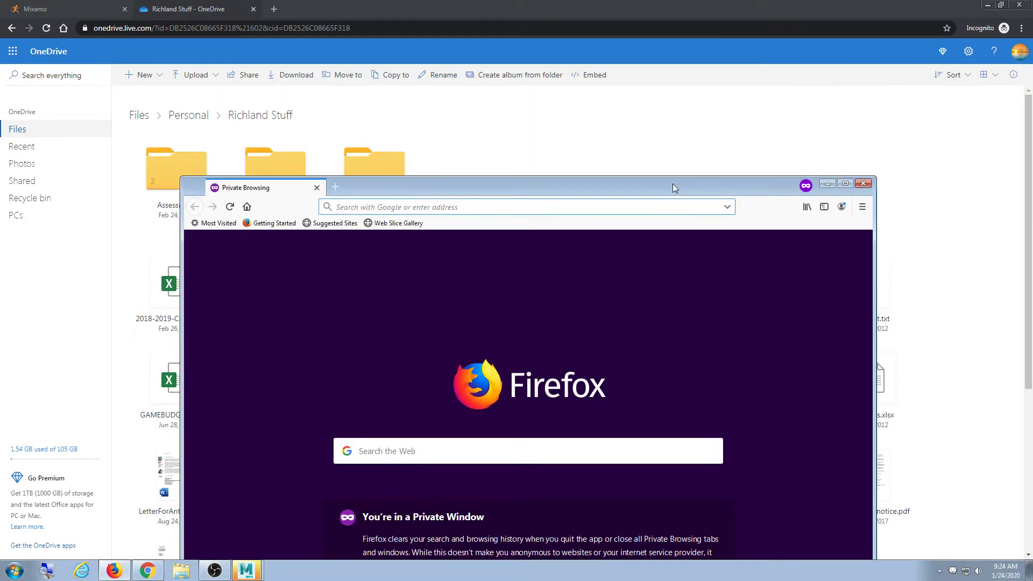
drag(672, 187, 464, 1)
- Search 'google drive' and sign in to Drive with the second account's email and password
text(go)
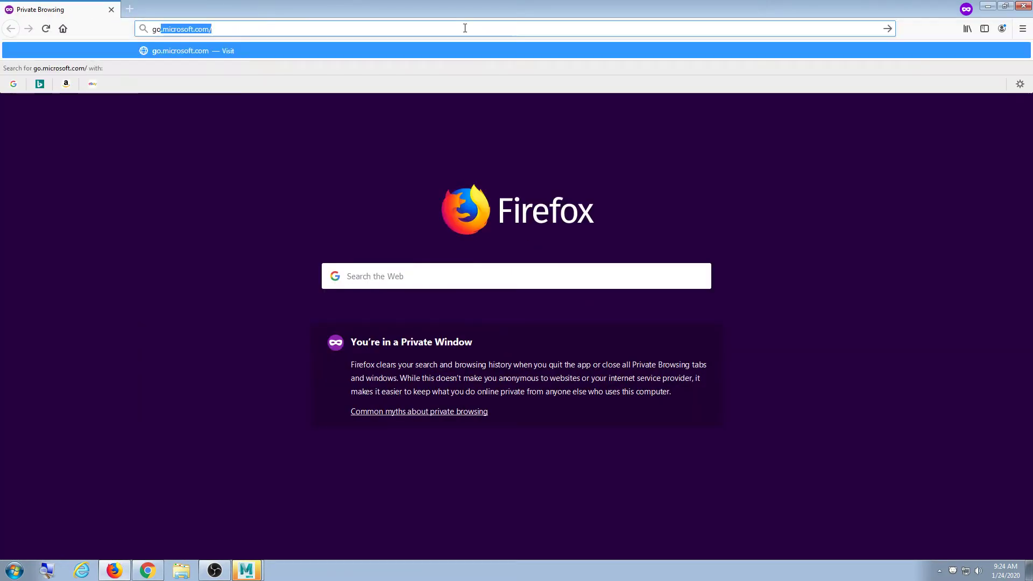
text(ogle drive)
key(Return)
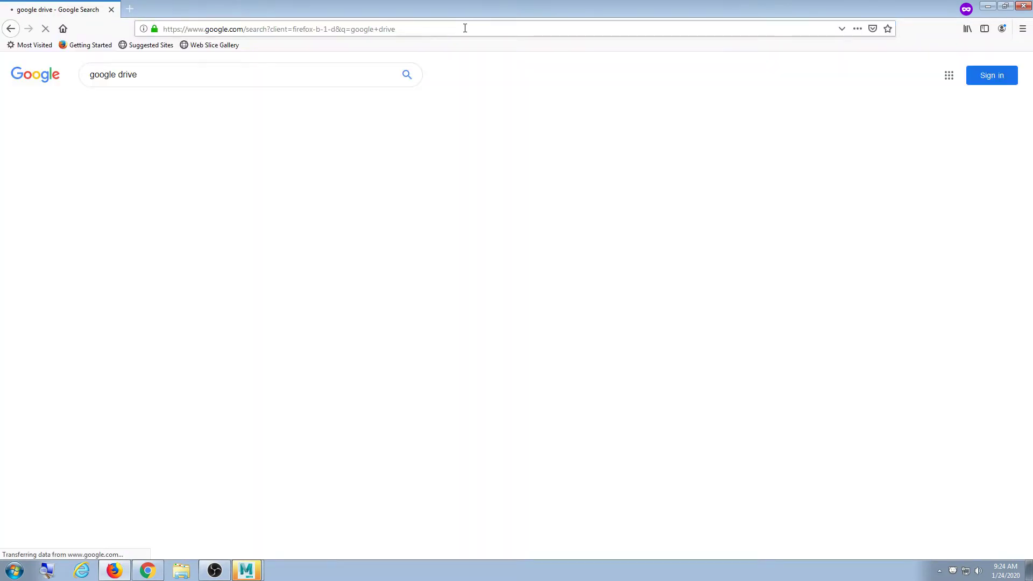
click(258, 172)
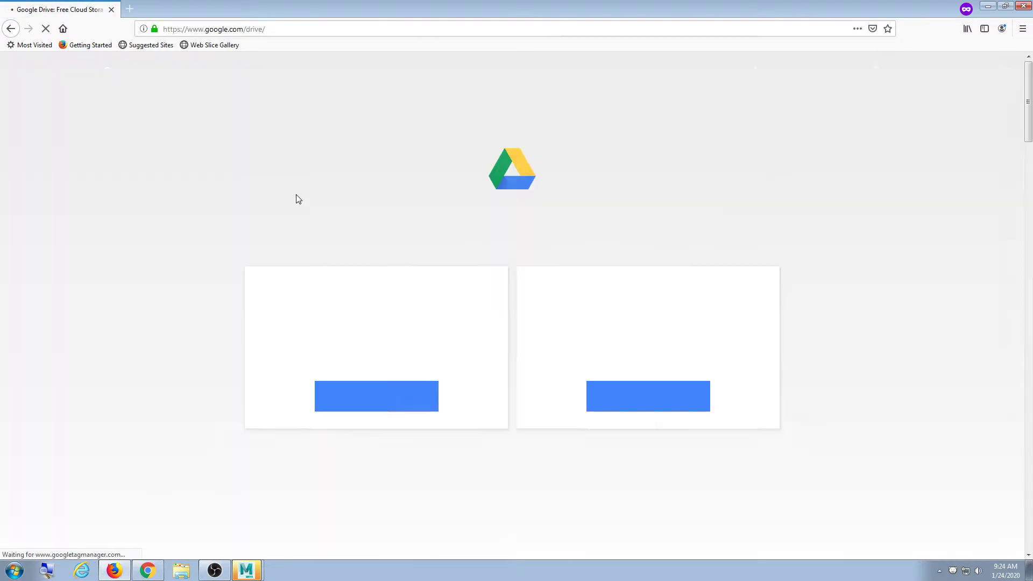
click(347, 401)
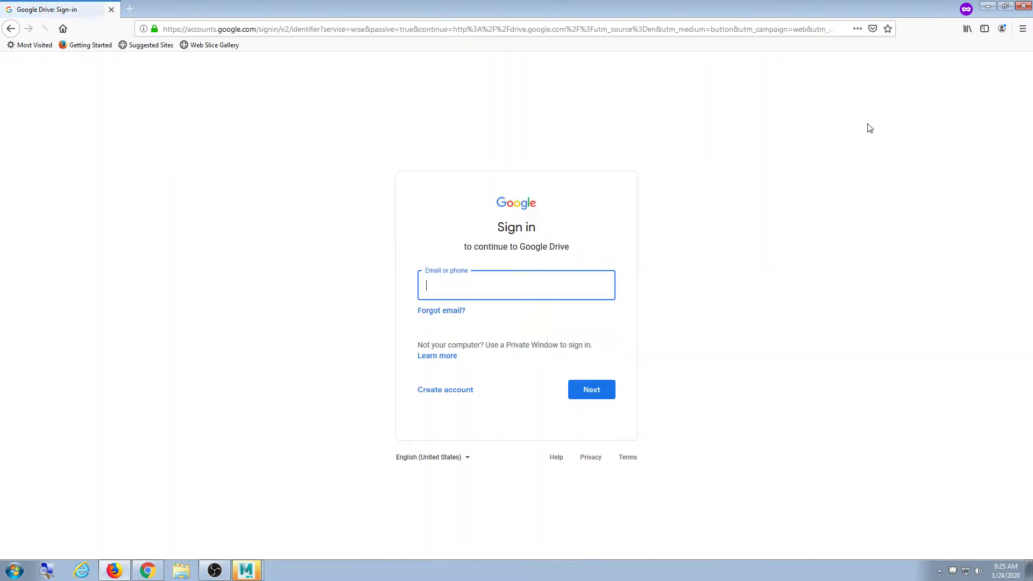
key(ctrl+l)
click(464, 288)
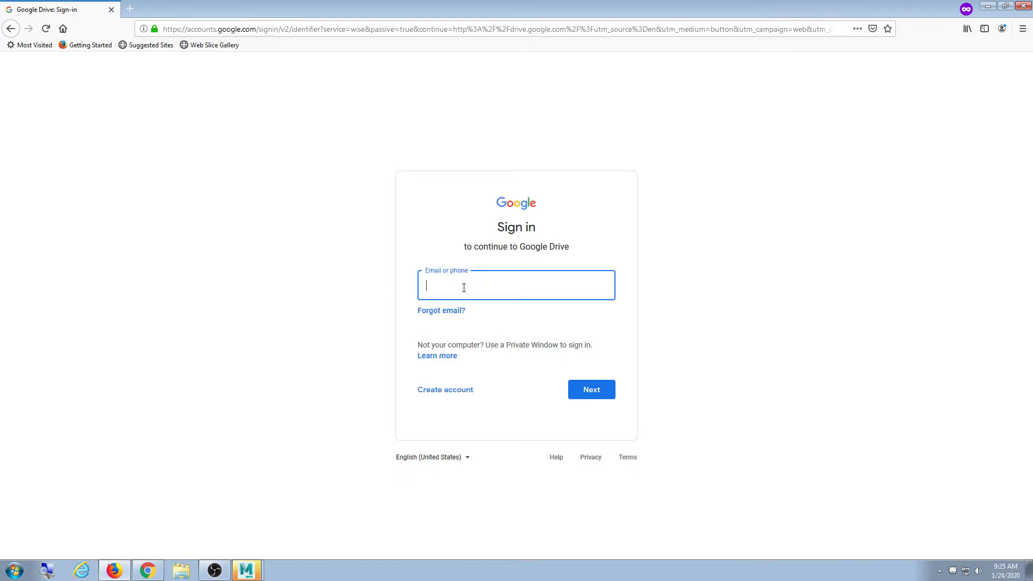
key(Return)
text(••)
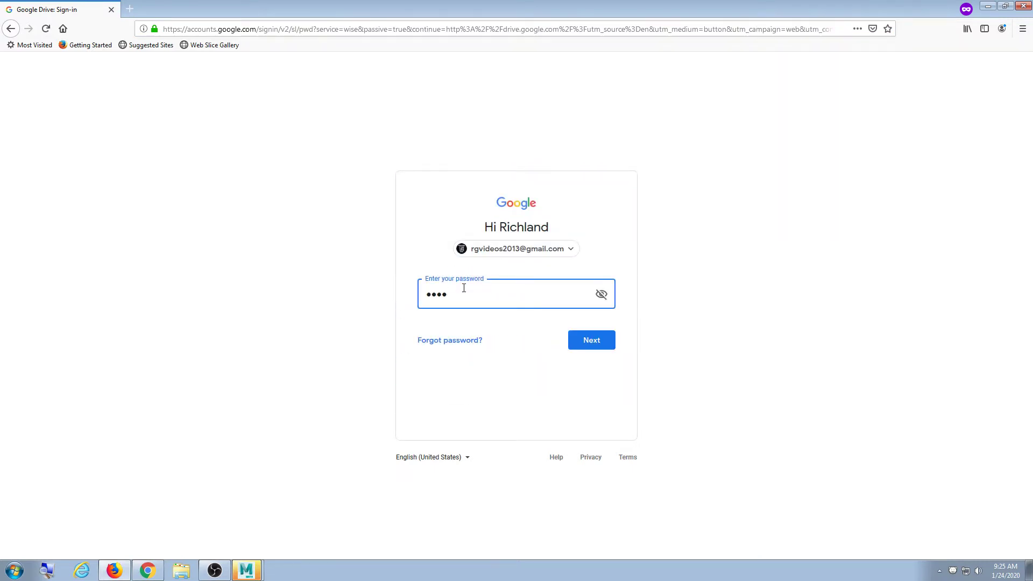
key(Return)
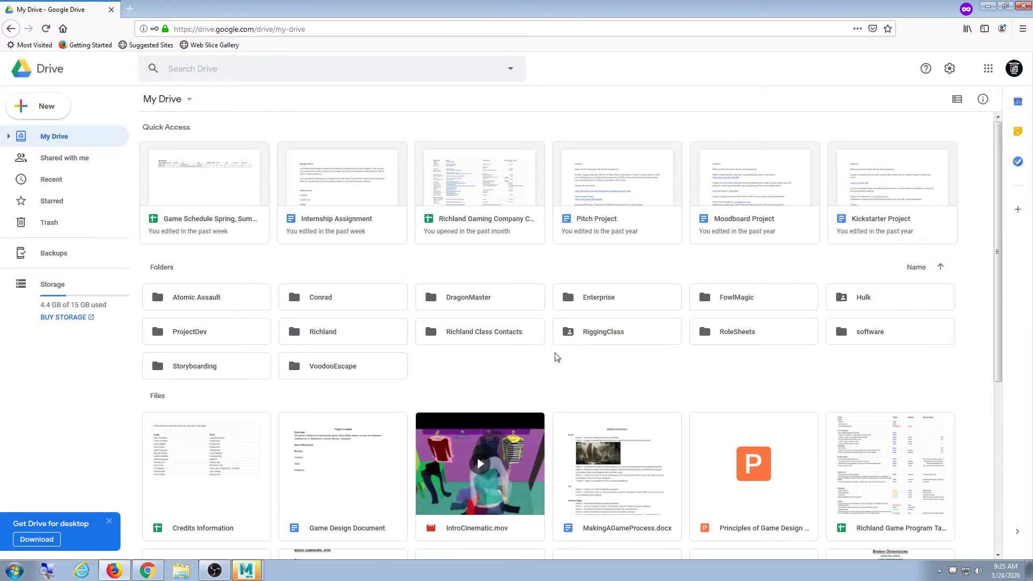
- Browse RiggingClass and its WF subfolder, return to RiggingClass, then close the Drive window
double_click(617, 330)
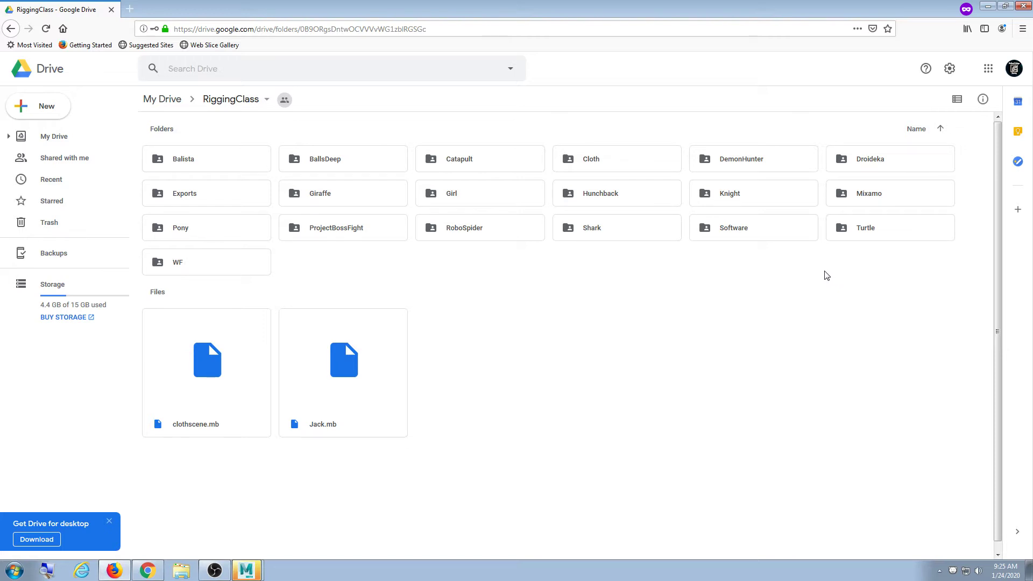
double_click(212, 270)
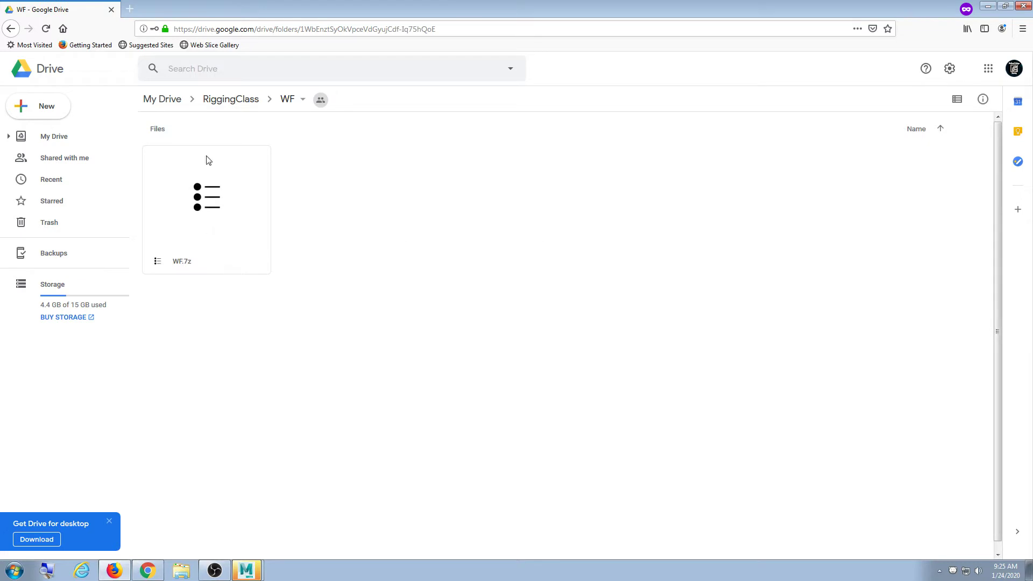
click(232, 104)
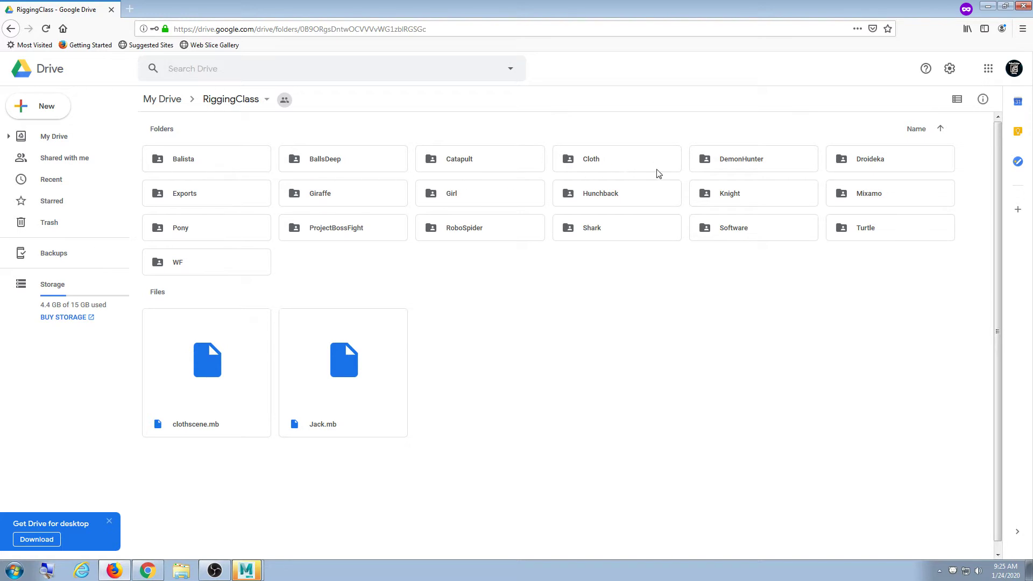
drag(294, 6, 288, 84)
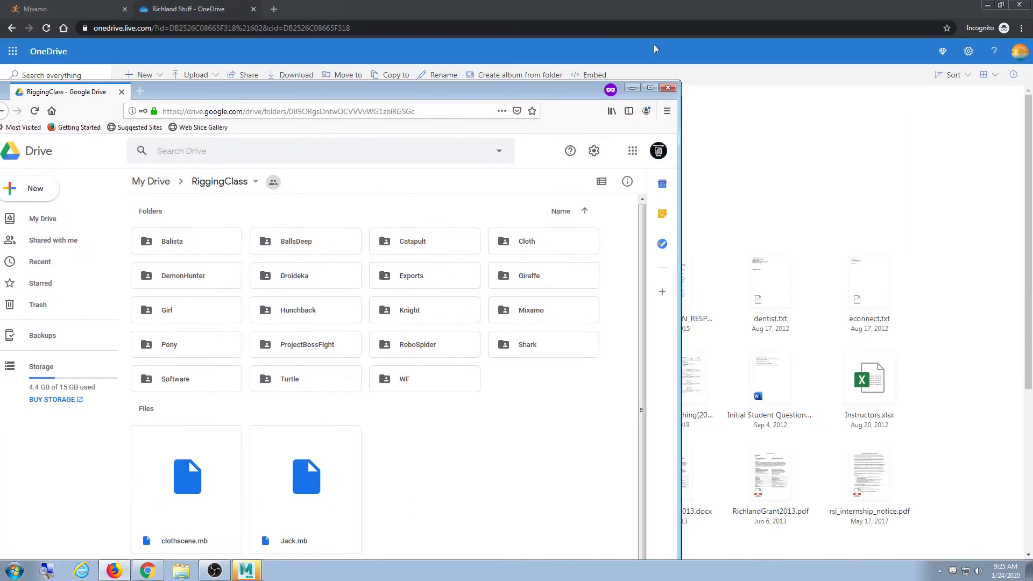
click(670, 87)
mouse_move(602, 1)
mouse_down()
mouse_move(601, 204)
mouse_move(427, 1)
mouse_move(596, 5)
mouse_up()
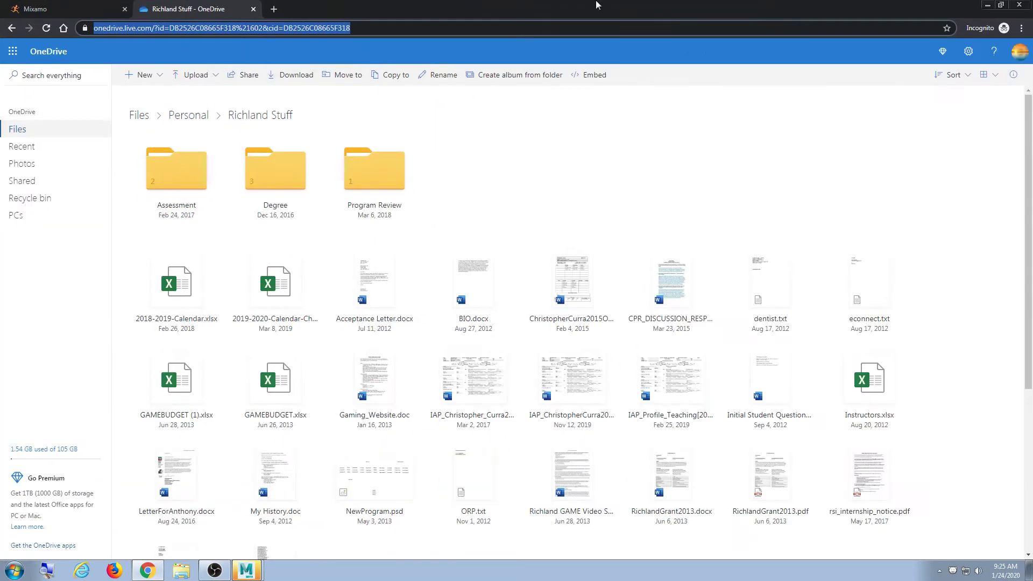
click(987, 6)
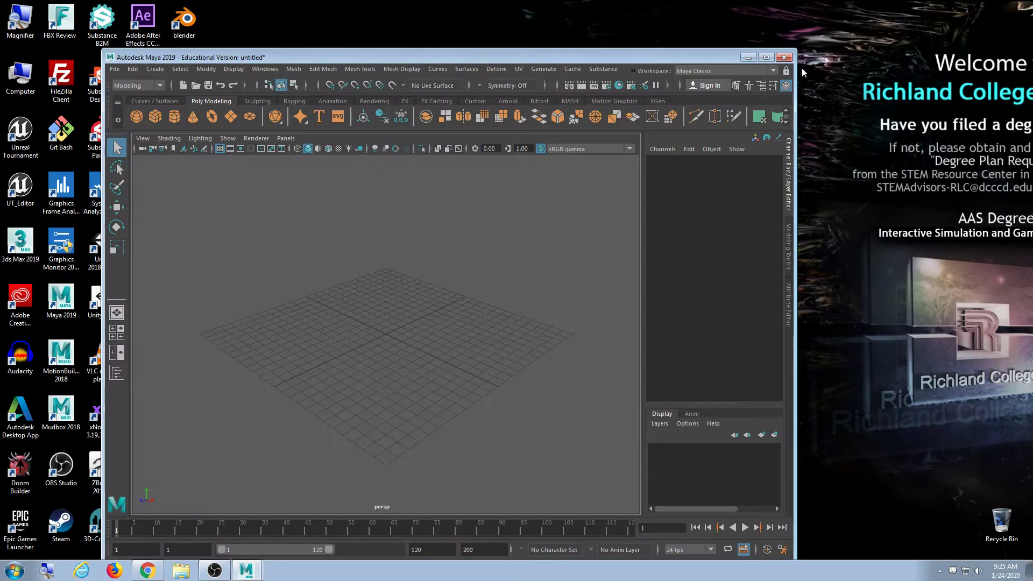
click(746, 60)
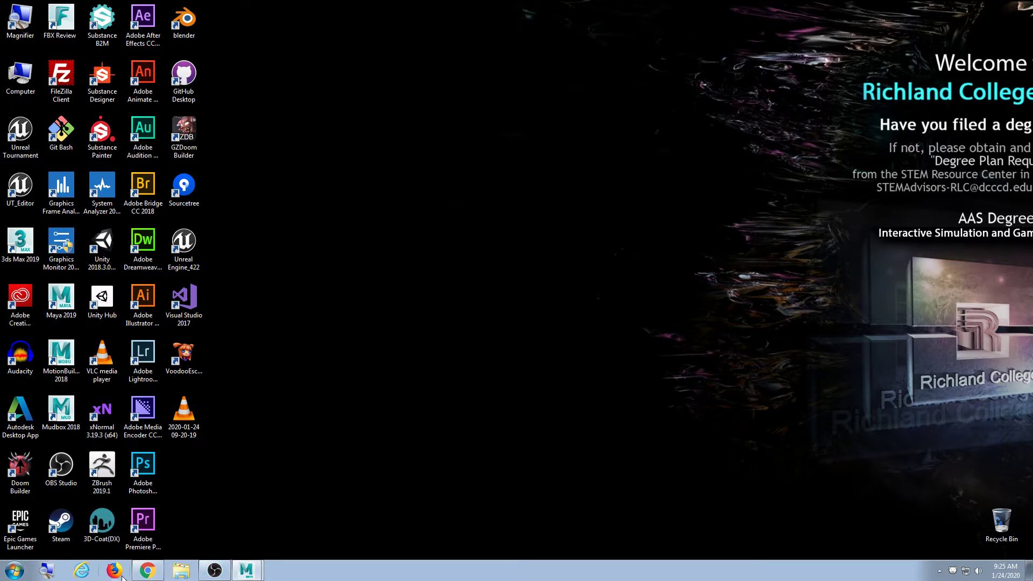
click(147, 572)
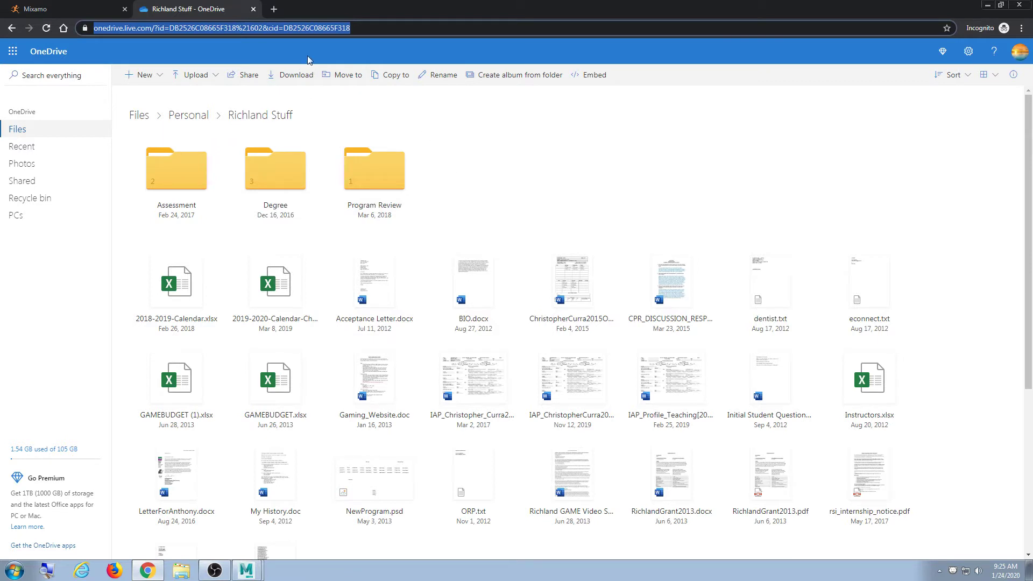
- Close the OneDrive tab, inspect the CH34_NONPBR goblin in the viewer, and show the Characters grid
click(253, 9)
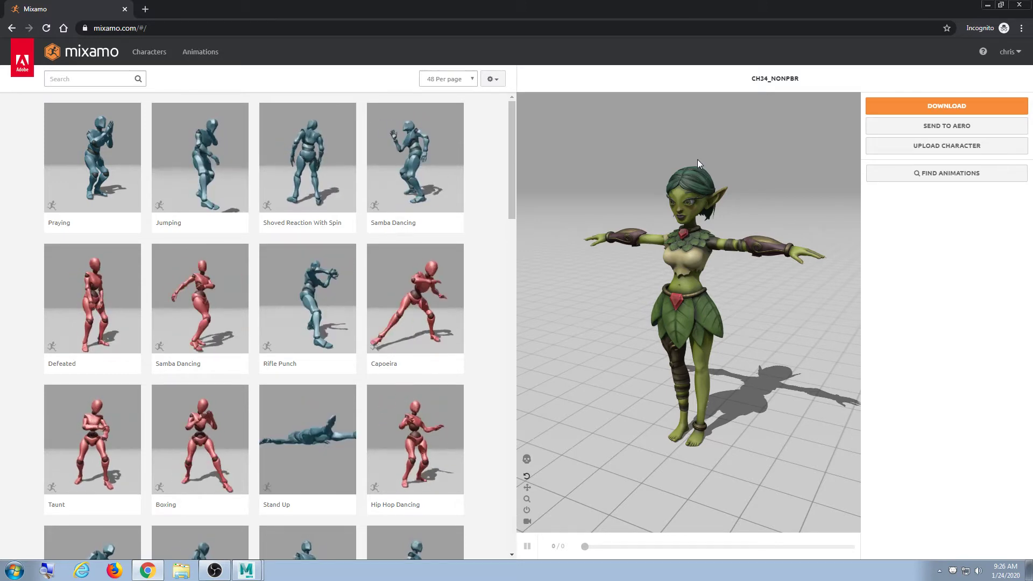
drag(680, 292, 689, 292)
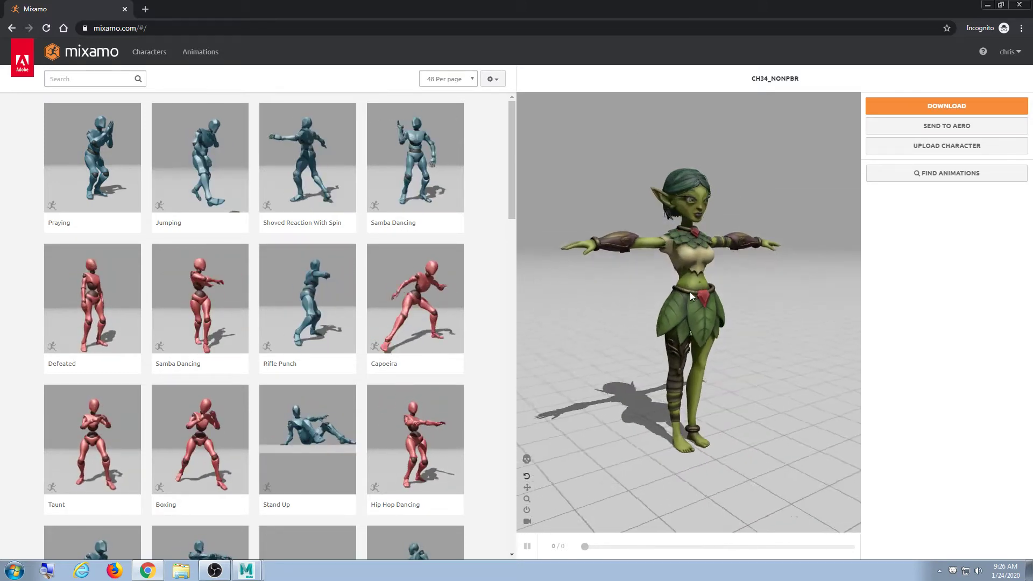
scroll(690, 291, up, 3)
middle_drag(700, 263, 708, 286)
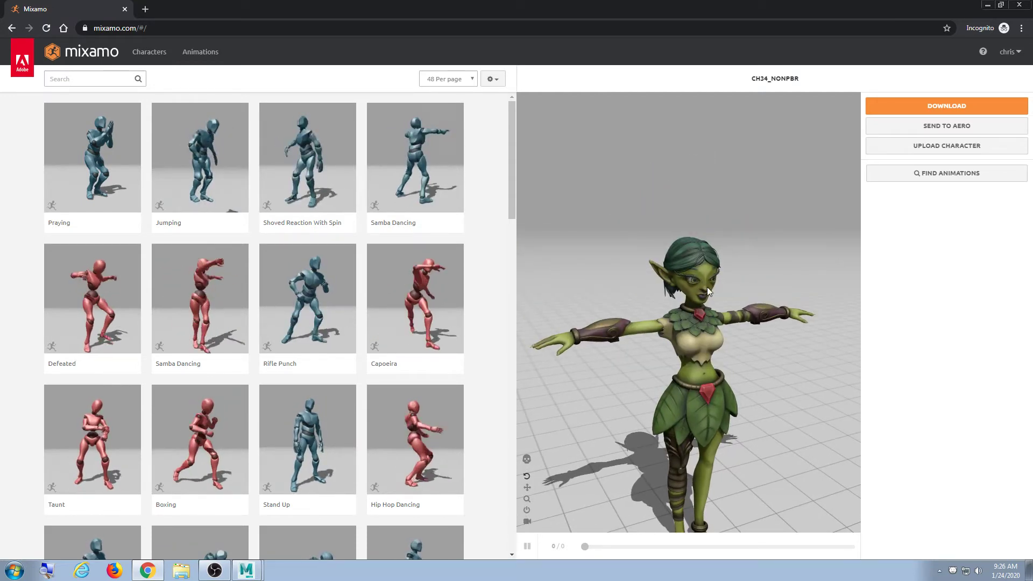
scroll(699, 292, up, 1)
mouse_move(714, 342)
middle_down()
mouse_move(707, 295)
mouse_move(729, 350)
middle_up()
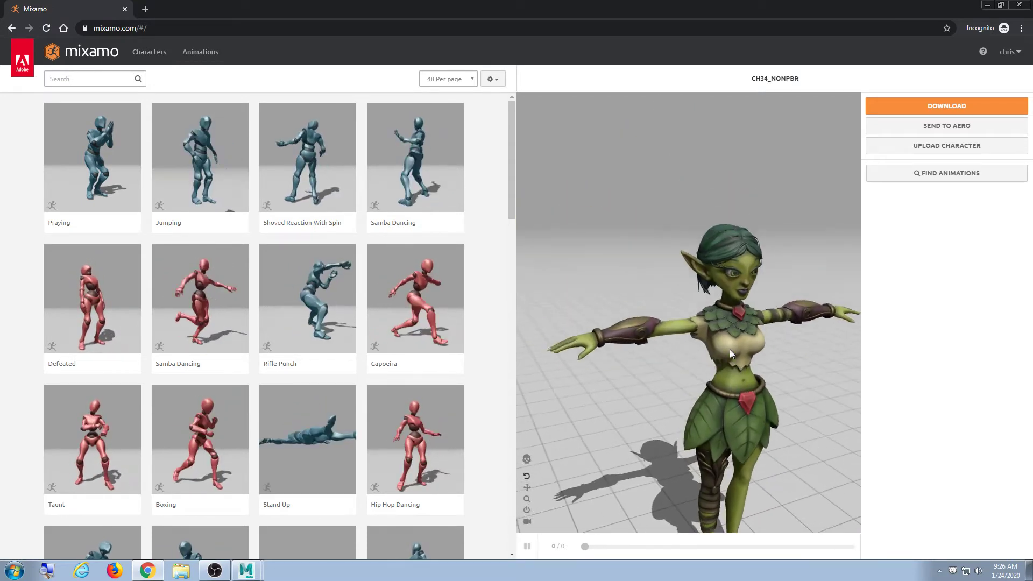
scroll(737, 348, up, 2)
drag(737, 347, 641, 330)
scroll(748, 324, down, 2)
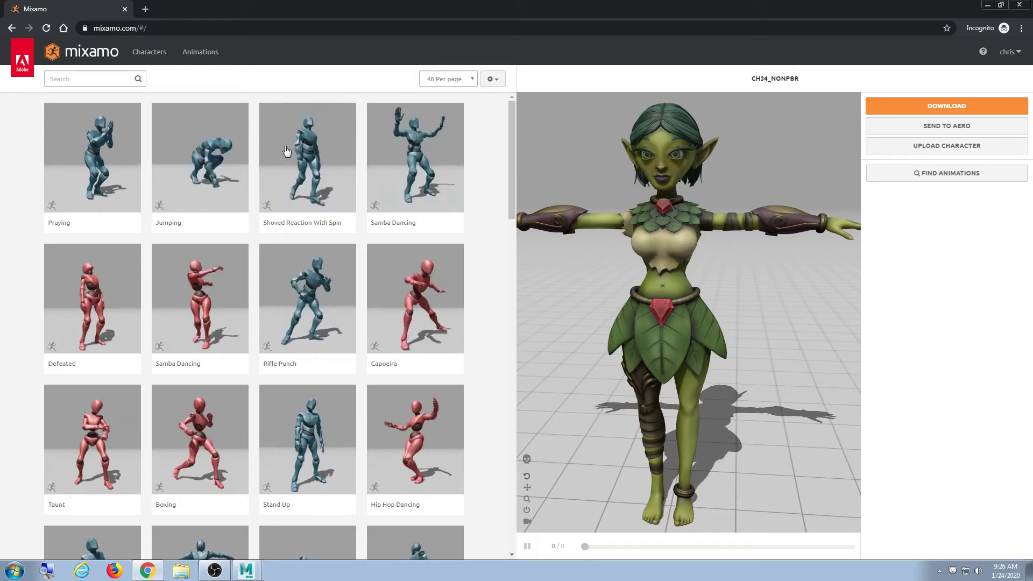
drag(621, 292, 663, 306)
scroll(674, 296, down, 2)
click(150, 53)
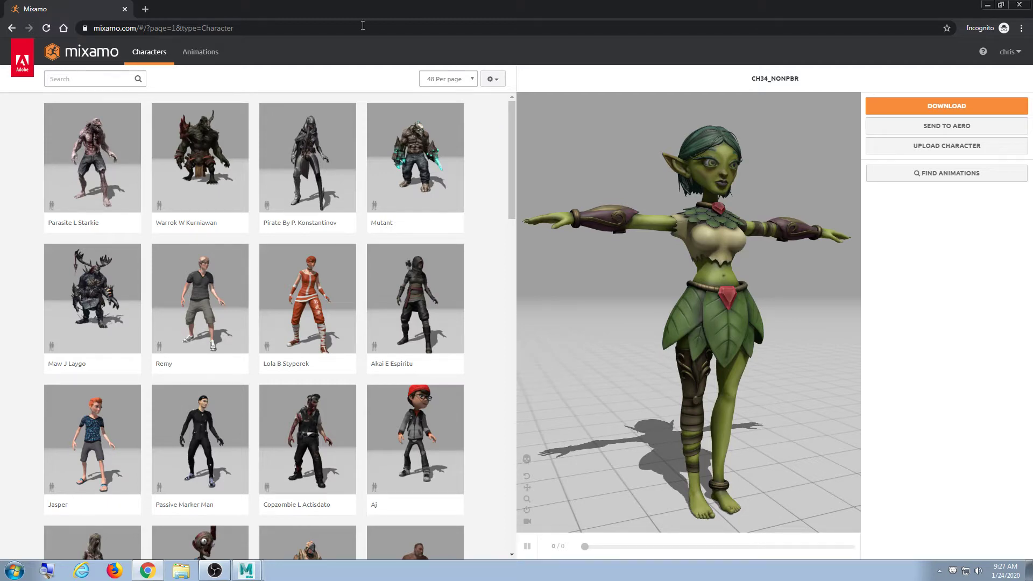
- Swap the goblin for Mousey and orbit the mouse to face the camera
scroll(217, 409, down, 9)
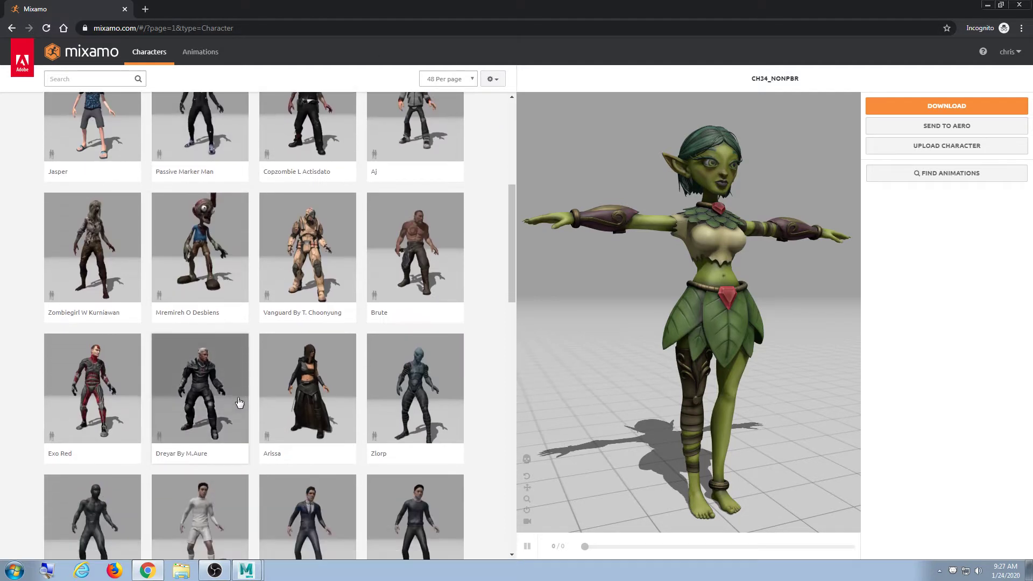
scroll(339, 389, down, 5)
click(307, 264)
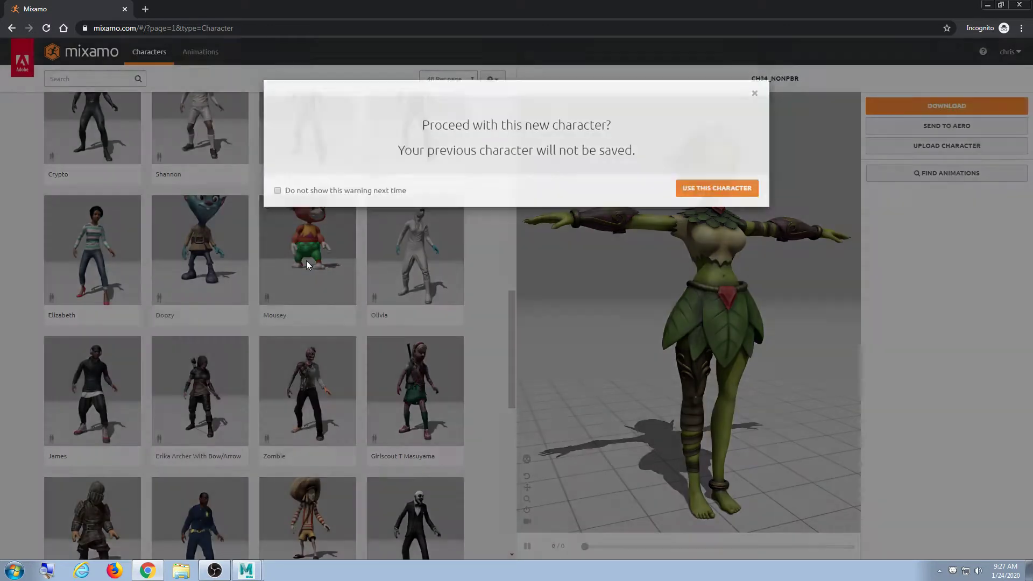
click(702, 202)
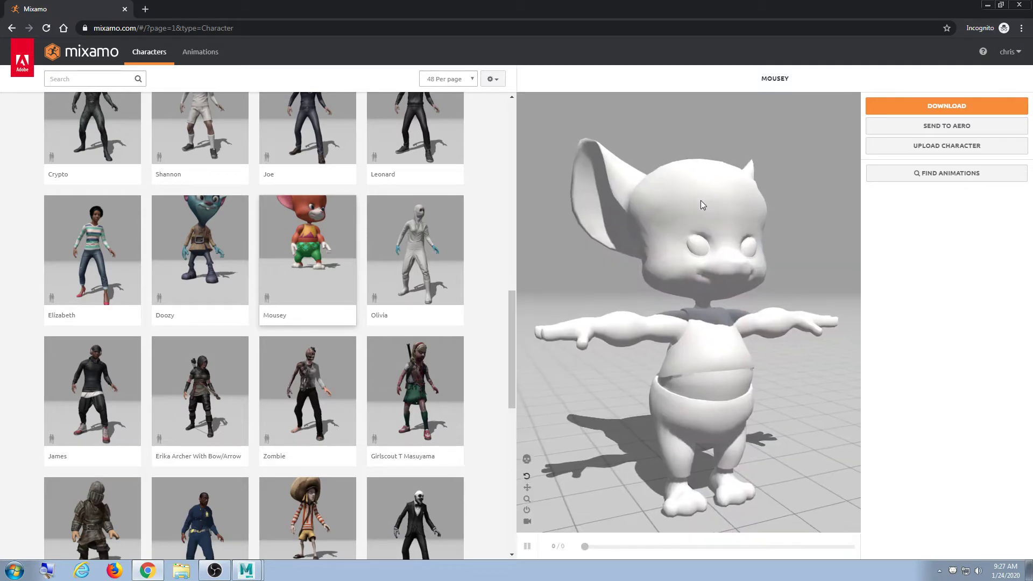
drag(698, 221, 757, 297)
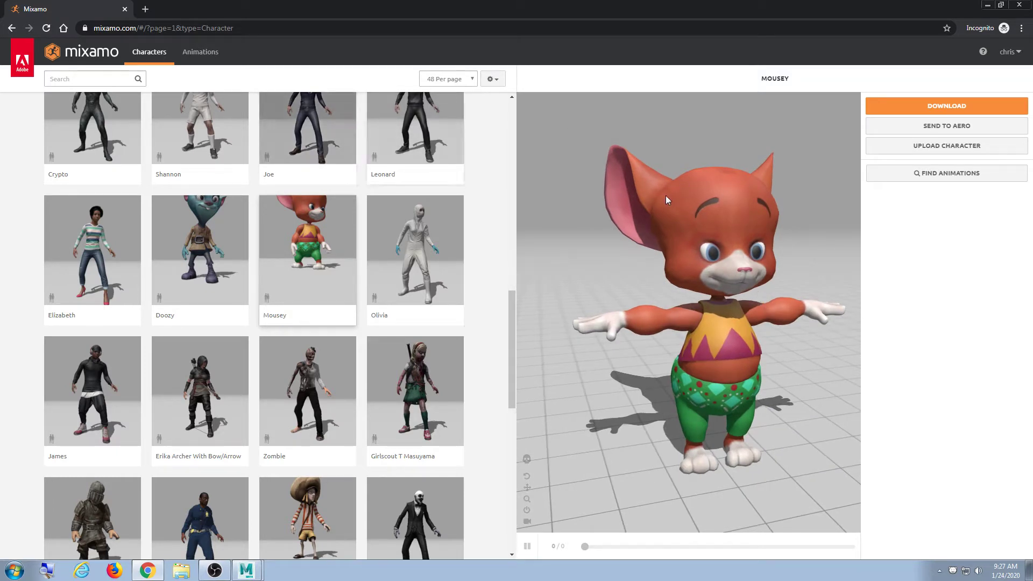
drag(666, 195, 641, 205)
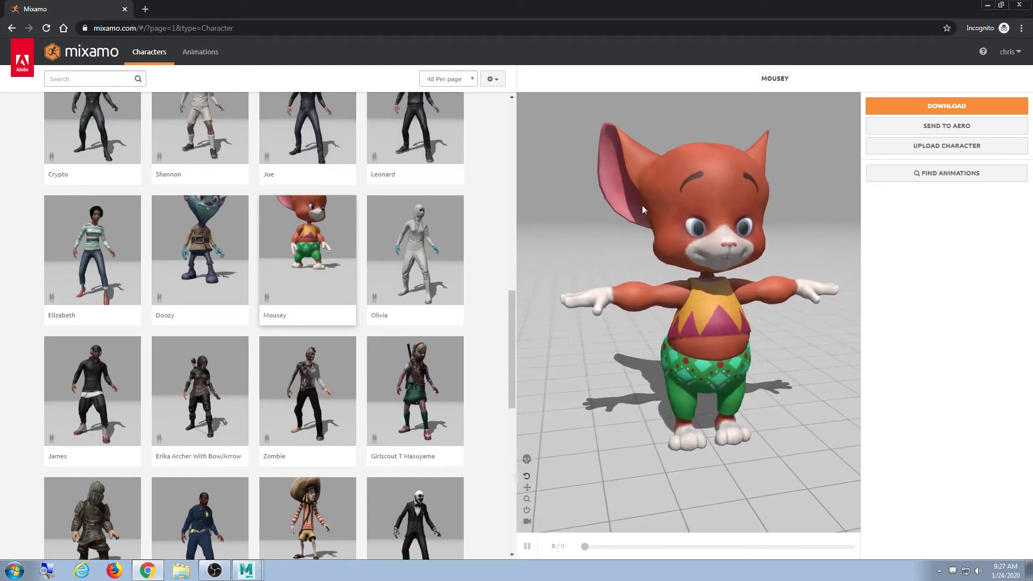
- Search animations for 'dance' and apply Chicken Dance to Mousey
click(204, 52)
click(82, 82)
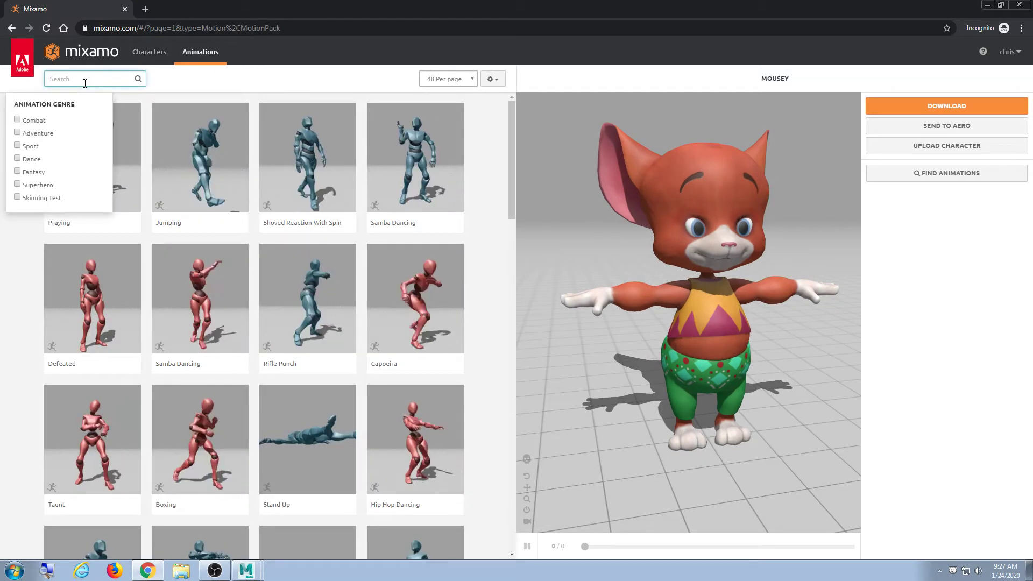
text(dan)
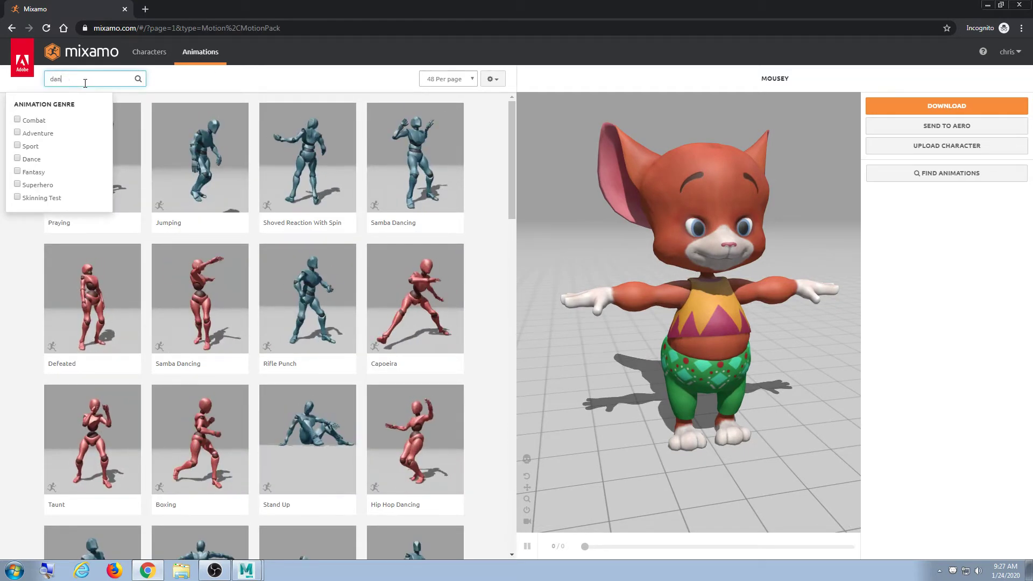
text(ce)
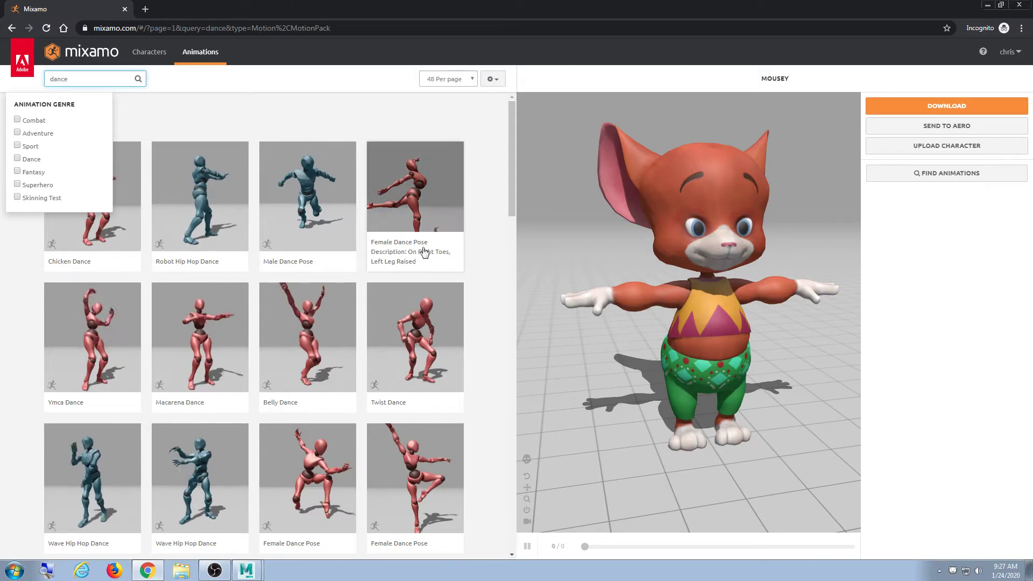
click(182, 105)
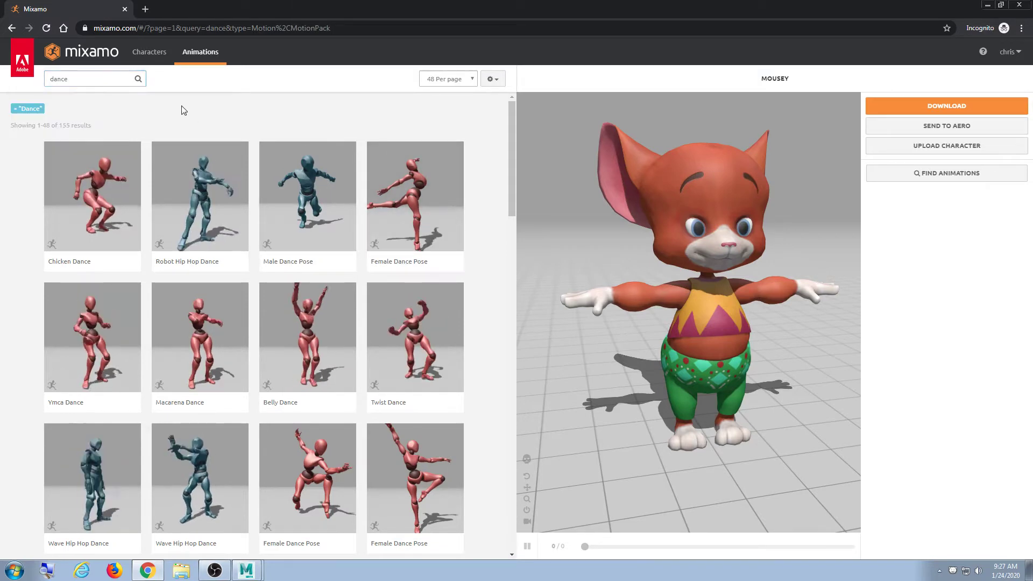
click(119, 209)
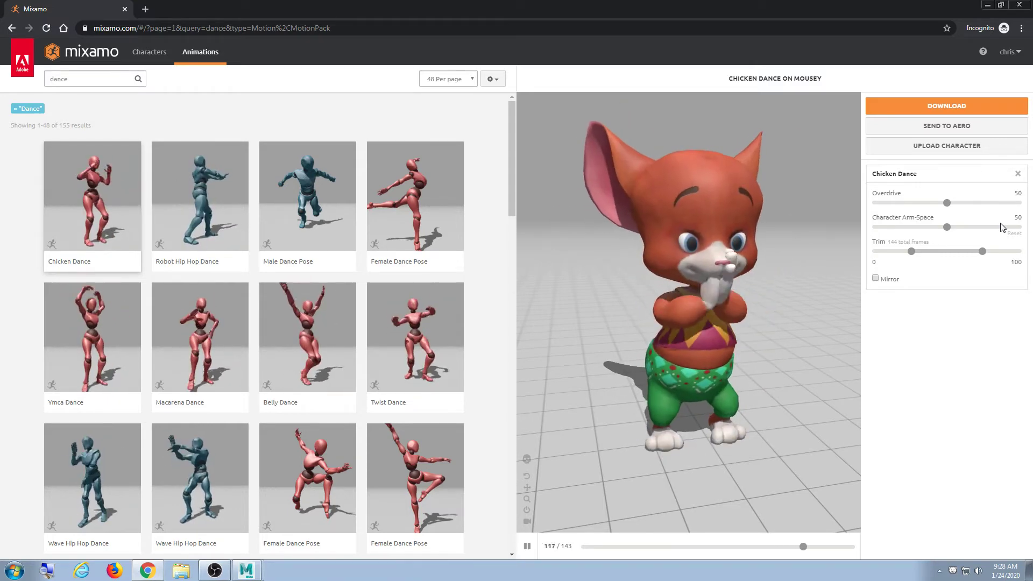
- Search characters for 'jolleen' and confirm Jolleen as Mousey's replacement
click(165, 50)
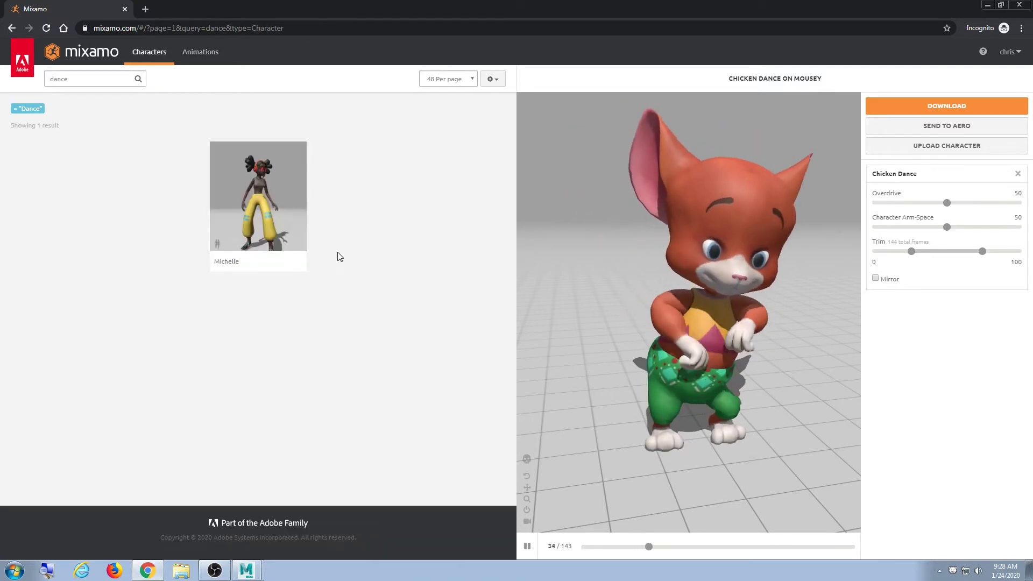
double_click(97, 81)
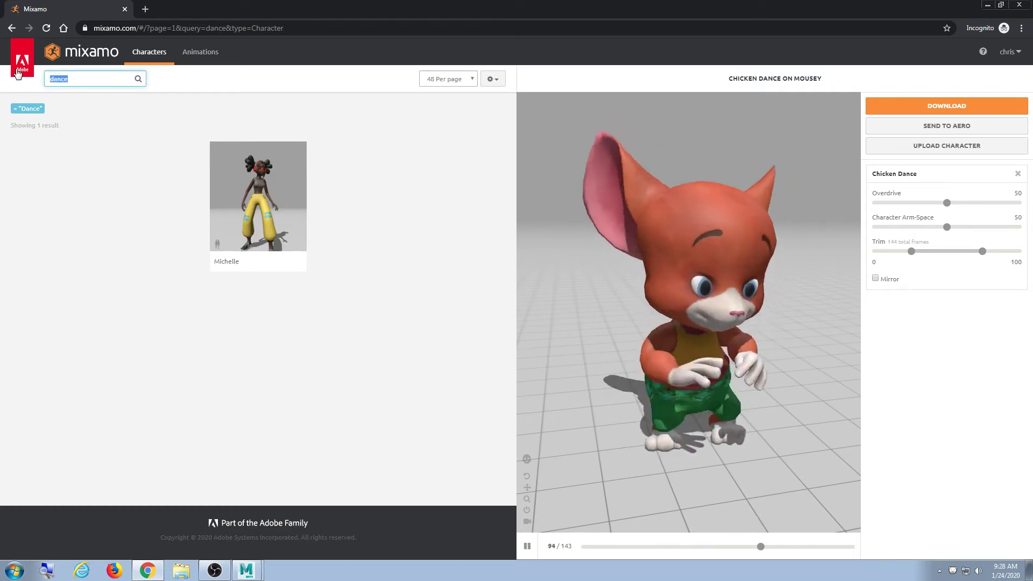
text(jolleen)
key(Return)
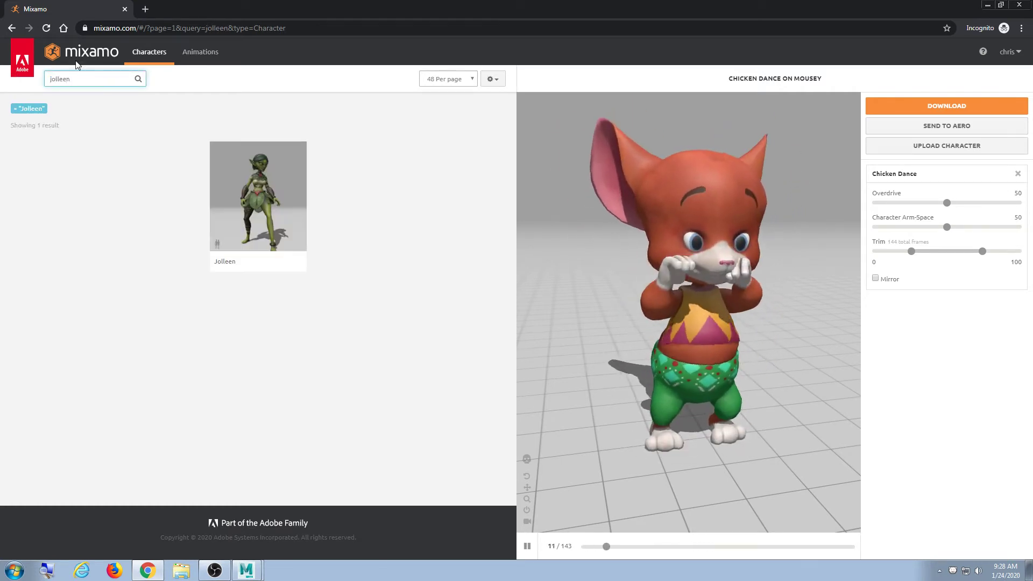
click(239, 201)
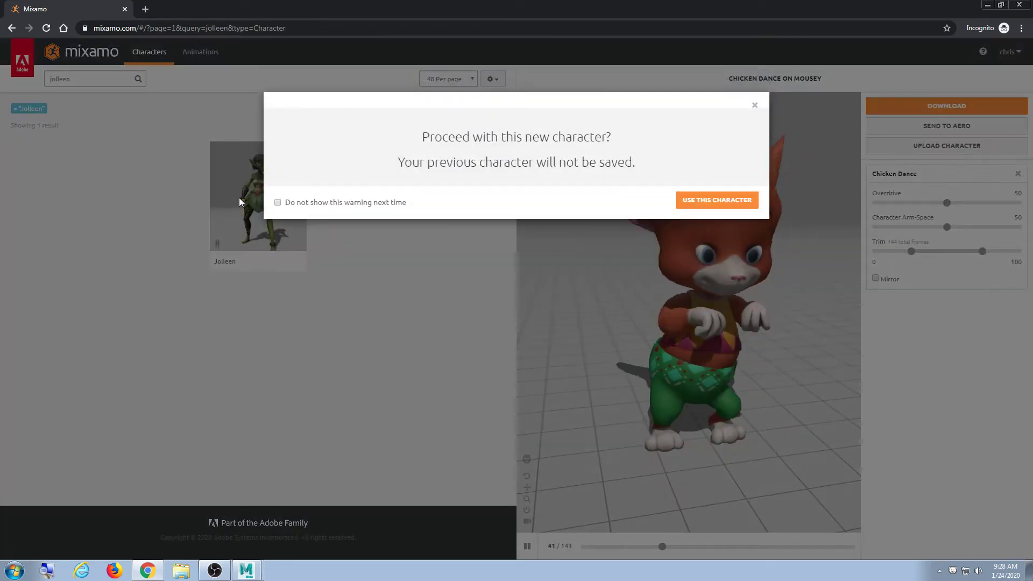
click(706, 202)
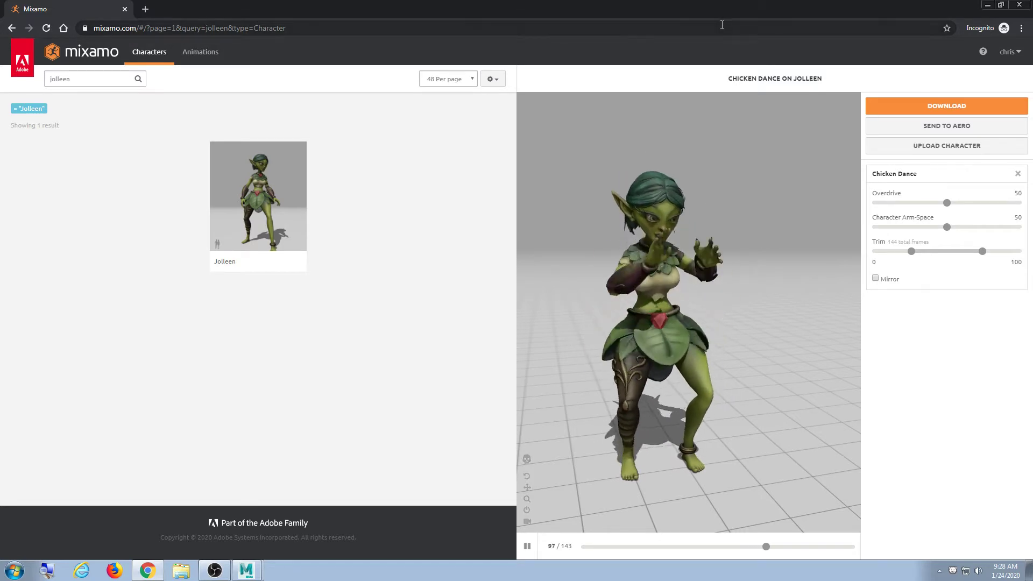
- Search Google for 'firefox send' in a fresh Chrome tab, then minimize and restore Chrome
key(ctrl+t)
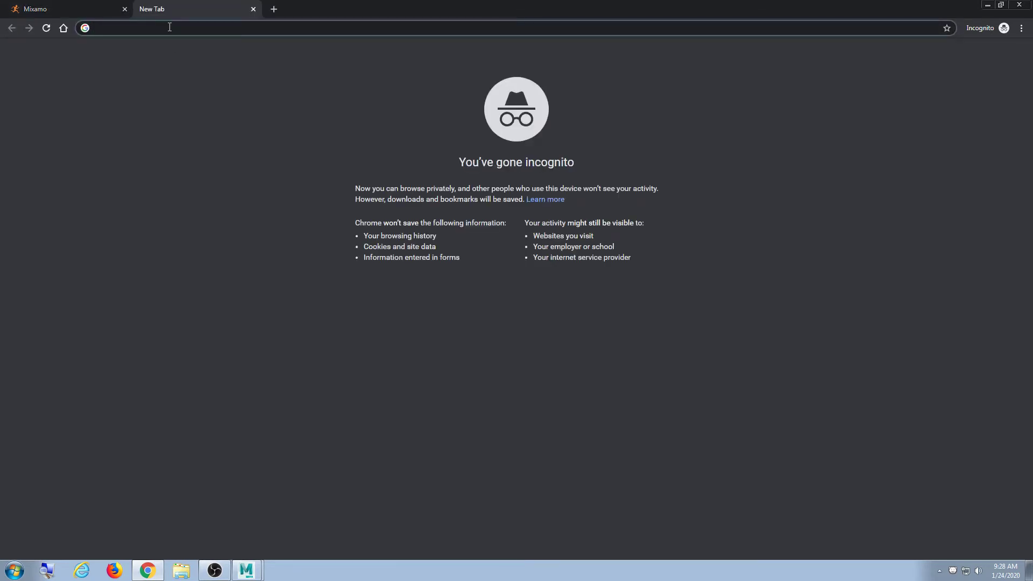
click(254, 12)
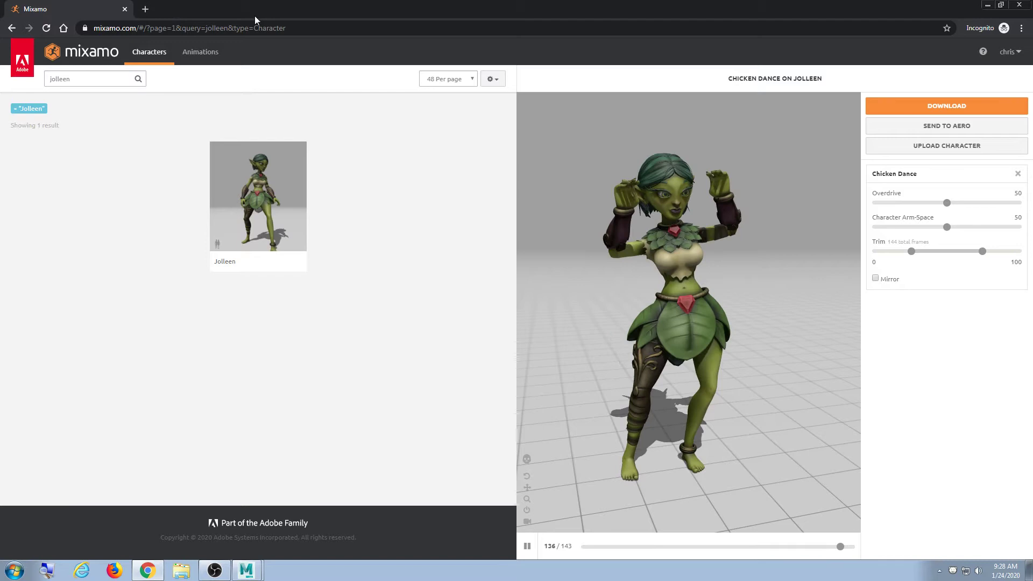
click(146, 9)
text(fire)
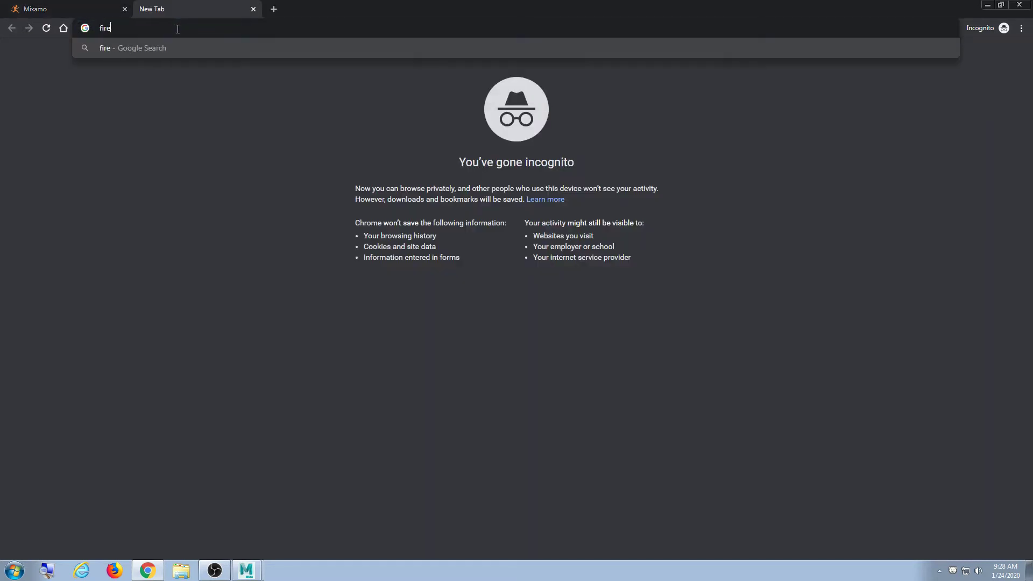
text(fox send)
key(Return)
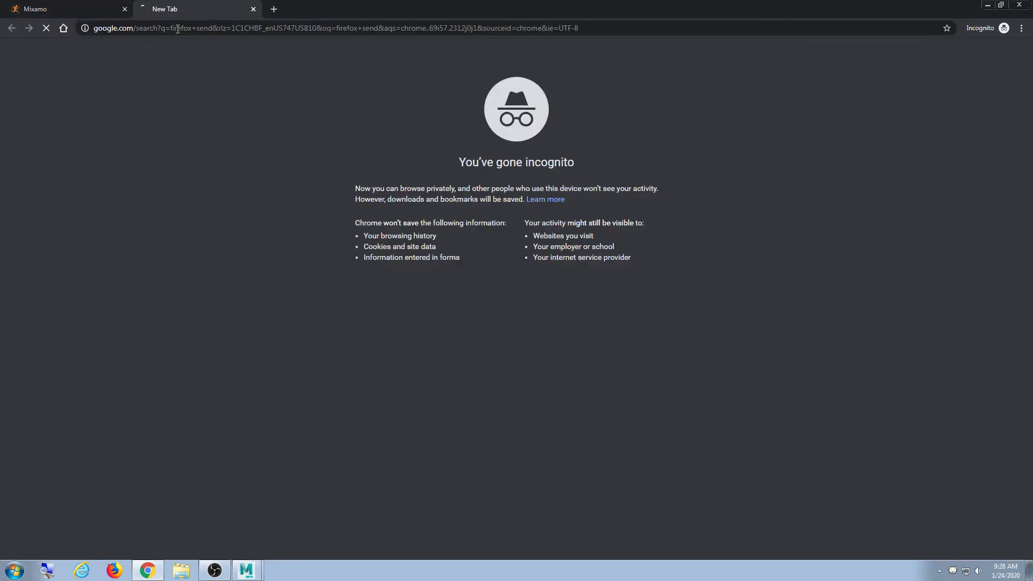
click(984, 5)
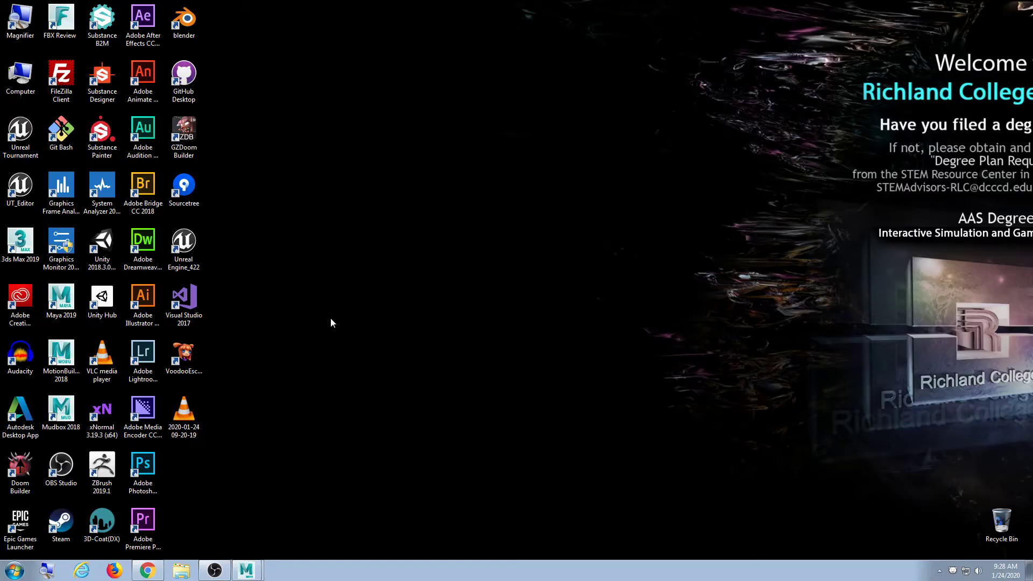
click(148, 571)
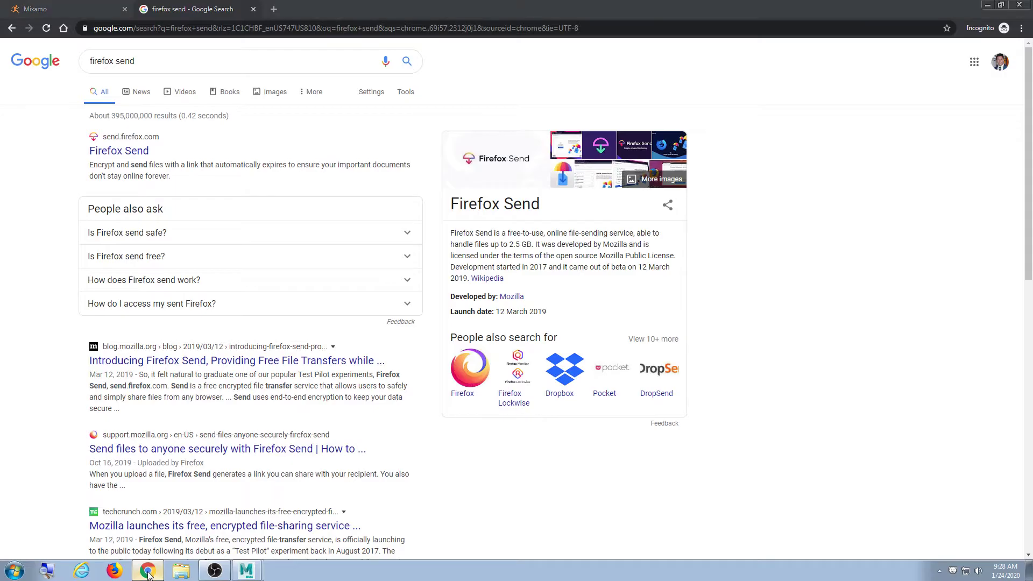
click(148, 571)
click(148, 571)
- Open Explorer on Storage (D:) and browse the personal project and Spiderman folders
click(182, 570)
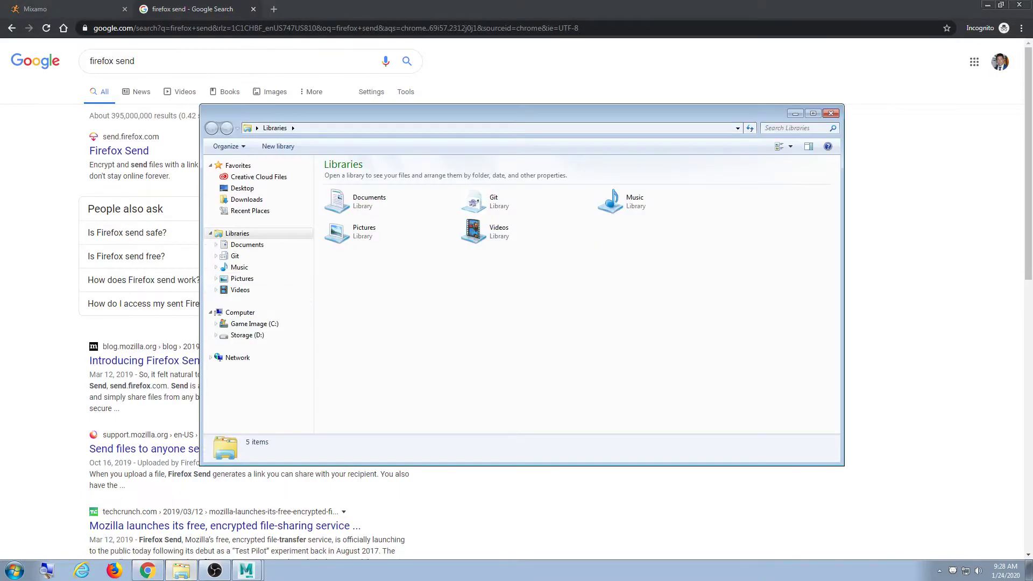
click(247, 335)
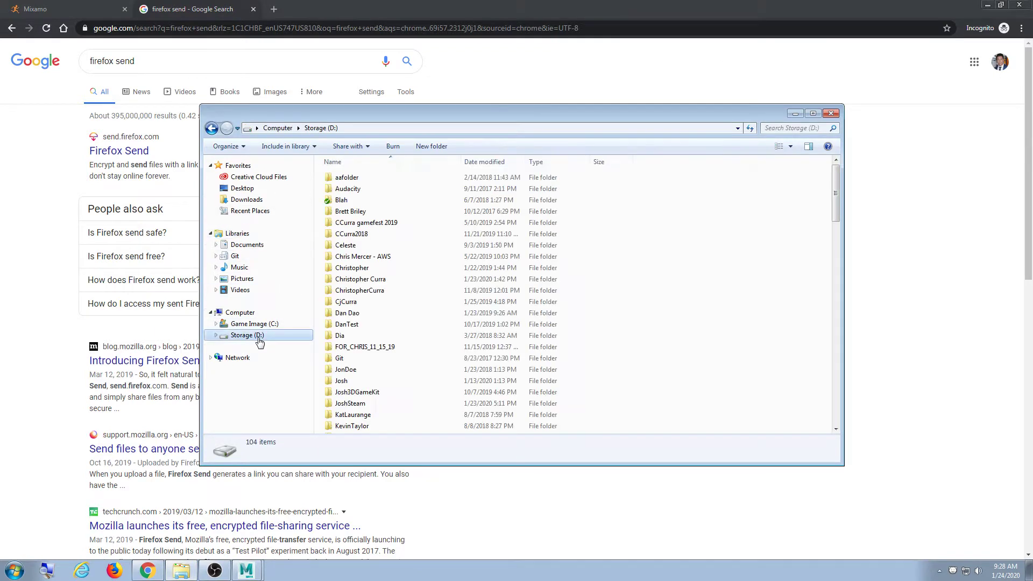
double_click(365, 280)
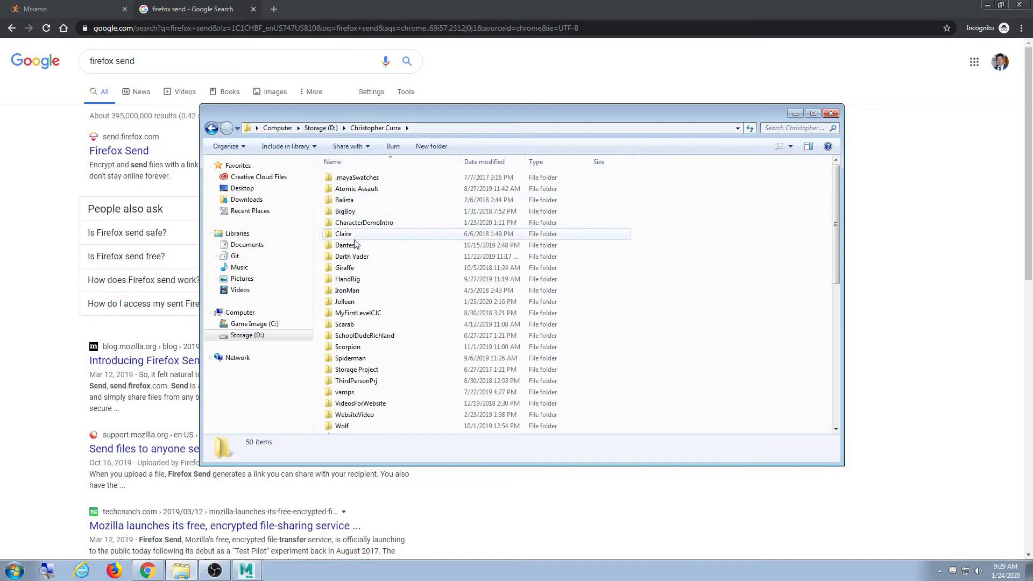
scroll(394, 362, down, 5)
scroll(395, 361, up, 3)
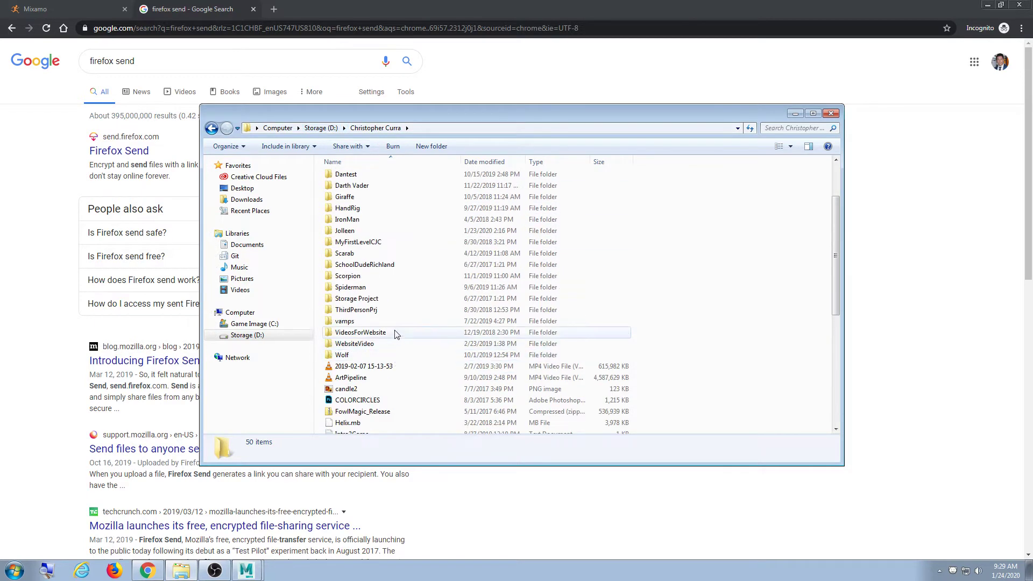
scroll(394, 332, up, 2)
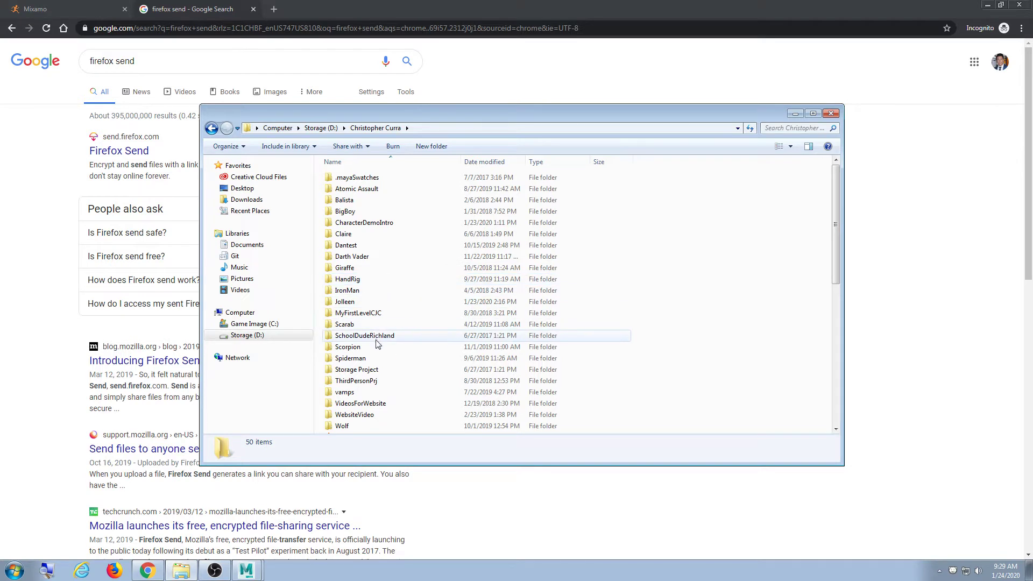
double_click(379, 357)
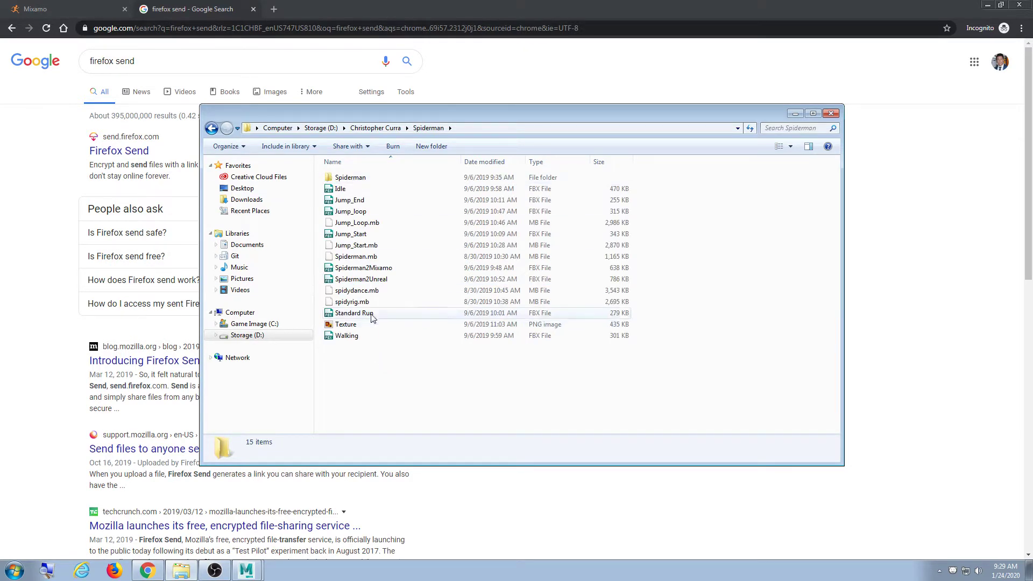
double_click(360, 178)
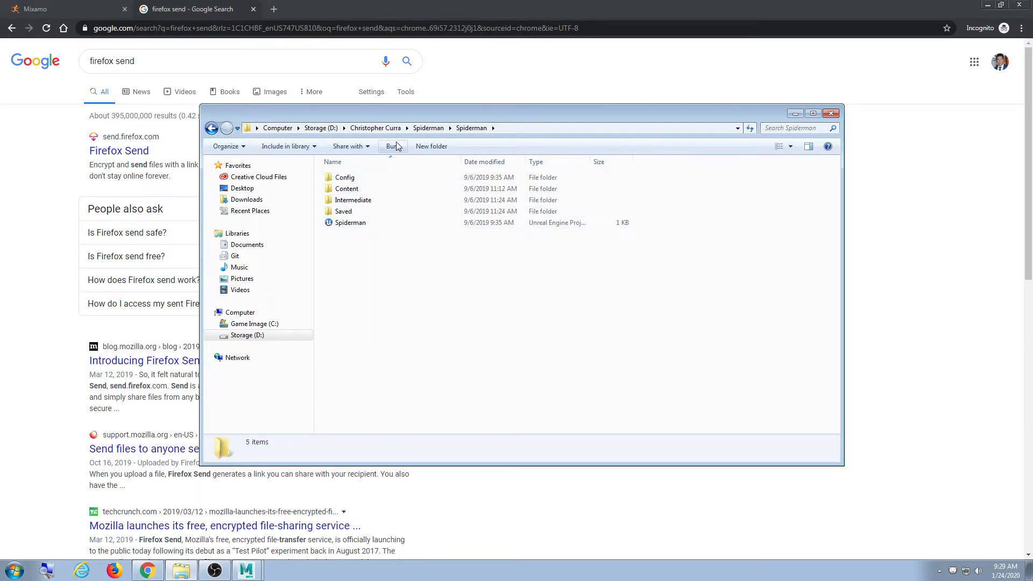
click(414, 129)
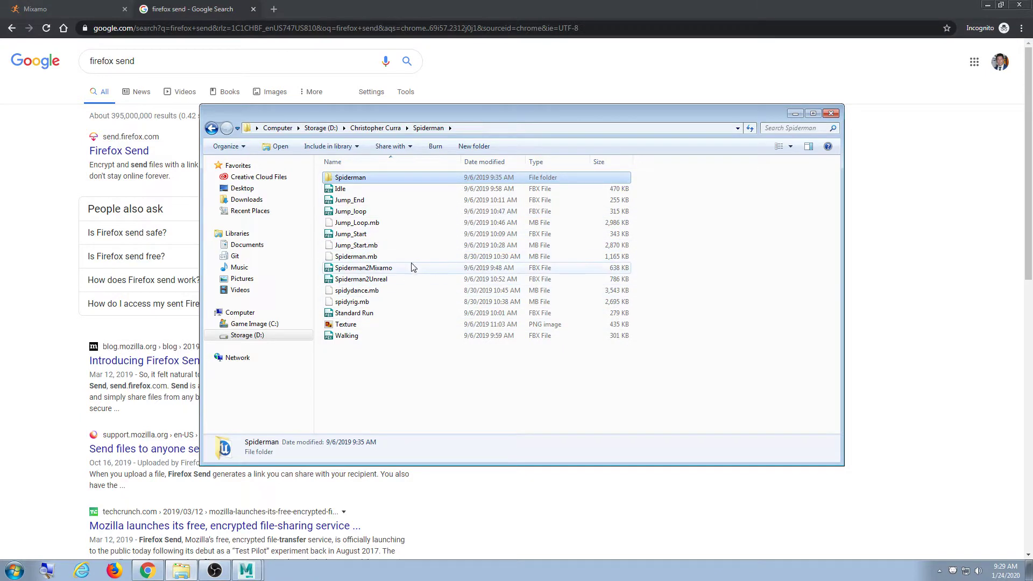
click(375, 128)
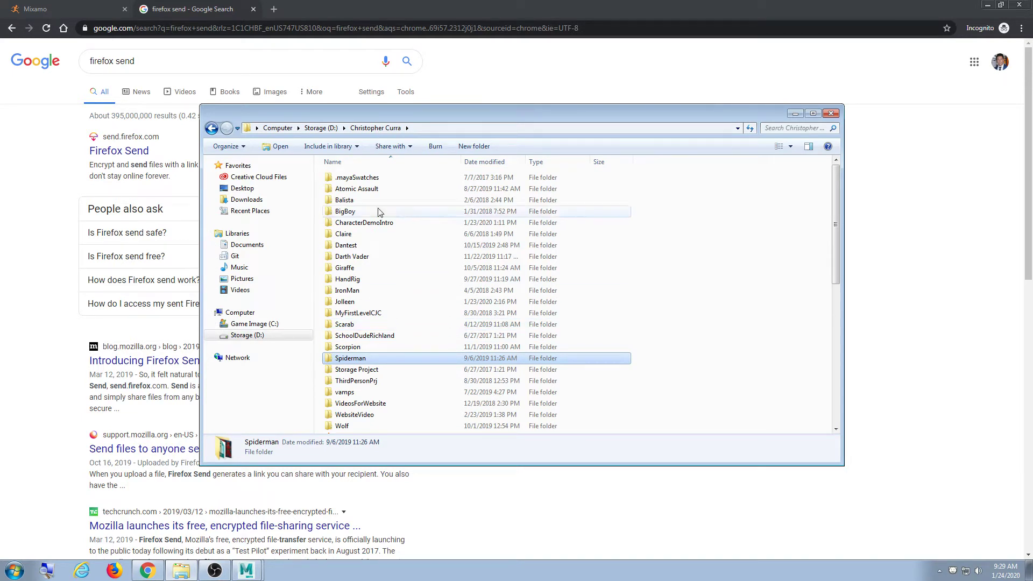
click(317, 128)
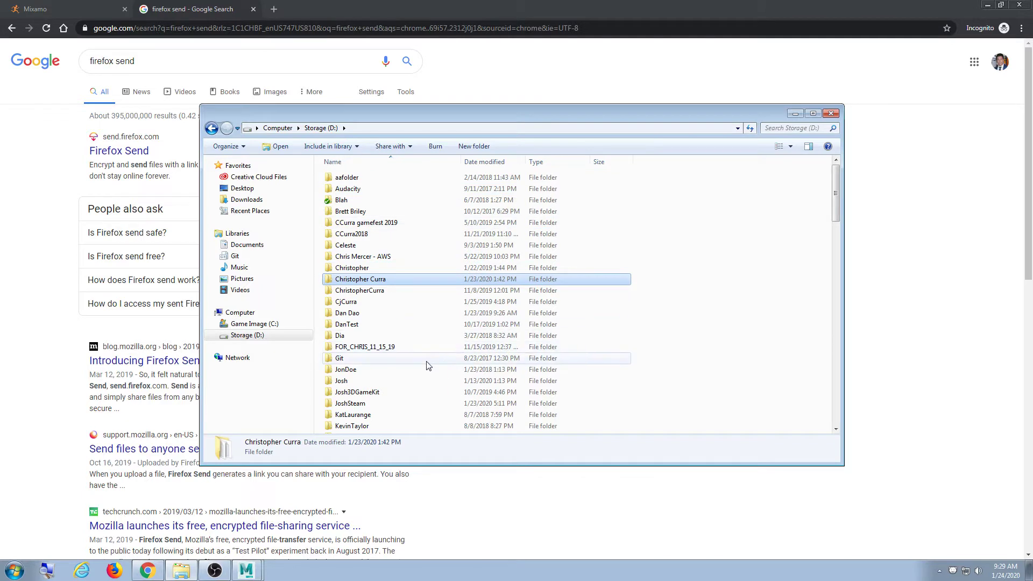
- Peek into MayaTools, return to Storage (D:), and start a drive-wide search for mixamo
scroll(428, 366, down, 4)
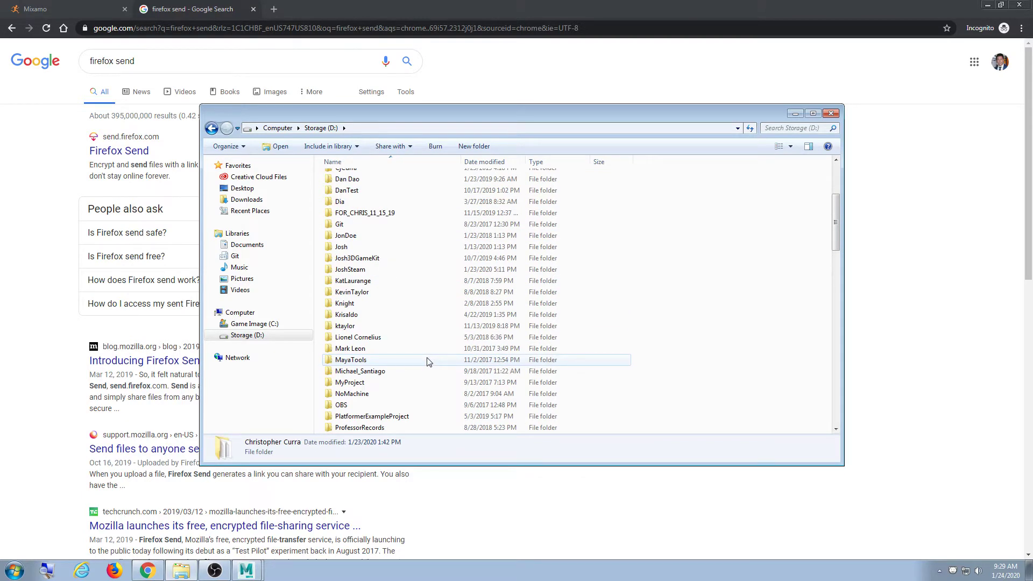
double_click(351, 360)
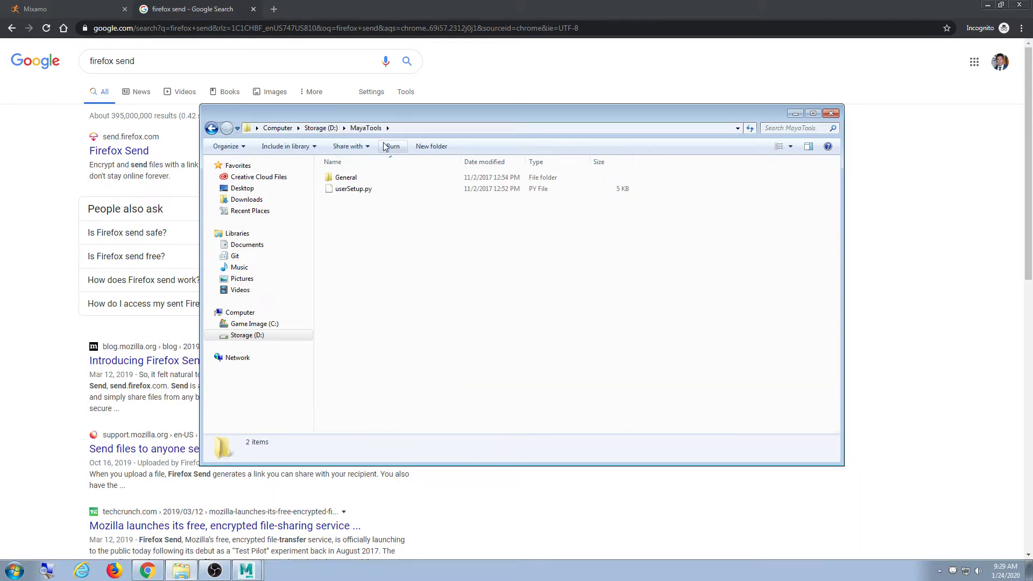
click(329, 128)
scroll(472, 265, up, 5)
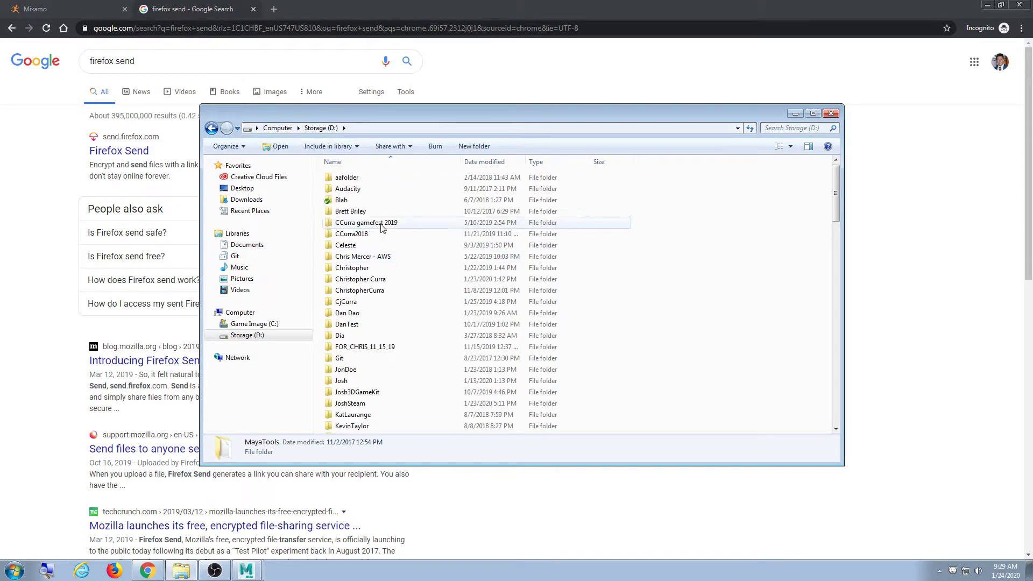
click(767, 130)
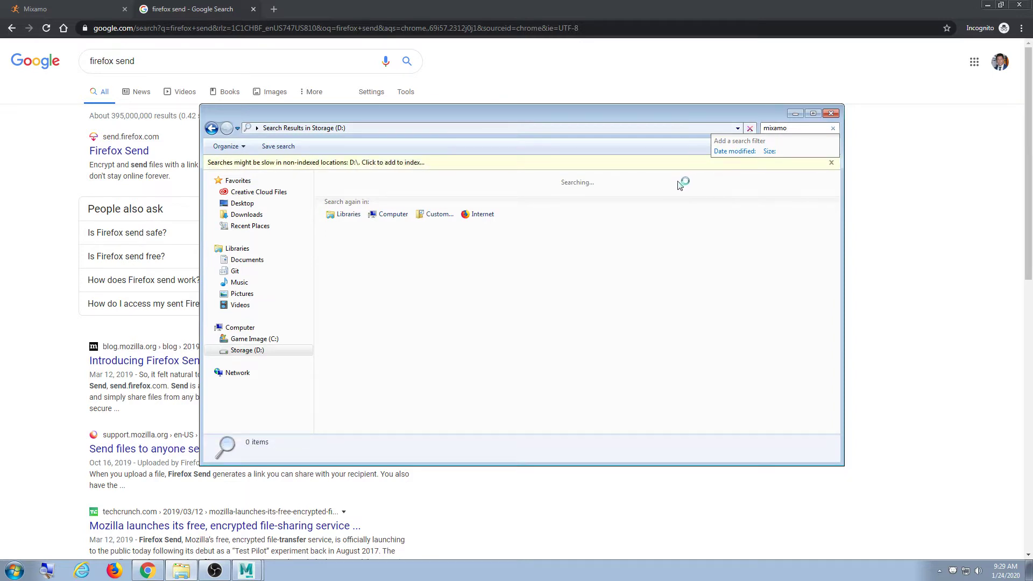
- Drag Mixamo_Files.7z from the Mixamo_Files folder onto the desktop and close Explorer
double_click(429, 183)
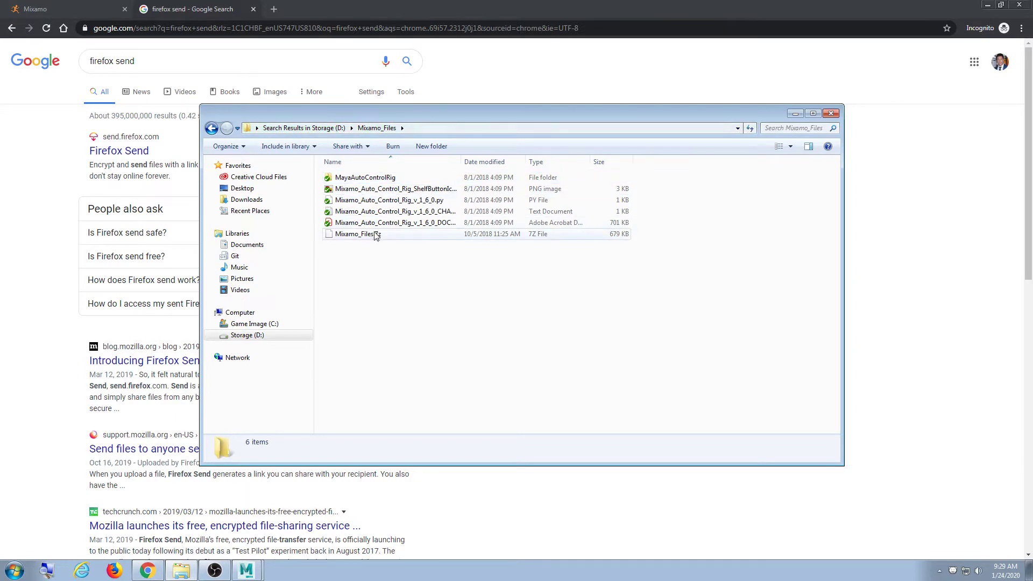
drag(381, 8, 802, 48)
drag(420, 112, 569, 108)
drag(507, 230, 307, 352)
click(979, 109)
drag(818, 44, 746, 34)
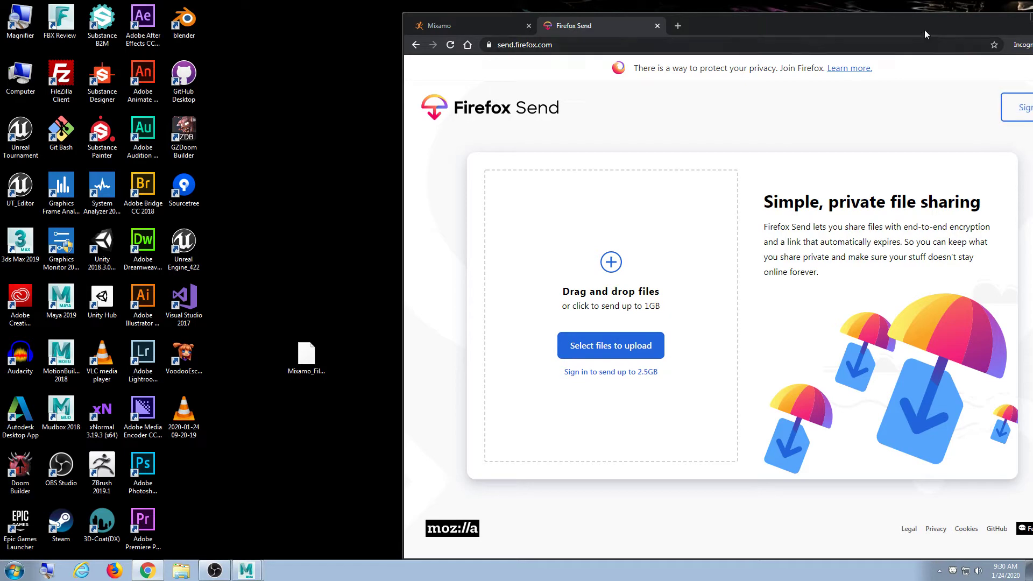
- Sign in to Firefox Send with the account password and the emailed 6-digit verification code
drag(925, 34, 592, 1)
click(993, 90)
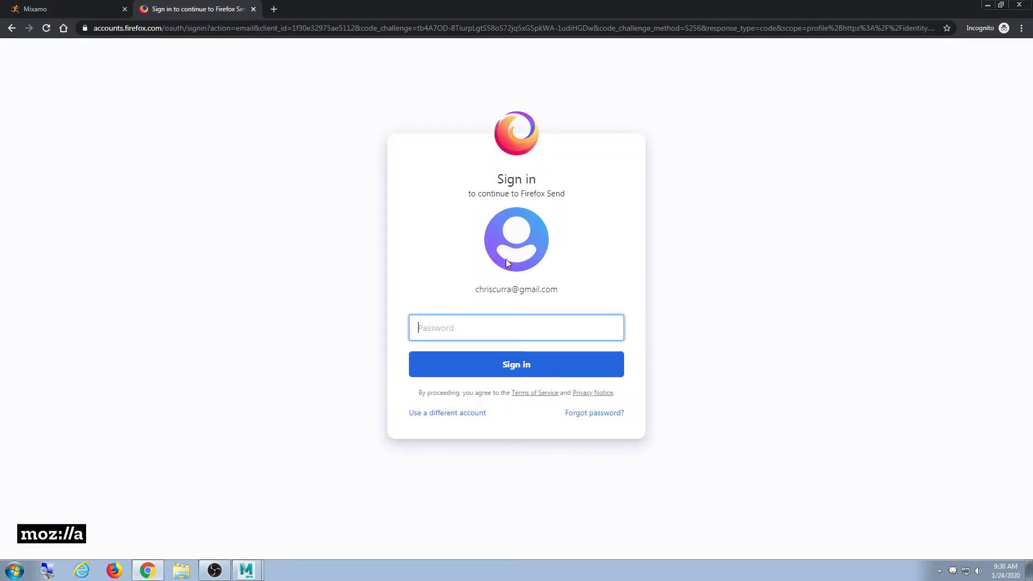
text(••)
key(BackSpace)
key(BackSpace)
text(••••••)
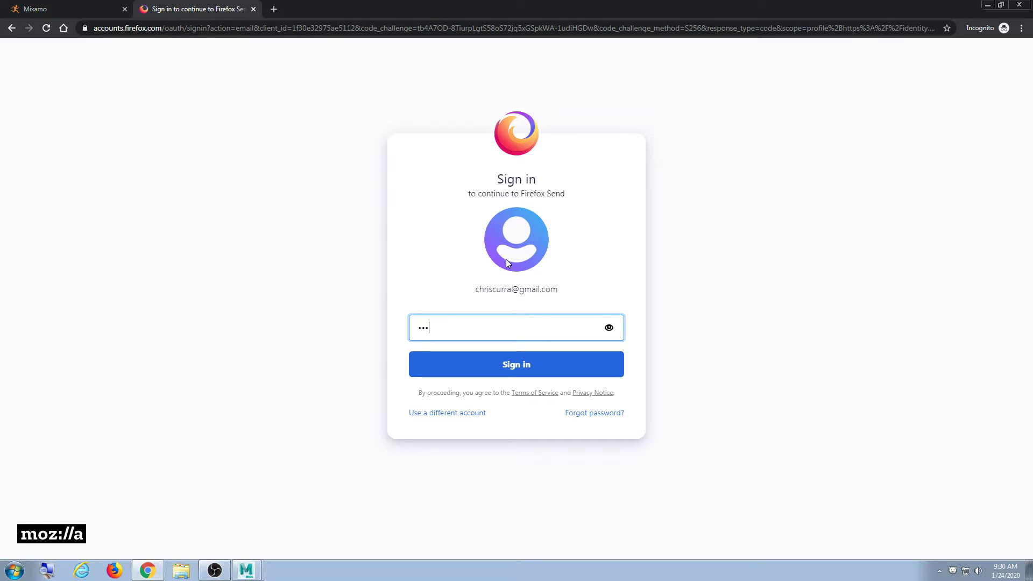
text(••)
key(Return)
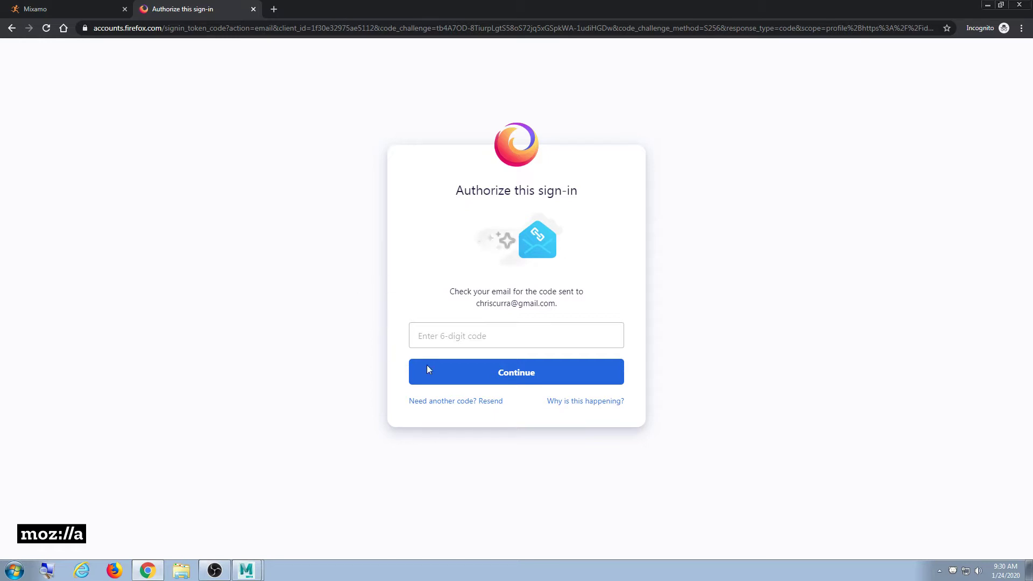
click(491, 335)
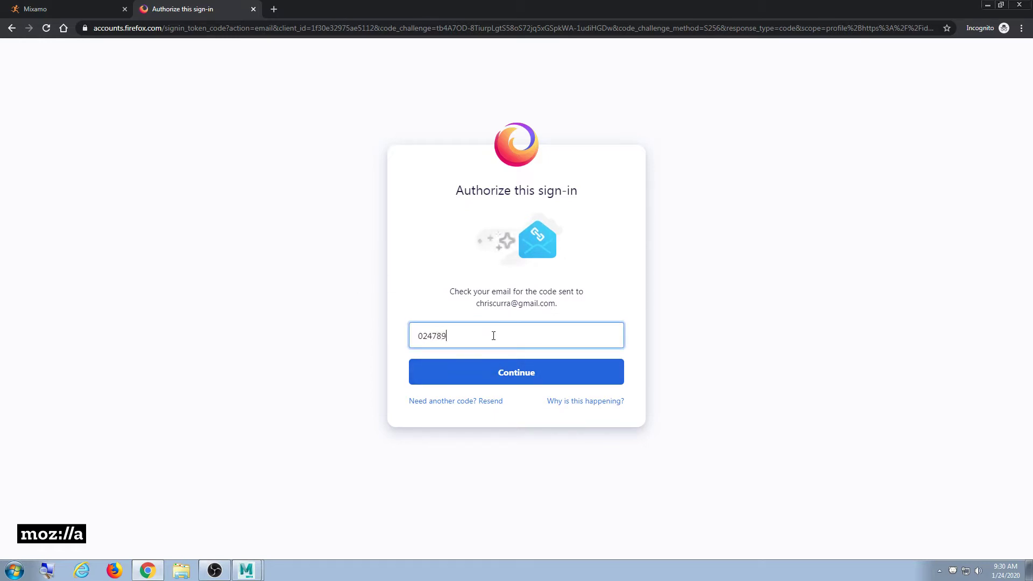
click(523, 367)
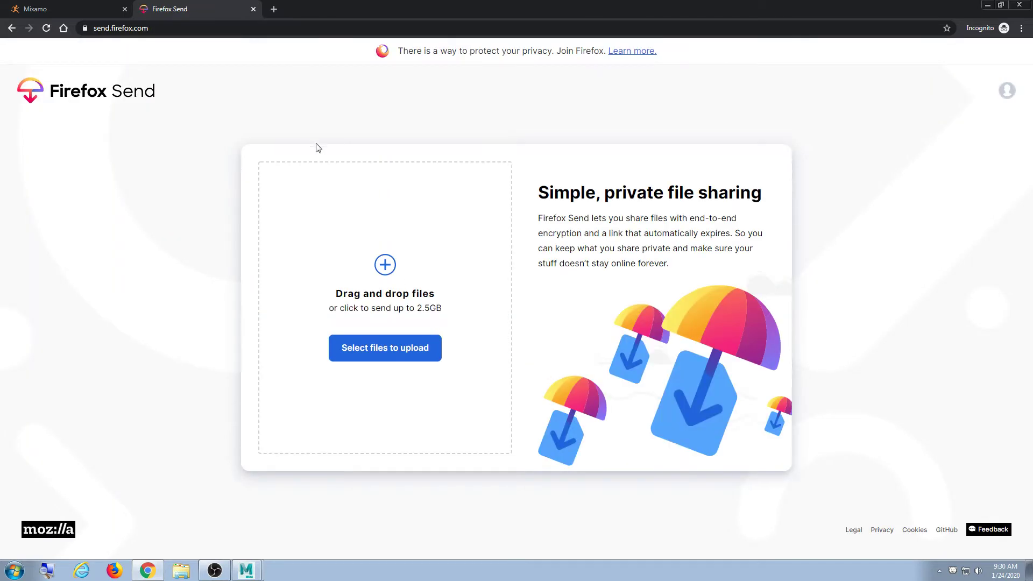
- Add Mixamo_Files.7z from the desktop to the Firefox Send upload page
drag(384, 3, 713, 23)
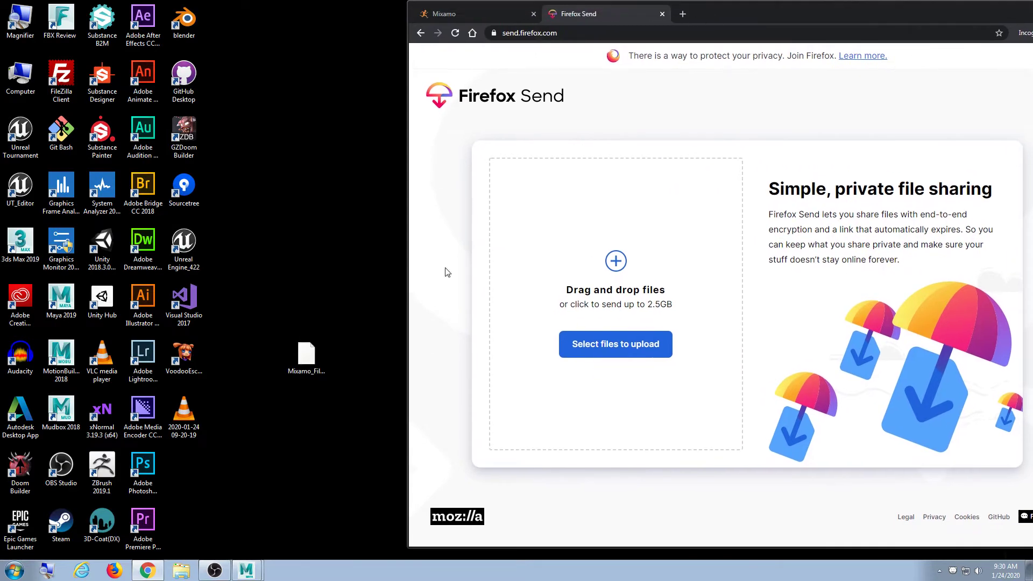
drag(306, 355, 543, 337)
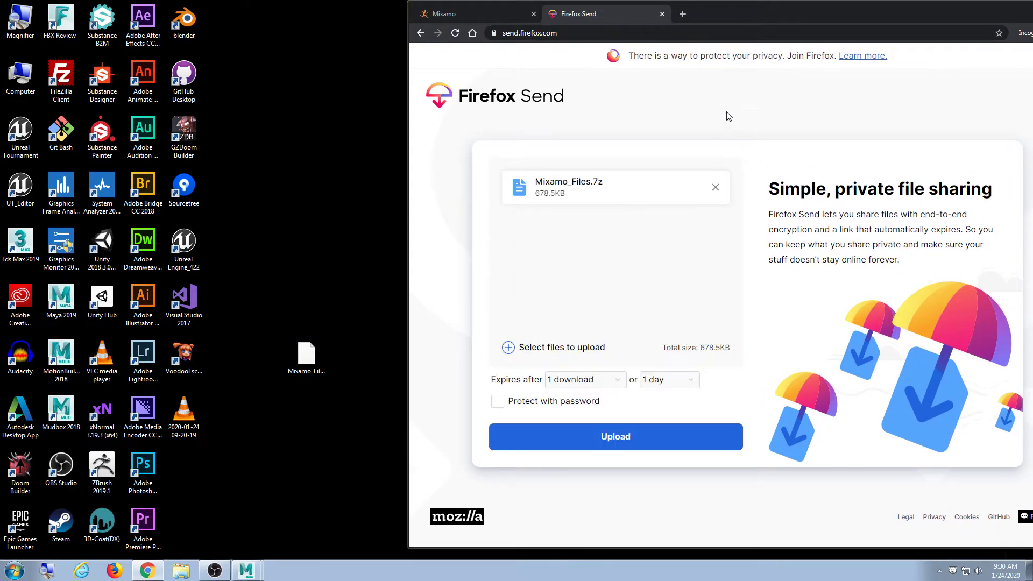
double_click(731, 17)
- Set expiry to 100 downloads or 7 days, upload the file, and copy its share link
click(459, 384)
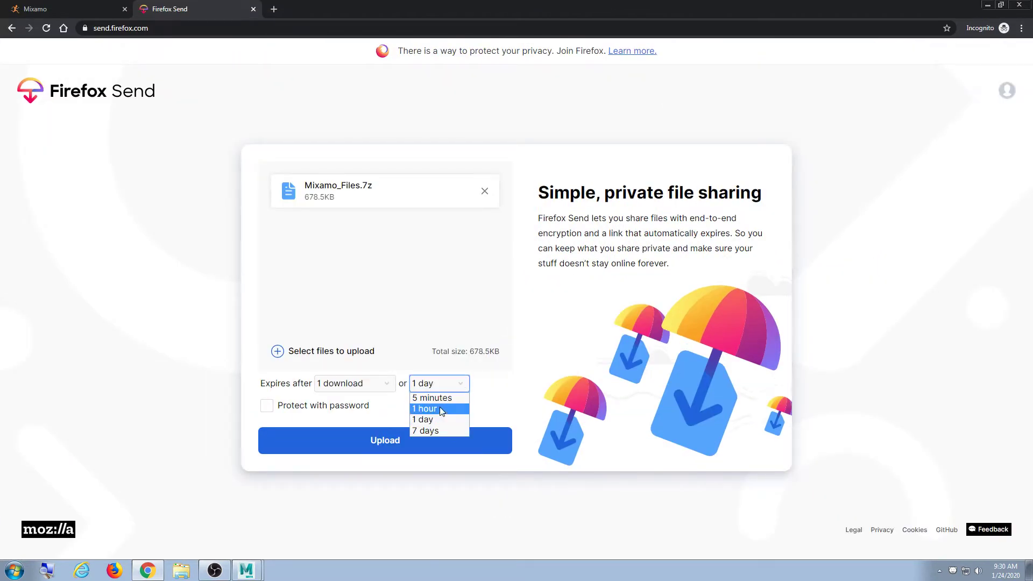
click(430, 430)
click(352, 383)
click(355, 476)
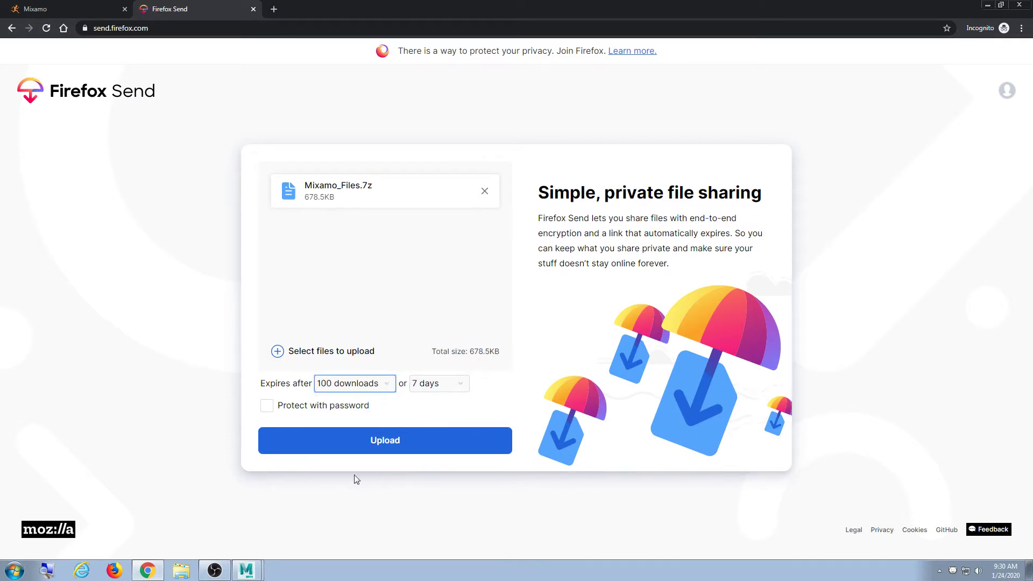
click(371, 445)
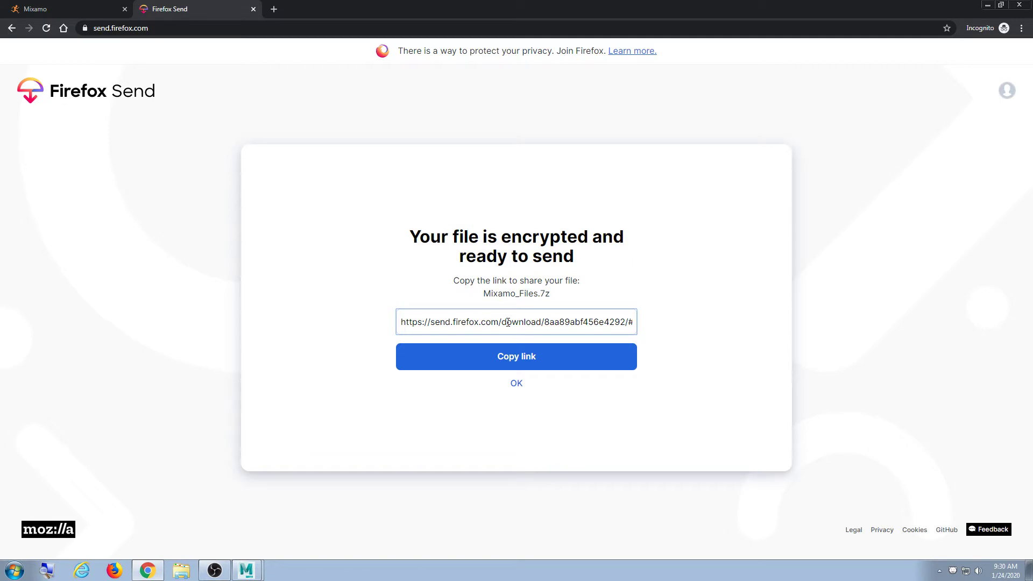
click(507, 321)
click(516, 357)
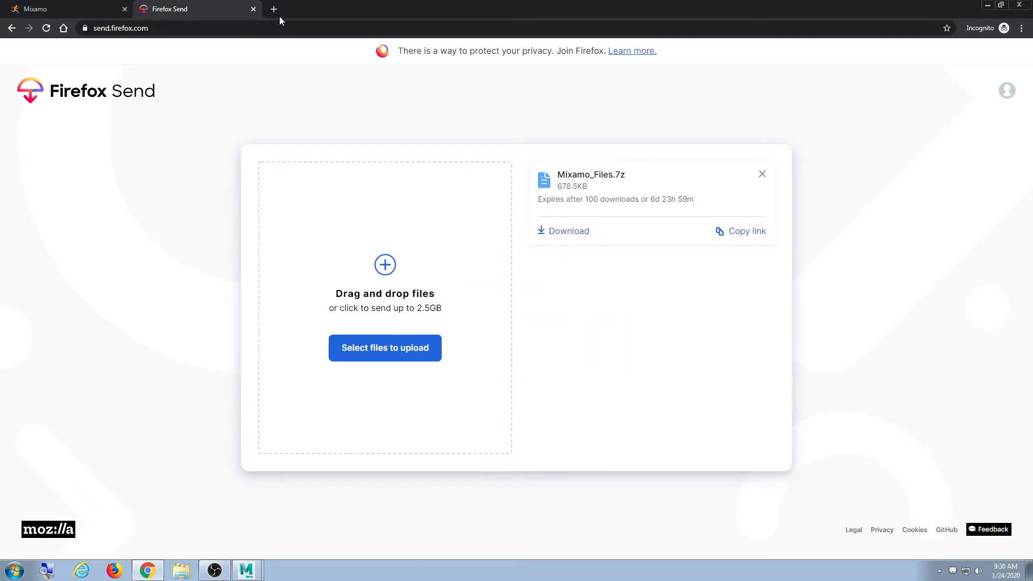
- Search 'tiny url' in a new Chrome tab and open the TinyURL.com site
click(275, 12)
text(tiny url)
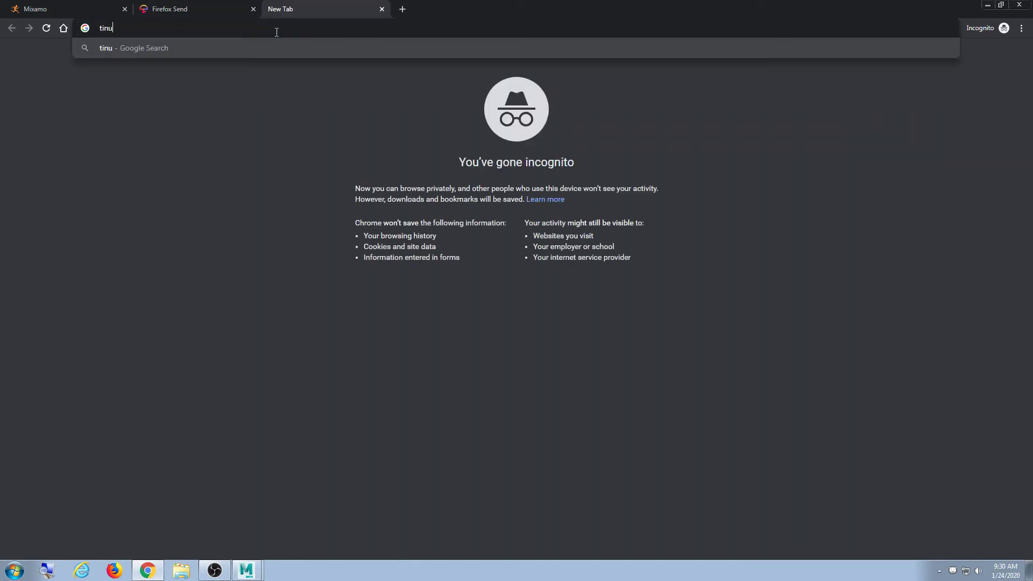
key(Return)
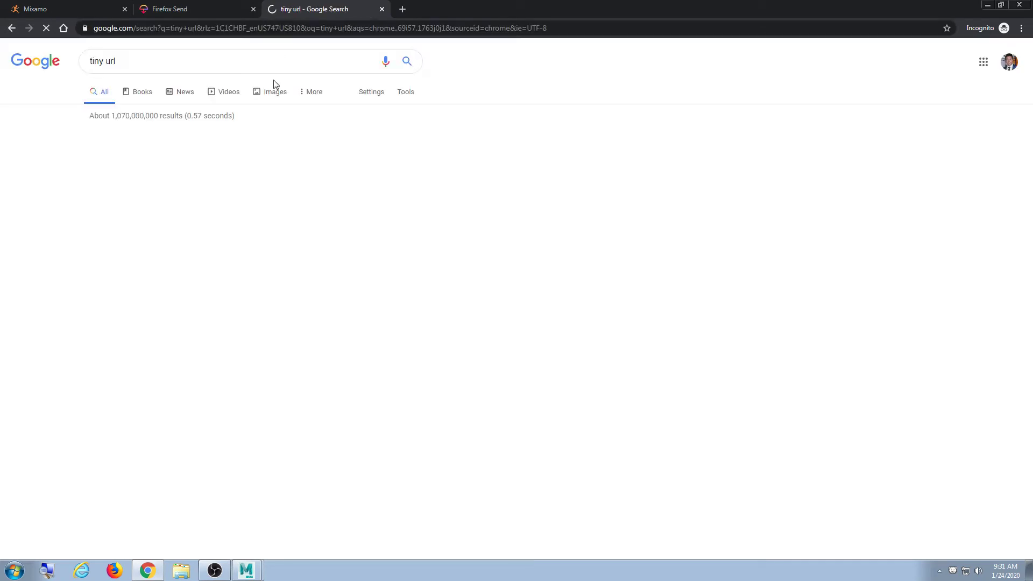
click(203, 150)
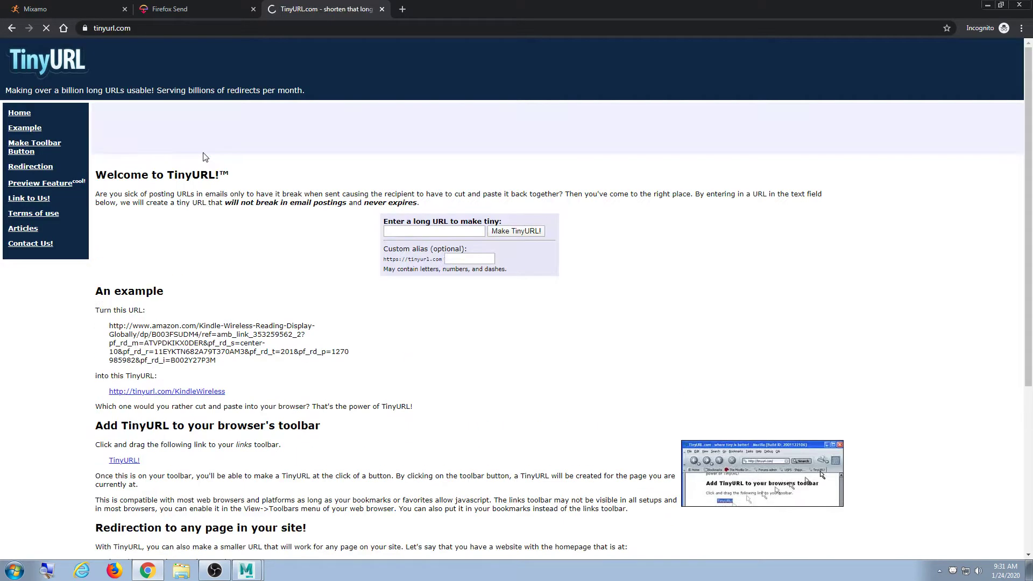
- Shorten the pasted Firefox Send link to a TinyURL, copy it, and show the desktop
click(413, 232)
key(ctrl+v)
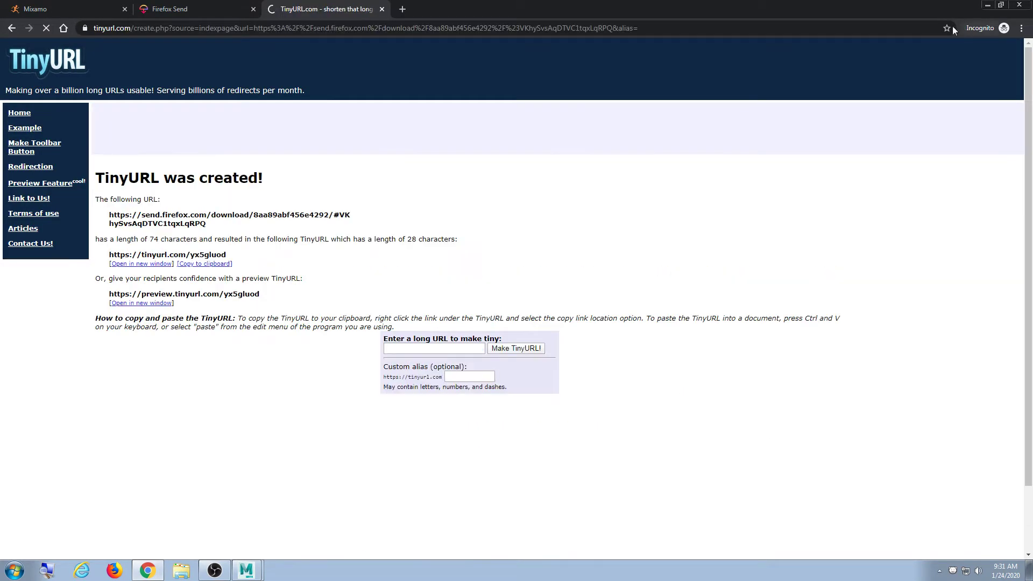
click(191, 264)
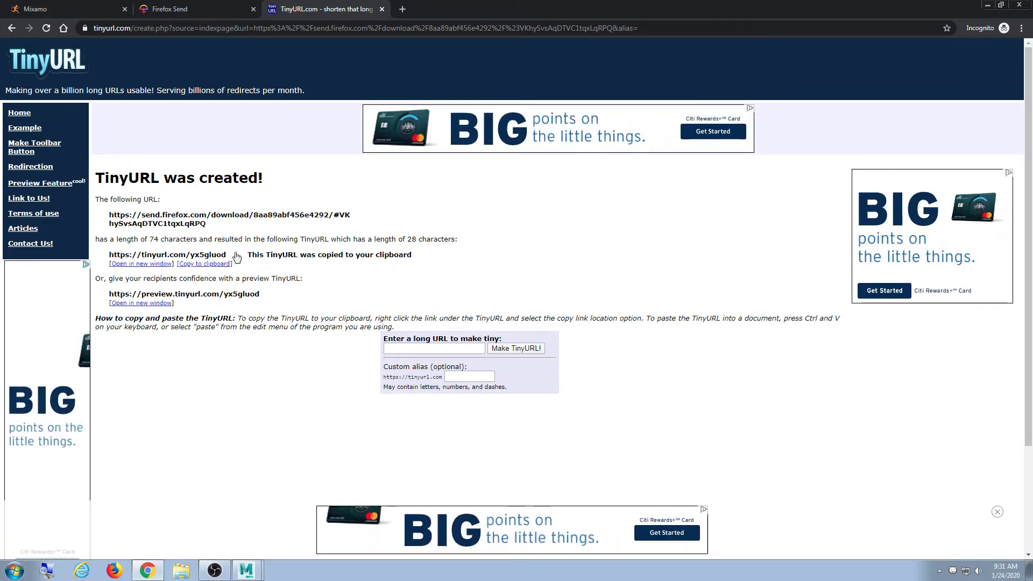
key(super+d)
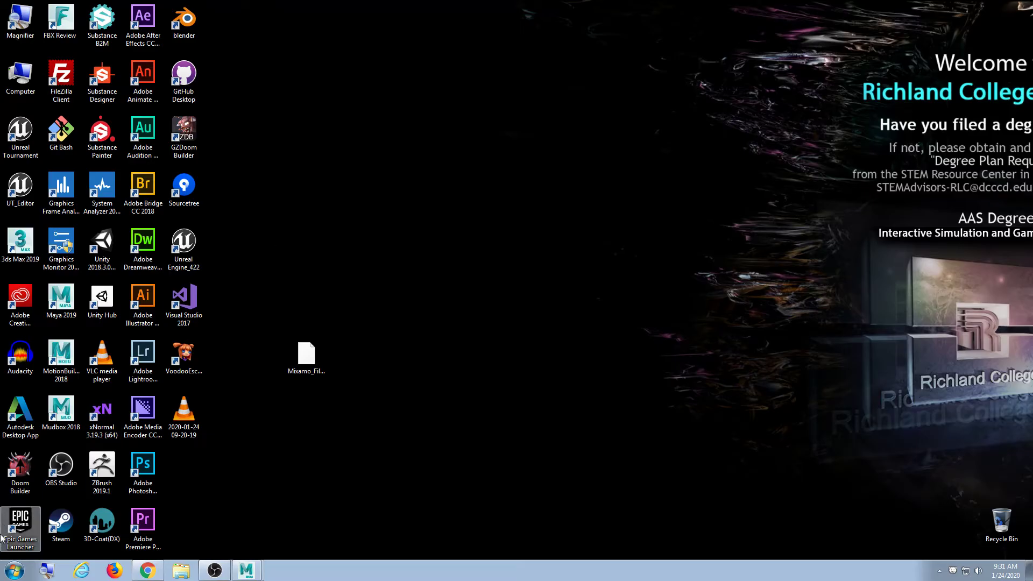
- Launch Notepad and paste the copied TinyURL into a new note
click(5, 572)
text(notepad)
key(Return)
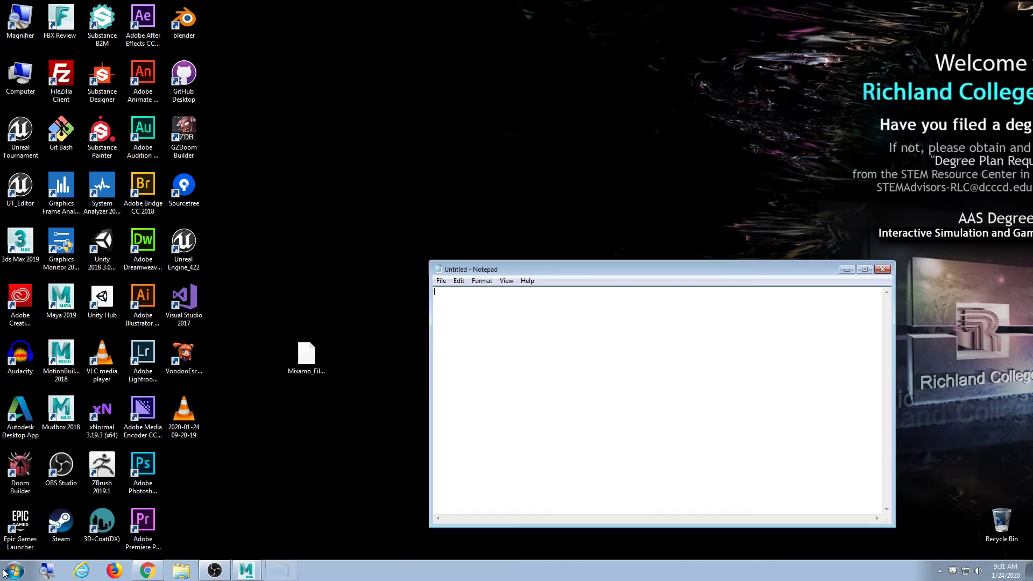
key(ctrl+v)
- Format all the note's text in Bold at size 20
key(ctrl+a)
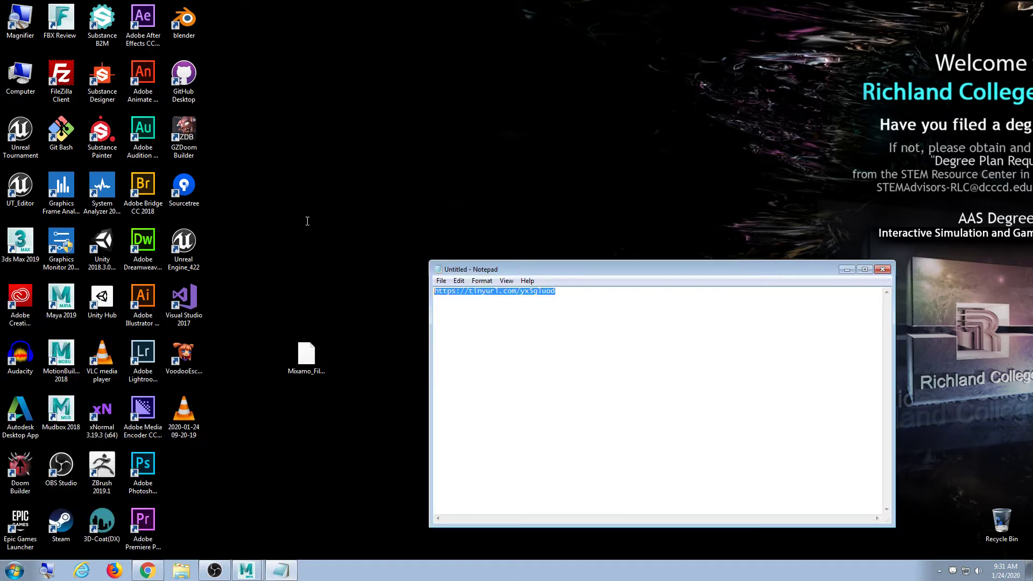
click(482, 280)
click(494, 304)
click(587, 372)
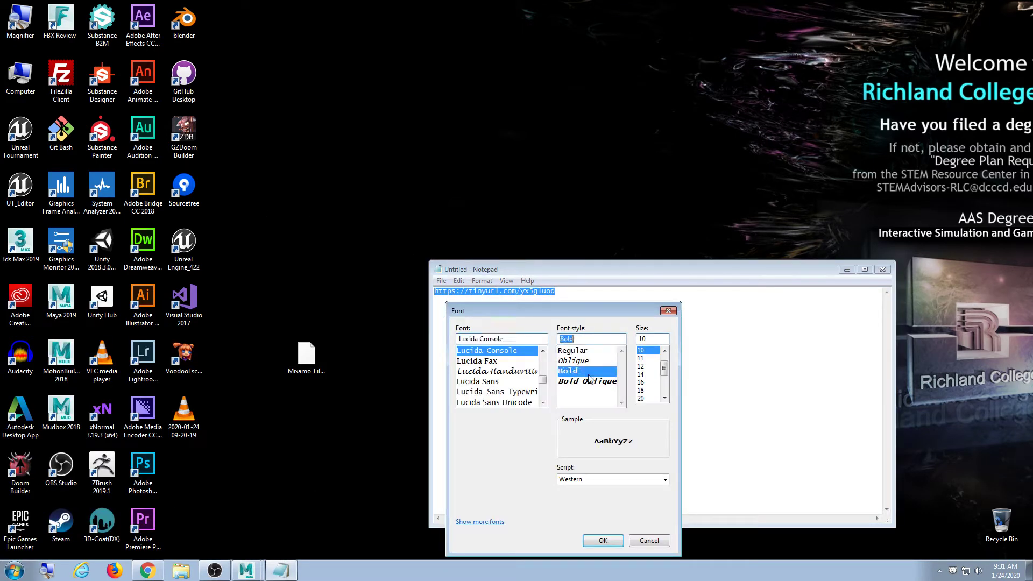
click(640, 398)
click(603, 540)
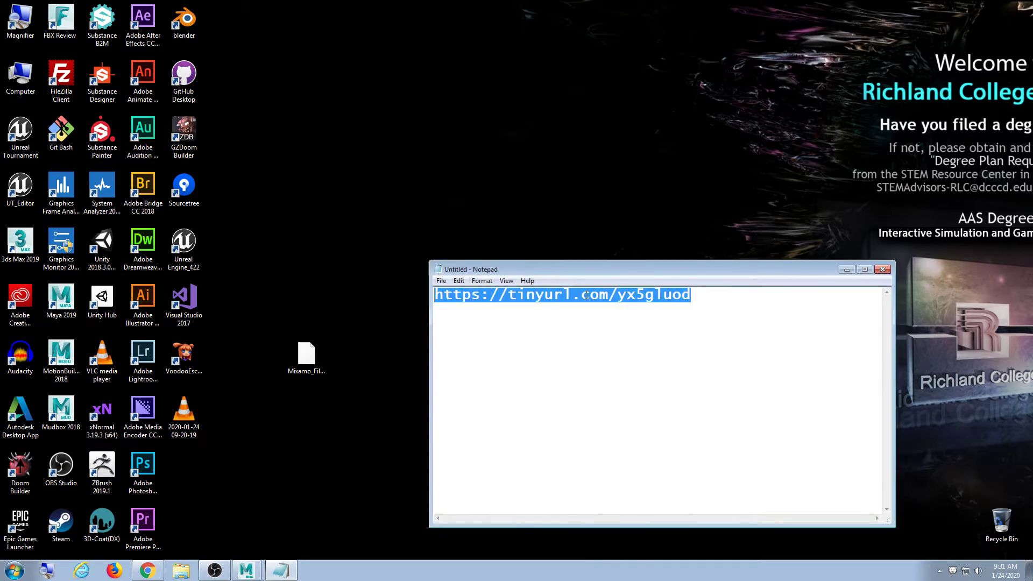
- Move the Notepad window up and left and deselect the link text
drag(573, 271, 490, 117)
click(664, 171)
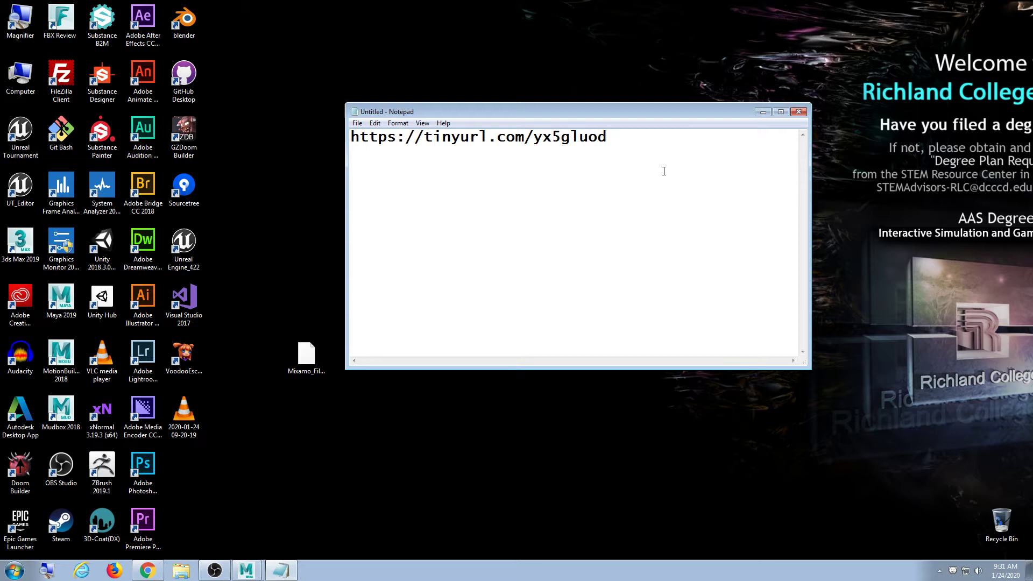
drag(494, 112, 508, 104)
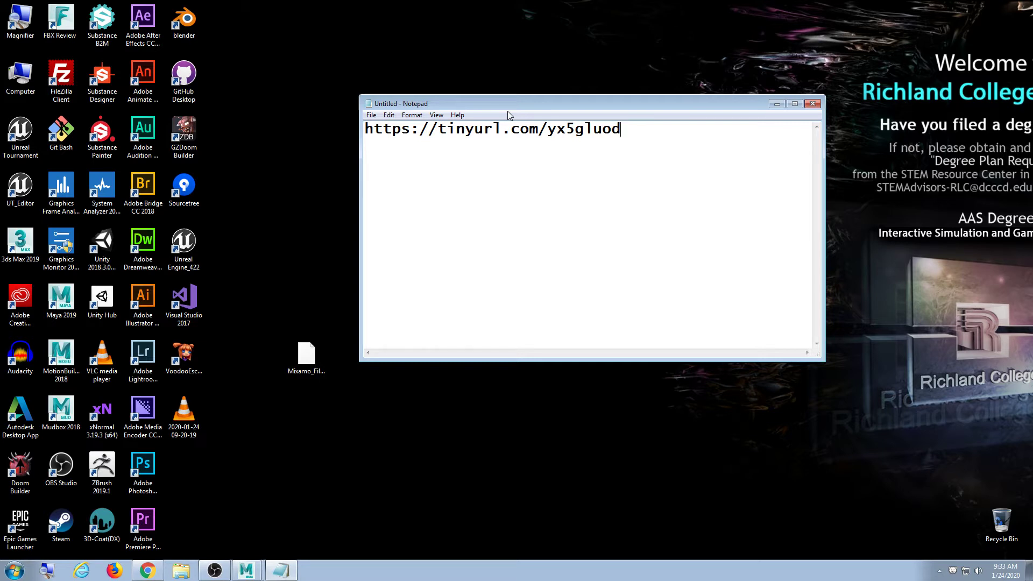
drag(699, 159, 344, 107)
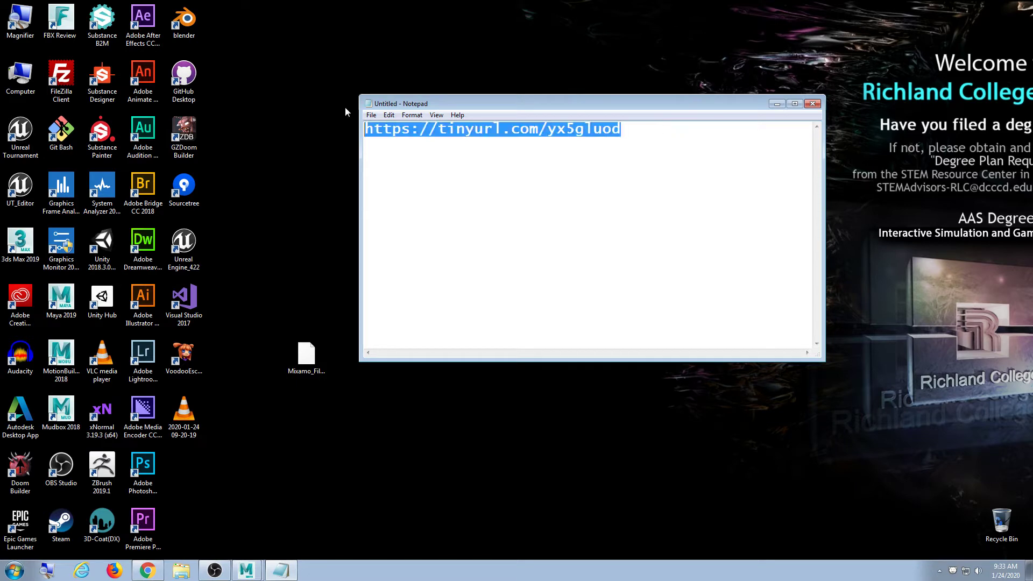
- Load the copied TinyURL in a new Chrome tab, check it, then close the tab and return to Notepad
right_click(480, 138)
click(511, 172)
click(150, 571)
click(403, 12)
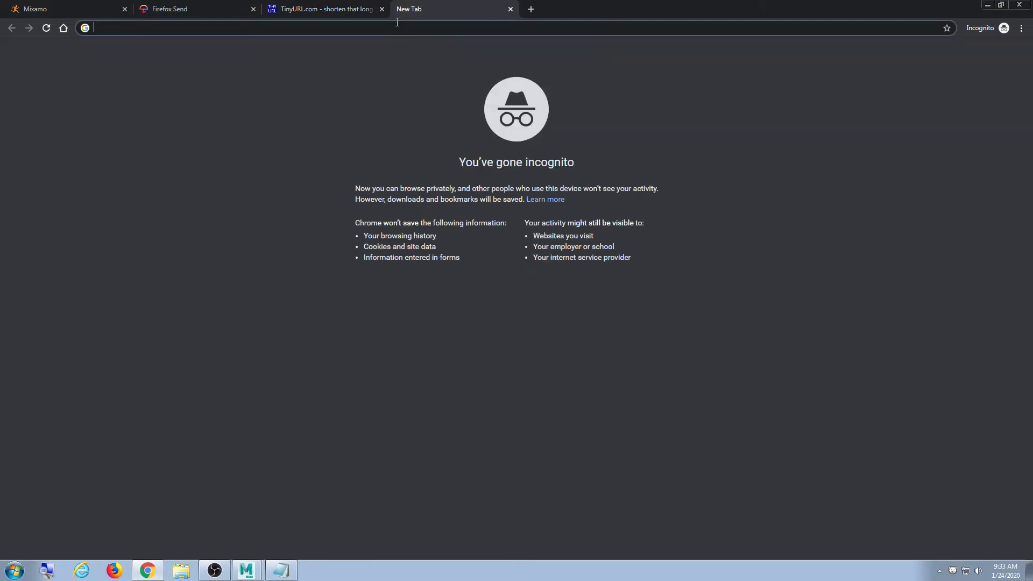
right_click(398, 29)
click(422, 75)
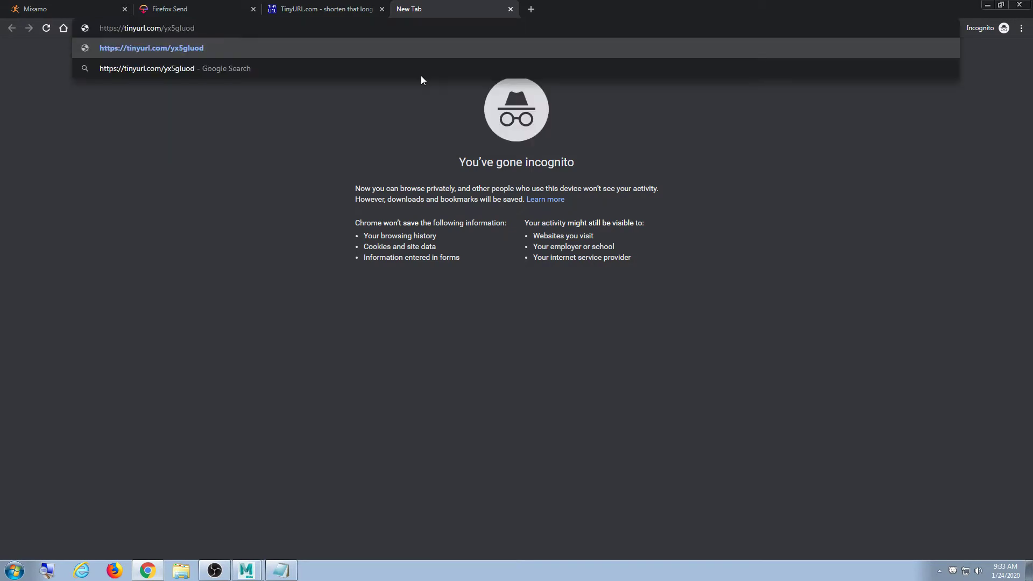
key(Return)
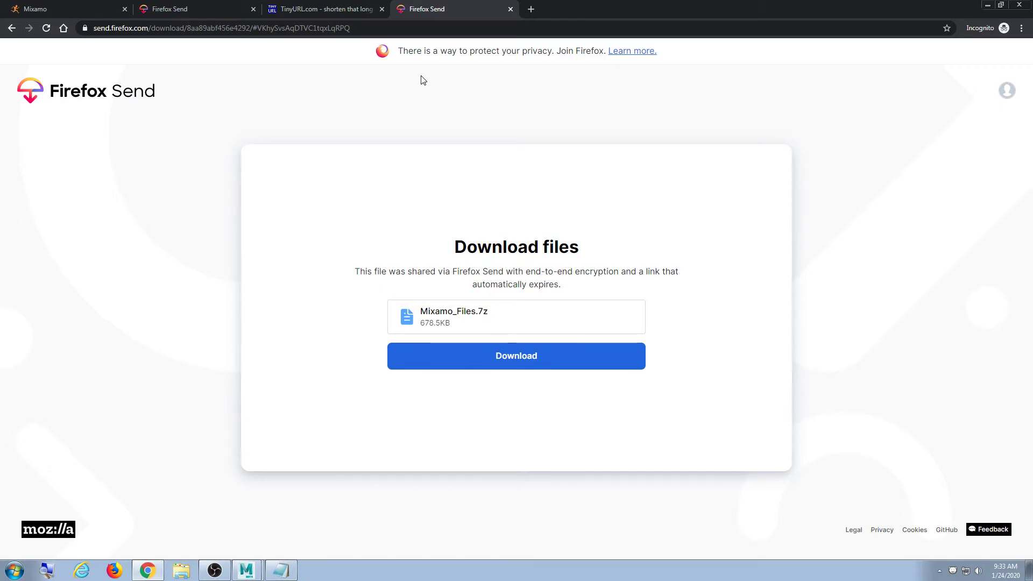
click(510, 10)
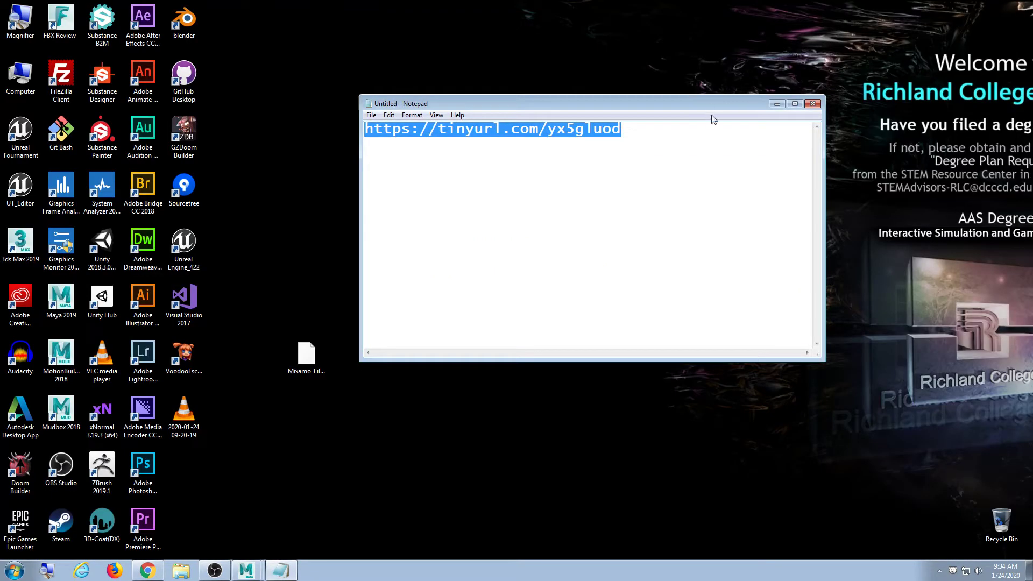
click(712, 145)
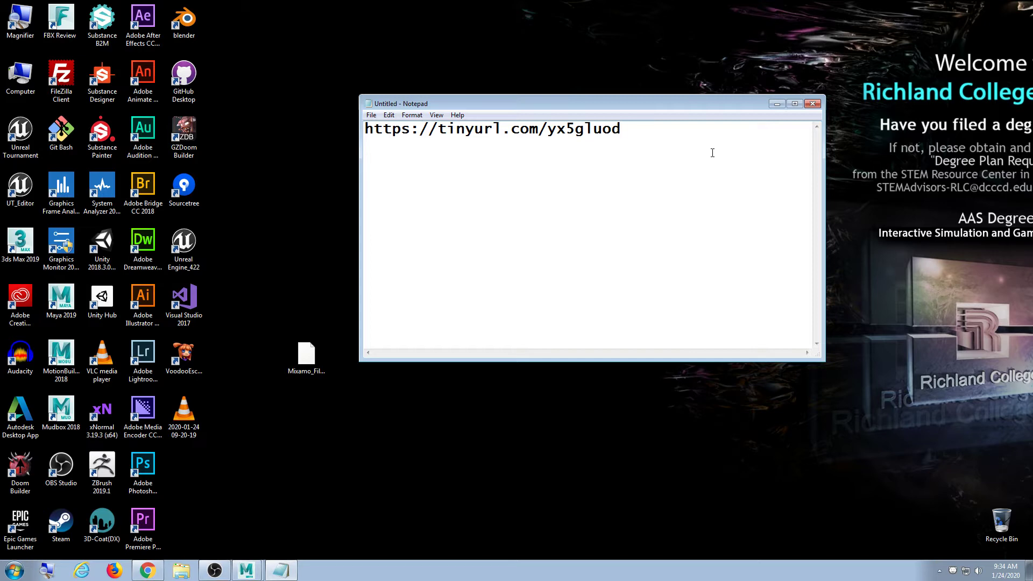
- Restore Chrome to a smaller window, search 'free 3ed' in a new tab, and open Free3D
click(162, 570)
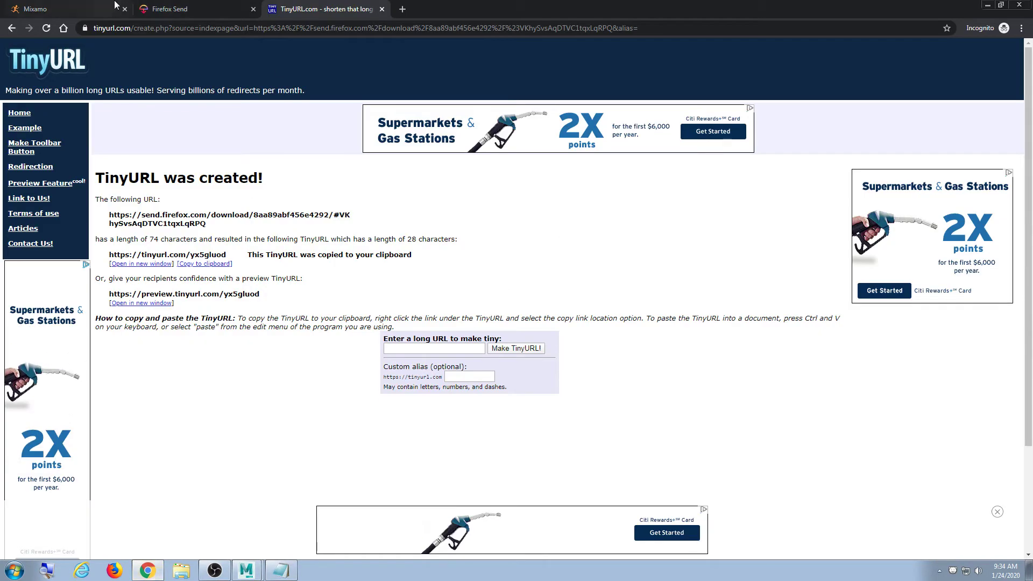
double_click(421, 6)
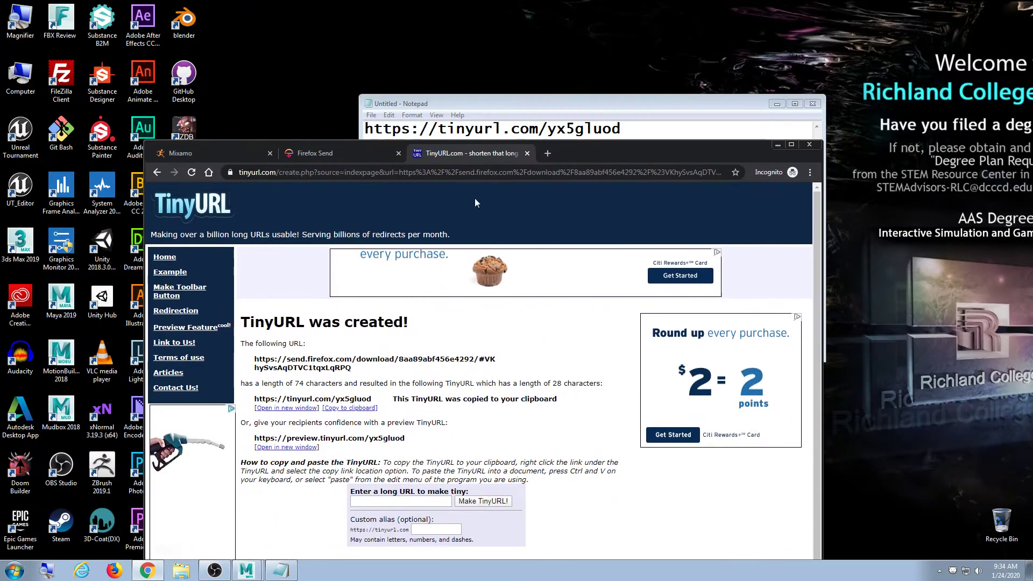
click(547, 154)
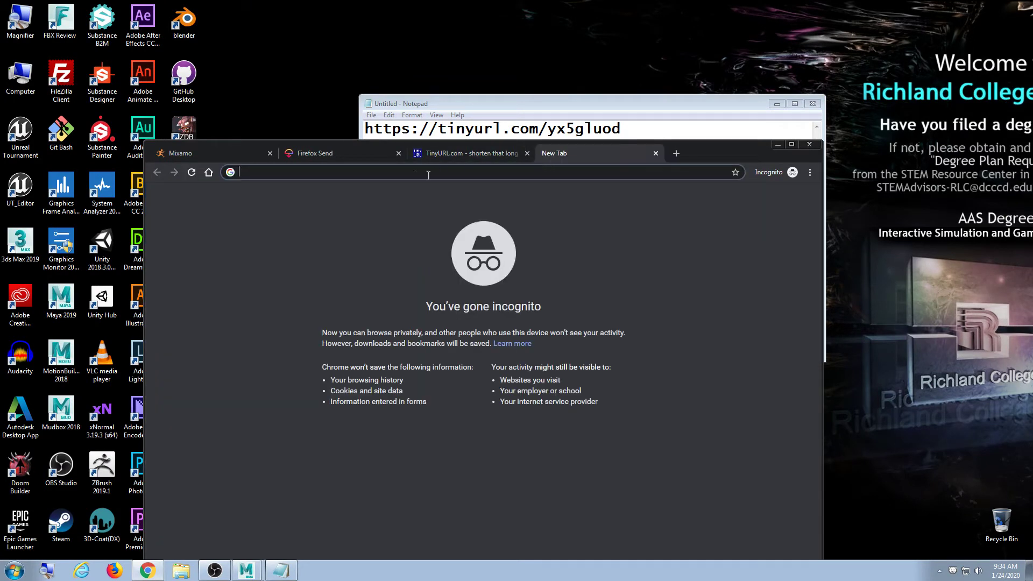
text(free 3ed)
key(Return)
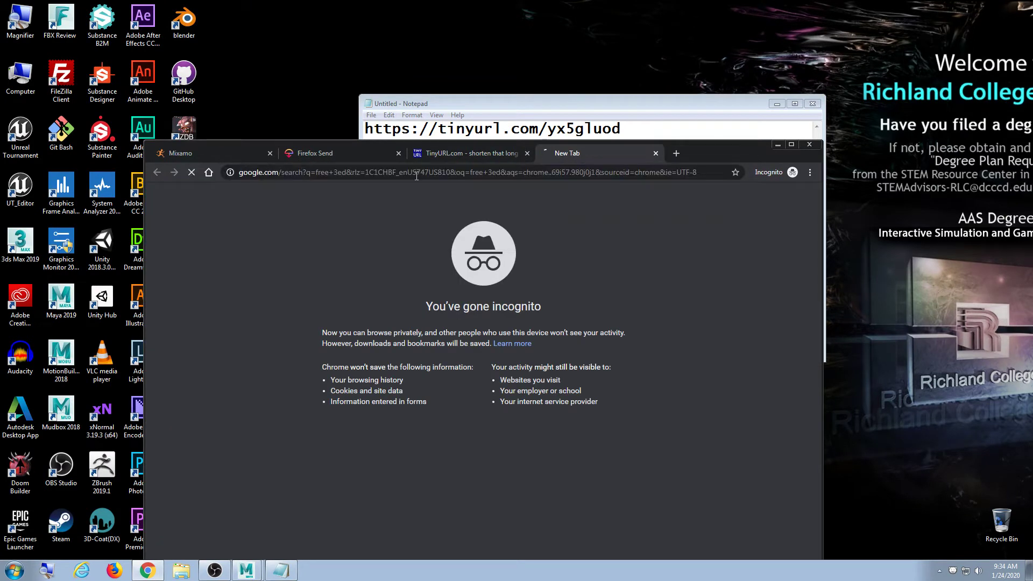
click(301, 294)
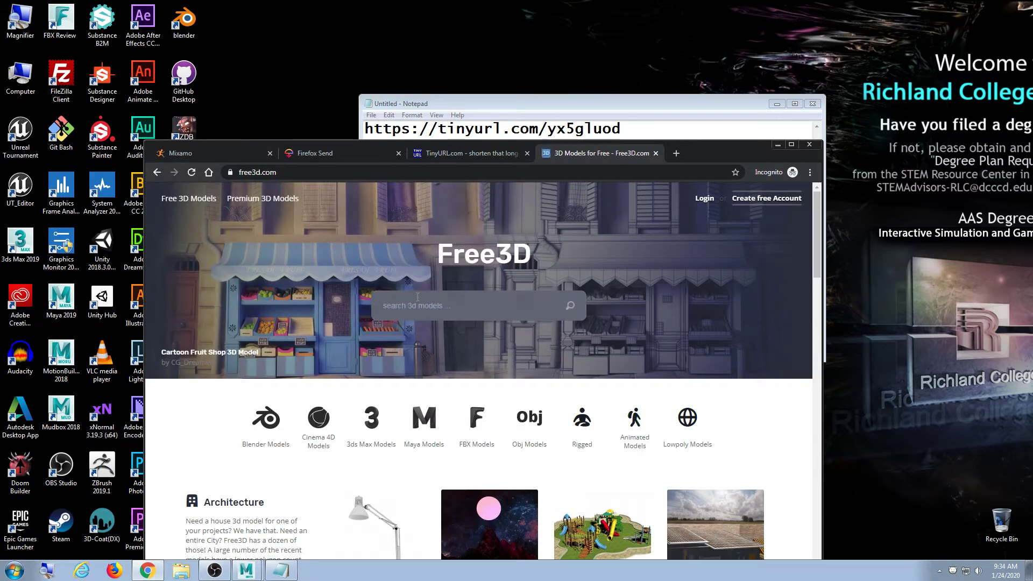
- Search Google for 'sketchfab' from the address bar
click(405, 172)
text(sket)
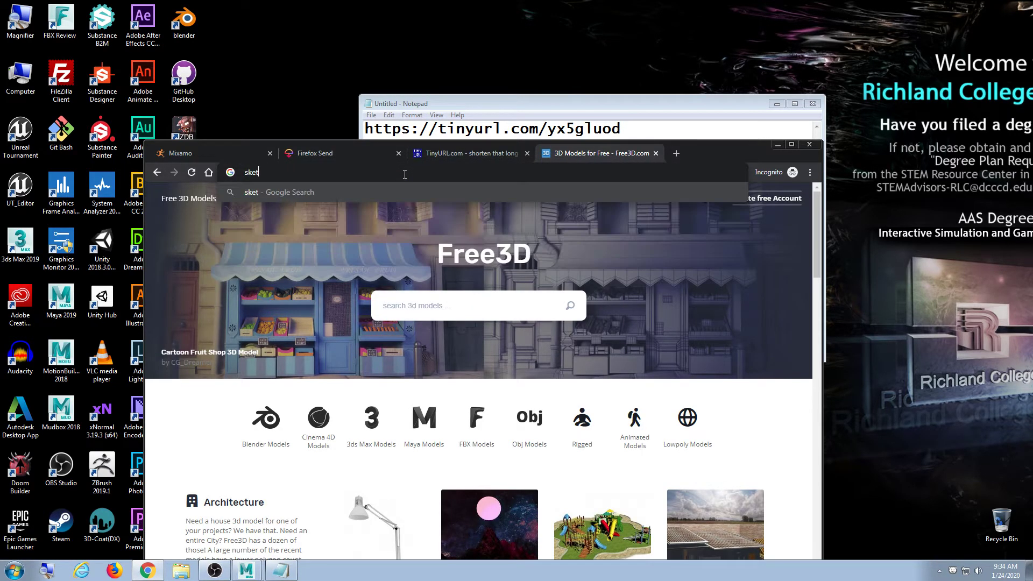
text(chfab)
key(Return)
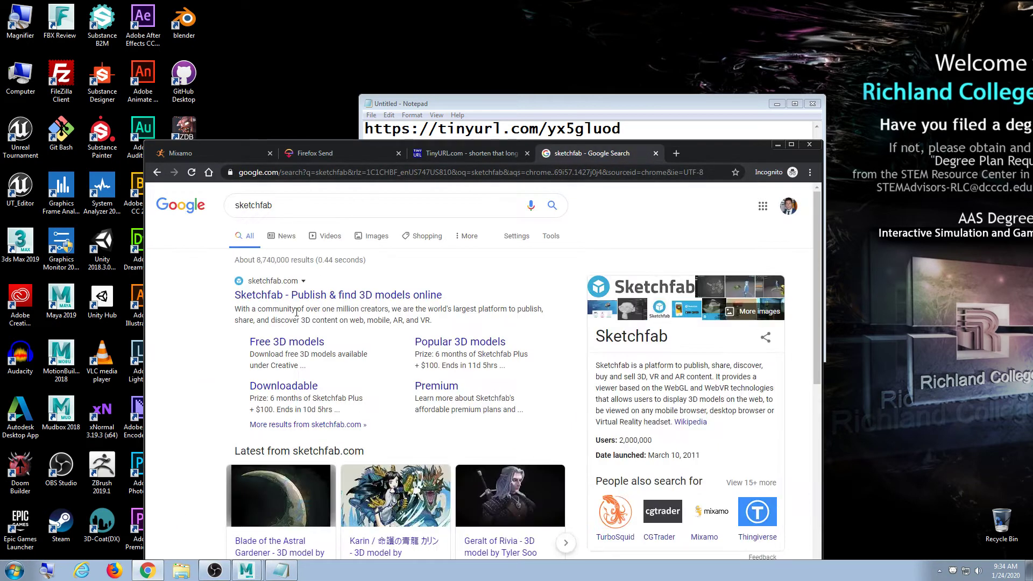
- Search Sketchfab for 'spiderman', open The Amazing Spiderman model, and spin it to inspect
click(293, 300)
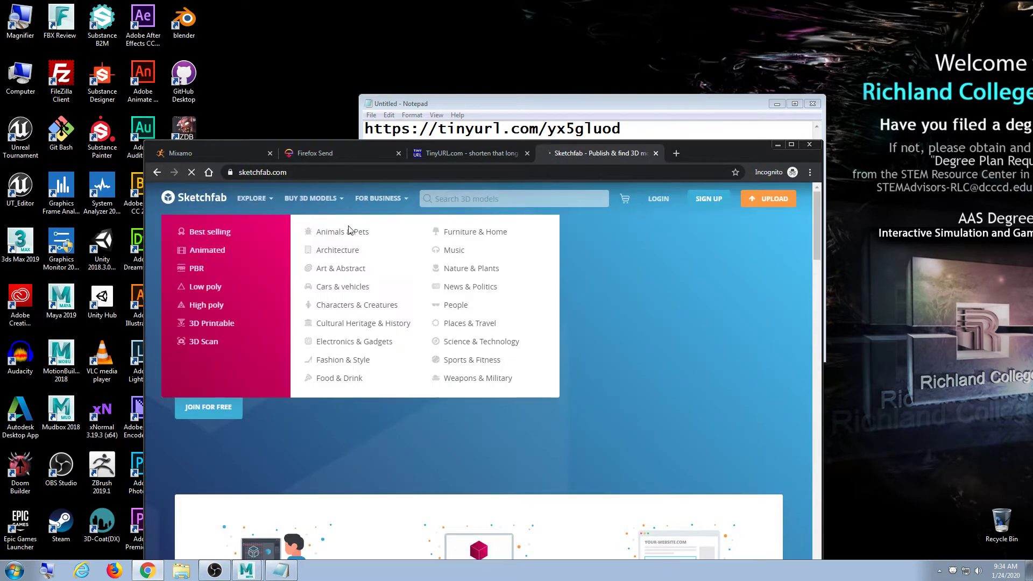
click(454, 198)
text(spi)
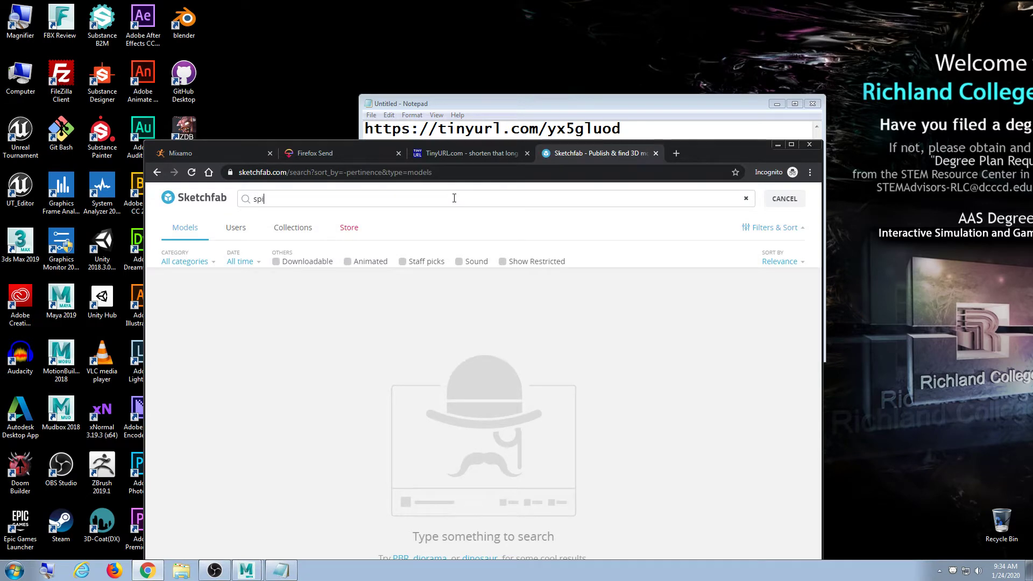
text(derman)
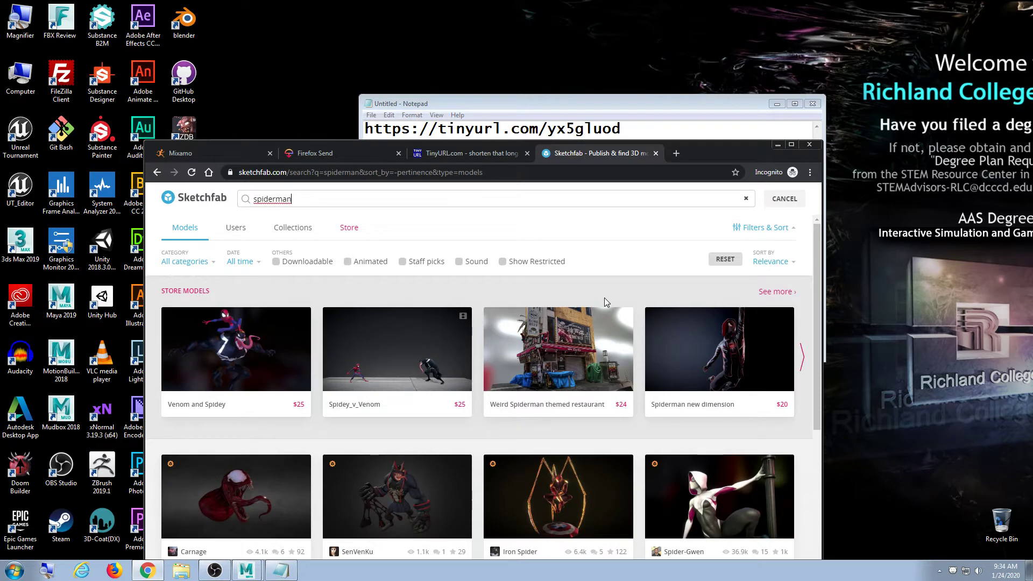
scroll(605, 302, down, 7)
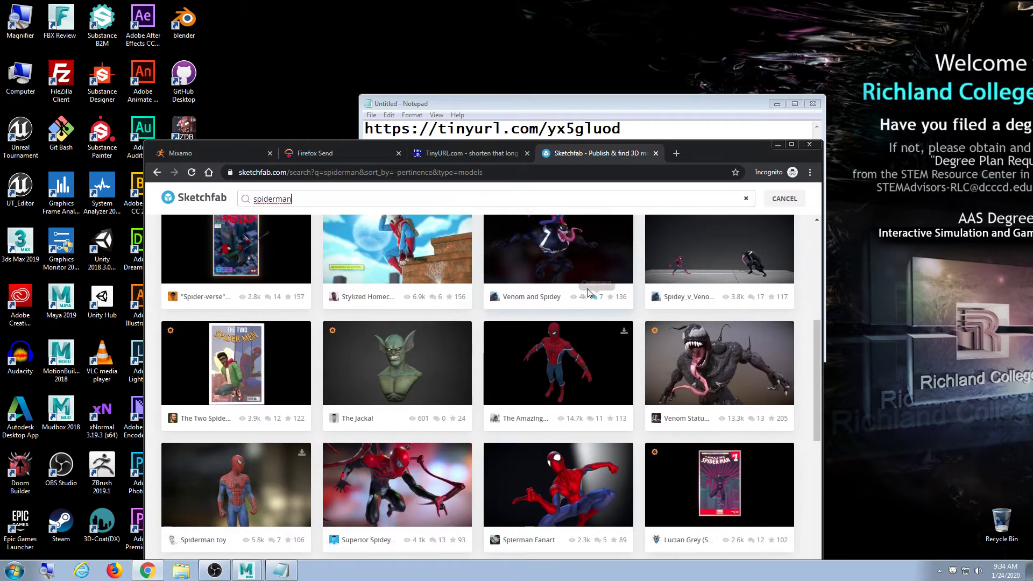
click(547, 371)
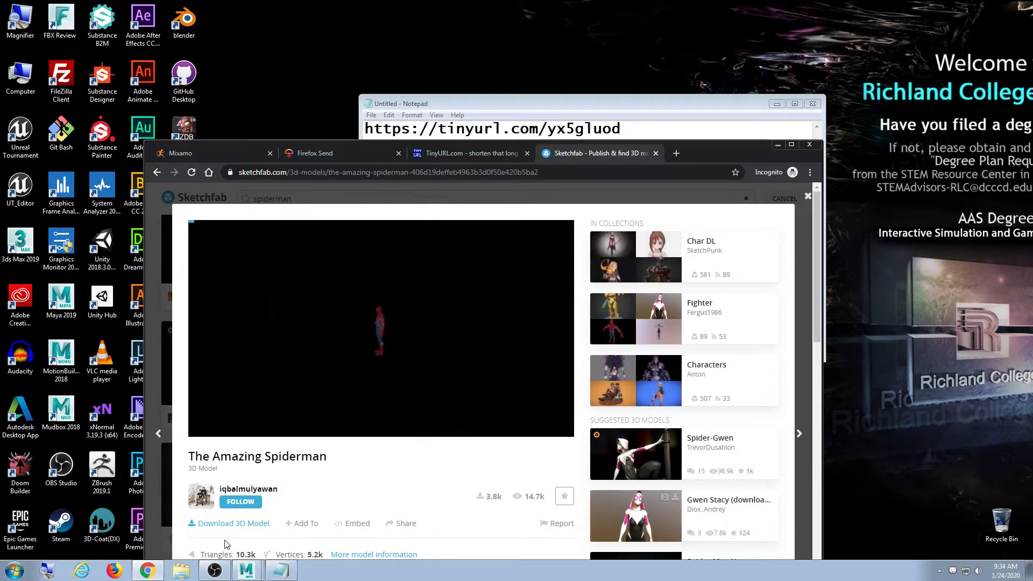
mouse_move(425, 284)
mouse_down()
mouse_move(489, 281)
mouse_move(396, 298)
mouse_up()
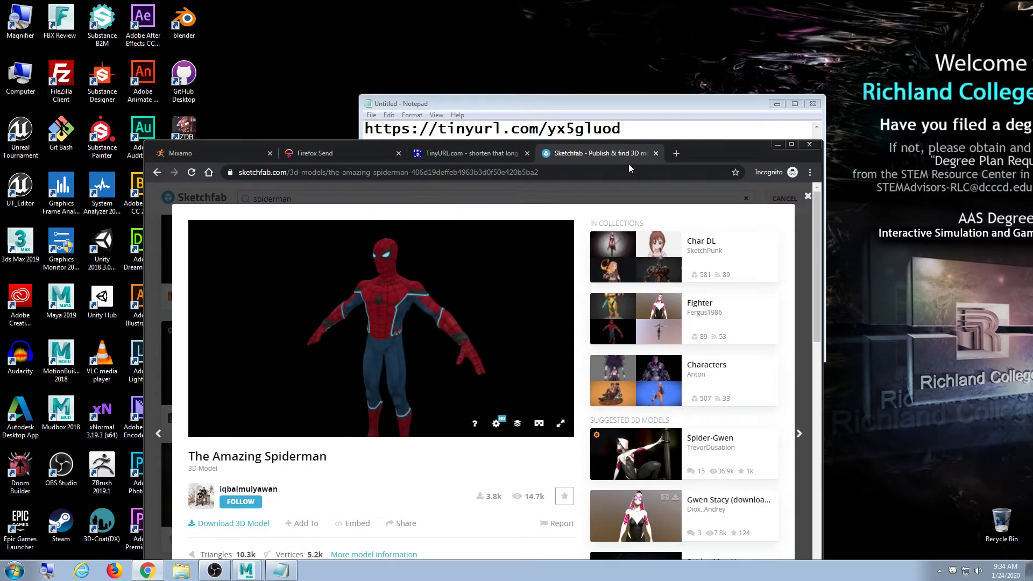
- Bring Notepad to the front and tuck it, resized, at the top right
click(688, 103)
drag(688, 103, 828, 25)
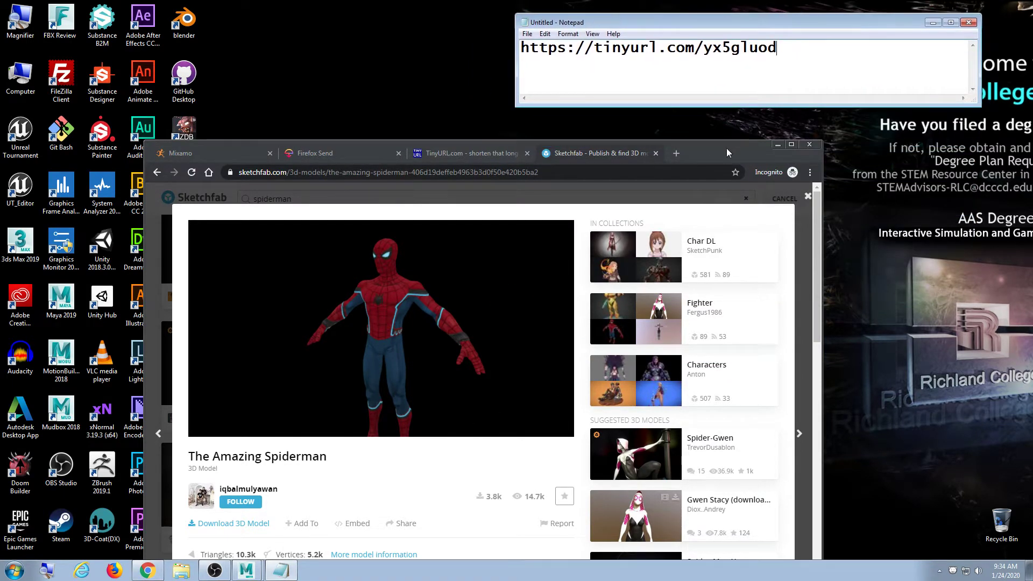
drag(727, 153, 712, 124)
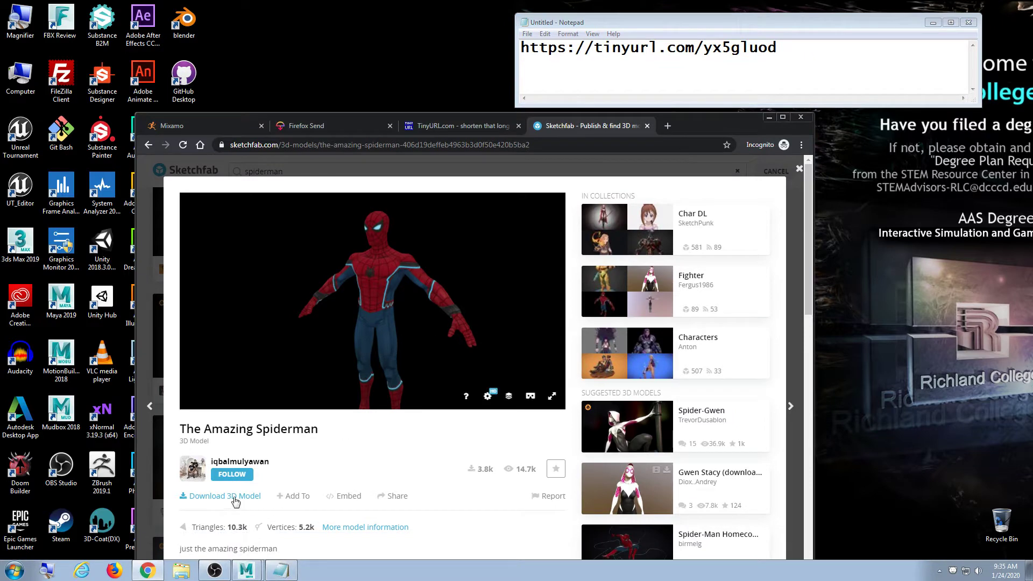
- Request The Amazing Spiderman download, log in with Google, and orbit the model to inspect it
click(236, 498)
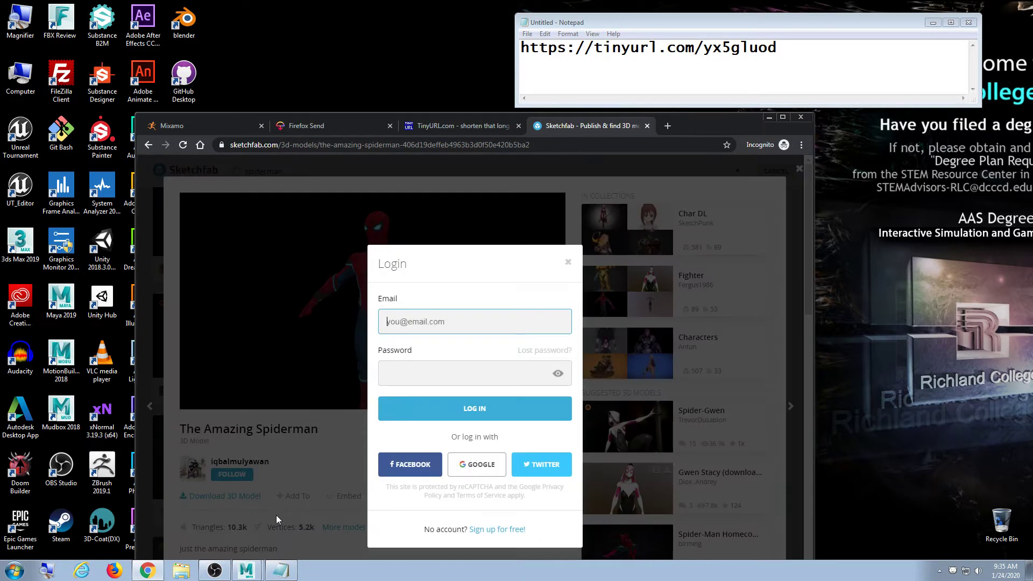
click(484, 467)
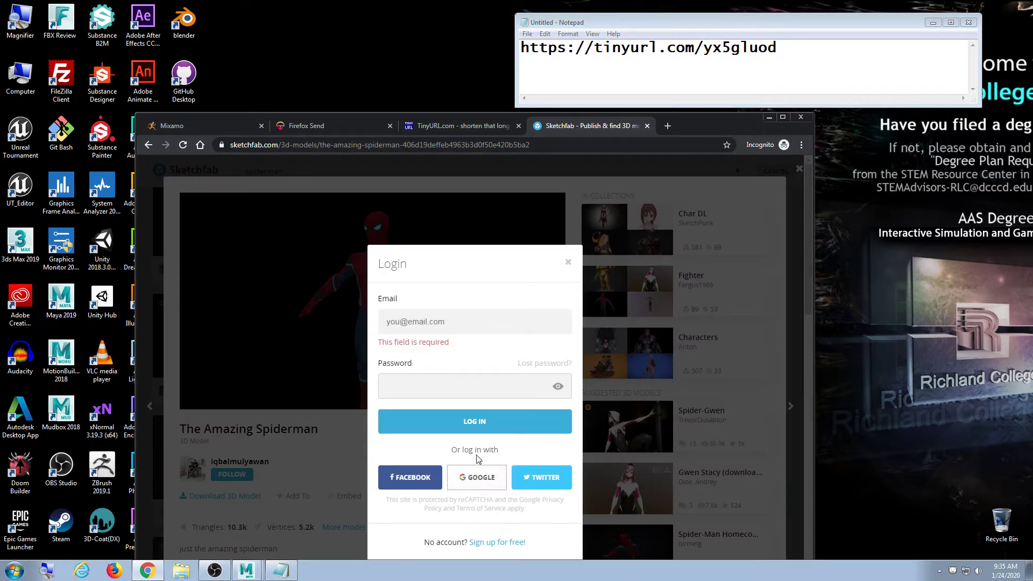
click(472, 327)
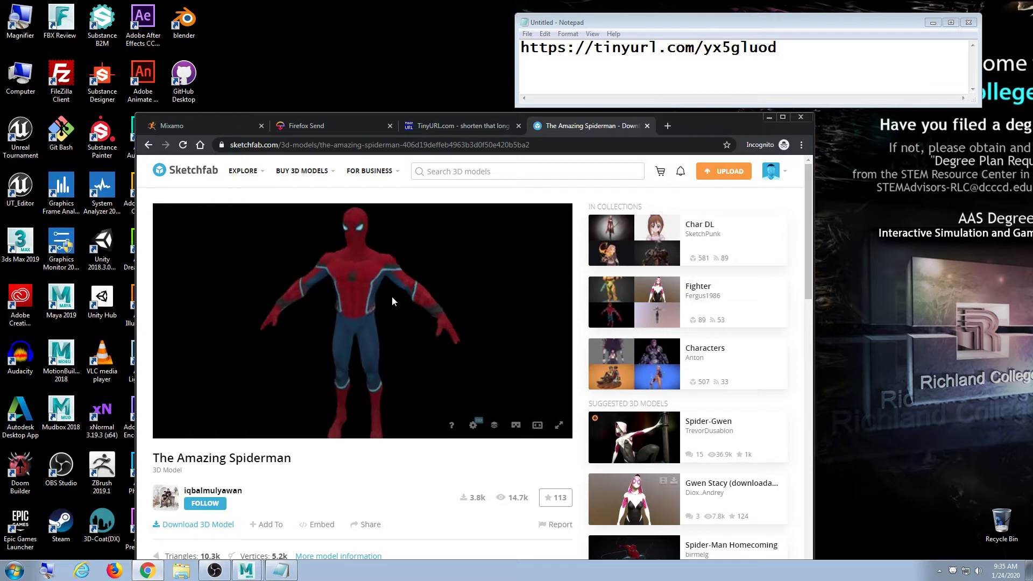
mouse_move(364, 323)
mouse_down()
mouse_move(545, 318)
mouse_move(301, 326)
mouse_move(352, 260)
mouse_move(399, 282)
mouse_move(376, 331)
mouse_move(338, 367)
mouse_up()
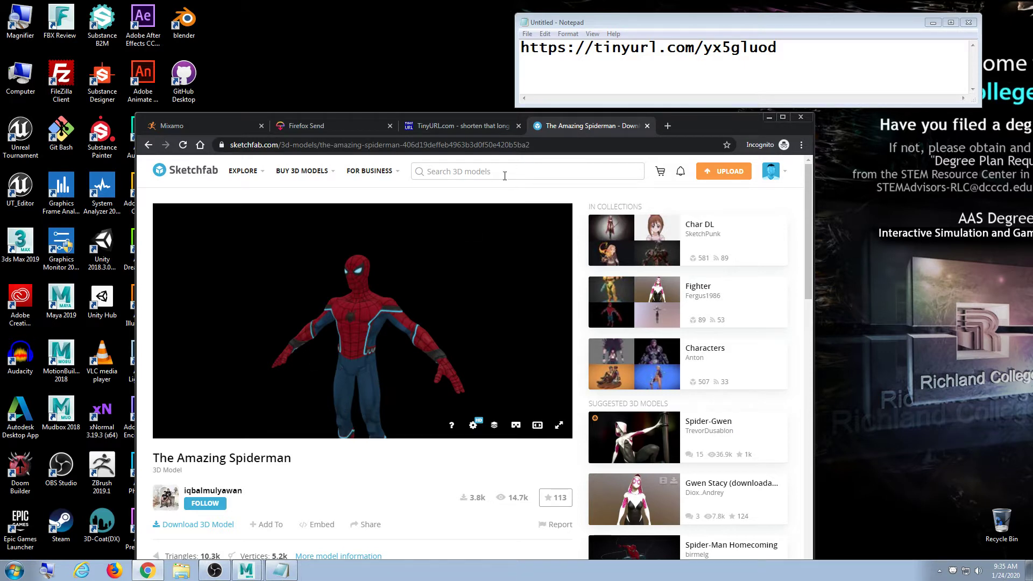
mouse_move(392, 346)
mouse_down()
mouse_move(453, 331)
mouse_move(376, 325)
mouse_move(318, 354)
mouse_move(352, 315)
mouse_move(366, 346)
mouse_up()
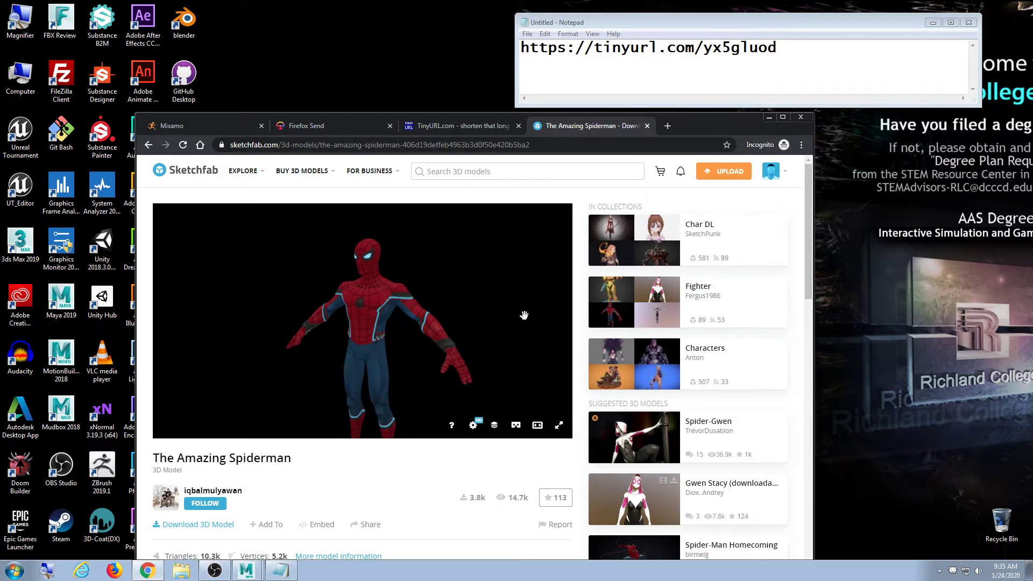
- Open the Characters collection and scroll its model grid down to the Load More button
click(666, 352)
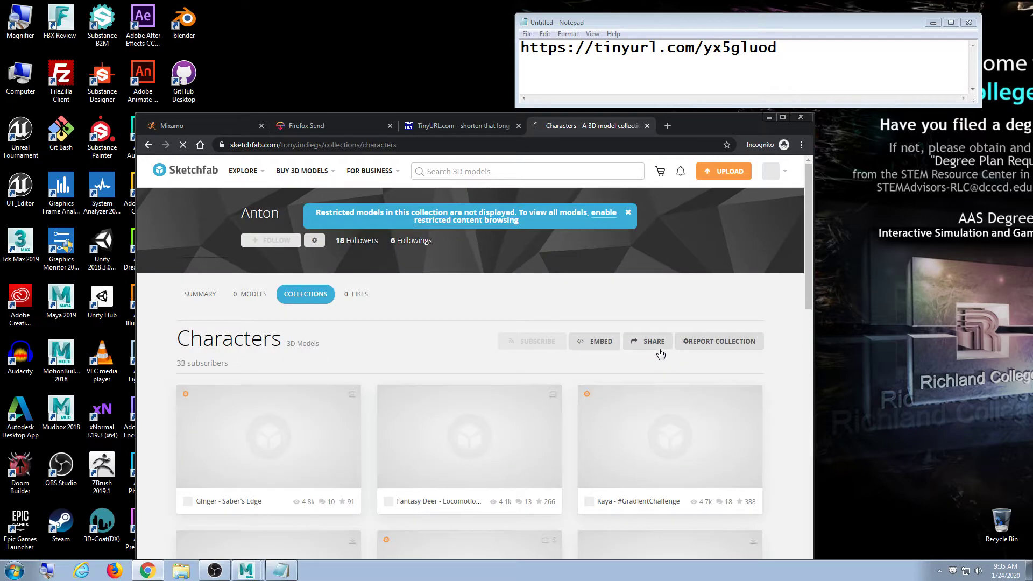
scroll(583, 363, down, 9)
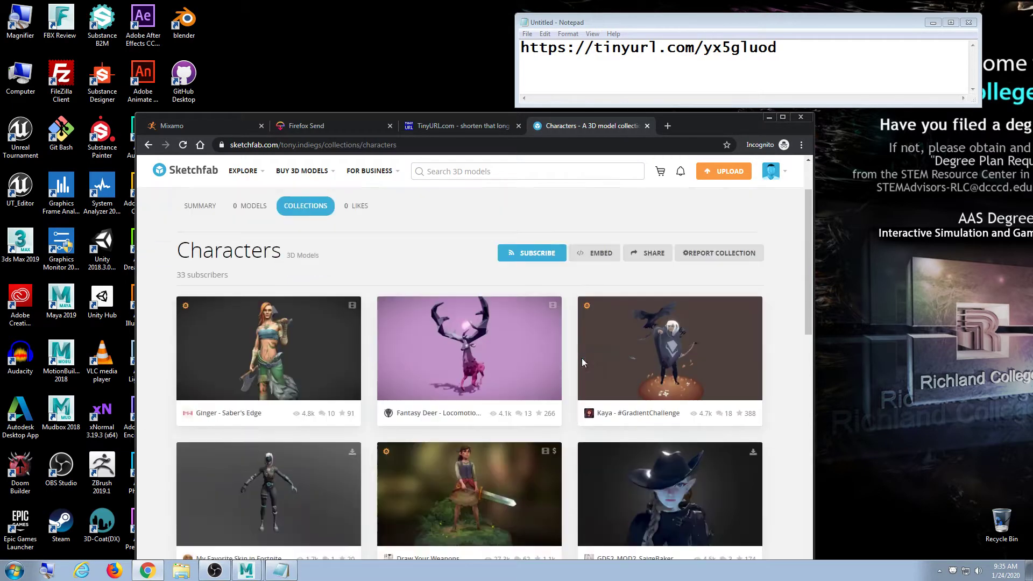
scroll(584, 363, down, 4)
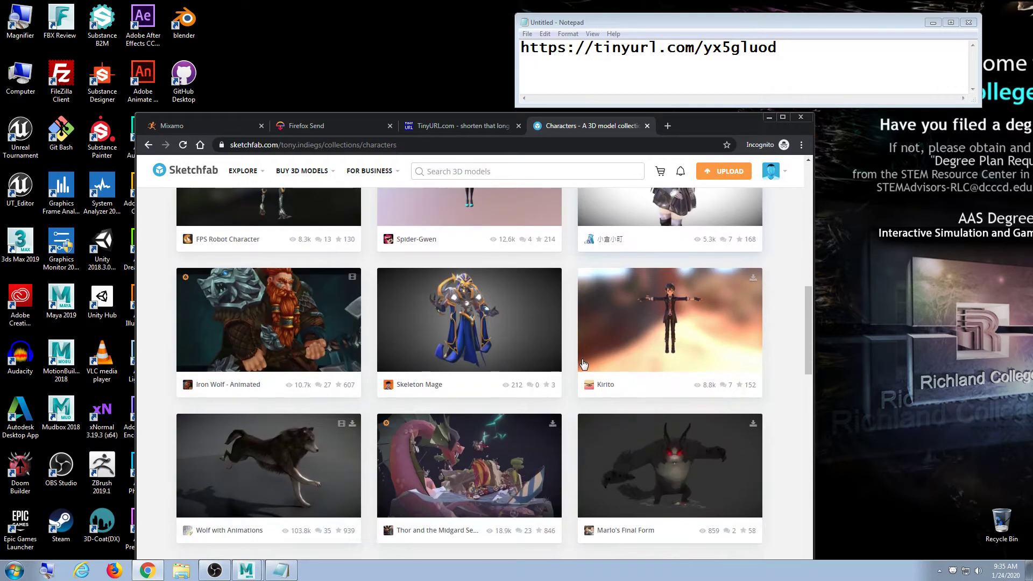
scroll(582, 363, down, 5)
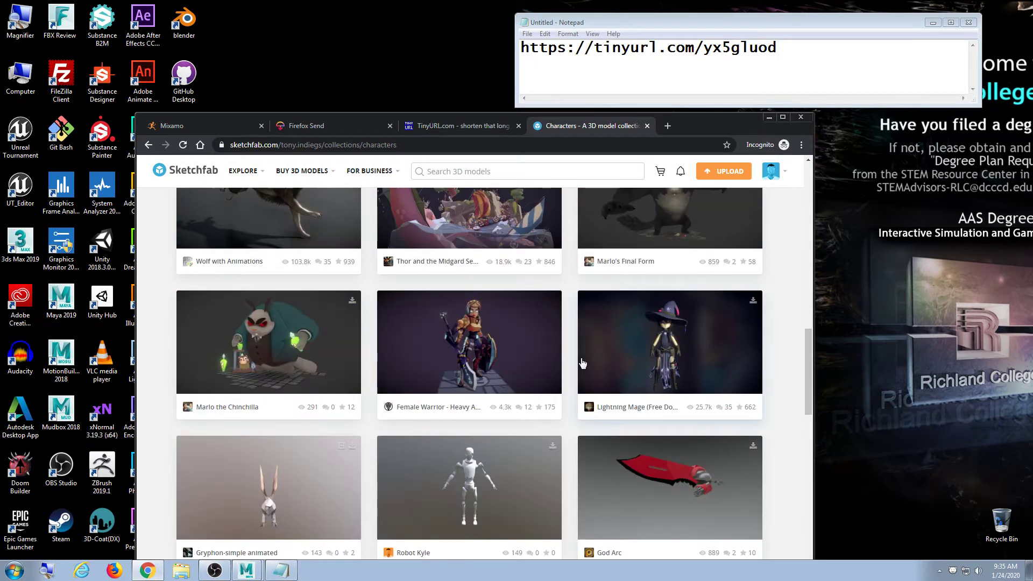
scroll(582, 360, down, 3)
scroll(622, 360, down, 6)
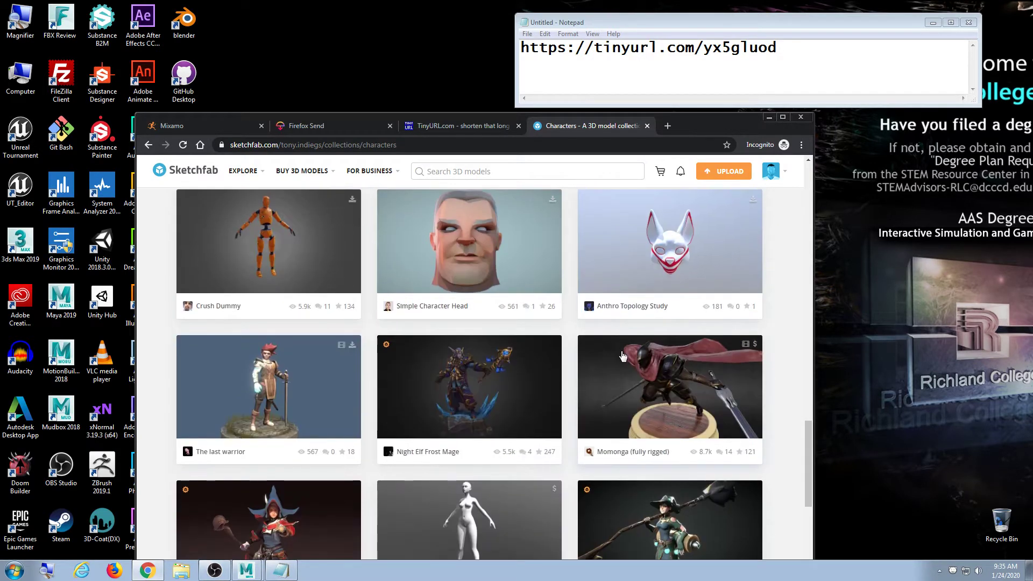
scroll(616, 357, down, 3)
scroll(612, 354, down, 4)
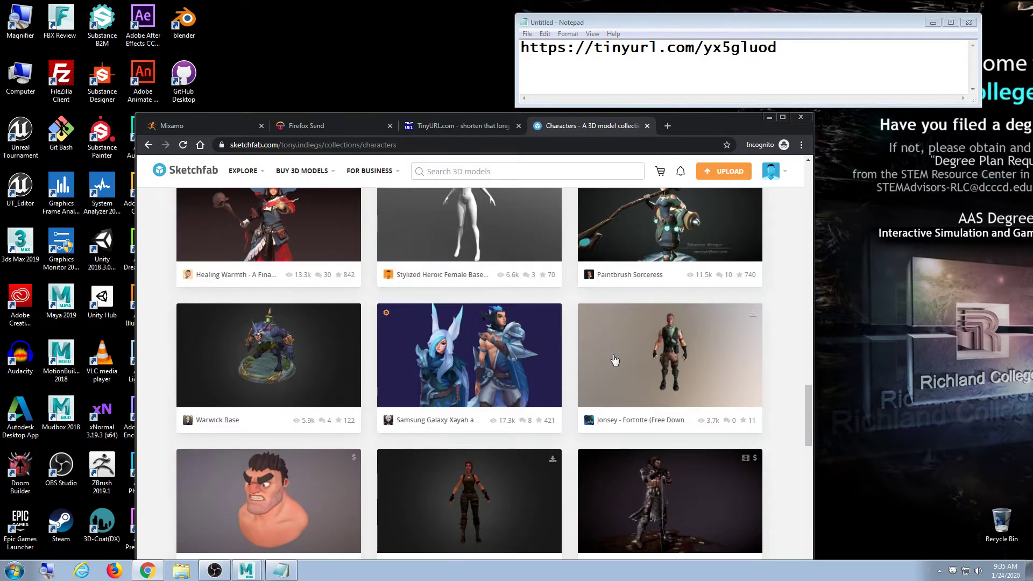
scroll(597, 352, down, 4)
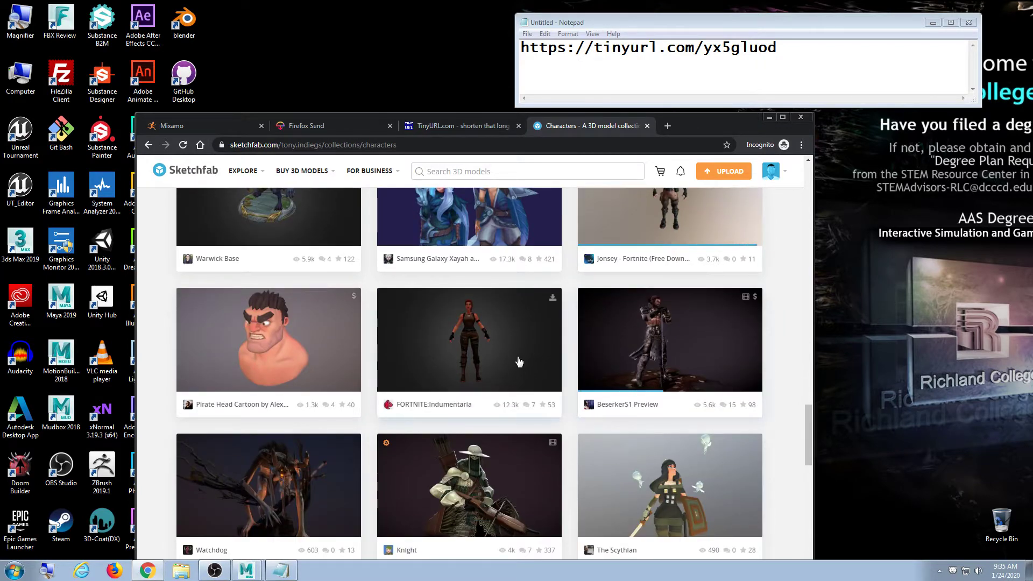
scroll(520, 360, down, 4)
scroll(527, 371, down, 5)
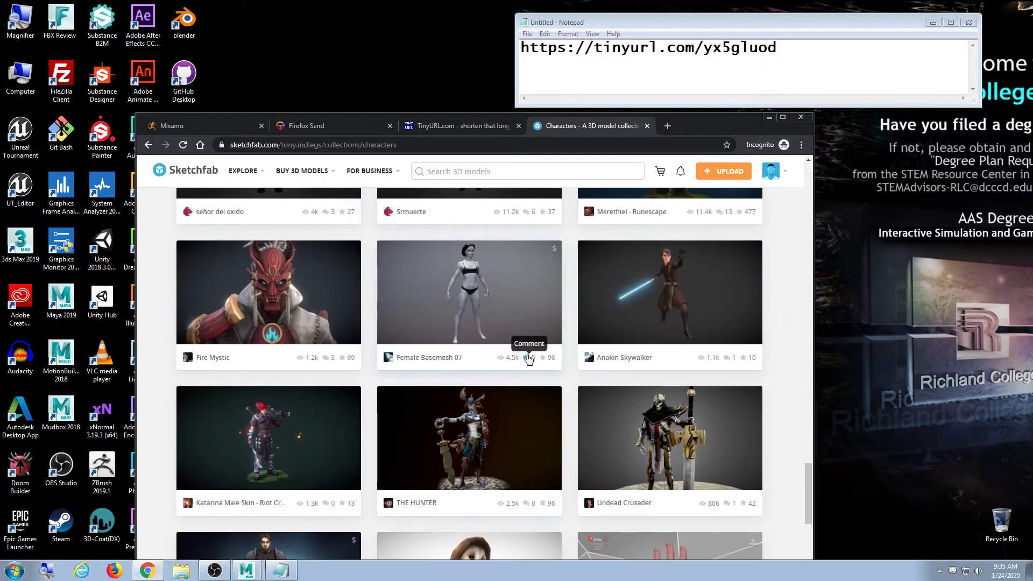
scroll(682, 368, down, 10)
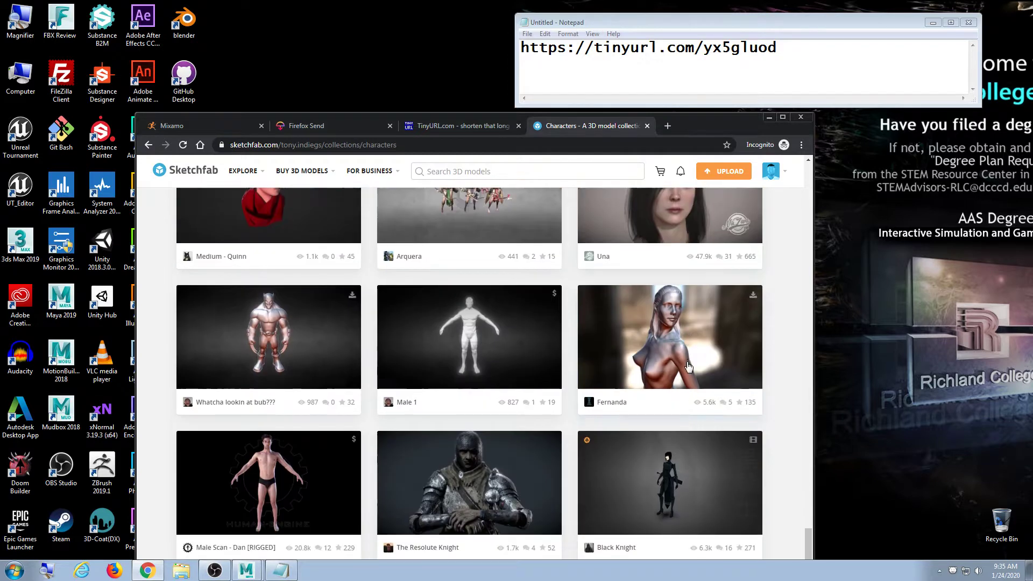
scroll(689, 362, down, 3)
scroll(687, 357, down, 3)
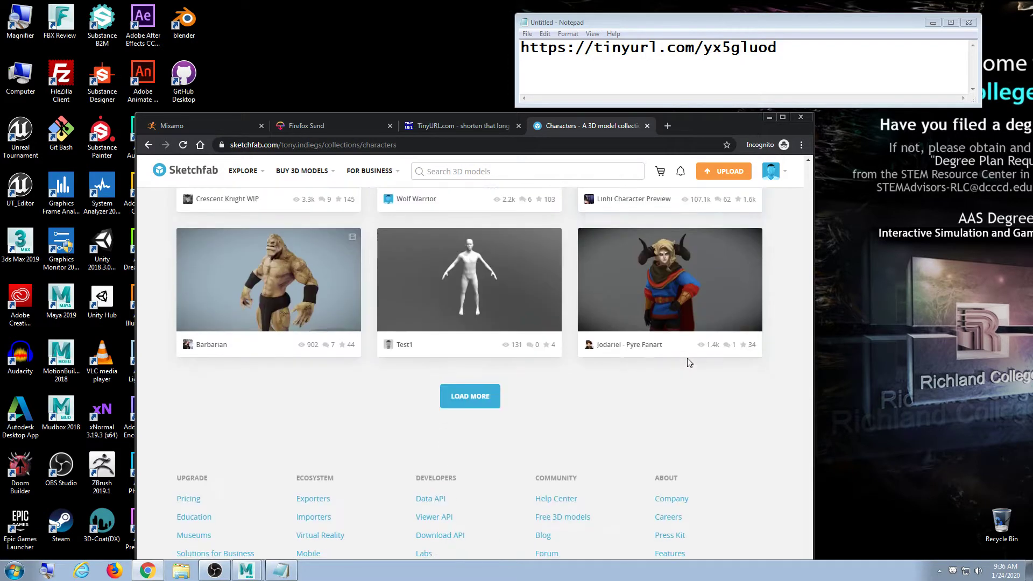
scroll(687, 360, up, 7)
- Search 'spiderman', then open and close the Weird Spiderman themed restaurant model details
click(494, 172)
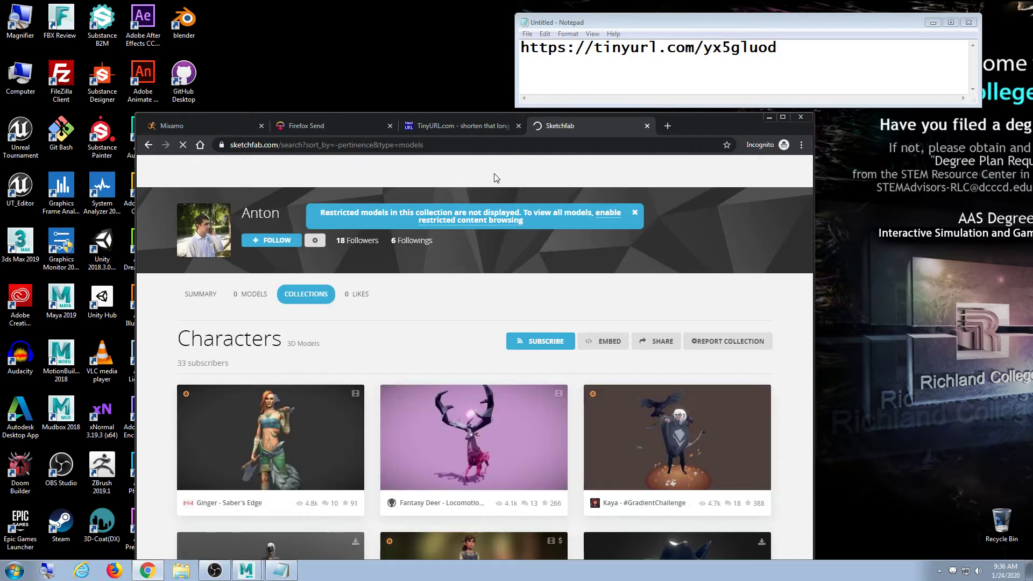
text(spiderman)
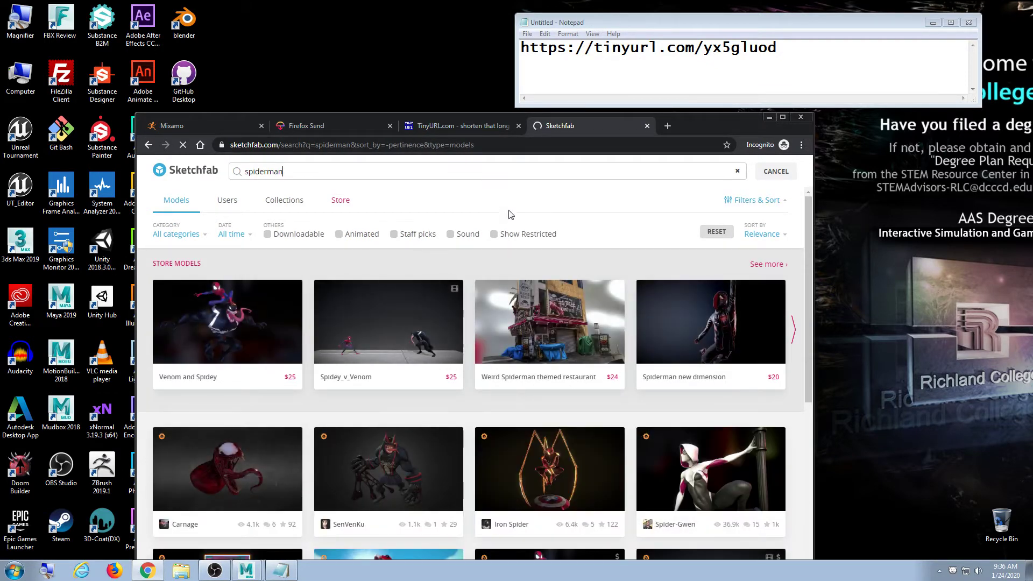
scroll(593, 311, down, 5)
scroll(594, 311, up, 5)
click(573, 319)
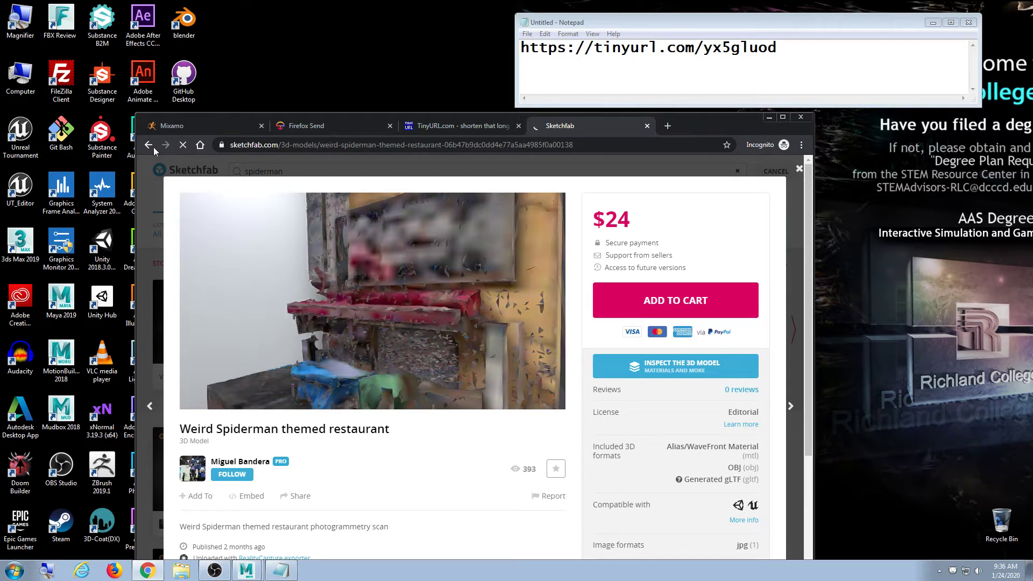
click(799, 169)
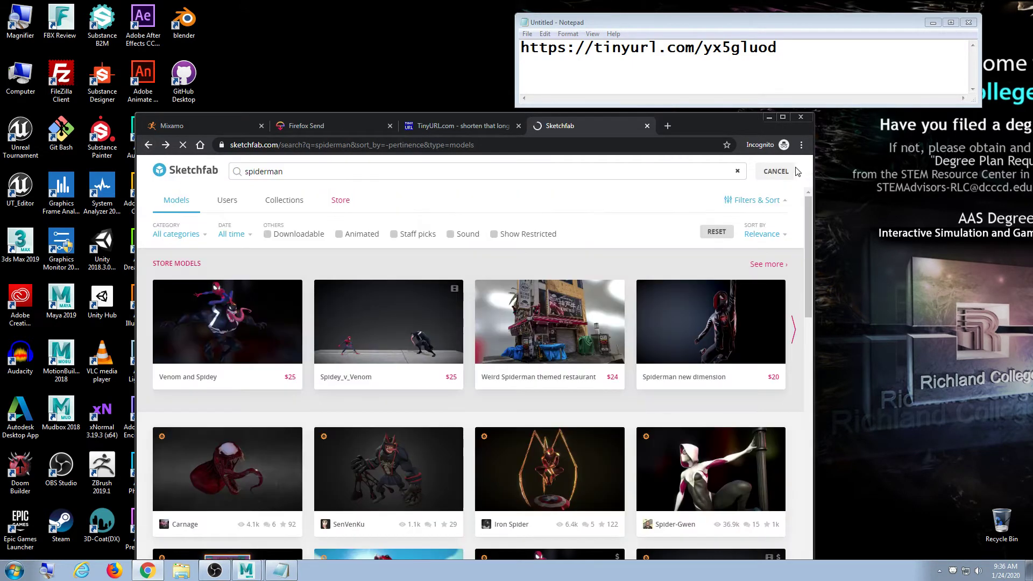
- Scroll down through the spiderman results, past models like Spider-man (1962) and Spidergwen
scroll(572, 318, down, 4)
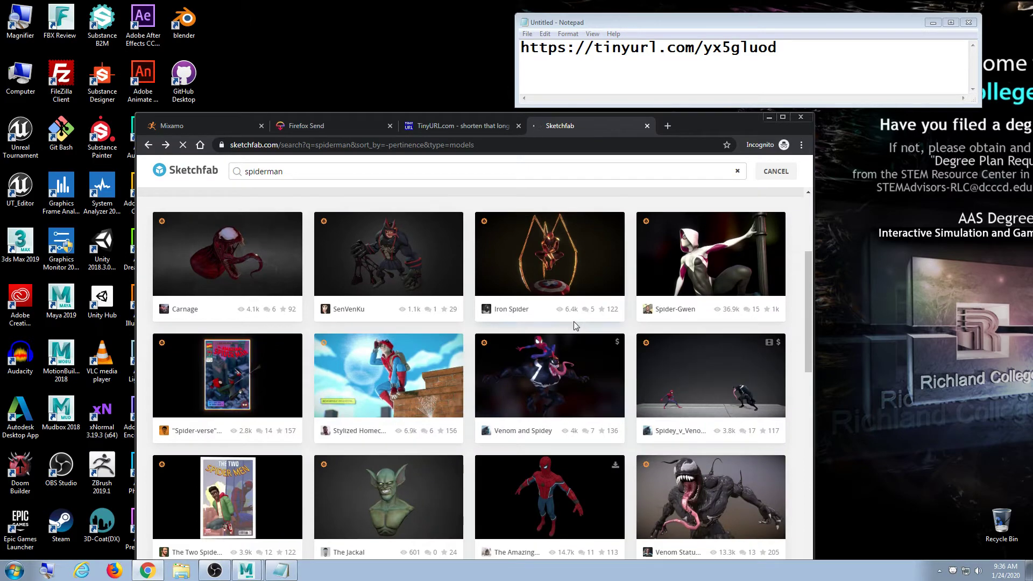
scroll(573, 322, down, 4)
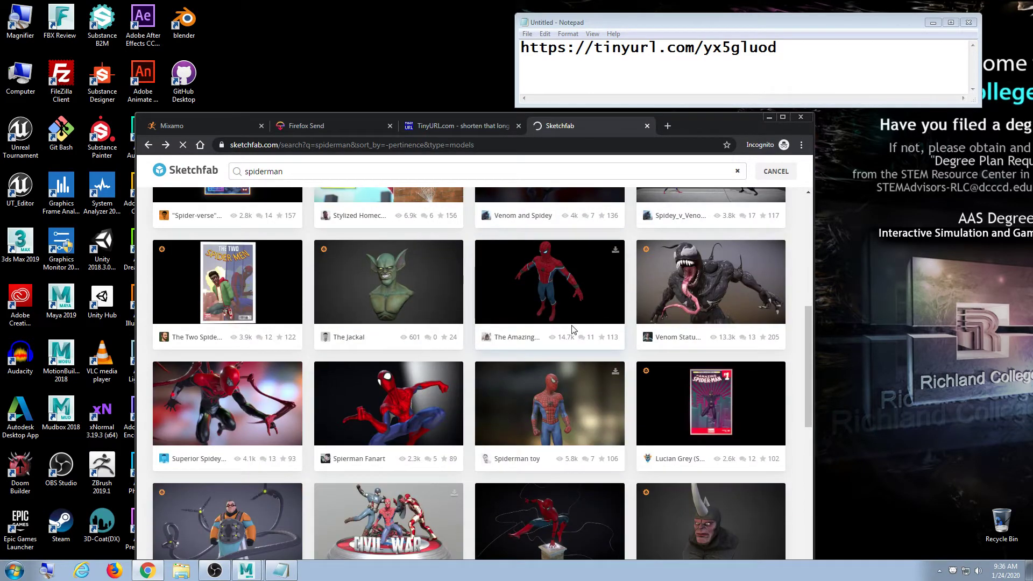
scroll(572, 329, down, 5)
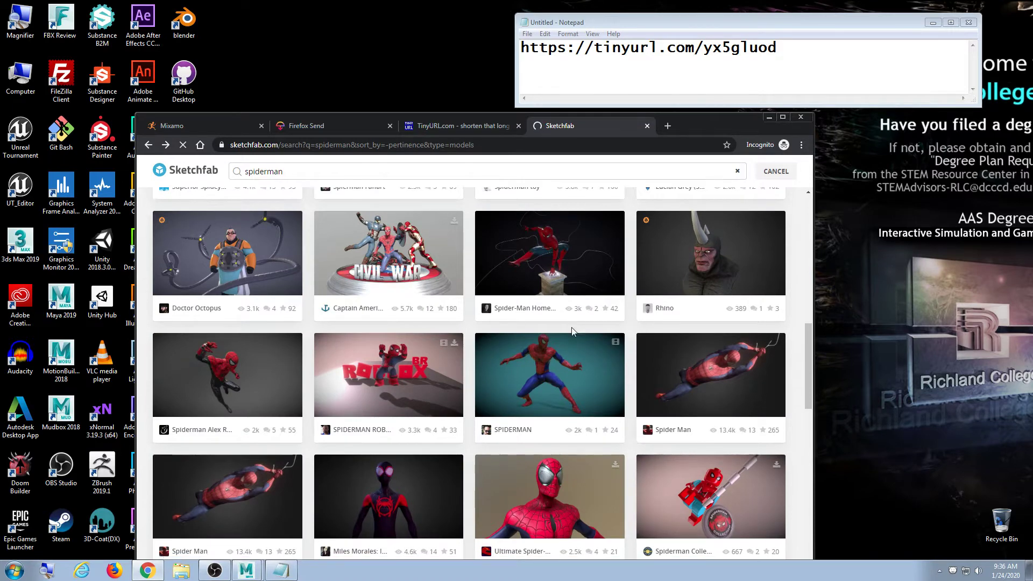
scroll(572, 330, down, 5)
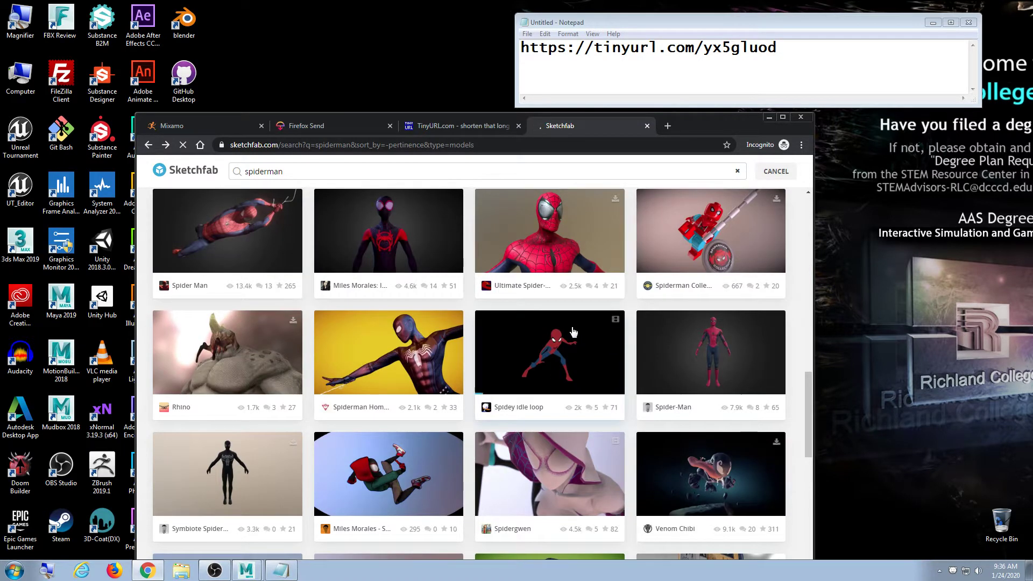
scroll(573, 332, down, 4)
scroll(573, 332, down, 5)
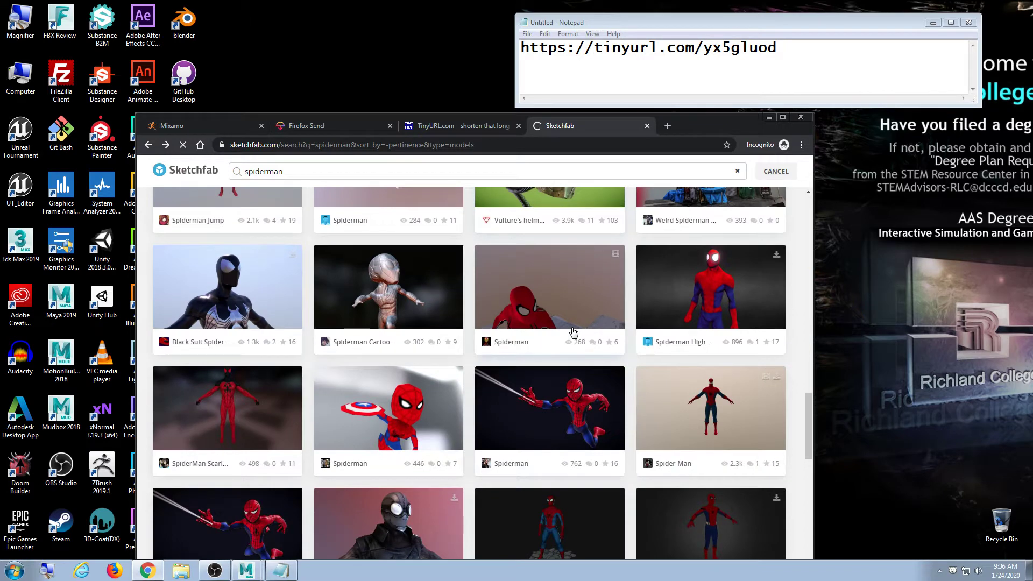
scroll(574, 332, down, 3)
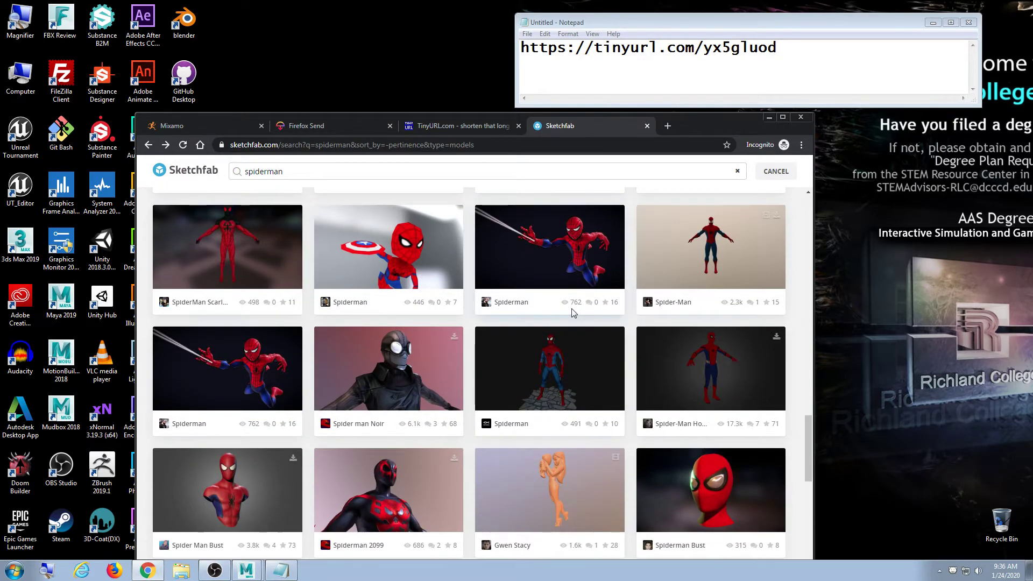
scroll(574, 312, down, 4)
scroll(573, 312, down, 2)
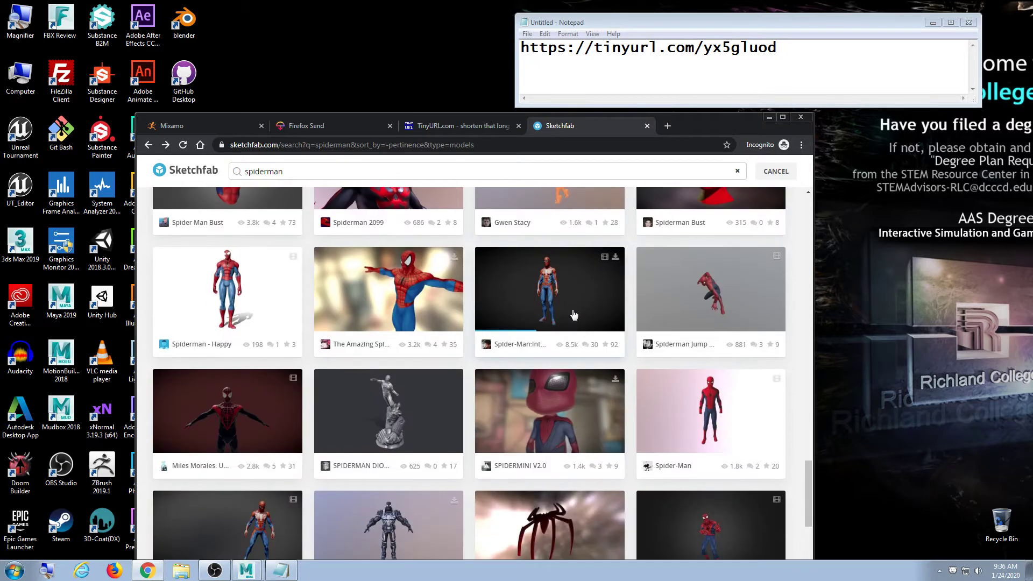
scroll(573, 313, down, 4)
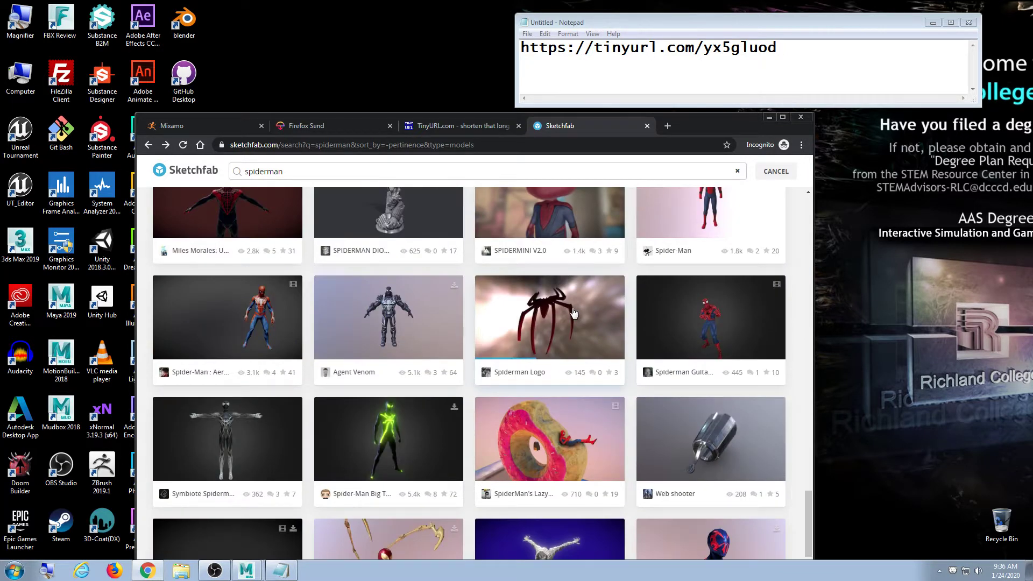
scroll(573, 313, down, 4)
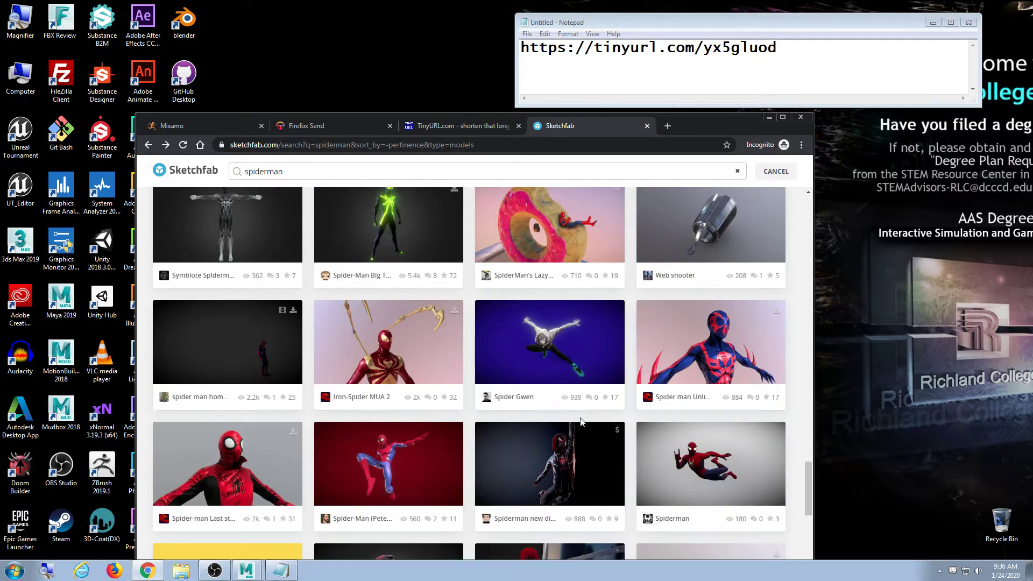
scroll(575, 420, down, 9)
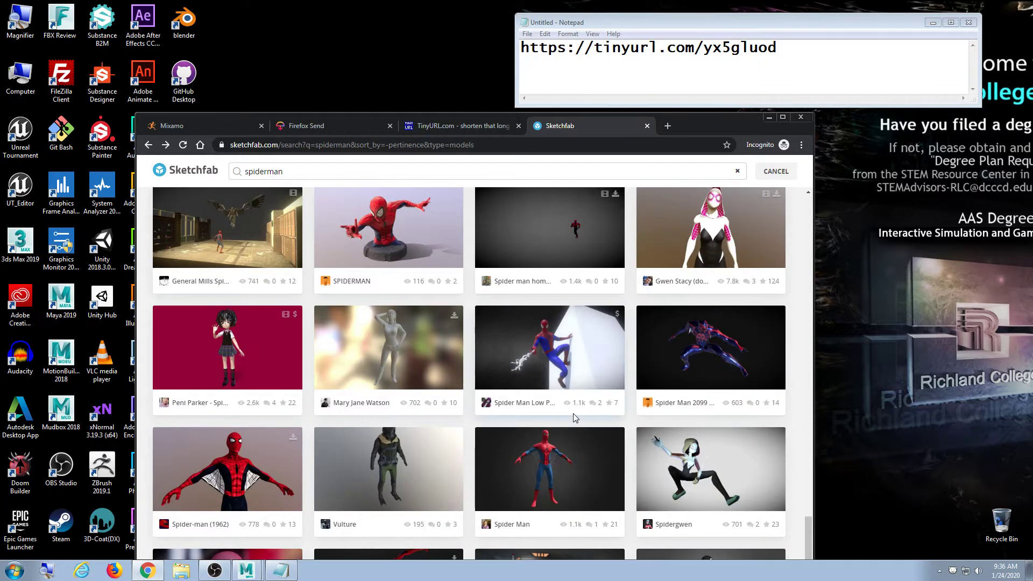
scroll(574, 418, down, 5)
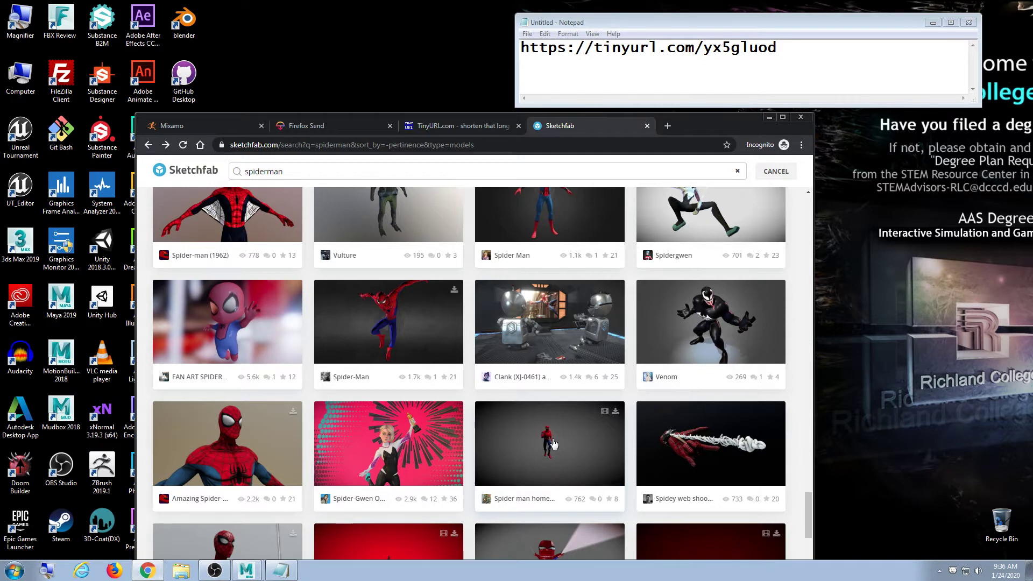
scroll(554, 442, down, 4)
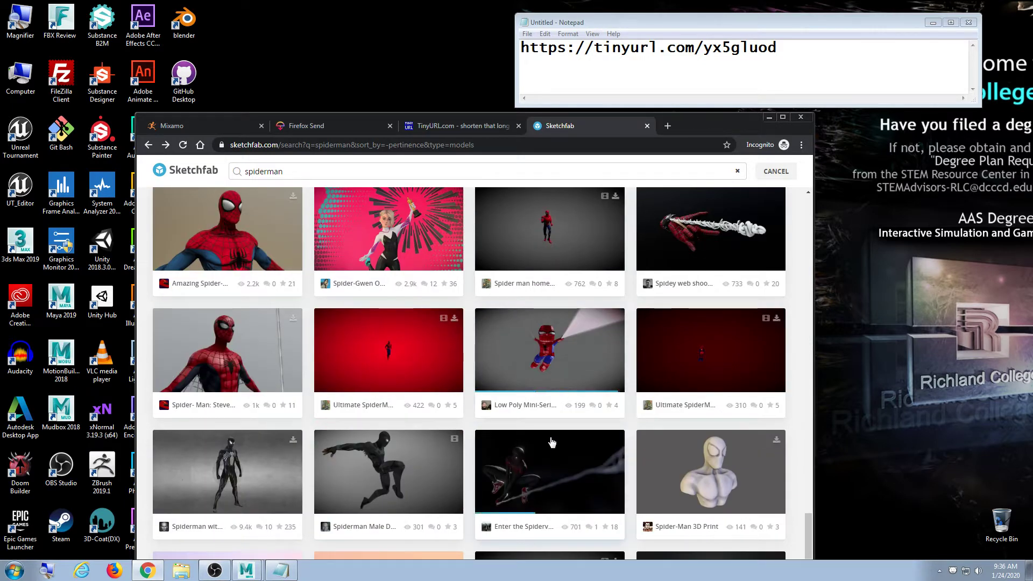
scroll(501, 415, up, 9)
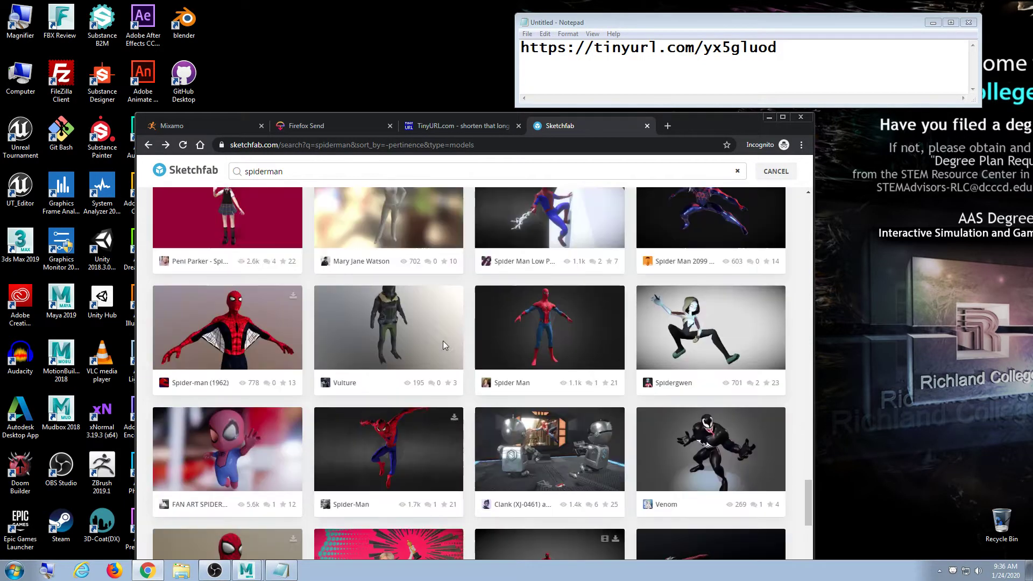
drag(285, 171, 225, 164)
text(veno)
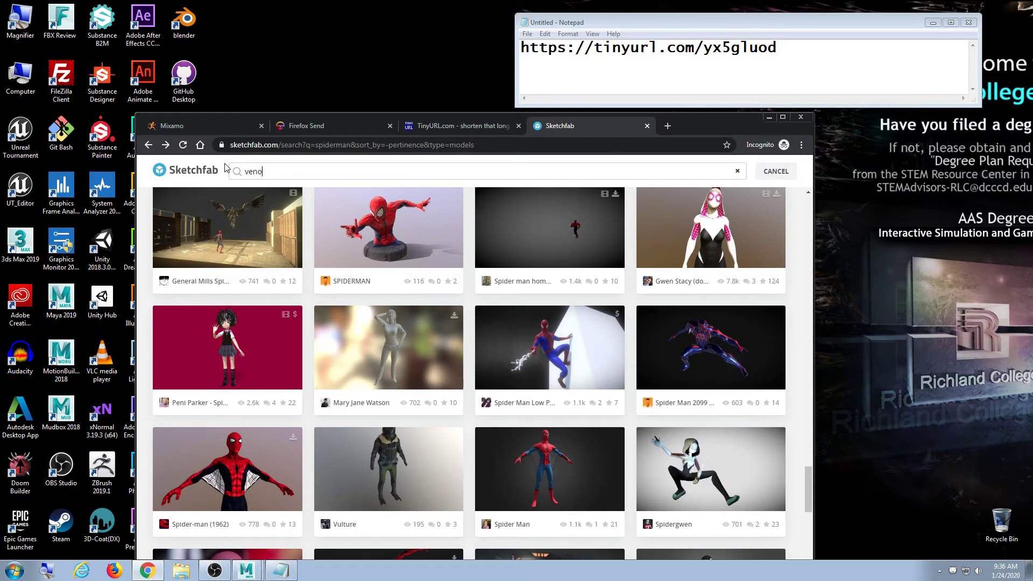
text(m)
key(Return)
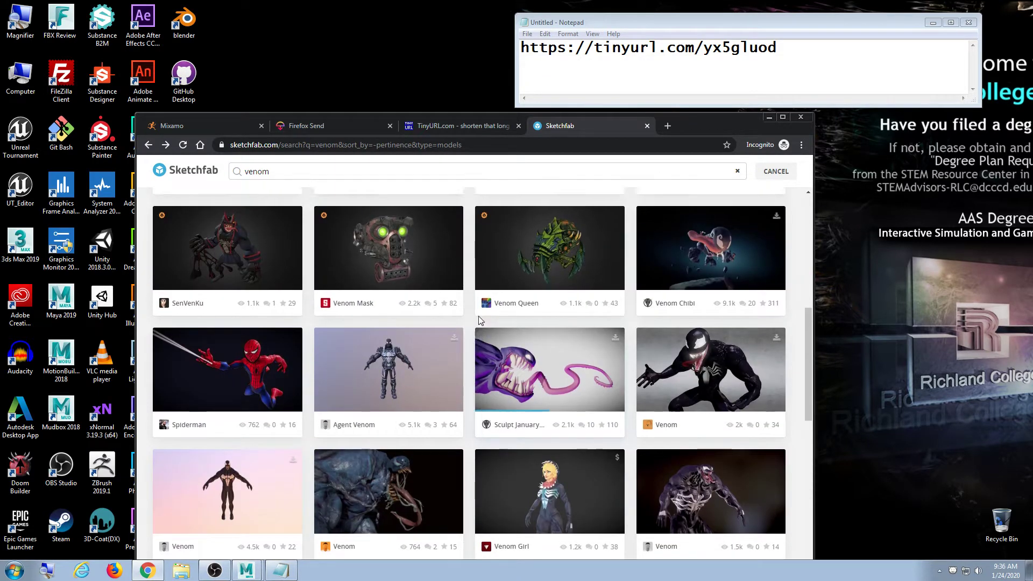
scroll(476, 309, down, 13)
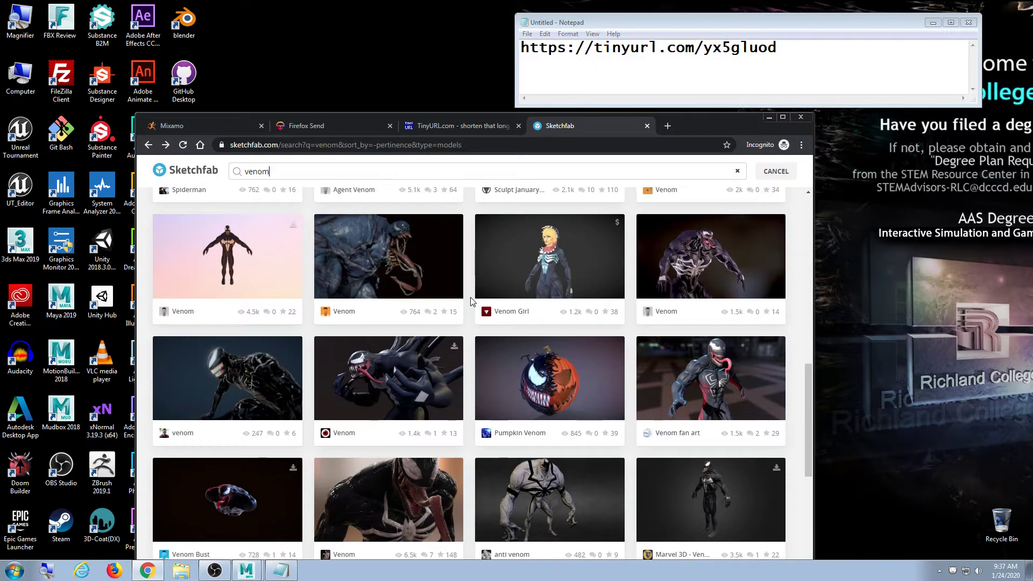
scroll(470, 303, down, 4)
scroll(464, 294, down, 5)
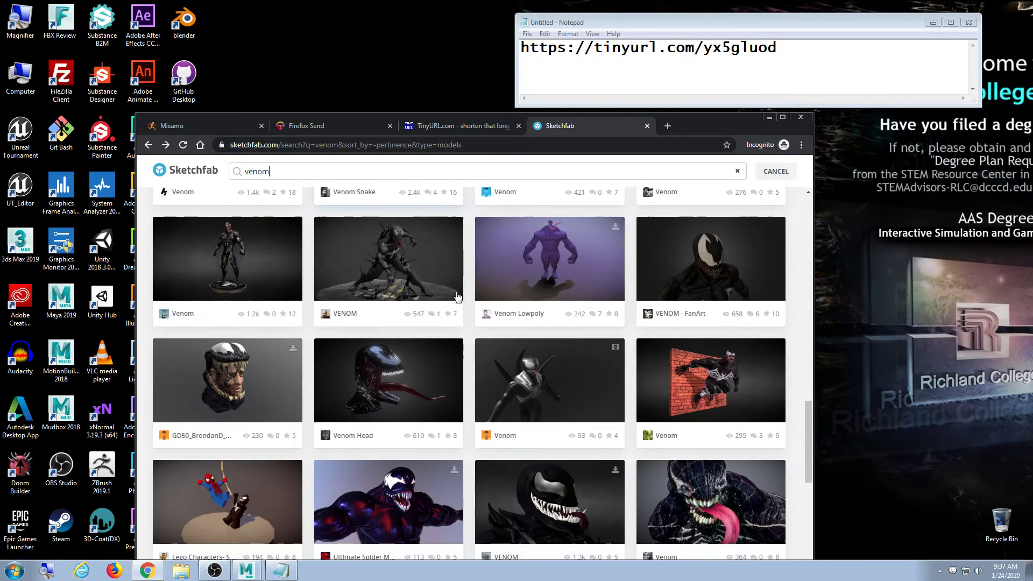
scroll(450, 292, down, 5)
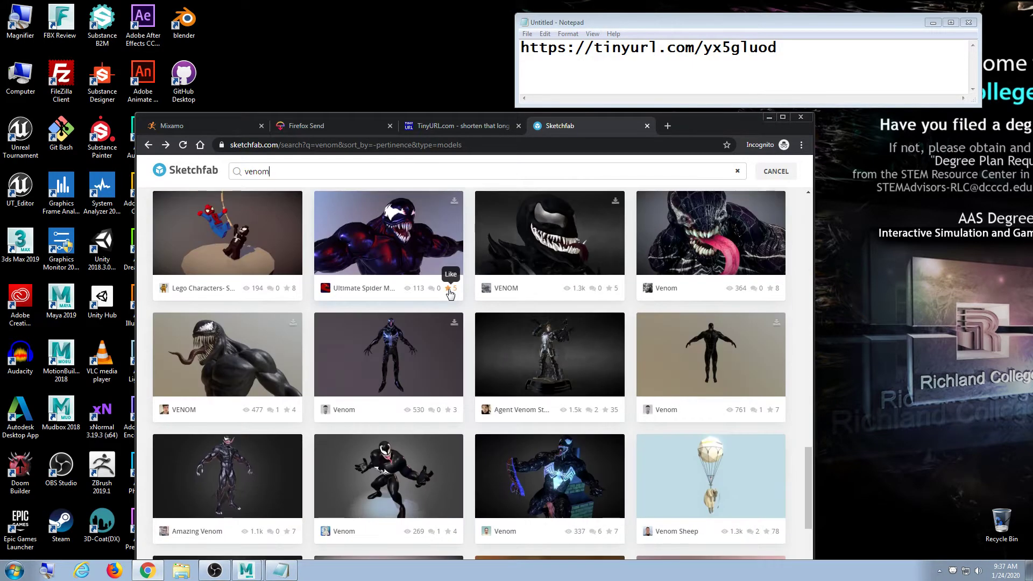
scroll(451, 293, down, 5)
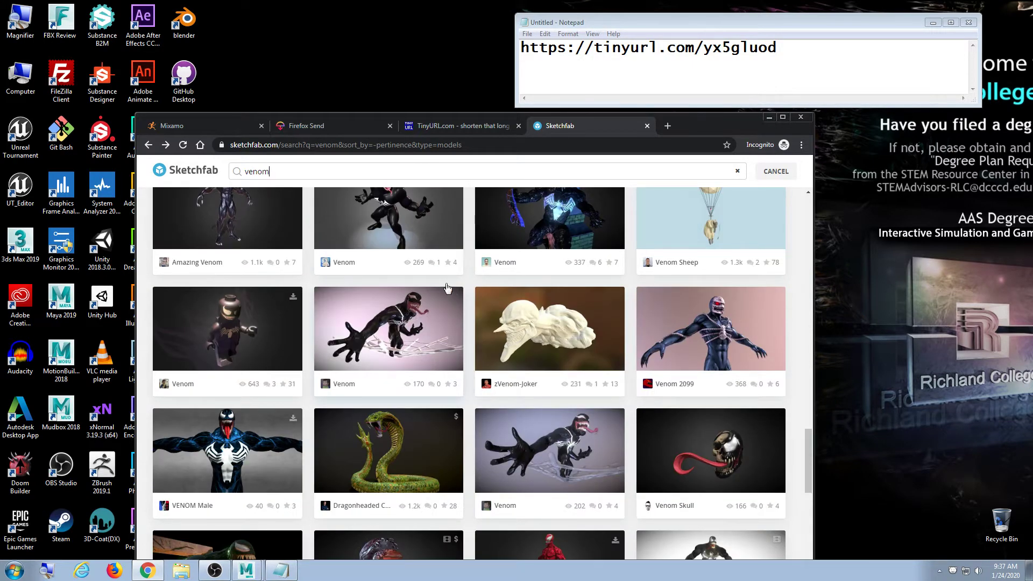
scroll(446, 287, down, 5)
scroll(446, 288, down, 5)
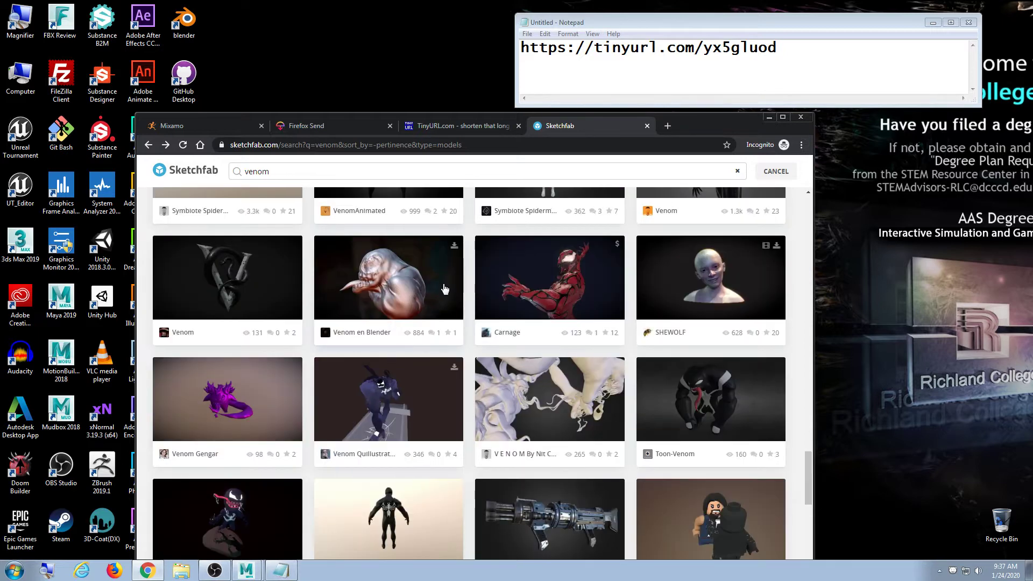
scroll(445, 289, down, 5)
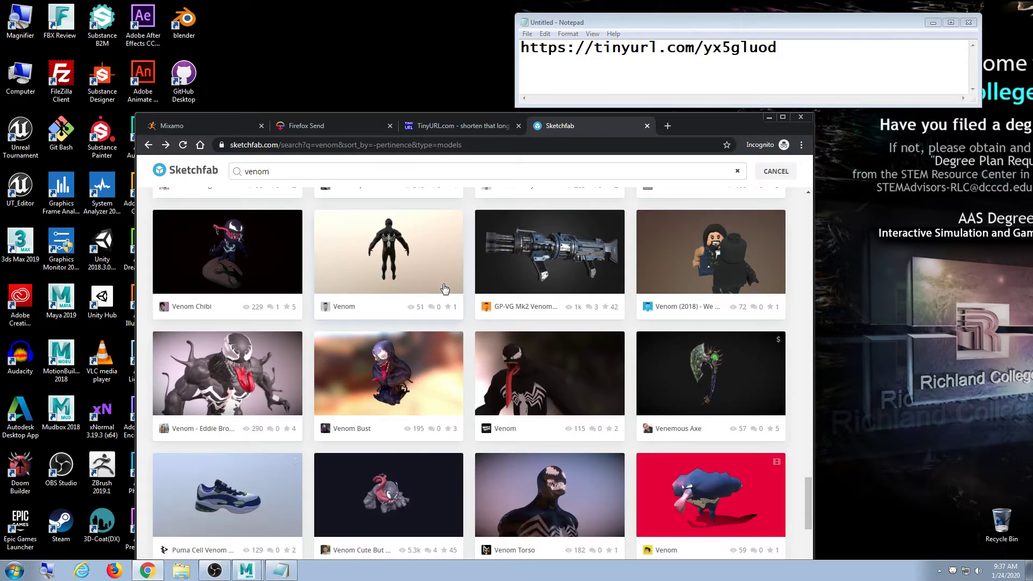
scroll(442, 287, down, 5)
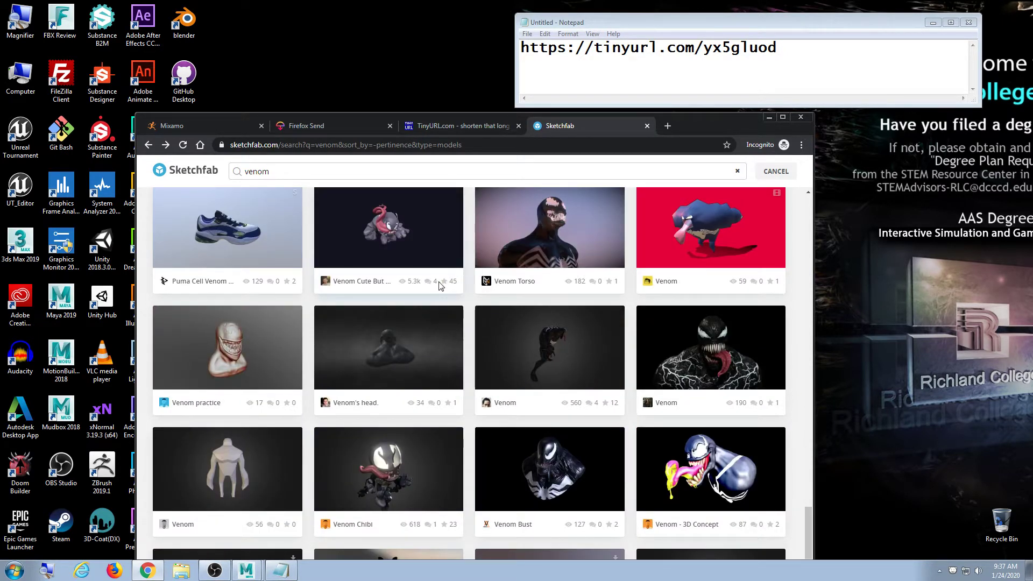
scroll(437, 283, down, 8)
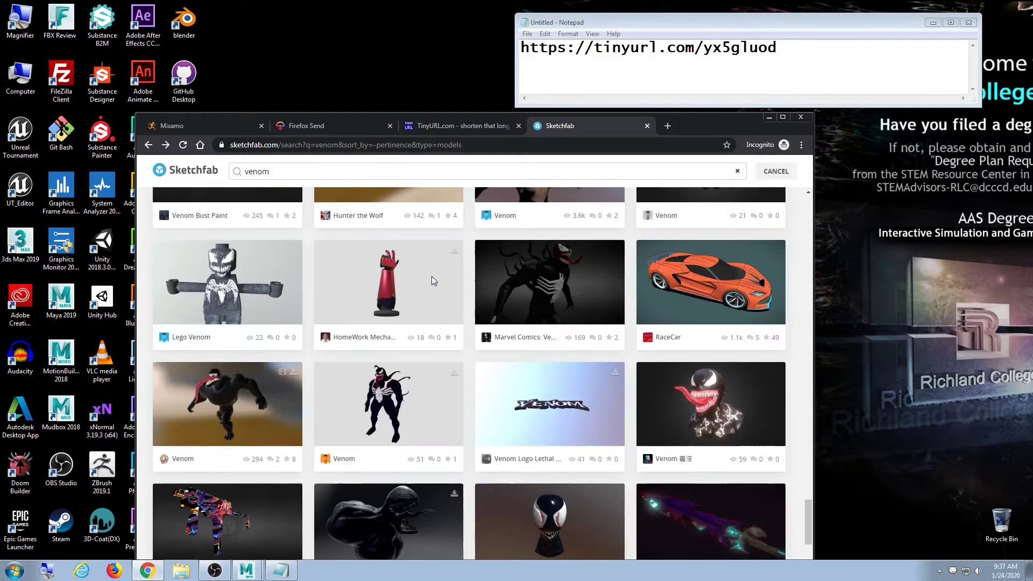
scroll(431, 277, down, 1)
drag(806, 515, 811, 186)
- Search Sketchfab for 'spiderman' and open The Amazing Spiderman model page
drag(288, 172, 232, 171)
text(s)
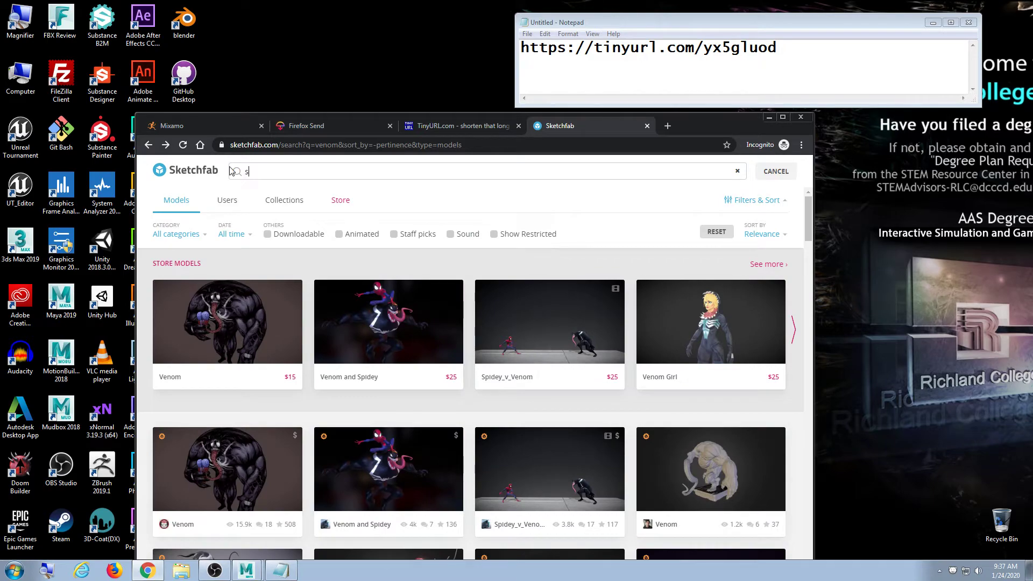
text(piderman)
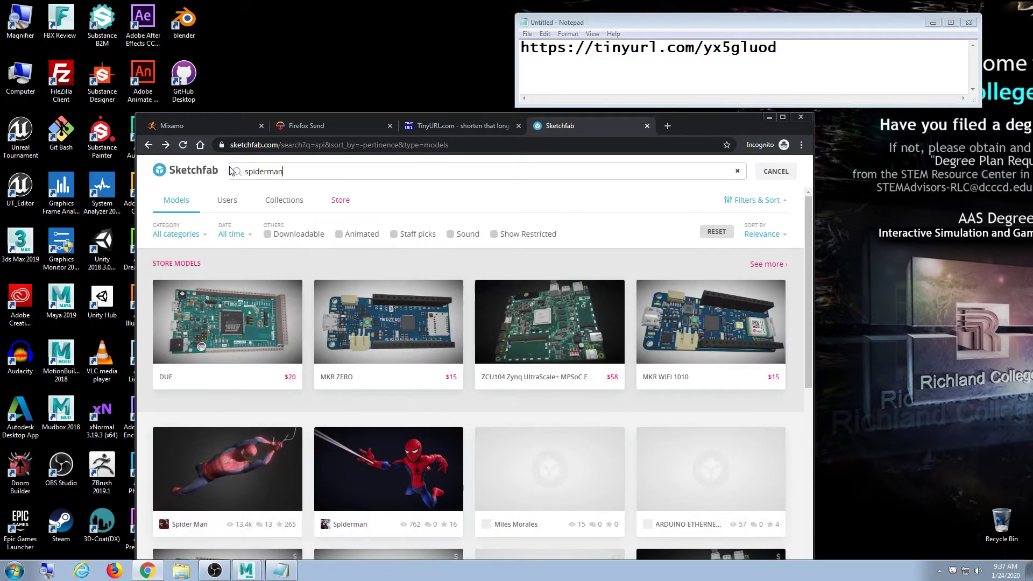
scroll(498, 359, down, 10)
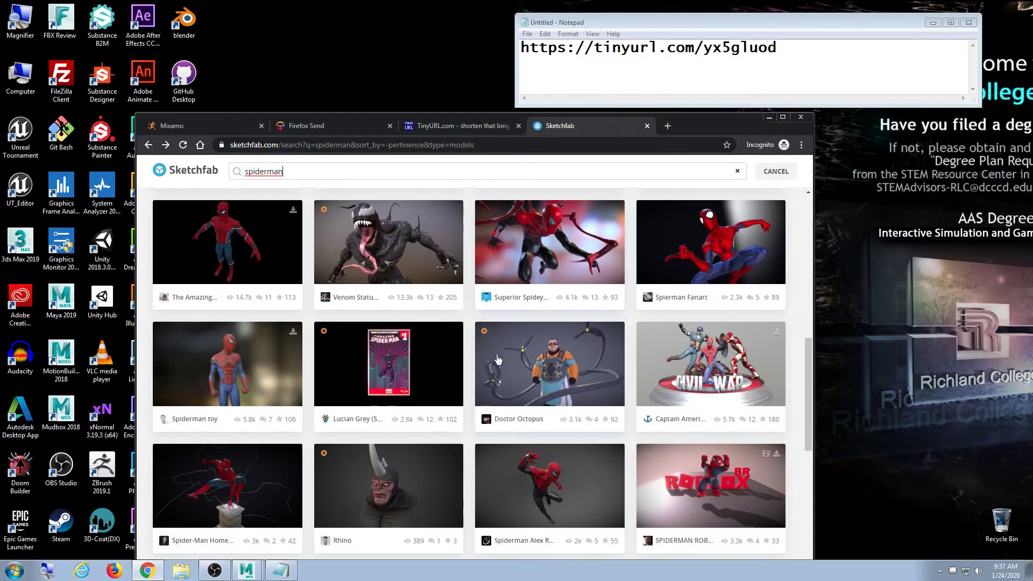
click(240, 251)
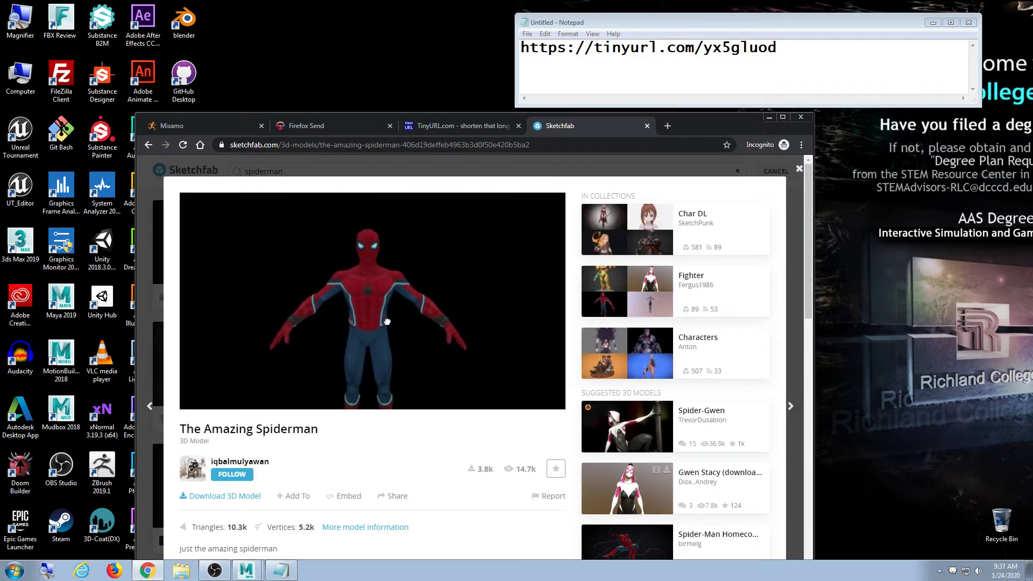
- Orbit, pan and zoom the 3D viewer to inspect the Spiderman model's chest and head
drag(387, 322, 364, 320)
scroll(364, 319, up, 5)
mouse_move(364, 319)
right_down()
mouse_move(375, 341)
mouse_move(367, 357)
right_up()
mouse_move(367, 357)
mouse_down()
mouse_move(420, 362)
mouse_move(369, 357)
mouse_up()
scroll(375, 349, down, 2)
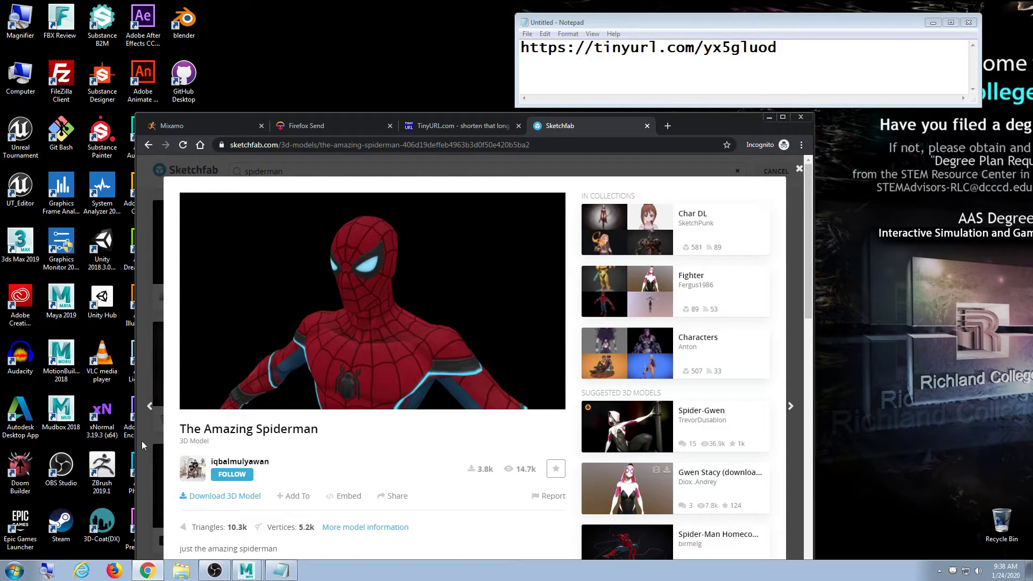
- Download The Amazing Spiderman in its Original format (obj), then close the download options
click(221, 498)
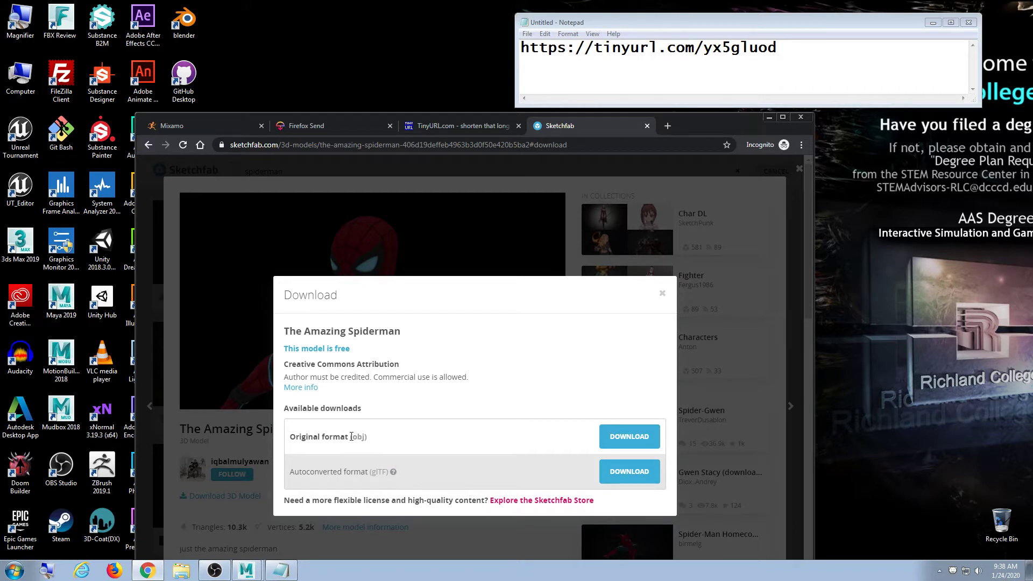
drag(295, 437, 358, 437)
click(391, 438)
click(616, 438)
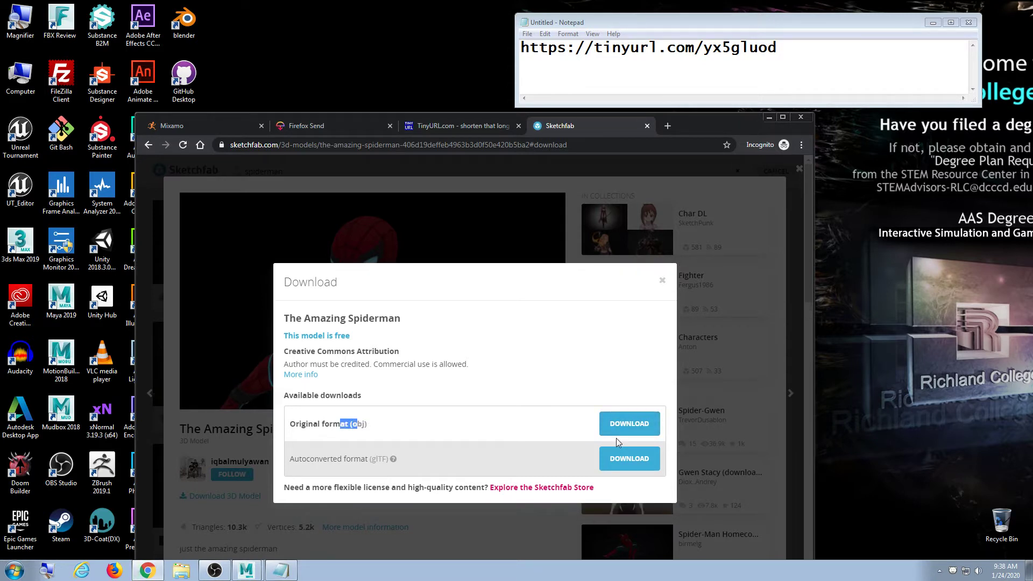
click(662, 280)
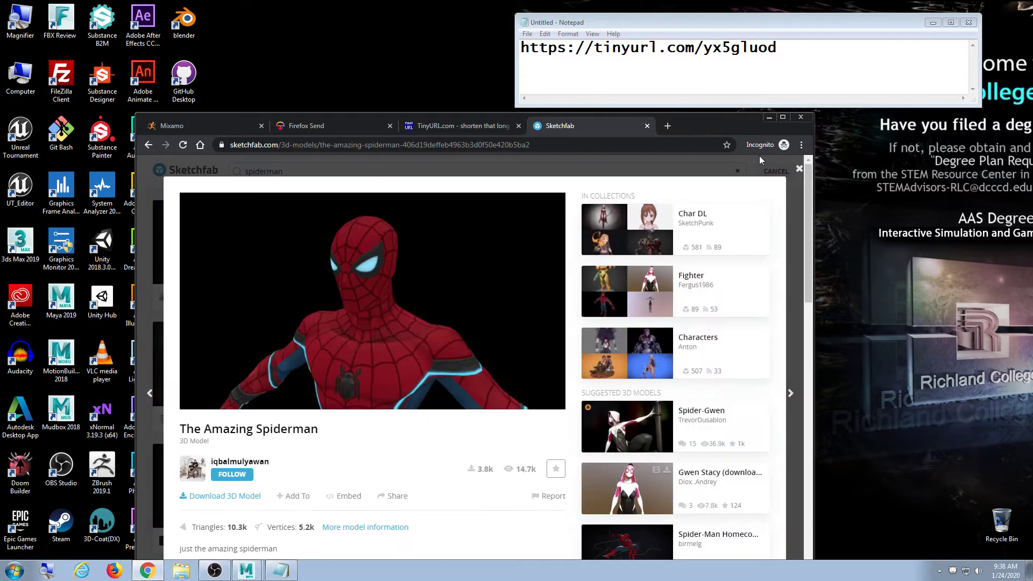
- Maximize the browser and reopen The Amazing Spiderman page from the spiderman results
click(782, 118)
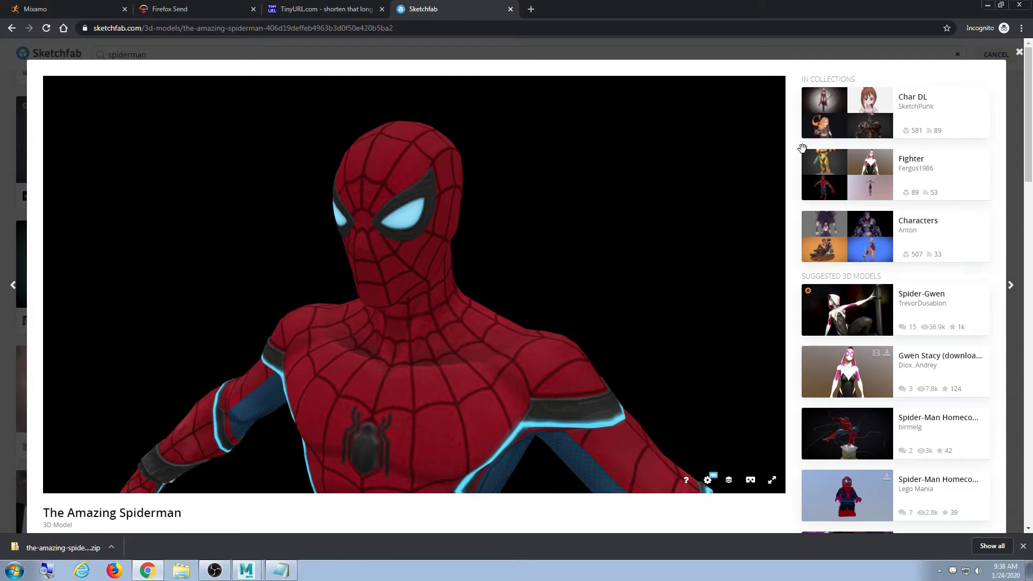
click(1019, 52)
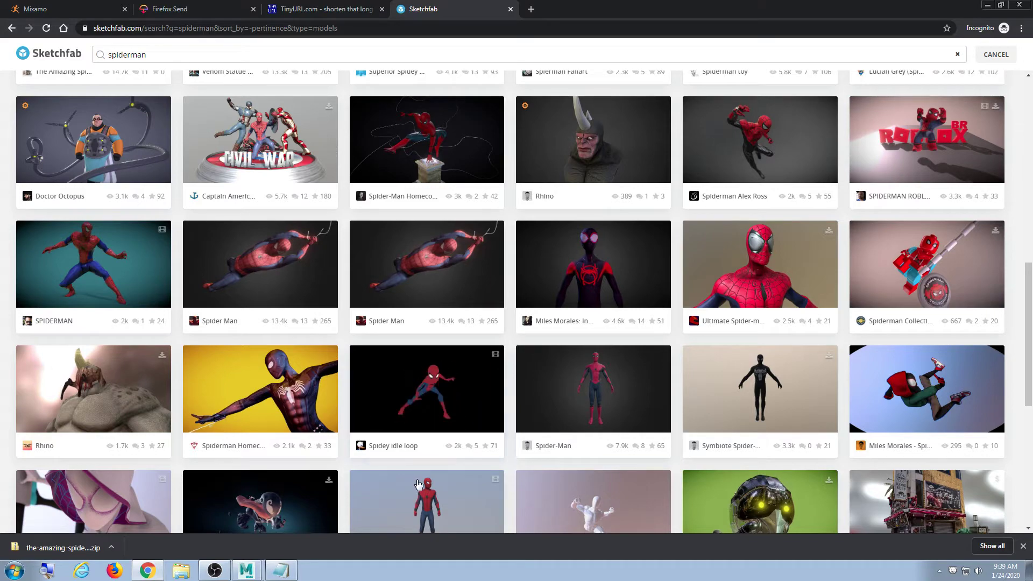
scroll(425, 487, down, 3)
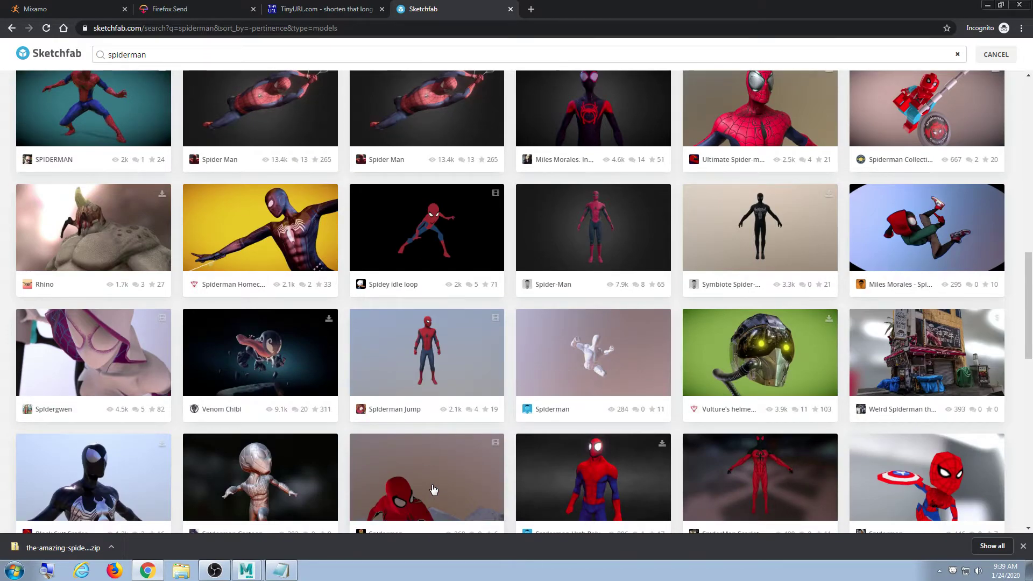
scroll(432, 489, up, 5)
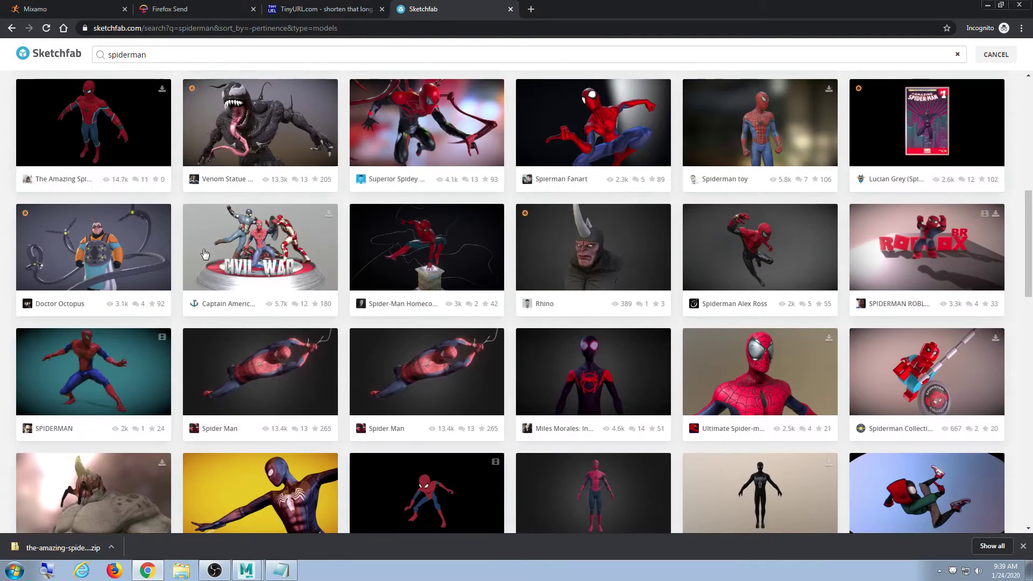
click(70, 111)
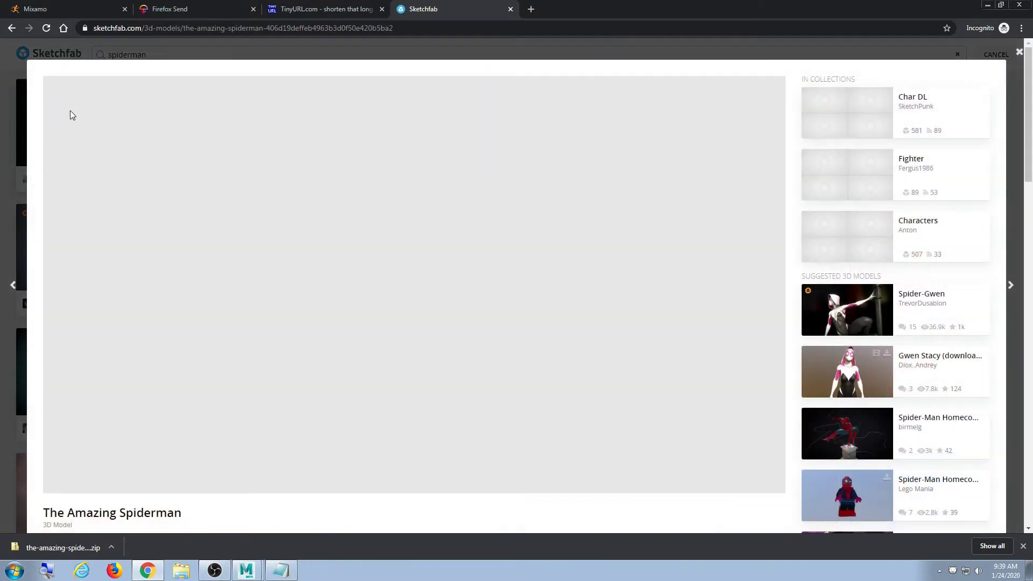
- Reveal the-amazing-spiderman zip in Downloads and size the Explorer window beside Sketchfab
click(111, 547)
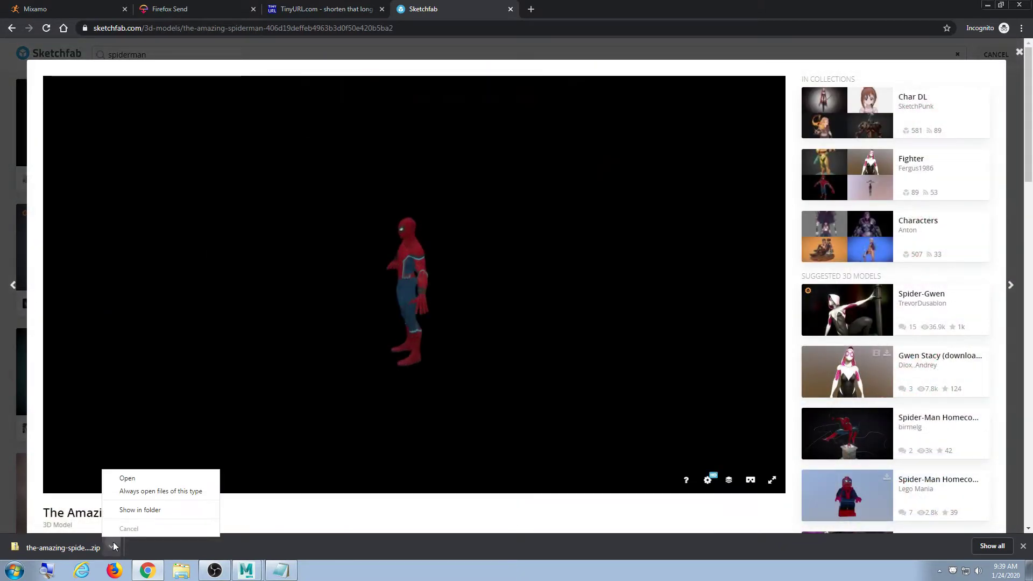
click(140, 509)
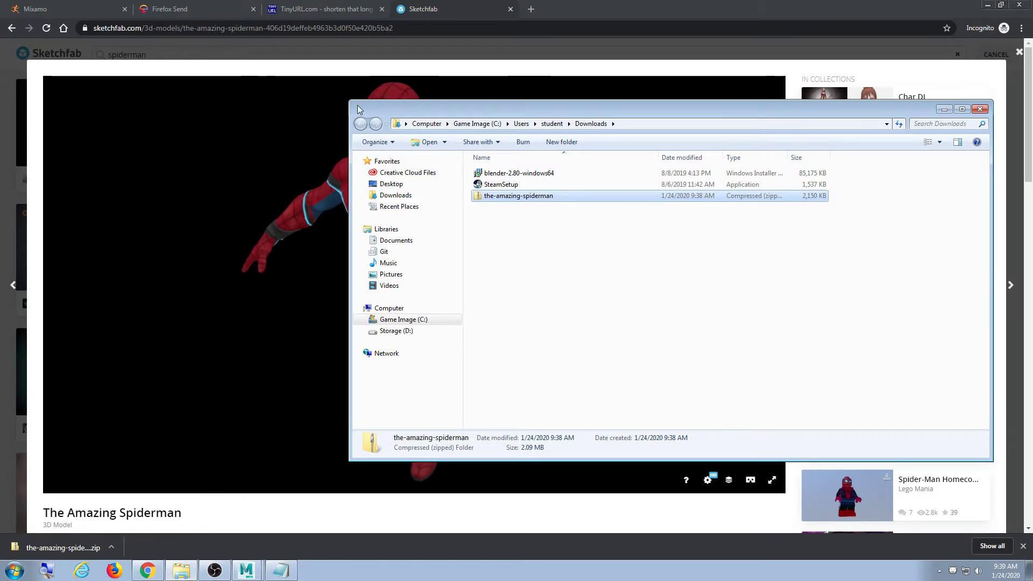
drag(349, 100, 726, 141)
drag(843, 149, 729, 127)
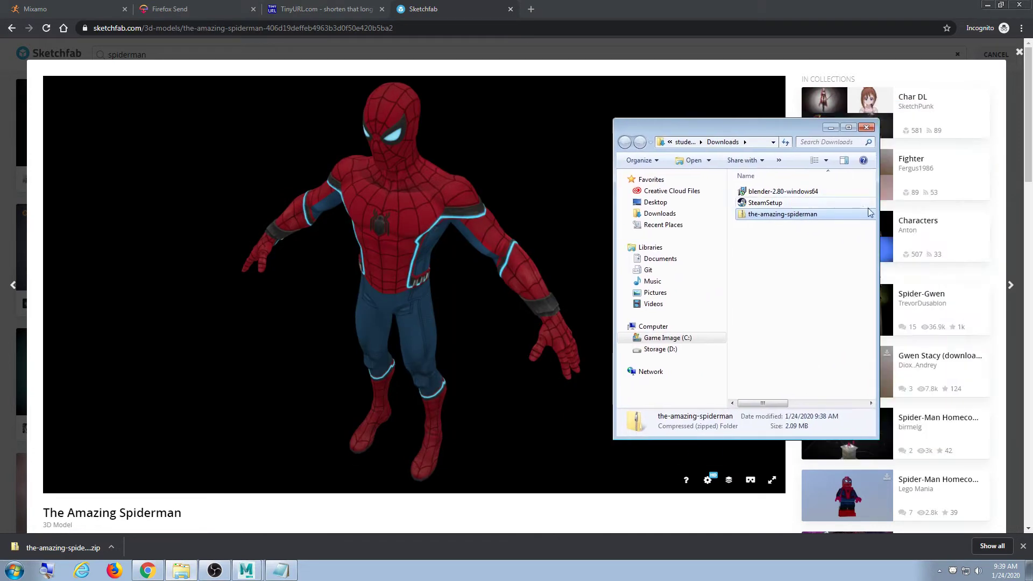
drag(614, 215, 526, 215)
drag(581, 131, 629, 139)
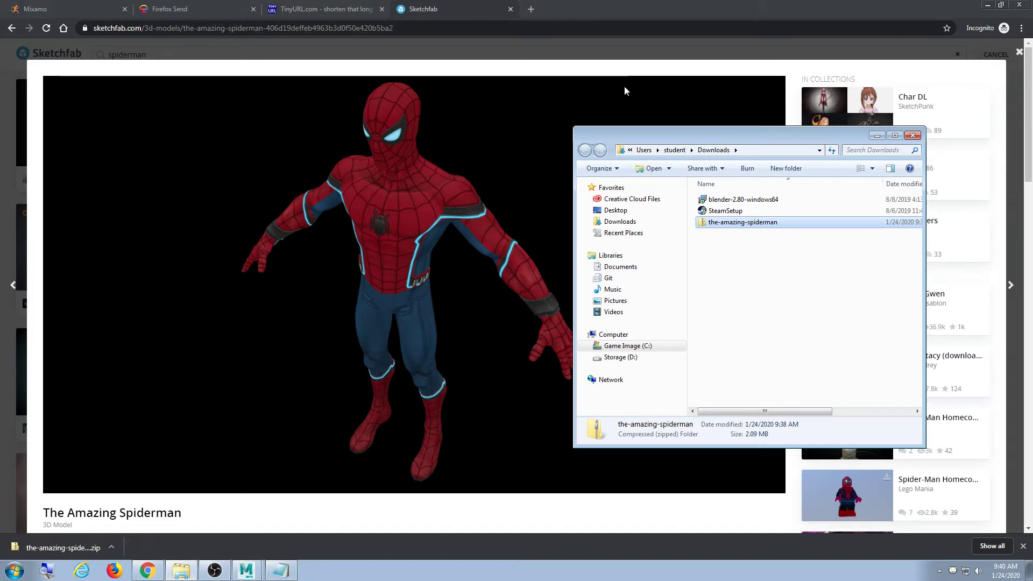
- Minimize the Downloads window, close The Amazing Spiderman model page and scroll to the top of the results
click(874, 138)
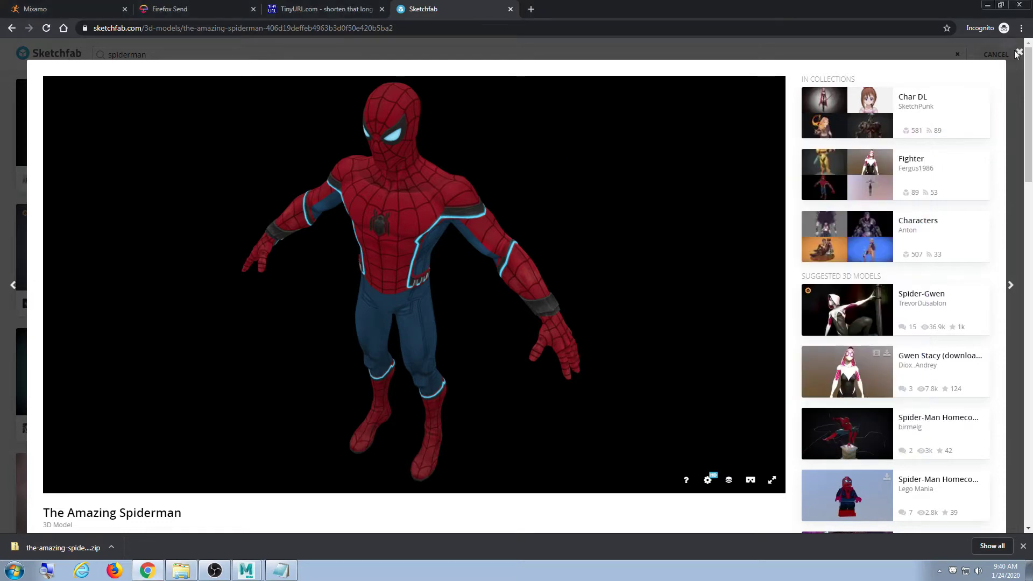
click(1019, 52)
scroll(345, 202, up, 5)
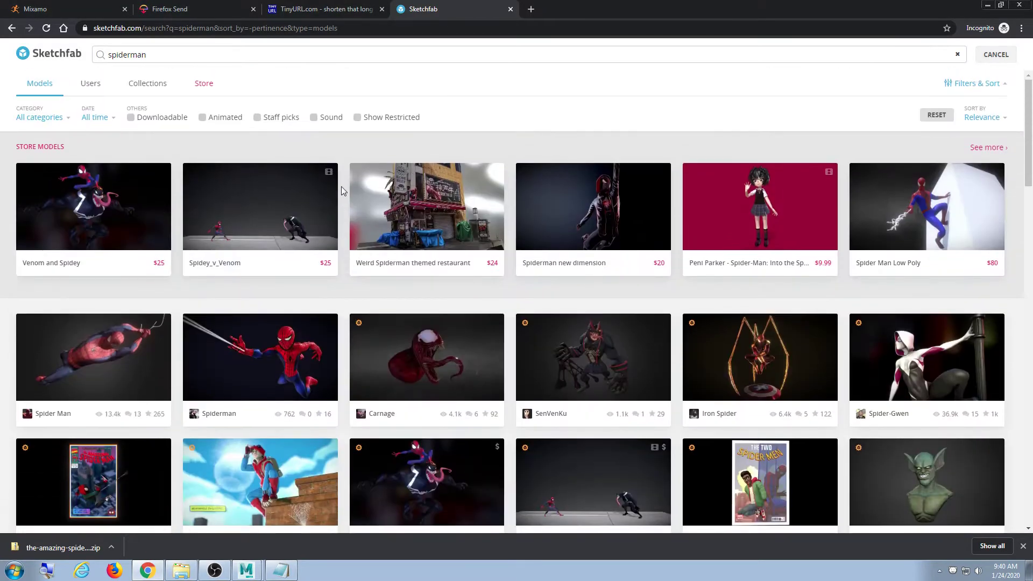
- From the Sketchfab home page, search 'spiderman' again and browse the results
click(52, 53)
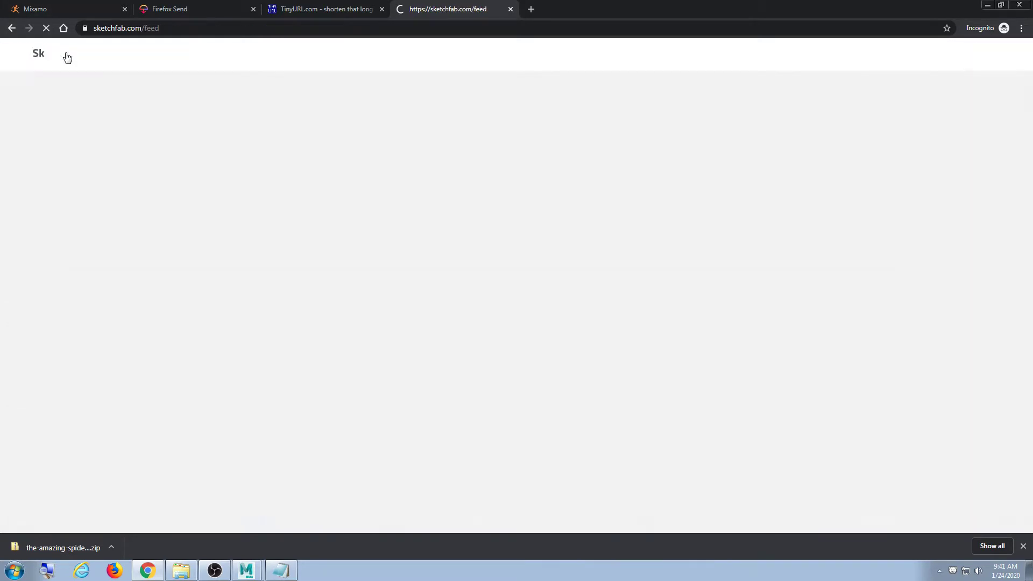
click(317, 53)
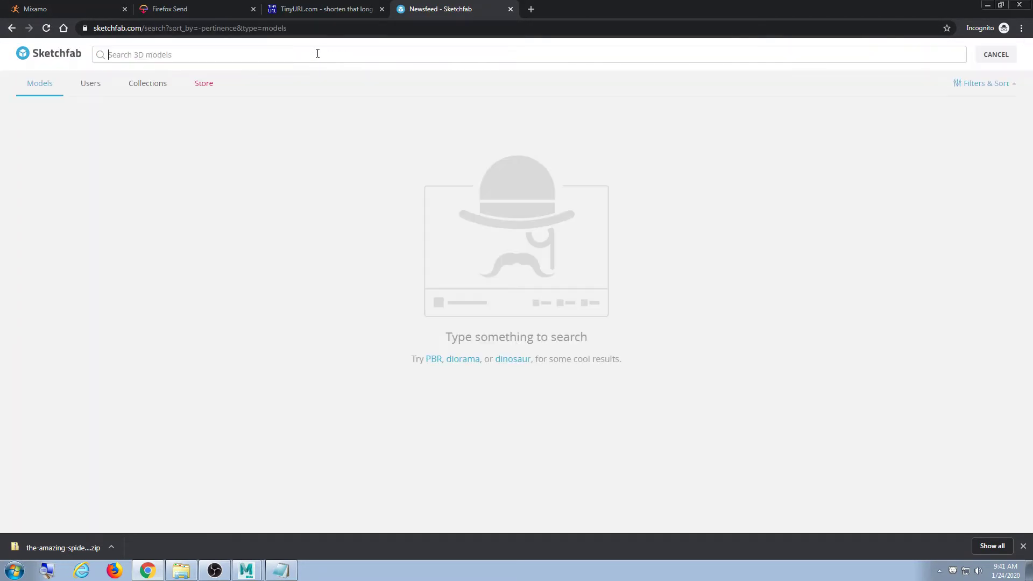
text(spiderman)
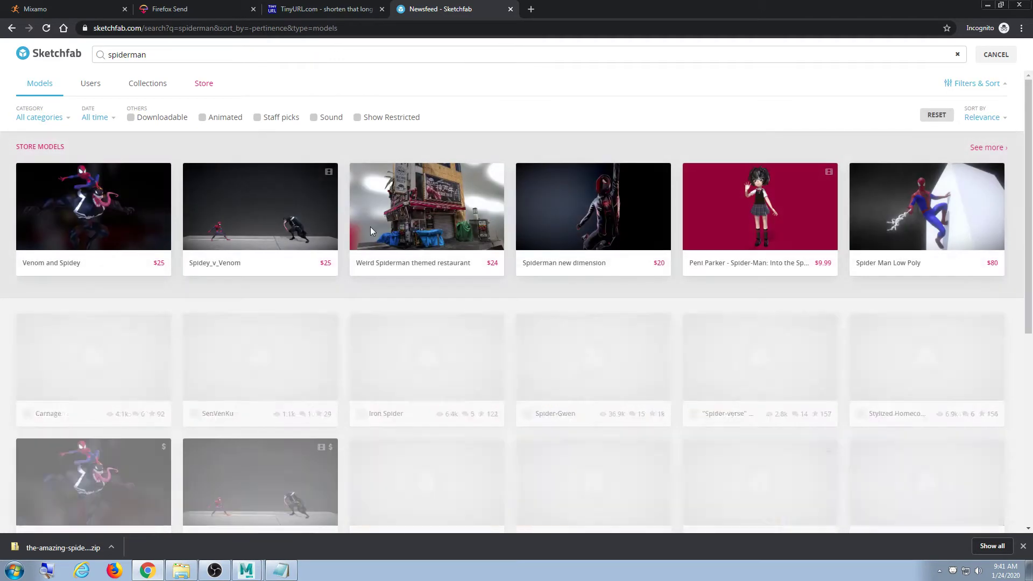
scroll(375, 270, down, 8)
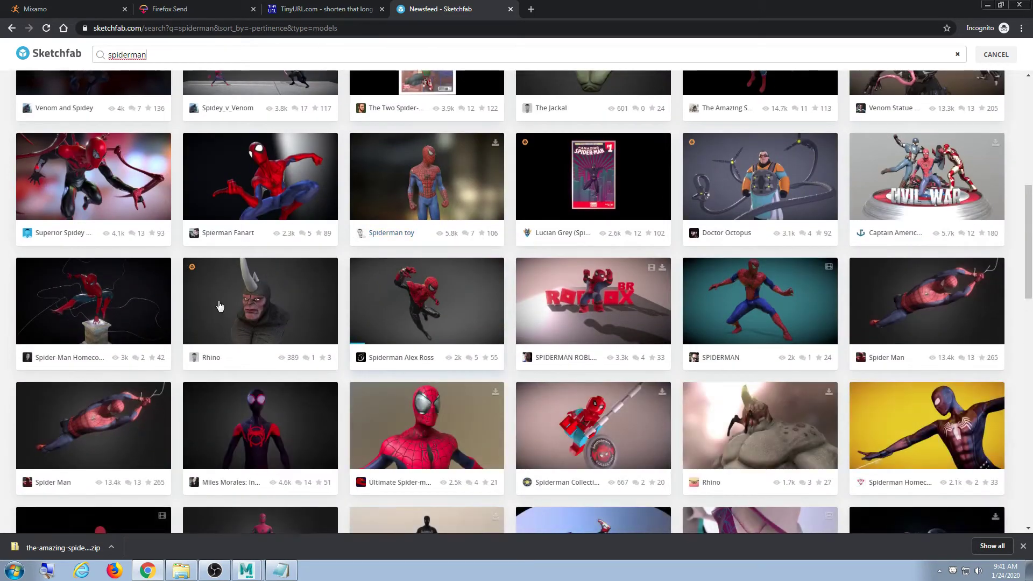
scroll(218, 307, down, 7)
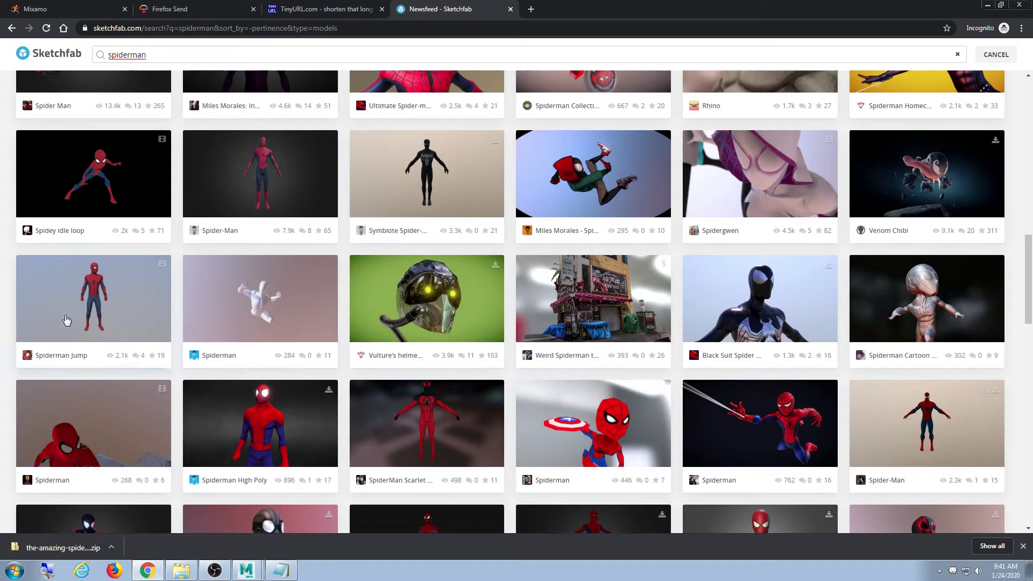
scroll(205, 364, up, 5)
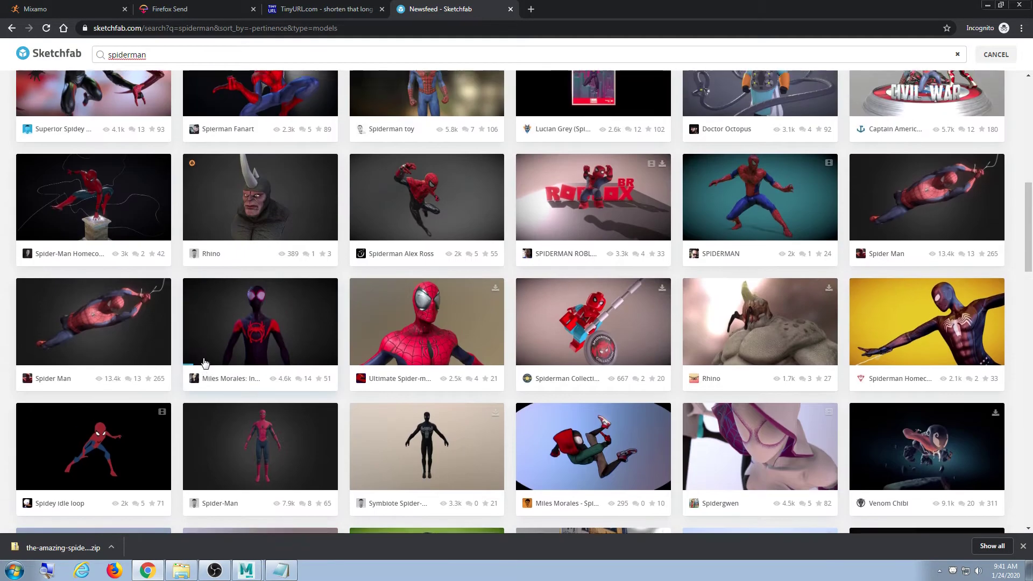
scroll(205, 364, up, 5)
- Inspect The Amazing Spiderman model from below and the side, close it, and minimize Chrome
click(754, 230)
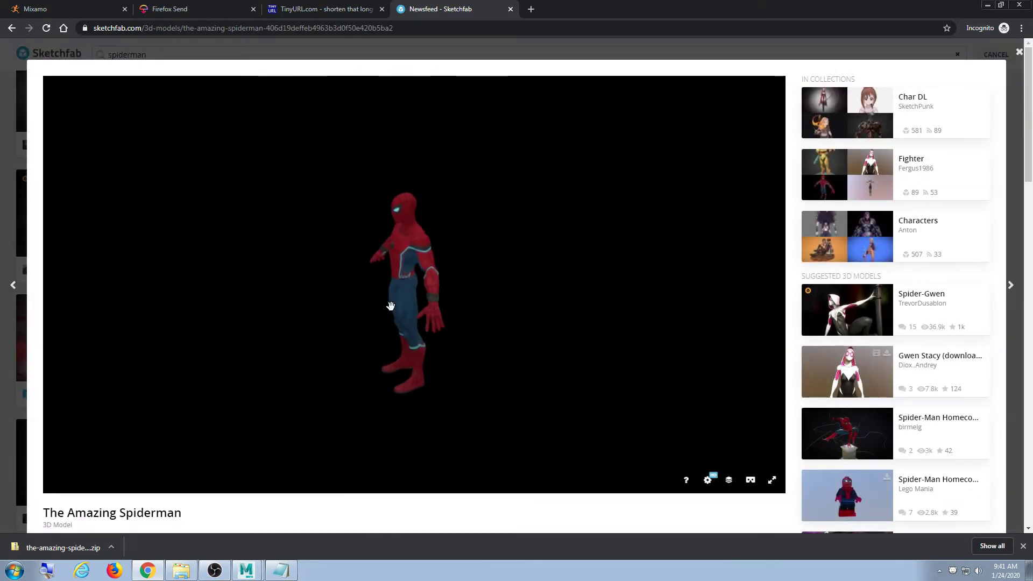
drag(390, 306, 413, 170)
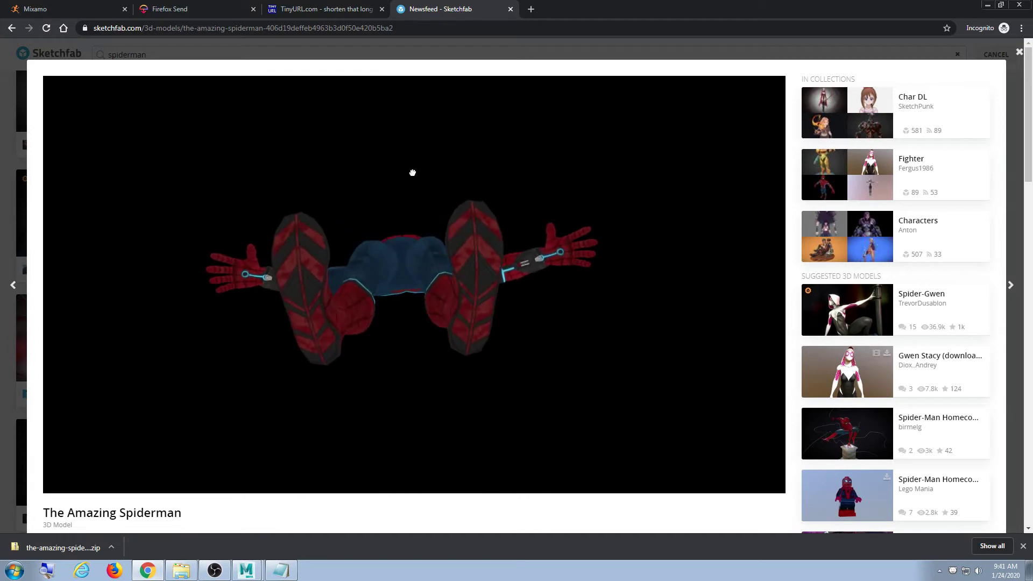
scroll(401, 202, up, 5)
scroll(401, 201, down, 5)
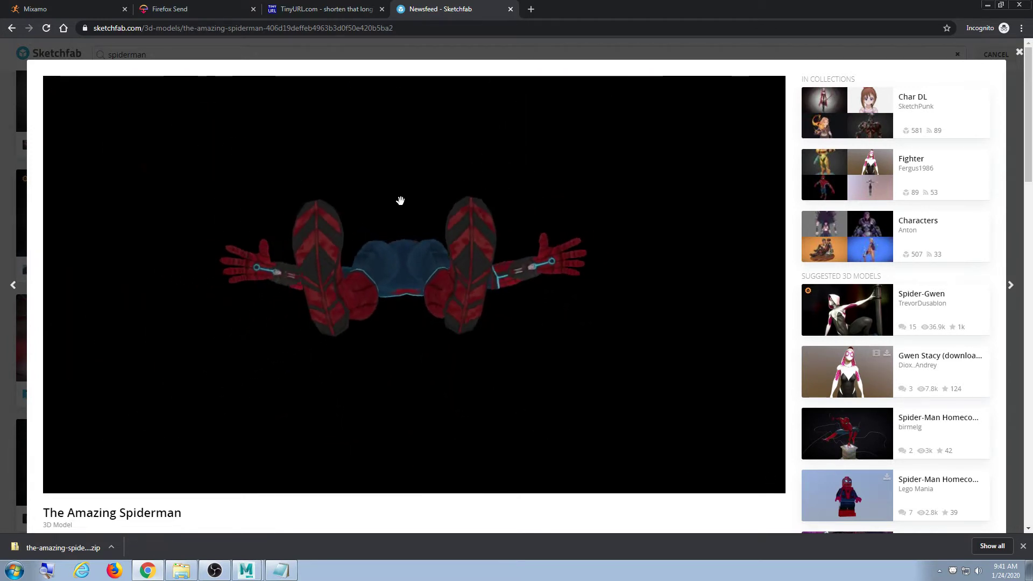
drag(398, 200, 353, 279)
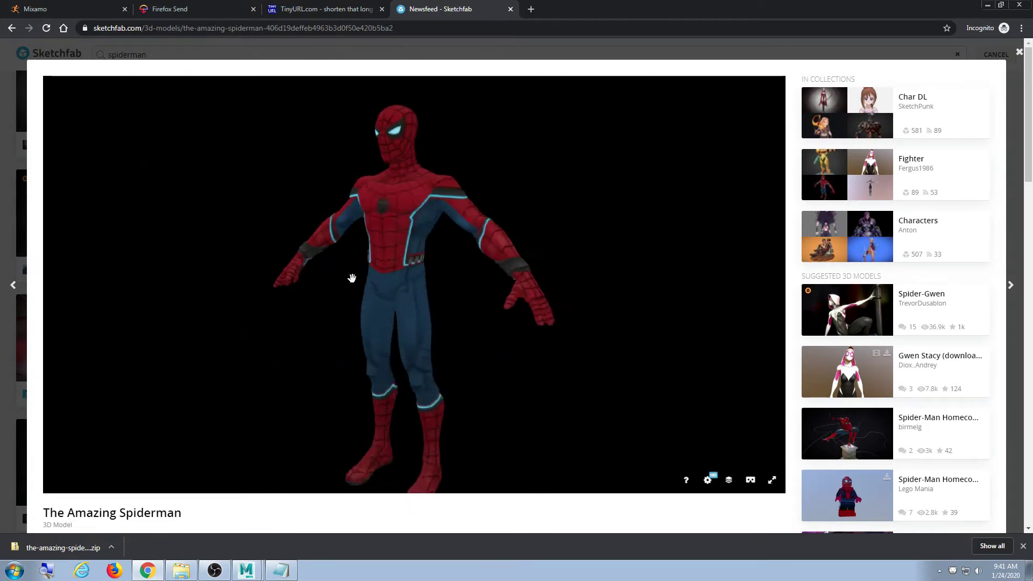
click(1018, 53)
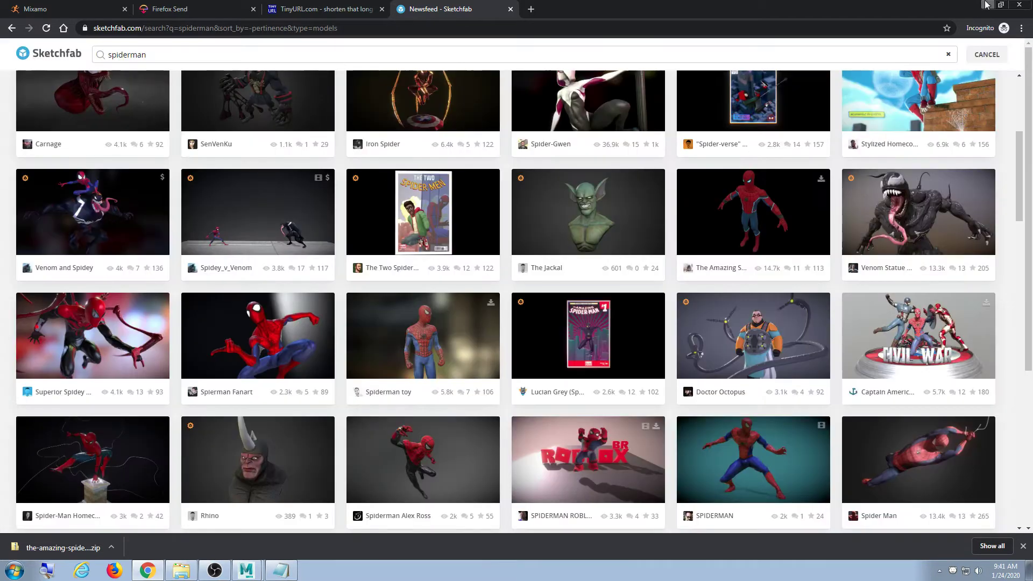
click(984, 5)
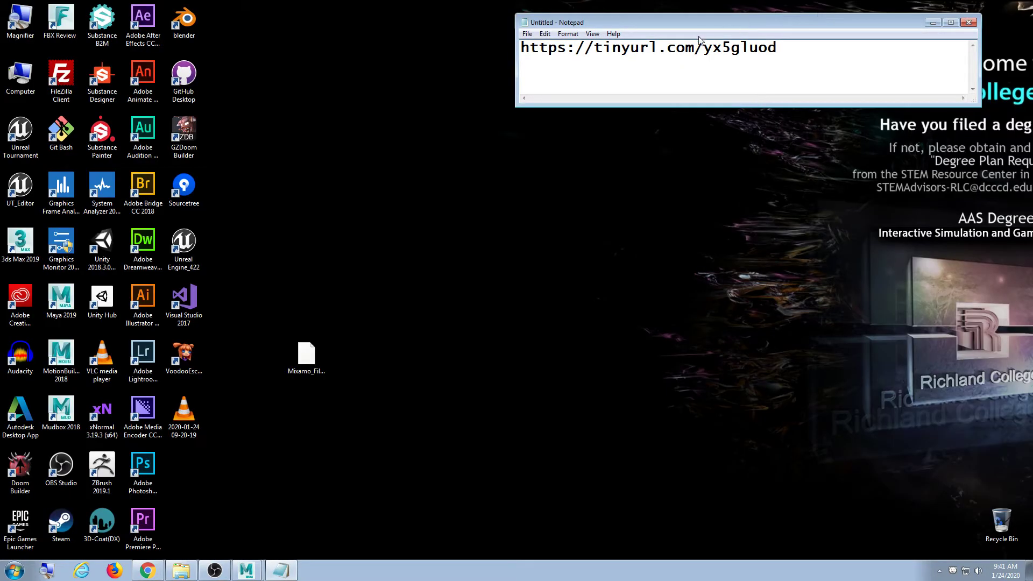
- Minimize Notepad and select Mixamo_Files.7z on the desktop
click(933, 23)
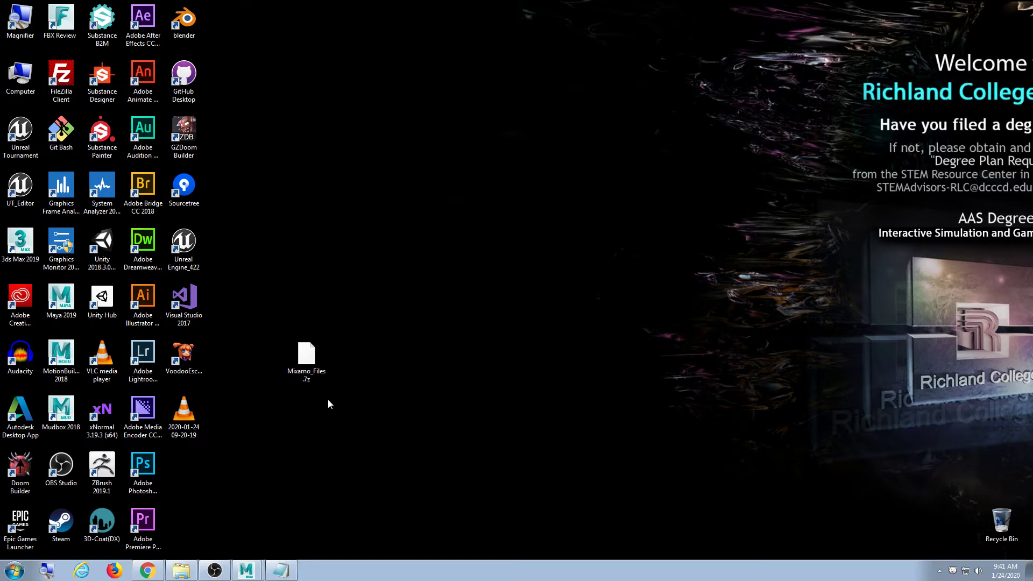
drag(395, 274, 274, 396)
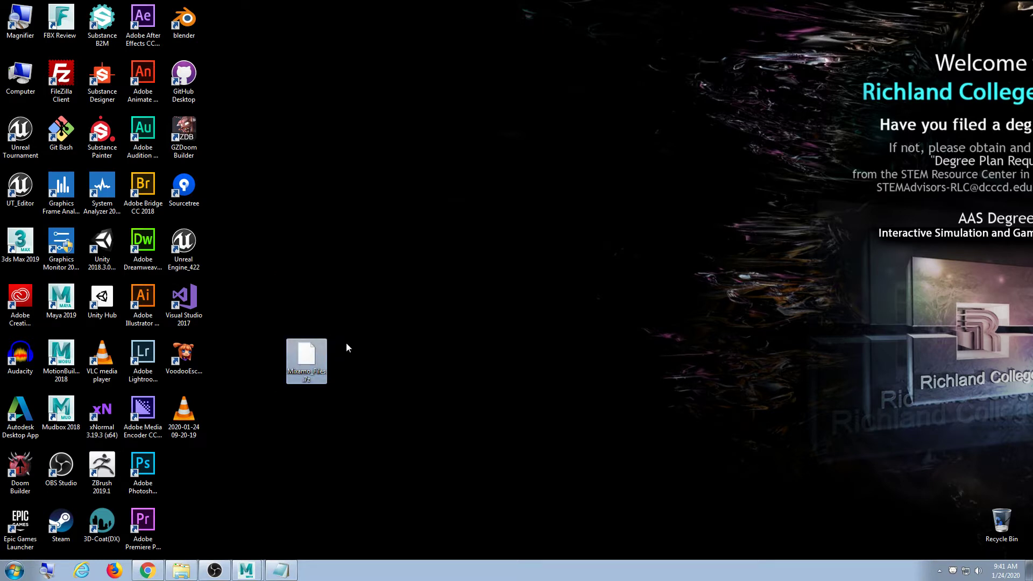
click(364, 347)
click(311, 374)
- Show the downloaded the-amazing-spiderman zip in its Downloads folder, minimize Chrome and move the Explorer window left
click(182, 571)
click(181, 572)
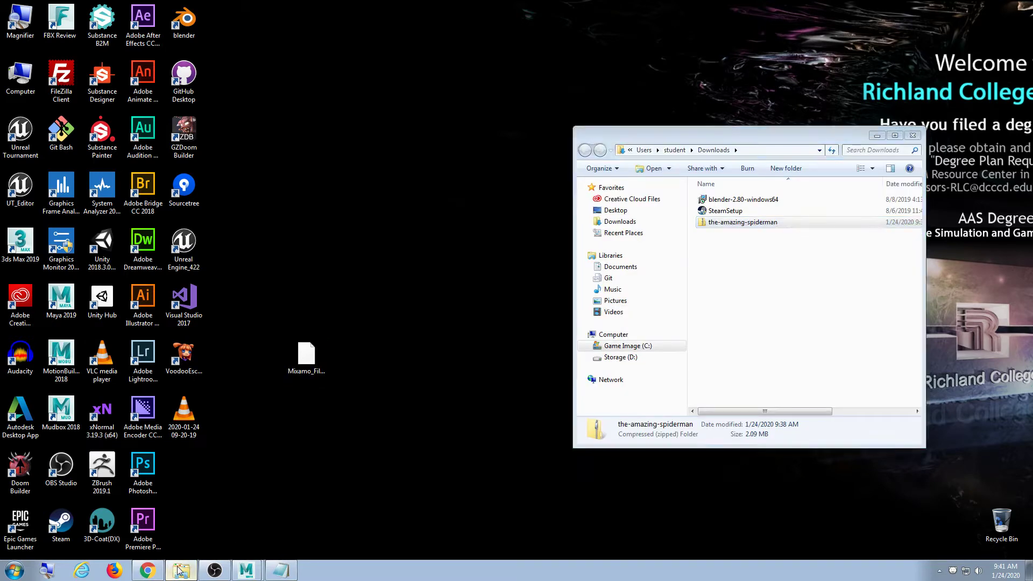
click(148, 574)
click(112, 546)
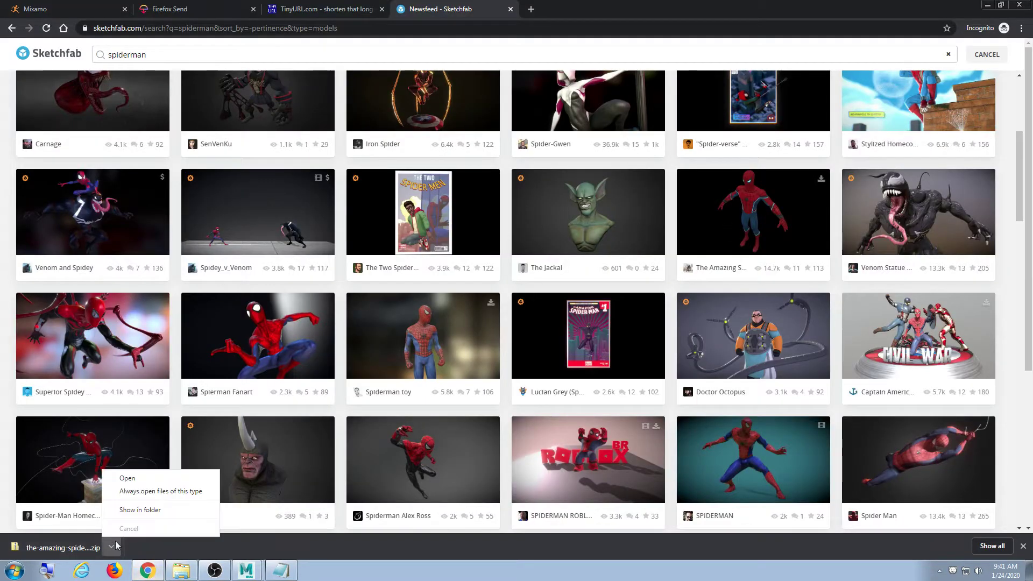
click(139, 509)
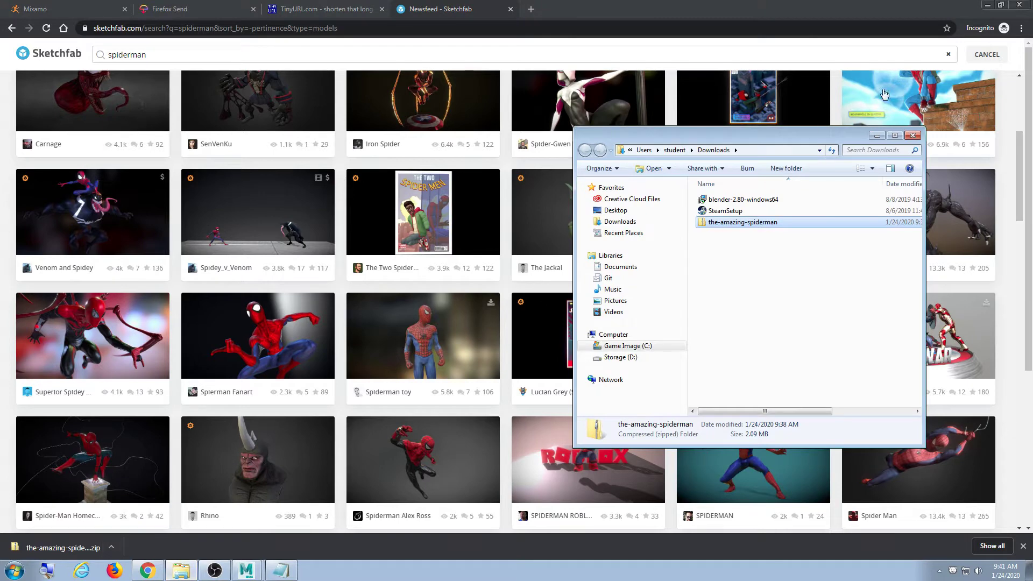
click(984, 5)
drag(797, 130, 626, 145)
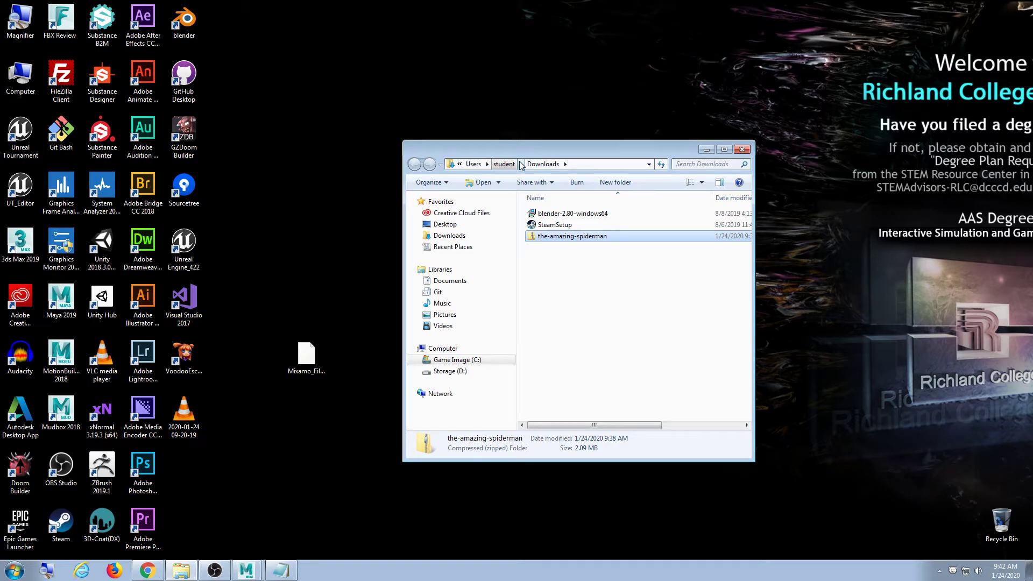
- Move the-amazing-spiderman zip from Downloads onto the desktop and close the Downloads window
drag(629, 149, 668, 129)
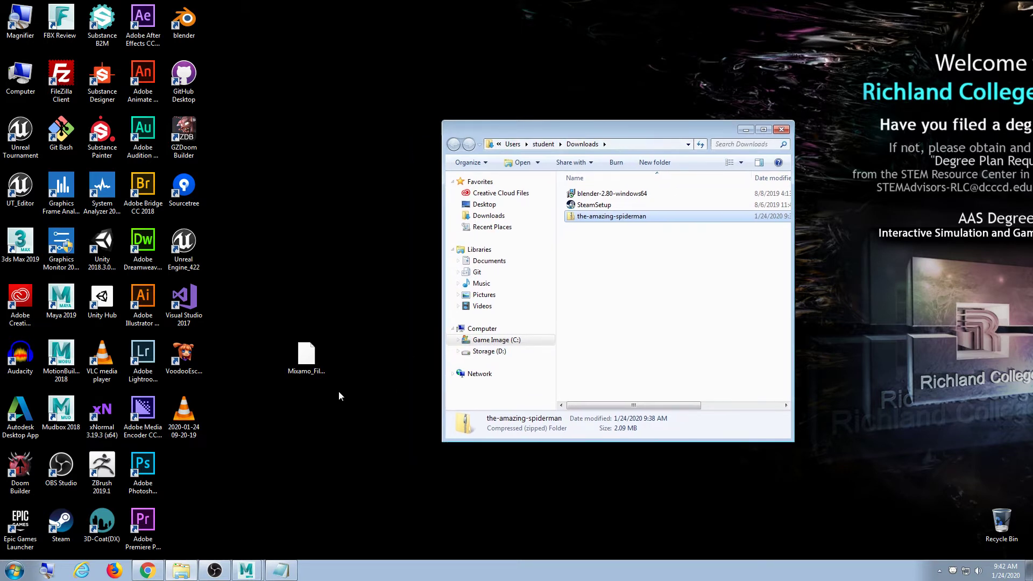
click(307, 358)
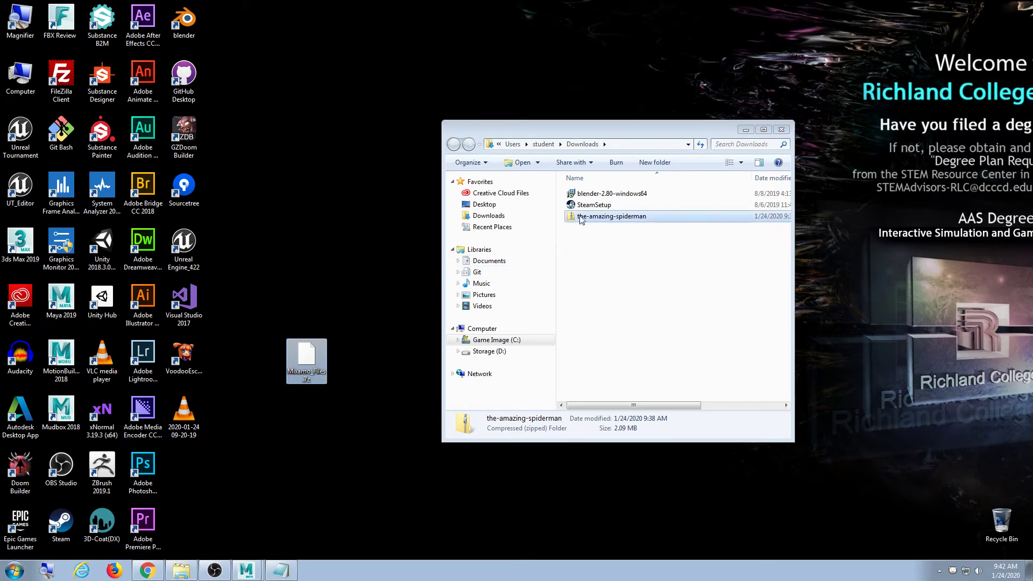
drag(579, 220, 319, 323)
click(781, 129)
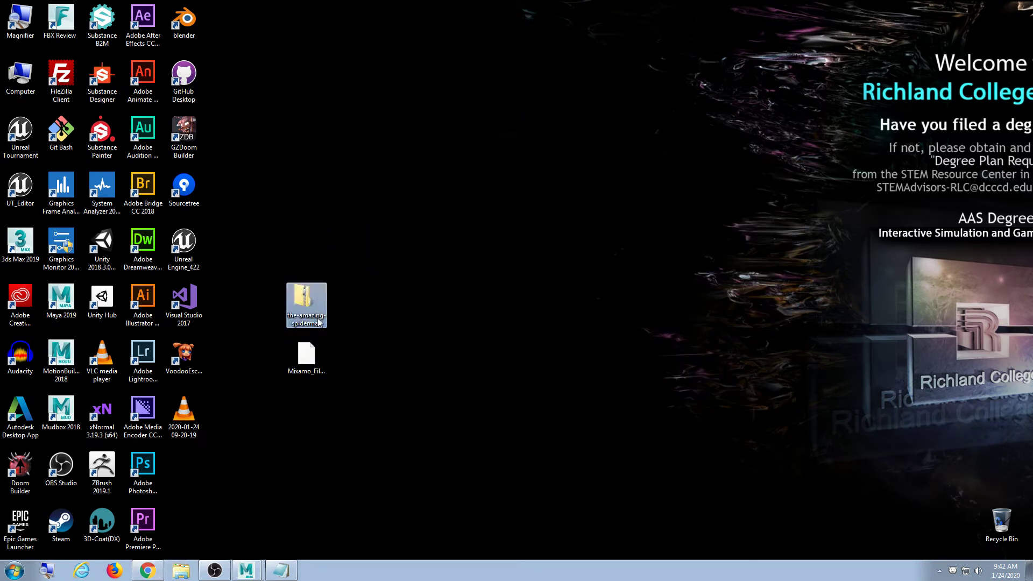
- Extract Mixamo_Files.7z with 7-Zip into a new Mixamo_Files folder
click(314, 359)
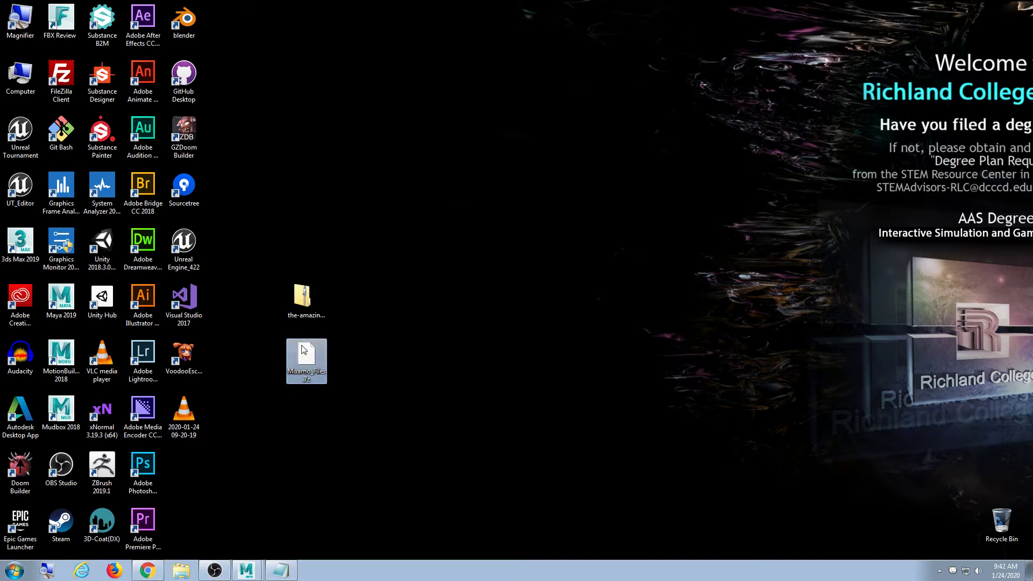
double_click(306, 356)
right_click(305, 352)
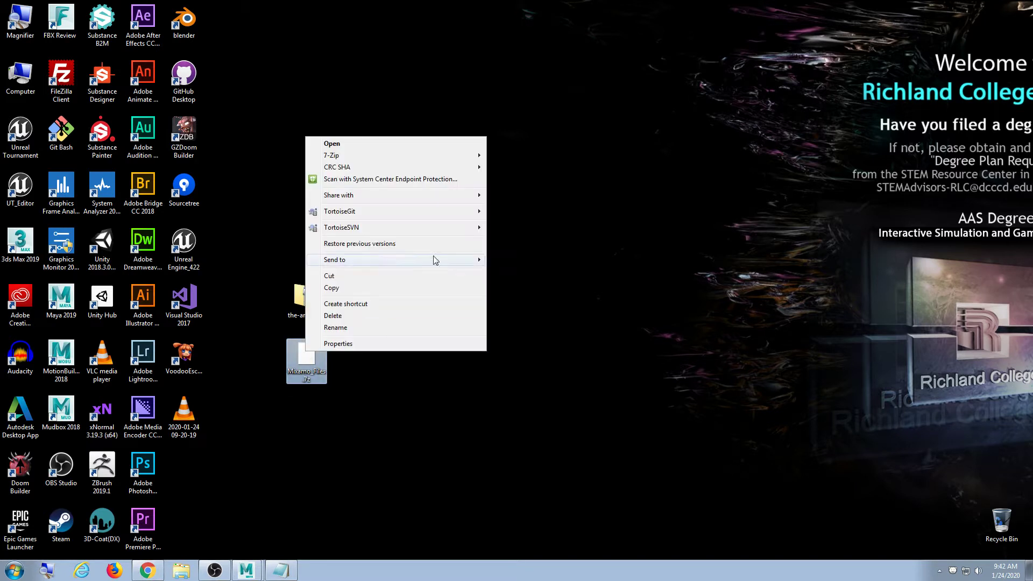
mouse_move(351, 156)
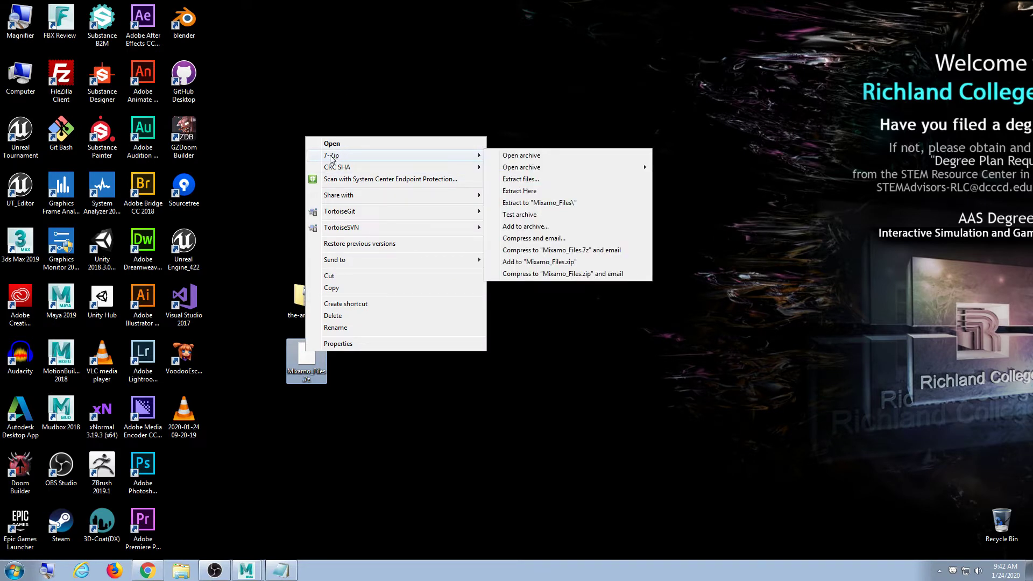
click(539, 205)
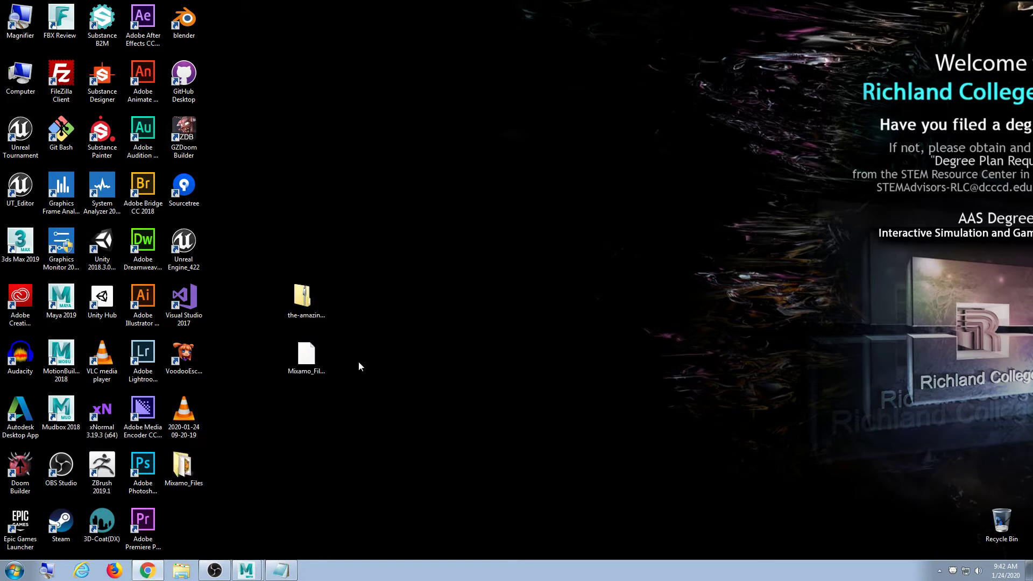
- Extract the-amazing-spiderman zip into its own the-amazing-spiderman folder
right_click(312, 364)
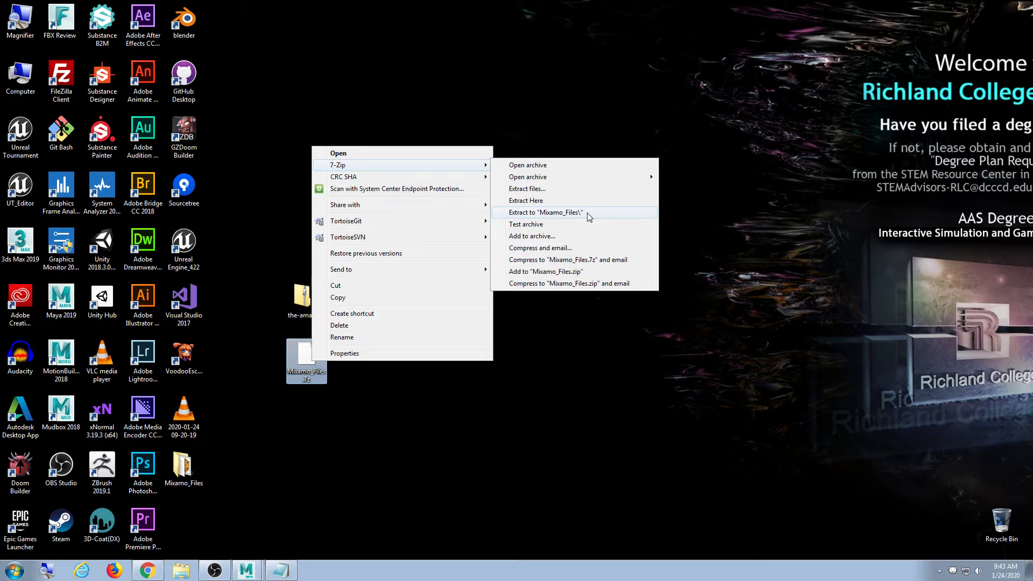
click(586, 212)
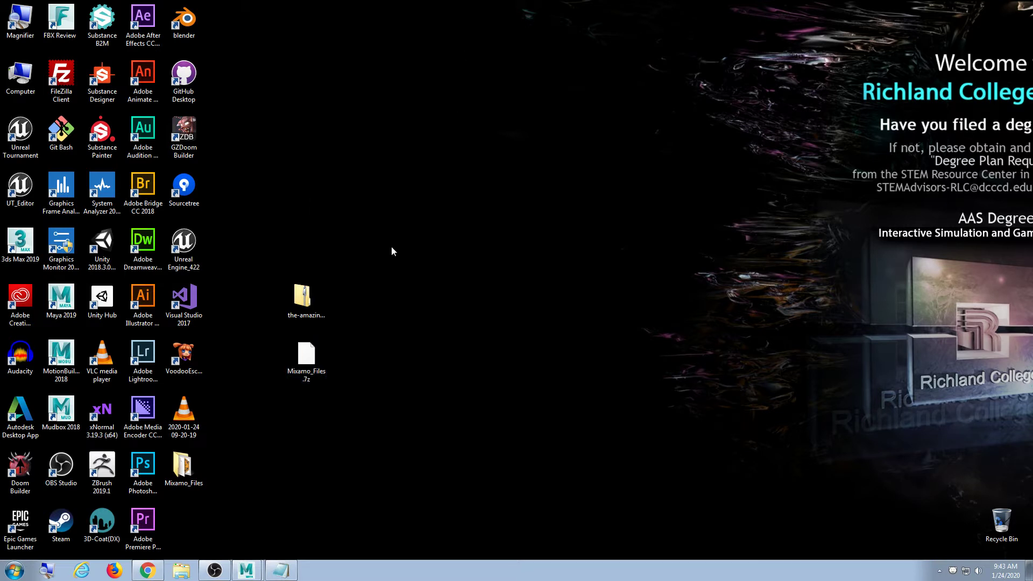
click(303, 301)
right_click(303, 305)
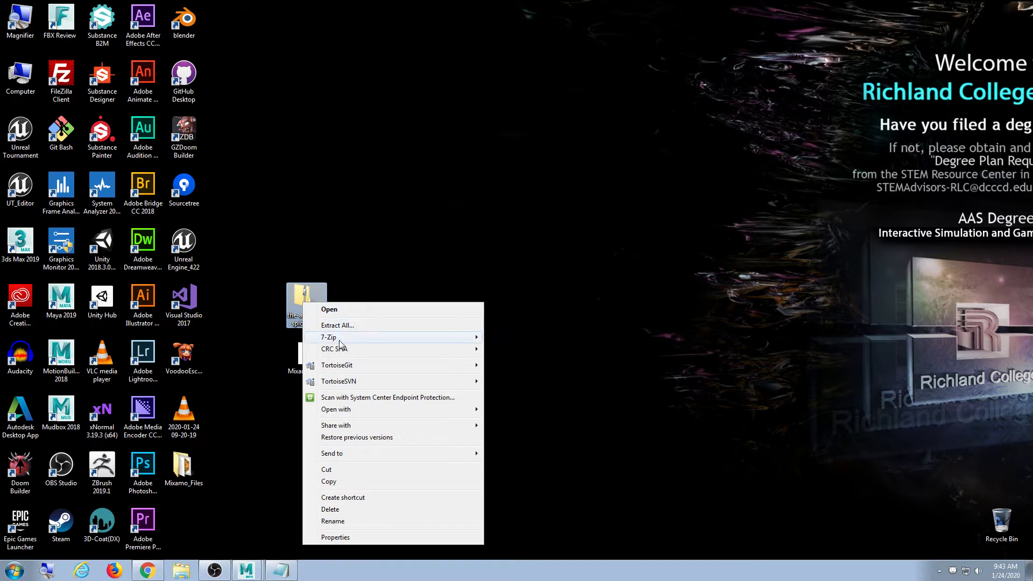
mouse_move(398, 337)
click(544, 385)
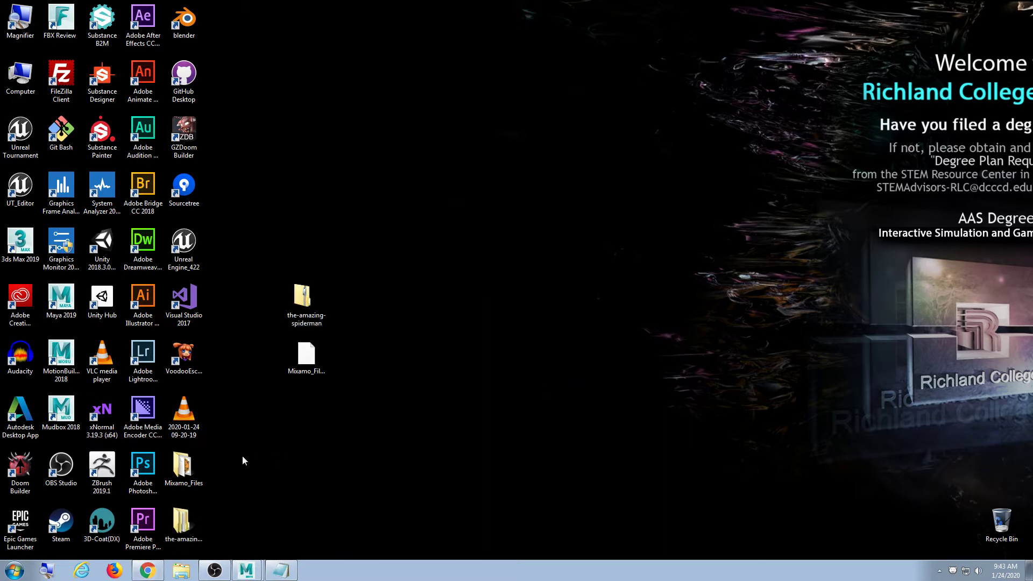
- Move both extracted folders next to their archives on the desktop
drag(243, 455, 183, 523)
drag(185, 469, 347, 357)
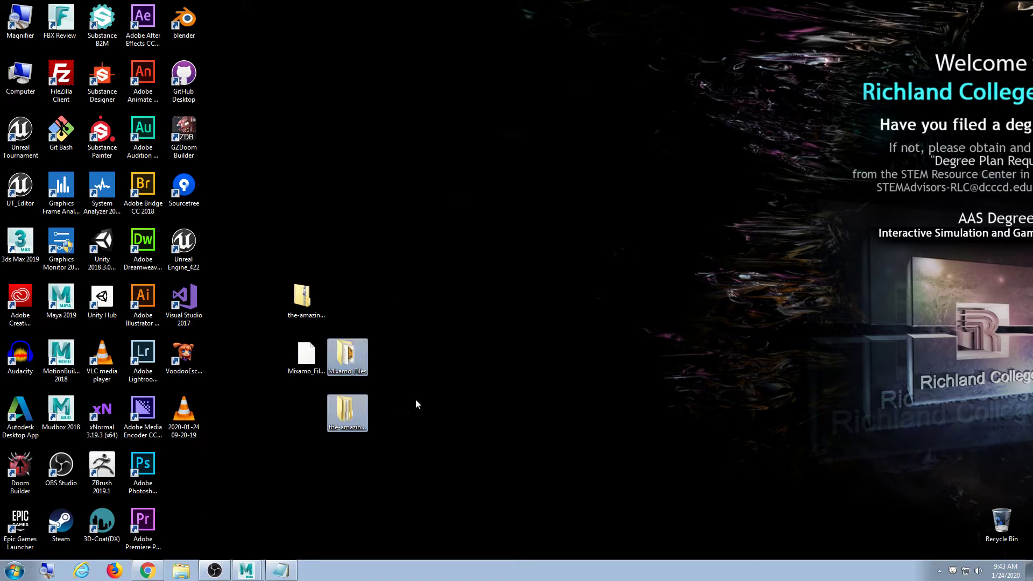
drag(347, 417, 358, 317)
click(413, 300)
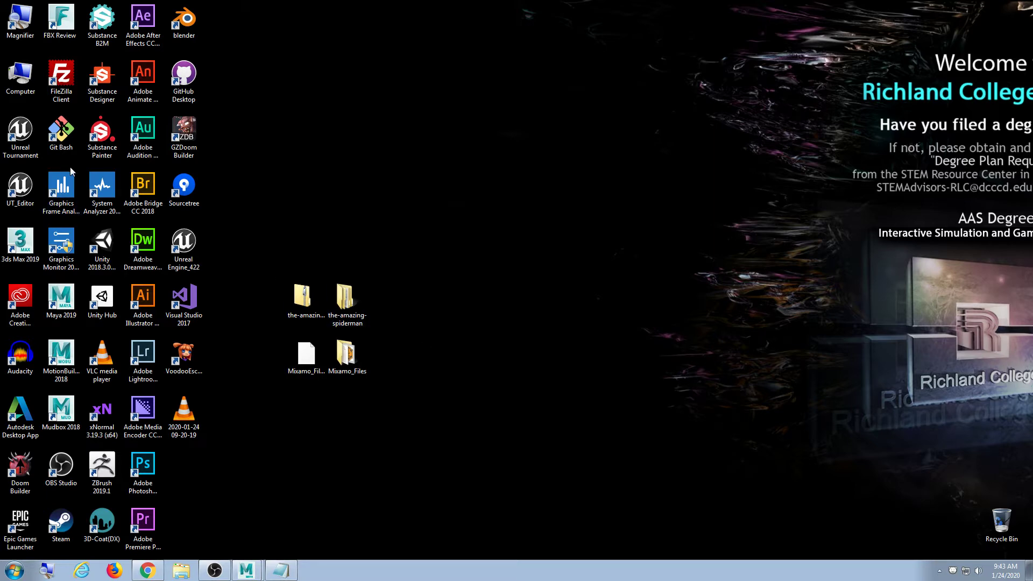
- Open the Computer window, enlarge it, and show the Documents library
double_click(20, 76)
drag(577, 134, 592, 83)
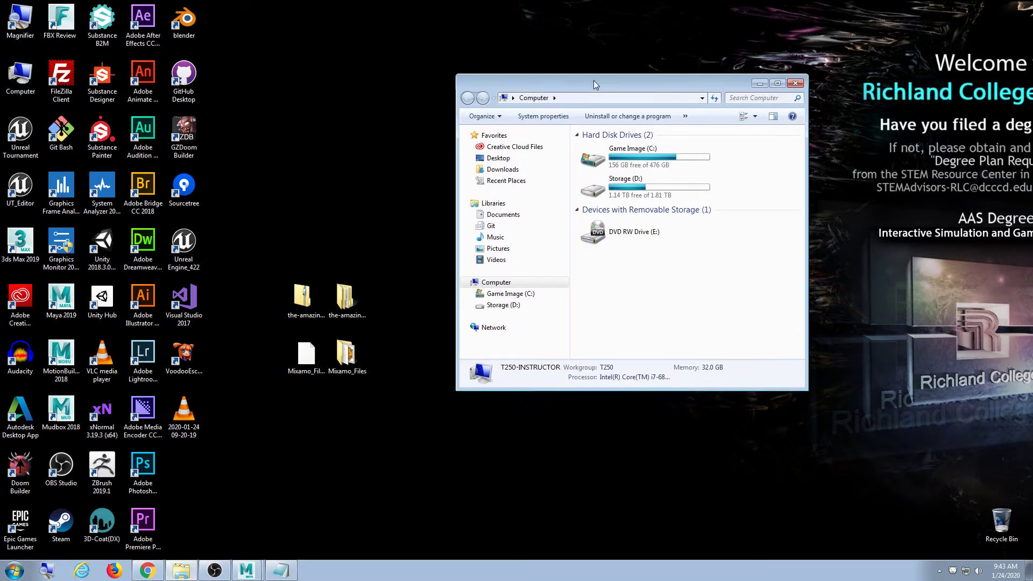
drag(809, 391, 928, 423)
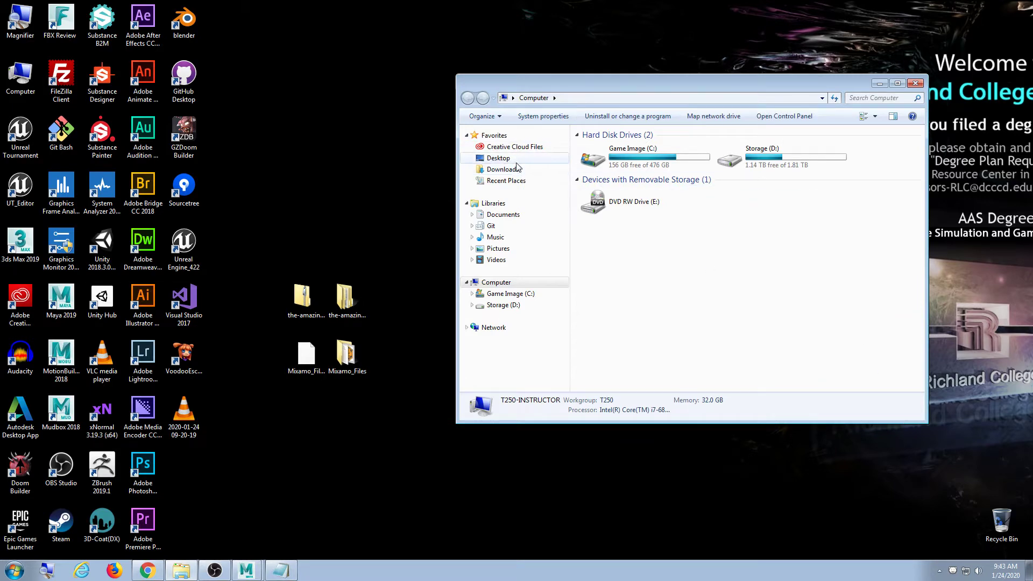
click(510, 214)
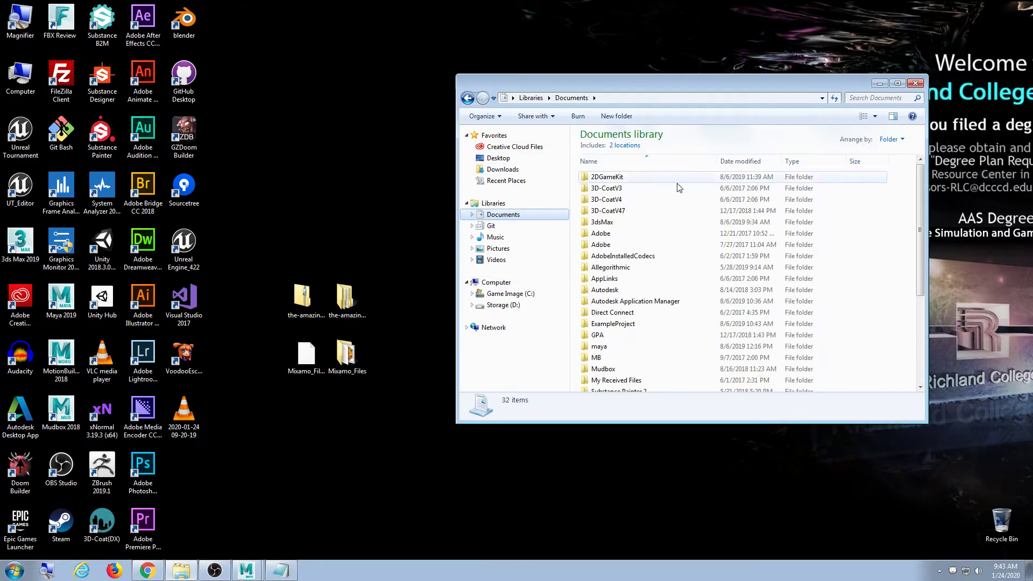
drag(620, 422, 621, 438)
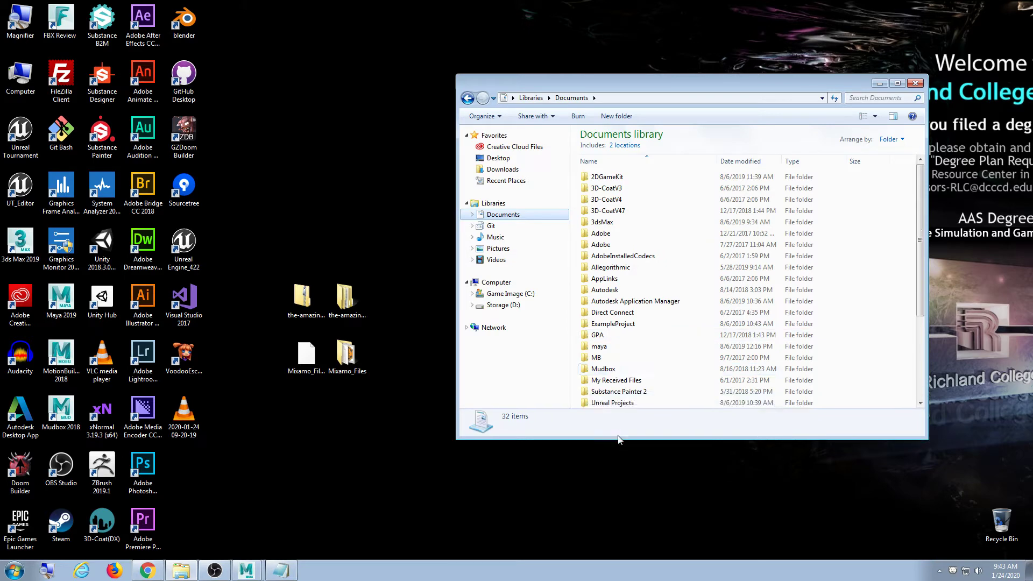
- Open Documents\maya\2019\scripts, select its address path, and bring Notepad over it
double_click(613, 346)
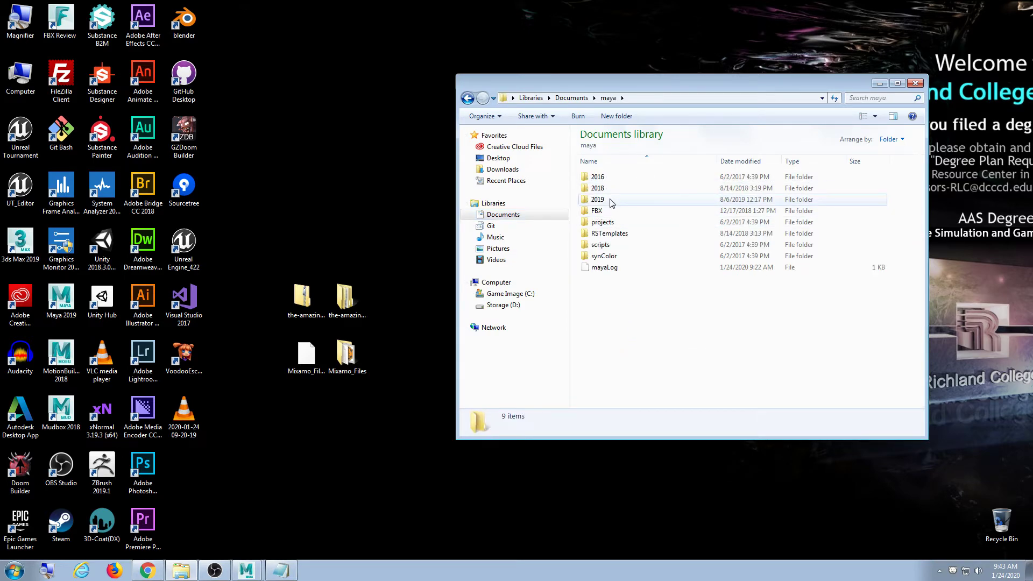
double_click(612, 202)
click(631, 202)
double_click(630, 203)
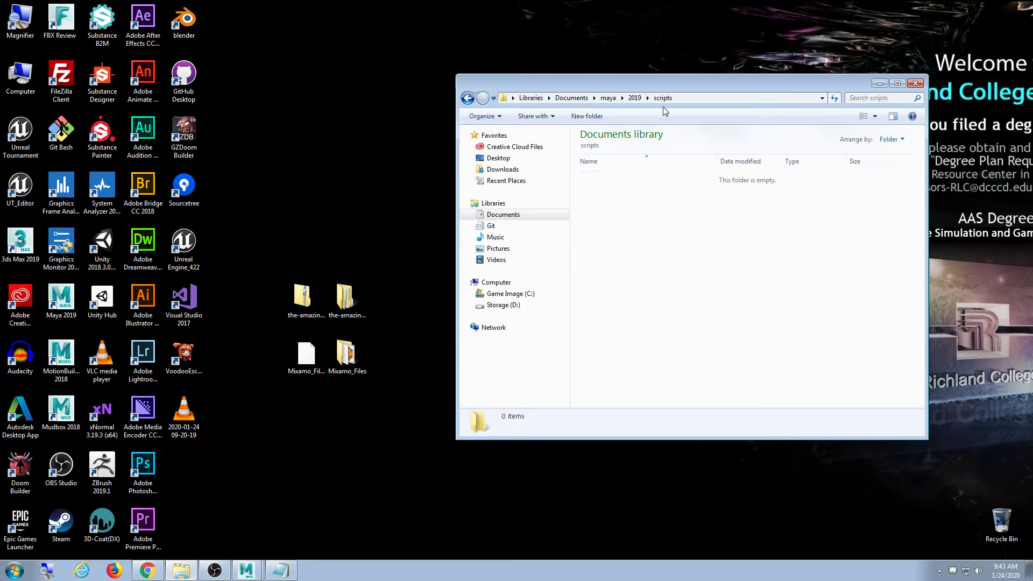
click(708, 99)
key(ctrl+c)
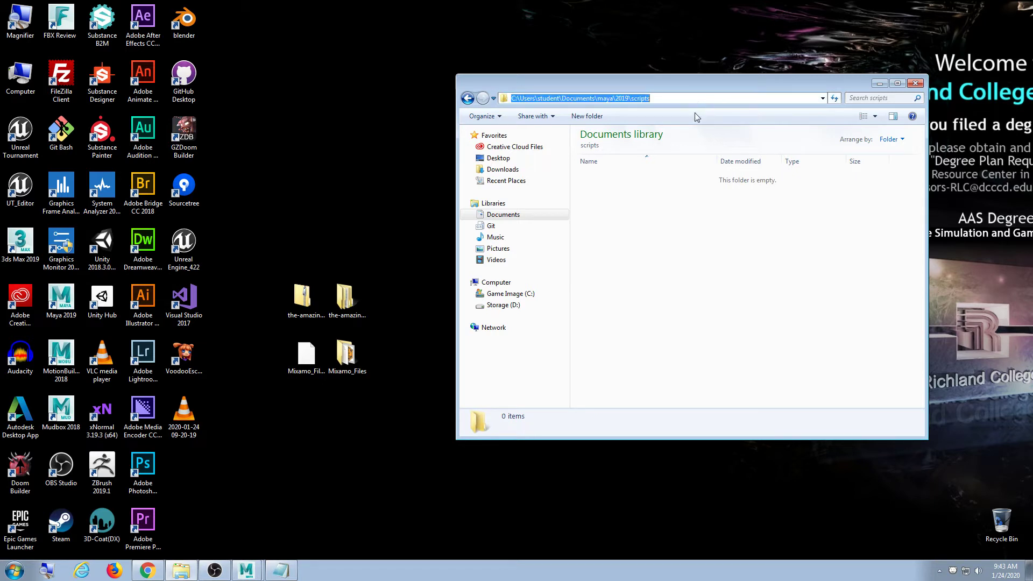
click(281, 570)
drag(786, 20, 799, 125)
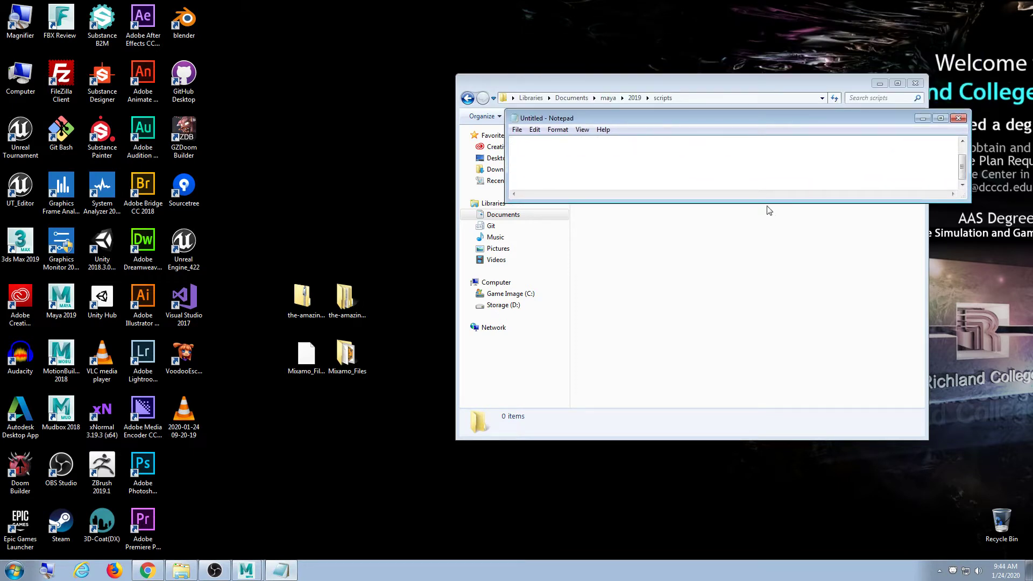
- Paste the maya 2019 scripts folder path into Notepad below the link
drag(768, 204, 761, 383)
key(ctrl+v)
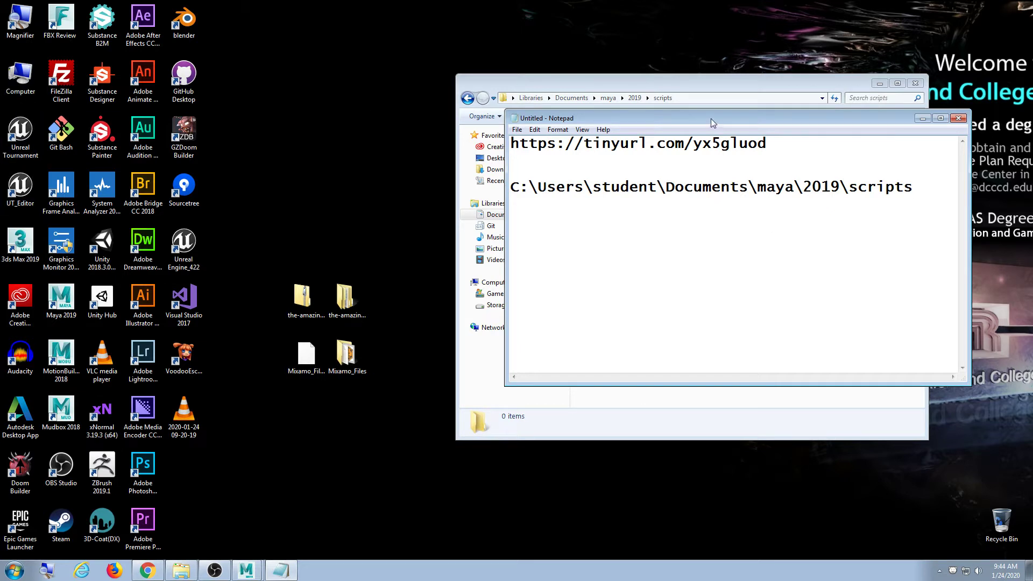
drag(715, 121, 707, 129)
drag(909, 197, 501, 196)
click(630, 195)
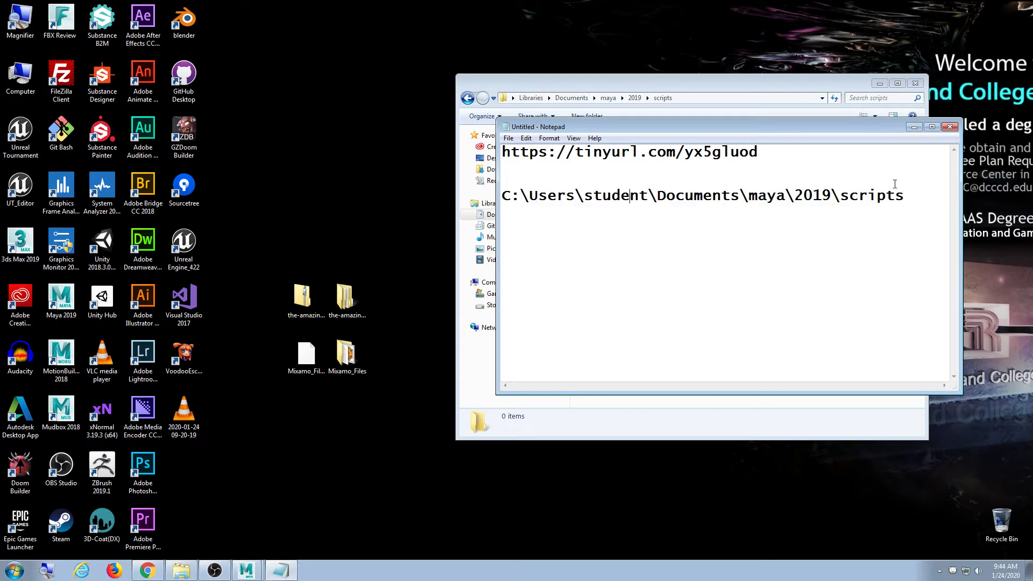
click(916, 198)
- Move the scripts folder window to the left and shrink it
drag(792, 82, 342, 75)
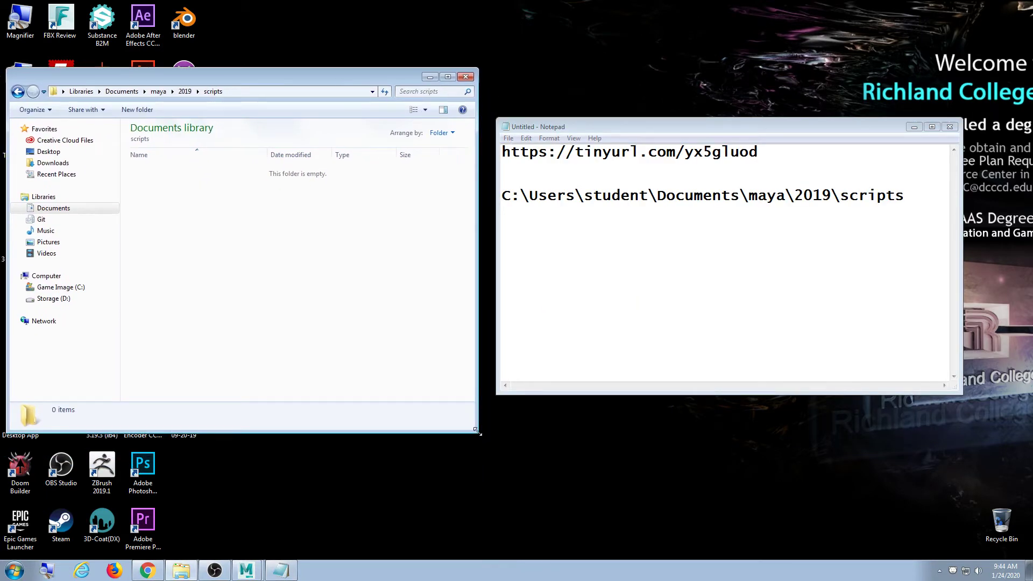
drag(478, 436, 421, 272)
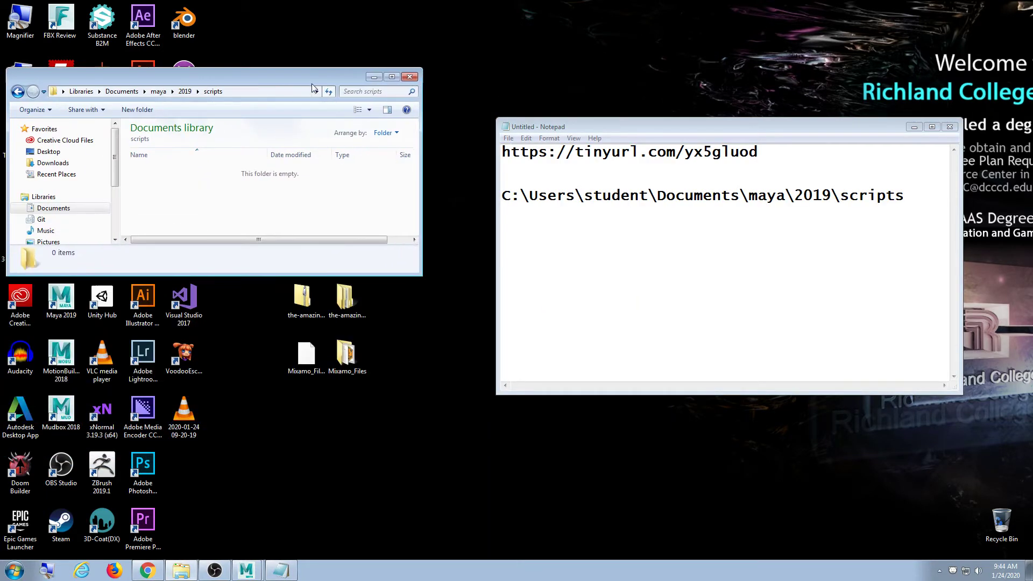
drag(311, 77, 366, 6)
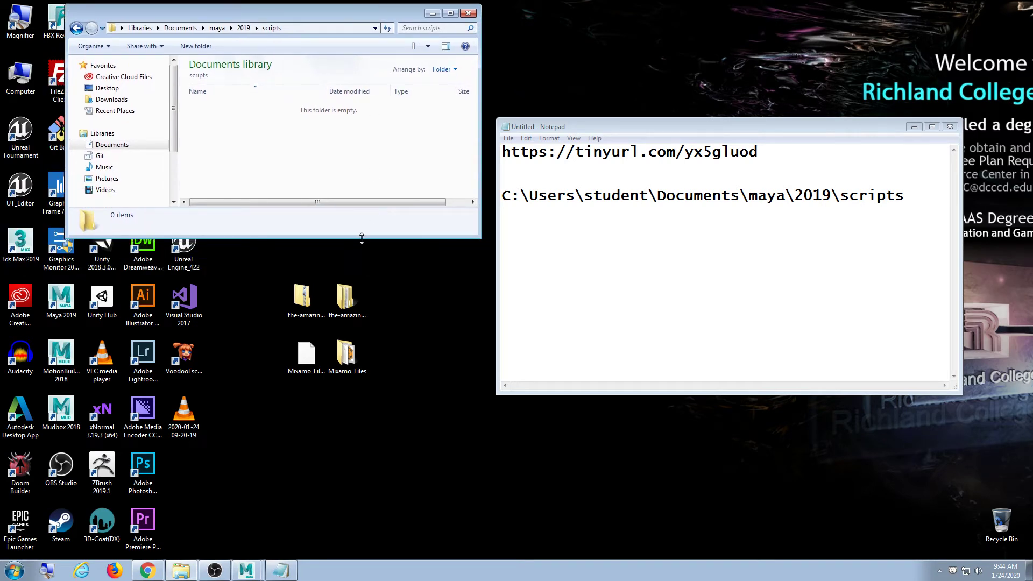
- Open the Mixamo_Files folder and arrange it, the scripts window and Notepad side by side
drag(362, 237, 363, 254)
click(355, 366)
double_click(355, 368)
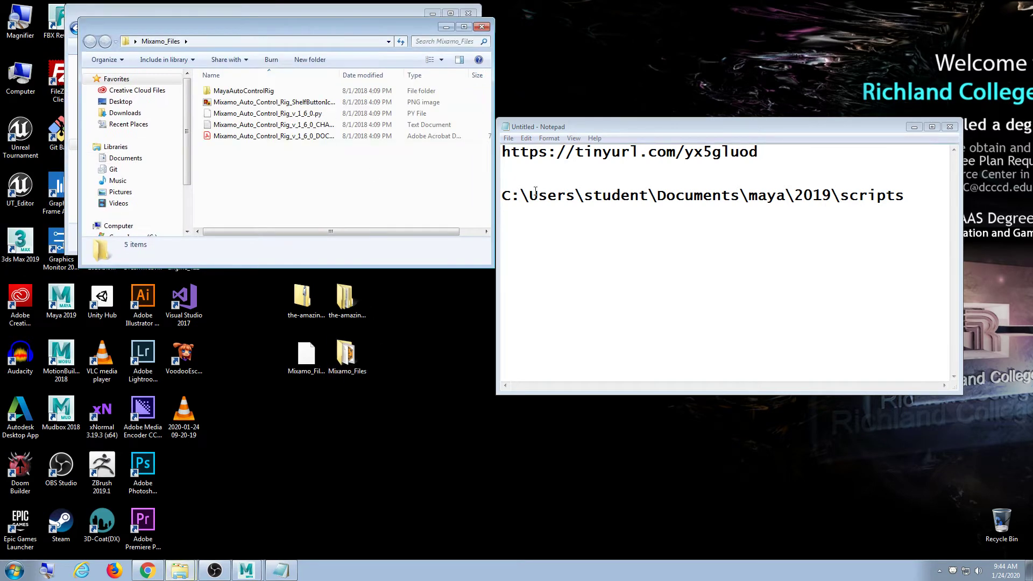
drag(379, 28, 362, 276)
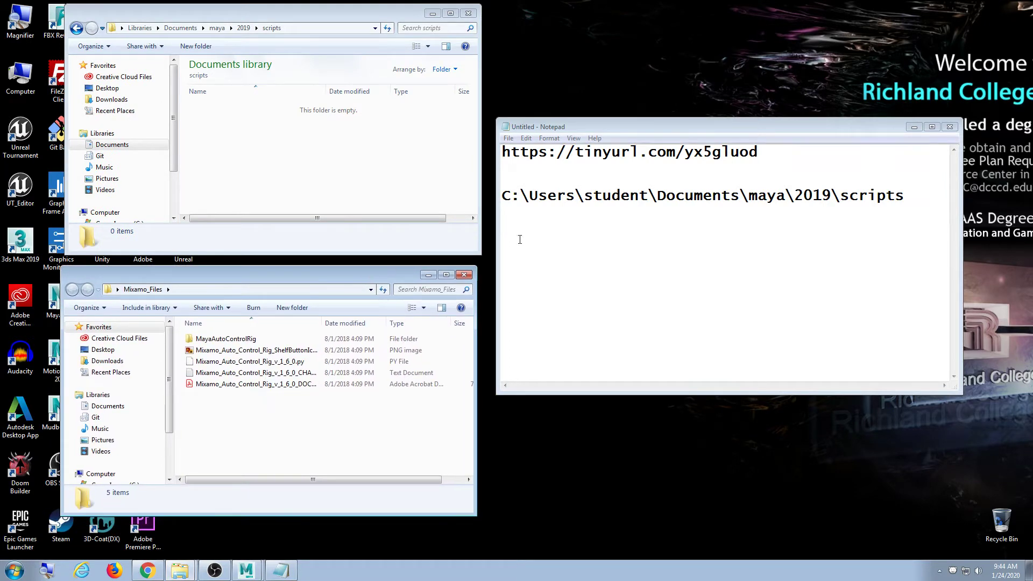
drag(656, 128, 693, 13)
drag(413, 6, 862, 267)
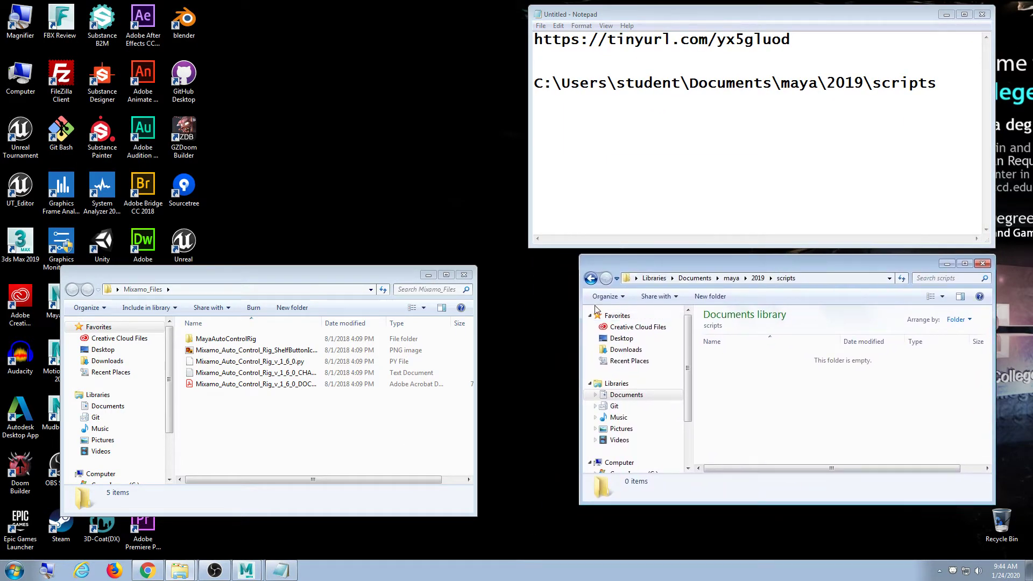
drag(580, 304, 530, 304)
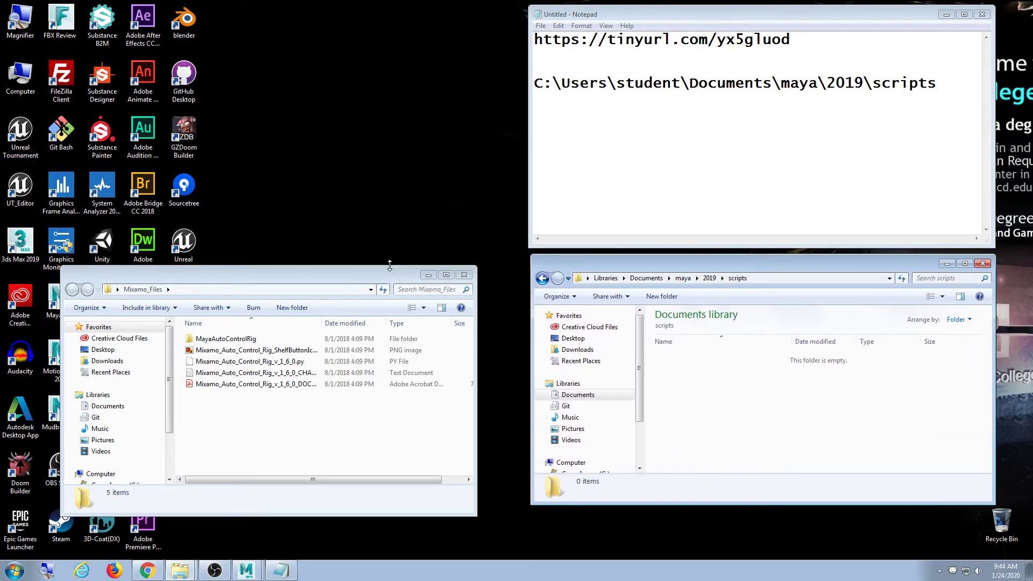
drag(389, 266, 366, 237)
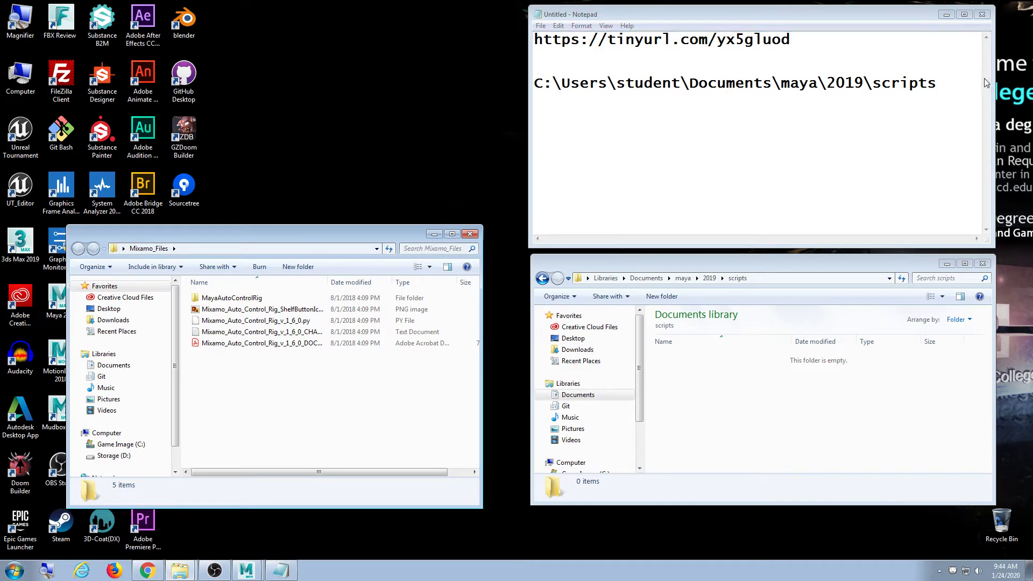
- Lowercase the user folder name in the scripts path in Notepad
drag(965, 85, 534, 87)
click(612, 132)
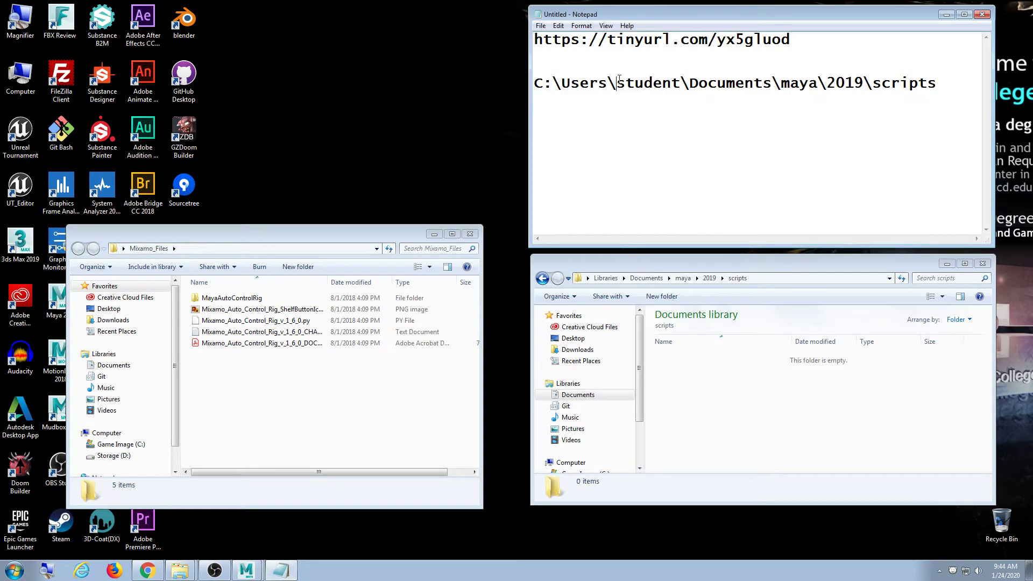
key(Delete)
text(s)
- Reposition the Mixamo_Files window and select all five of its items
drag(801, 263, 800, 269)
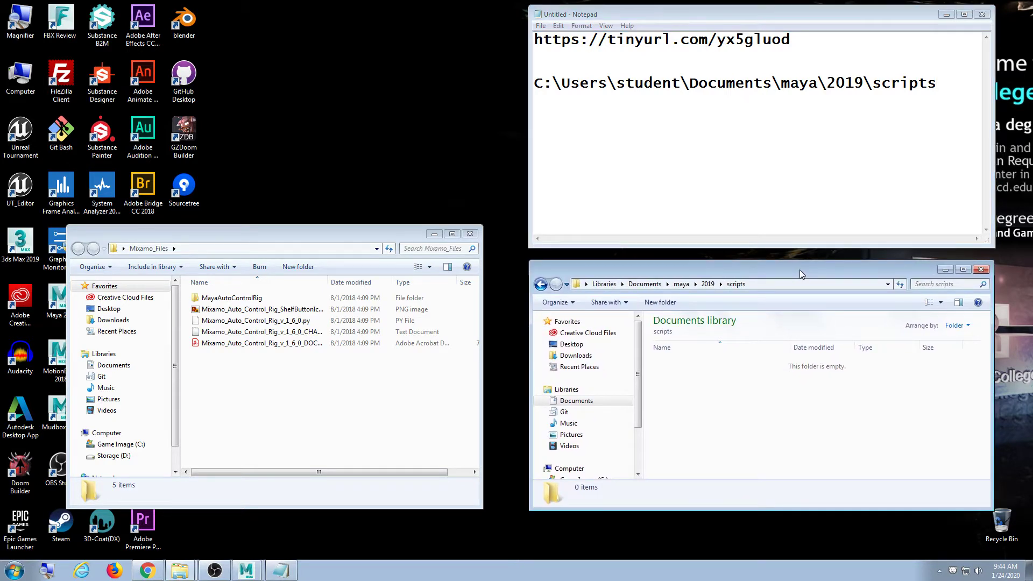
drag(372, 226, 356, 150)
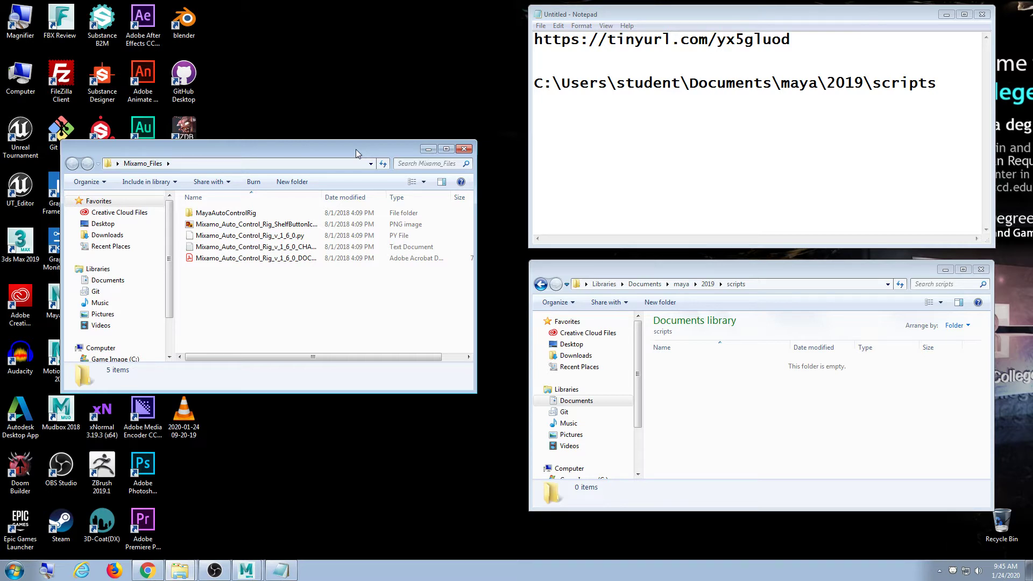
drag(320, 144, 324, 72)
click(346, 355)
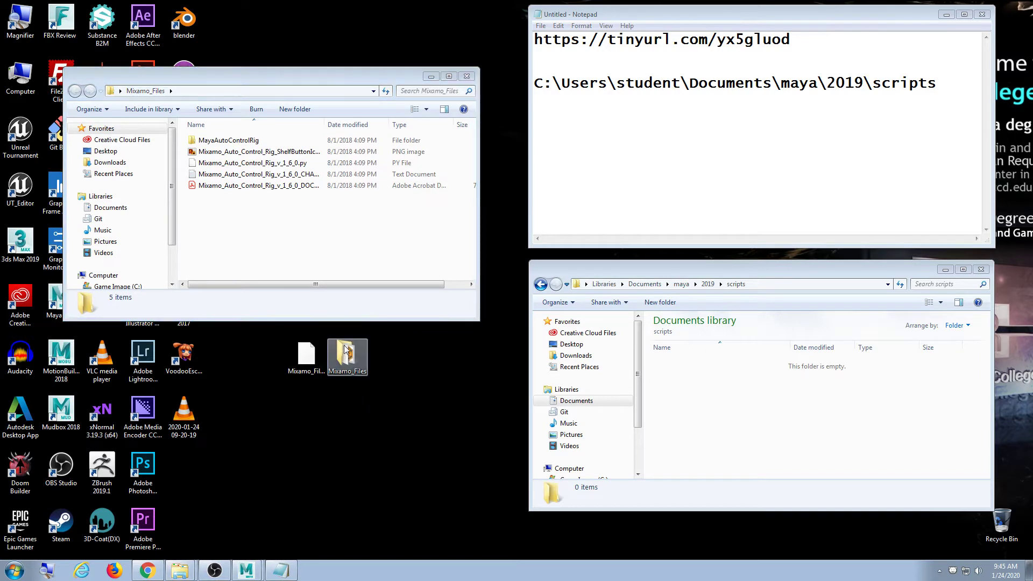
click(299, 212)
key(ctrl+a)
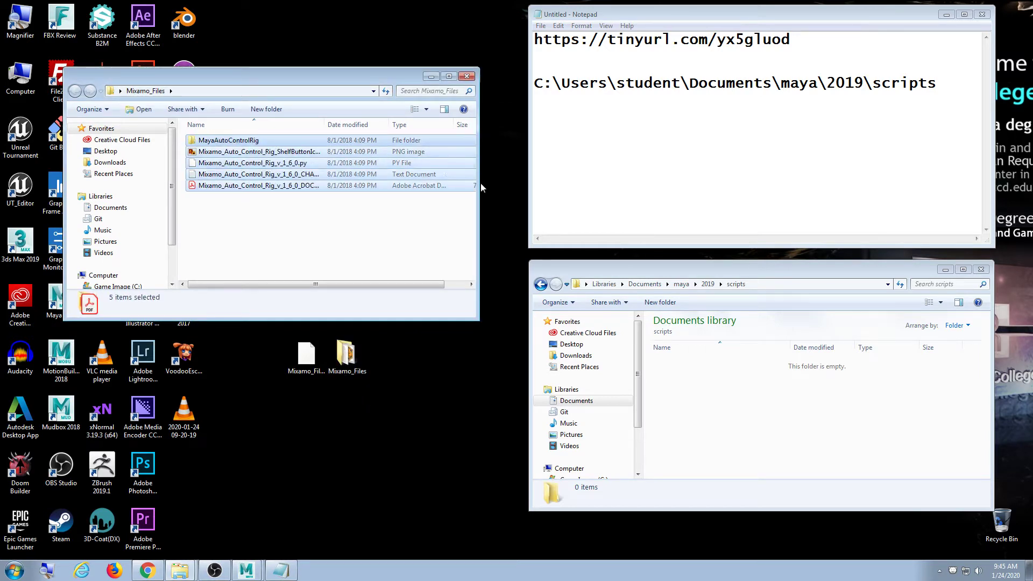
- Select all five Mixamo_Files items and drag them into the maya 2019 scripts folder
drag(479, 183, 500, 184)
click(375, 200)
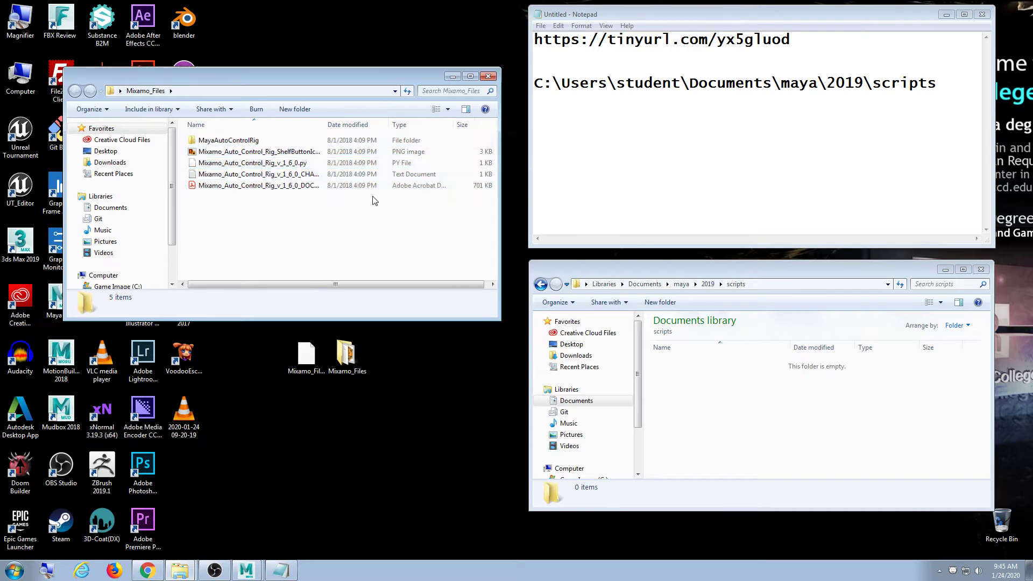
click(289, 140)
drag(279, 225, 228, 138)
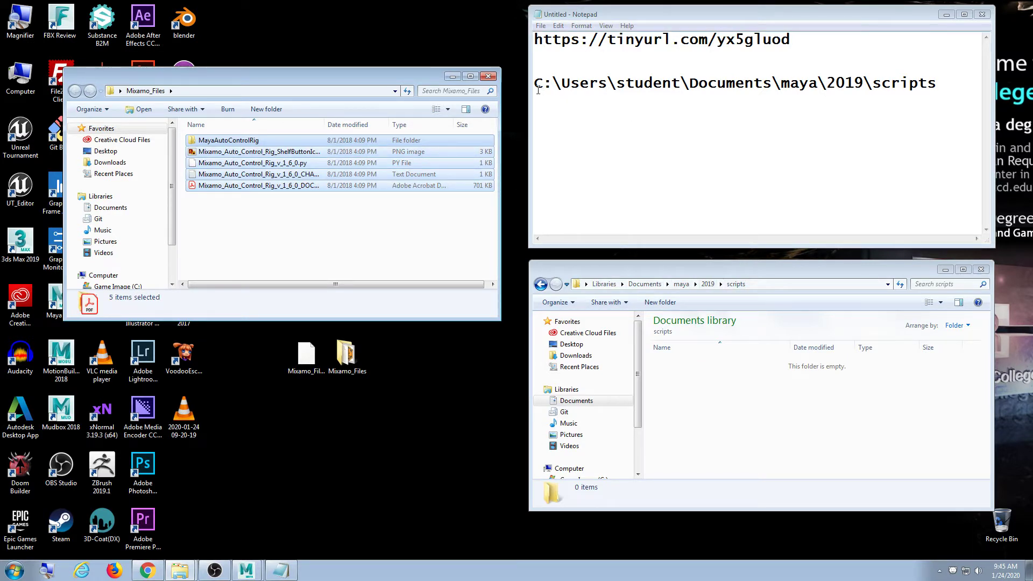
drag(537, 90, 950, 90)
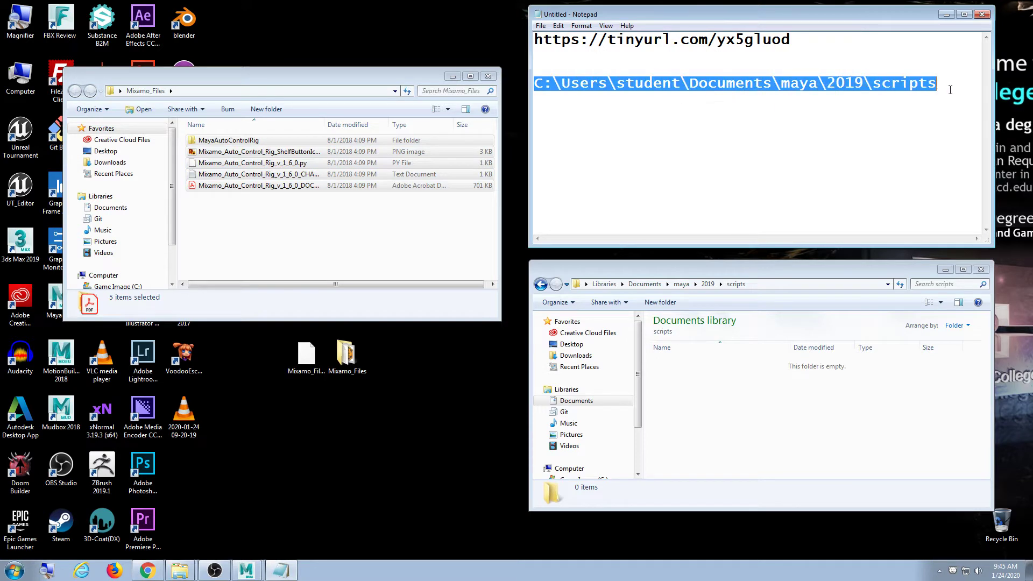
click(952, 90)
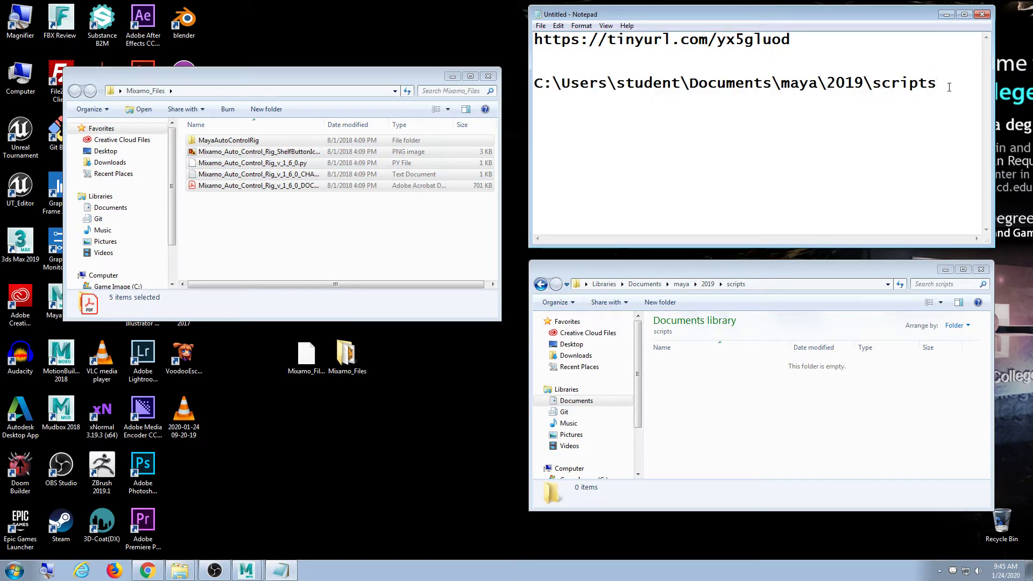
drag(327, 255, 226, 142)
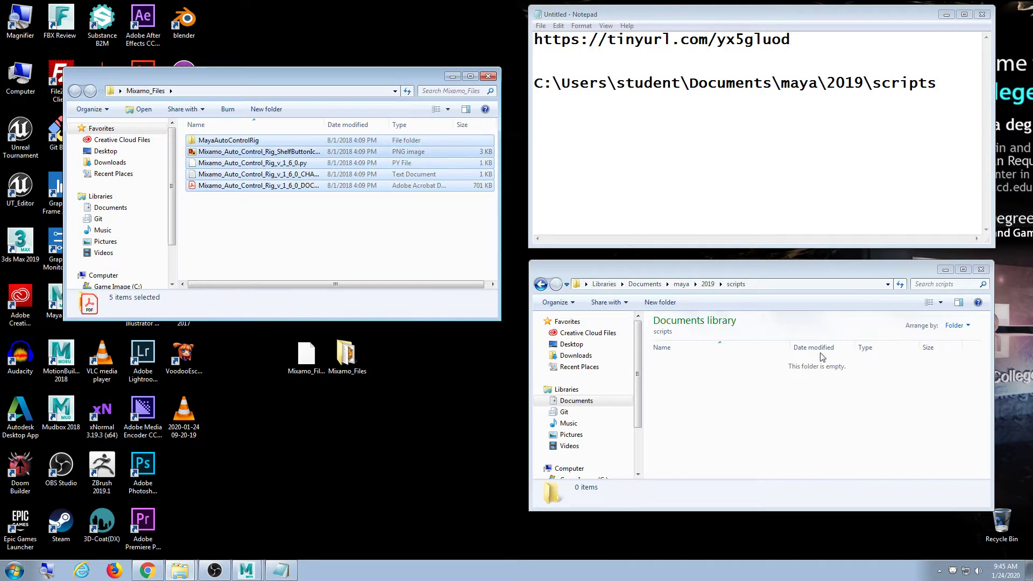
drag(821, 356, 791, 421)
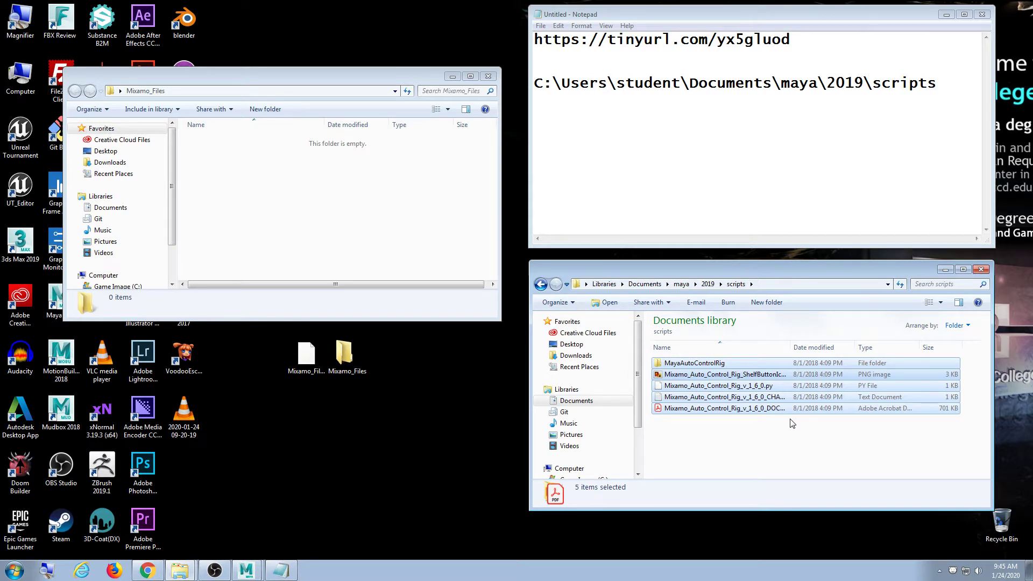
- Briefly raise and hide Maya, move the Mixamo_Files window lower, and clear the scripts selection
click(257, 570)
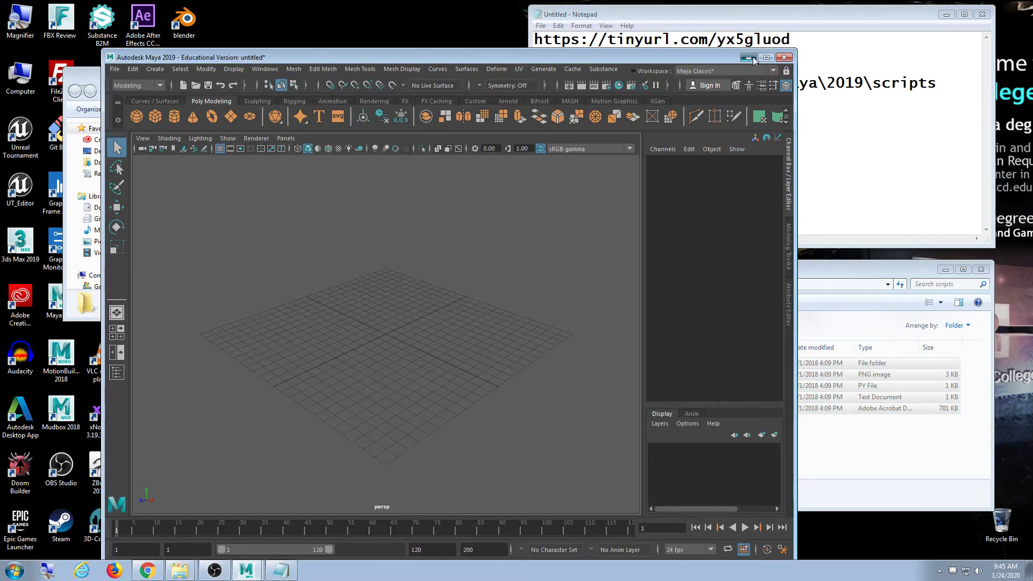
click(753, 56)
drag(409, 75, 406, 140)
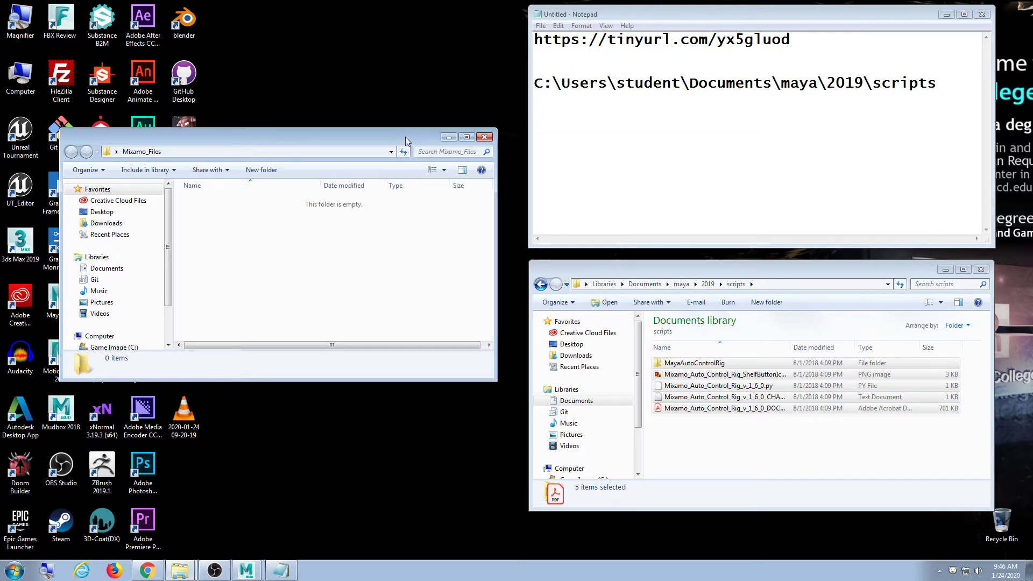
click(738, 412)
click(764, 448)
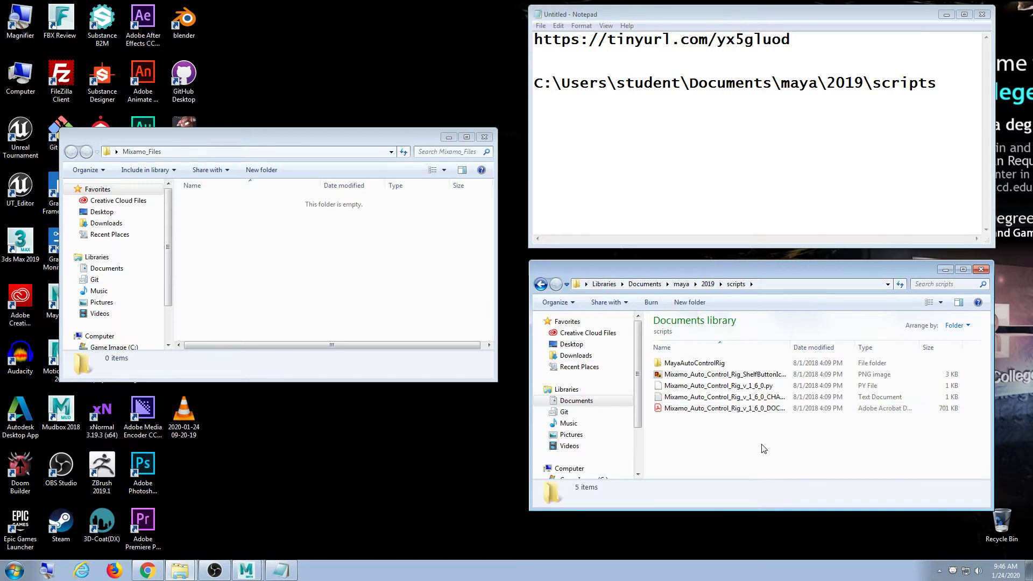
- Check the five rig items in scripts, then close and reopen the empty Mixamo_Files window
drag(763, 448, 694, 372)
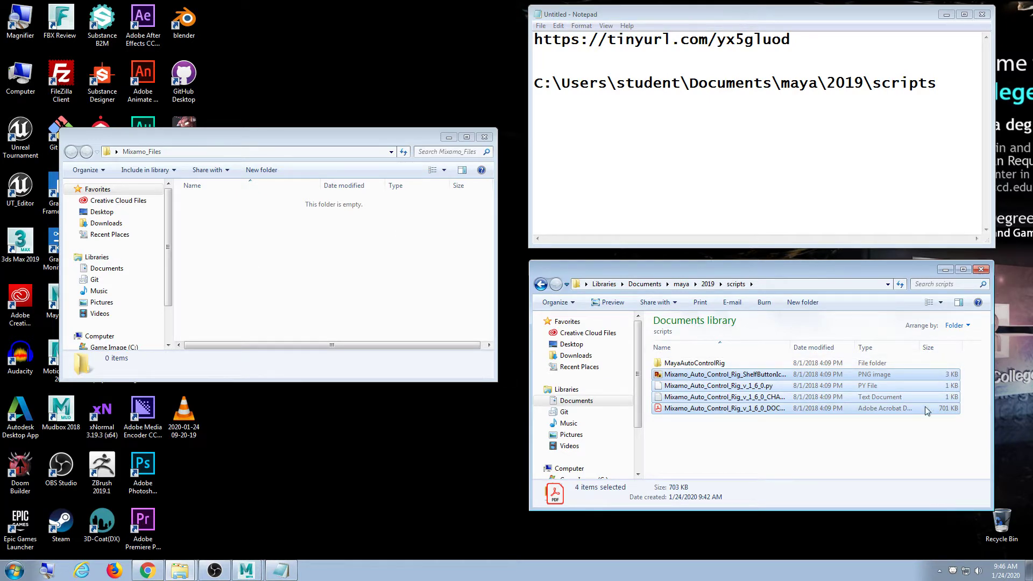
drag(948, 456, 778, 355)
click(762, 433)
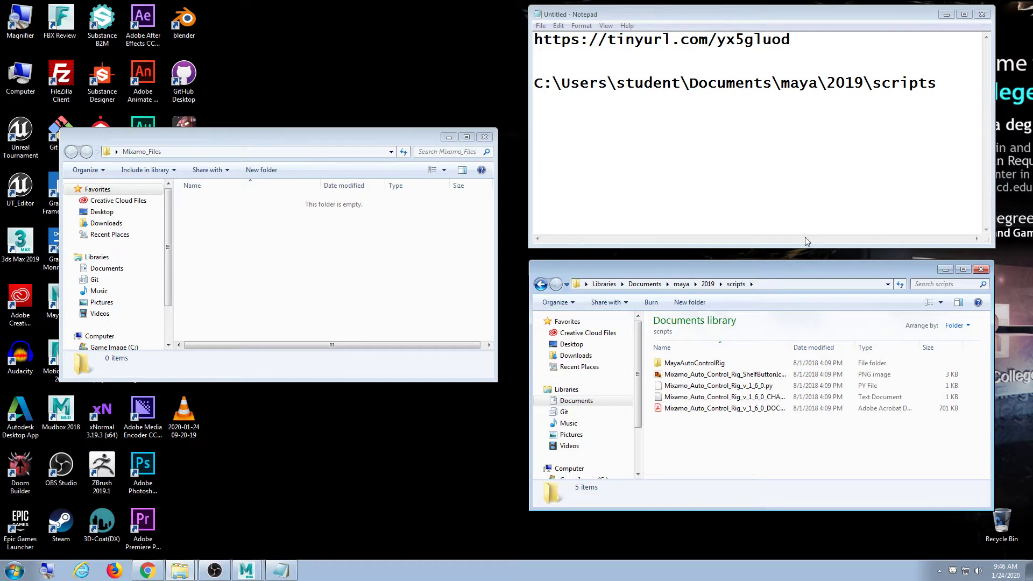
click(383, 198)
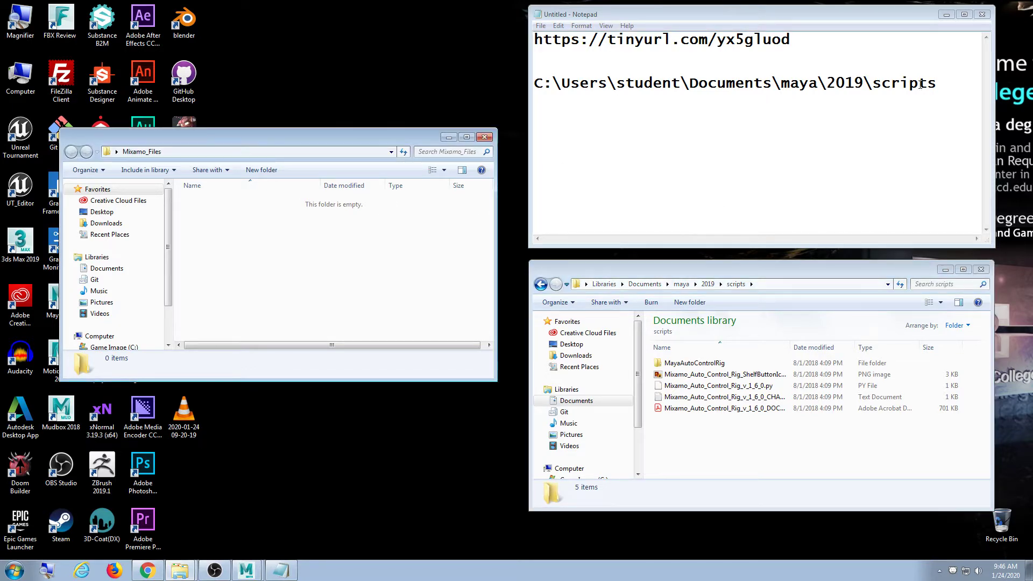
click(448, 137)
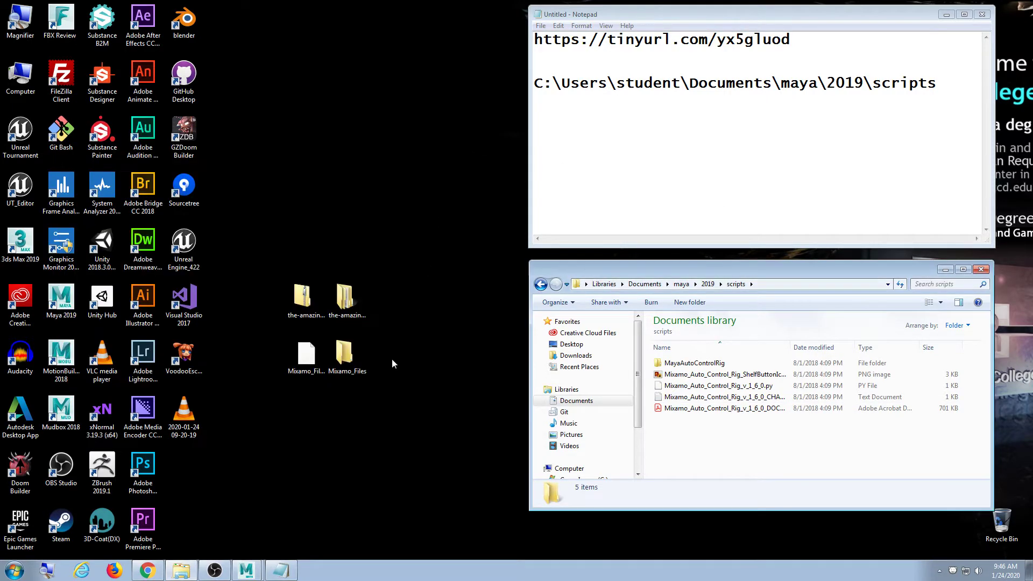
click(310, 366)
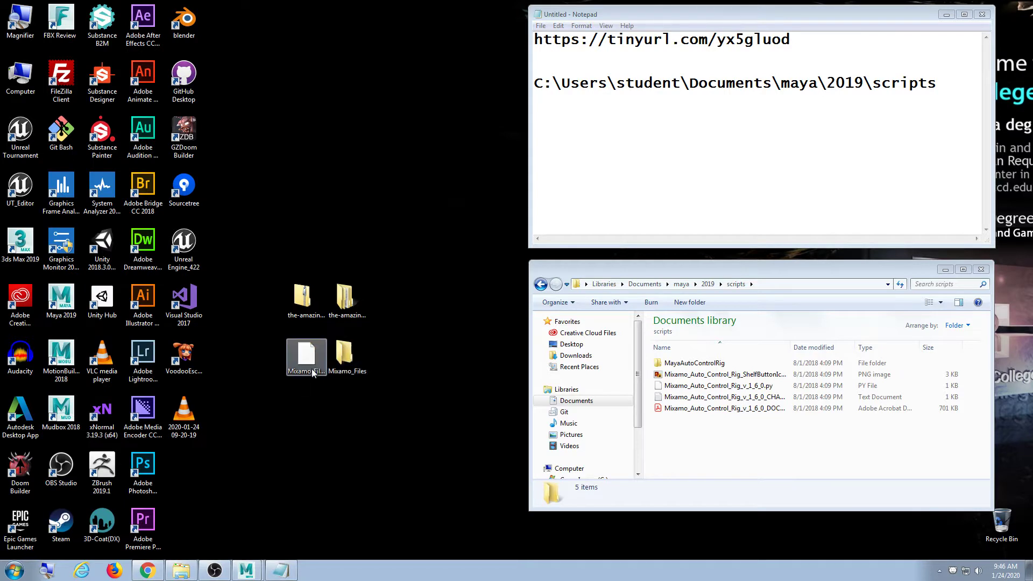
double_click(338, 360)
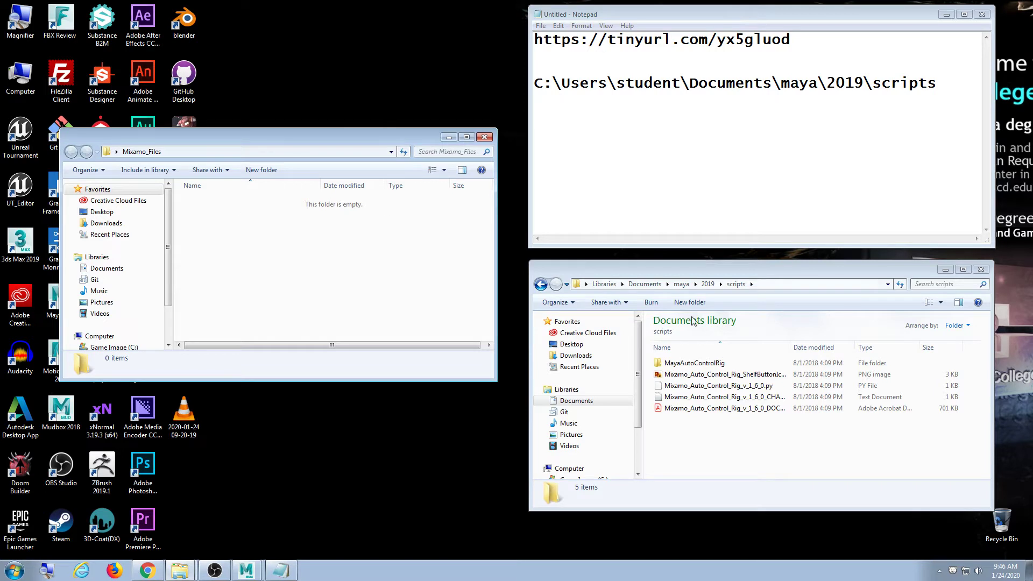
- Review the scripts path in Notepad, minimize Notepad, and close the Mixamo_Files and scripts windows
click(907, 108)
drag(906, 107, 534, 86)
click(643, 119)
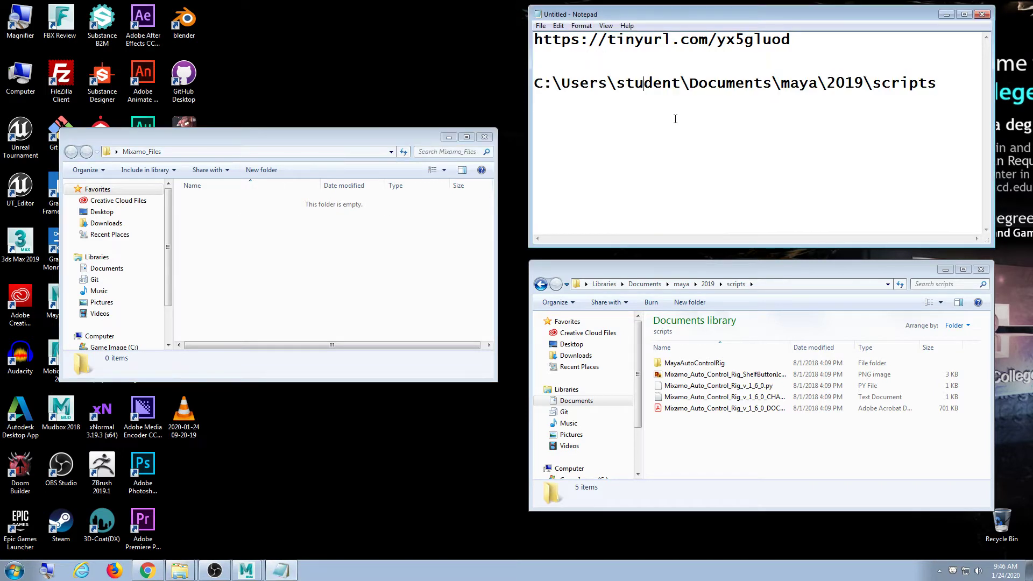
drag(948, 83, 544, 69)
click(697, 106)
click(945, 15)
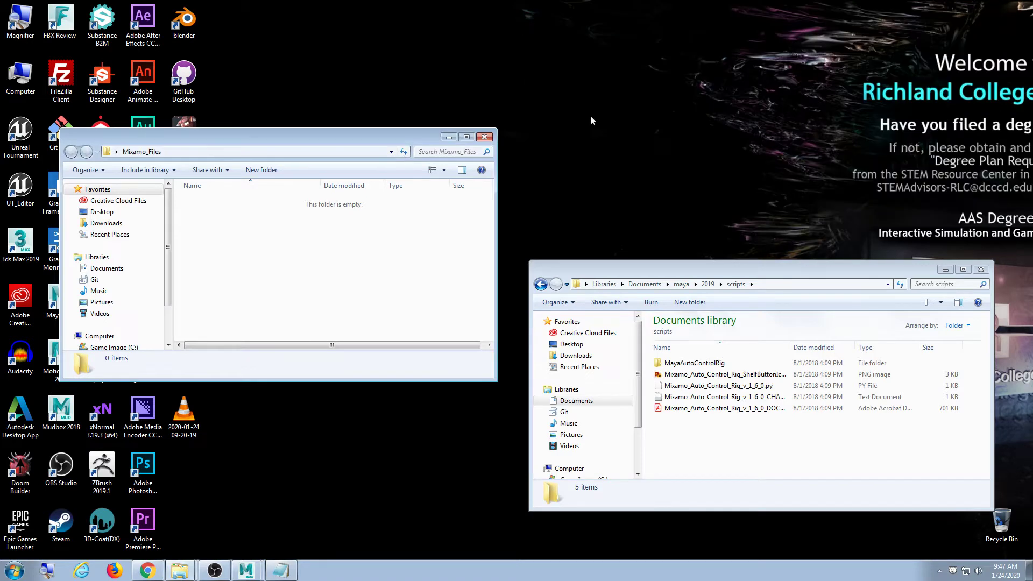
click(485, 137)
click(980, 269)
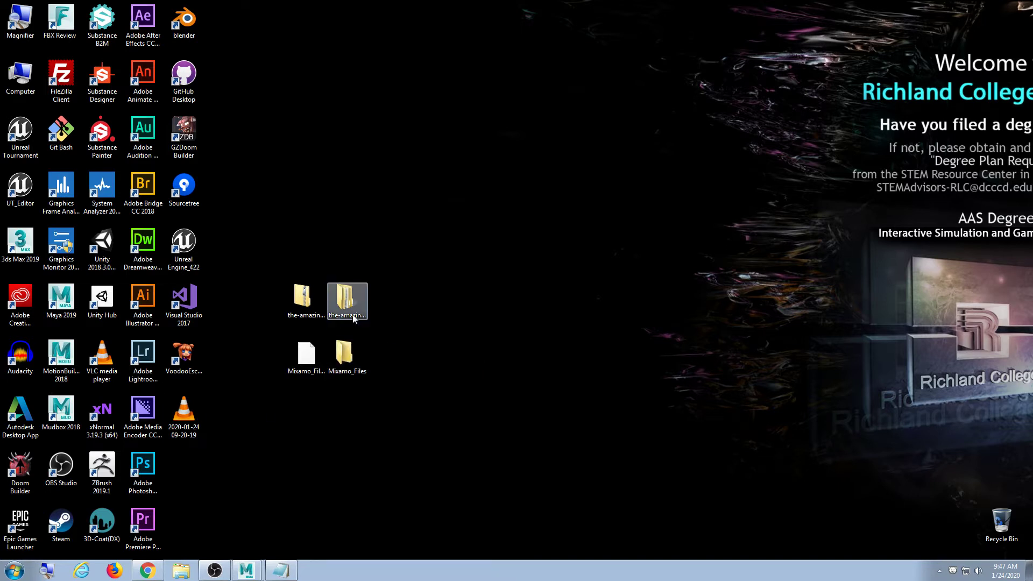
- Open the-amazing-spiderman folder, enlarge its window, and look through its textures and source subfolders
double_click(344, 297)
drag(454, 140, 612, 84)
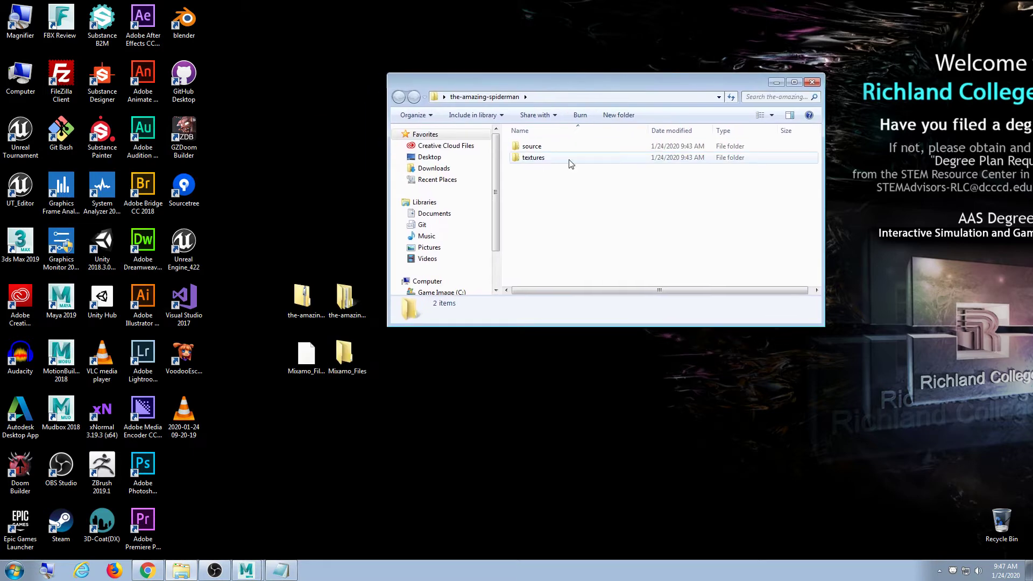
double_click(565, 161)
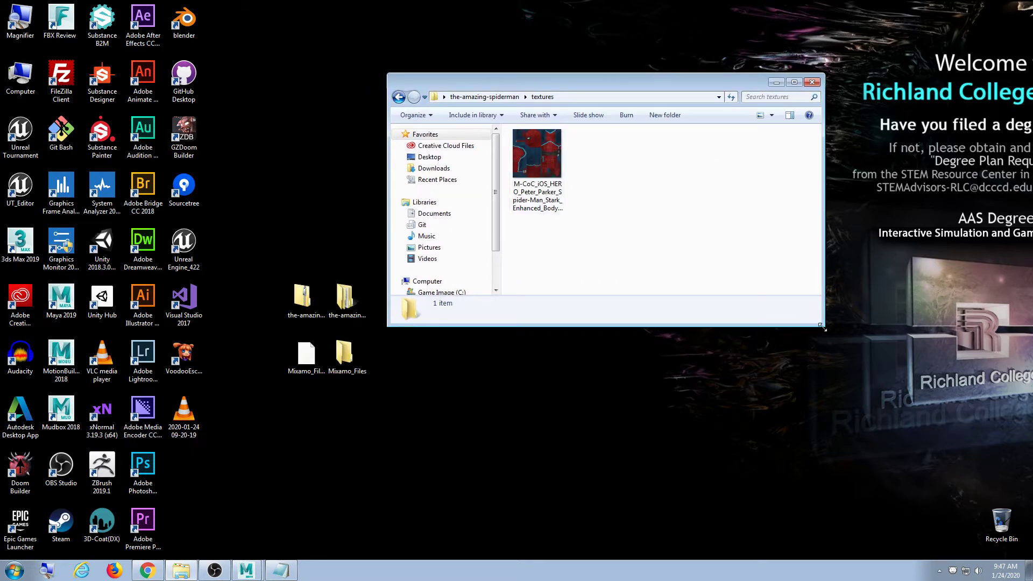
drag(822, 326, 1015, 396)
click(485, 97)
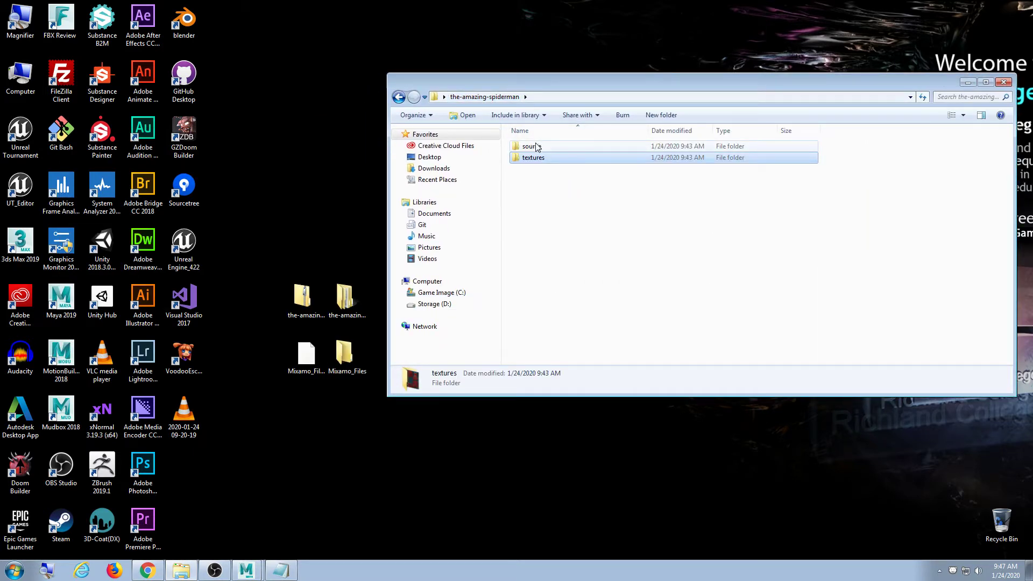
double_click(533, 147)
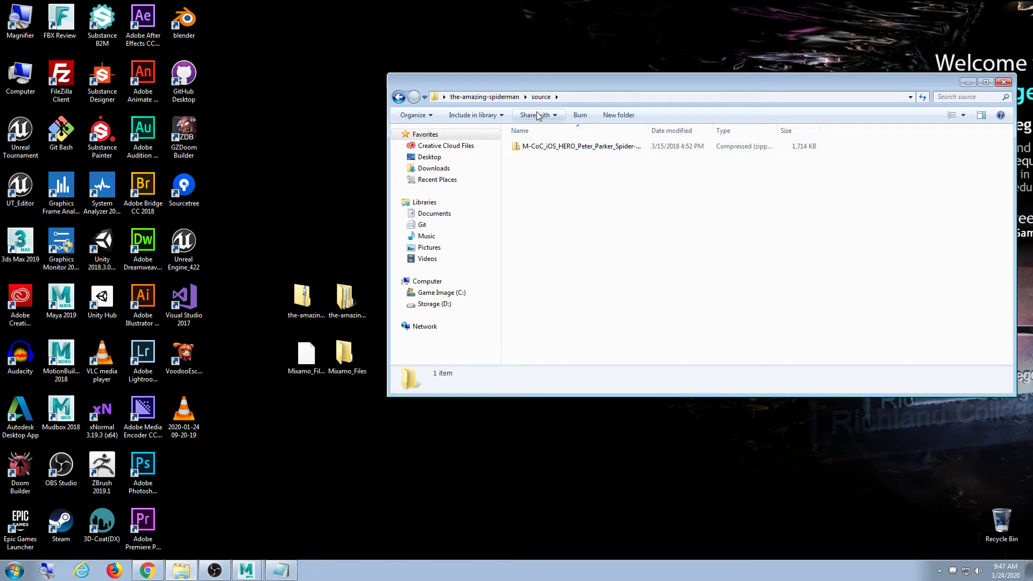
click(398, 97)
click(581, 178)
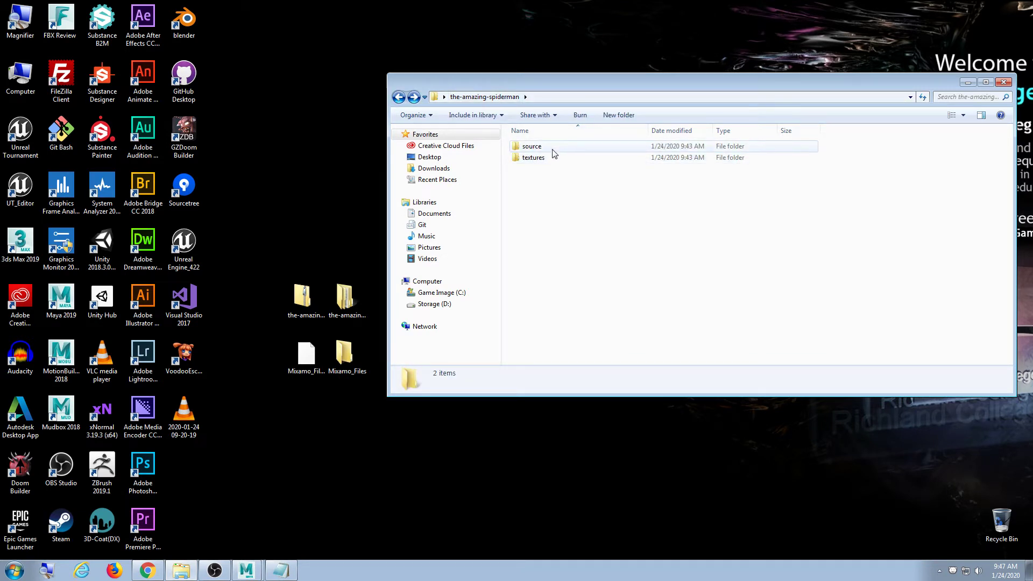
- Open the source folder and widen the Name column to read the Spider-Man Stark Enhanced zip name
click(345, 299)
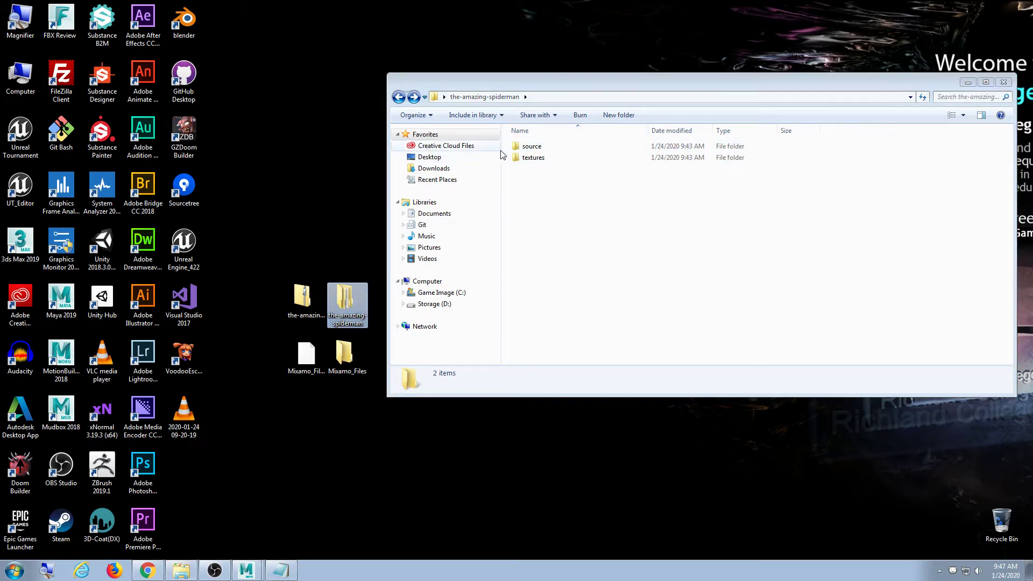
double_click(536, 148)
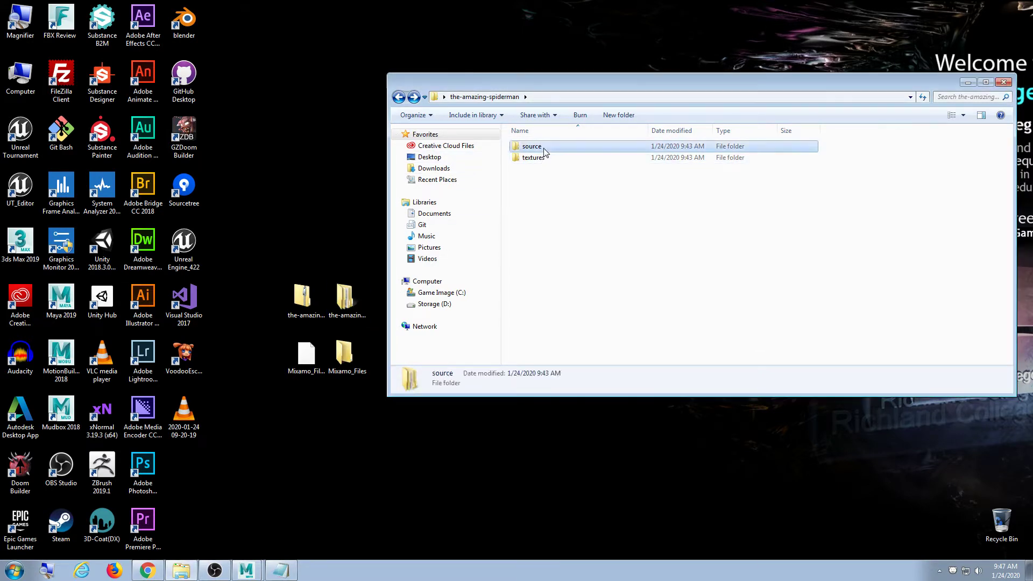
click(399, 97)
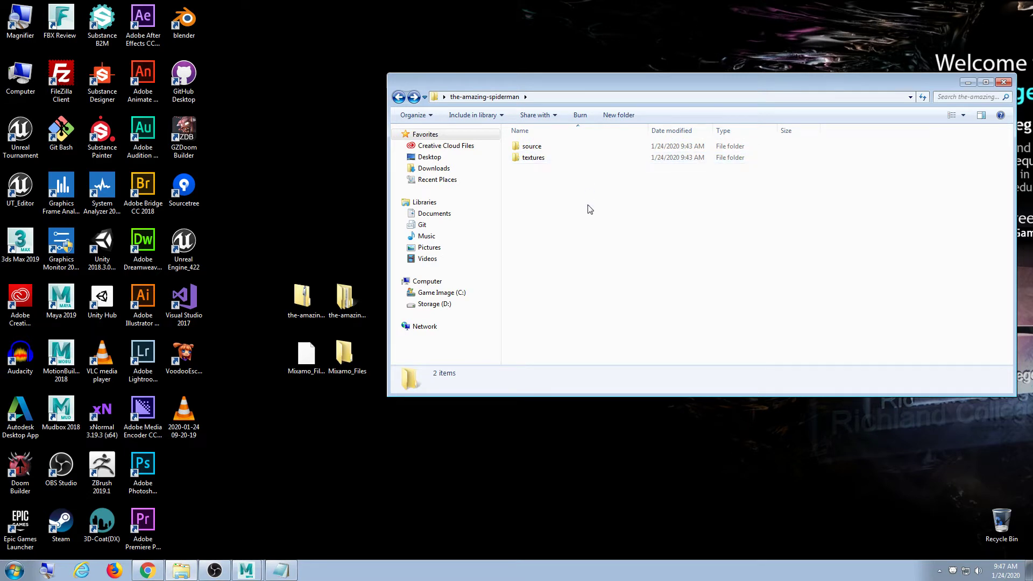
double_click(556, 158)
click(556, 158)
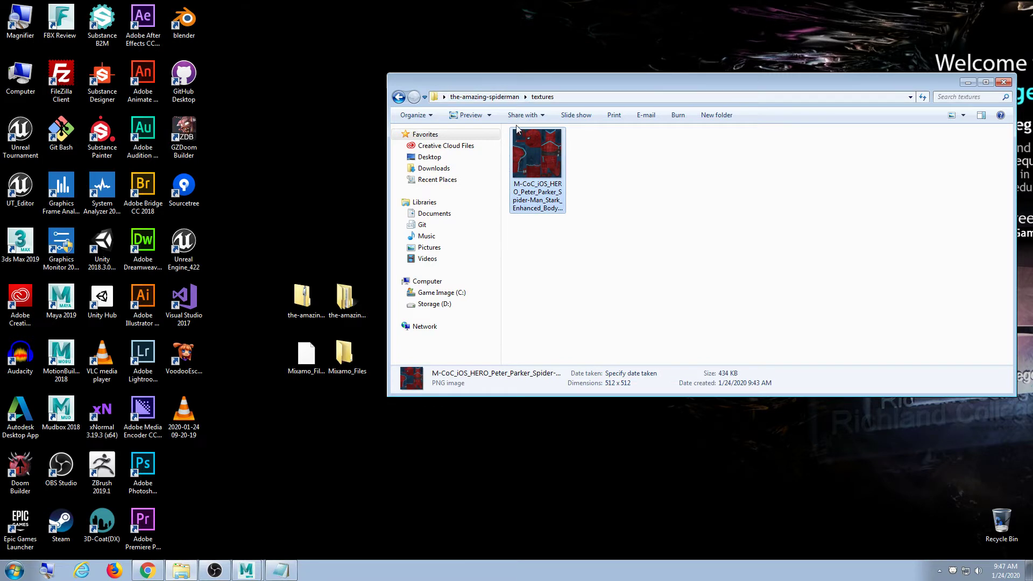
key(BackSpace)
double_click(545, 147)
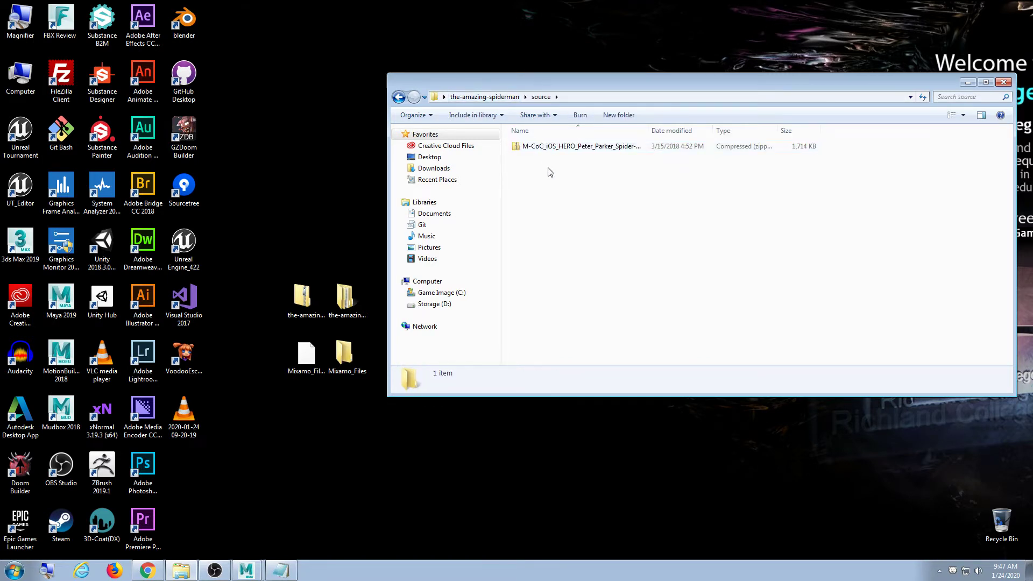
click(550, 148)
drag(649, 132, 752, 133)
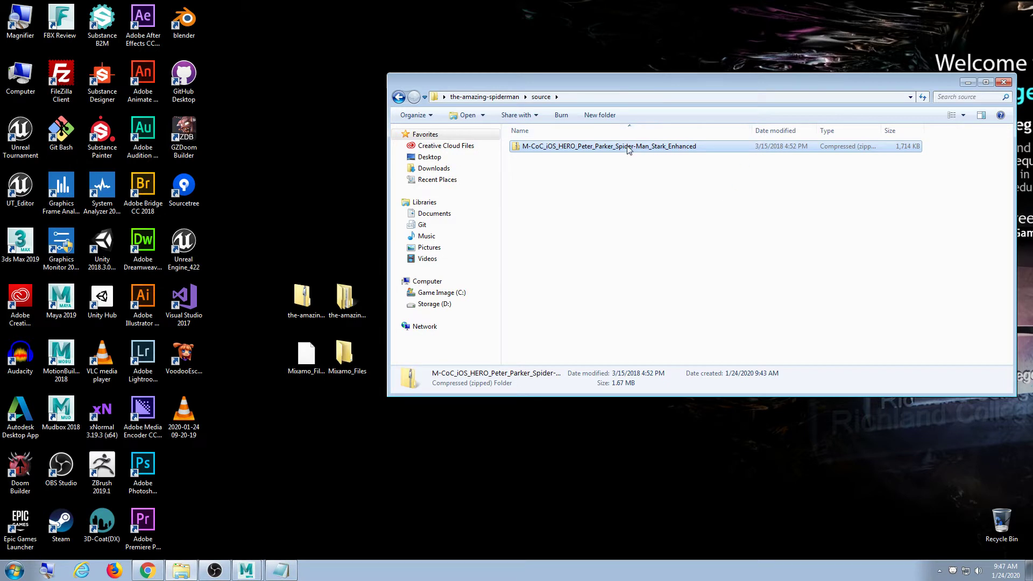
- Unpack the Spider-Man Stark Enhanced zip with 7-Zip Extract Here, then select all nine resulting files
right_click(612, 152)
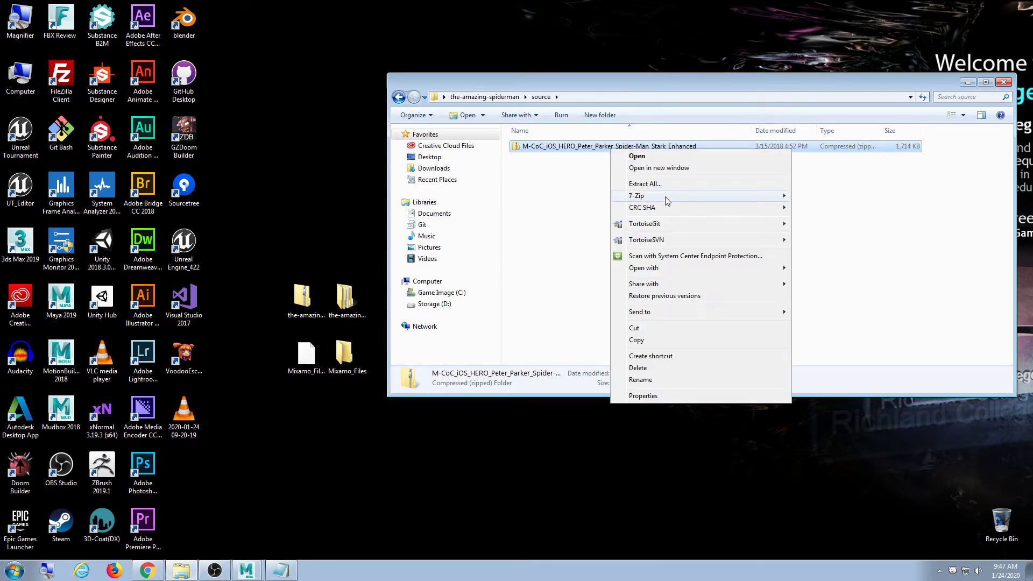
mouse_move(667, 200)
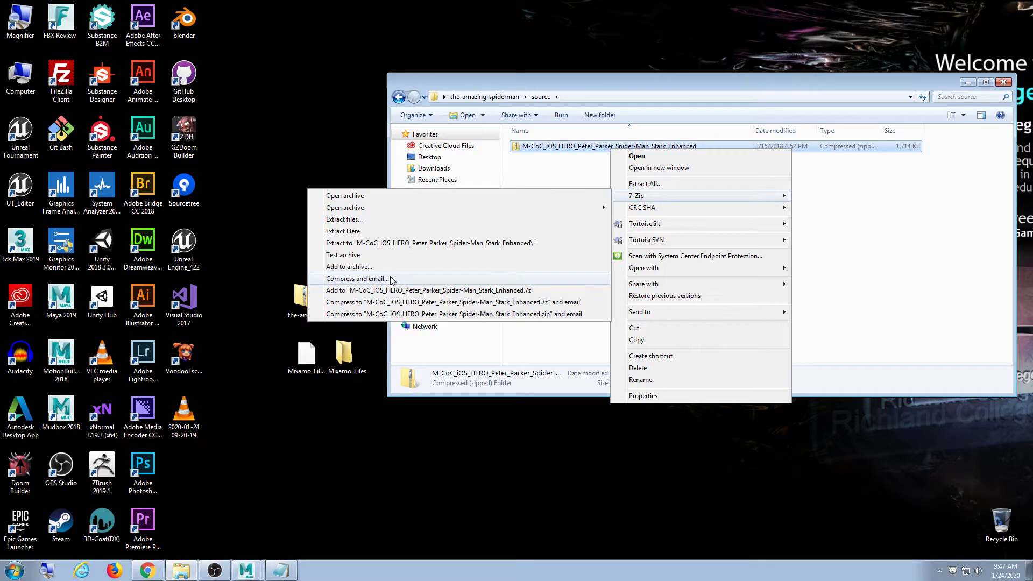
click(367, 232)
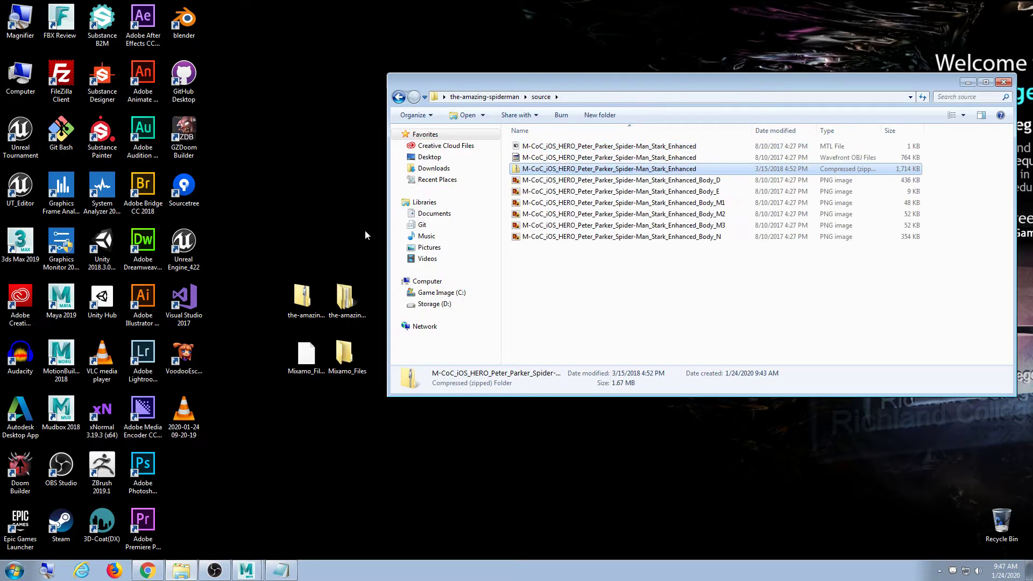
click(747, 305)
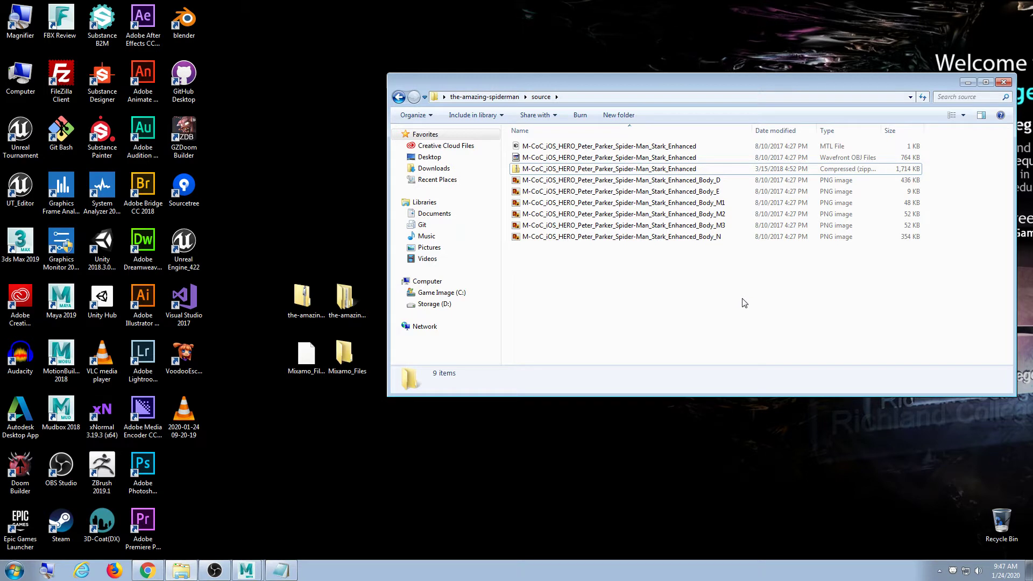
click(577, 170)
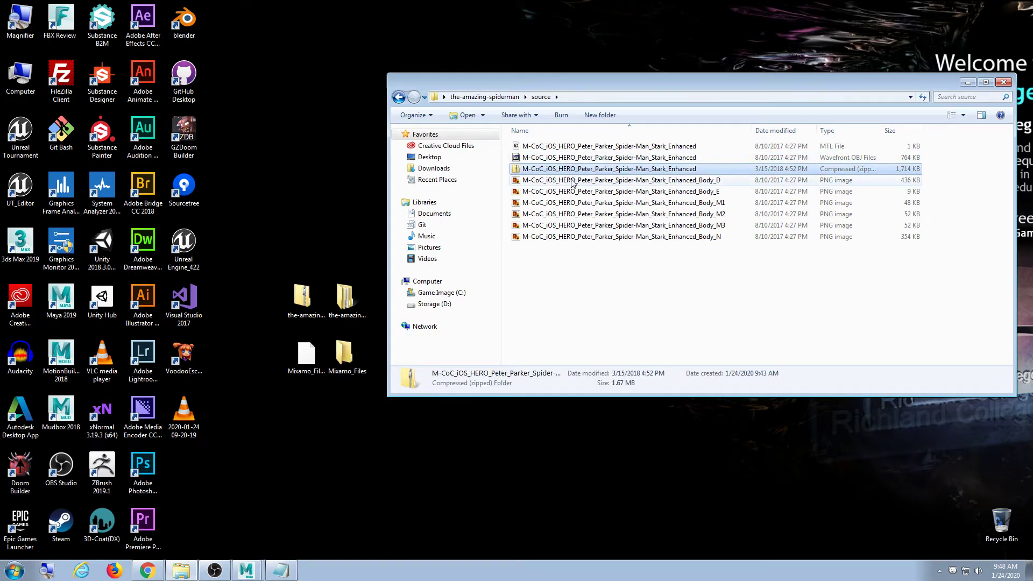
click(706, 325)
drag(660, 321, 573, 97)
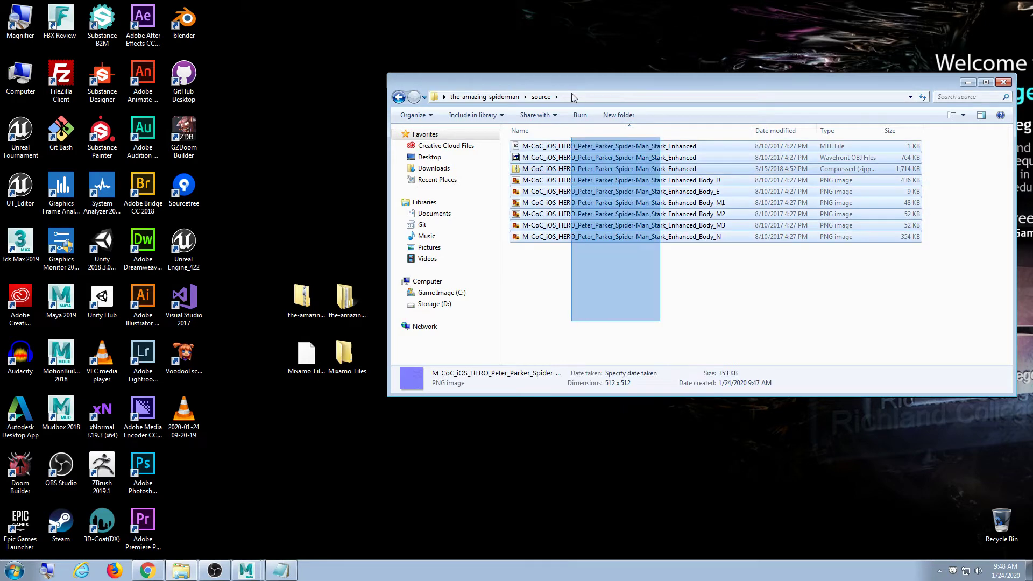
click(733, 300)
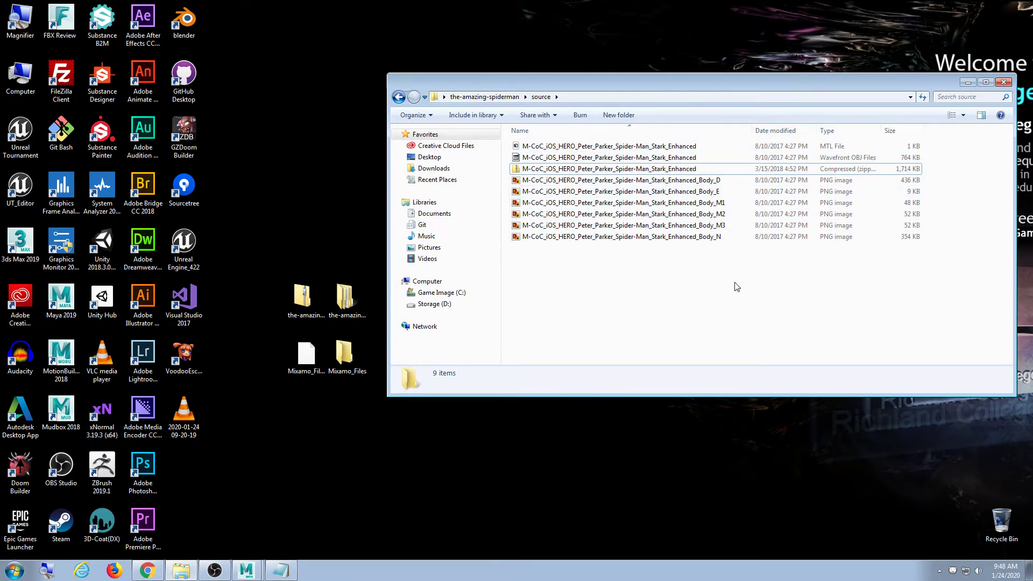
drag(757, 295, 751, 231)
click(767, 288)
drag(550, 81, 548, 80)
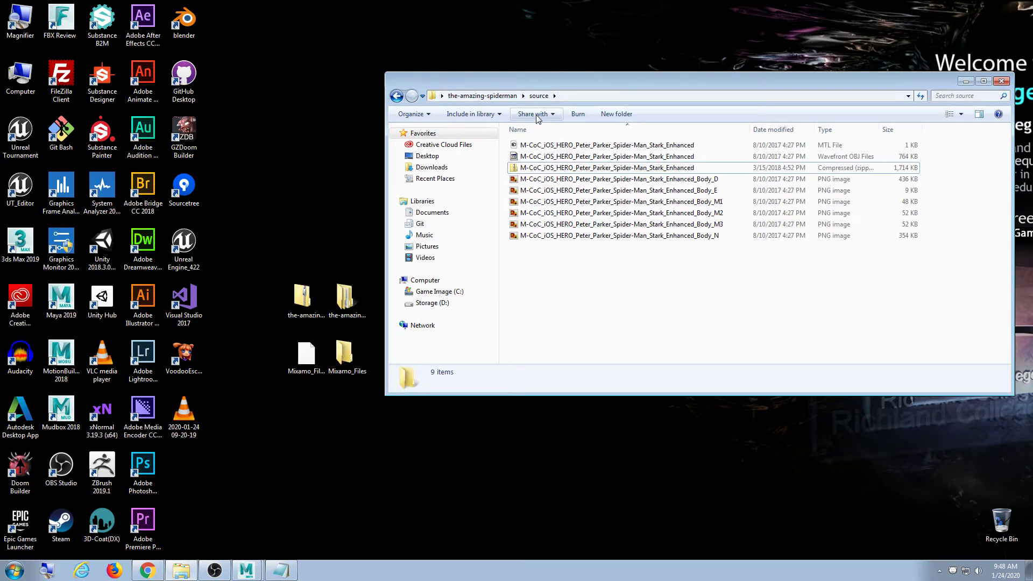
click(666, 183)
double_click(665, 183)
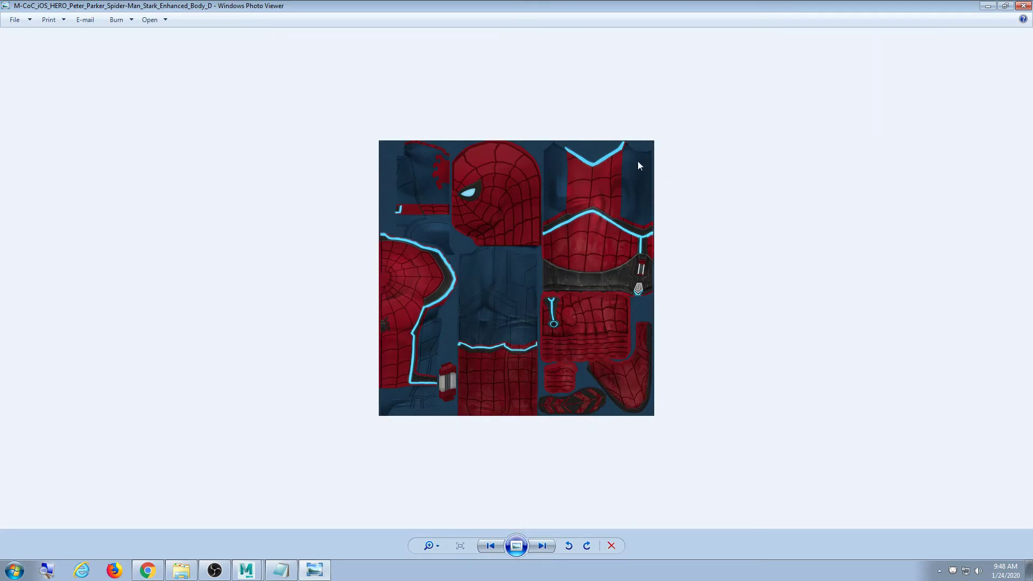
click(1013, 10)
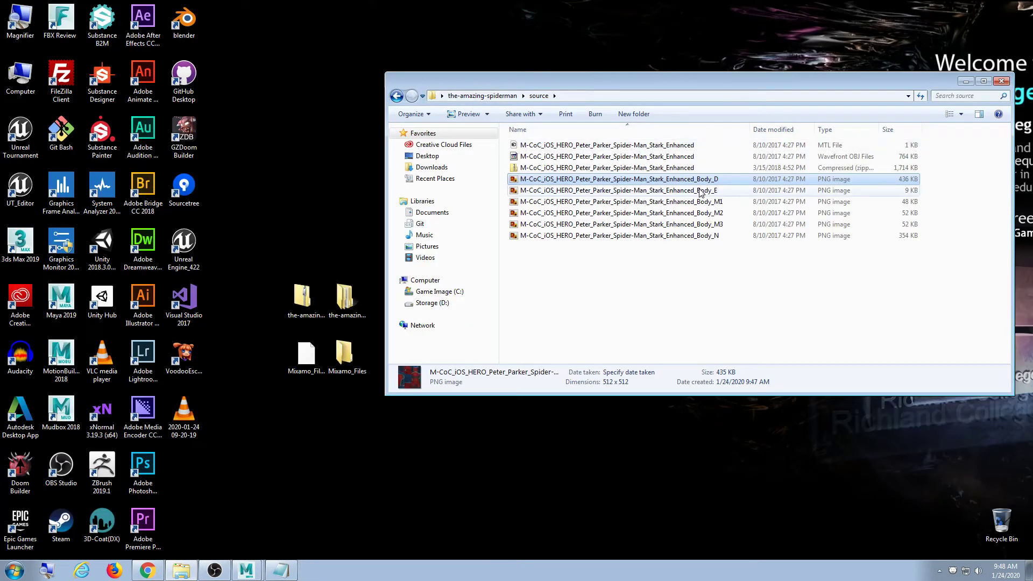
double_click(702, 191)
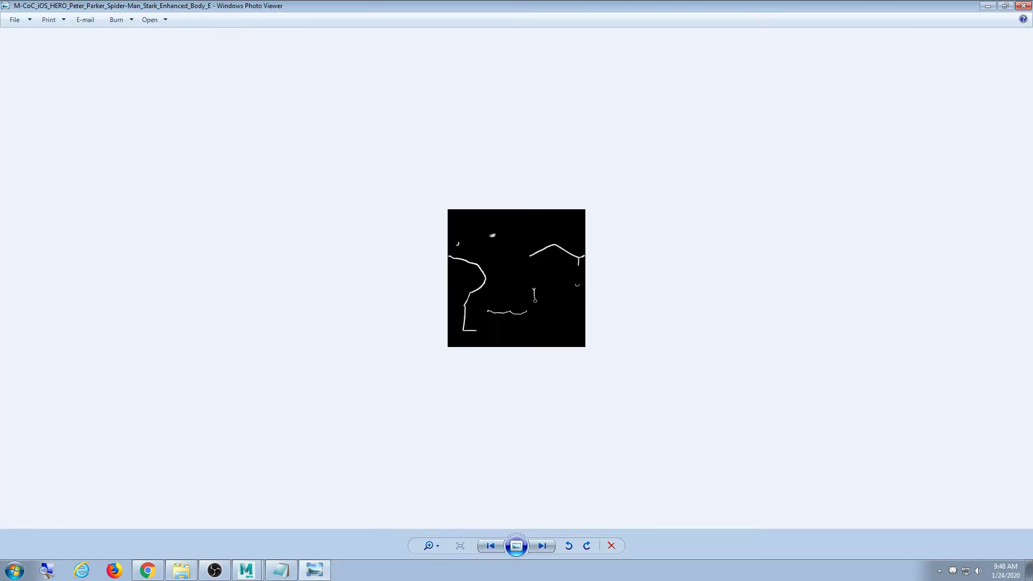
click(1022, 6)
click(701, 203)
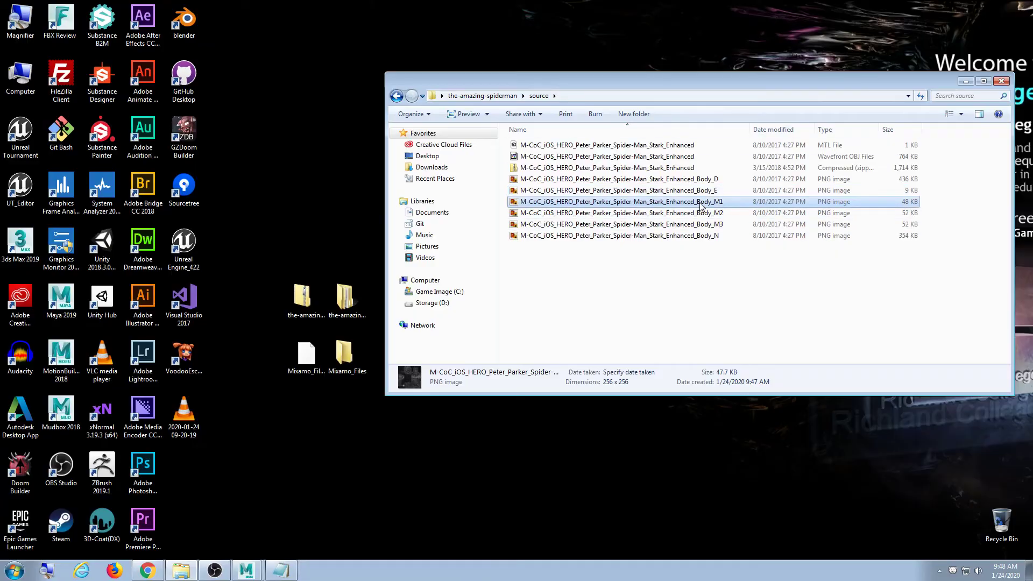
double_click(700, 203)
click(1022, 7)
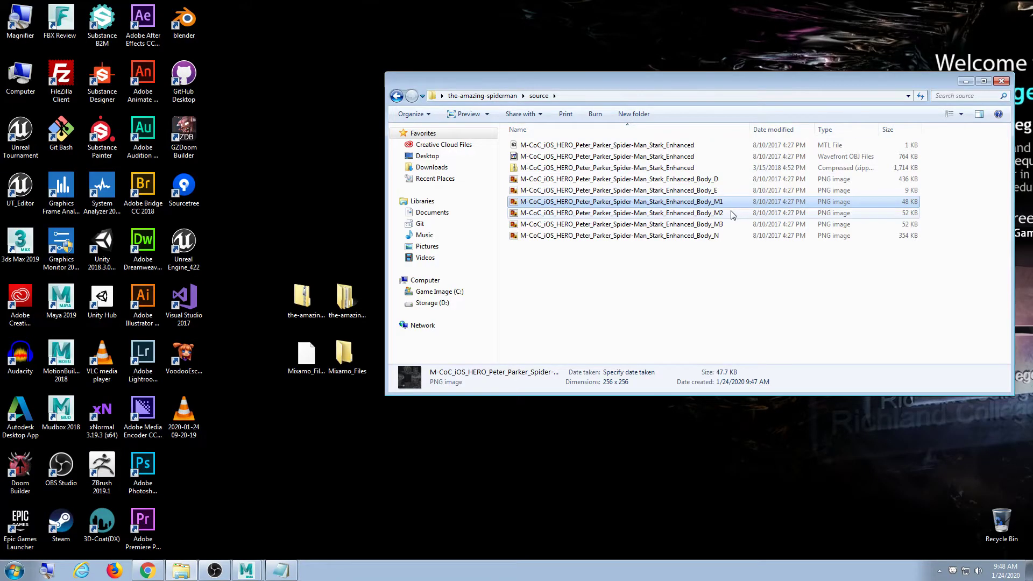
double_click(715, 235)
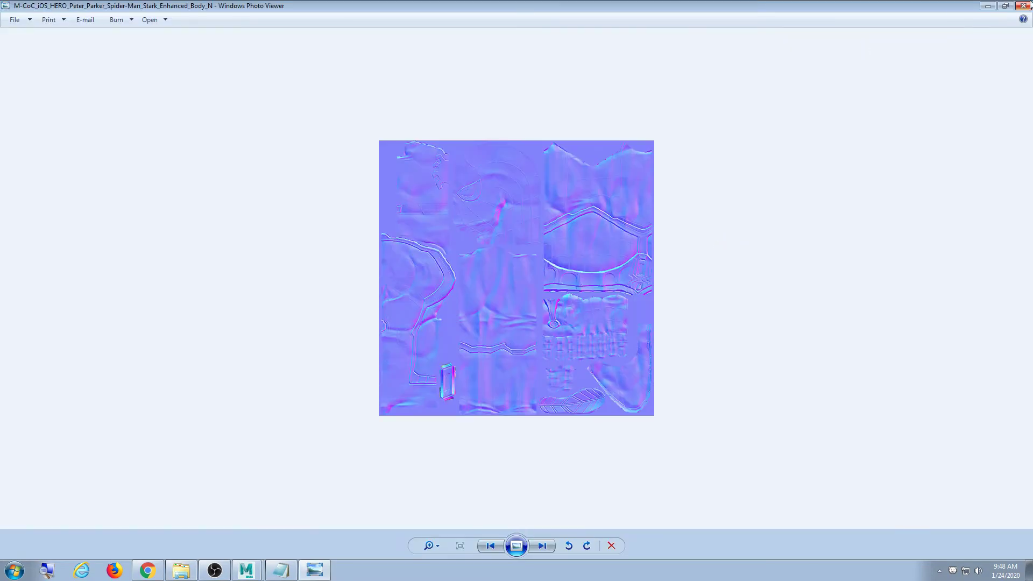
click(1022, 7)
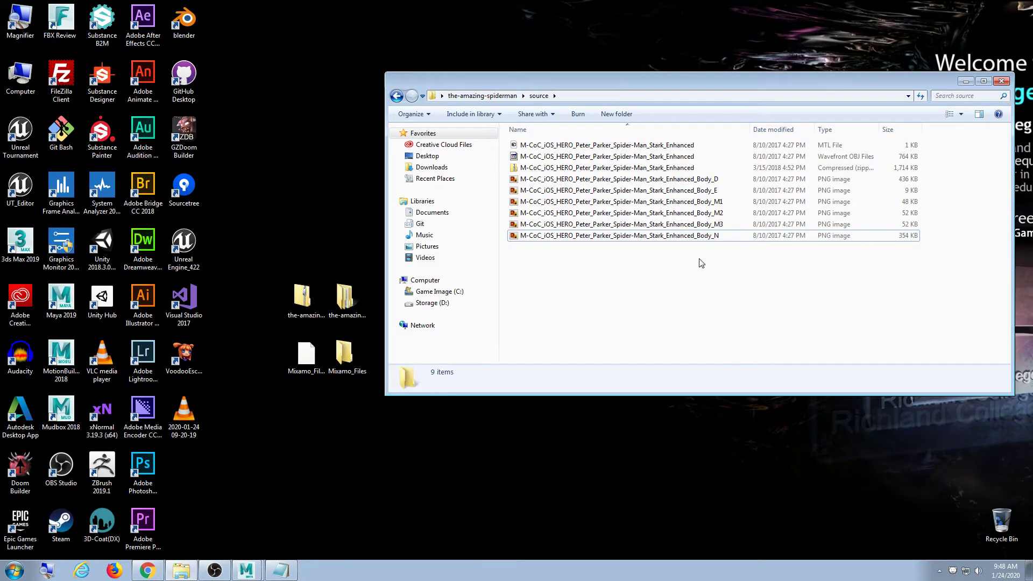
drag(692, 296, 638, 249)
double_click(669, 237)
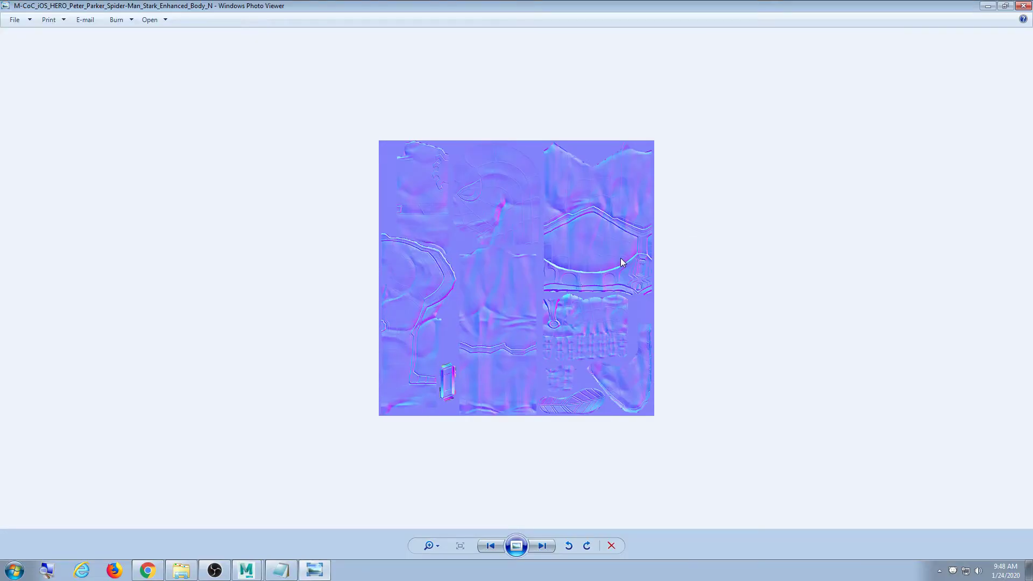
click(1022, 7)
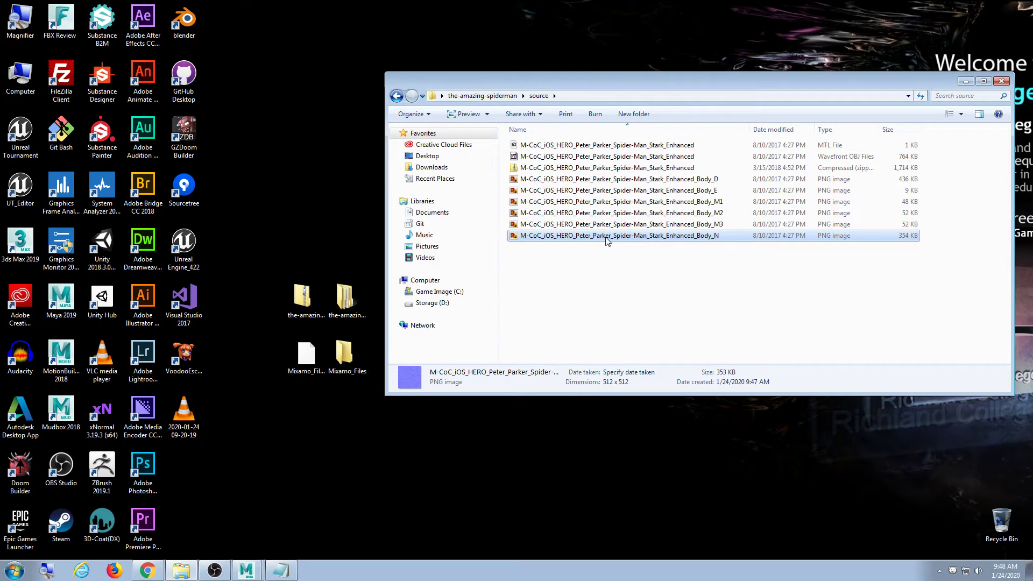
right_click(610, 234)
click(661, 554)
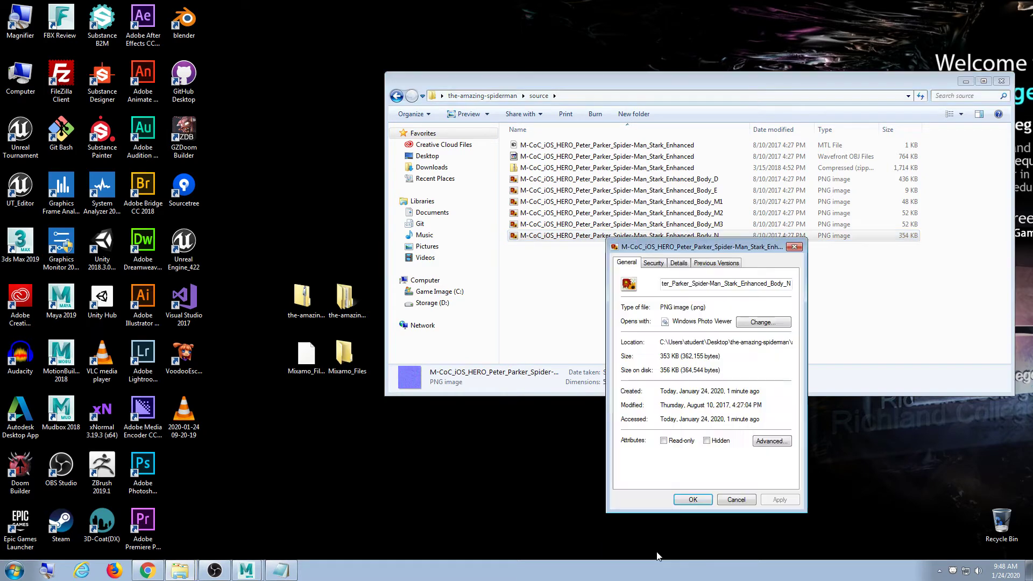
click(679, 263)
click(716, 262)
click(675, 263)
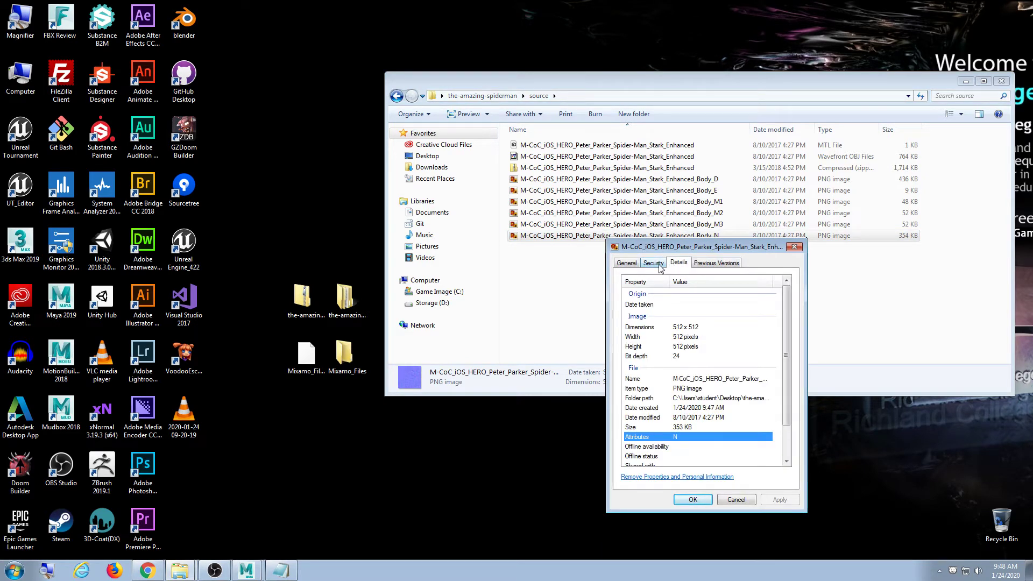
click(794, 246)
drag(586, 254, 582, 156)
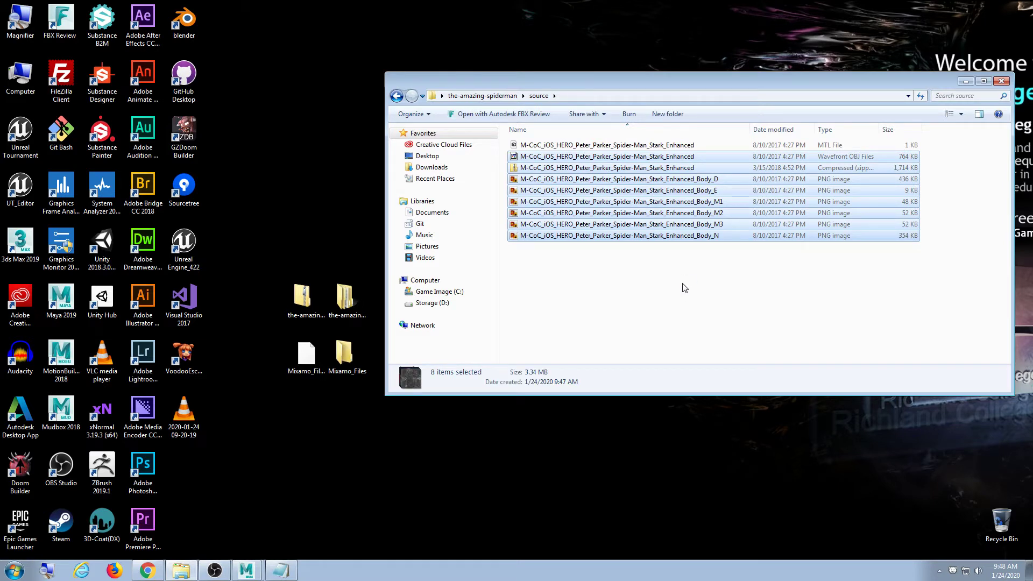
drag(706, 396, 708, 429)
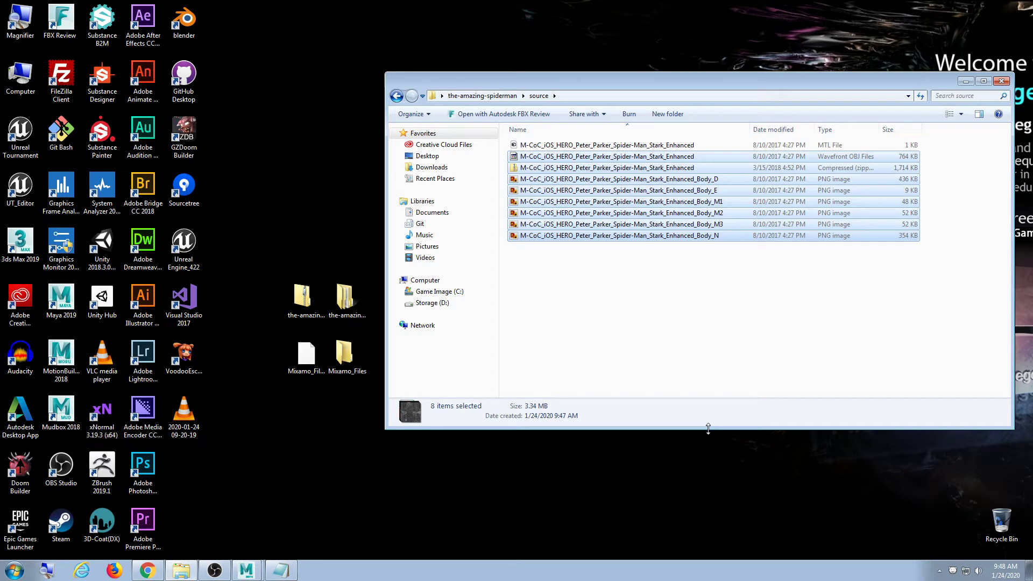
click(674, 353)
drag(649, 84, 650, 85)
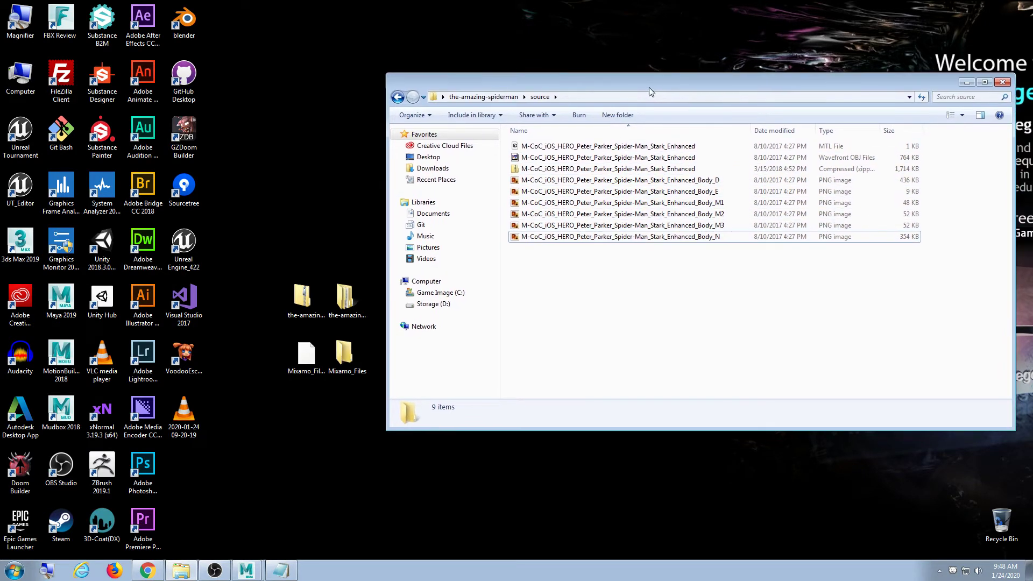
key(ctrl+a)
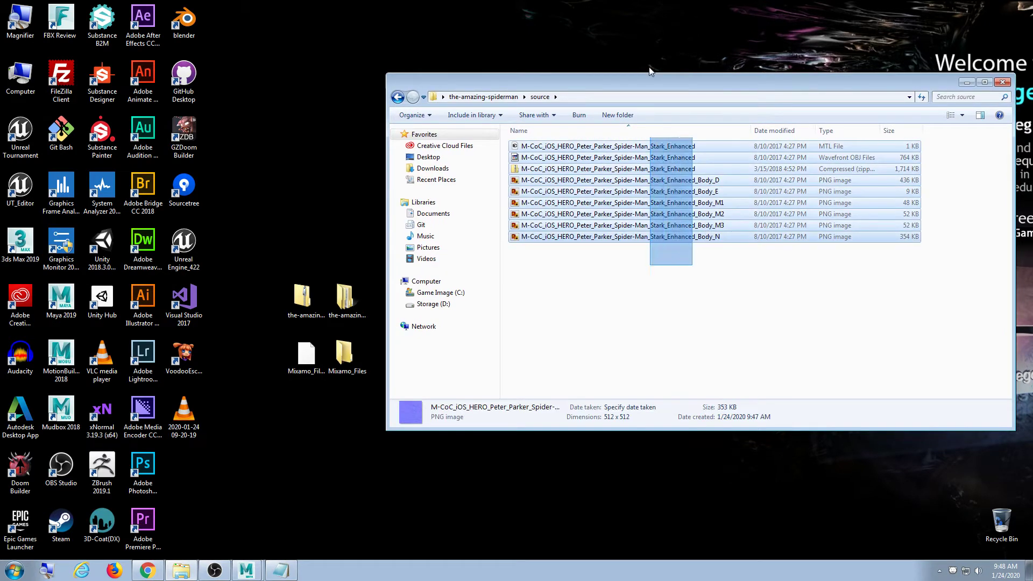
click(702, 331)
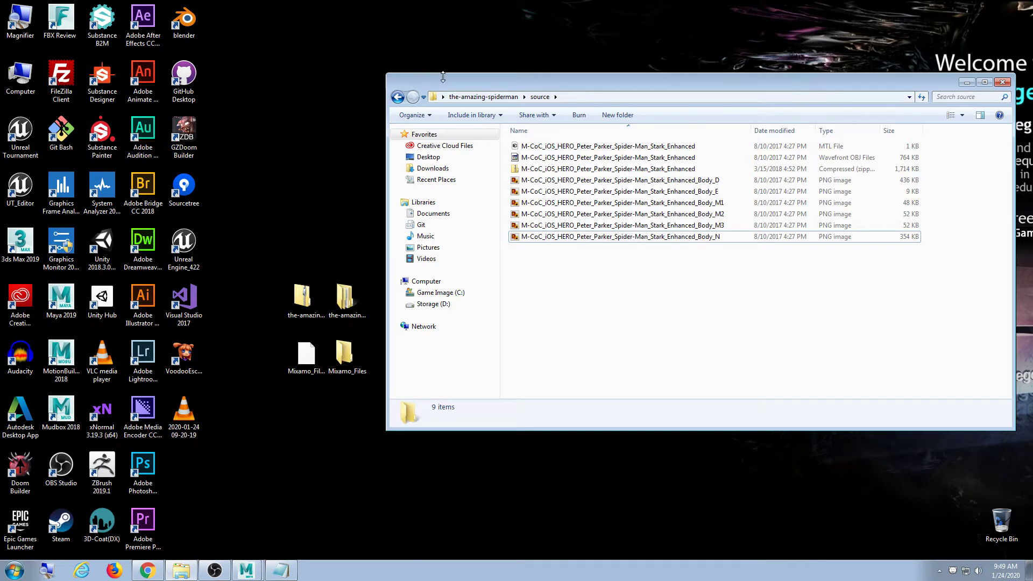
drag(443, 77, 462, 96)
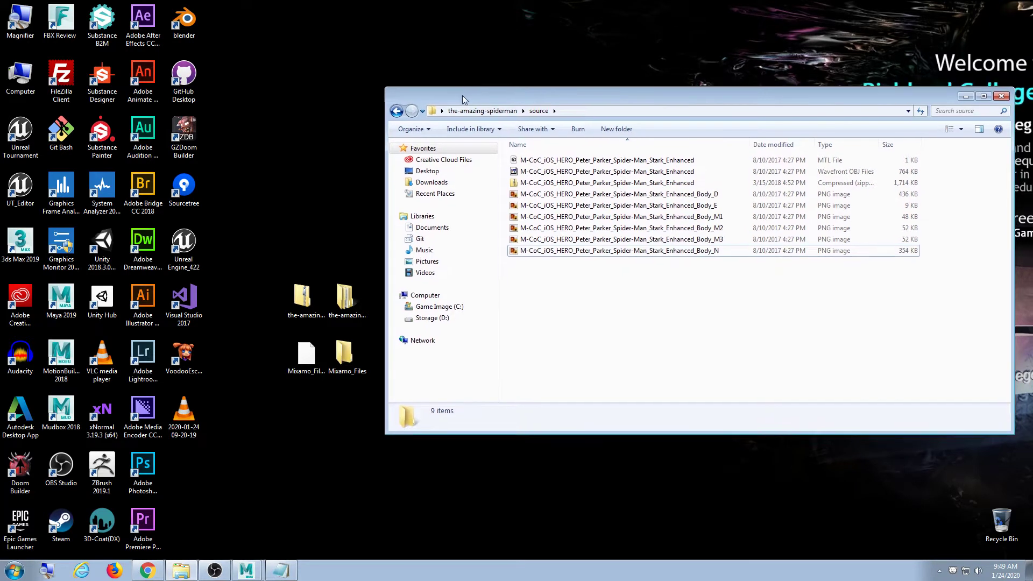
- Narrow the Explorer window and select the nine files in the source folder
drag(1014, 229, 965, 231)
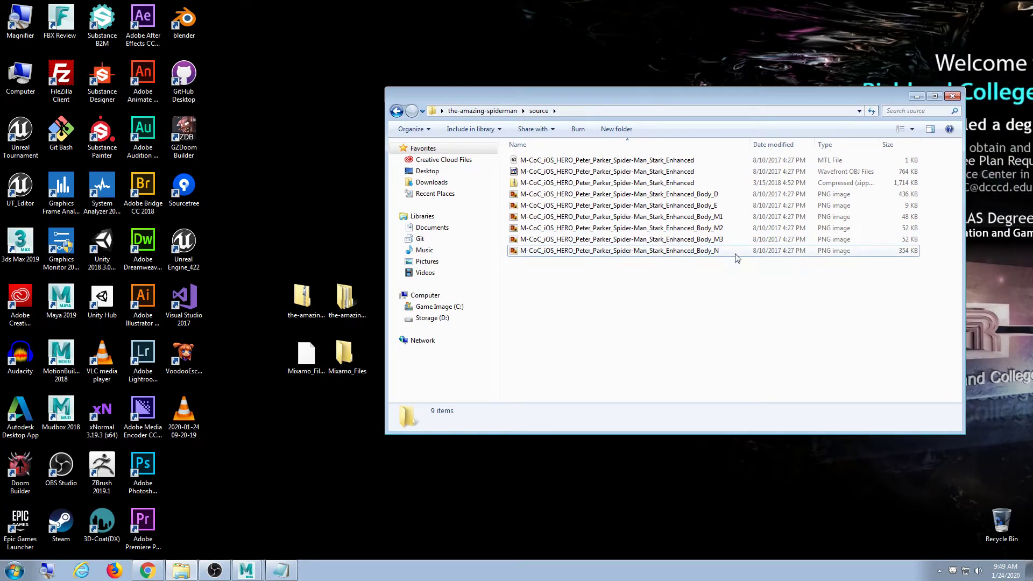
click(597, 109)
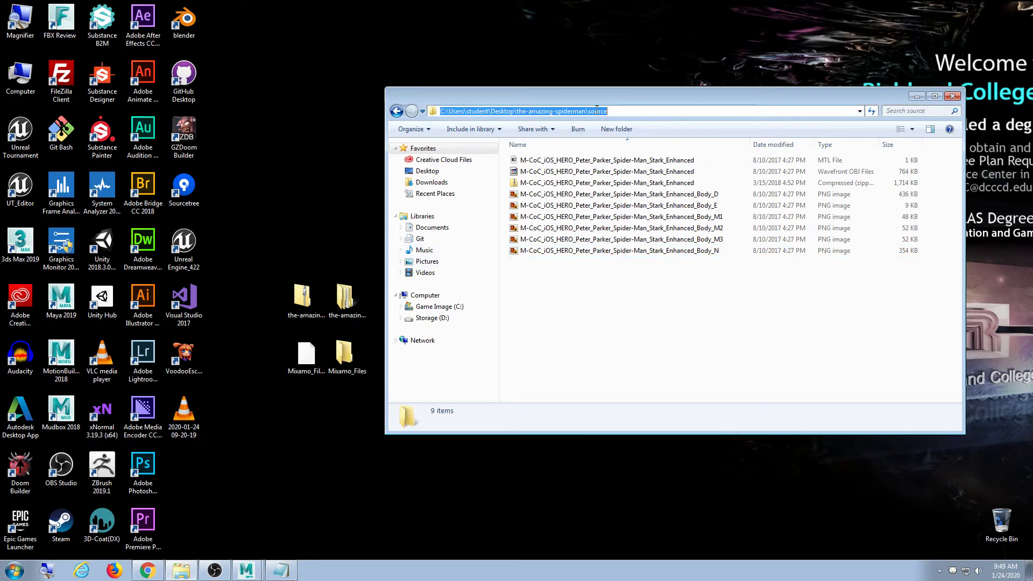
click(659, 322)
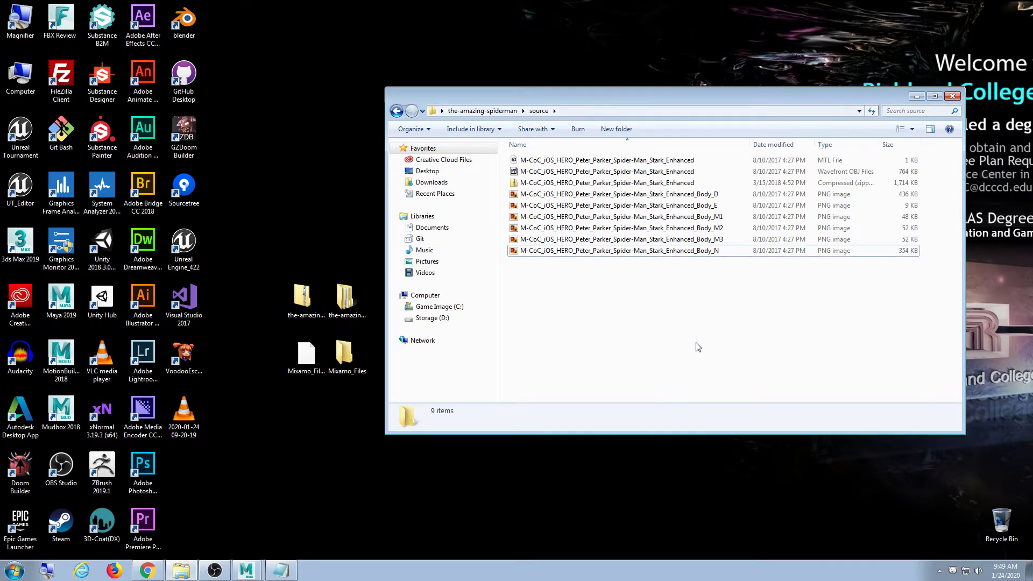
drag(698, 347, 551, 151)
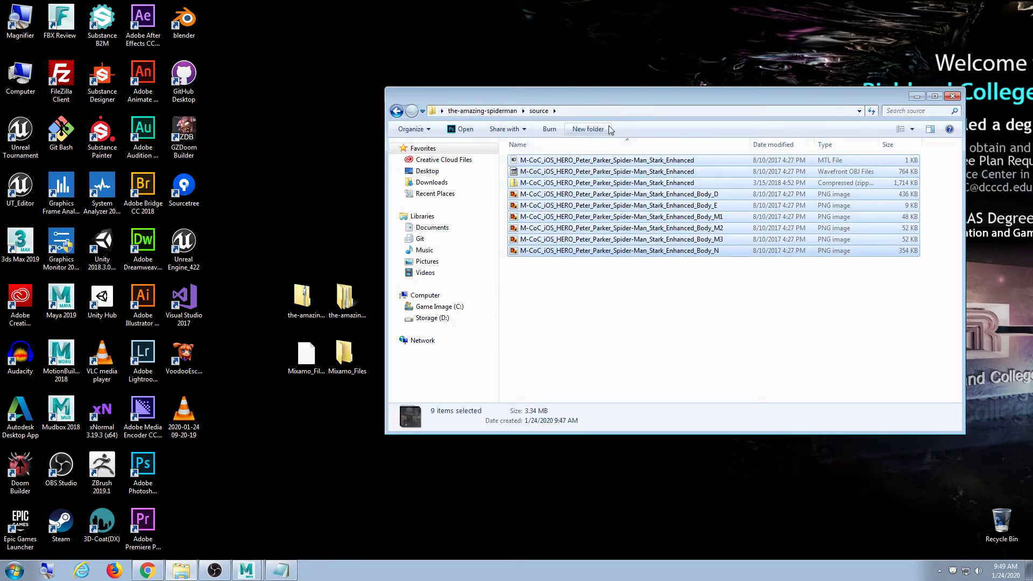
click(598, 111)
click(654, 301)
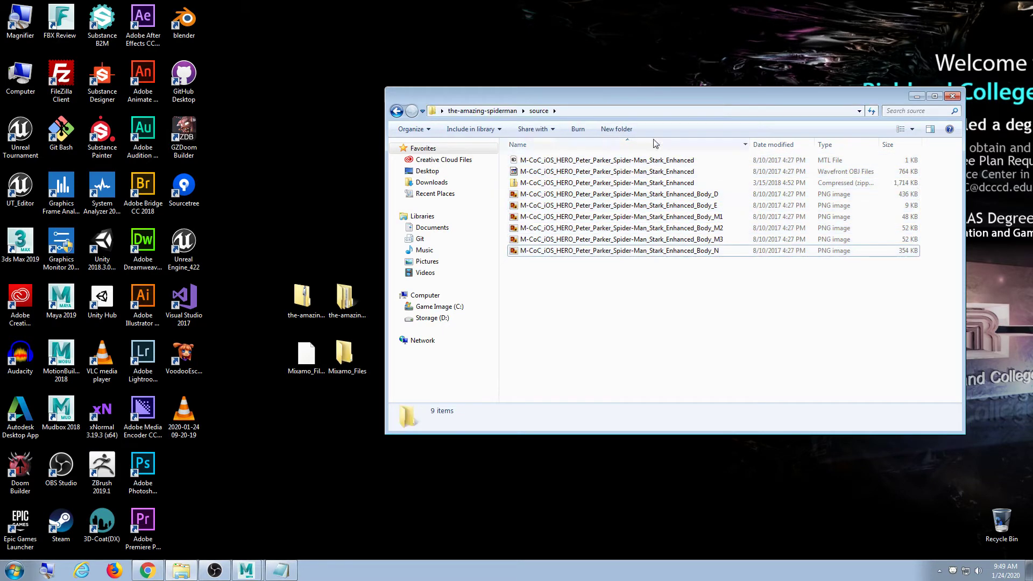
- Highlight the full the-amazing-spiderman\source path in the address bar, copy it, and return to Maya
click(578, 112)
click(625, 113)
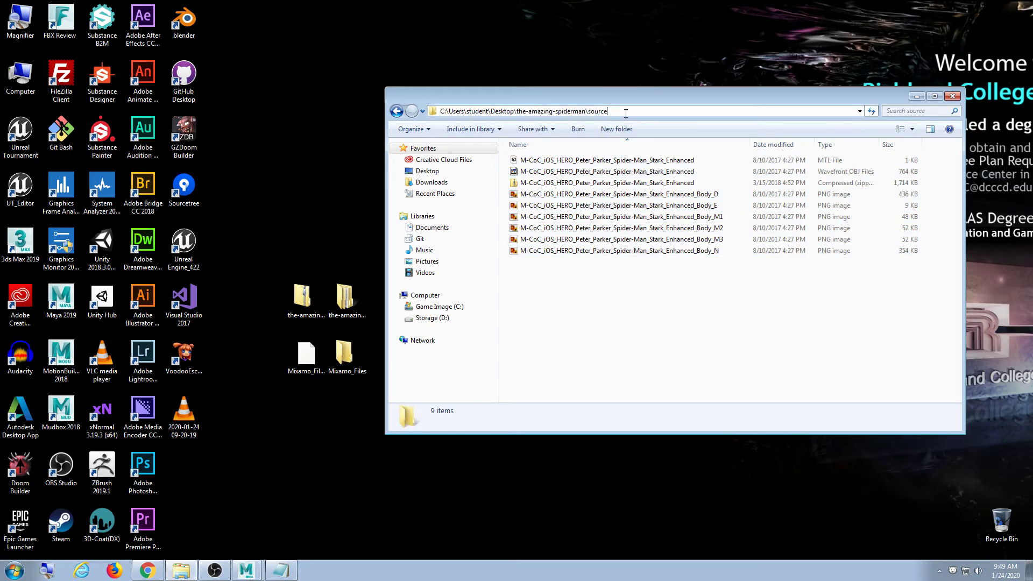
drag(659, 109, 383, 98)
drag(657, 108, 425, 111)
drag(631, 110, 446, 106)
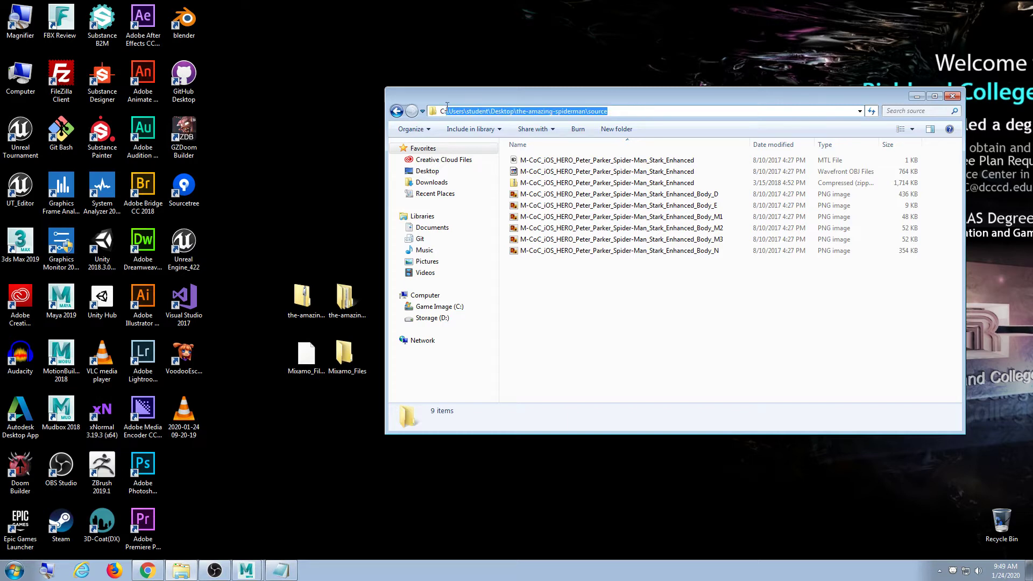
right_click(492, 114)
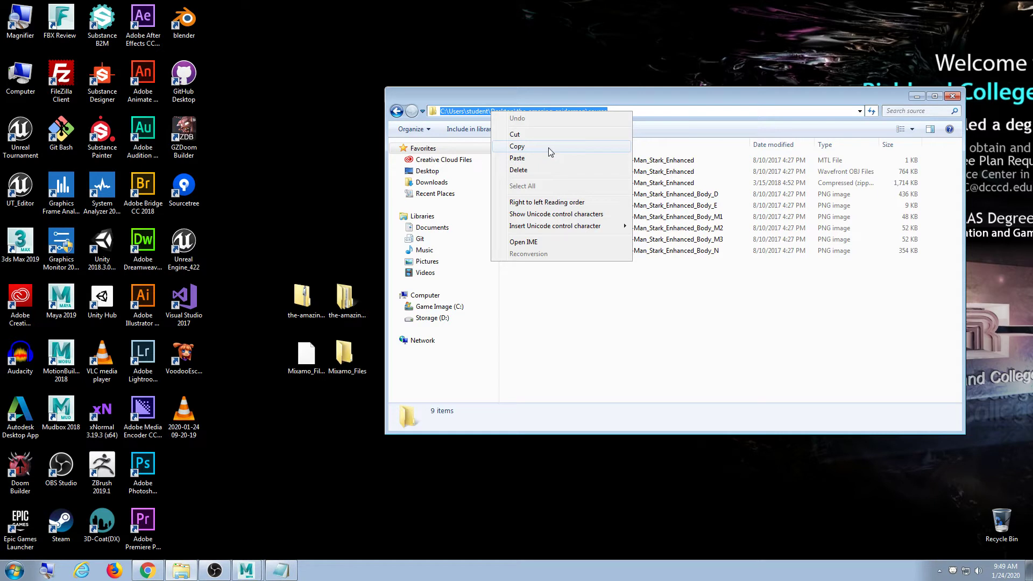
click(547, 147)
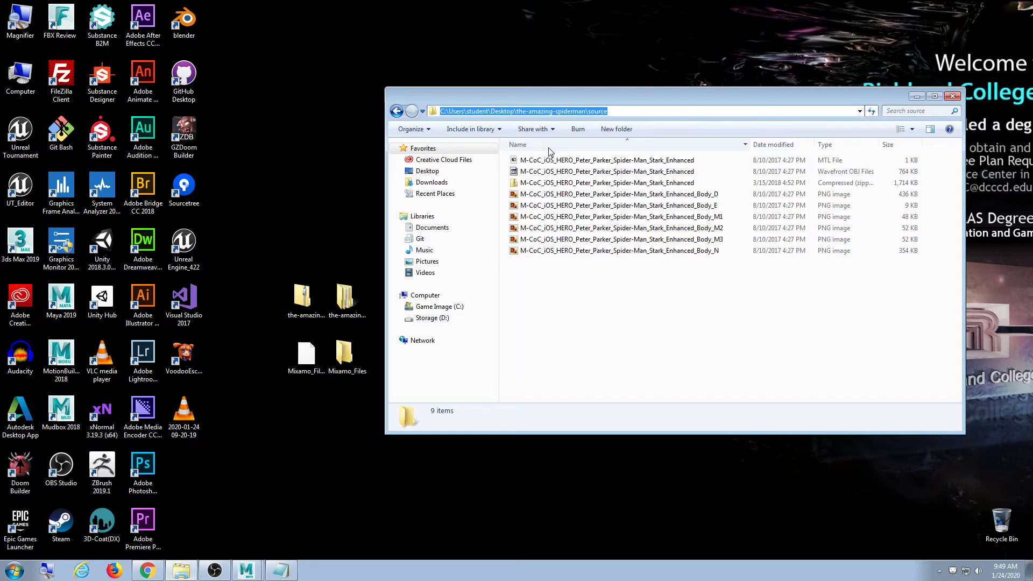
click(248, 570)
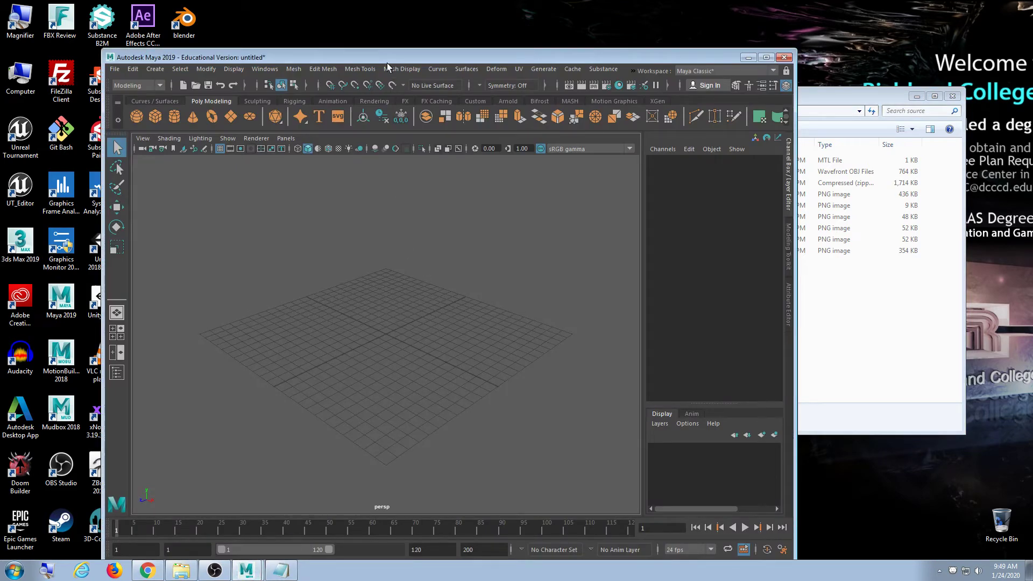
- Maximize the Maya window and start a File > Import
drag(366, 59, 422, 5)
double_click(422, 4)
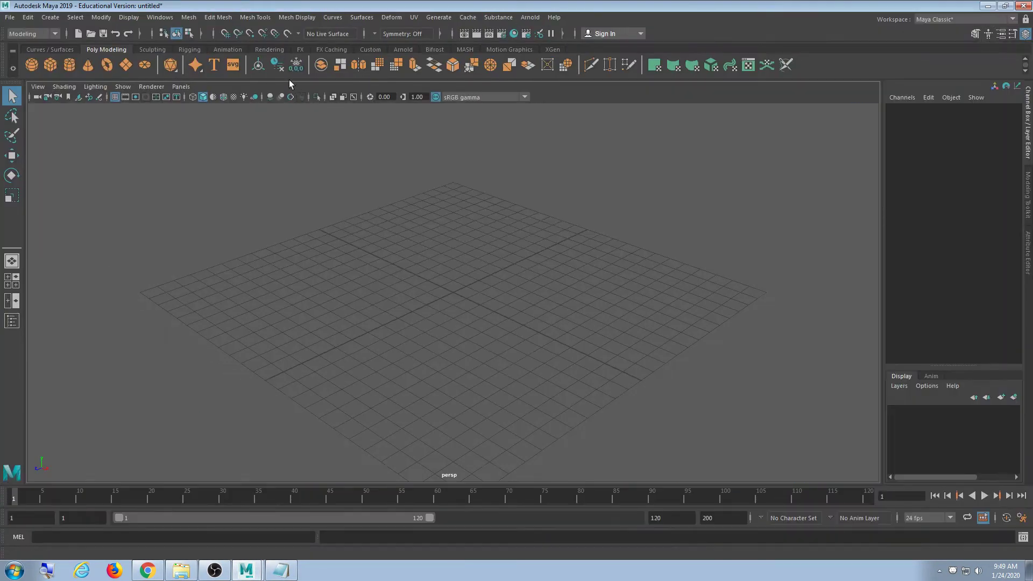
click(10, 17)
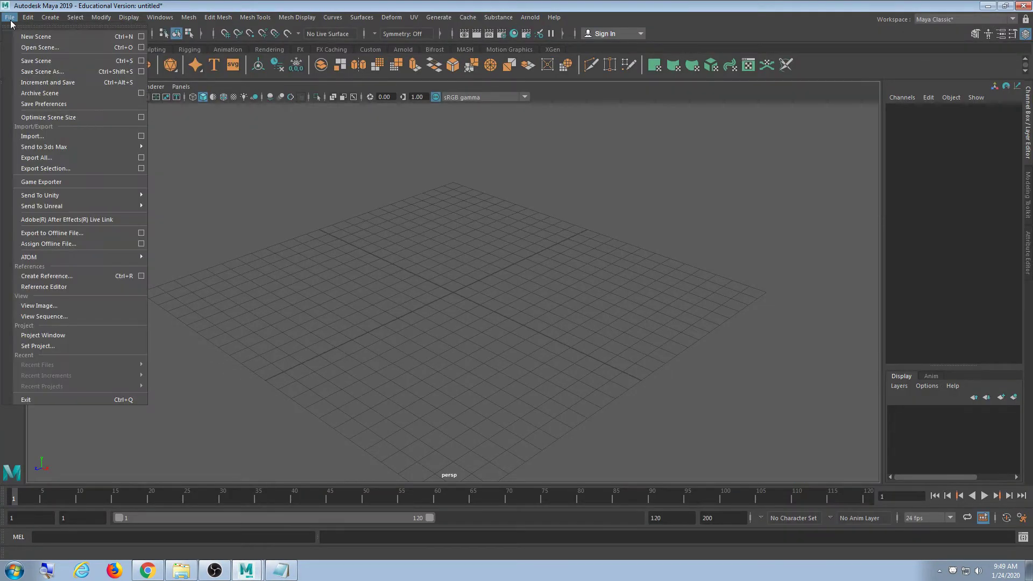
click(91, 136)
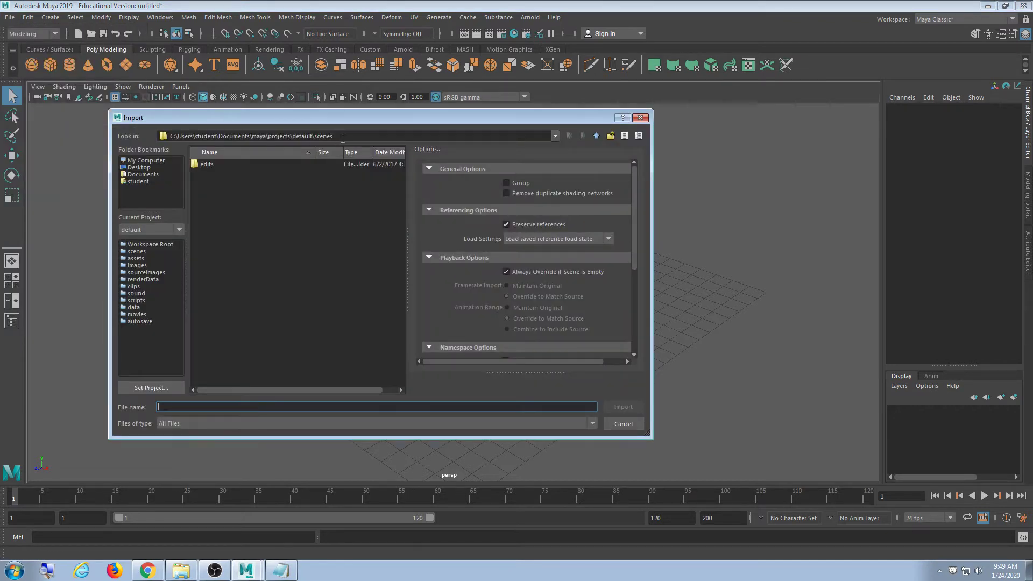
- Paste the source folder path into the Import dialog and import the Spider-Man Stark Enhanced .obj
drag(372, 138, 171, 126)
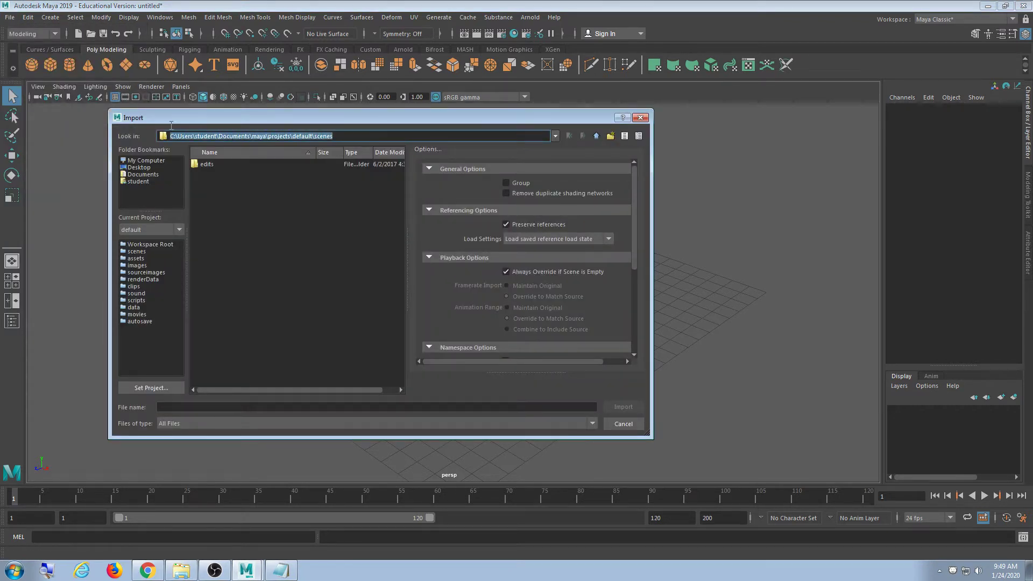
right_click(215, 138)
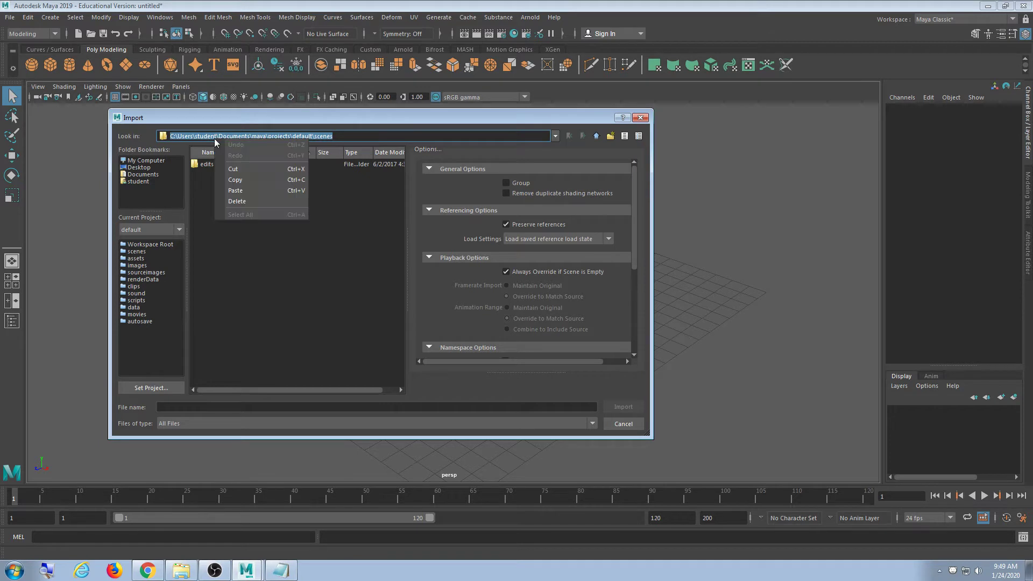
click(247, 192)
key(Return)
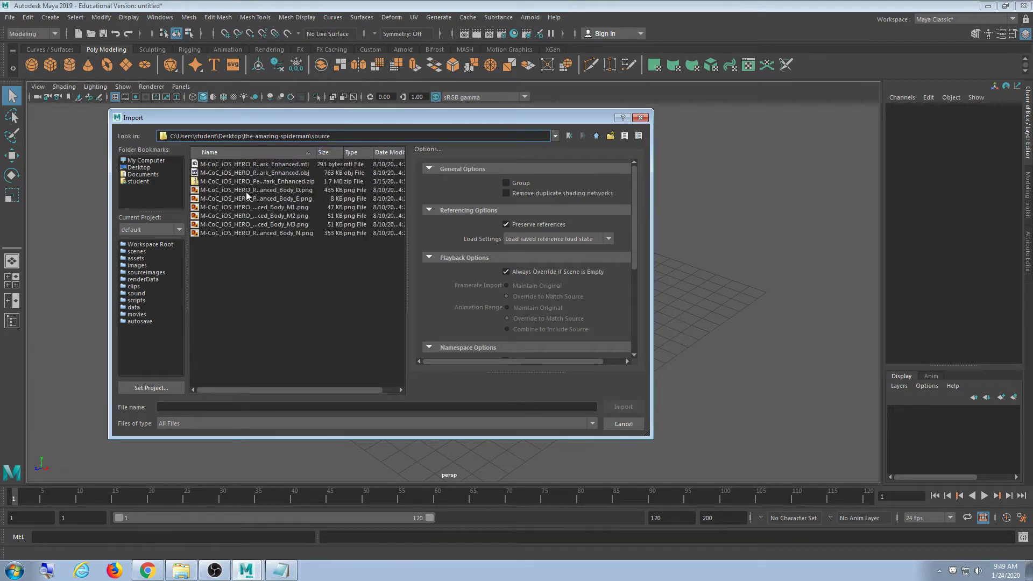
drag(656, 319, 778, 319)
click(299, 174)
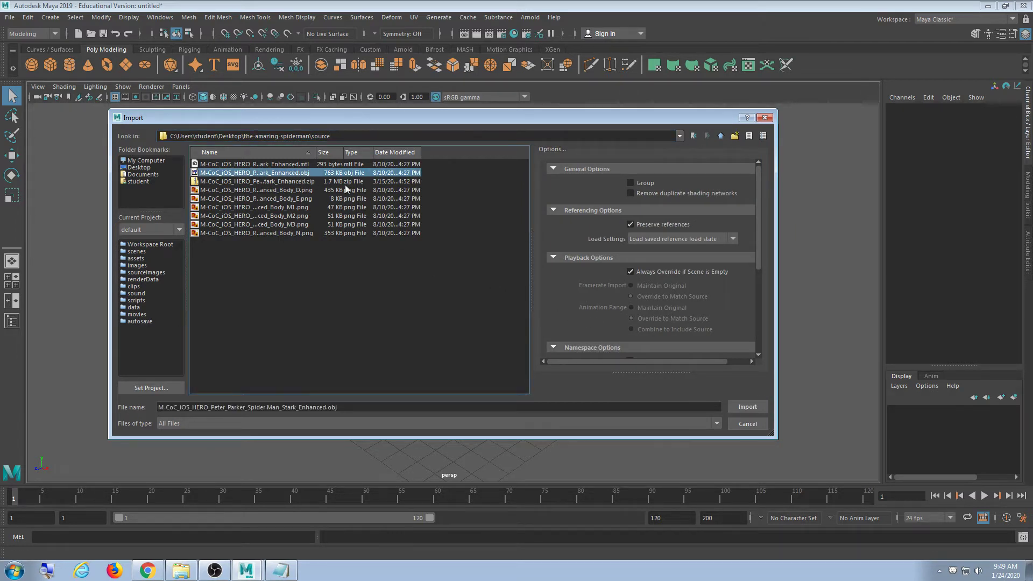
key(Return)
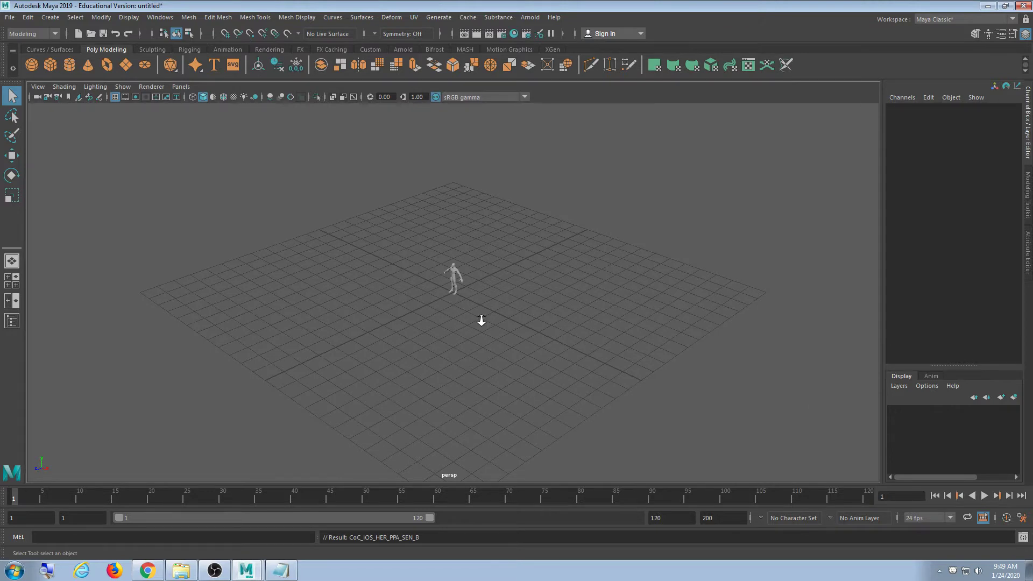
- Switch the viewport to textured display (6) and frame the Spider-Man model on the grid
scroll(476, 313, up, 5)
key(6)
scroll(472, 311, up, 3)
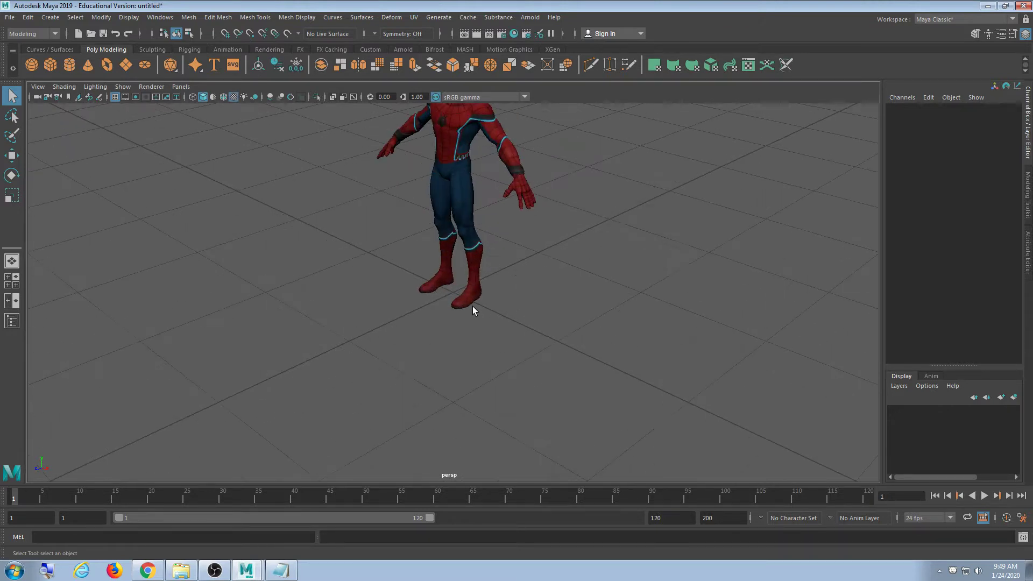
scroll(473, 312, down, 5)
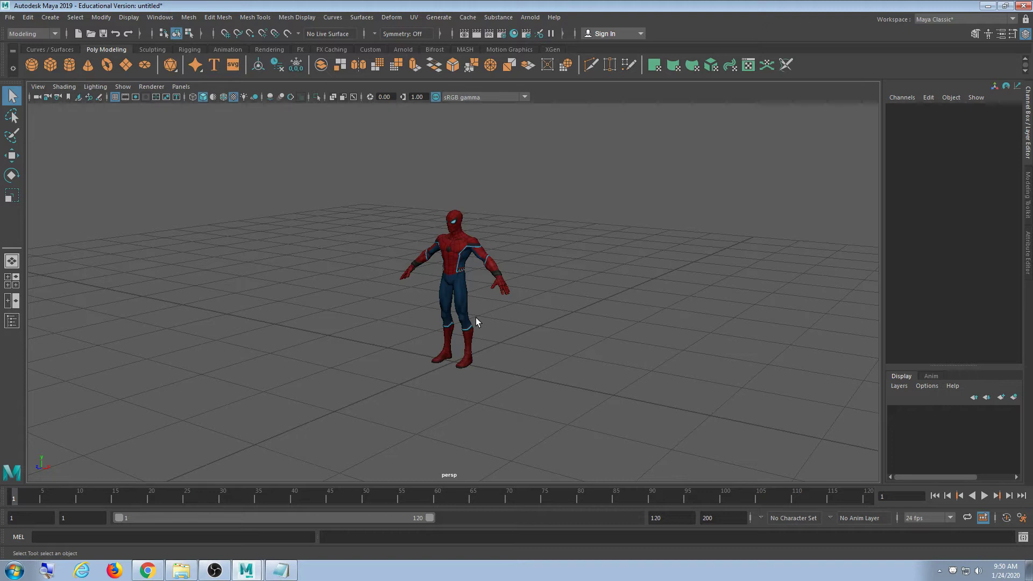
scroll(403, 301, down, 3)
alt+middle_drag(607, 287, 494, 313)
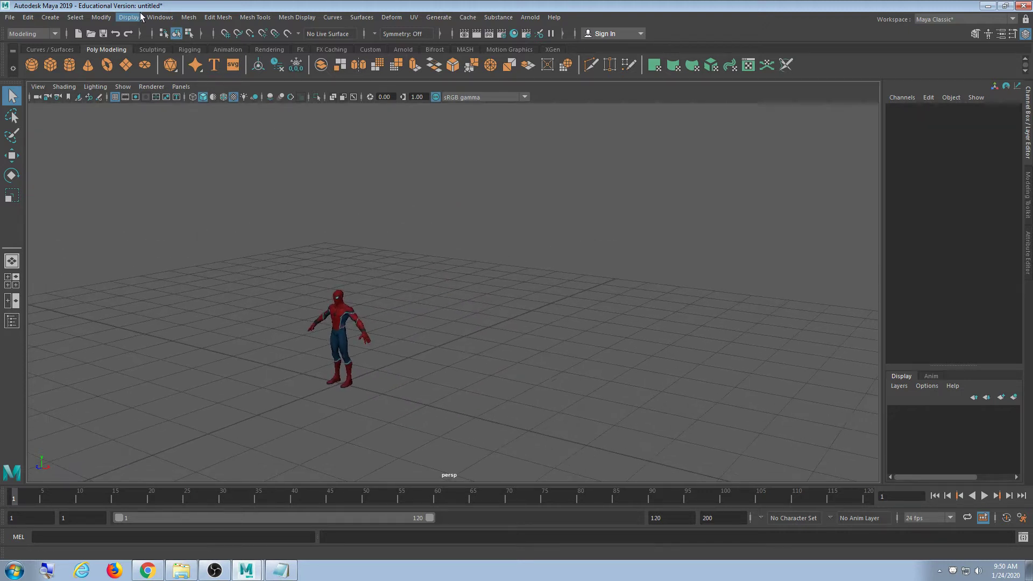
- Activate the Distance Tool from Create > Measure Tools and close the other open menu
click(47, 17)
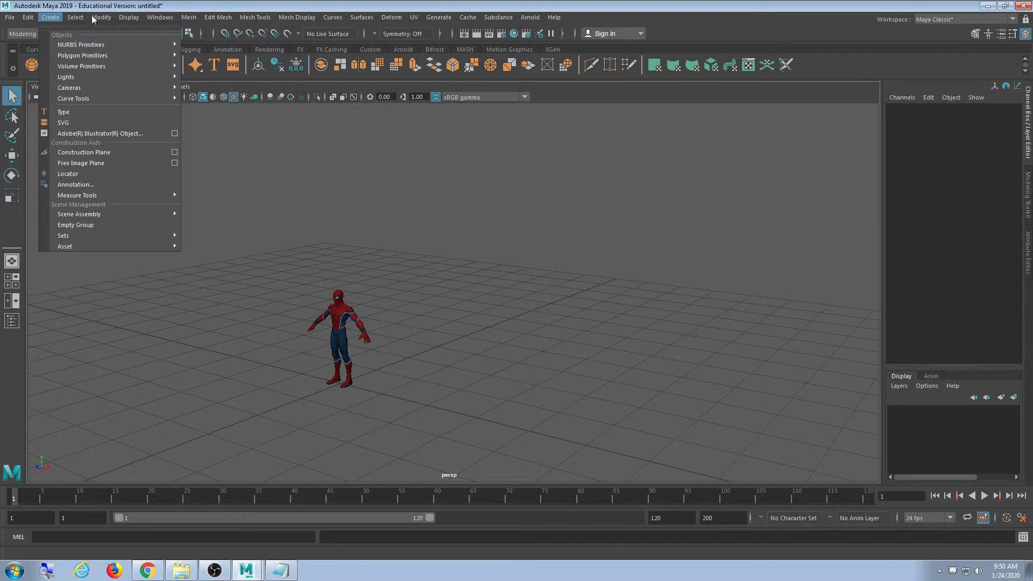
mouse_move(135, 195)
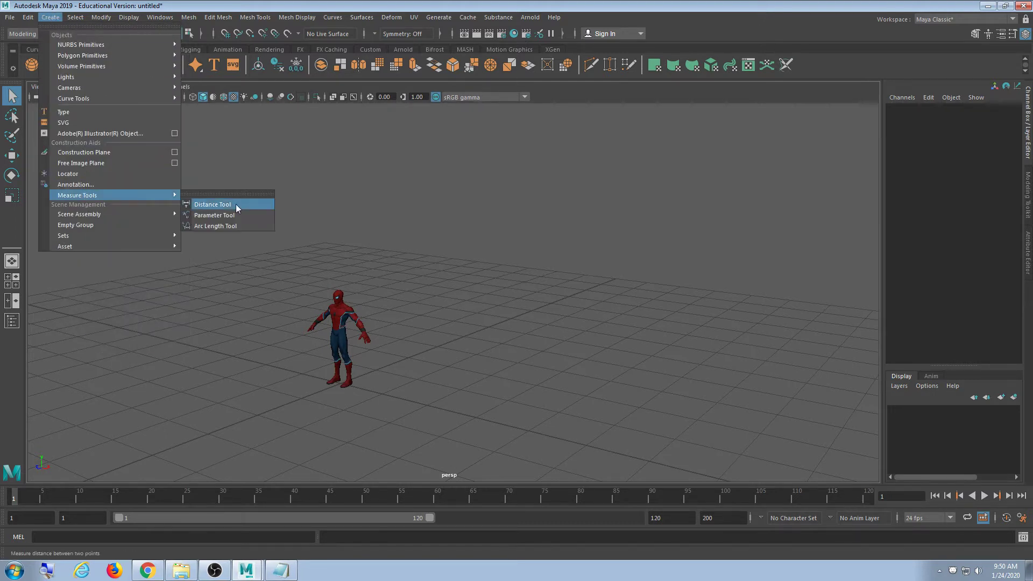
click(235, 205)
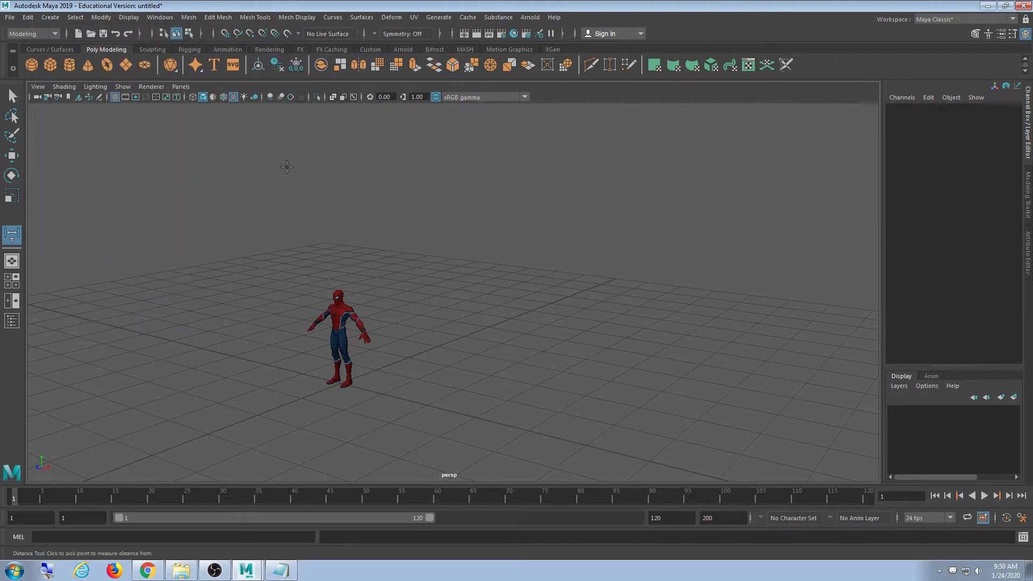
click(198, 16)
mouse_move(178, 56)
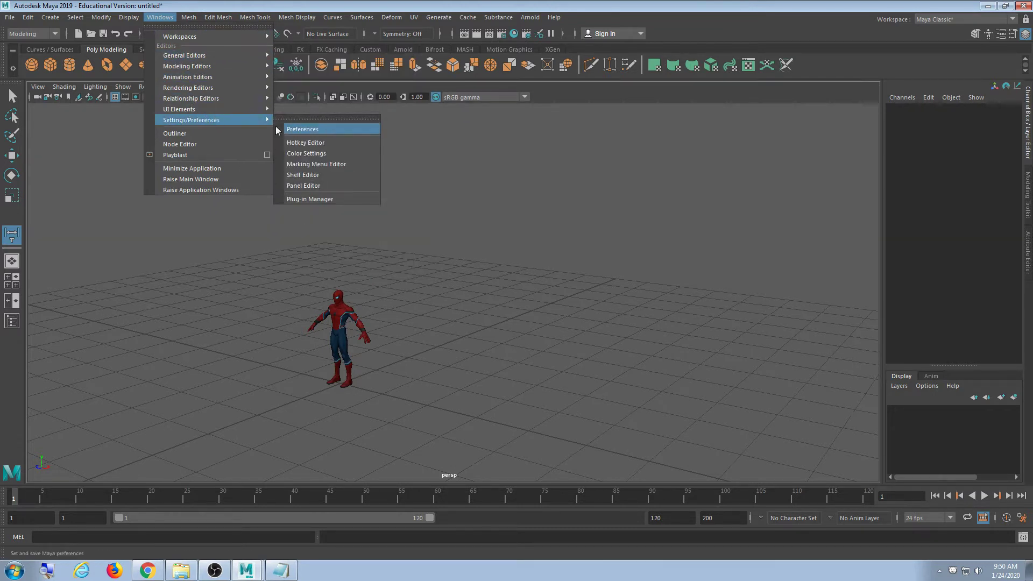
click(324, 134)
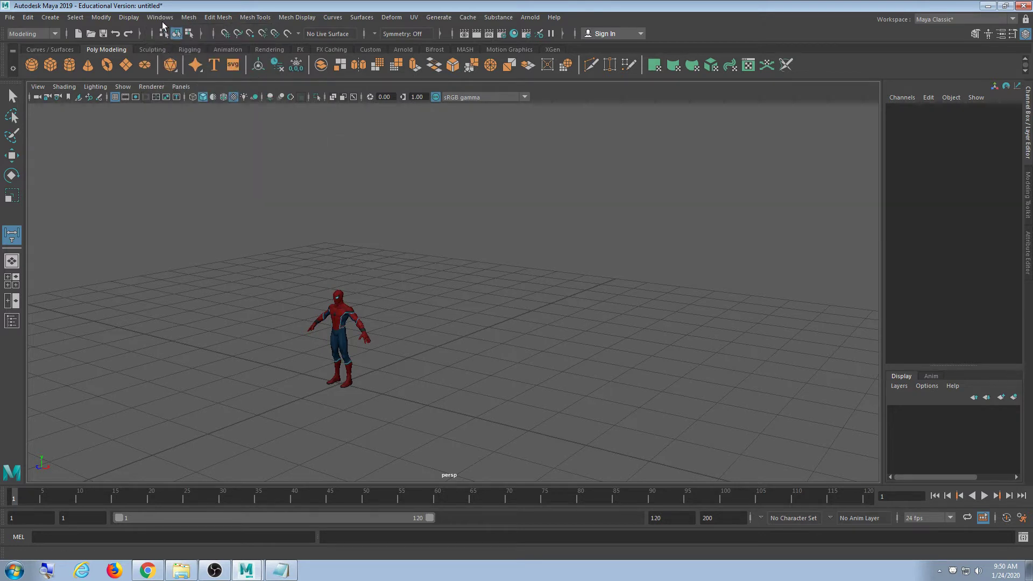
- Browse the Settings, Interface, Help and Kinematics preferences, close them, and pick the Select Tool
click(161, 17)
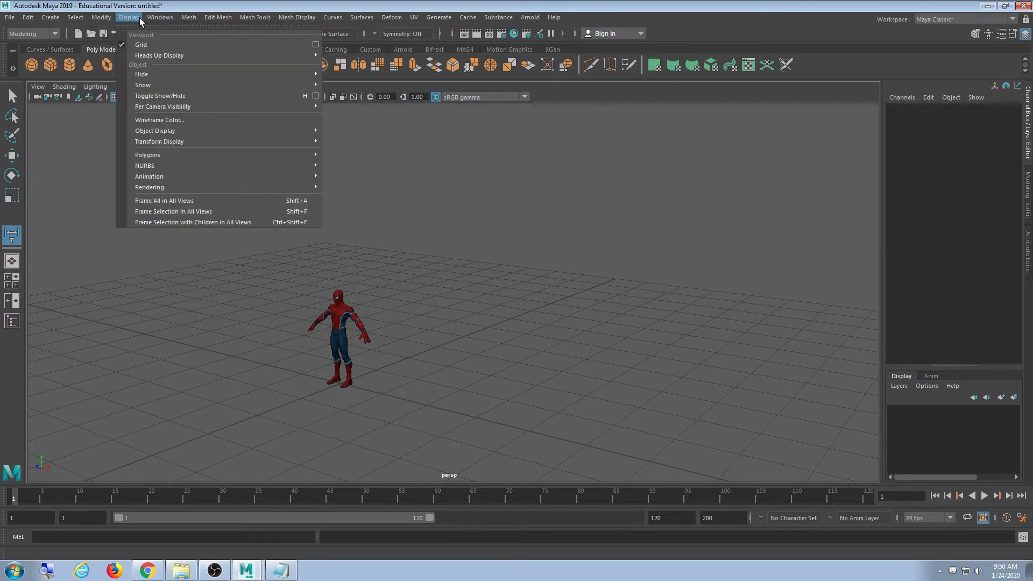
mouse_move(215, 120)
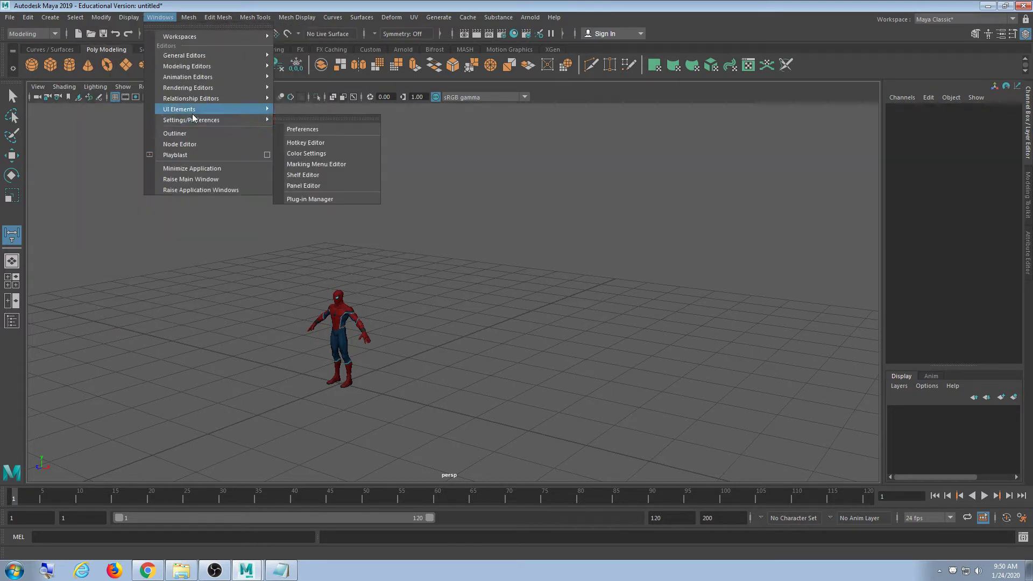
click(316, 128)
click(250, 236)
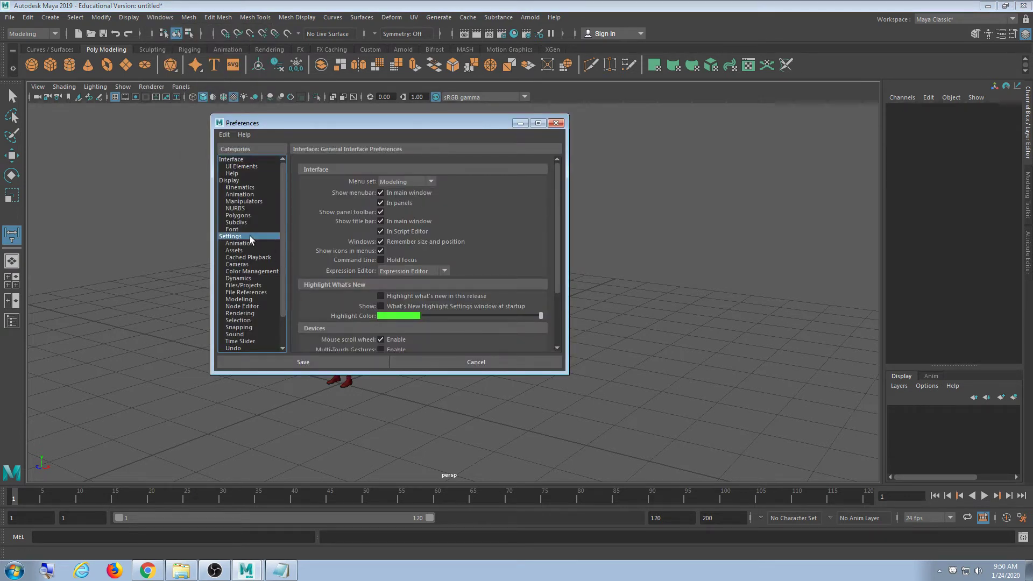
click(237, 160)
click(241, 166)
click(241, 173)
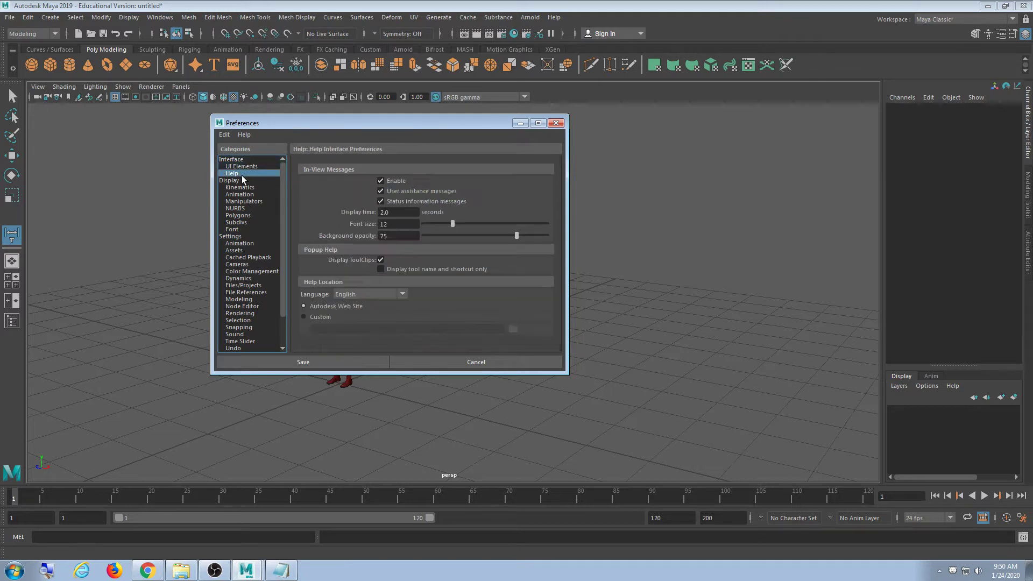
click(245, 187)
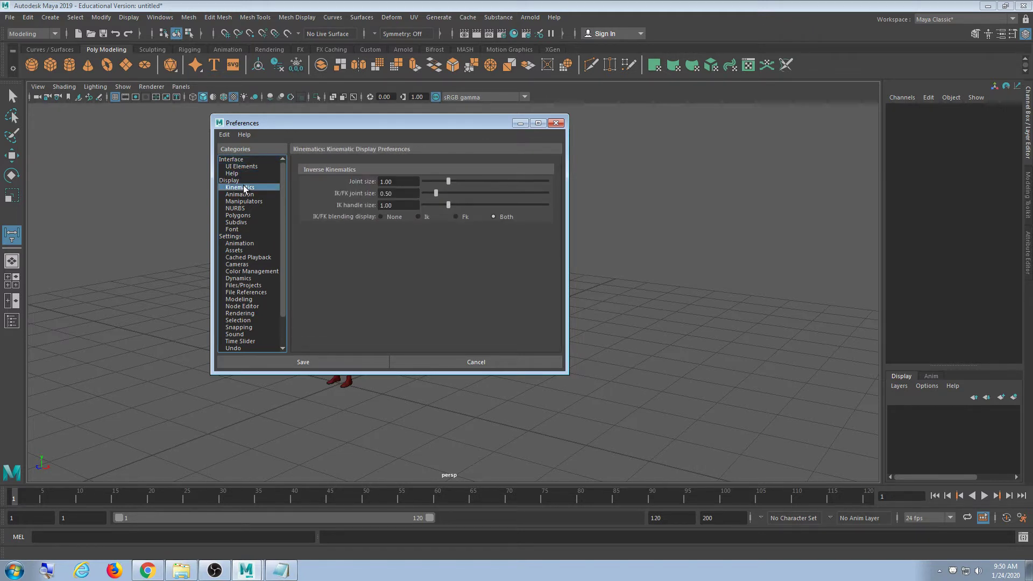
click(555, 123)
alt+middle_drag(378, 293, 464, 263)
click(13, 97)
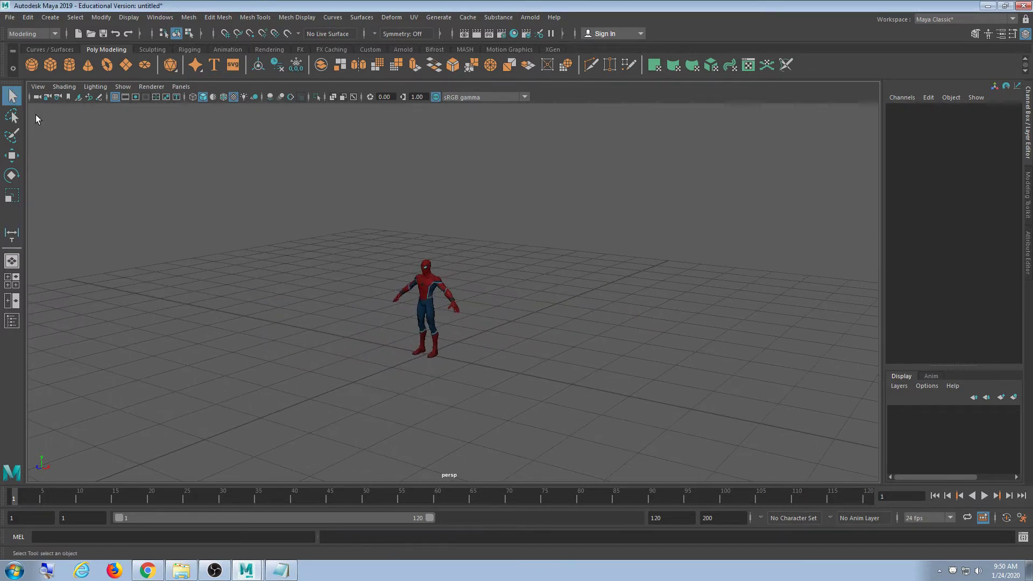
alt+middle_drag(481, 317, 411, 299)
scroll(400, 298, up, 4)
alt+middle_drag(328, 292, 509, 315)
alt+drag(555, 315, 509, 295)
alt+middle_drag(509, 295, 549, 301)
scroll(505, 299, up, 4)
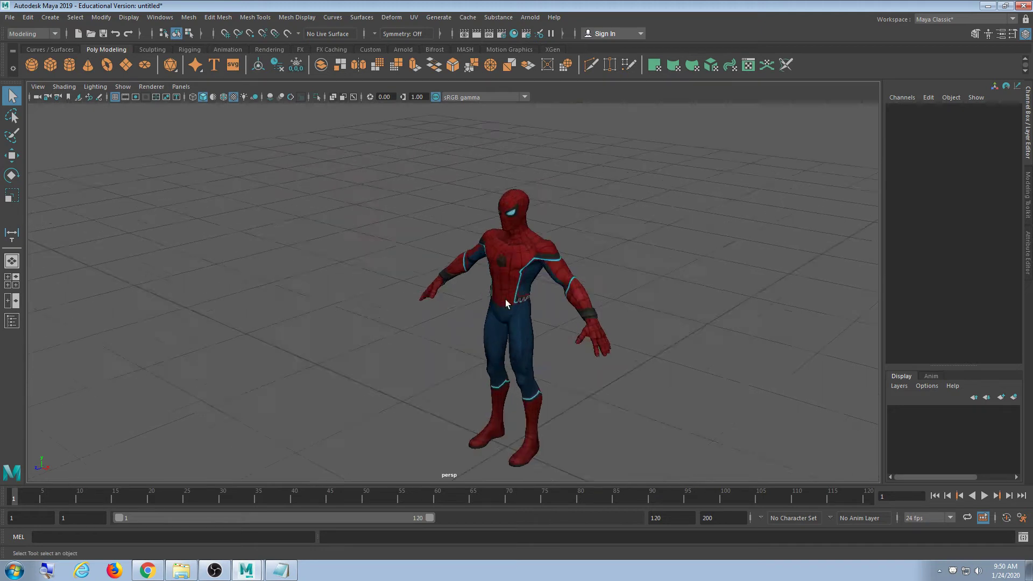
alt+drag(505, 299, 530, 334)
scroll(514, 331, up, 3)
click(496, 248)
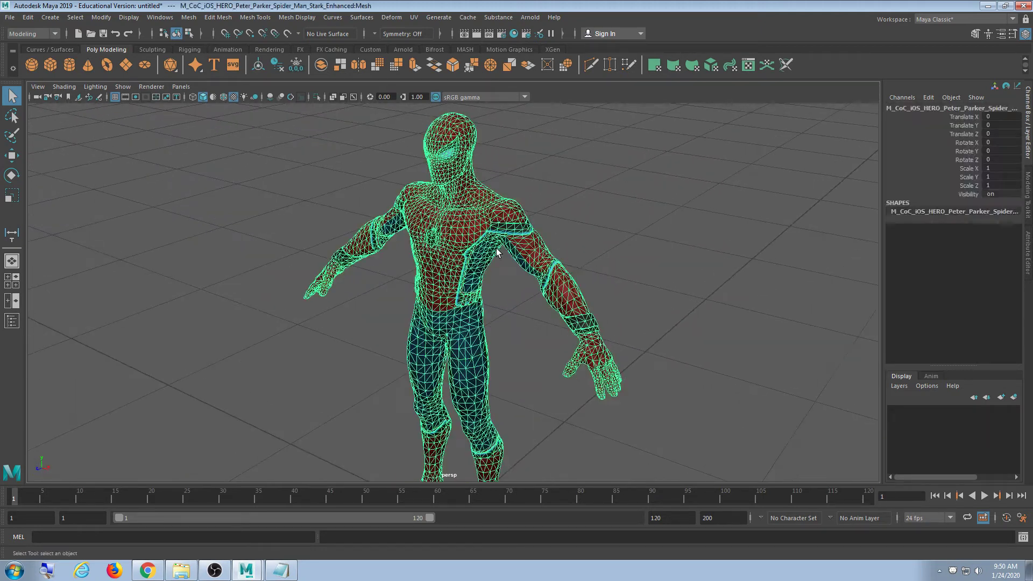
click(615, 235)
scroll(581, 272, down, 3)
alt+drag(581, 272, 438, 313)
alt+right_drag(438, 313, 418, 320)
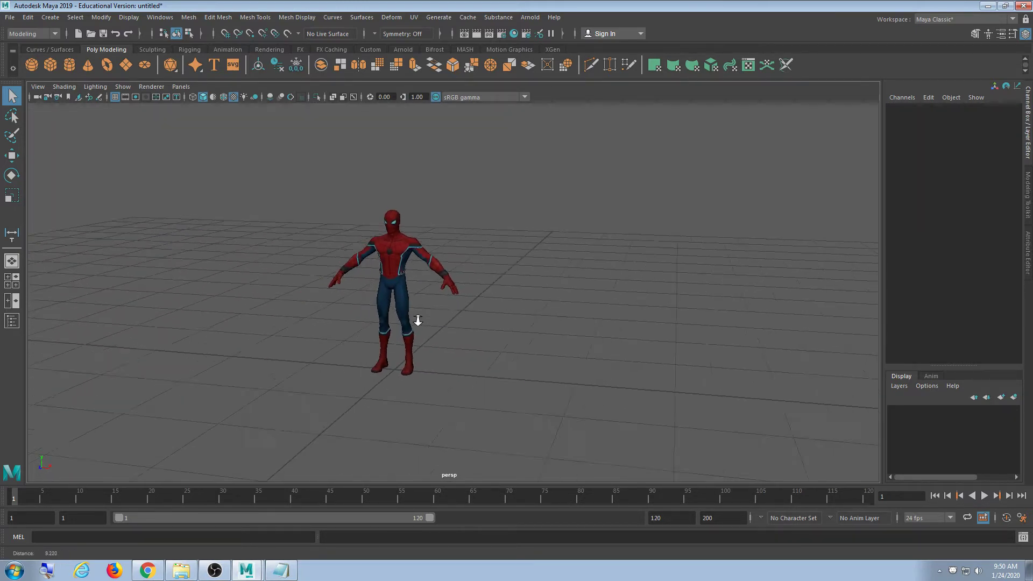
alt+middle_drag(418, 308, 544, 324)
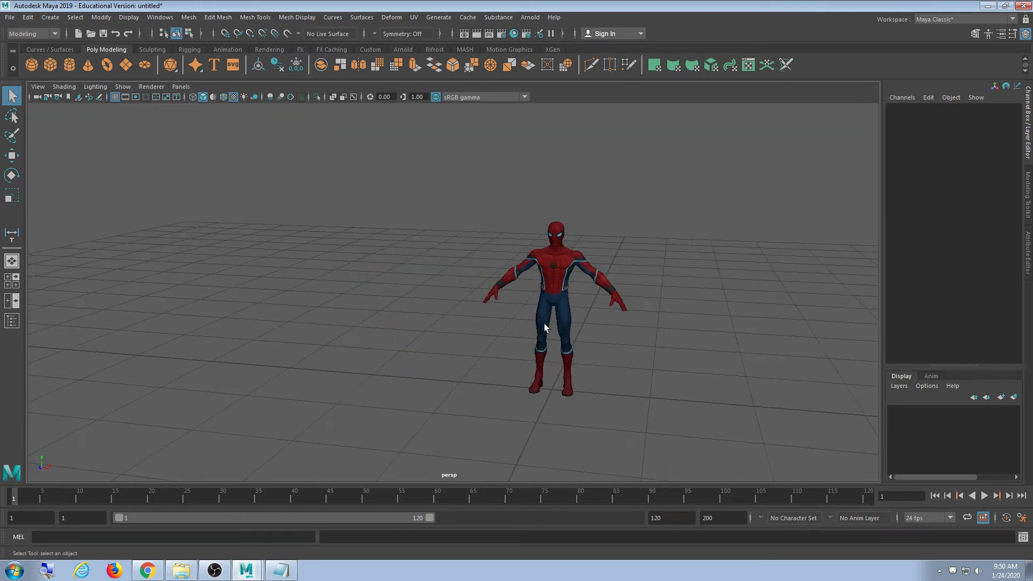
alt+drag(544, 324, 527, 322)
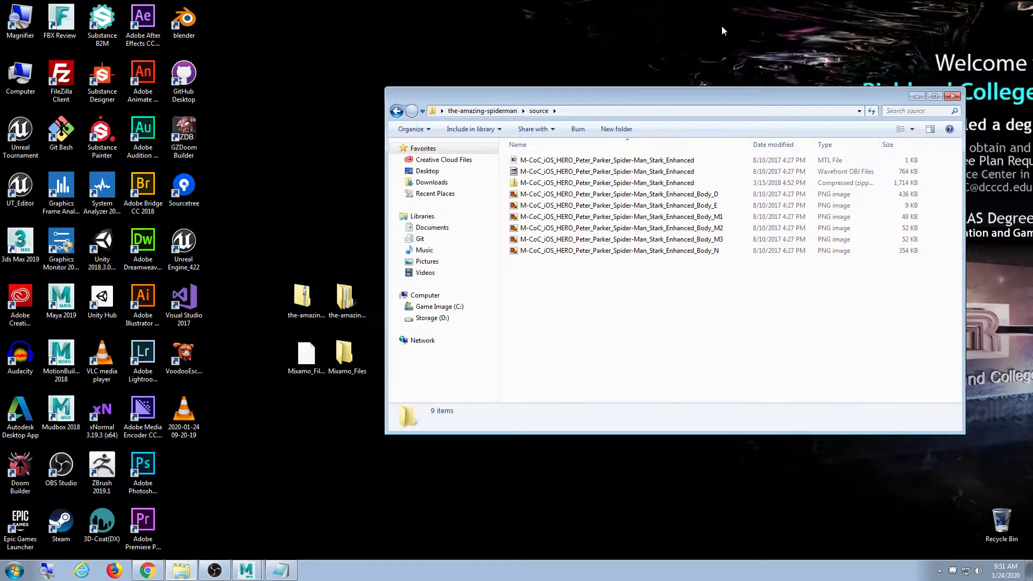
- Minimize Maya and navigate Explorer back into the-amazing-spiderman\source folder
click(988, 6)
drag(505, 96, 542, 97)
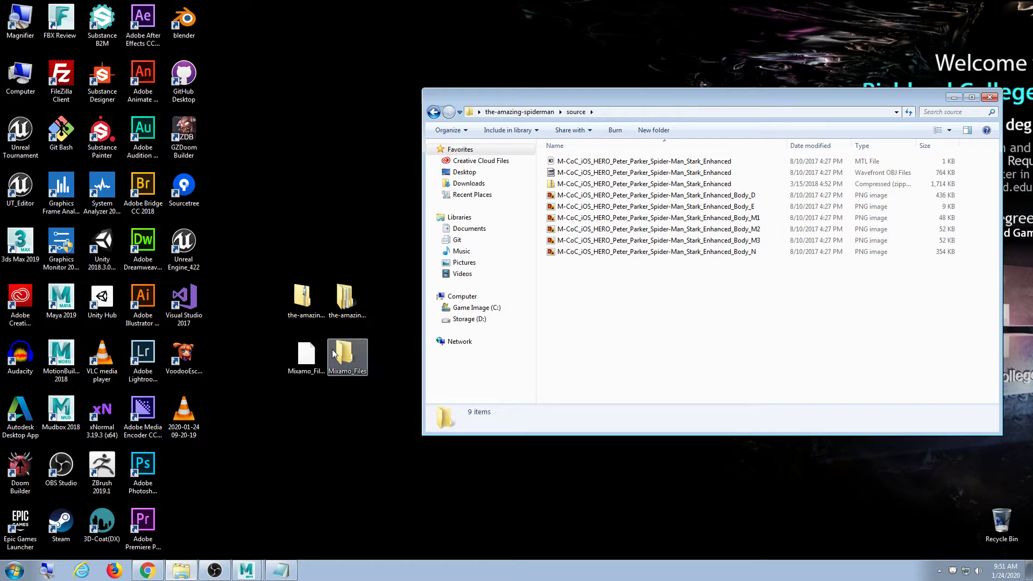
click(434, 112)
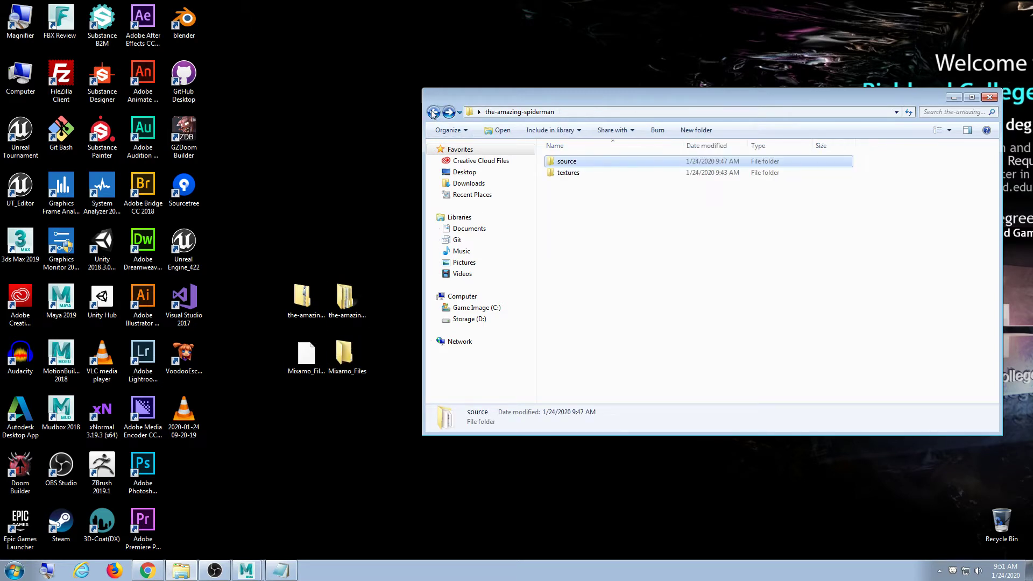
click(434, 112)
click(450, 114)
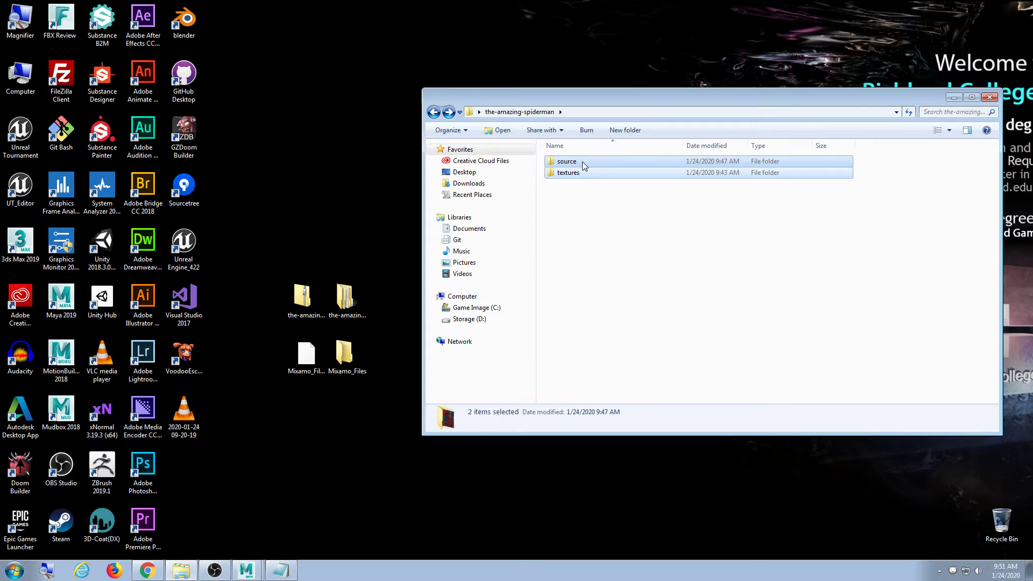
double_click(582, 161)
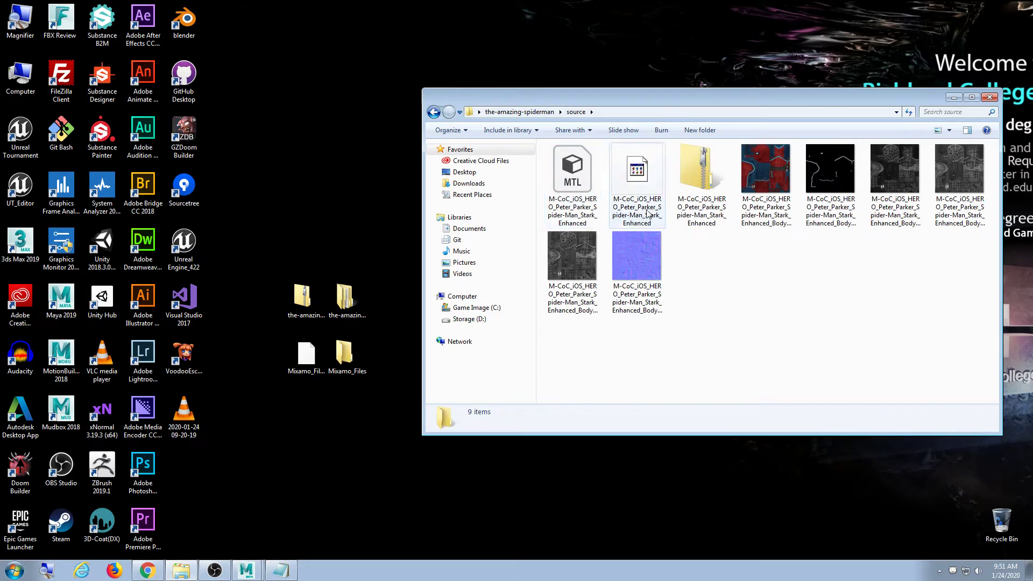
- Select the extracted files, cancel the Delete prompt, and reselect the zip archive
drag(611, 98, 574, 90)
drag(938, 323, 533, 141)
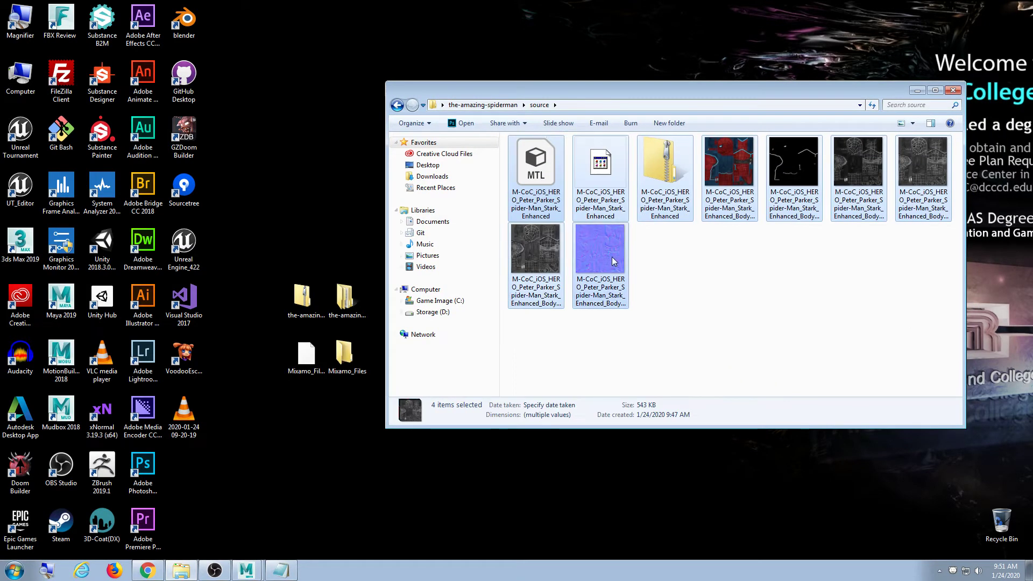
ctrl+click(654, 191)
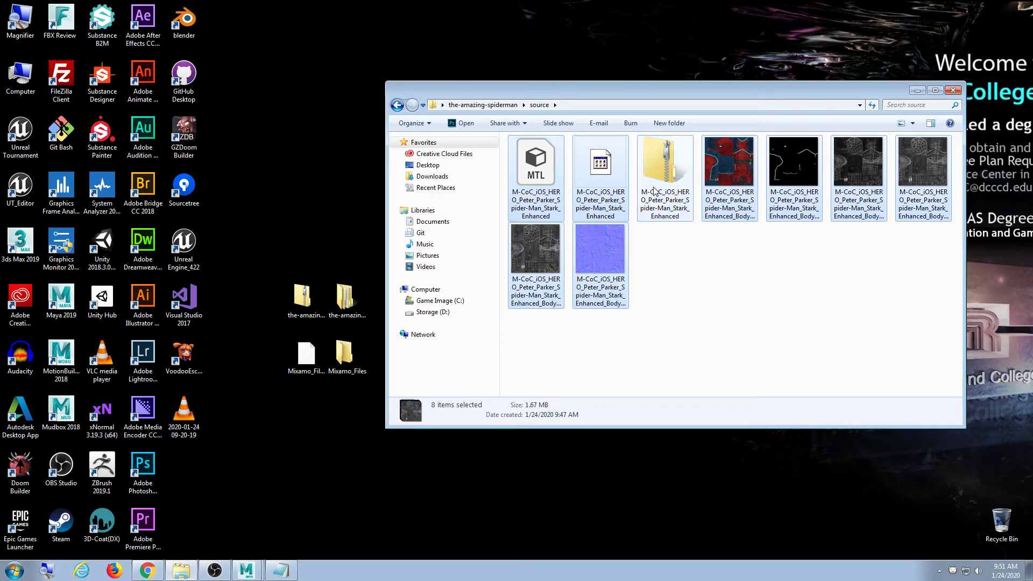
key(Delete)
click(638, 261)
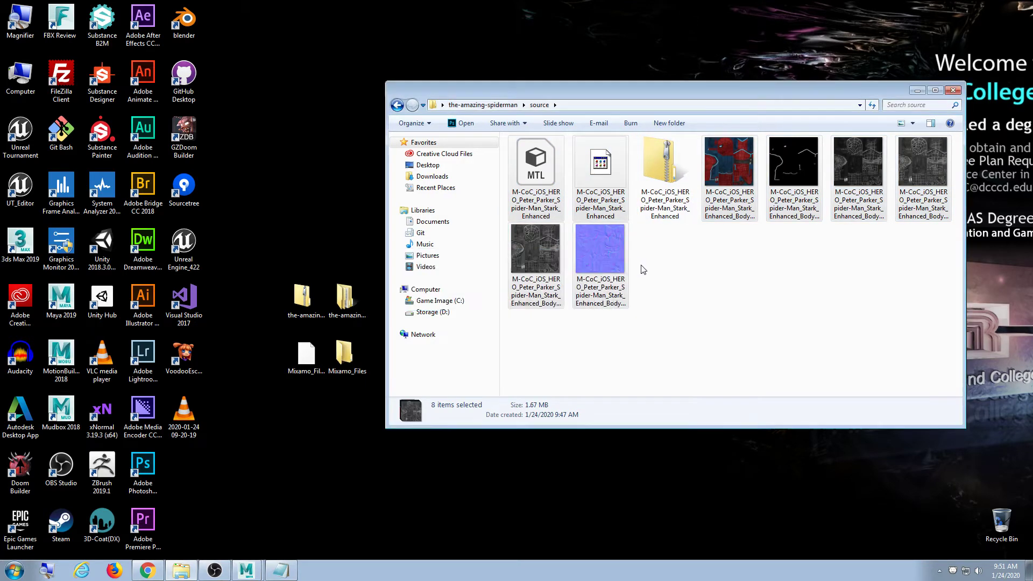
click(642, 266)
click(666, 183)
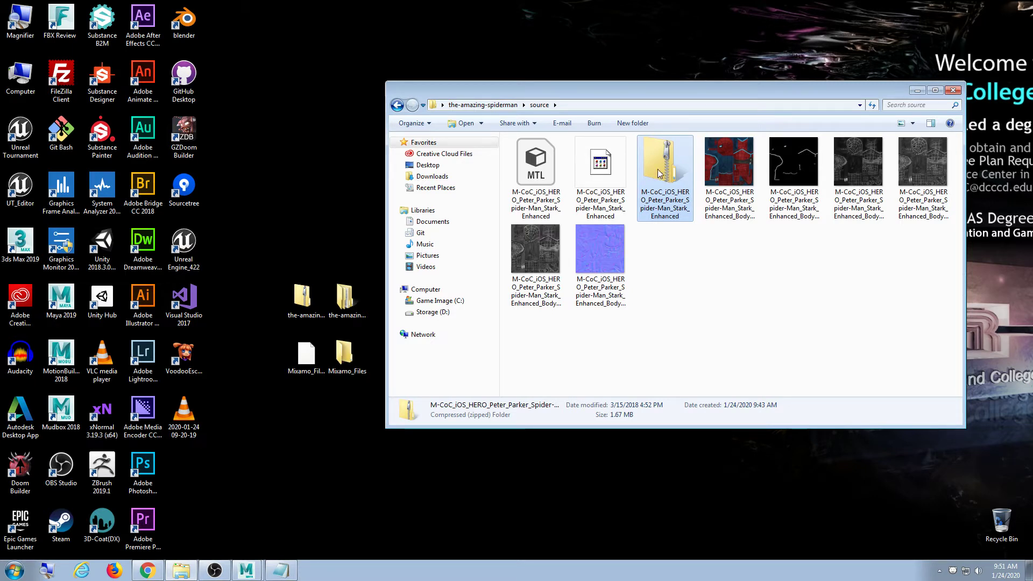
- Copy the source folder's full path from the address bar and switch back to Maya
click(619, 106)
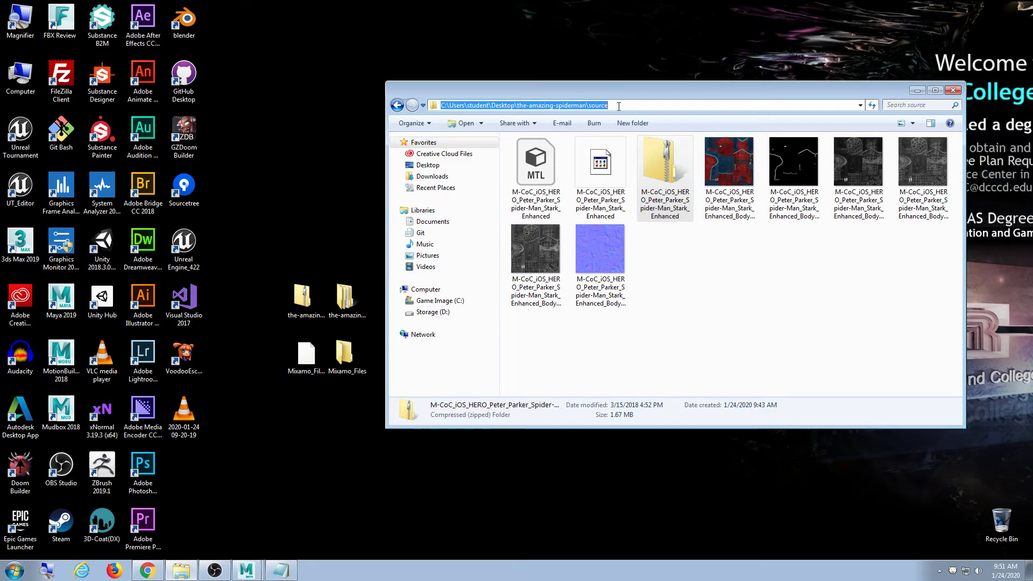
right_click(578, 104)
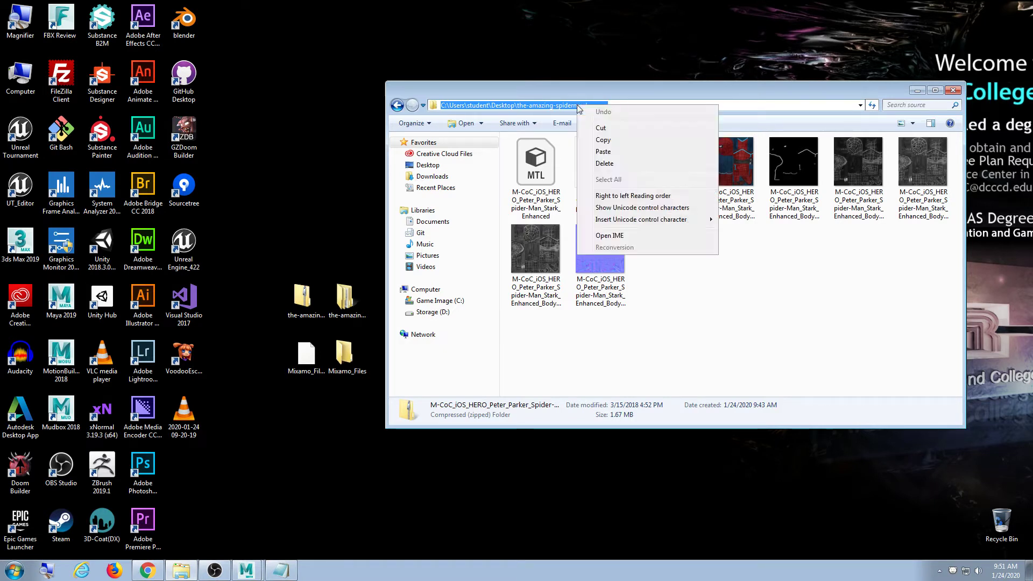
click(602, 140)
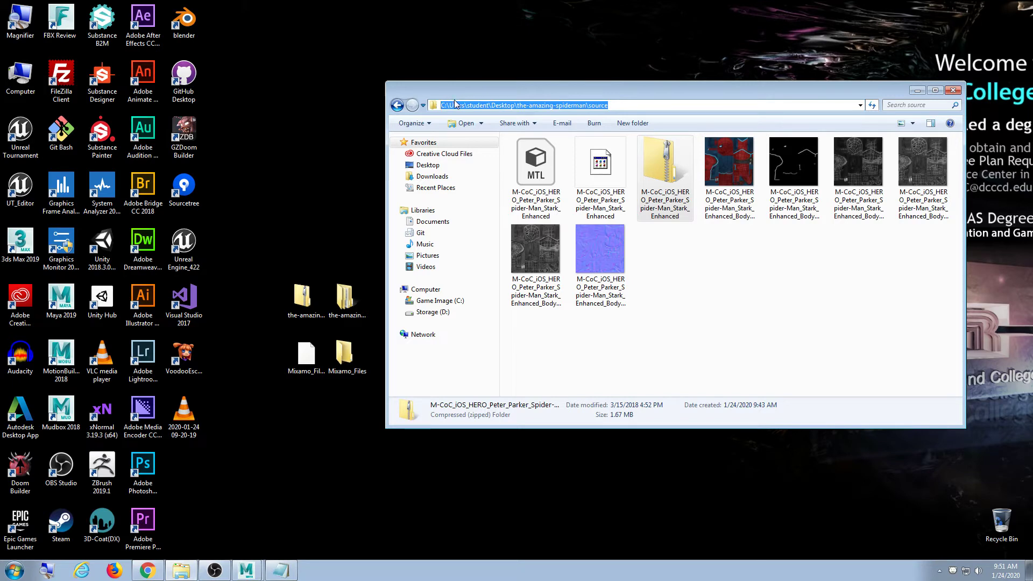
click(252, 569)
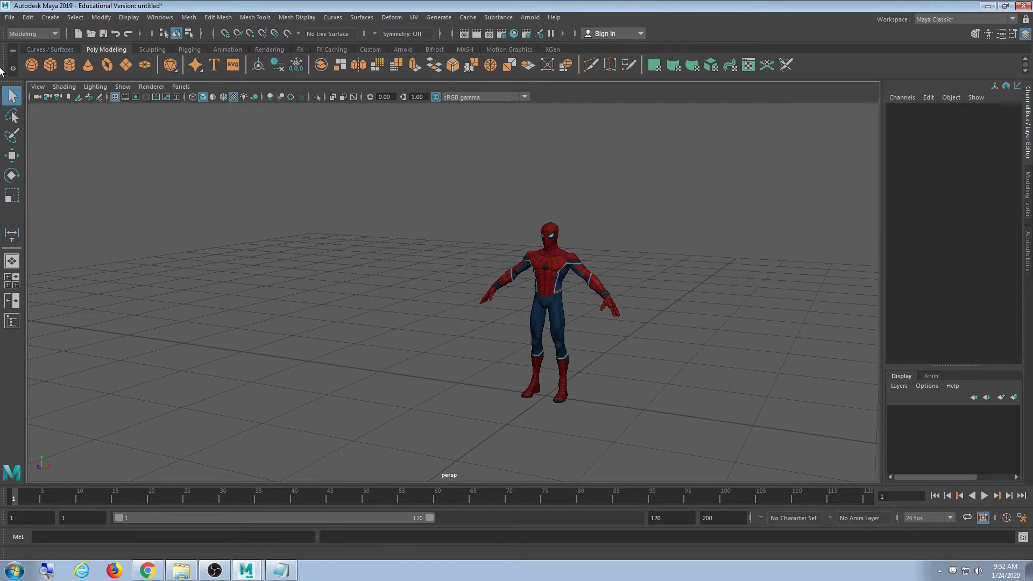
key(super)
alt+middle_drag(635, 303, 511, 296)
scroll(511, 296, up, 2)
scroll(512, 296, up, 1)
key(super)
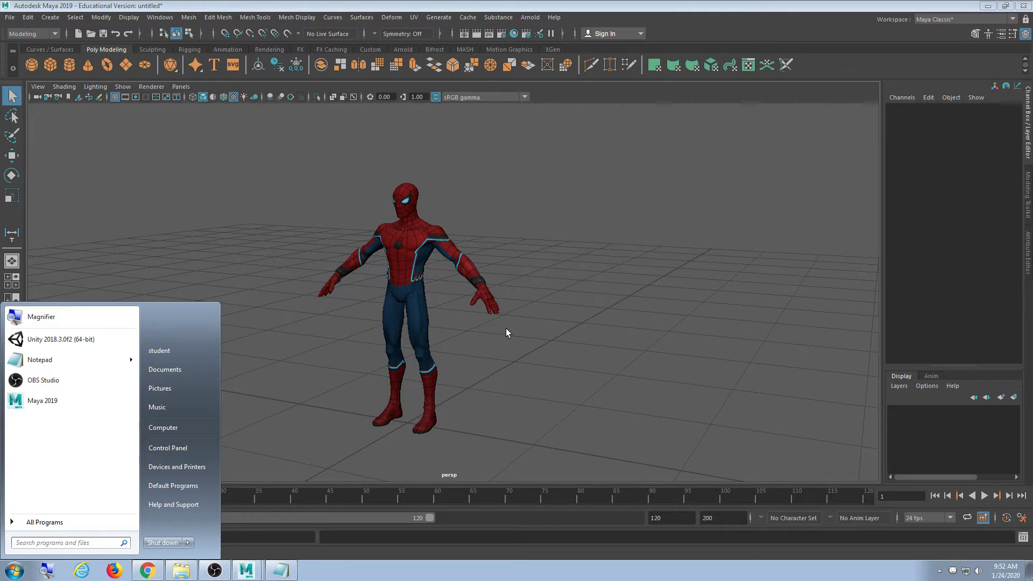
click(510, 312)
alt+drag(511, 305, 462, 302)
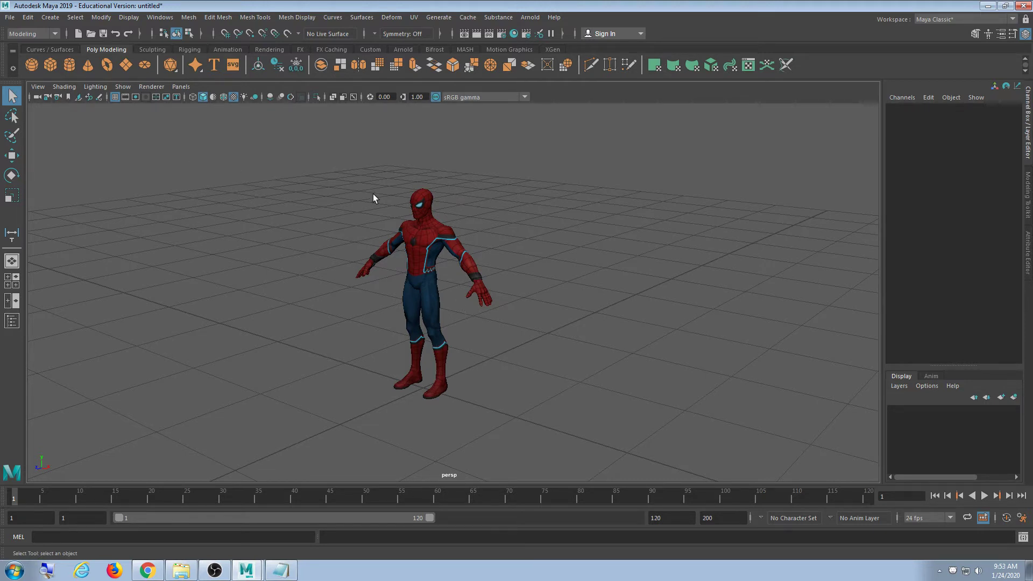
alt+drag(318, 182, 537, 311)
mouse_move(533, 310)
alt+middle_down()
mouse_move(546, 292)
mouse_move(532, 312)
alt+middle_up()
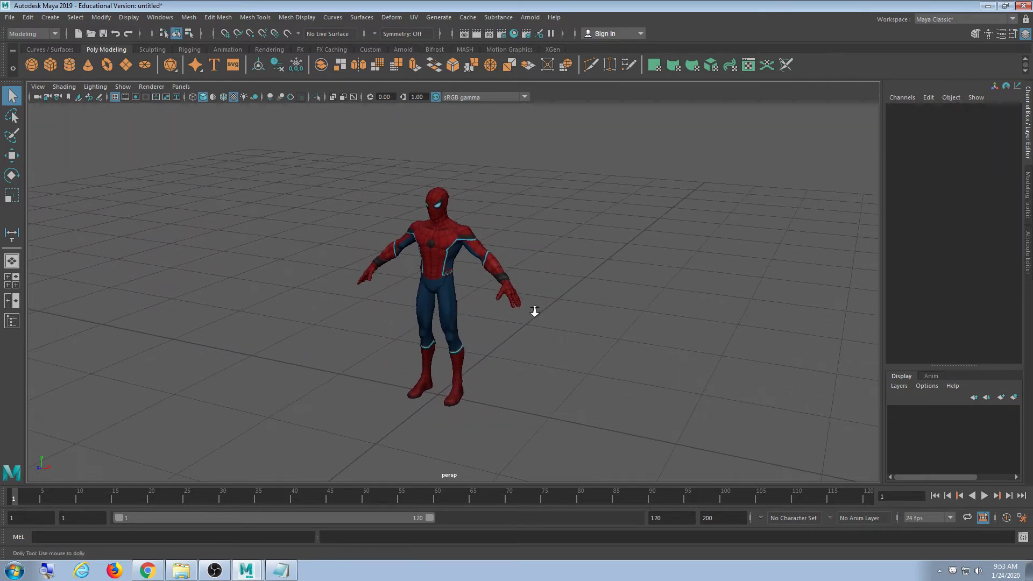
scroll(550, 287, up, 4)
alt+drag(550, 286, 447, 332)
alt+middle_drag(447, 332, 425, 278)
alt+drag(424, 278, 417, 230)
click(417, 230)
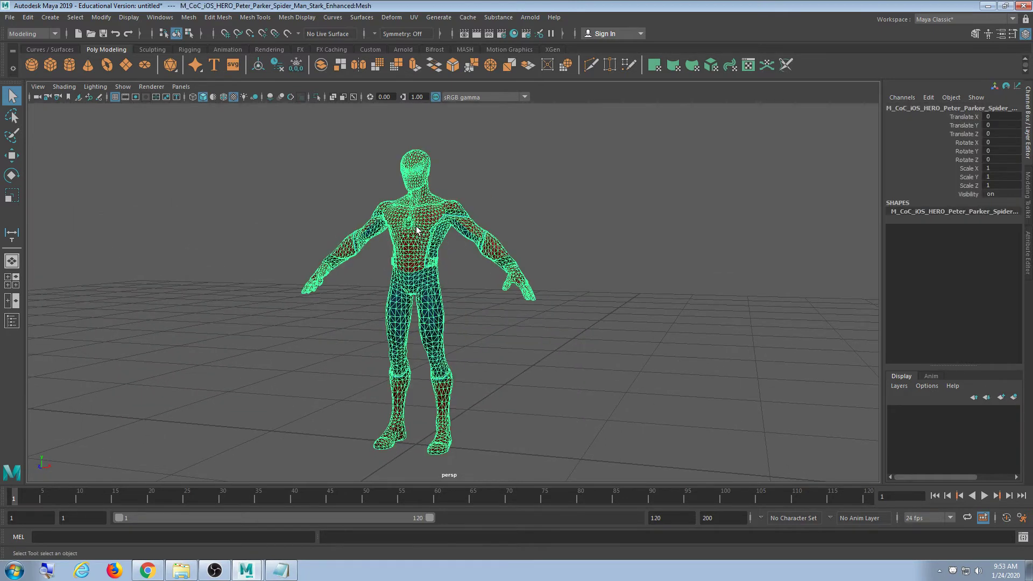
scroll(424, 234, down, 5)
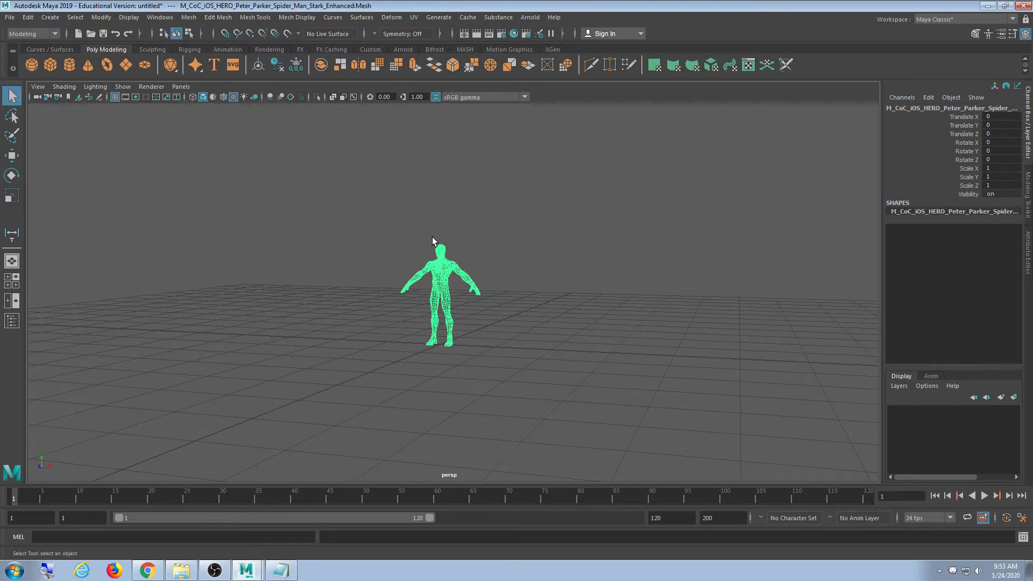
key(f)
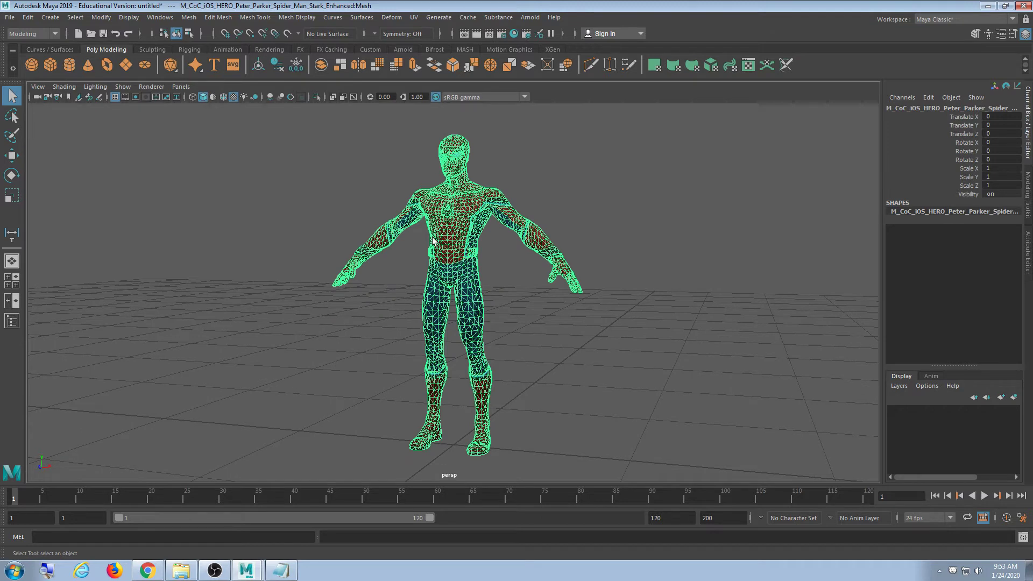
alt+drag(385, 214, 554, 282)
click(614, 243)
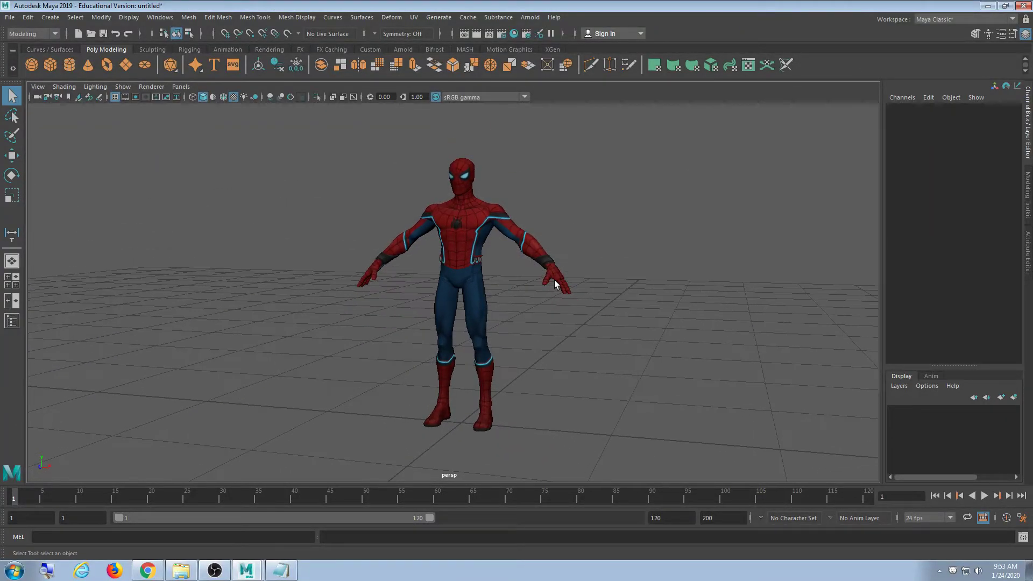
alt+middle_drag(554, 280, 538, 279)
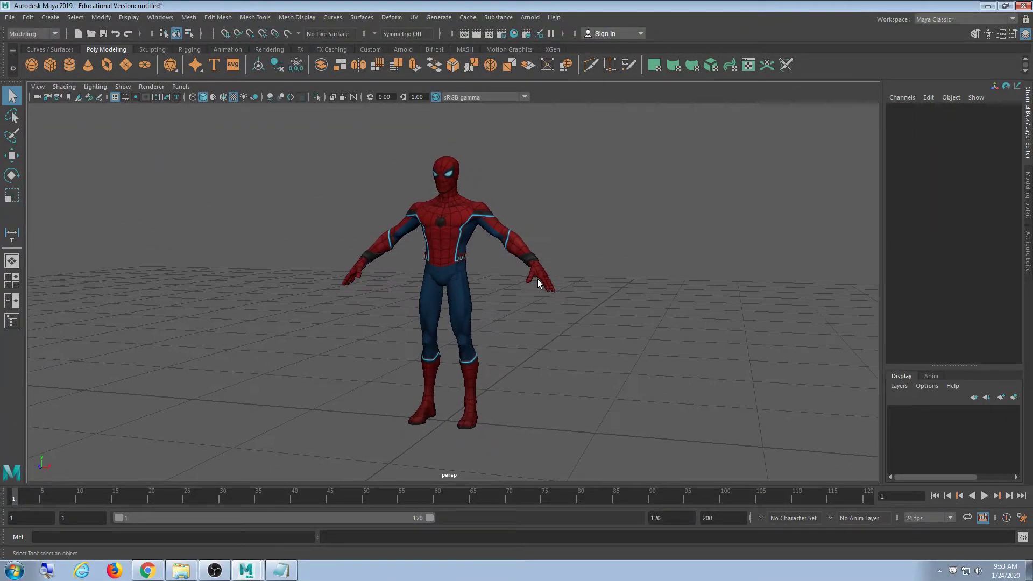
- Open Preferences and browse the display, kinematics, animation and asset categories to Working Units
click(159, 17)
mouse_move(202, 117)
click(331, 125)
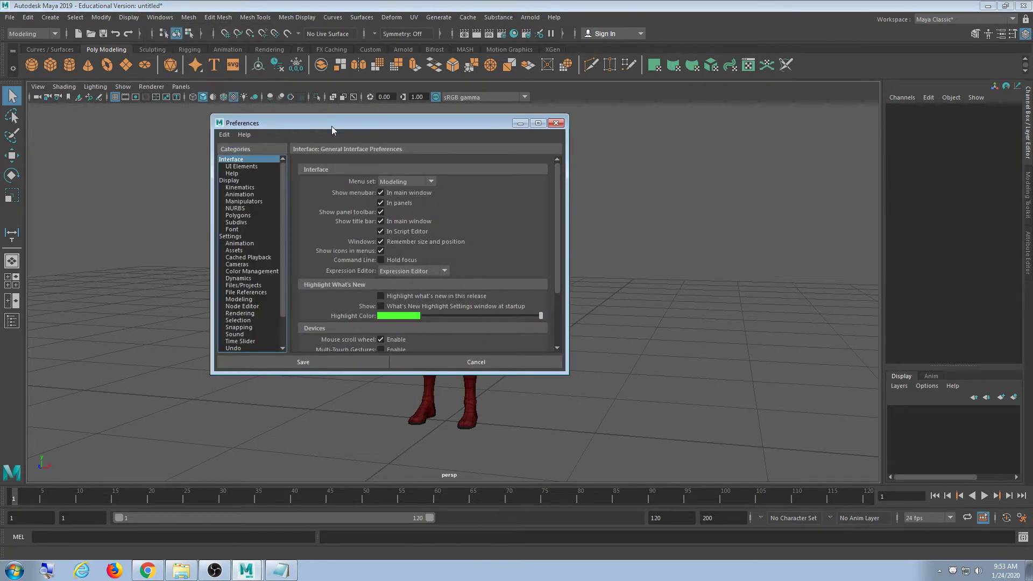
click(263, 180)
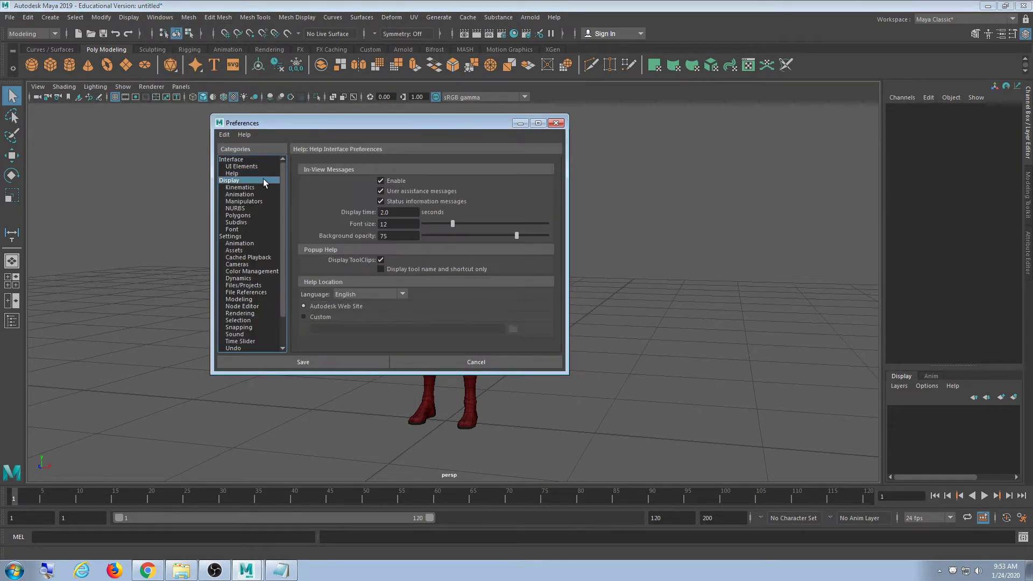
click(260, 187)
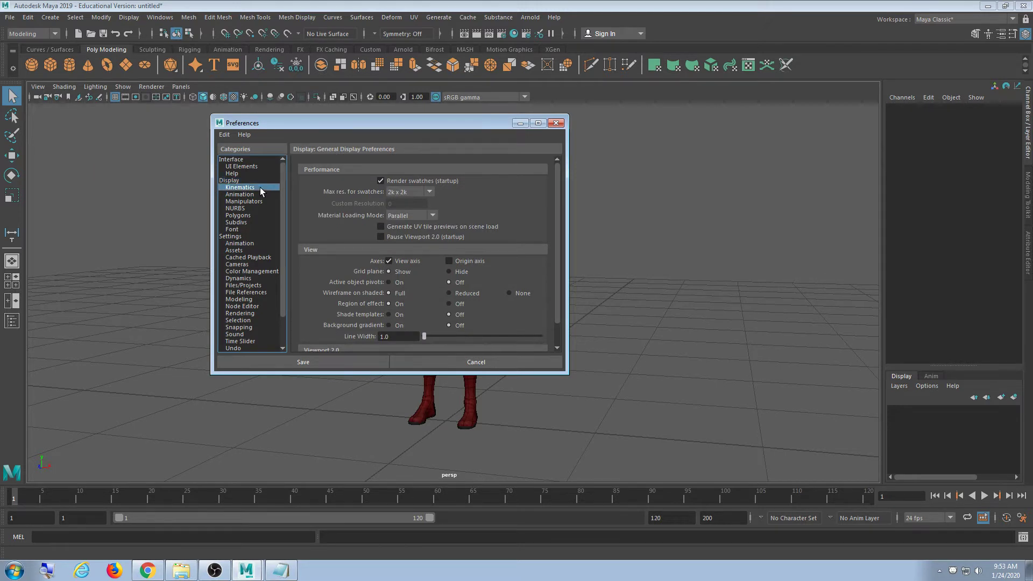
click(246, 237)
click(247, 244)
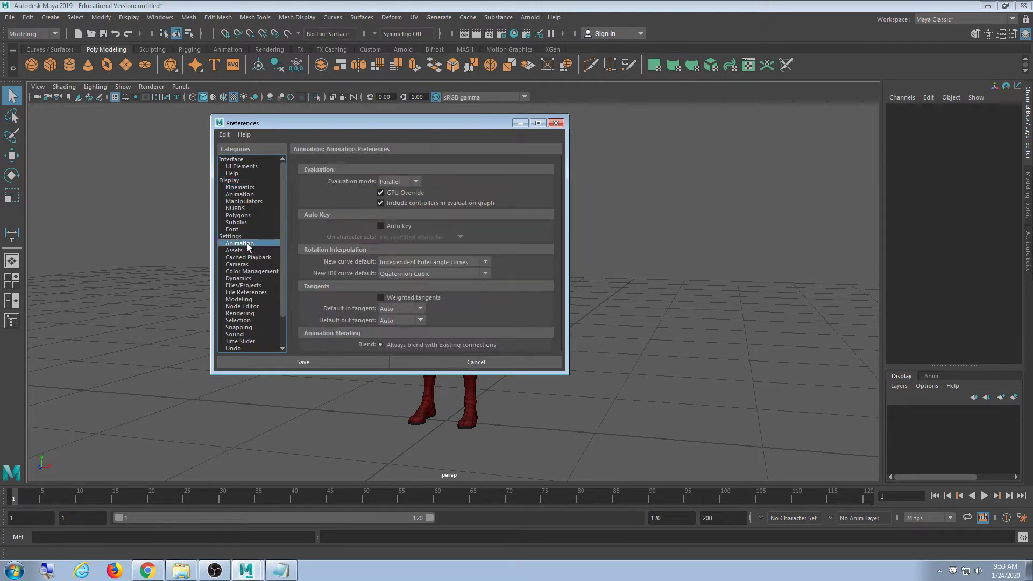
click(248, 249)
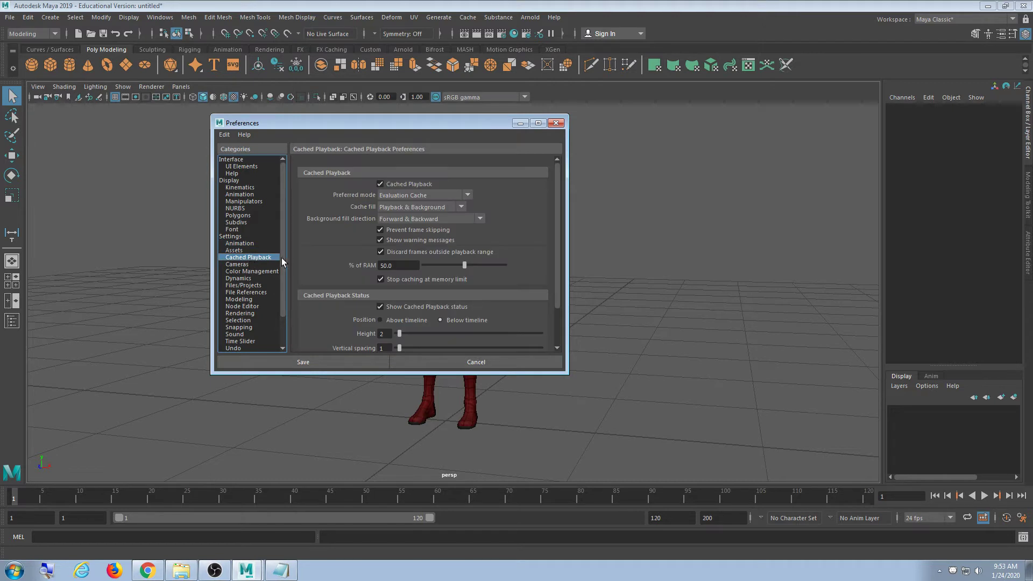
drag(283, 258, 280, 295)
scroll(278, 305, up, 2)
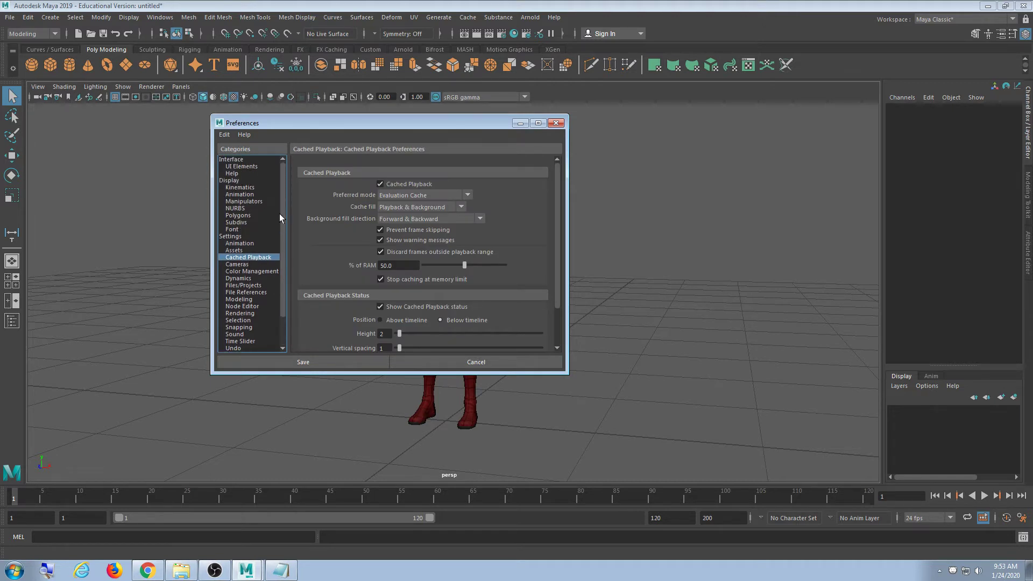
click(240, 237)
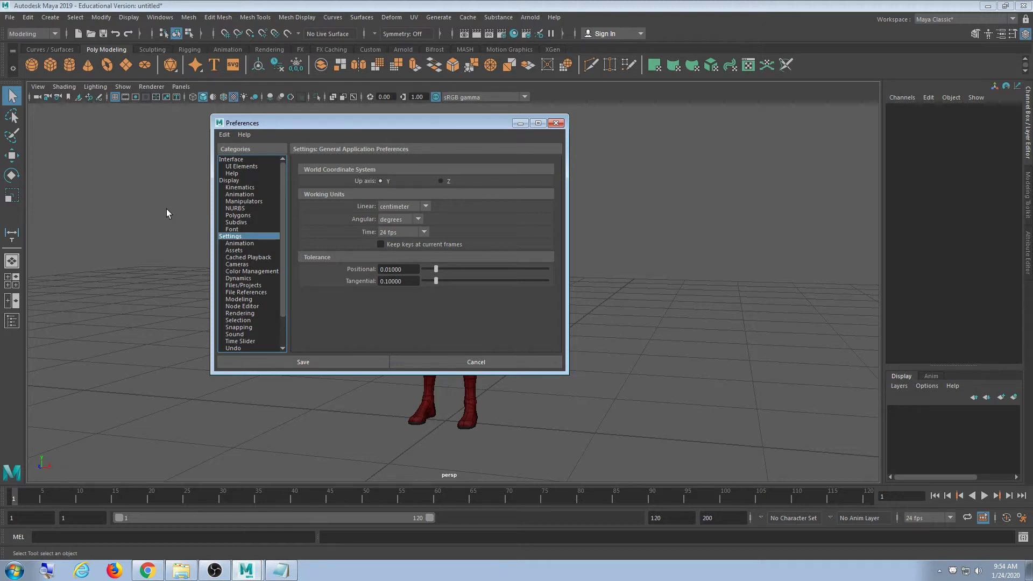
- Recheck the interface and display categories, confirm centimeter linear units, and save the preferences
click(226, 159)
click(250, 167)
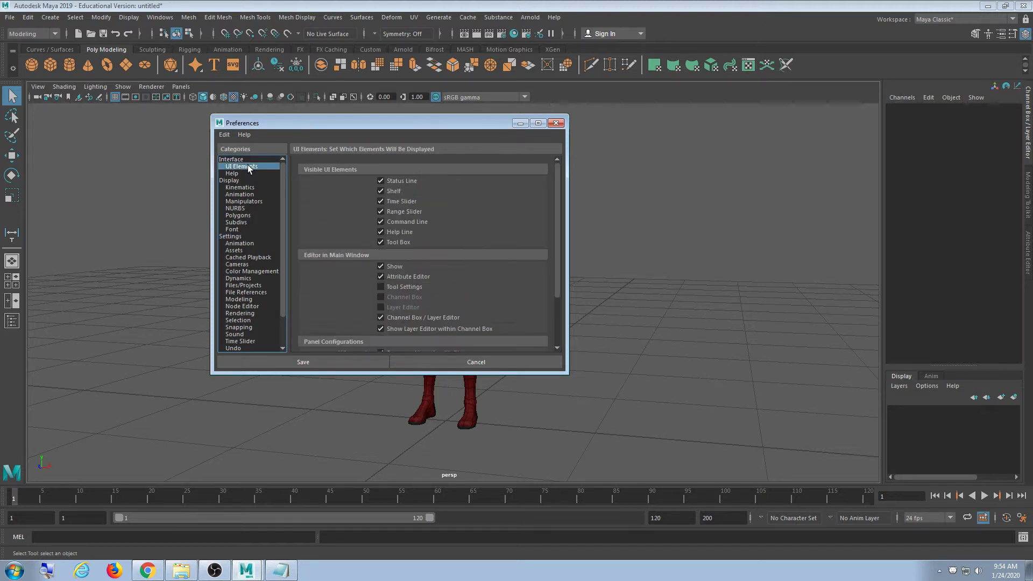
click(246, 180)
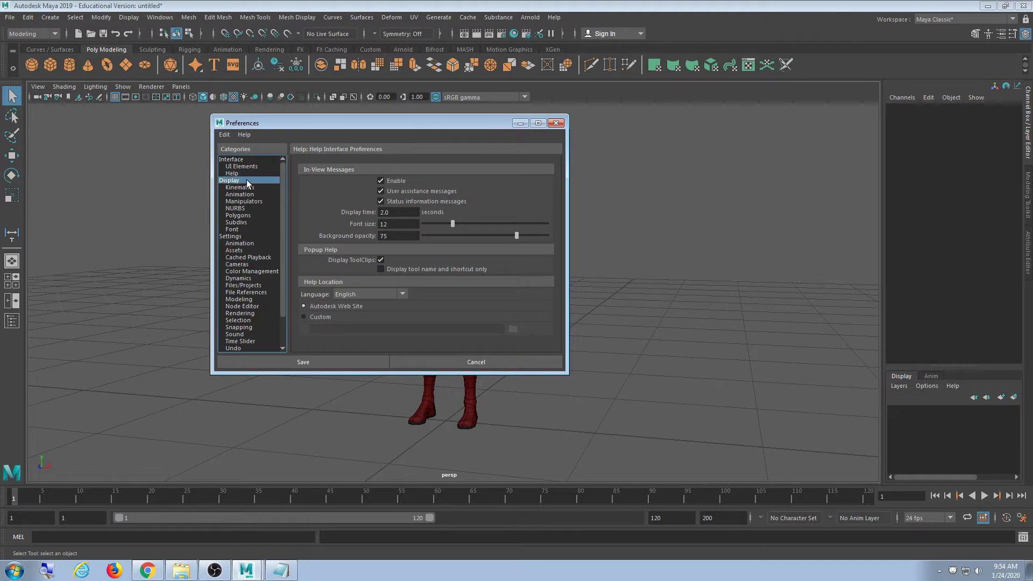
click(249, 189)
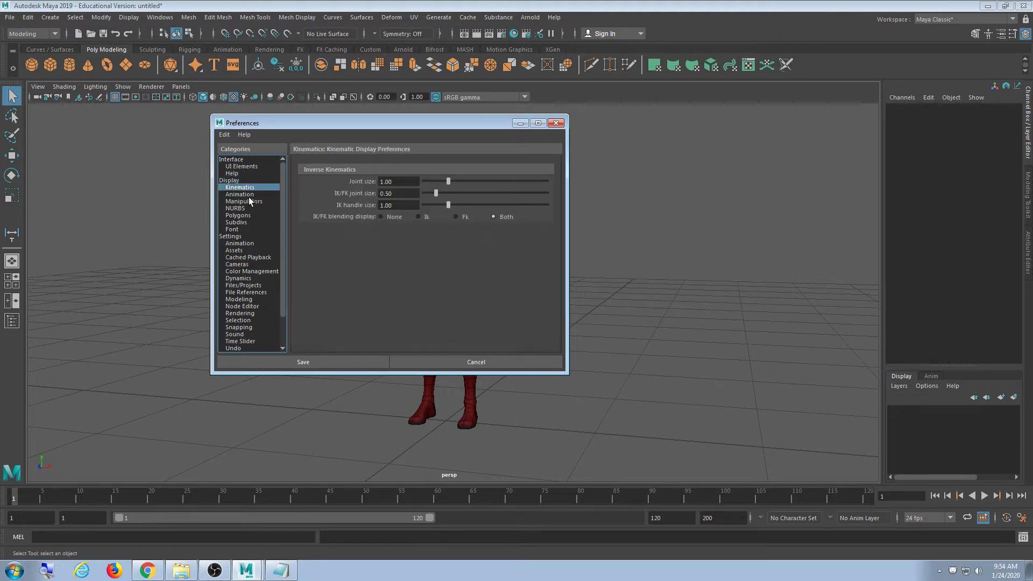
click(240, 178)
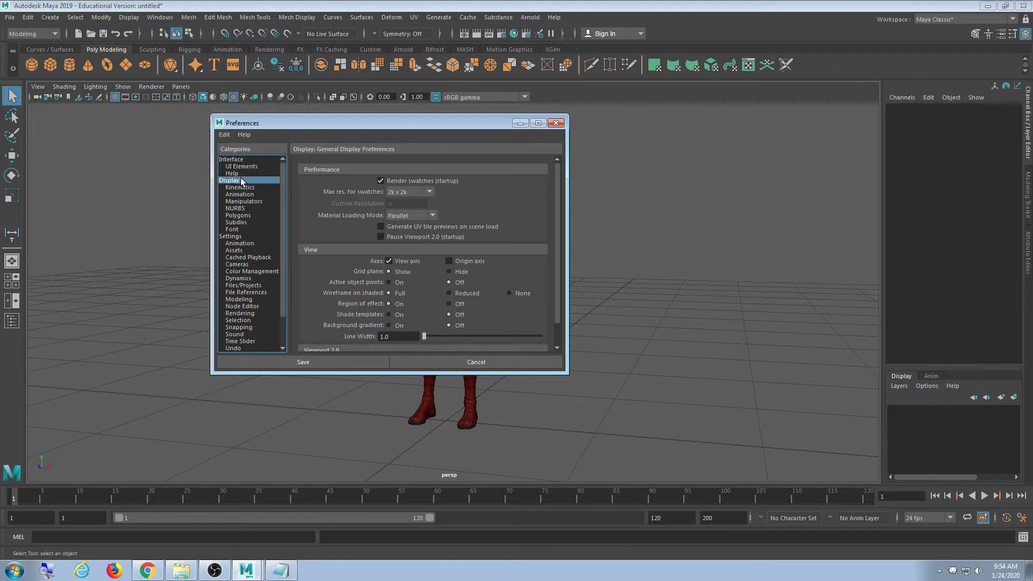
click(246, 236)
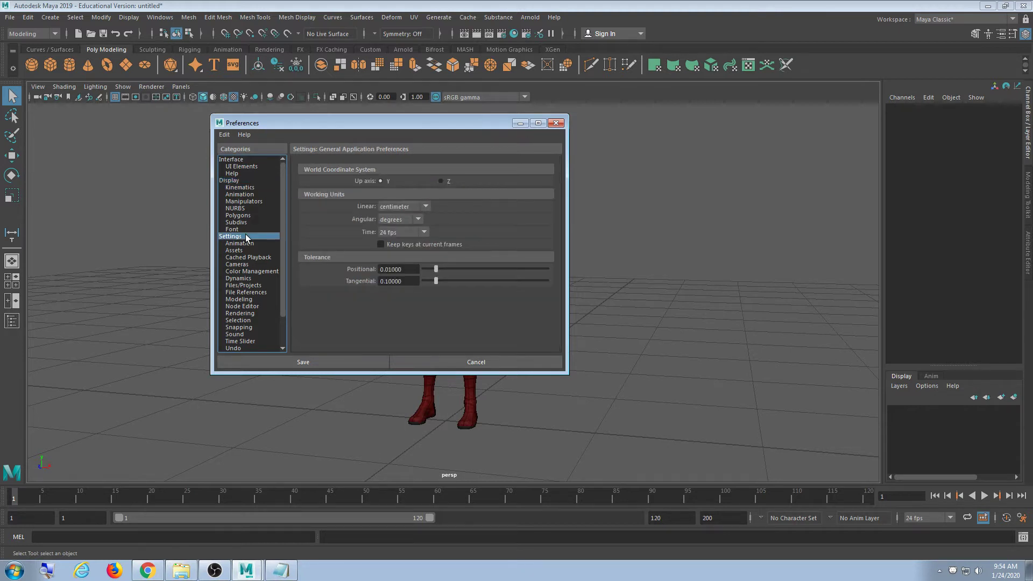
click(554, 124)
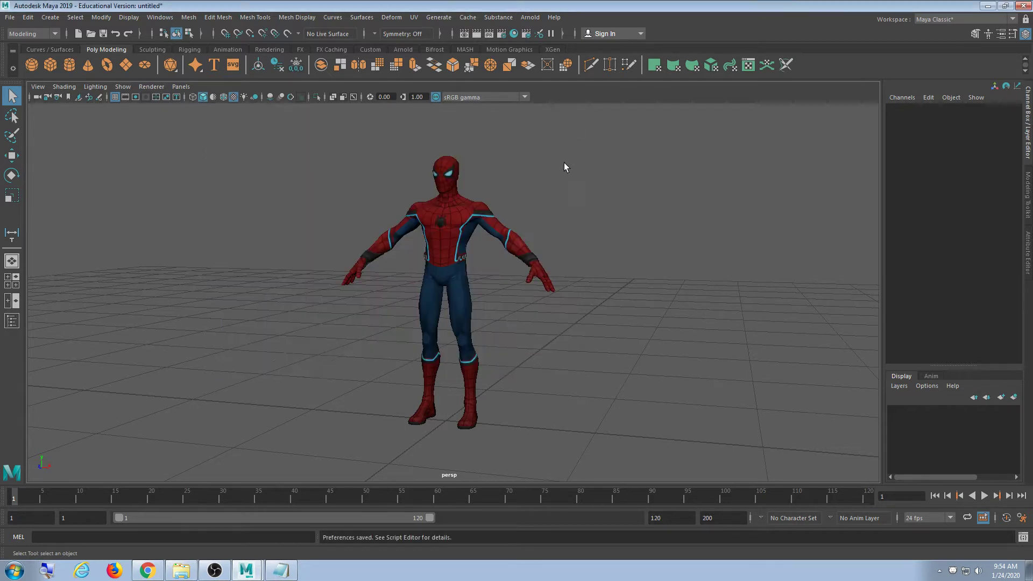
scroll(569, 220, down, 6)
scroll(569, 217, up, 5)
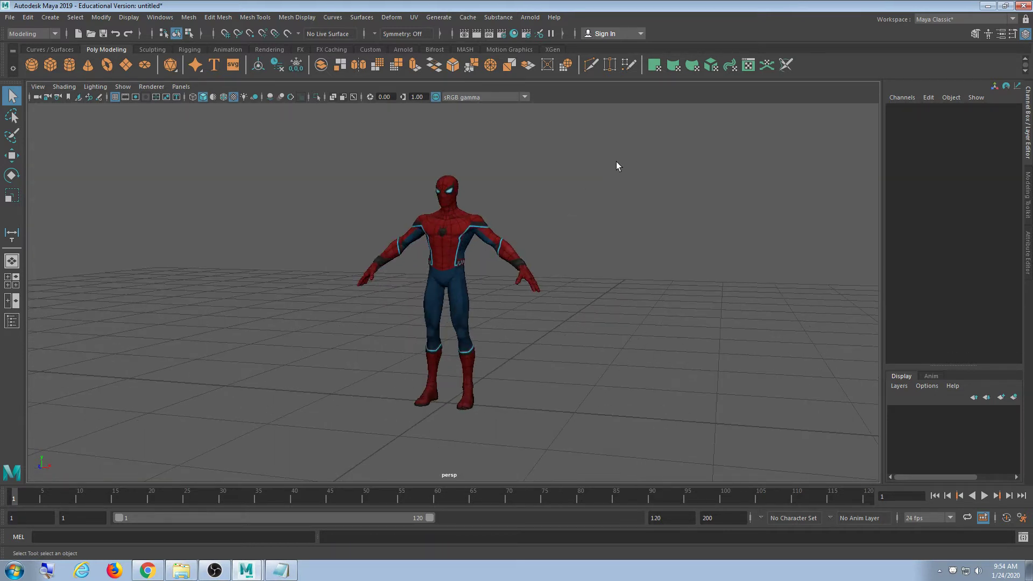
drag(615, 161, 490, 253)
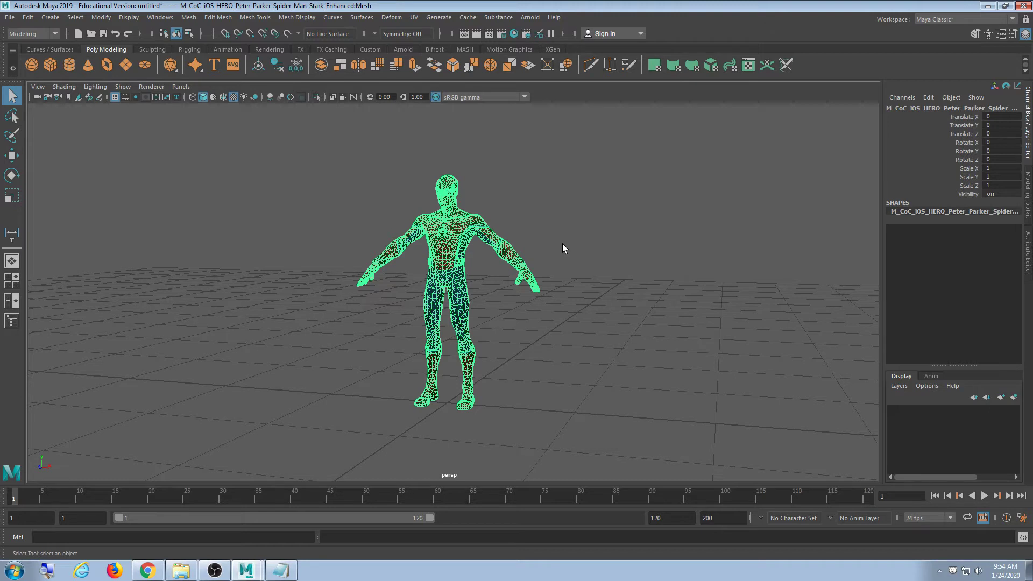
click(672, 242)
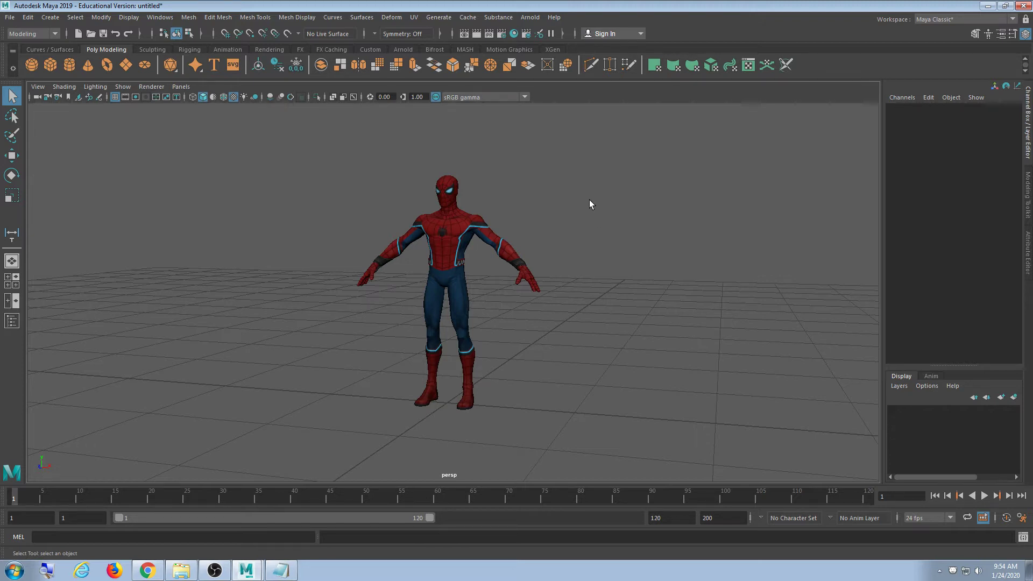
- Open the Hypergraph: Hierarchy window from Windows > General Editors
click(155, 19)
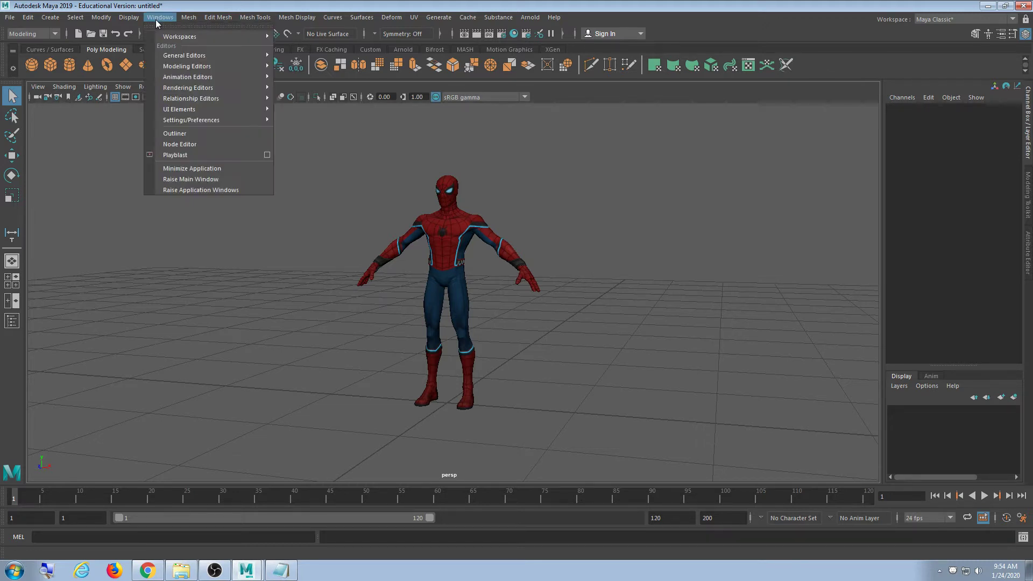
mouse_move(172, 56)
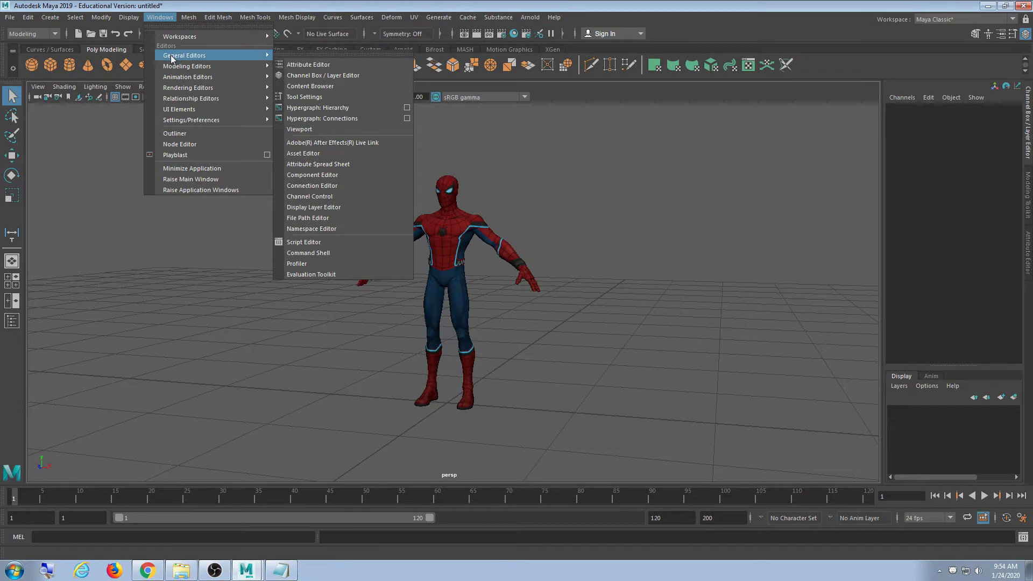
click(353, 107)
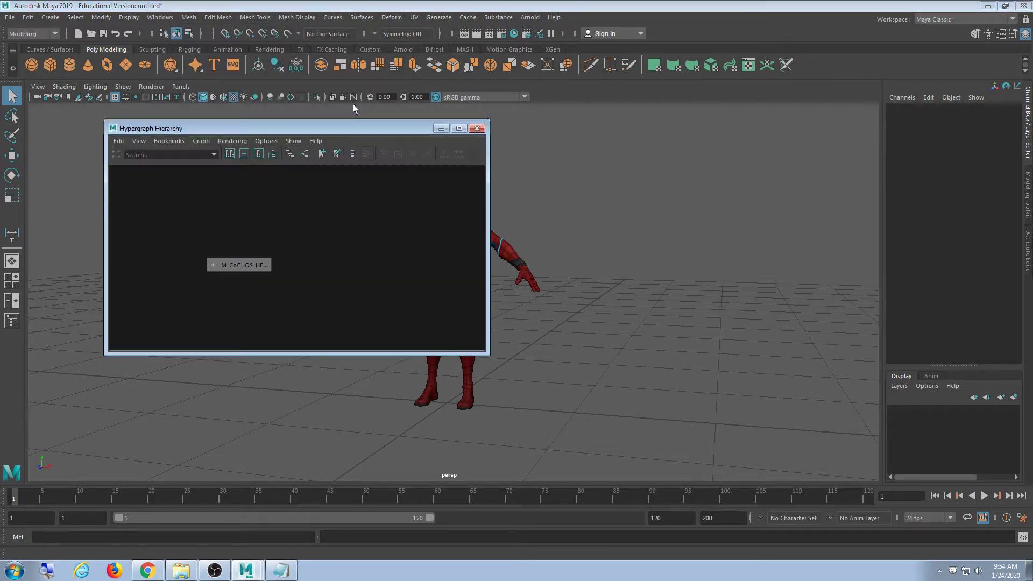
scroll(321, 276, up, 5)
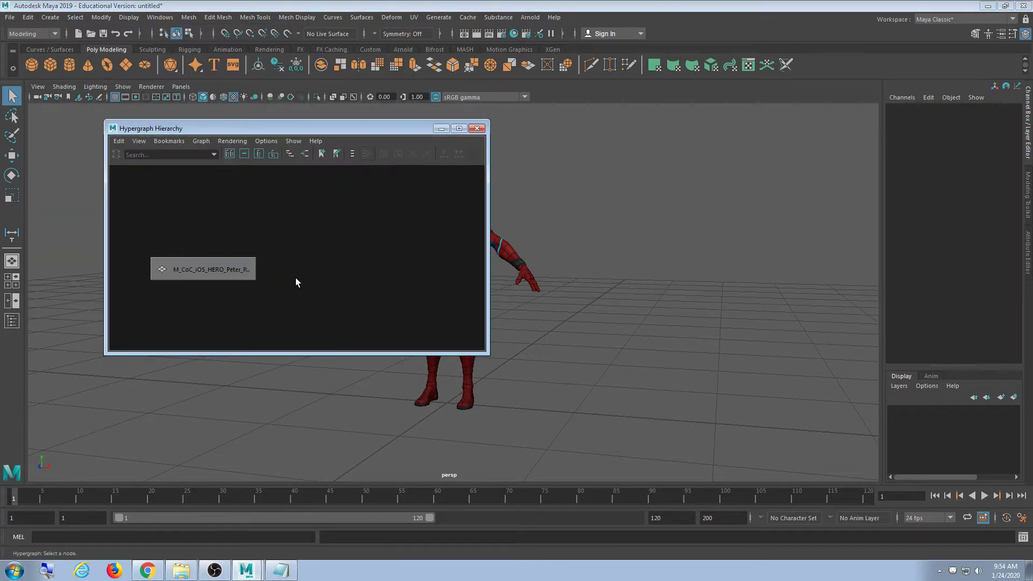
right_click(359, 262)
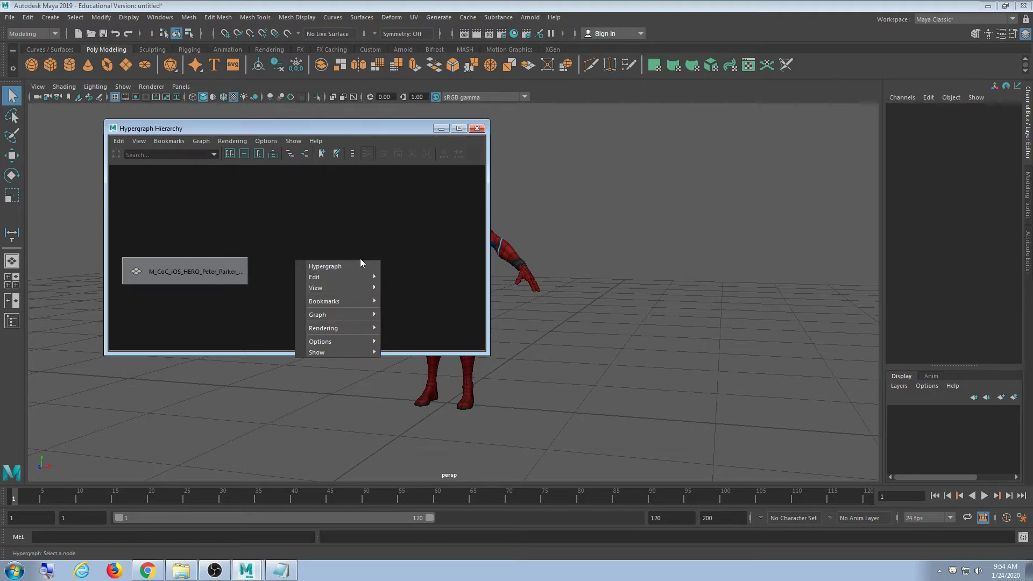
click(269, 214)
mouse_move(219, 213)
mouse_down()
mouse_move(256, 229)
mouse_move(218, 220)
mouse_up()
scroll(218, 222, up, 2)
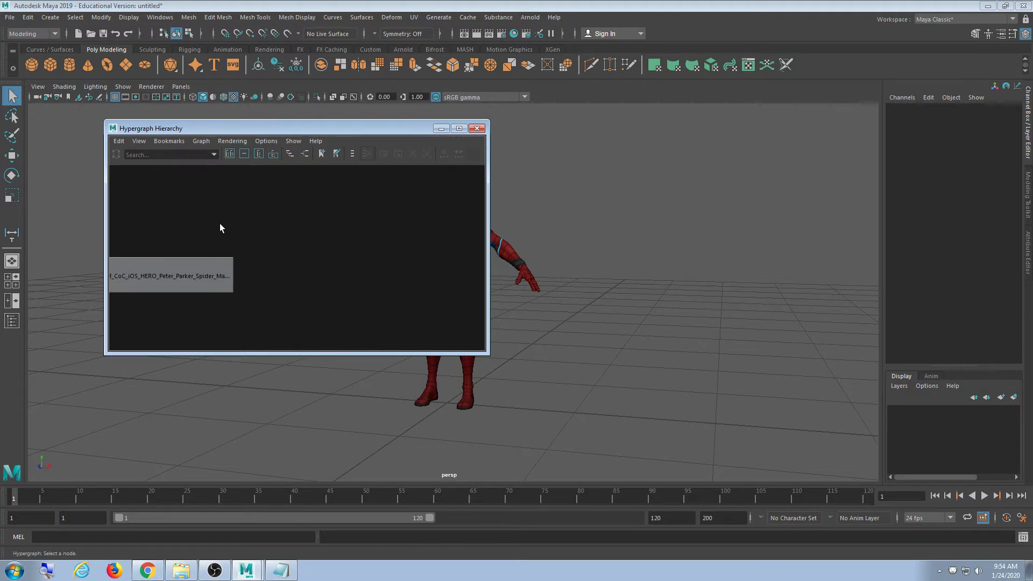
- Enlarge and reposition the Hypergraph window, and pan the graph to centre the mesh node
drag(486, 360, 600, 393)
drag(316, 132, 354, 139)
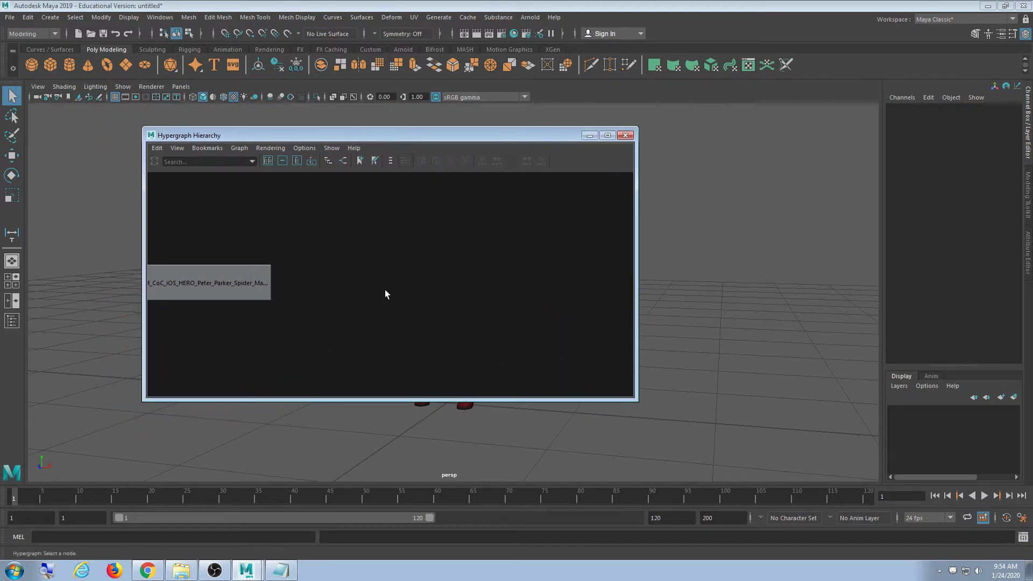
alt+middle_drag(345, 276, 509, 283)
alt+middle_drag(416, 259, 480, 275)
scroll(492, 291, down, 1)
scroll(491, 291, up, 1)
scroll(485, 271, up, 3)
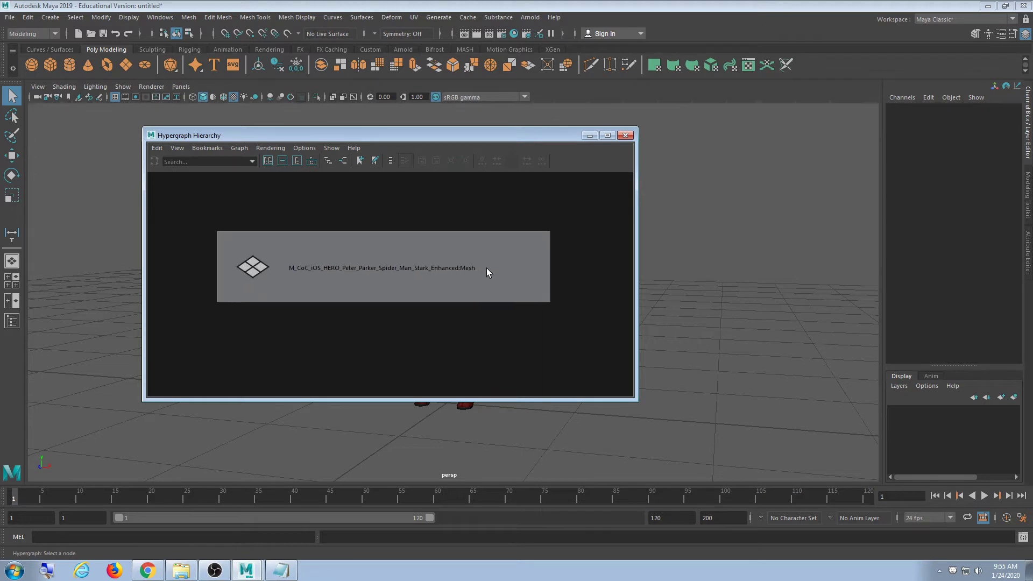
scroll(487, 269, down, 1)
- Select the M_CoC_iOS_HERO_Peter_Parker_Spider_Man_Stark_Enhanced:Mesh node in the graph
drag(440, 135, 500, 152)
click(392, 300)
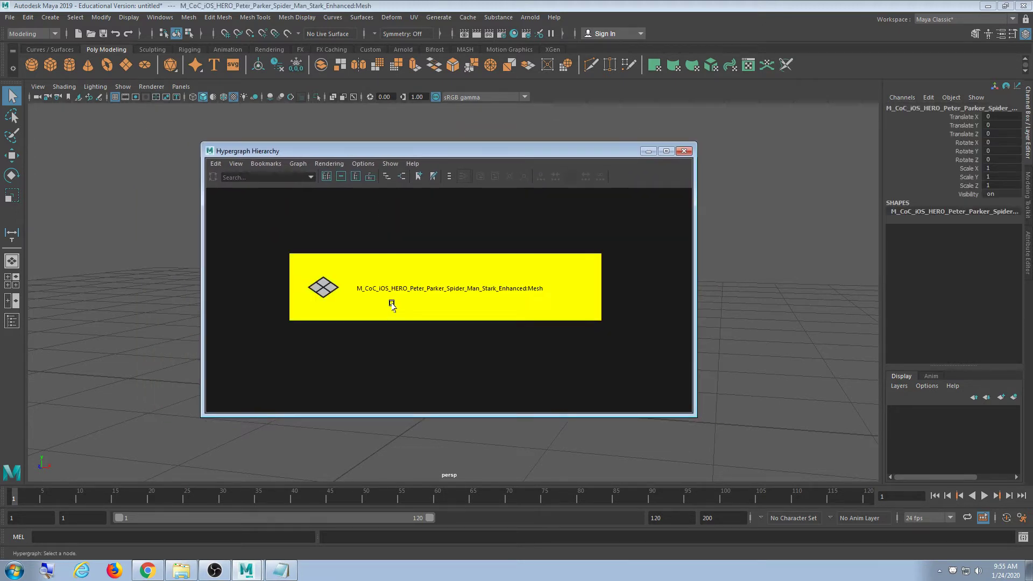
scroll(491, 315, down, 2)
scroll(489, 302, down, 2)
scroll(574, 329, up, 5)
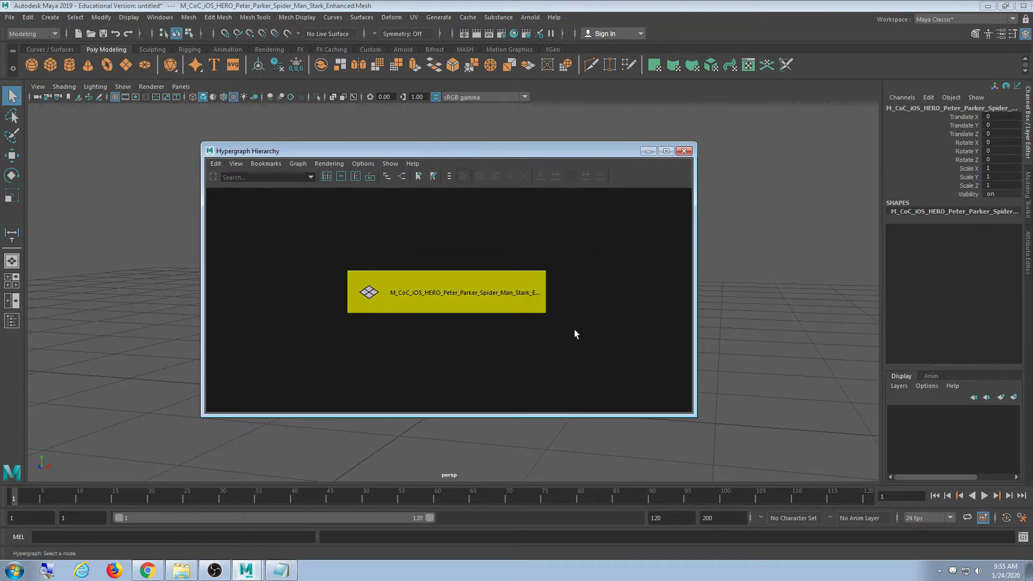
drag(676, 218, 477, 318)
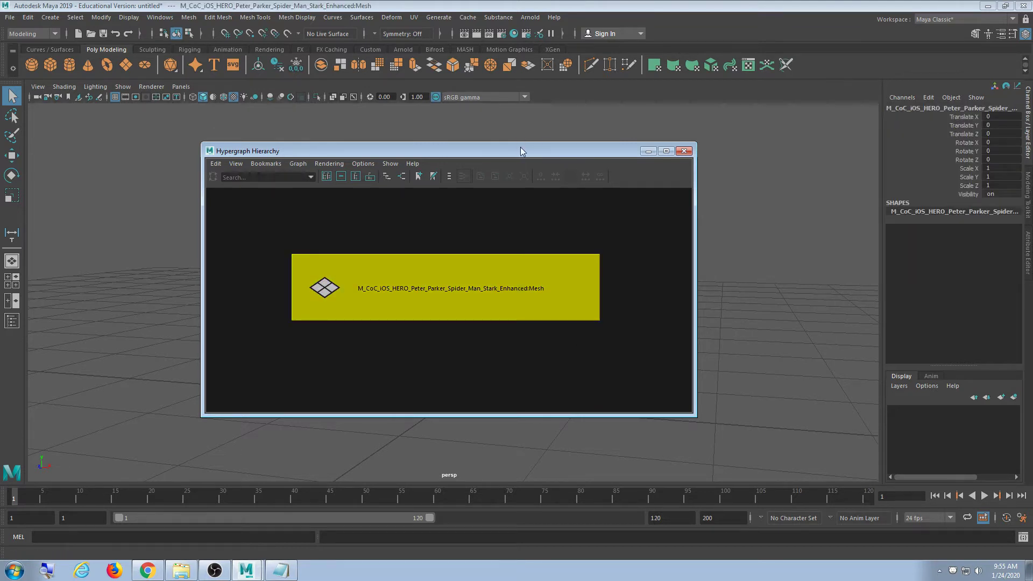
drag(520, 149, 476, 144)
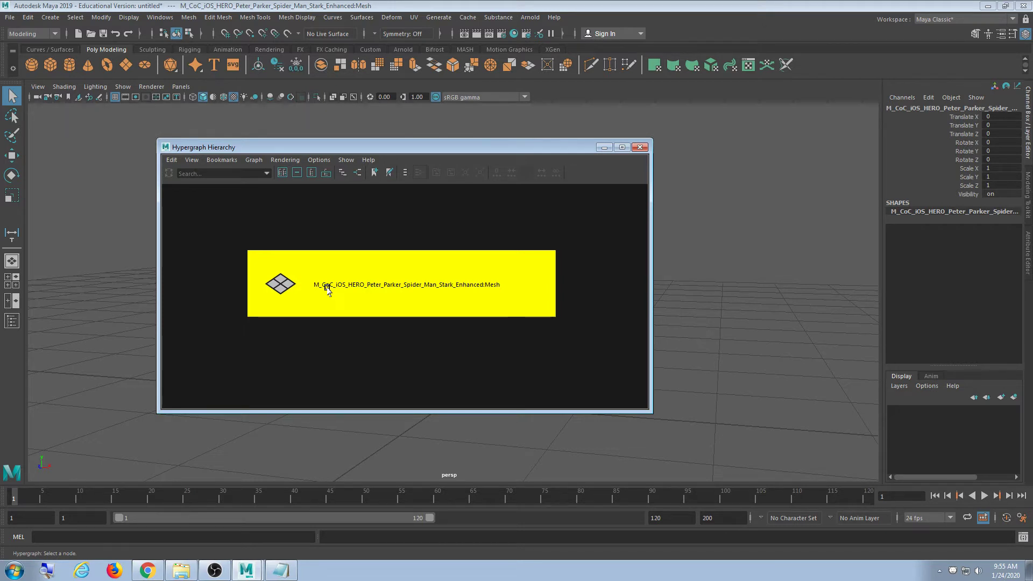
- Rename the mesh node to 'Spiderman' and close the Hypergraph window
right_click(400, 296)
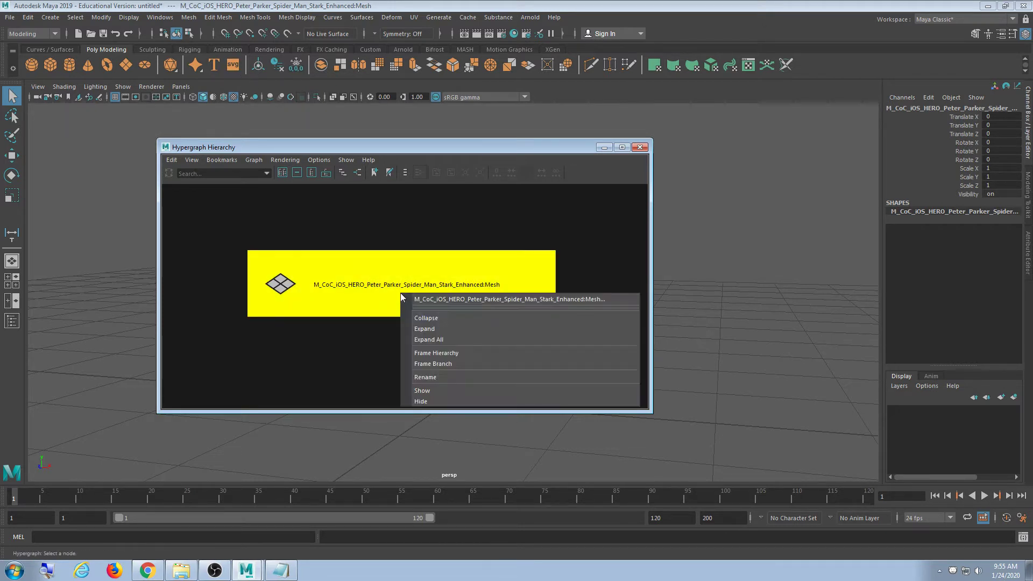
click(446, 378)
text(S)
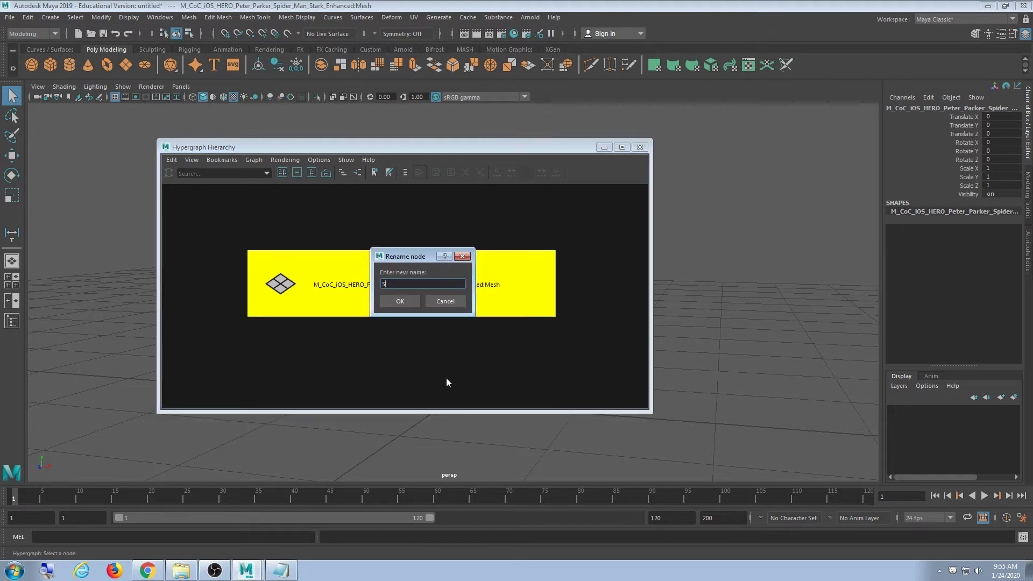
text(piderman)
key(Return)
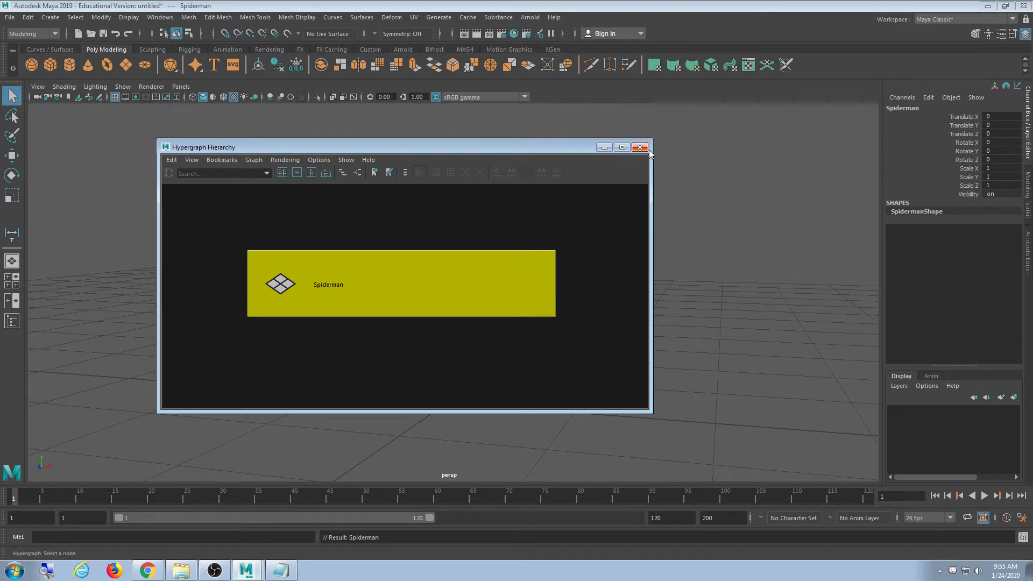
click(640, 149)
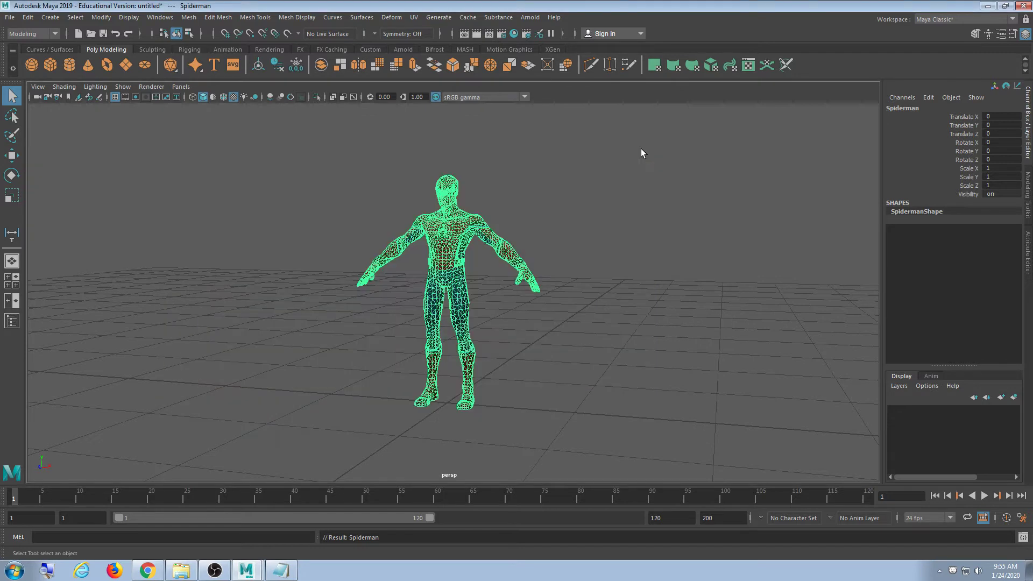
scroll(589, 230, down, 10)
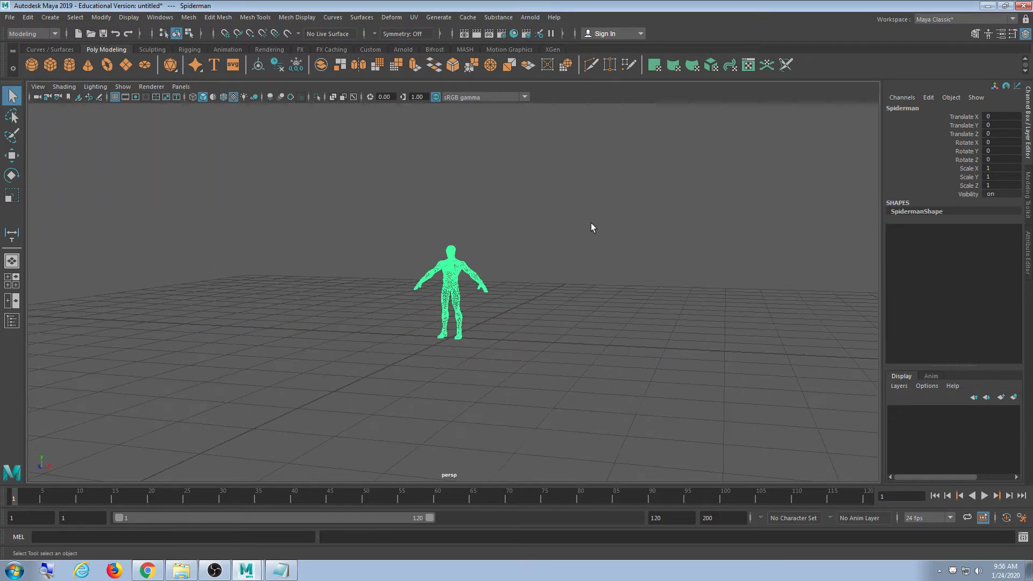
key(f)
click(601, 222)
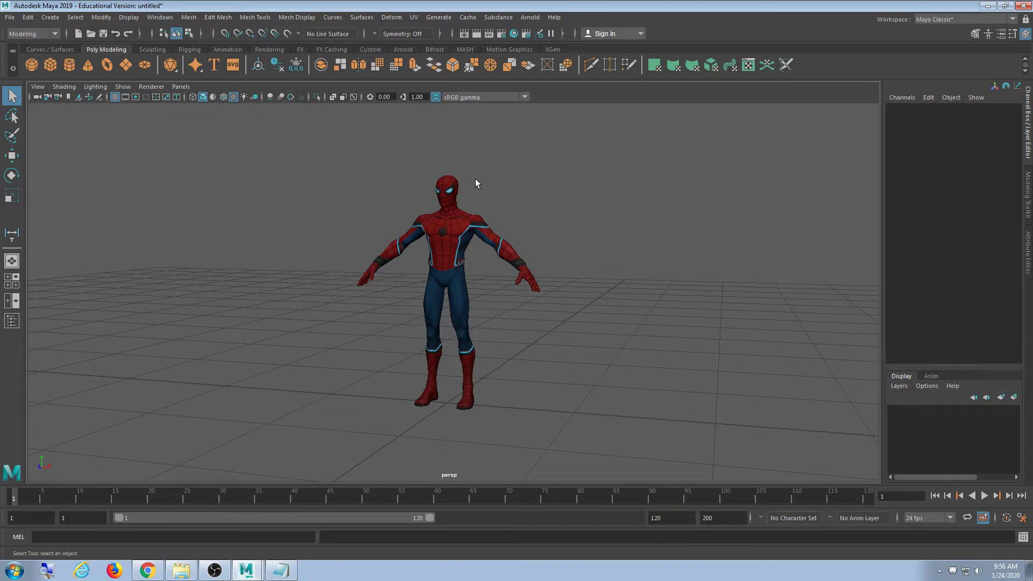
drag(477, 184, 475, 276)
click(564, 329)
alt+drag(561, 306, 524, 307)
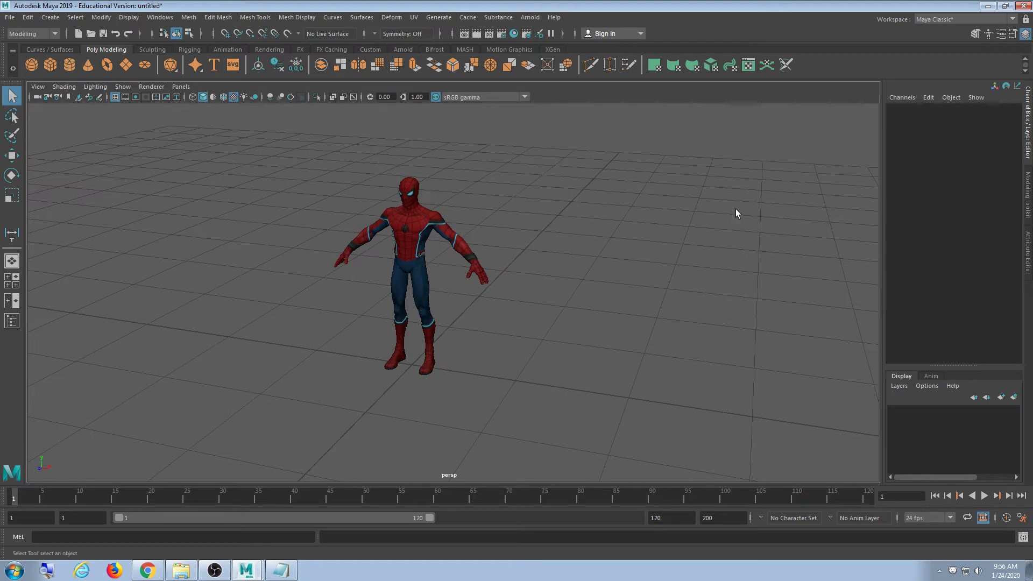
- In Preferences > Settings, change Linear from centimeter to inch and save
click(152, 18)
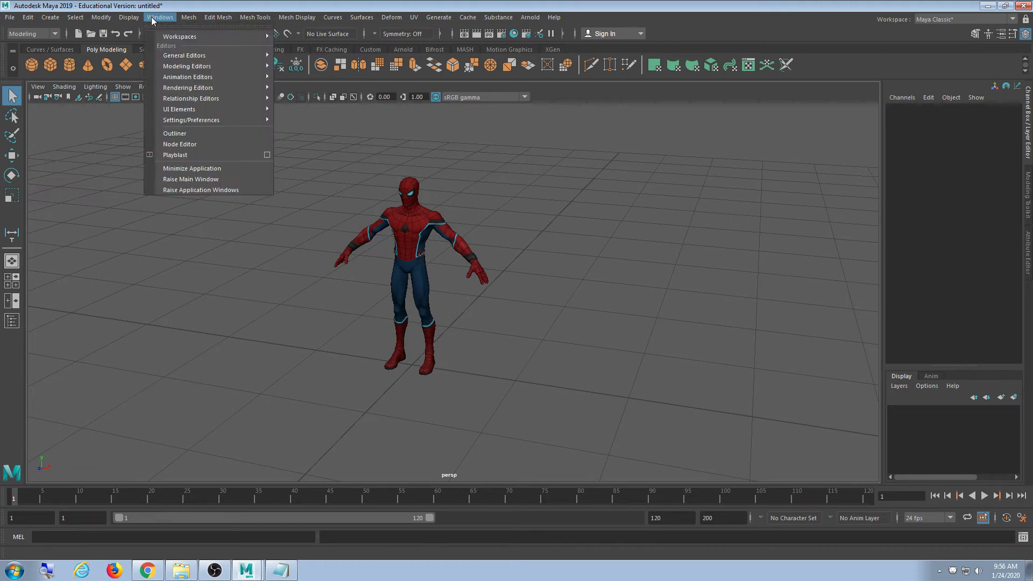
mouse_move(216, 120)
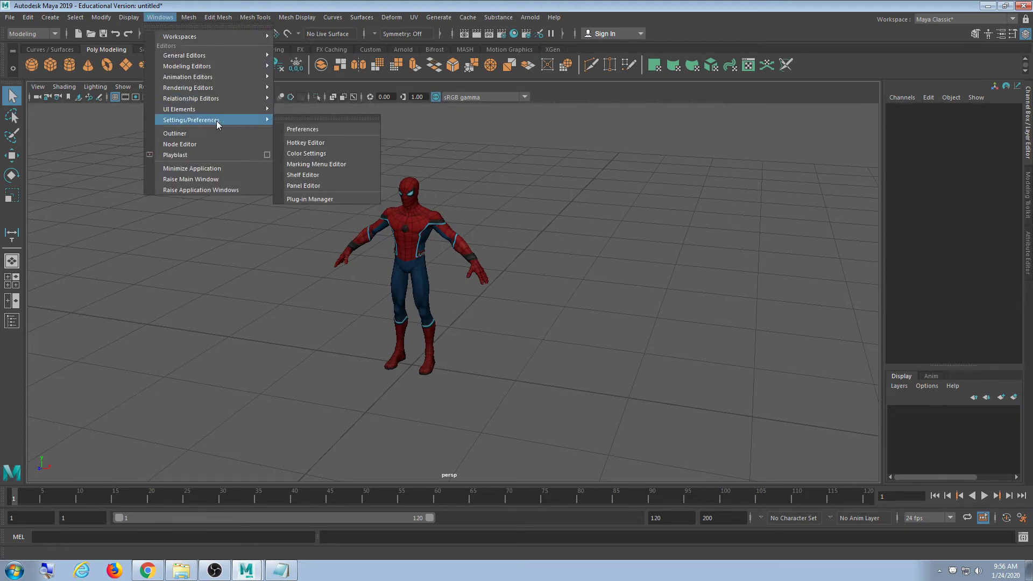
click(317, 134)
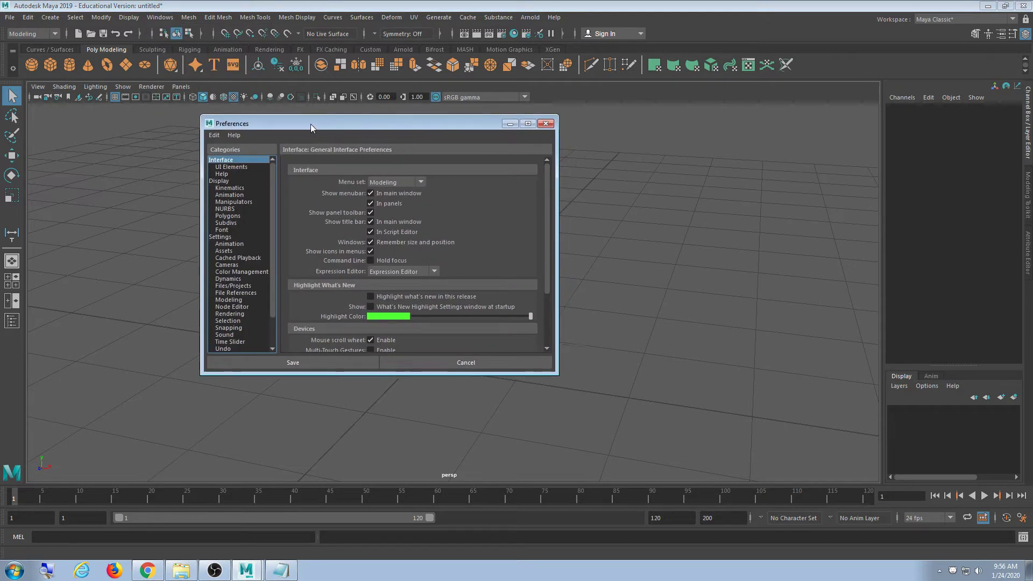
click(244, 235)
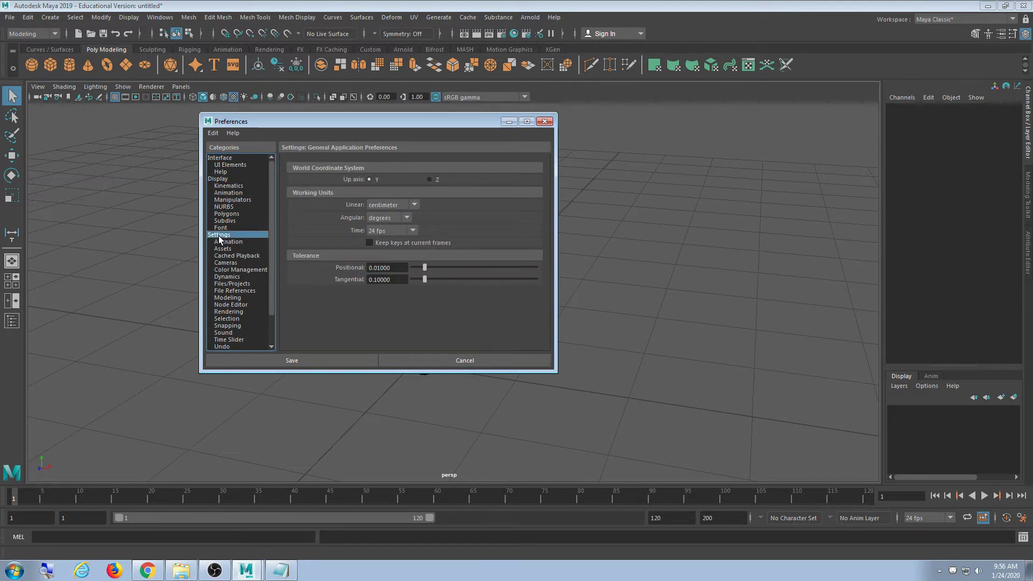
drag(299, 372, 298, 432)
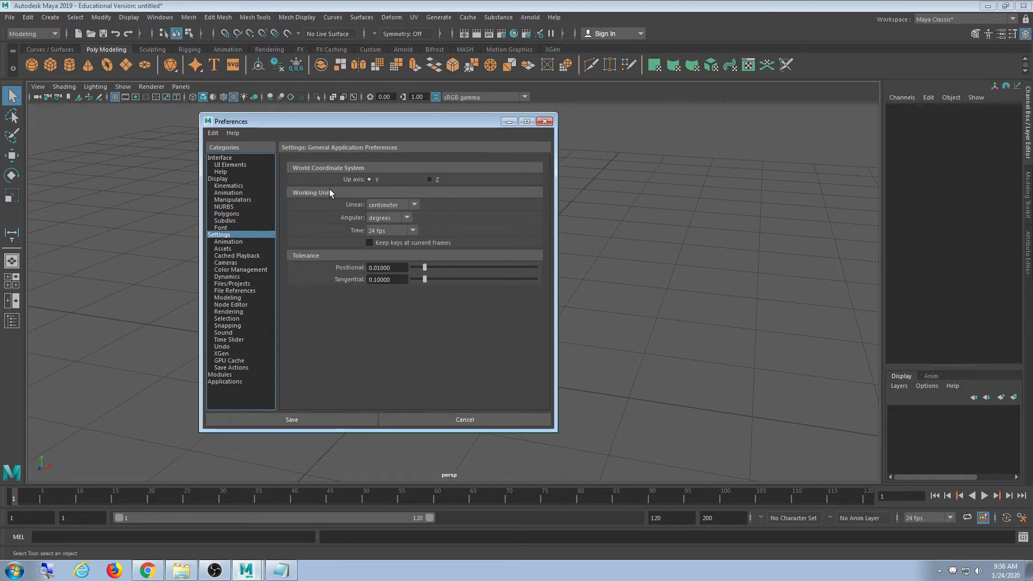
drag(344, 122, 352, 123)
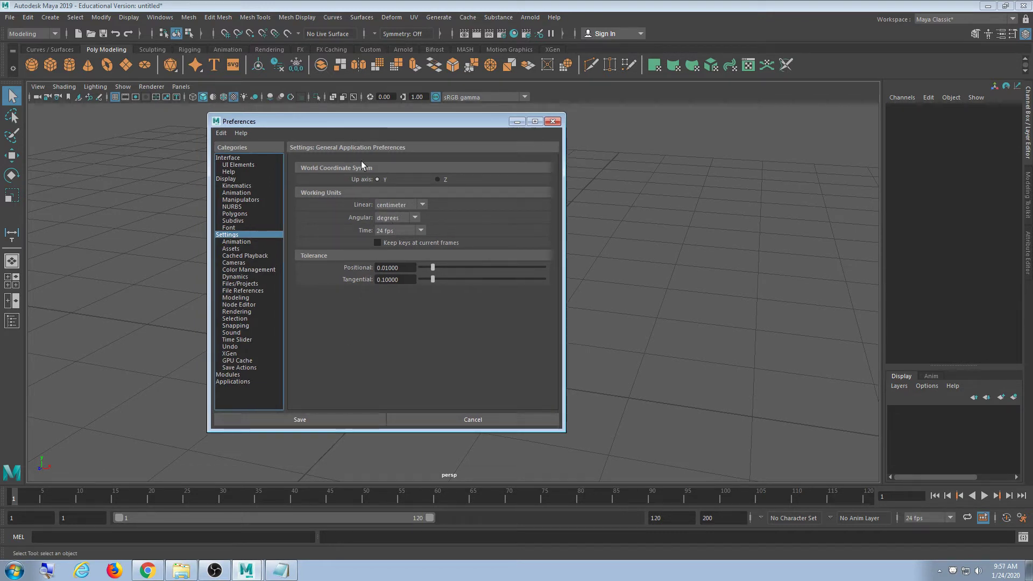
click(395, 205)
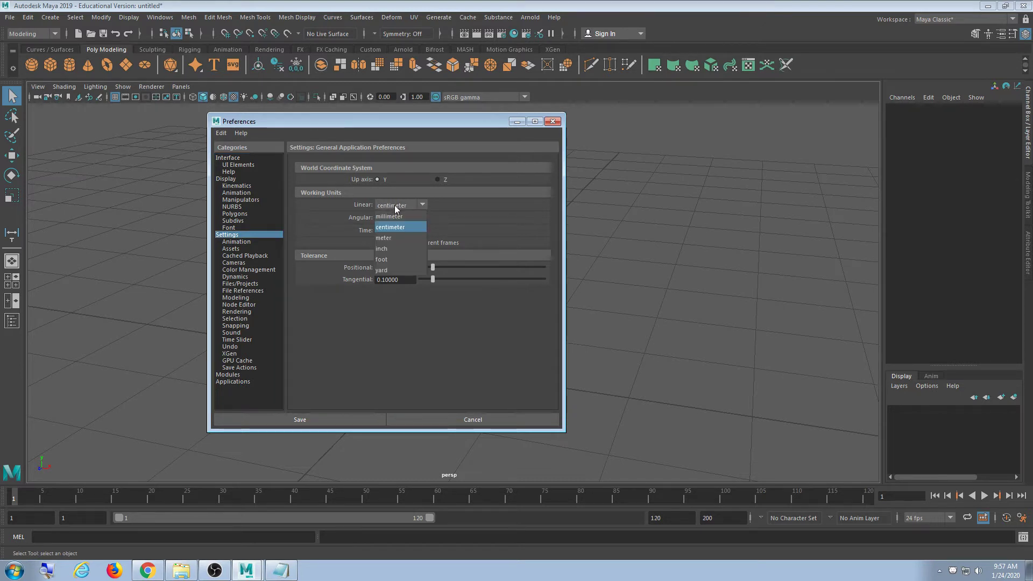
click(405, 248)
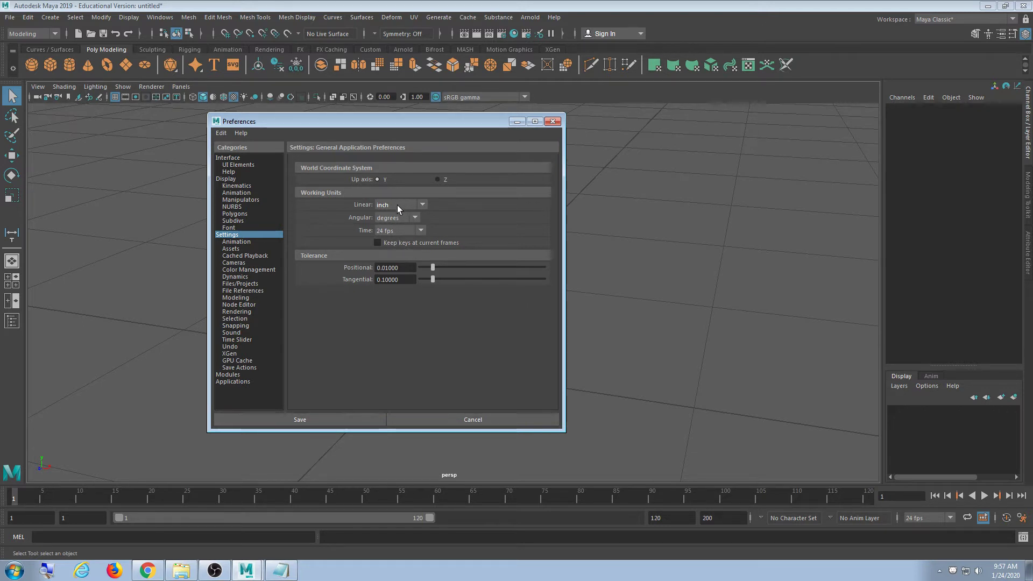
click(366, 419)
scroll(522, 343, down, 3)
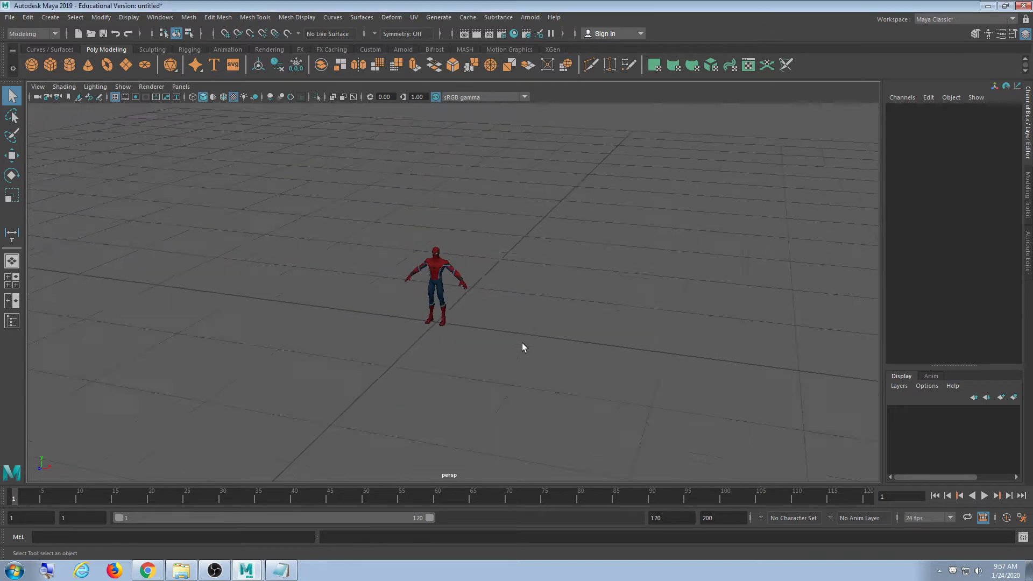
- Pull back and orbit the persp view to a low side view of the selected Spiderman
scroll(520, 338, up, 4)
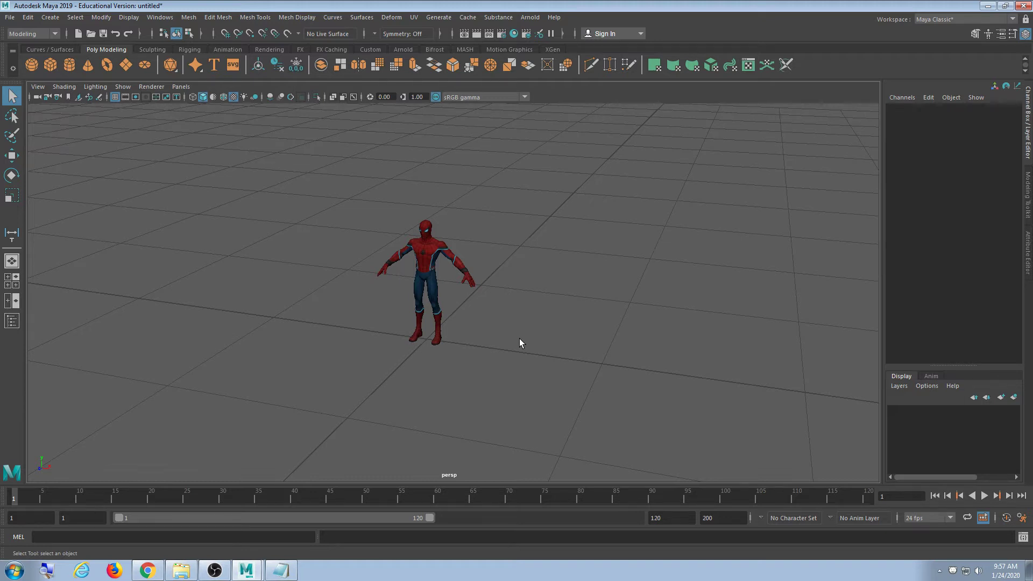
alt+right_drag(518, 338, 549, 246)
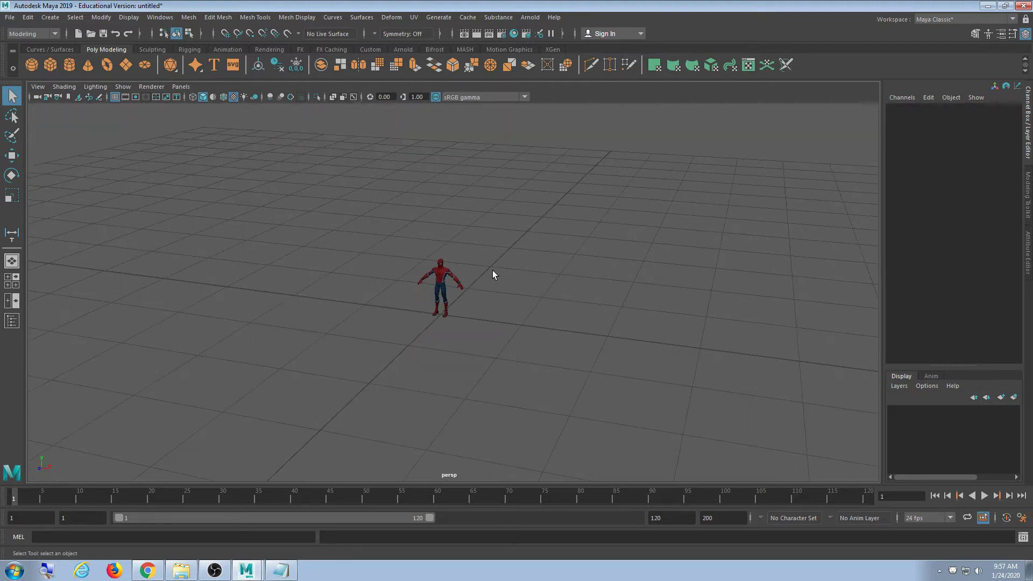
alt+drag(522, 274, 541, 287)
scroll(541, 287, up, 7)
click(435, 242)
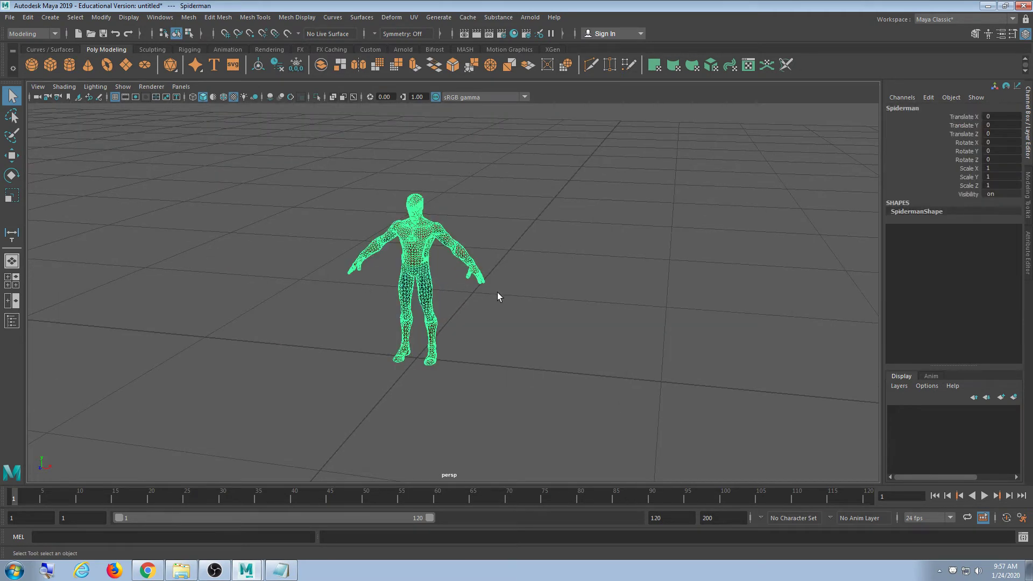
scroll(507, 272, down, 9)
scroll(519, 244, up, 6)
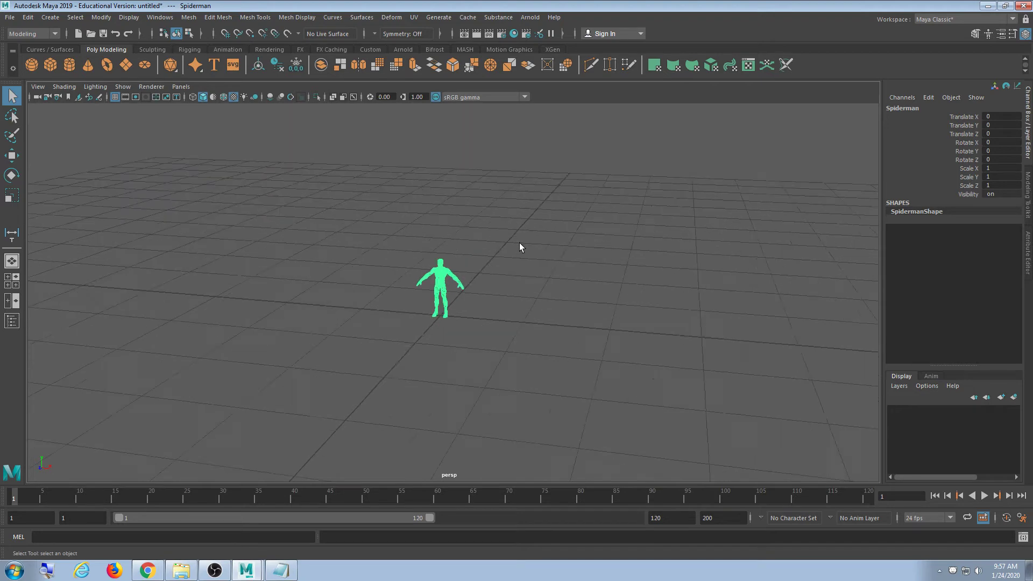
alt+drag(511, 272, 534, 263)
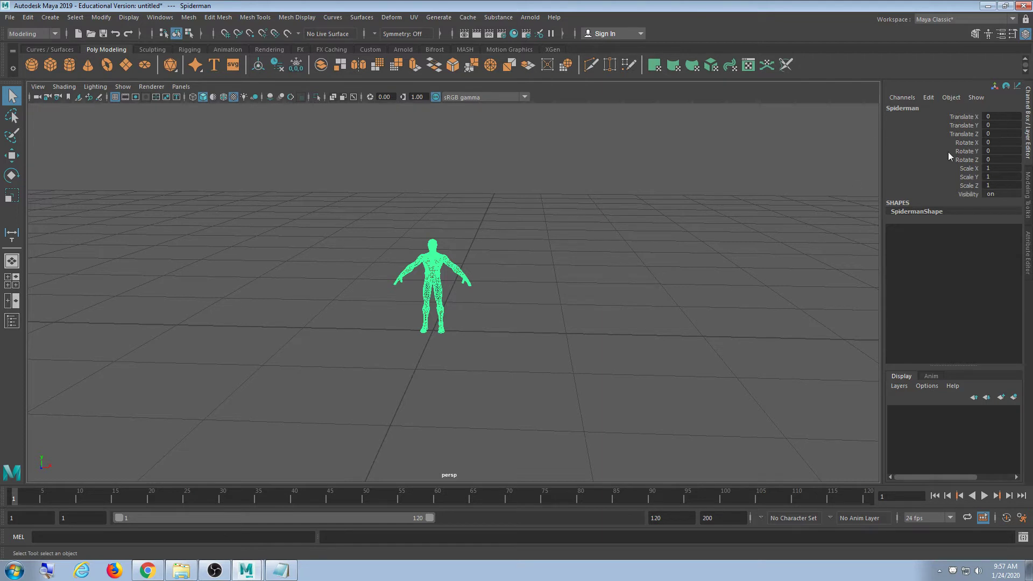
- Deselect Spiderman, pan the view sideways, and bring up the Create menu for Measure Tools
click(530, 173)
click(437, 274)
scroll(489, 314, up, 3)
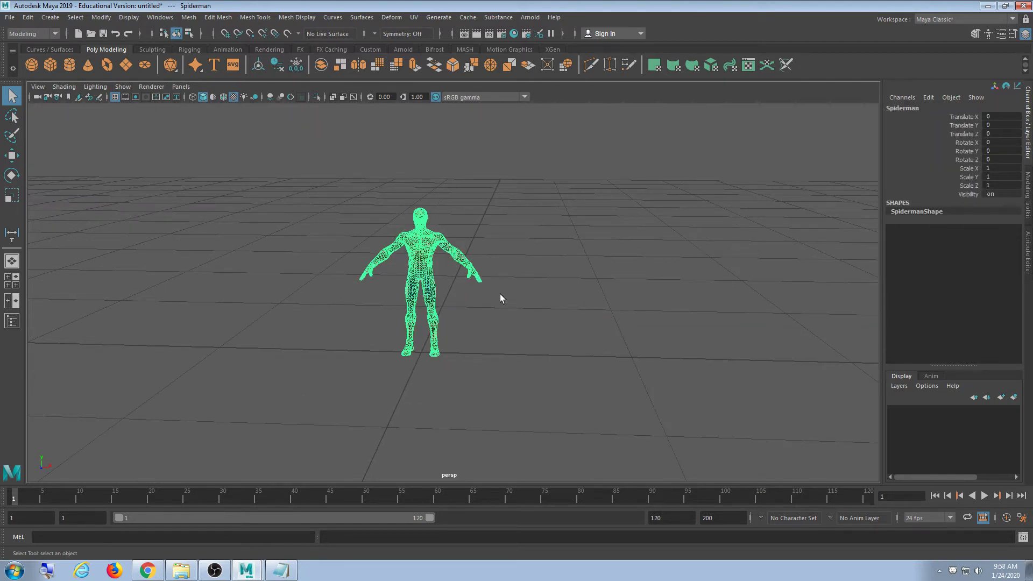
click(581, 199)
scroll(329, 167, down, 6)
alt+middle_drag(521, 232, 446, 242)
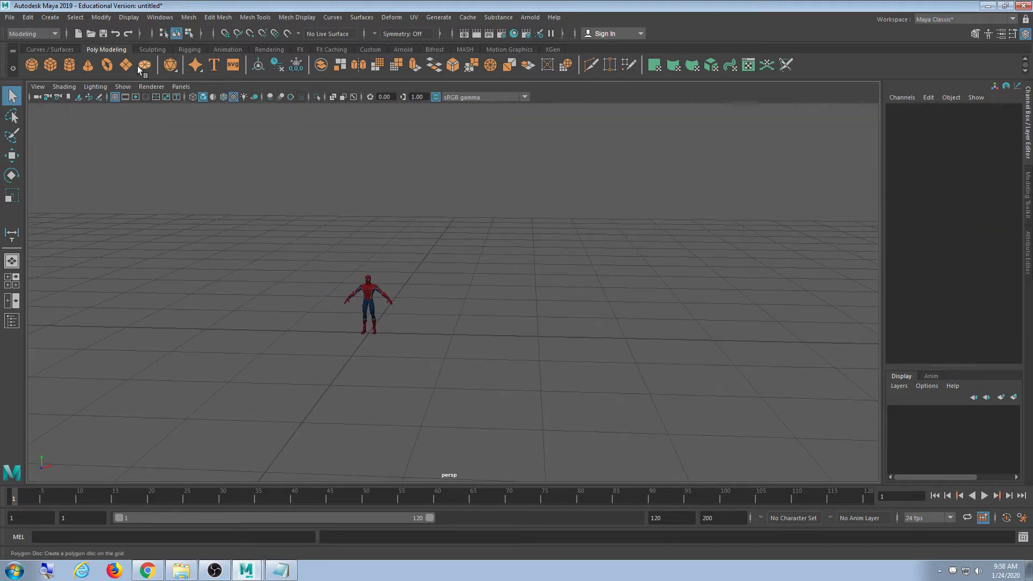
scroll(456, 266, up, 4)
scroll(457, 267, down, 4)
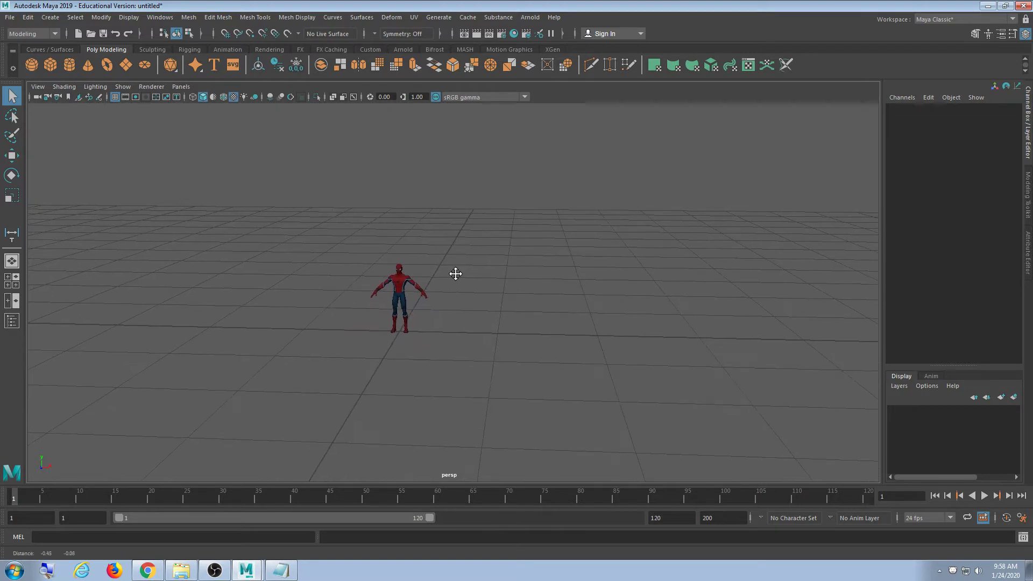
scroll(425, 291, up, 3)
click(70, 21)
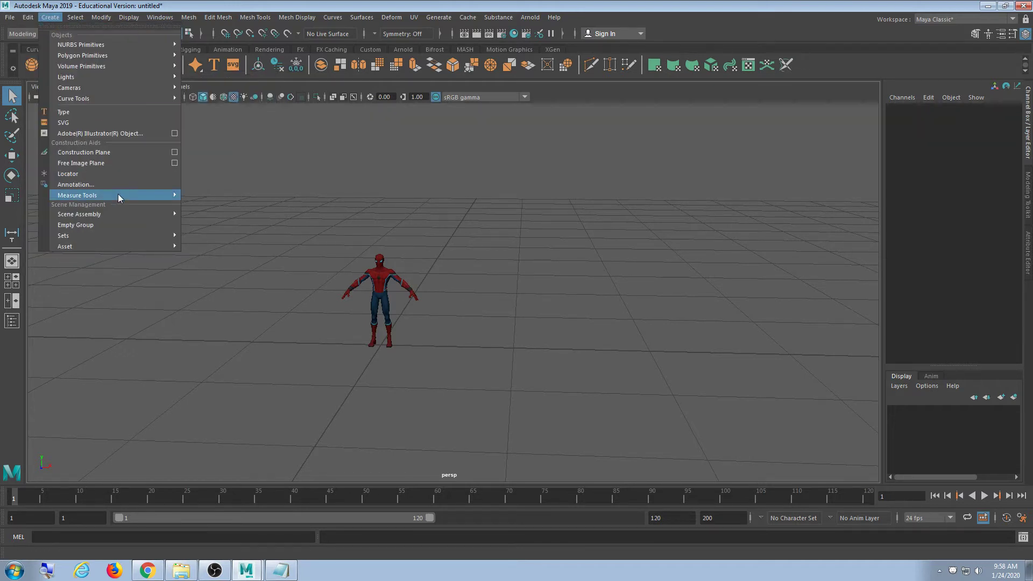
- With the Distance Tool in the front view, place a vertical distance dimension reading 10.766974
mouse_move(114, 196)
click(211, 205)
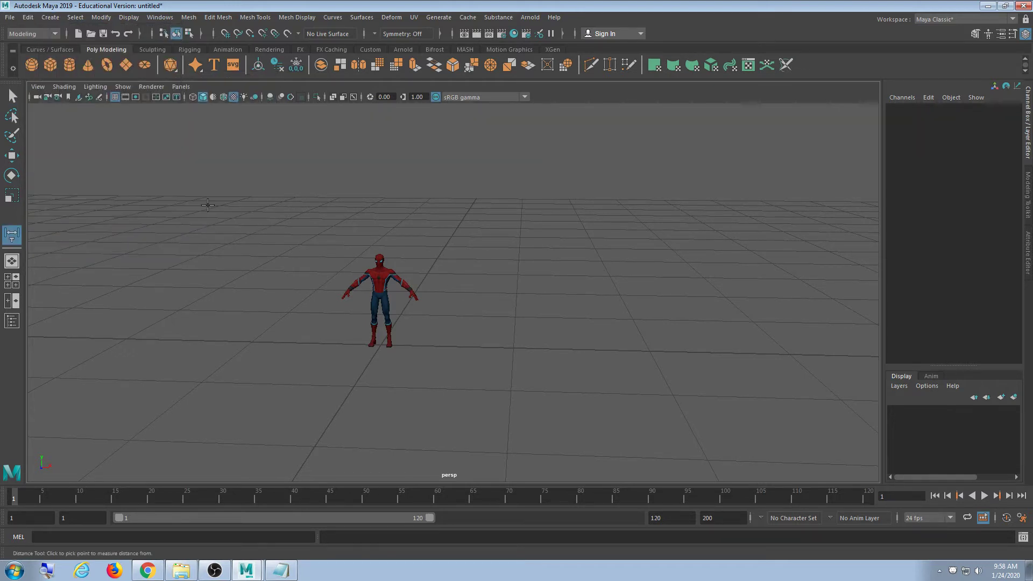
scroll(538, 344, down, 5)
key(space)
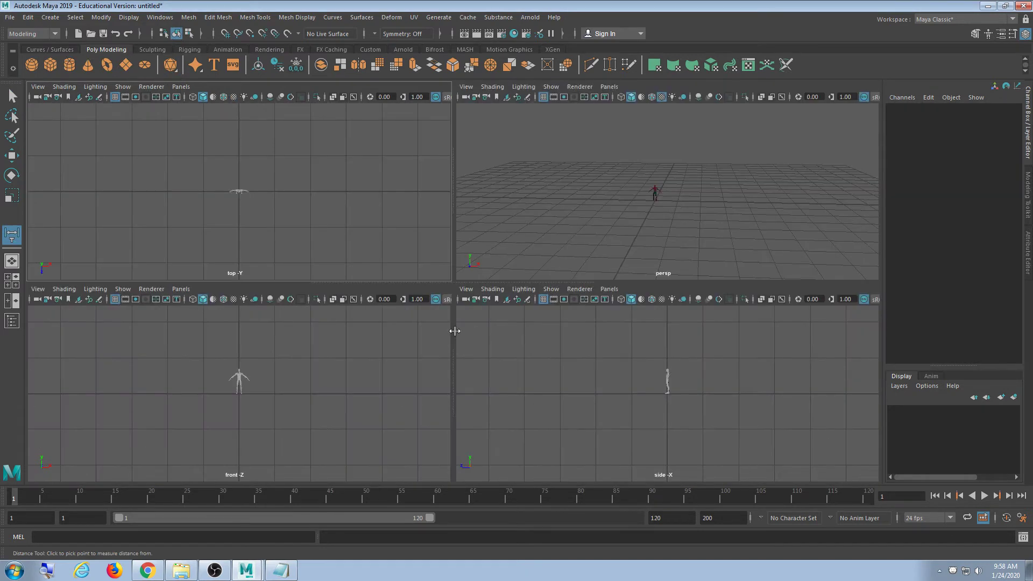
key(space)
scroll(436, 352, down, 8)
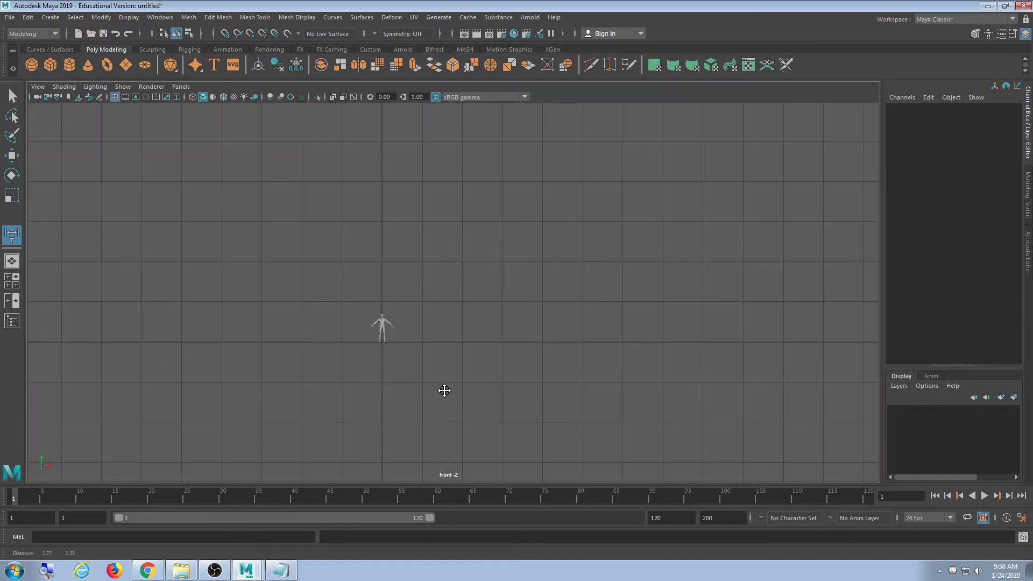
click(449, 179)
click(448, 311)
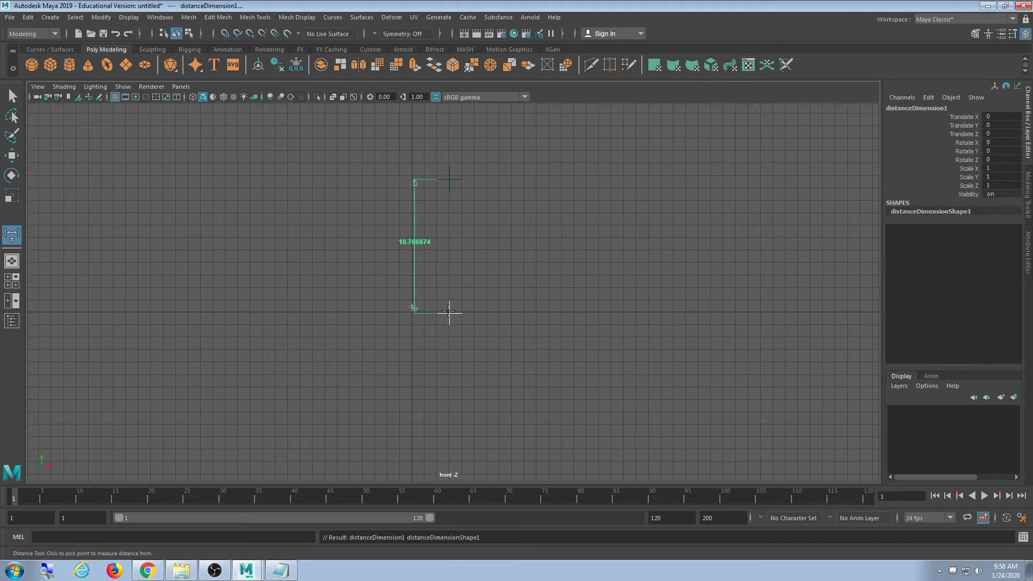
key(q)
scroll(466, 321, up, 5)
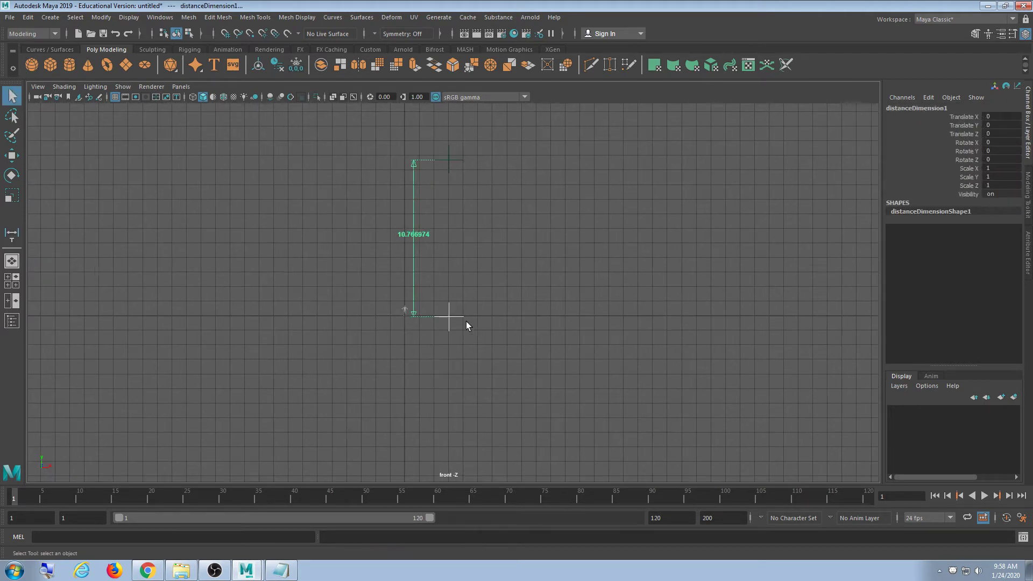
alt+middle_drag(467, 260, 434, 297)
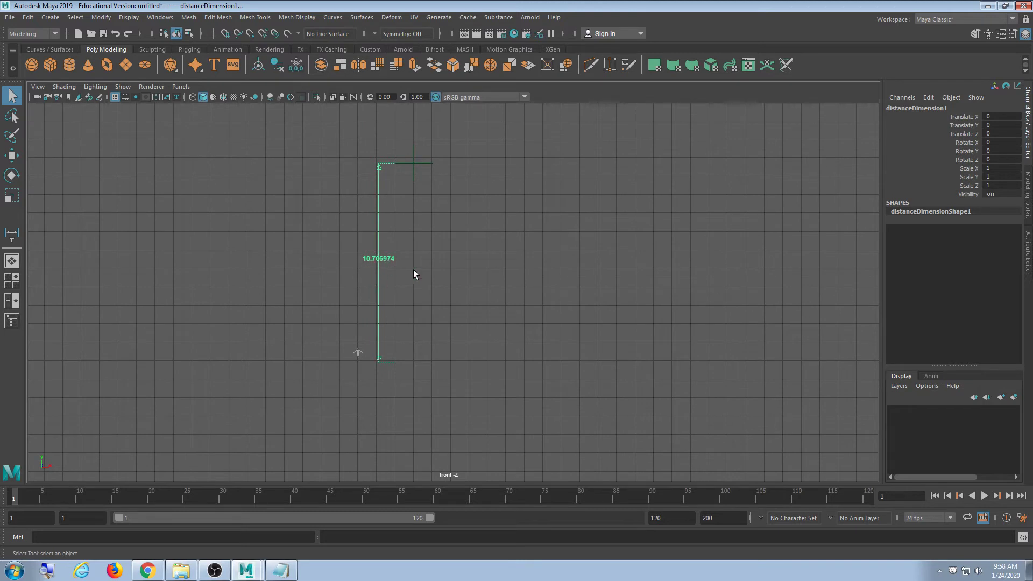
- Select the top measurement locator and set its Translate Y to 72
click(436, 270)
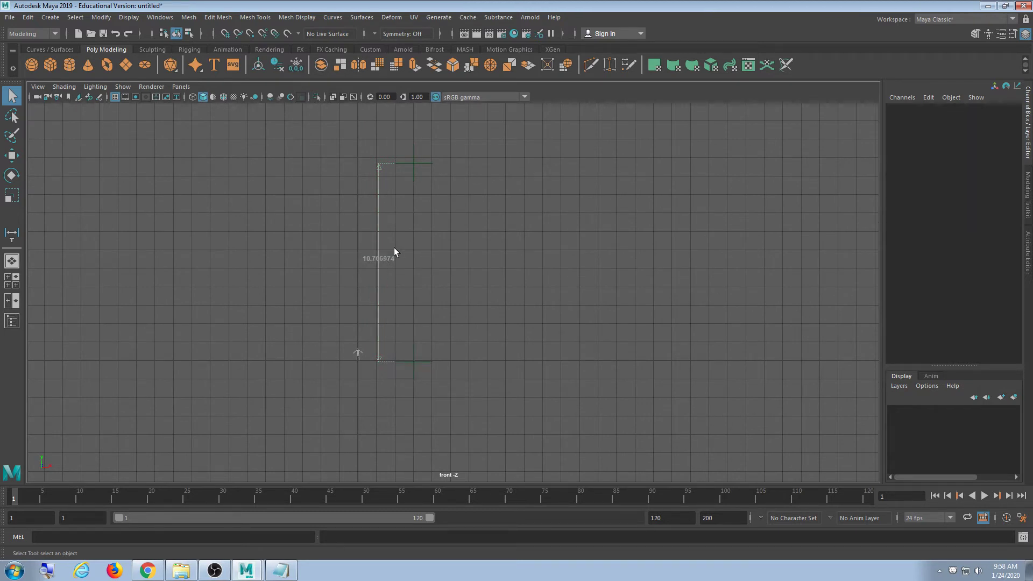
click(417, 175)
double_click(999, 125)
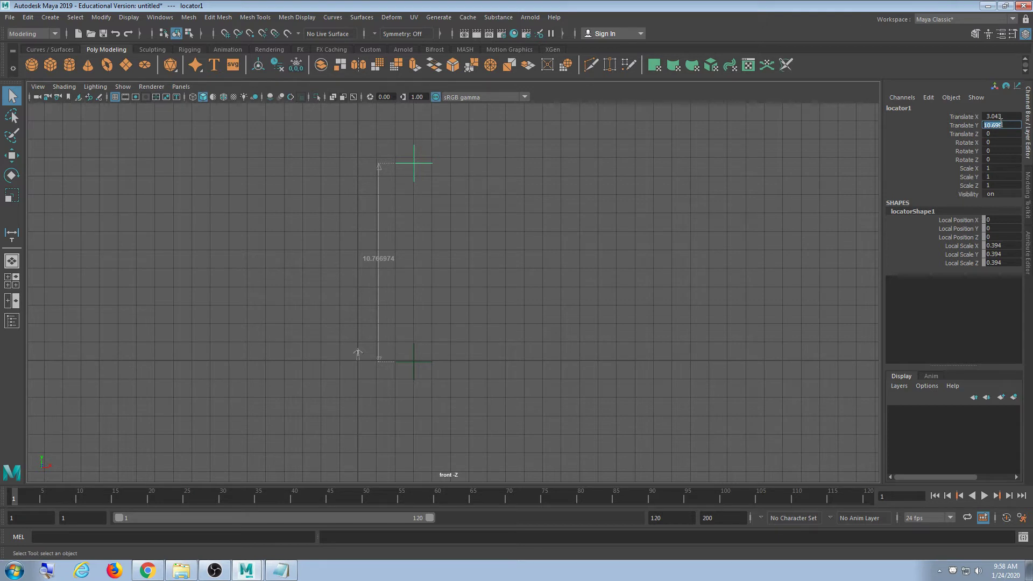
text(72)
key(Return)
- Pan the front view toward the figure and select the Spiderman mesh
alt+middle_drag(340, 367, 354, 341)
scroll(393, 328, down, 6)
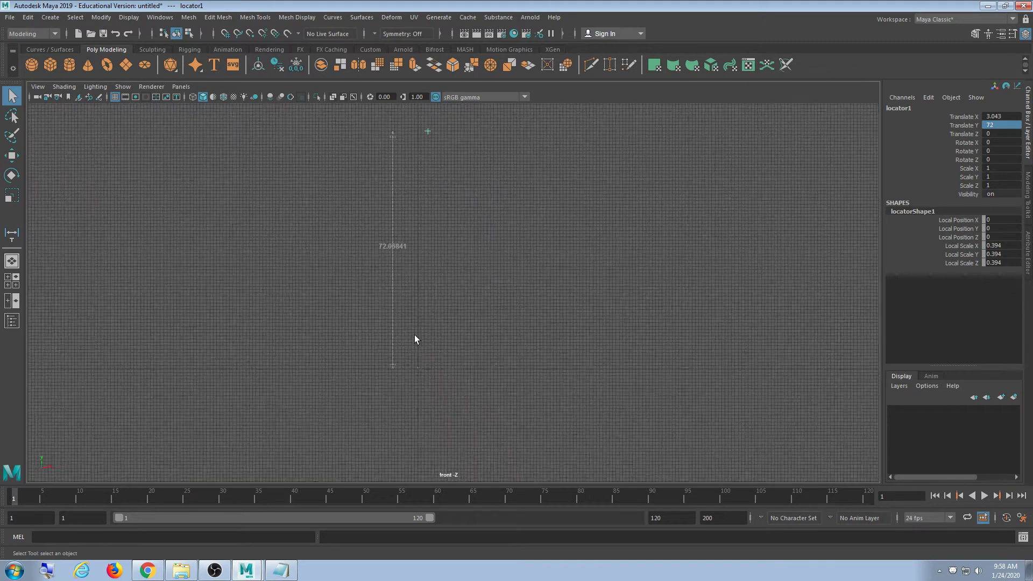
scroll(398, 372, up, 6)
alt+middle_drag(348, 436, 331, 370)
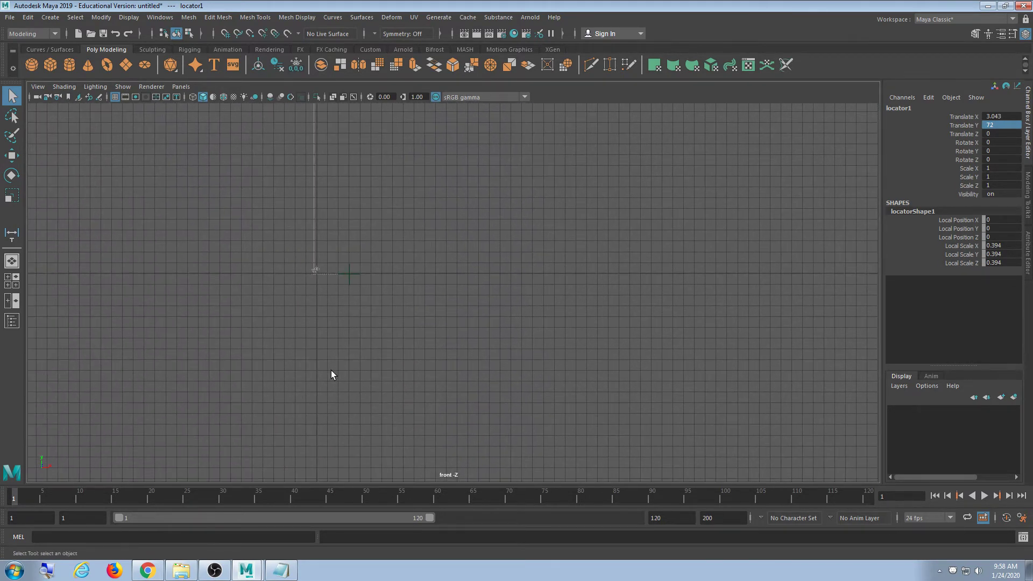
scroll(318, 339, up, 7)
alt+middle_drag(182, 269, 317, 298)
click(337, 252)
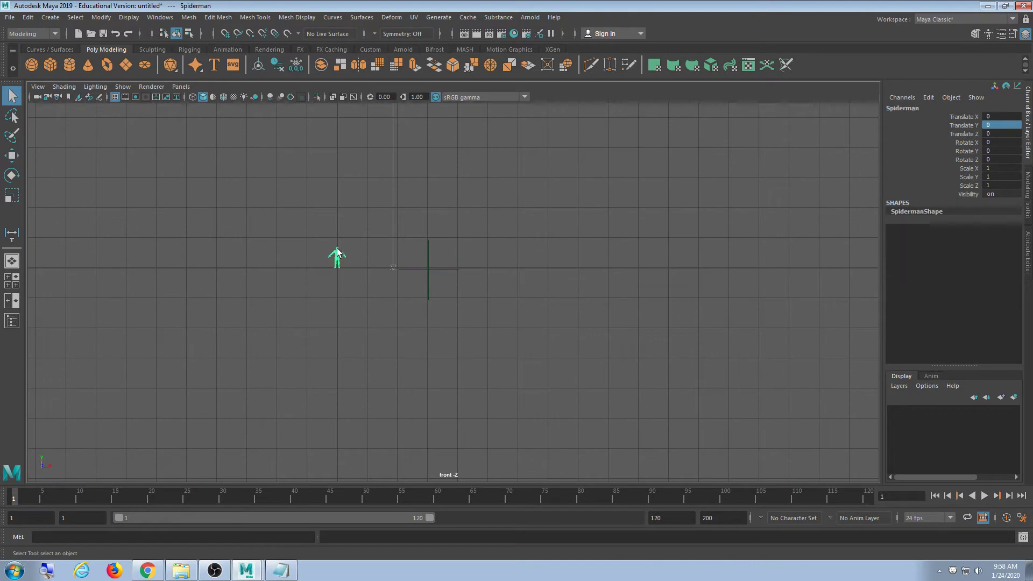
- Switch to the perspective view and orbit to frame the Spiderman figure
scroll(302, 298, up, 4)
key(space)
key(space)
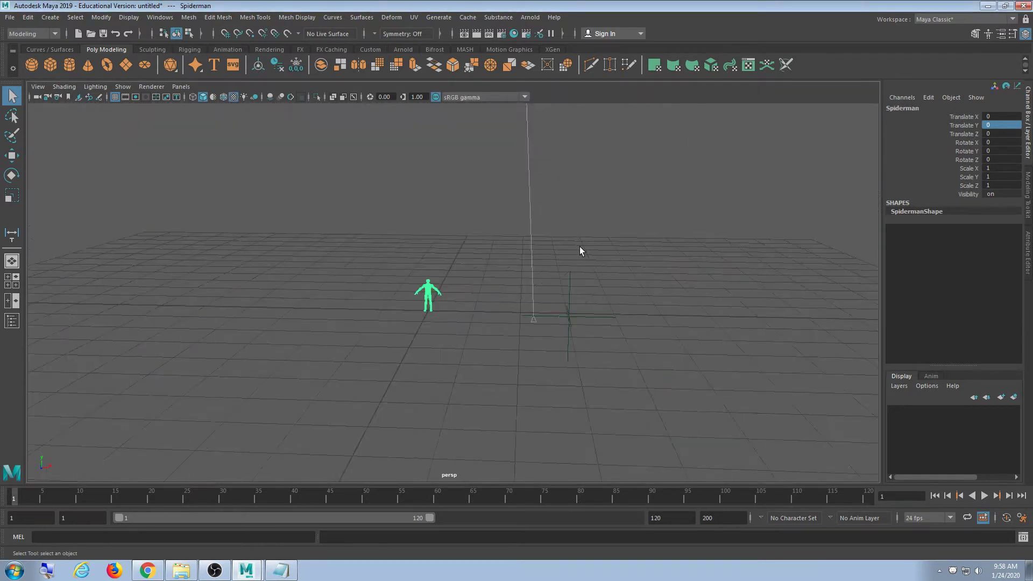
alt+drag(580, 247, 498, 267)
scroll(498, 267, up, 4)
scroll(498, 267, up, 4)
alt+drag(328, 349, 372, 309)
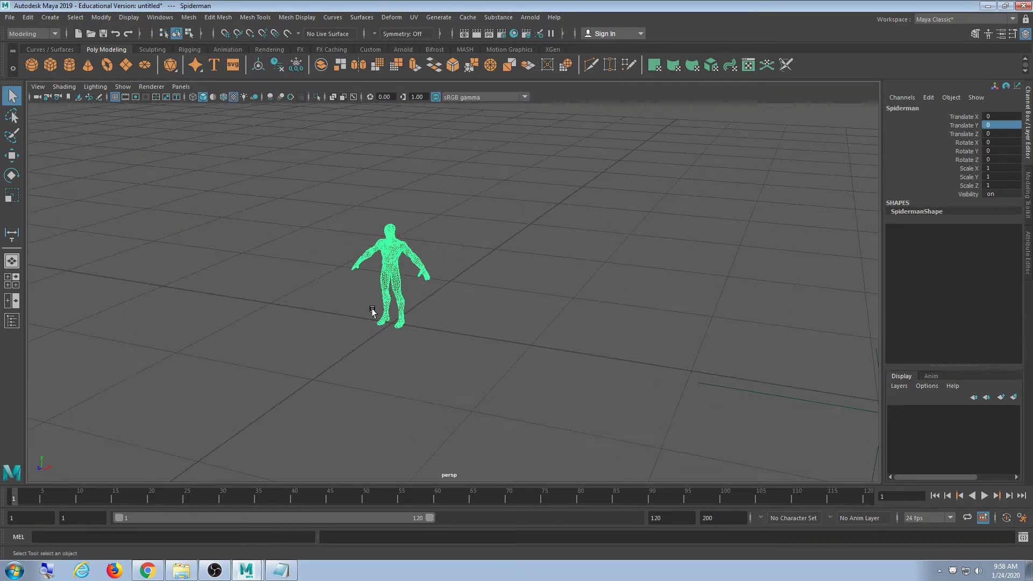
key(w)
alt+drag(386, 357, 396, 333)
scroll(403, 345, up, 7)
alt+middle_drag(390, 366, 556, 279)
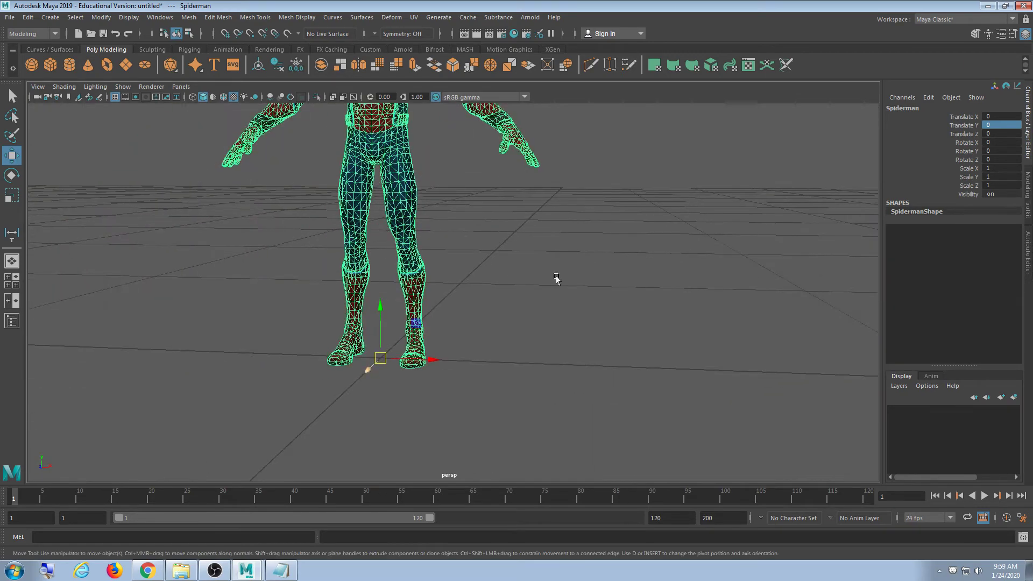
alt+drag(556, 279, 500, 297)
scroll(500, 298, down, 10)
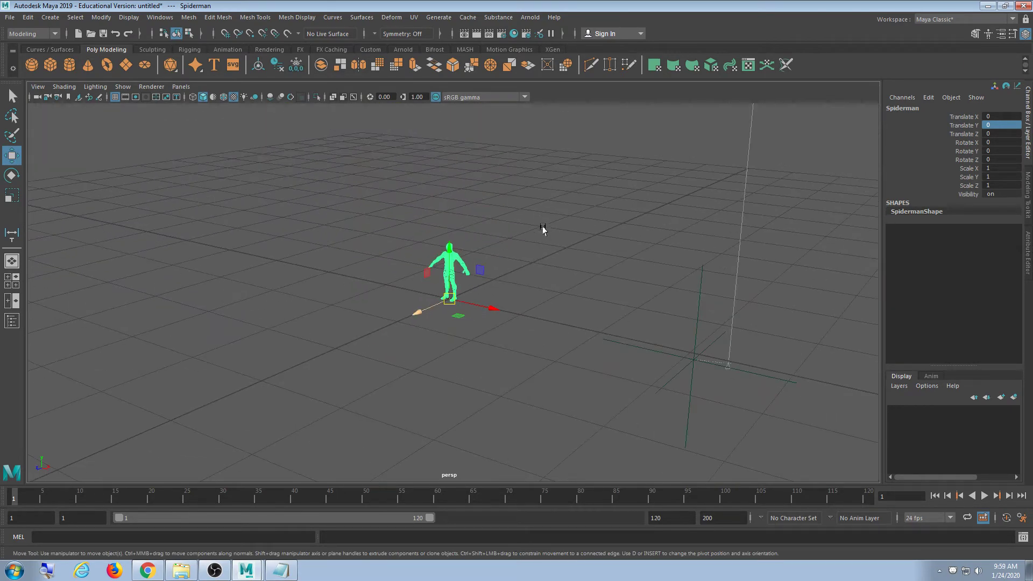
- Scale Spiderman uniformly up to 103.16 so its head reaches the 72 measurement line
key(t)
key(e)
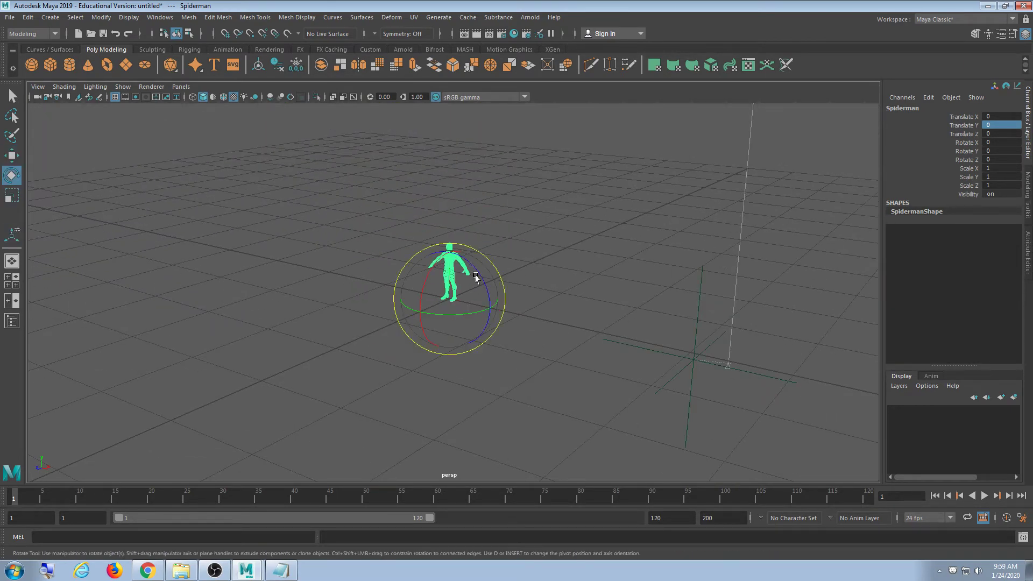
key(r)
drag(456, 300, 798, 238)
scroll(719, 214, down, 8)
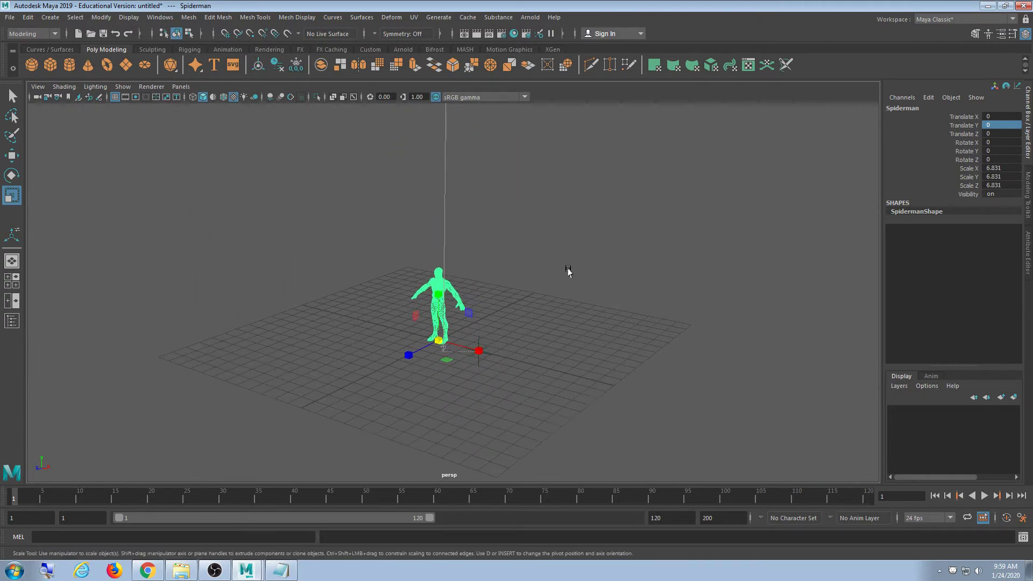
drag(433, 344, 740, 232)
scroll(691, 221, down, 8)
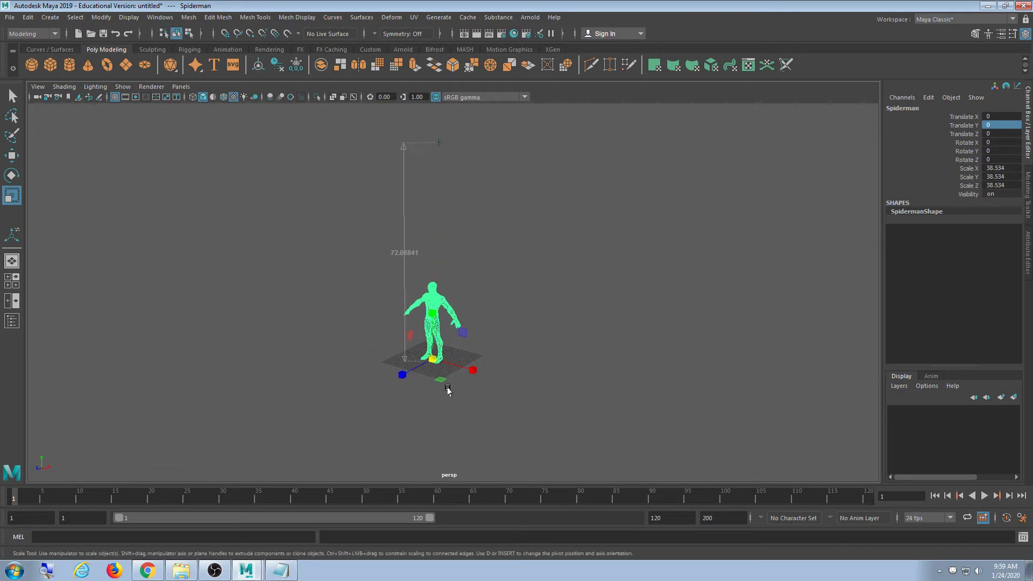
drag(434, 360, 581, 314)
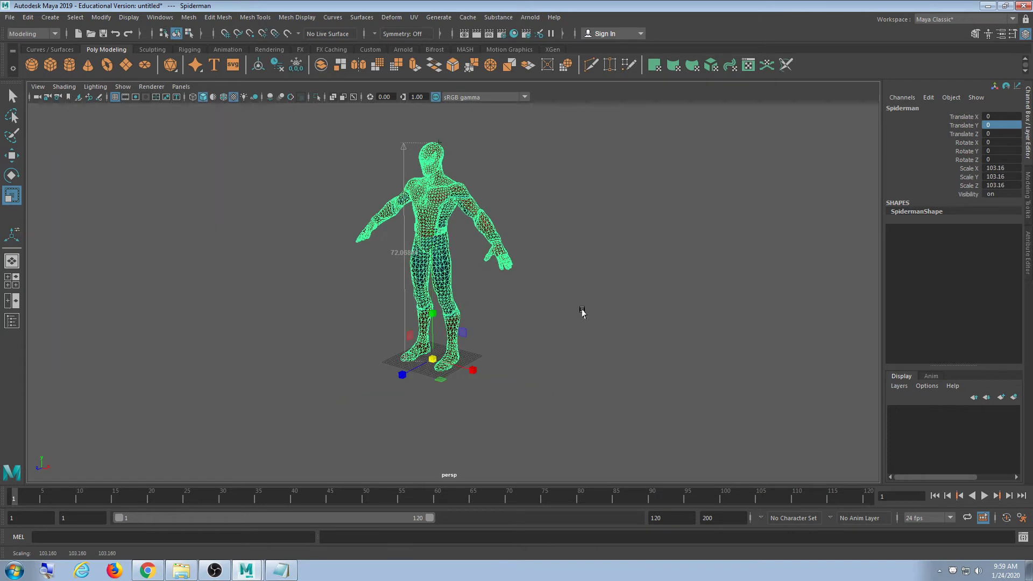
drag(999, 168, 1004, 185)
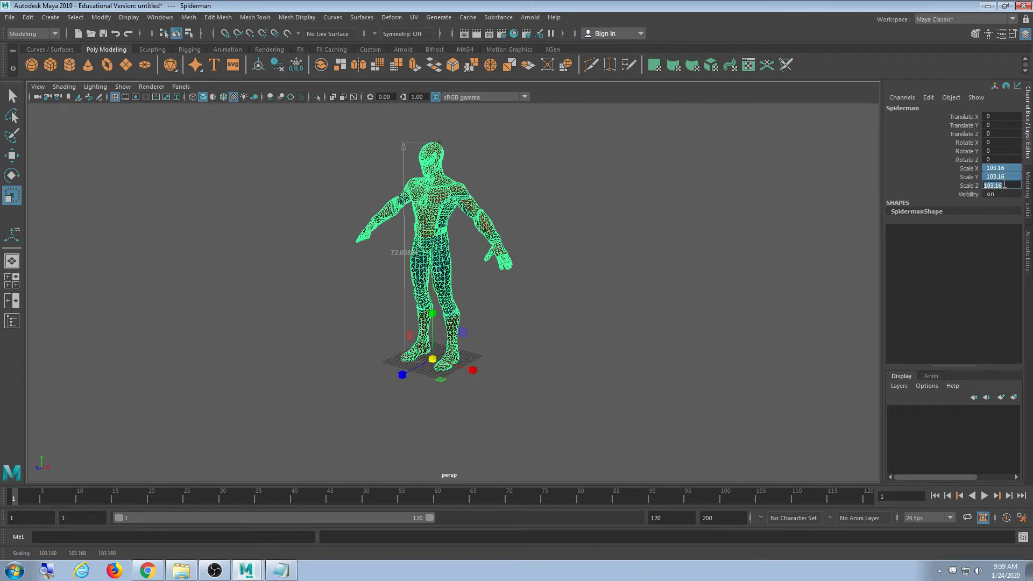
click(551, 289)
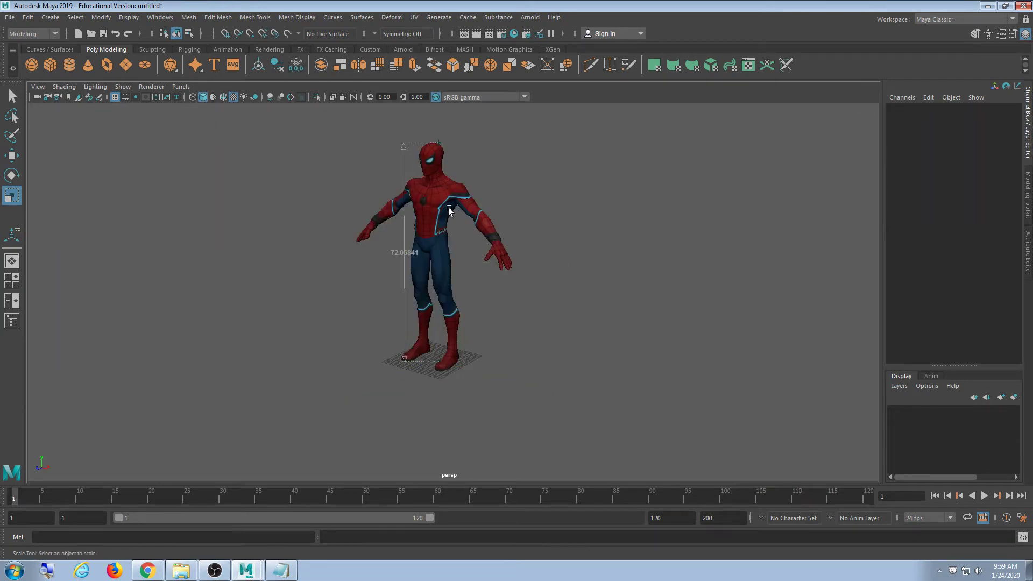
click(451, 207)
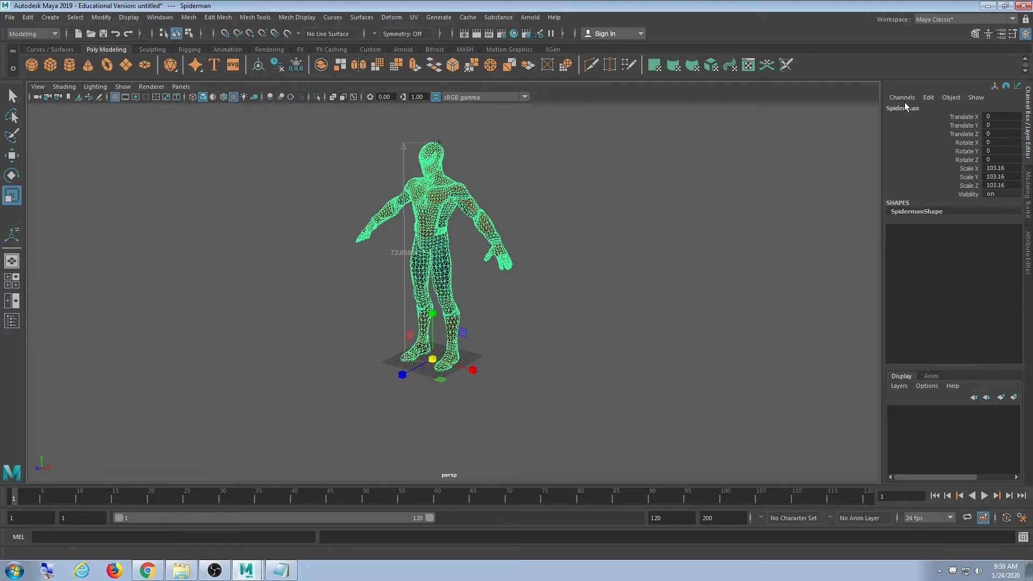
- Set Spiderman's Scale X, Y and Z to 100 in the Channel Box, then deselect it
key(ctrl+a)
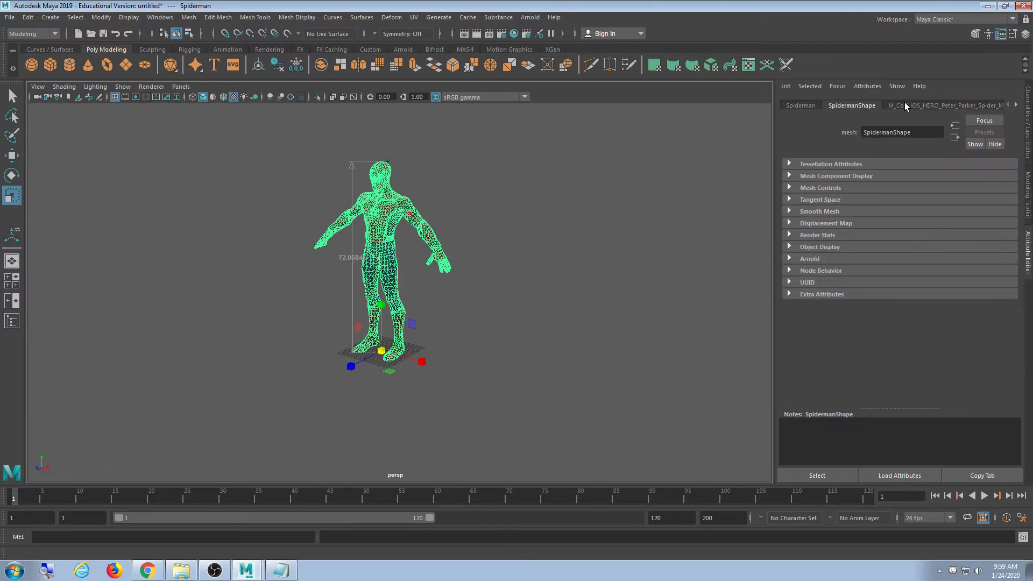
key(ctrl+a)
key(ctrl+a)
key(ctrl+a)
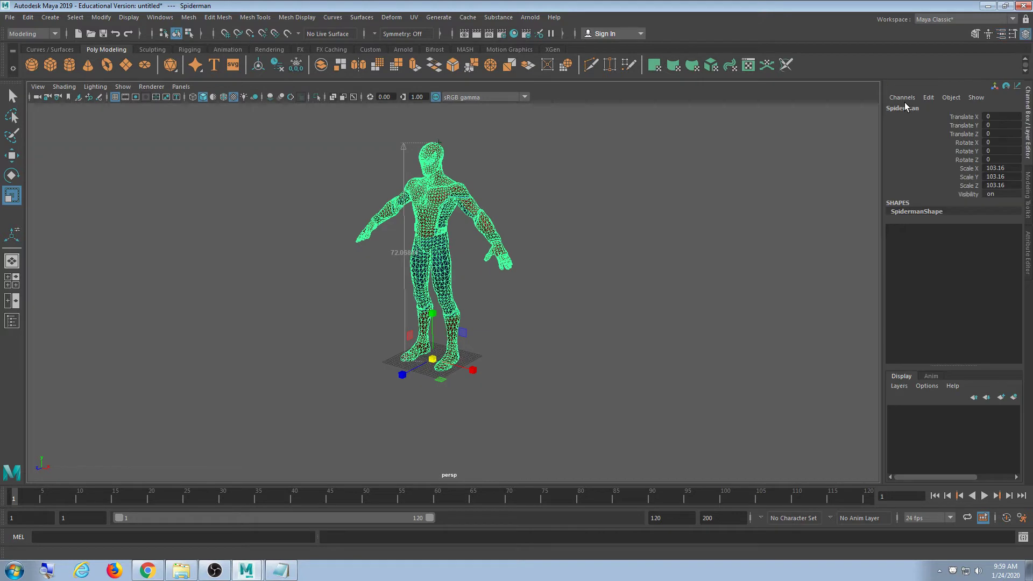
click(1001, 168)
shift+click(1011, 186)
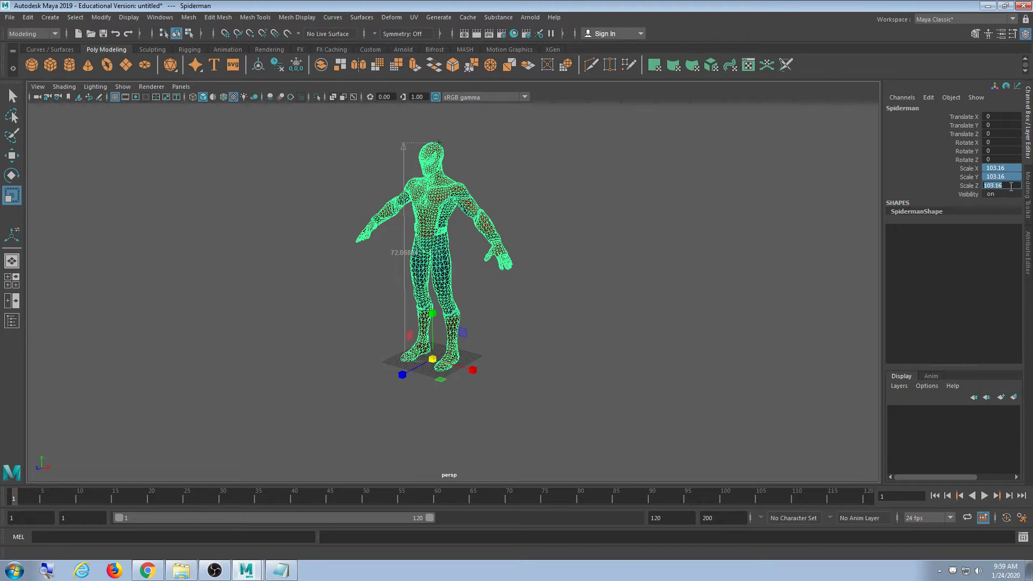
text(100)
key(Return)
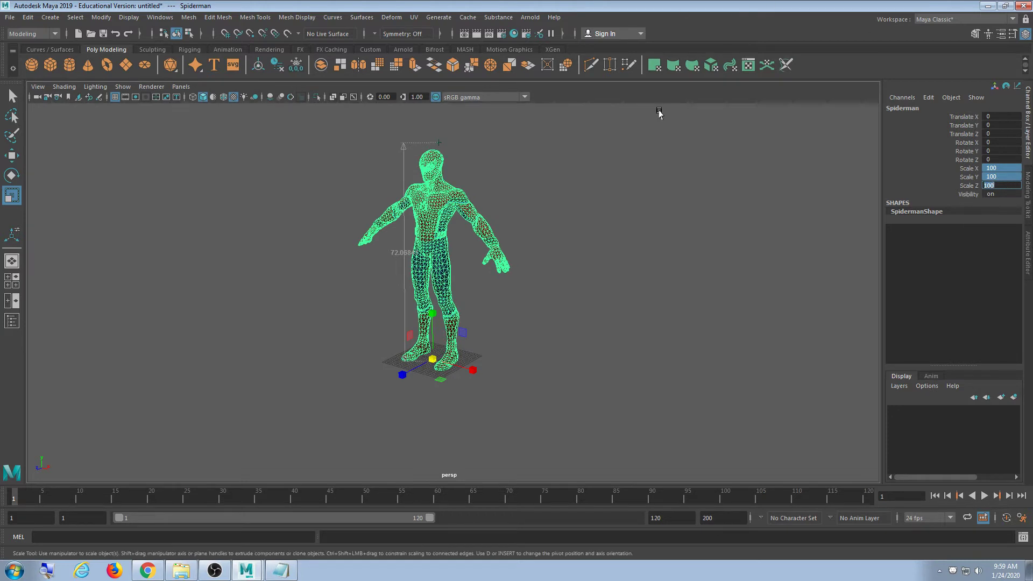
click(596, 267)
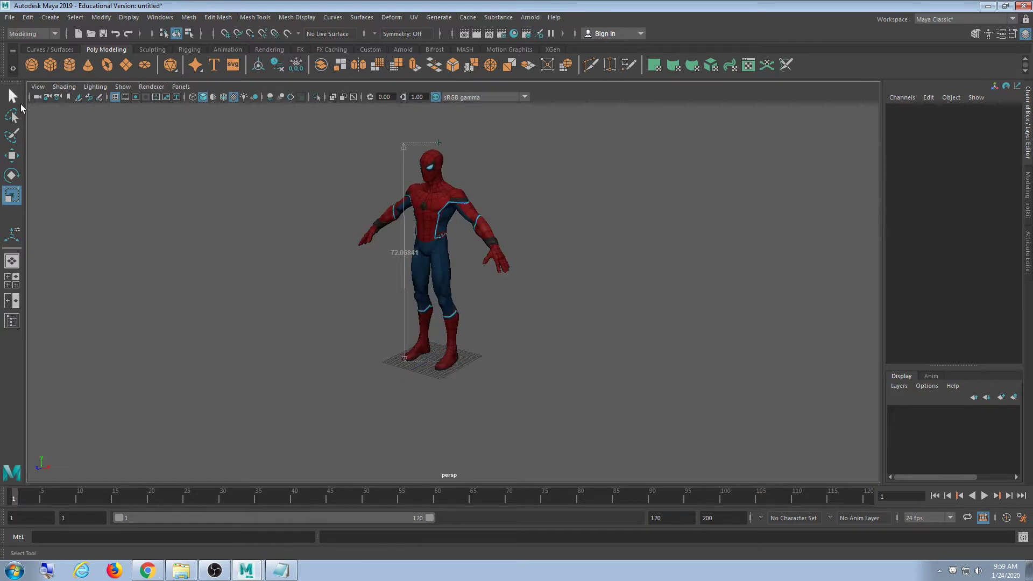
- Delete the distance measurement line and the locator above Spiderman's head
click(12, 96)
click(439, 143)
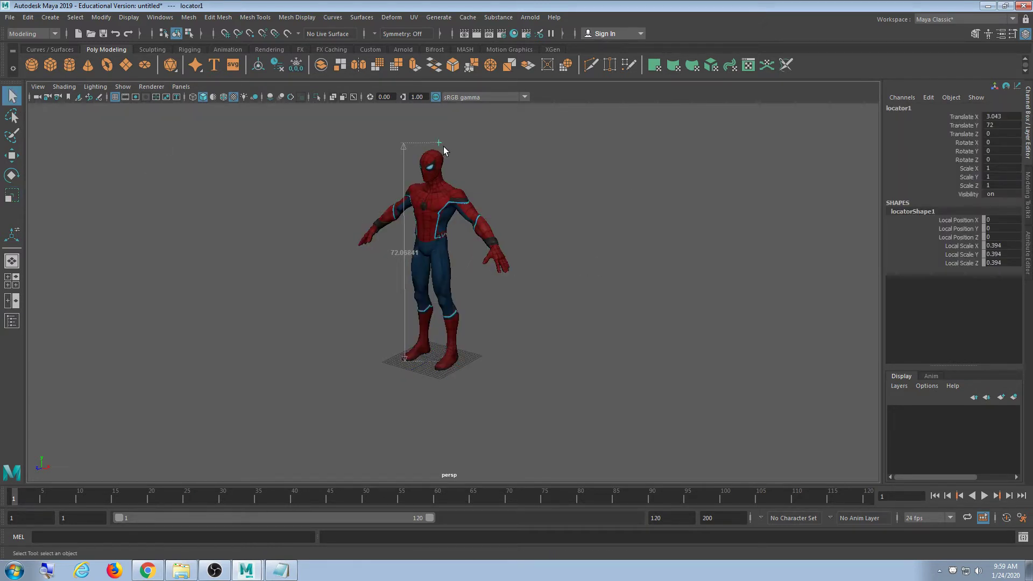
click(405, 250)
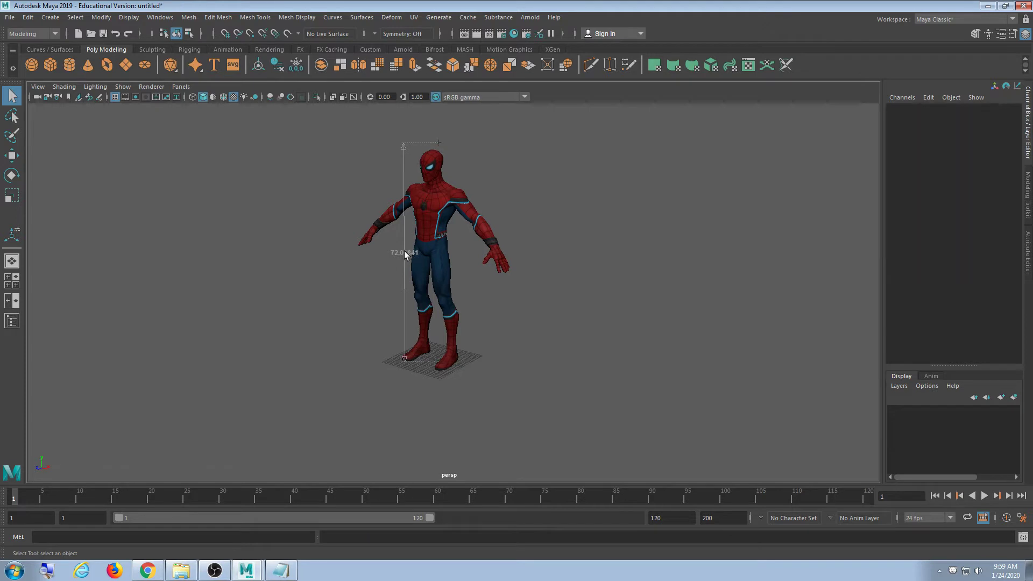
click(404, 250)
key(Delete)
click(440, 142)
key(Delete)
- Reframe the view on the feet and delete the remaining locator between them
scroll(475, 379, up, 6)
alt+middle_drag(474, 379, 482, 265)
scroll(484, 263, up, 5)
alt+drag(489, 260, 530, 258)
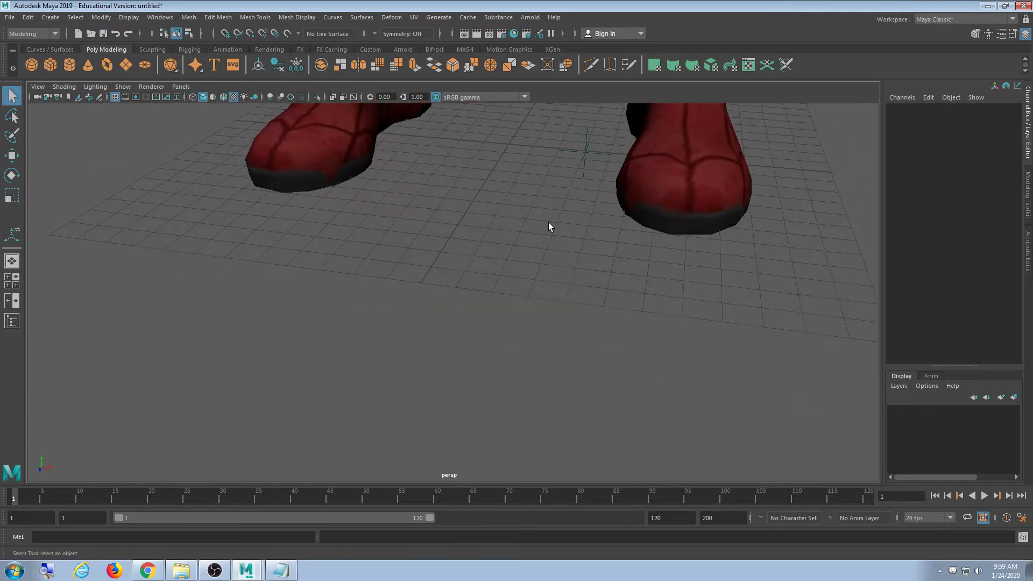
click(589, 158)
key(Delete)
- Reframe the whole figure frontally, select the Spiderman mesh, and bring up the File menu
scroll(567, 236, down, 8)
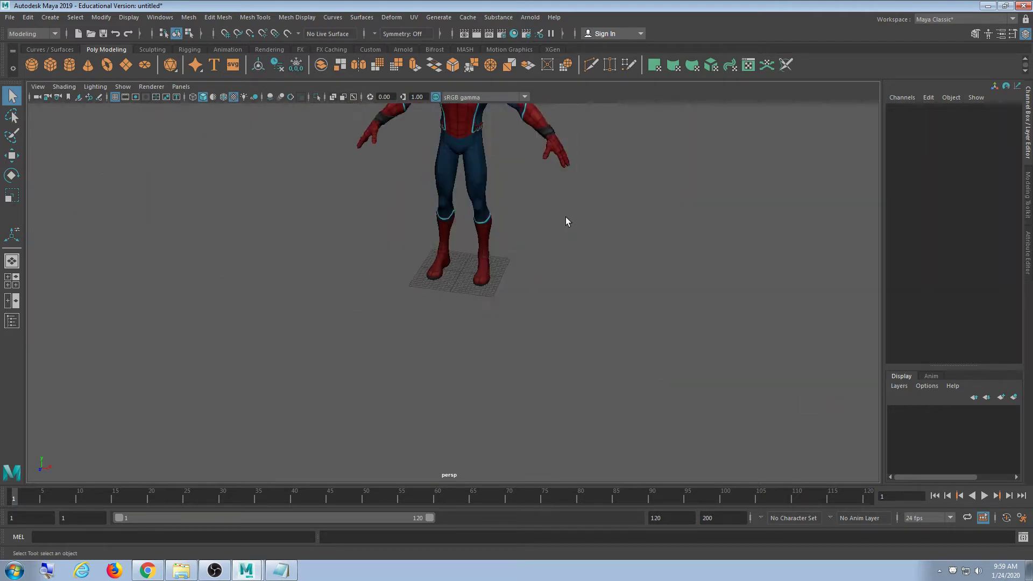
alt+drag(566, 217, 472, 286)
scroll(484, 290, up, 3)
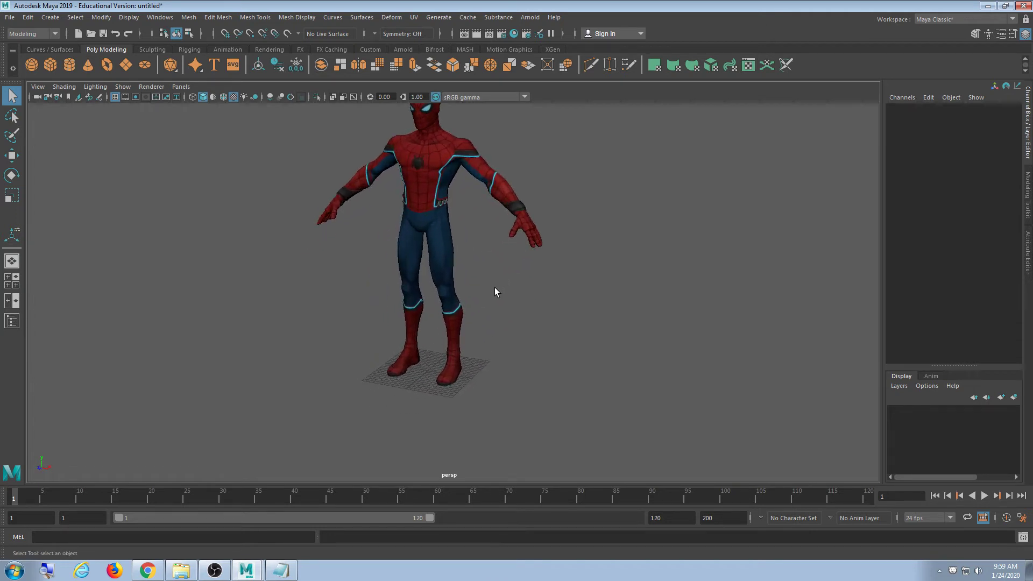
scroll(484, 277, down, 4)
alt+middle_drag(466, 249, 448, 263)
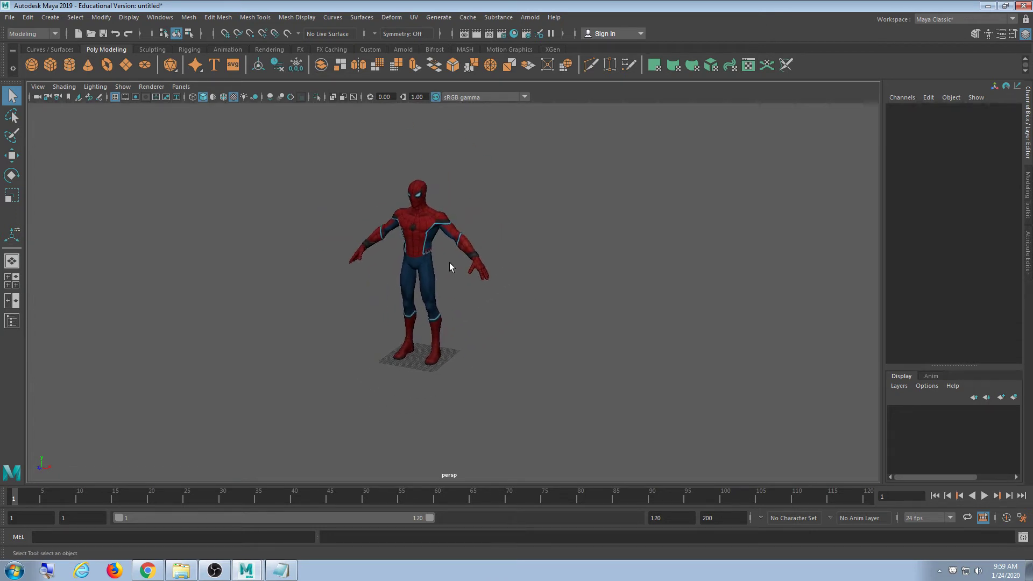
click(431, 261)
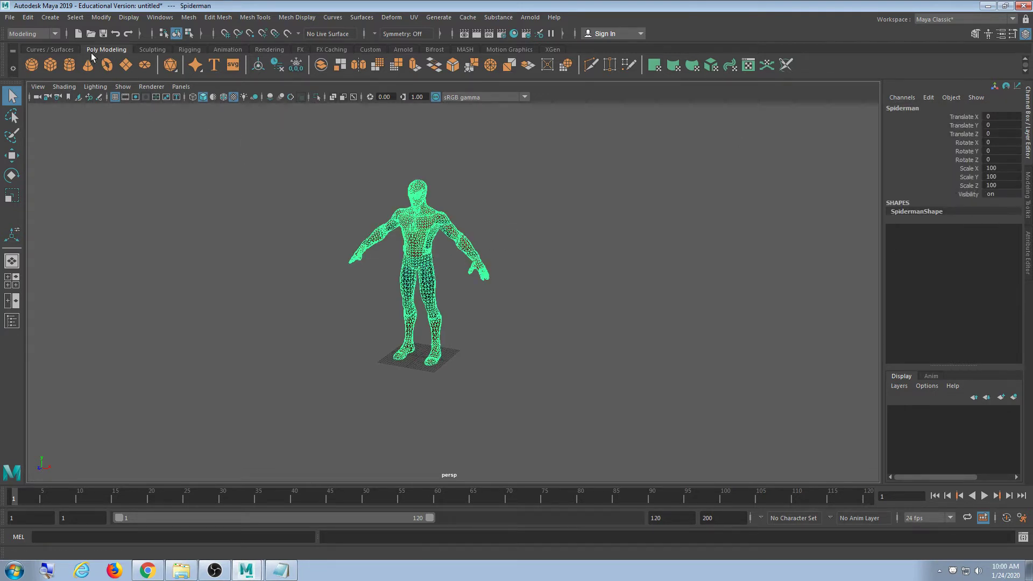
click(9, 18)
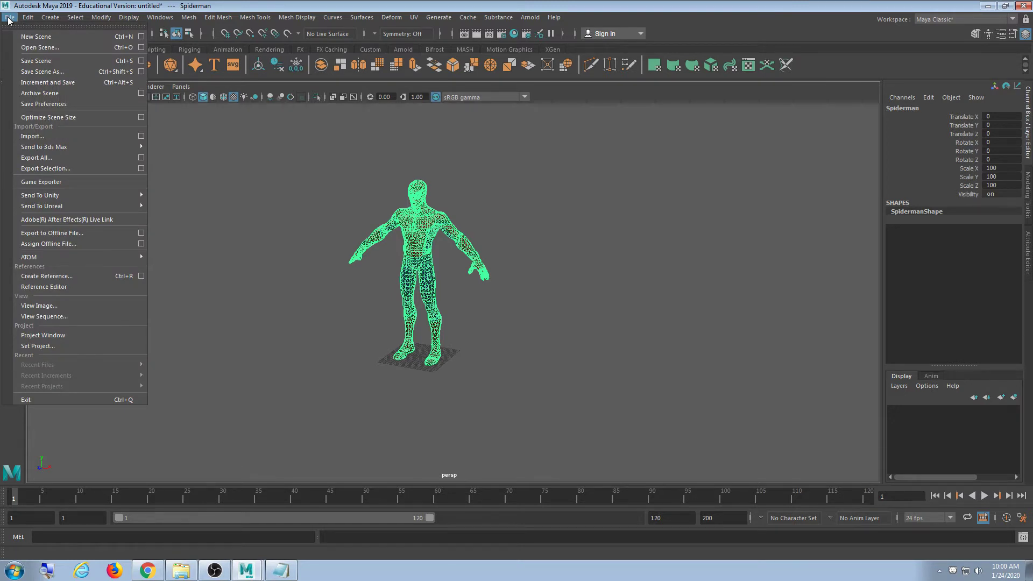
- Start Save Scene As and browse to your personal folder on the Storage (D:) drive
click(30, 72)
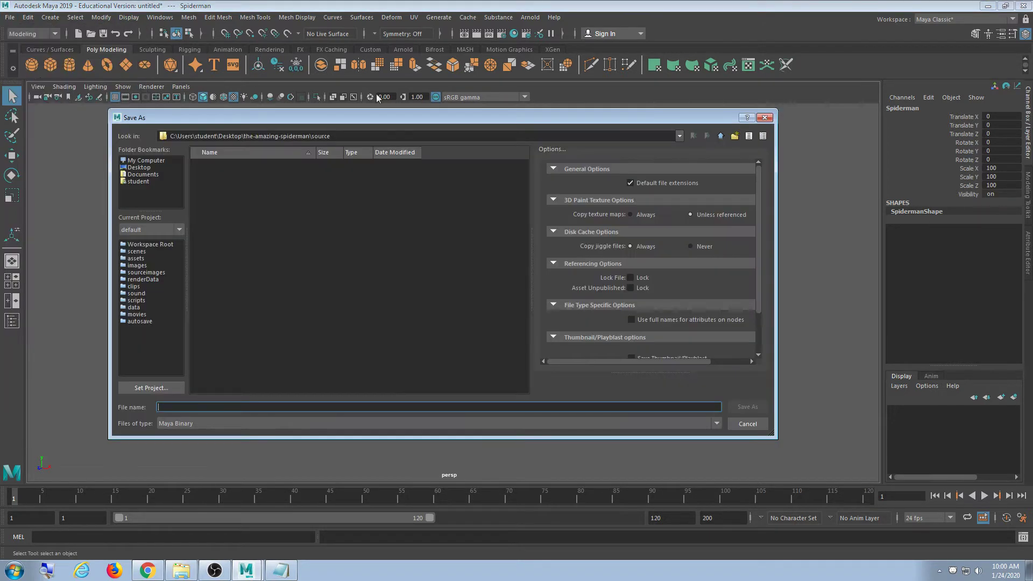
drag(394, 118, 428, 135)
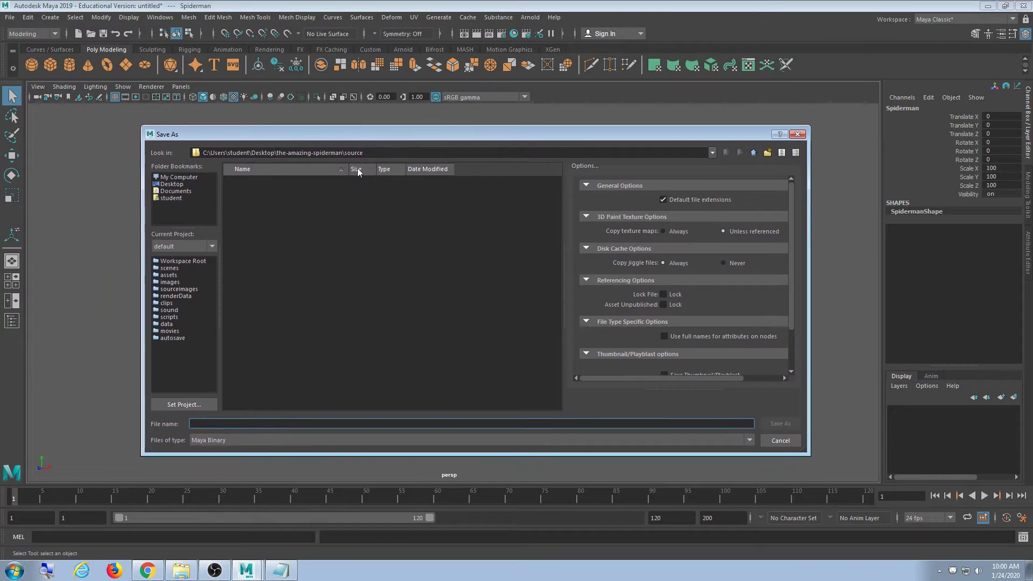
click(172, 184)
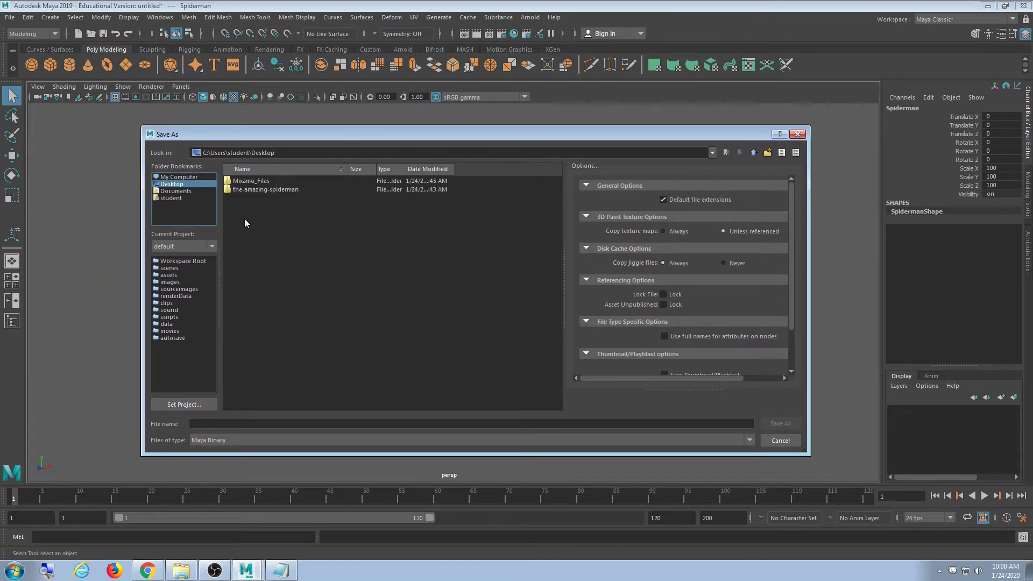
drag(257, 128, 256, 56)
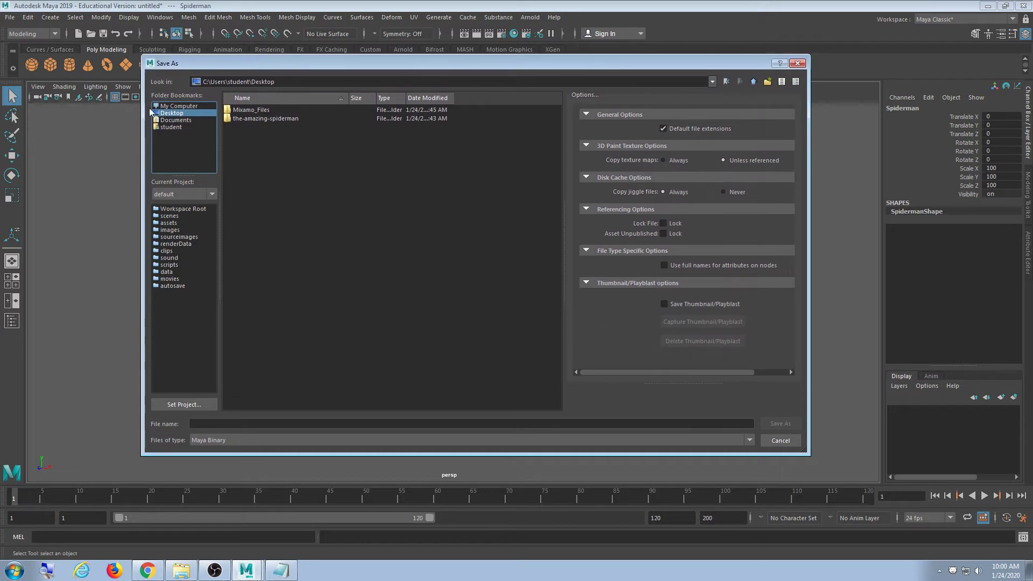
click(200, 106)
click(263, 129)
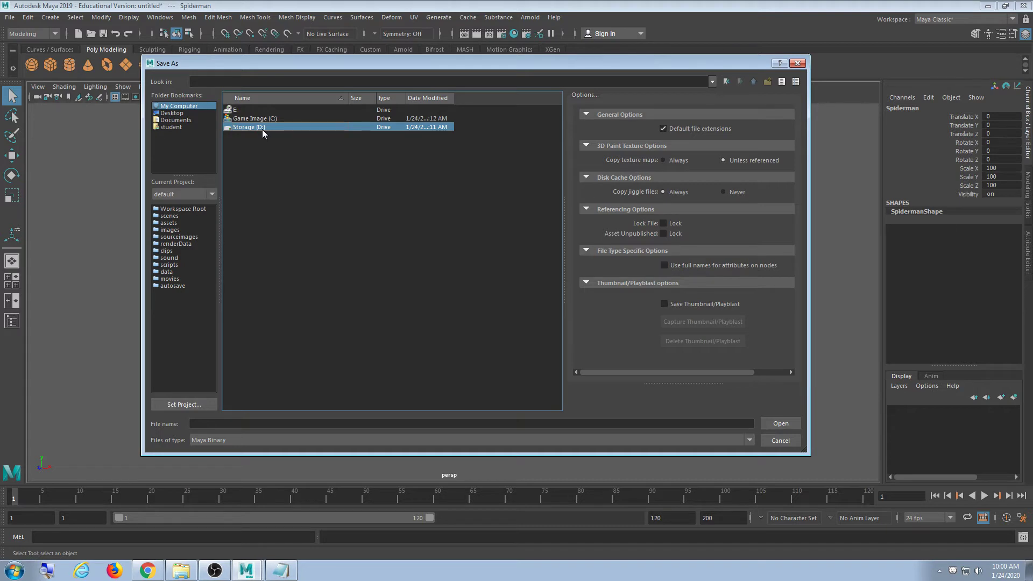
double_click(262, 129)
right_click(365, 206)
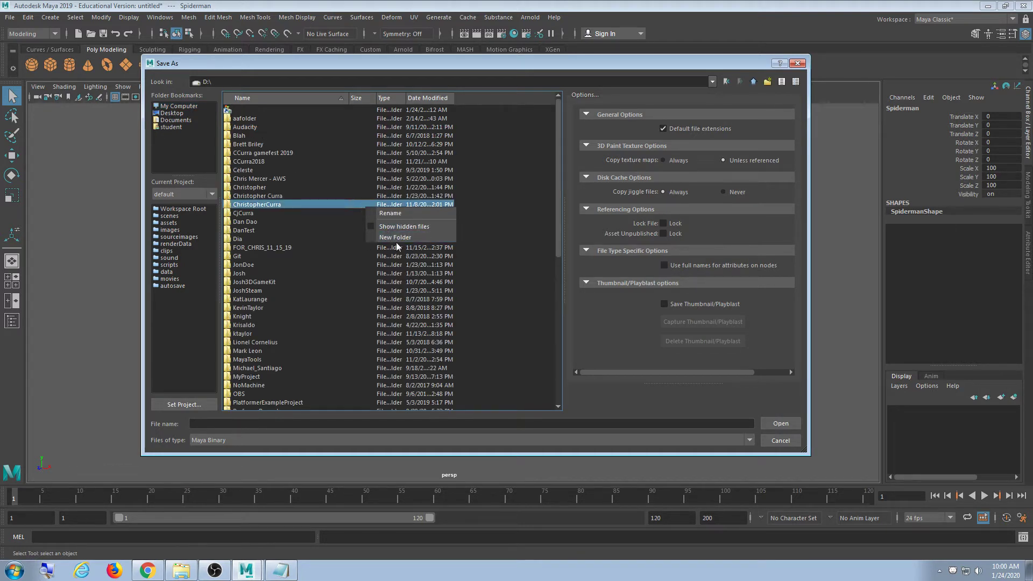
double_click(263, 204)
- Create a new folder named Spiderman there and open it
right_click(263, 205)
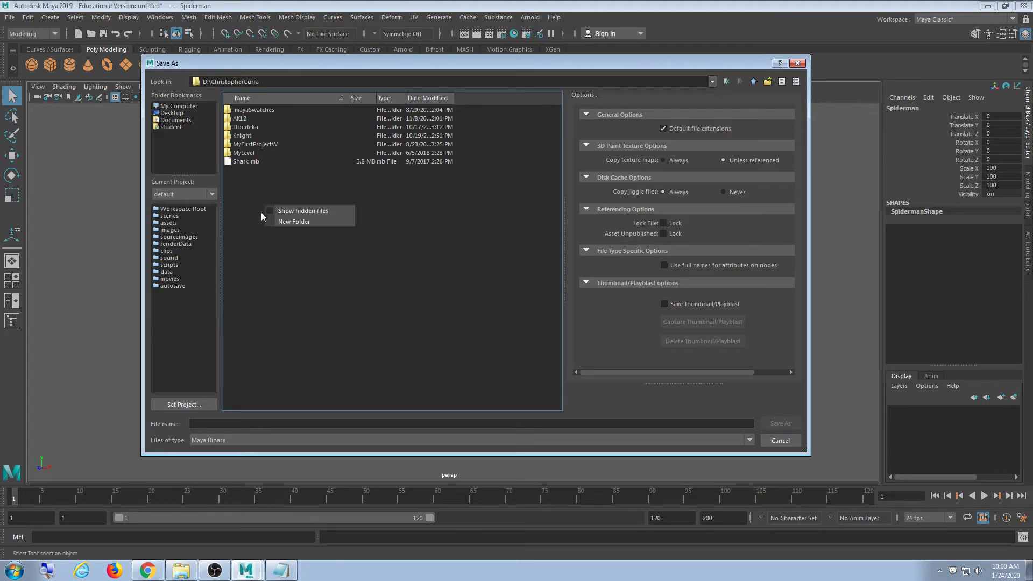
click(293, 222)
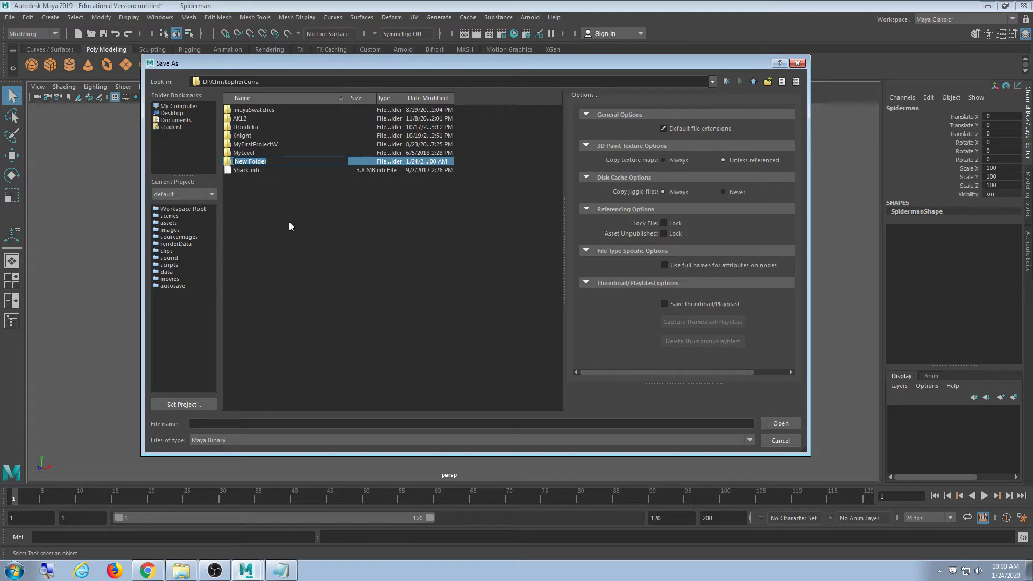
text(Spin)
key(BackSpace)
text(derman)
key(Return)
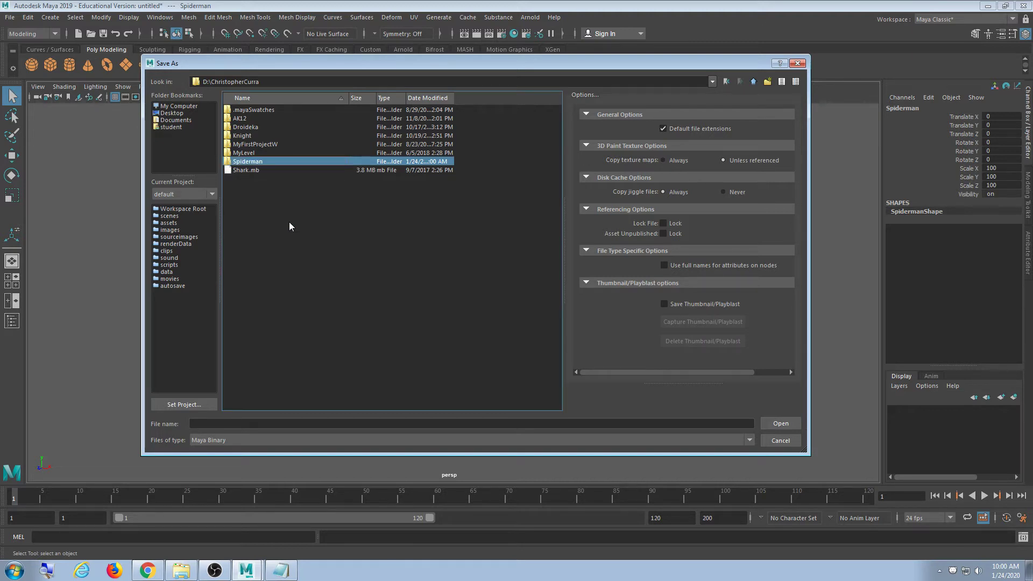
double_click(281, 162)
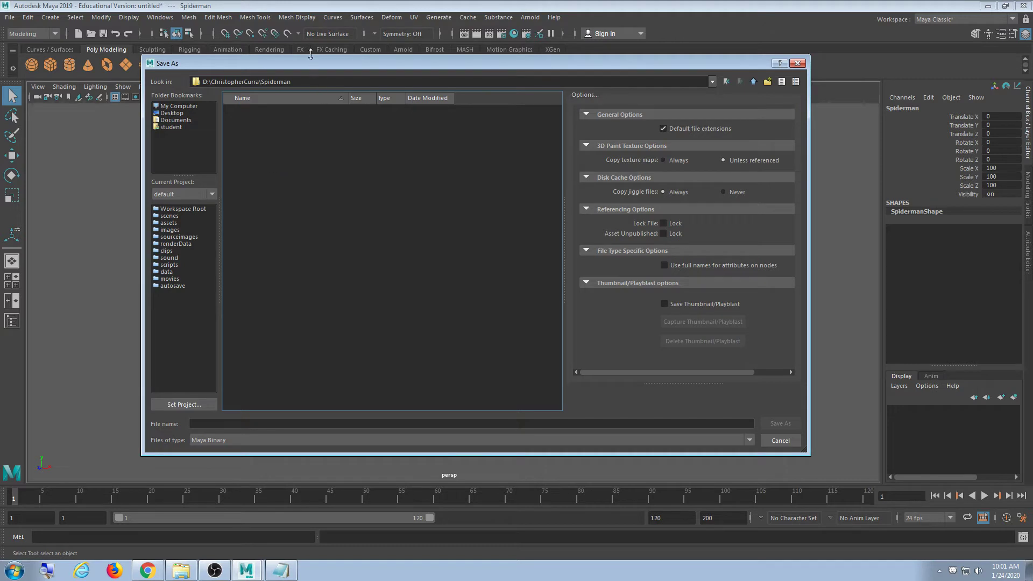
- Save the scene under the file name Spiderman, then reselect the Spider-Man mesh in the viewport
drag(323, 56, 327, 135)
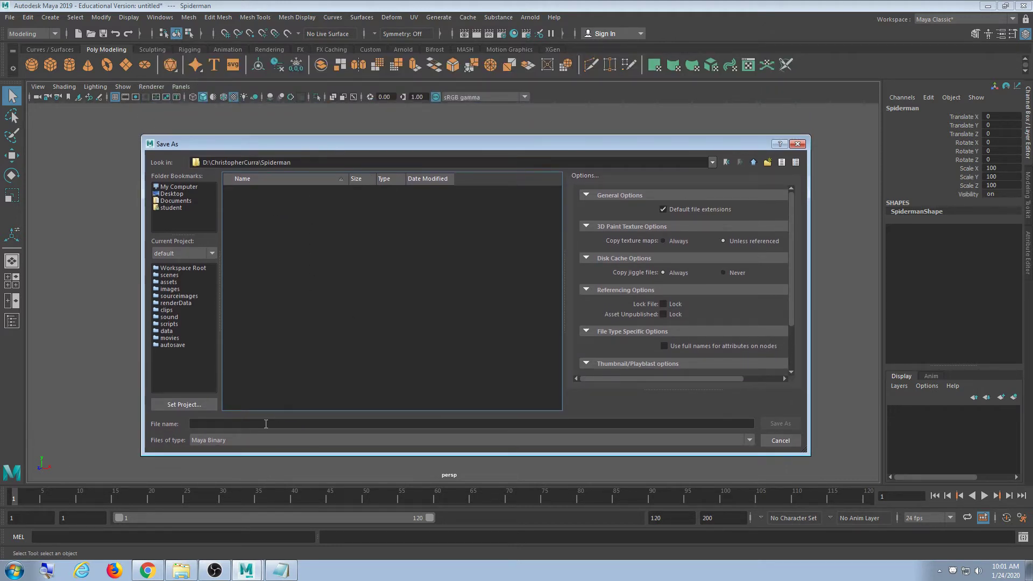
click(266, 424)
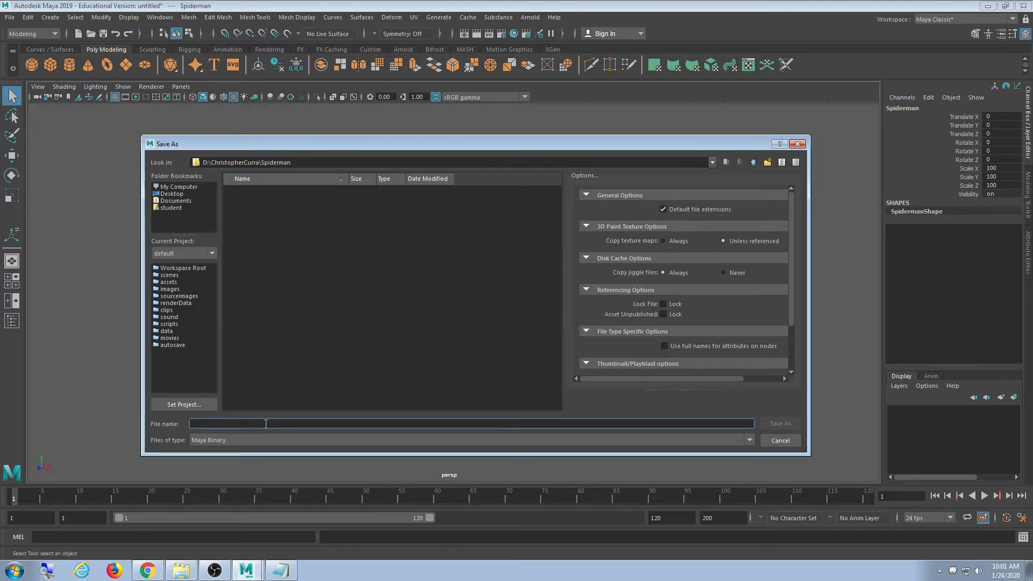
text(Spiderman)
key(Return)
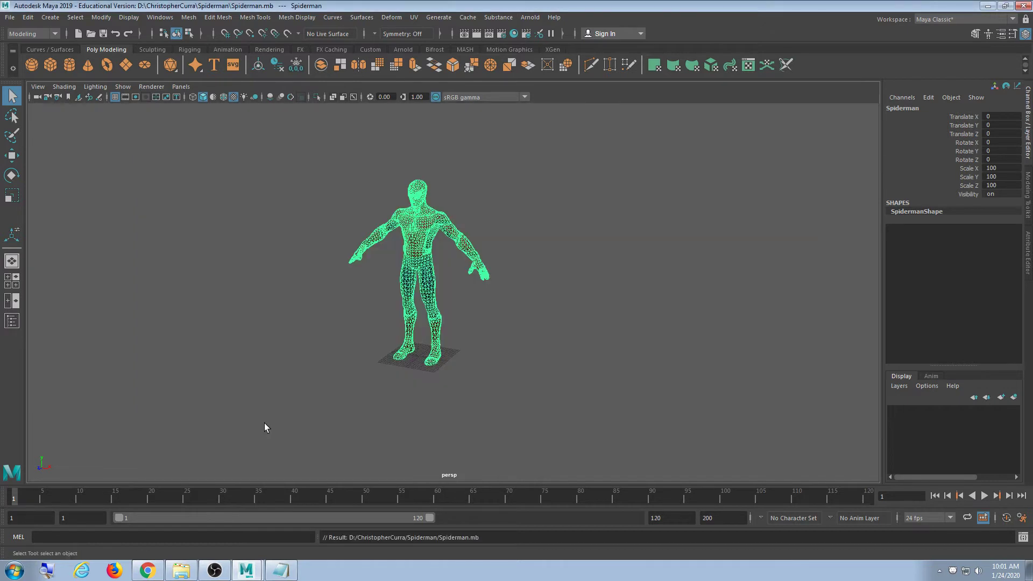
click(511, 287)
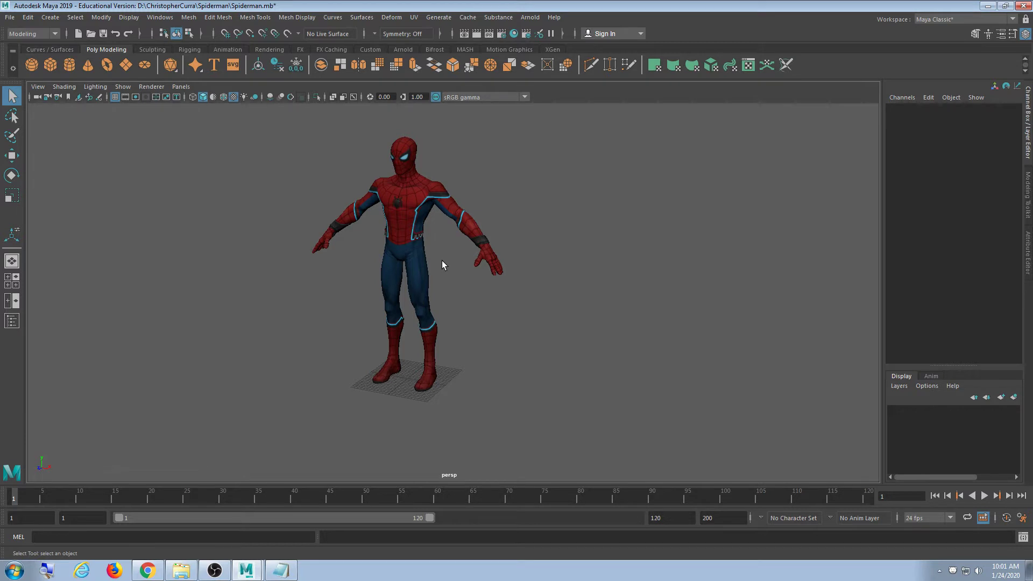
click(399, 253)
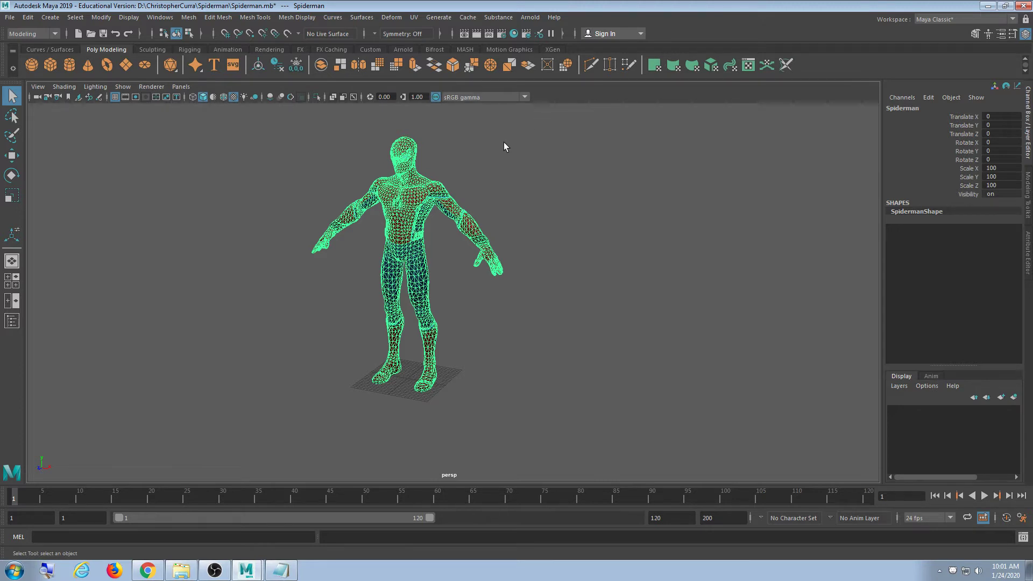
- Start File > Export All and set the file type to FBX export
click(10, 17)
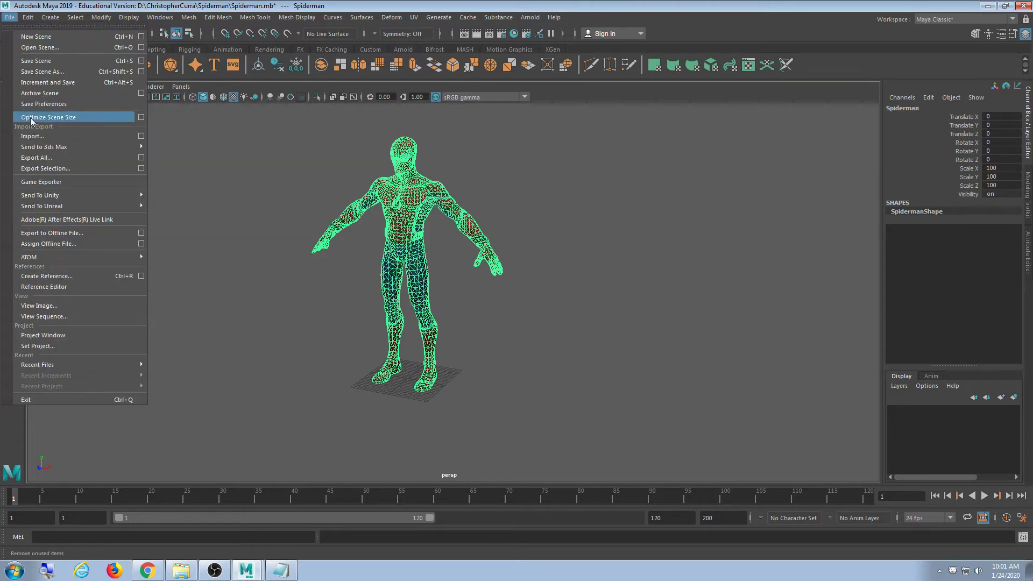
click(73, 157)
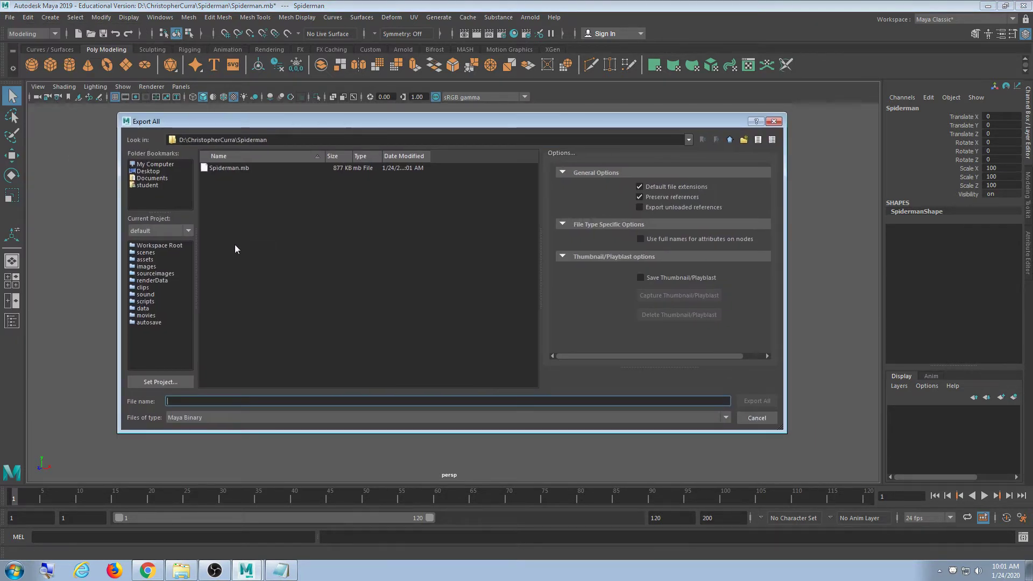
click(221, 423)
click(302, 125)
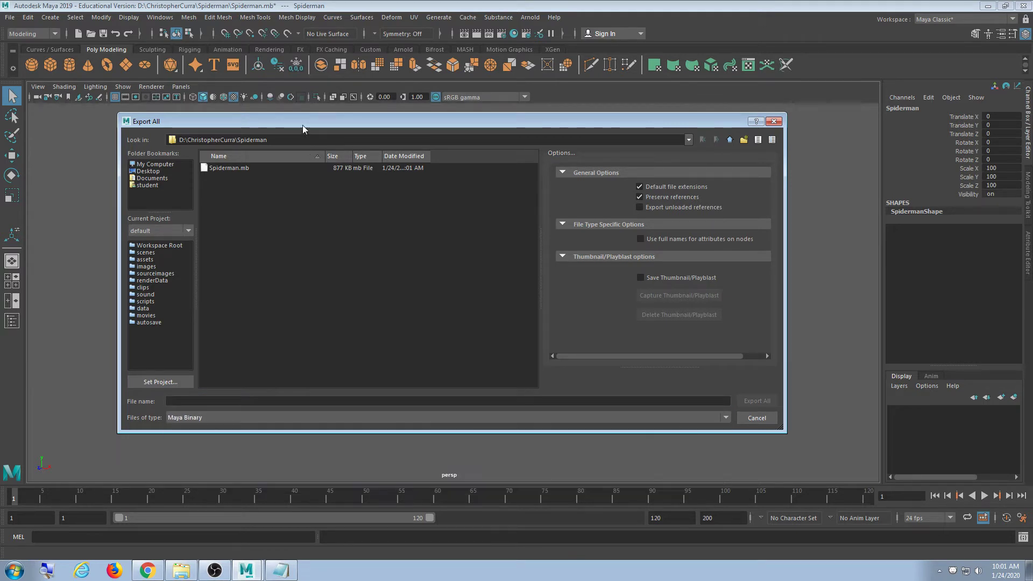
drag(302, 125, 319, 48)
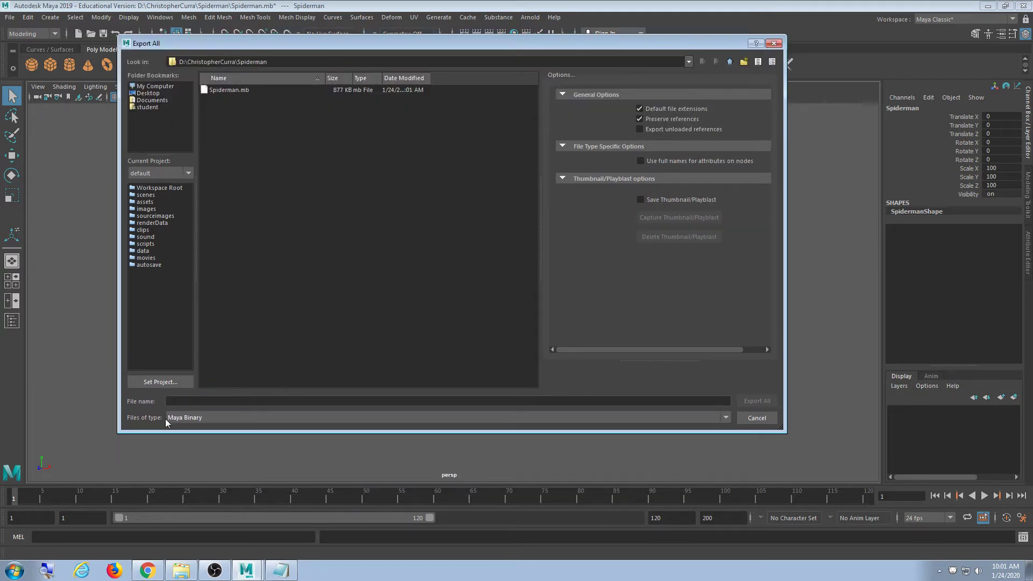
click(204, 418)
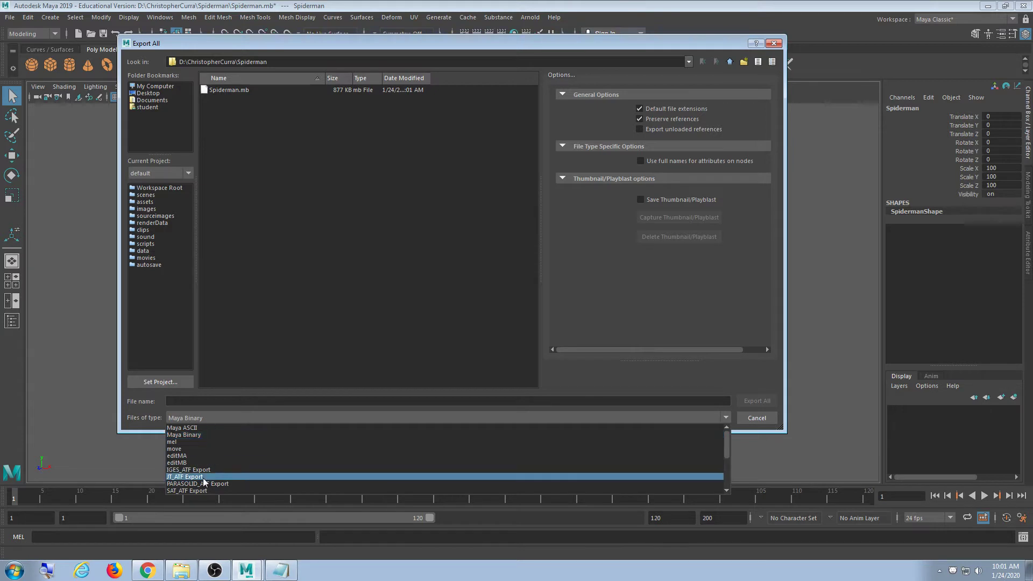
scroll(210, 448, down, 4)
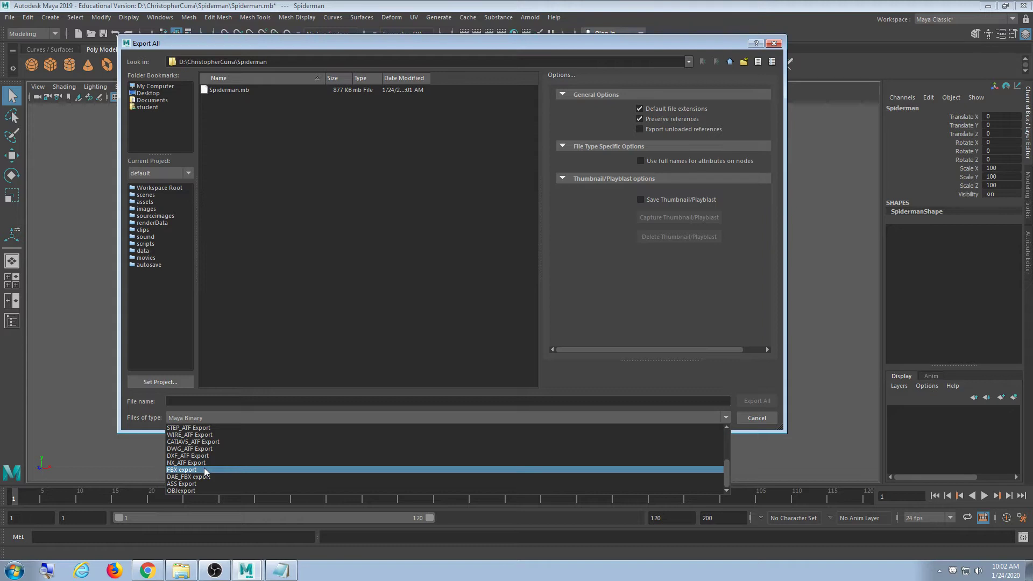
click(204, 470)
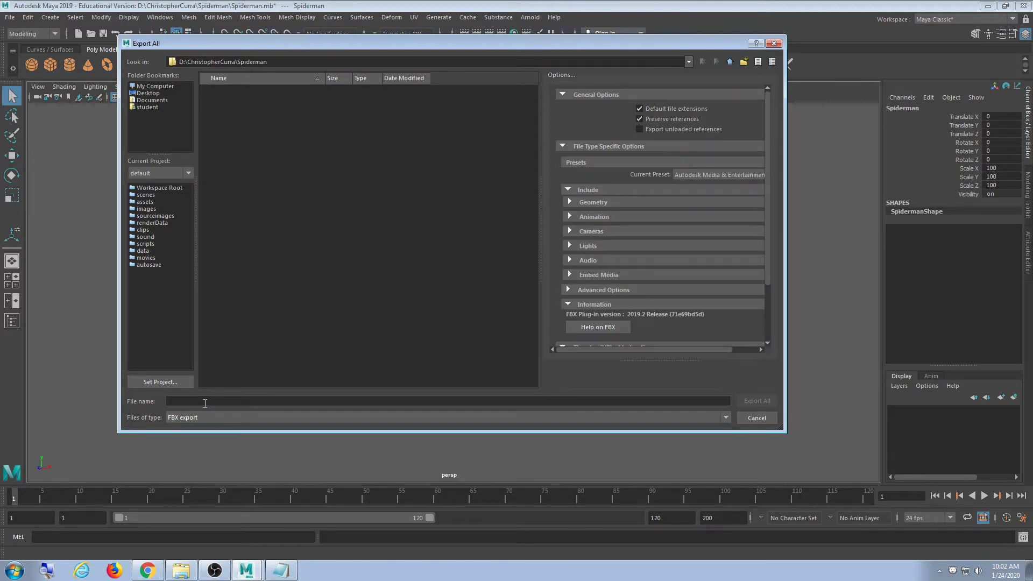
- Enlarge the Export All dialog and widen its Options panel, then expand the Geometry settings
drag(539, 228, 383, 208)
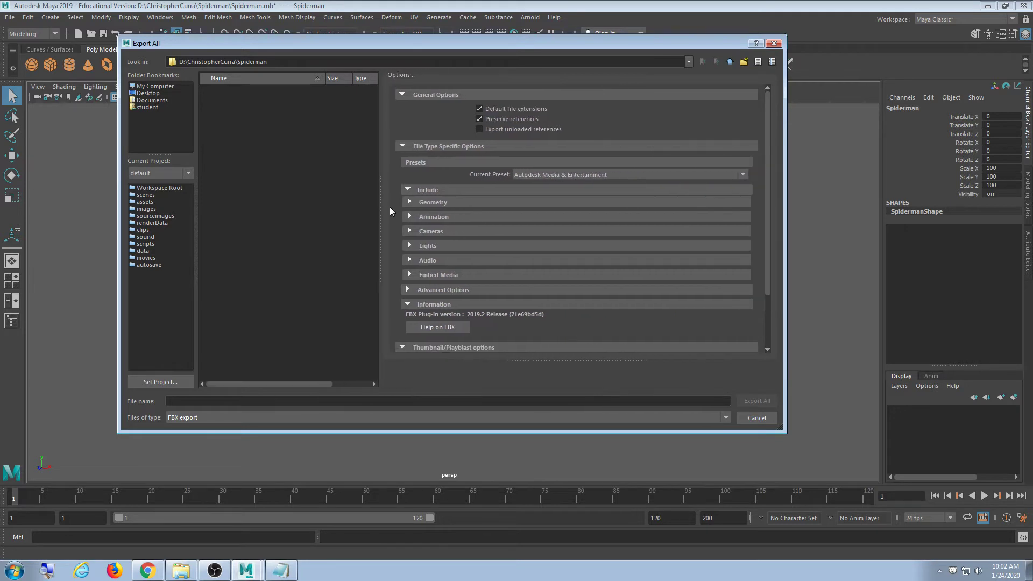
drag(786, 431, 842, 470)
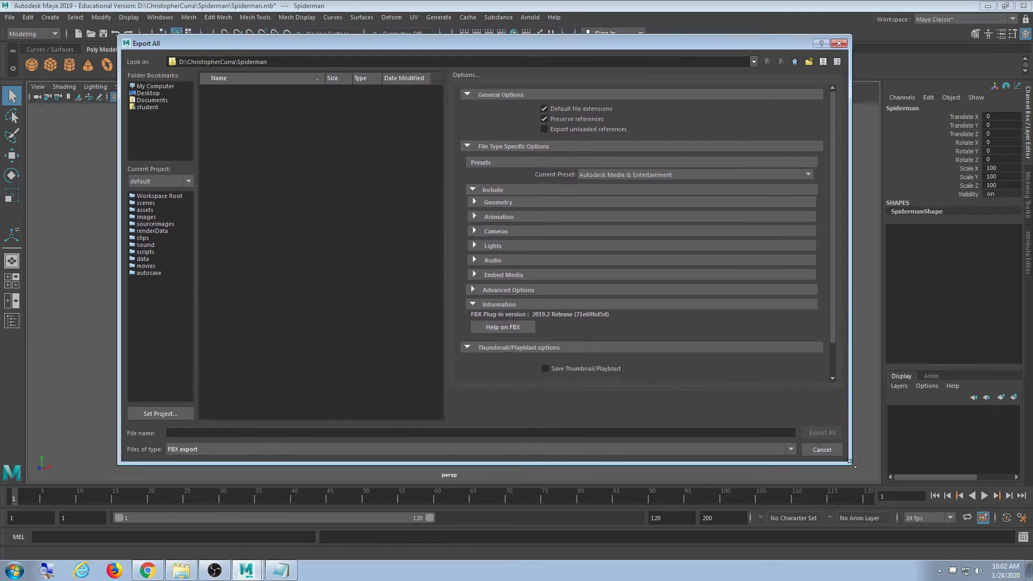
drag(440, 254, 403, 253)
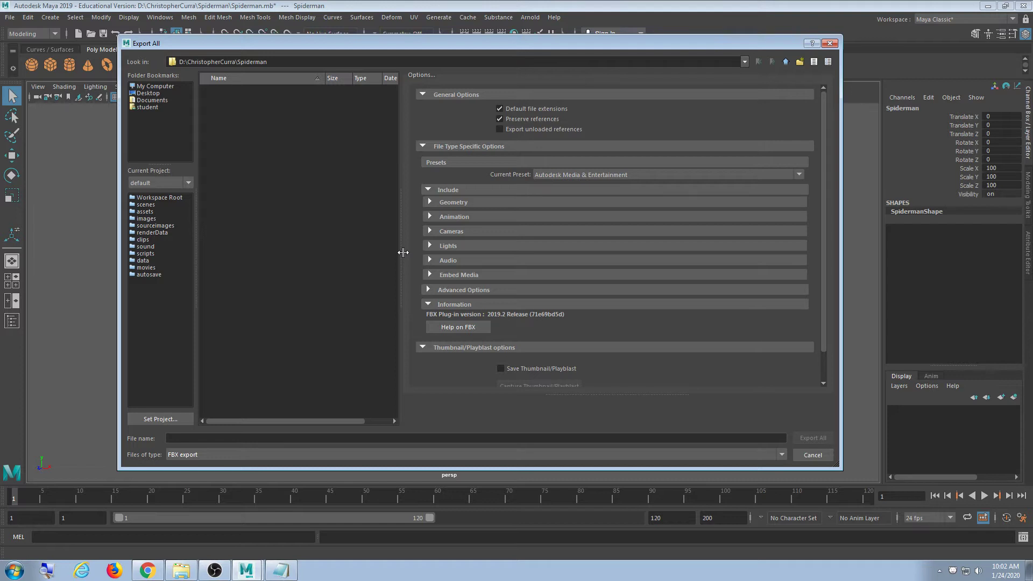
drag(403, 252, 387, 250)
drag(842, 218, 833, 179)
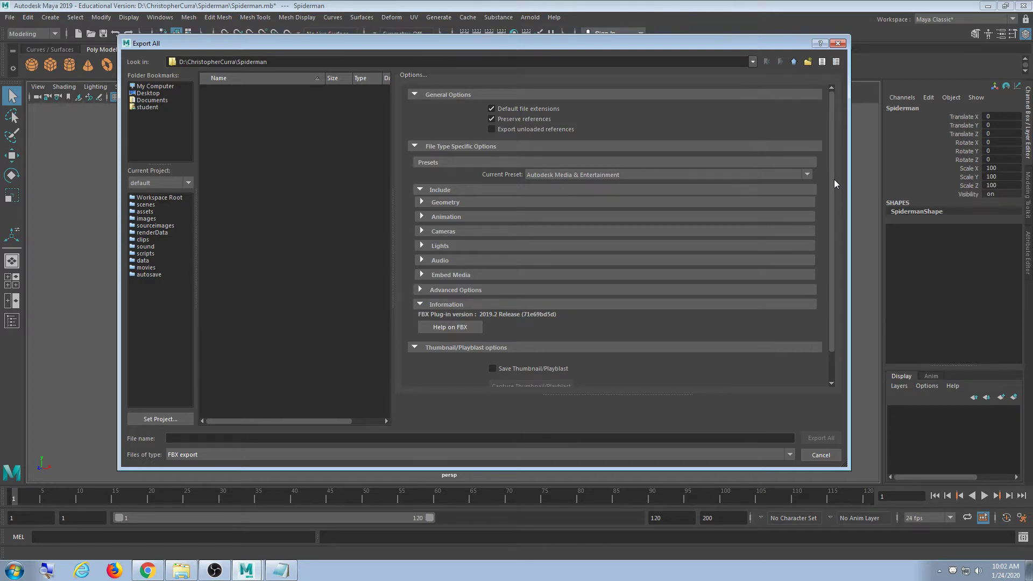
click(488, 207)
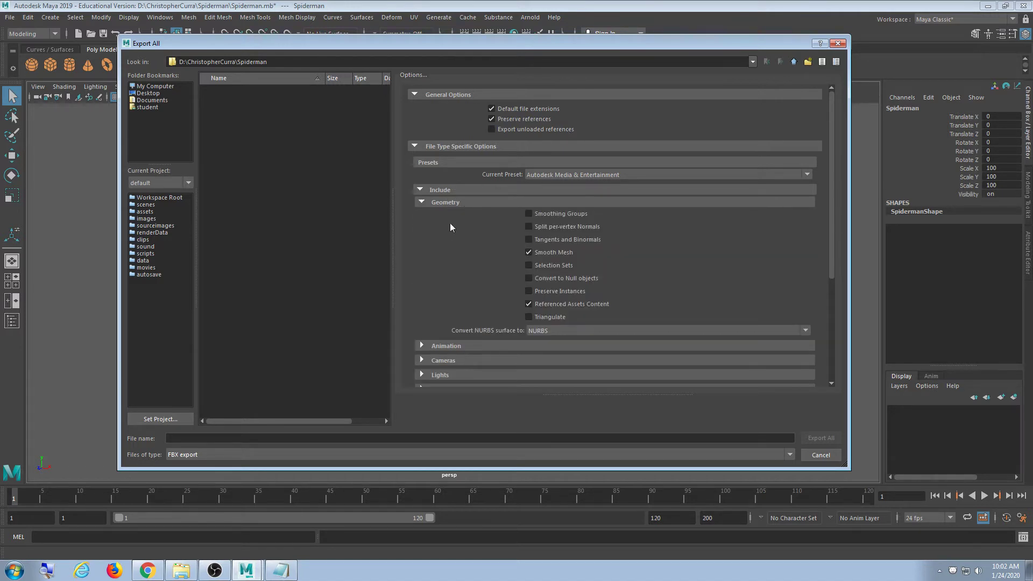
- Turn on Smoothing Groups and turn off Animation in the FBX export options
click(553, 218)
drag(830, 189, 837, 277)
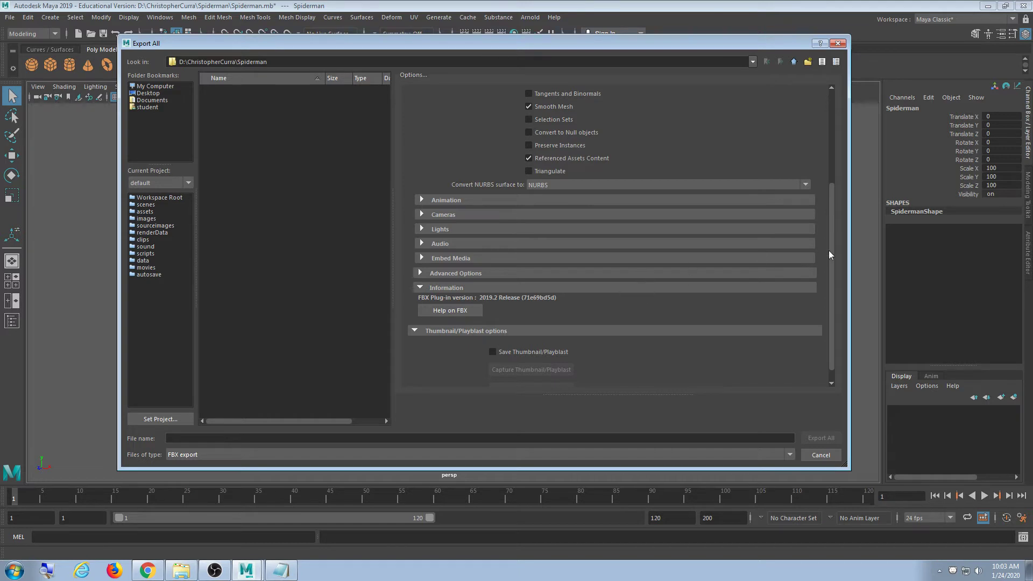
click(481, 203)
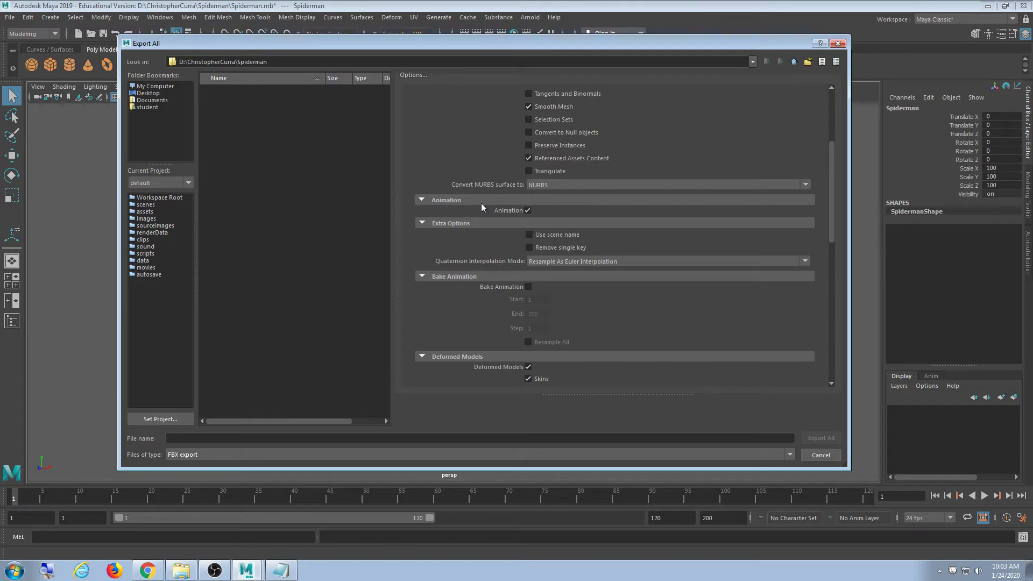
click(527, 210)
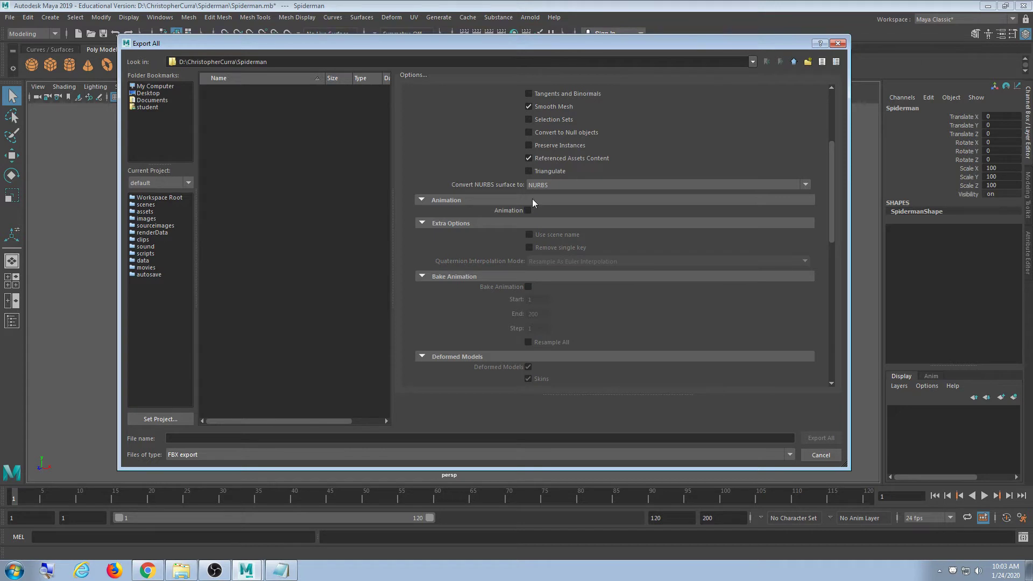
- Expand the Cameras, Lights, Embed Media and FBX File Format sections
scroll(548, 211, down, 12)
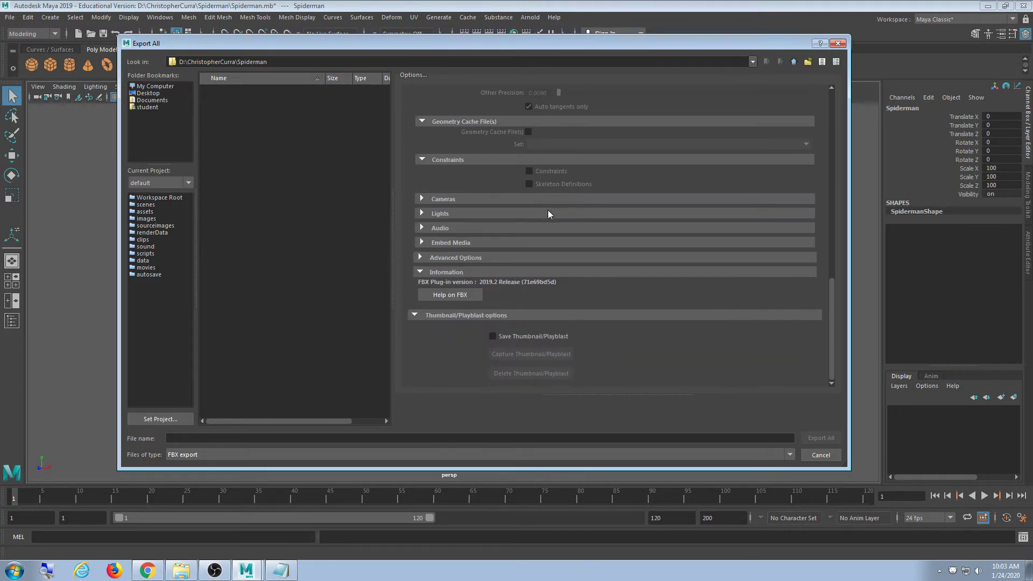
click(546, 200)
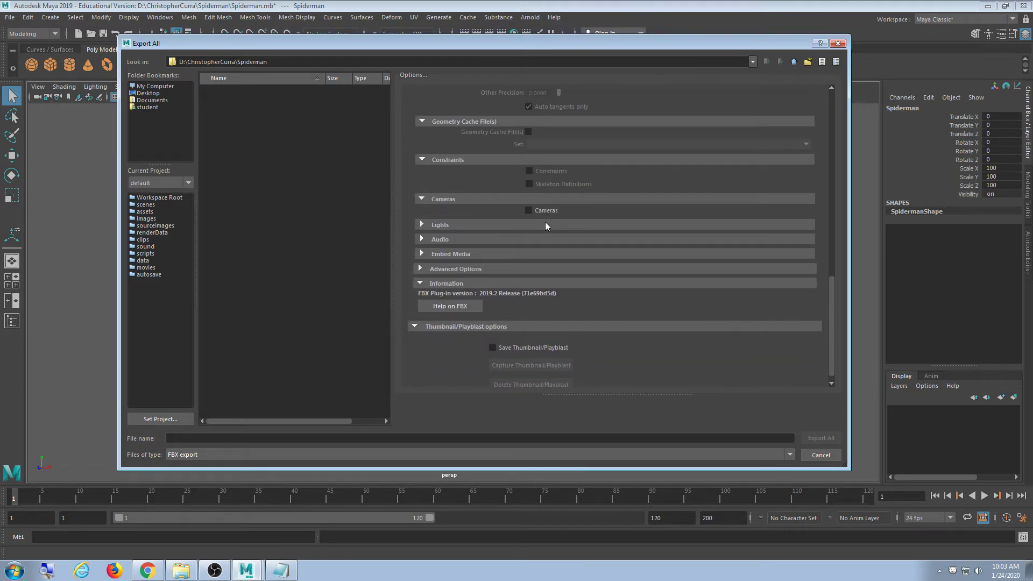
click(546, 225)
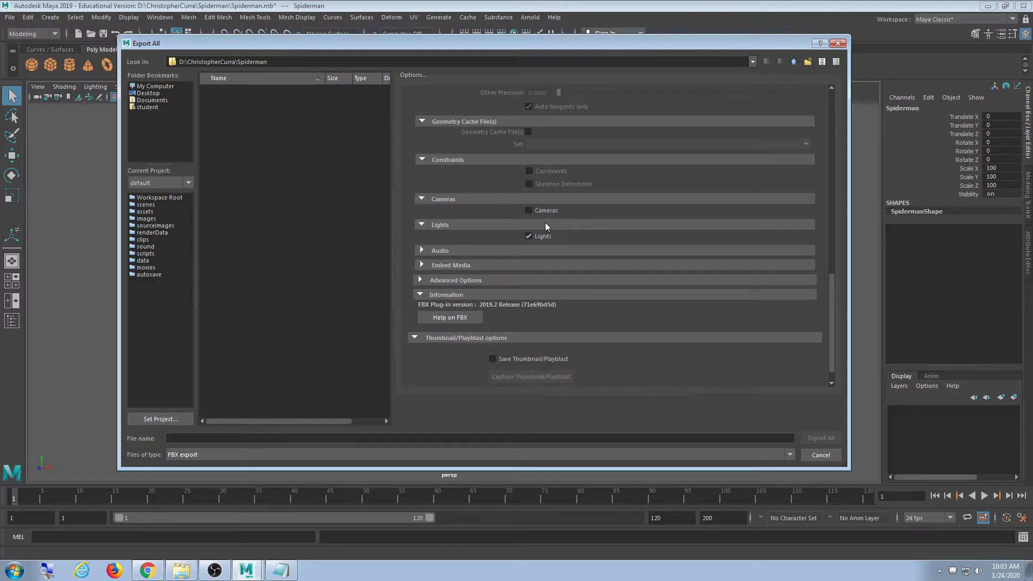
click(535, 266)
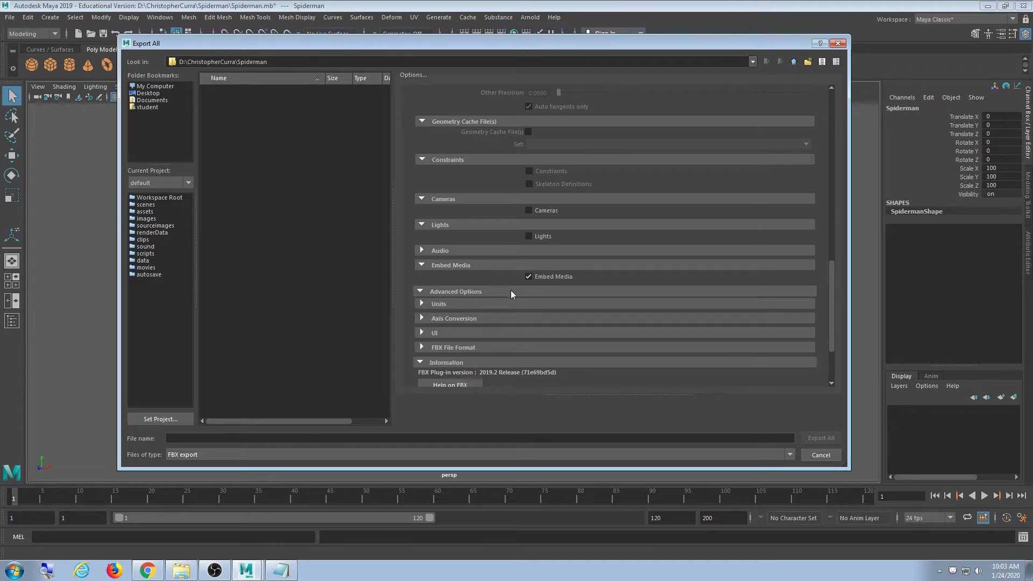
click(490, 347)
scroll(489, 344, down, 3)
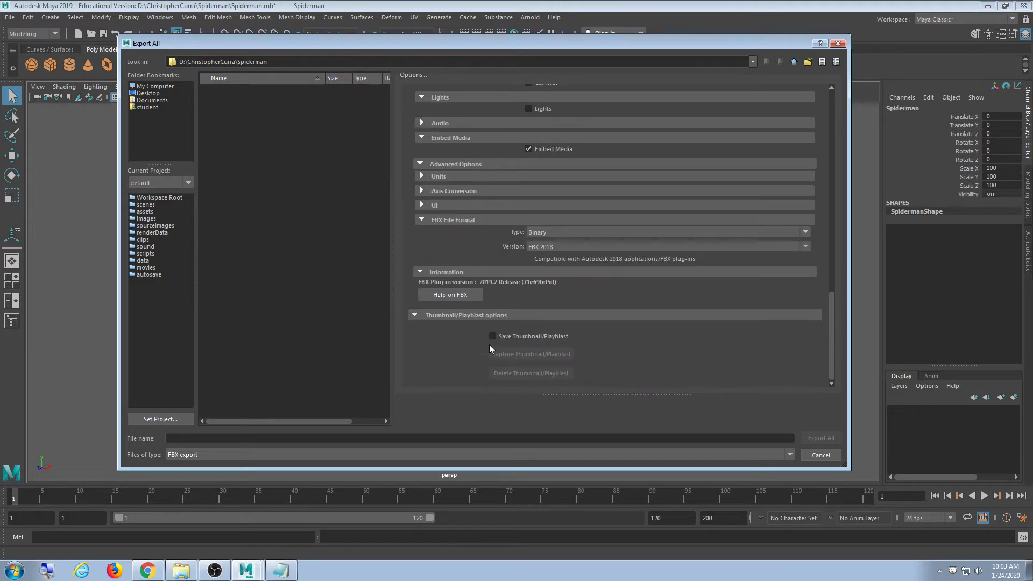
- Set the FBX version to FBX 2013 and export the scene as Maya2Mixamo
click(583, 247)
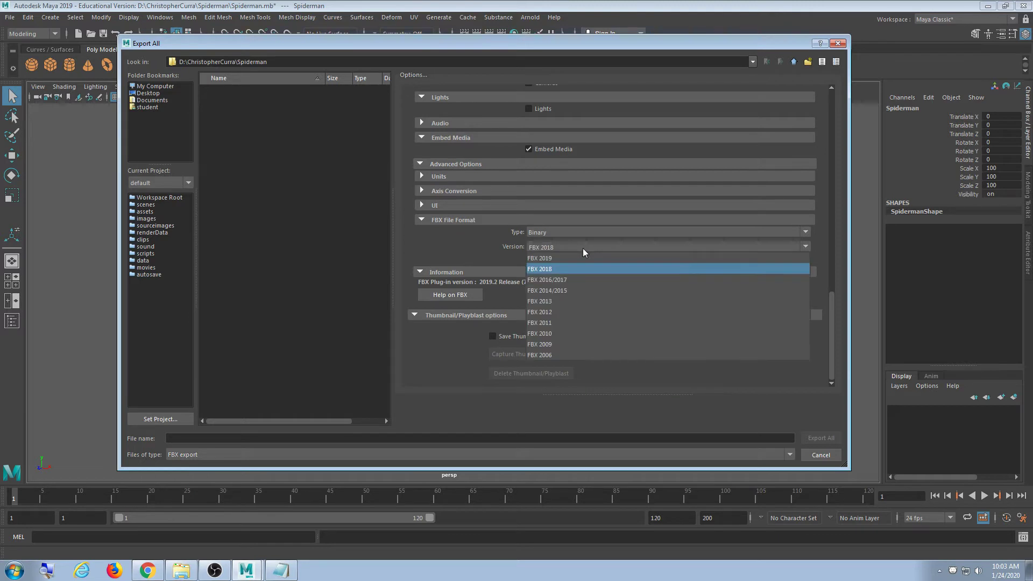
click(585, 305)
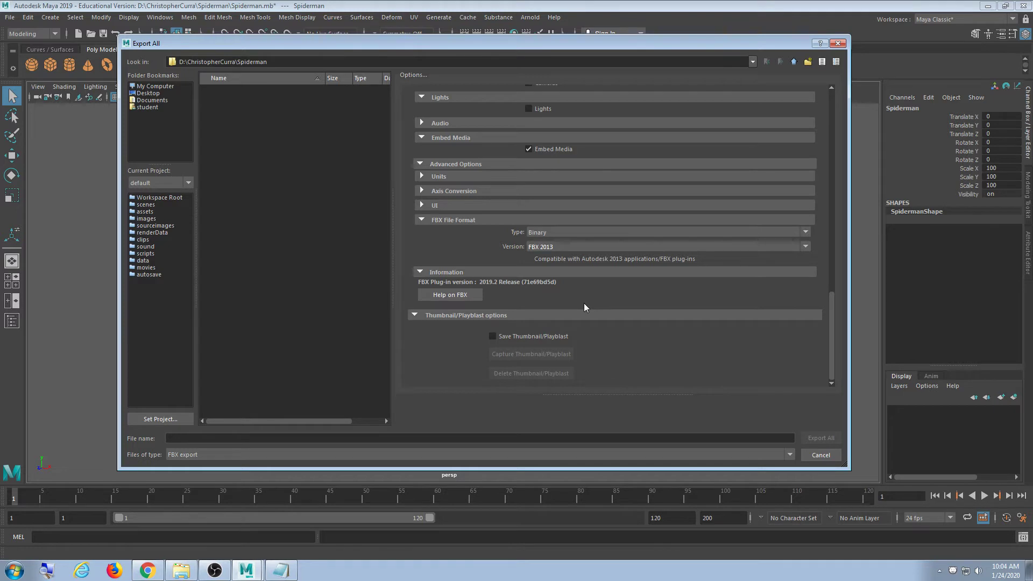
click(358, 438)
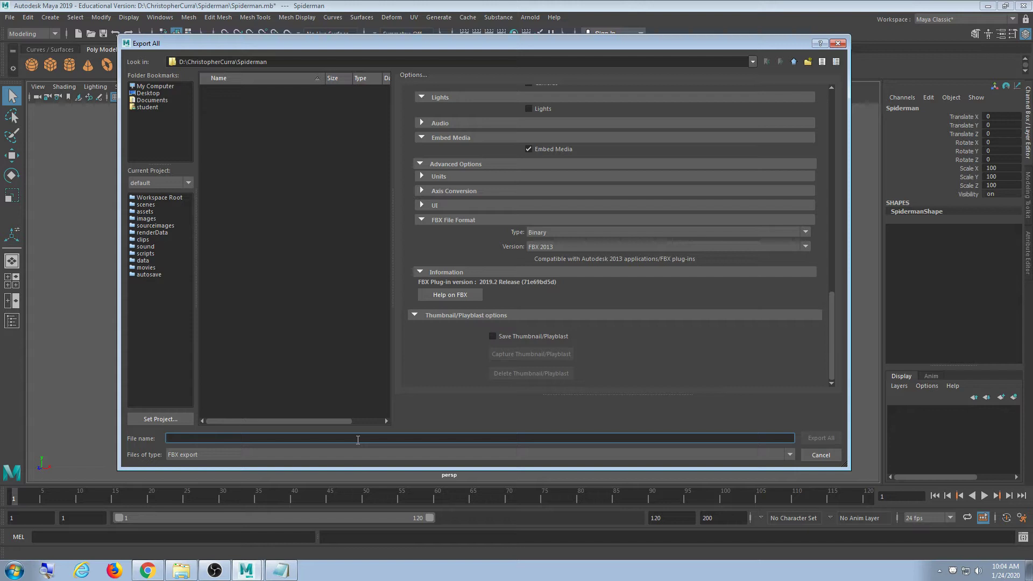
text(Maya2Mixamo)
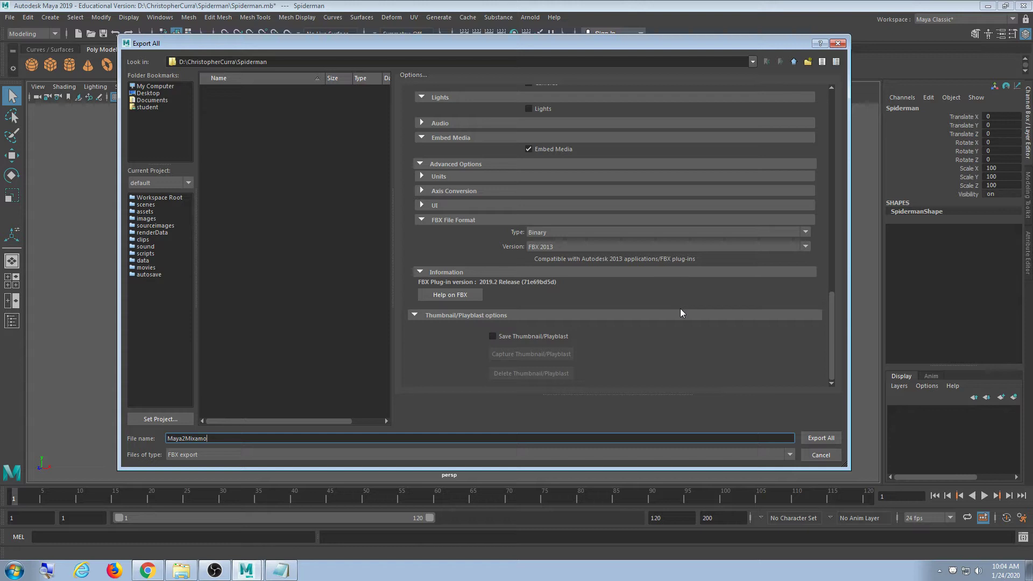
click(830, 443)
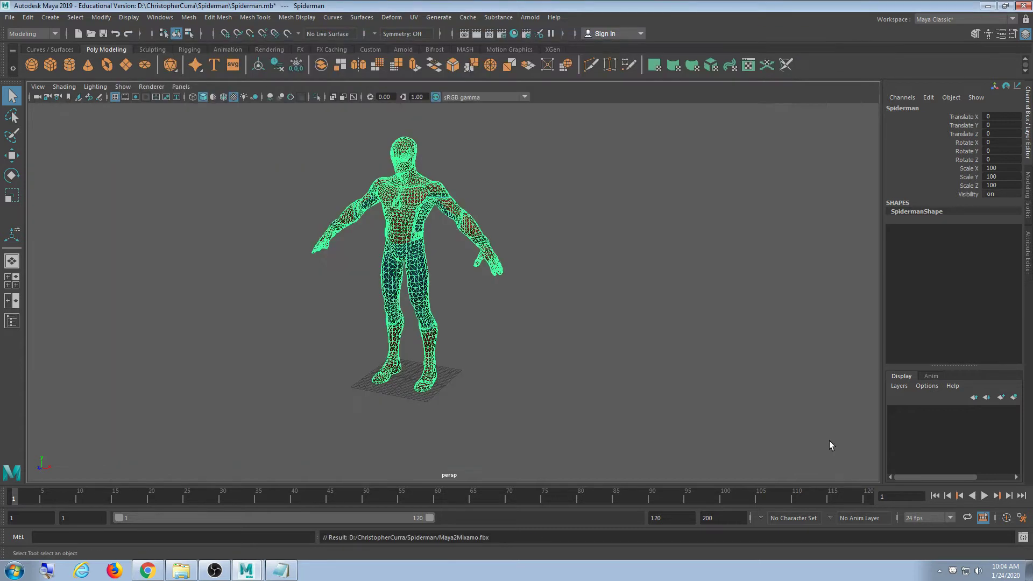
click(150, 571)
- In Mixamo, start a character upload and browse to the Storage (D:) drive
click(56, 5)
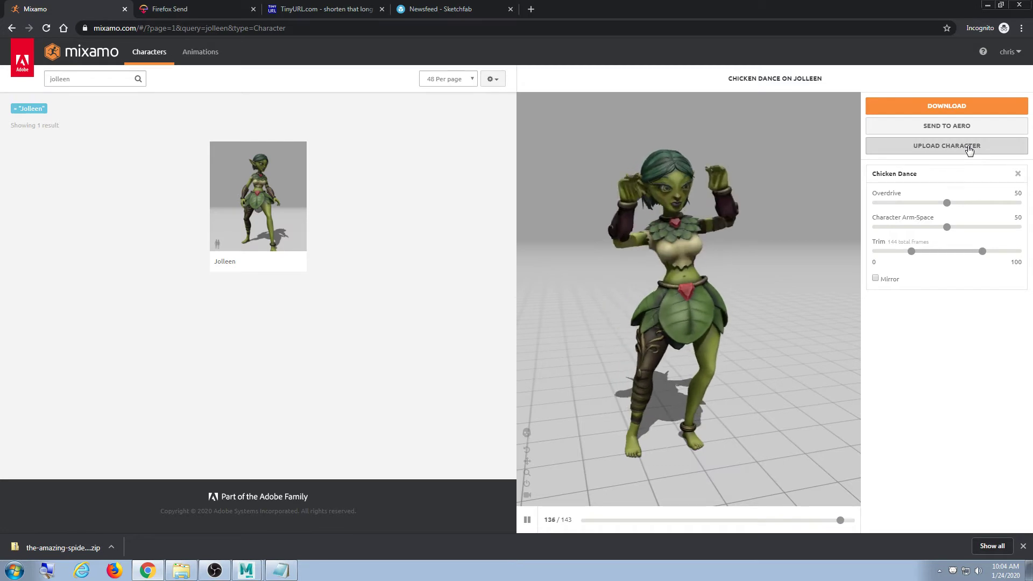
click(956, 153)
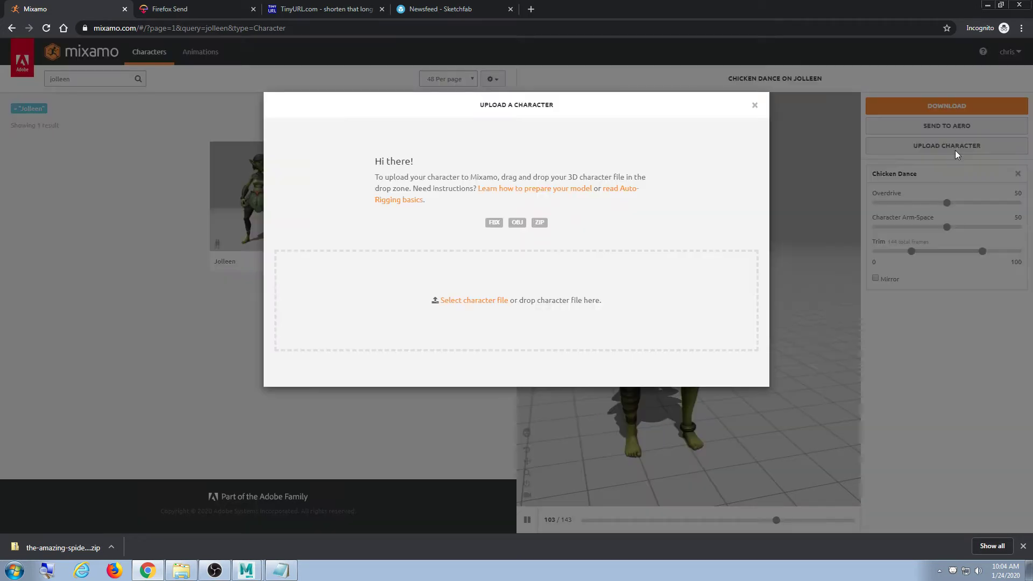
click(491, 301)
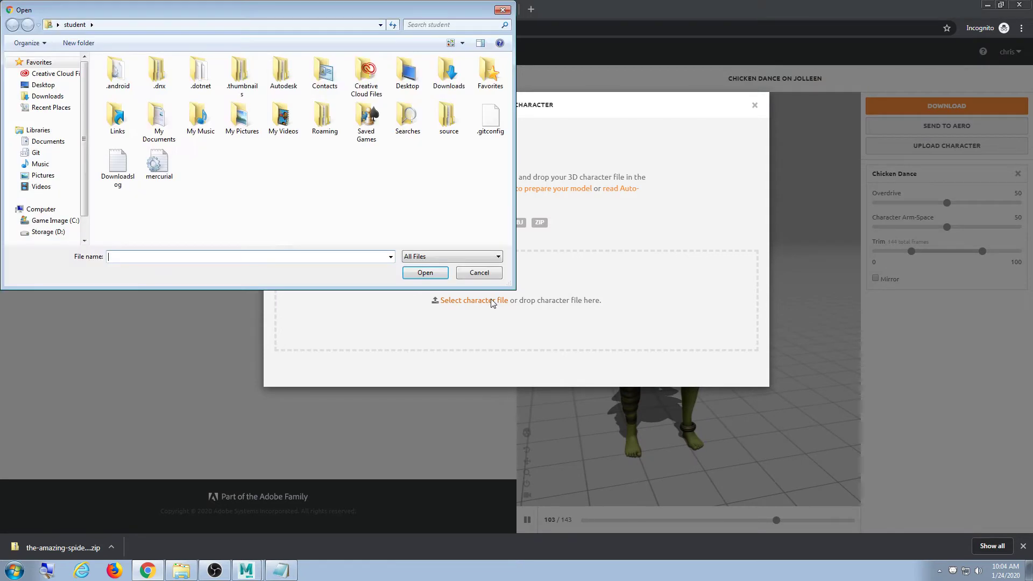
click(43, 85)
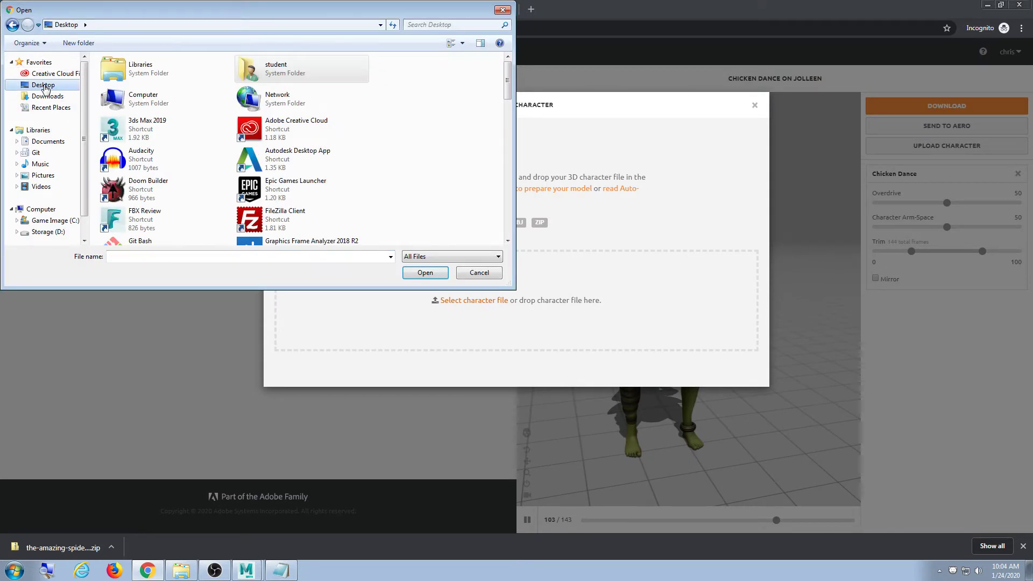
scroll(84, 184, down, 1)
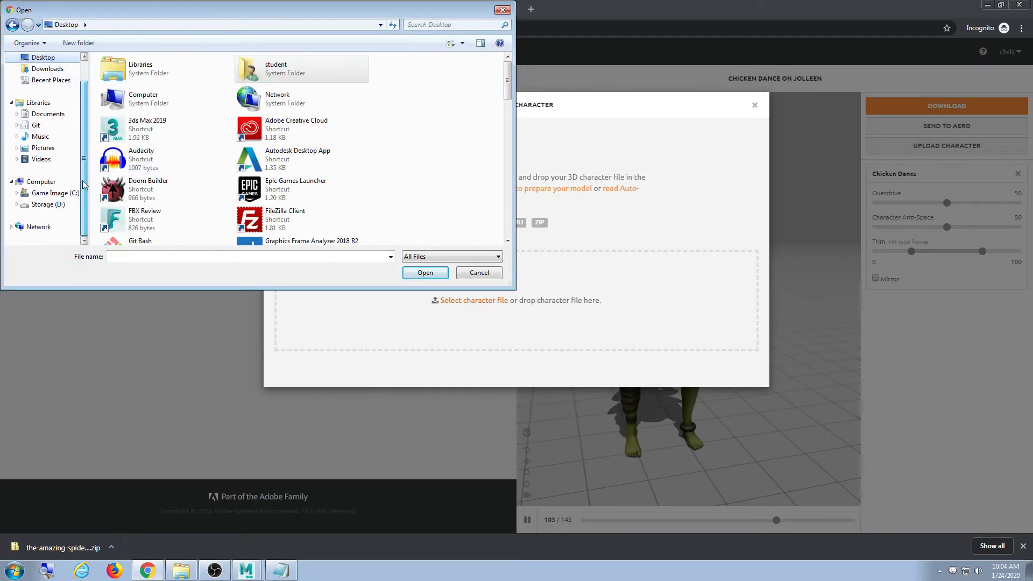
click(47, 205)
click(138, 131)
- Open the Spiderman project folder and upload Maya2Mixamo.fbx
scroll(140, 203, down, 2)
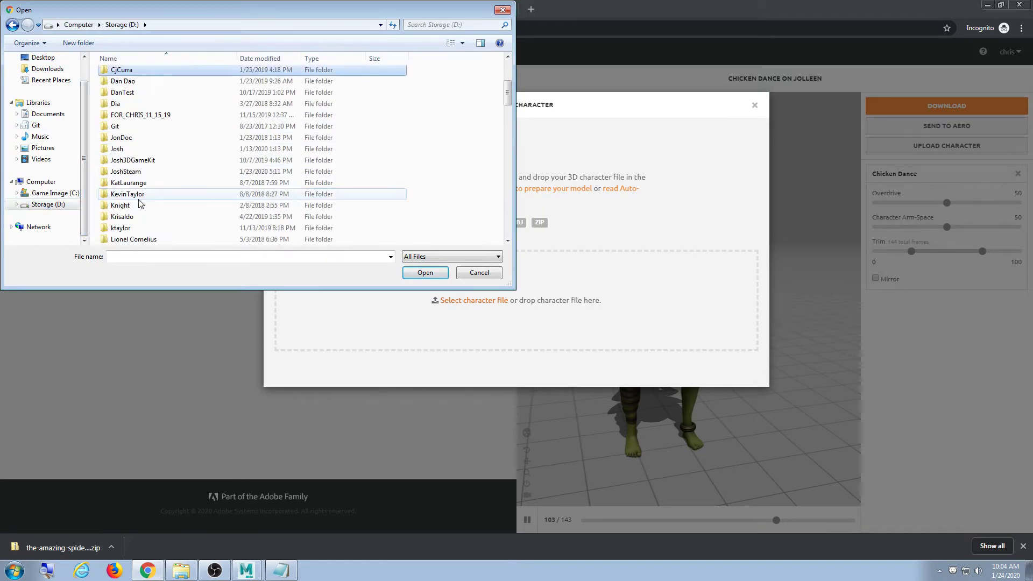
scroll(140, 200, down, 2)
scroll(142, 198, down, 7)
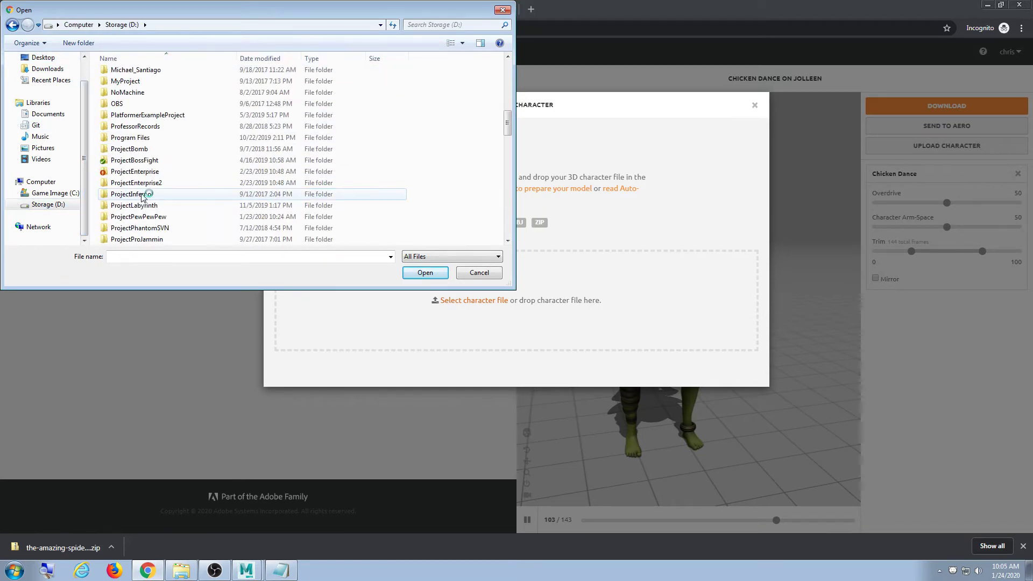
scroll(143, 197, up, 10)
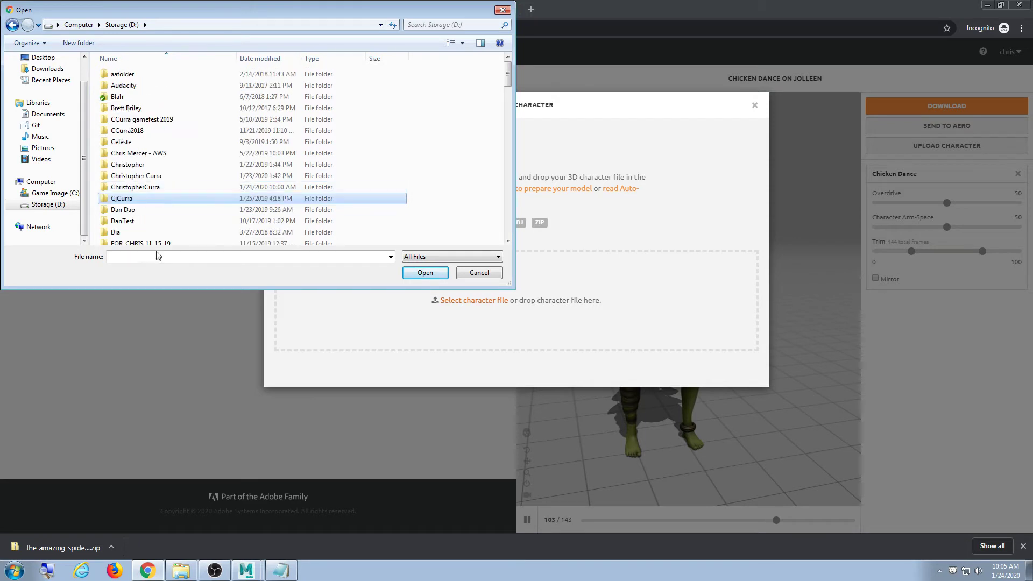
drag(165, 290, 165, 402)
drag(184, 15, 235, 37)
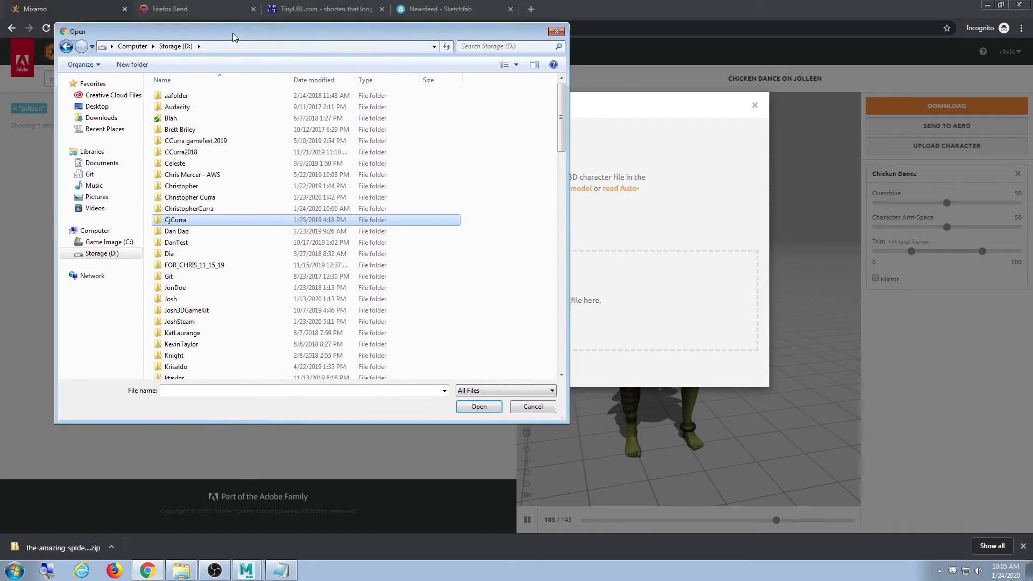
double_click(214, 208)
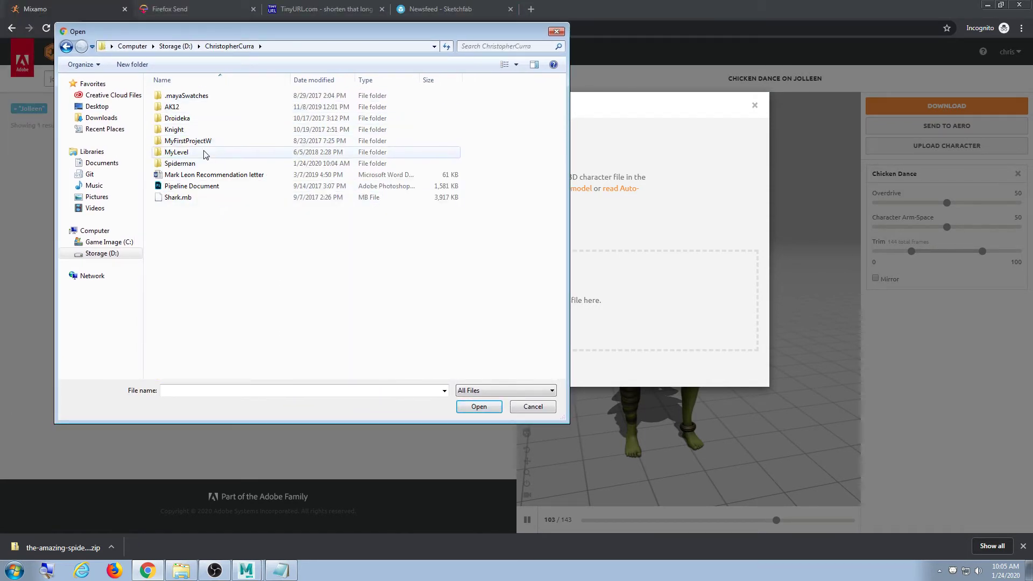
double_click(200, 163)
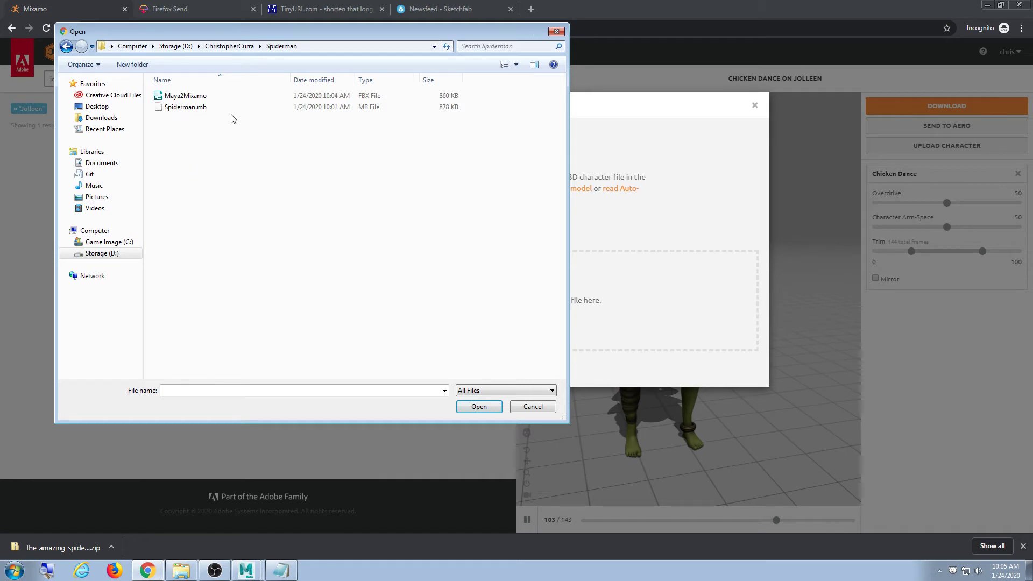
click(198, 97)
click(488, 407)
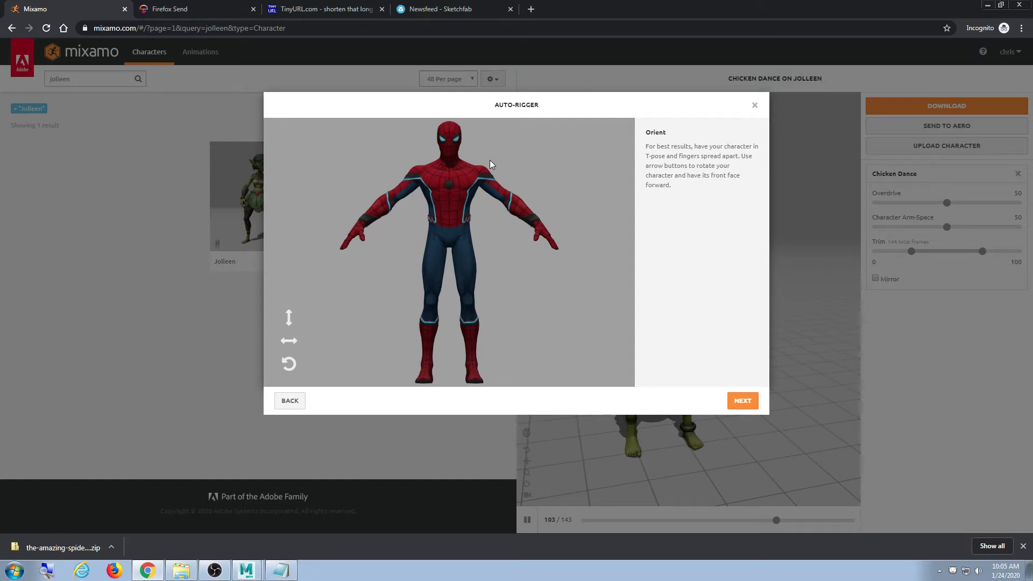
- Place the chin, wrist, elbow, knee and groin markers on the Spider-Man model
click(743, 401)
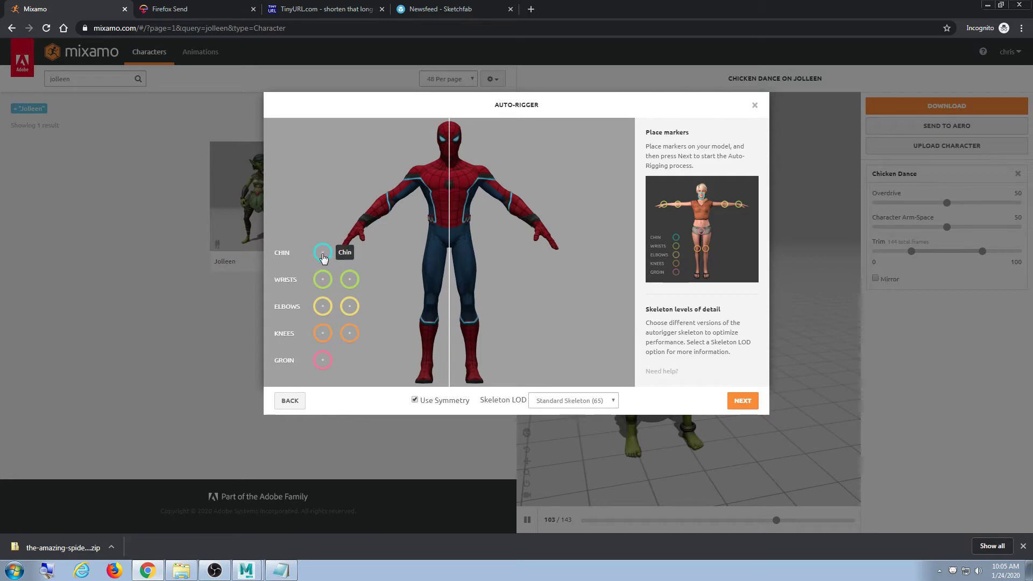
mouse_move(322, 254)
mouse_down()
mouse_move(370, 254)
mouse_move(325, 255)
mouse_up()
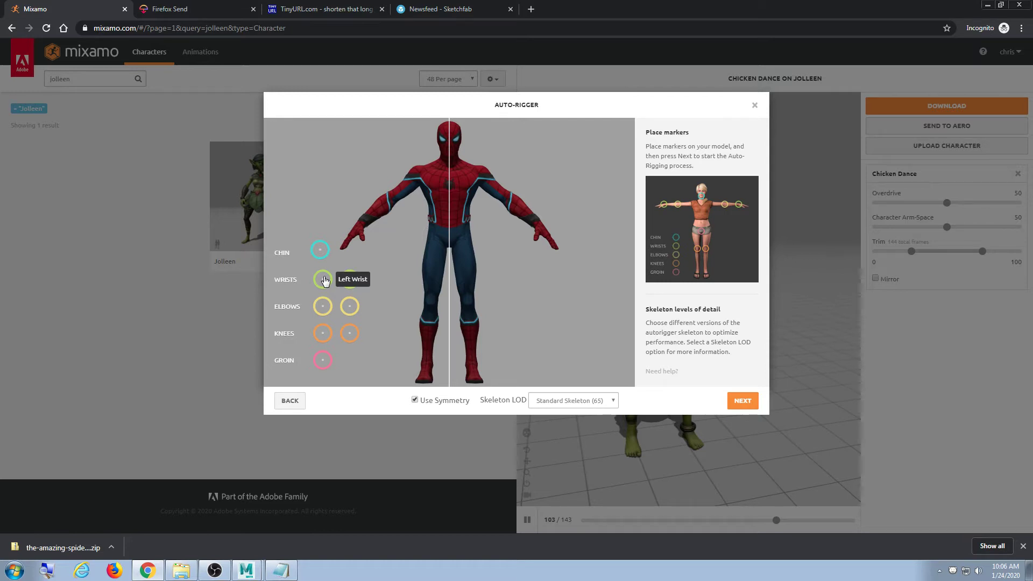
mouse_move(324, 281)
mouse_down()
mouse_move(408, 240)
mouse_move(389, 231)
mouse_up()
mouse_move(518, 225)
mouse_down()
mouse_move(506, 224)
mouse_move(532, 224)
mouse_up()
mouse_move(320, 250)
mouse_down()
mouse_move(430, 215)
mouse_move(450, 158)
mouse_up()
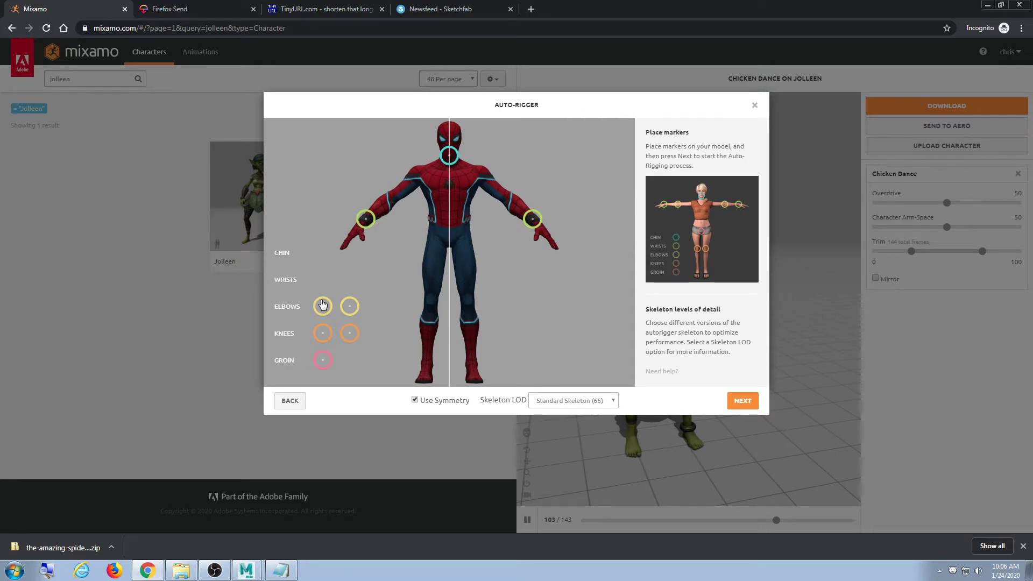
mouse_move(343, 309)
mouse_down()
mouse_move(469, 288)
mouse_move(545, 312)
mouse_move(508, 194)
mouse_move(511, 204)
mouse_up()
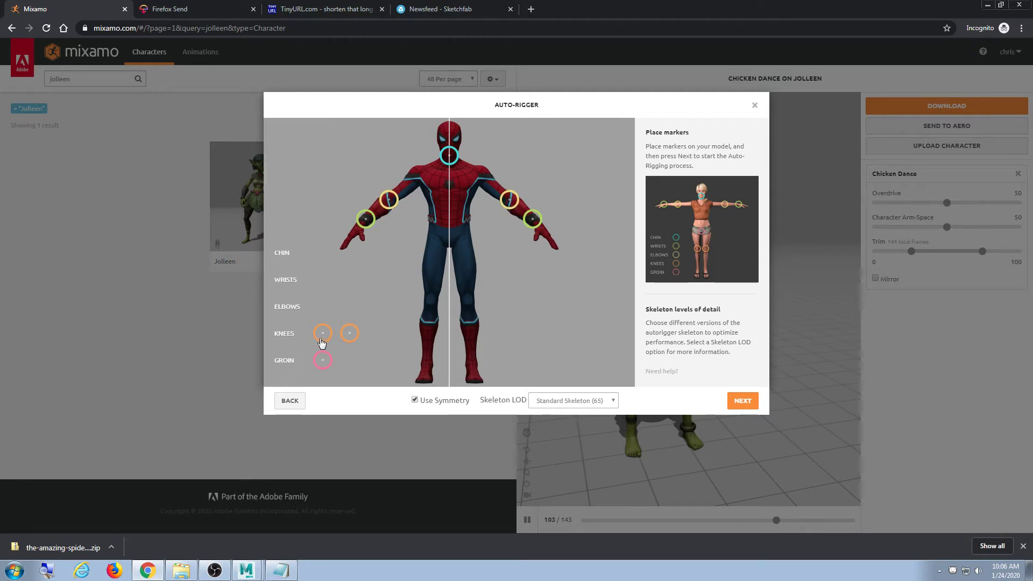
mouse_move(322, 338)
mouse_down()
mouse_move(445, 257)
mouse_move(467, 300)
mouse_up()
mouse_move(332, 365)
mouse_down()
mouse_move(451, 224)
mouse_move(450, 240)
mouse_up()
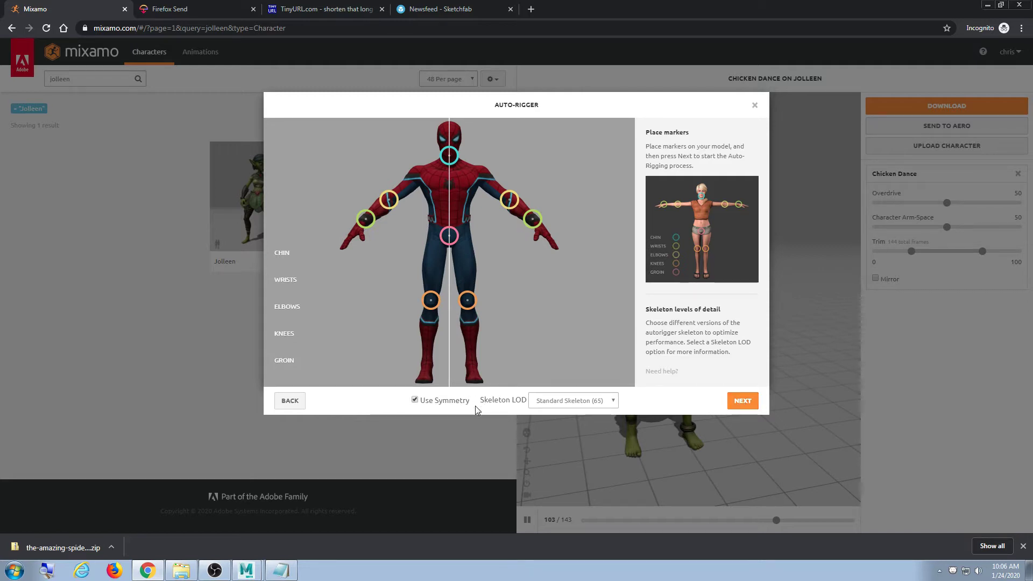
- Keep the Standard Skeleton (65) detail level and start auto-rigging
click(596, 404)
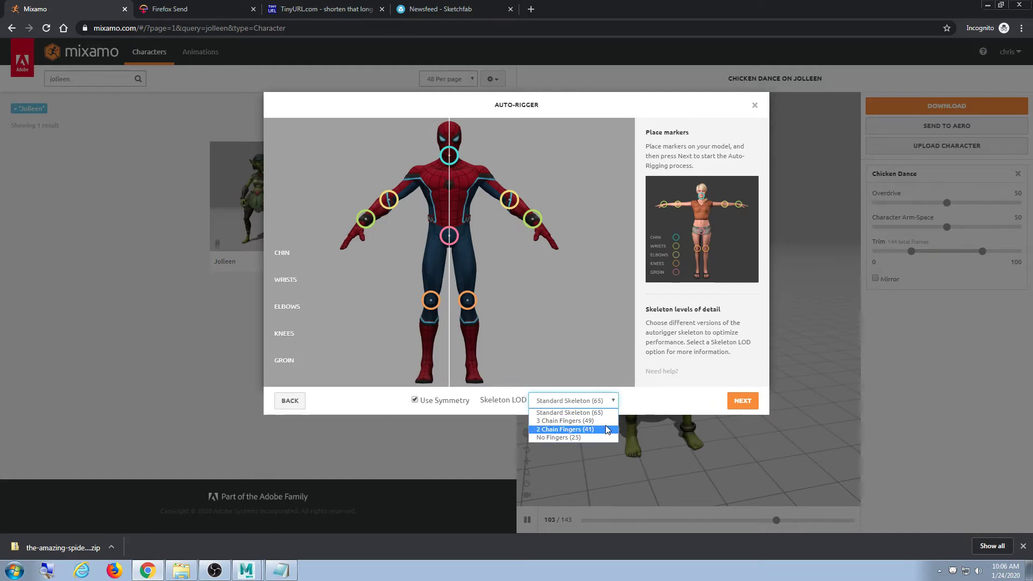
click(669, 396)
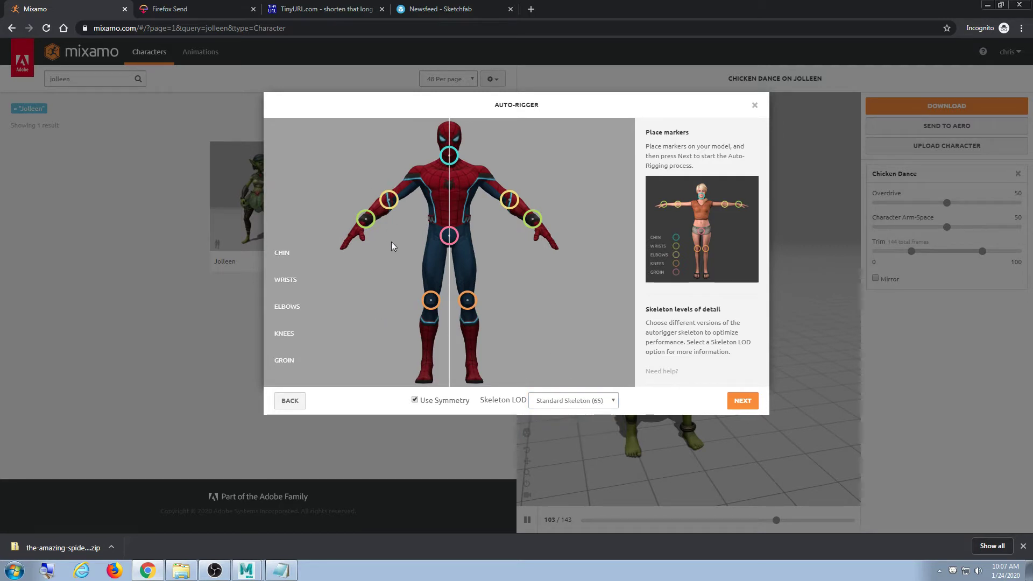
click(742, 401)
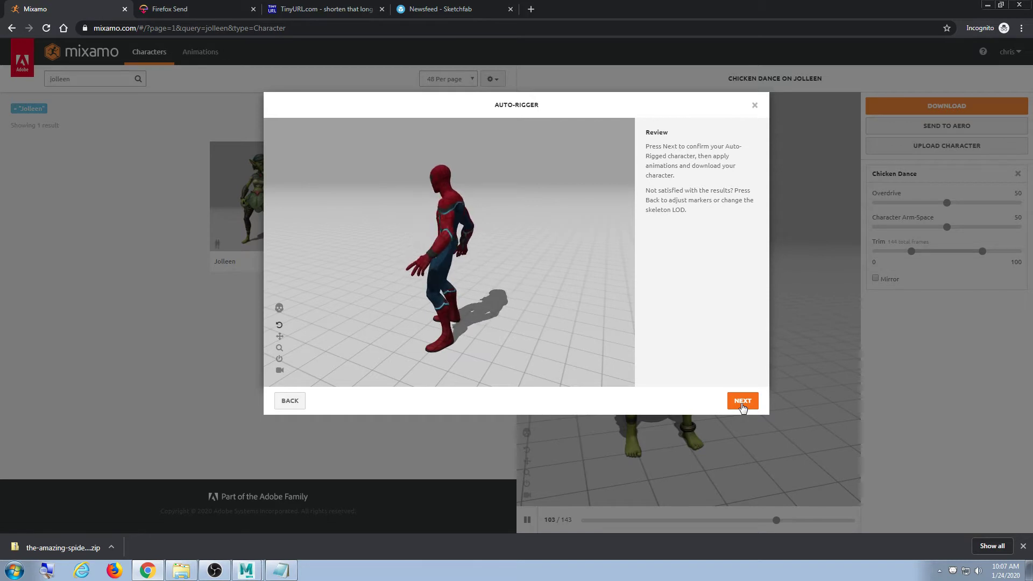
- Orbit and zoom the rigged Spider-Man preview, then accept the rig
drag(451, 255, 496, 292)
scroll(511, 254, up, 3)
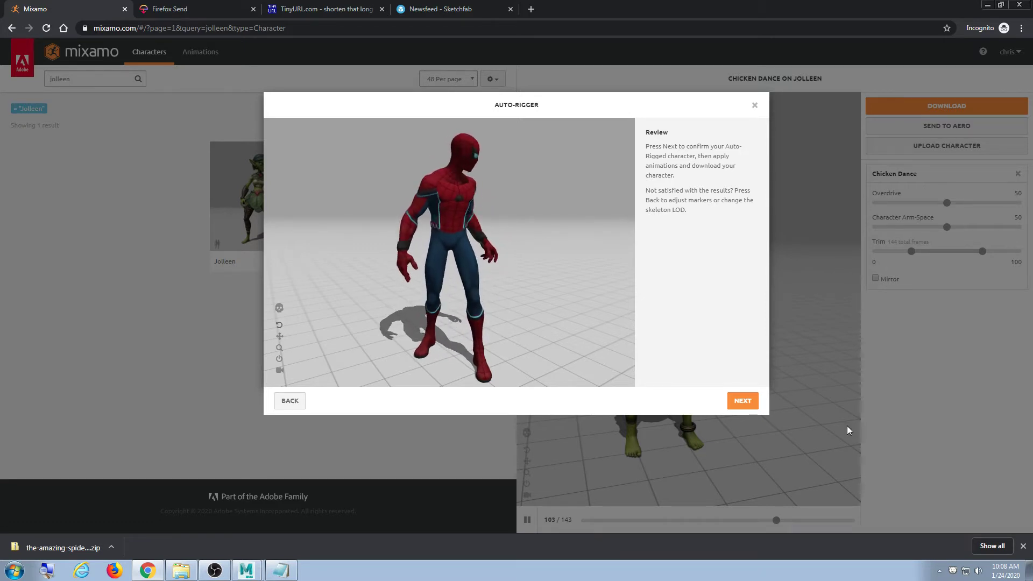
click(744, 403)
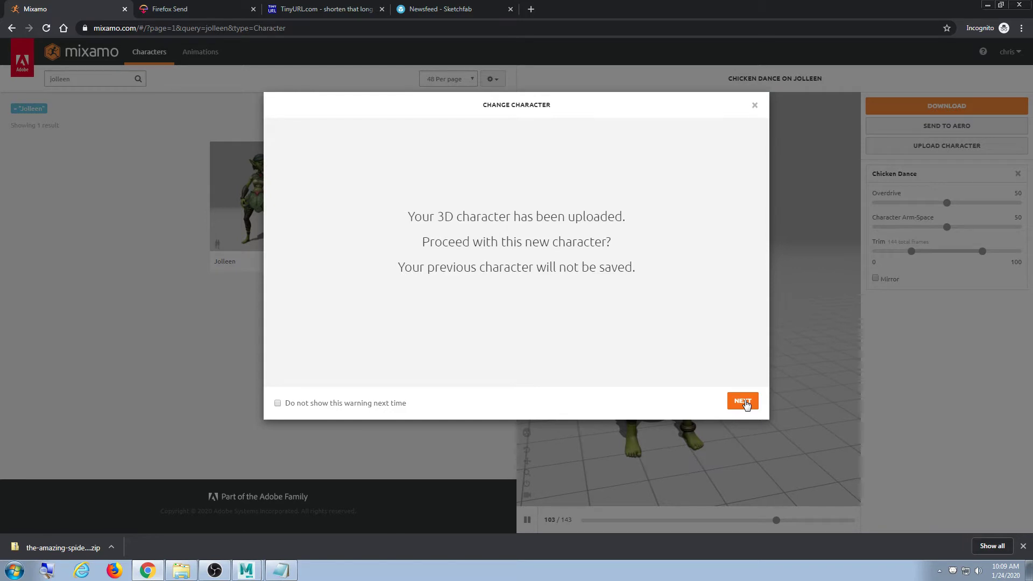
- Proceed with the new Spider-Man character and highlight the old 'jolleen' search text
click(744, 403)
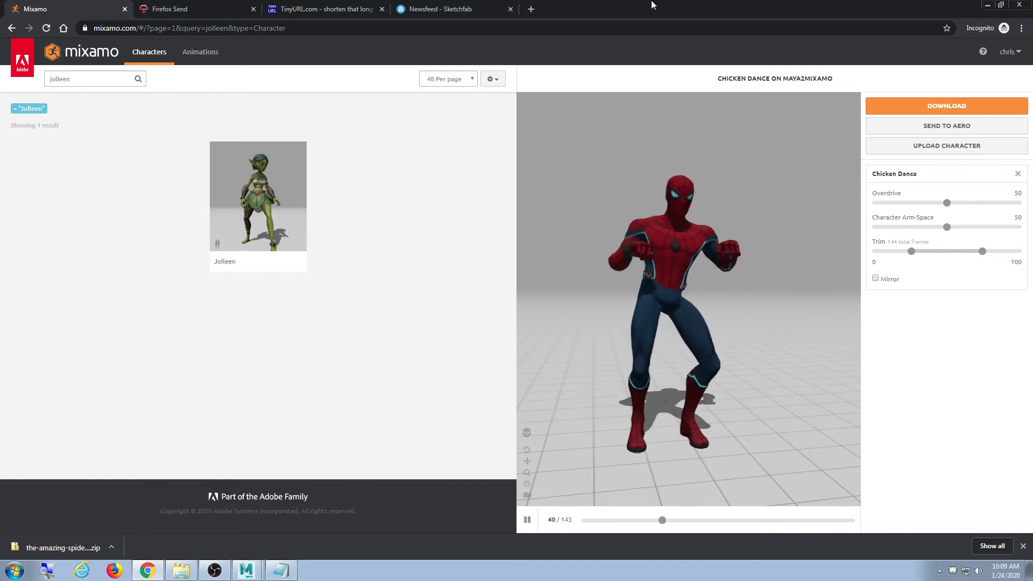
drag(117, 79, 49, 79)
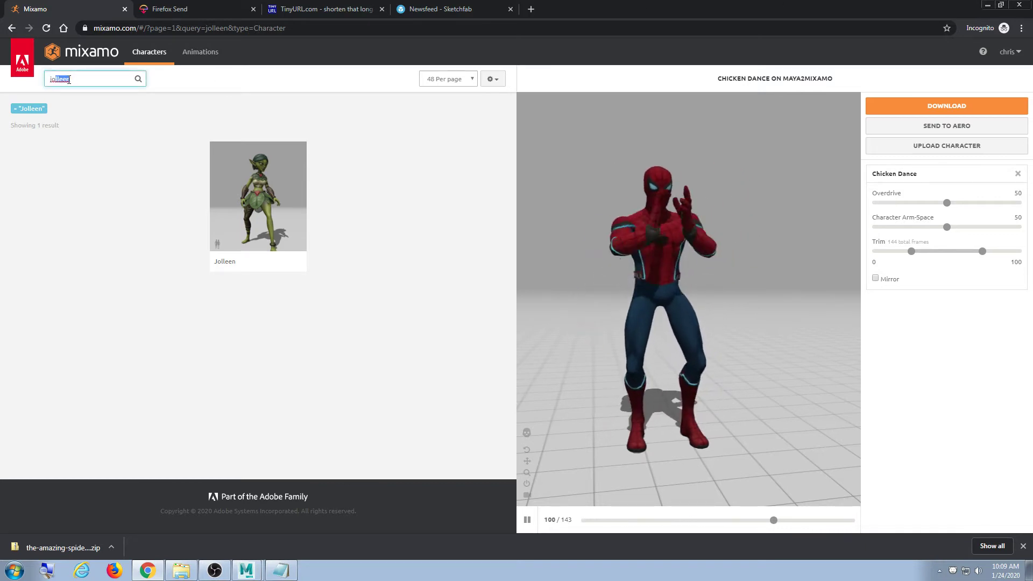
- Search the animation library for 'thriller', then for 'dance'
key(BackSpace)
text(th)
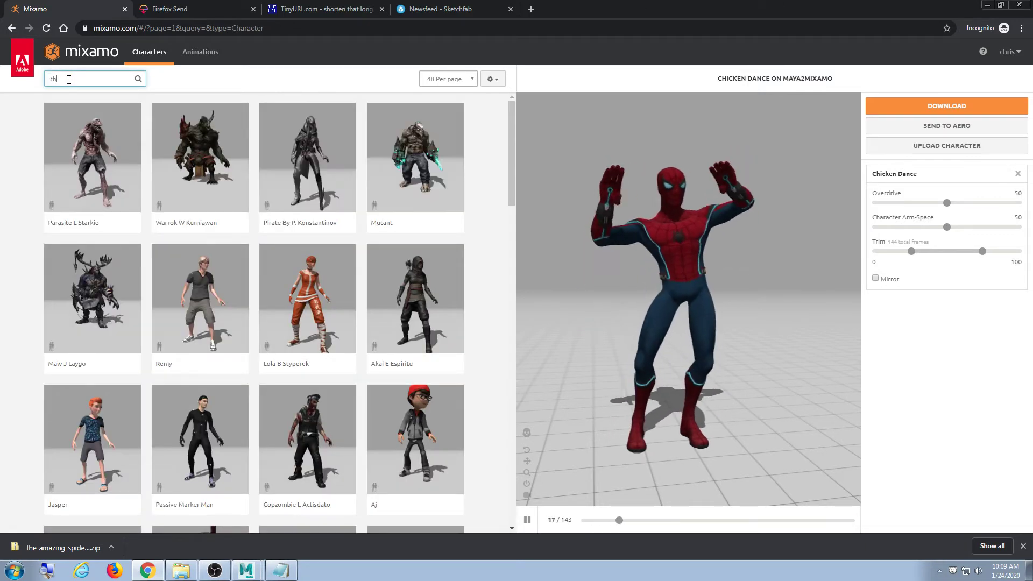
text(riller)
click(200, 52)
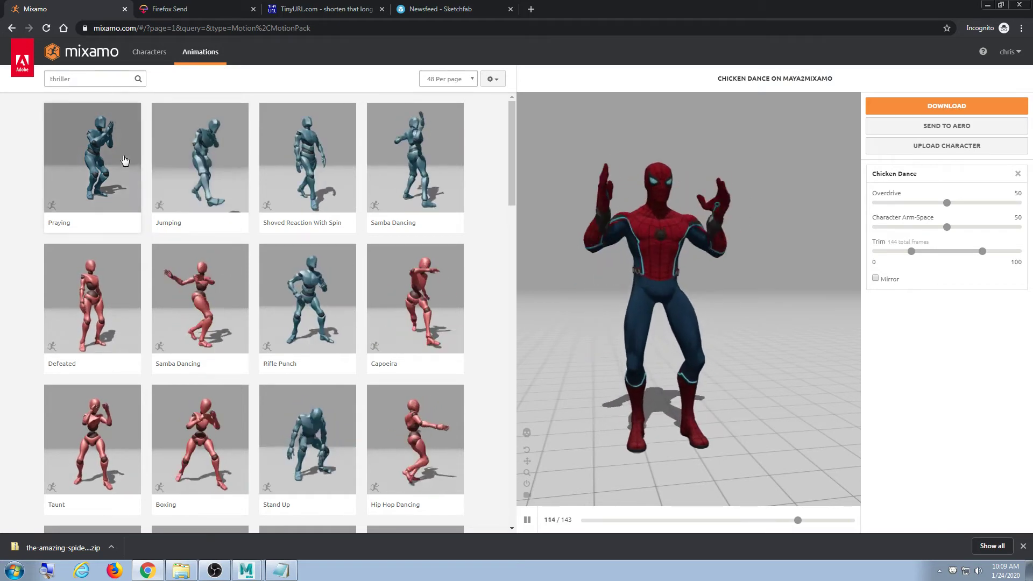
double_click(89, 79)
text(dance)
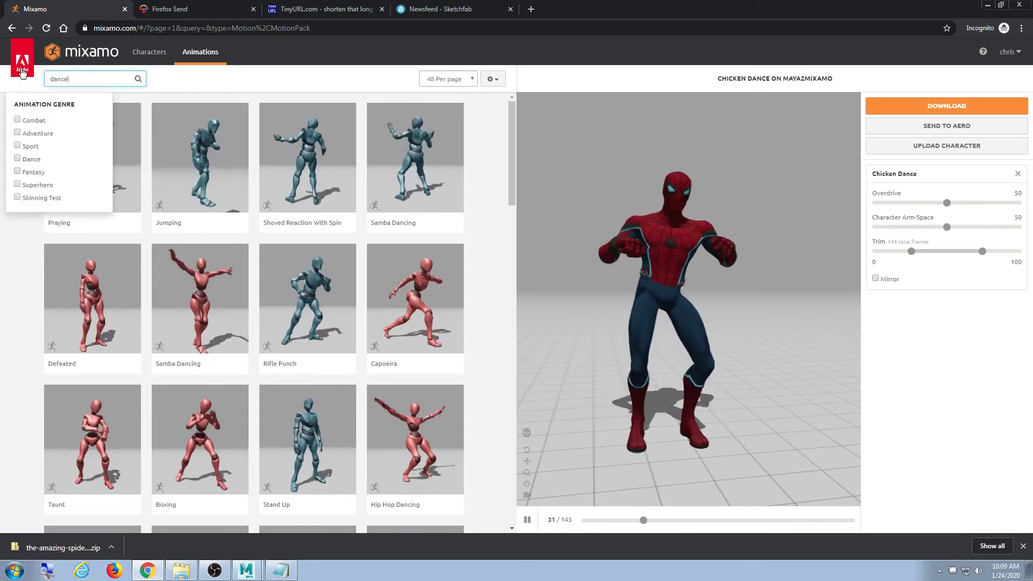
key(Return)
click(221, 81)
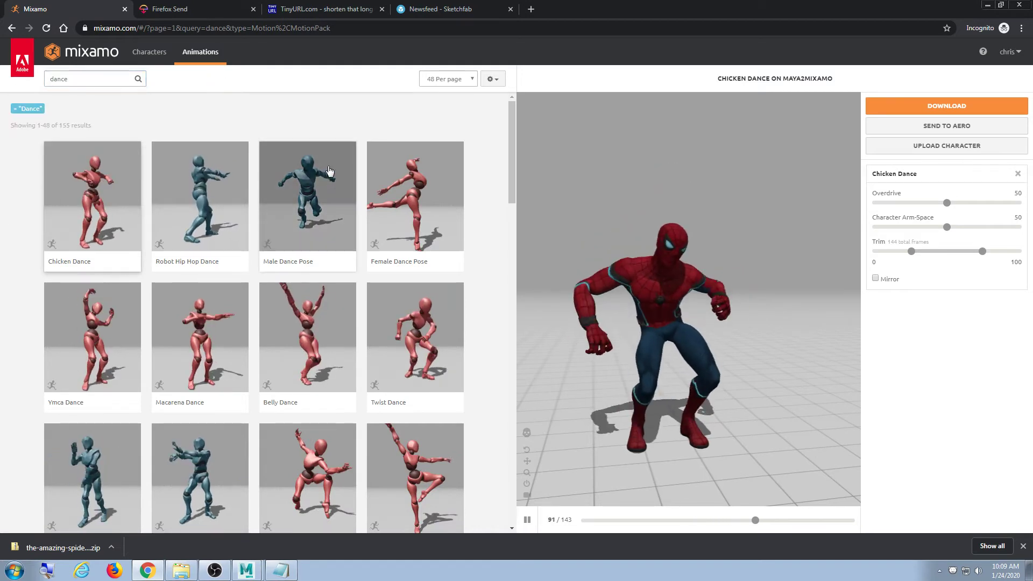
- Browse through the dance animation results
scroll(330, 171, down, 5)
scroll(330, 172, down, 3)
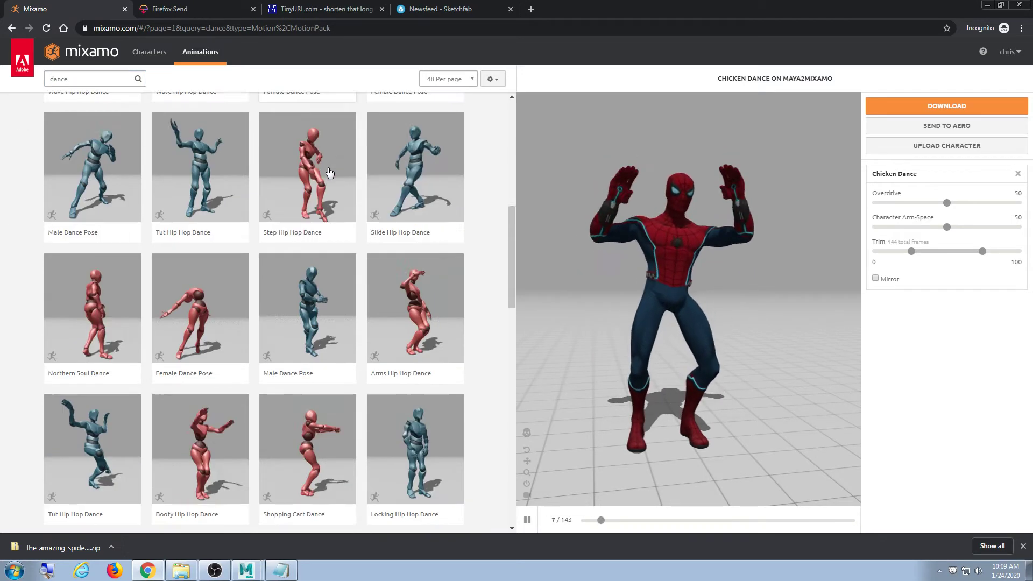
scroll(330, 173, down, 1)
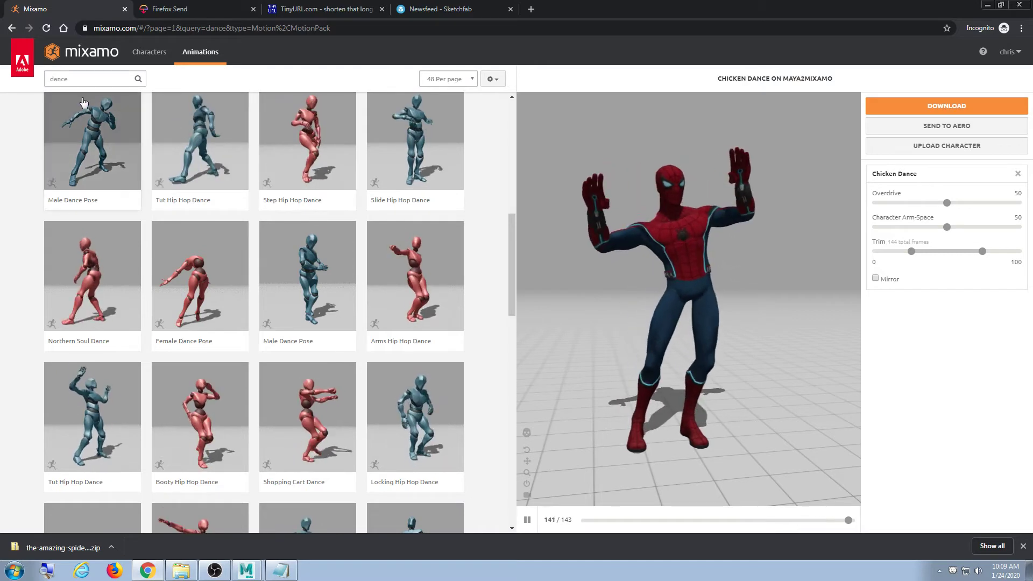
scroll(512, 221, up, 10)
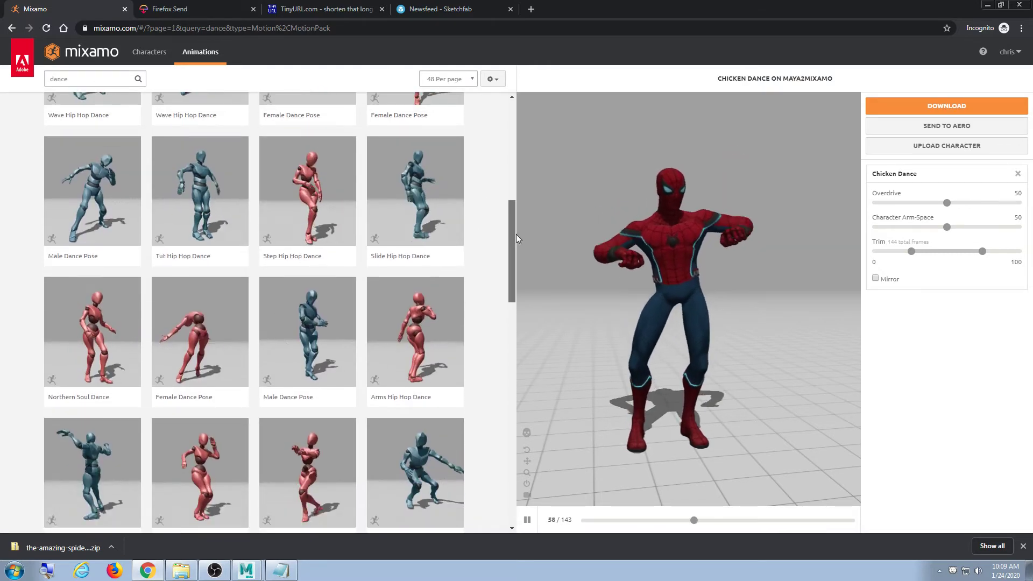
mouse_move(511, 135)
mouse_down()
mouse_move(509, 457)
mouse_move(510, 124)
mouse_up()
scroll(274, 140, down, 1)
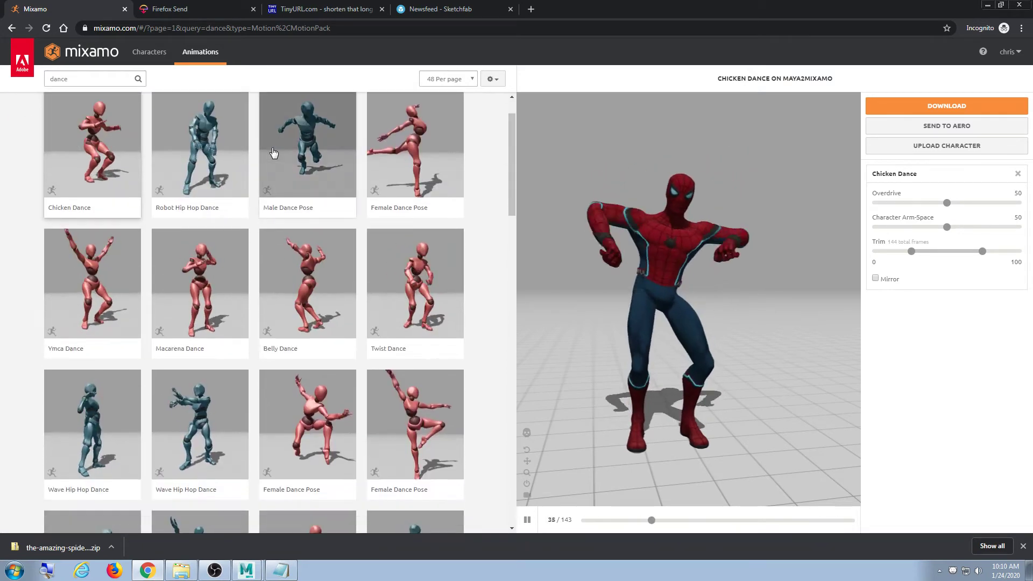
scroll(253, 154, up, 1)
scroll(192, 288, down, 9)
scroll(192, 288, down, 15)
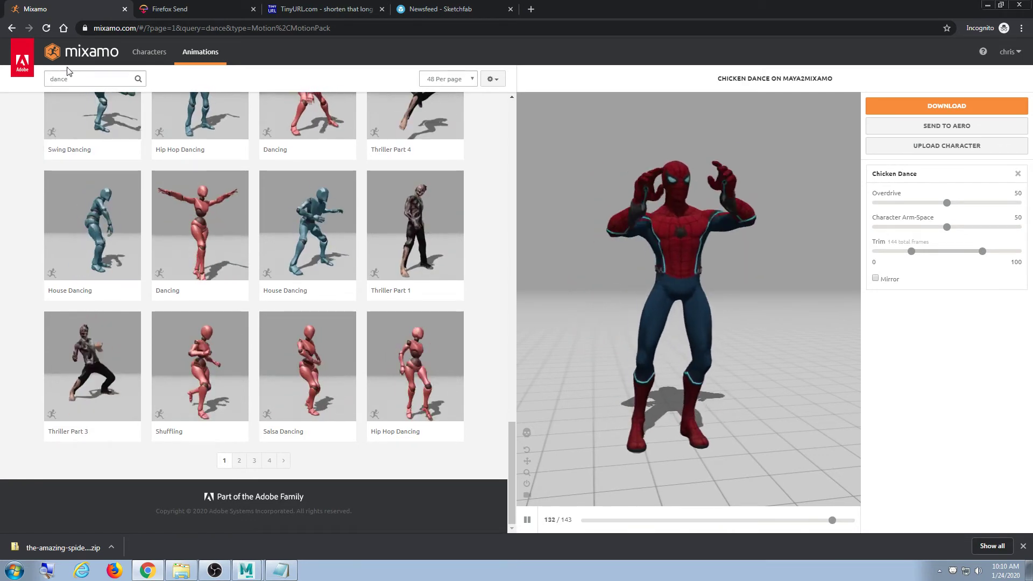
- Delete the 'dance' search term so all animations are listed
double_click(93, 79)
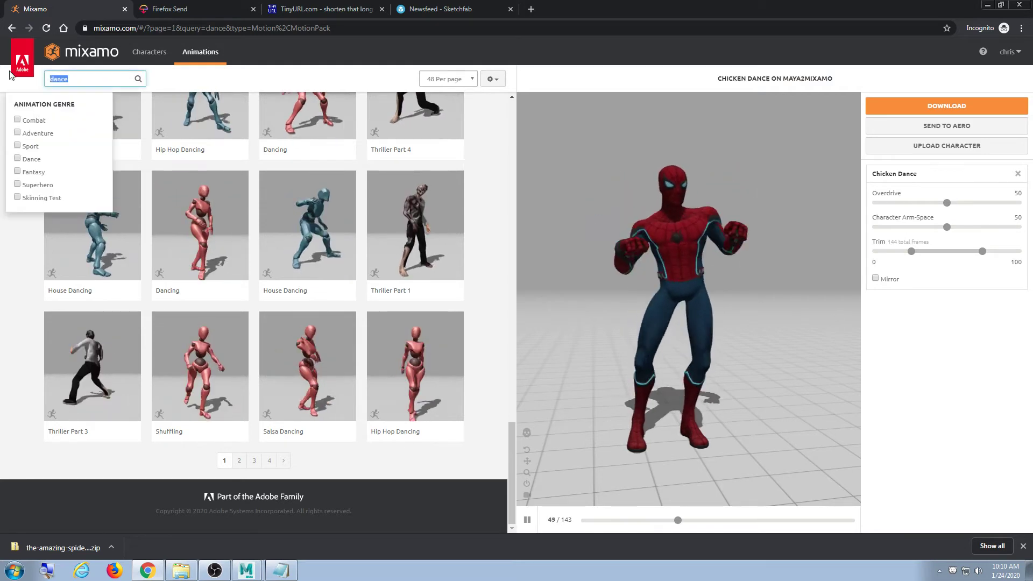
key(BackSpace)
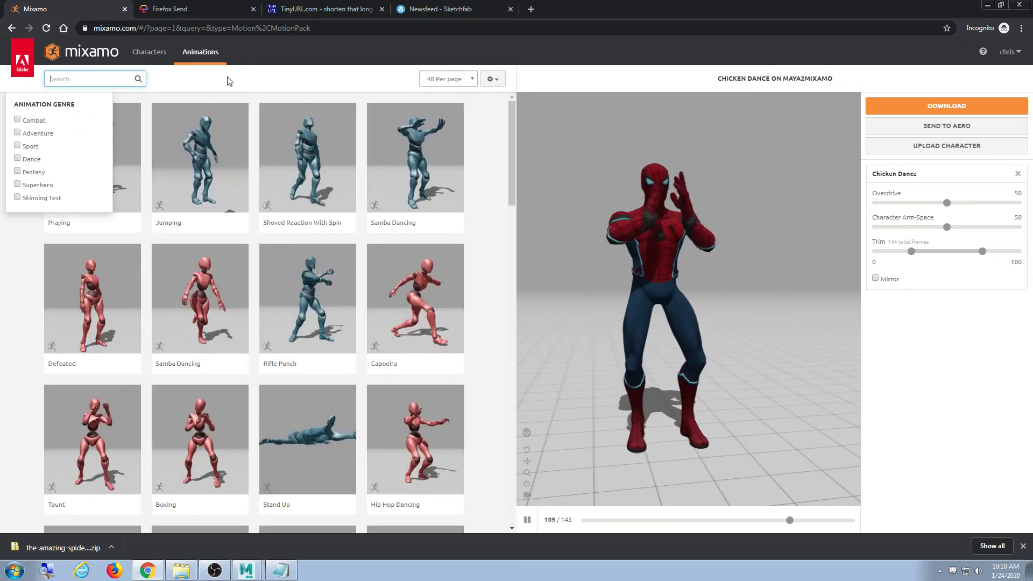
scroll(353, 154, down, 10)
- Preview and replay the Longbow Locomotion Pack on Spider-Man, found on page 2 of the animations
scroll(369, 143, down, 5)
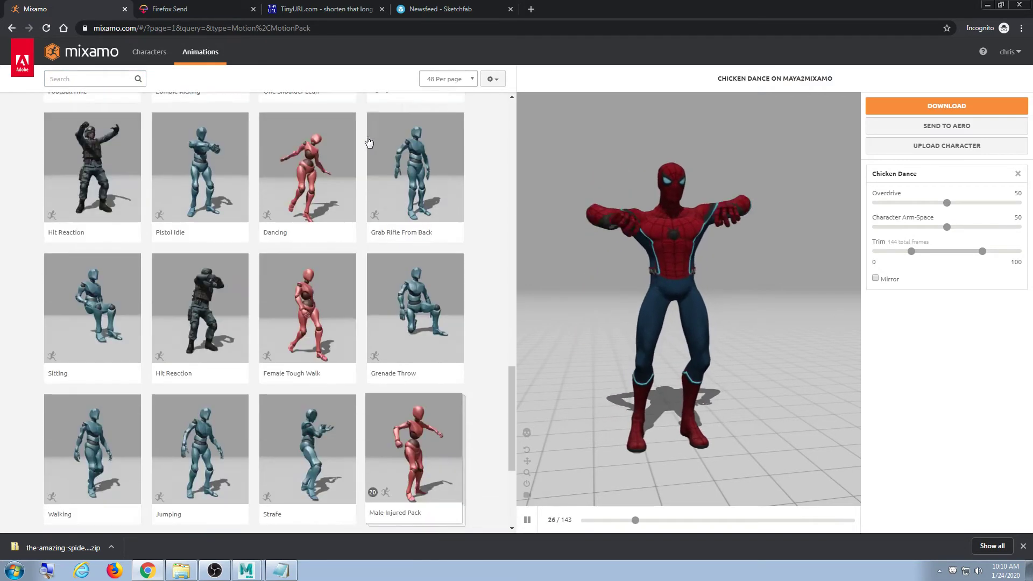
click(213, 462)
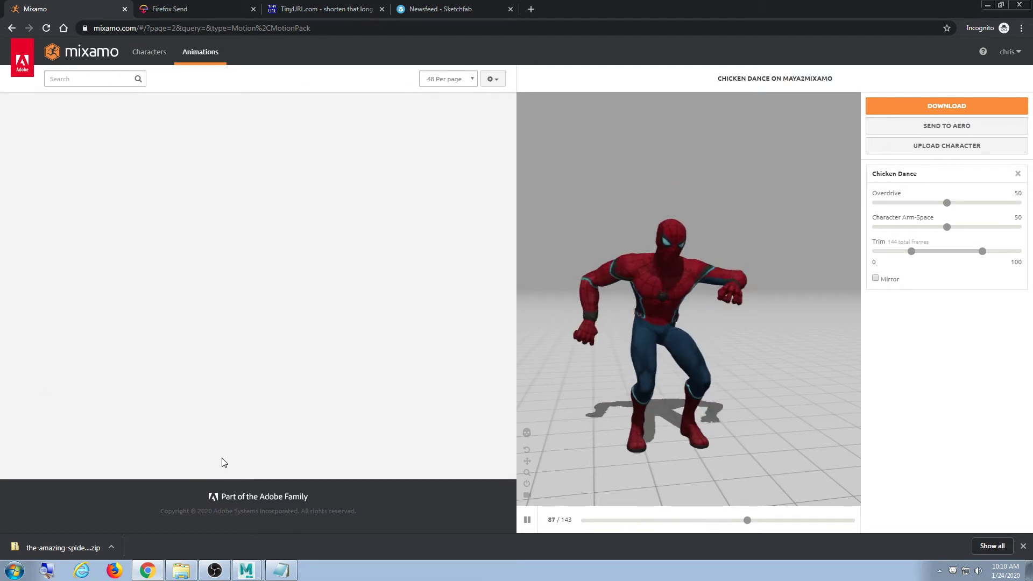
scroll(229, 418, down, 10)
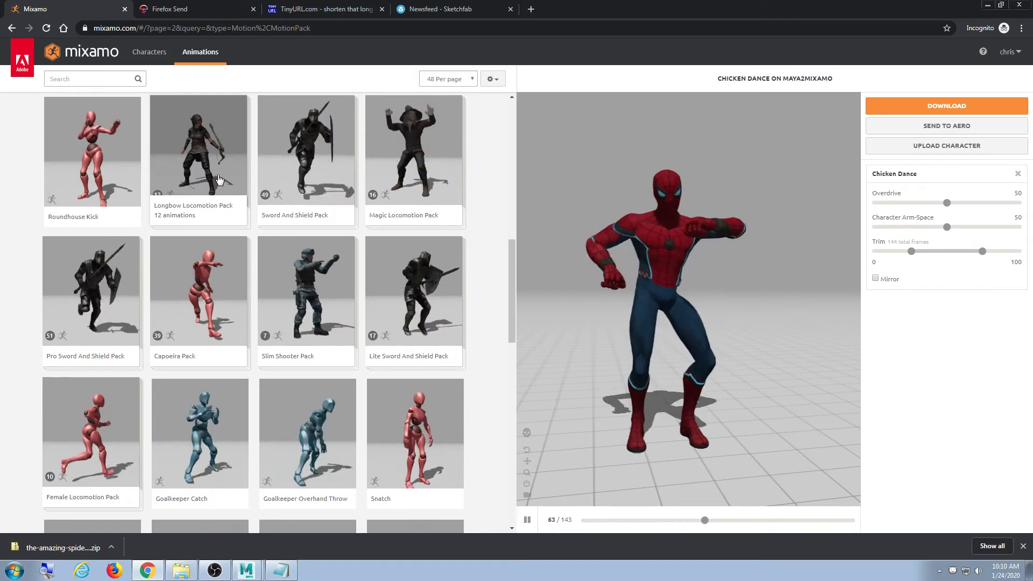
click(210, 169)
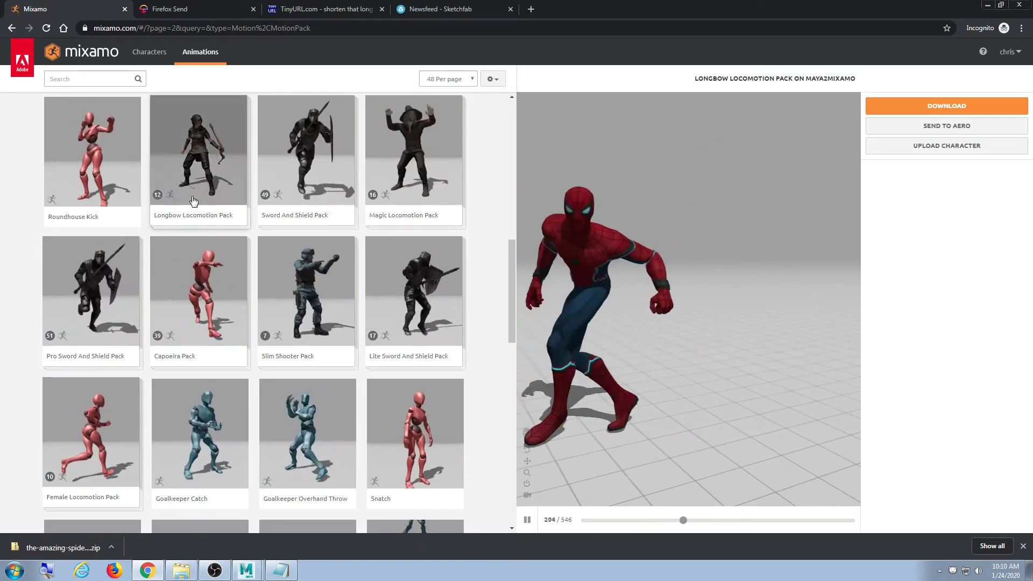
click(159, 199)
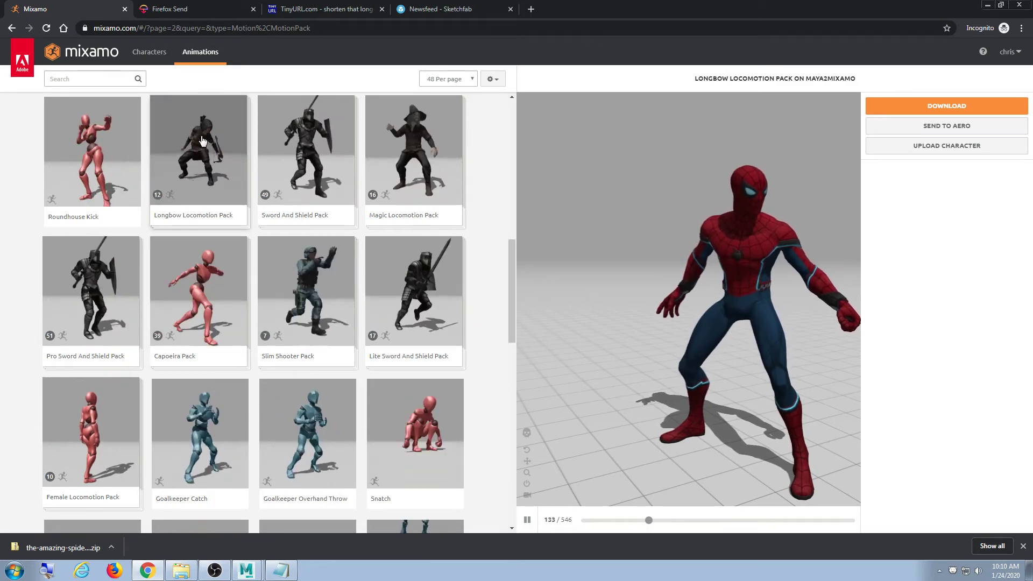
click(84, 75)
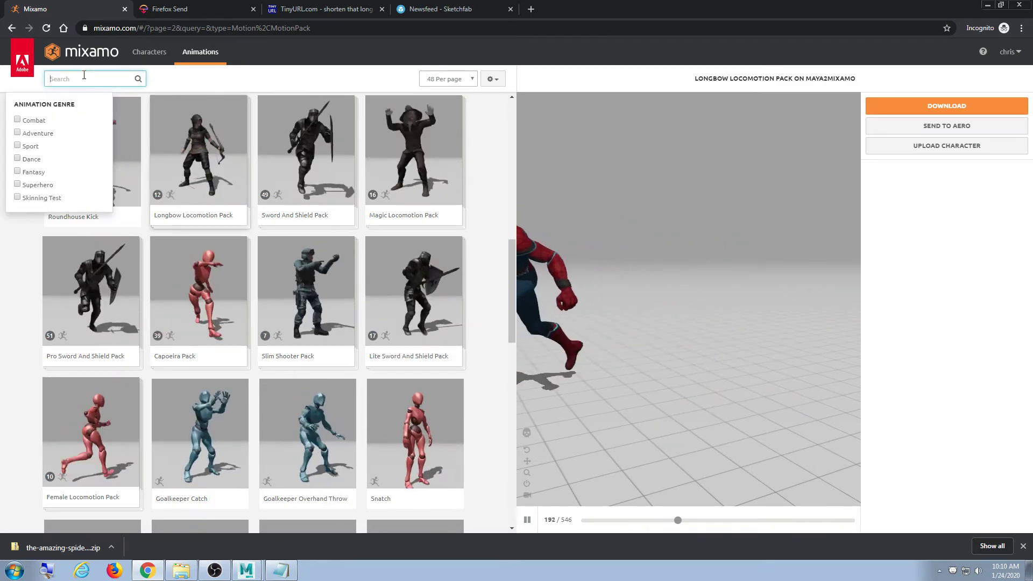
- Search animations for 'draw' and preview Standing Draw Arrow on Spider-Man
text(s)
key(BackSpace)
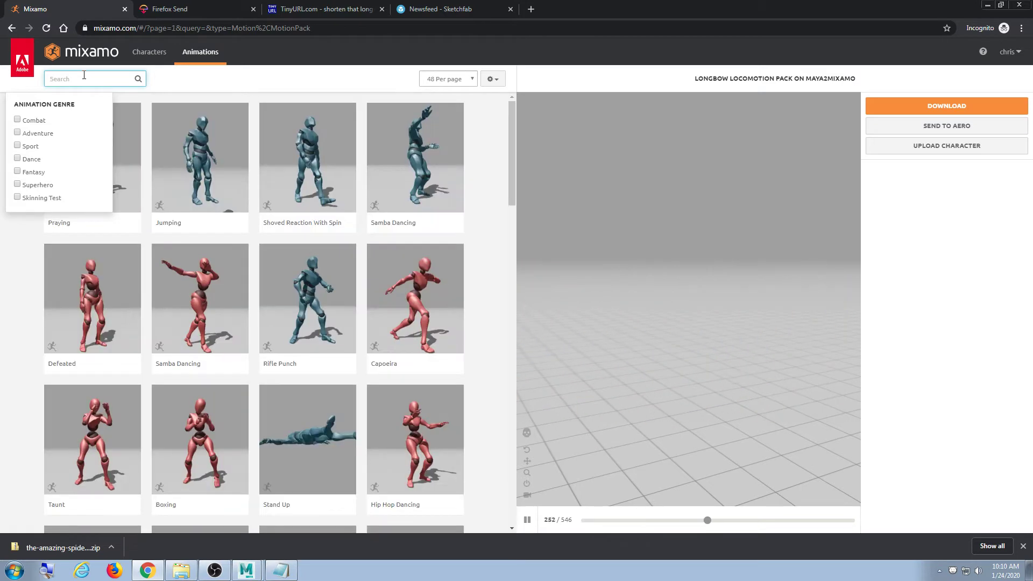
text(draw)
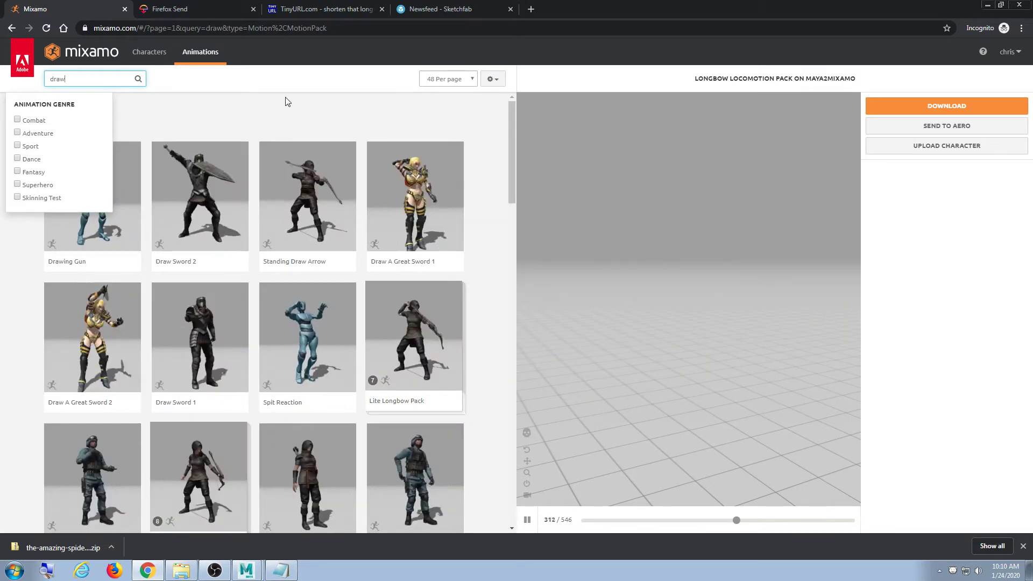
click(287, 100)
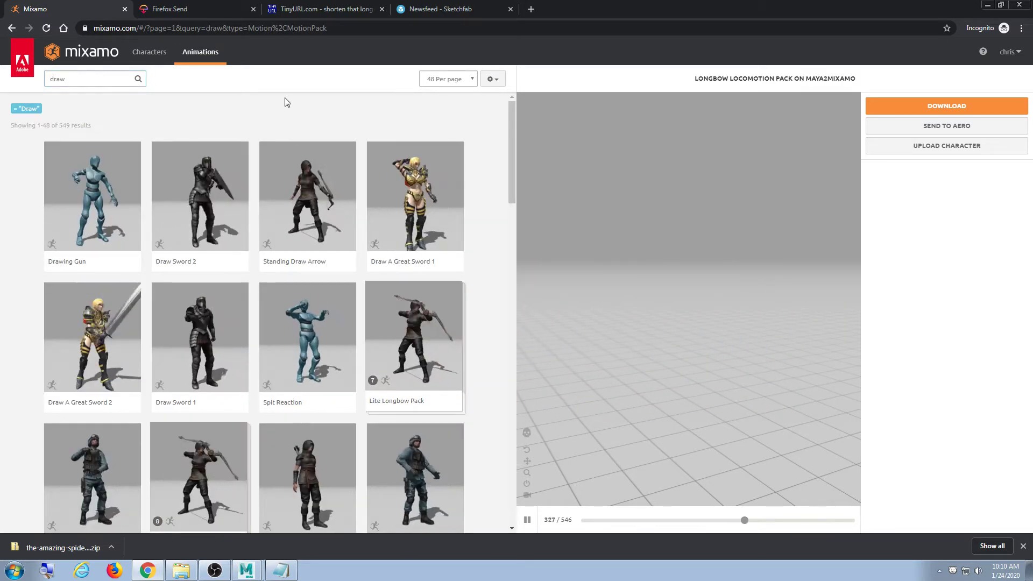
click(327, 229)
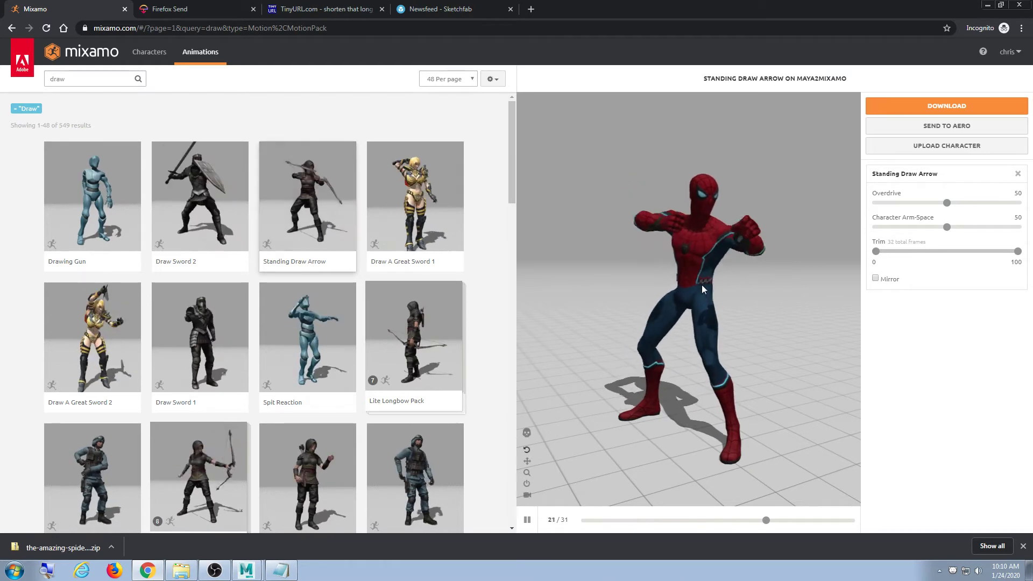
- Preview the Pro Longbow Pack from further down the 'draw' results
scroll(329, 379, down, 2)
scroll(225, 392, down, 4)
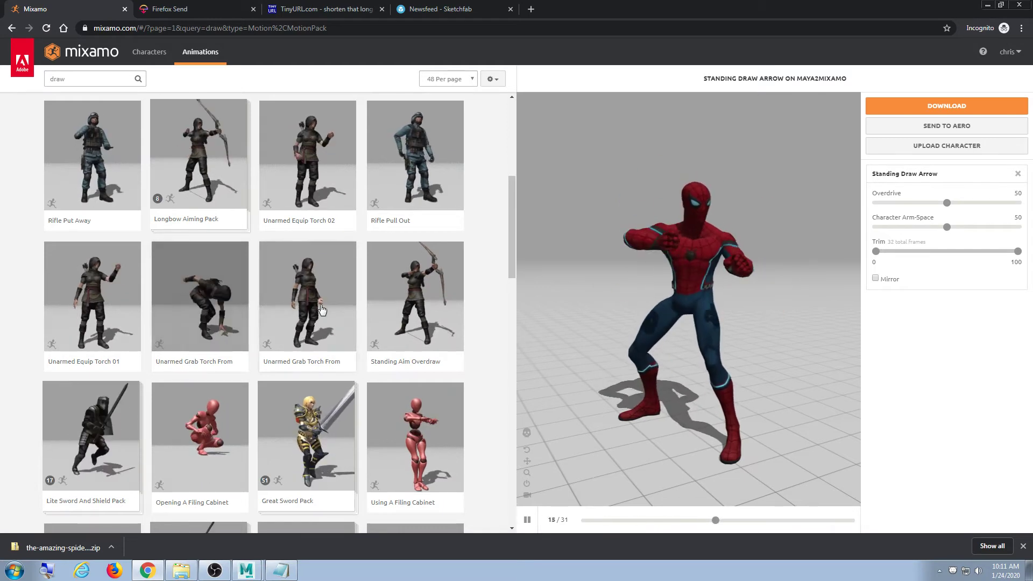
scroll(183, 298, down, 4)
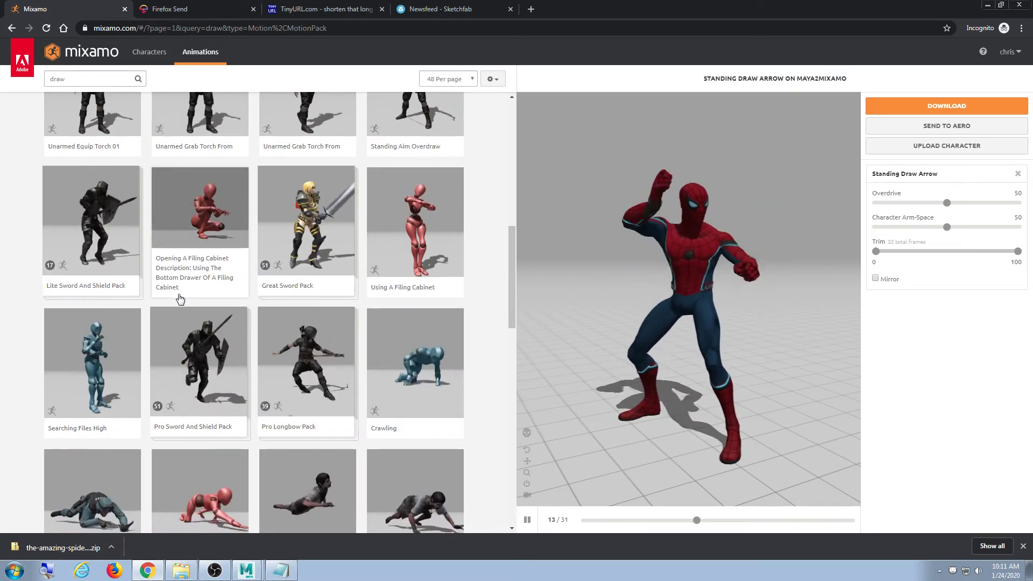
click(319, 357)
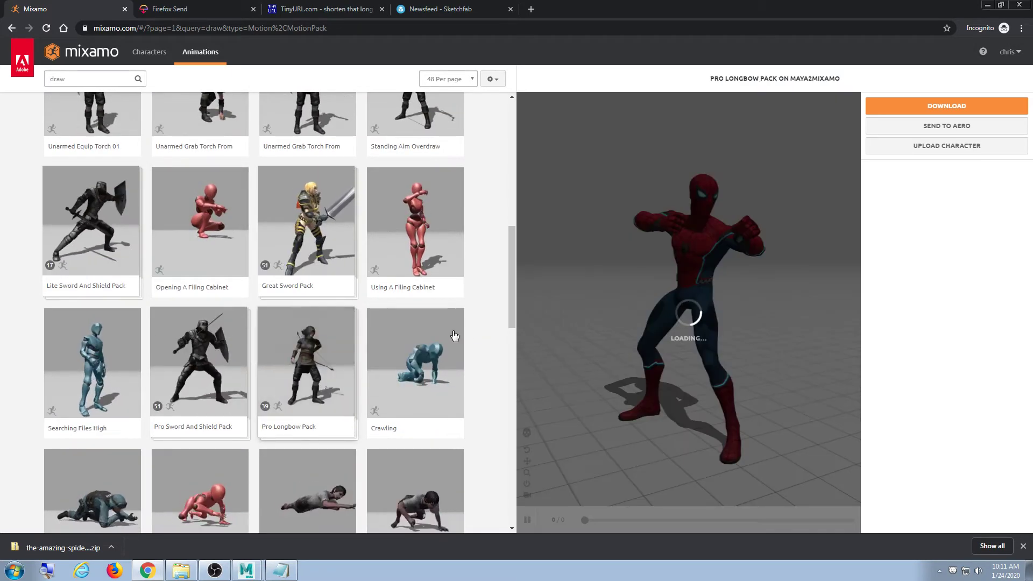
scroll(340, 321, up, 3)
scroll(340, 321, up, 2)
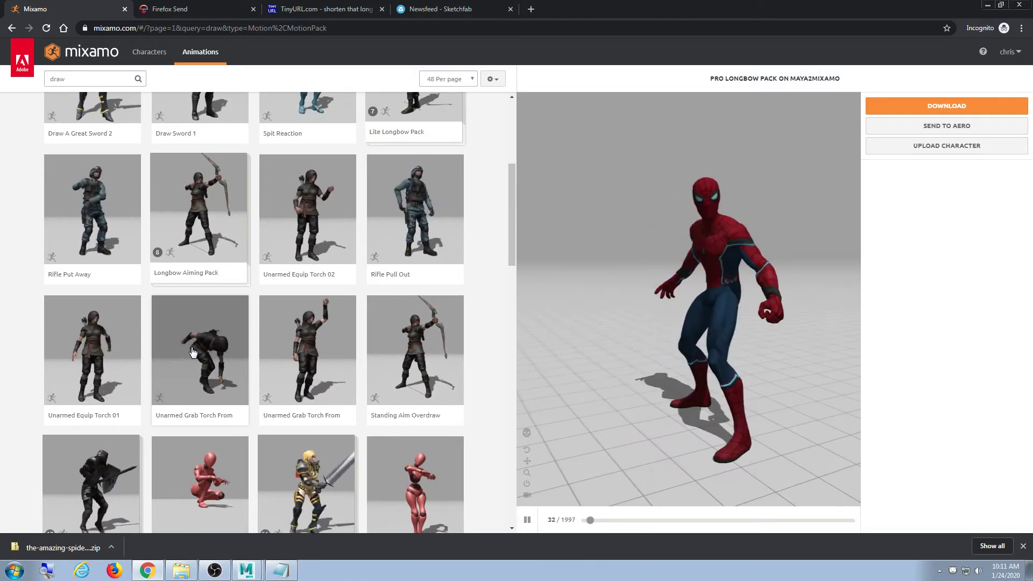
scroll(258, 310, up, 5)
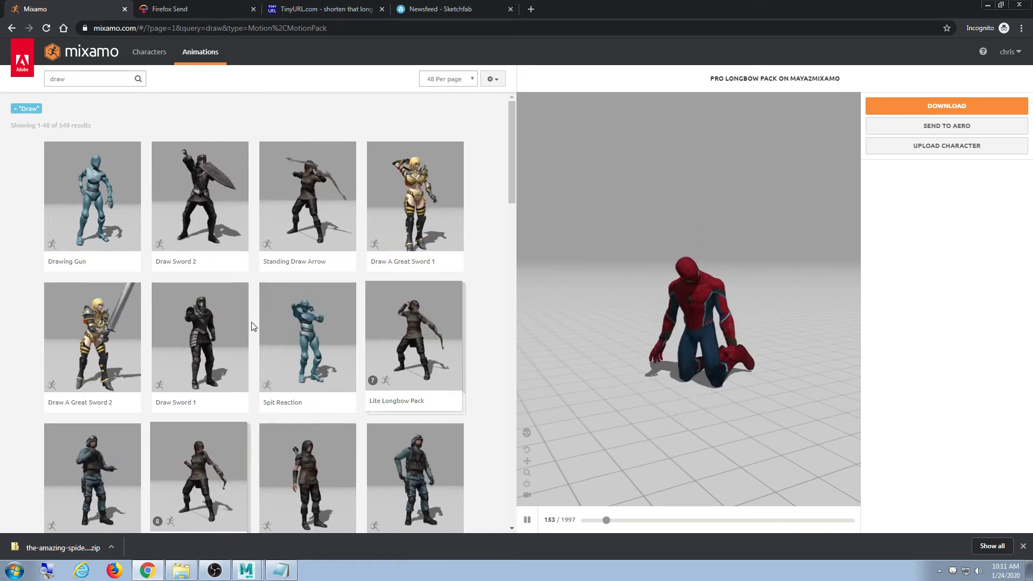
- Search 'idle', apply the first Idle animation to Spider-Man, then switch to Maya
click(92, 78)
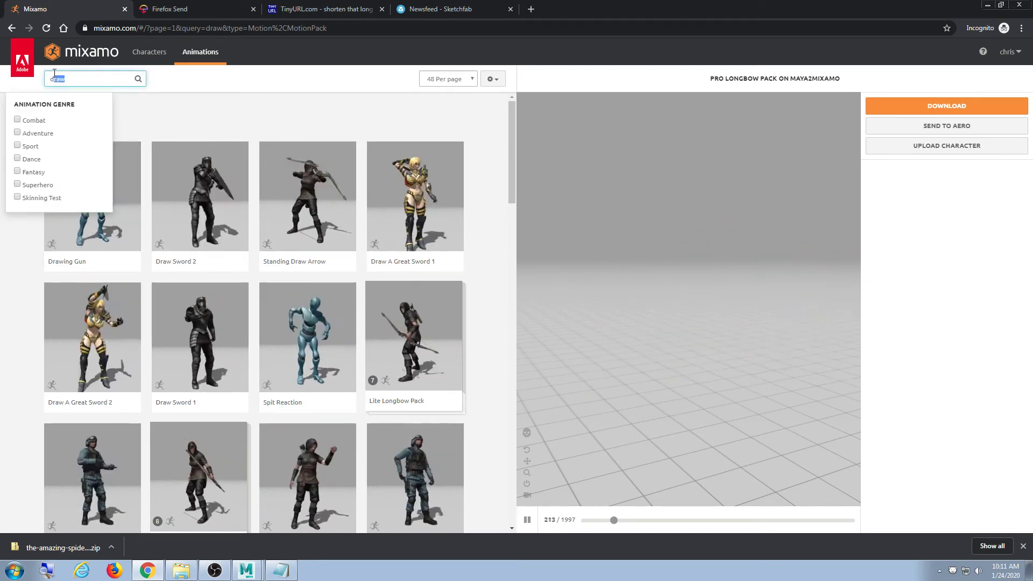
key(BackSpace)
key(BackSpace)
key(BackSpace)
key(BackSpace)
text(idle)
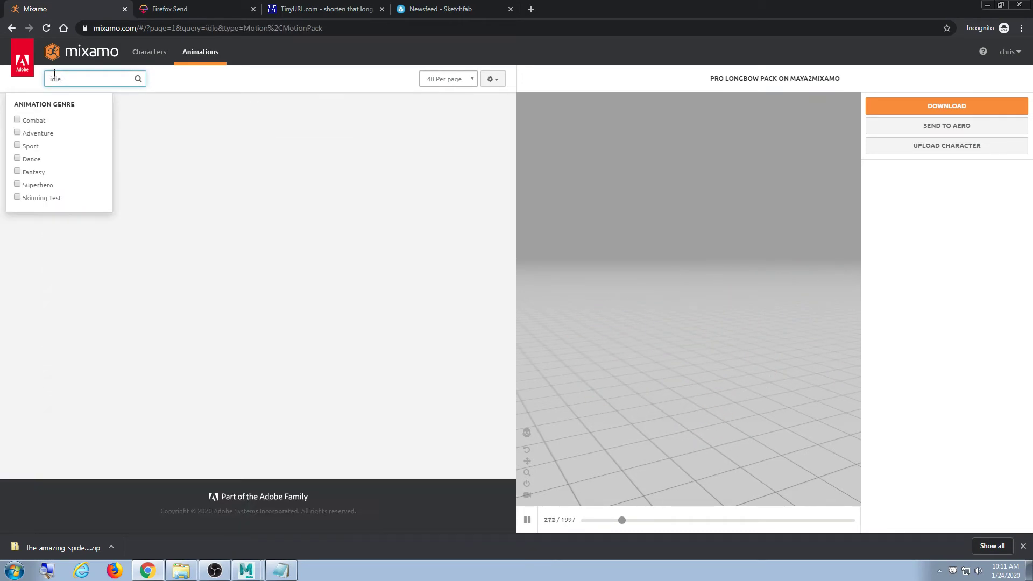
key(Return)
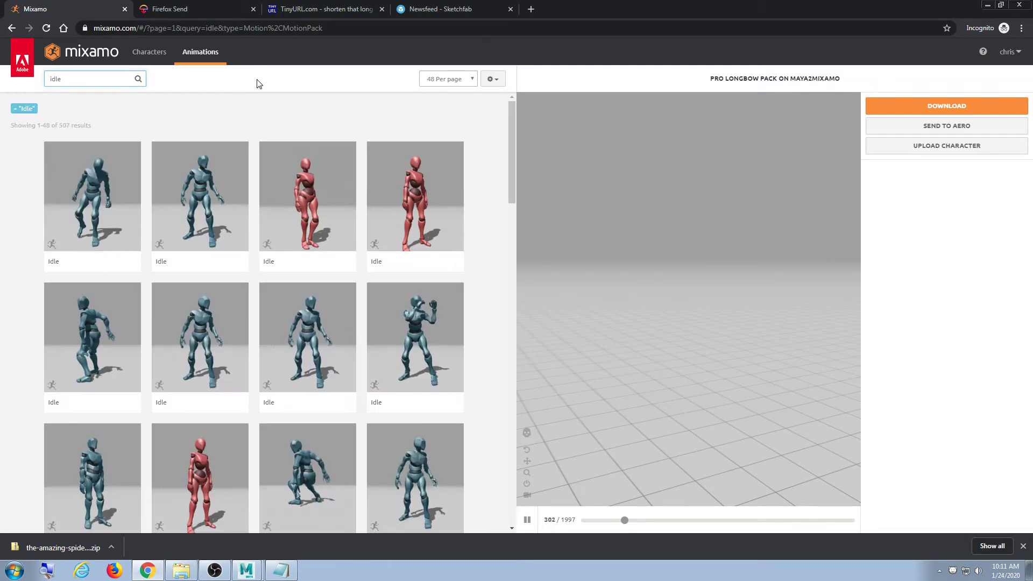
click(109, 202)
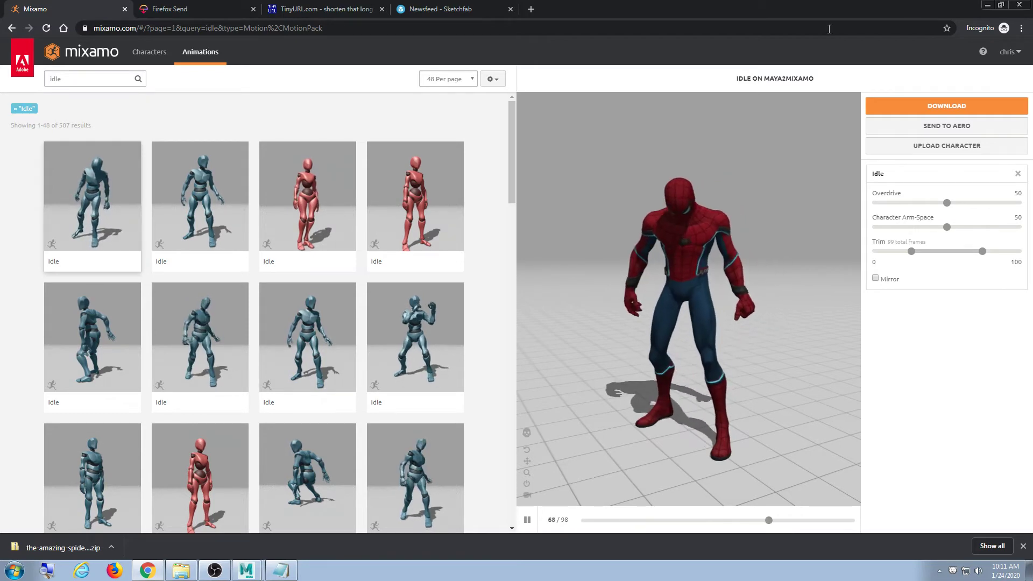
key(alt+Tab)
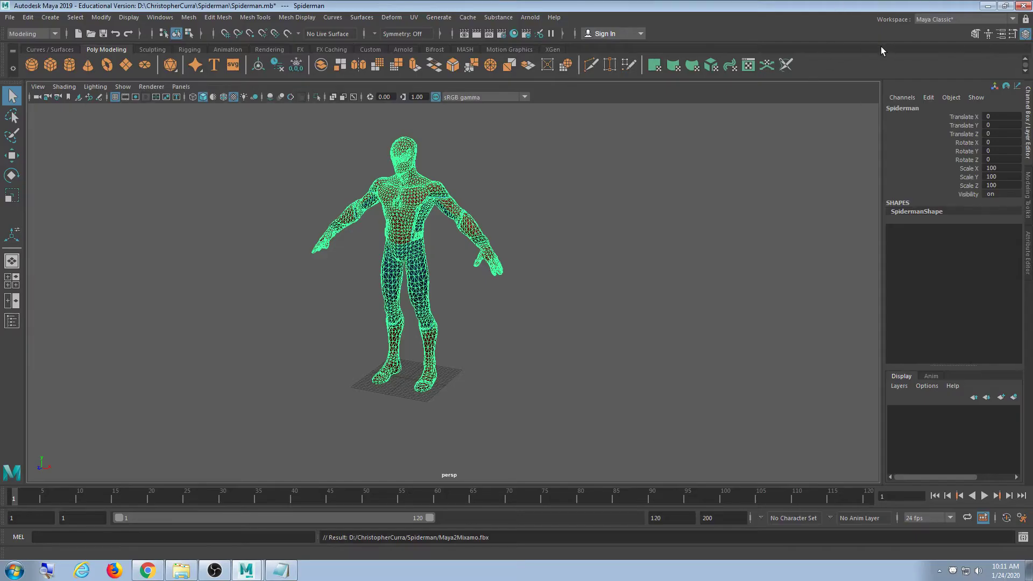
- Minimize Maya, close the source folder window, and start the Epic Games Launcher from the desktop
click(989, 6)
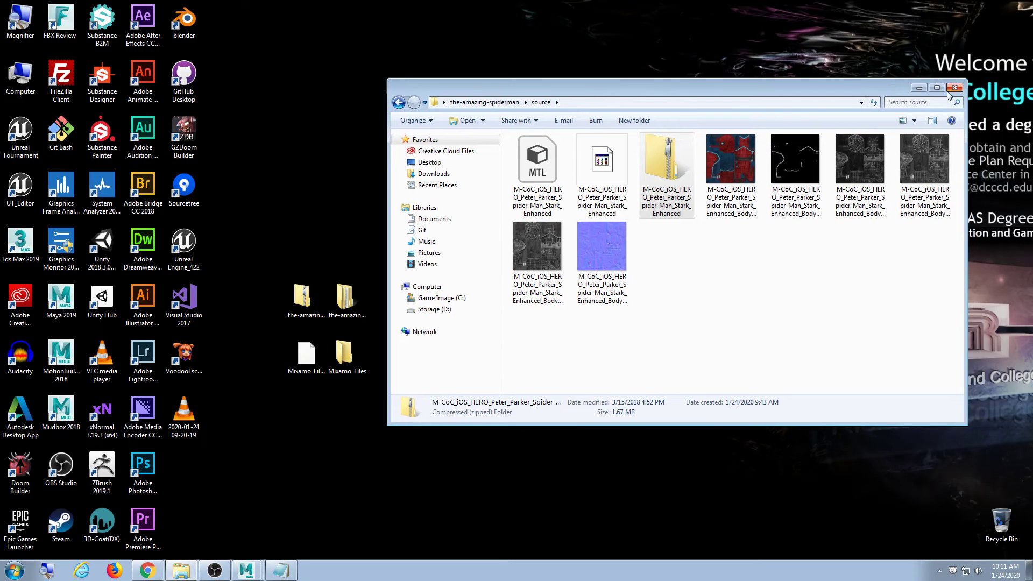
click(948, 92)
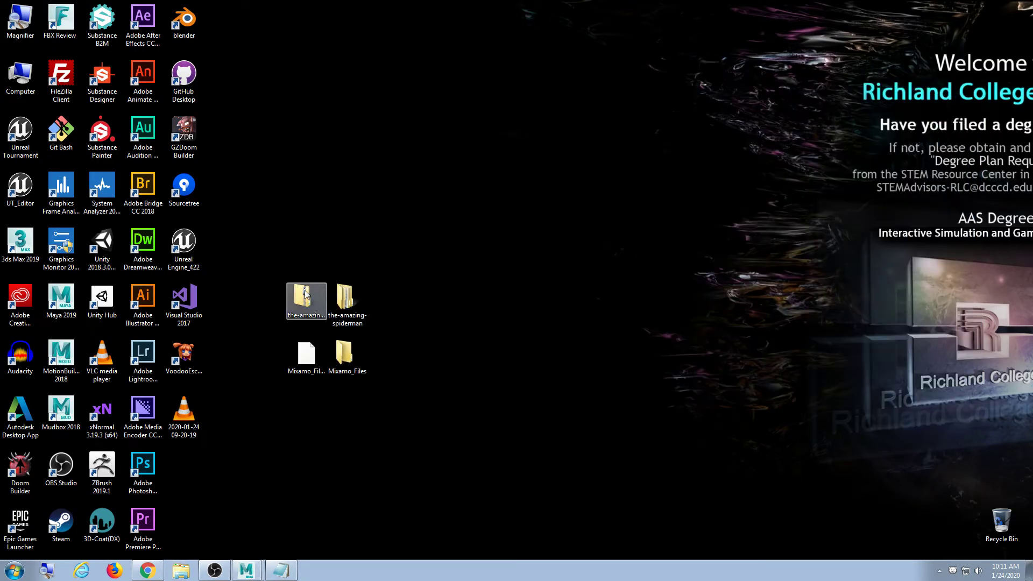
click(20, 524)
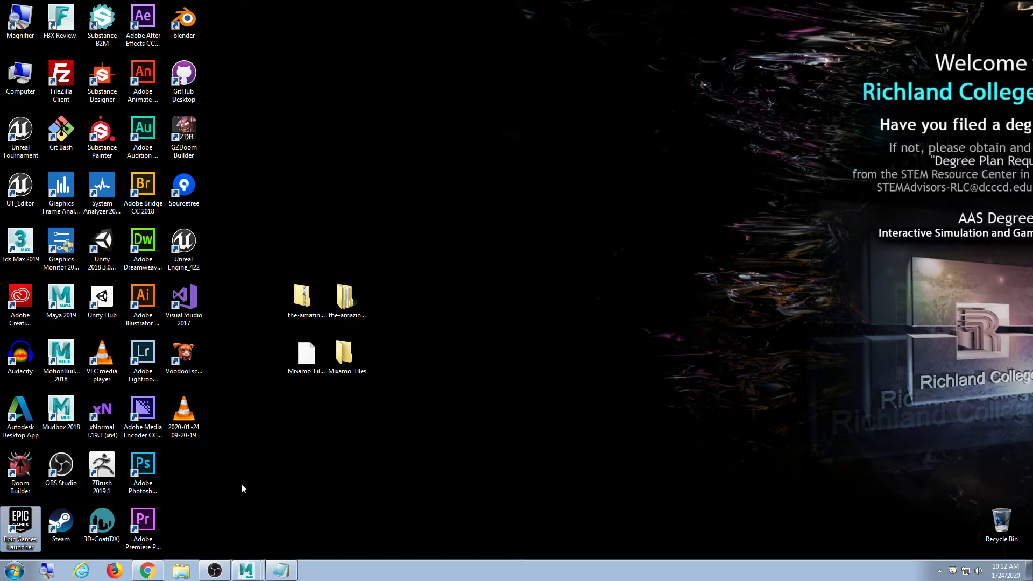
double_click(17, 530)
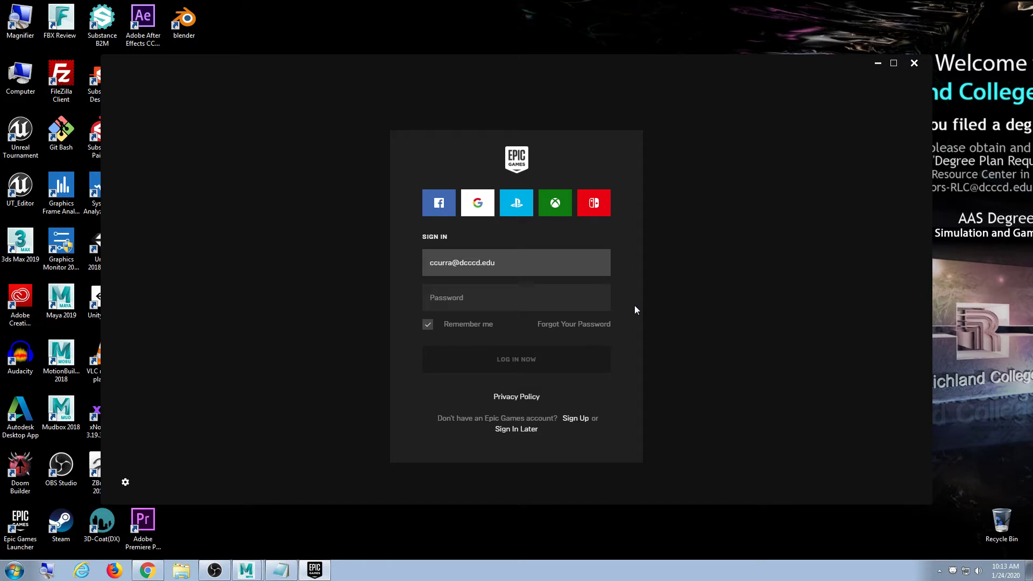
- Sign in with the account password, launch Unreal Engine 4.22.3, and minimize the launcher
click(511, 292)
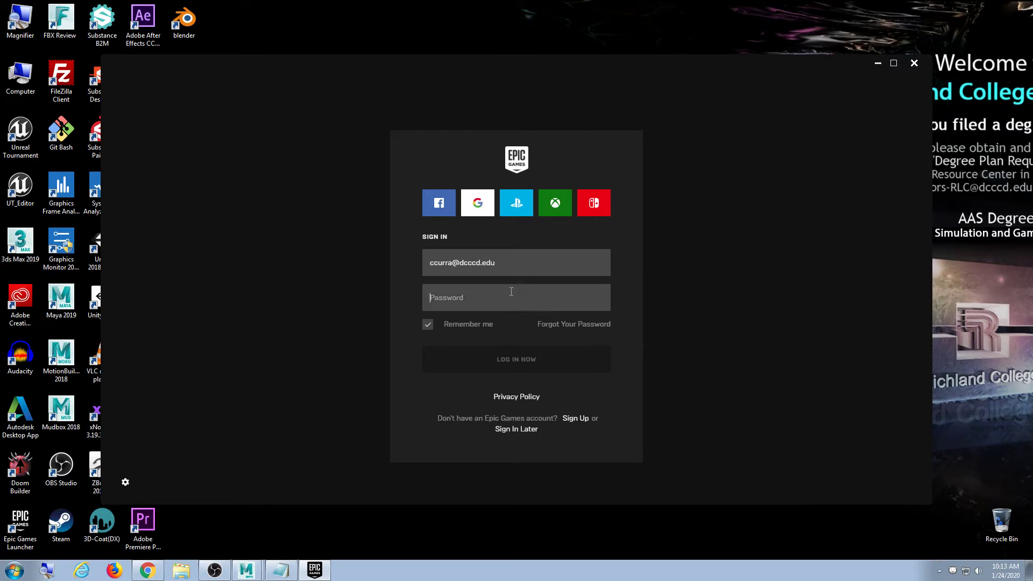
text(********)
key(Return)
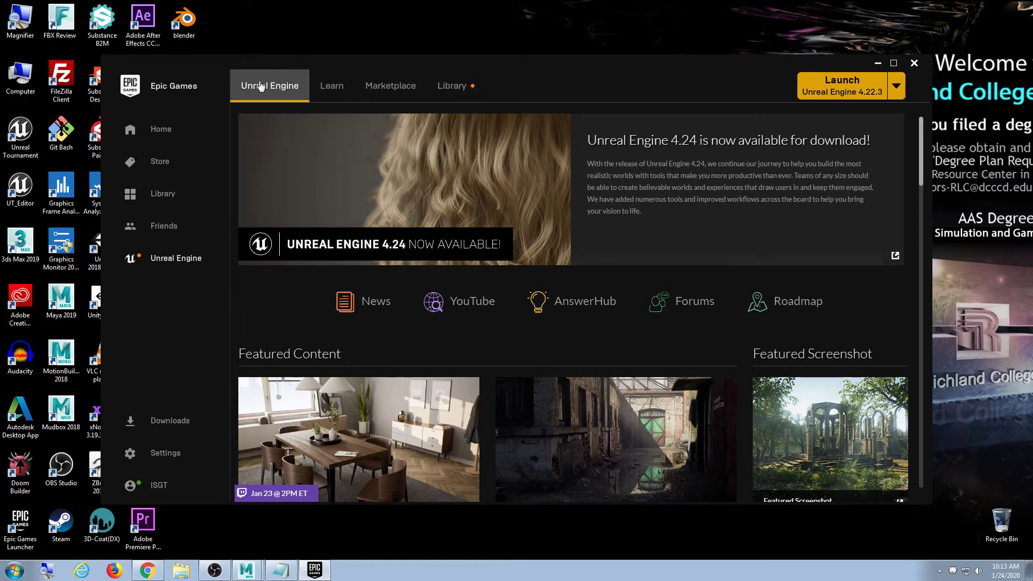
click(854, 89)
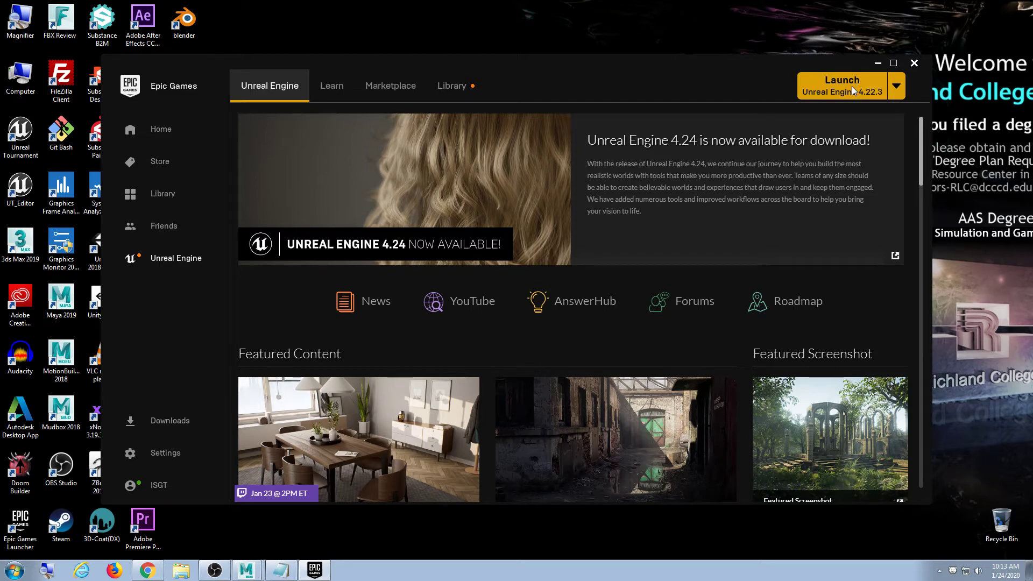
click(875, 62)
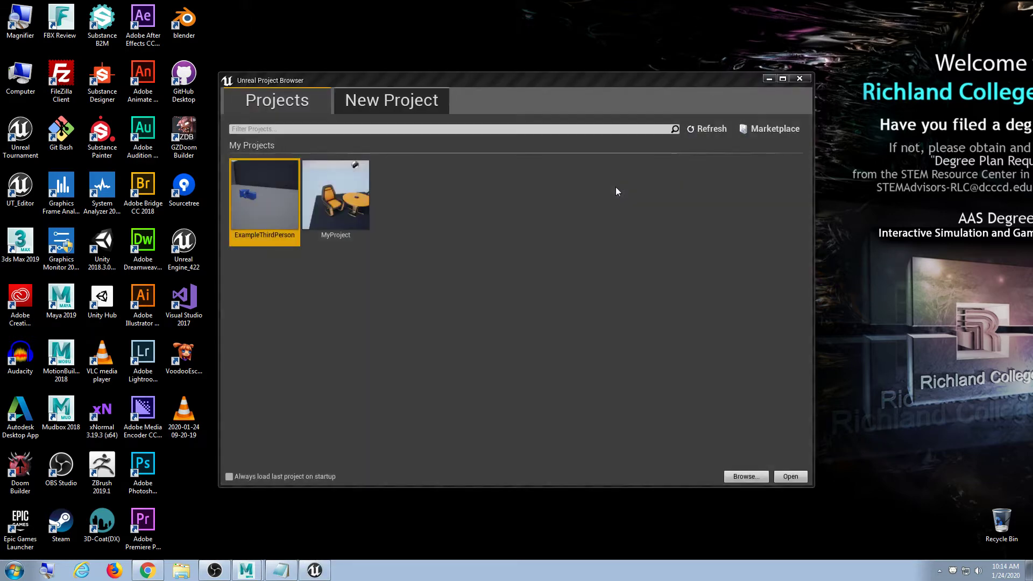
- Switch the Project Browser to the New Project templates page
click(445, 110)
click(281, 106)
click(377, 102)
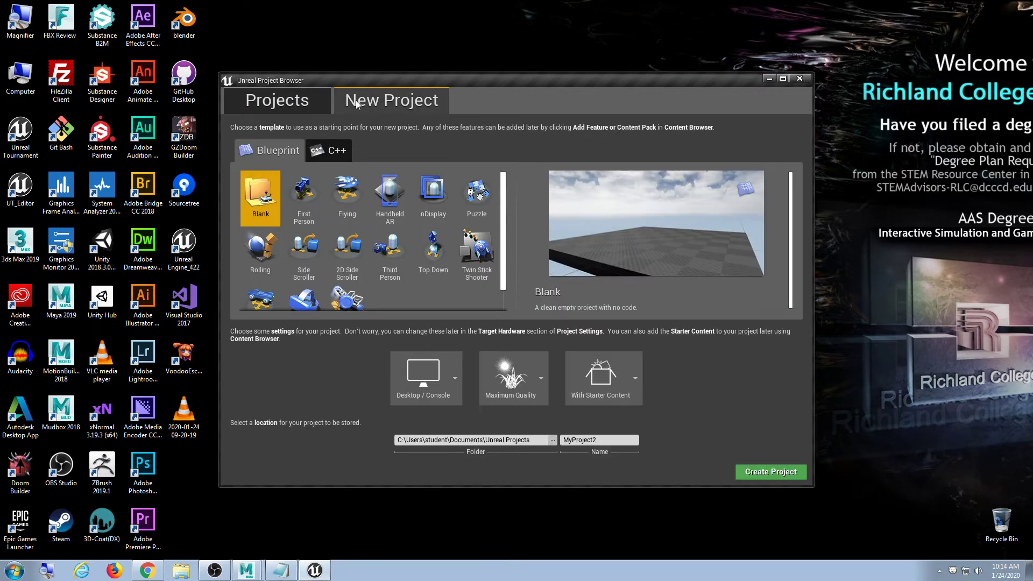
click(283, 102)
click(356, 98)
- Move and enlarge the Project Browser window so every template is visible
drag(384, 81, 395, 38)
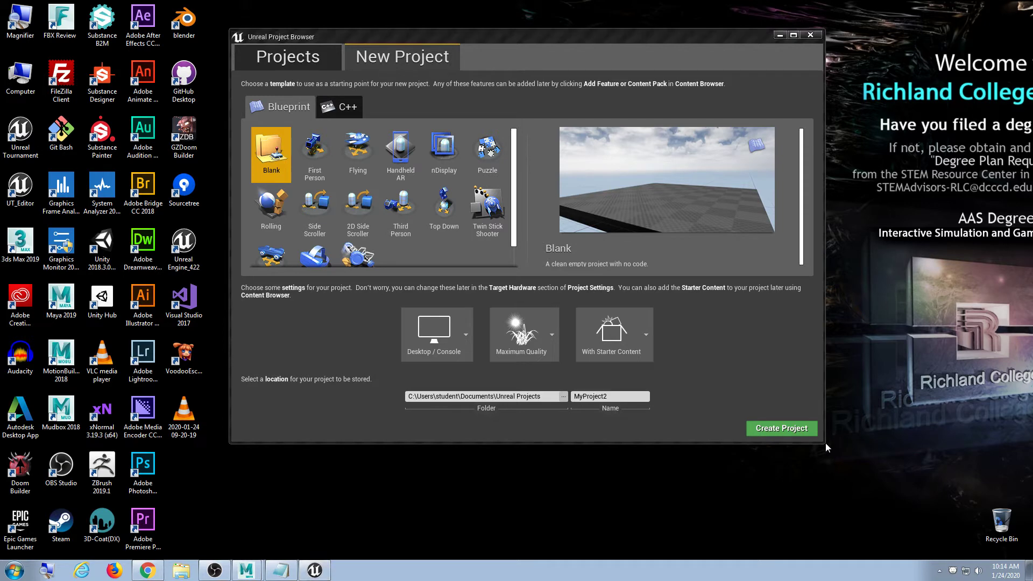
drag(823, 444, 983, 464)
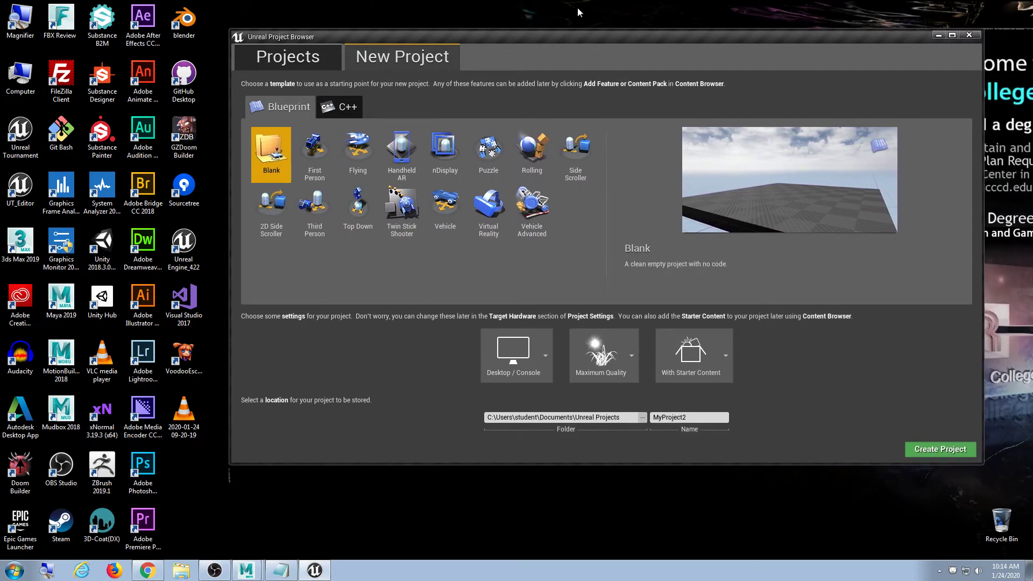
drag(580, 35, 581, 33)
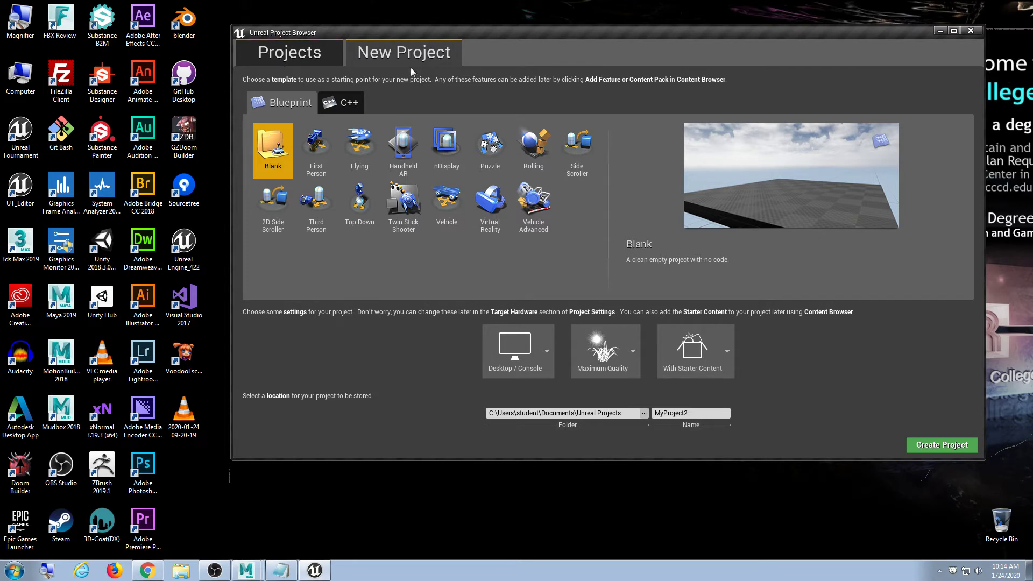
drag(414, 29, 413, 28)
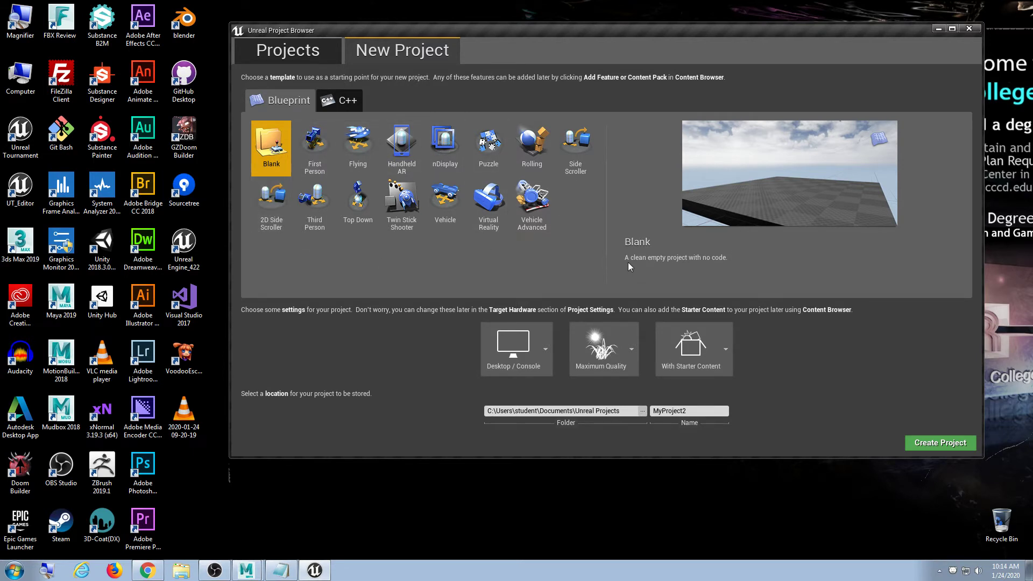
- Choose the Third Person template and name the project Spiderman
click(320, 199)
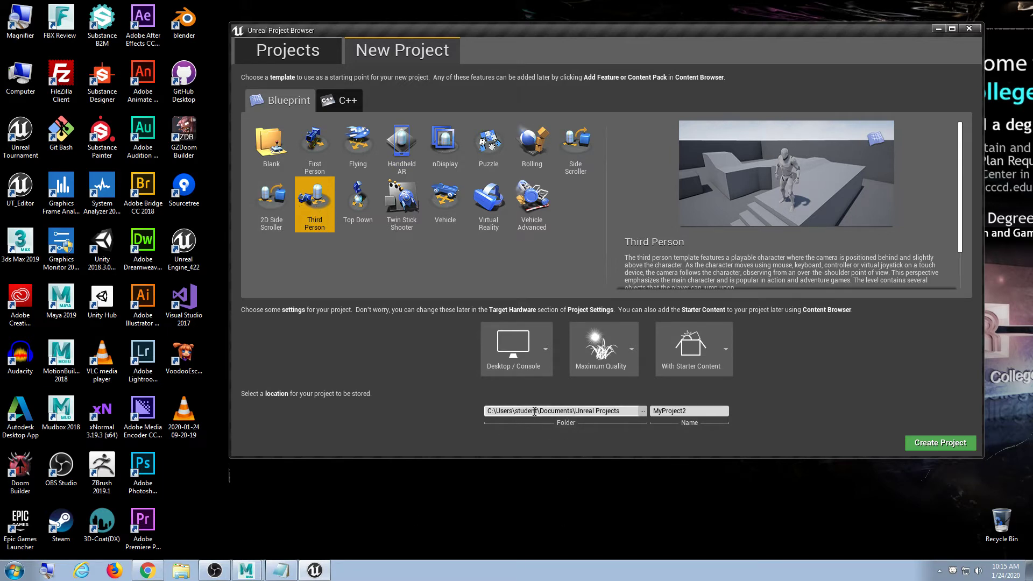
drag(487, 411, 627, 413)
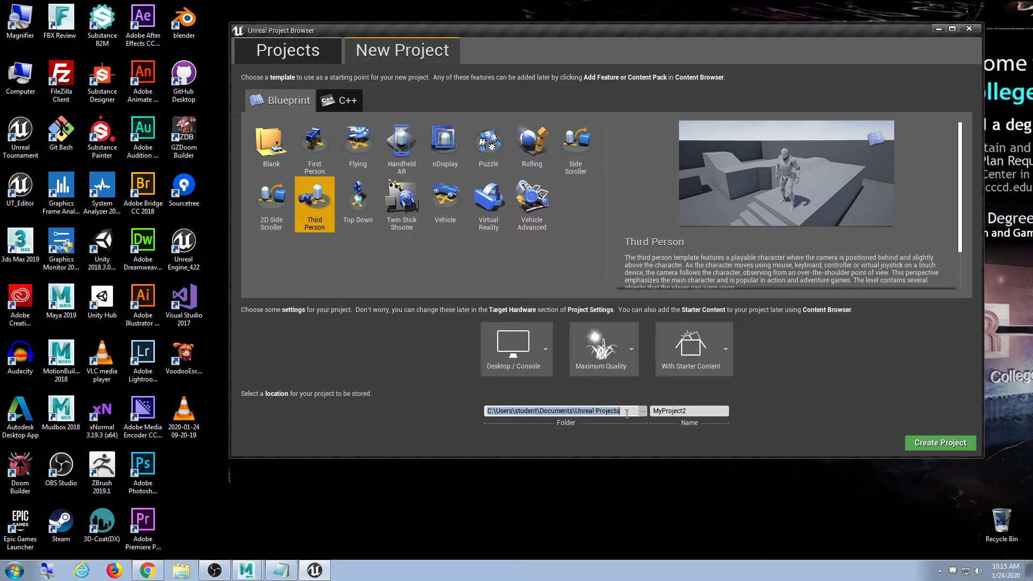
click(627, 413)
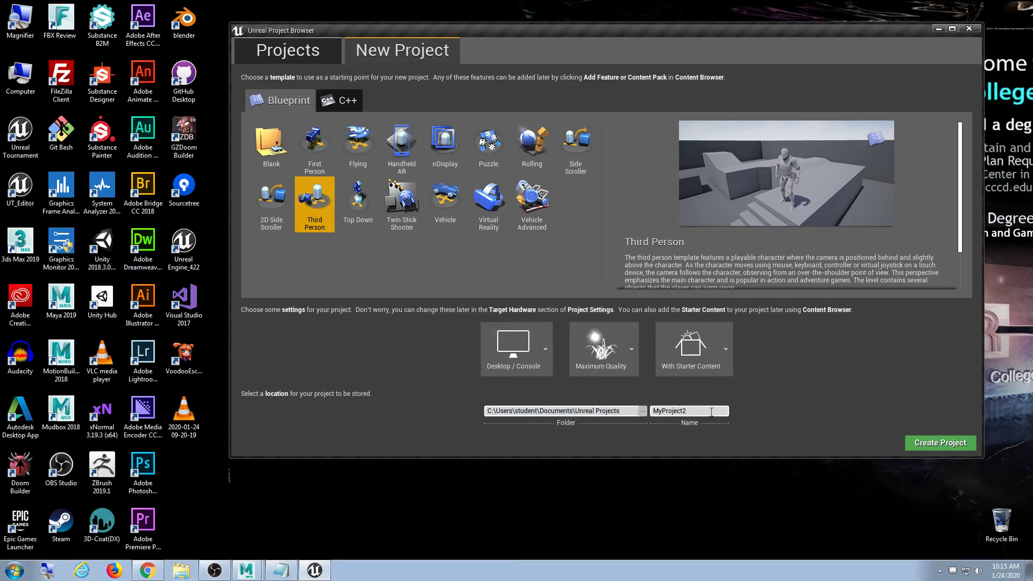
click(711, 412)
text(Spiderman)
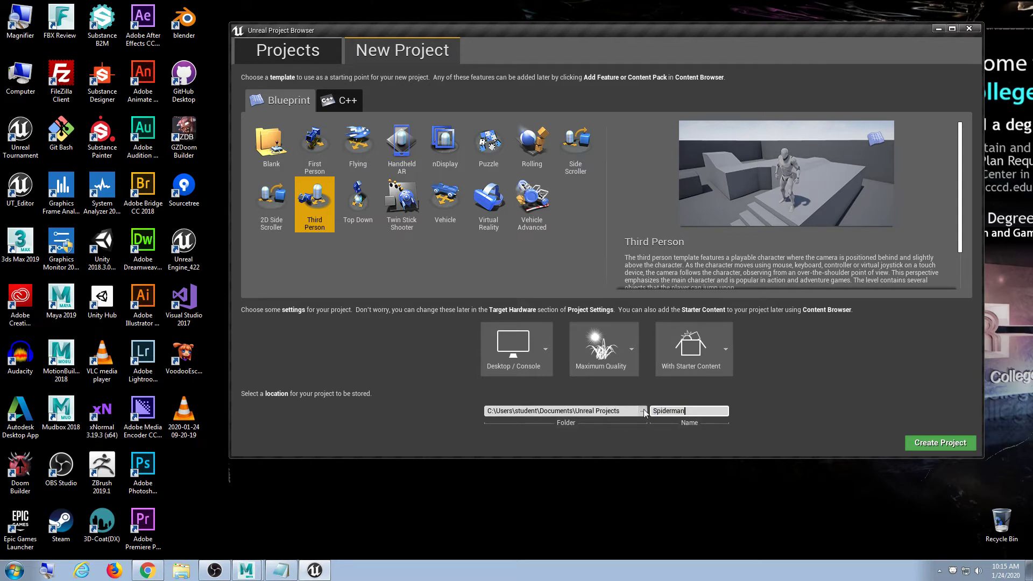
- Set the project location to the Spiderman folder on the D: drive and create the project
click(643, 411)
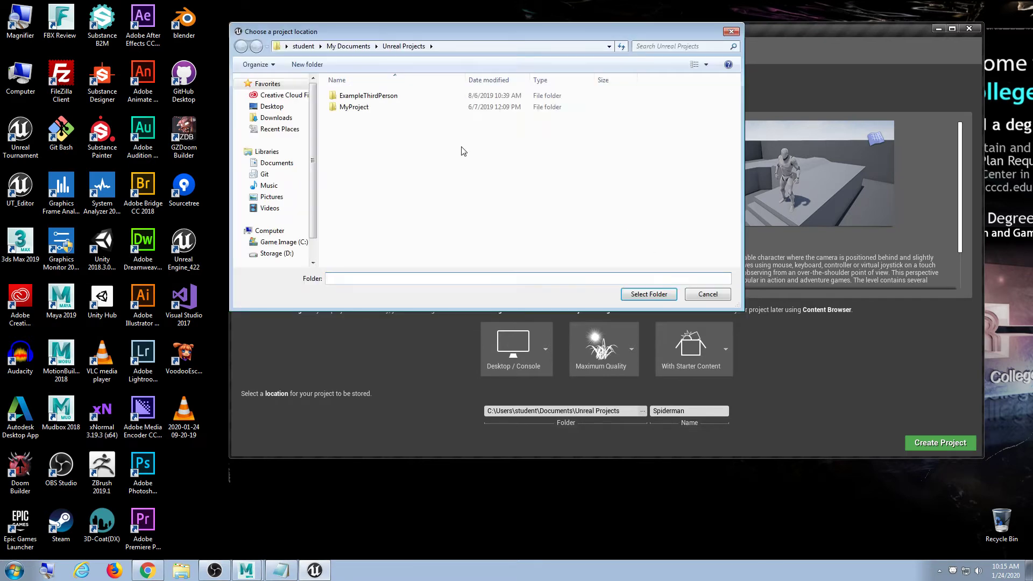
drag(405, 40, 442, 76)
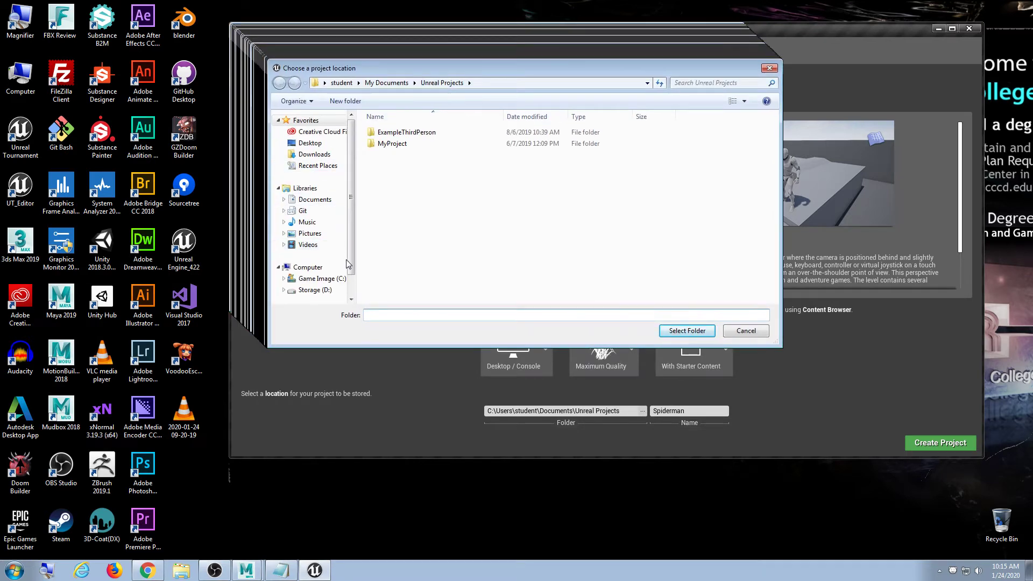
scroll(346, 289, down, 1)
click(315, 263)
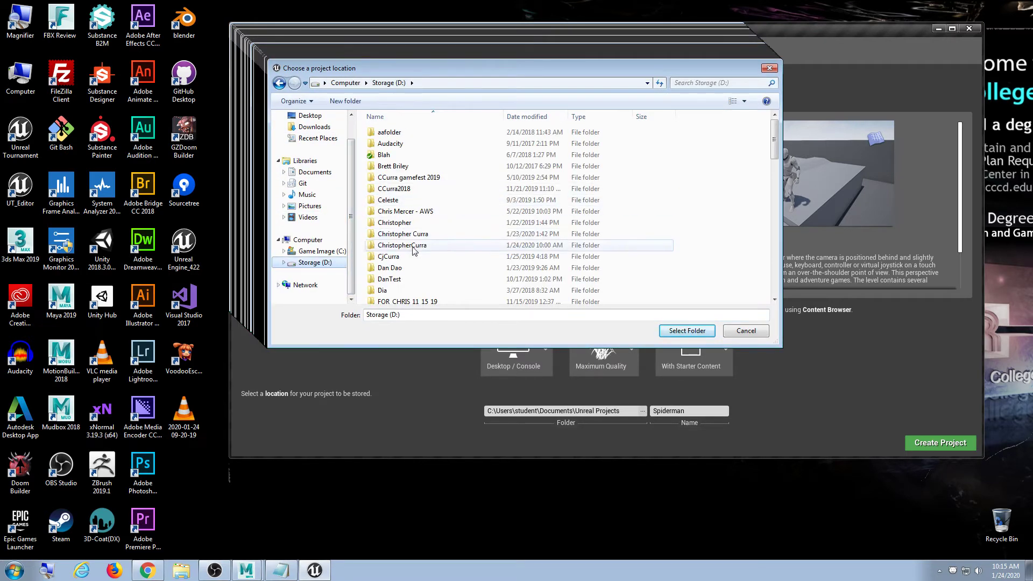
double_click(413, 248)
double_click(413, 201)
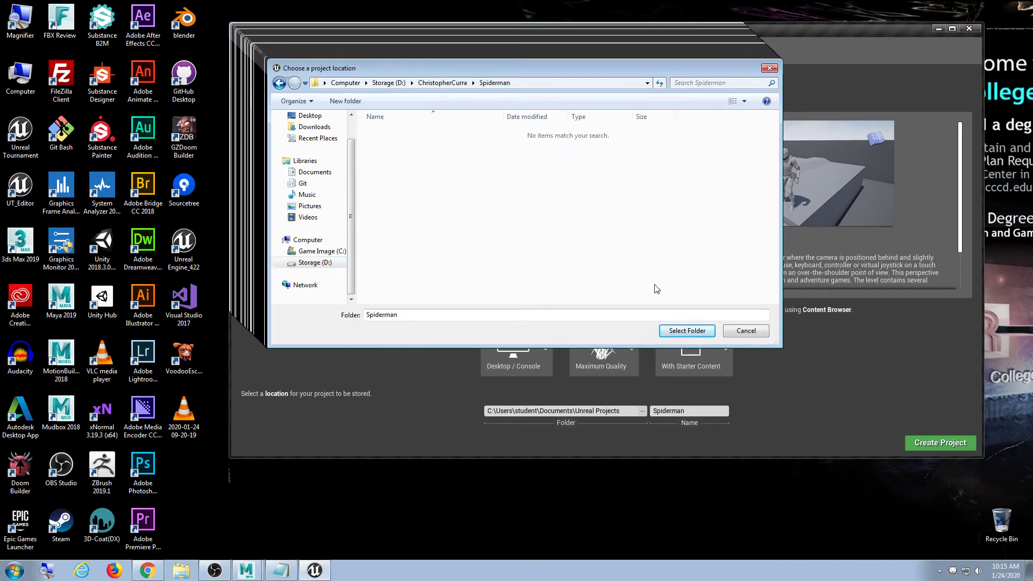
click(687, 331)
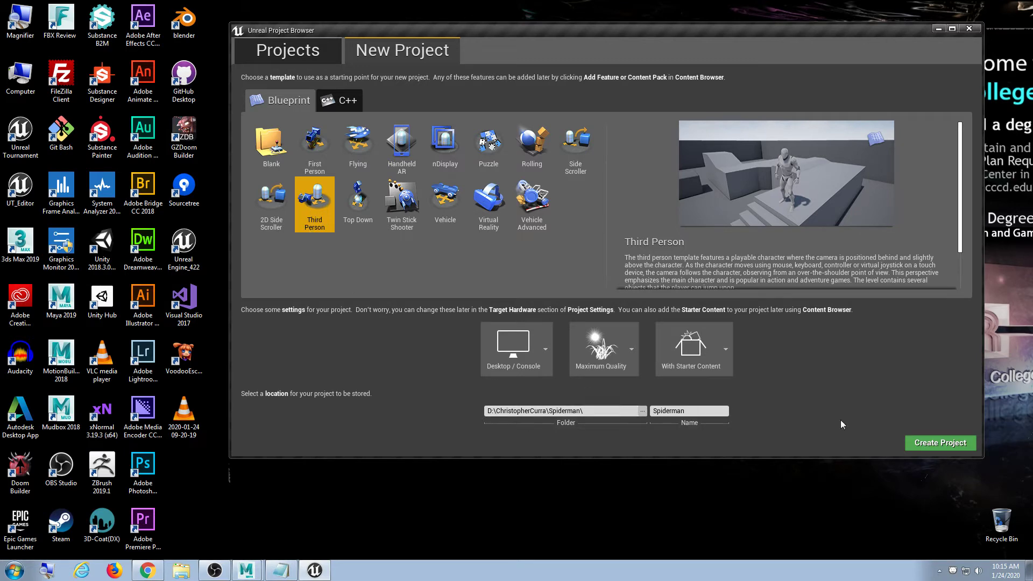
click(932, 444)
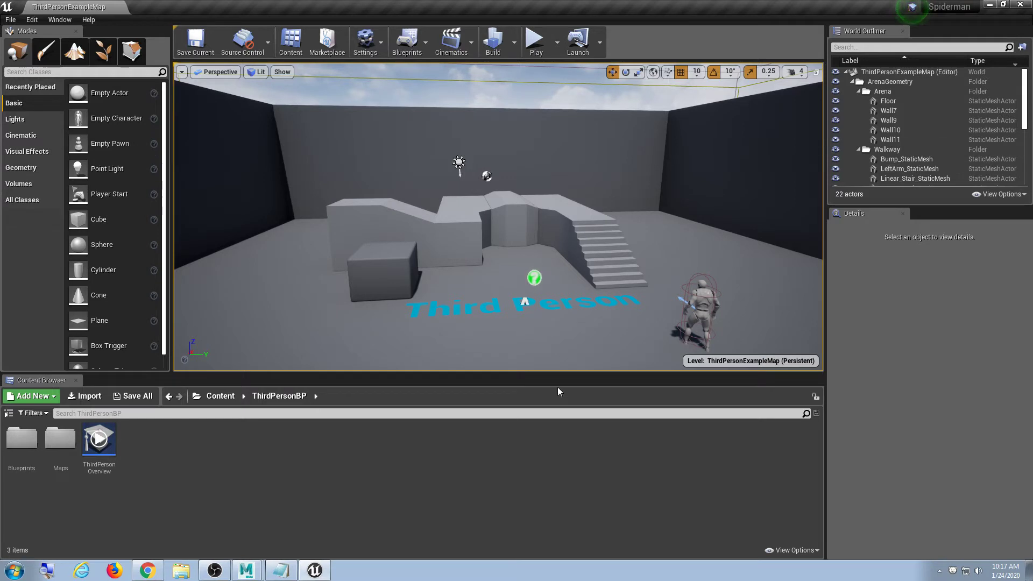
- Drag the splitter above the Content Browser up to make it slightly taller
drag(516, 375, 512, 360)
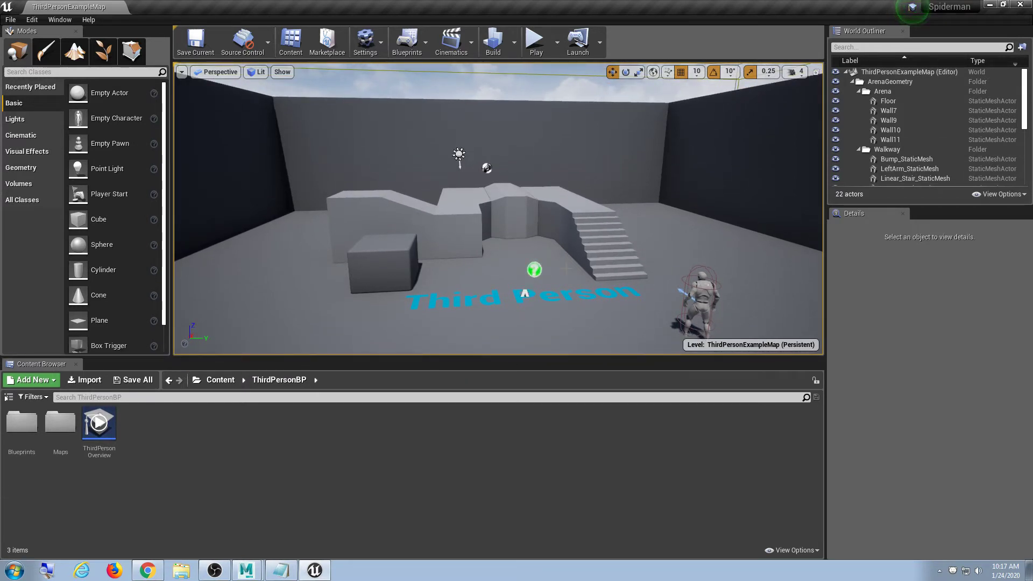
- Play ThirdPersonExampleMap in the editor, run and jump the mannequin around, then stop with Esc
click(533, 47)
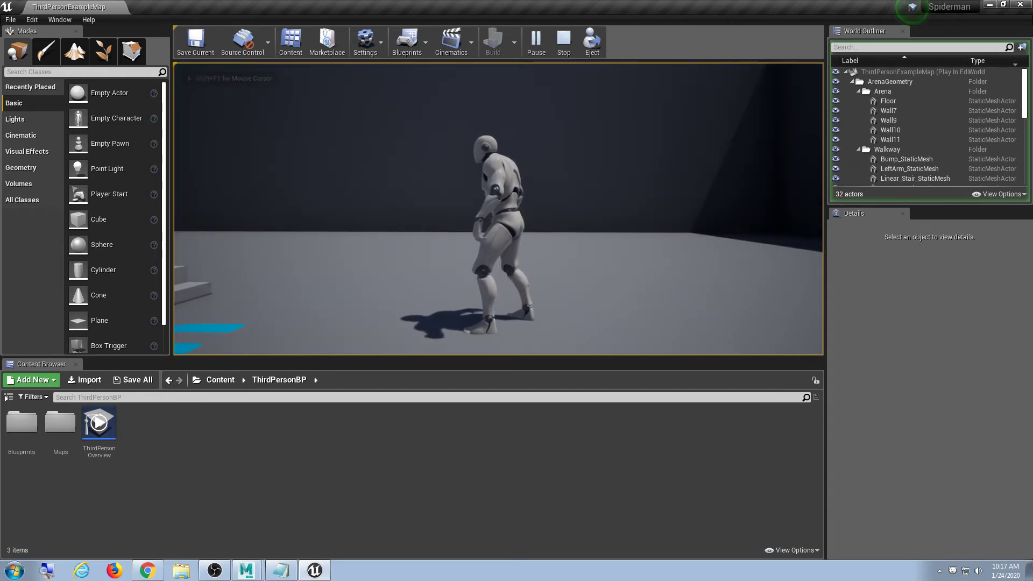
key(w)
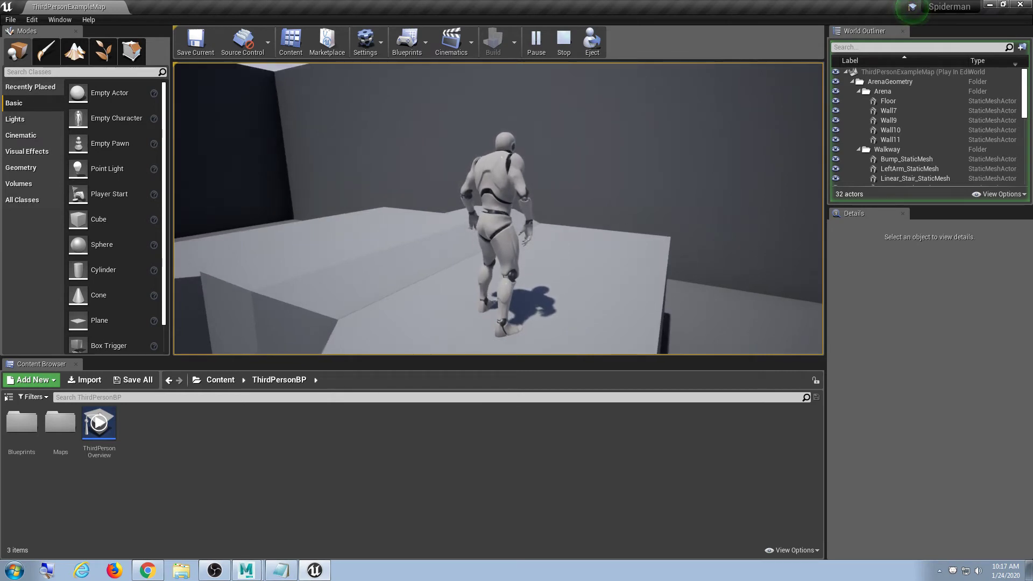
key(w)
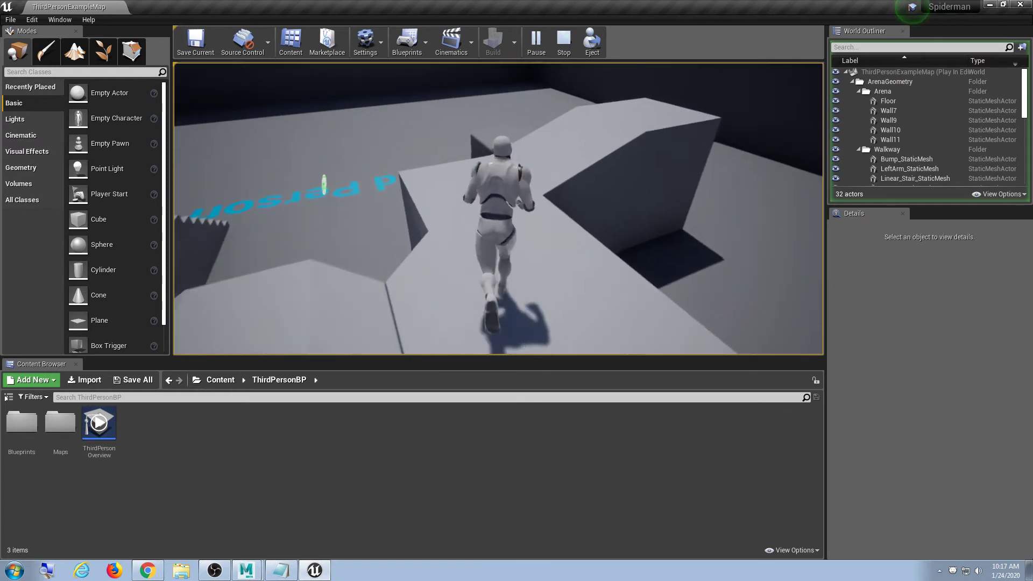
key(space)
key(w)
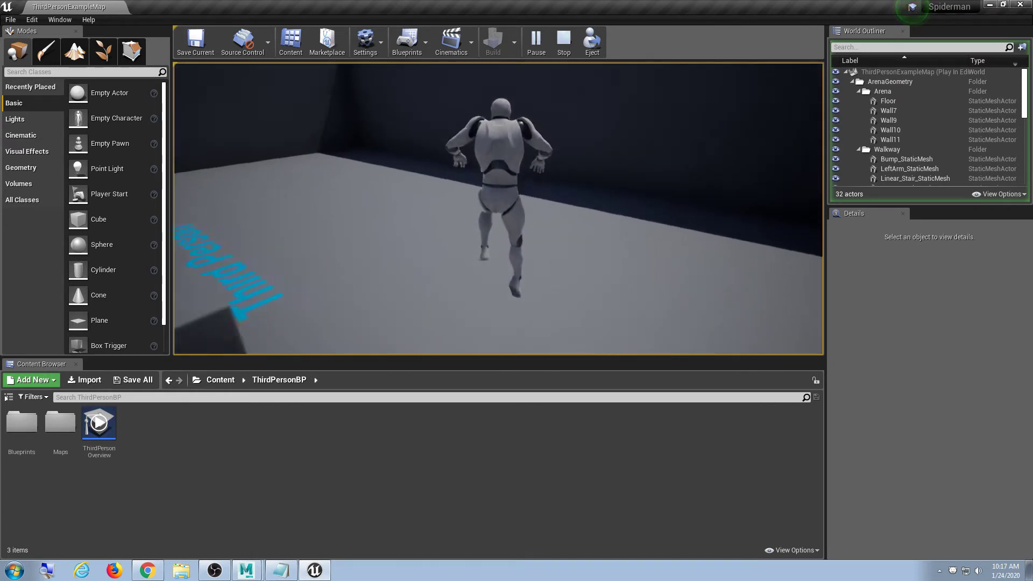
key(w)
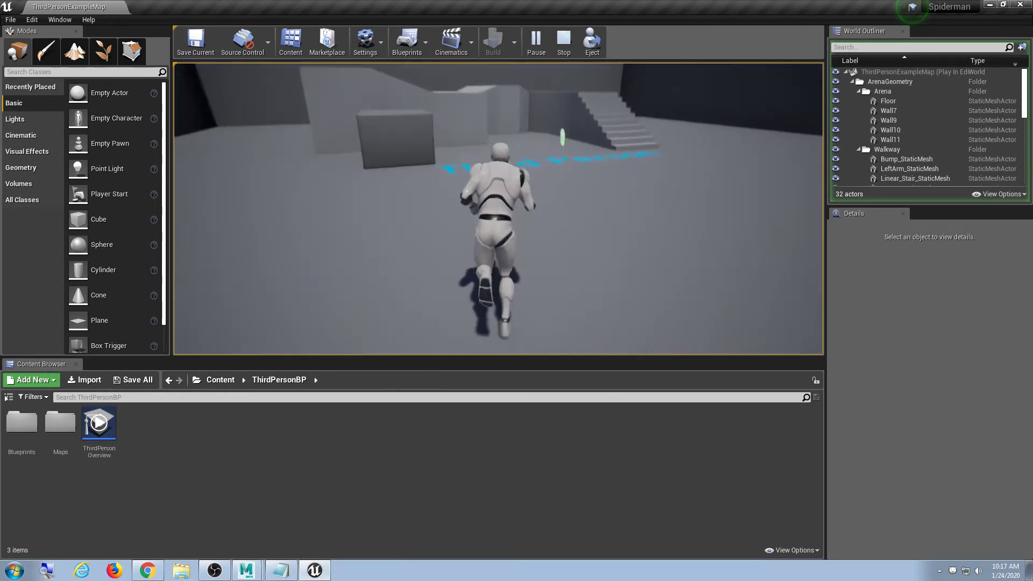
key(w)
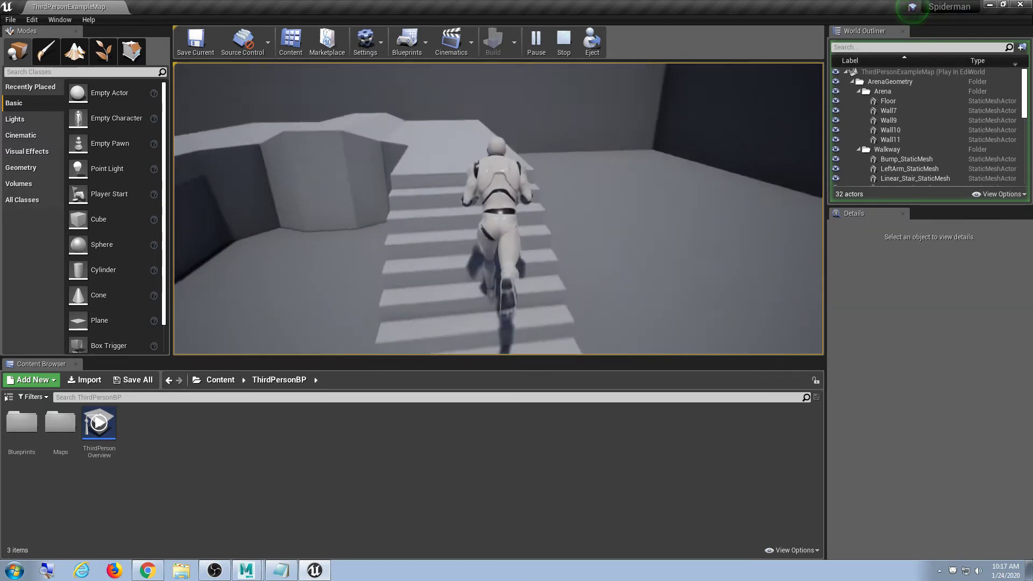
key(w)
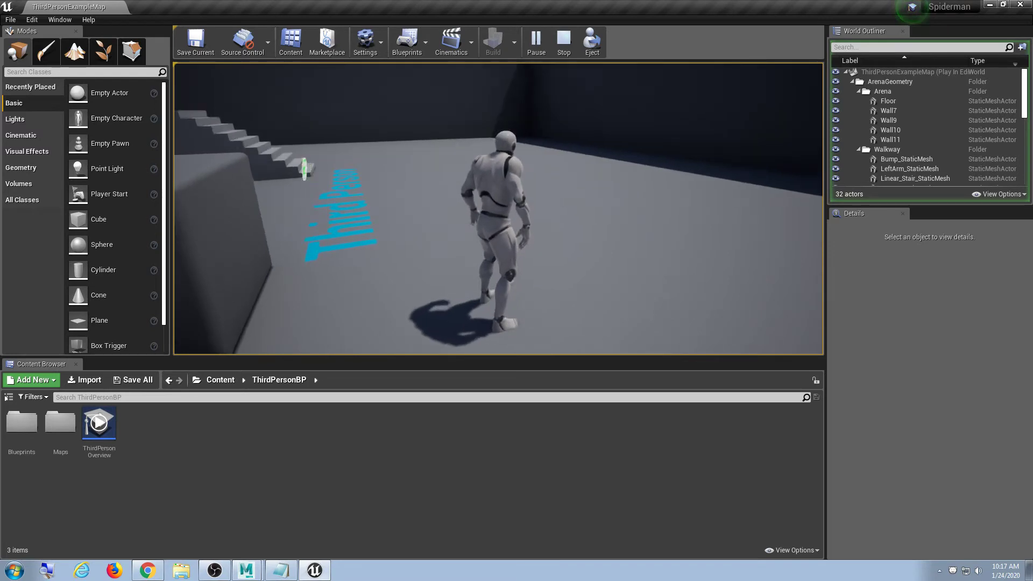
key(Escape)
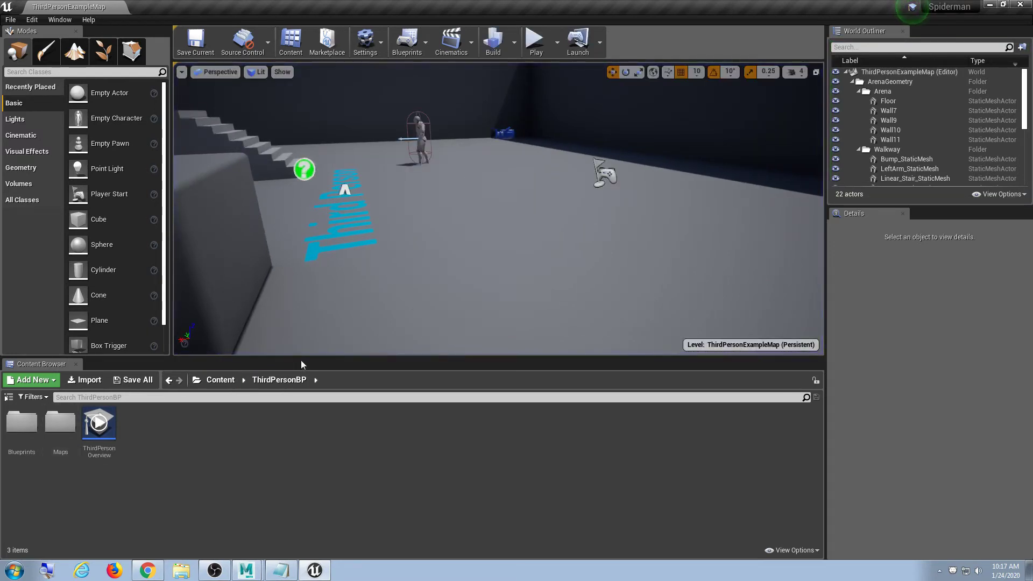
- Enlarge the Content Browser, go up to the Content folder, and show a narrowed folder tree
drag(300, 357, 313, 216)
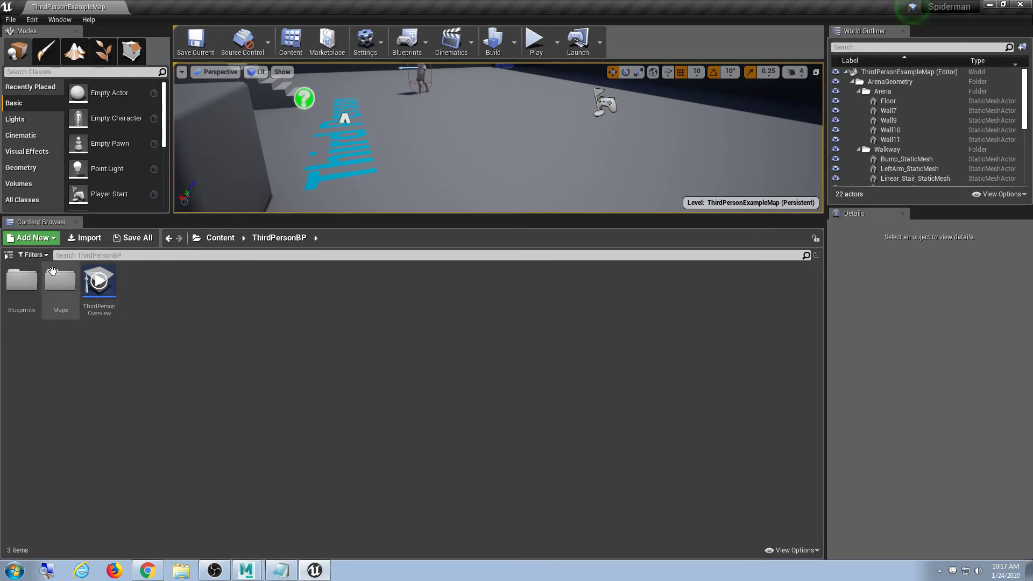
click(213, 237)
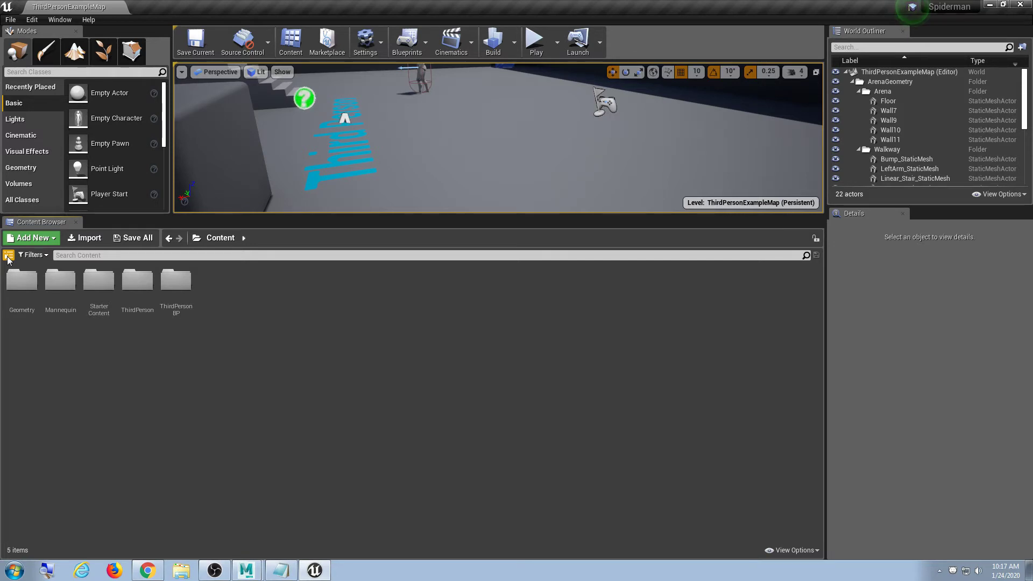
click(9, 255)
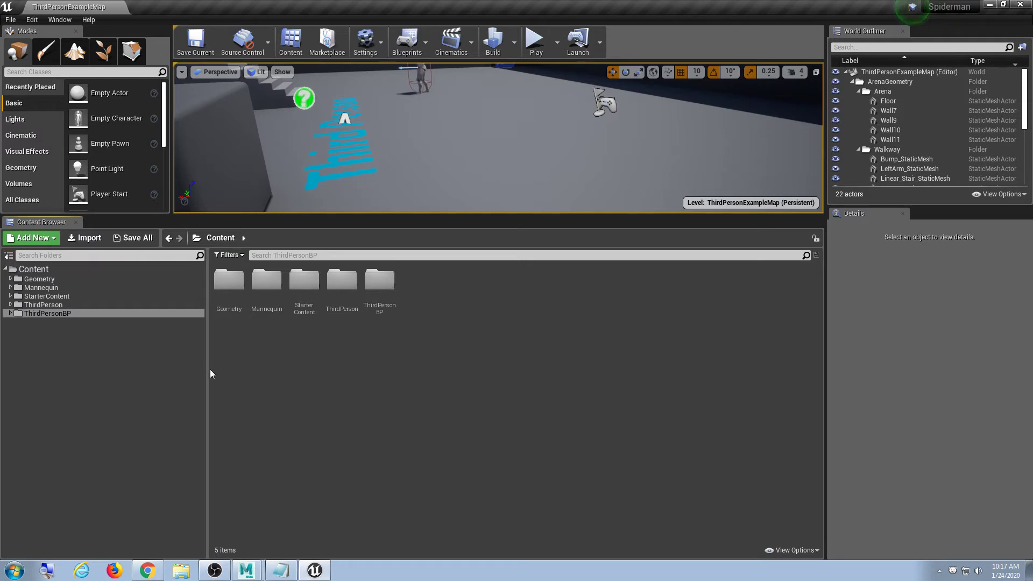
drag(209, 368, 180, 357)
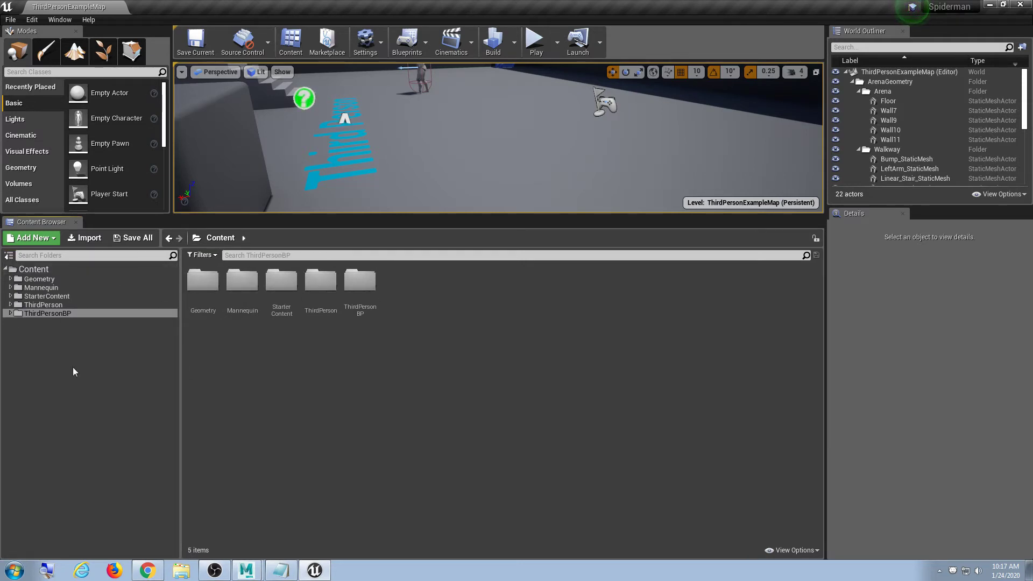
- With the folder tree showing, open Mannequin > Animations
click(9, 256)
click(9, 256)
click(8, 256)
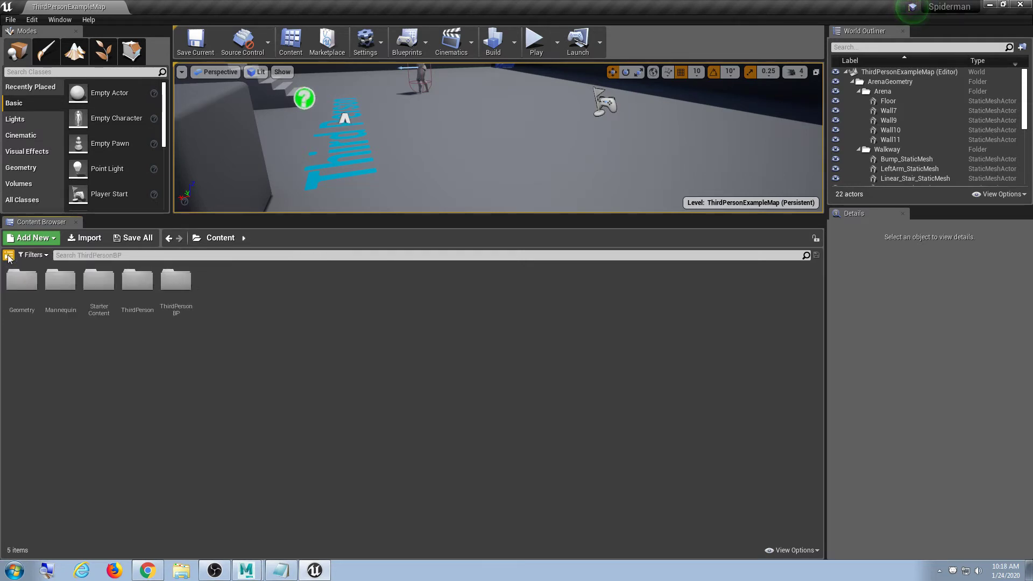
click(9, 256)
click(9, 256)
click(9, 257)
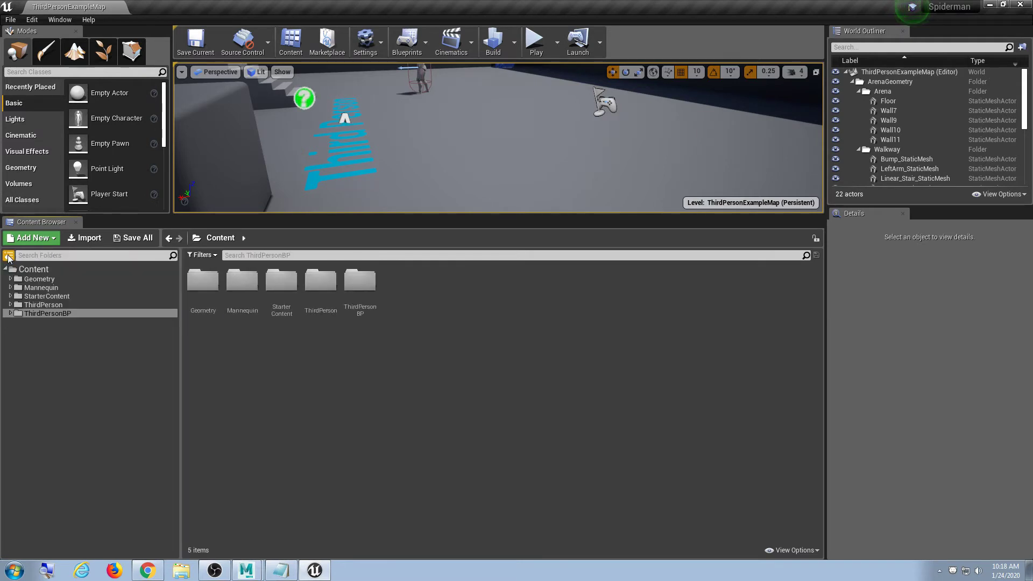
click(9, 256)
click(9, 256)
click(32, 290)
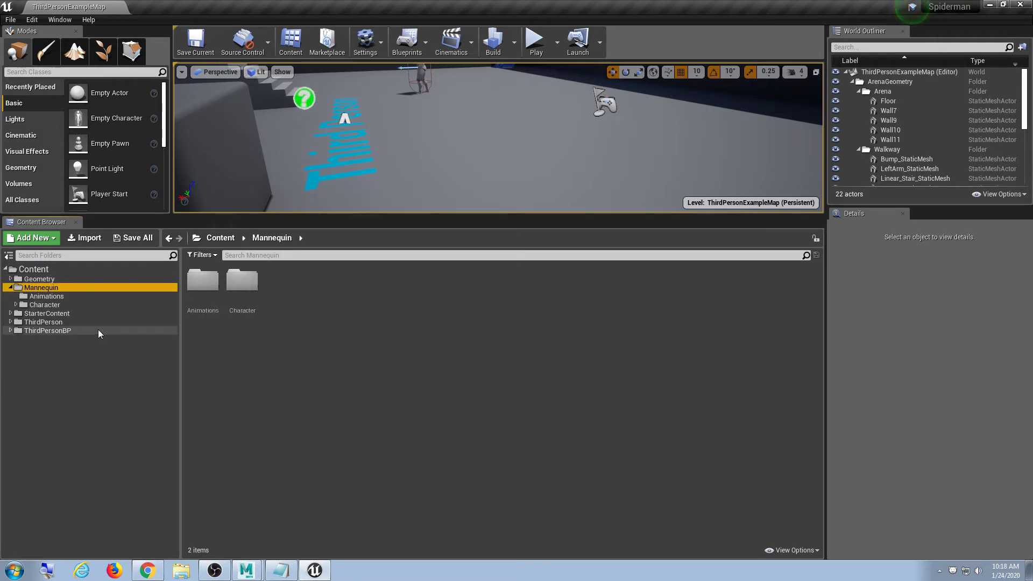
click(46, 296)
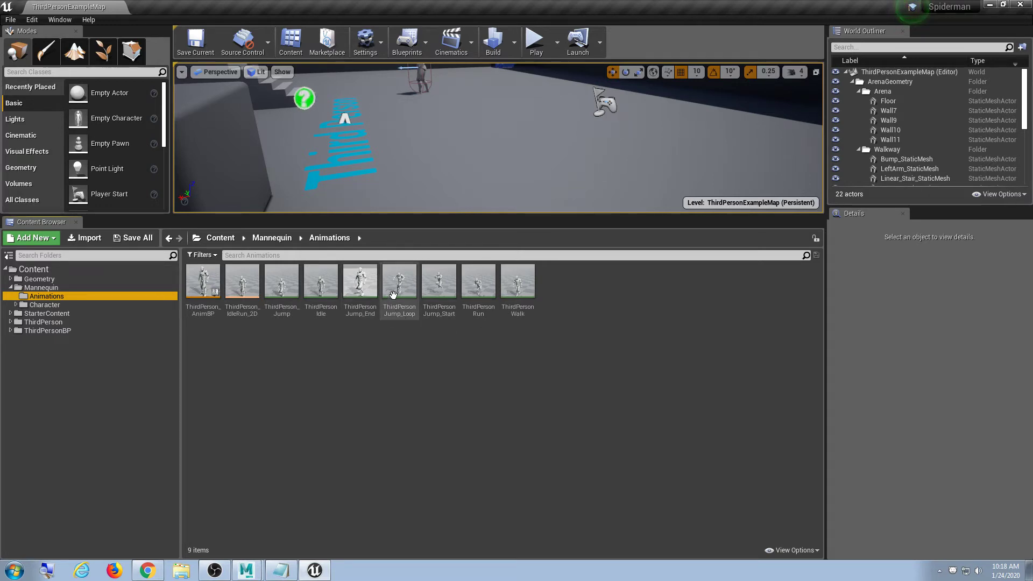
double_click(392, 294)
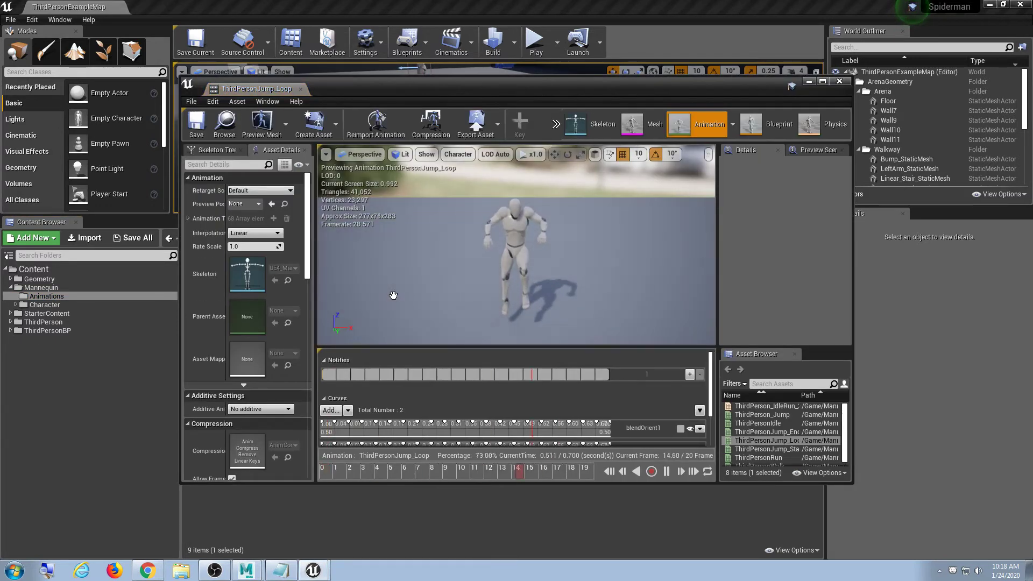
drag(349, 99, 319, 80)
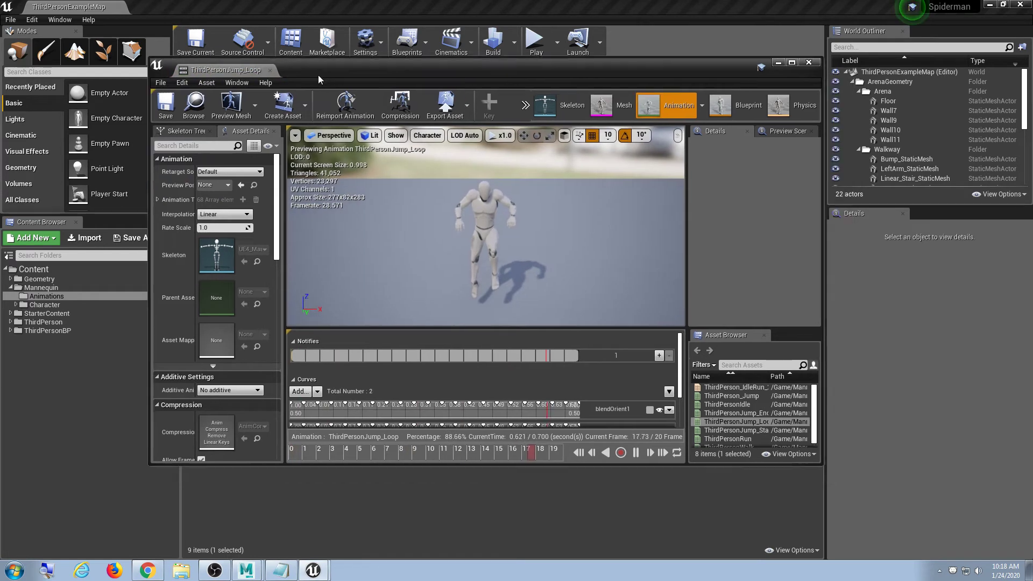
scroll(450, 228, down, 4)
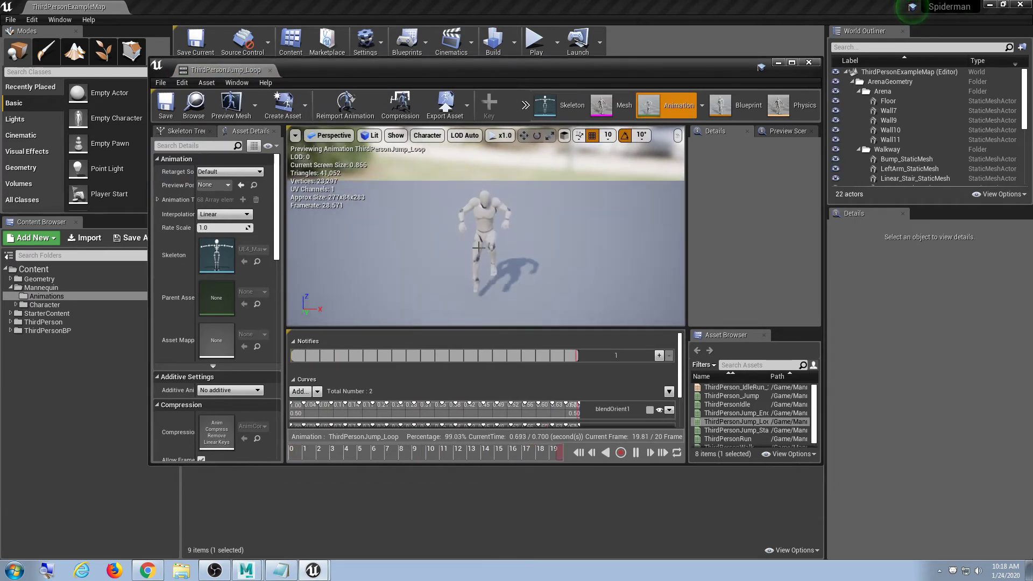
mouse_move(470, 260)
right_down()
mouse_move(387, 236)
mouse_move(470, 259)
right_up()
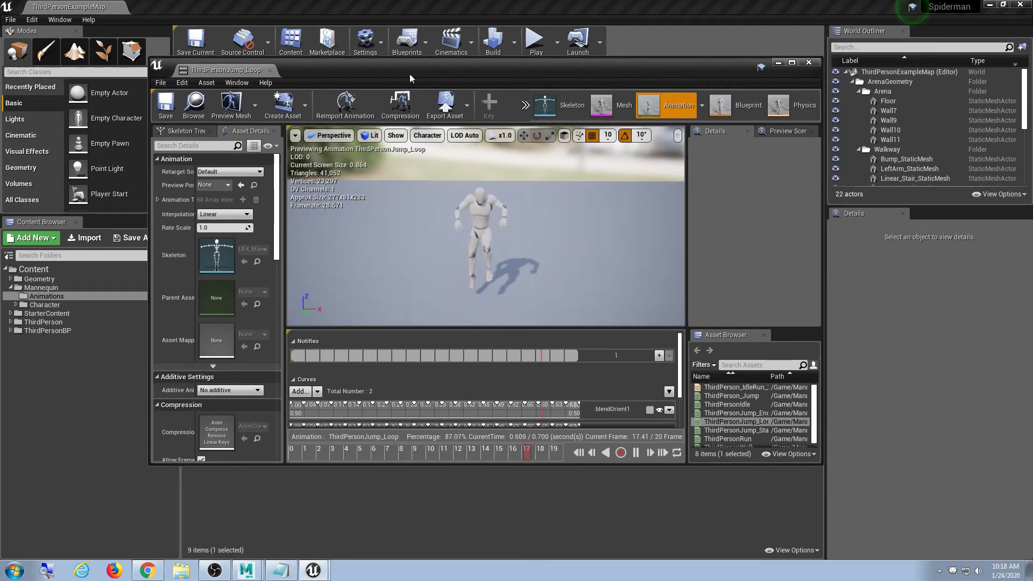
drag(412, 73, 449, 93)
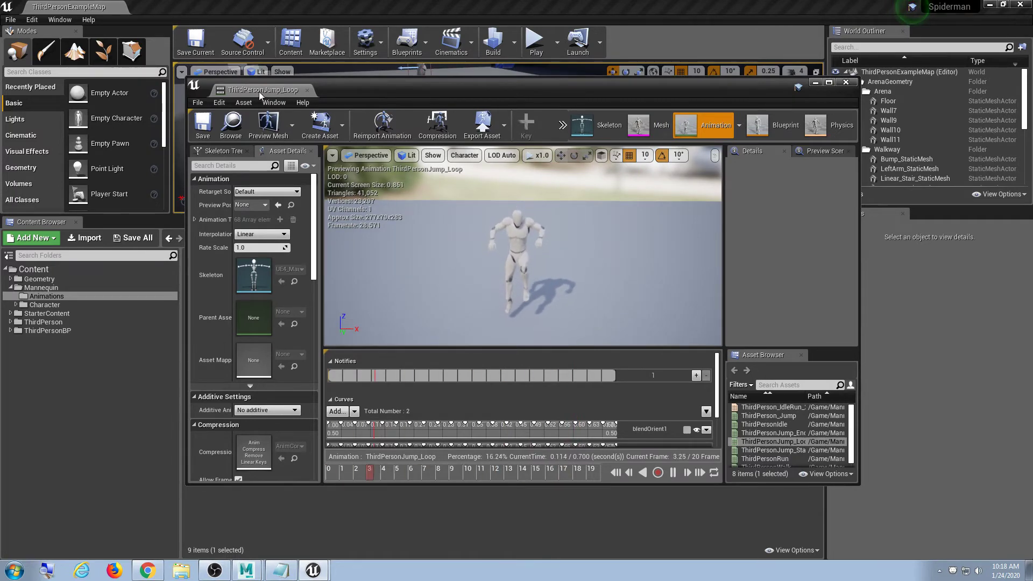
drag(259, 91, 180, 6)
click(100, 7)
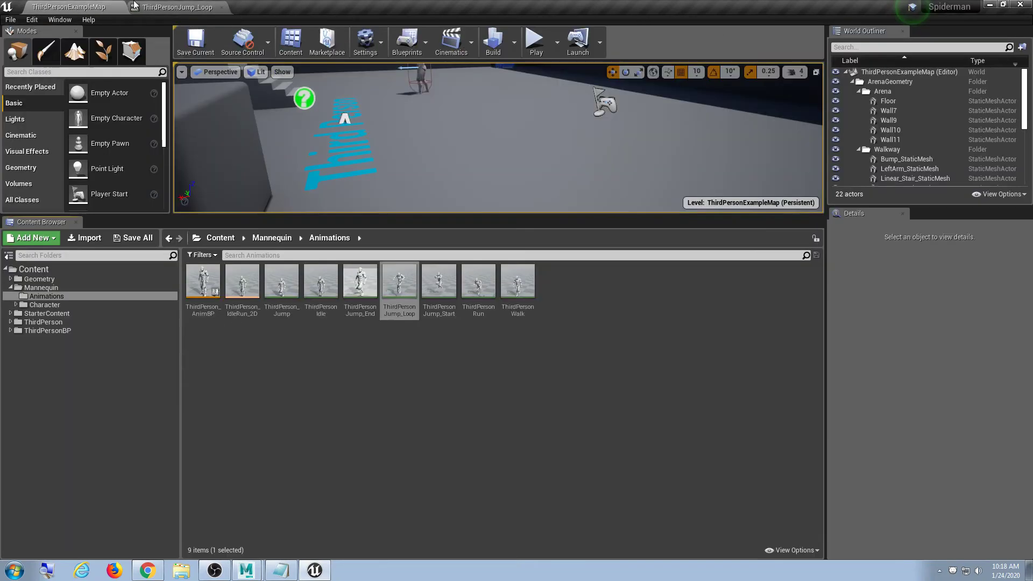
click(161, 6)
click(97, 6)
click(161, 6)
click(97, 6)
click(161, 6)
click(97, 6)
click(146, 4)
click(100, 5)
click(148, 5)
click(101, 5)
click(148, 5)
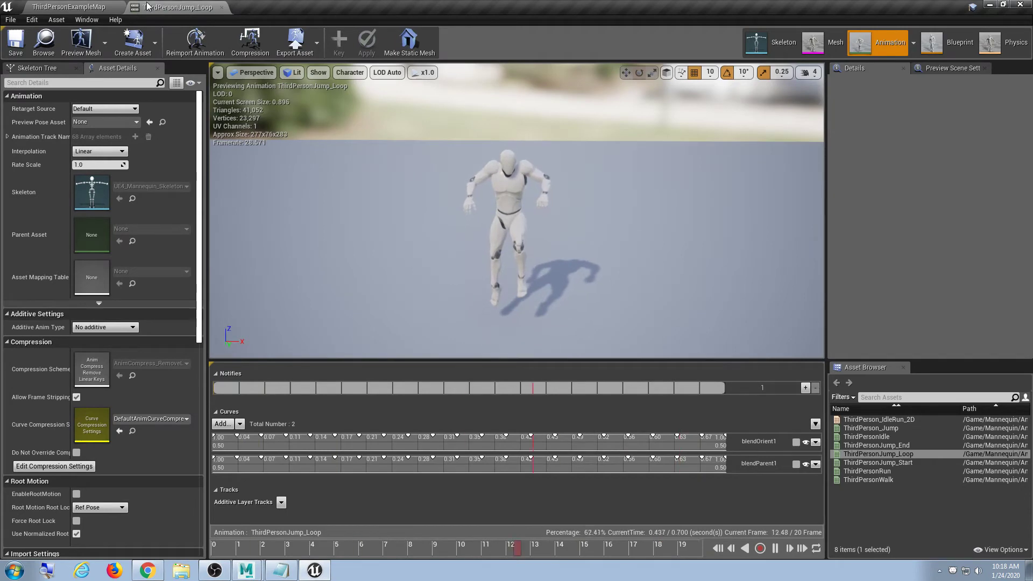
mouse_move(421, 235)
mouse_down()
mouse_move(474, 235)
mouse_move(421, 234)
mouse_up()
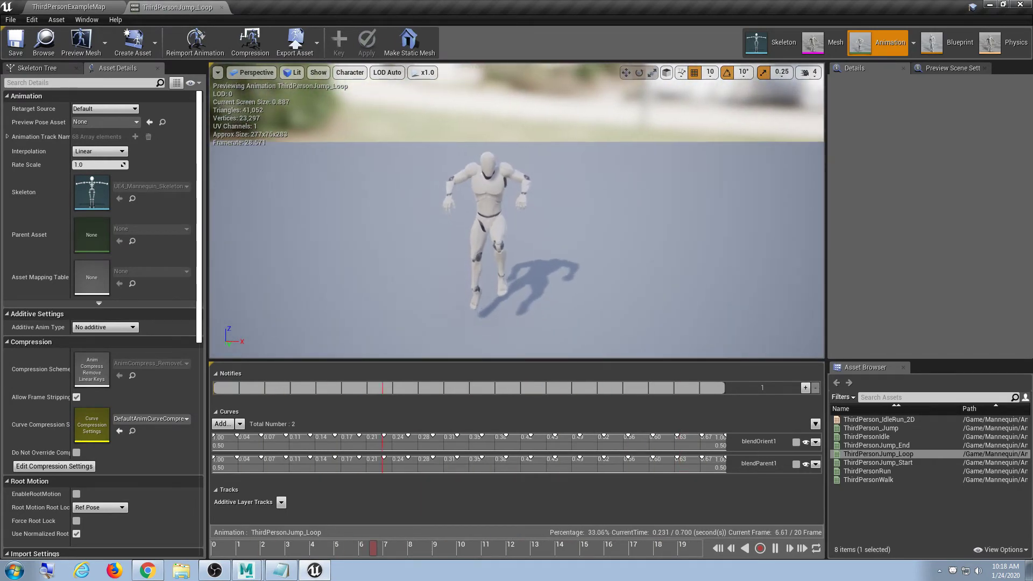
alt+drag(486, 241, 543, 203)
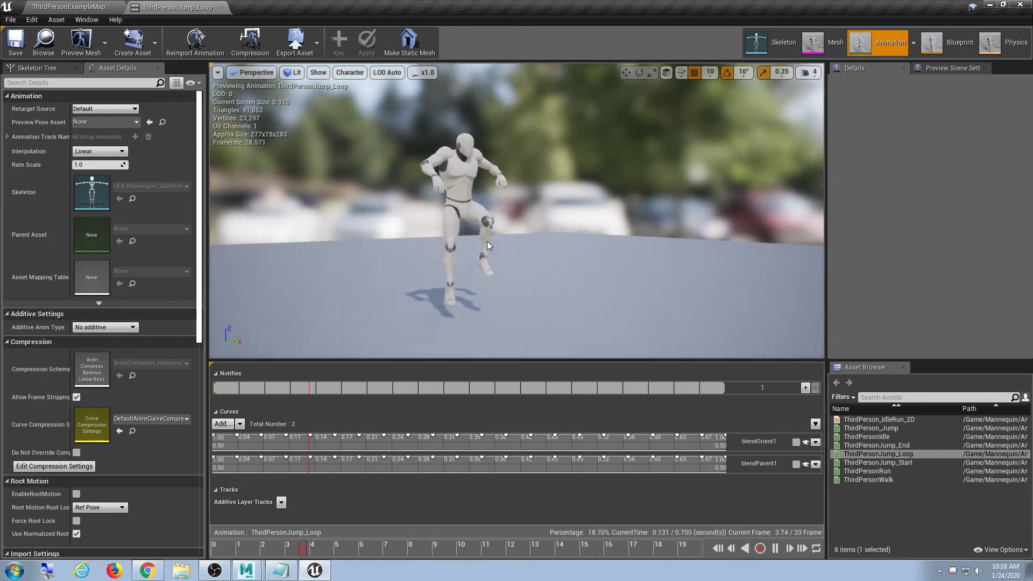
alt+middle_drag(500, 277, 587, 266)
mouse_move(512, 253)
alt+mouse_down()
mouse_move(462, 296)
mouse_move(522, 247)
alt+mouse_up()
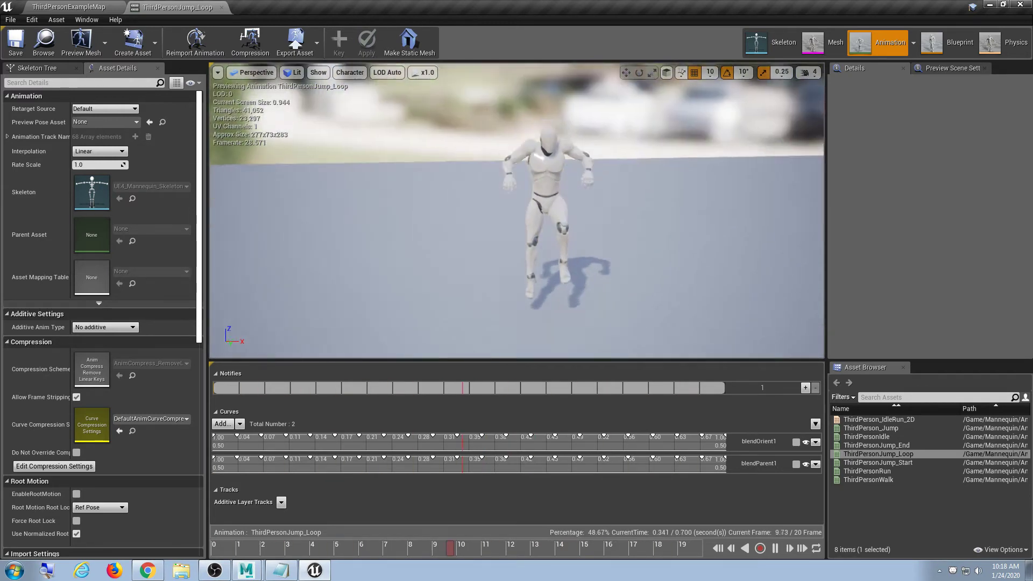
scroll(522, 247, down, 3)
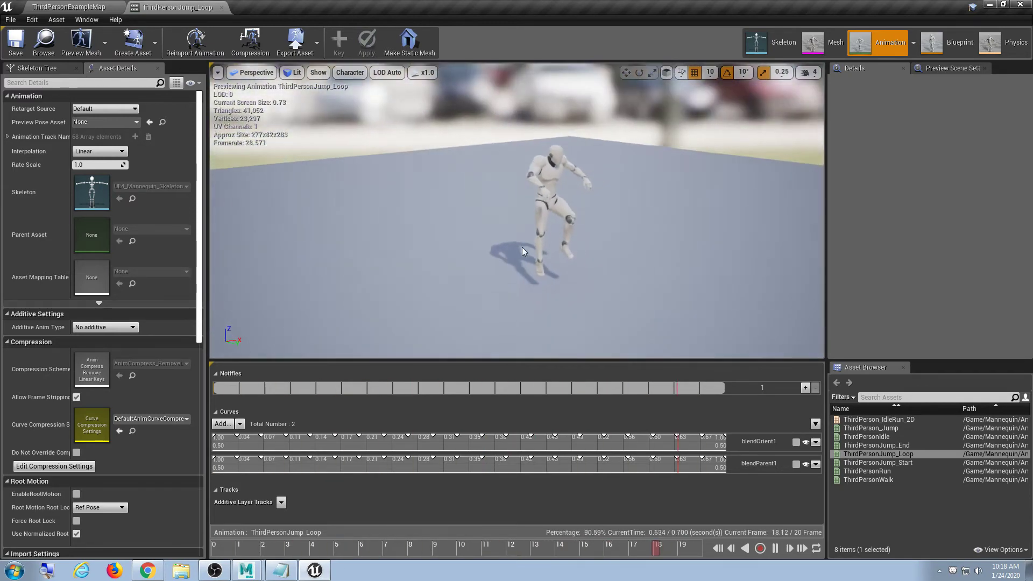
scroll(614, 249, up, 4)
scroll(614, 250, up, 2)
alt+middle_drag(501, 212, 431, 226)
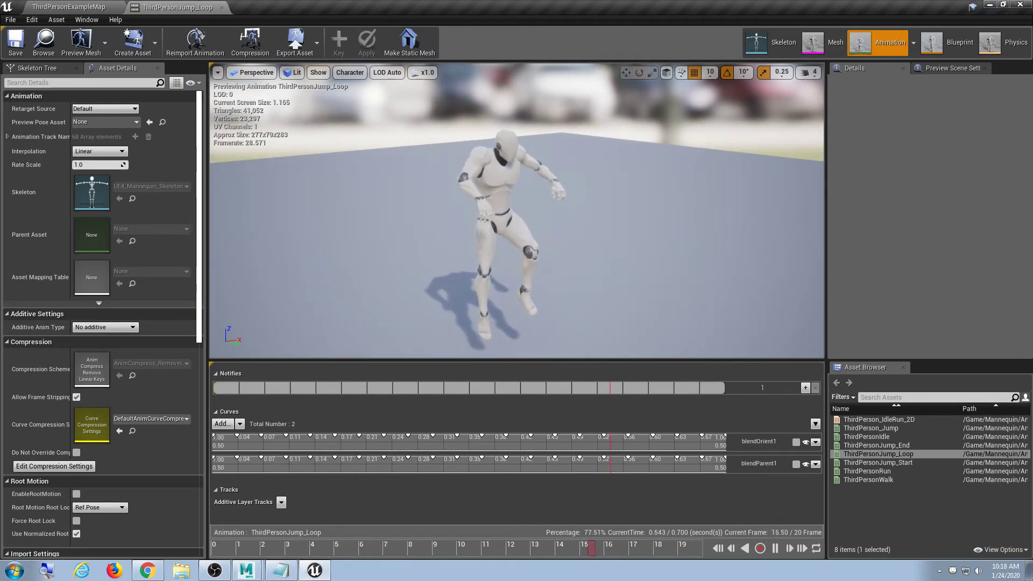
drag(966, 359, 947, 247)
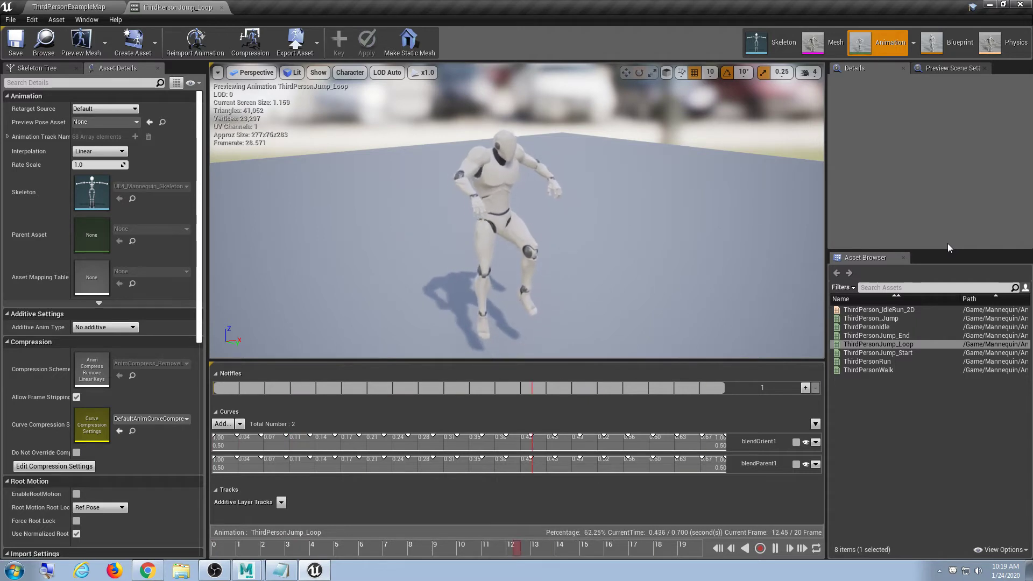
click(907, 318)
double_click(893, 335)
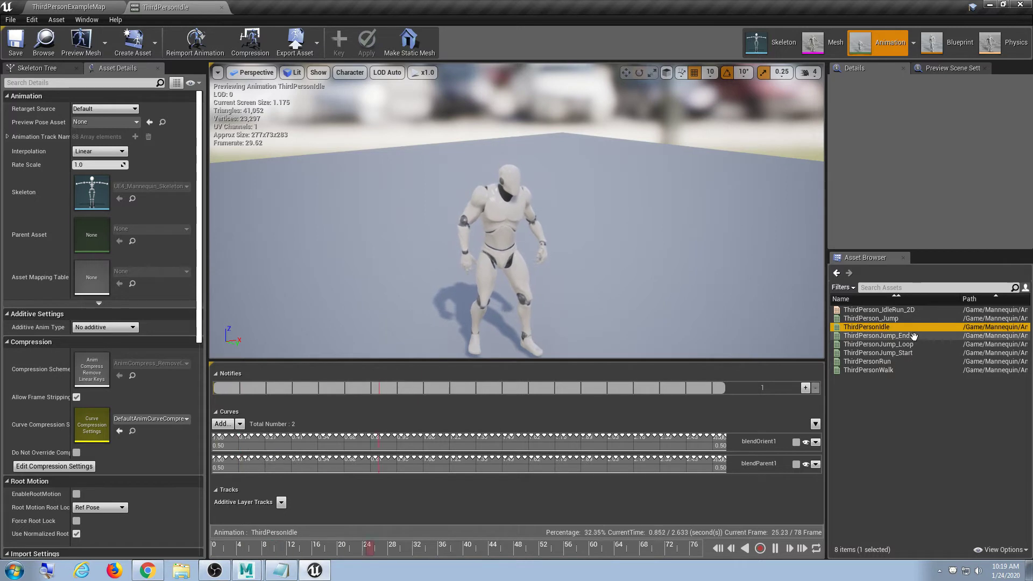
double_click(918, 360)
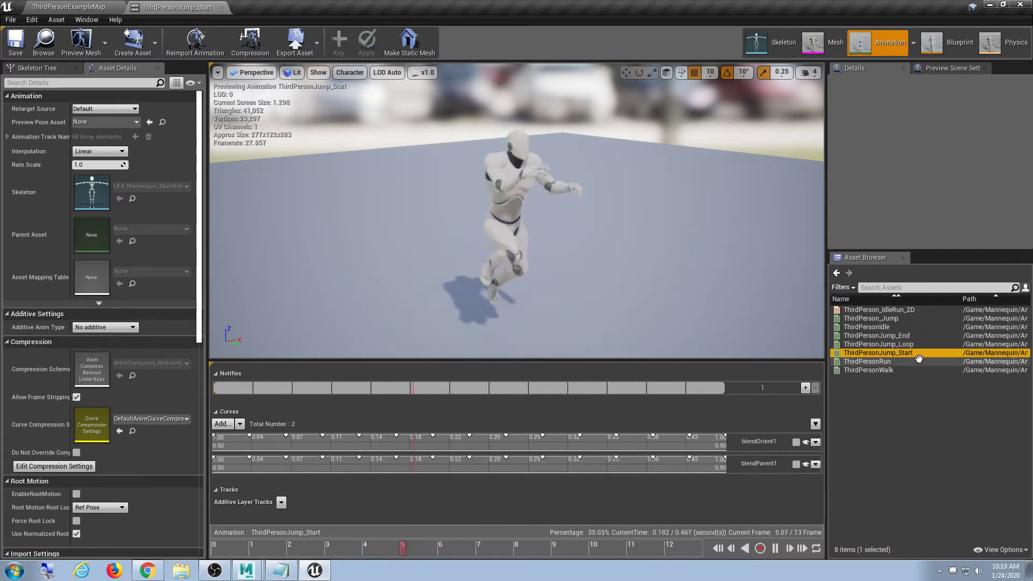
double_click(893, 370)
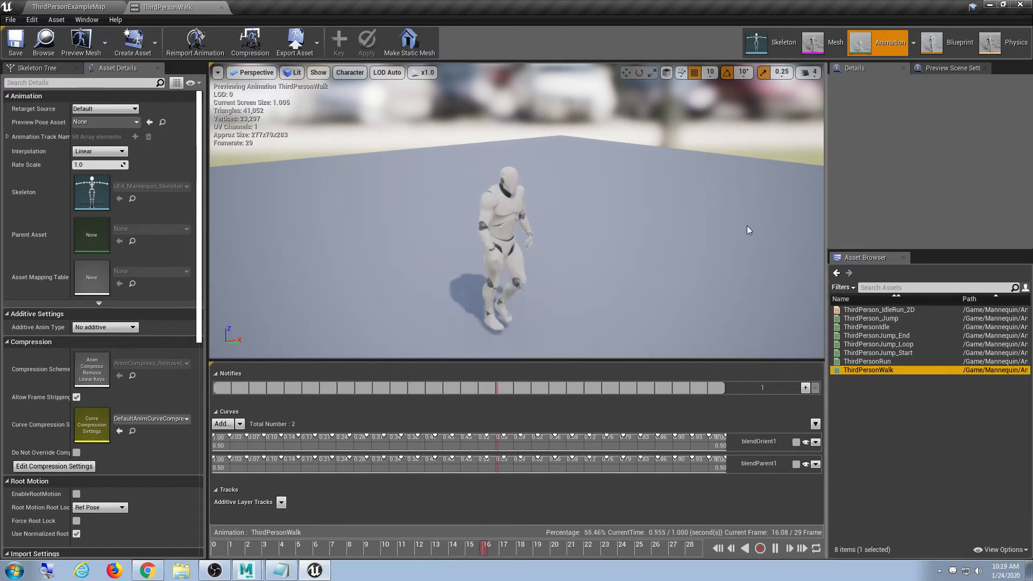
click(224, 7)
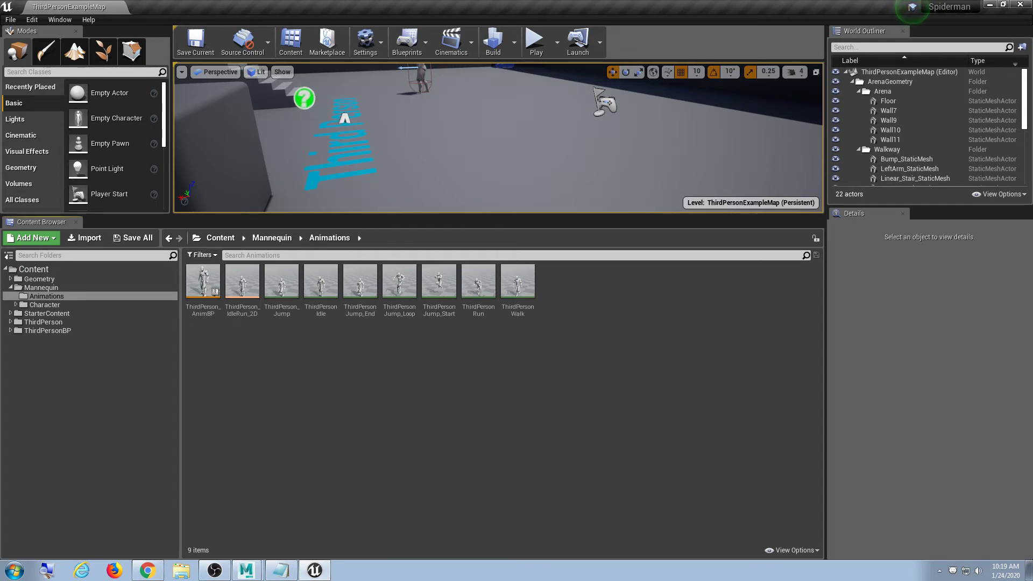
- Hide the Unreal editor and bring the Mixamo animations page back up
click(988, 6)
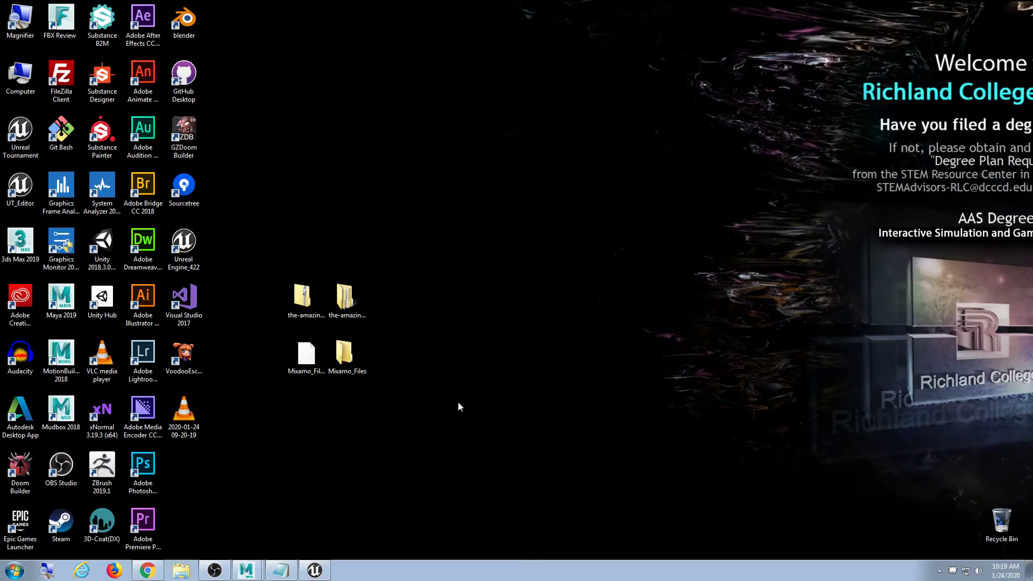
click(157, 575)
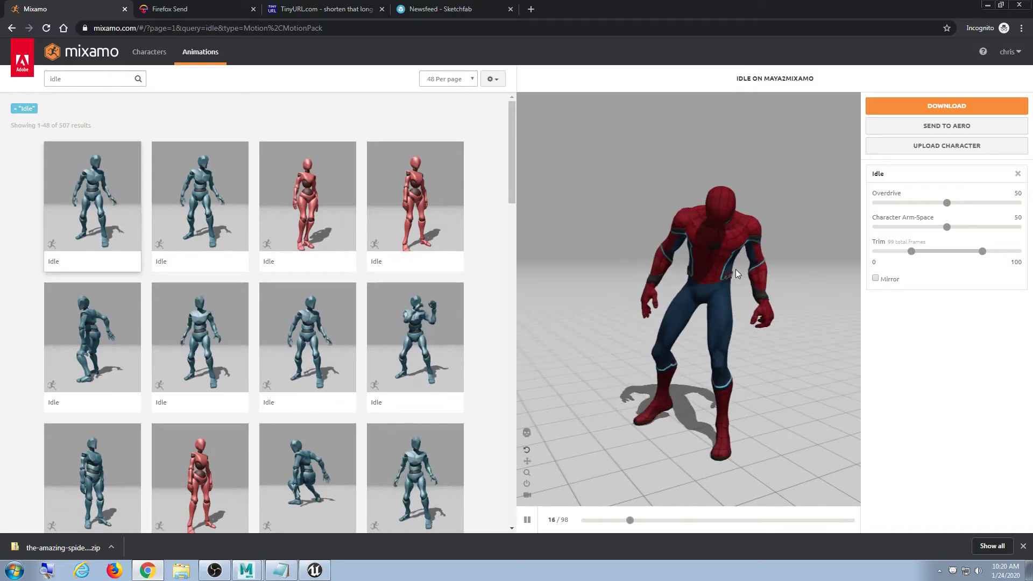
click(99, 81)
double_click(83, 80)
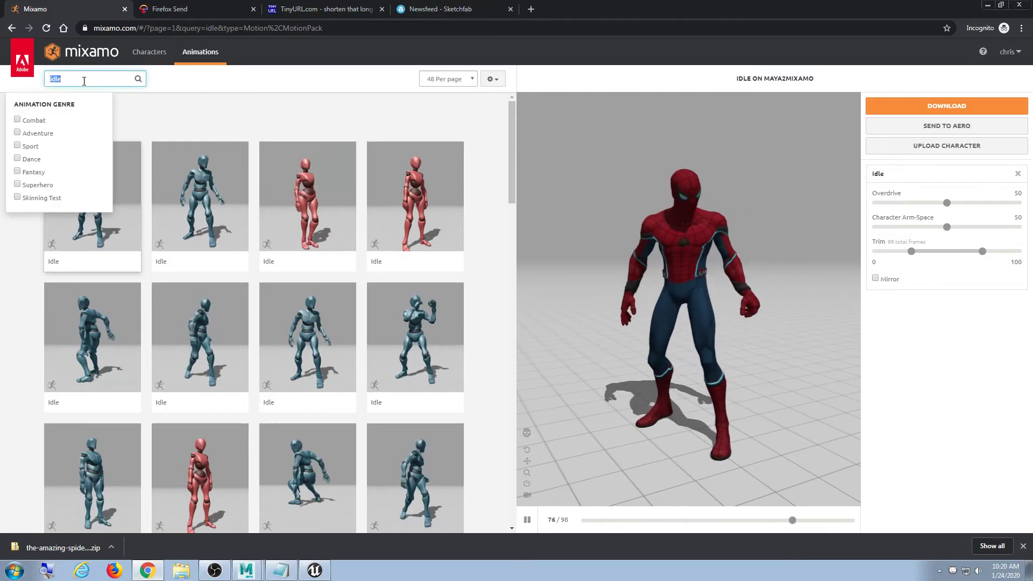
click(99, 82)
double_click(105, 85)
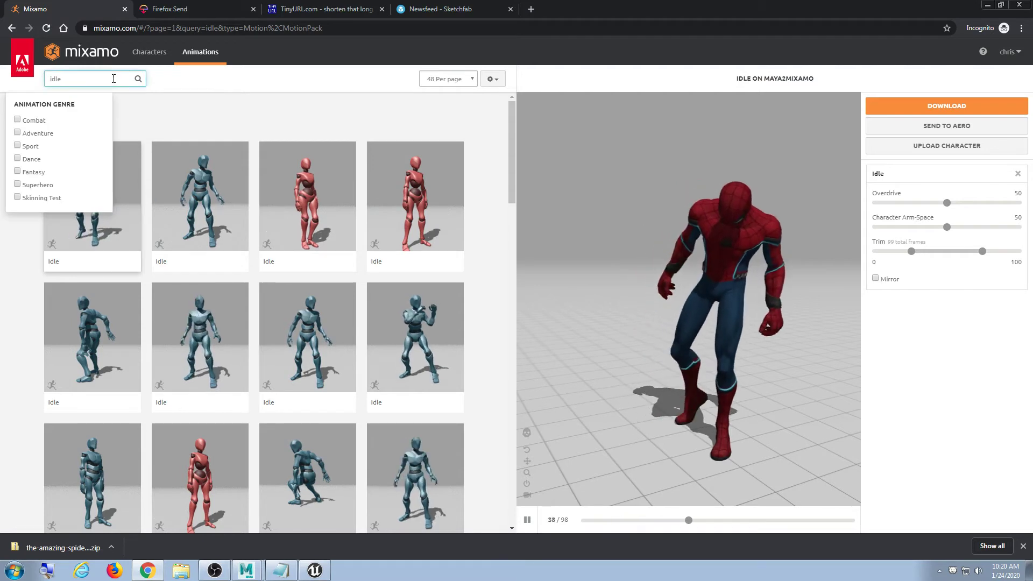
click(88, 85)
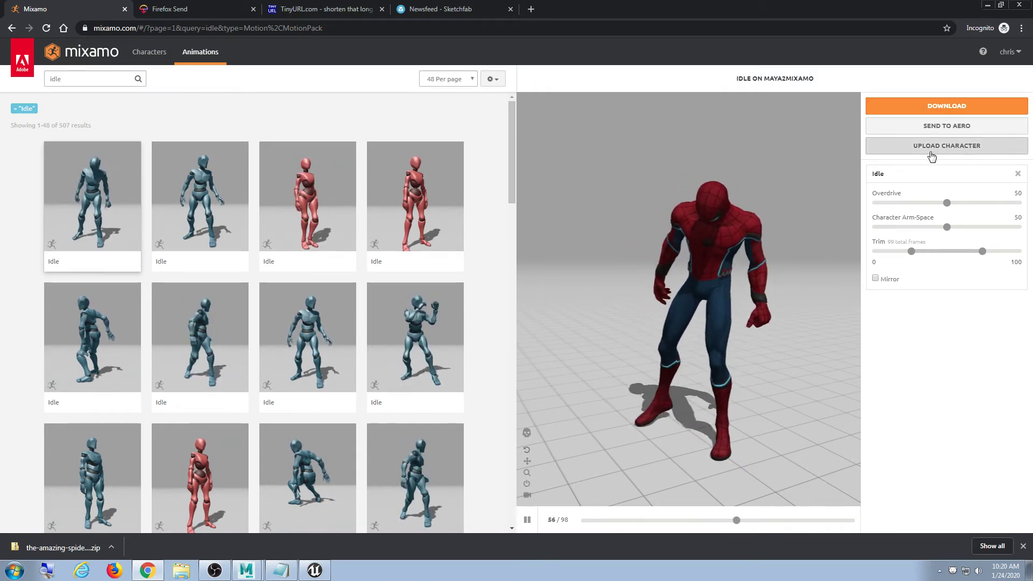
- Download the Idle animation as an FBX without skin, then remove it from Spider-Man
click(963, 106)
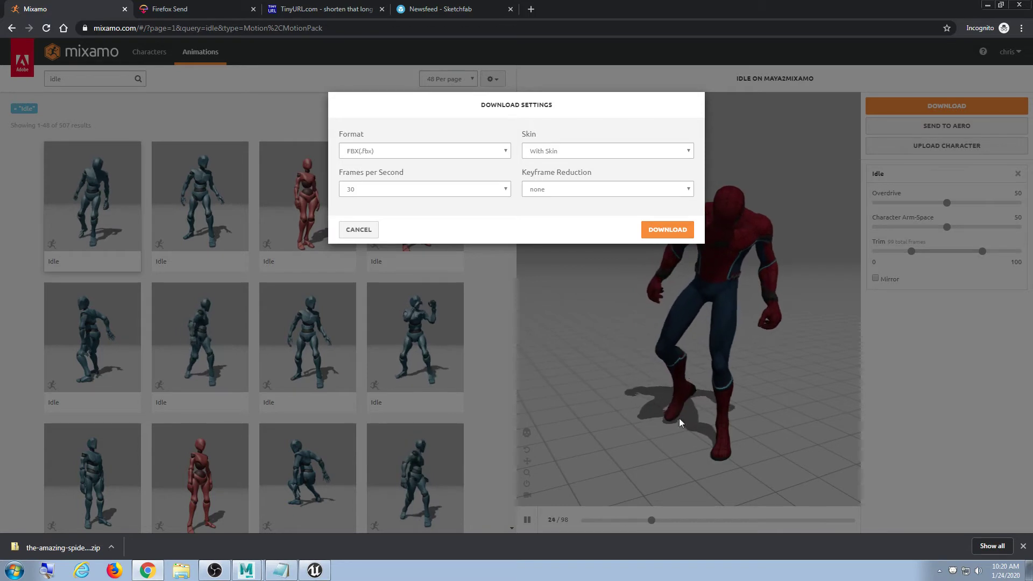
click(560, 151)
click(553, 169)
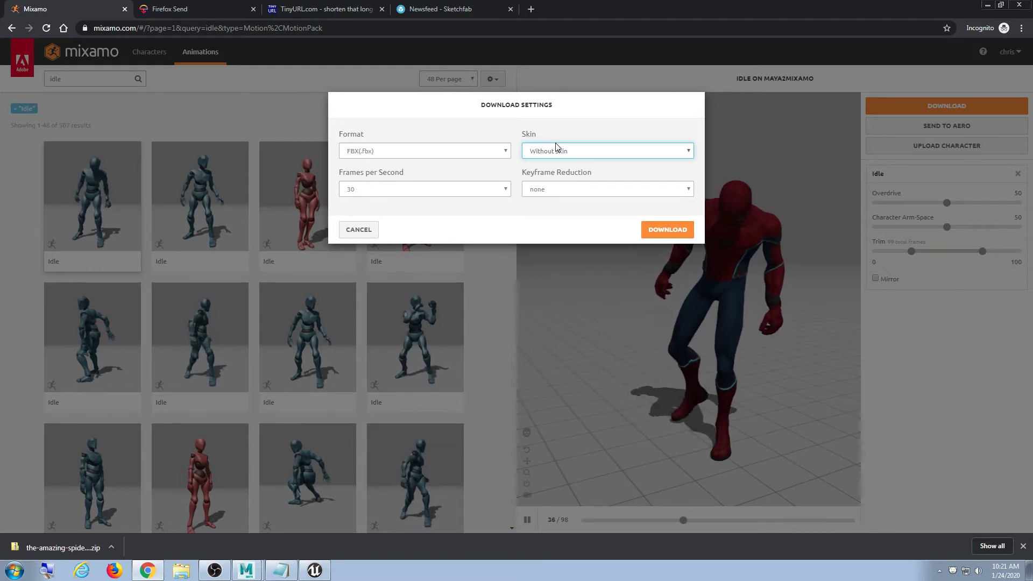
click(676, 232)
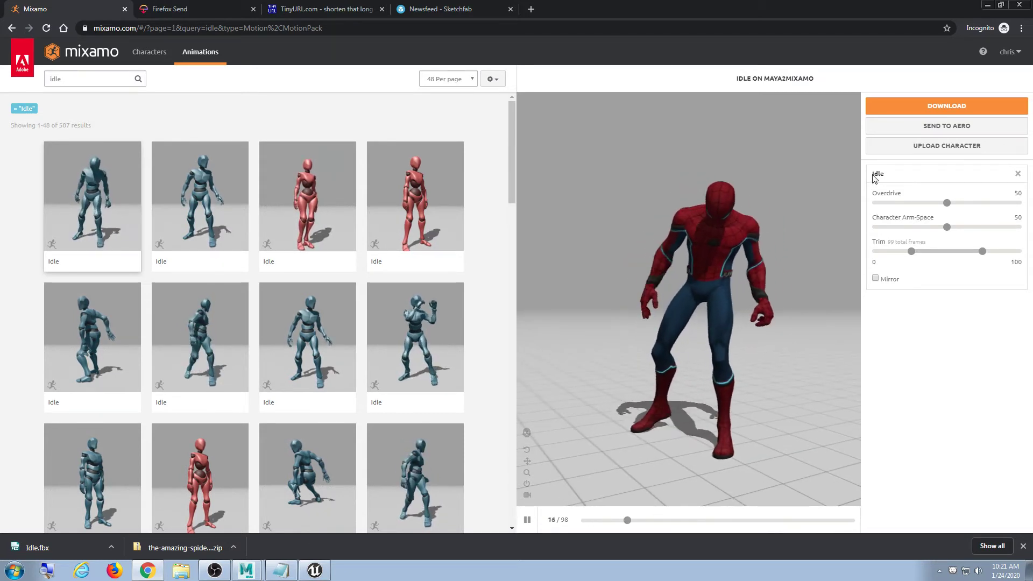
click(1018, 176)
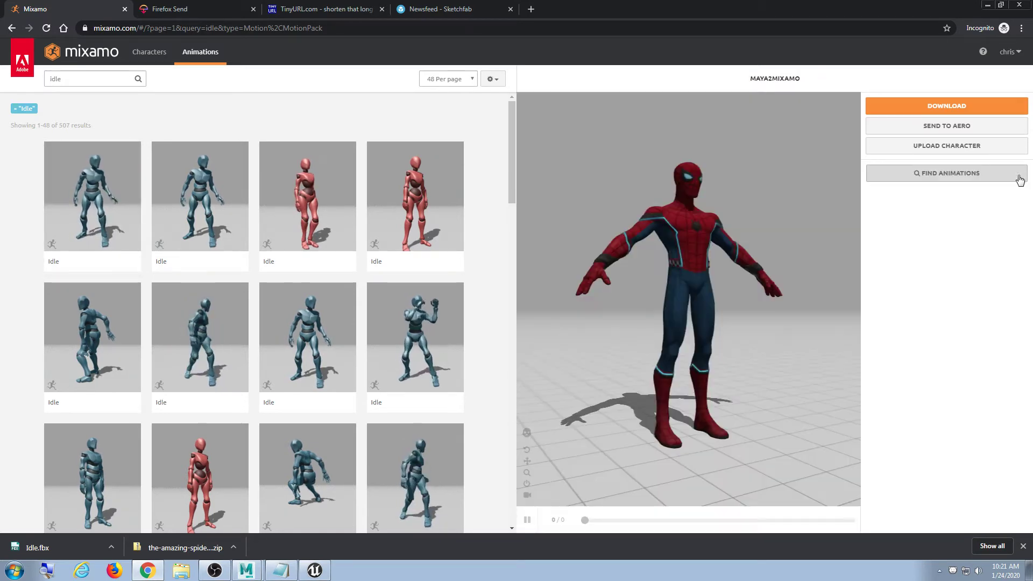
- Check the rig from several angles and download the Spider-Man character as an FBX in T-pose
drag(812, 266, 705, 278)
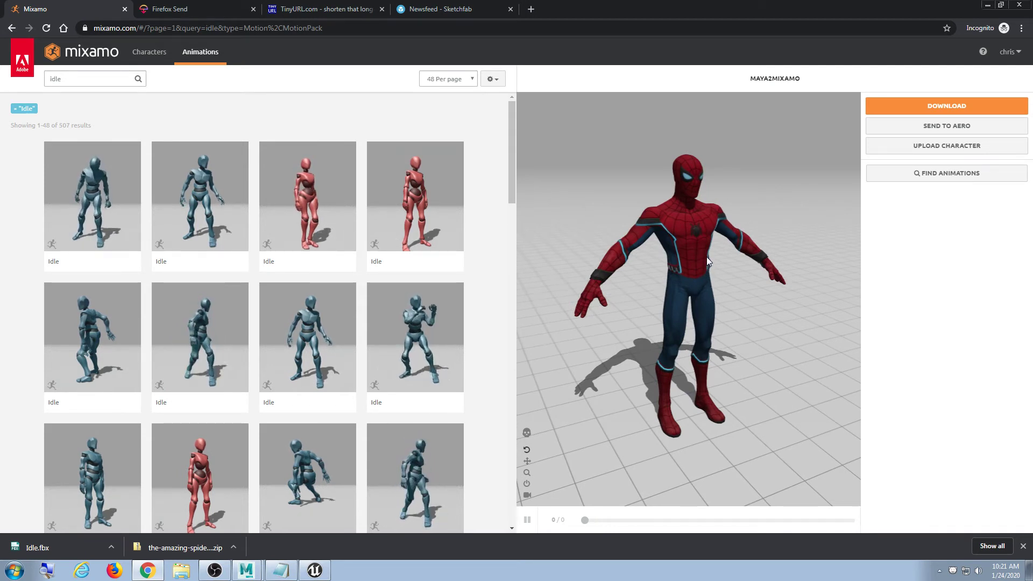
drag(706, 257, 840, 217)
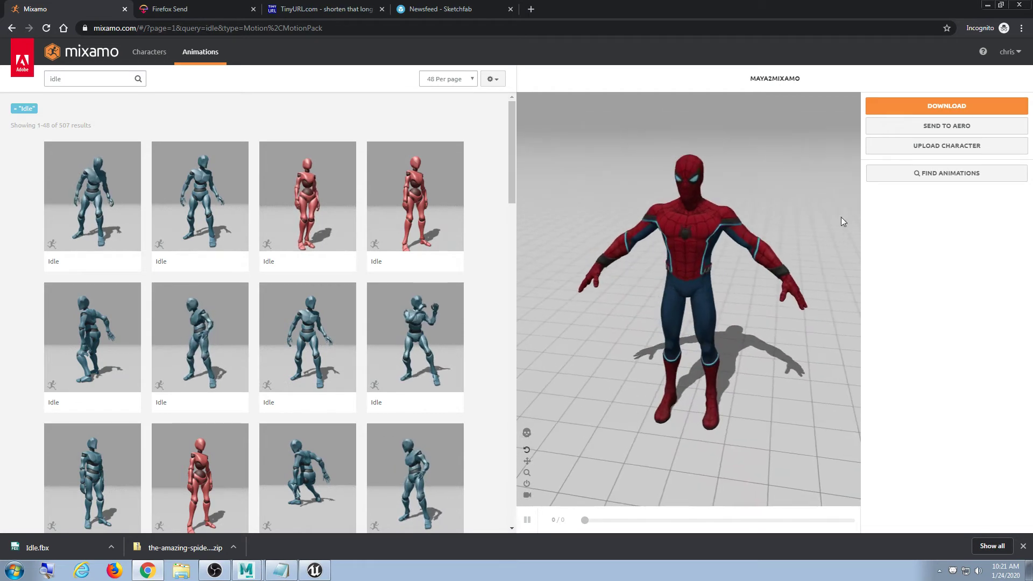
click(960, 113)
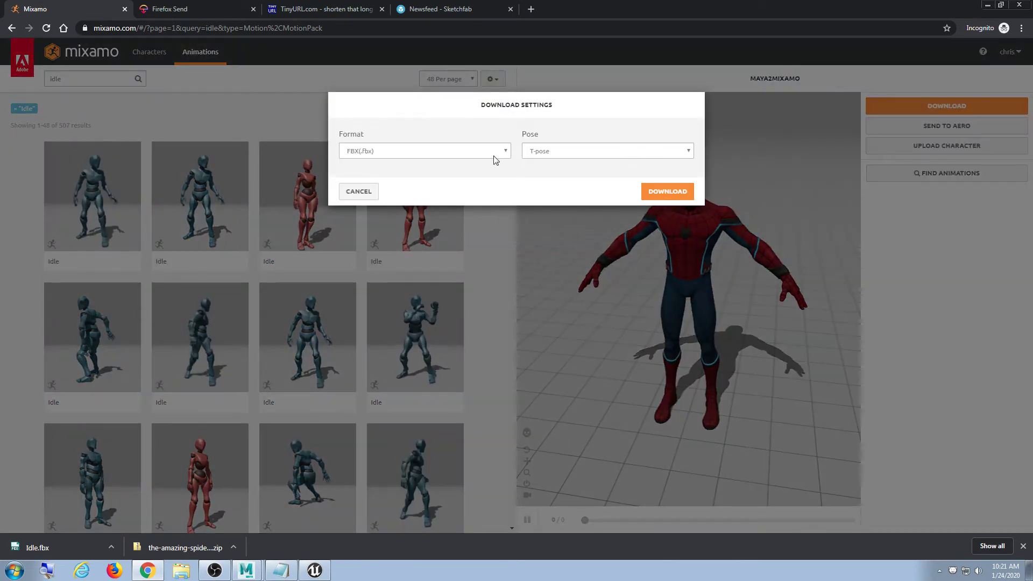
click(672, 192)
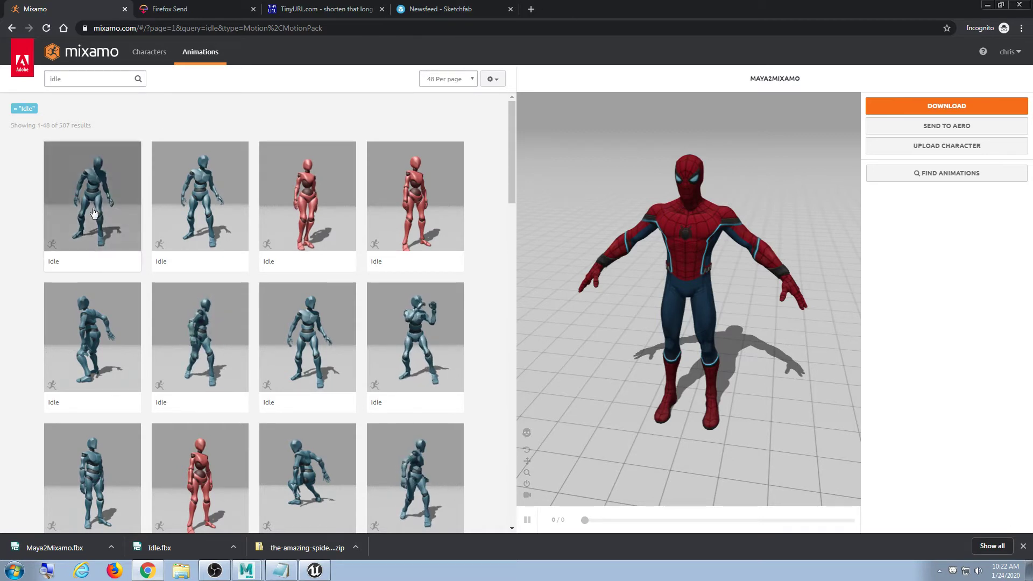
click(309, 574)
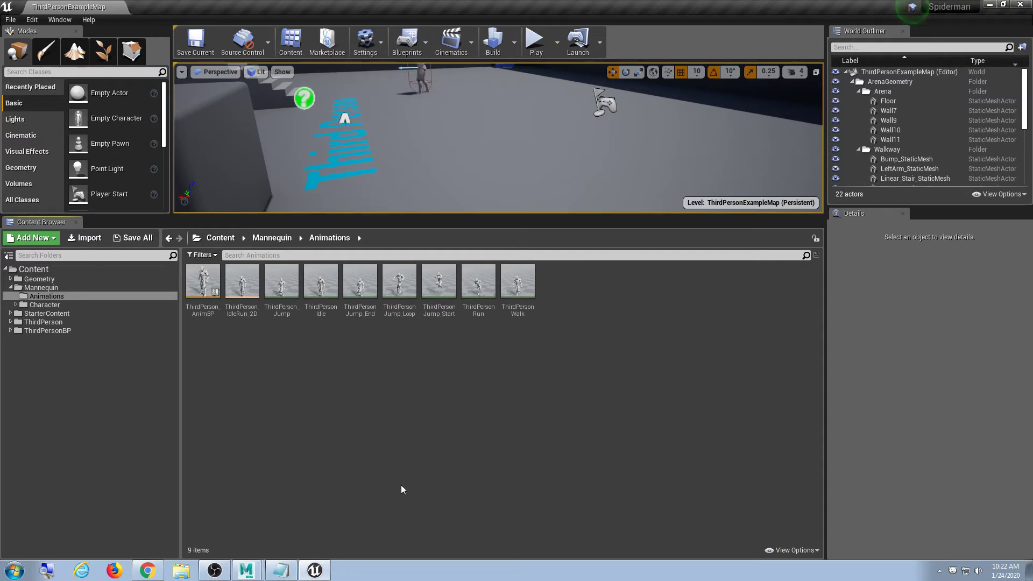
double_click(320, 280)
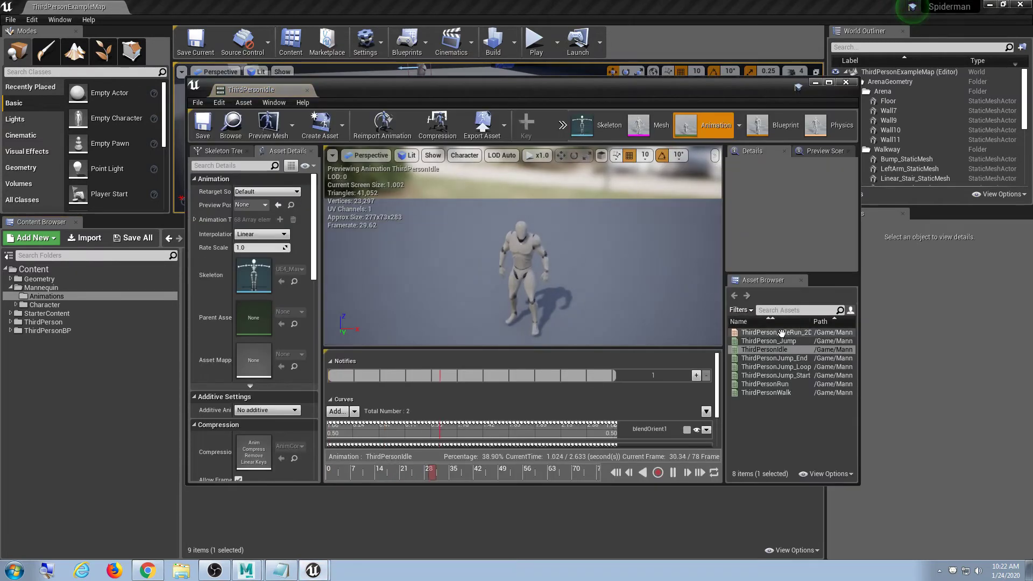
drag(263, 91, 180, 8)
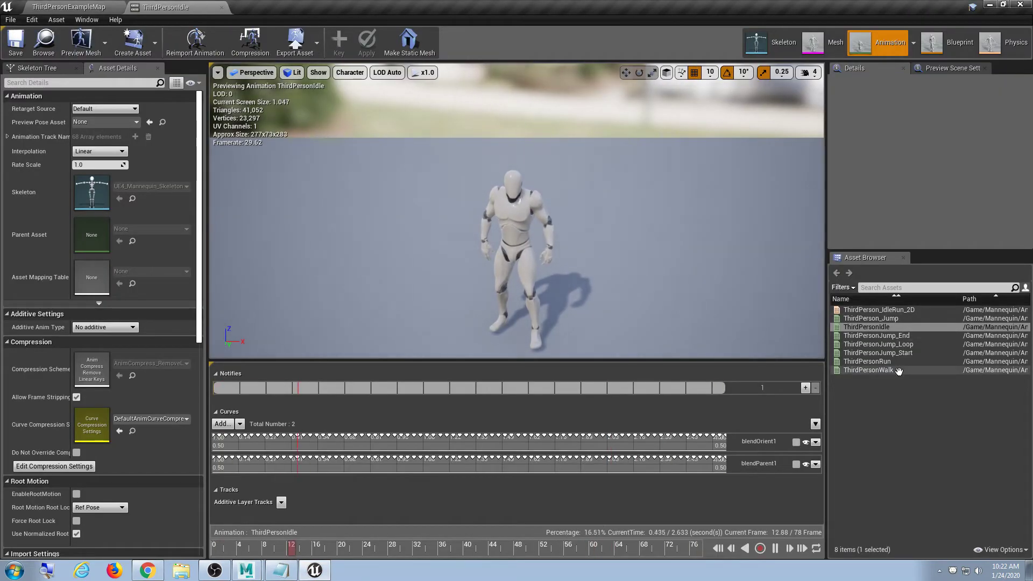
click(898, 370)
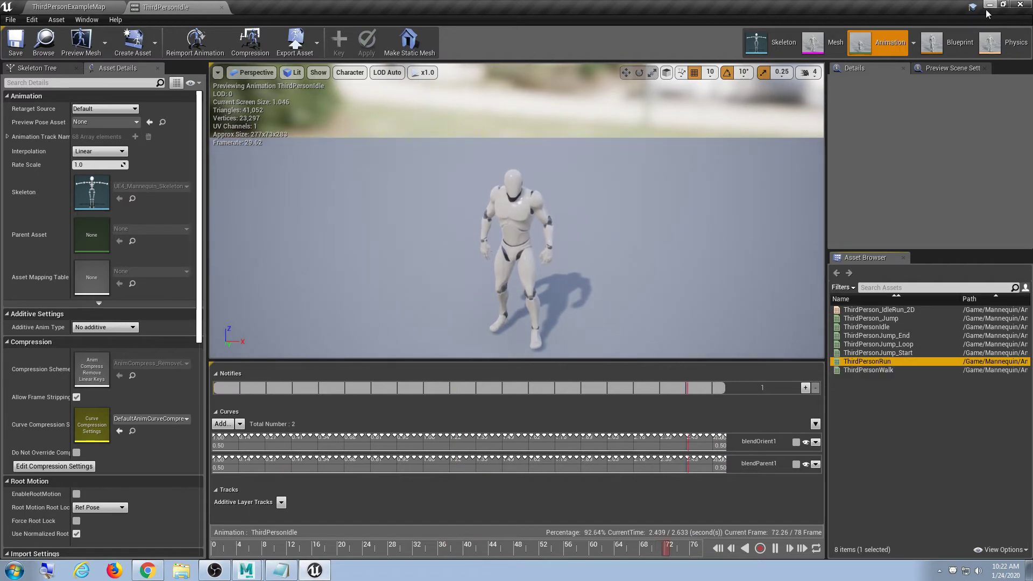
click(989, 5)
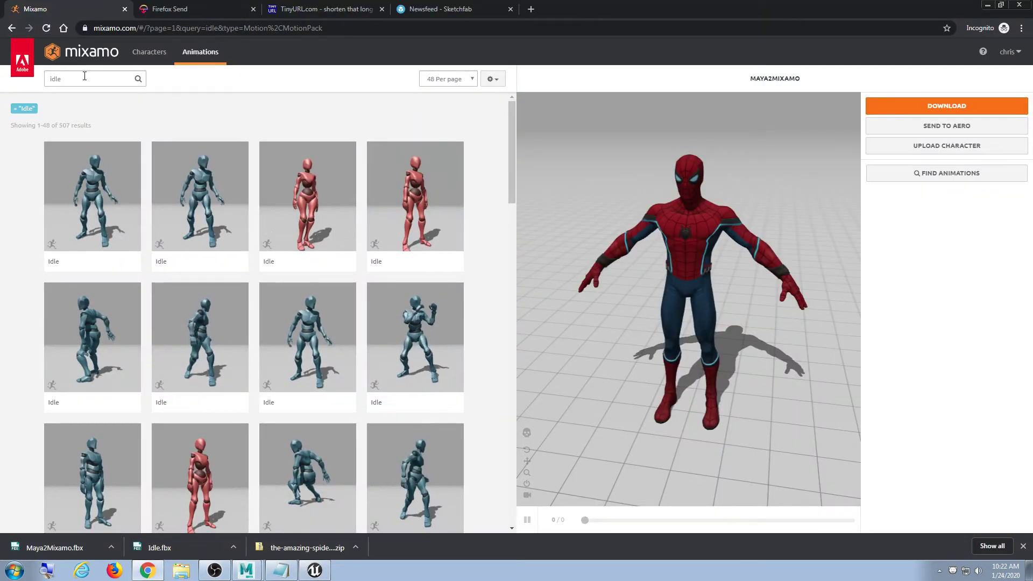
- Search 'walk' and apply the third Walking clip to Spider-Man with In Place ticked
click(84, 75)
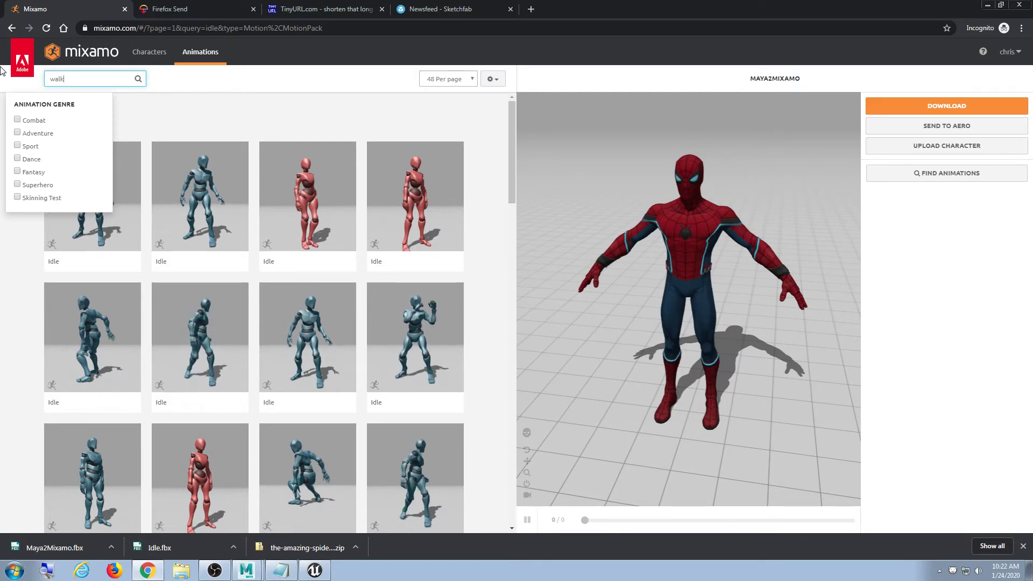
key(Return)
click(304, 189)
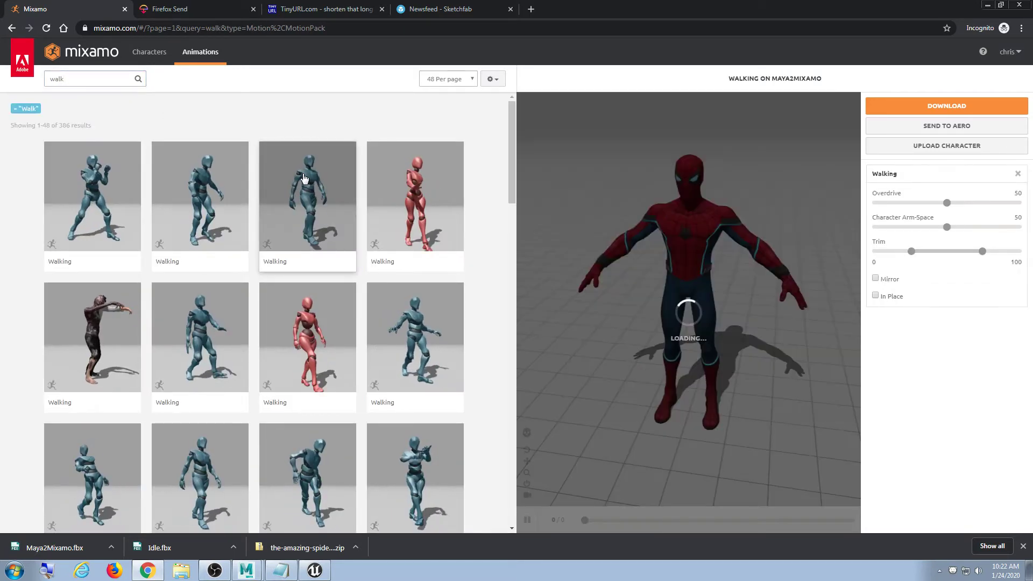
click(875, 296)
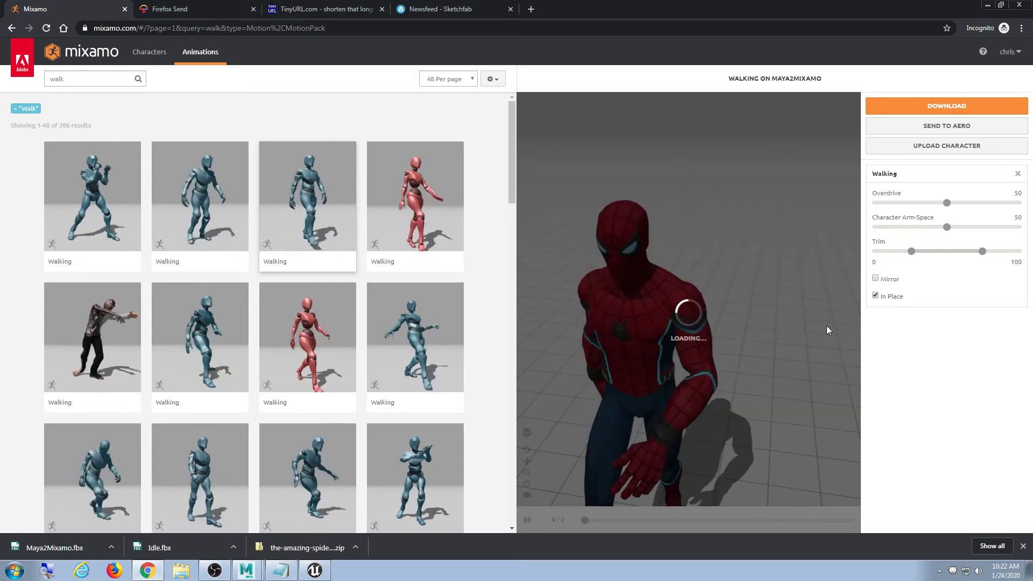
drag(773, 282, 708, 298)
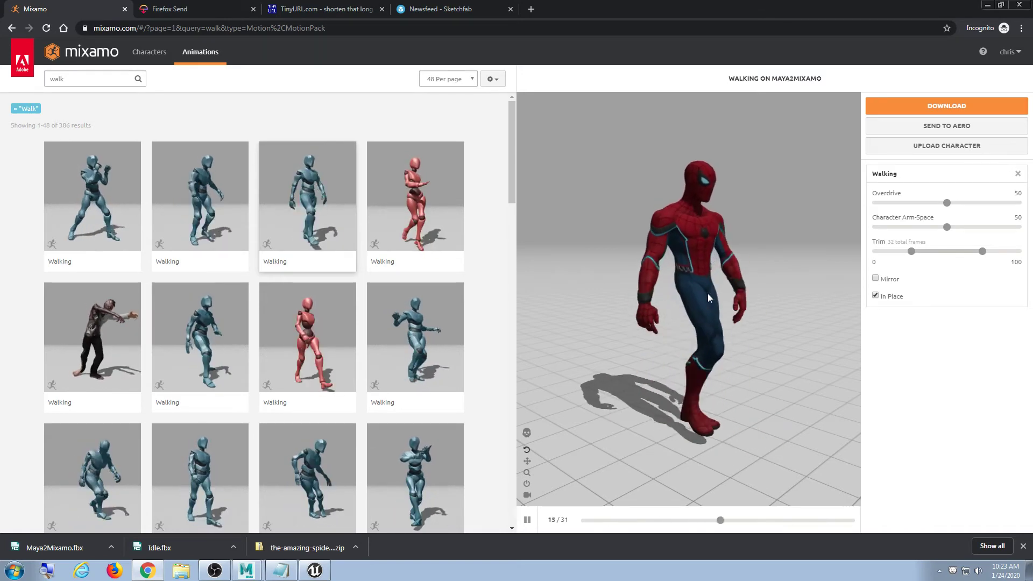
- Download the in-place Walking animation as an FBX without skin
click(992, 105)
click(568, 151)
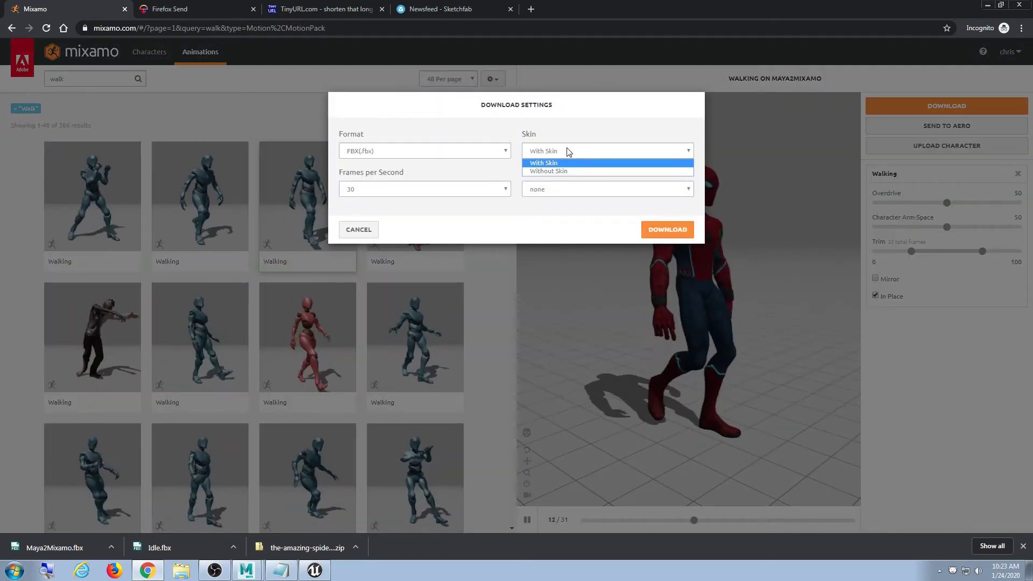
click(560, 167)
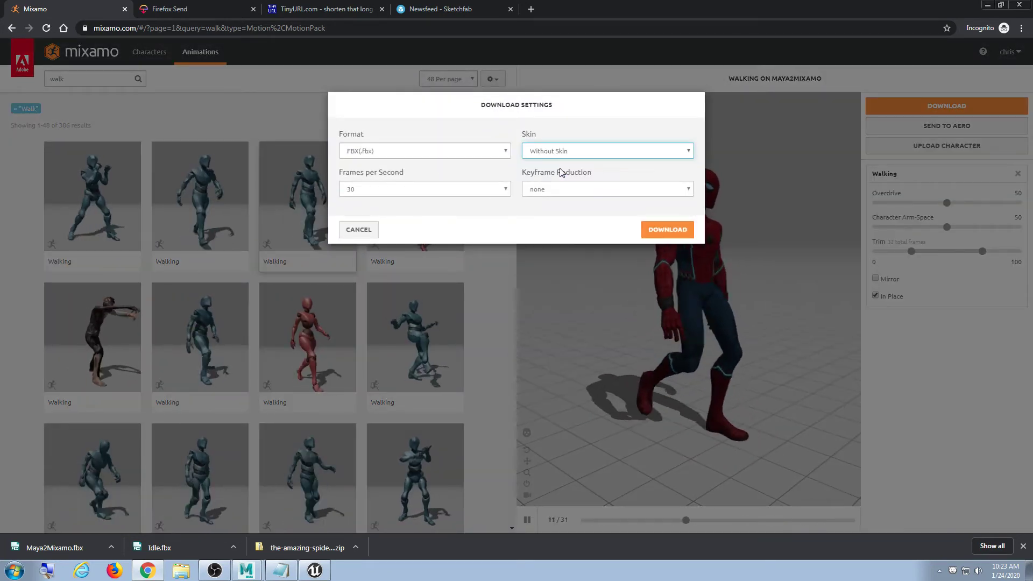
click(667, 229)
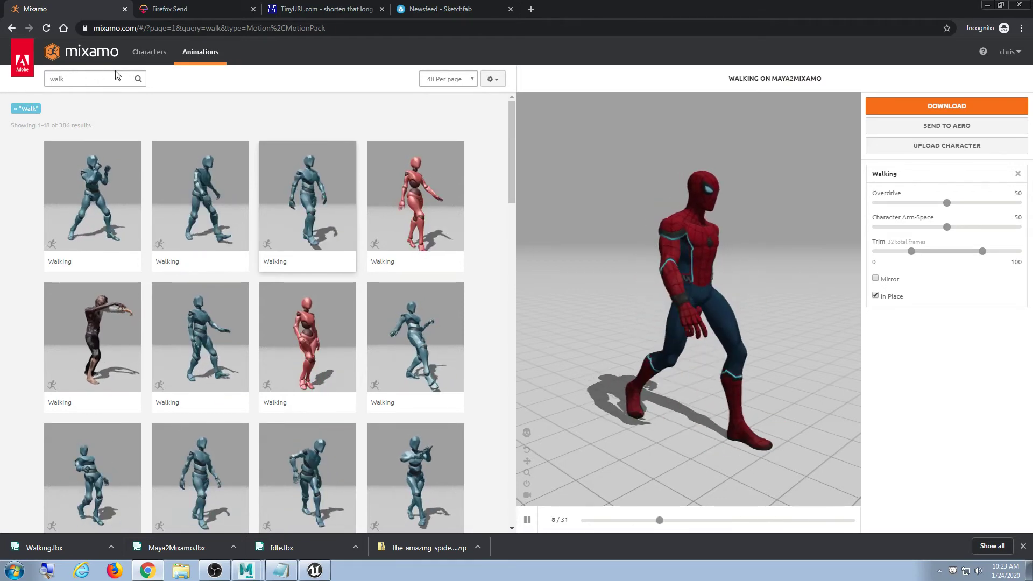
drag(85, 80, 23, 68)
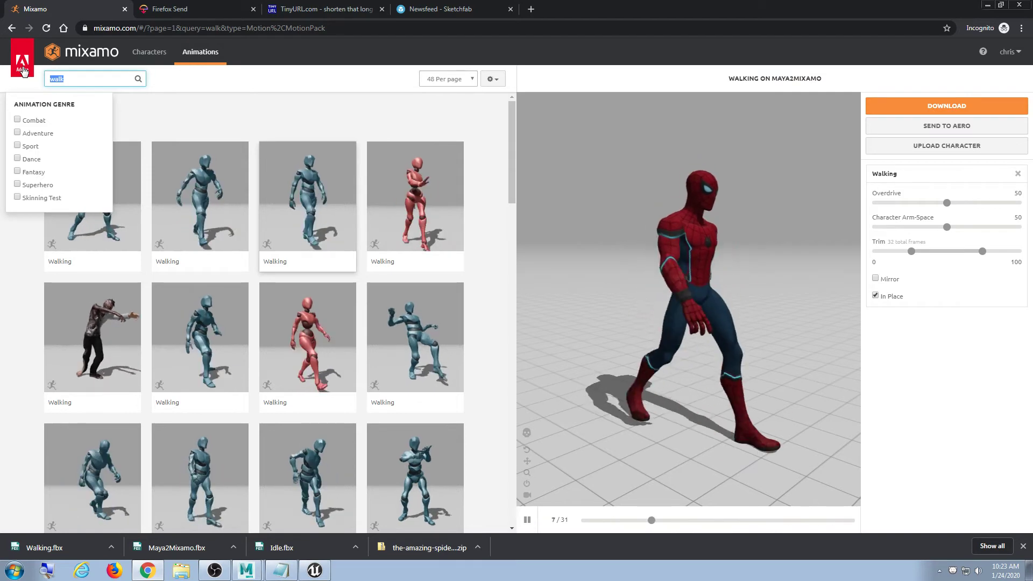
- Search 'run' and apply the third Running clip in row two, set to In Place
text(run)
key(Return)
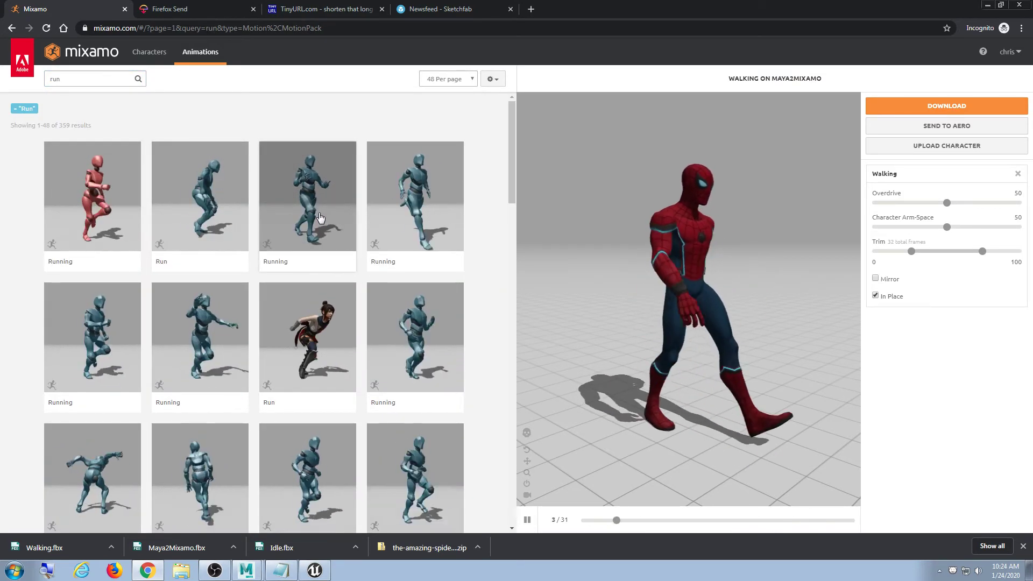
click(115, 323)
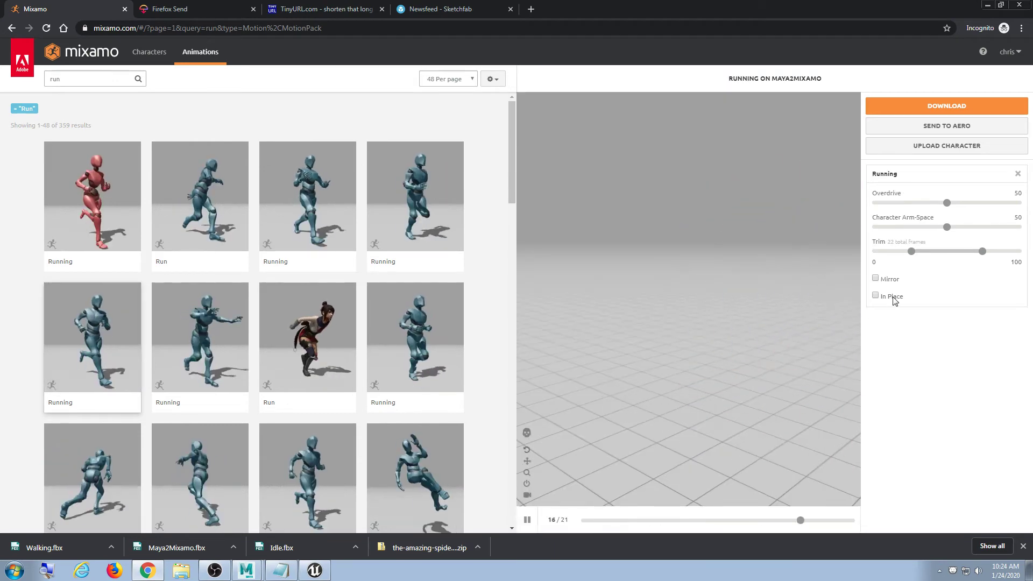
click(894, 298)
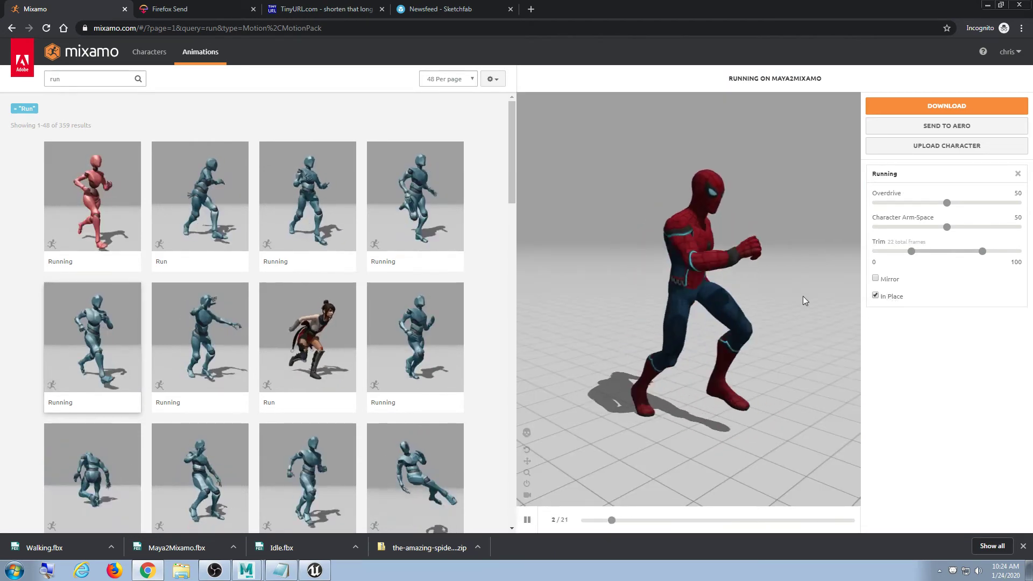
scroll(465, 308, down, 4)
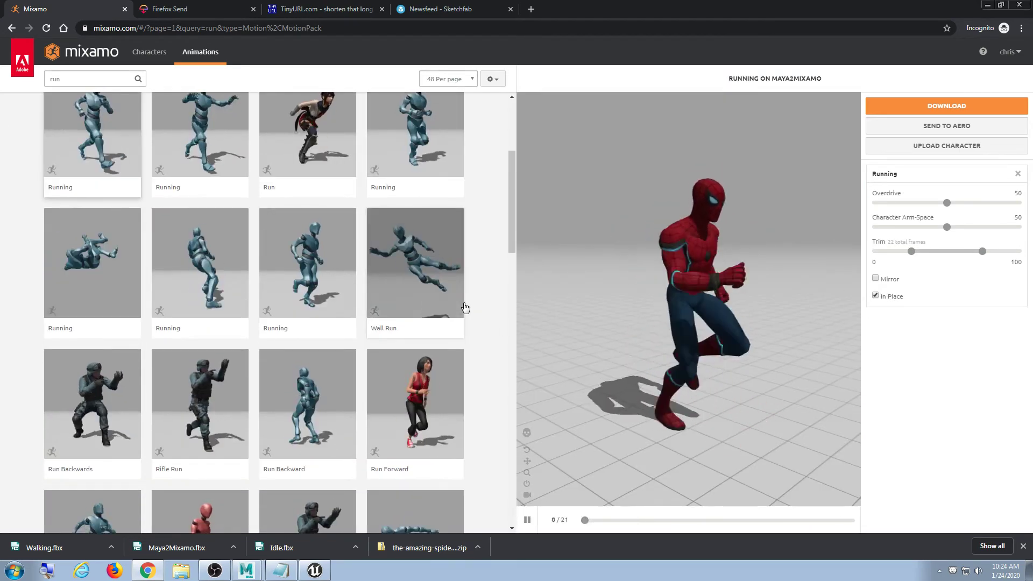
click(329, 259)
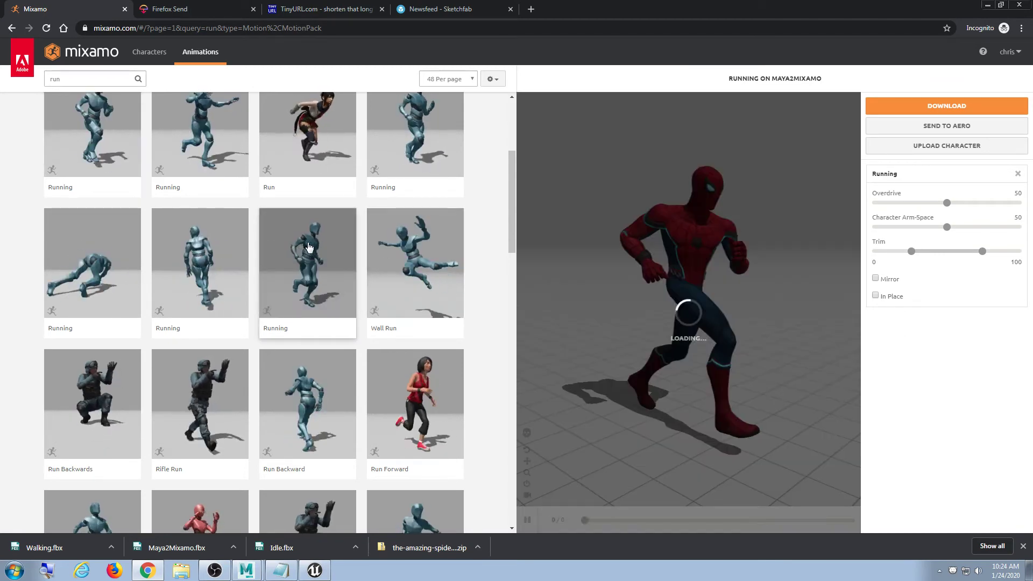
click(891, 297)
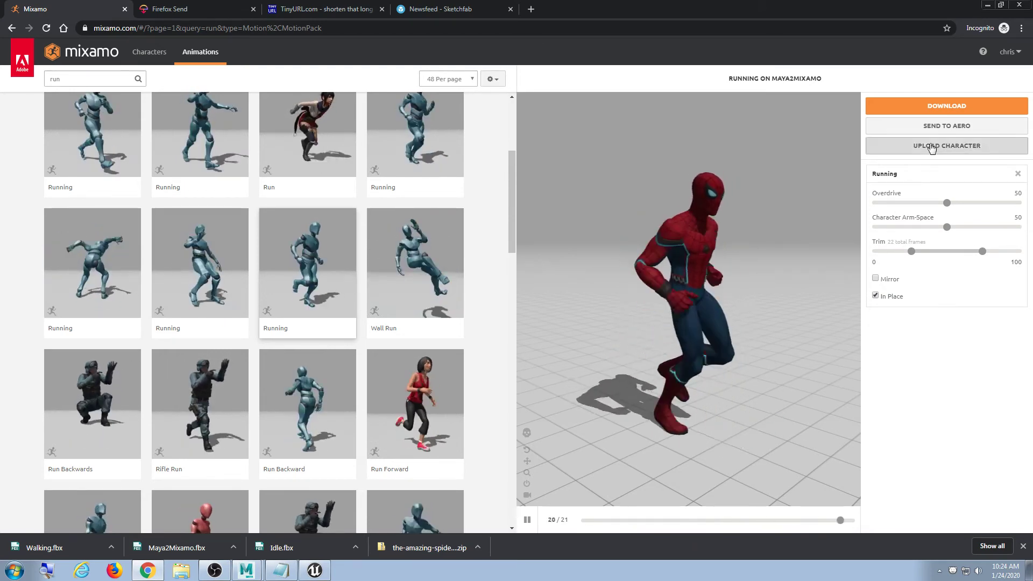
- Download the in-place Running animation and bring up the Unreal animation editor
click(941, 106)
click(667, 230)
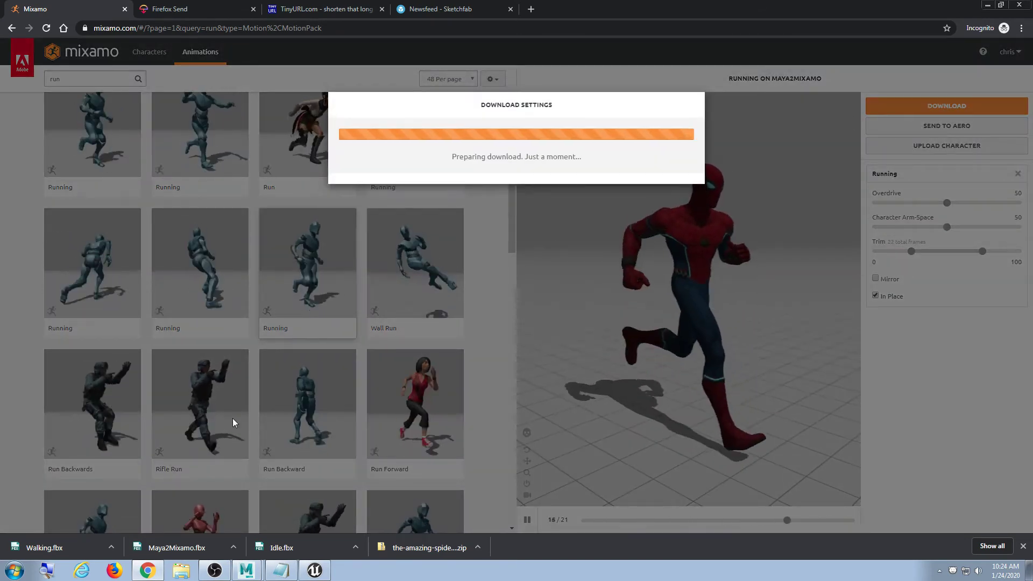
click(315, 570)
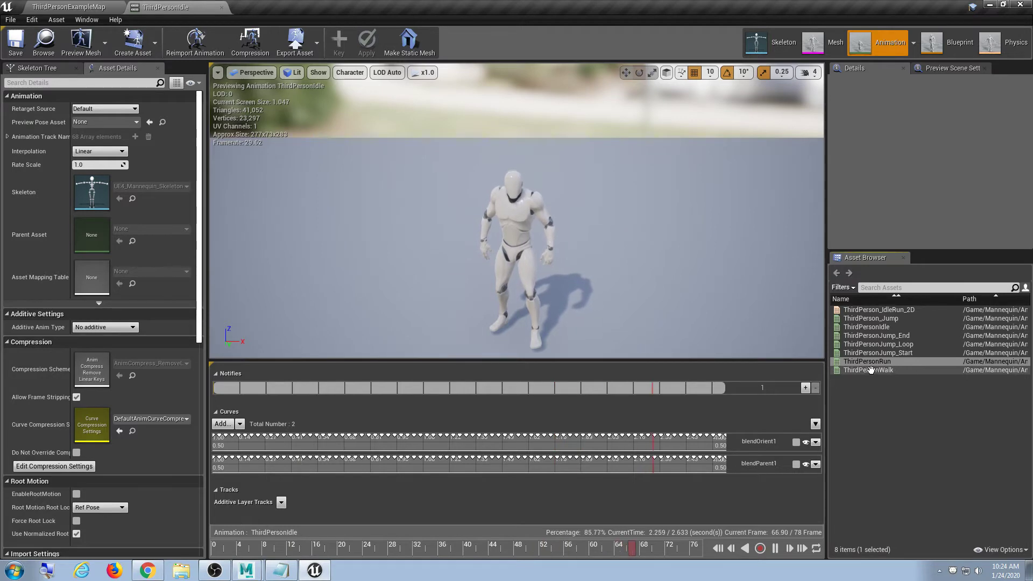
- Minimize the Unreal editor to get back to the Mixamo page
click(988, 6)
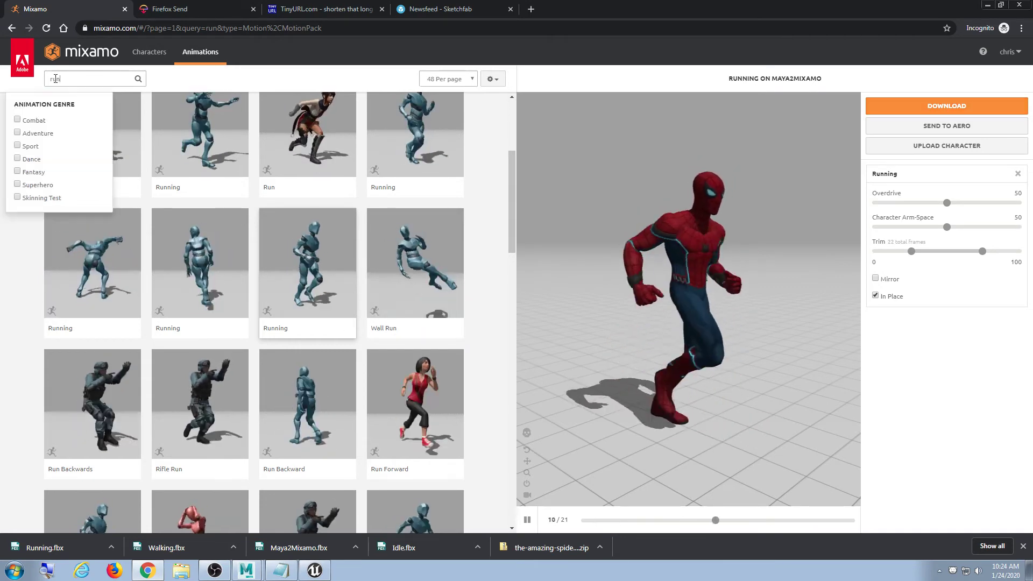
- Search 'jump', try Jumping, then apply the Jump animation In Place on Spider-Man
drag(60, 79, 46, 79)
text(jump)
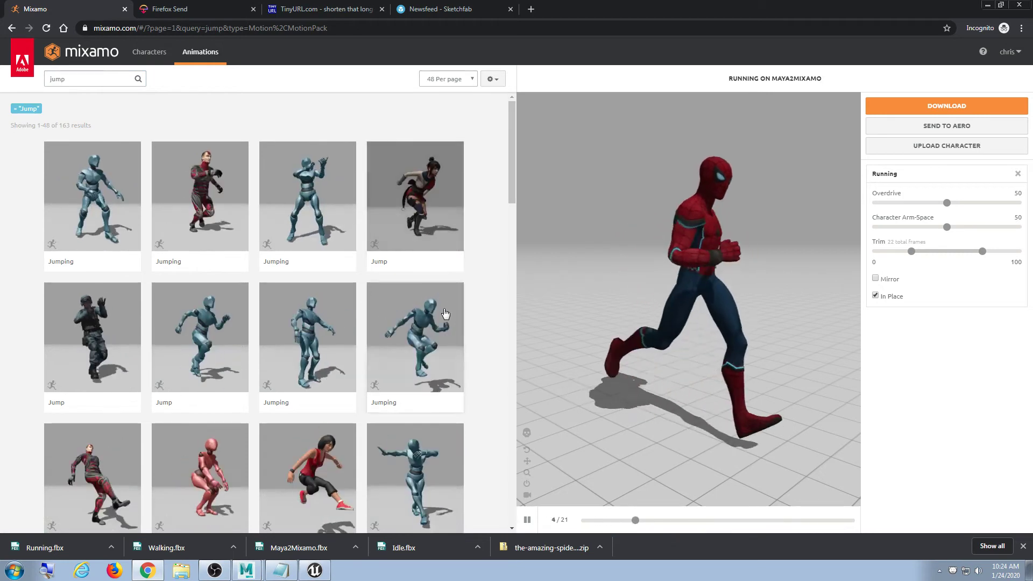
click(446, 306)
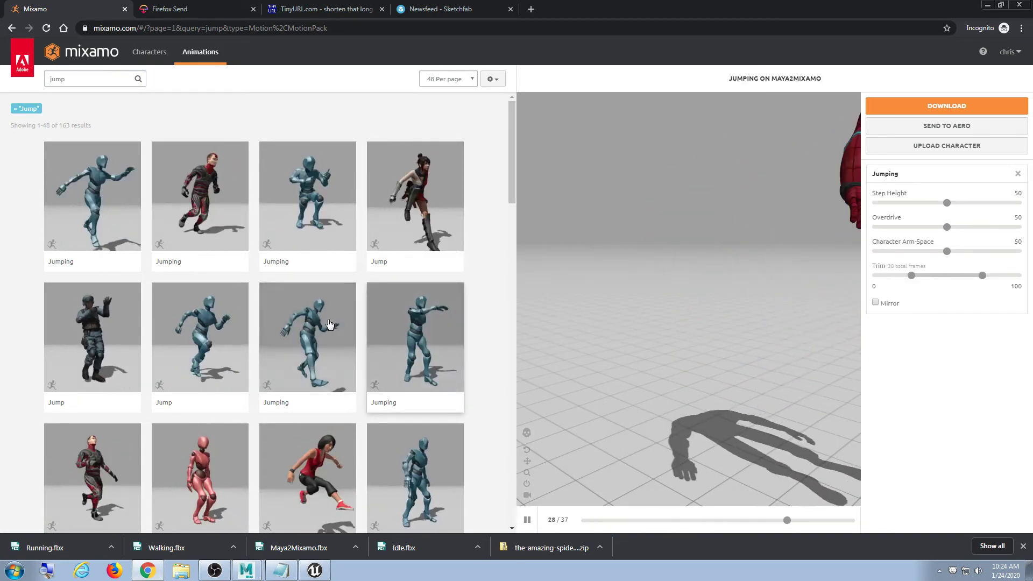
click(231, 340)
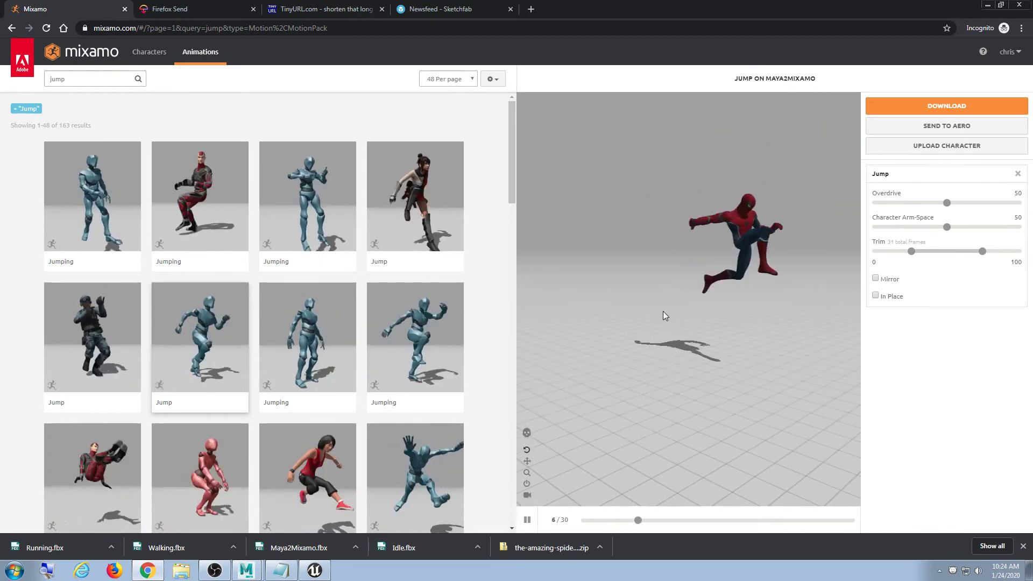
click(875, 295)
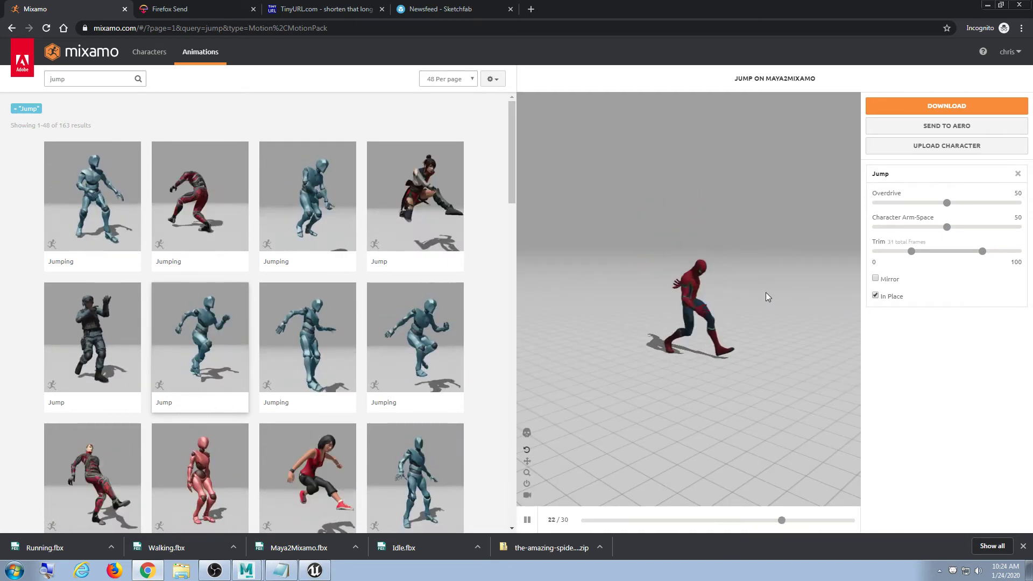
- Inspect the Jump preview from another angle, then return to Unreal's animation editor
drag(761, 293, 676, 281)
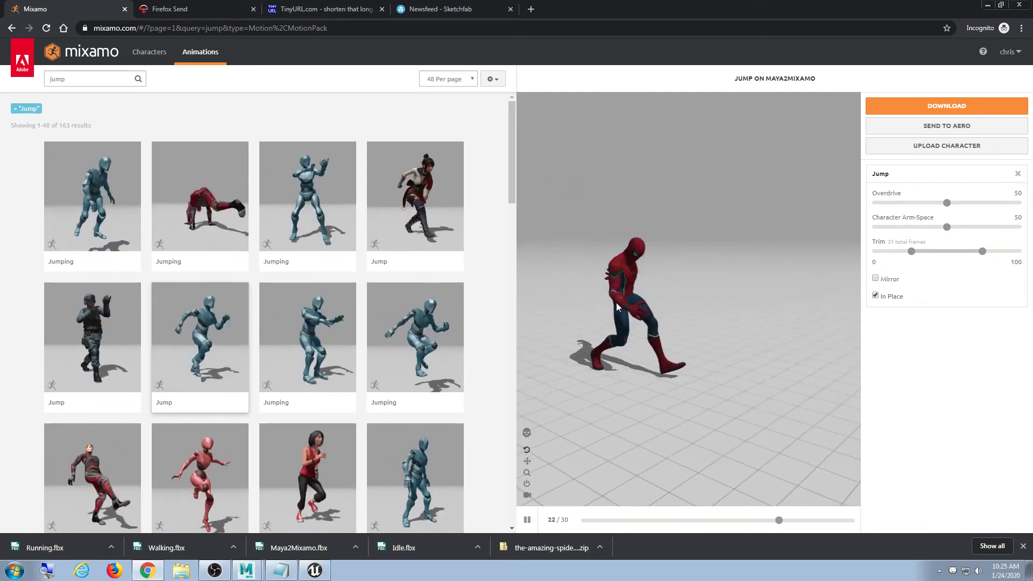
right_drag(623, 298, 644, 312)
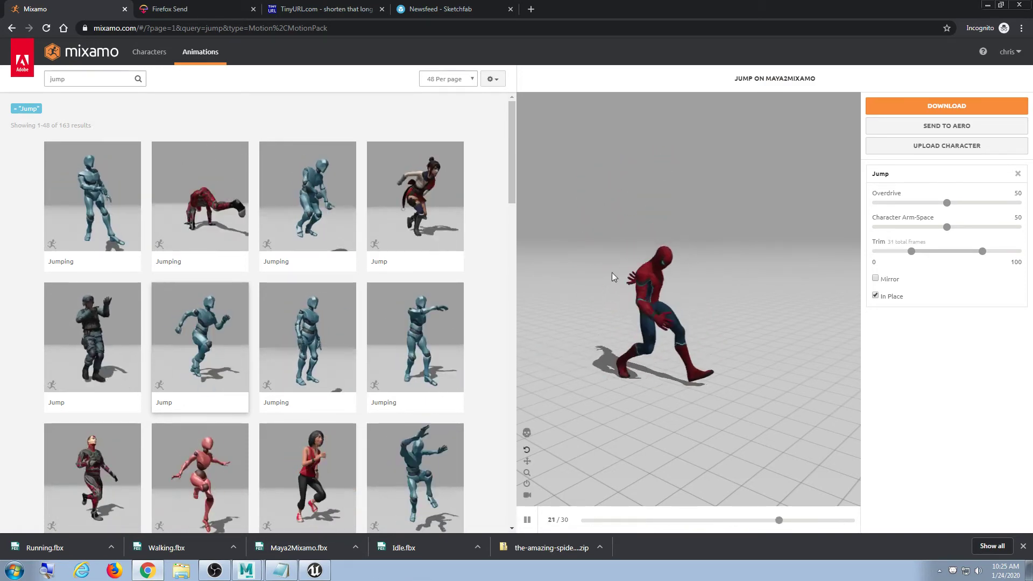
click(330, 574)
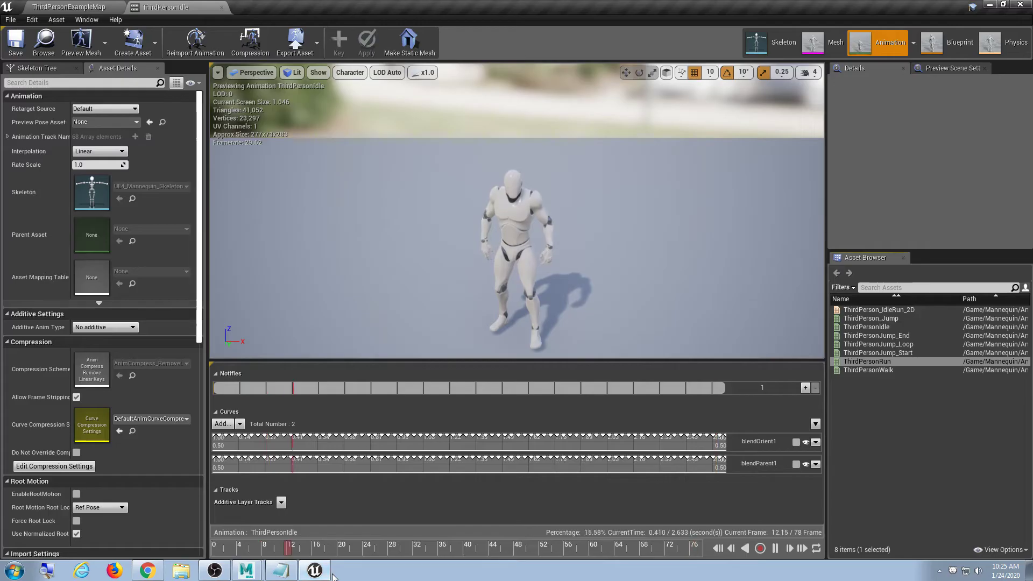
- Open ThirdPersonJump_Start, pause and scrub through its frames, then minimize Unreal
double_click(906, 353)
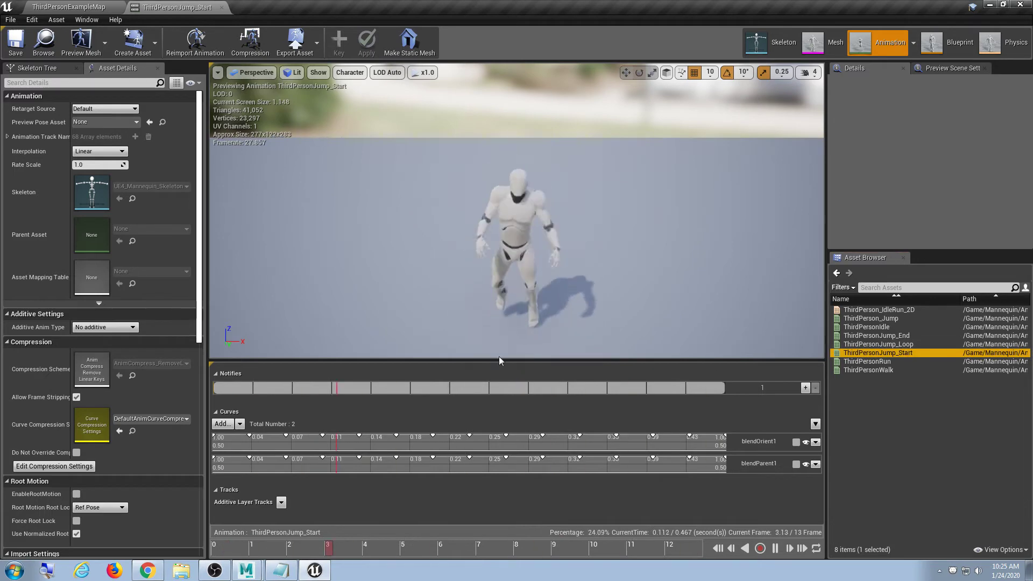
alt+drag(492, 216, 653, 184)
click(775, 549)
drag(685, 546, 454, 549)
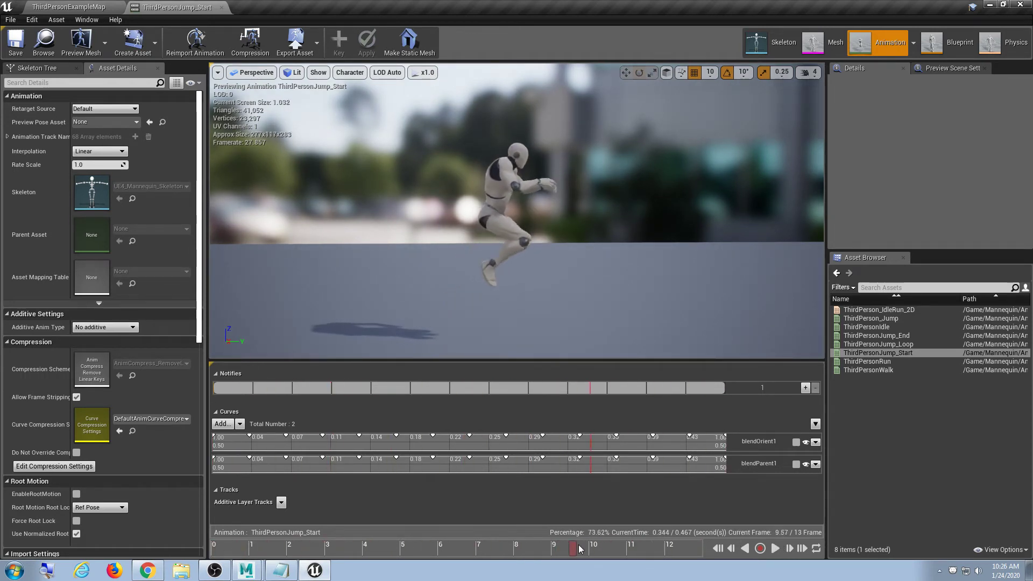
drag(677, 546, 499, 549)
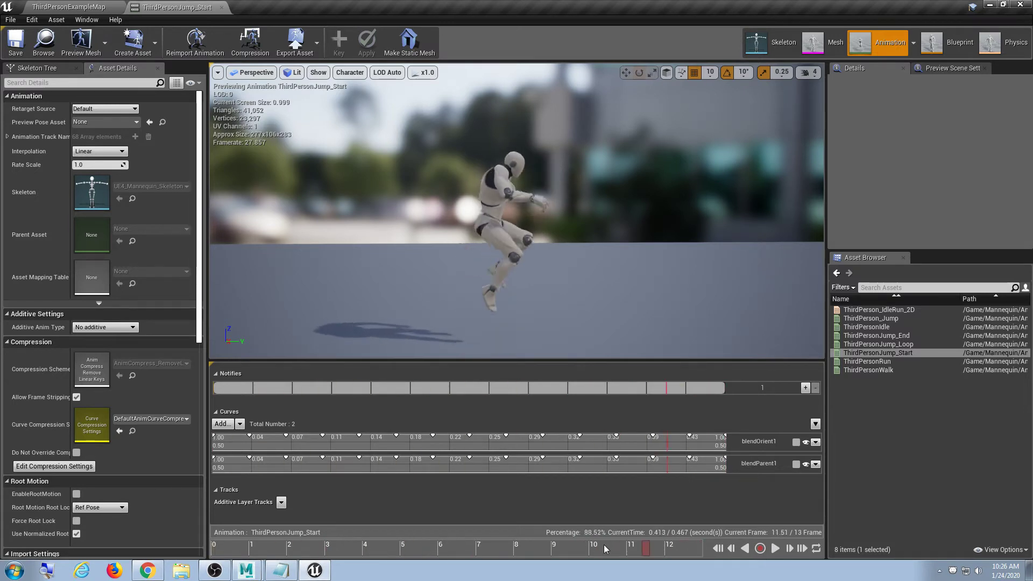
drag(605, 547, 761, 537)
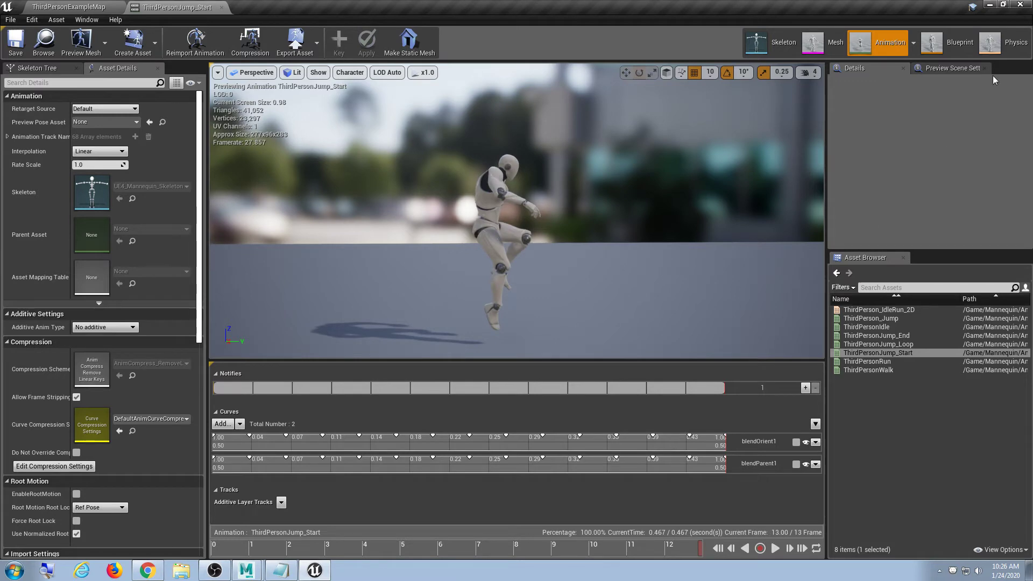
click(990, 5)
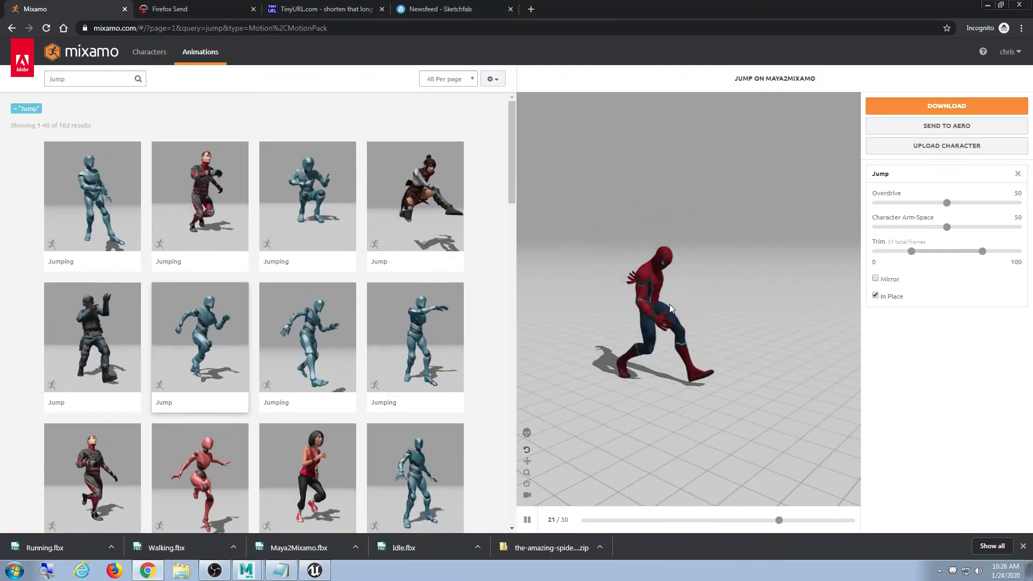
- Trim the end of the in-place Jump to 14 frames and scrub to check it
click(983, 254)
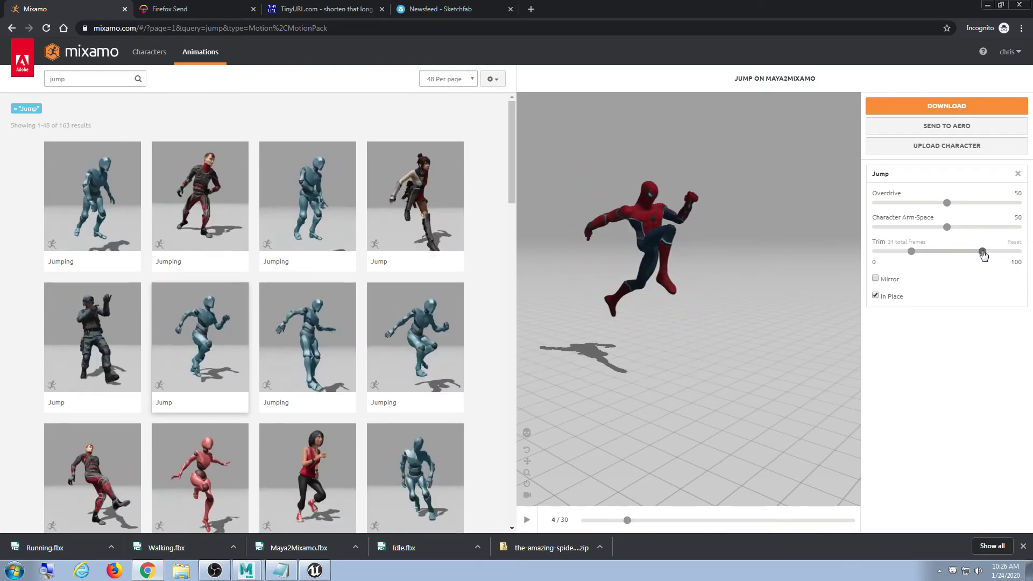
drag(932, 258, 945, 258)
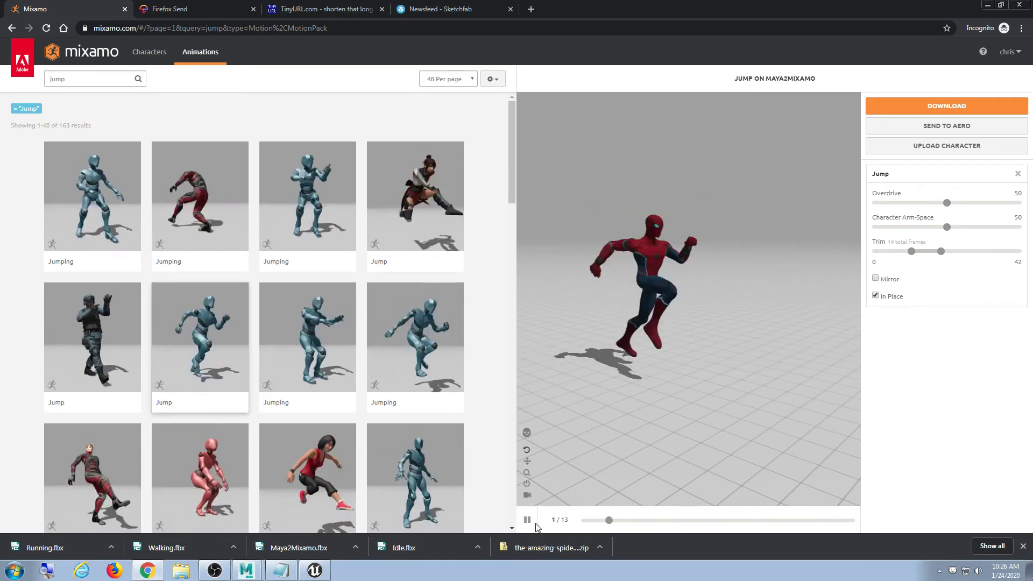
click(531, 522)
drag(601, 519, 869, 506)
drag(721, 500, 514, 517)
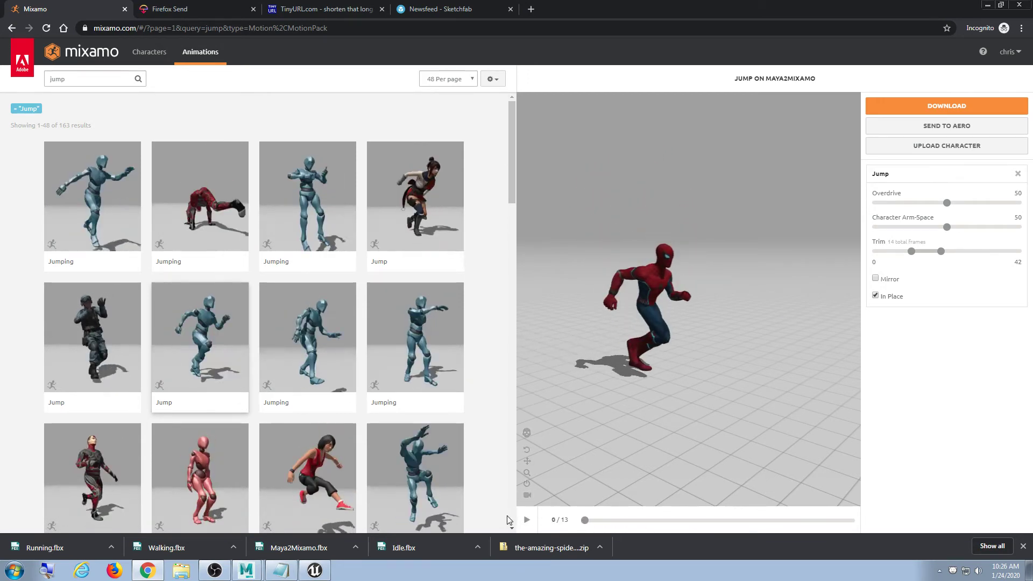
drag(603, 514, 570, 515)
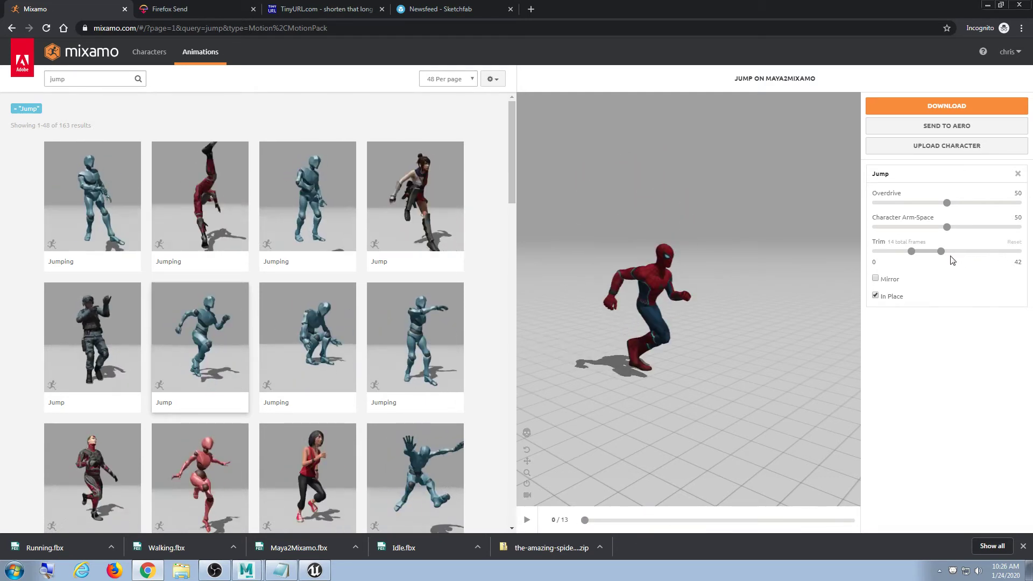
click(530, 520)
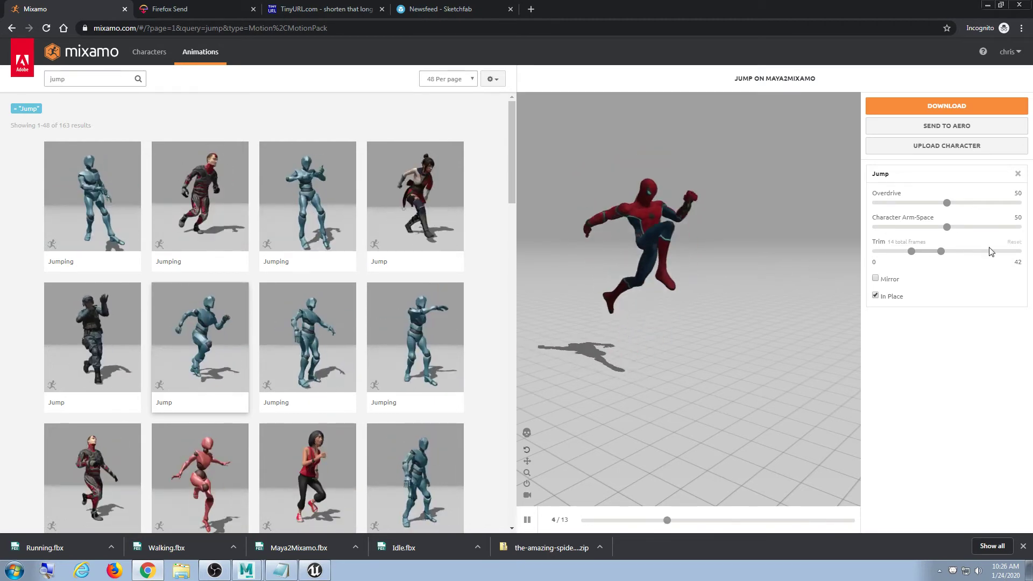
- Download the trimmed Jump animation as an FBX
click(942, 107)
click(669, 223)
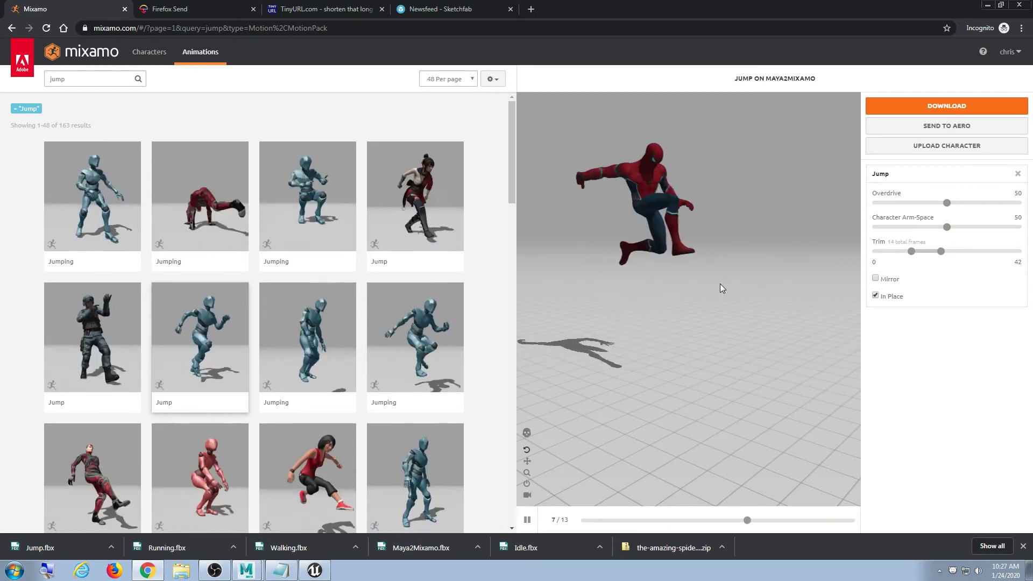
click(527, 520)
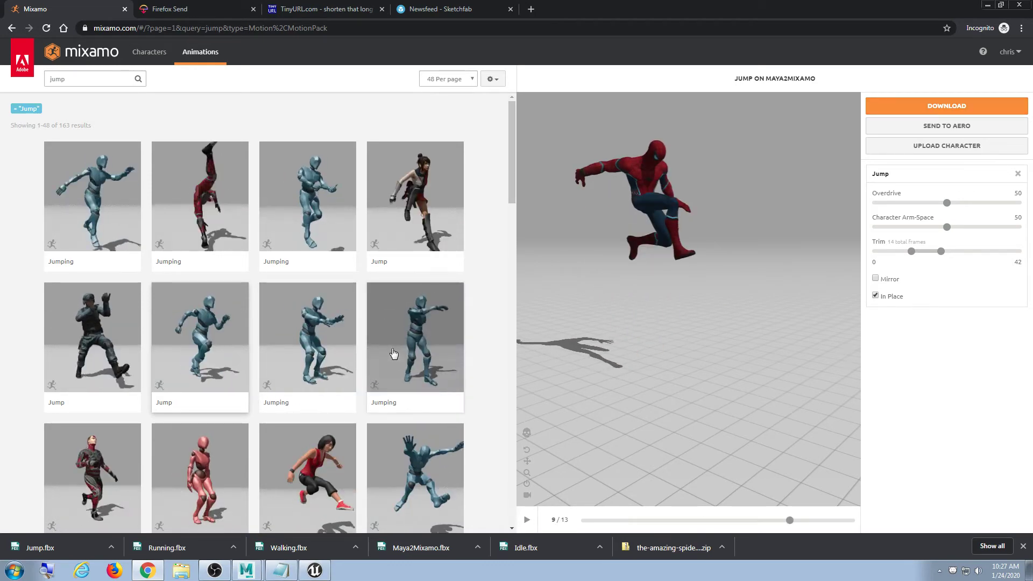
- Apply a Jumping animation to Spider-Man, then switch to the Unreal animation editor
scroll(393, 353, down, 5)
scroll(397, 361, up, 5)
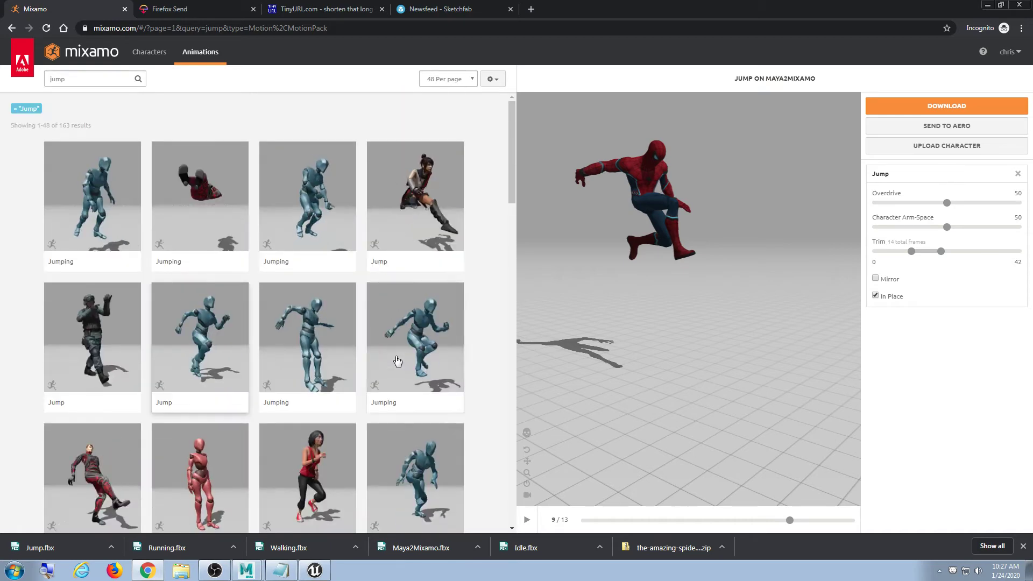
scroll(280, 393, down, 8)
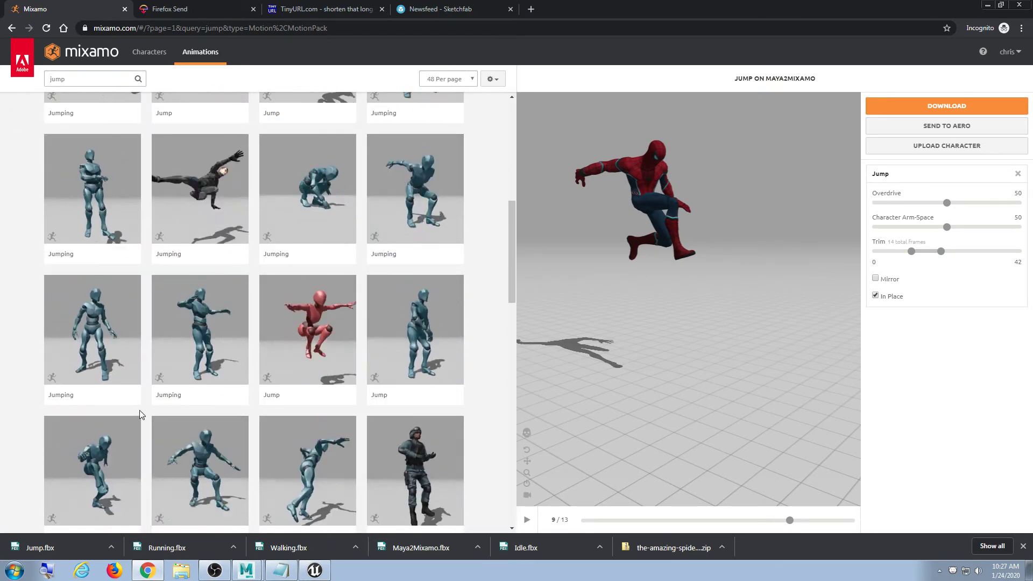
click(107, 361)
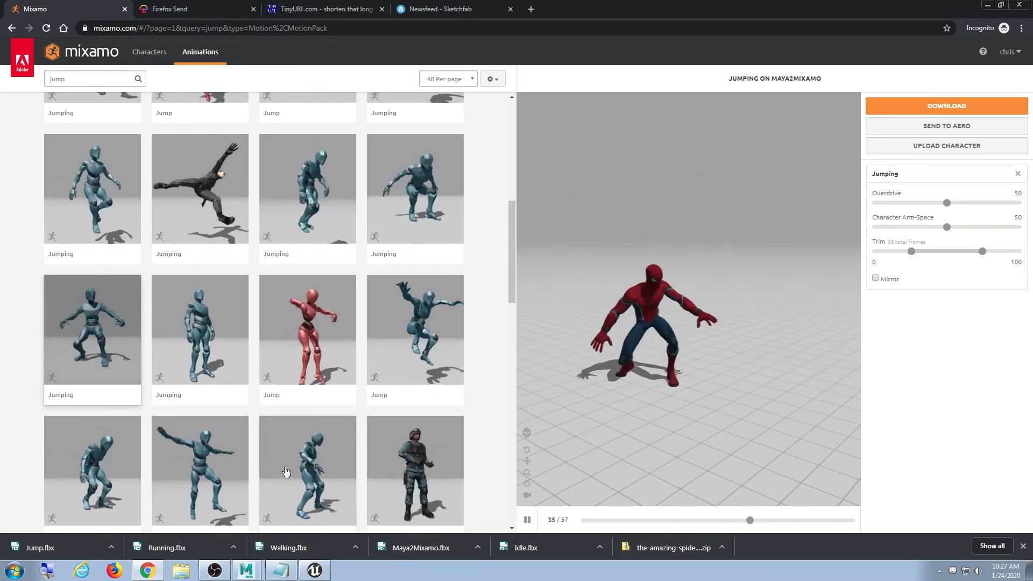
click(321, 567)
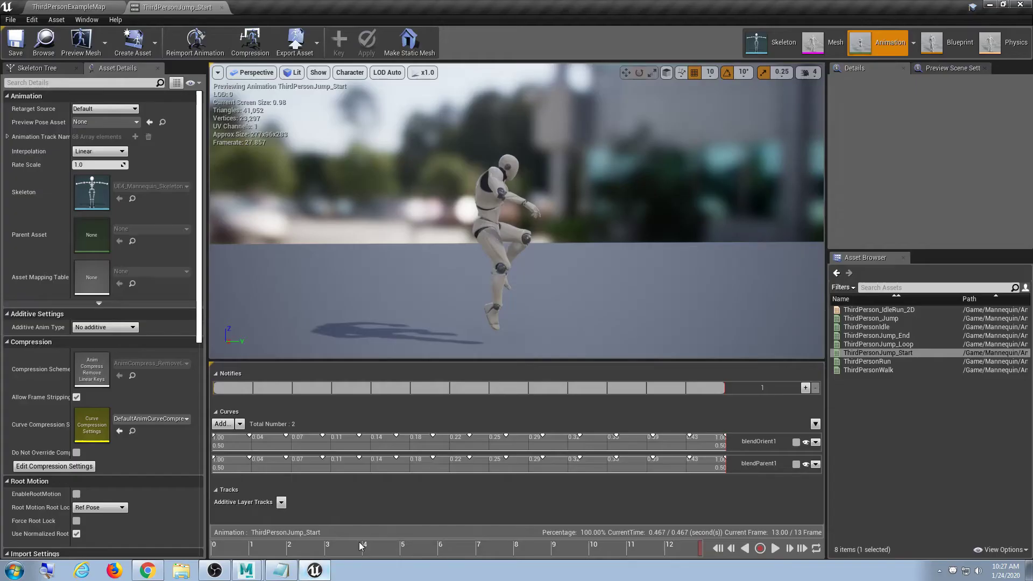
- Preview ThirdPersonJump_End's 5-frame landing, then minimize Unreal back to Mixamo
double_click(903, 337)
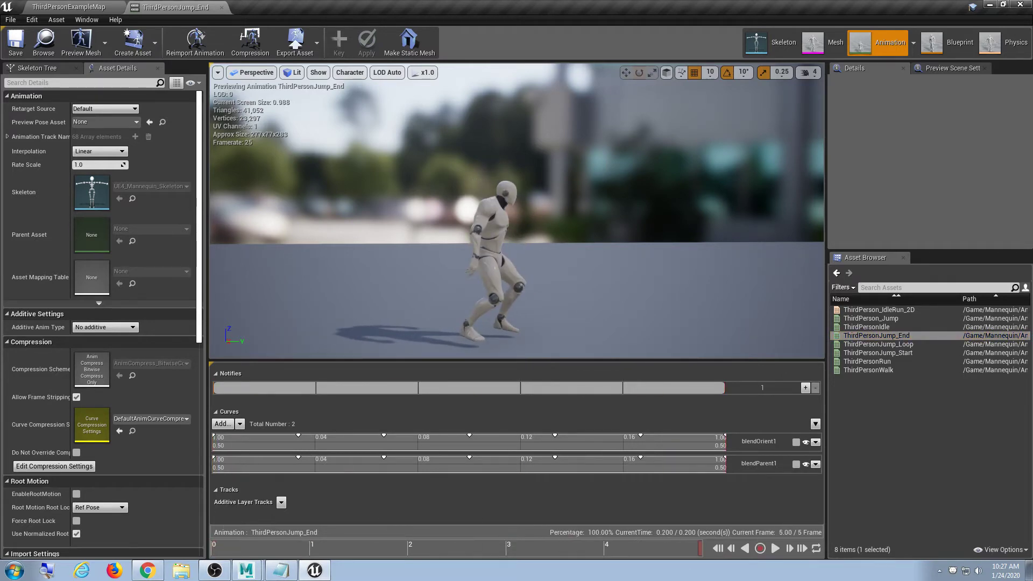
click(990, 4)
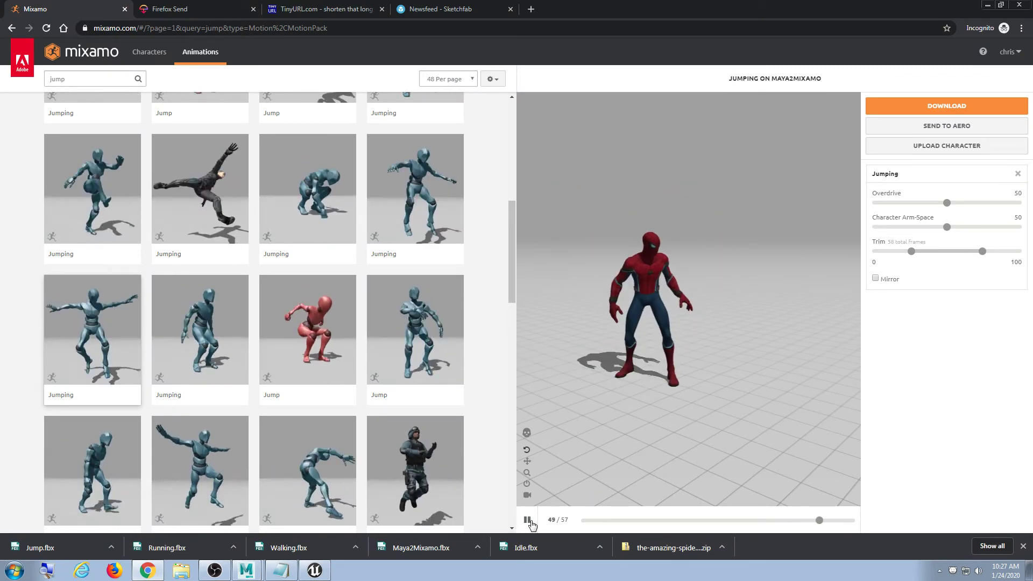
- Trim the Jumping clip to about frames 52–63 so only the landing remains
drag(607, 522, 731, 518)
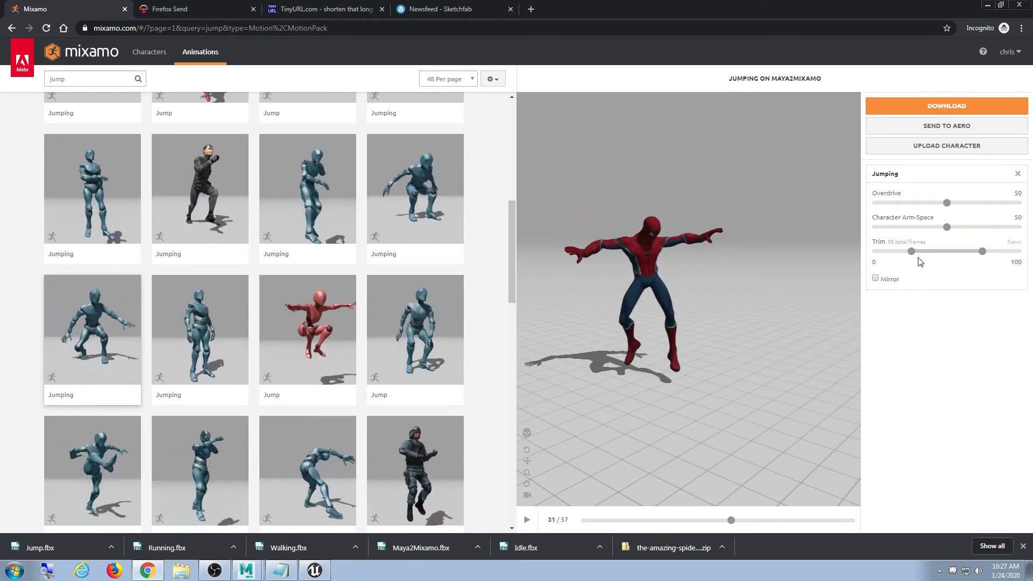
drag(942, 252, 950, 252)
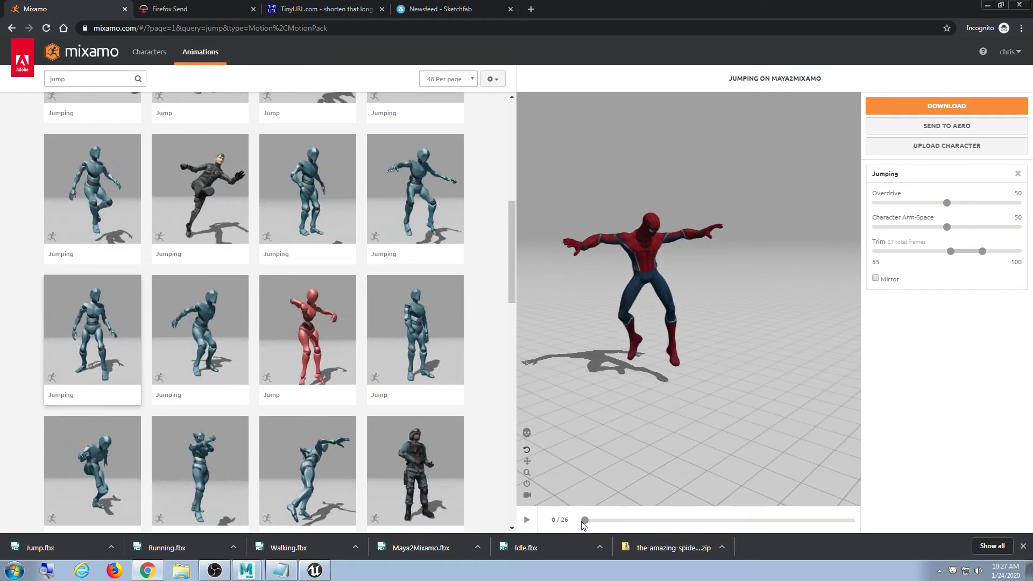
drag(584, 525, 600, 526)
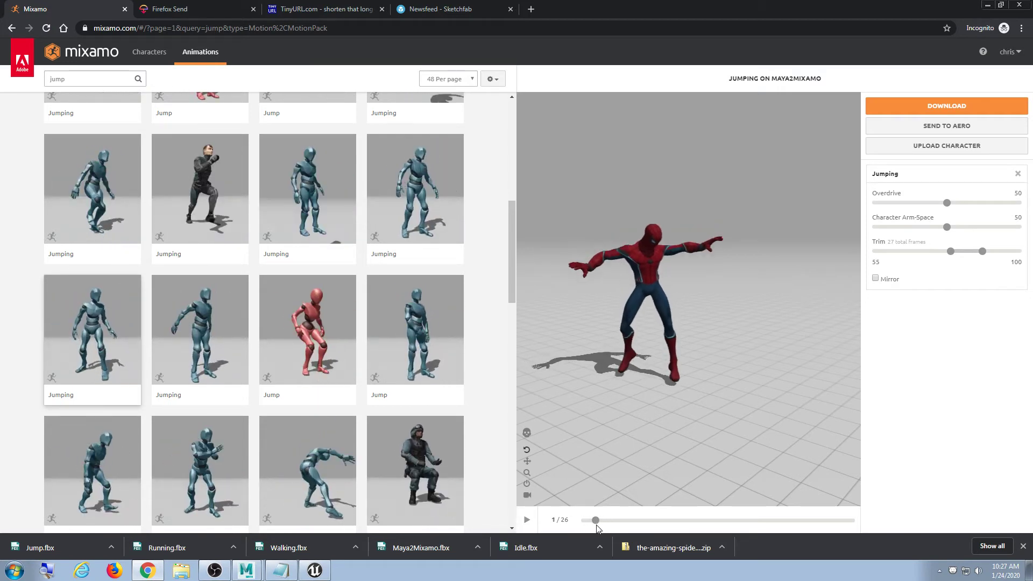
drag(953, 256, 953, 259)
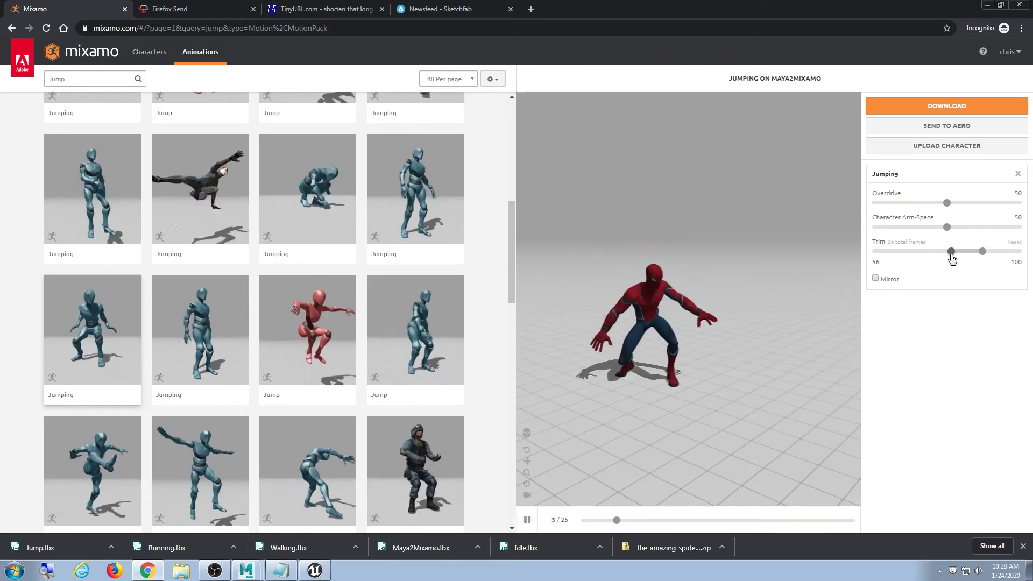
drag(952, 258, 949, 258)
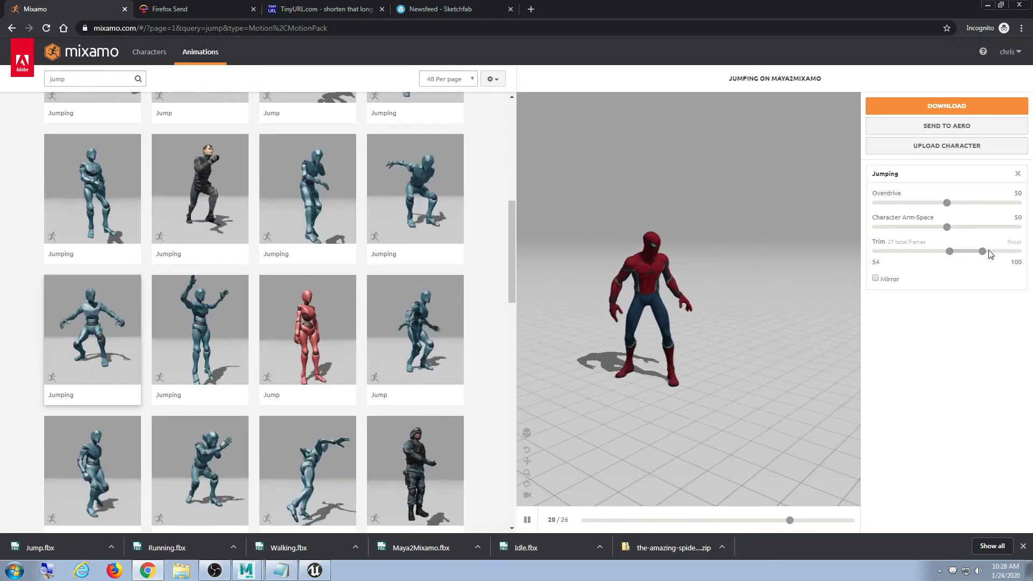
drag(983, 257, 959, 259)
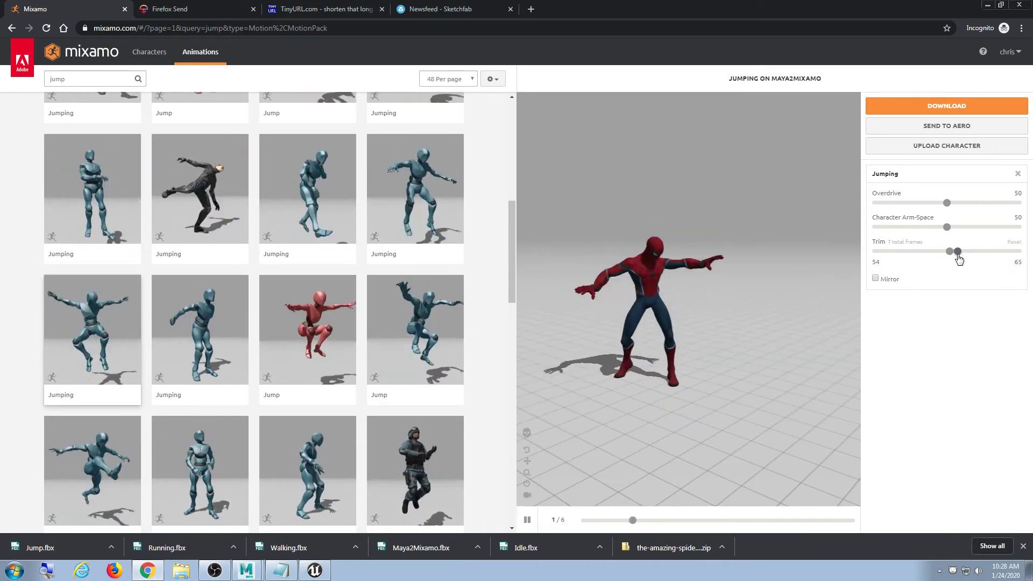
click(527, 521)
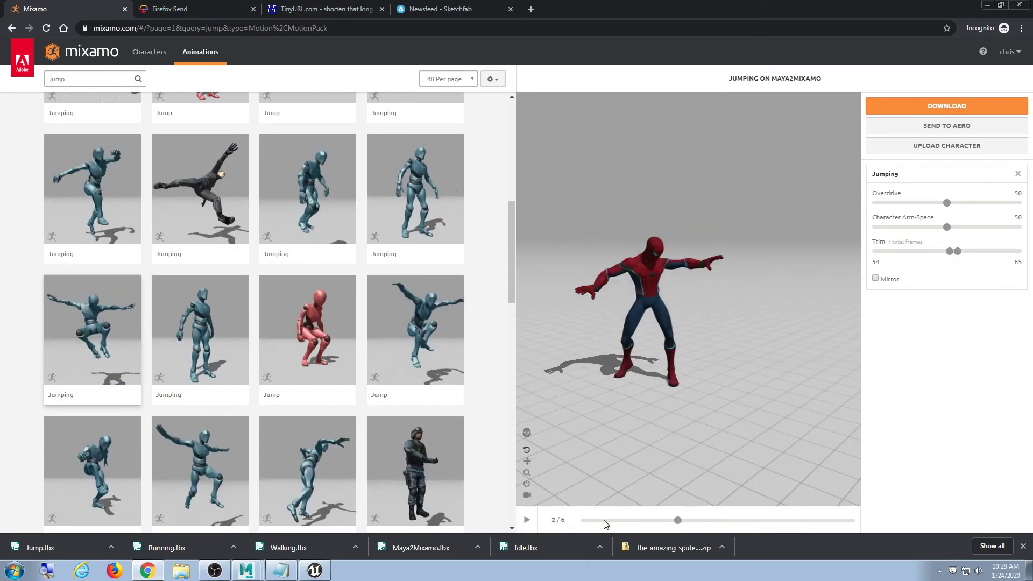
drag(604, 521, 893, 424)
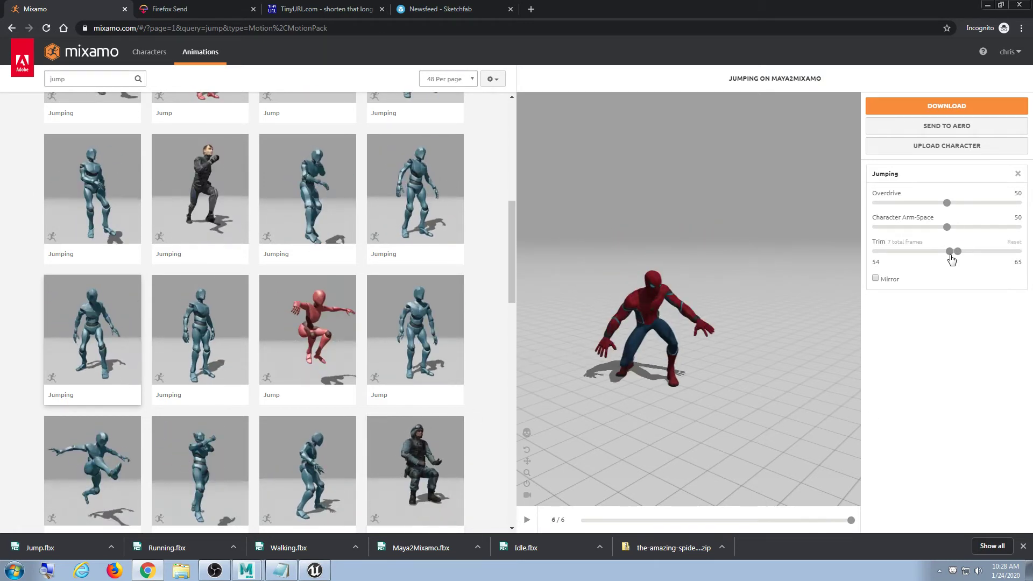
drag(949, 256, 956, 256)
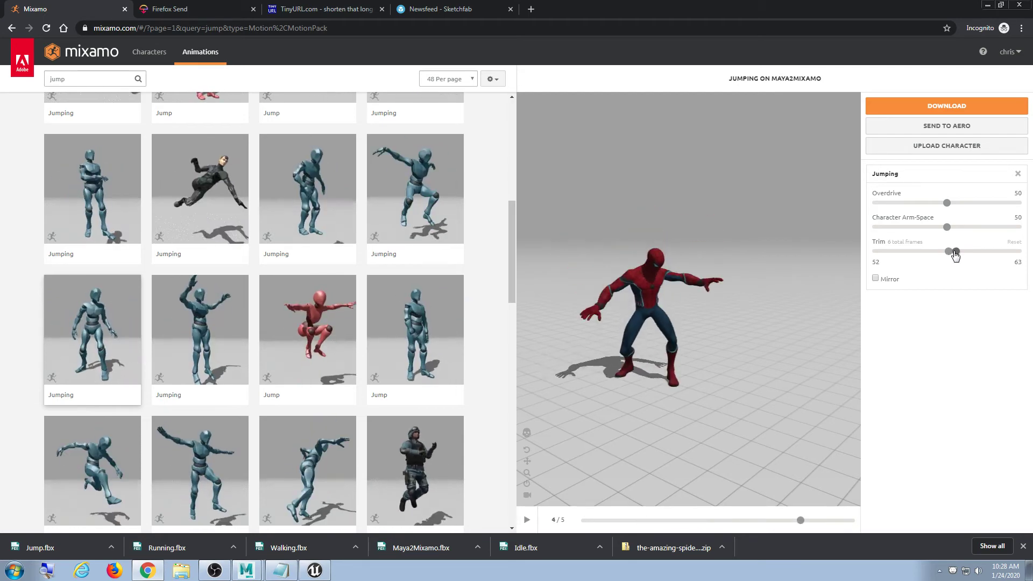
drag(955, 256, 955, 257)
- Nudge the Jumping trim handles so the clip runs from frame 55 to 65
click(526, 520)
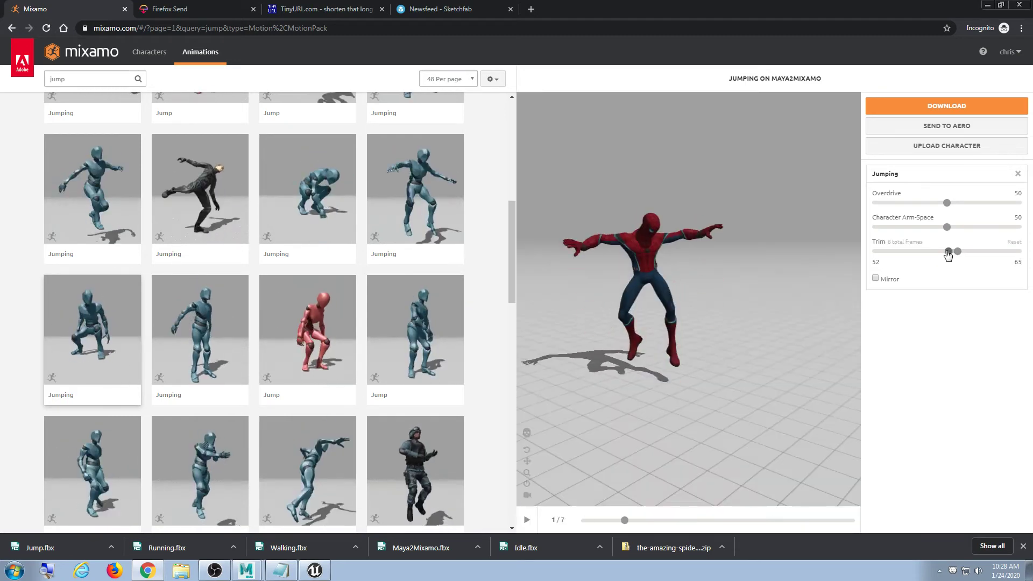
drag(948, 254, 950, 255)
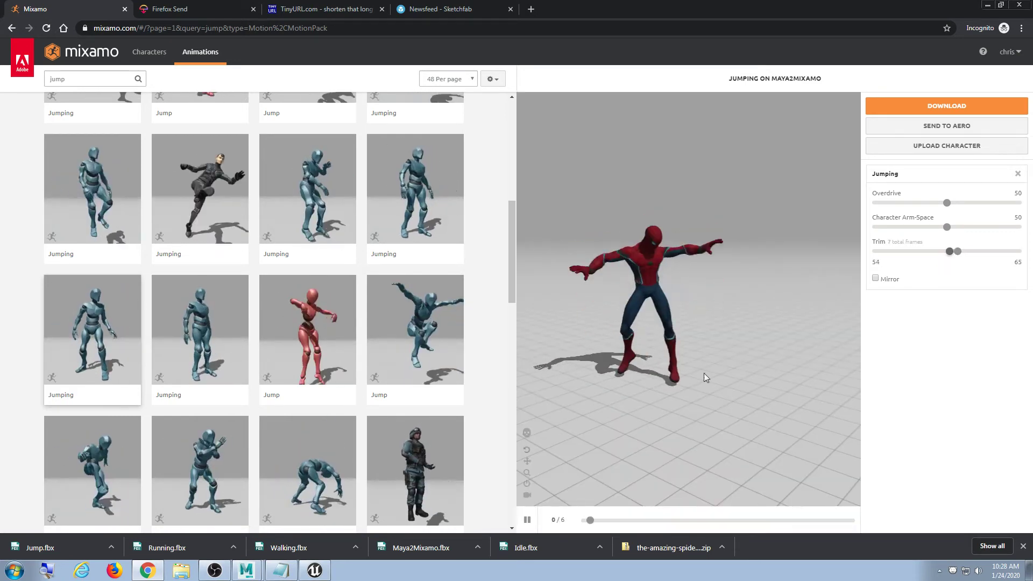
click(527, 519)
click(584, 521)
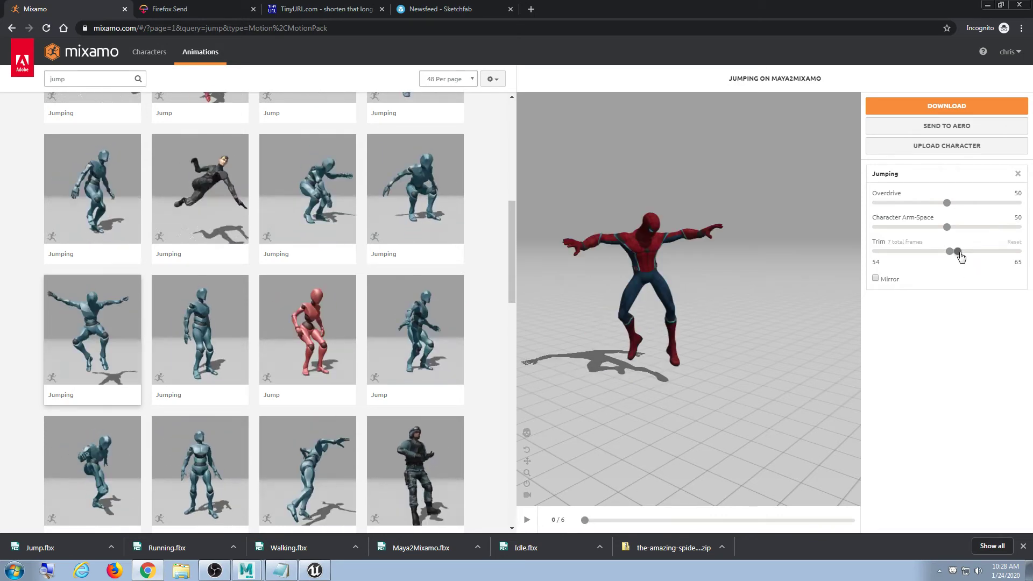
drag(959, 254, 960, 254)
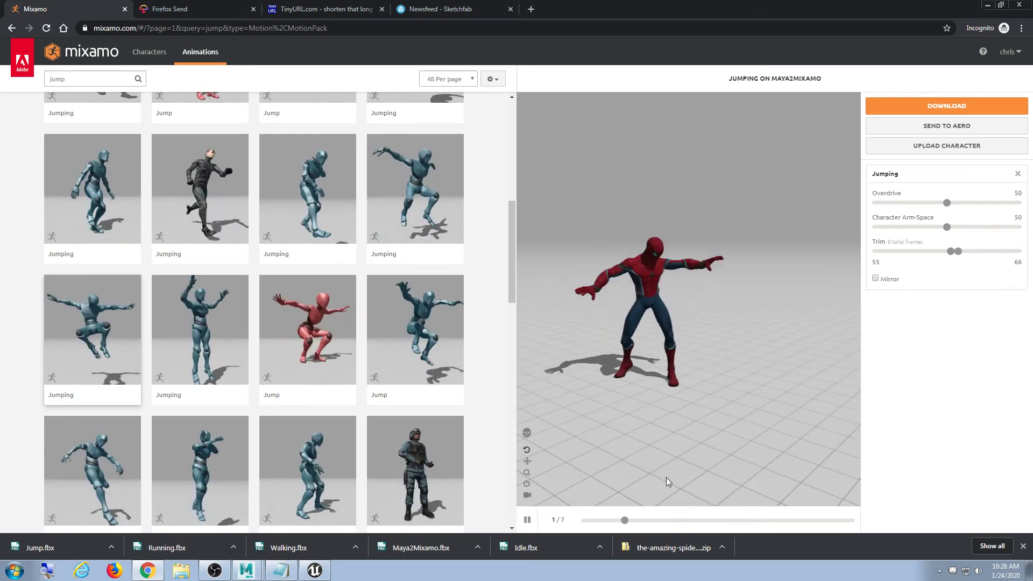
click(957, 252)
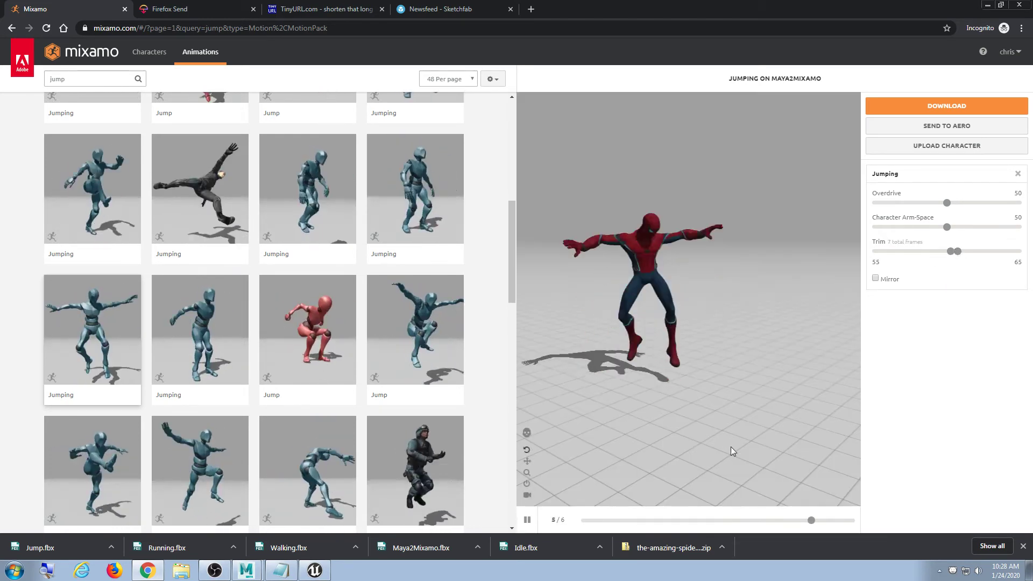
- Scrub the trimmed preview through the landing pose, then bring up the Send to Aero prompt
click(526, 522)
click(589, 521)
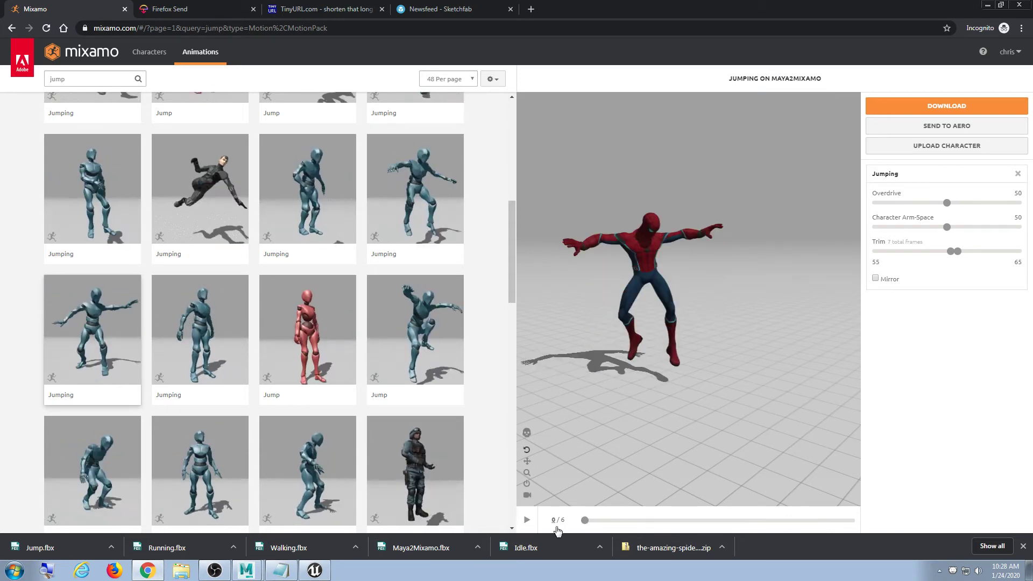
drag(583, 526, 322, 464)
drag(850, 409, 493, 400)
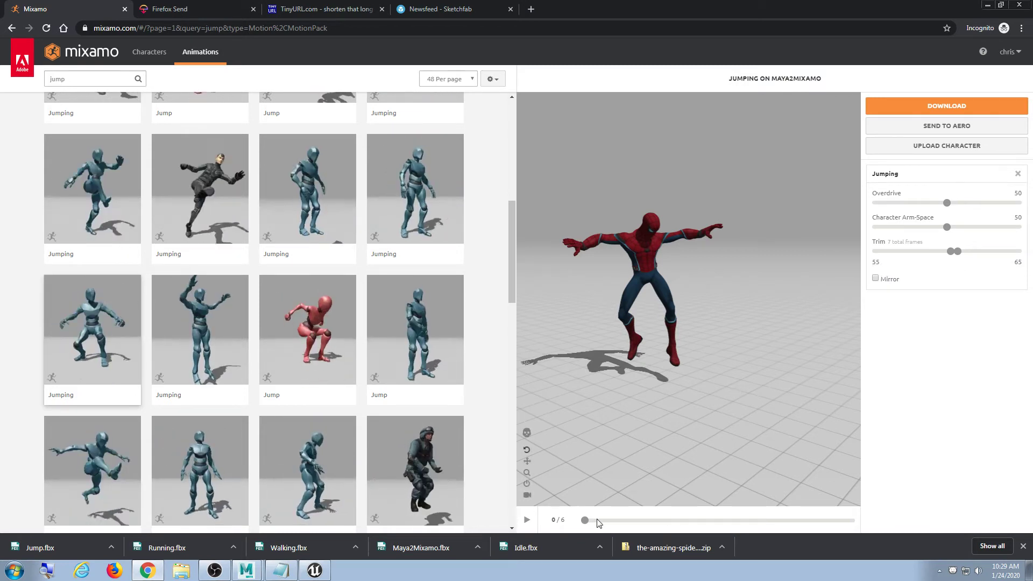
drag(586, 520, 581, 492)
click(944, 127)
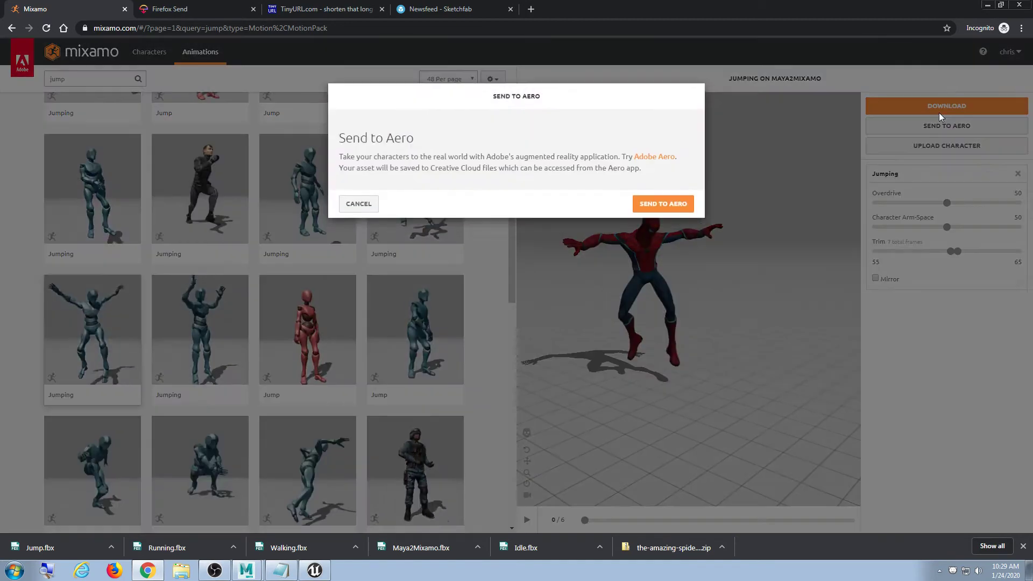
- Dismiss the Send to Aero prompt and download the trimmed Jumping clip with the default settings
click(358, 213)
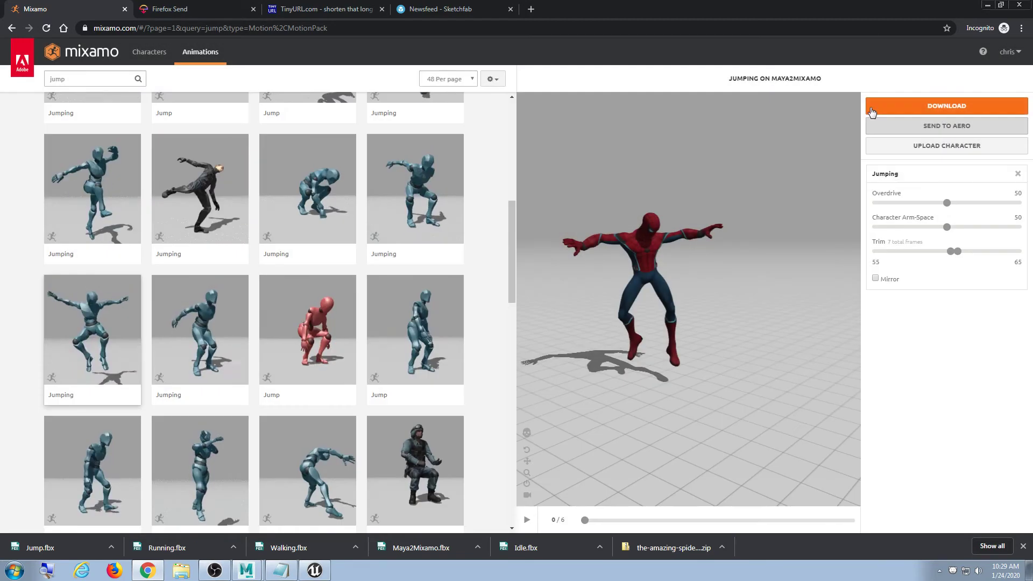
click(946, 106)
click(667, 230)
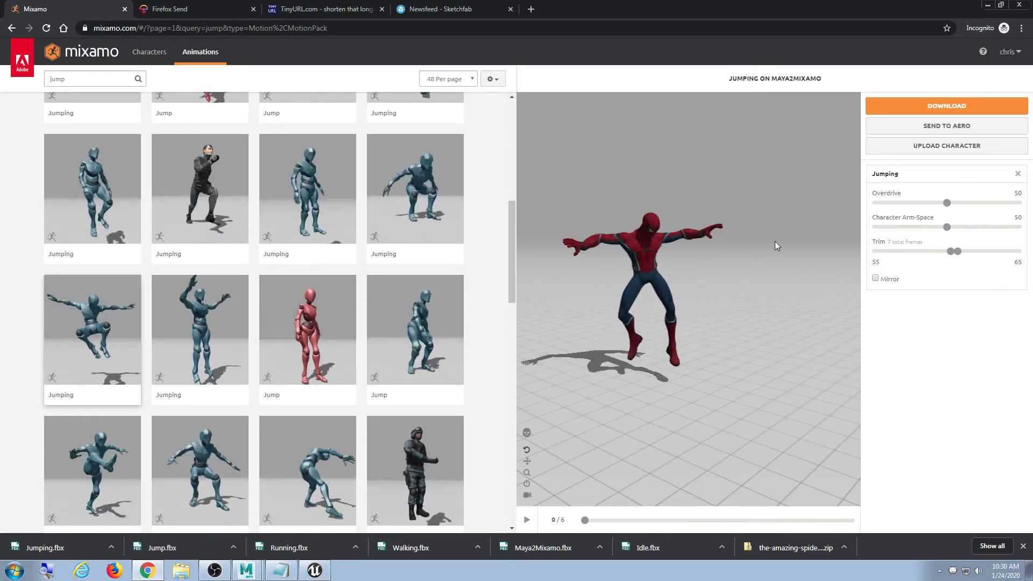
- Reveal Jump.fbx in the Downloads folder and check the Jump, Running and Walking FBX files
click(233, 547)
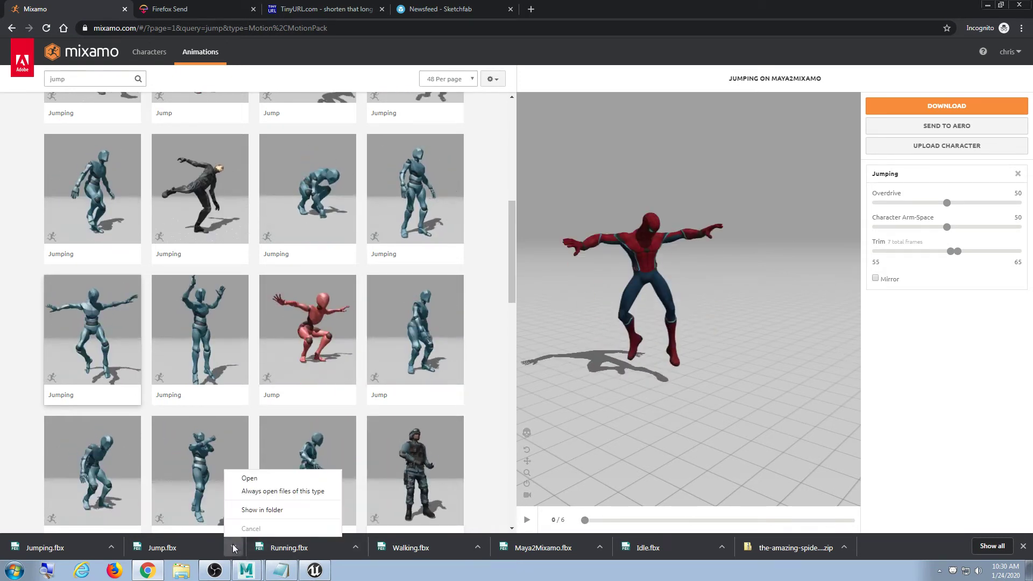
click(259, 510)
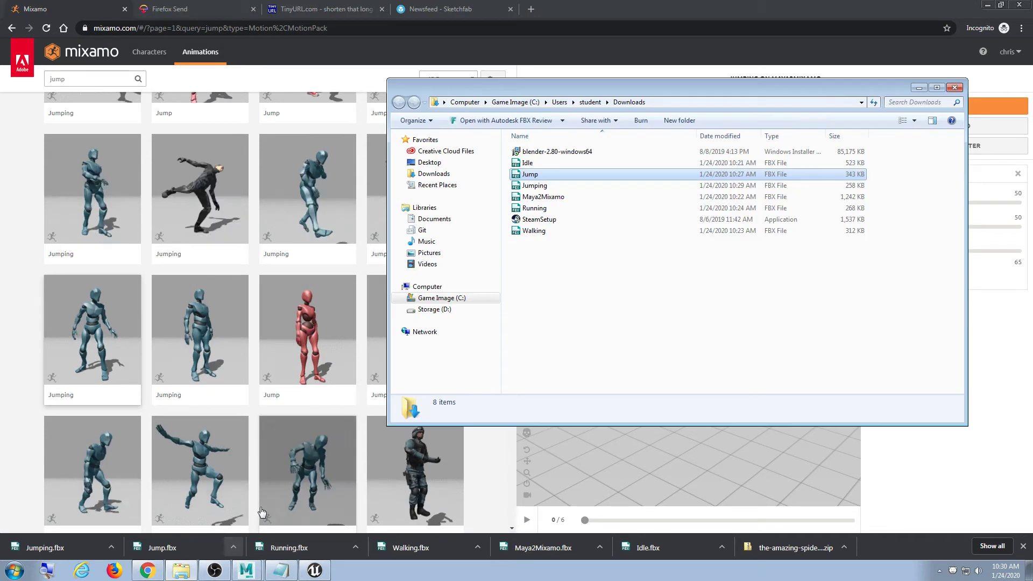
click(598, 243)
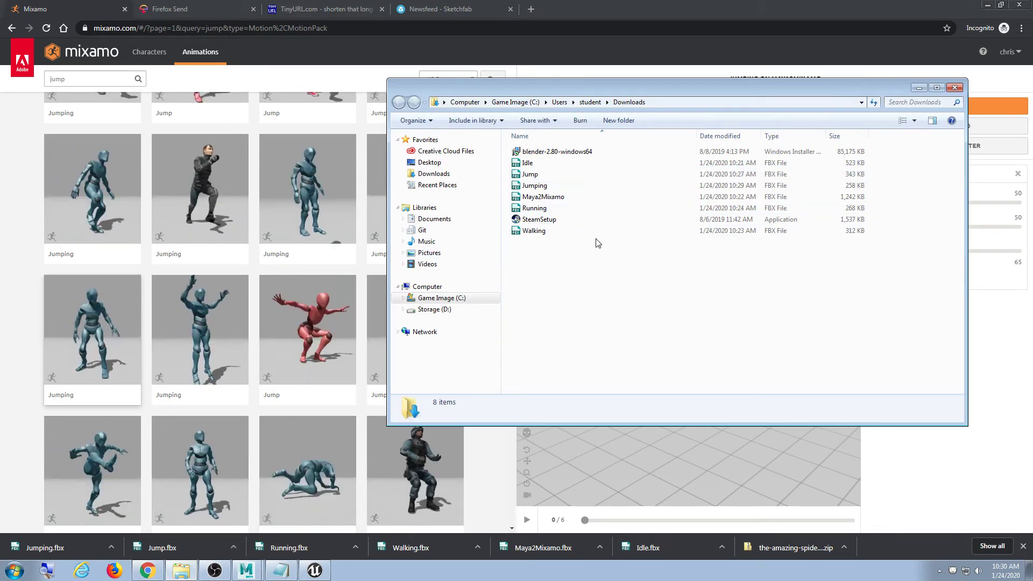
click(546, 174)
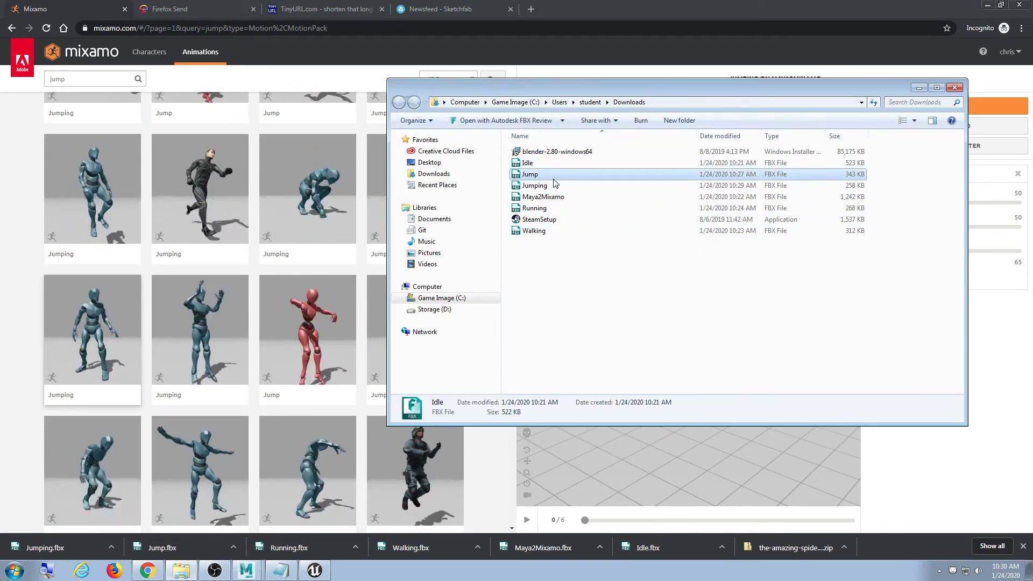
click(558, 210)
click(559, 233)
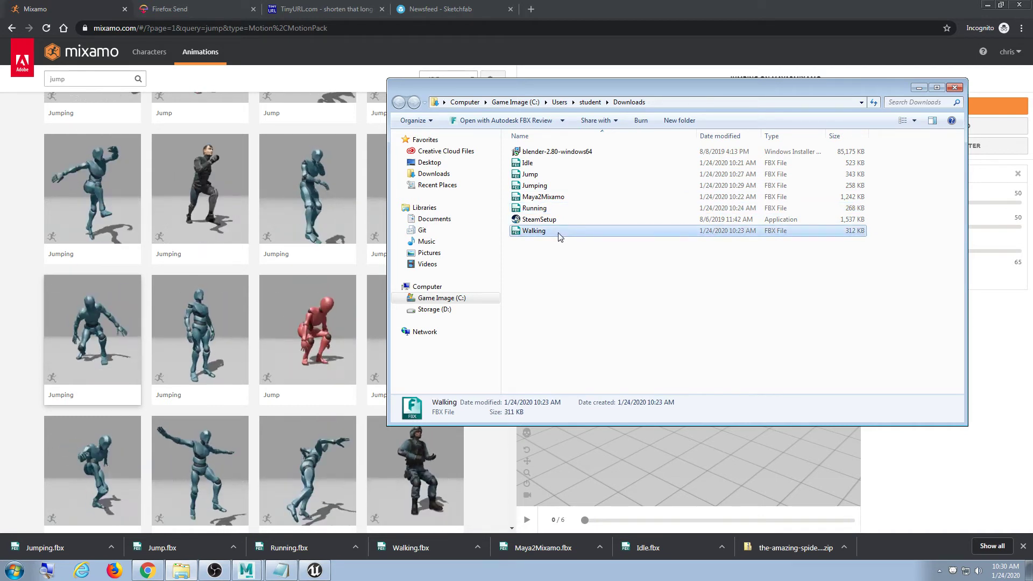
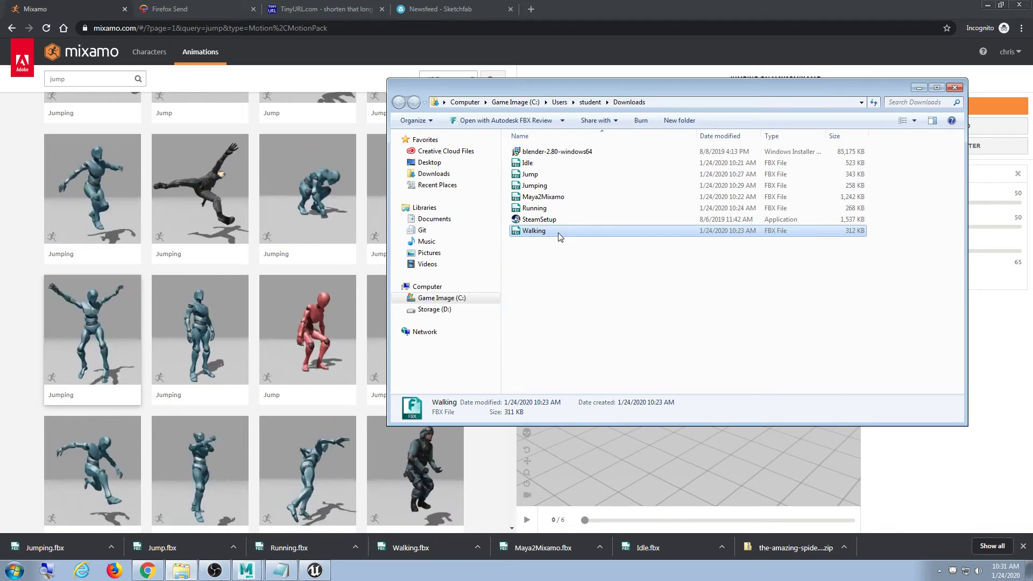
- Minimise Chrome, position the Downloads Explorer window and select the Jumping file
click(998, 5)
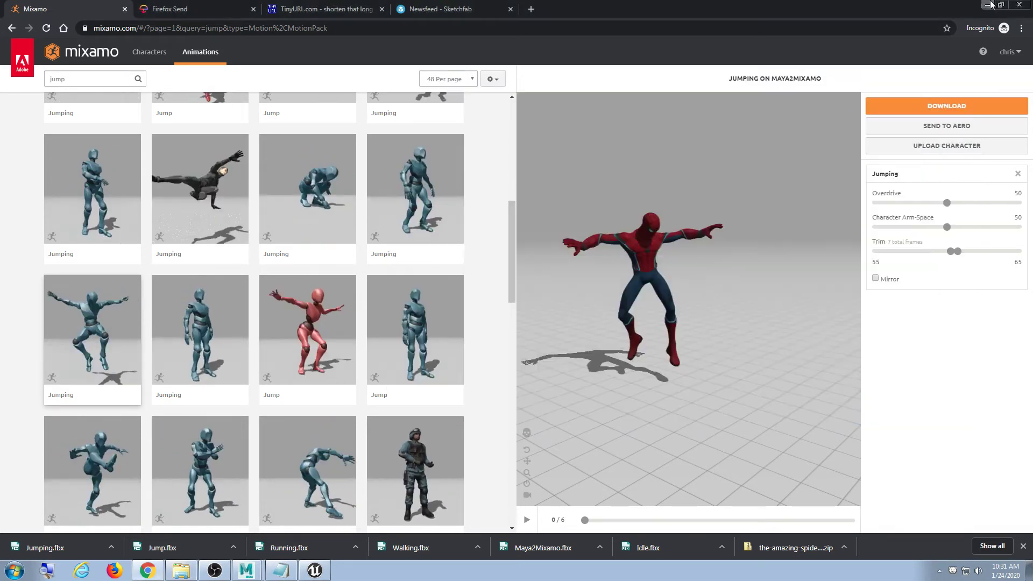
click(988, 4)
drag(782, 92, 741, 89)
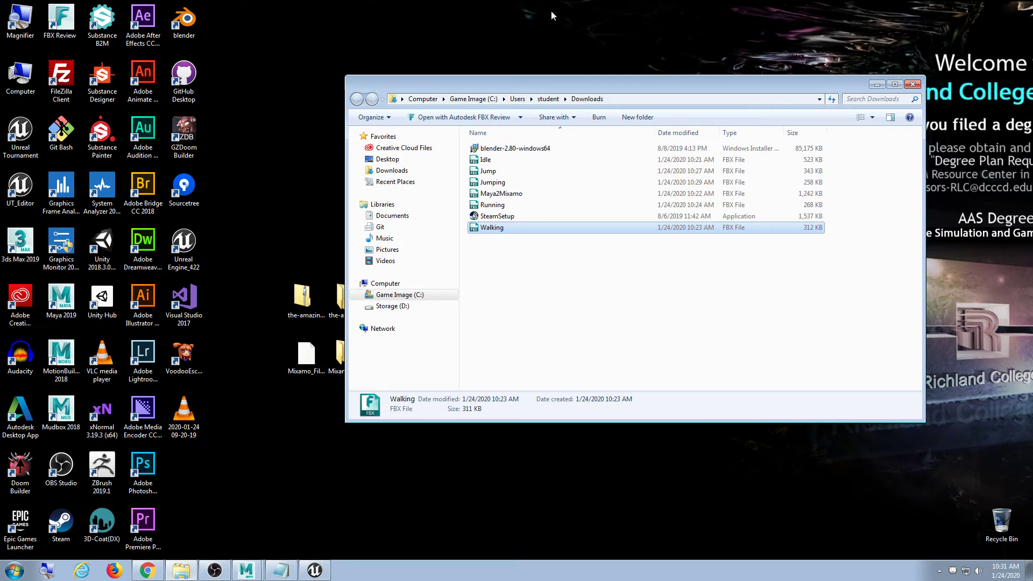
drag(564, 81, 566, 81)
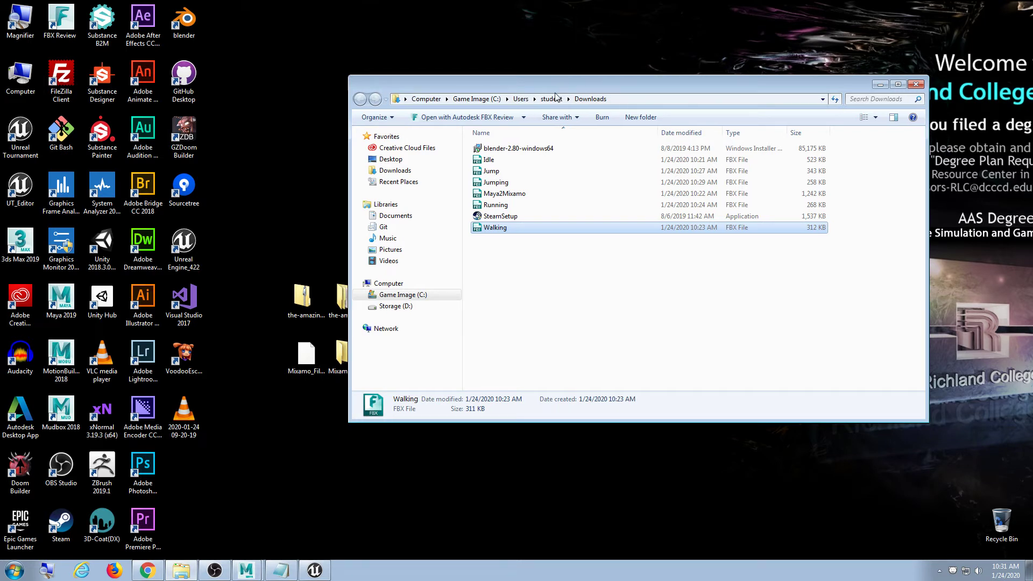
click(509, 183)
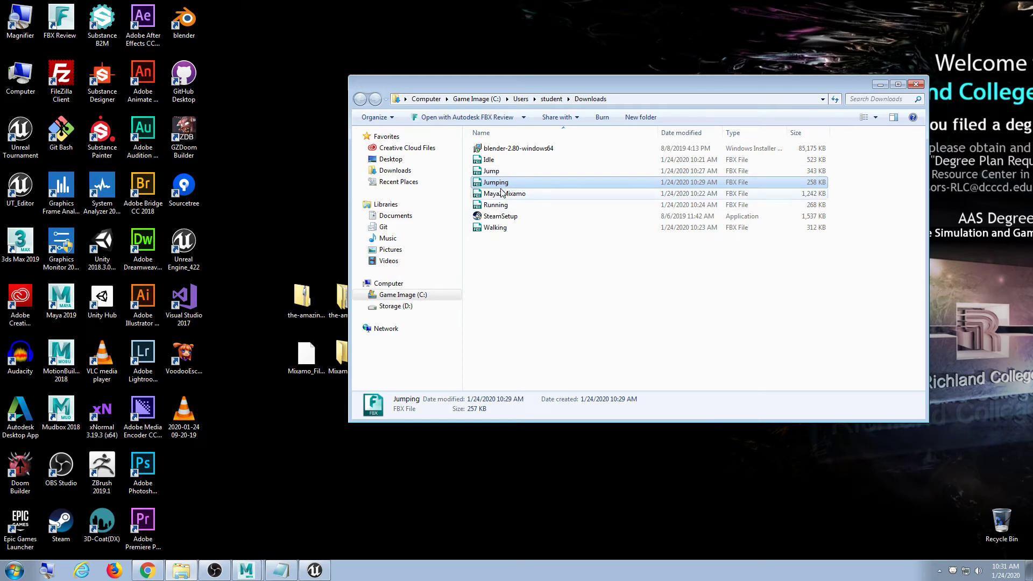
- Rename the Jumping file to Jump_End and the Jump file to Jump_Start
click(509, 183)
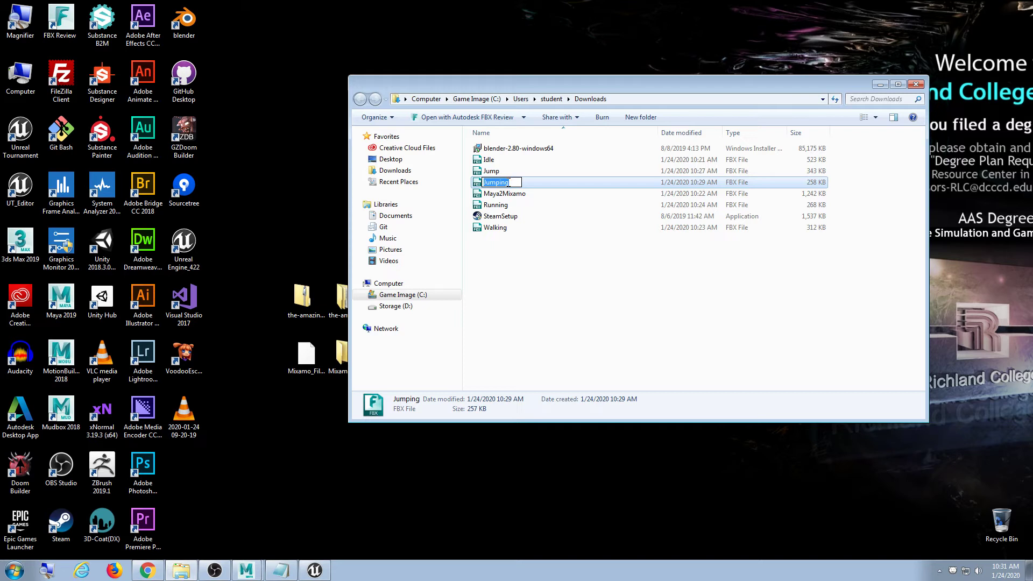
text(Jump_End)
key(Return)
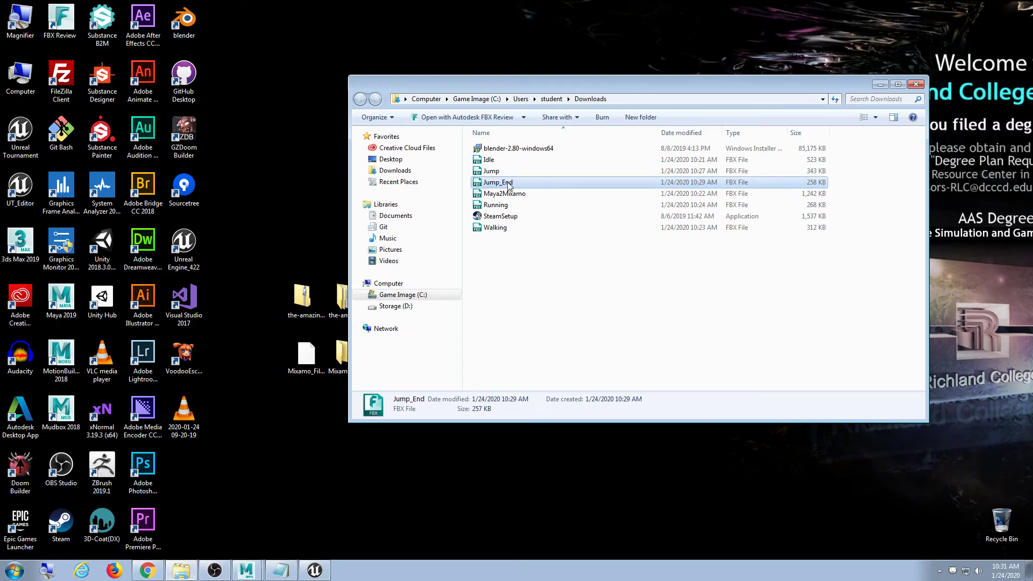
click(519, 172)
click(520, 173)
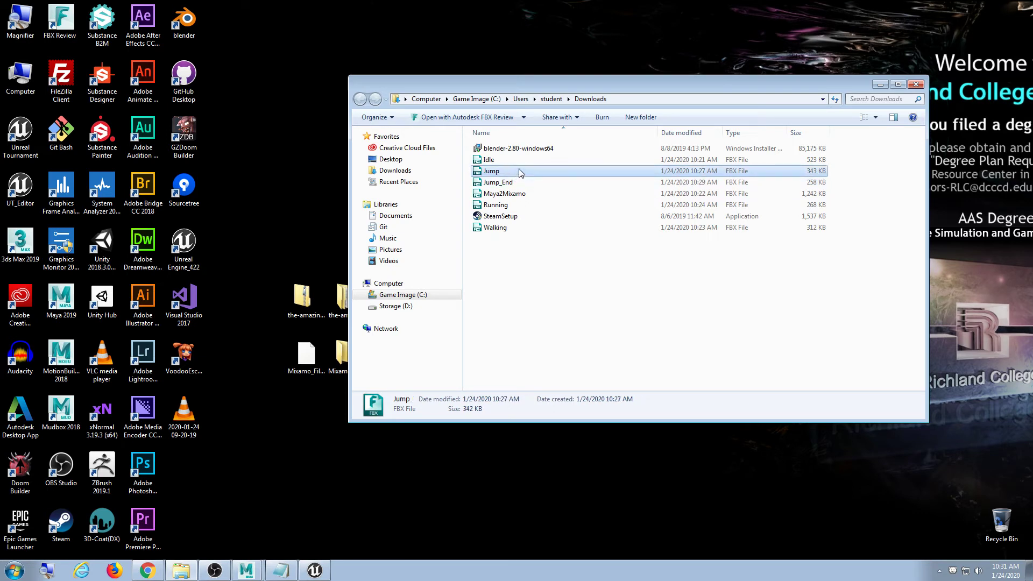
text(Jump_Start)
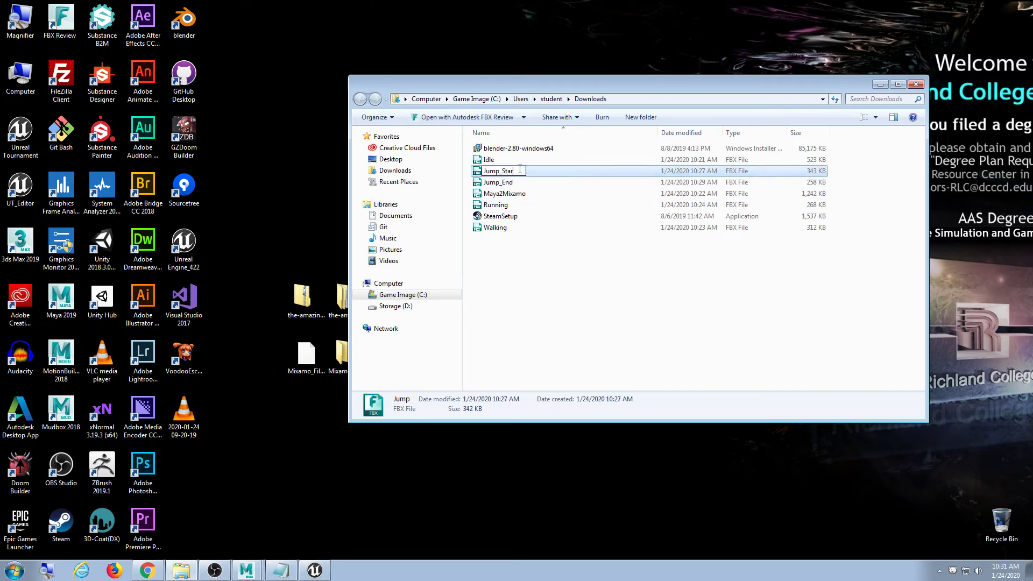
key(Return)
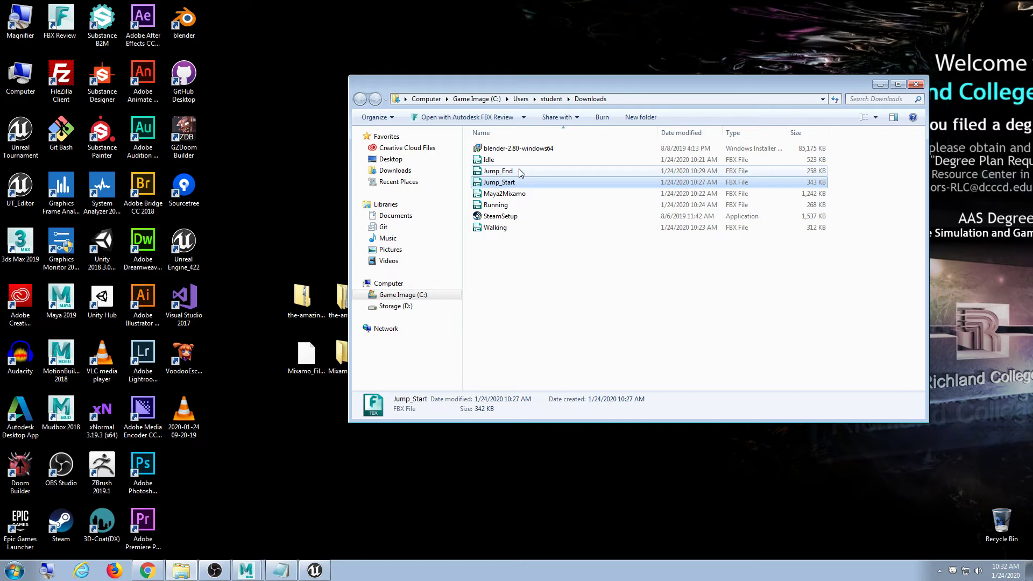
- Rename the Maya2Mixamo file to Mixamo2Maya
click(500, 196)
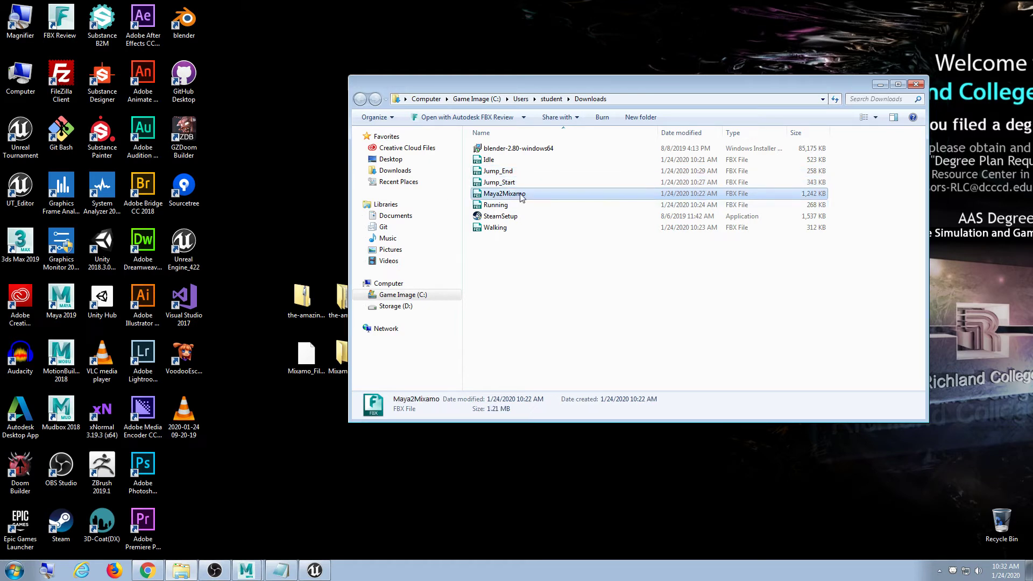
click(516, 193)
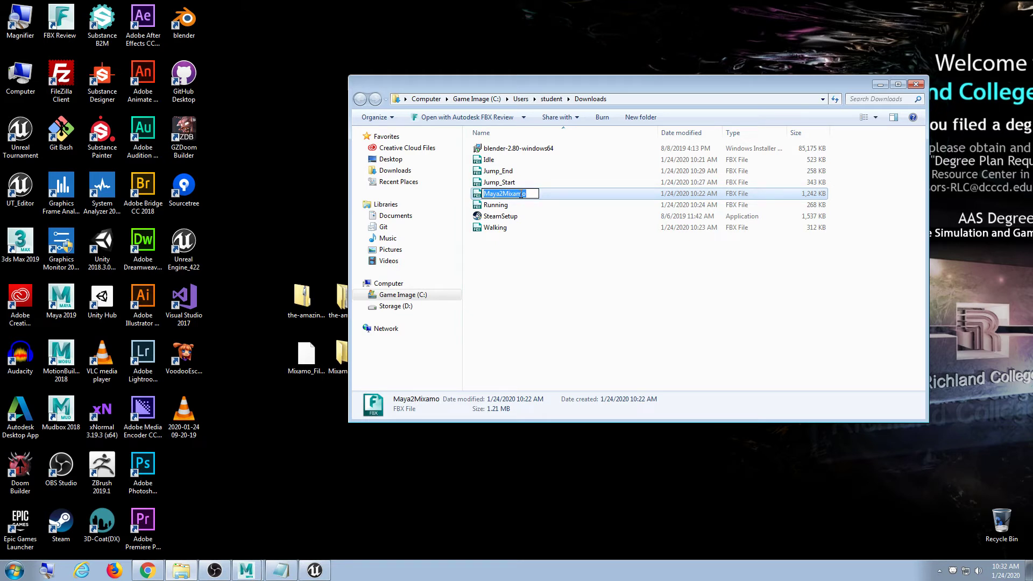
text(Mixamo2Maya)
key(Return)
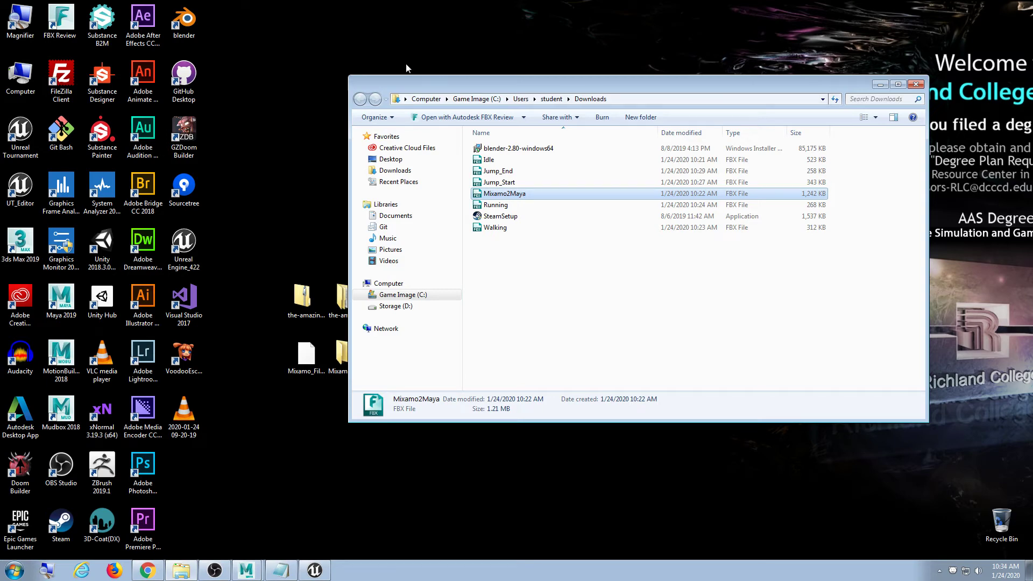
- Switch to the Maya window from the taskbar
click(248, 572)
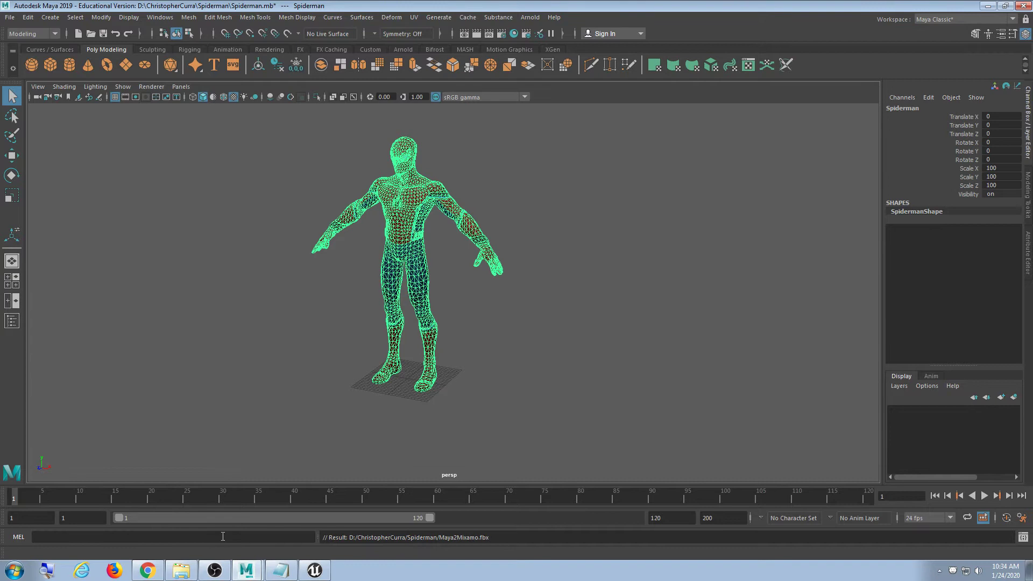
- Deselect the Spiderman model, then bring up the Script Editor and resize and position it
click(469, 428)
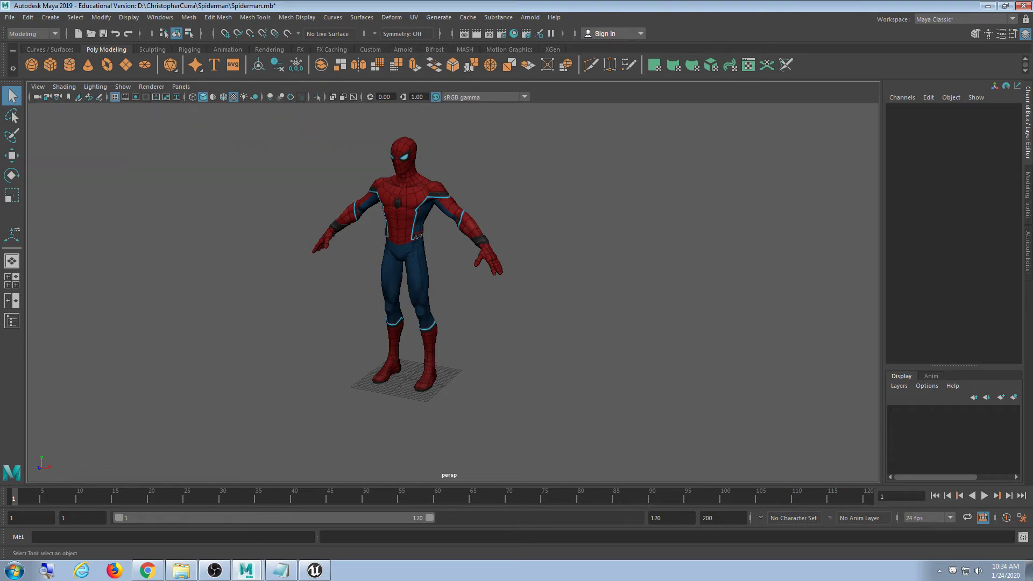
click(1023, 537)
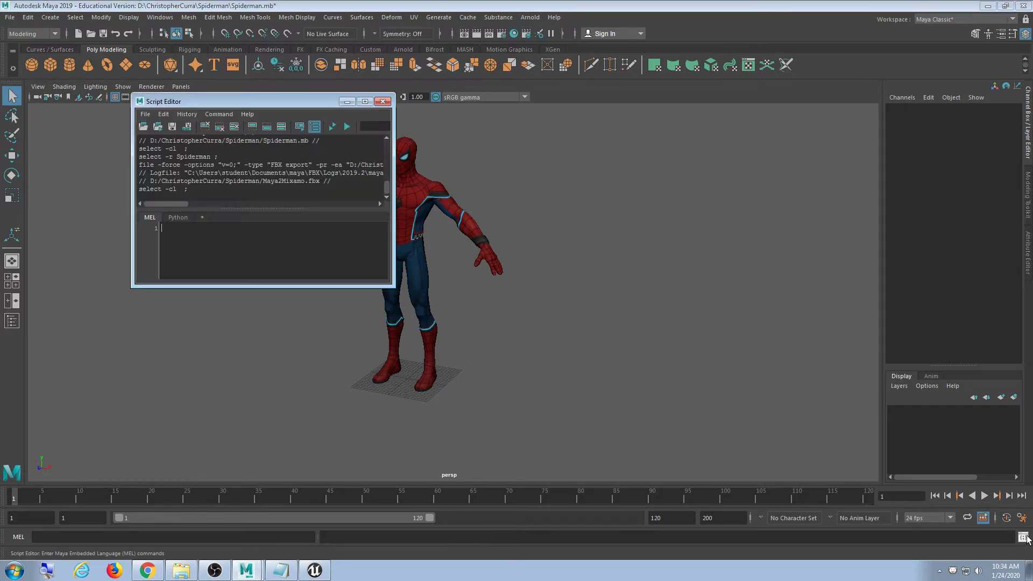
drag(259, 106, 193, 156)
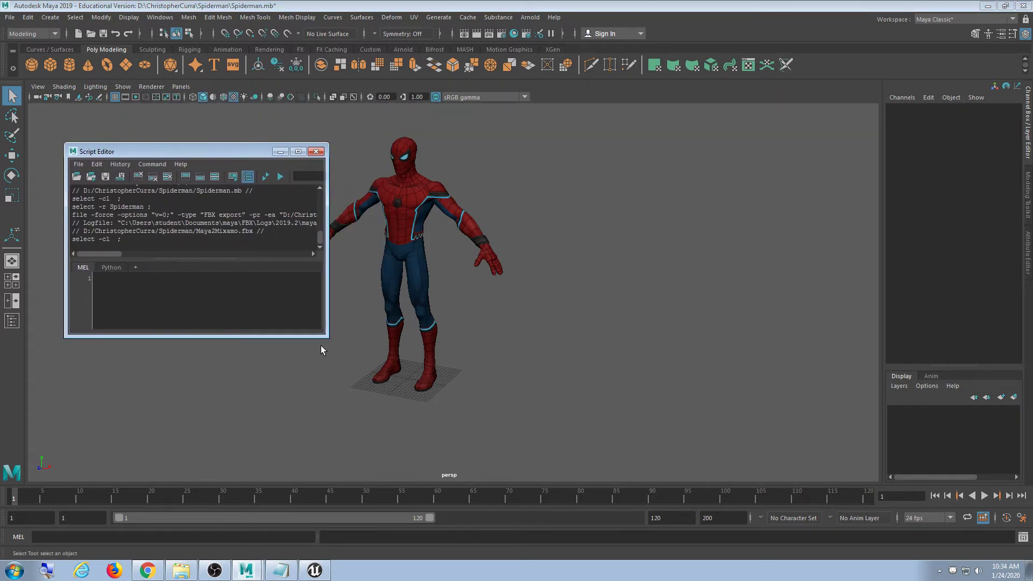
drag(325, 337, 315, 373)
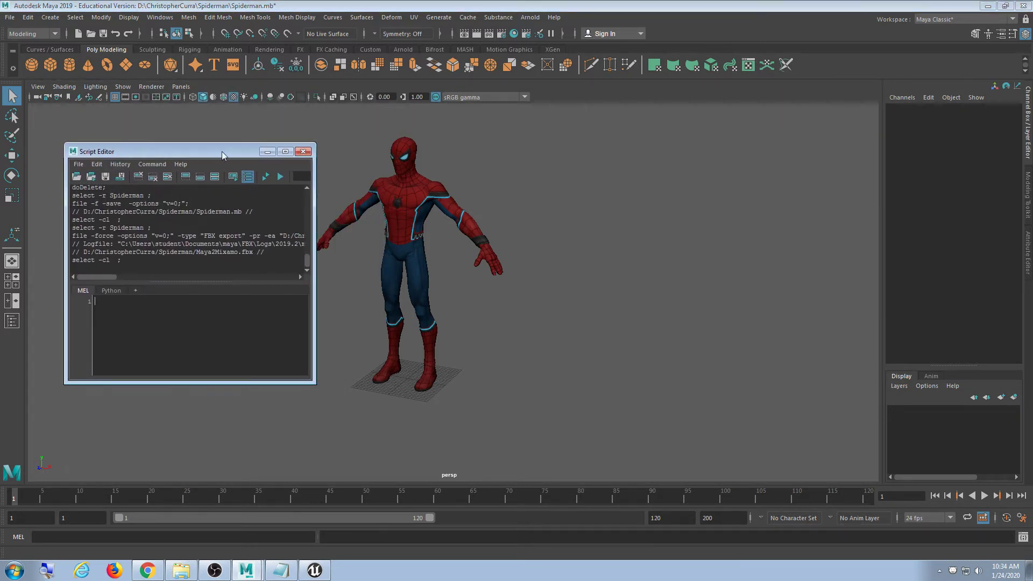
drag(220, 155, 205, 144)
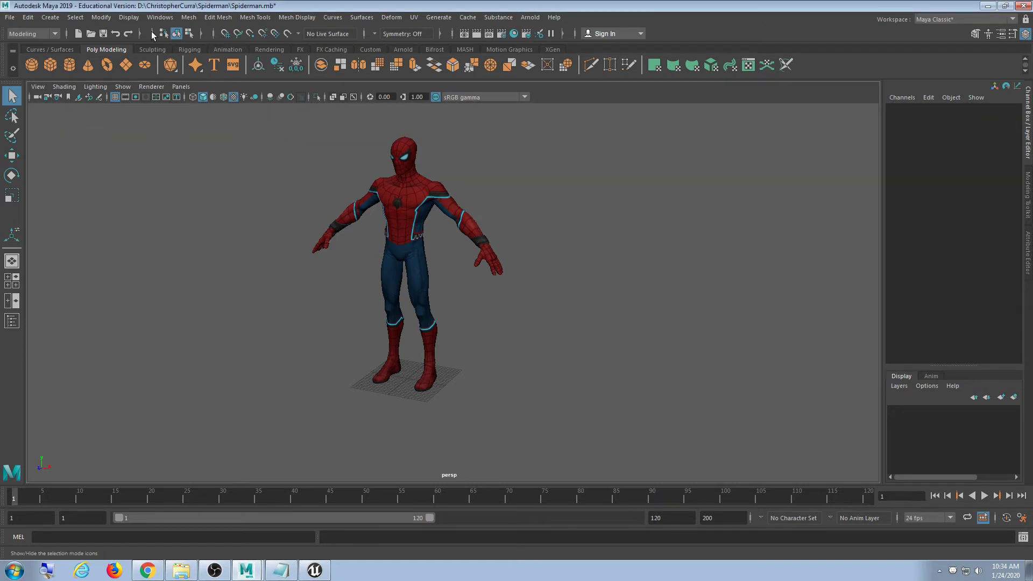
- Reopen the Script Editor via Windows > General Editors and choose File > Open Script
click(285, 140)
click(153, 18)
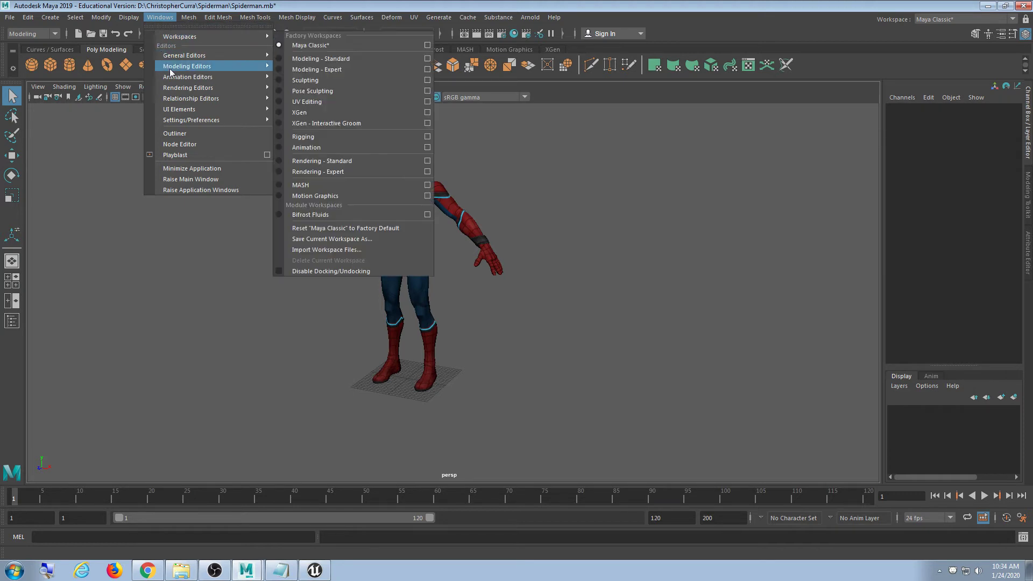
mouse_move(191, 120)
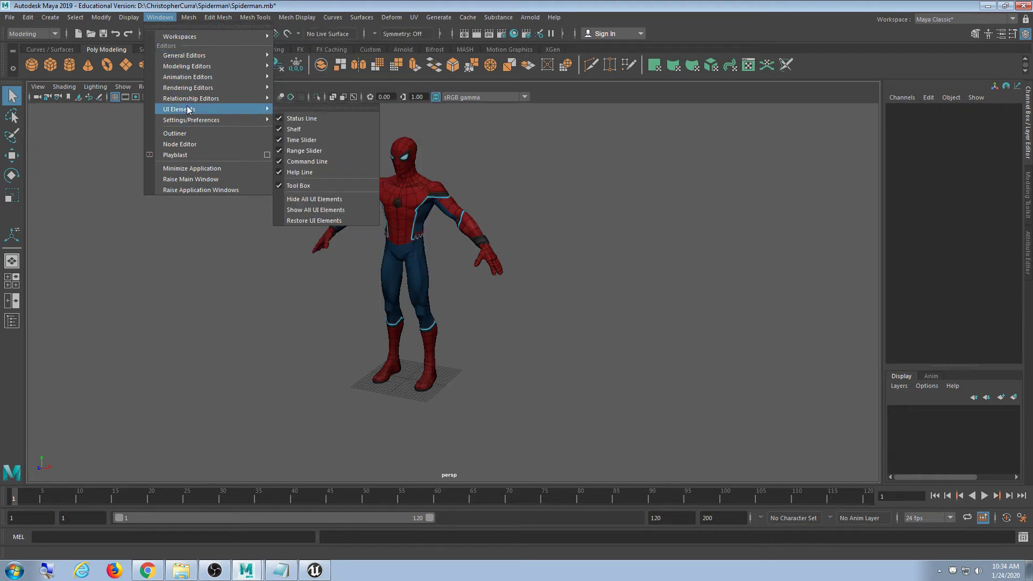
mouse_move(186, 100)
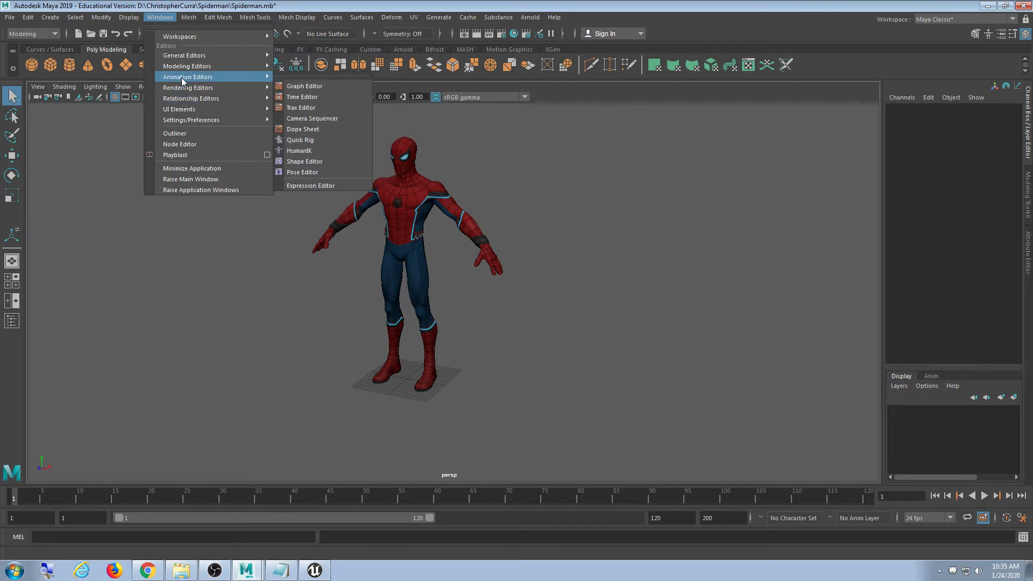
mouse_move(183, 56)
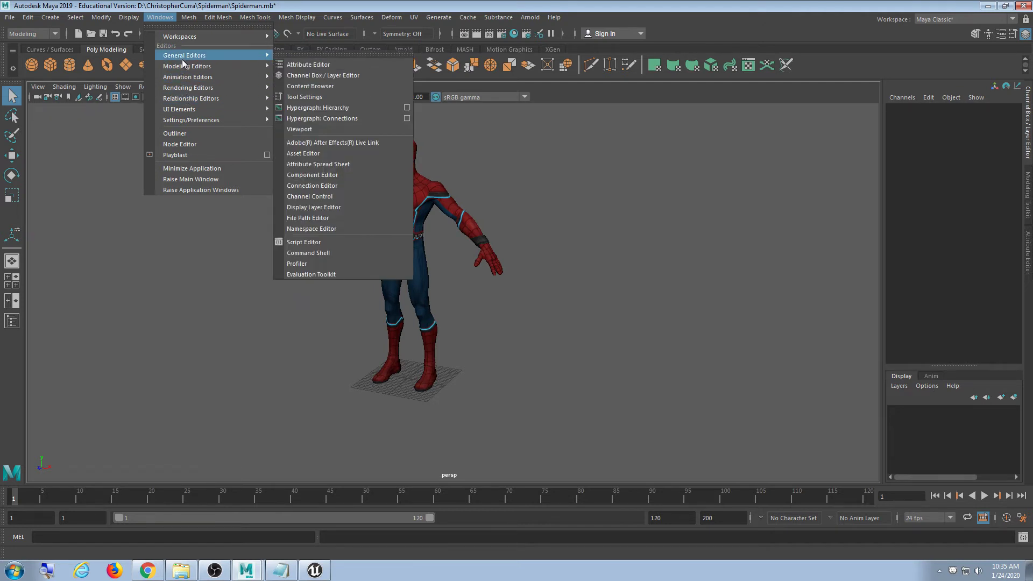
click(347, 242)
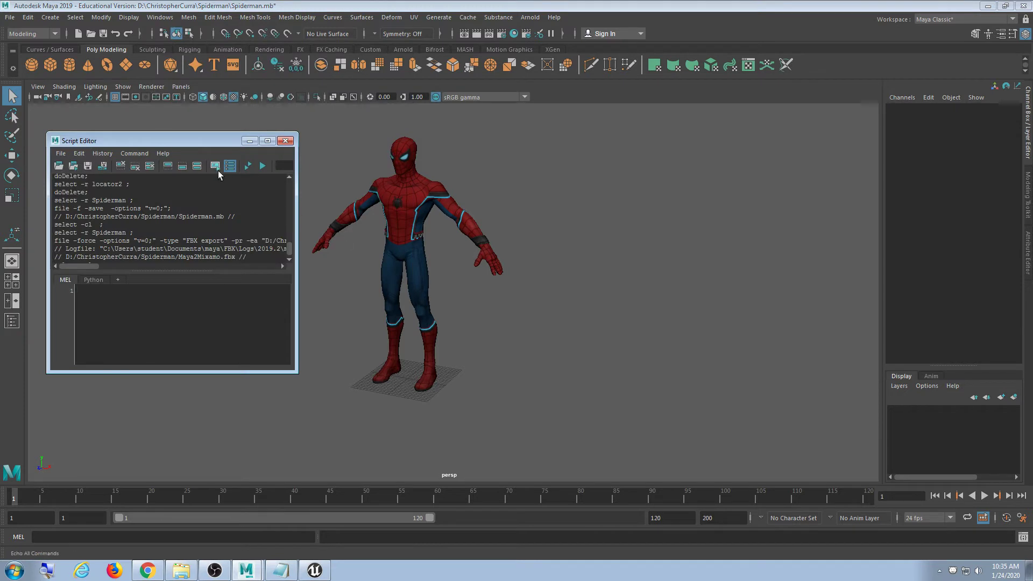
mouse_move(205, 141)
mouse_down()
mouse_move(214, 119)
mouse_move(200, 124)
mouse_up()
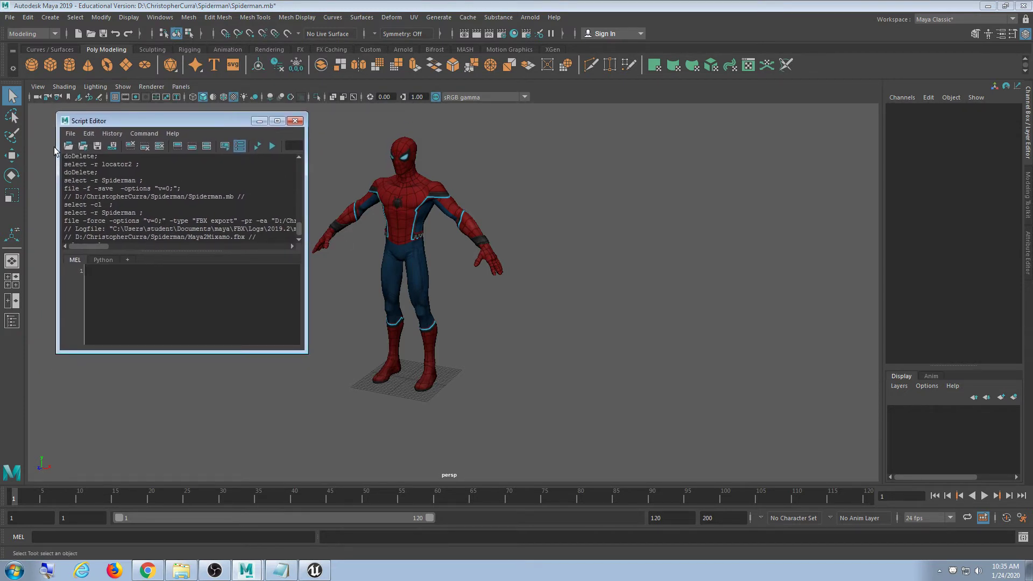
click(78, 135)
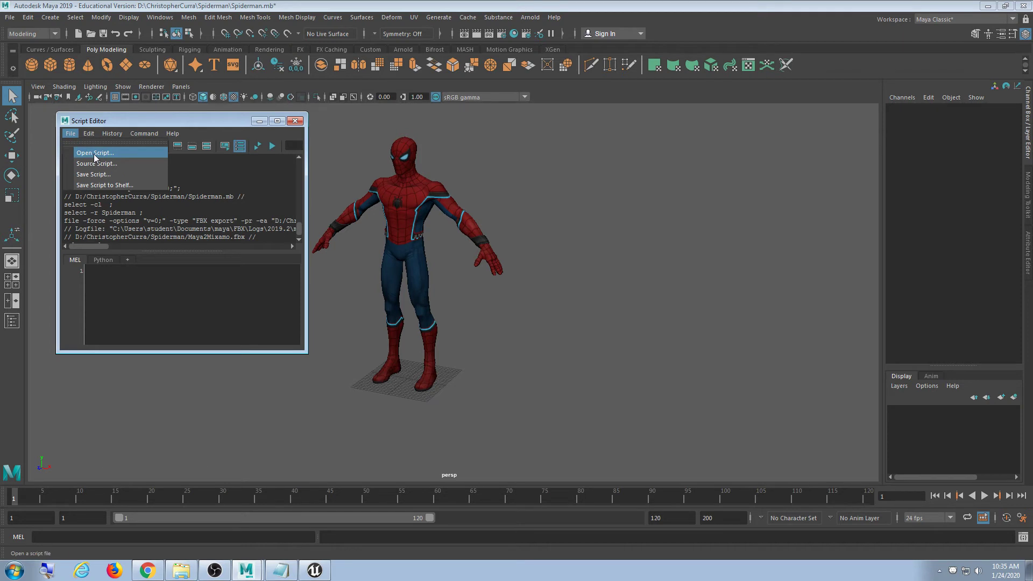
click(93, 154)
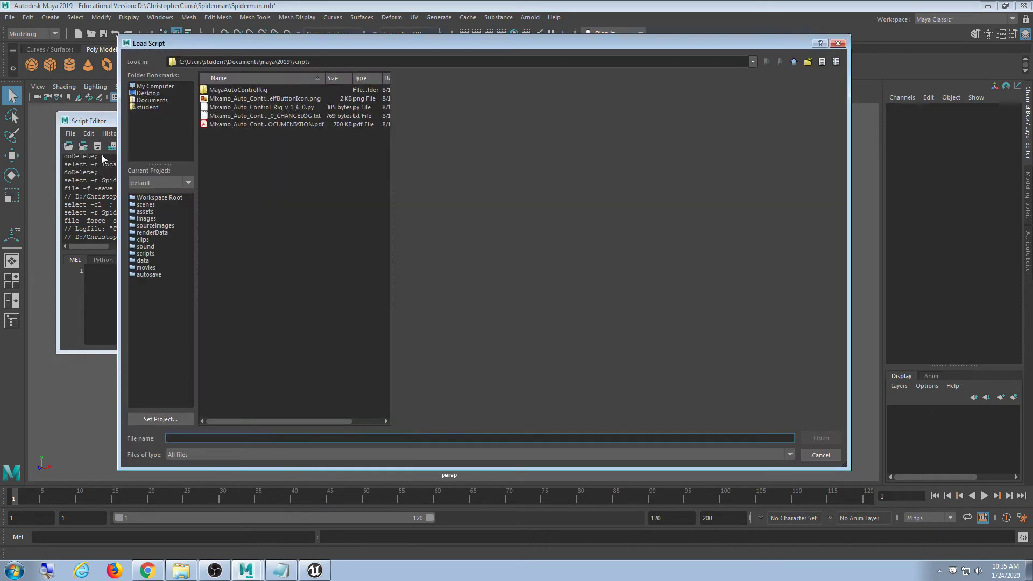
- Widen the Load Script dialog and load Mixamo_Auto_Control_Rig_v_1_6_0.py into a new tab
drag(391, 210, 587, 221)
drag(441, 48, 447, 55)
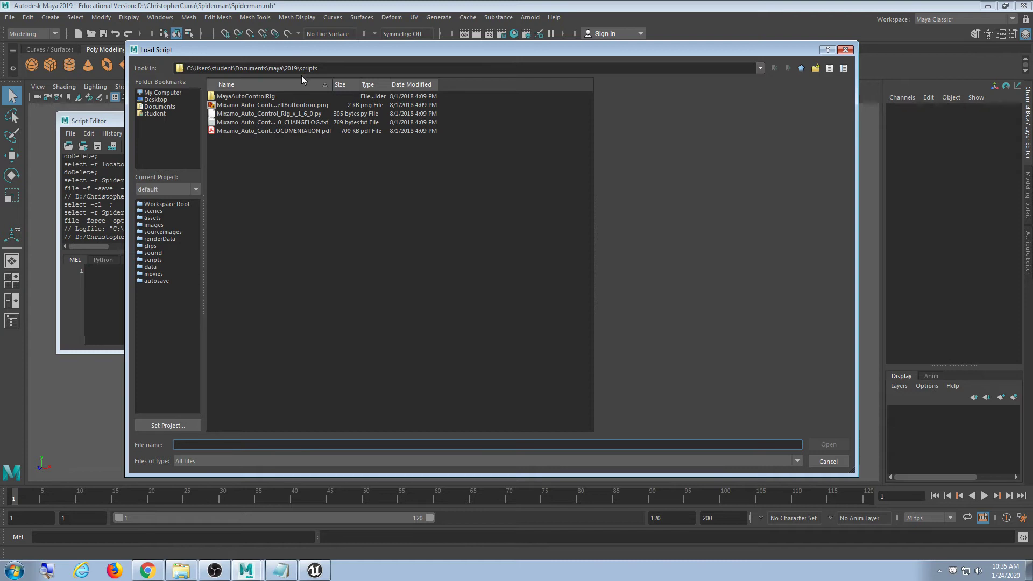
click(293, 114)
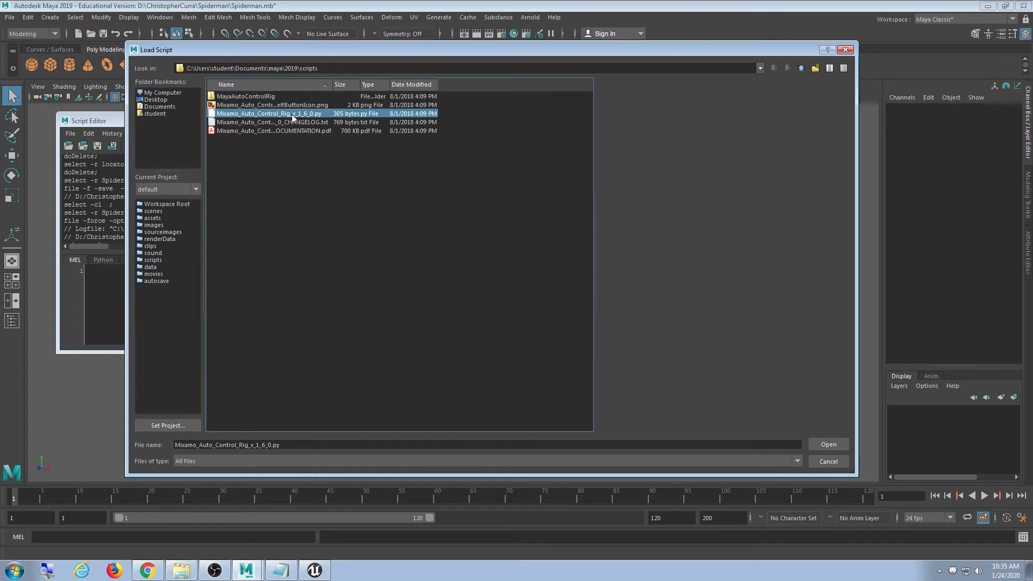
double_click(292, 114)
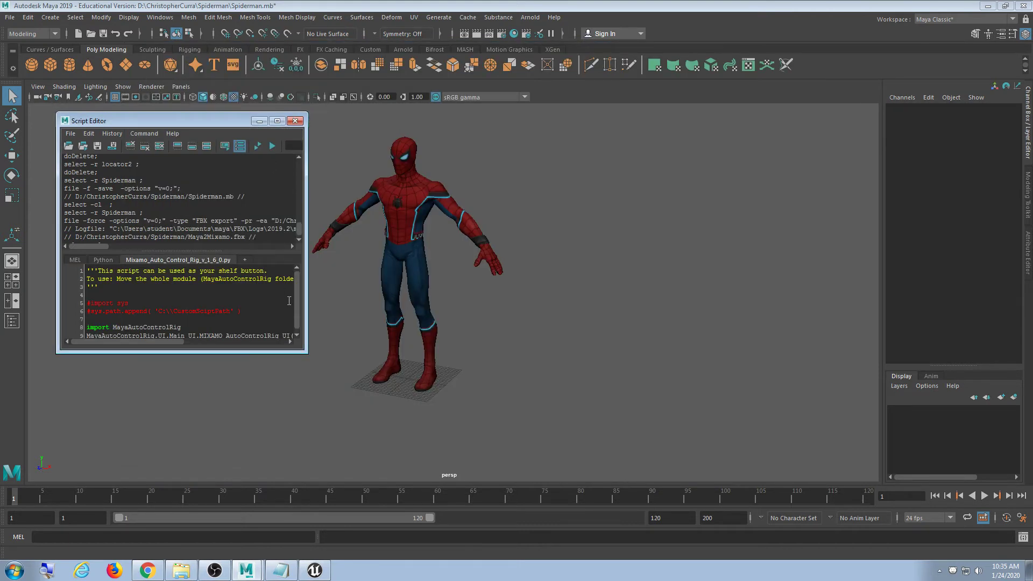
- Run the Mixamo Auto Control Rig script, close the Script Editor and place the rig window right
click(273, 147)
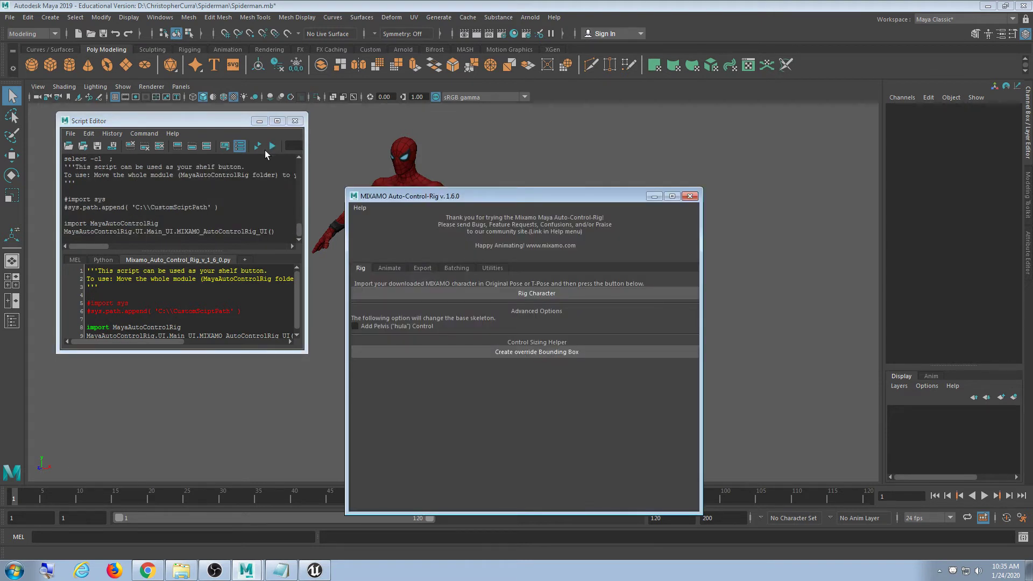
click(295, 121)
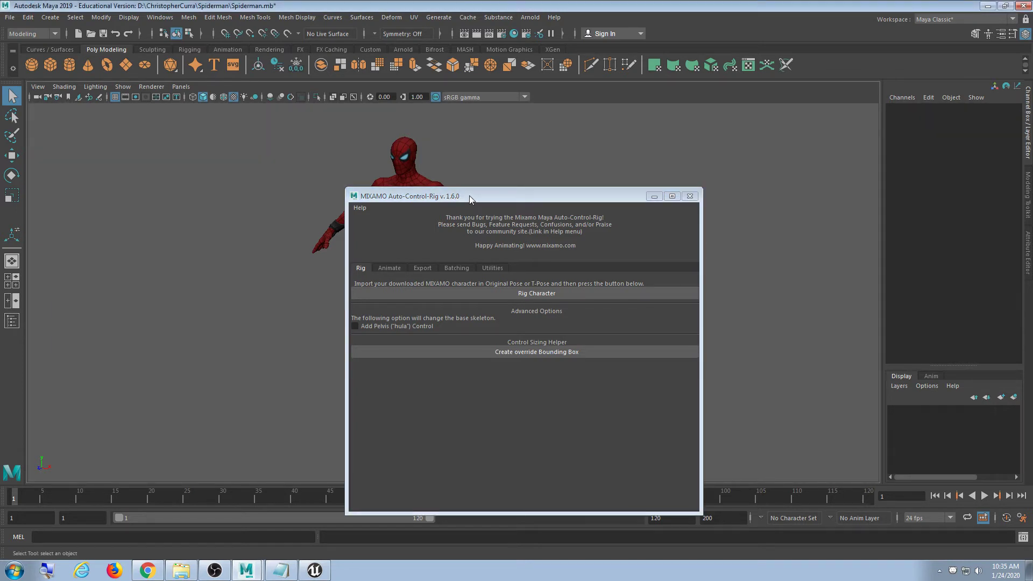
drag(469, 196, 601, 108)
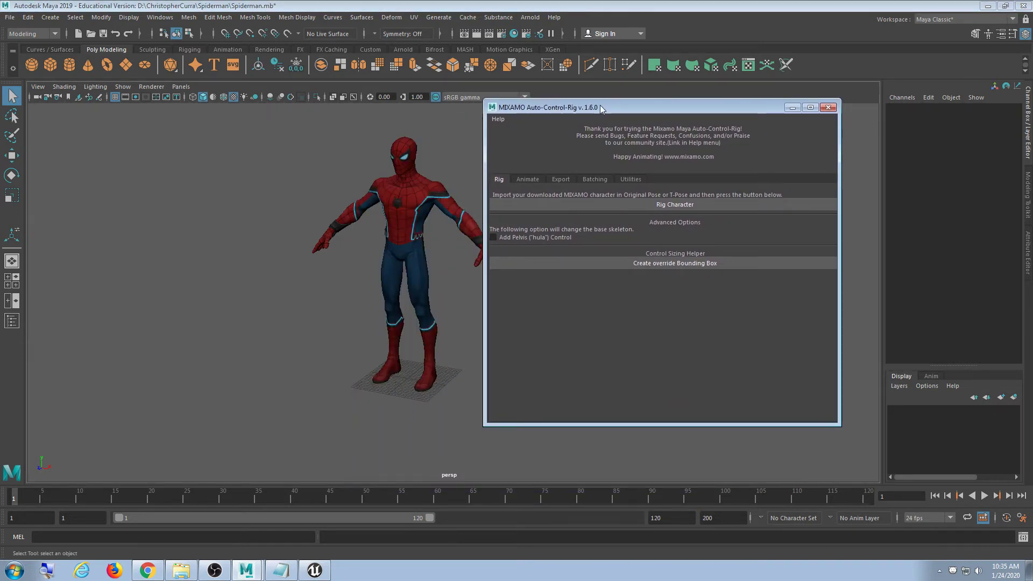
click(362, 255)
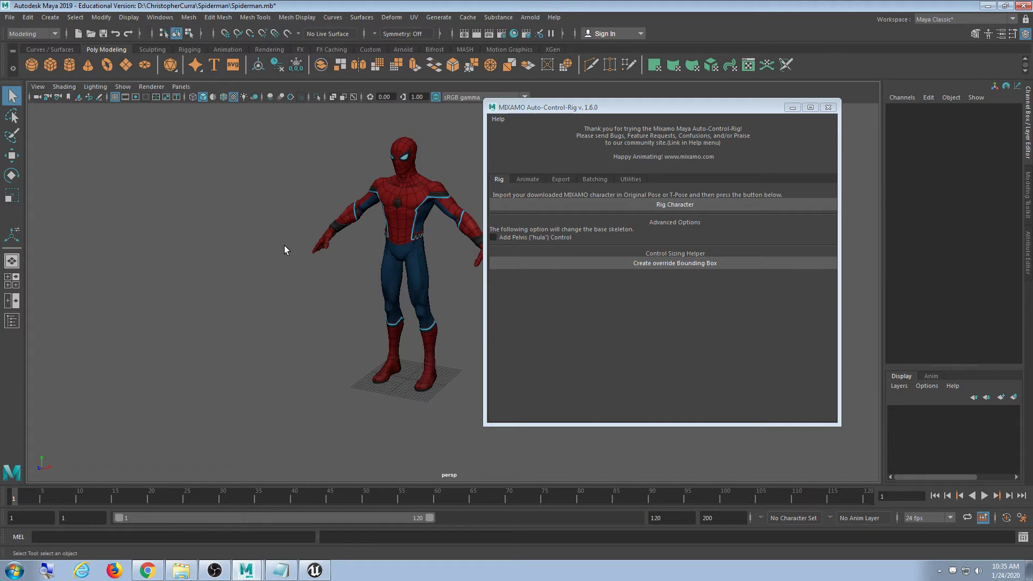
drag(611, 111, 645, 117)
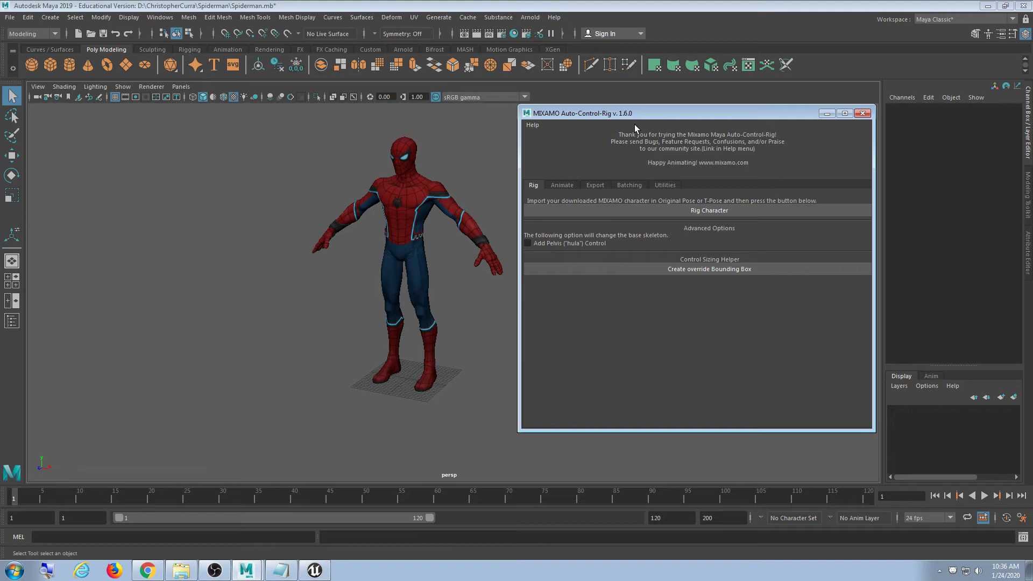
- Clear the Spiderman mesh selection and nudge the Mixamo rig window right
click(451, 240)
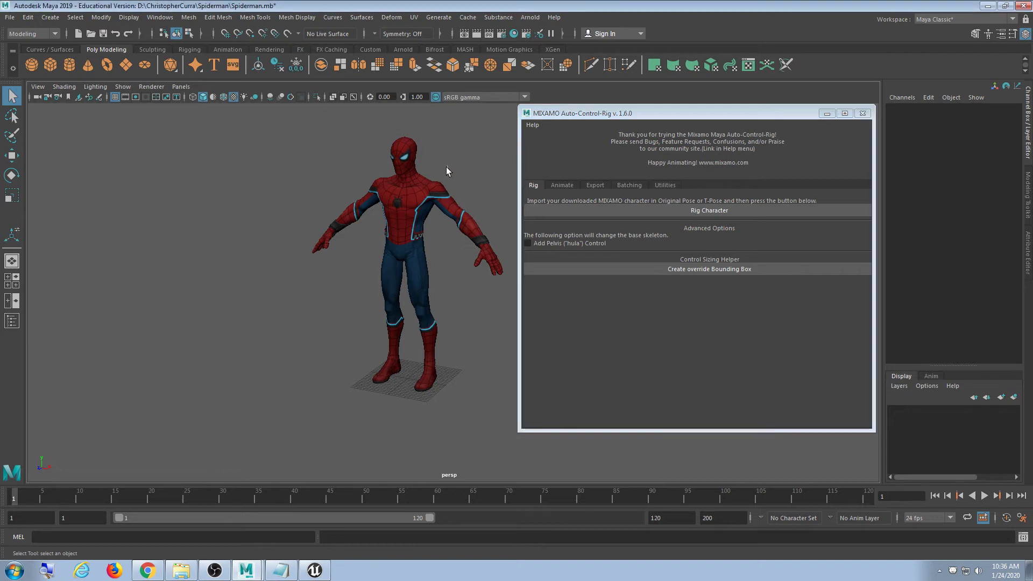
click(451, 237)
click(415, 183)
click(454, 143)
drag(566, 113, 576, 117)
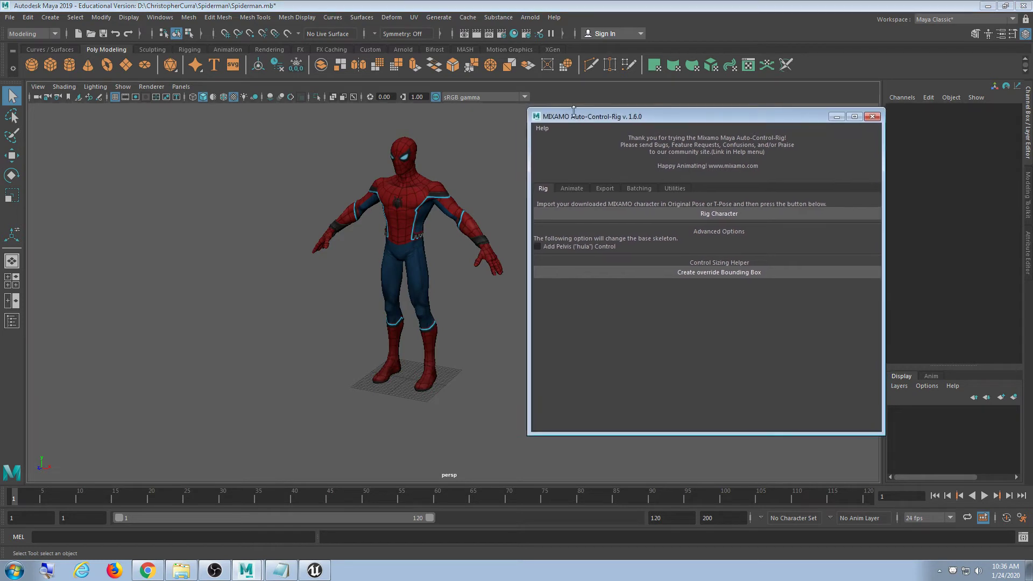
- Start a new scene, saving changes to Spiderman.mb first
click(10, 18)
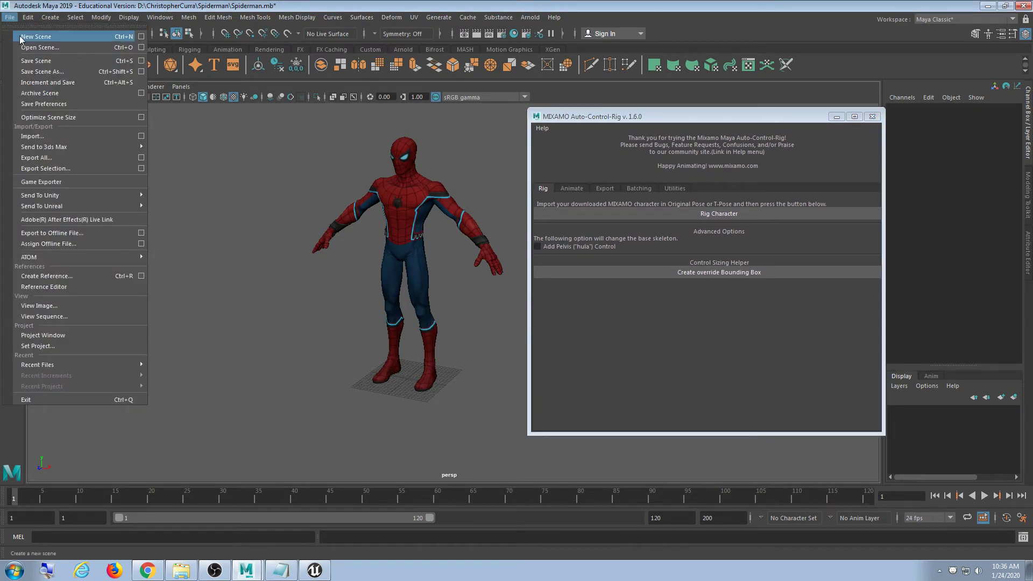
click(36, 37)
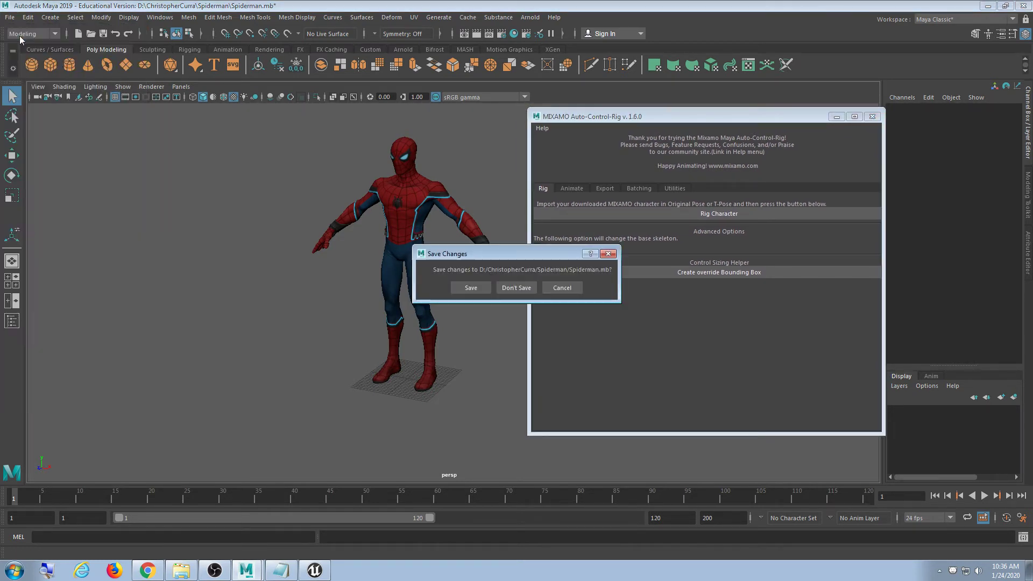
click(486, 288)
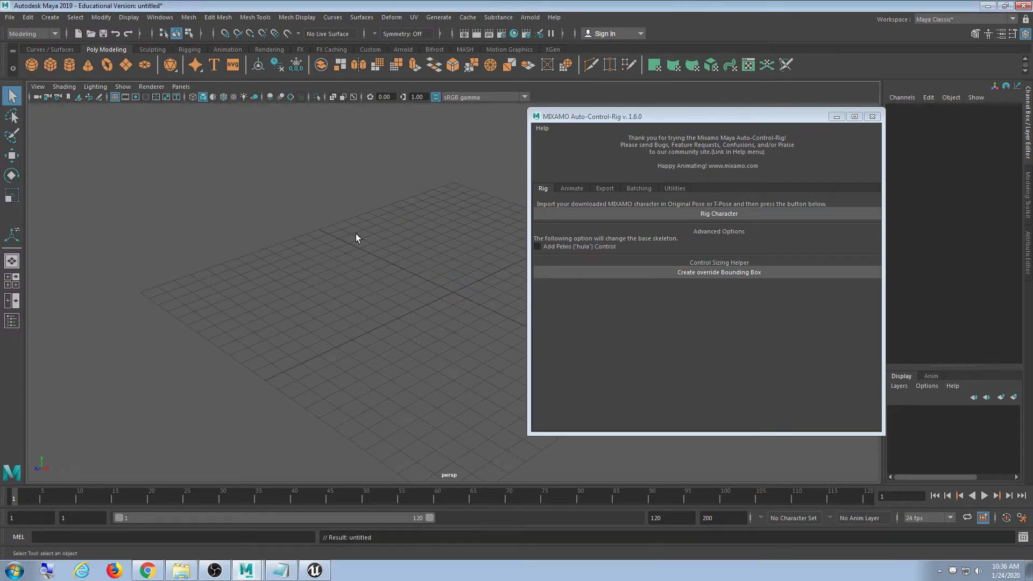
drag(614, 120, 634, 143)
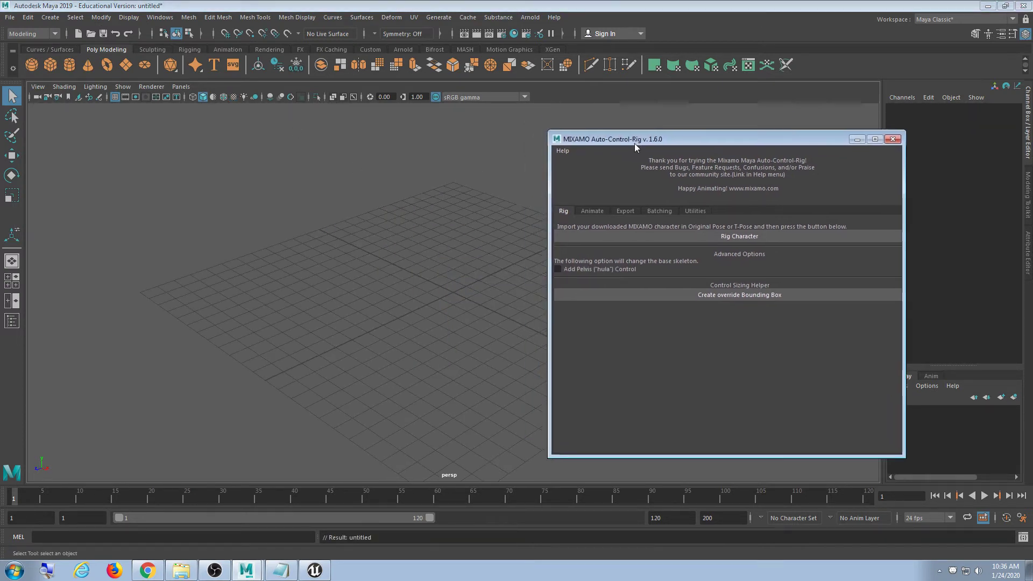
click(9, 17)
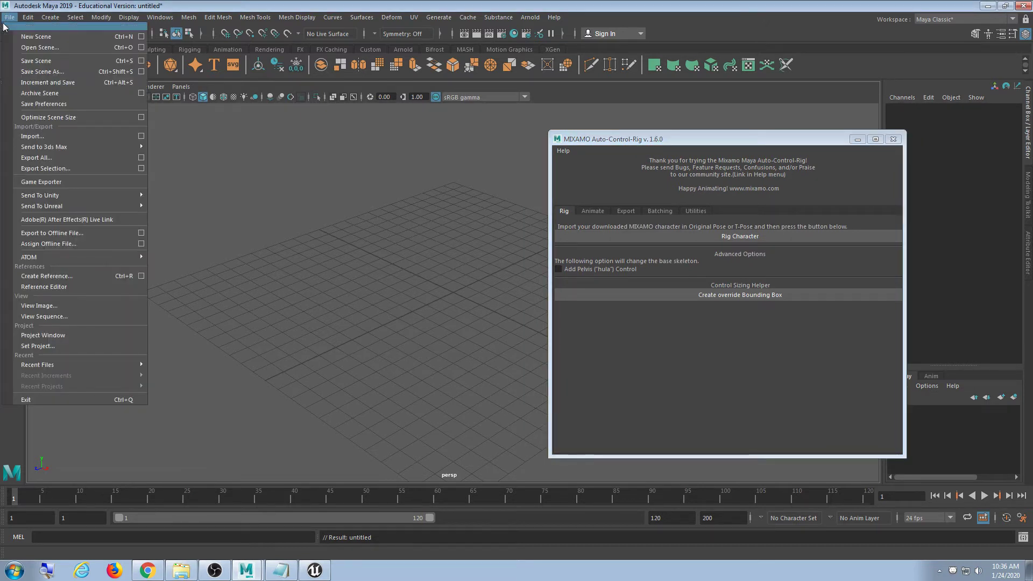
- Import Mixamo2Maya.fbx from the student user's Downloads folder
click(33, 135)
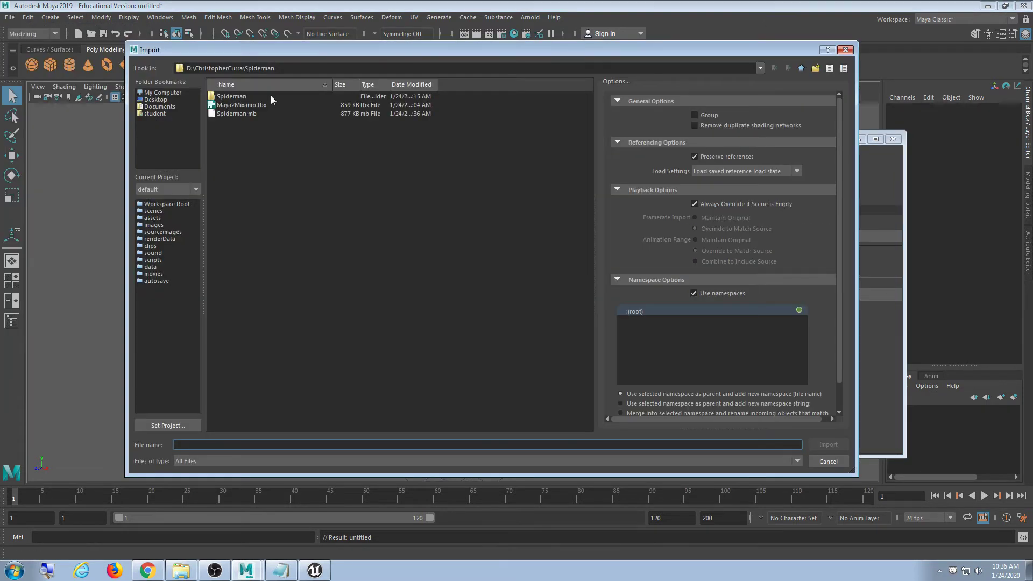
click(163, 112)
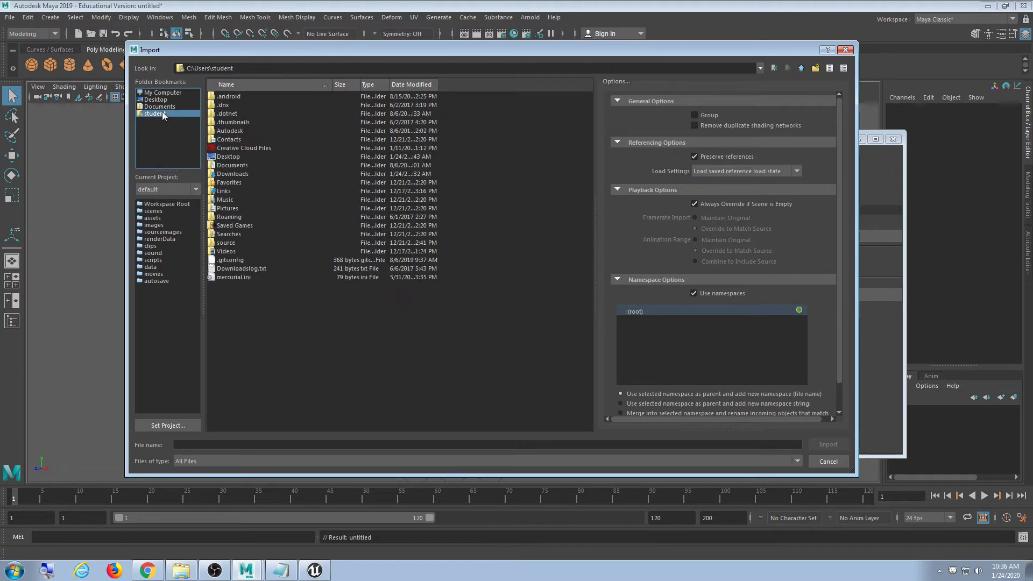
double_click(240, 173)
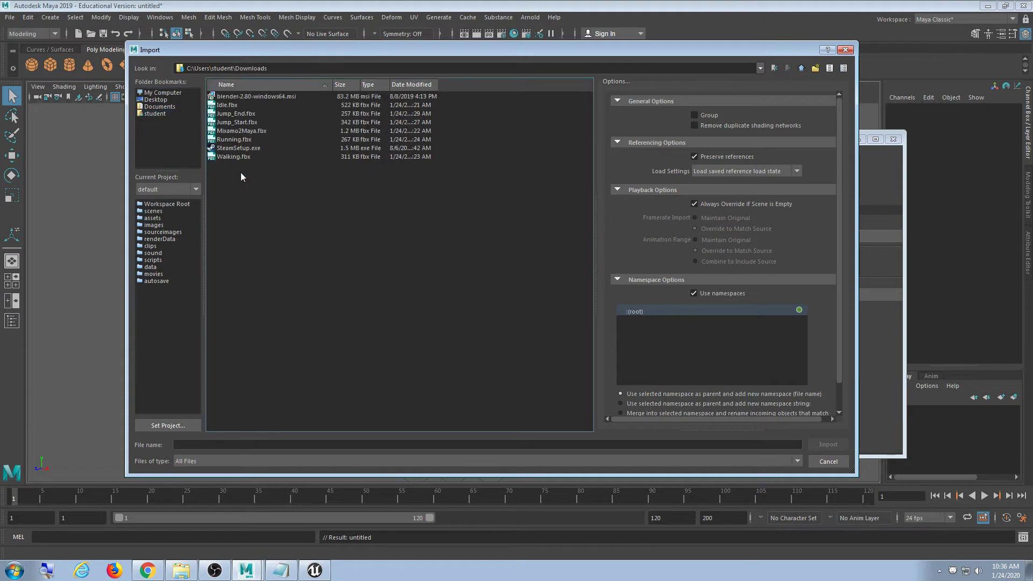
click(246, 130)
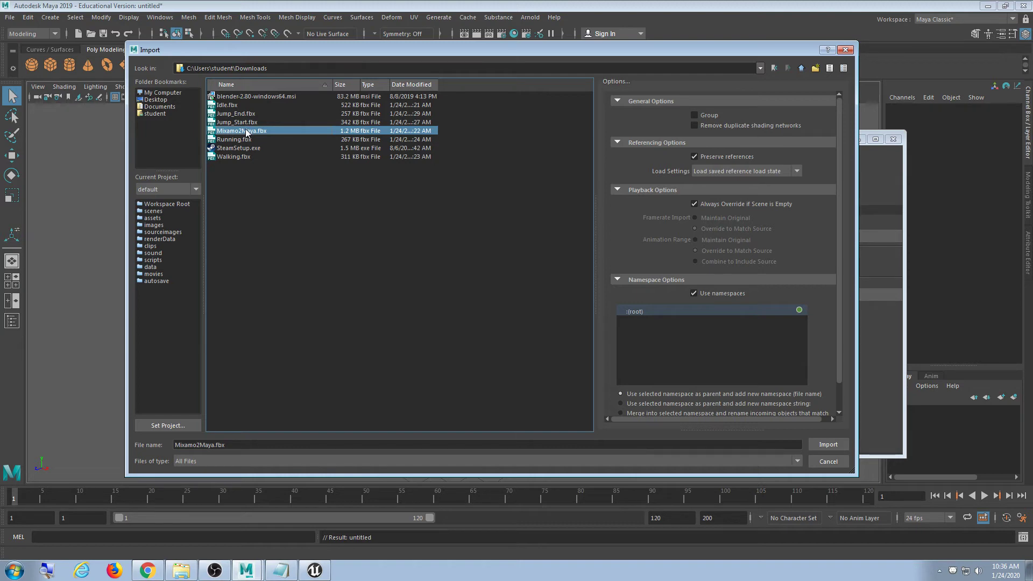
double_click(246, 132)
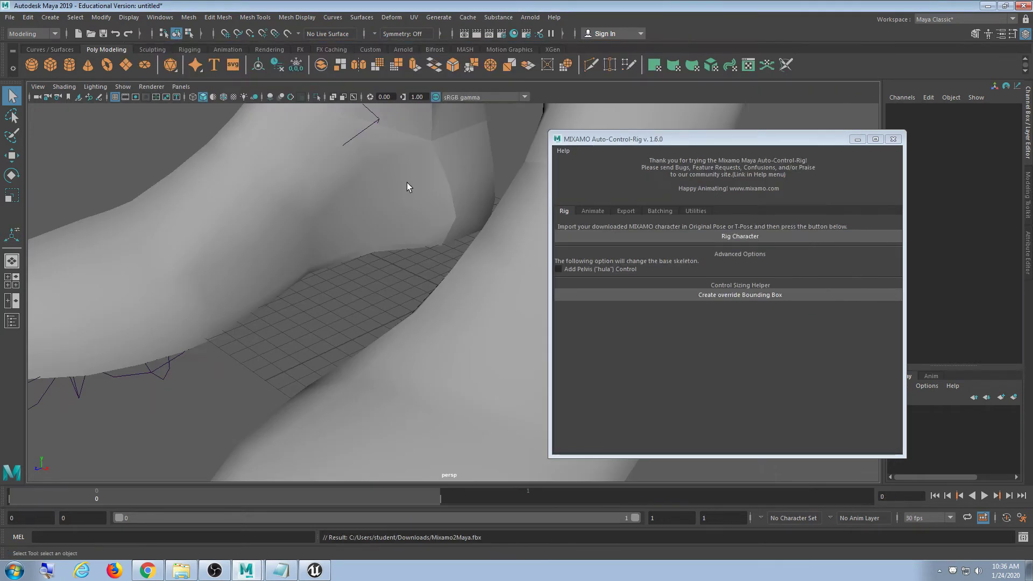
- Frame the T-pose Spiderman character and switch the viewport to textured display with 6
scroll(484, 227, down, 12)
alt+drag(434, 227, 279, 319)
alt+middle_drag(280, 319, 344, 305)
scroll(342, 295, up, 3)
scroll(341, 293, down, 1)
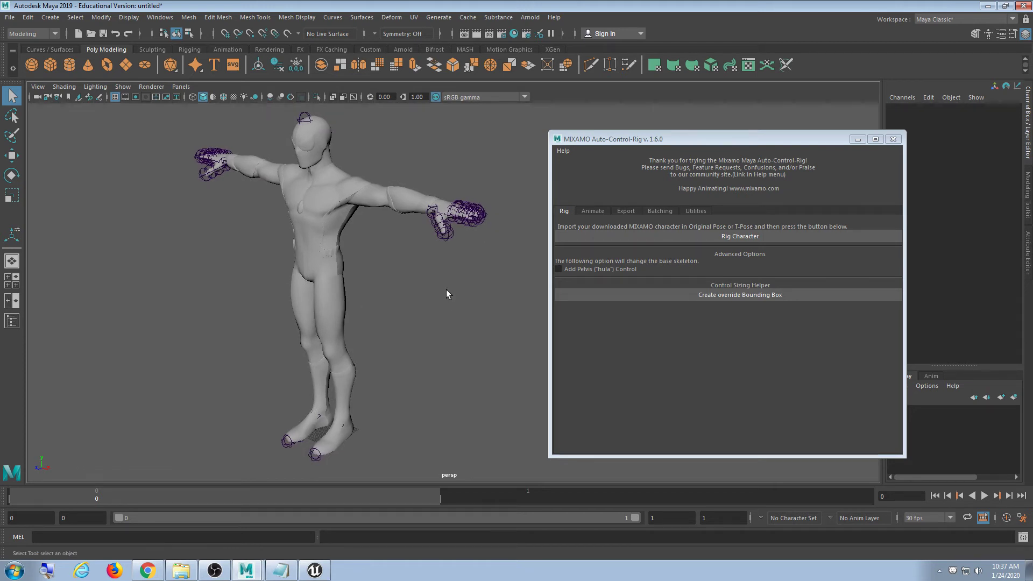
drag(447, 289, 226, 335)
click(482, 264)
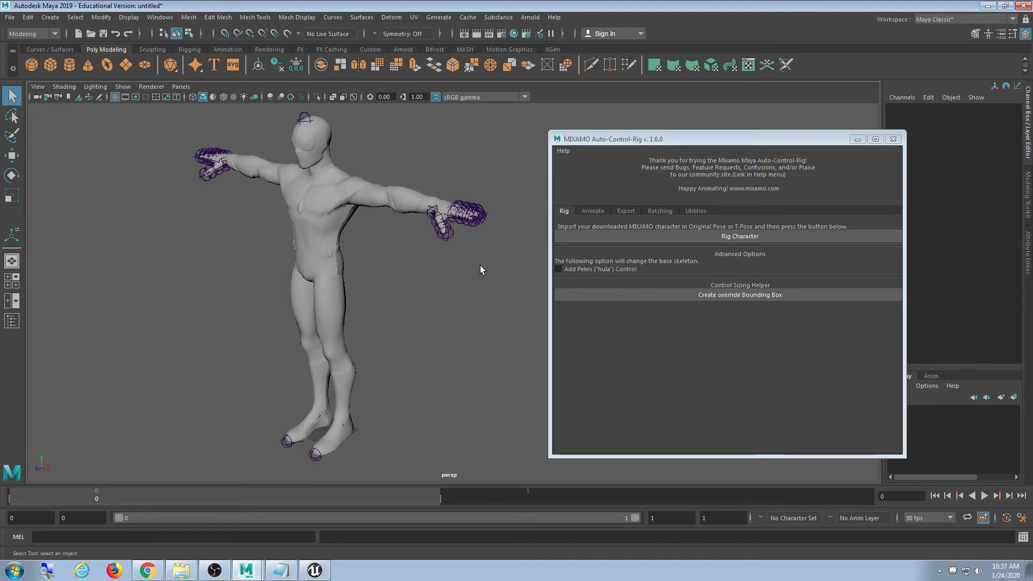
key(6)
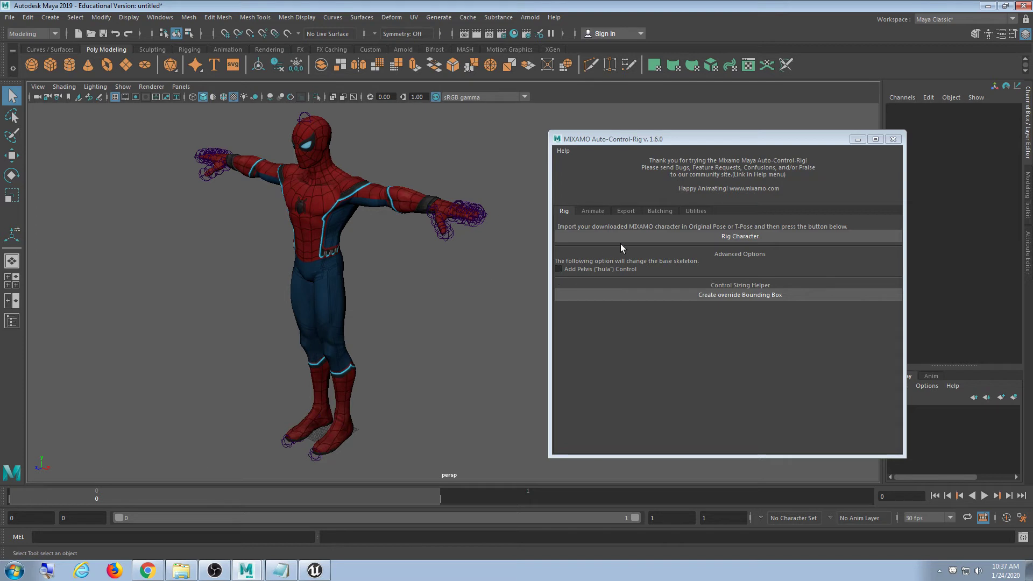
- Run Rig Character to build the control curves and the ControlLayer, BindJointLayer and MeshLayer layers
click(751, 237)
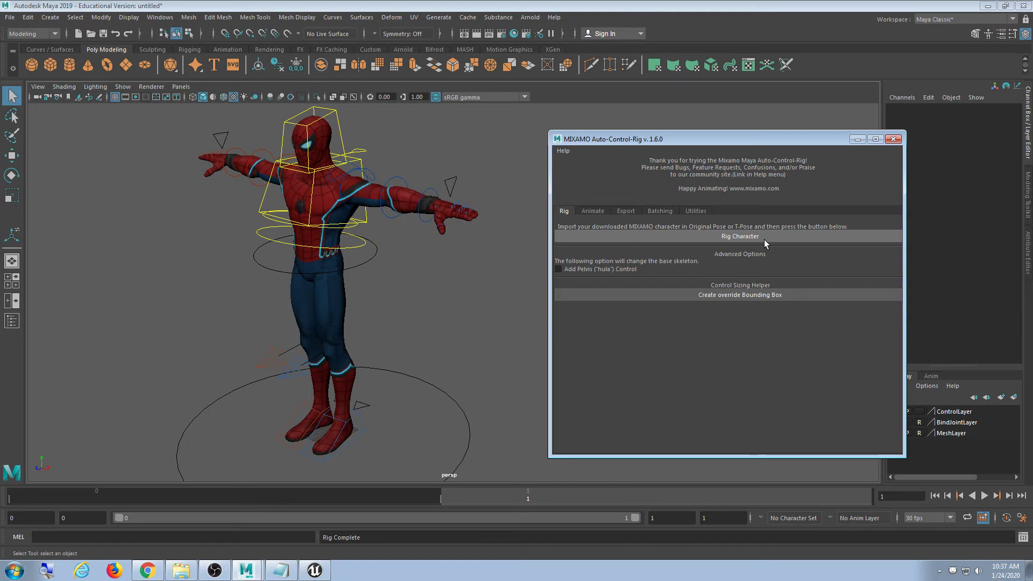
click(10, 17)
- Save the scene as SpidermanRig.mb in the Spiderman folder on drive D
click(50, 68)
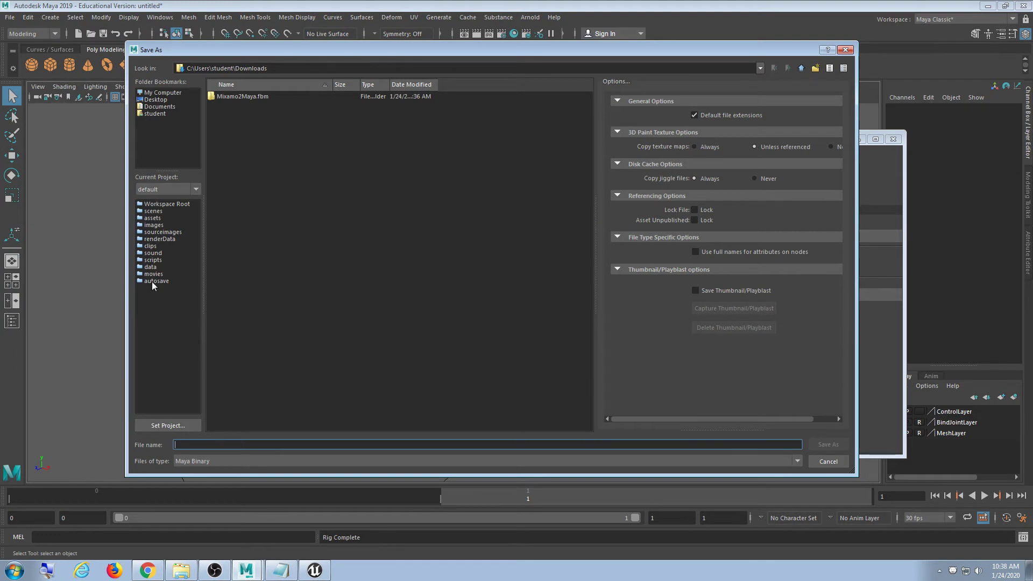
click(163, 94)
double_click(232, 114)
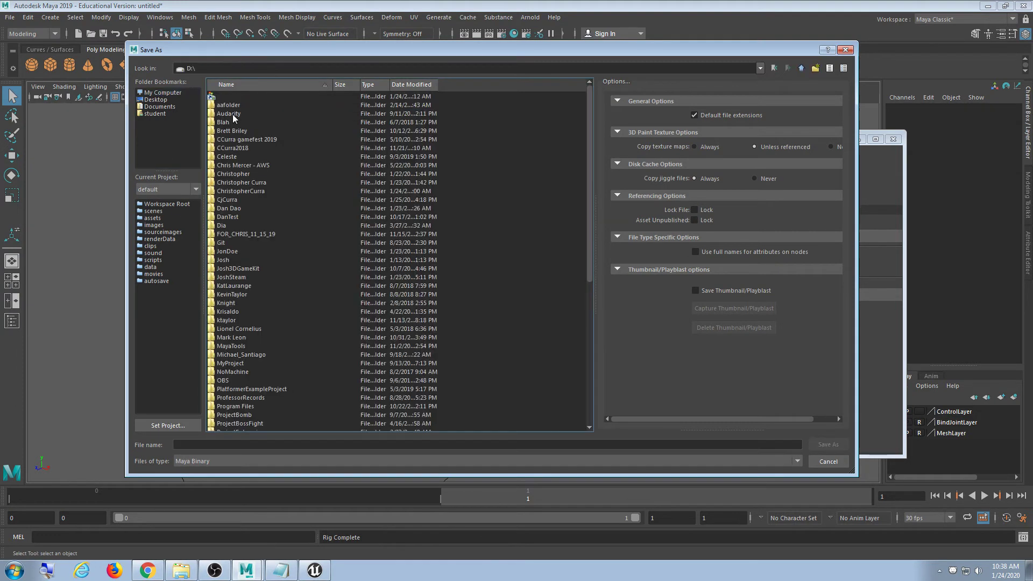
double_click(251, 190)
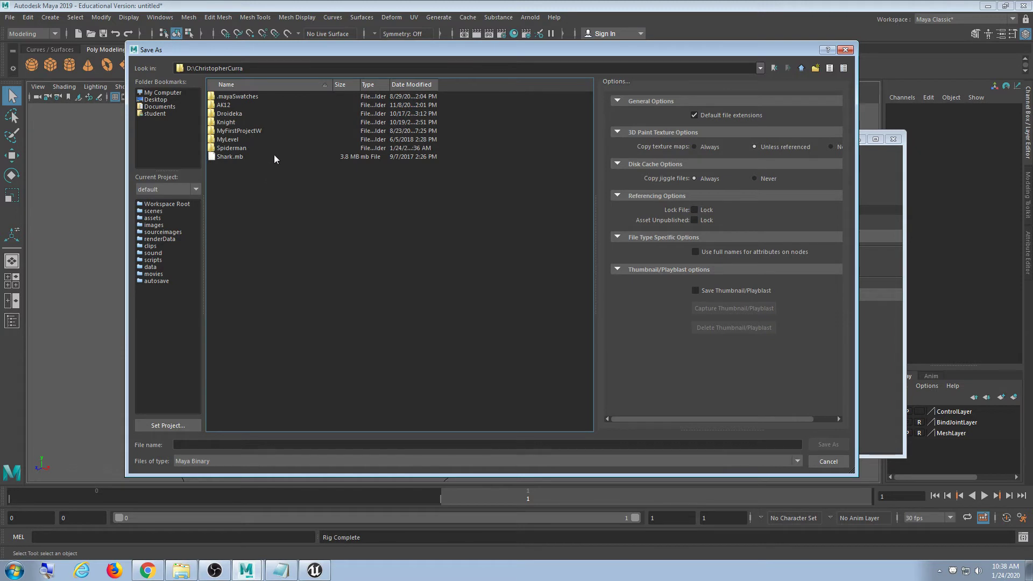
double_click(253, 148)
click(249, 443)
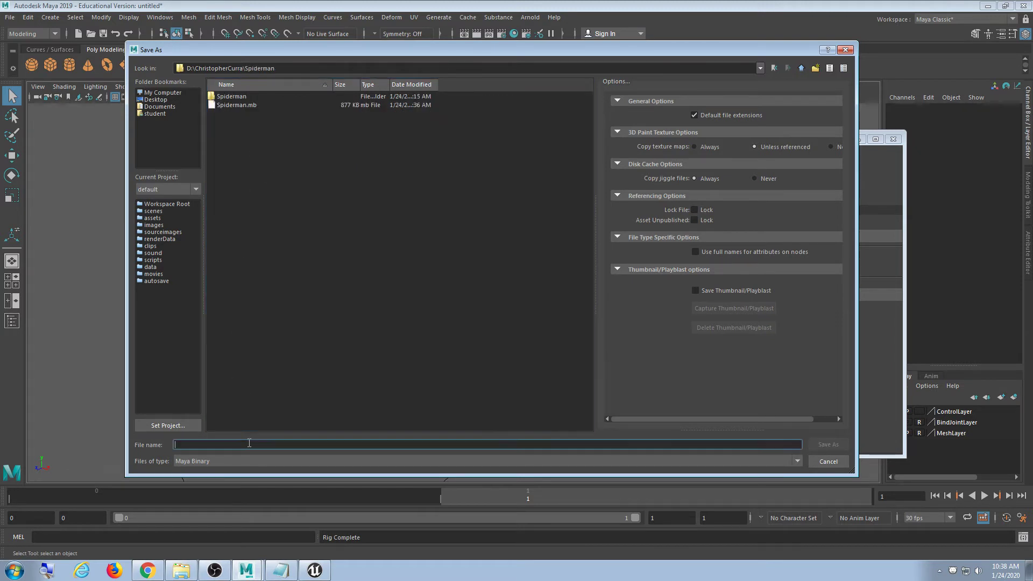
text(Spiderman)
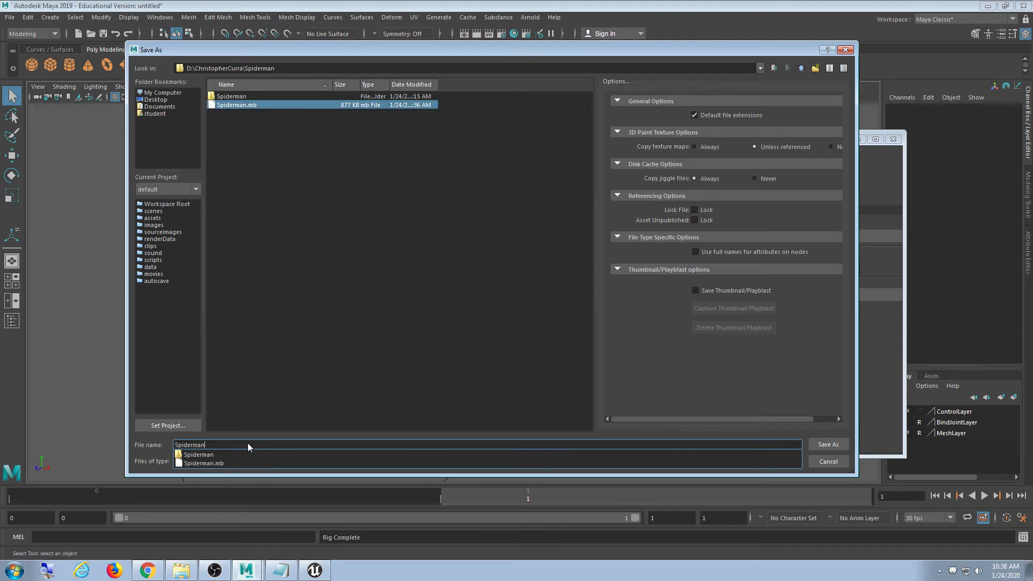
text(Rig)
key(Return)
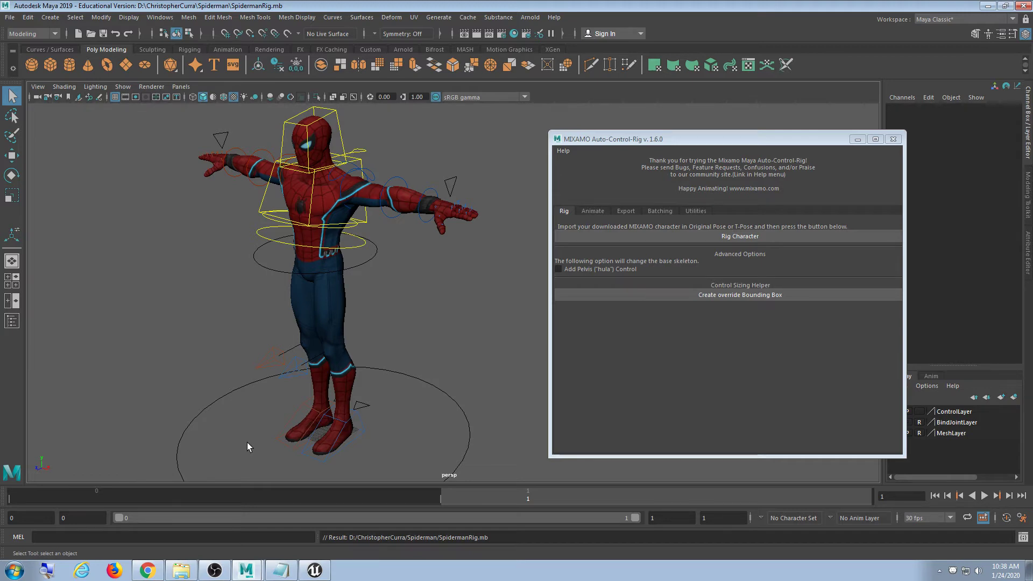
alt+drag(421, 302, 413, 260)
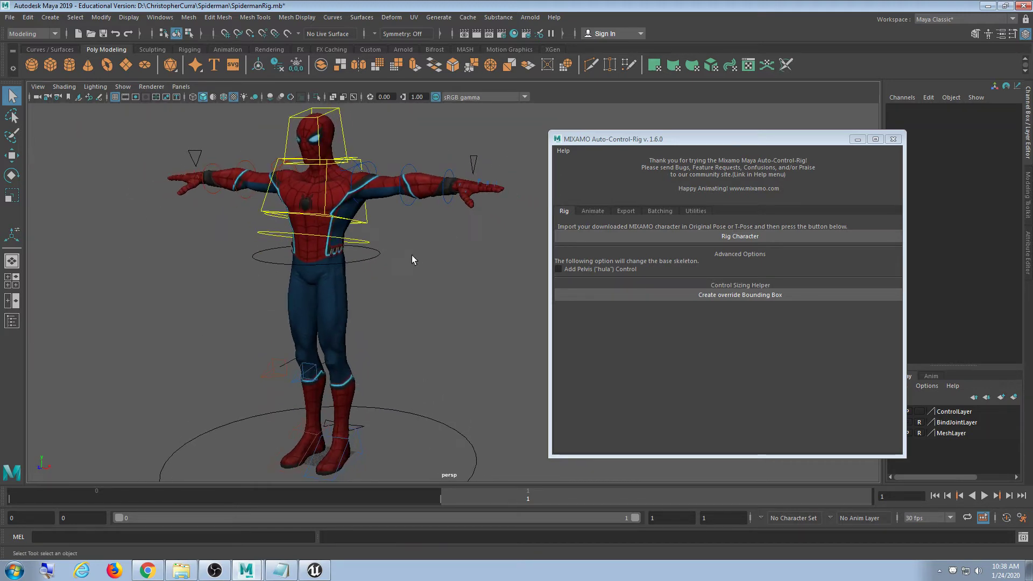
click(375, 259)
key(w)
drag(316, 255, 291, 257)
key(ctrl+z)
click(365, 232)
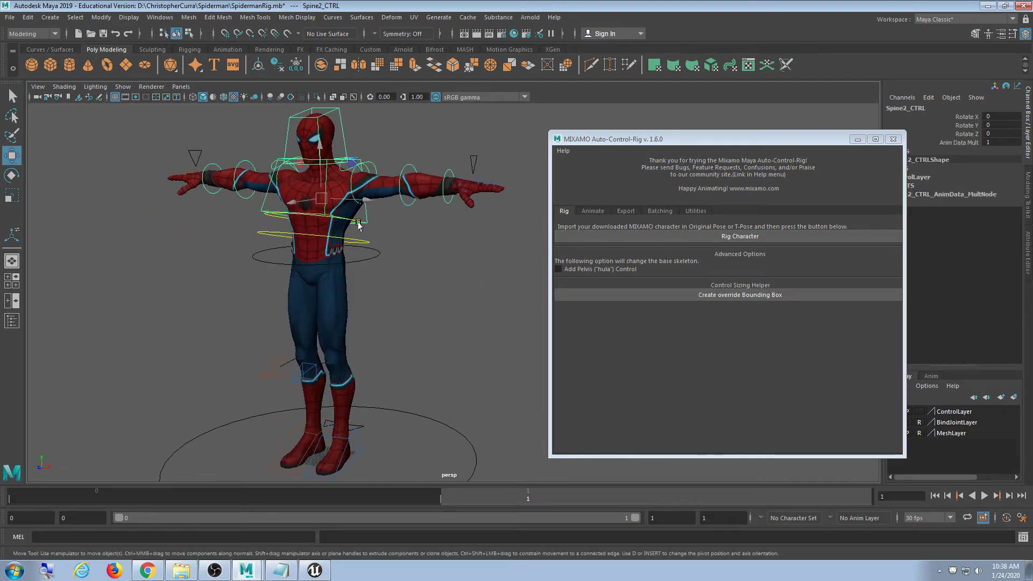
key(e)
mouse_move(329, 187)
mouse_down()
mouse_move(346, 174)
mouse_move(312, 169)
mouse_move(333, 182)
mouse_up()
key(ctrl+z)
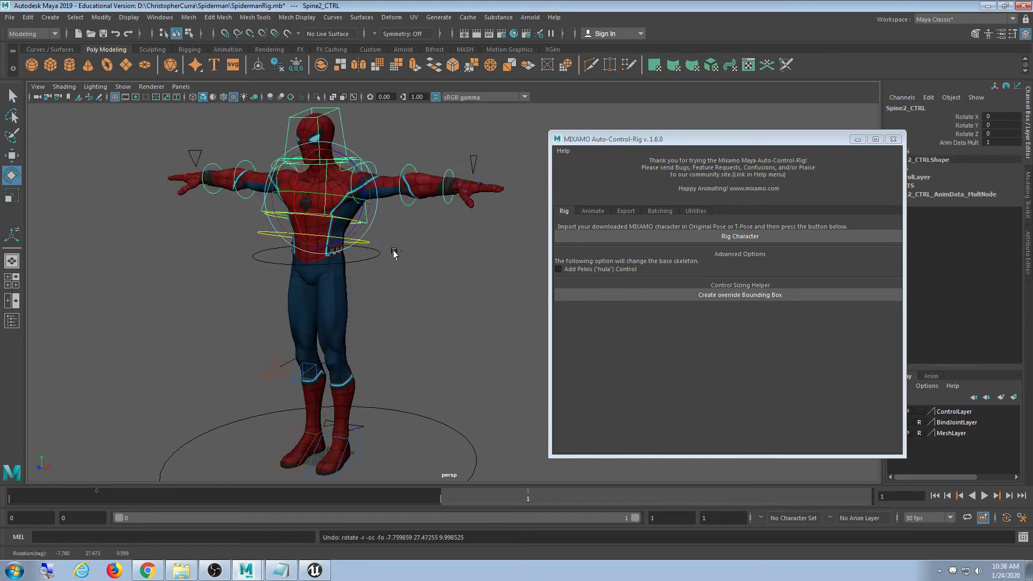
click(403, 275)
alt+middle_drag(405, 279, 395, 305)
scroll(383, 306, down, 1)
scroll(382, 307, up, 3)
scroll(381, 307, down, 2)
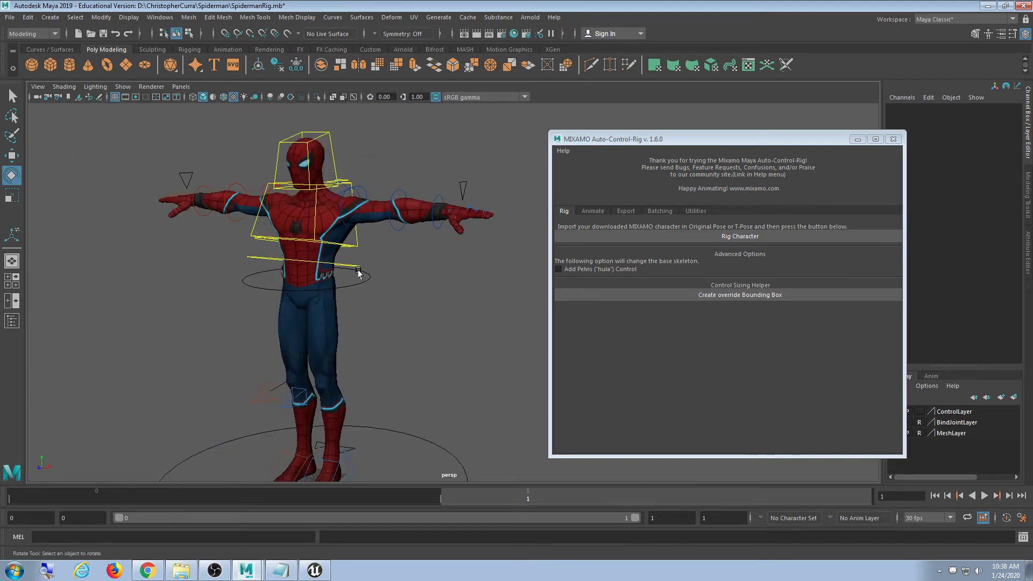
click(352, 246)
alt+drag(357, 279, 388, 295)
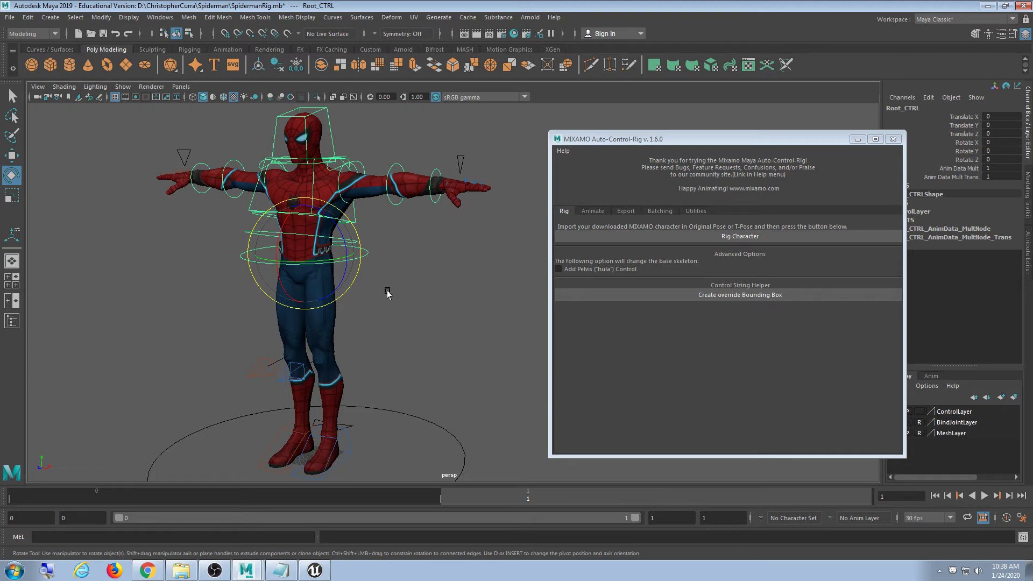
click(450, 295)
alt+middle_drag(379, 272, 386, 285)
click(363, 270)
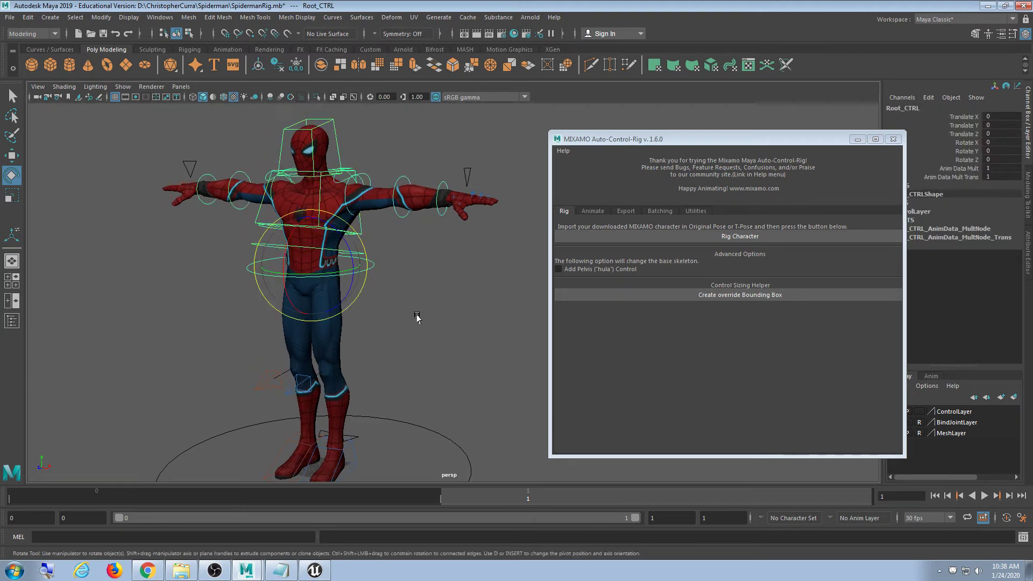
key(w)
alt+middle_drag(406, 325, 369, 296)
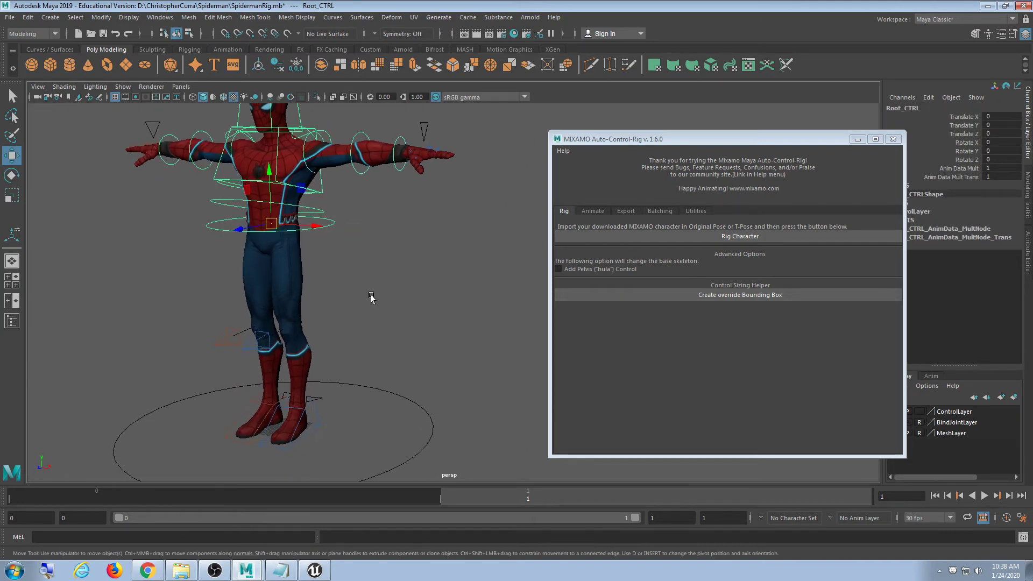
drag(278, 229, 271, 300)
key(ctrl+z)
key(ctrl+z)
key(ctrl+z)
key(ctrl+z)
key(ctrl+z)
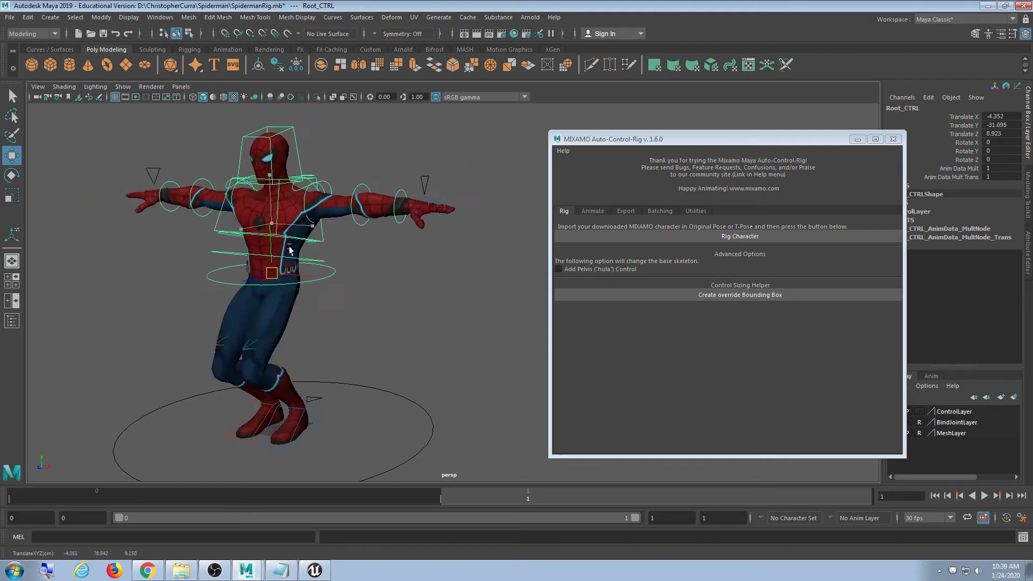
alt+drag(386, 348, 286, 342)
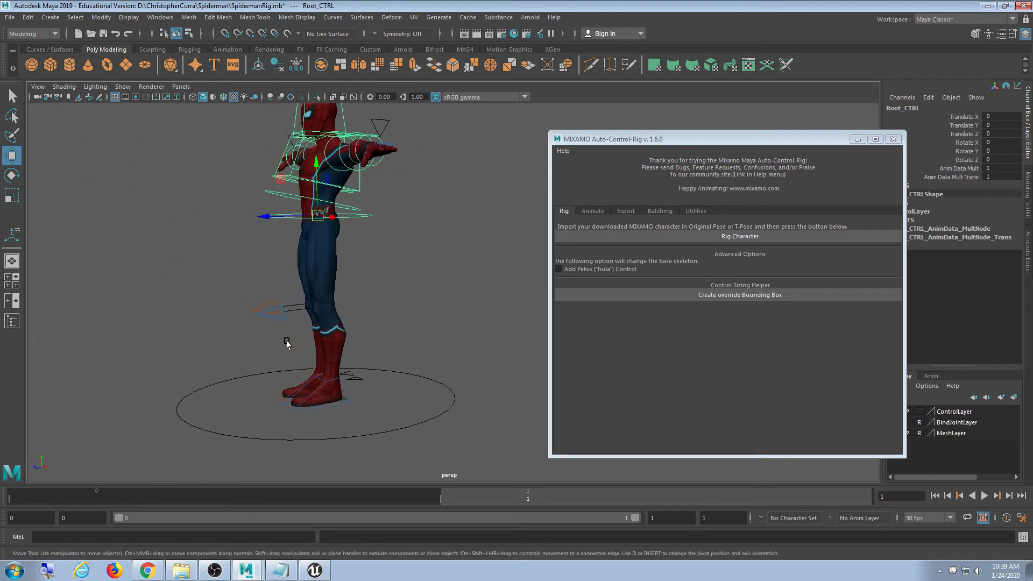
drag(254, 288, 214, 293)
key(ctrl+z)
alt+drag(245, 348, 320, 357)
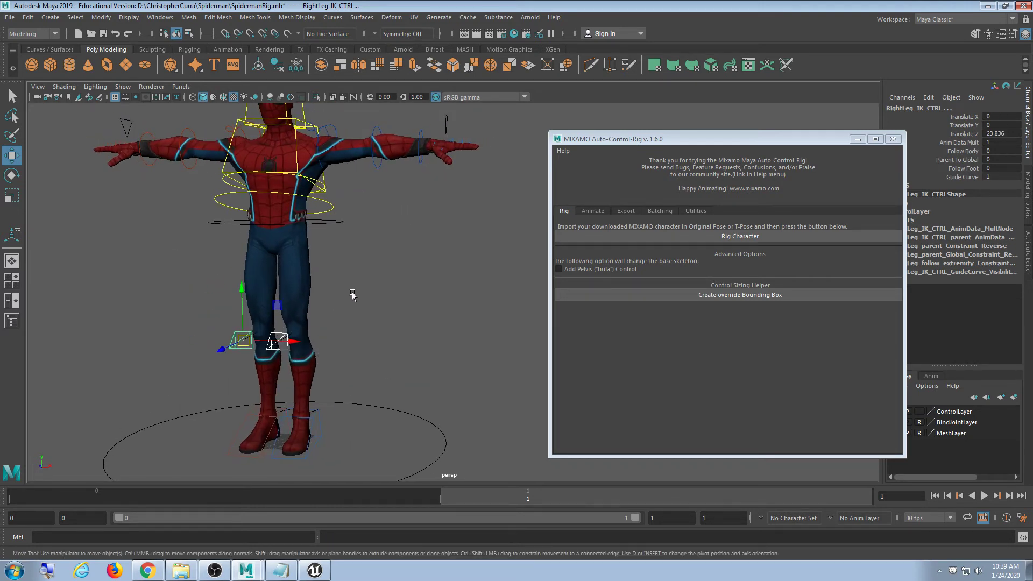
alt+middle_drag(352, 233, 348, 294)
click(330, 262)
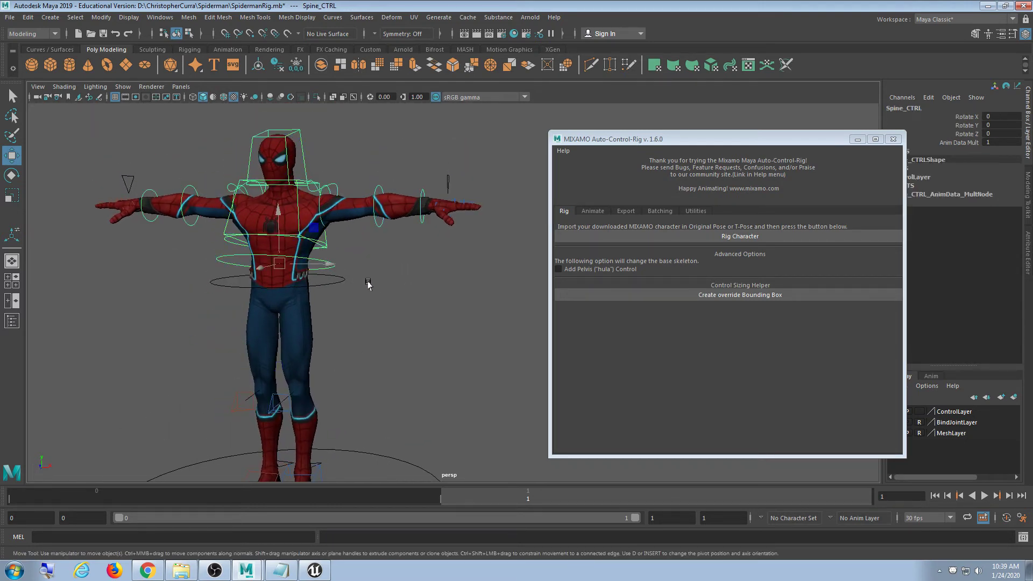
key(e)
drag(293, 252, 265, 238)
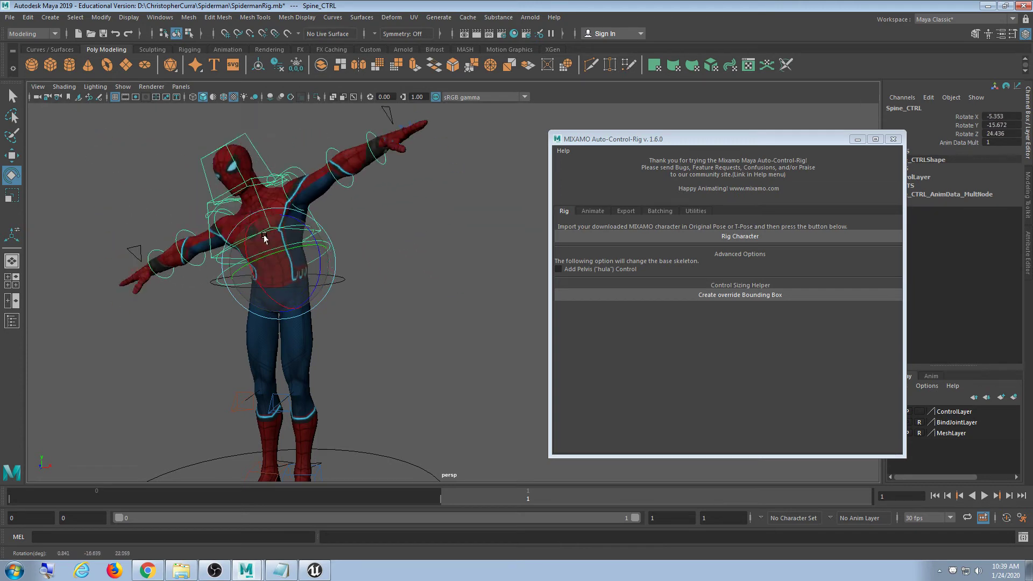
key(ctrl+z)
key(ctrl+z)
key(ctrl+z)
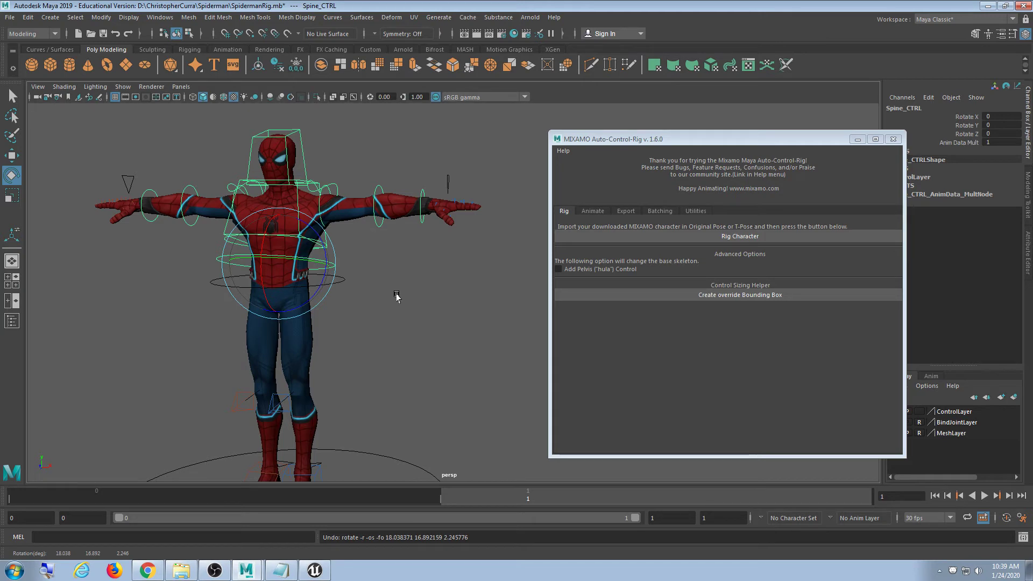
click(396, 297)
alt+drag(397, 296, 362, 214)
click(371, 230)
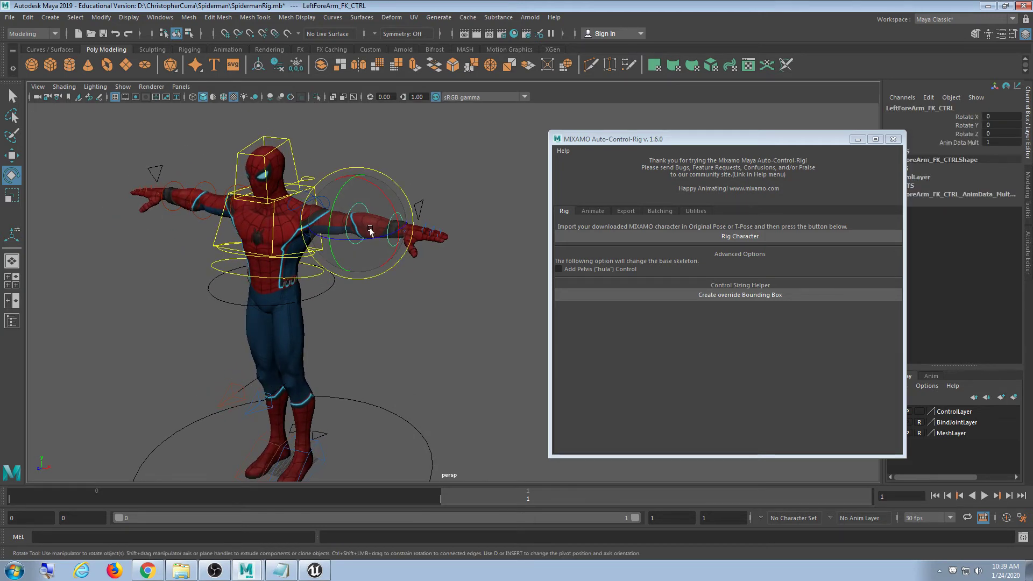
click(396, 306)
alt+right_drag(396, 306, 369, 315)
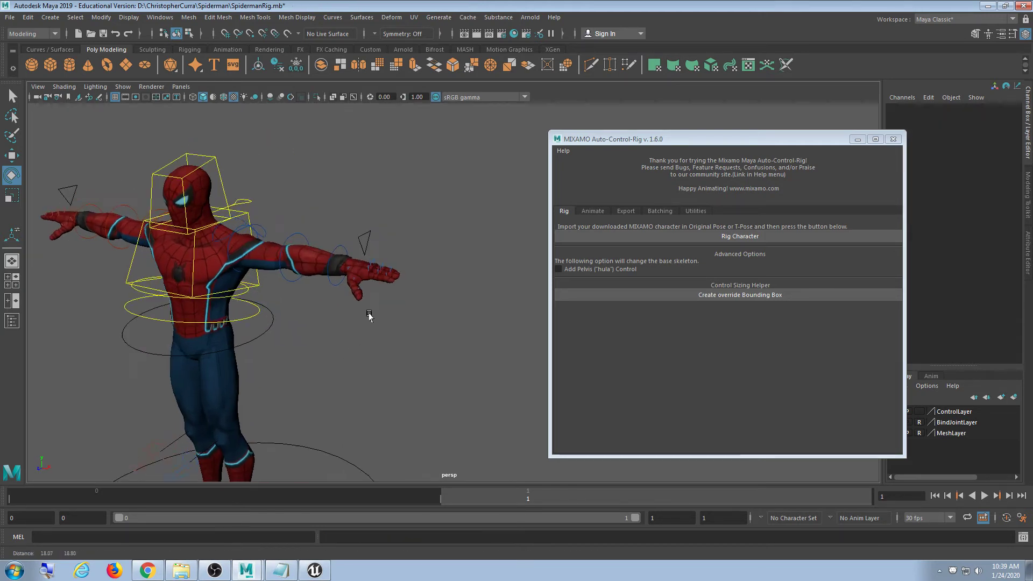
scroll(369, 314, up, 5)
alt+middle_drag(251, 273, 414, 285)
scroll(411, 284, up, 6)
scroll(324, 245, down, 3)
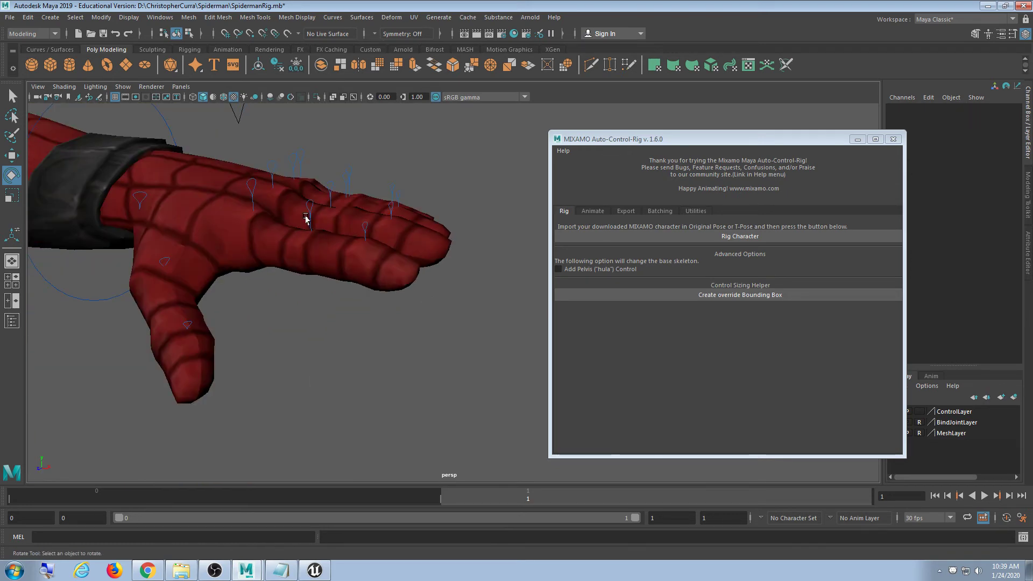
click(311, 209)
drag(324, 211, 338, 240)
key(ctrl+z)
scroll(406, 350, down, 8)
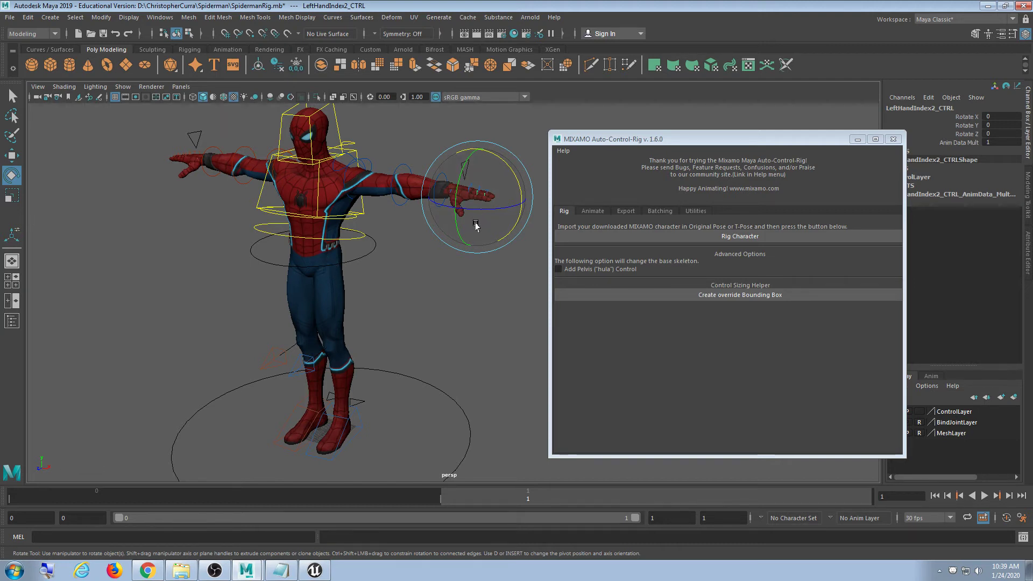
click(452, 272)
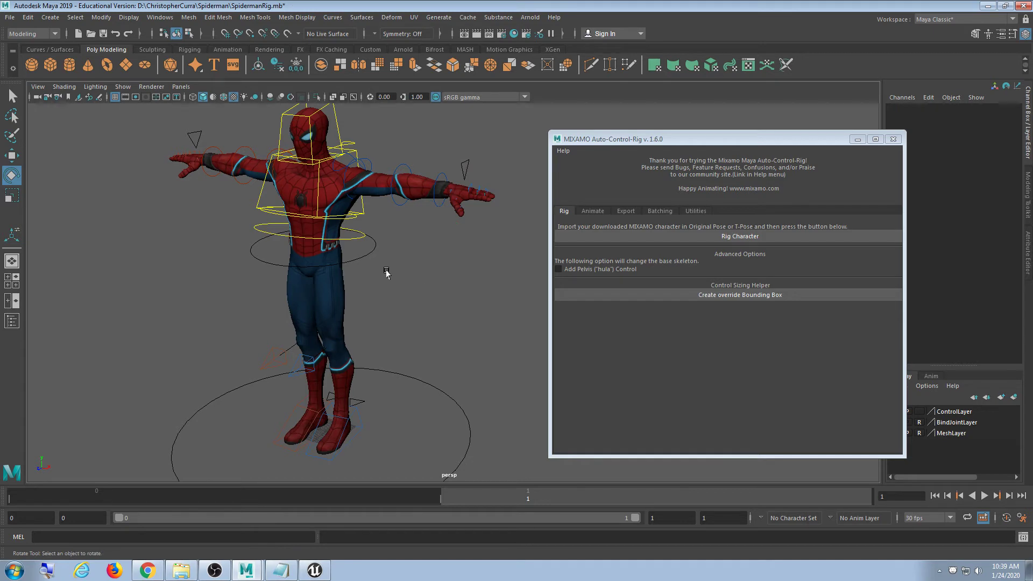
alt+middle_drag(324, 359, 338, 235)
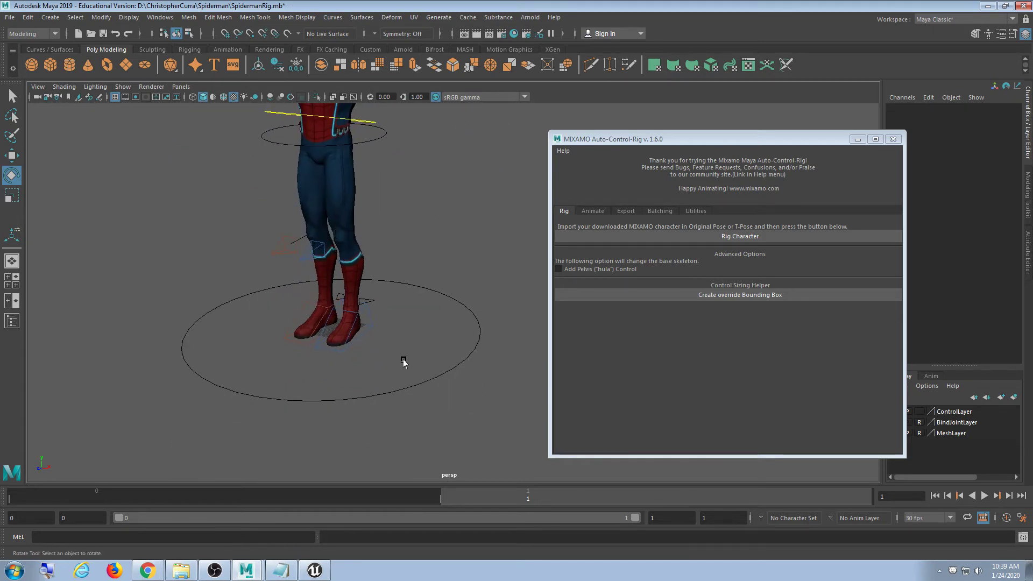
click(410, 387)
scroll(403, 344, down, 5)
alt+middle_drag(401, 341, 376, 371)
drag(376, 370, 399, 335)
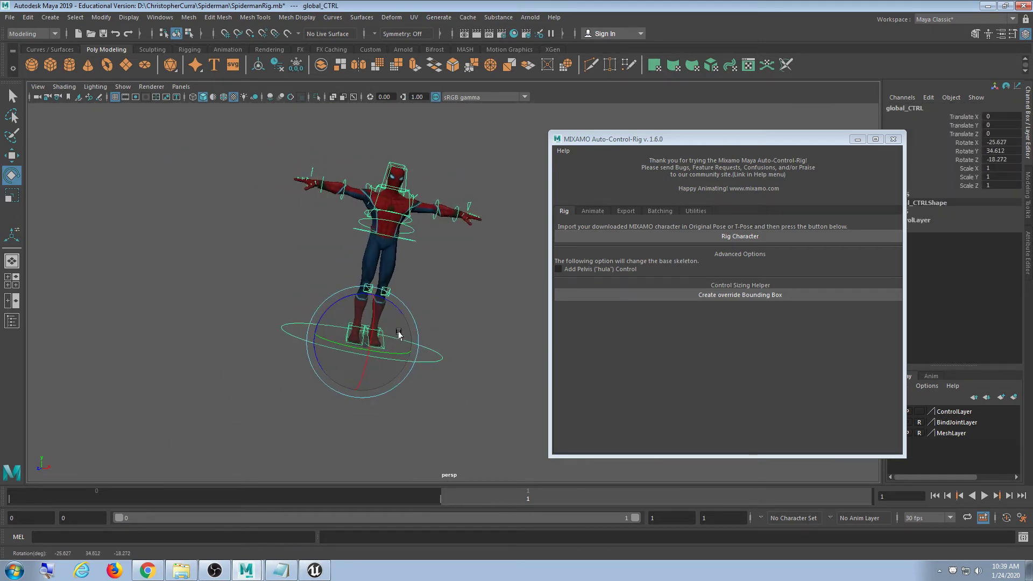
key(ctrl+z)
alt+middle_drag(416, 242, 421, 322)
scroll(420, 322, up, 4)
click(396, 309)
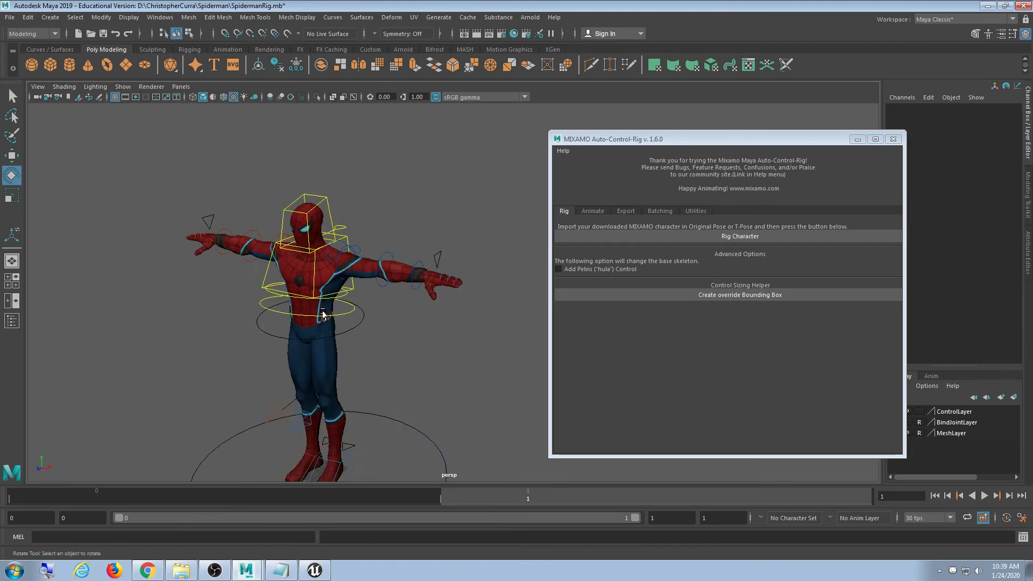
scroll(322, 316, up, 5)
alt+middle_drag(200, 228, 311, 308)
click(328, 254)
drag(318, 283, 266, 247)
key(ctrl+z)
click(329, 208)
click(309, 216)
key(ctrl+z)
scroll(385, 247, down, 3)
alt+middle_drag(389, 342, 339, 212)
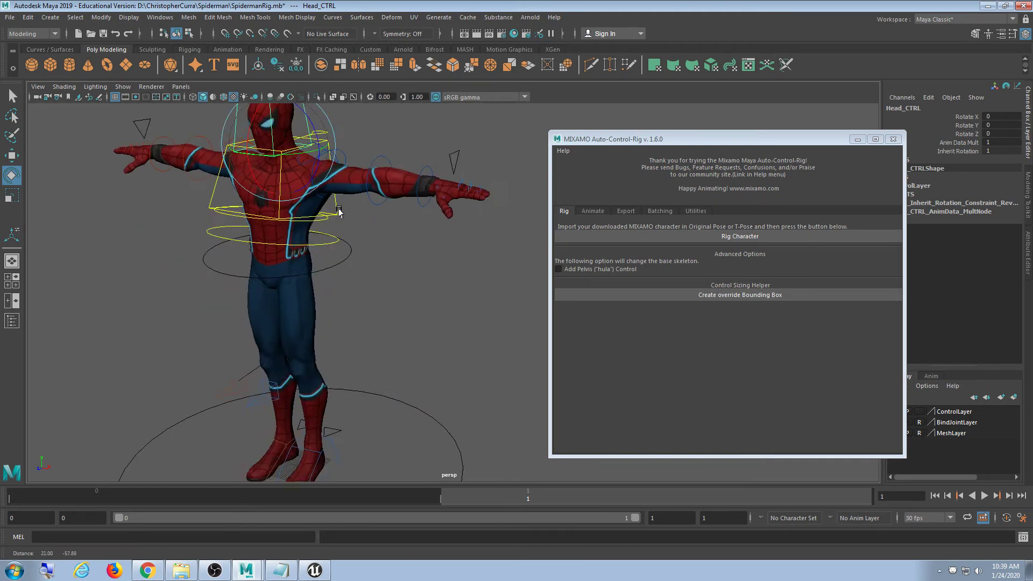
scroll(377, 269, down, 3)
click(438, 312)
alt+middle_drag(439, 313, 411, 302)
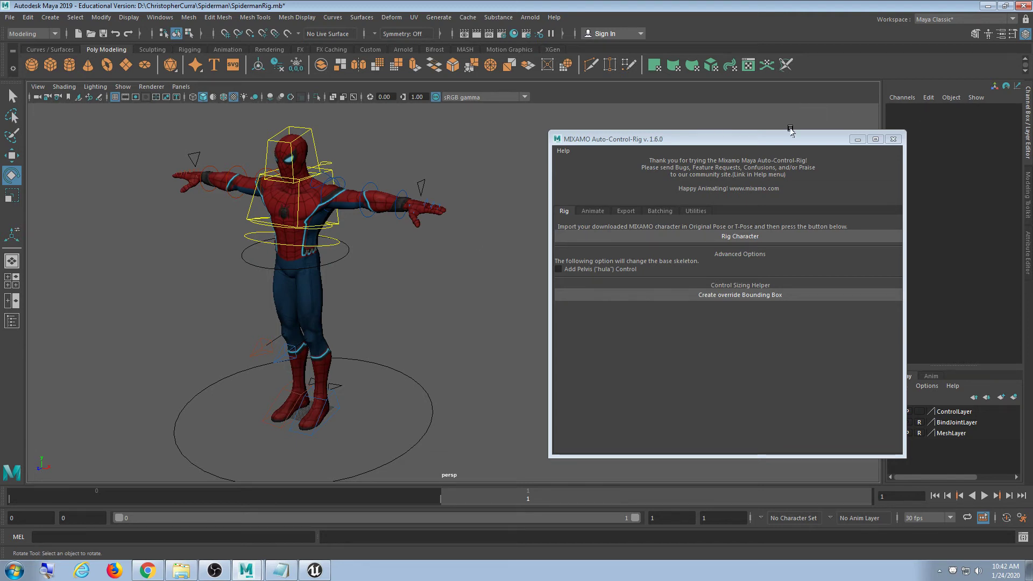
- On the Mixamo Export tab, enable Remove End Joints and Export Mesh with Skeleton
drag(789, 139, 756, 124)
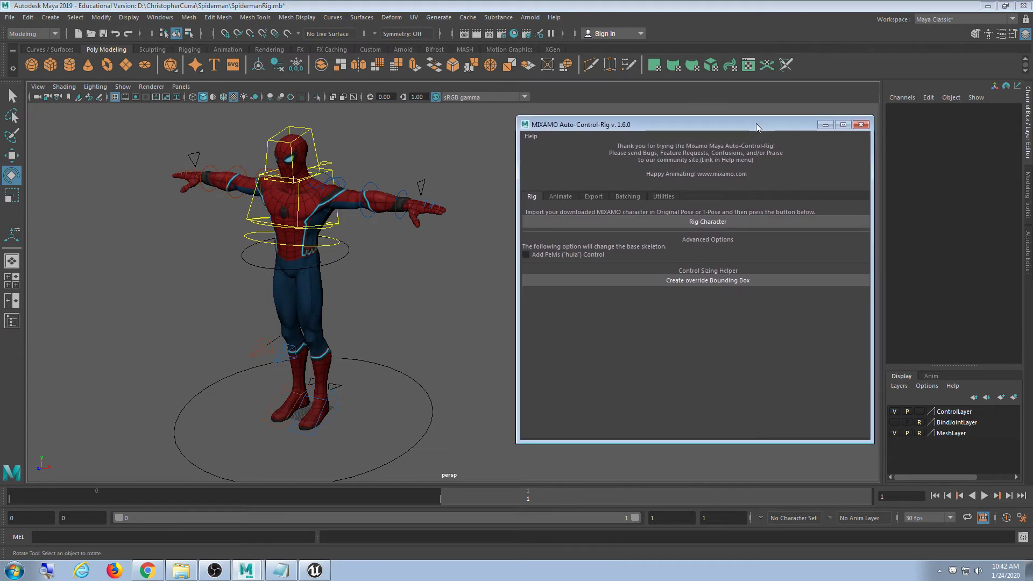
click(593, 197)
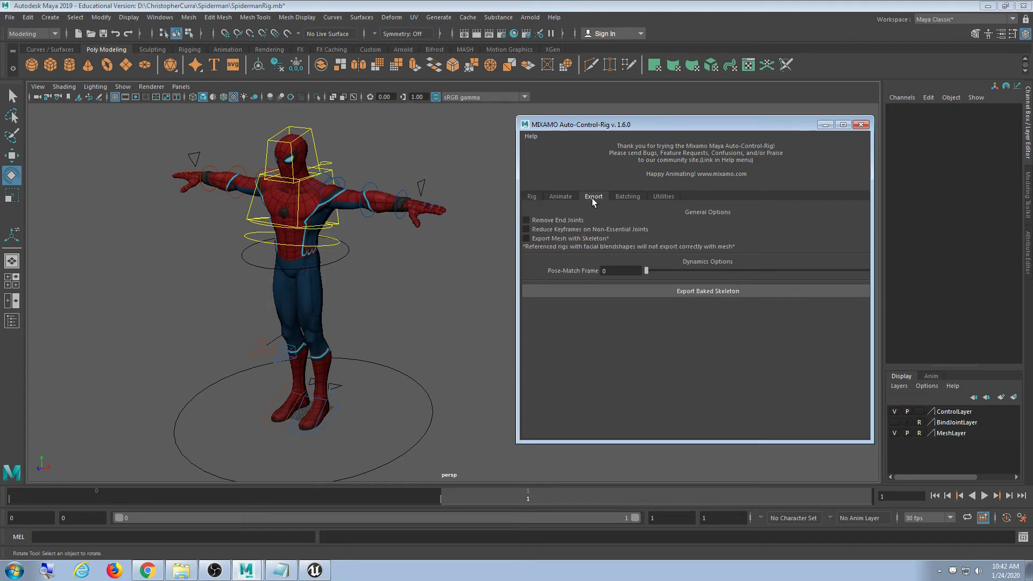
drag(613, 125, 609, 123)
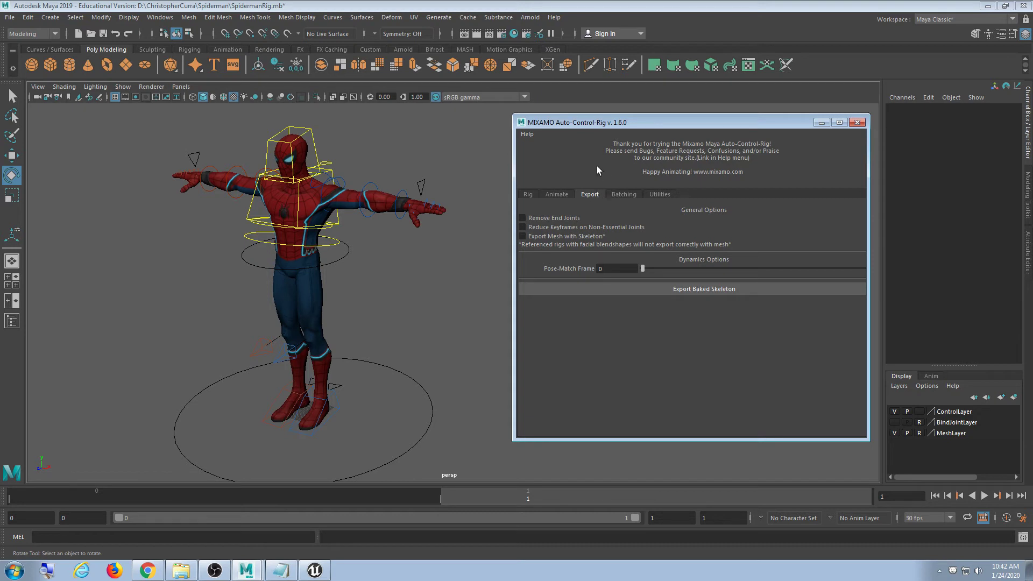
click(539, 217)
click(537, 236)
- Start exporting the baked skeleton with FBX export chosen as the file type
click(727, 291)
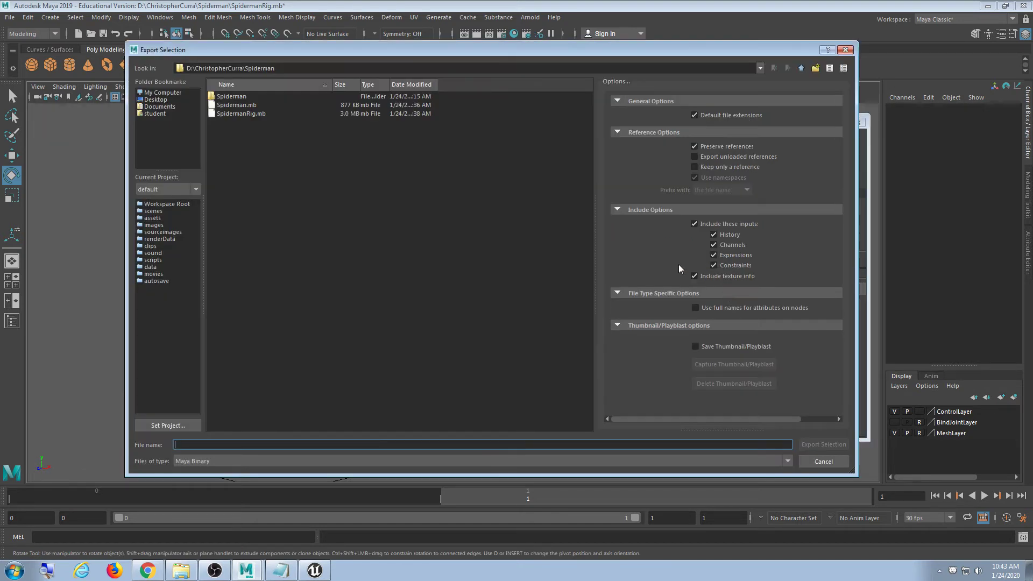
click(210, 462)
scroll(214, 516, down, 3)
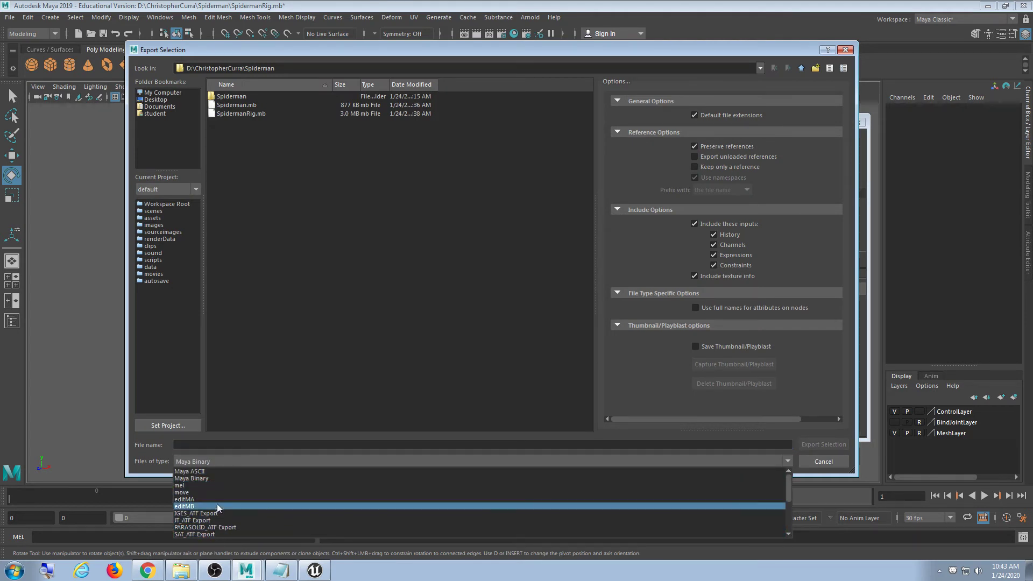
click(215, 512)
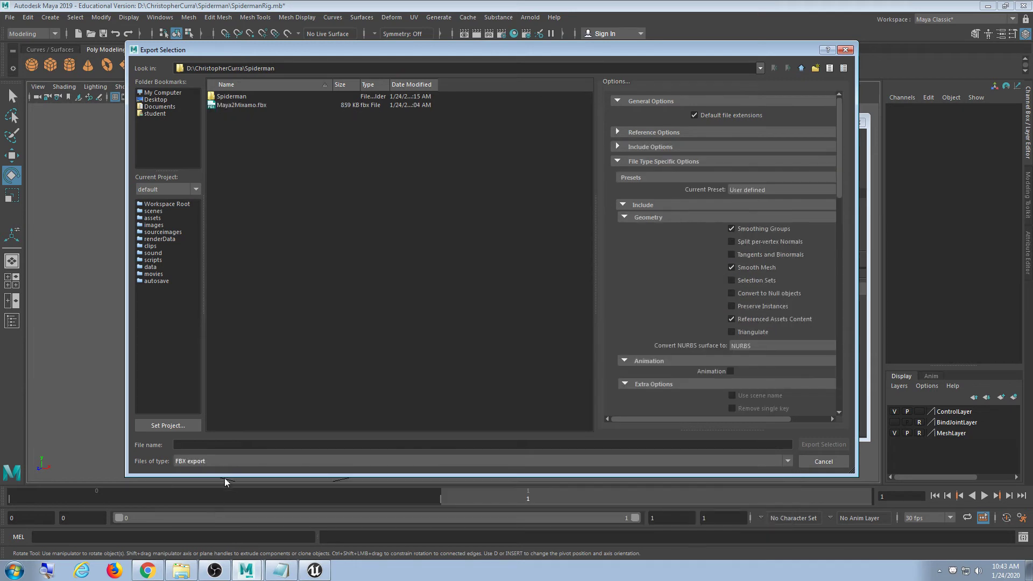
click(228, 444)
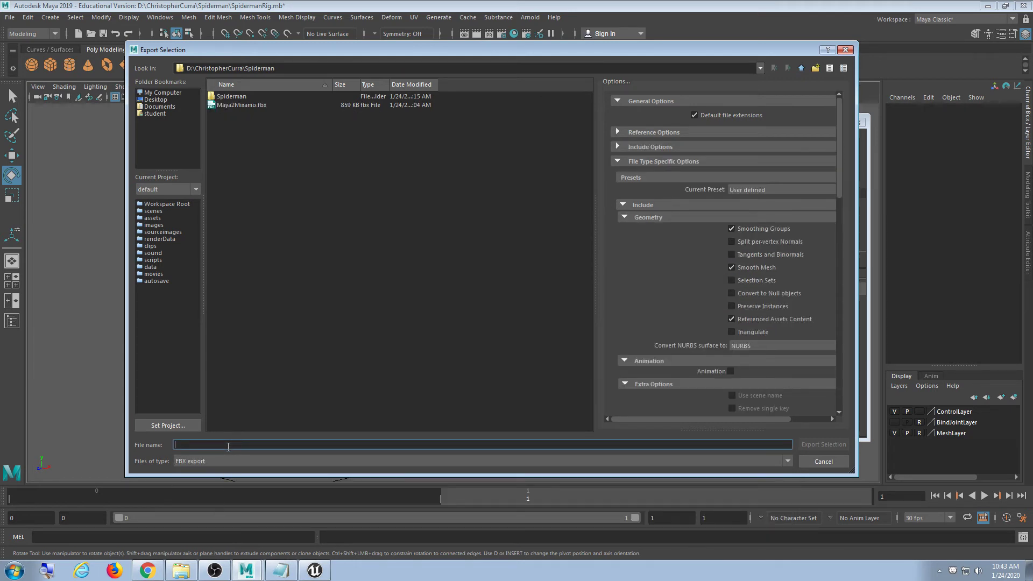
- Collapse the unneeded FBX sections: Geometry, Animation, Cameras, Lights, Embed Media, Advanced and plug-in info
click(651, 163)
click(660, 178)
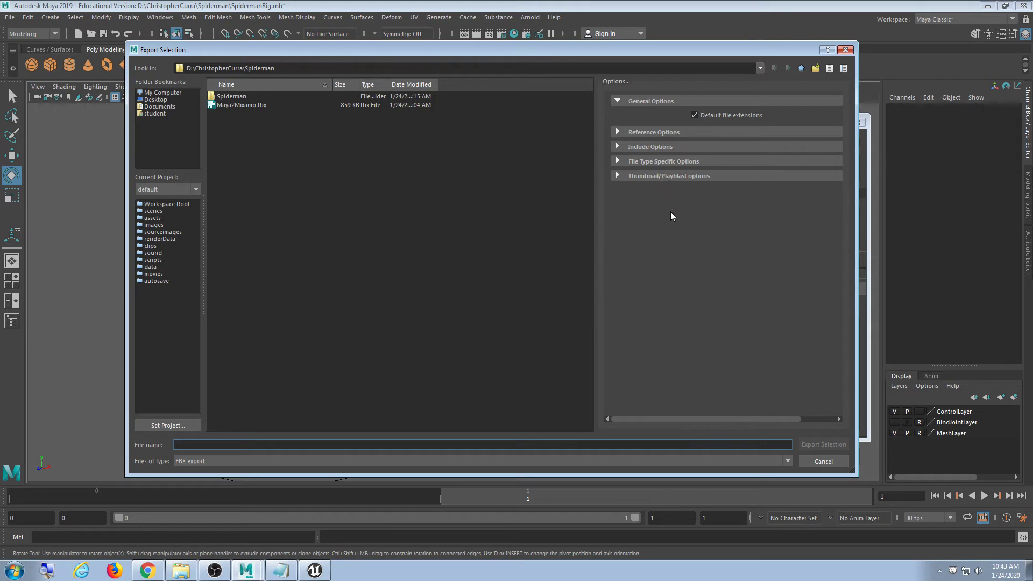
click(198, 460)
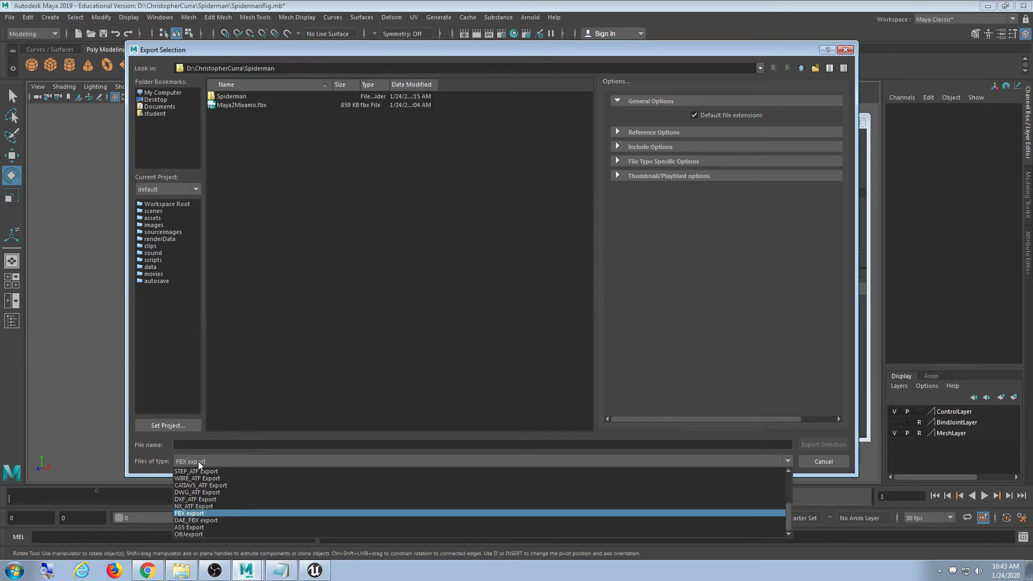
click(207, 516)
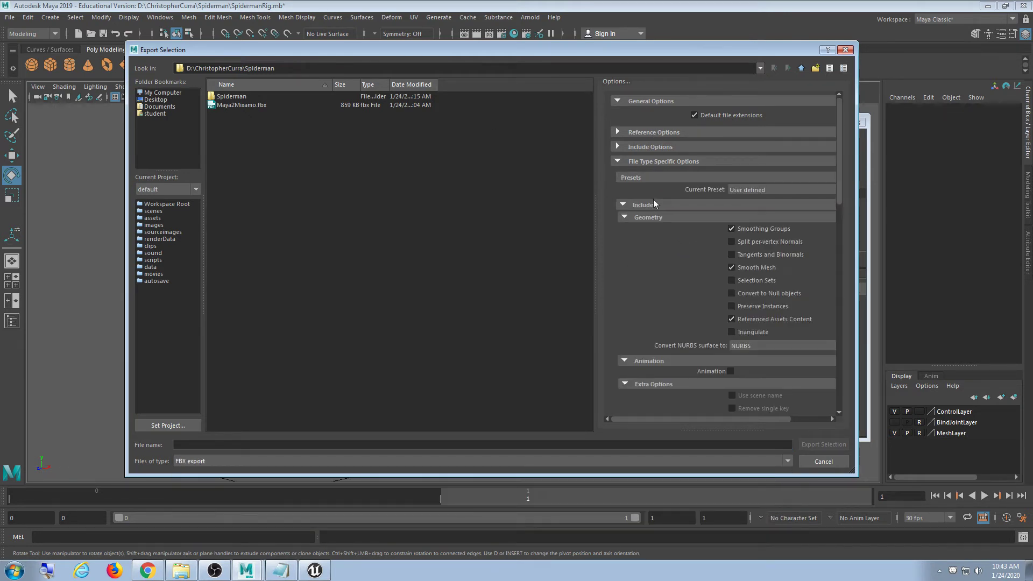
click(645, 160)
click(645, 160)
click(658, 218)
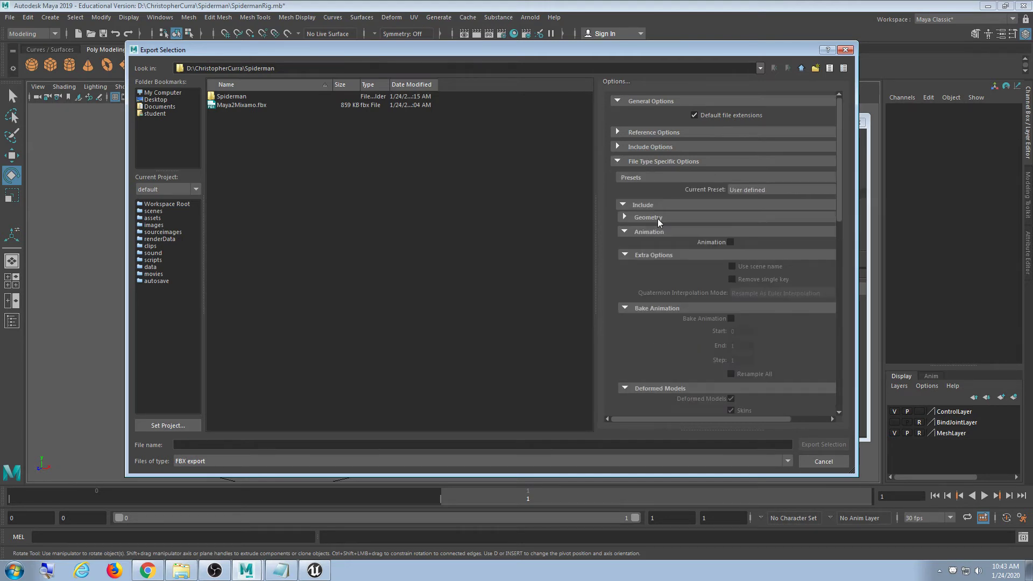
click(656, 234)
click(656, 248)
click(657, 261)
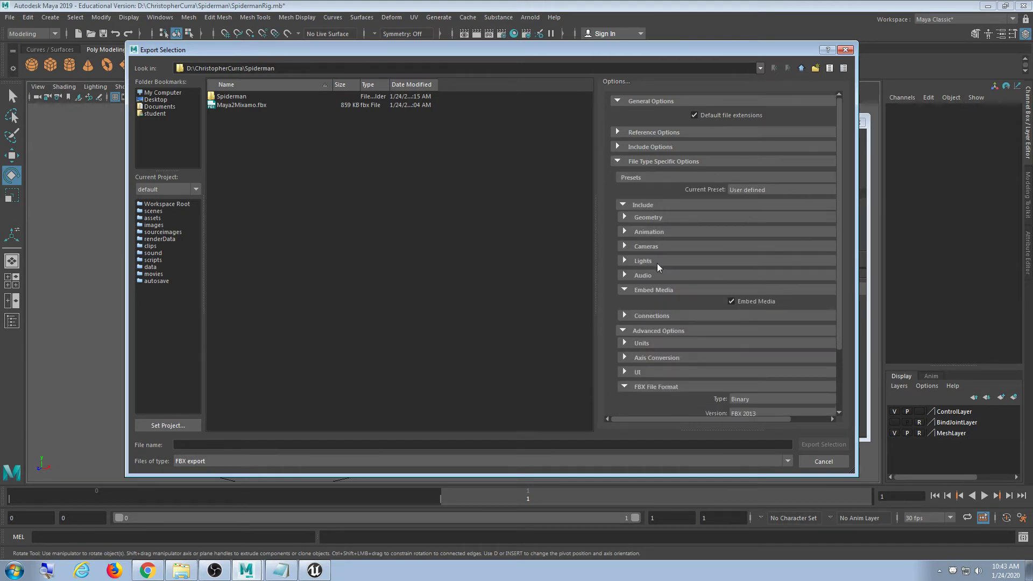
click(654, 289)
click(644, 322)
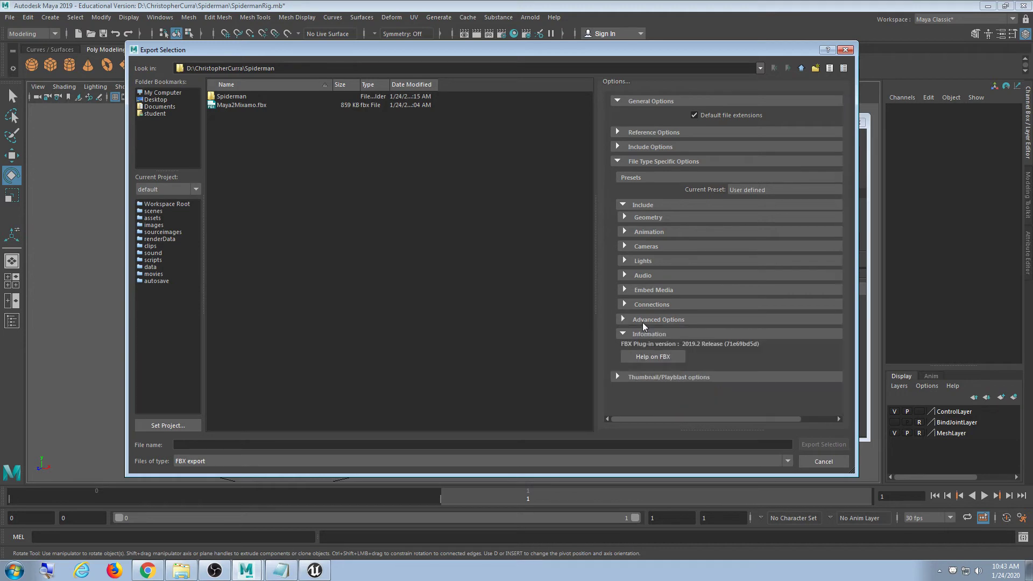
click(649, 333)
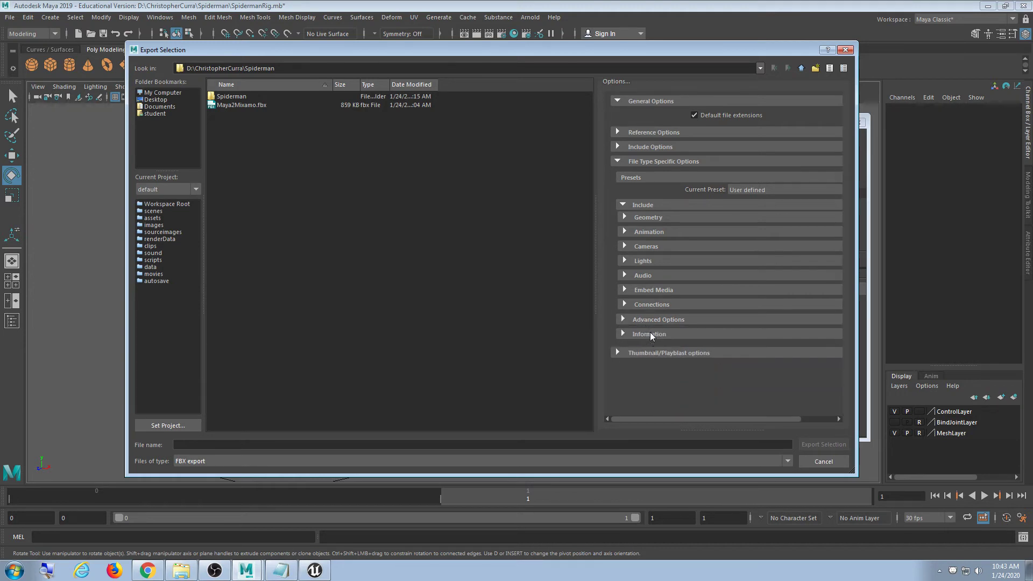
- Expand the Animation section and tick Animation to include it in the FBX export
click(663, 219)
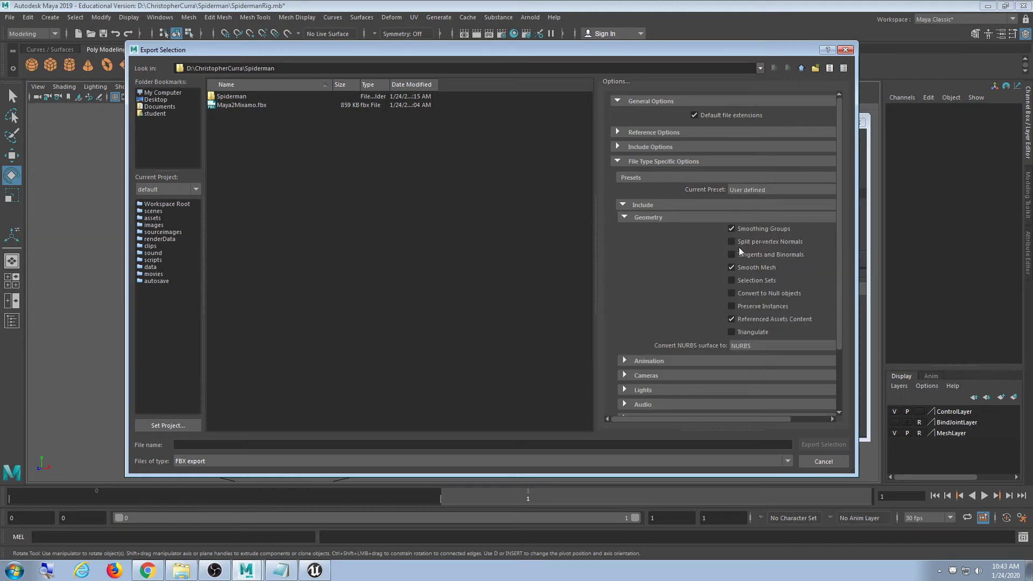
click(725, 219)
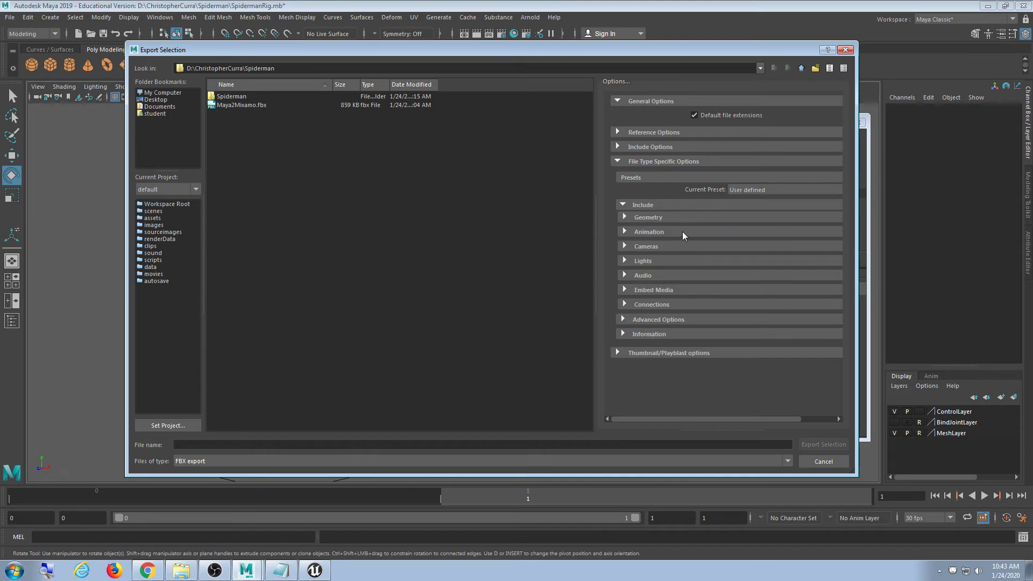
click(682, 232)
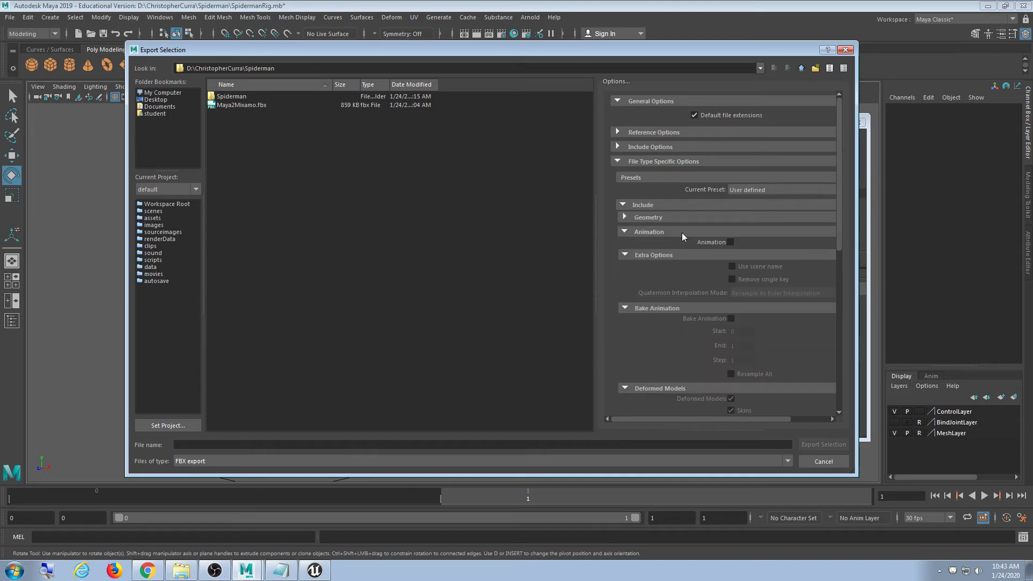
click(730, 242)
- Widen and review the export options, then export the selection as Maya2Unreal.fbx
drag(594, 214, 517, 201)
scroll(746, 344, down, 4)
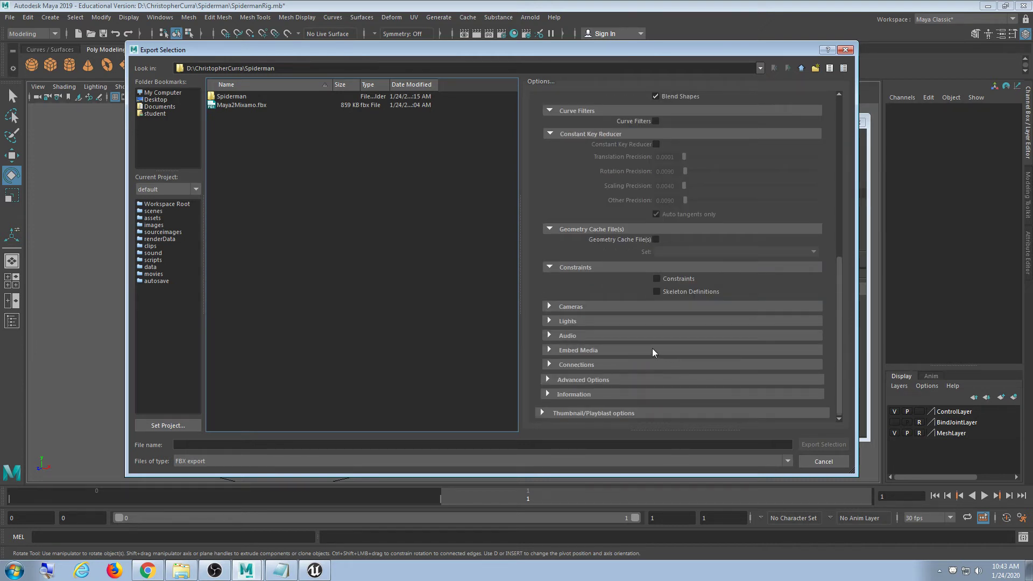
scroll(642, 363, up, 5)
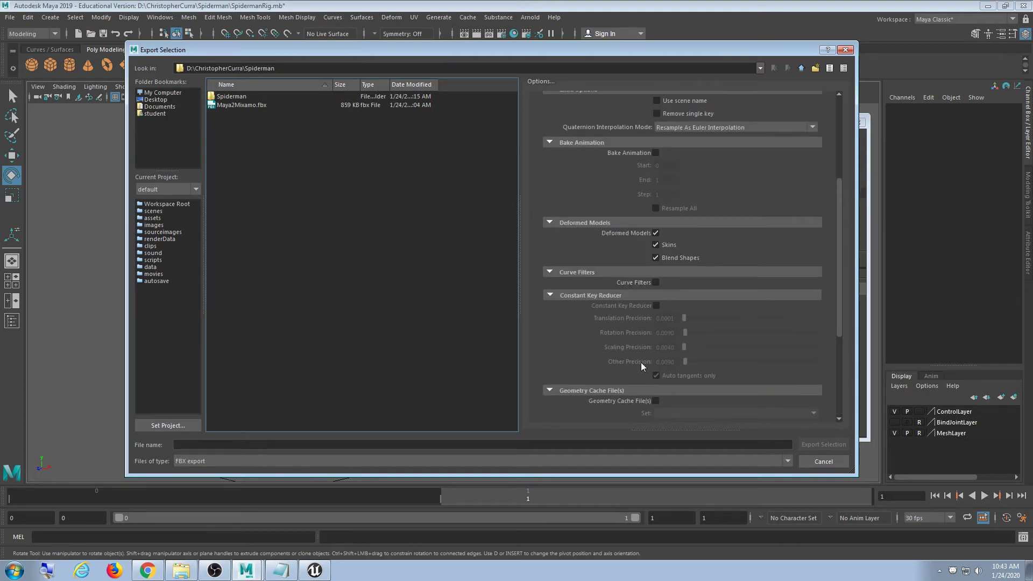
scroll(640, 365, down, 4)
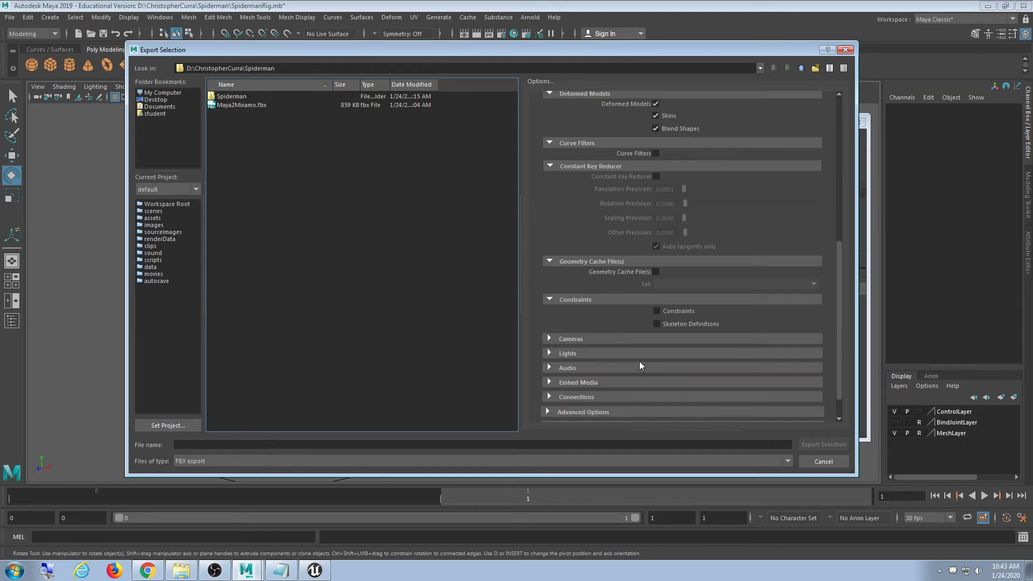
scroll(663, 324, up, 9)
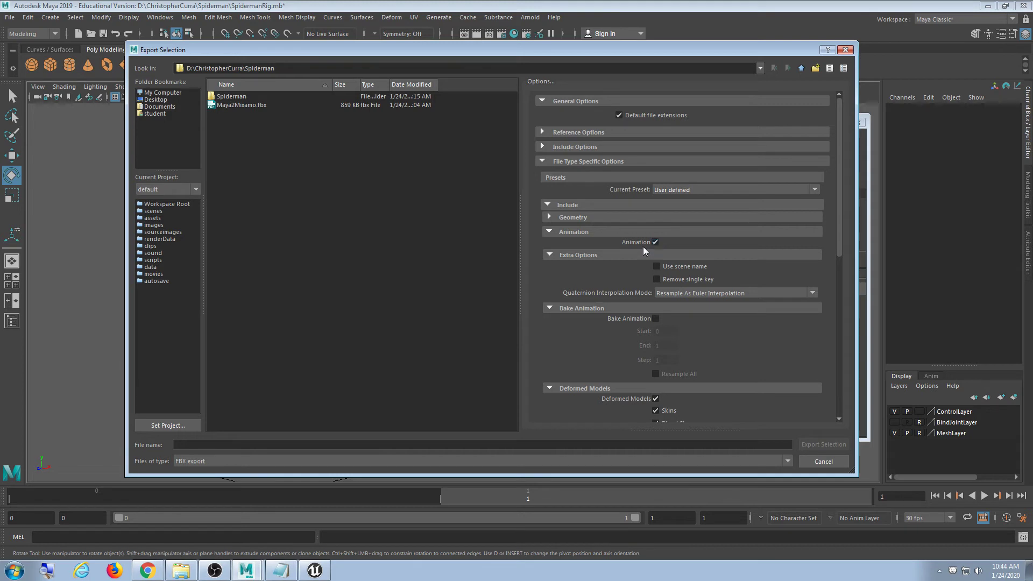
click(260, 446)
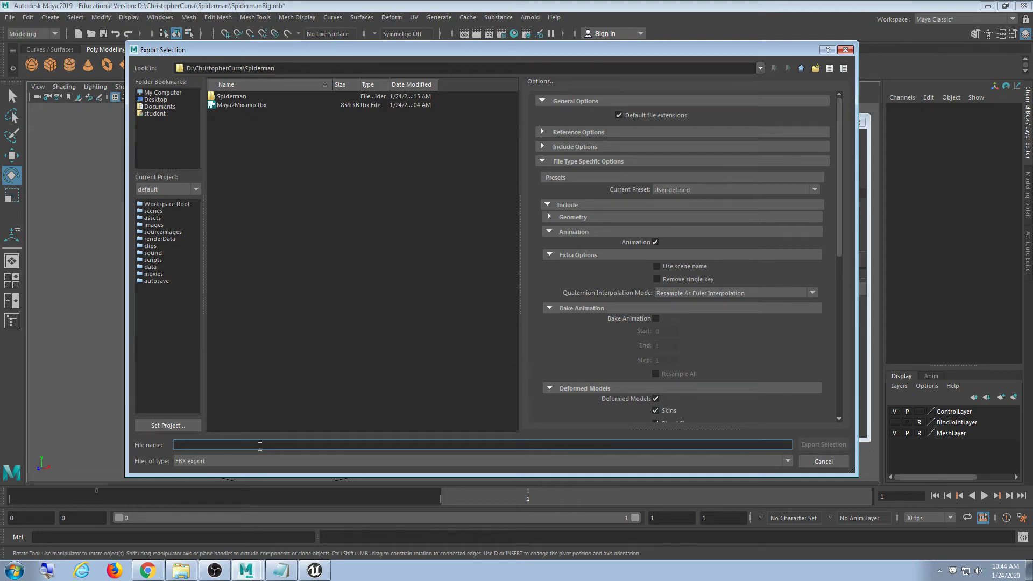
text(Maya2Unreal)
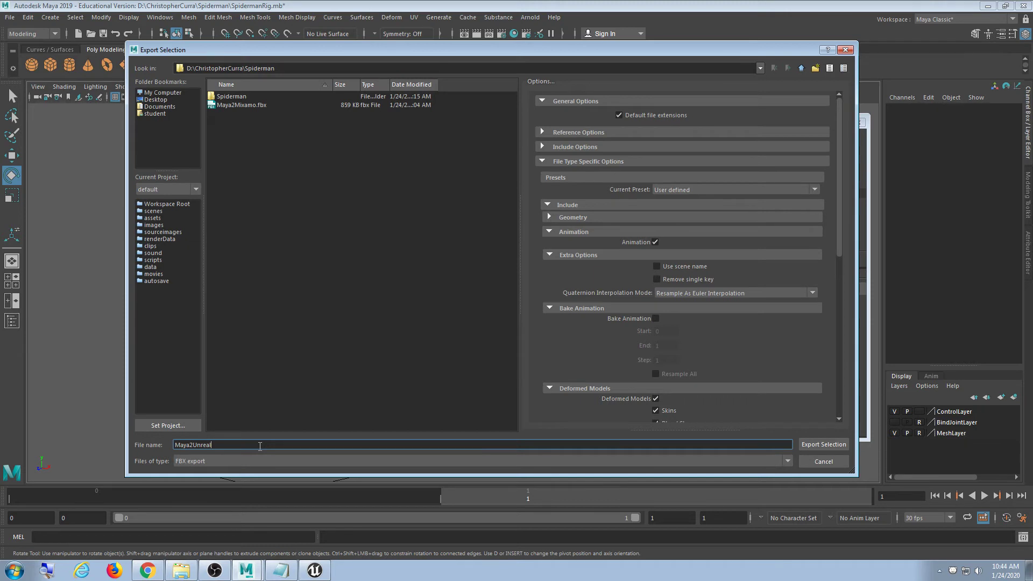
click(816, 446)
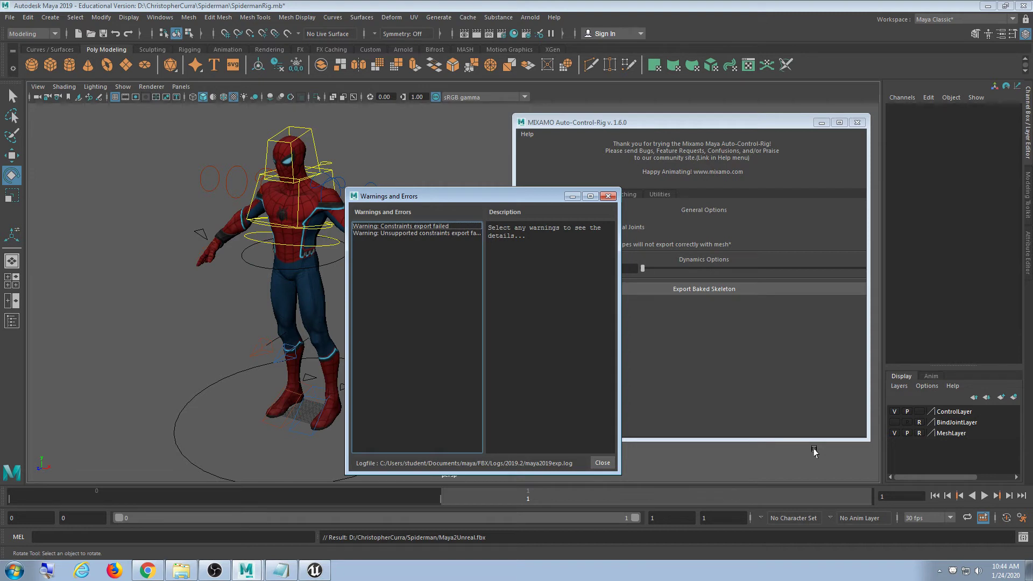
- Close the Warnings and Errors window, marquee-select the rig controls, then deselect everything
click(603, 198)
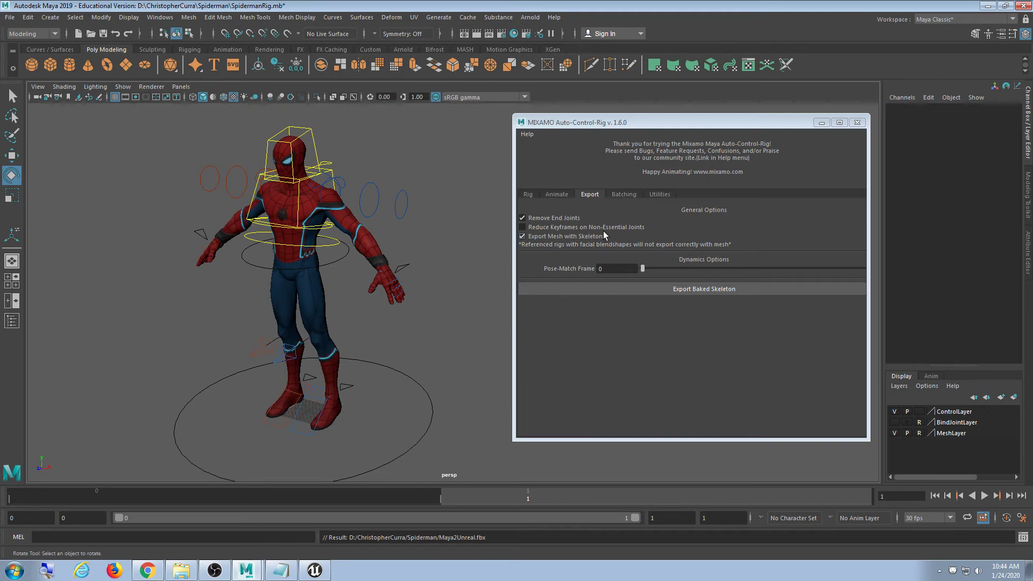
drag(429, 206, 282, 269)
click(443, 305)
drag(449, 194, 339, 274)
click(409, 352)
- Scrub back to frame 1 and launch Import Animation to Control Rig from the Animate tab
drag(404, 491, 484, 491)
click(557, 194)
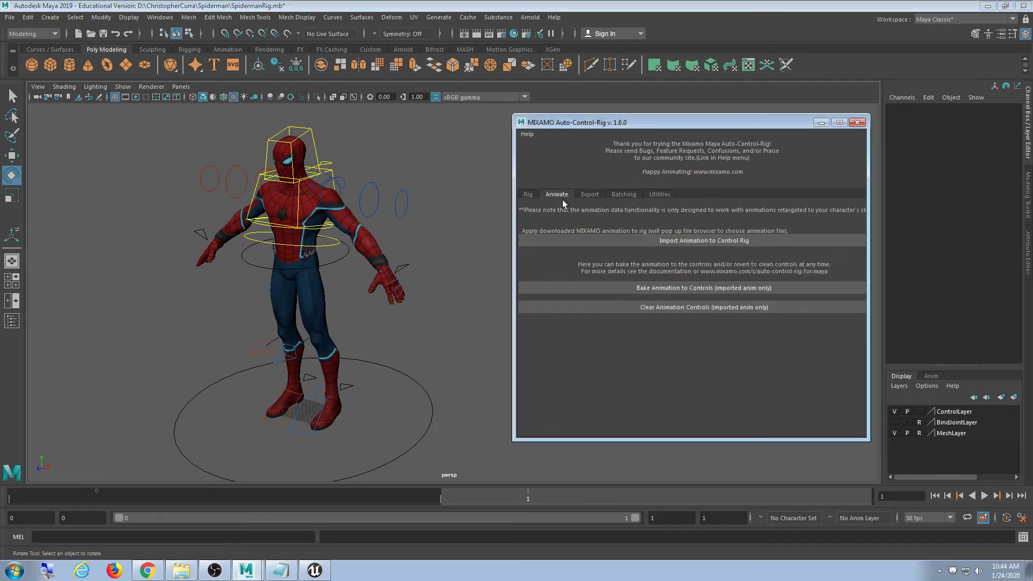
click(597, 194)
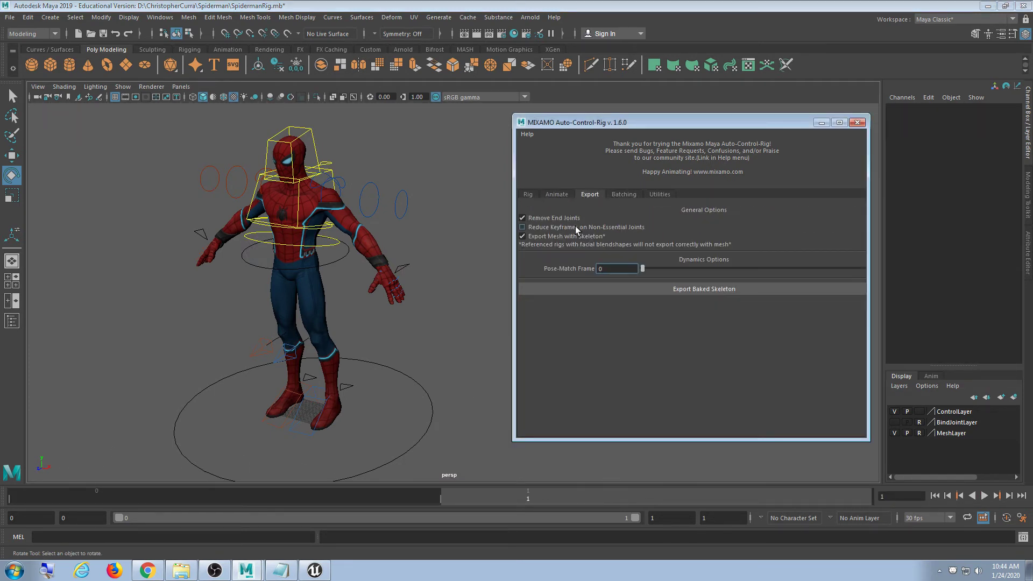
click(565, 194)
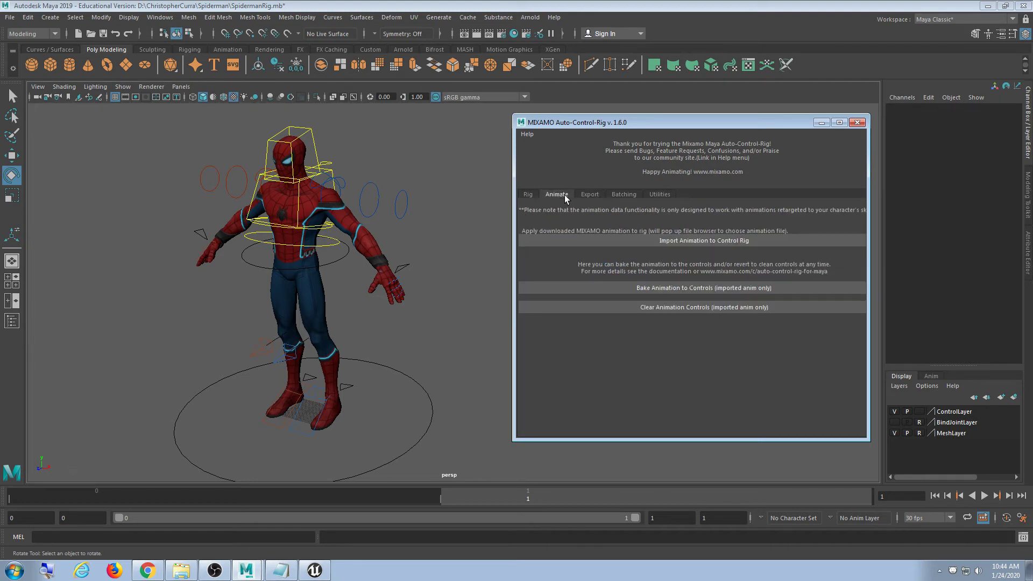
click(589, 195)
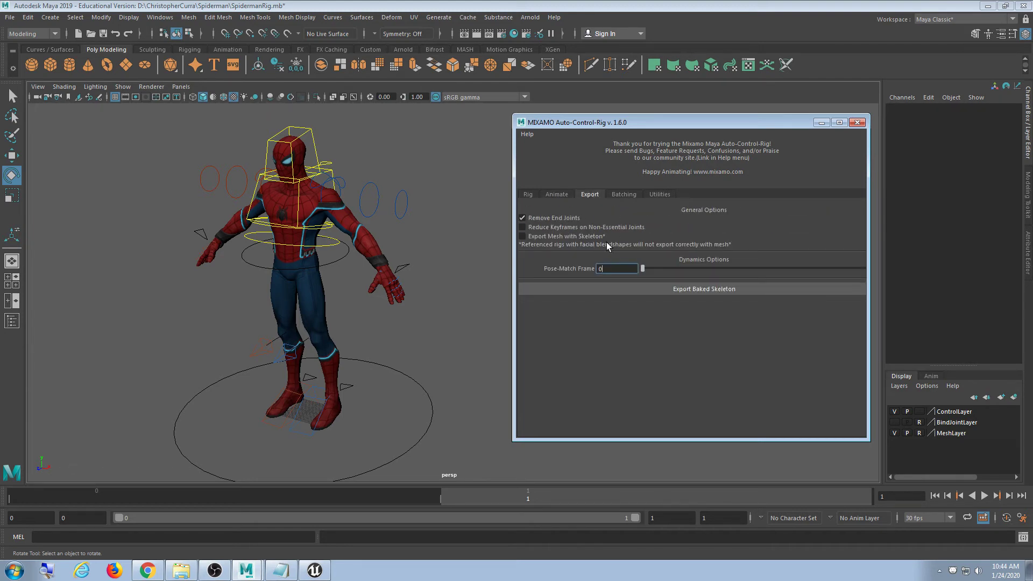
click(557, 192)
click(643, 241)
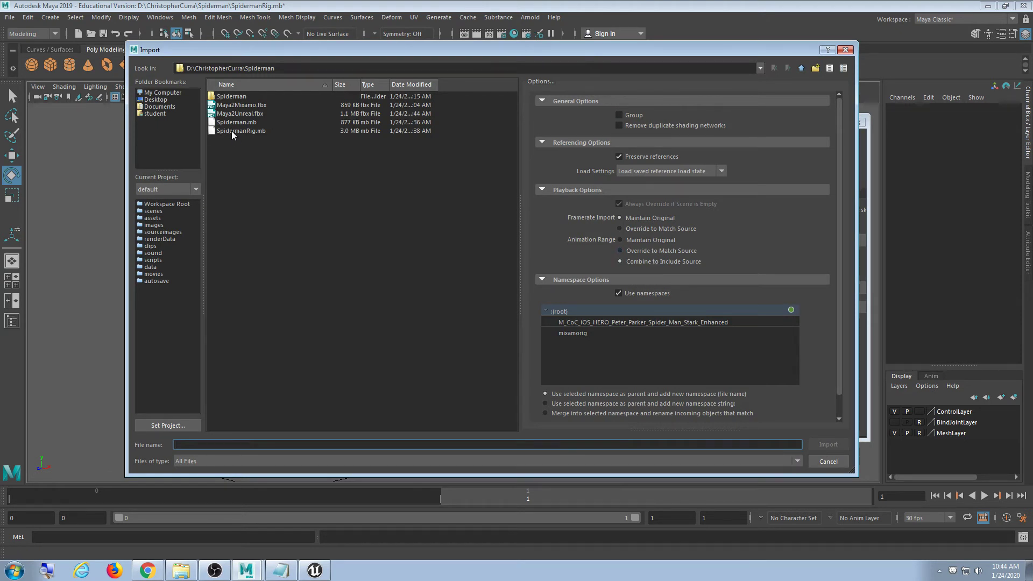
- Import Idle.fbx from the Downloads folder onto the control rig
click(157, 113)
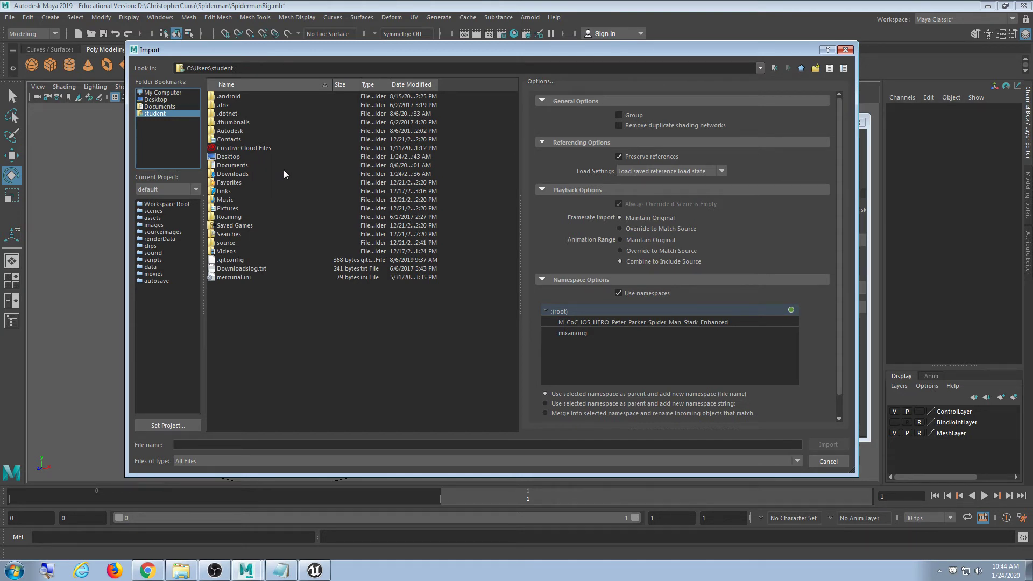
double_click(234, 171)
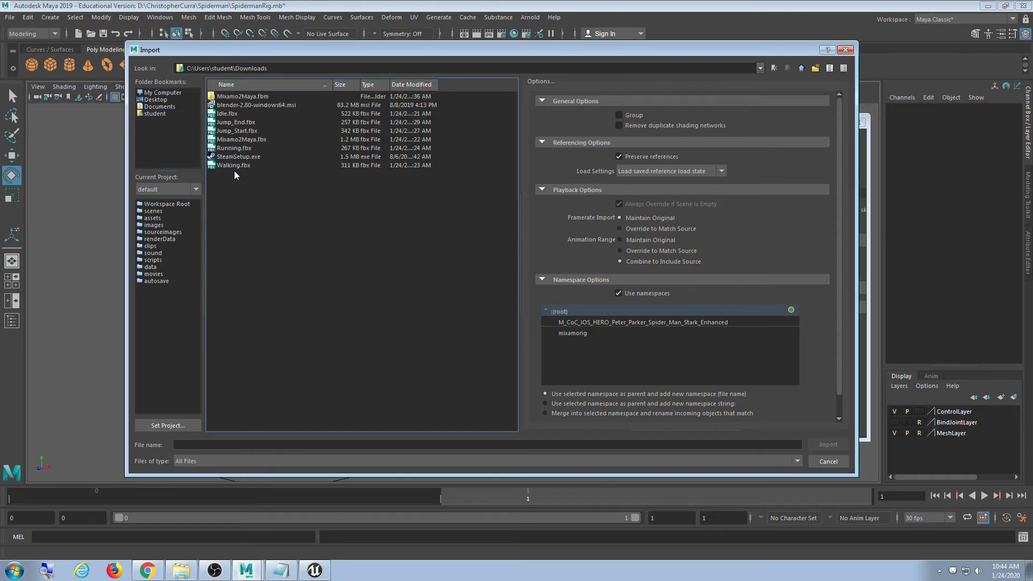
double_click(234, 115)
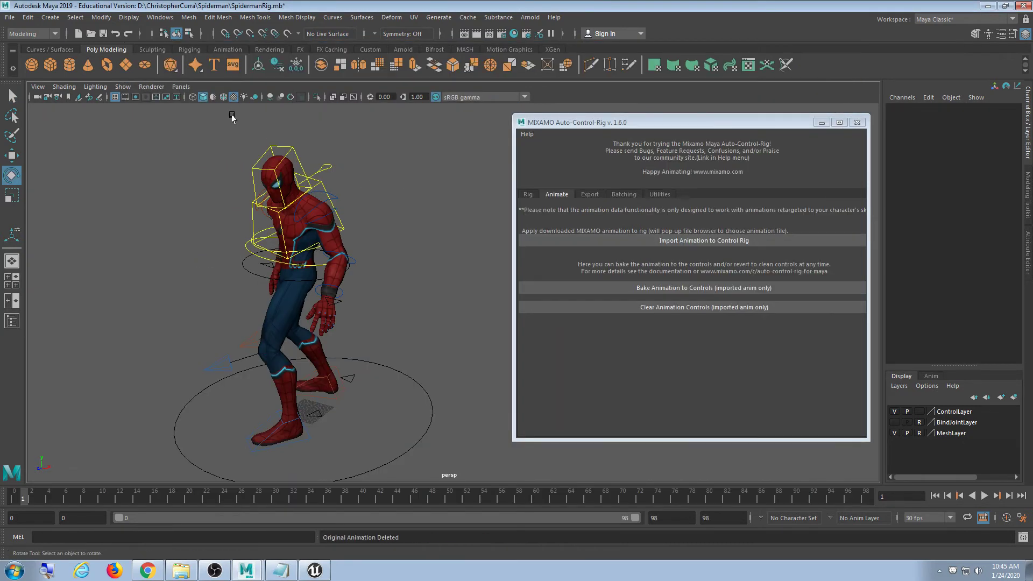
- Play the Idle animation with Alt+V and scrub the time slider back to frame 0
key(alt+v)
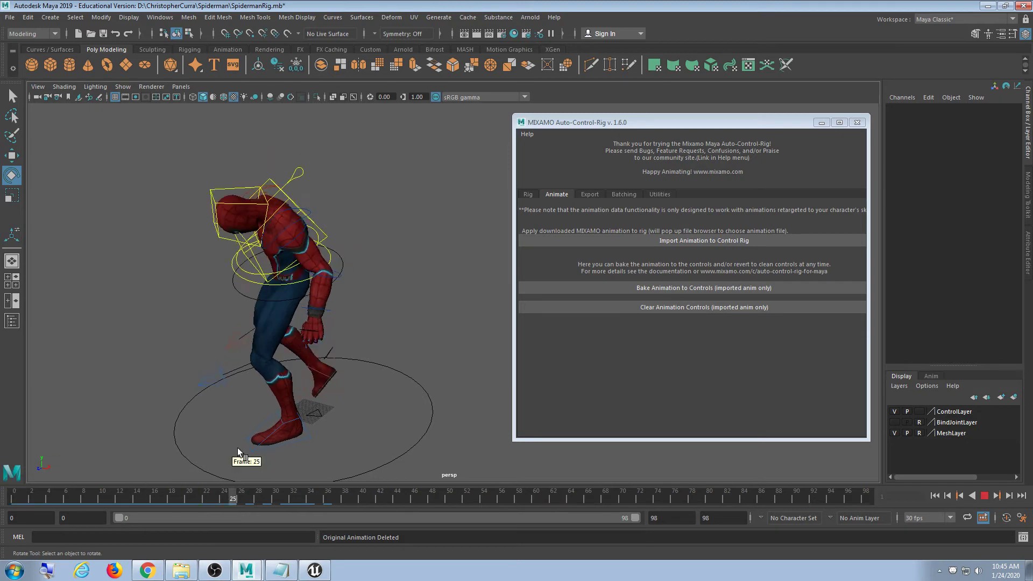
drag(130, 445, 10, 391)
scroll(366, 217, down, 2)
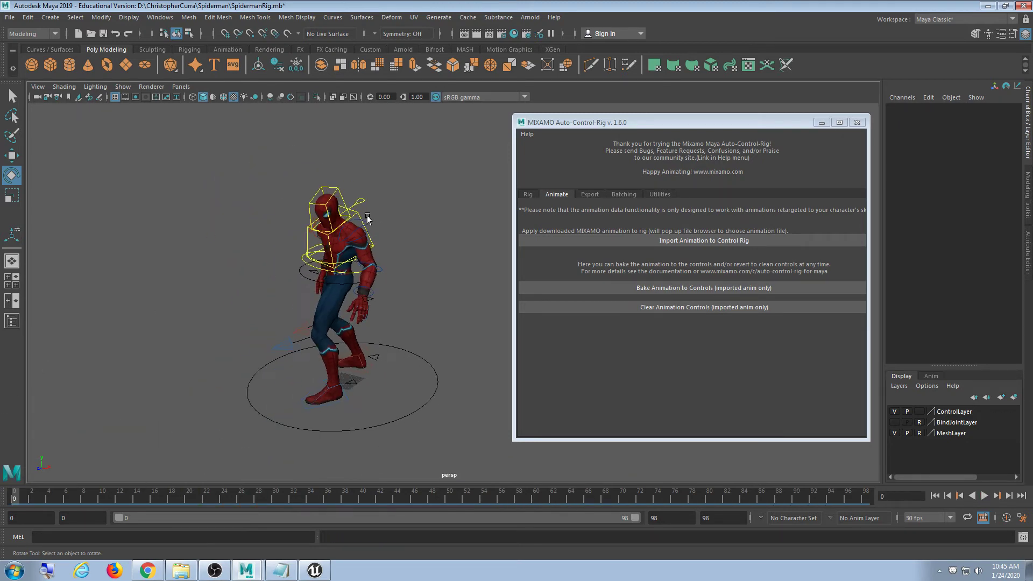
scroll(367, 216, up, 2)
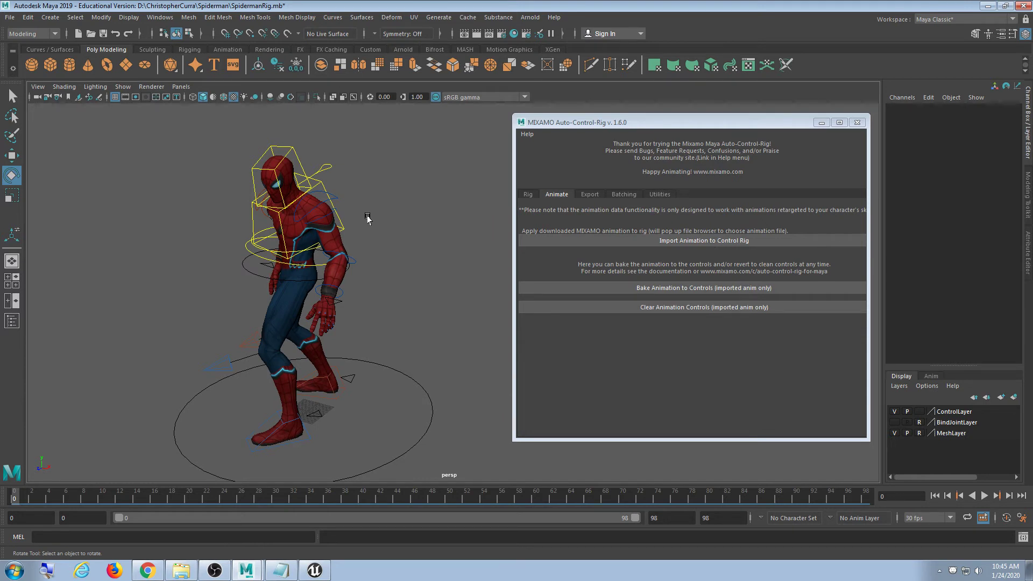
click(10, 16)
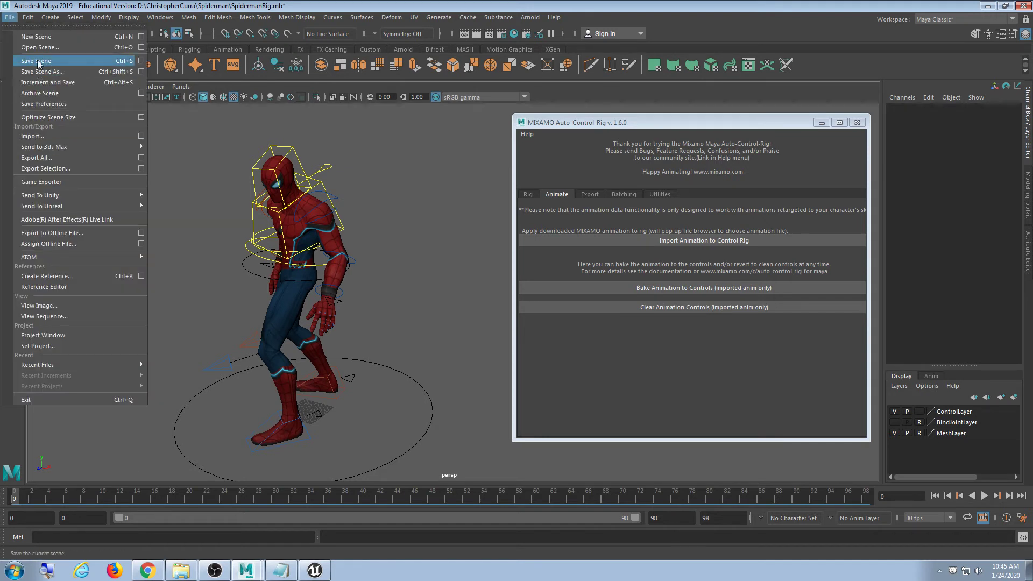
- Reopen SpidermanRig.mb from recent files, discarding the unsaved animation changes
mouse_move(54, 365)
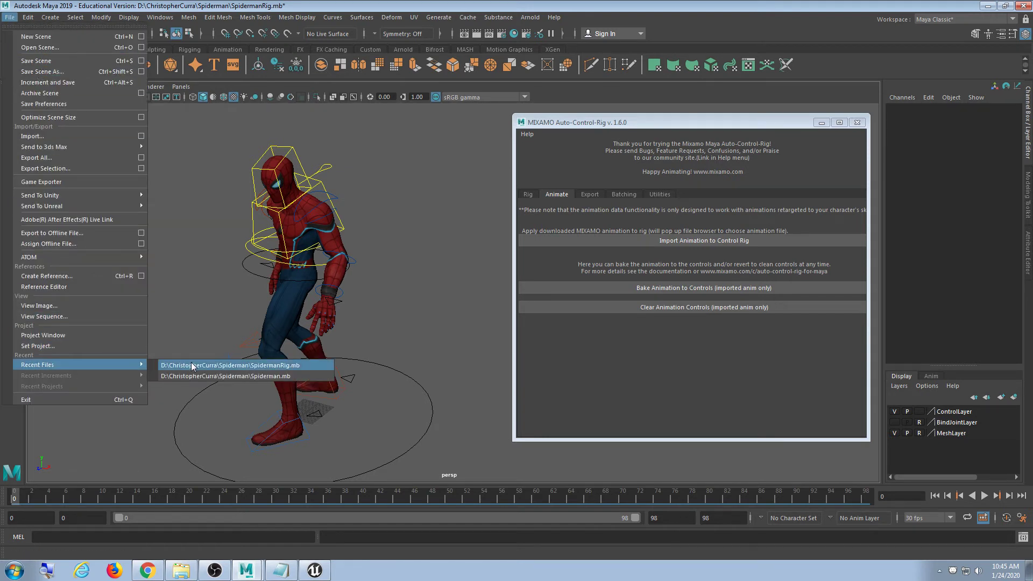
click(231, 366)
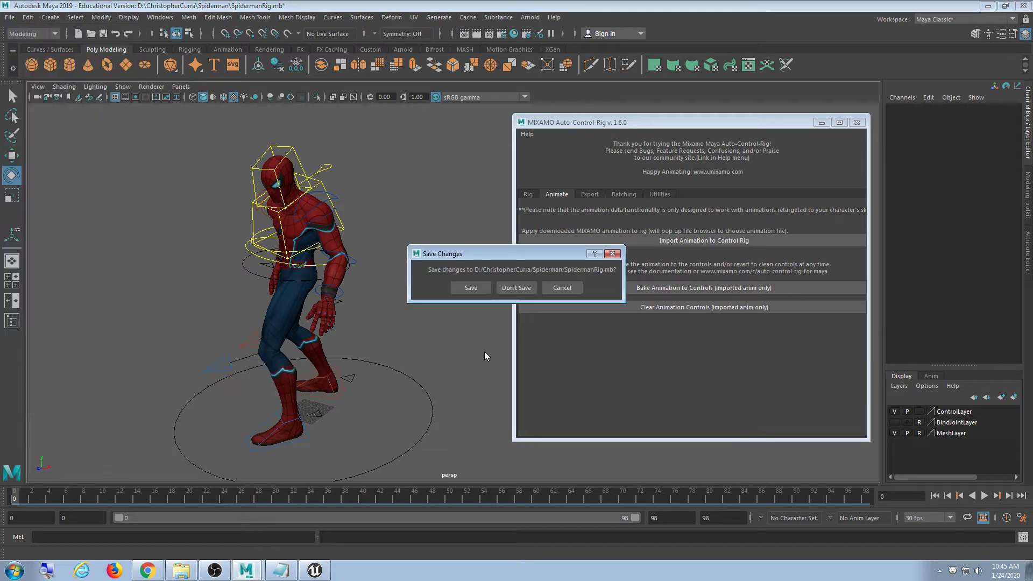
click(513, 289)
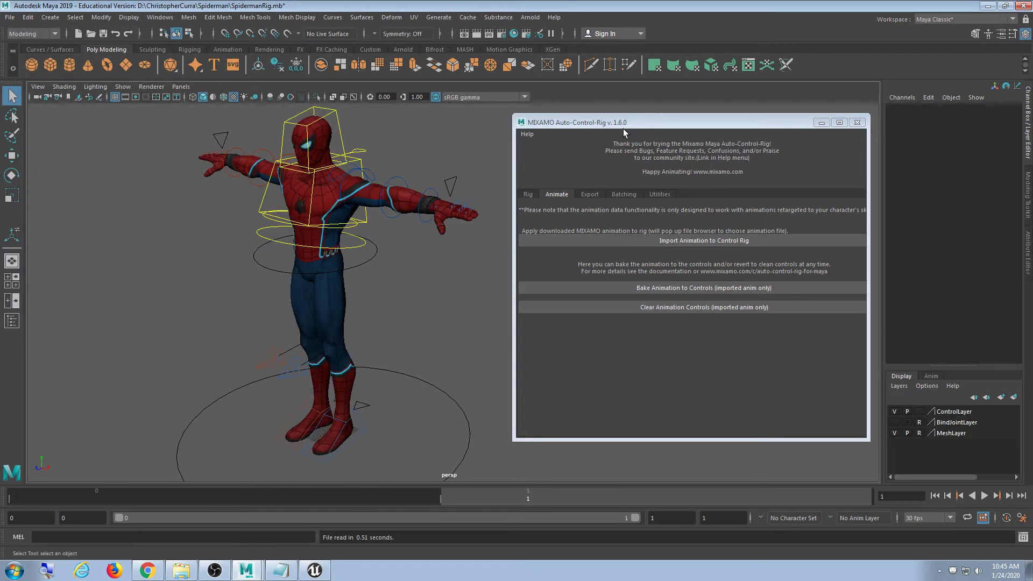
- Reposition the Mixamo window and start Import Animation to Control Rig
drag(623, 124, 616, 125)
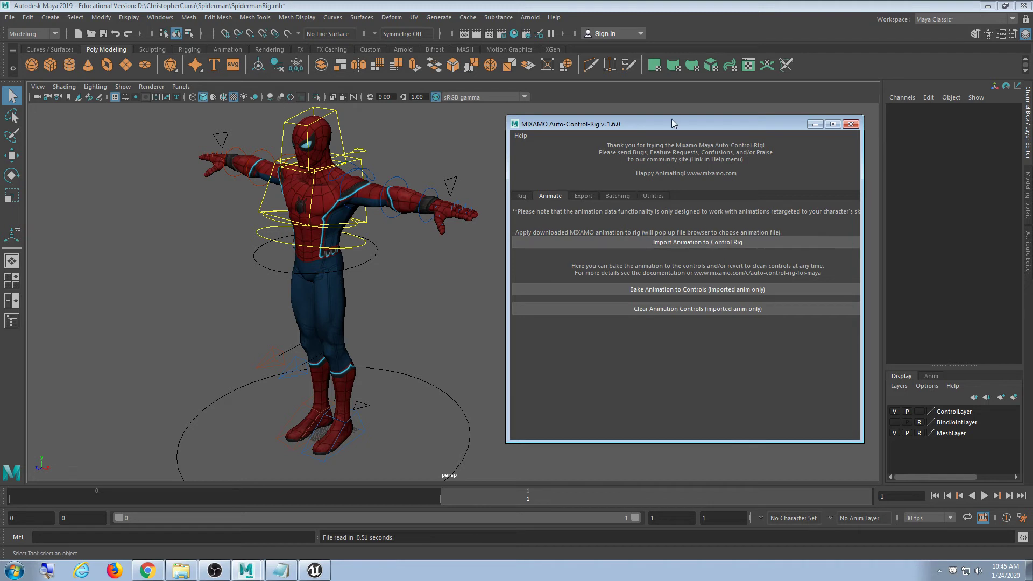
drag(672, 123, 672, 126)
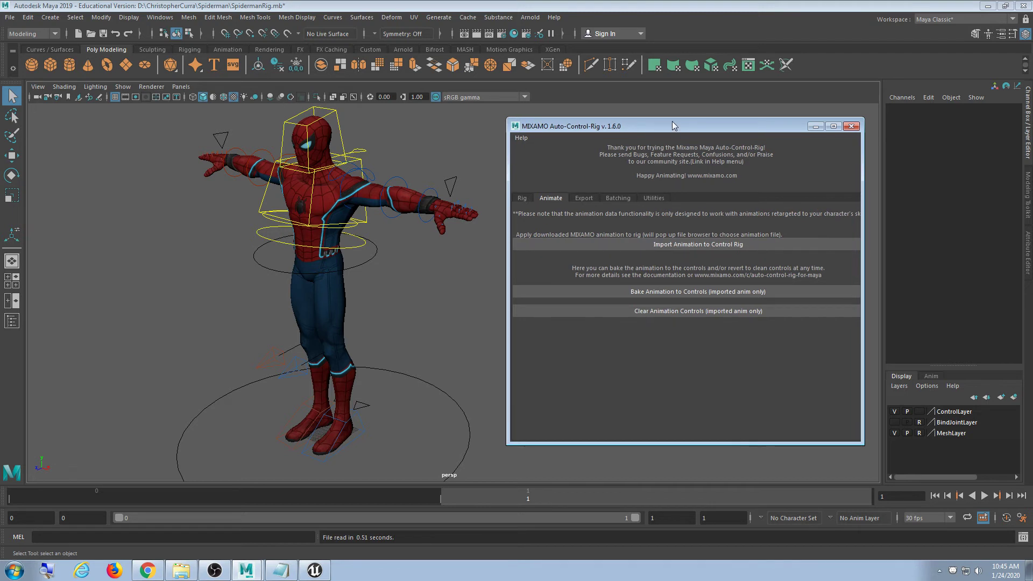
click(700, 247)
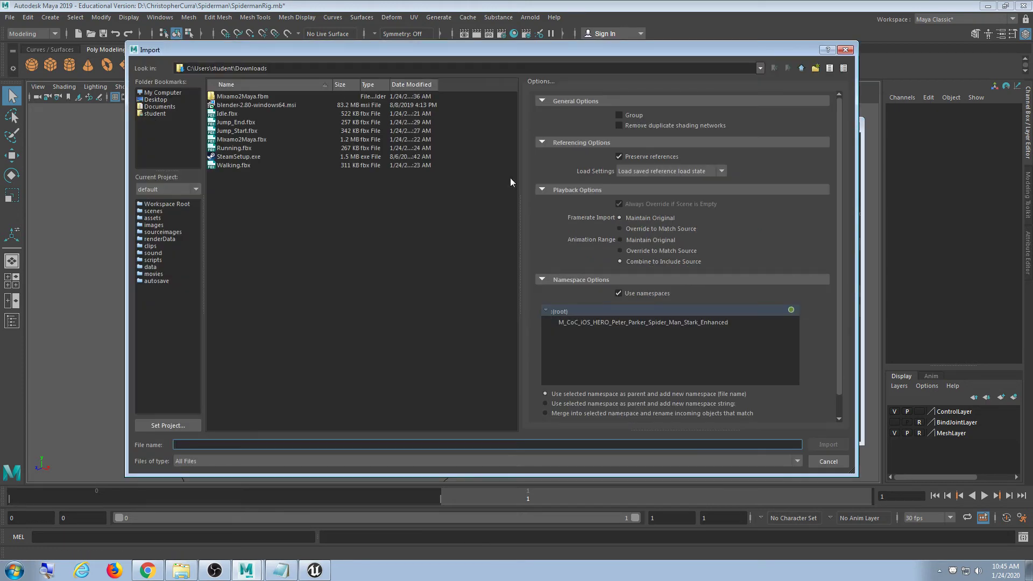
- Import Idle.fbx from the Downloads folder onto the Spiderman control rig
click(226, 114)
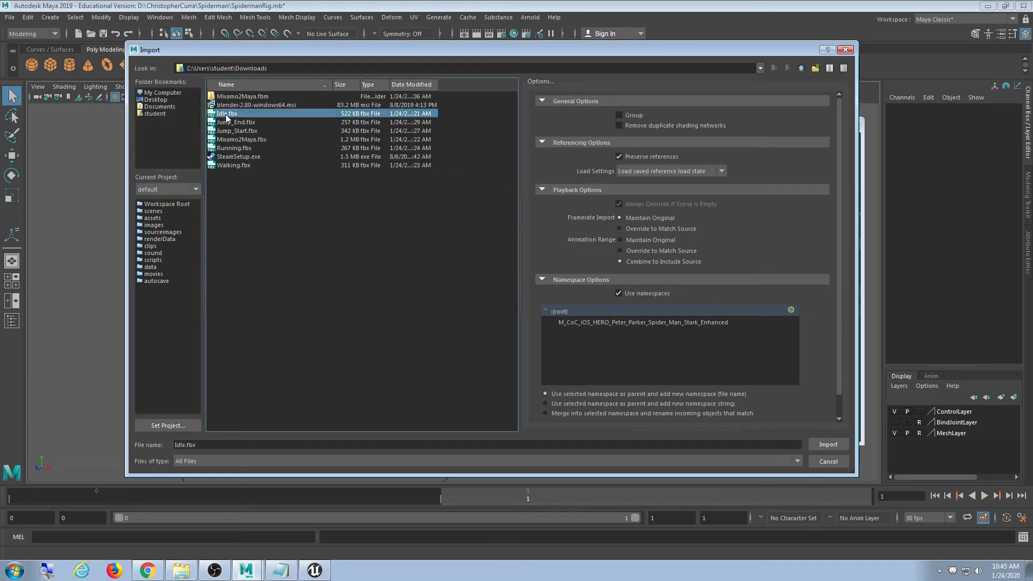
click(830, 445)
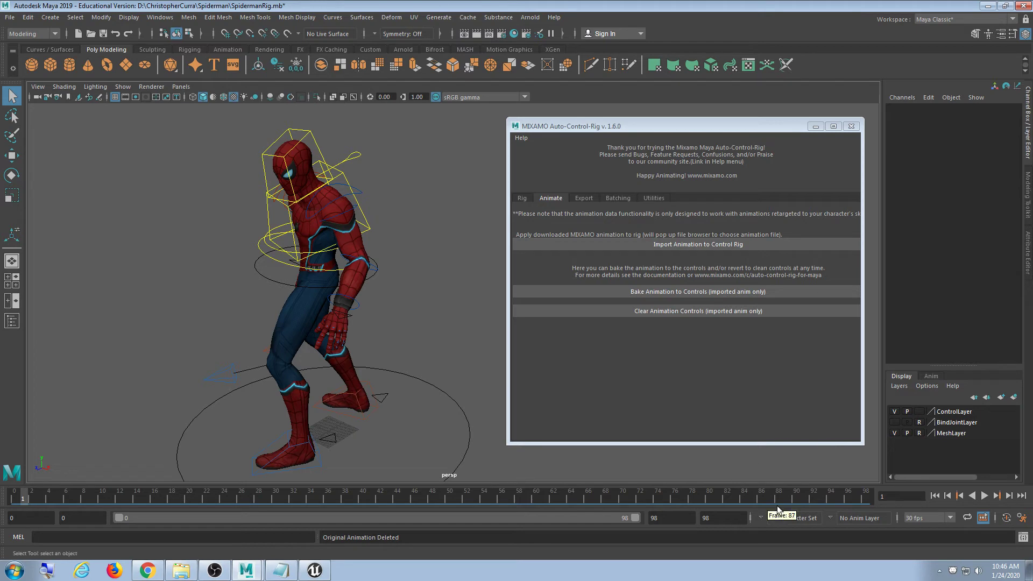
- Play and stop the 98-frame Idle animation, then zoom the viewport out
click(984, 495)
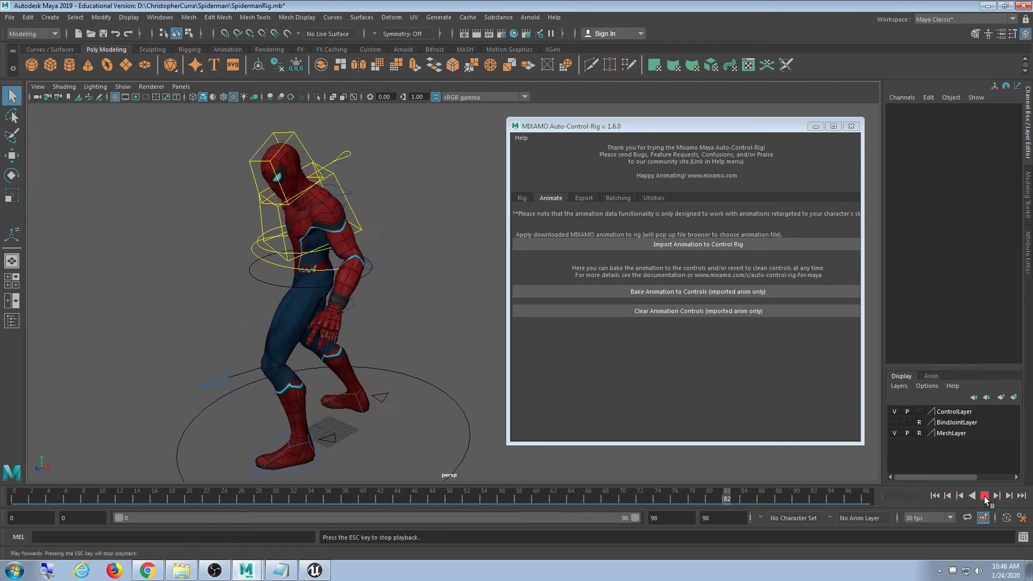
click(983, 495)
scroll(458, 358, down, 2)
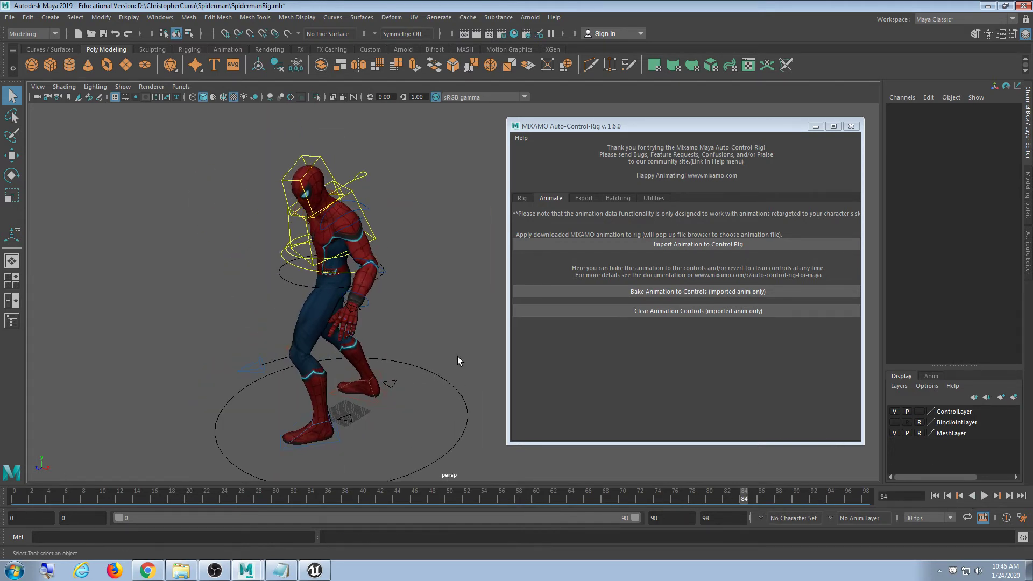
scroll(438, 375, down, 3)
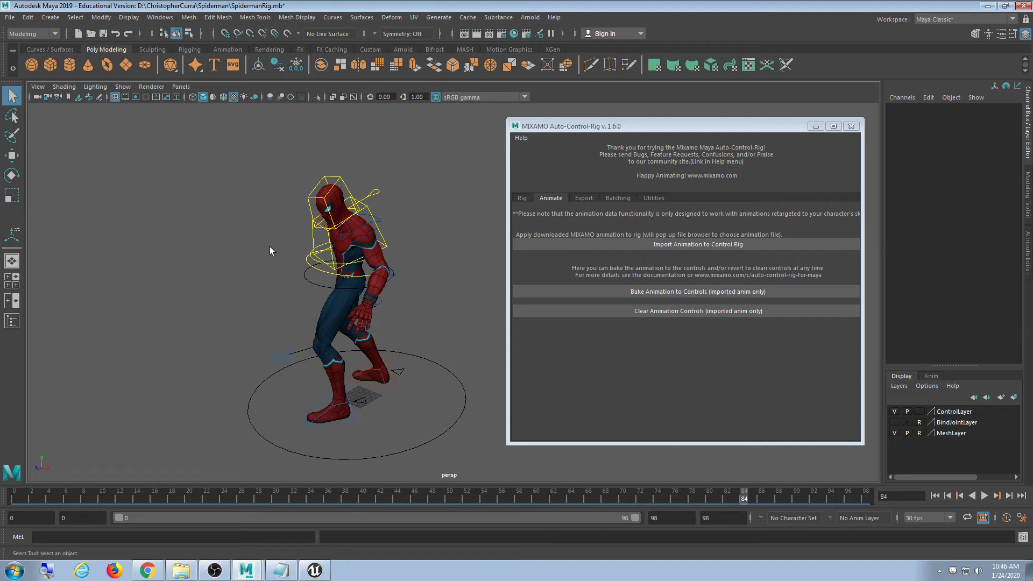
click(168, 17)
mouse_move(175, 77)
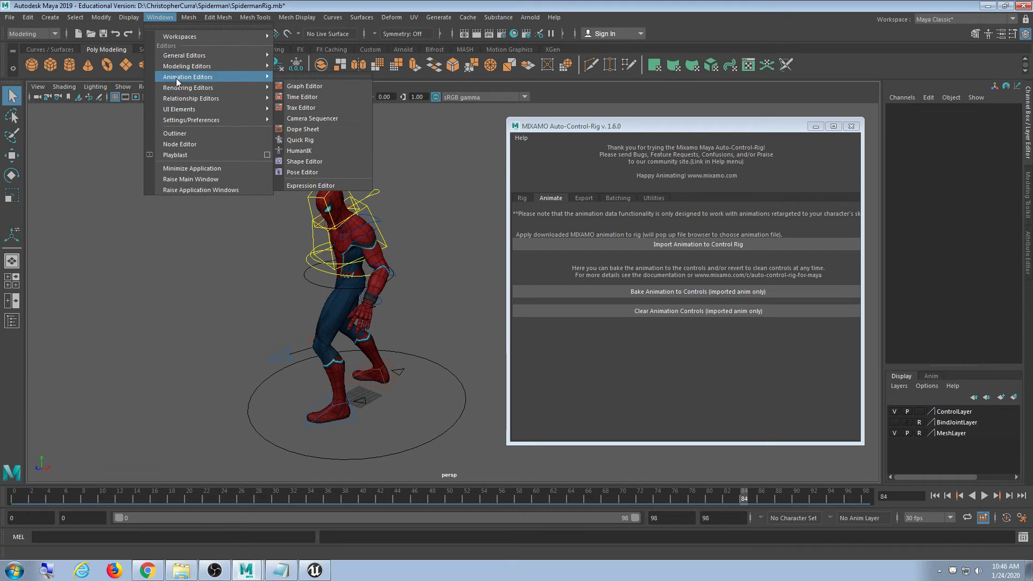
- Open the Preferences window from Windows > Settings/Preferences and move it left
mouse_move(181, 57)
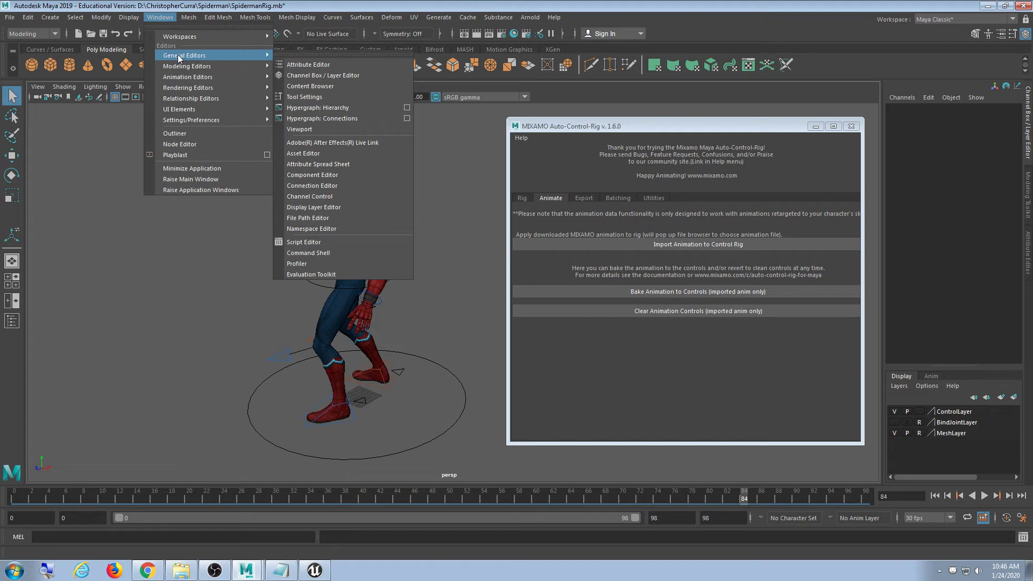
mouse_move(185, 119)
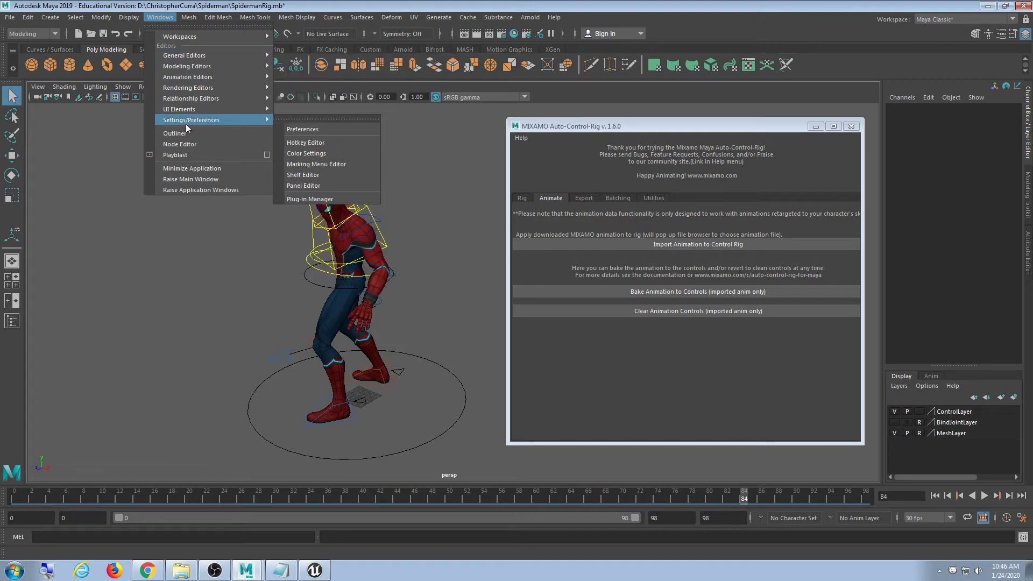
click(340, 130)
drag(336, 107, 224, 91)
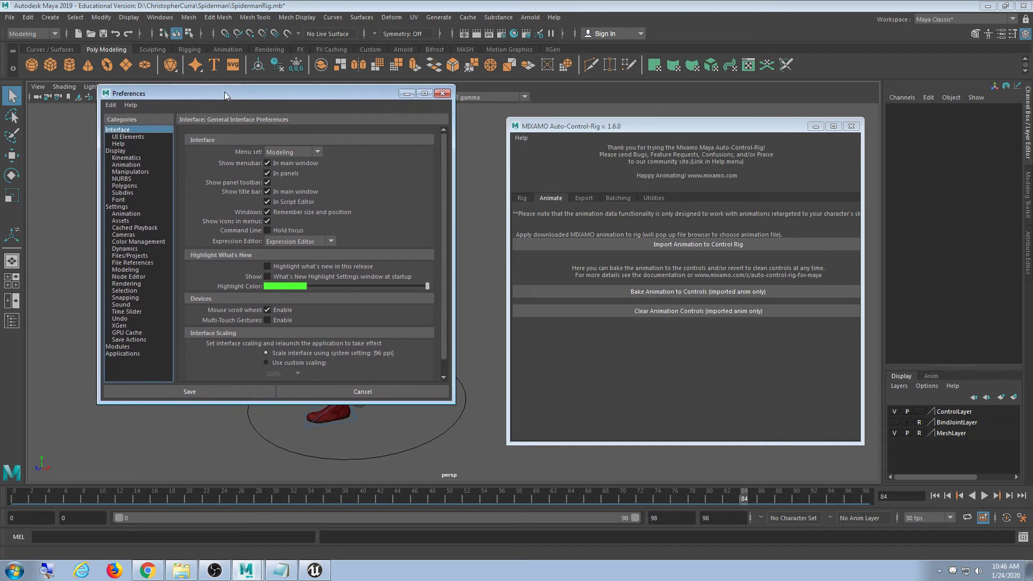
- Set the Animation evaluation mode to DG and show the Time Slider preferences
click(144, 213)
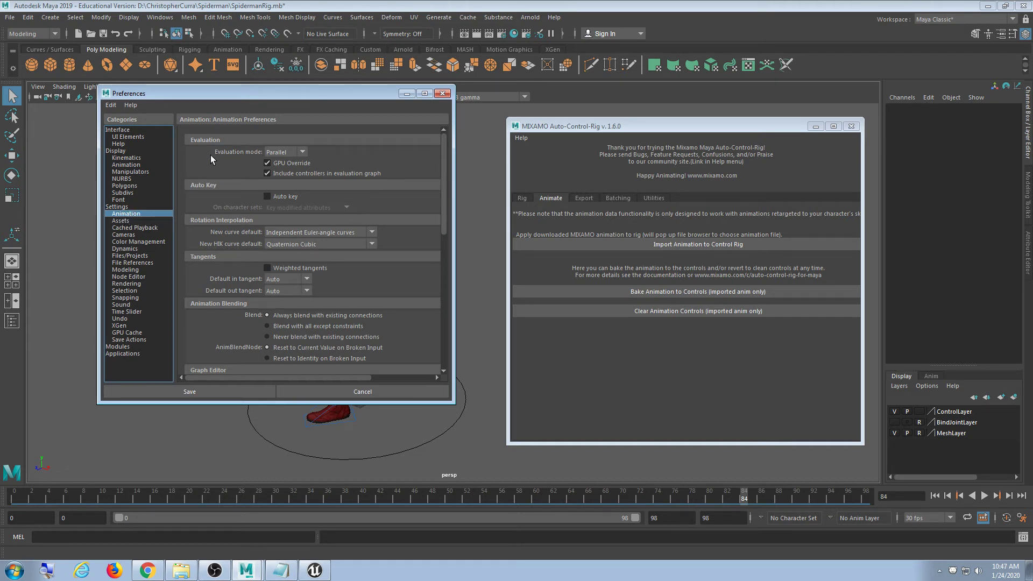
click(281, 155)
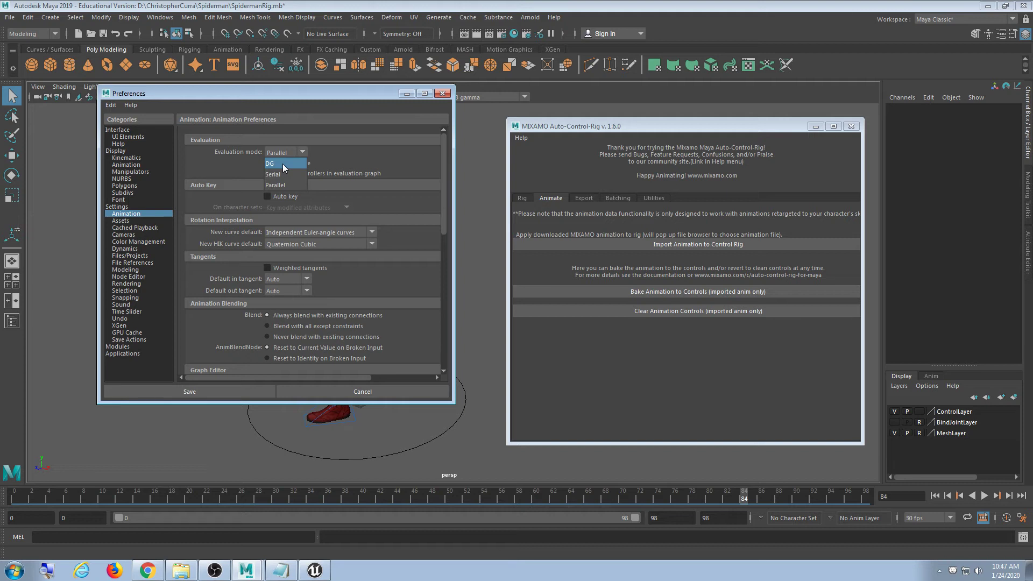
click(284, 167)
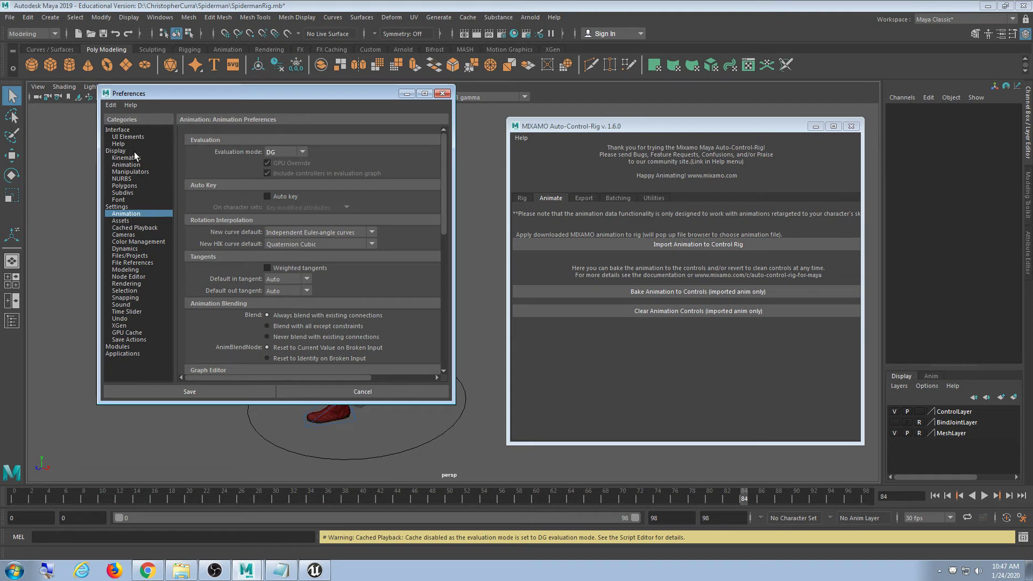
click(116, 208)
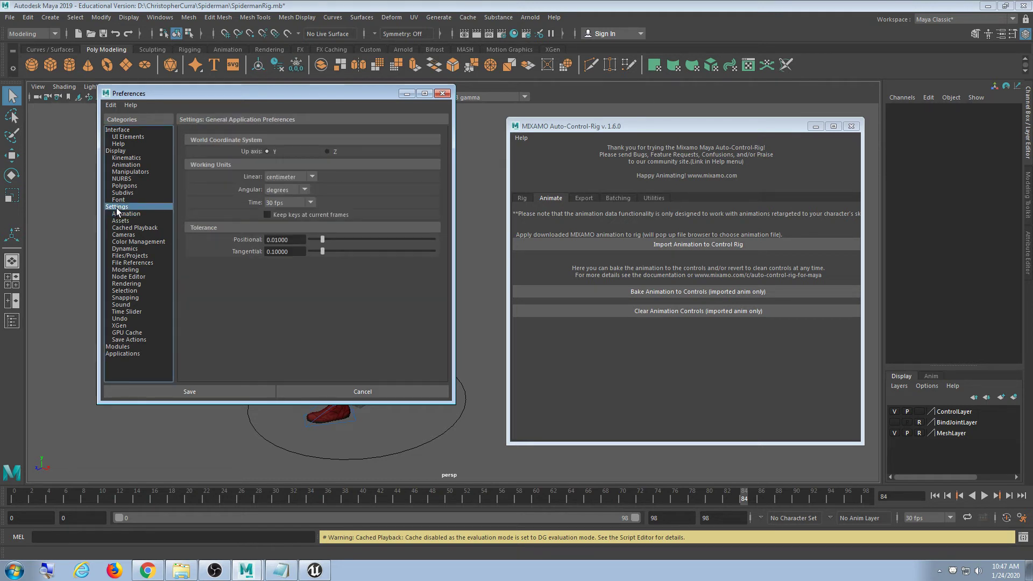
click(128, 165)
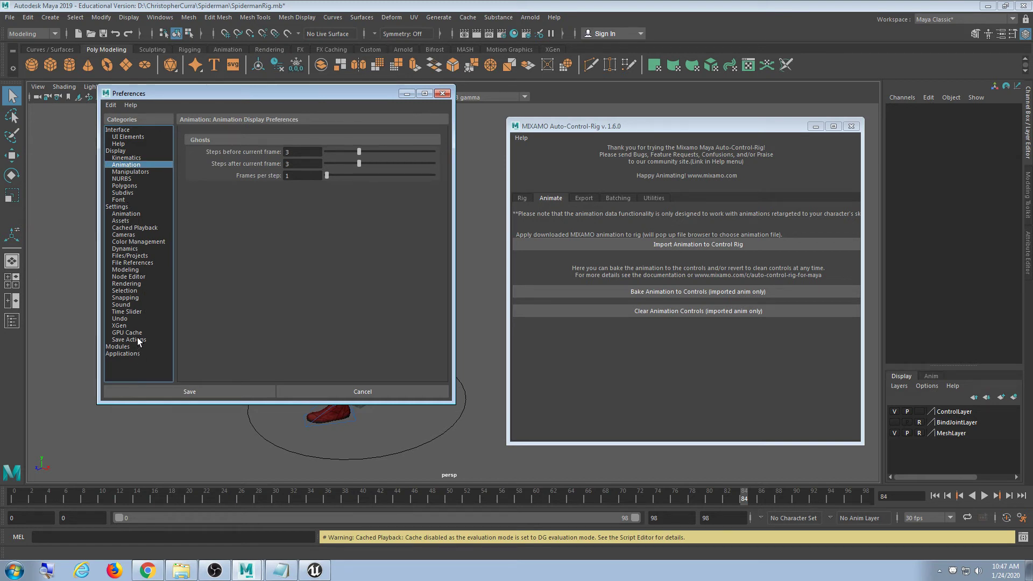
click(137, 310)
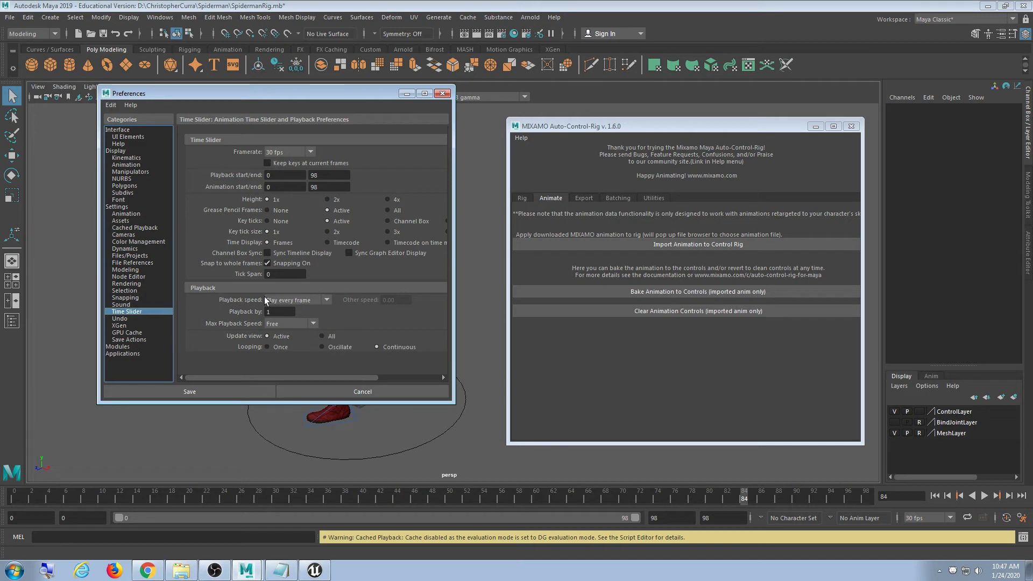
- Set playback speed to 30 fps x 1, save the preferences and play the Idle animation
click(331, 299)
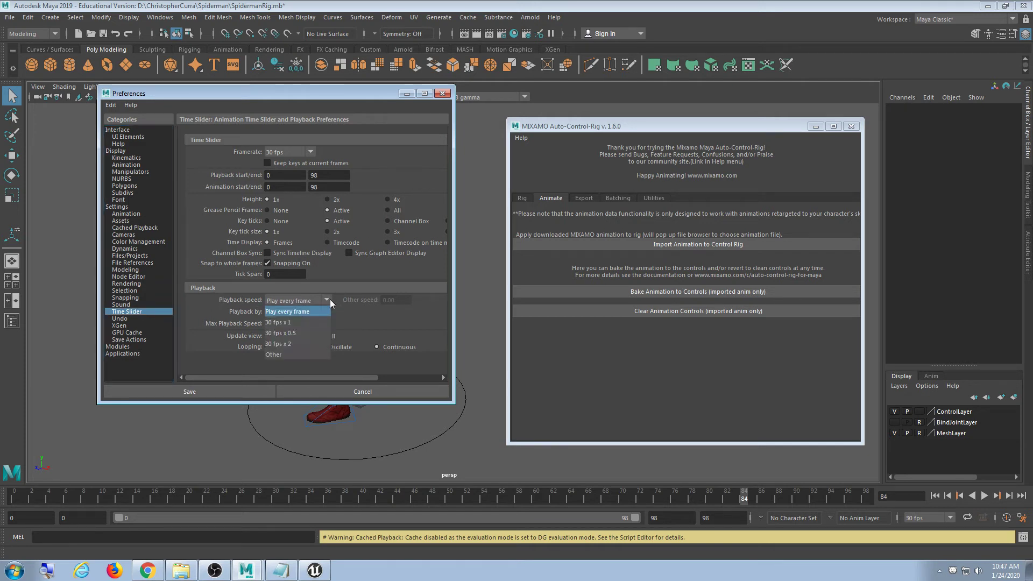
click(301, 322)
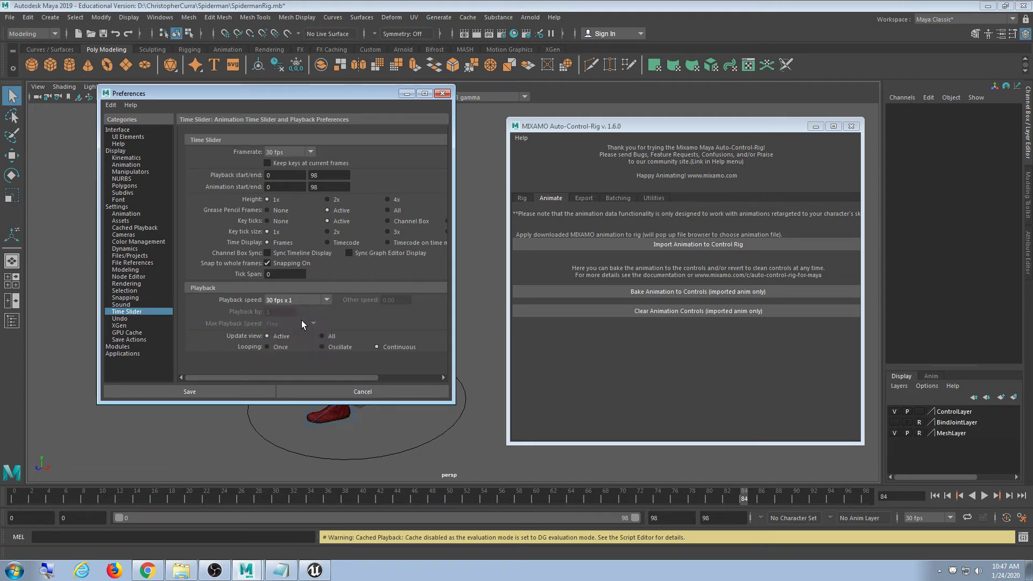
click(200, 392)
click(984, 497)
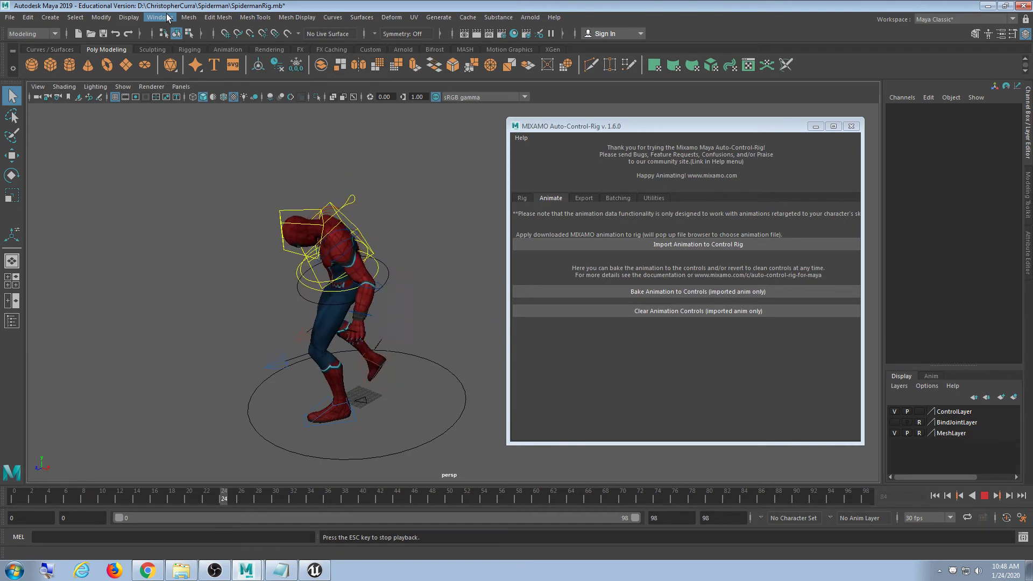
- Recheck the Animation settings in Preferences, then close the window
click(1021, 518)
click(141, 215)
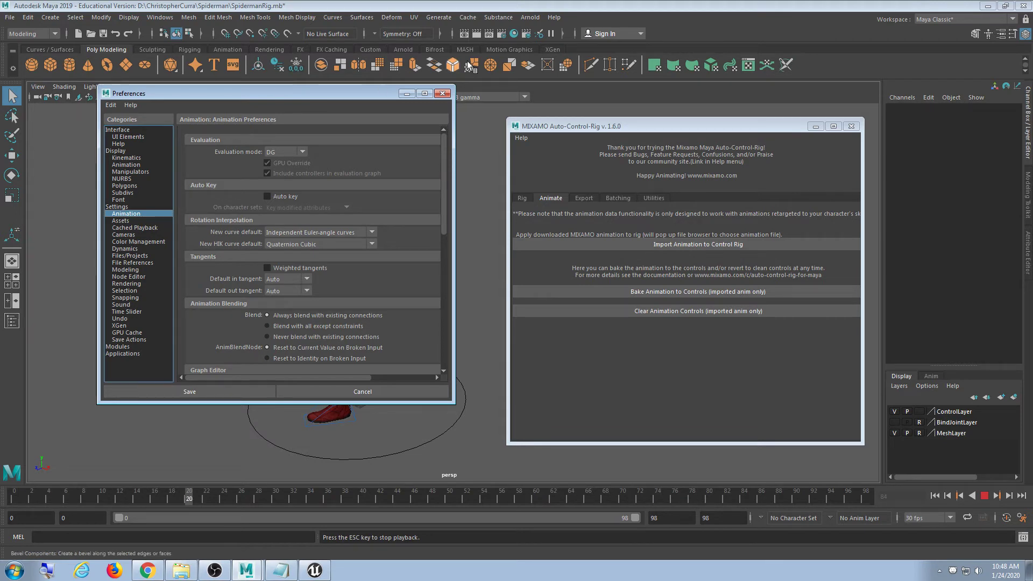
click(442, 93)
- Open SpidermanRig.mb from D: > Spiderman, discarding changes to restore the T-posed rig
click(10, 17)
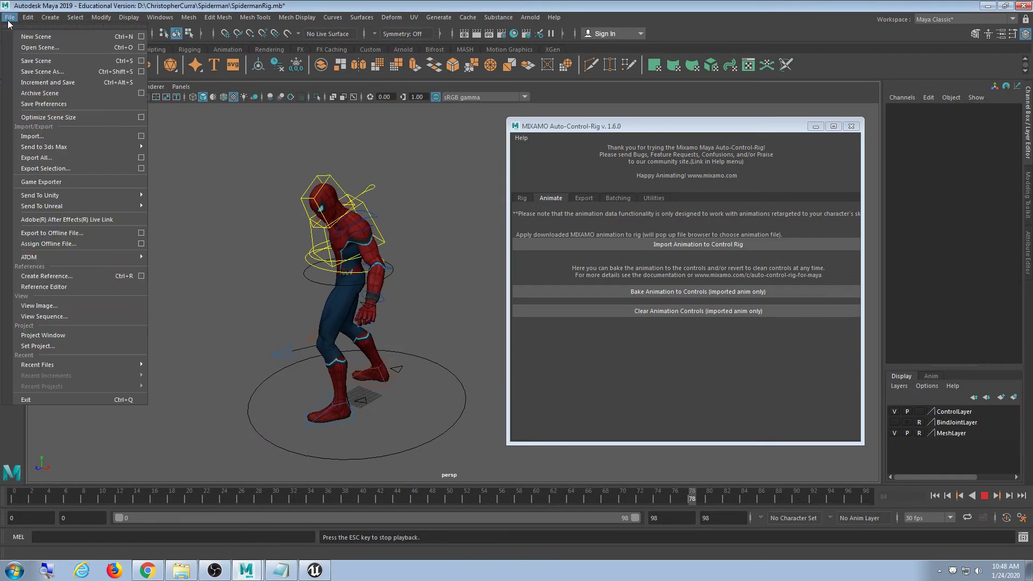
click(36, 48)
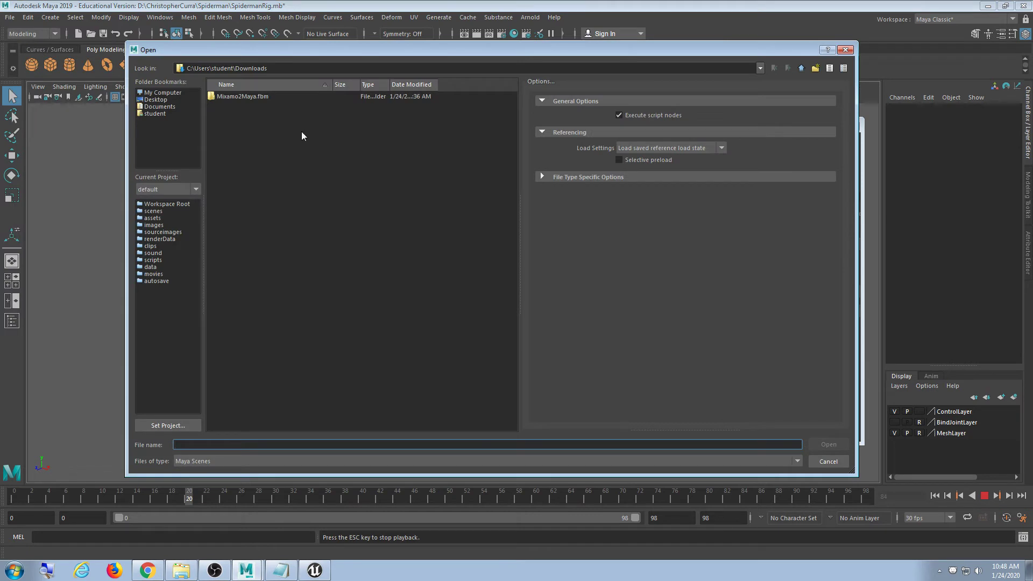
click(157, 94)
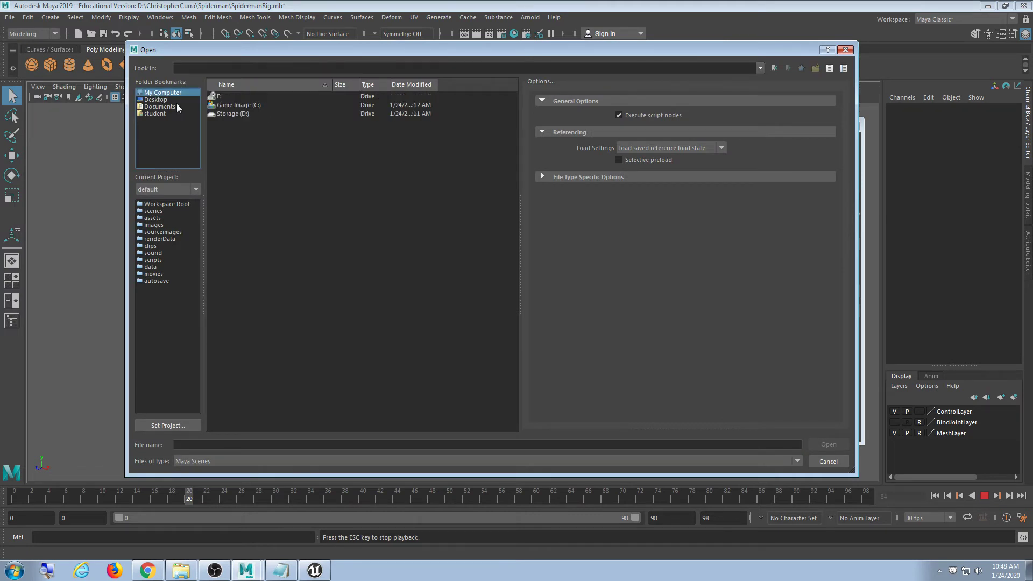
double_click(247, 114)
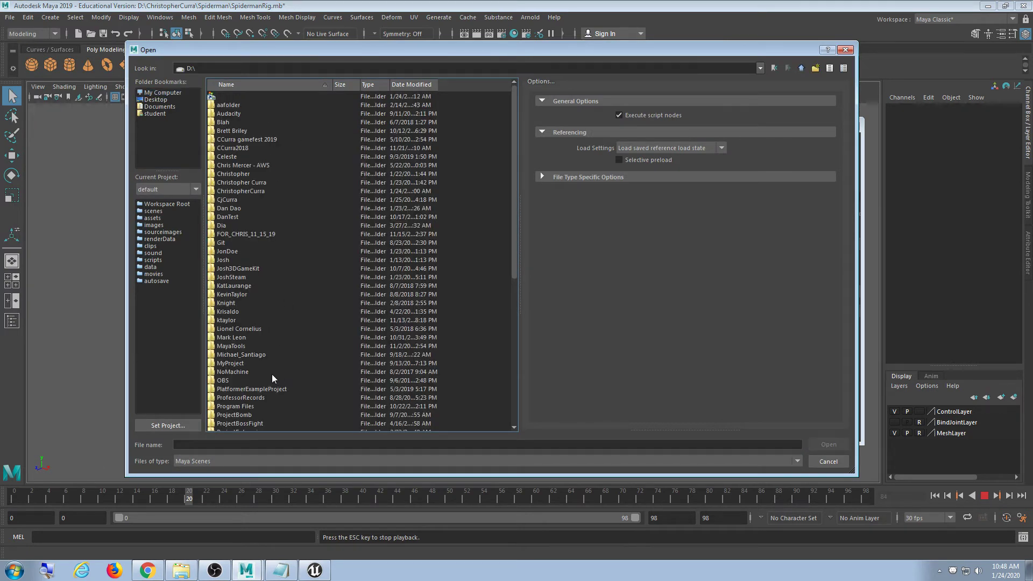
double_click(253, 191)
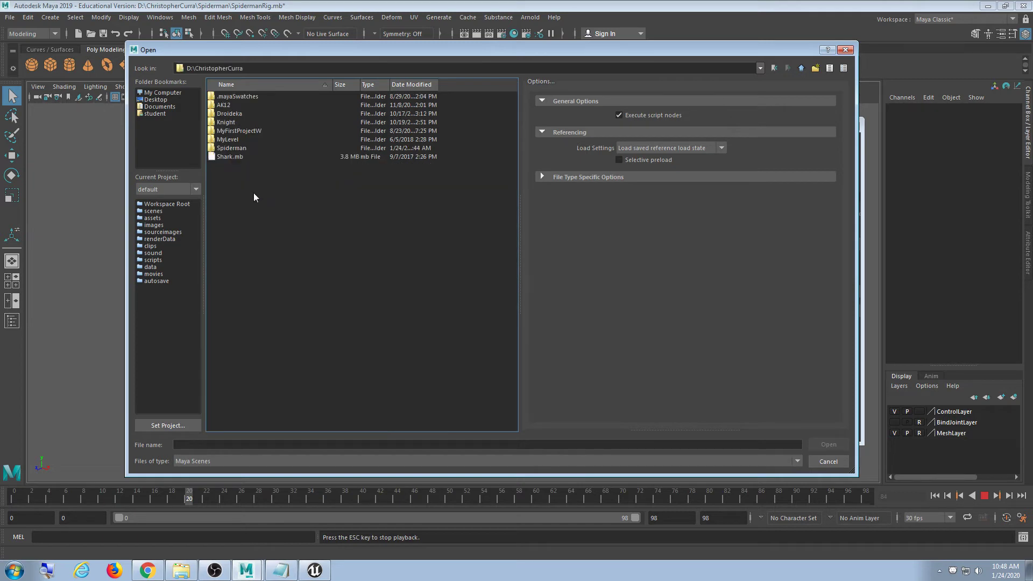
double_click(245, 148)
double_click(252, 112)
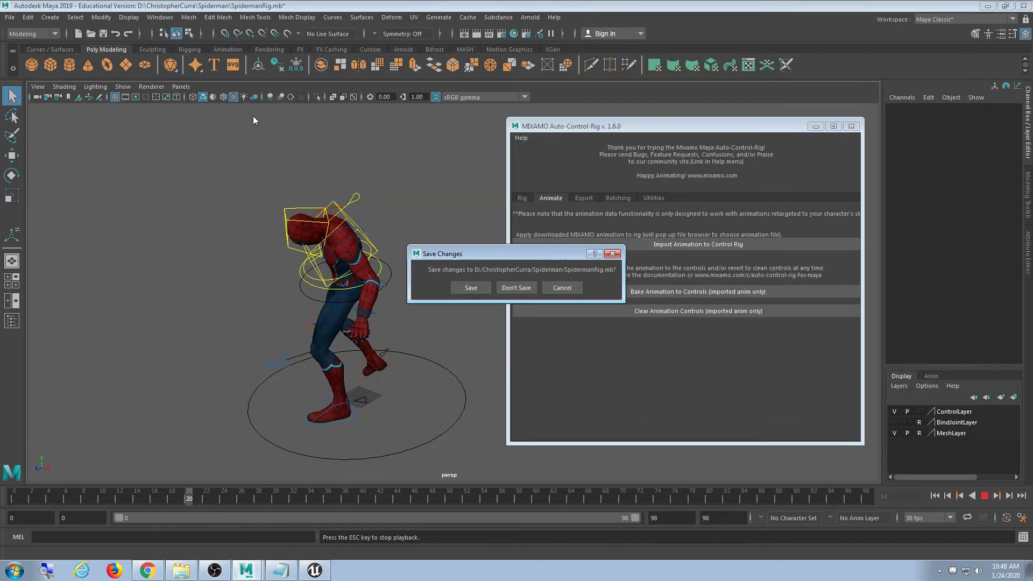
click(505, 286)
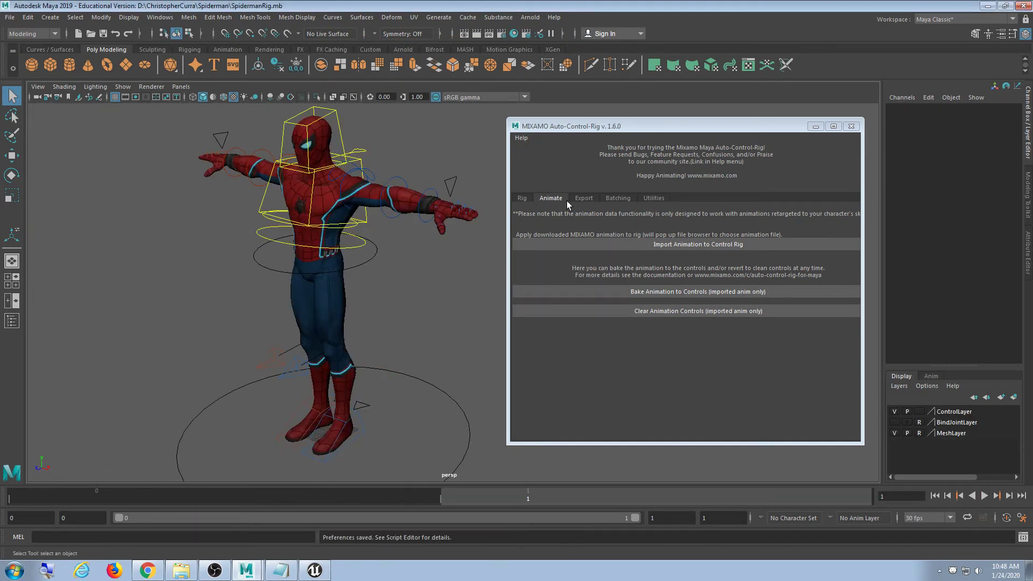
- Import Idle.fbx from the student Downloads folder and play it on the reloaded rig
click(673, 246)
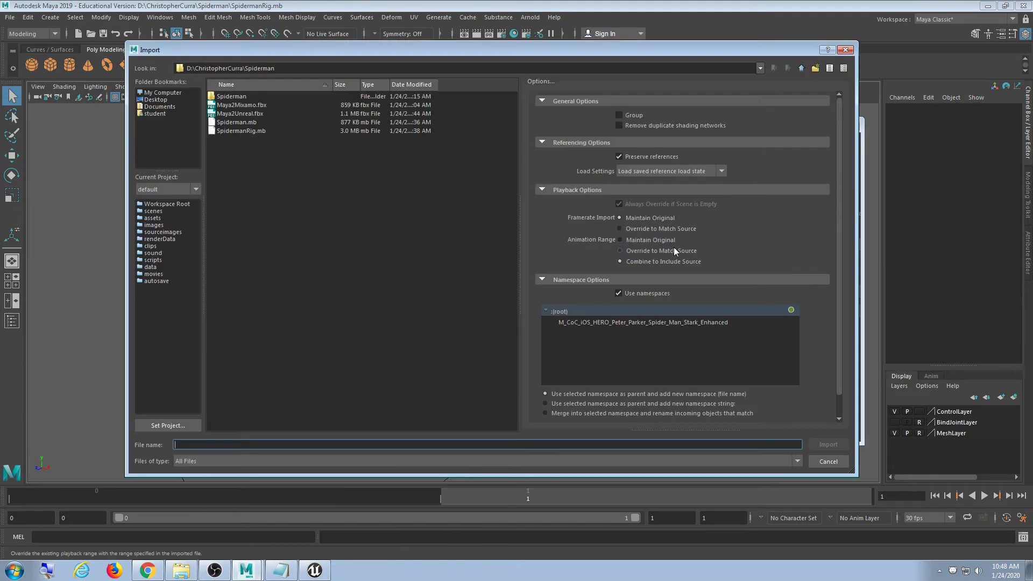
click(159, 107)
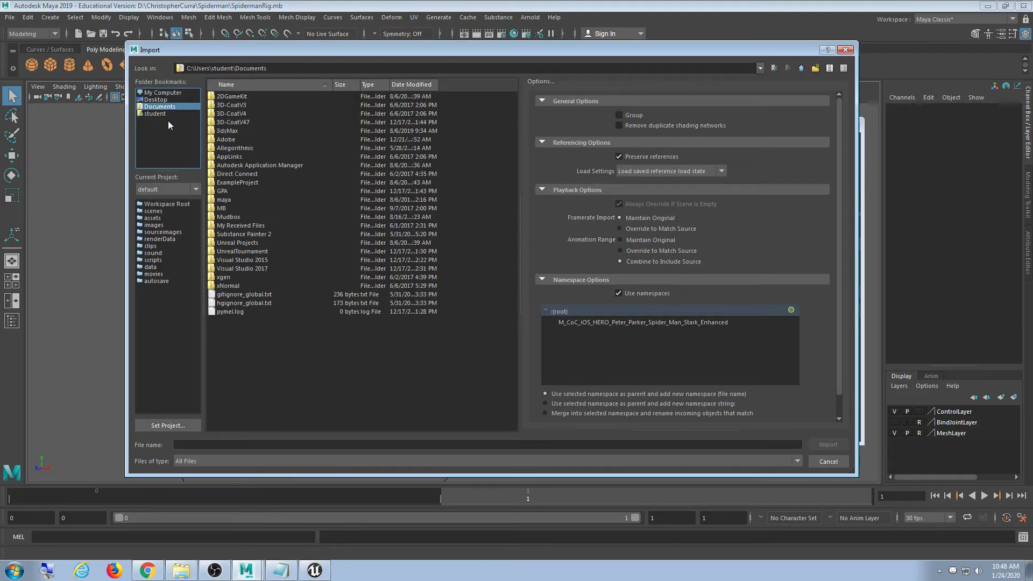
click(163, 114)
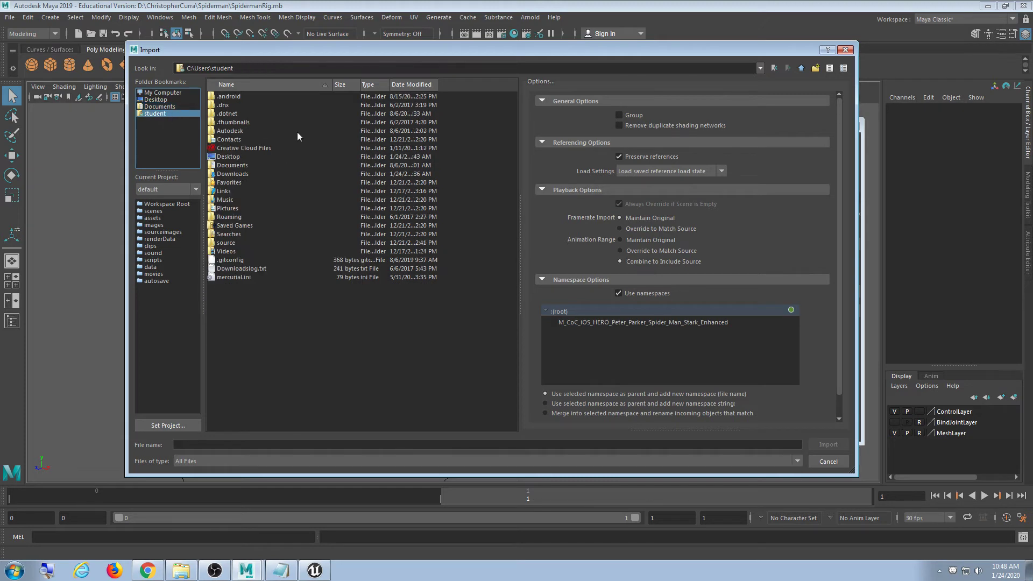
double_click(245, 173)
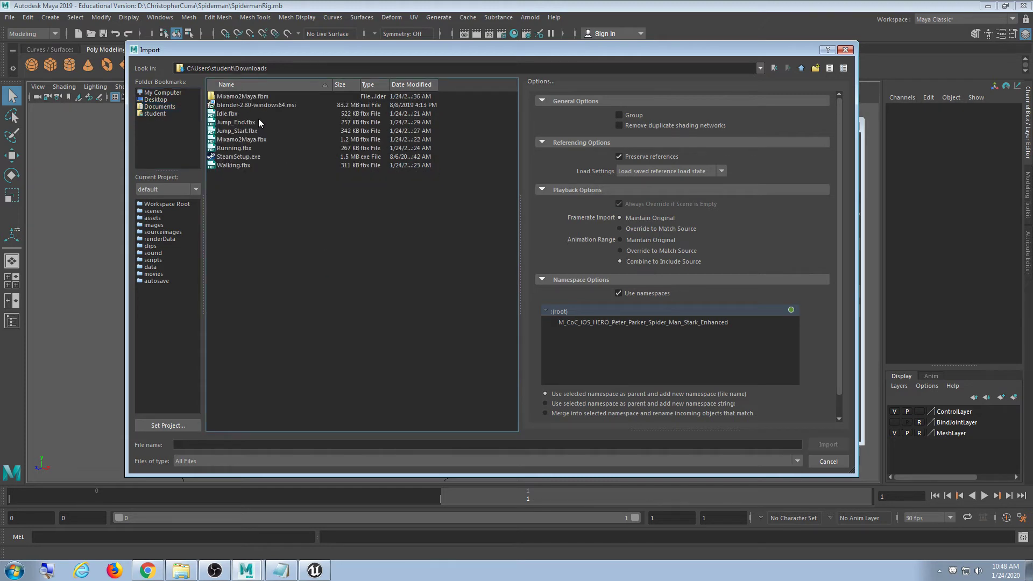
double_click(235, 114)
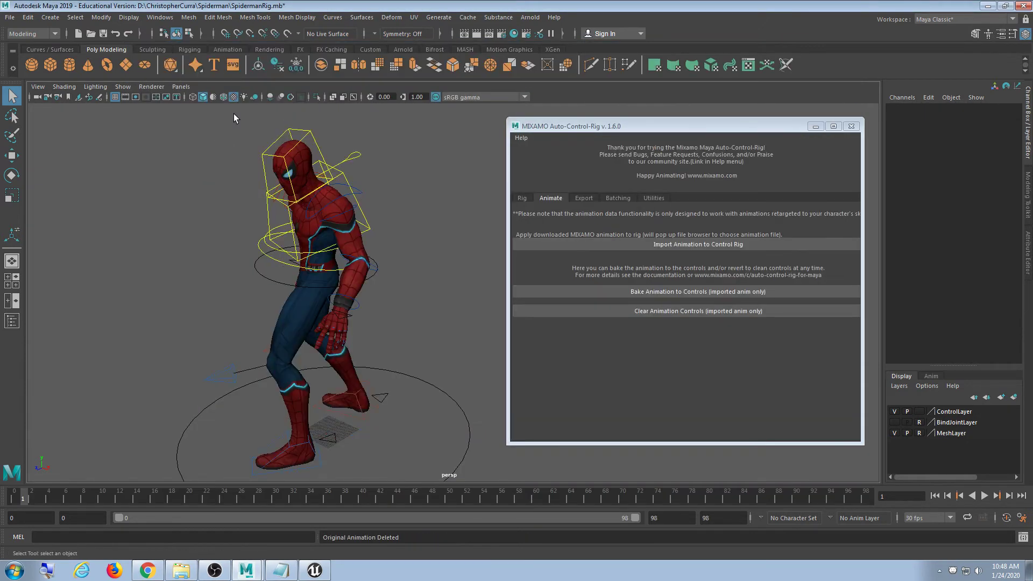
click(983, 495)
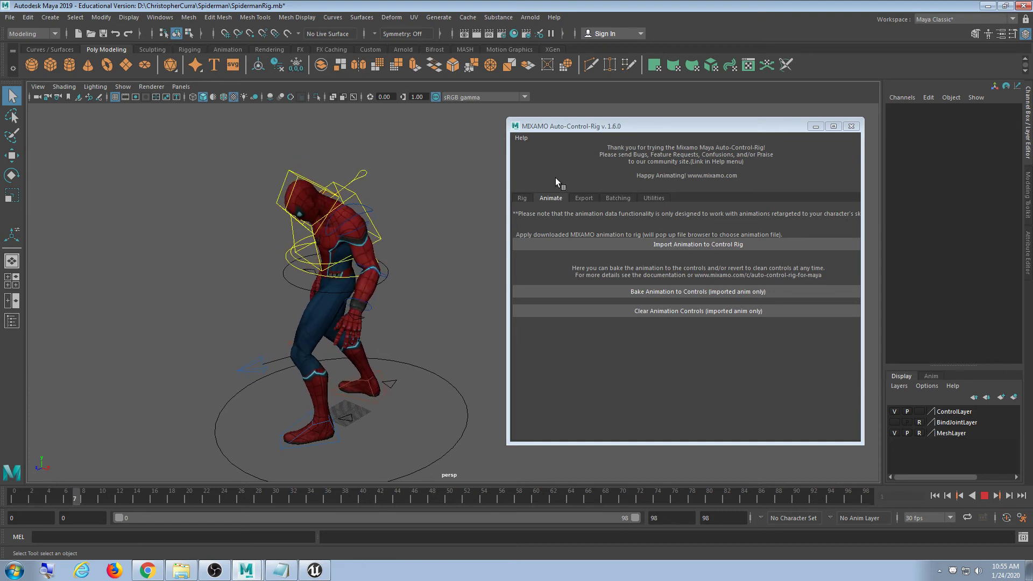
- In the Mixamo Export tab, uncheck Export Mesh with Skeleton and choose Export Baked Skeleton
click(584, 199)
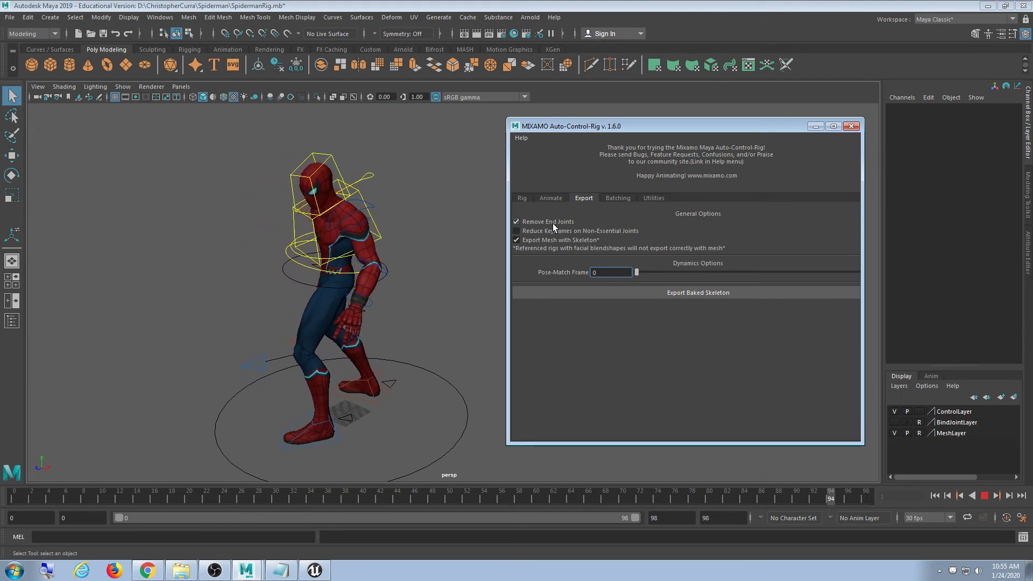
click(546, 240)
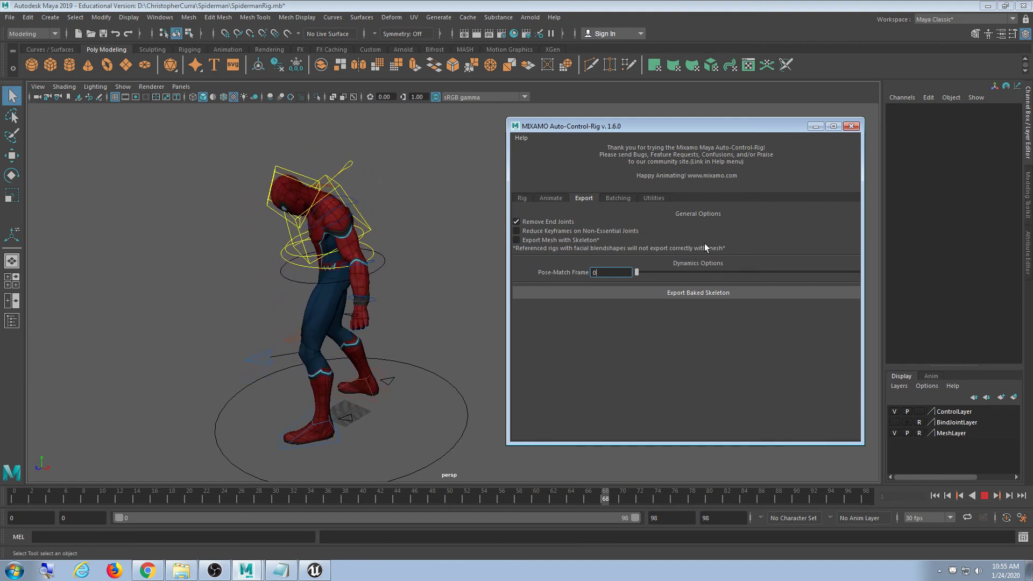
drag(660, 127, 661, 109)
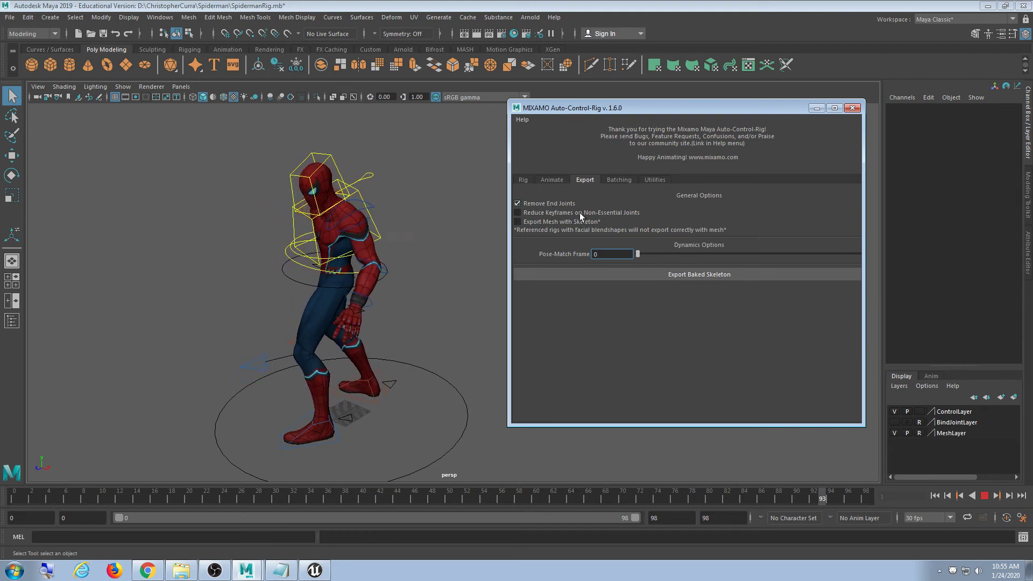
click(671, 277)
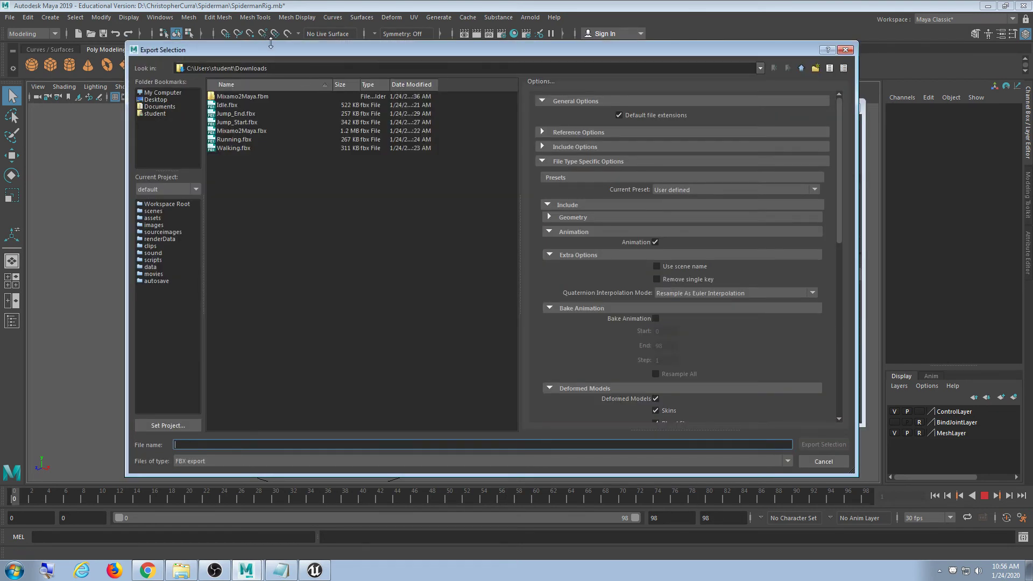
- Browse to the Spiderman folder on drive D: as the export location
click(151, 95)
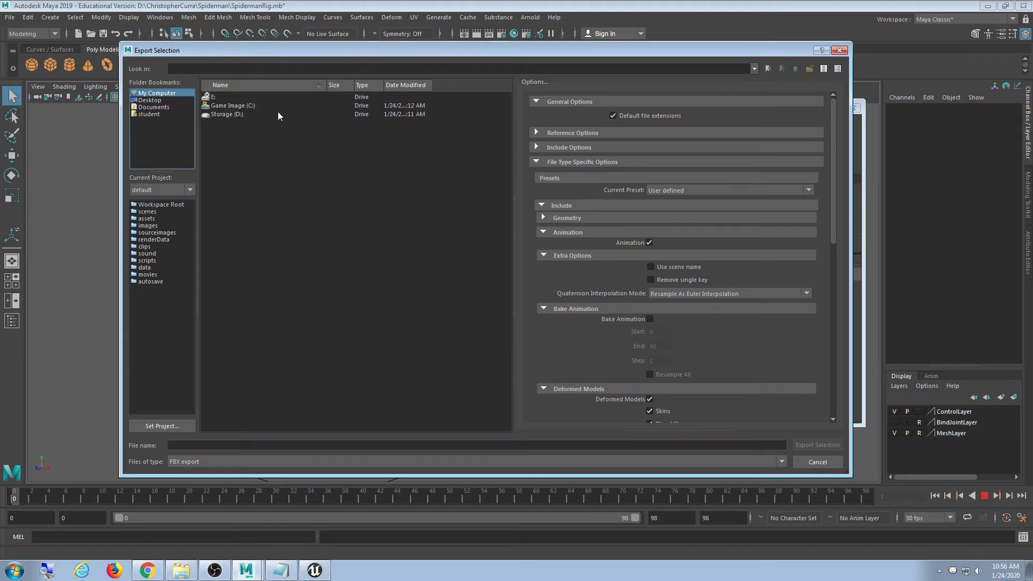
double_click(240, 114)
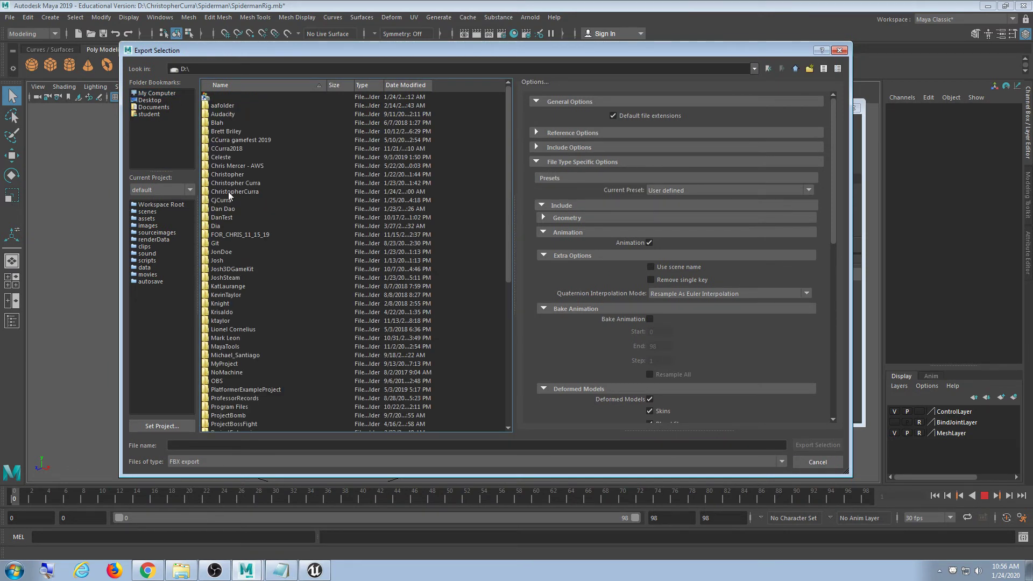
double_click(229, 192)
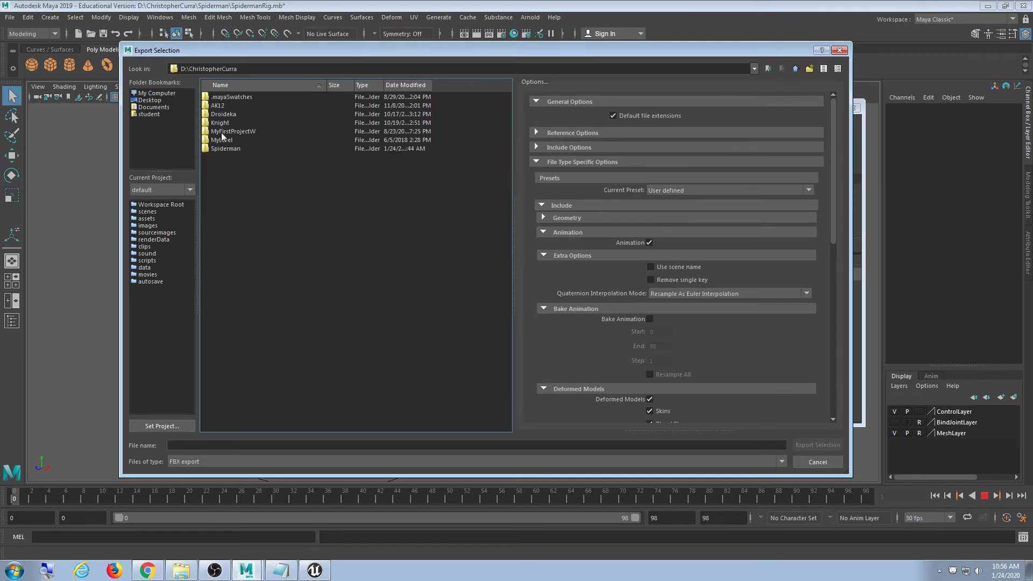
double_click(228, 148)
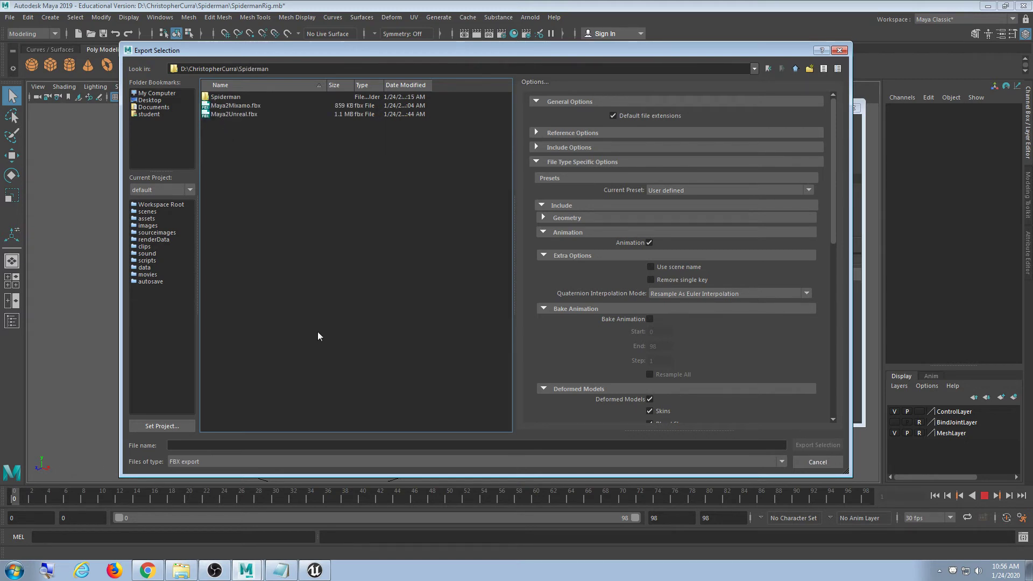
- Enable Bake Animation for frames 0–98 and name the export Unreal_Idle
drag(832, 214, 835, 255)
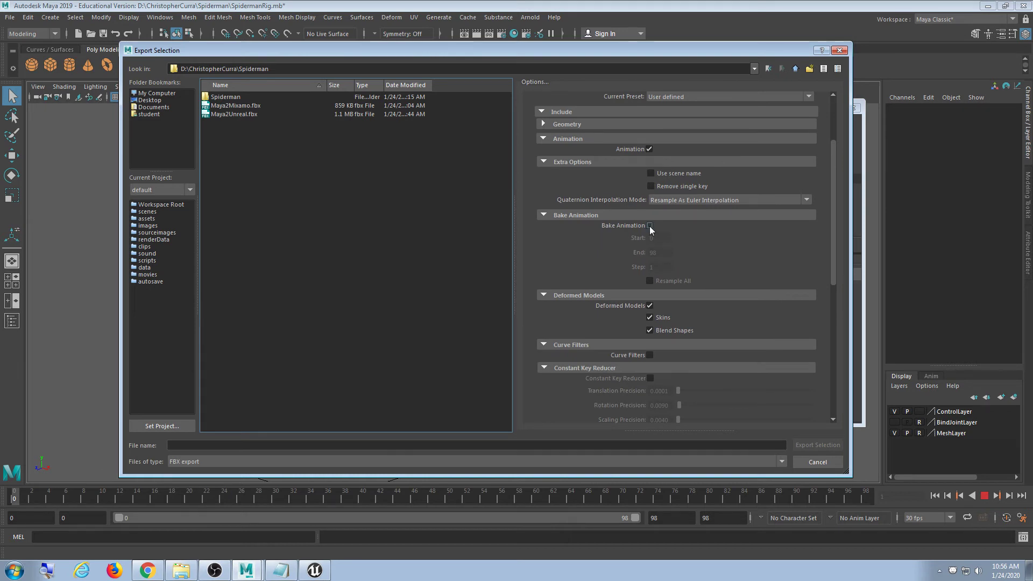
click(650, 226)
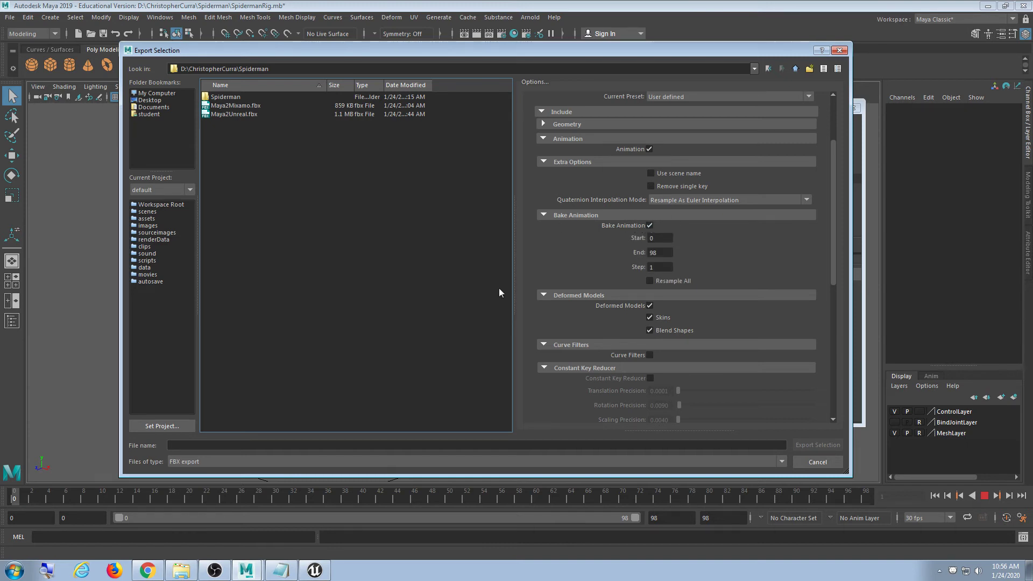
click(314, 445)
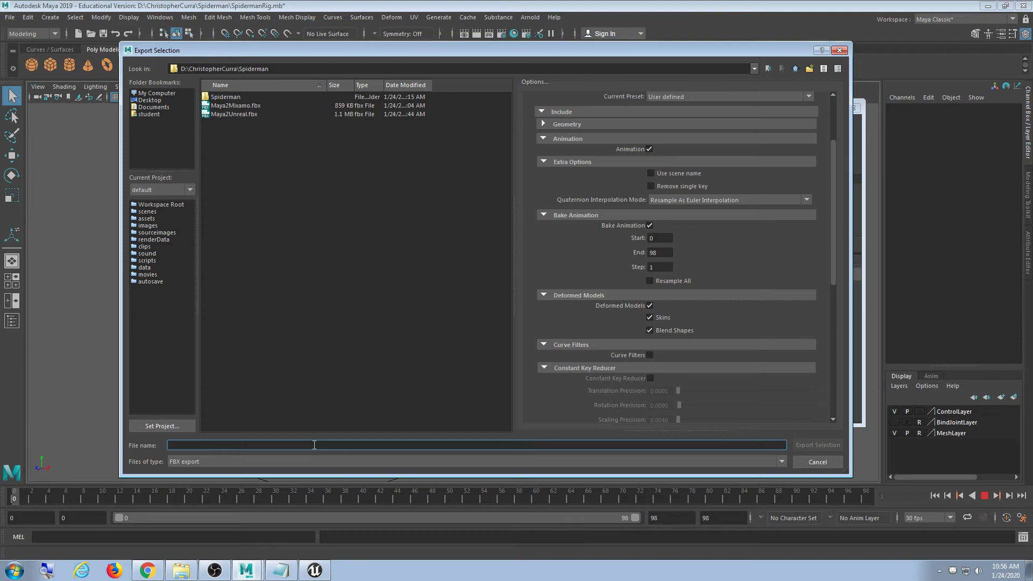
text(Unreal)
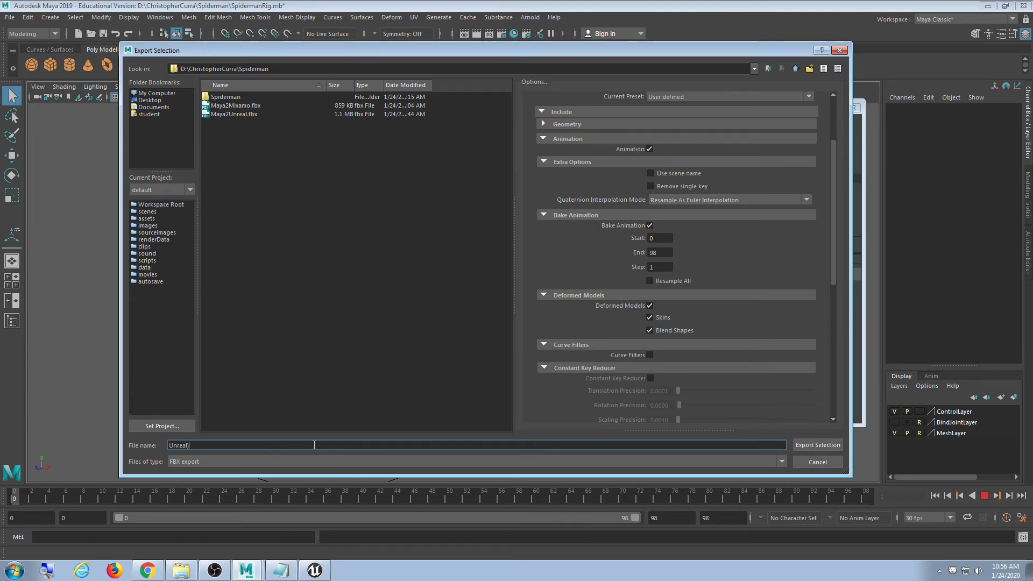
key(Menu)
key(e)
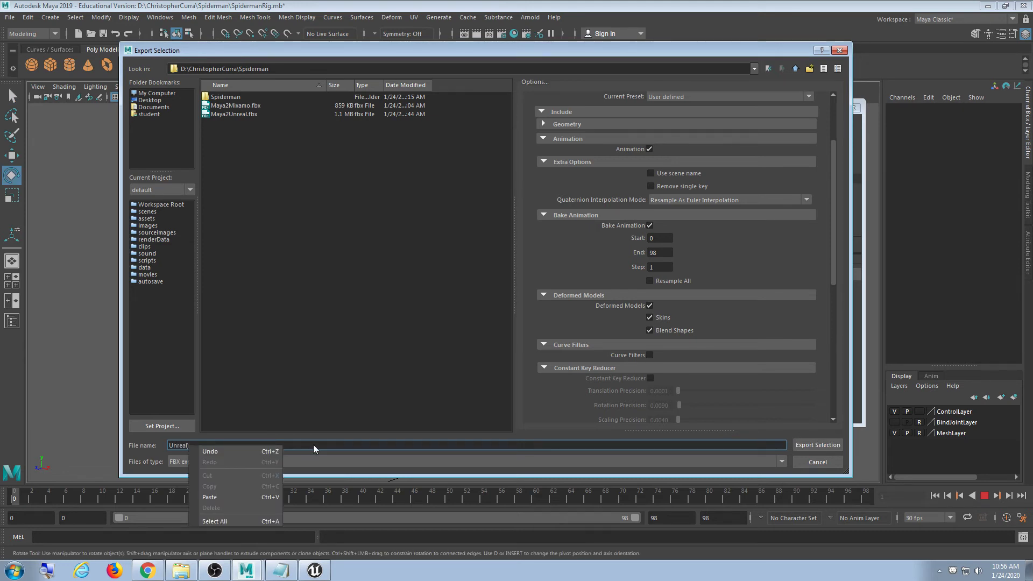
click(267, 399)
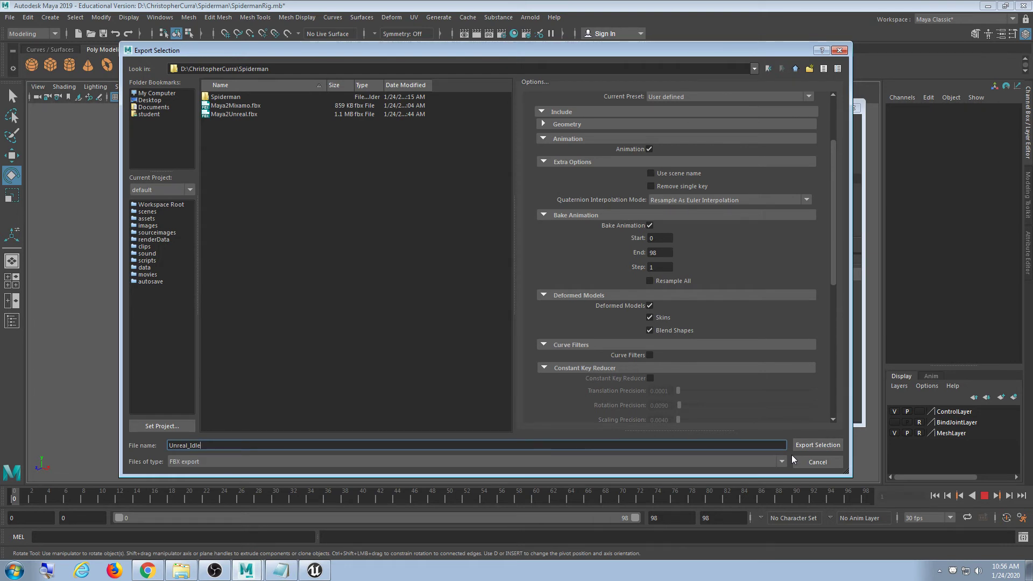
- Export the selection as Unreal_Idle, then try reopening SpidermanRig.mb but cancel the save prompt
click(796, 445)
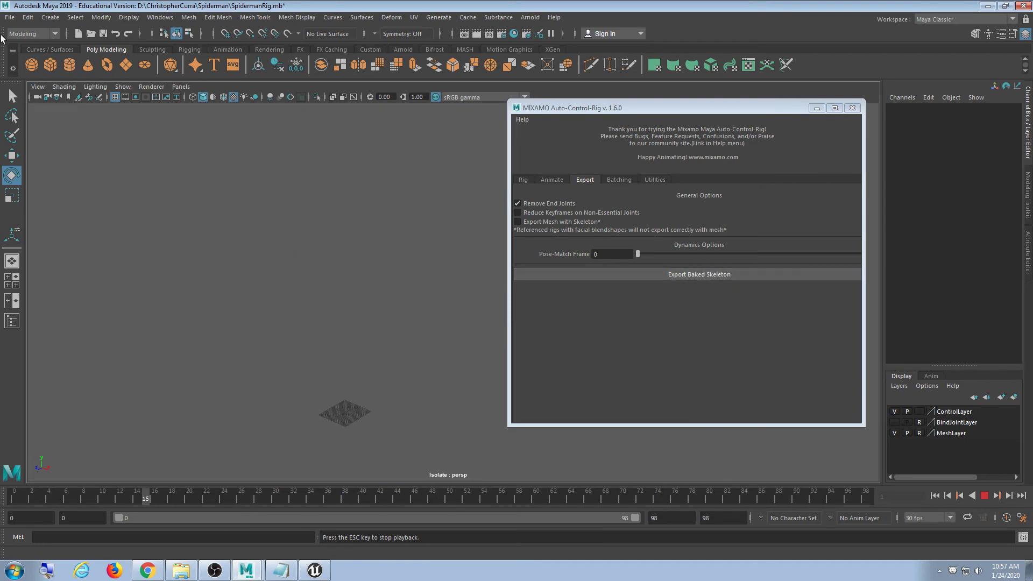
click(10, 17)
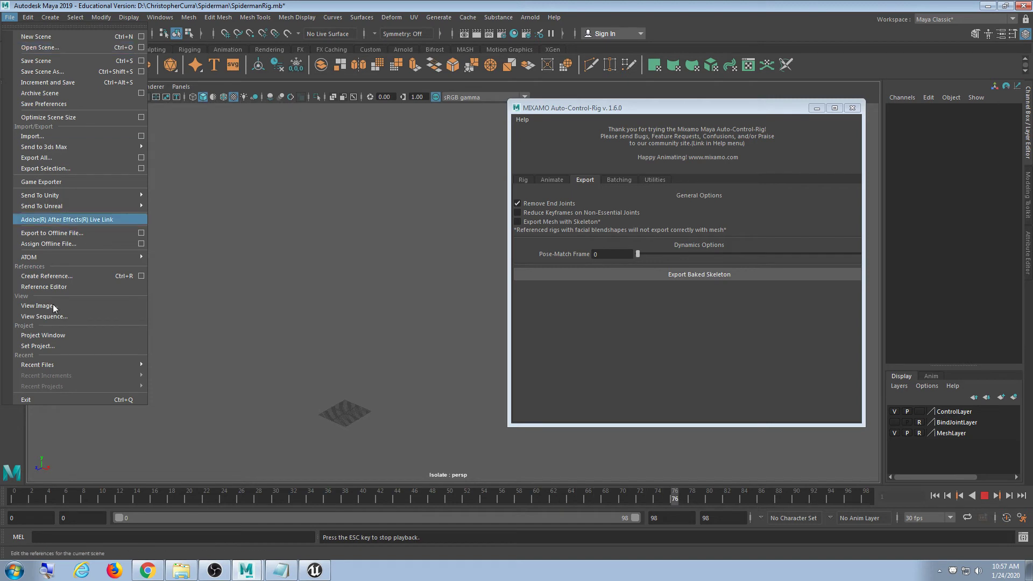
mouse_move(64, 364)
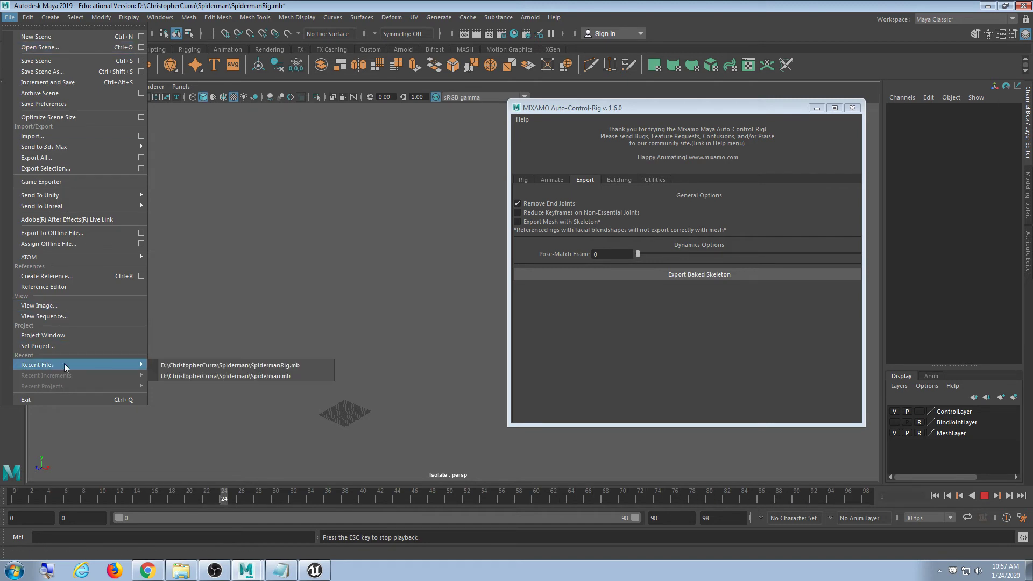
click(180, 367)
click(612, 254)
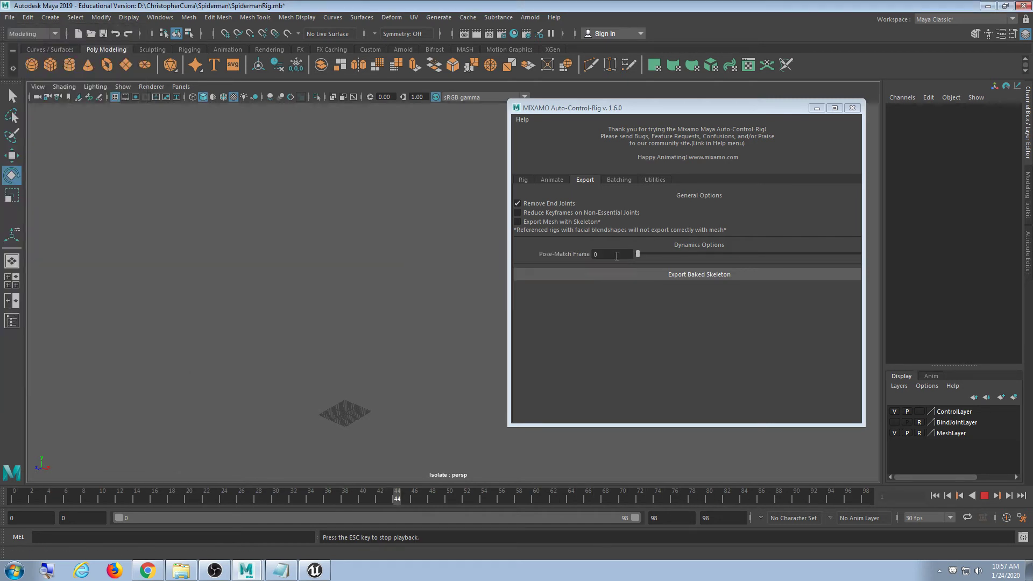
- Reload SpidermanRig.mb from Recent Files, choosing Don't Save to restore the T-pose
click(9, 17)
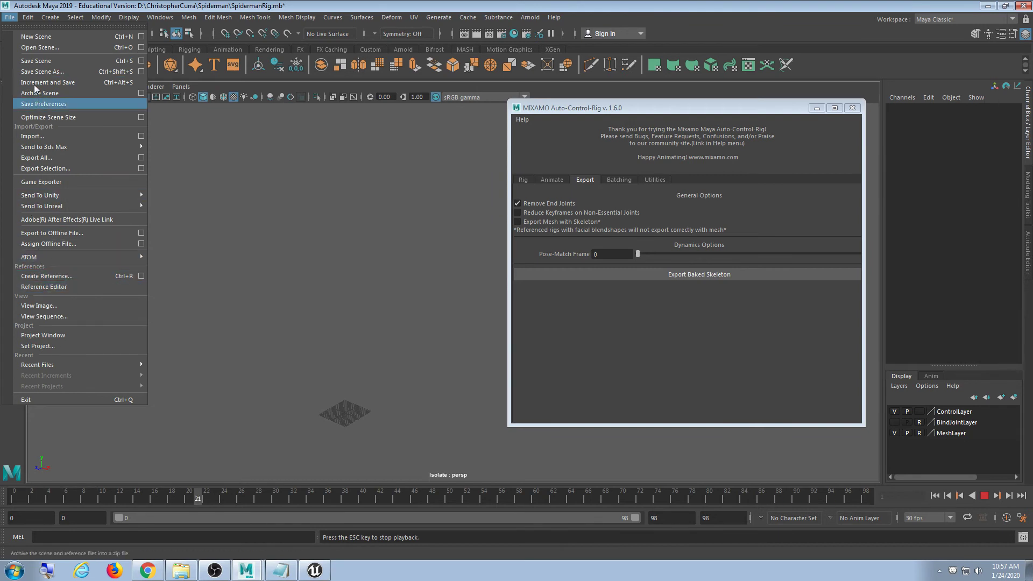
mouse_move(48, 366)
click(222, 364)
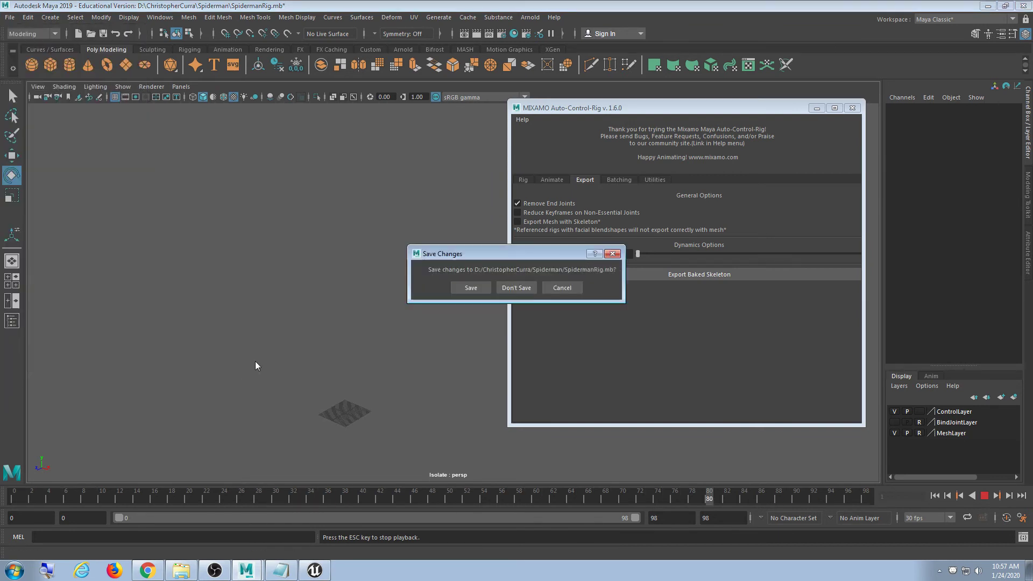
click(517, 291)
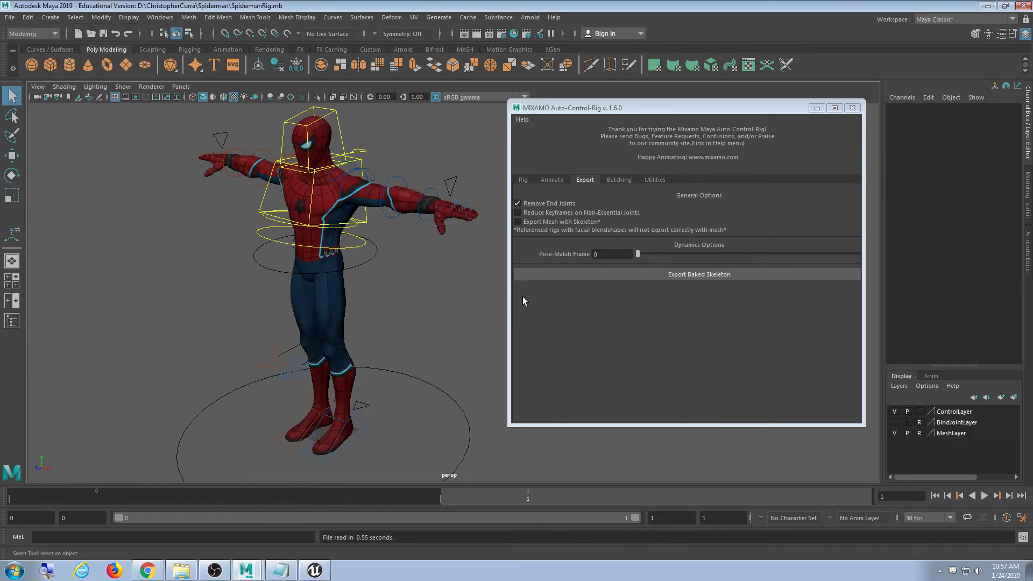
- Apply the Idle.fbx animation from the Downloads folder to the Spiderman control rig
click(565, 181)
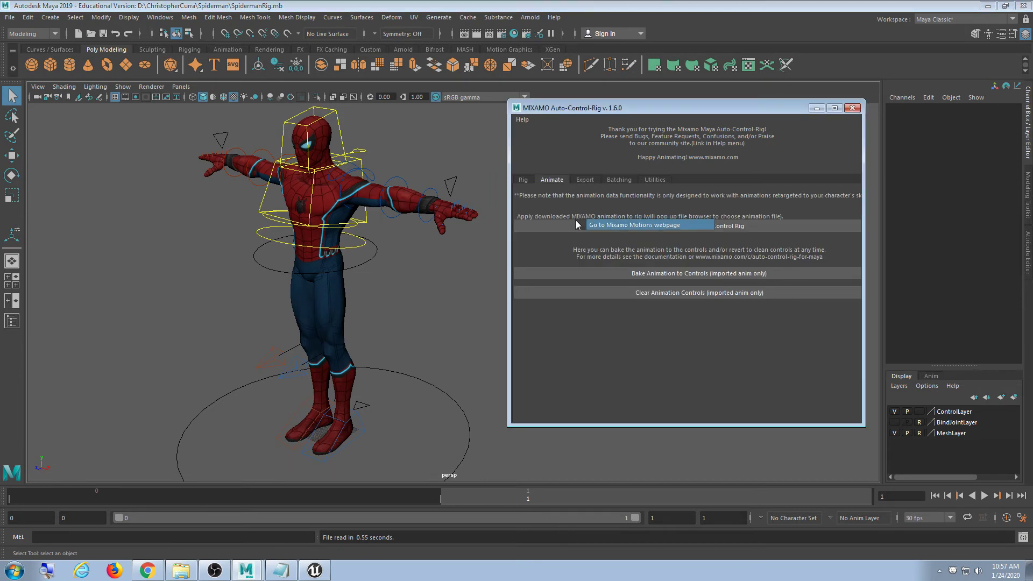
click(560, 225)
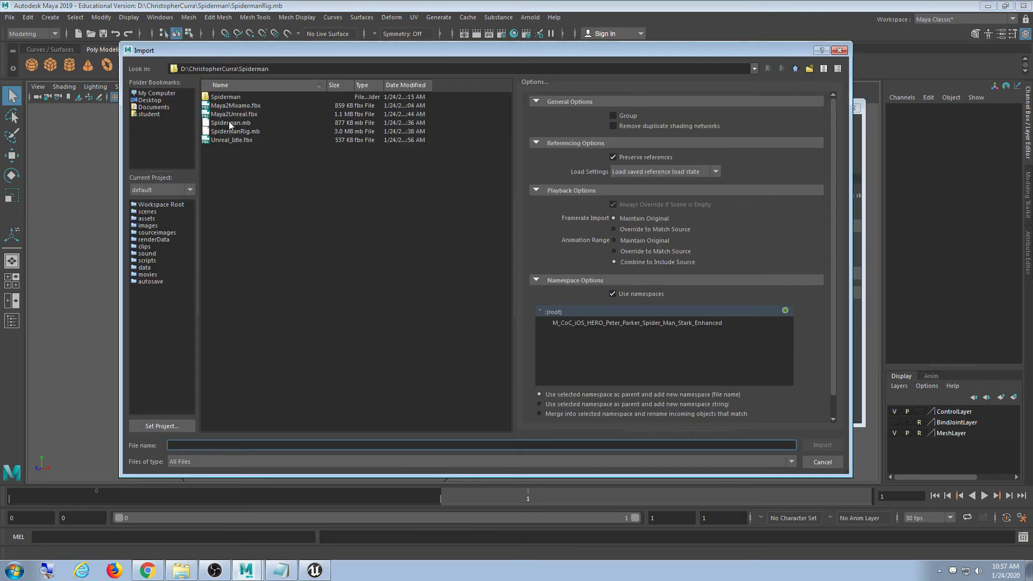
click(154, 107)
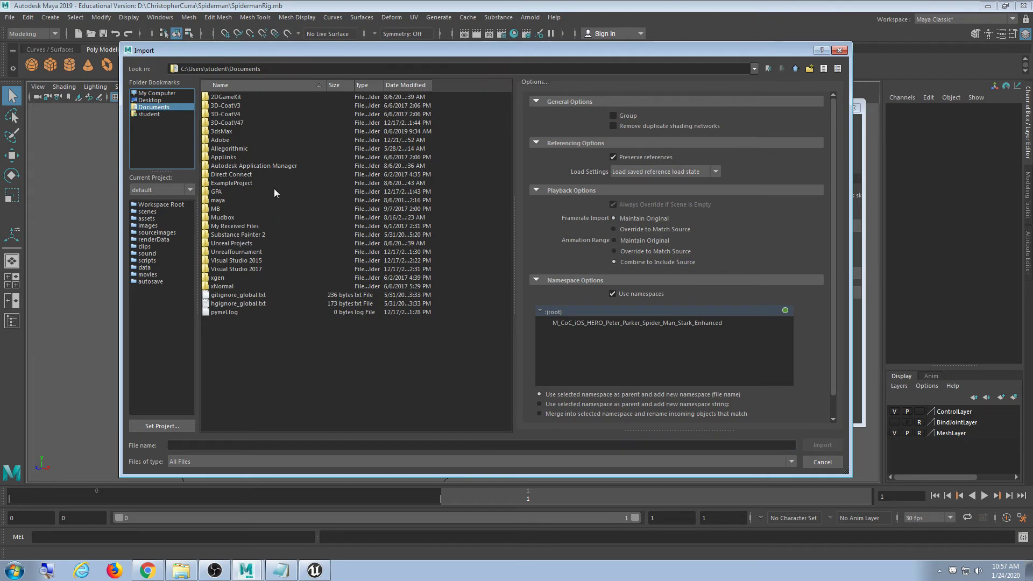
click(150, 114)
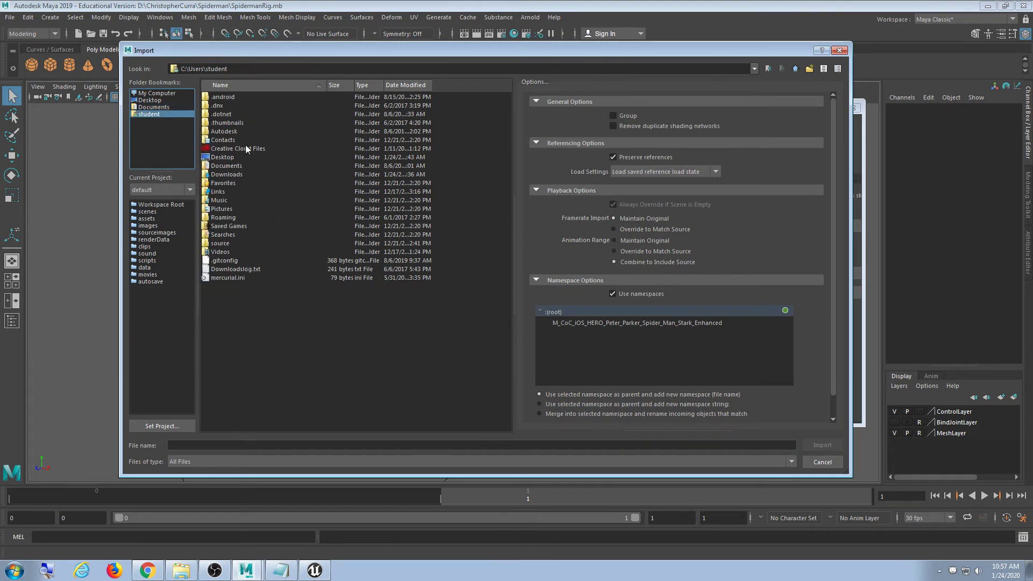
double_click(239, 174)
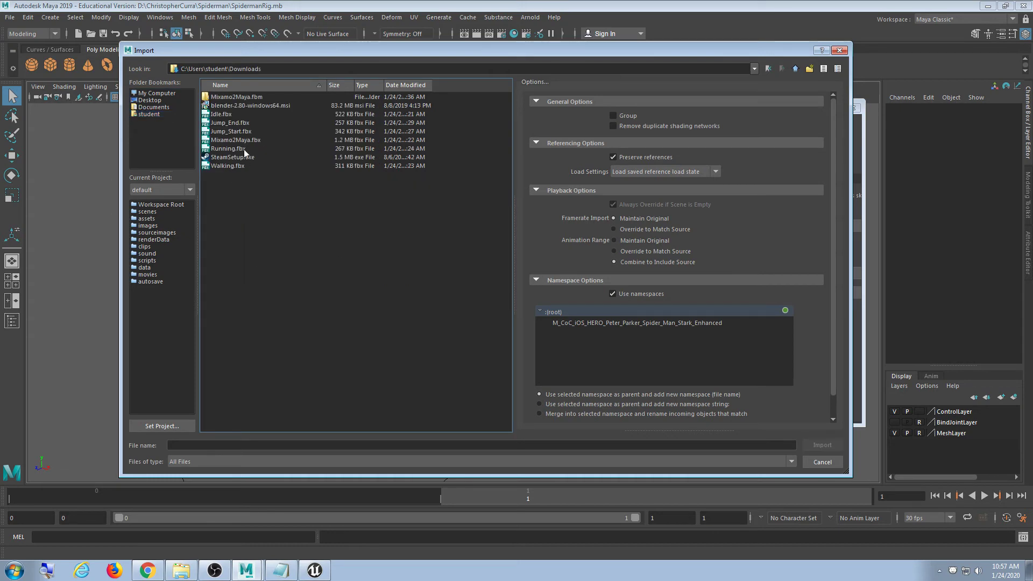
double_click(225, 121)
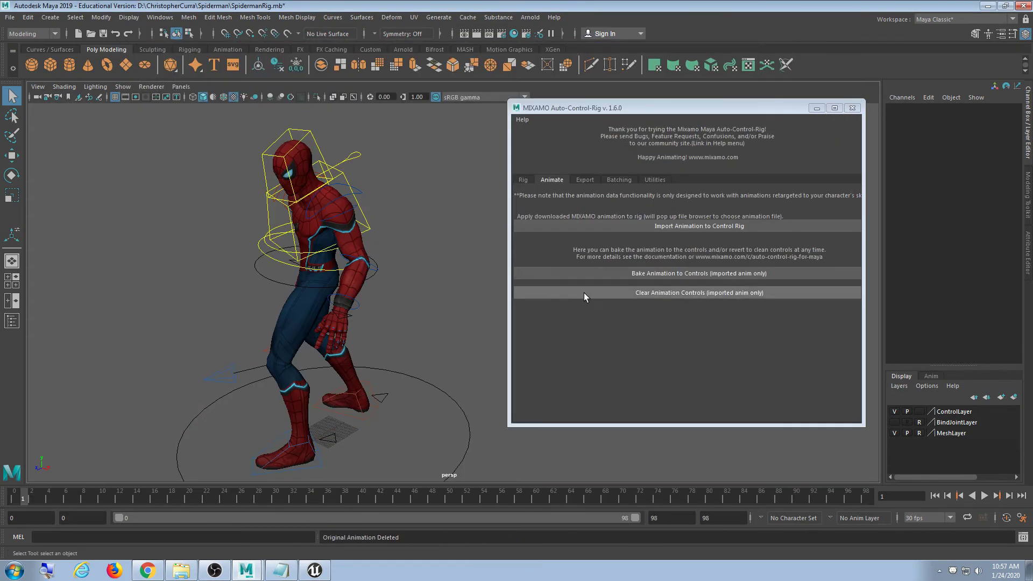
click(586, 179)
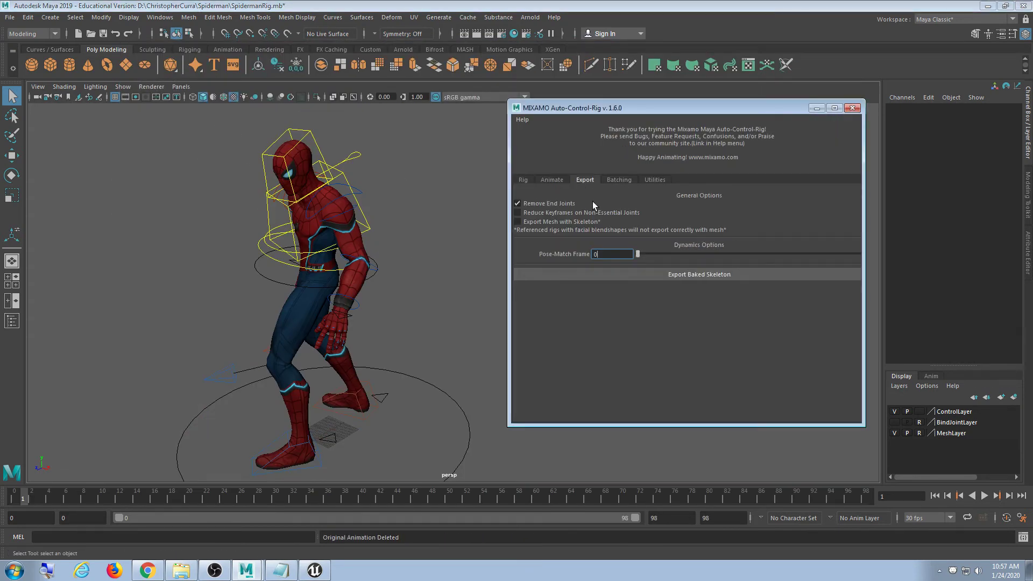
- Export the baked skeleton to D: > Spiderman as Unreal_Idle.fbx, replacing the existing file
click(608, 276)
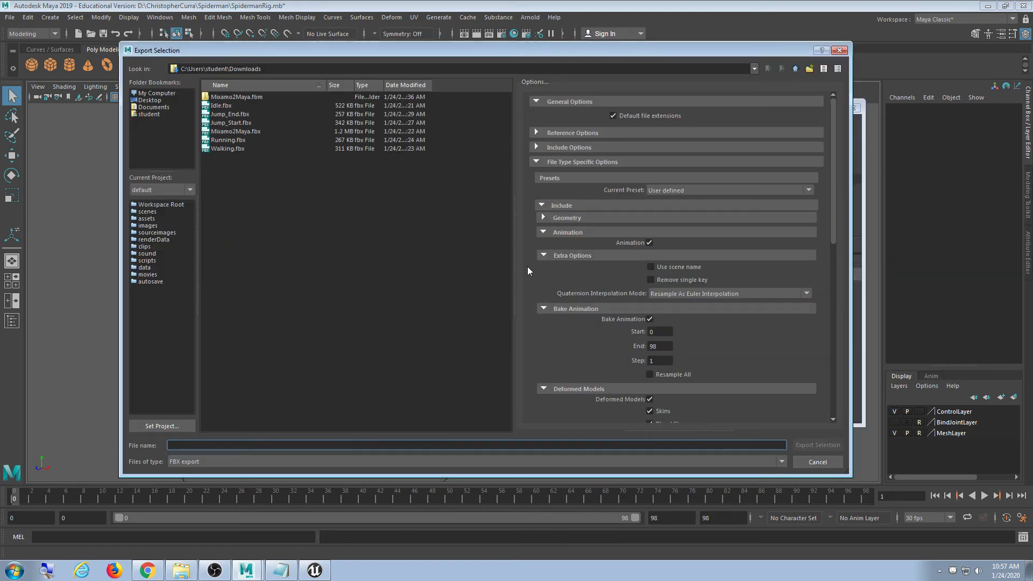
click(151, 95)
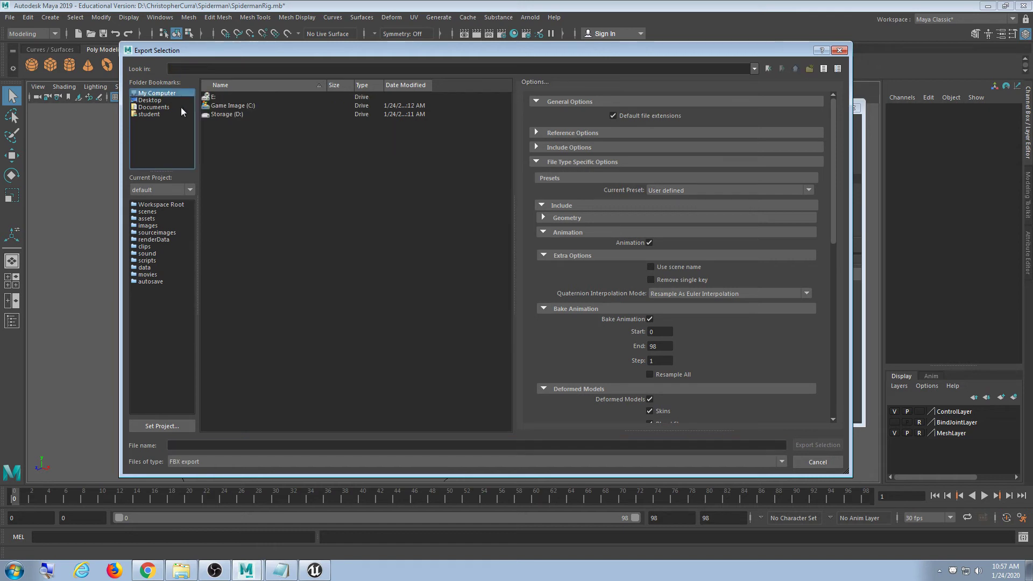
double_click(206, 114)
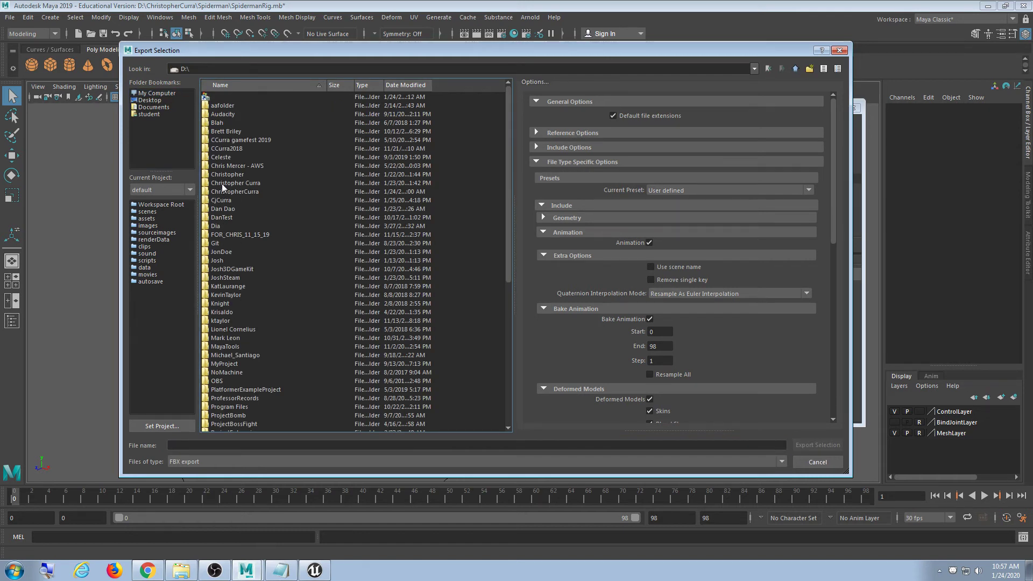
double_click(222, 188)
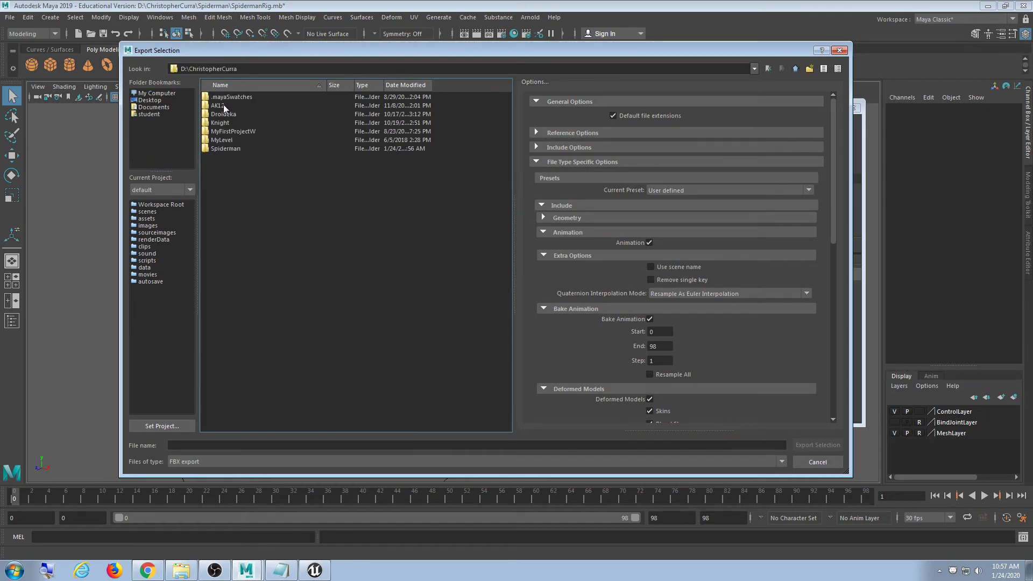
double_click(230, 148)
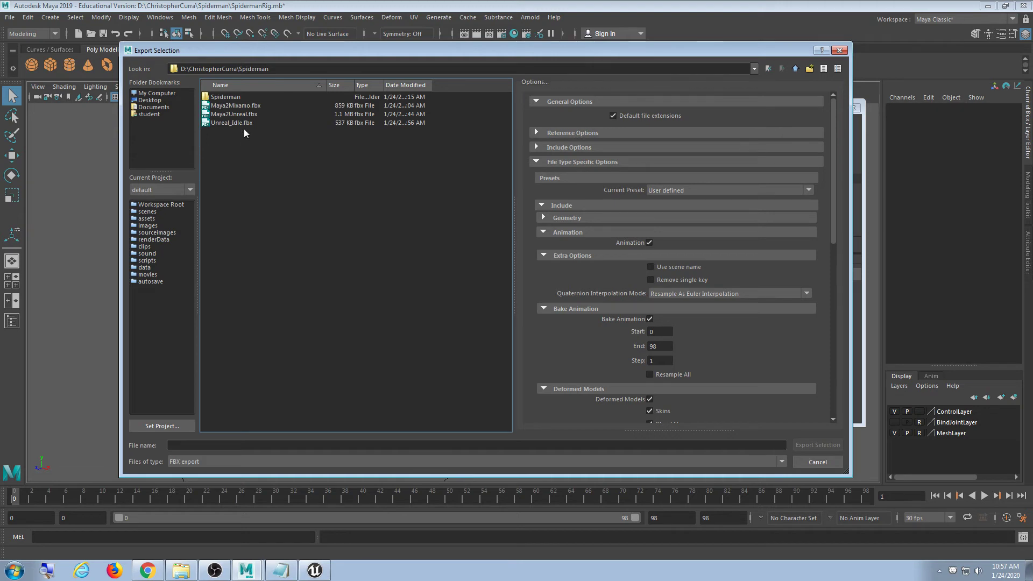
double_click(237, 123)
click(466, 273)
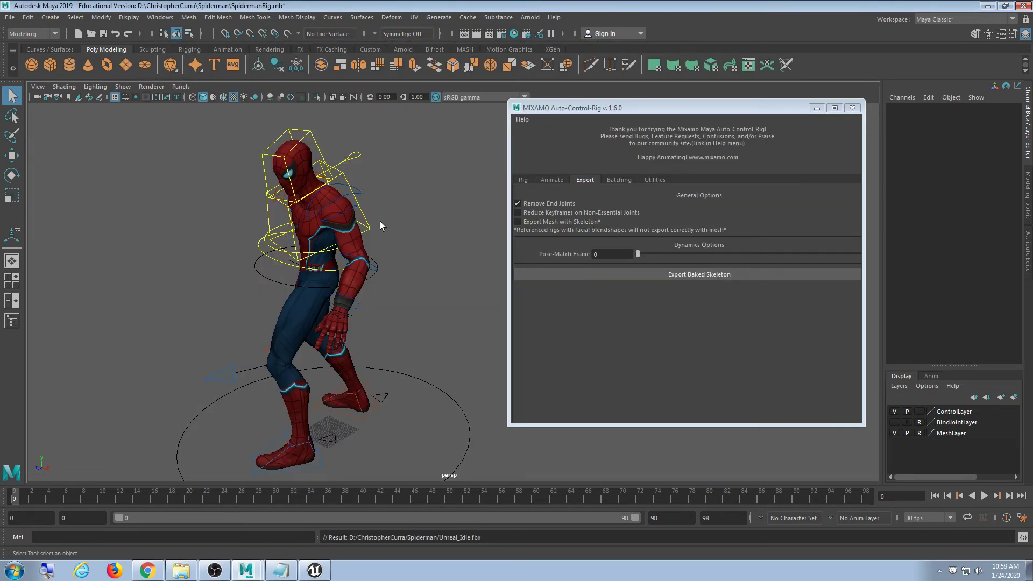
- Play and scrub the Idle animation, then save the scene as Idle.mb in the Spiderman folder
key(alt+v)
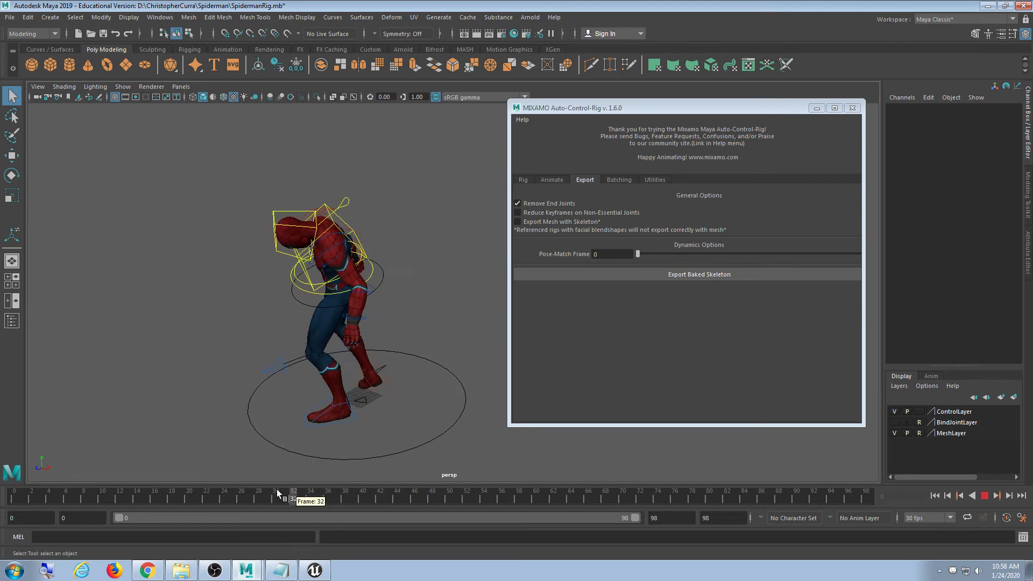
drag(276, 489, 337, 496)
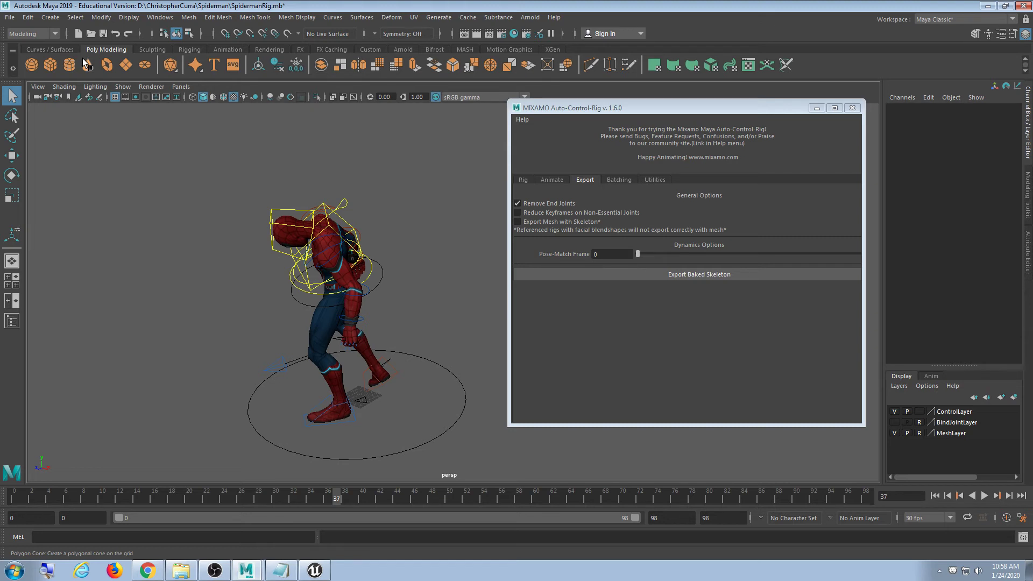
click(9, 16)
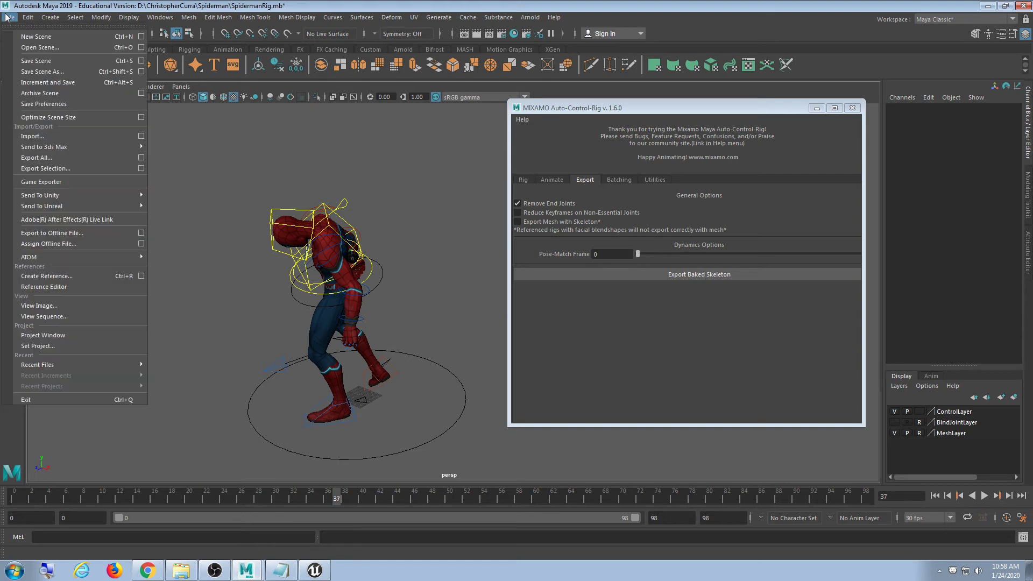
click(86, 72)
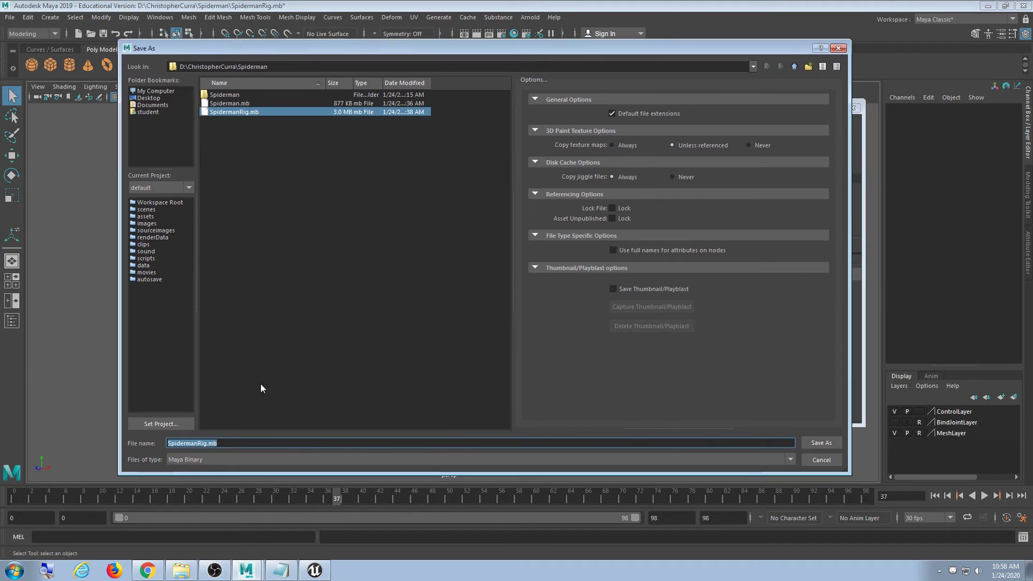
click(235, 446)
drag(235, 443, 131, 429)
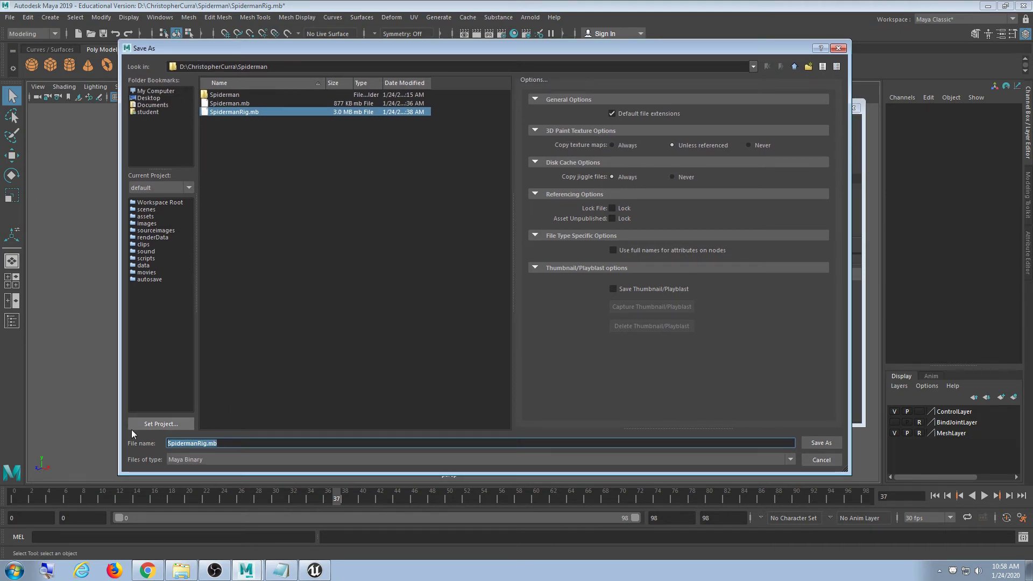
text(Idle)
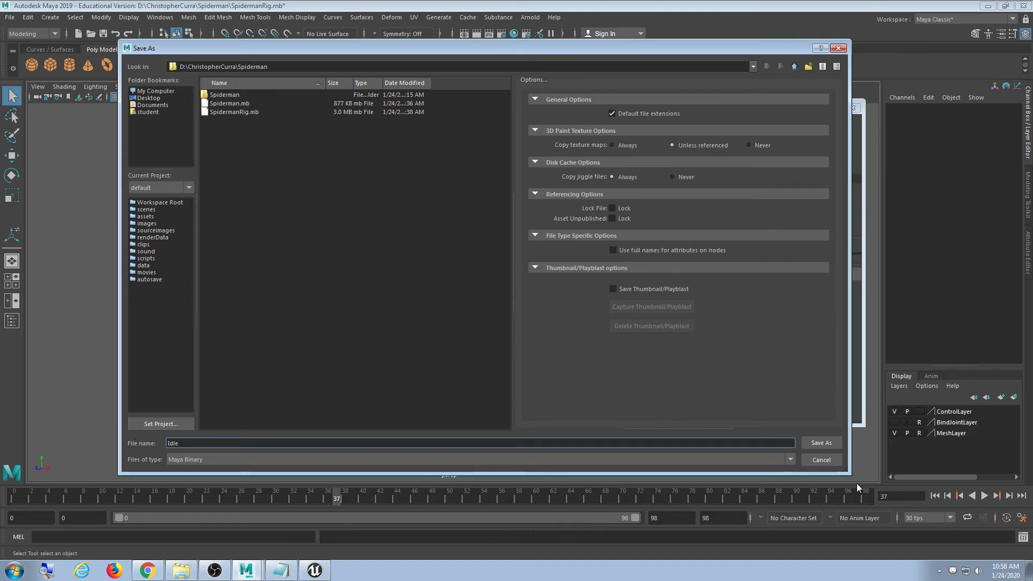
click(823, 447)
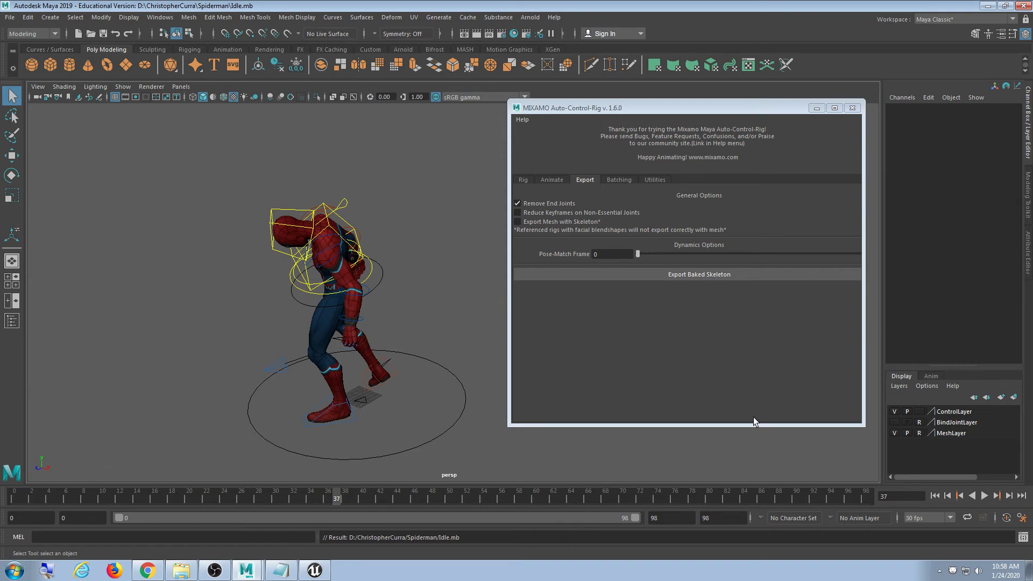
- Reopen SpidermanRig.mb from Recent Files, returning the rig to its unanimated T-pose
click(9, 17)
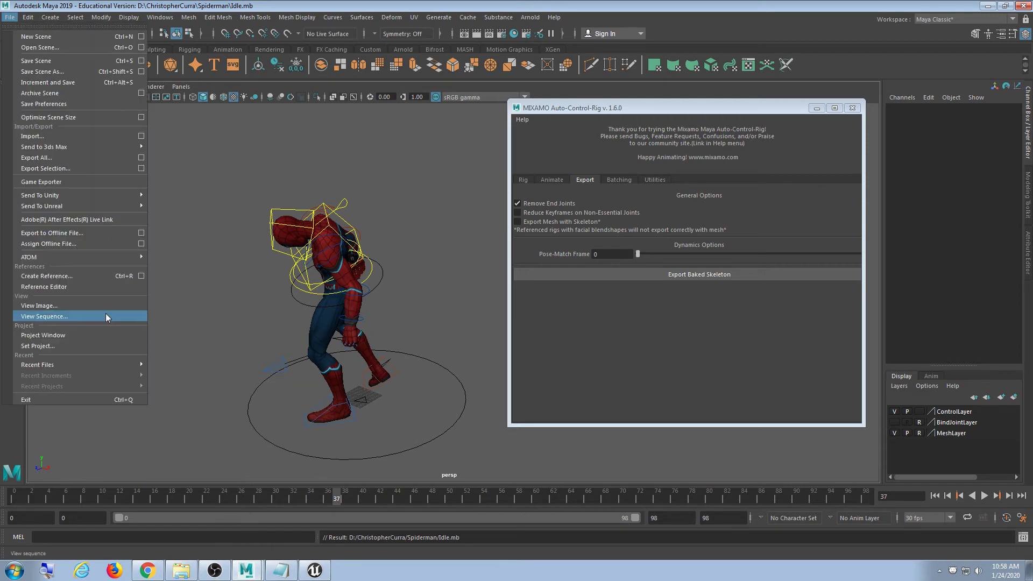
mouse_move(103, 366)
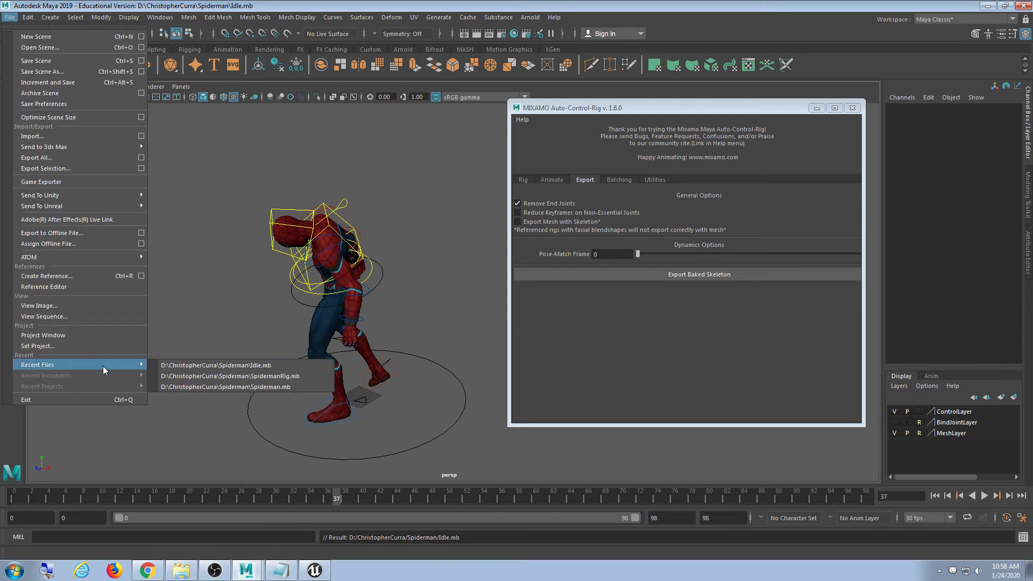
click(204, 376)
click(552, 179)
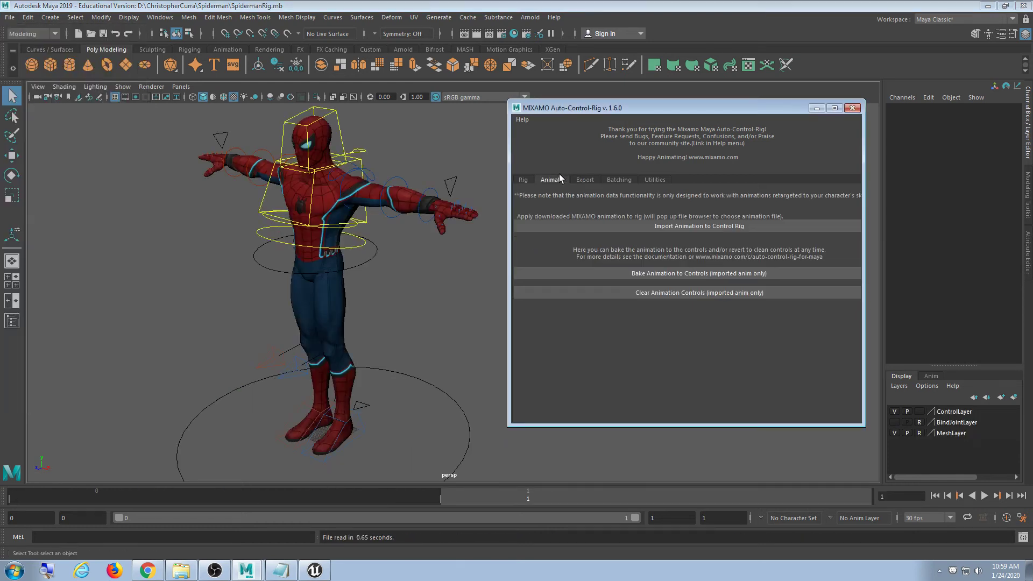
click(635, 225)
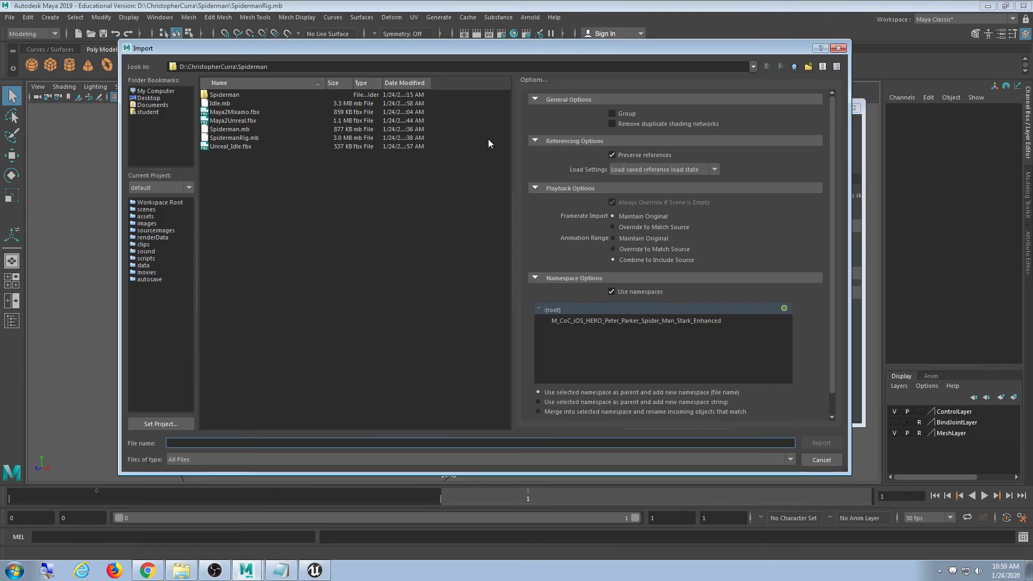
click(160, 116)
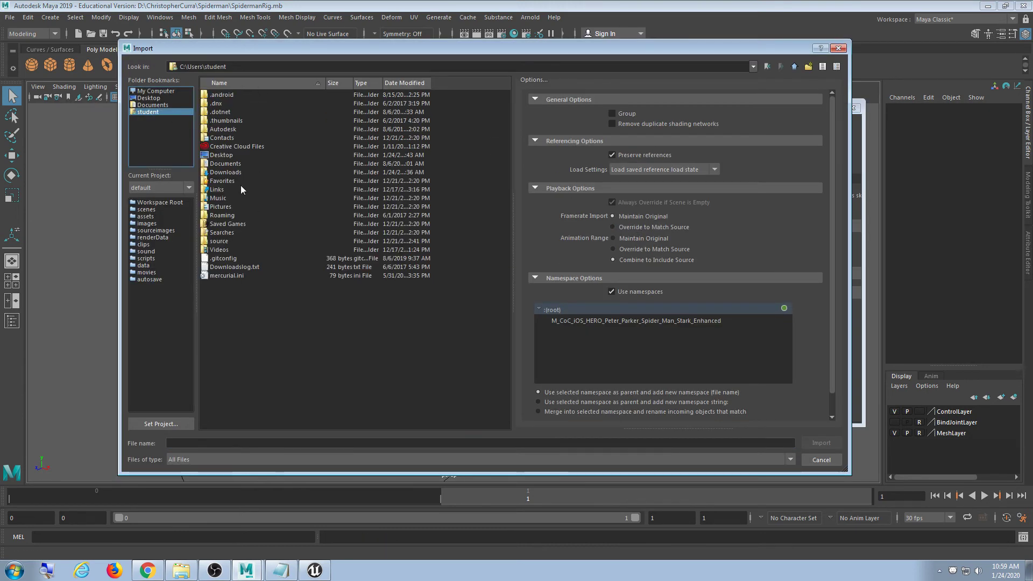
double_click(231, 164)
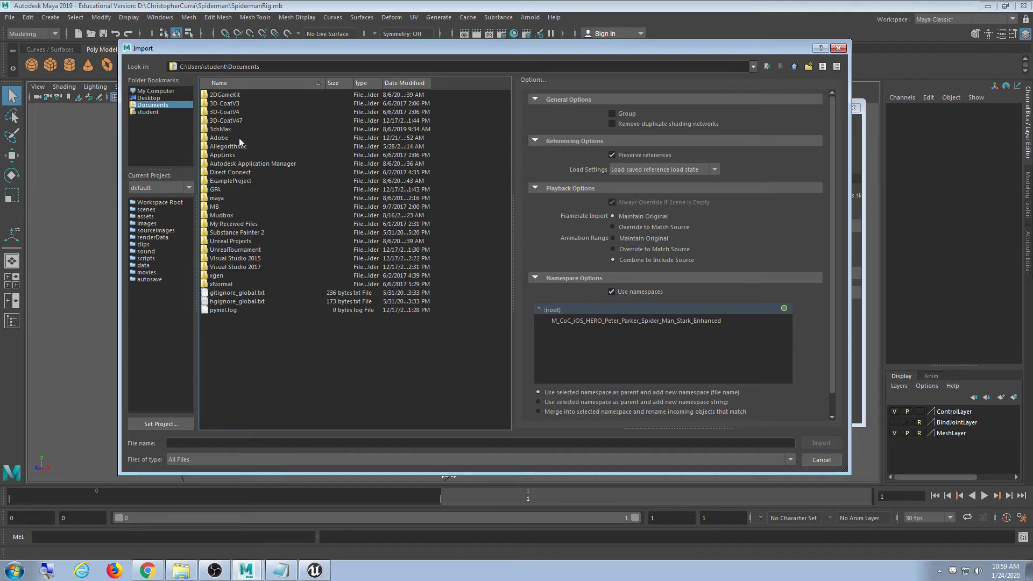
click(837, 49)
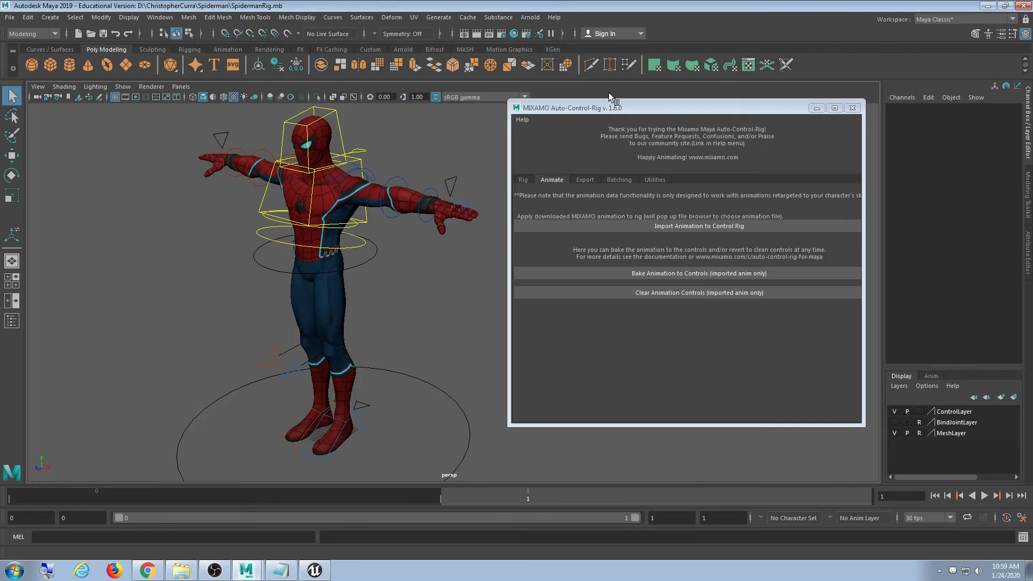
drag(580, 111, 581, 130)
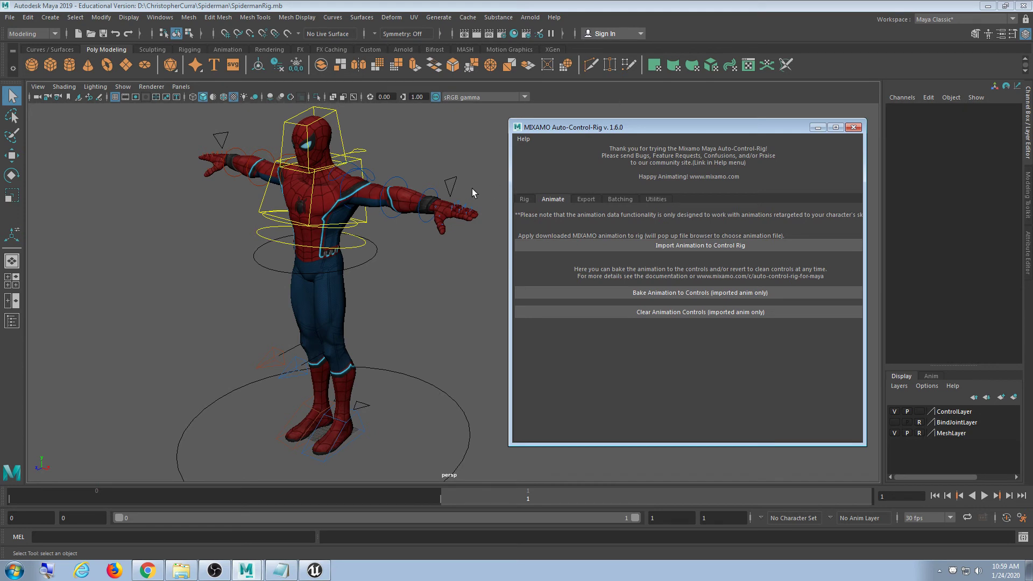
- Create a new empty untitled scene and bring up the Import file browser
click(9, 20)
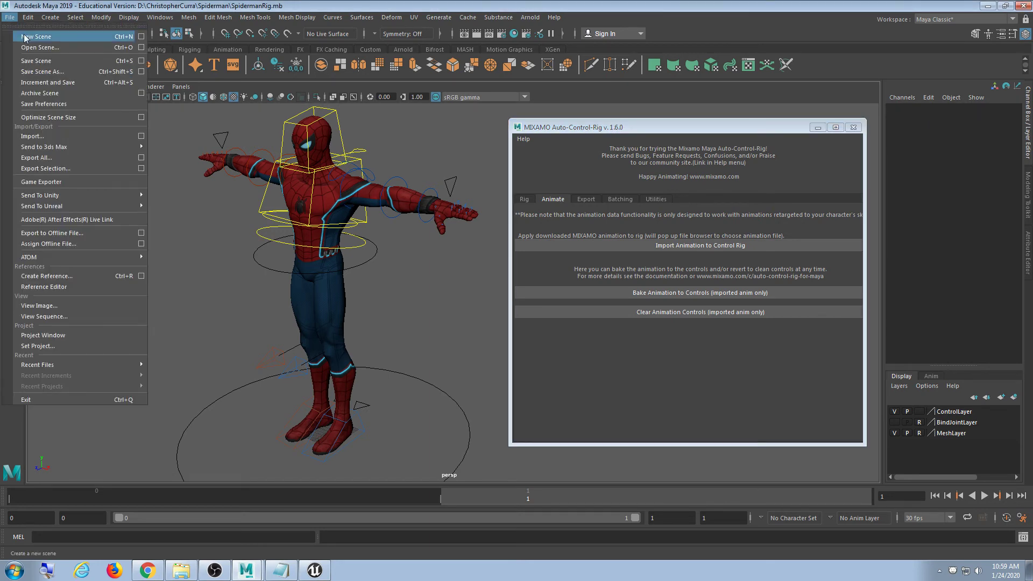
click(46, 34)
click(9, 16)
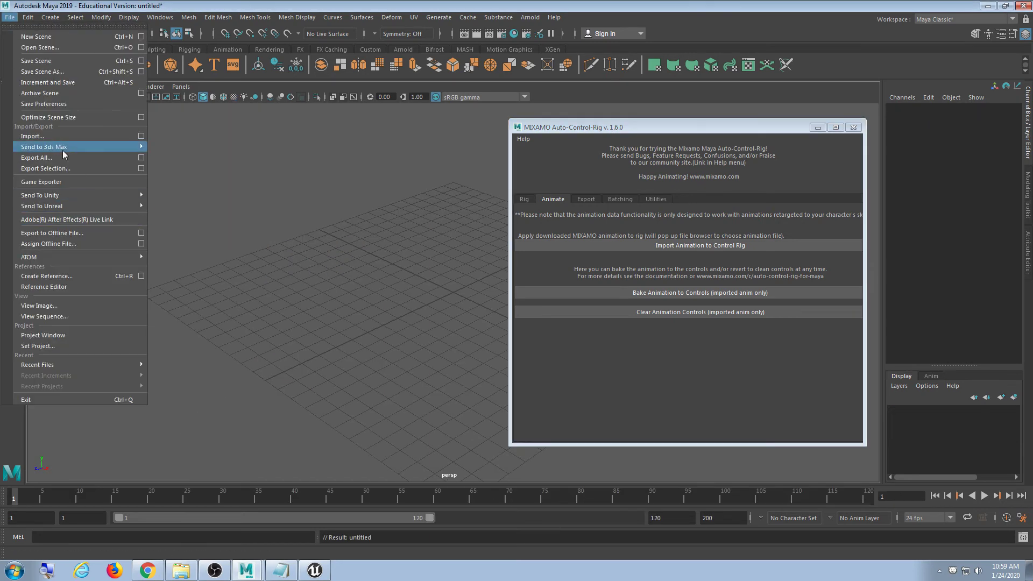
click(53, 137)
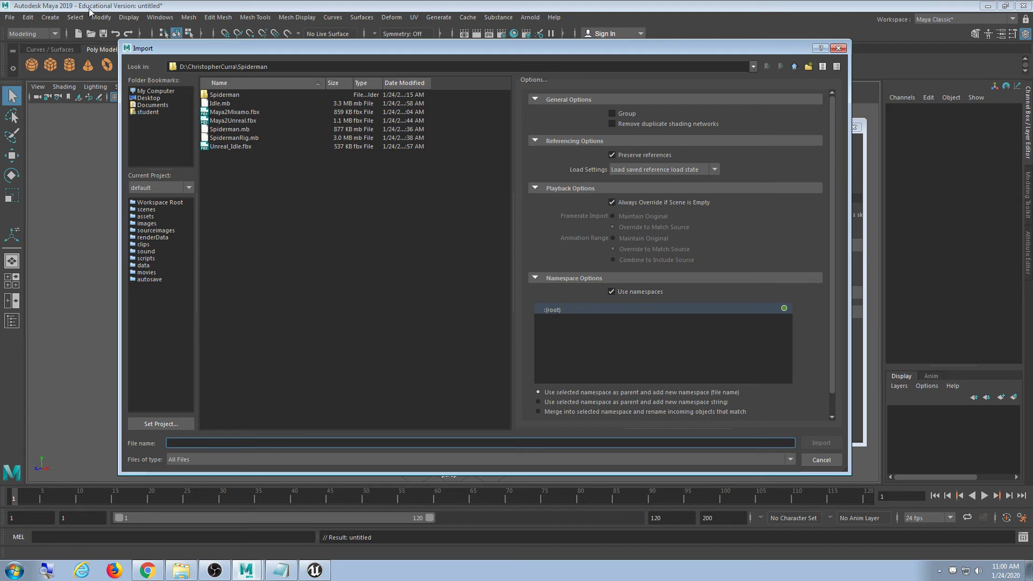
- Close the Import browser without importing and create a new scene, choosing Don't Save
drag(254, 128, 245, 105)
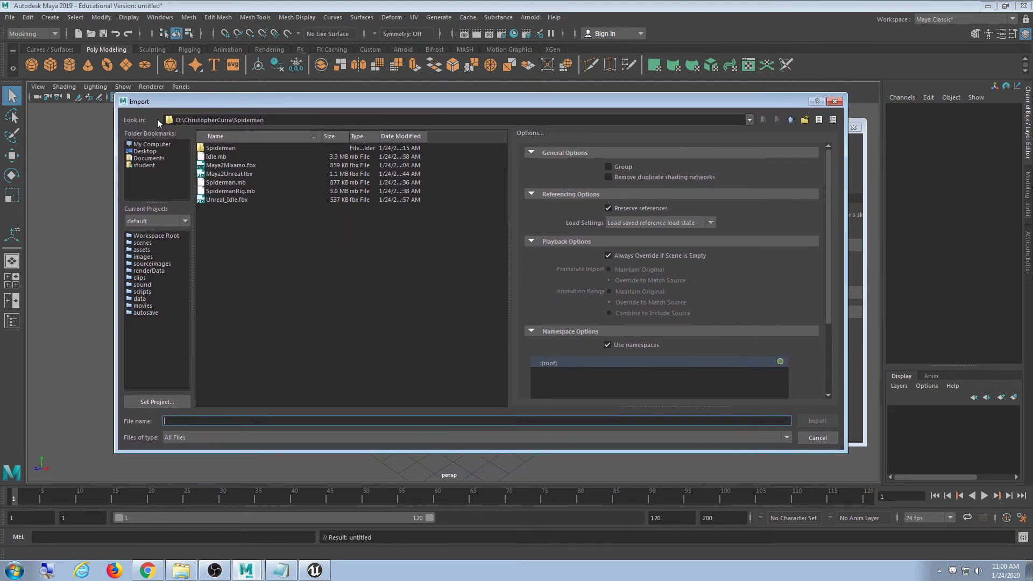
click(834, 101)
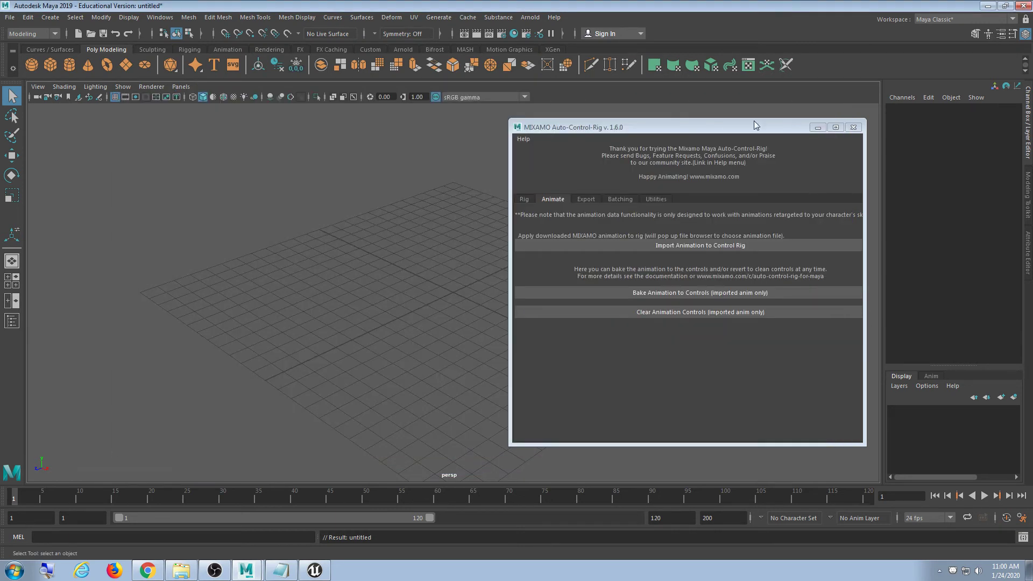
click(10, 16)
click(24, 27)
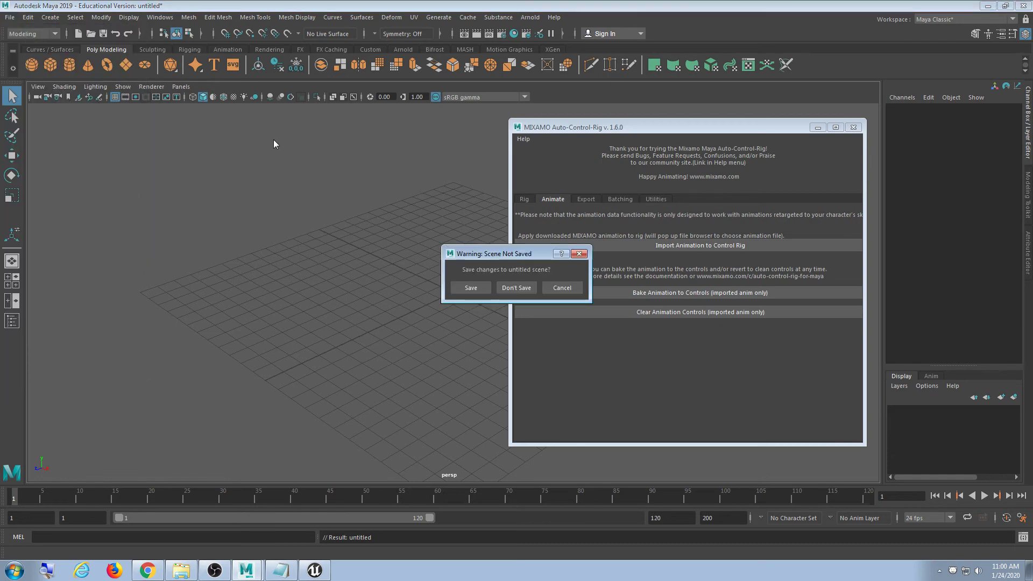
click(516, 288)
- Move the MIXAMO Auto-Control-Rig window into place beside the viewport
click(10, 17)
mouse_move(43, 147)
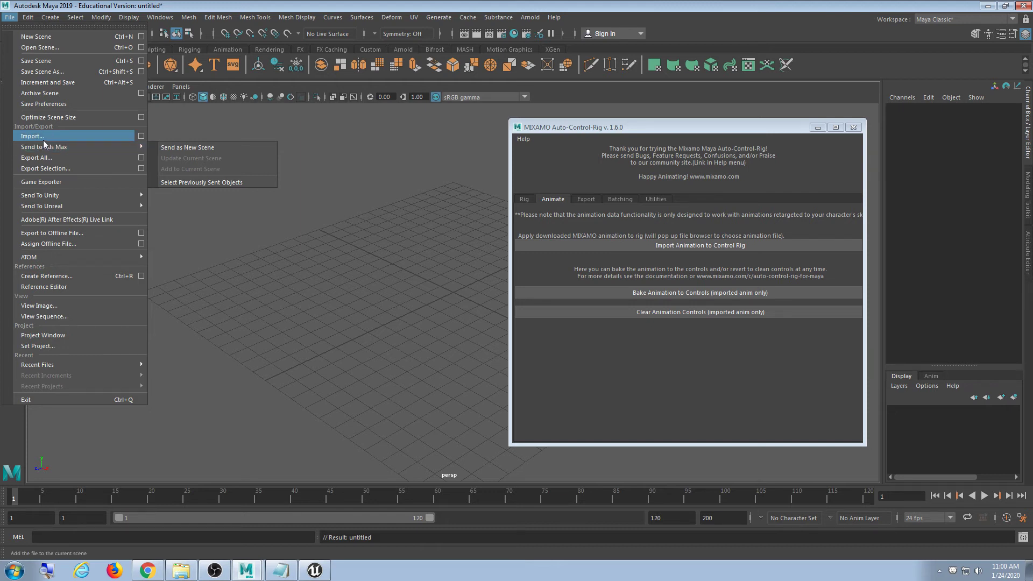
click(620, 121)
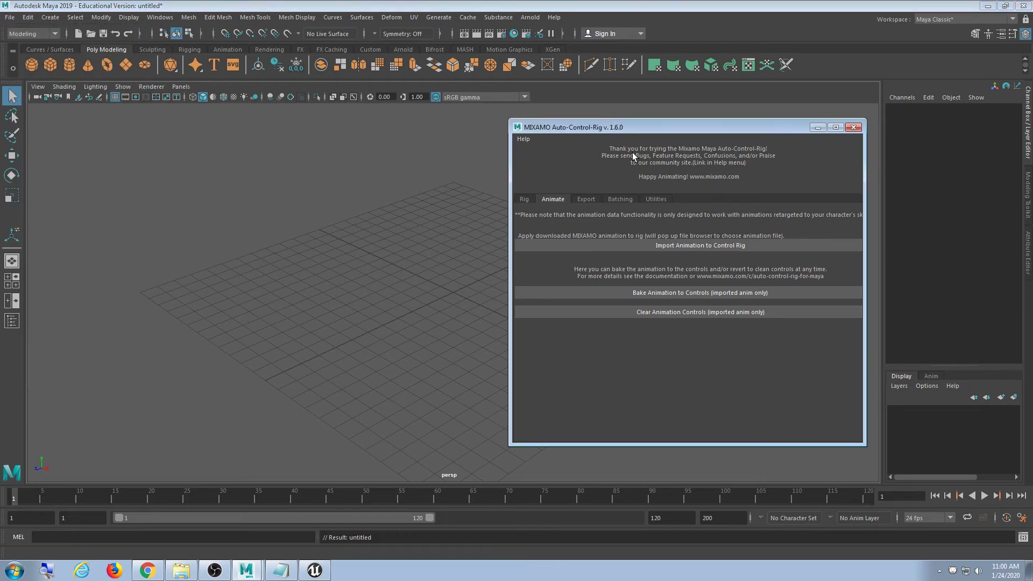
drag(650, 123, 641, 131)
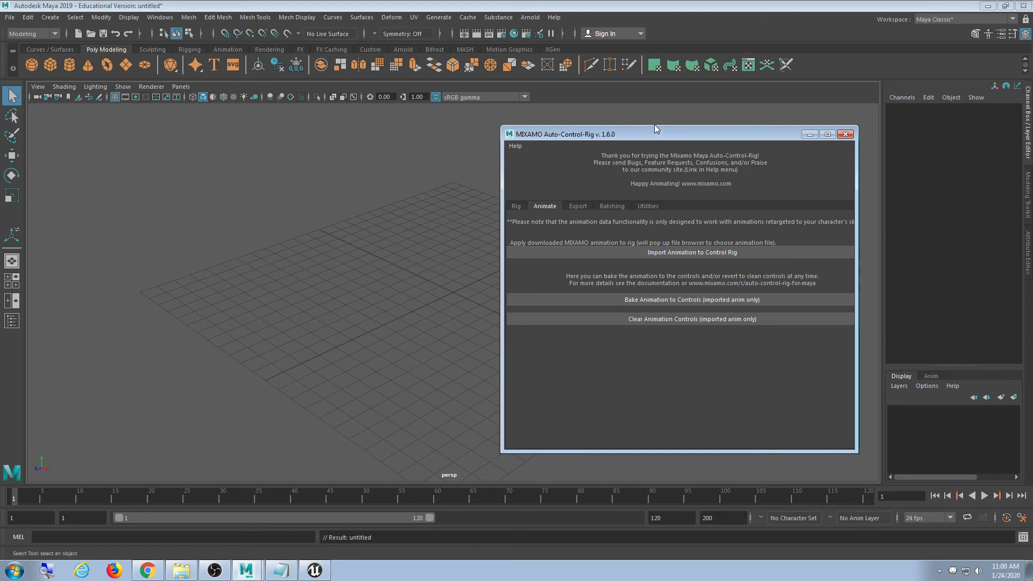
drag(666, 134, 666, 136)
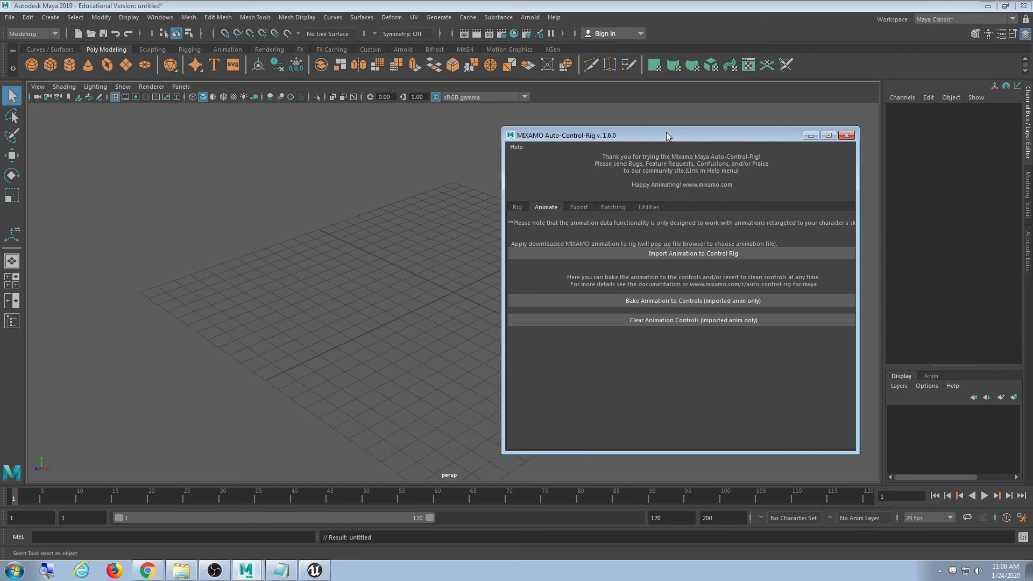
click(8, 17)
- Reopen SpidermanRig.mb from Recent Files, discarding the untitled scene
mouse_move(134, 365)
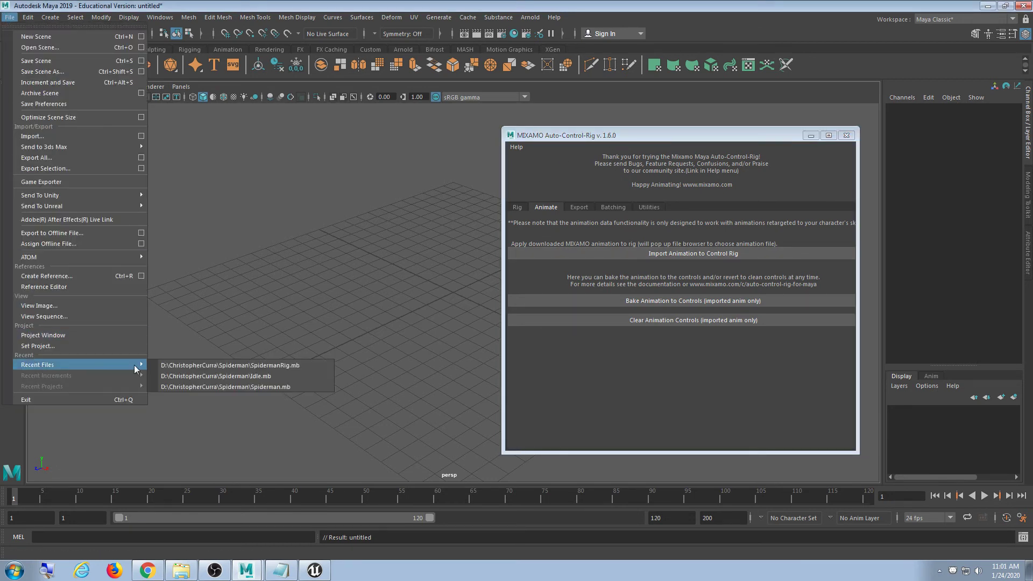
click(233, 366)
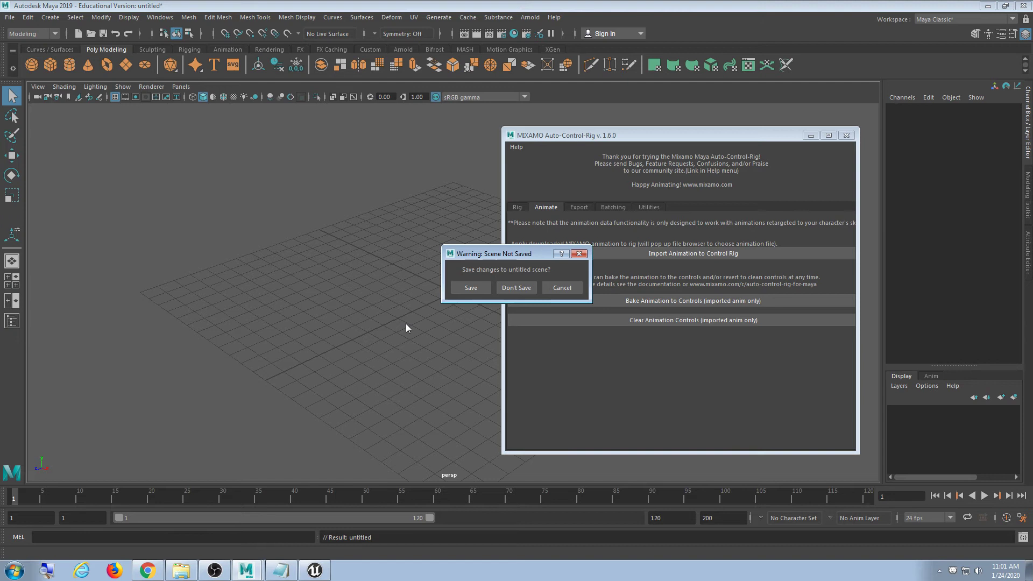
click(516, 288)
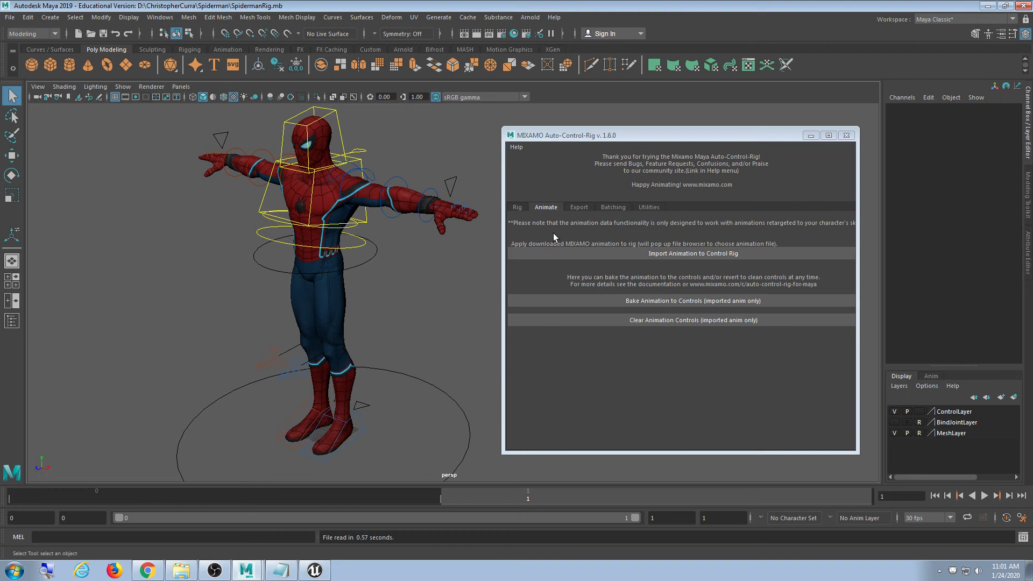
- Import Downloads\Walking.fbx onto the control rig and play the walk over frames 0–31
click(699, 256)
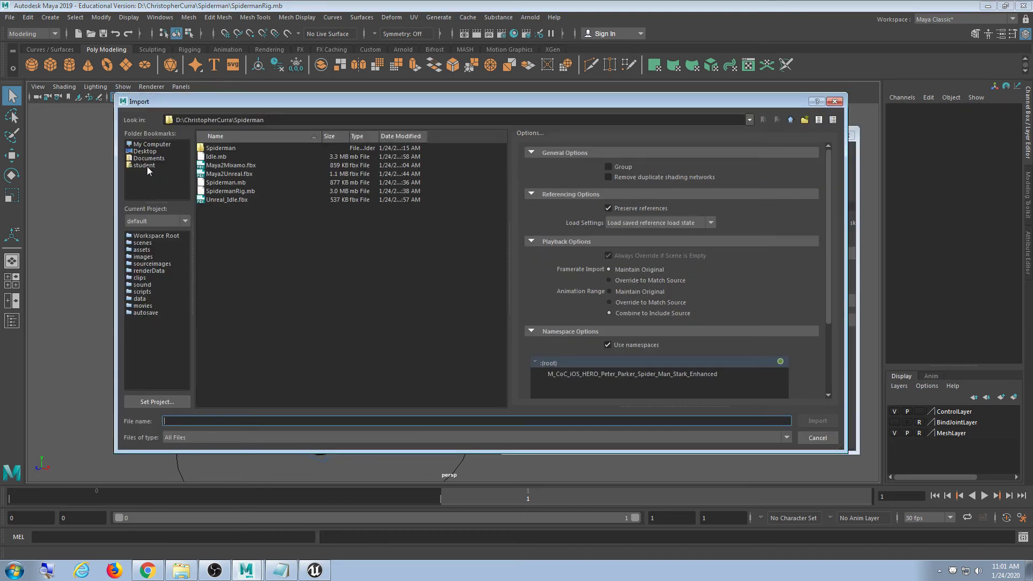
click(146, 165)
double_click(233, 228)
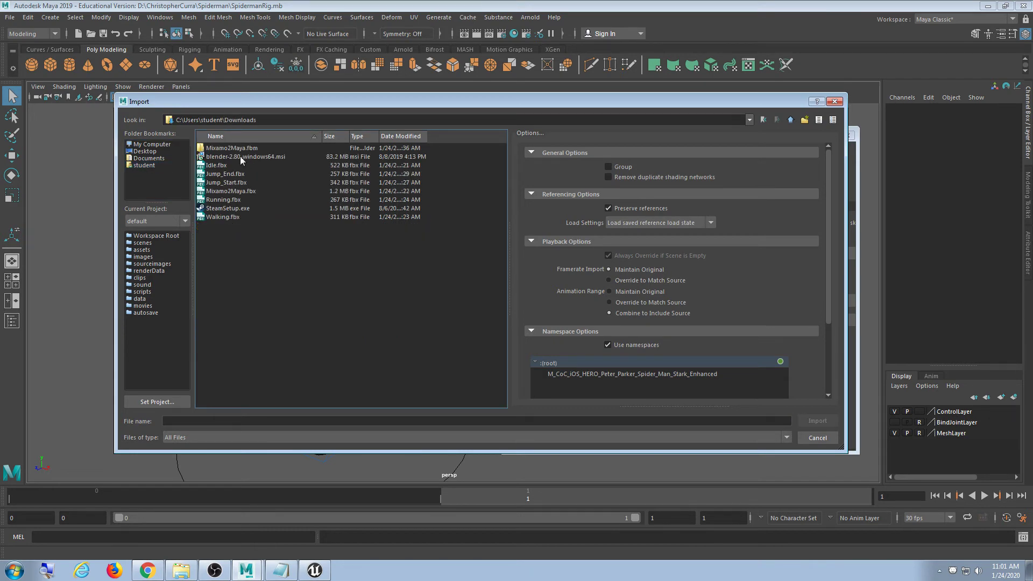
double_click(227, 218)
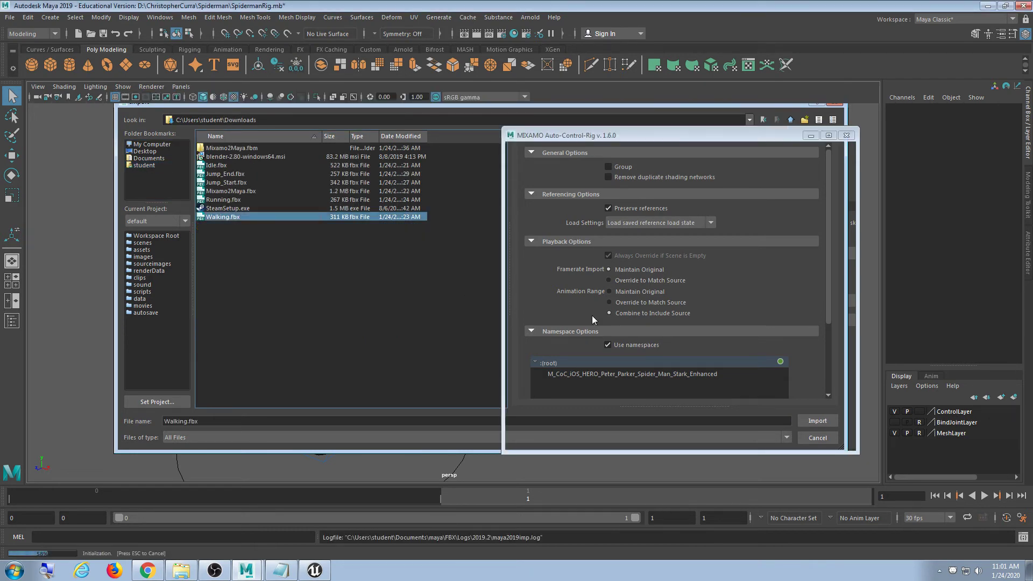
click(984, 495)
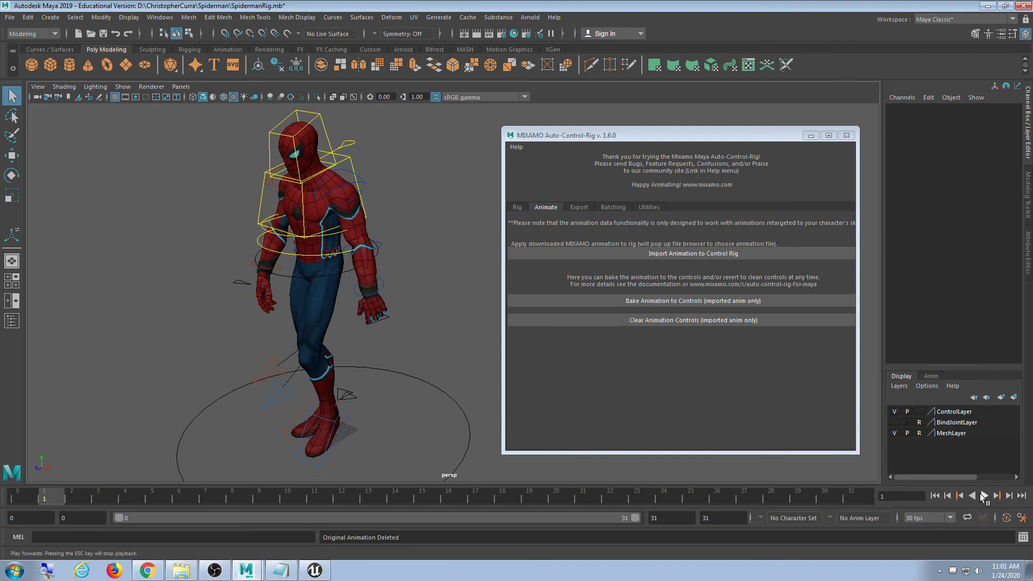
- Start Export Baked Skeleton from the MIXAMO Export tab and browse to the Spiderman folder on D:
click(584, 204)
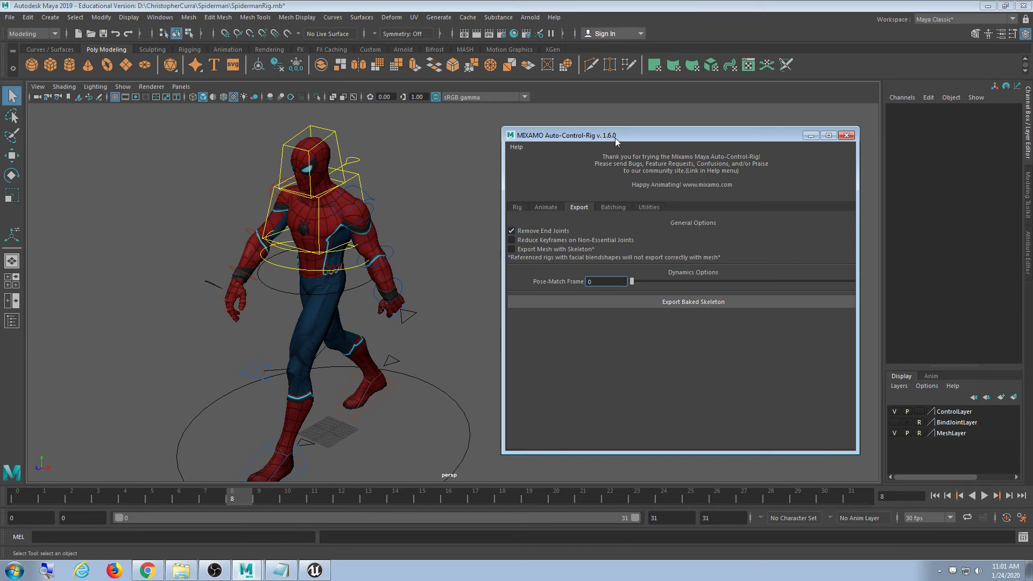
drag(615, 137, 617, 131)
click(705, 295)
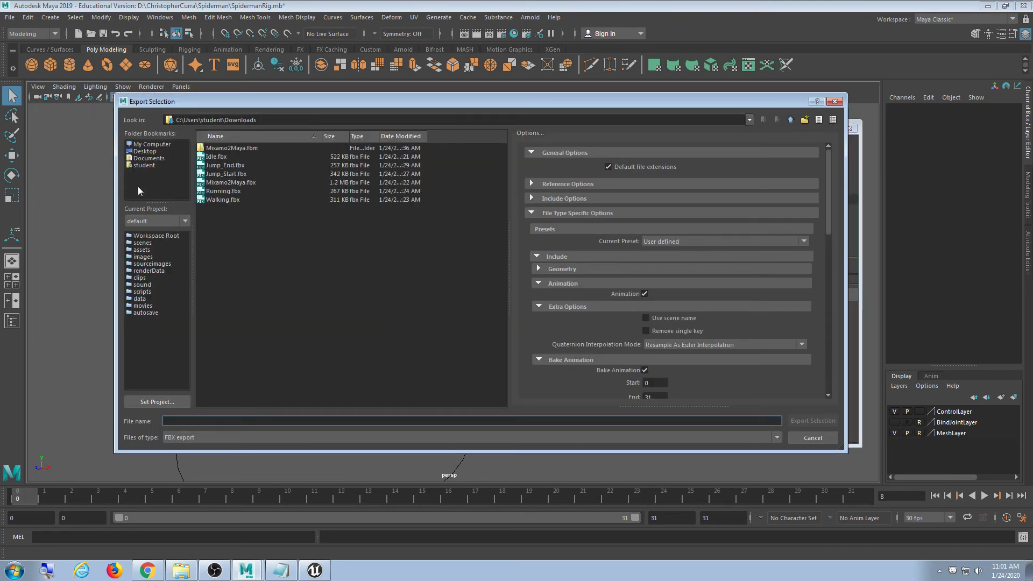
click(150, 145)
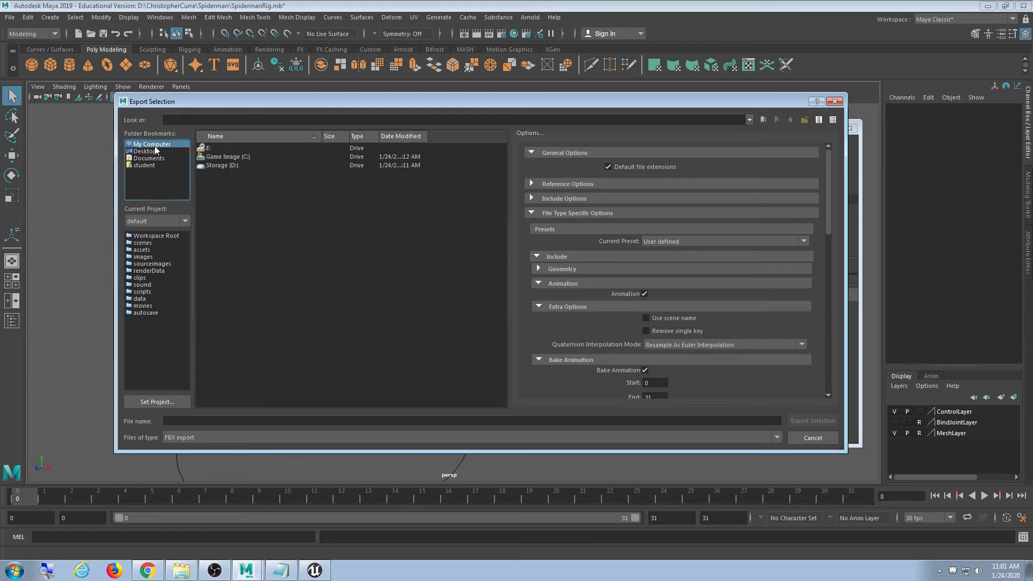
double_click(202, 165)
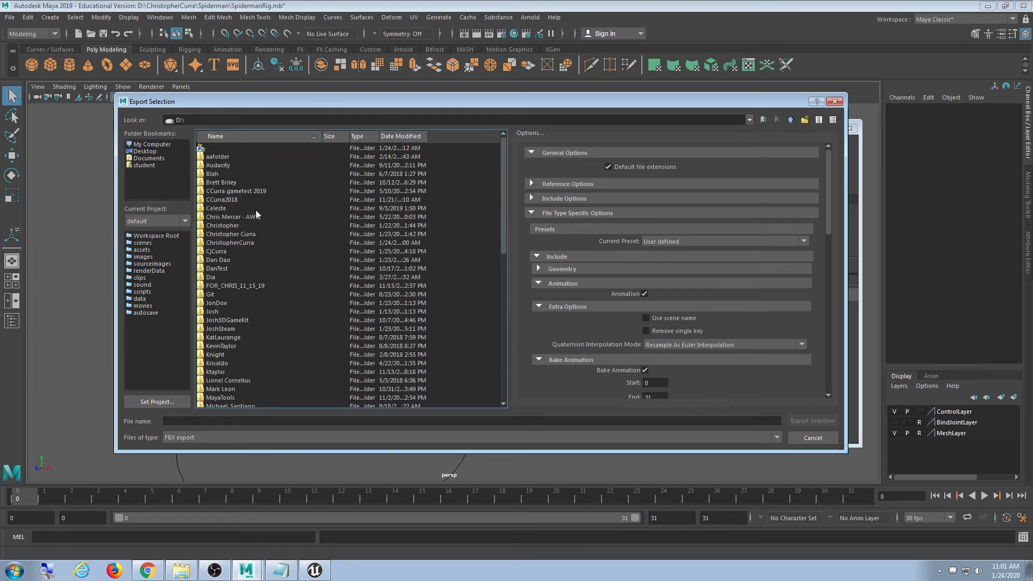
double_click(232, 242)
double_click(220, 200)
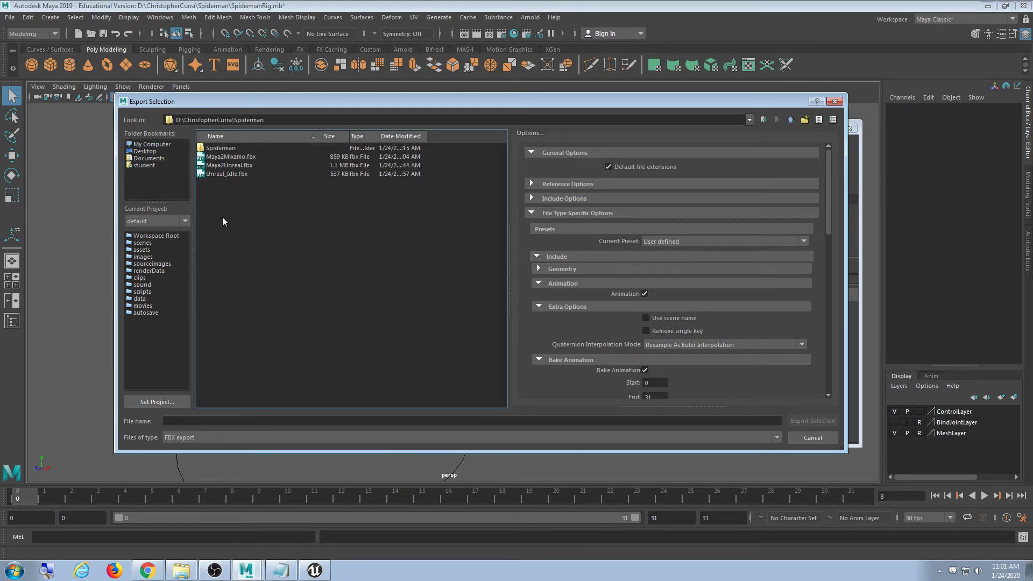
- Name the export Unreal_Walk and save it as Unreal_Walk.fbx
click(213, 416)
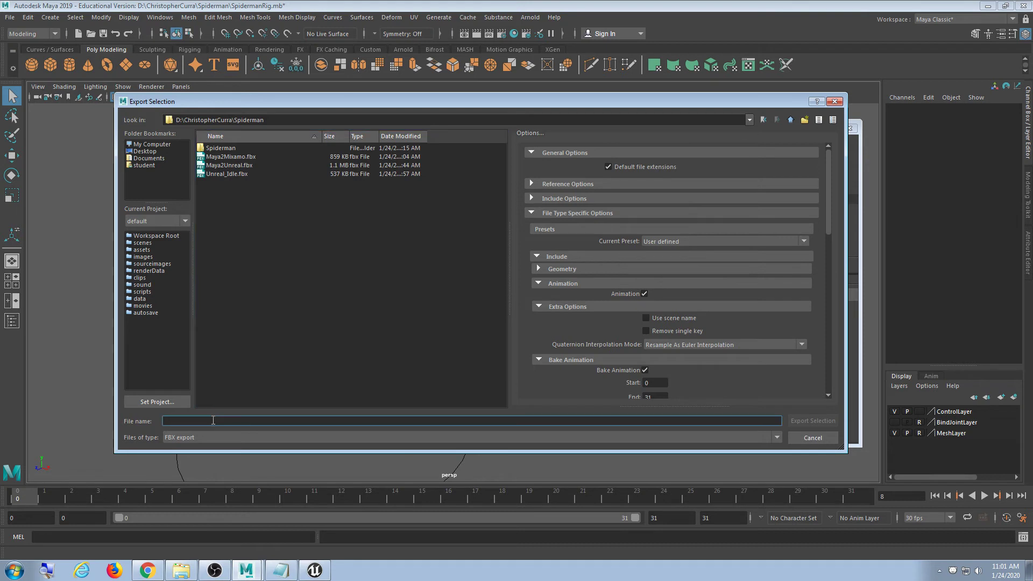
text(Unreal)
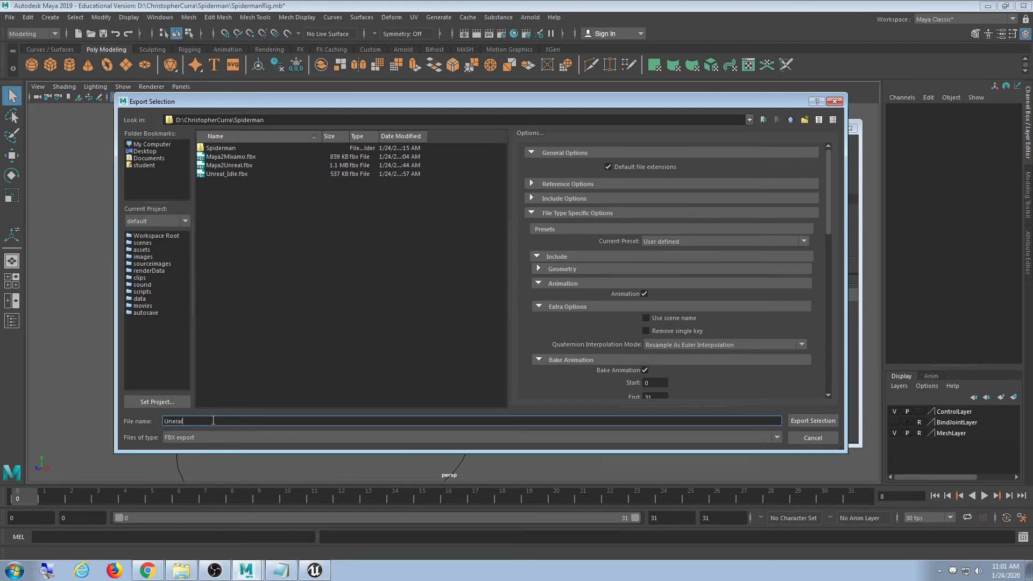
key(BackSpace)
key(BackSpace)
key(BackSpace)
key(BackSpace)
key(BackSpace)
key(BackSpace)
text(Unreal)
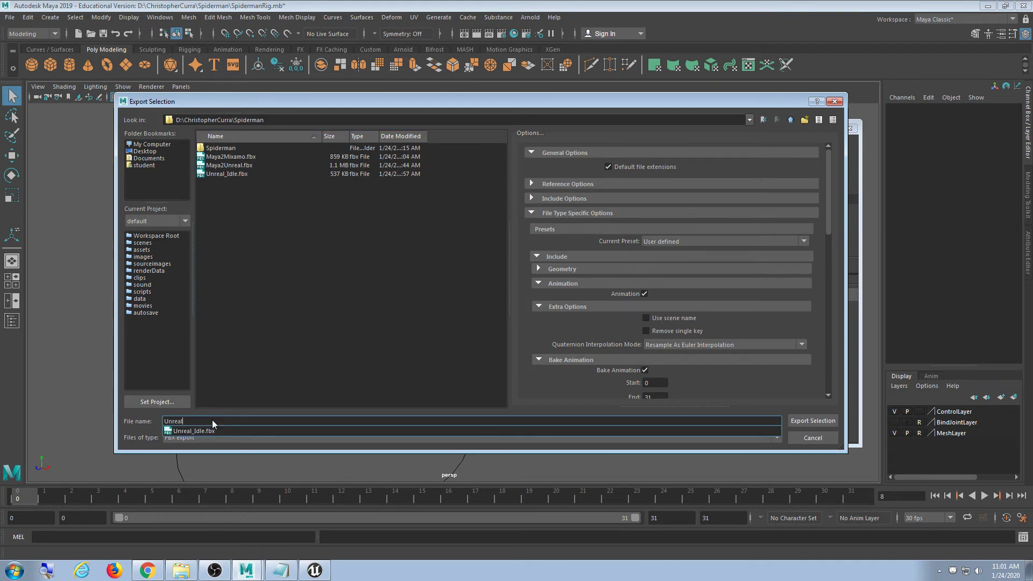
text(_Walk)
key(Return)
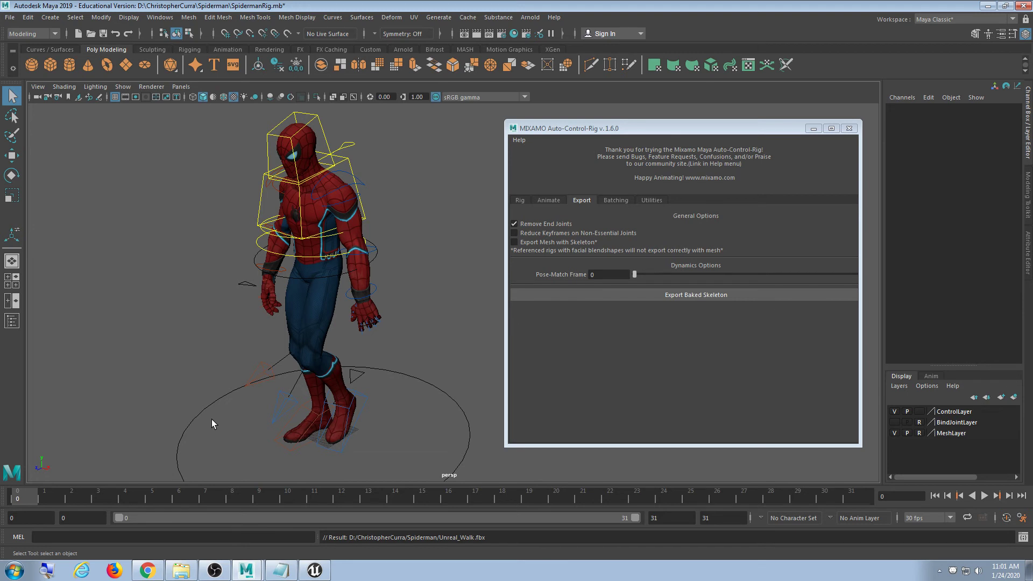
- Start opening Idle.mb from Recent Files, then cancel to keep the walking rig open
click(9, 17)
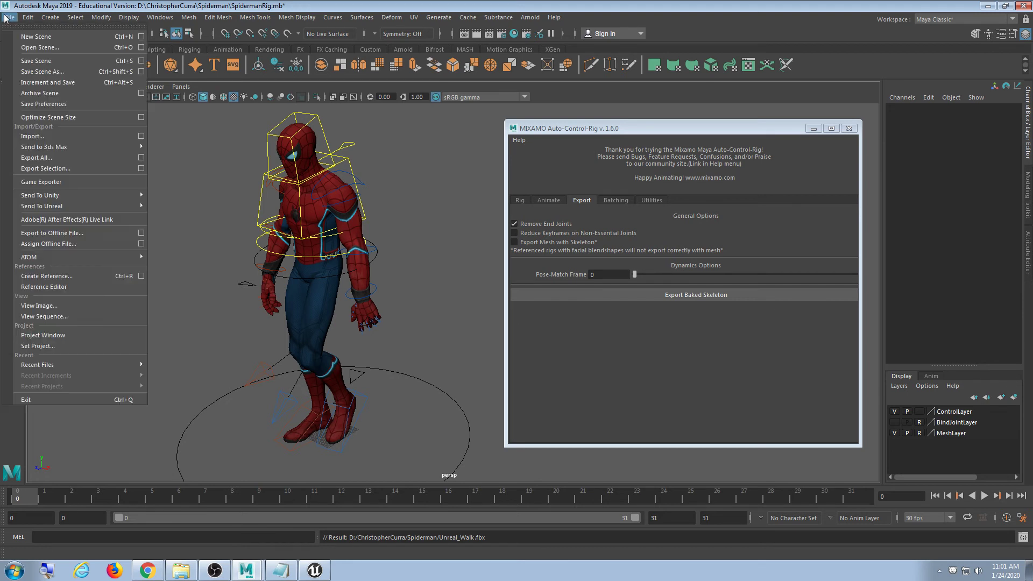
mouse_move(37, 364)
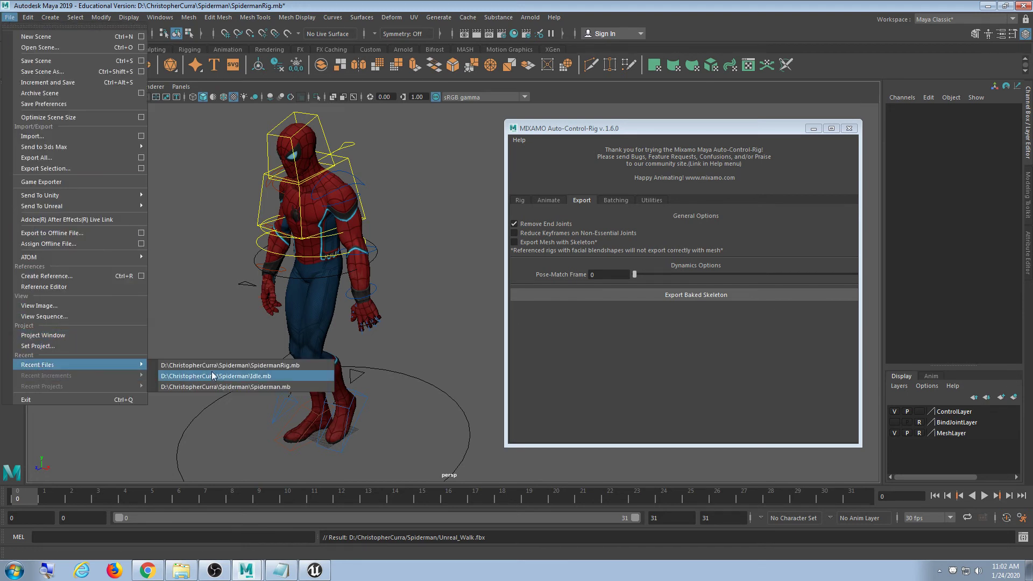
click(212, 376)
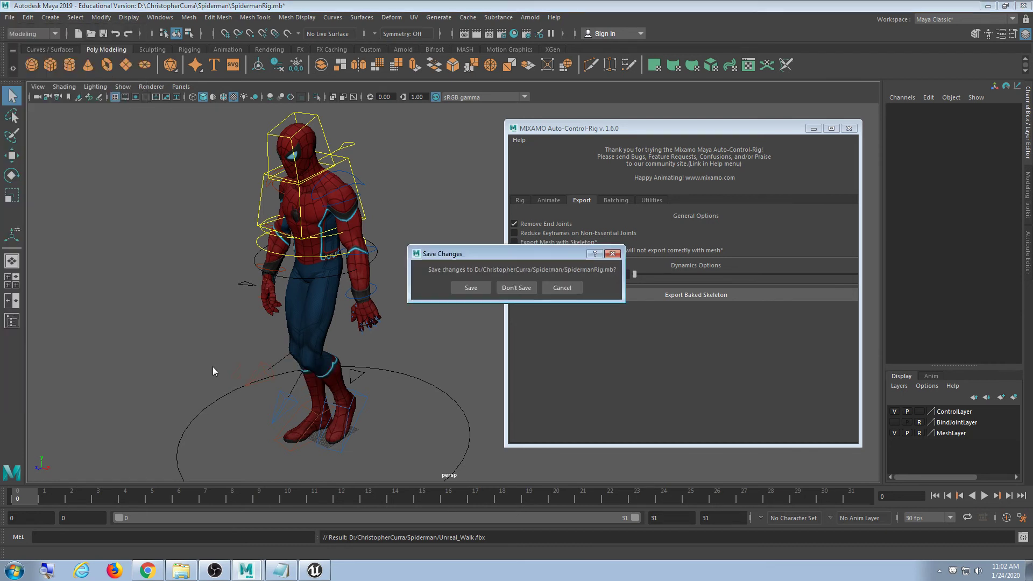
click(573, 288)
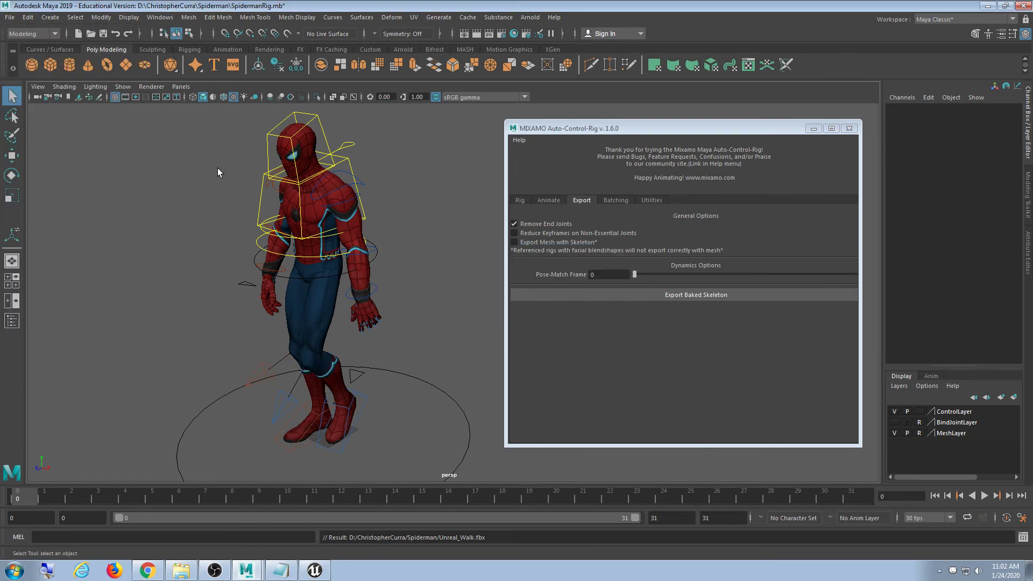
- Save the scene as Walk.mb with Save Scene As
click(9, 17)
click(62, 72)
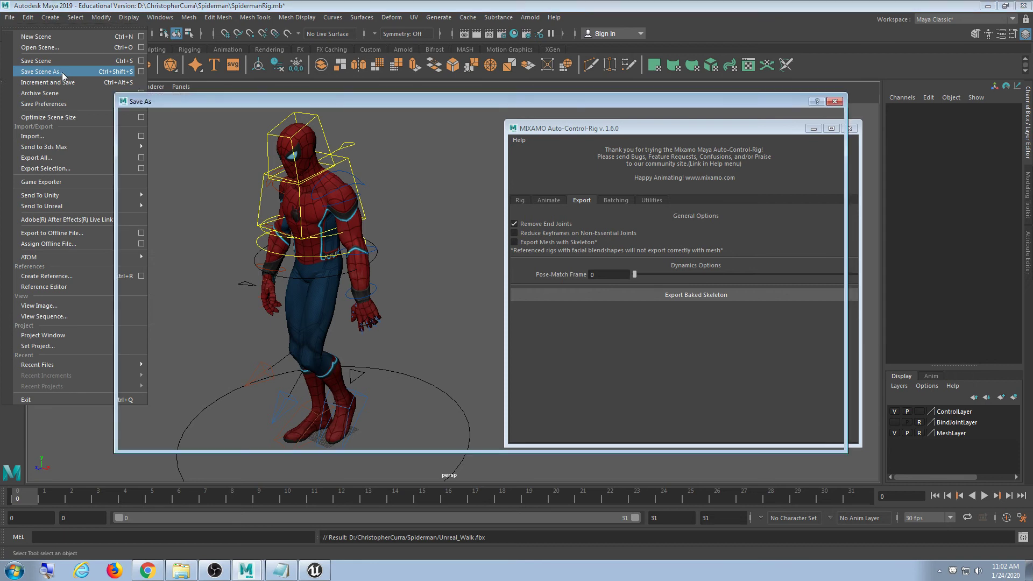
click(253, 418)
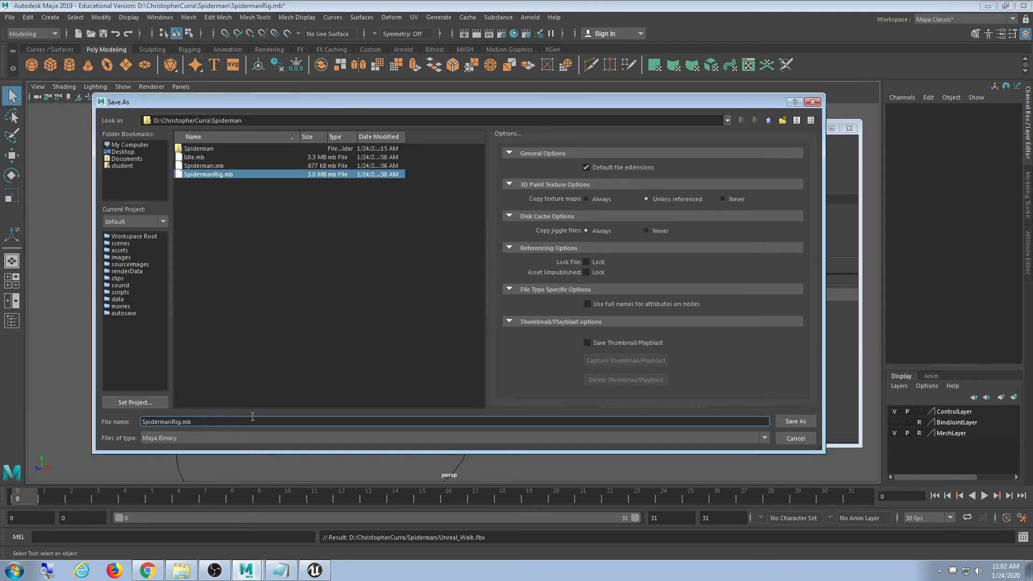
drag(193, 421, 146, 421)
key(BackSpace)
key(BackSpace)
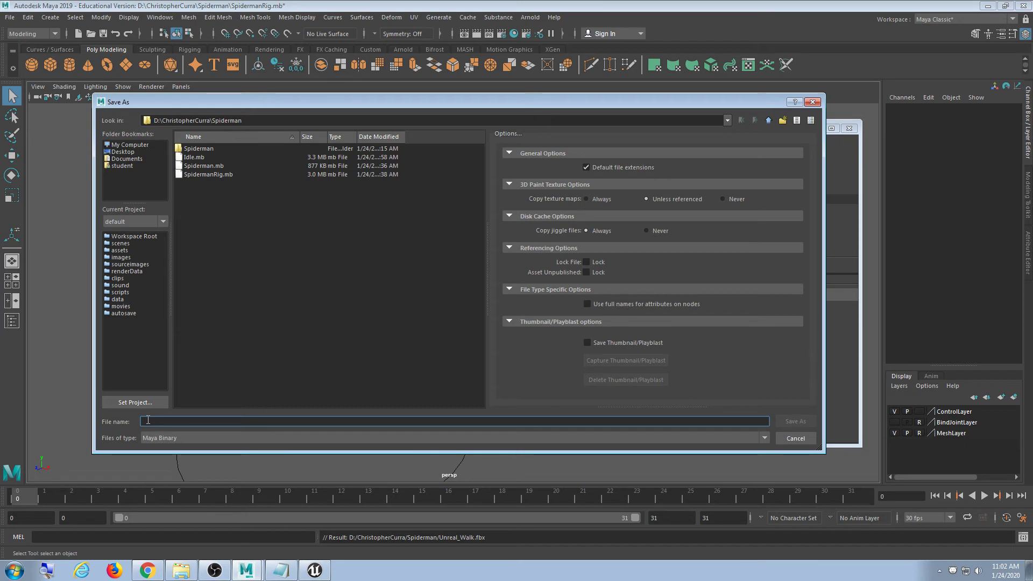
text(Walk)
key(BackSpace)
key(BackSpace)
key(BackSpace)
key(BackSpace)
text(Walk)
key(Return)
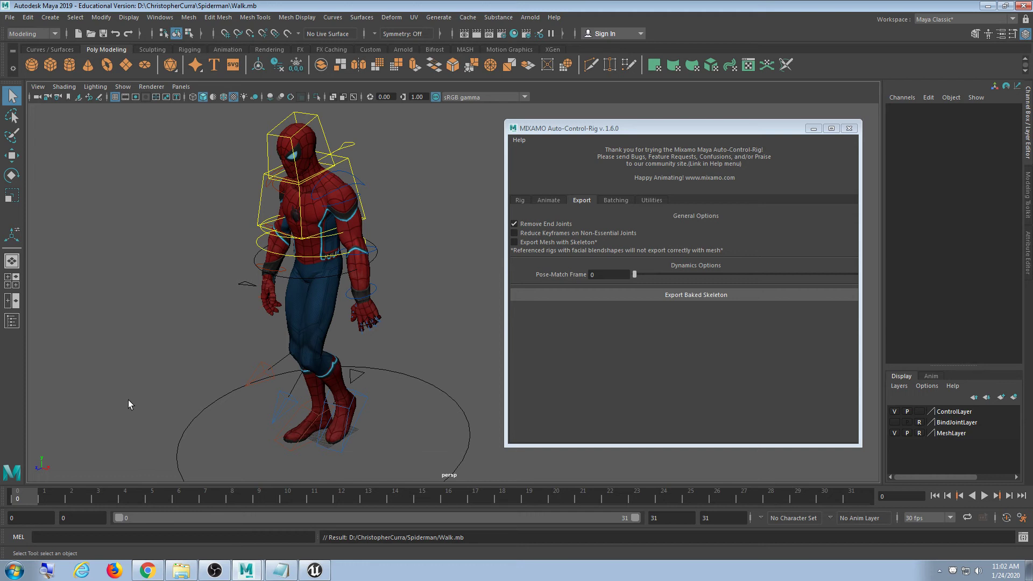
- Reopen SpidermanRig.mb from Recent Files
click(10, 18)
mouse_move(78, 364)
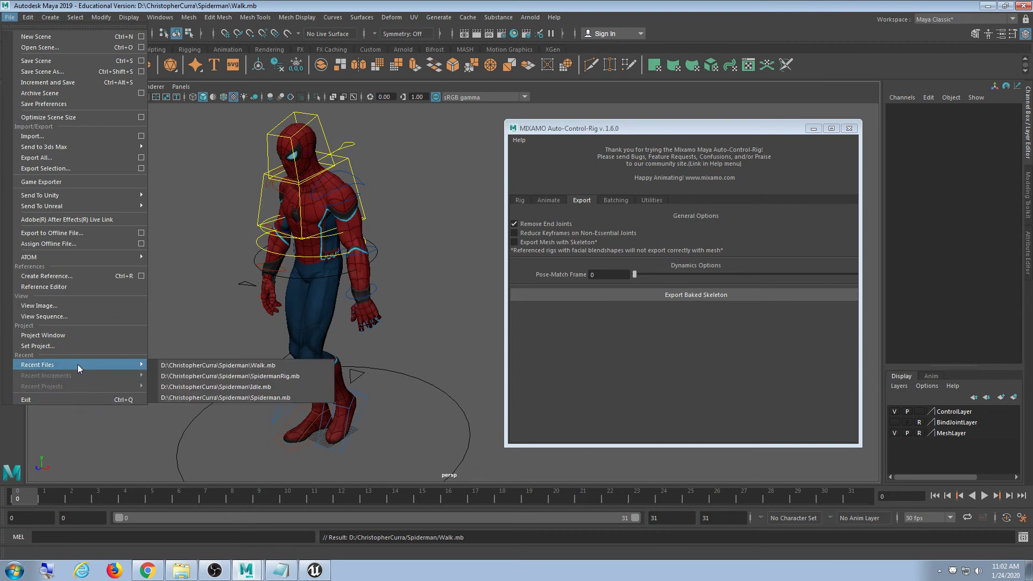
click(218, 376)
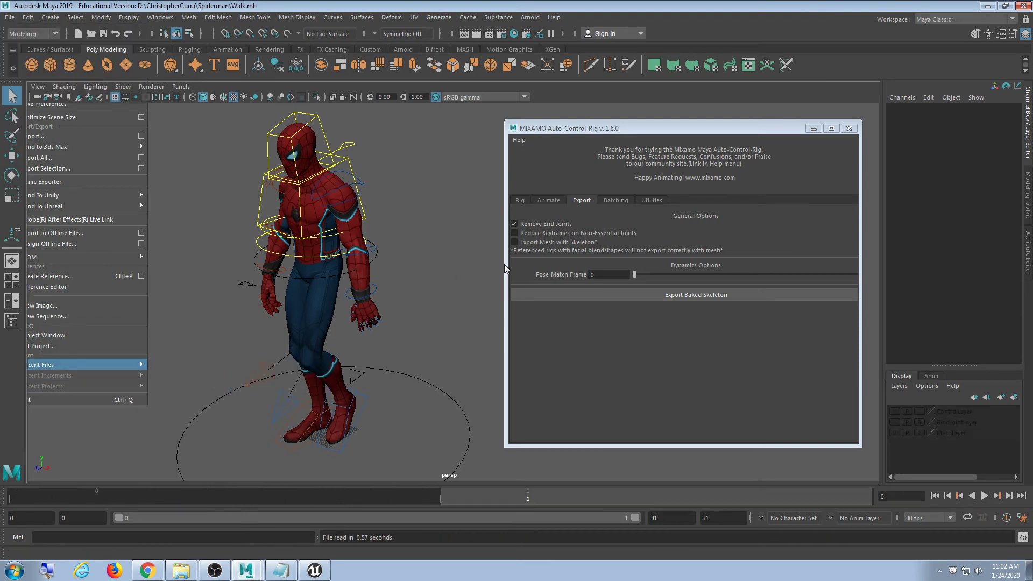
- Import Downloads\Running.fbx onto the control rig and play then stop the run cycle
click(551, 200)
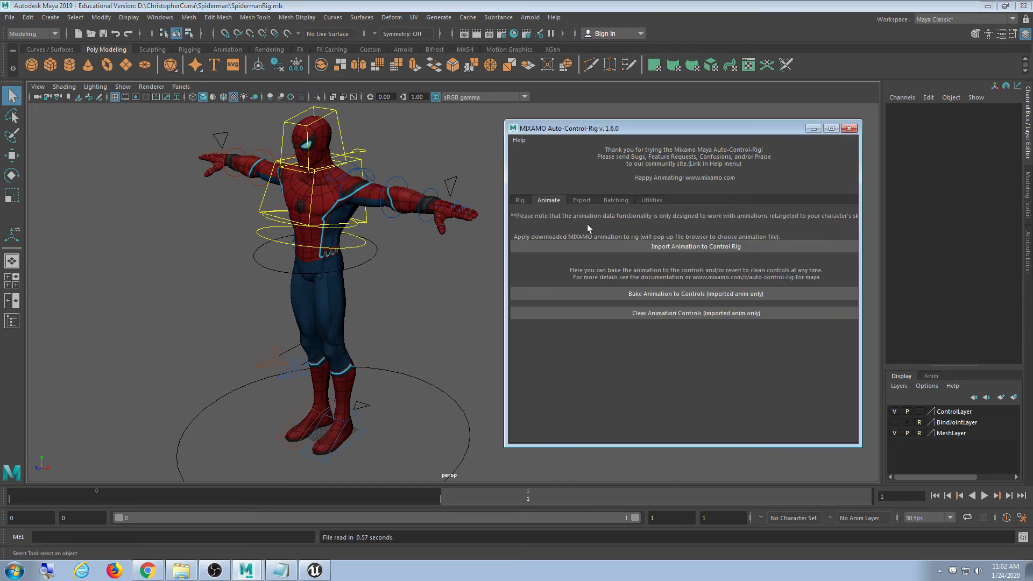
click(670, 253)
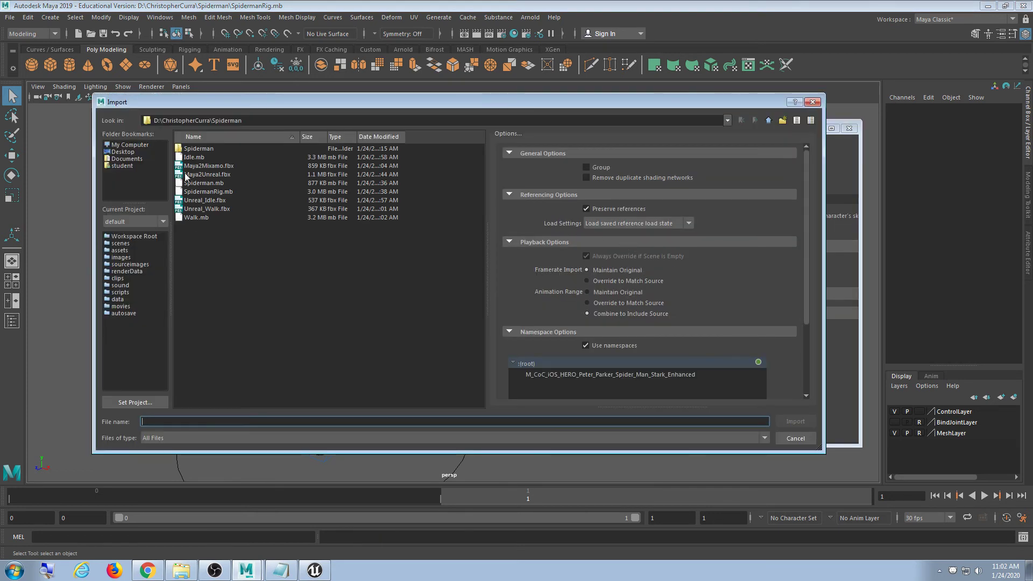
click(128, 166)
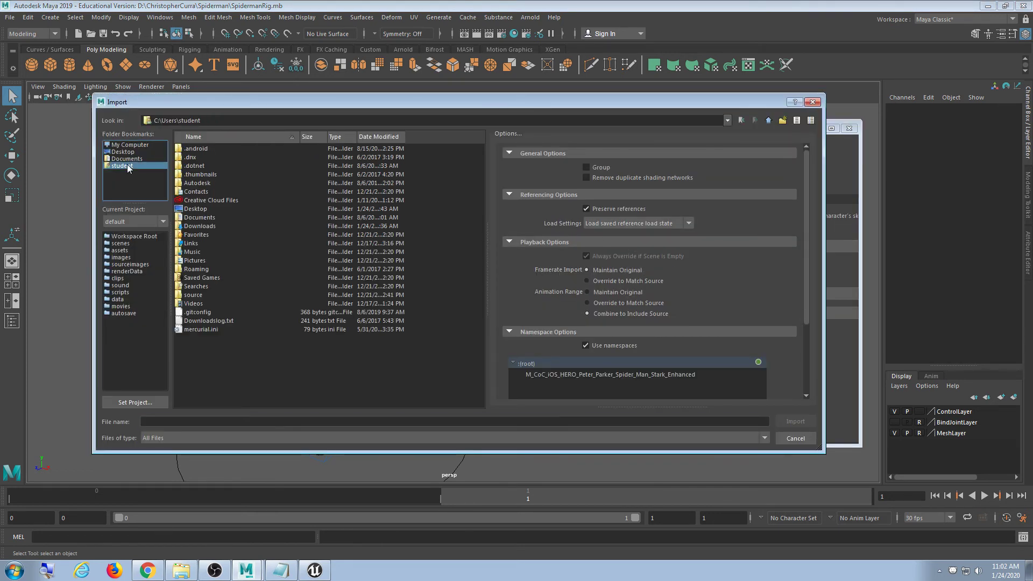
double_click(202, 226)
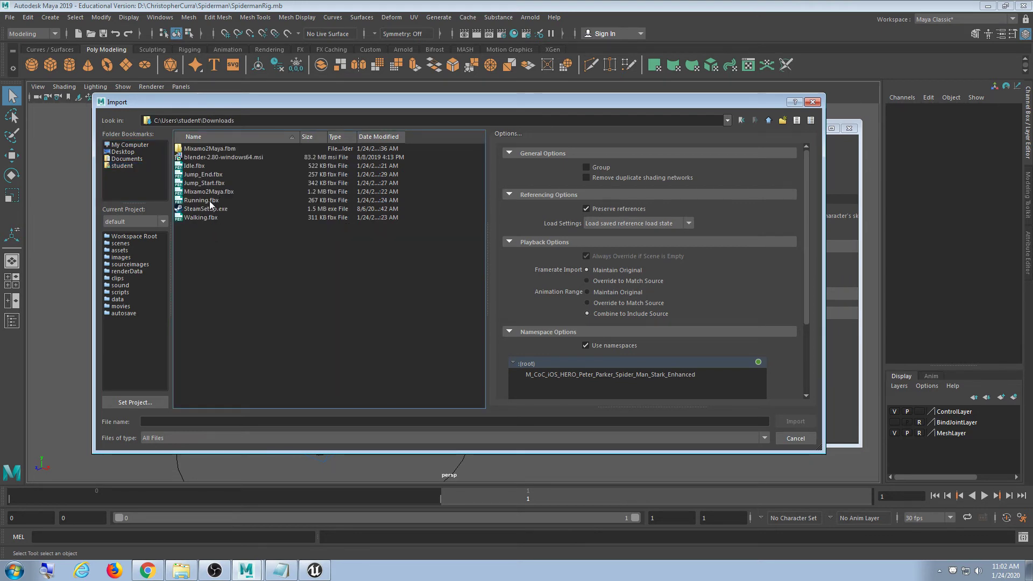
double_click(209, 201)
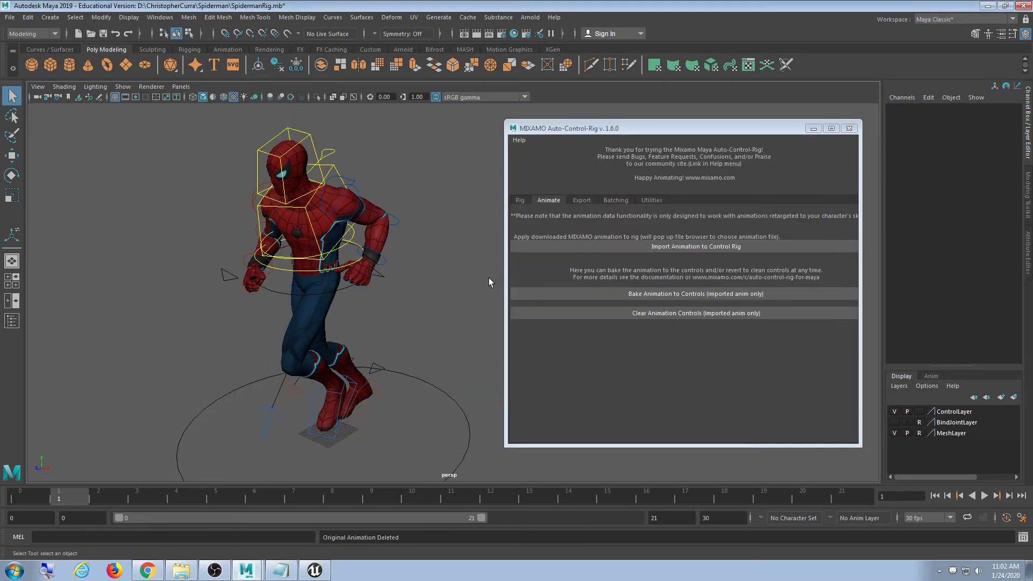
key(alt+v)
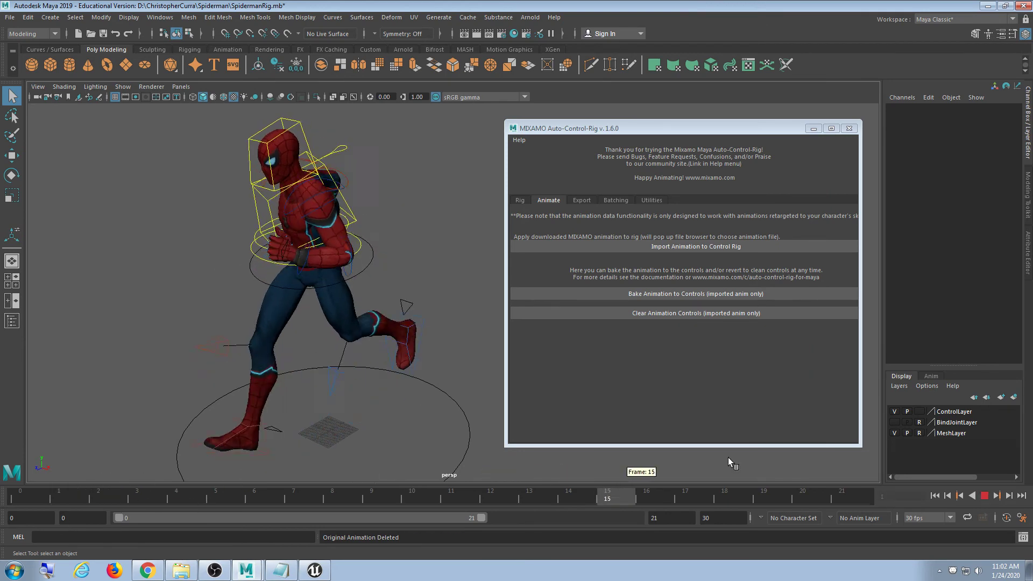
key(alt+v)
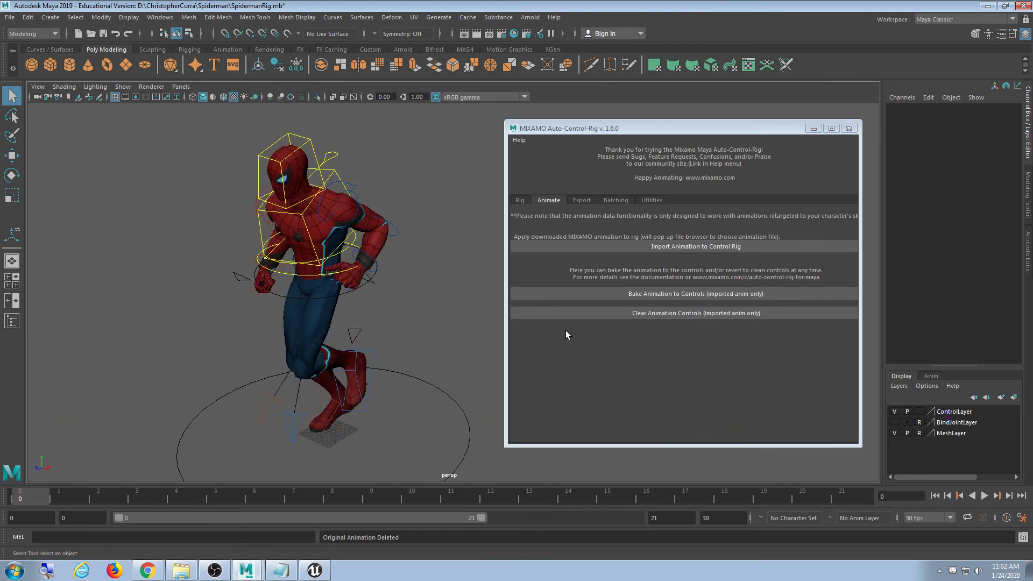
click(580, 200)
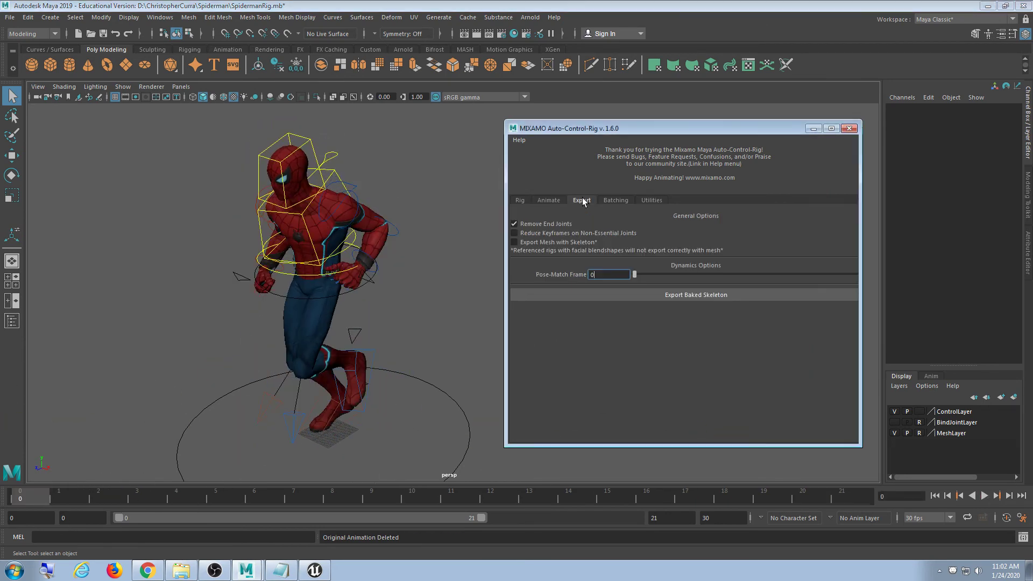
- Export the baked running skeleton to the D: drive Spiderman folder as Unreal_Run.fbx
click(611, 294)
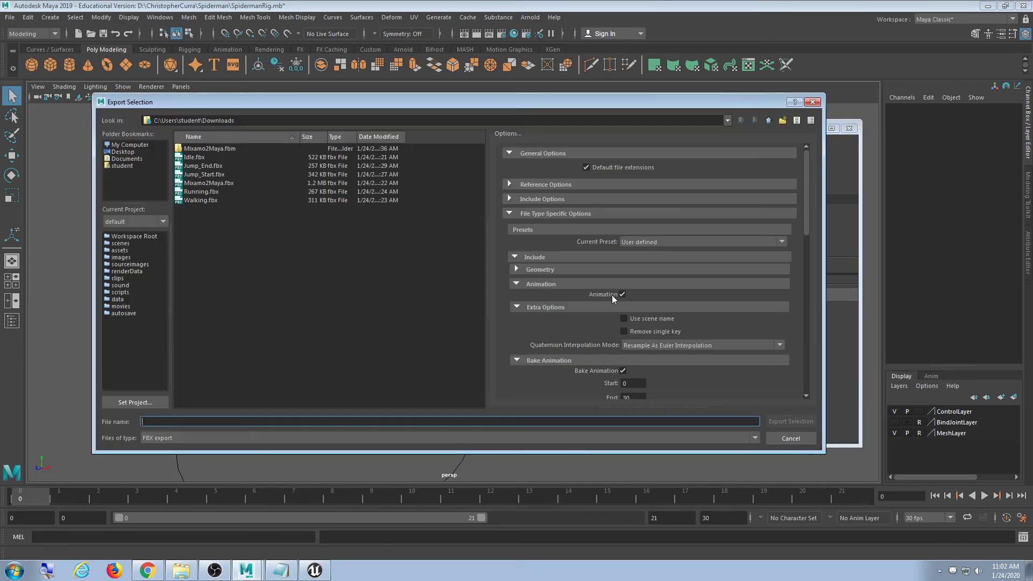
click(135, 144)
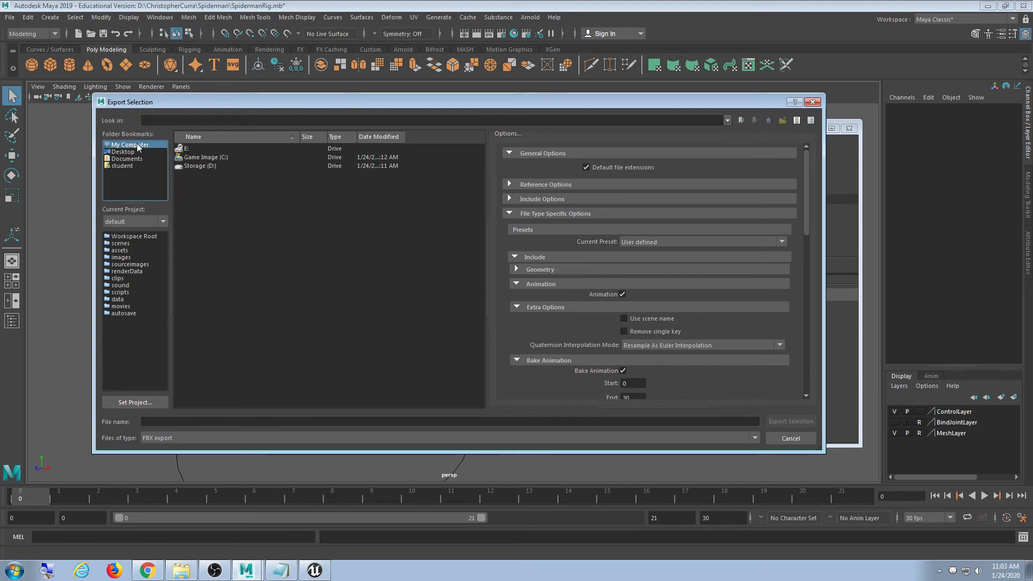
double_click(200, 163)
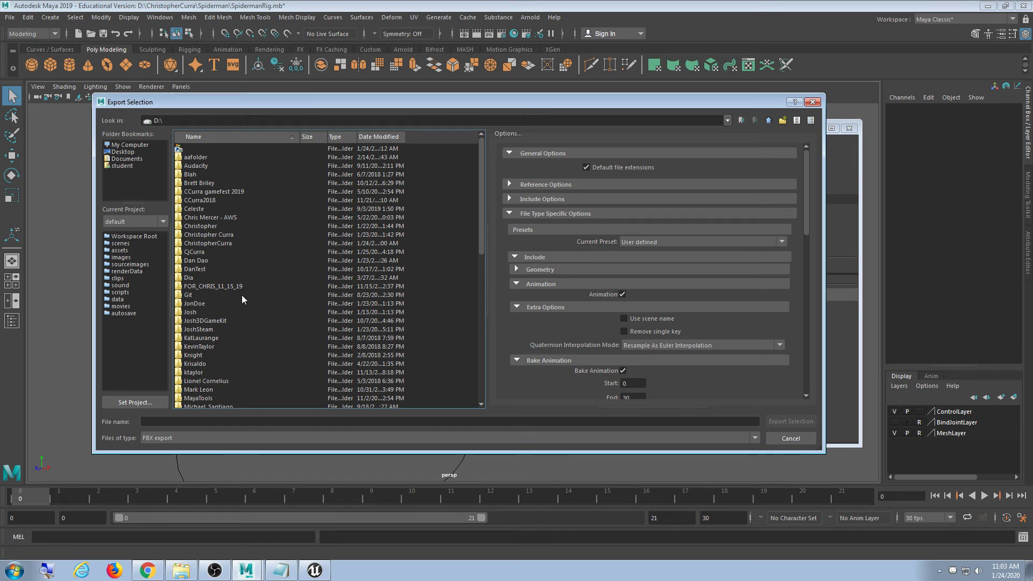
double_click(219, 243)
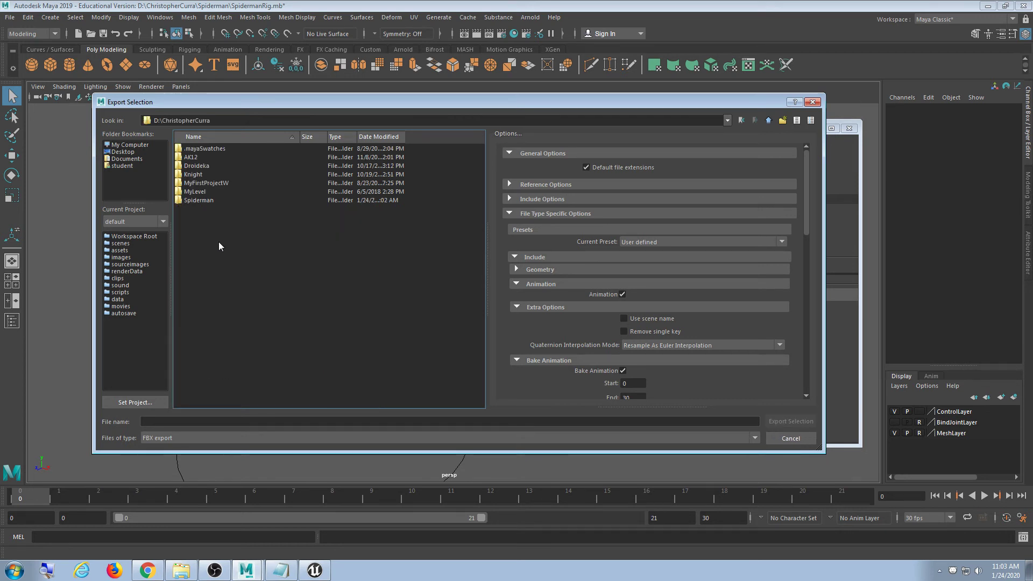
double_click(199, 200)
click(203, 422)
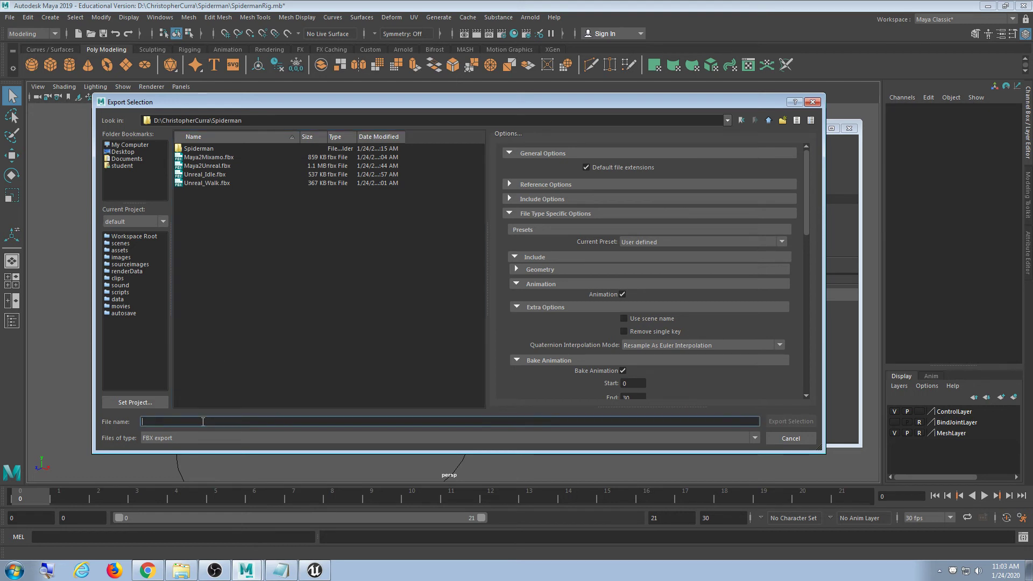
text(Unreal)
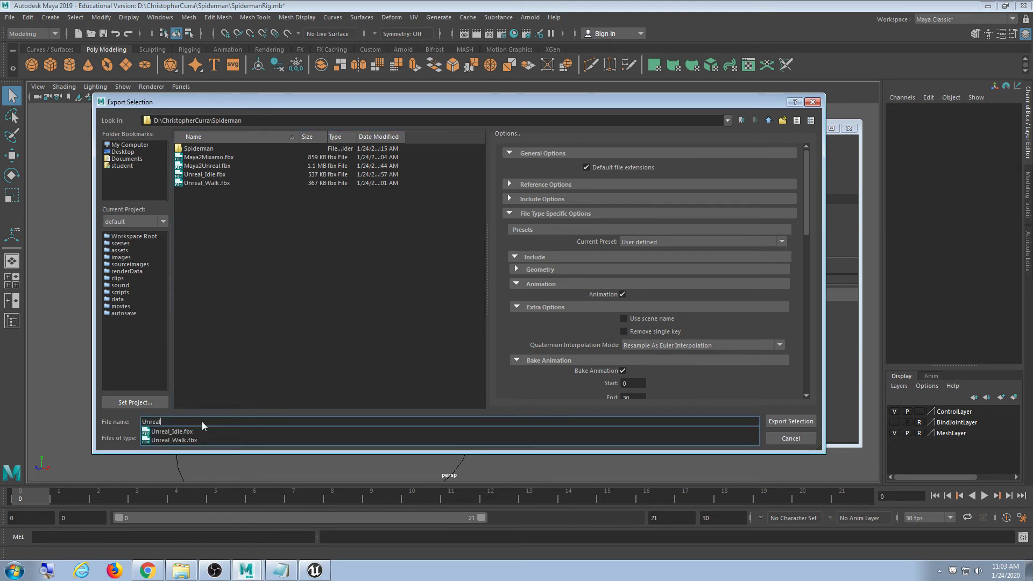
text(_Run)
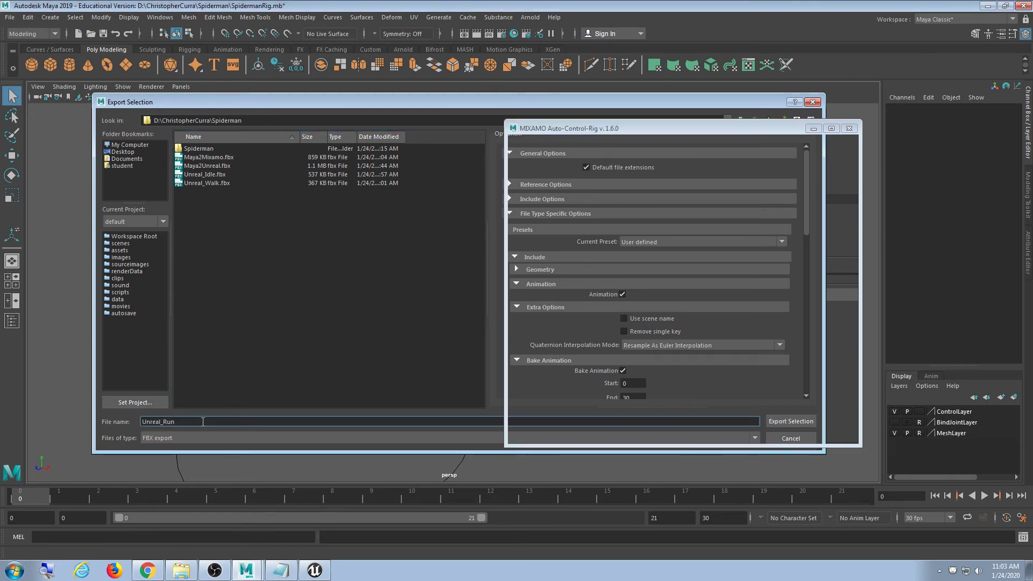
key(Return)
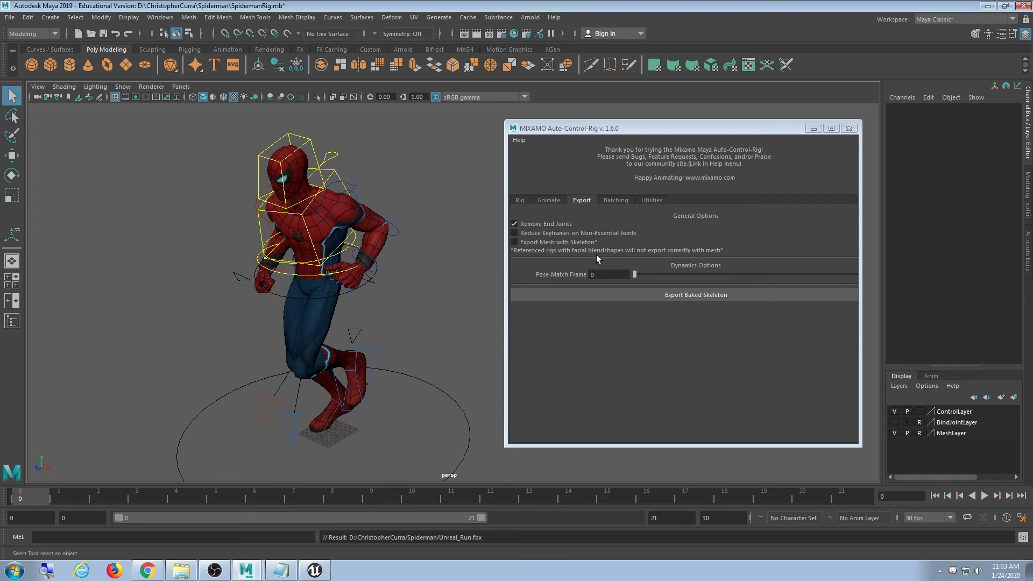
- Save the running scene as Run.mb with Save Scene As
click(10, 17)
click(52, 72)
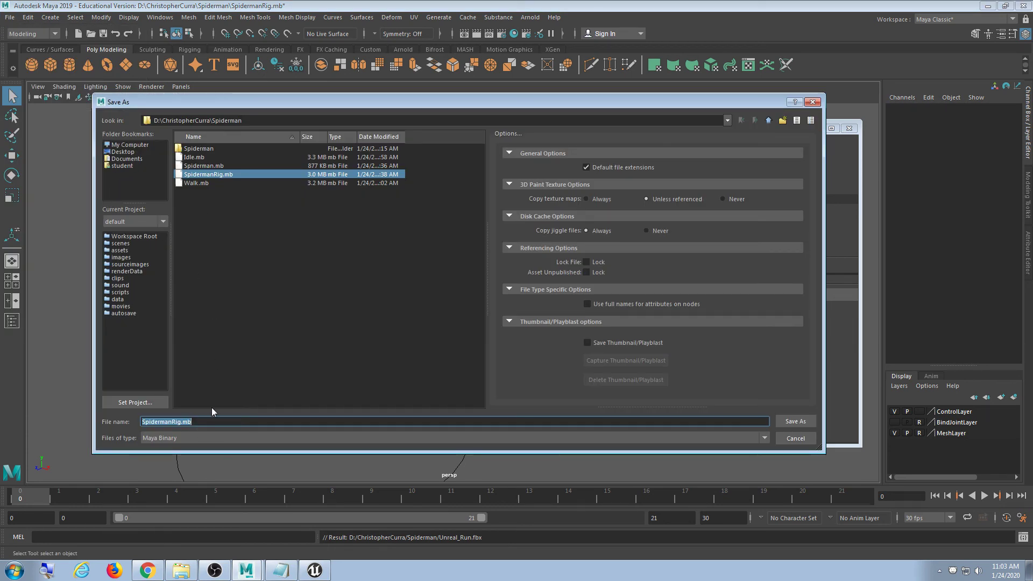
text(Run)
key(Return)
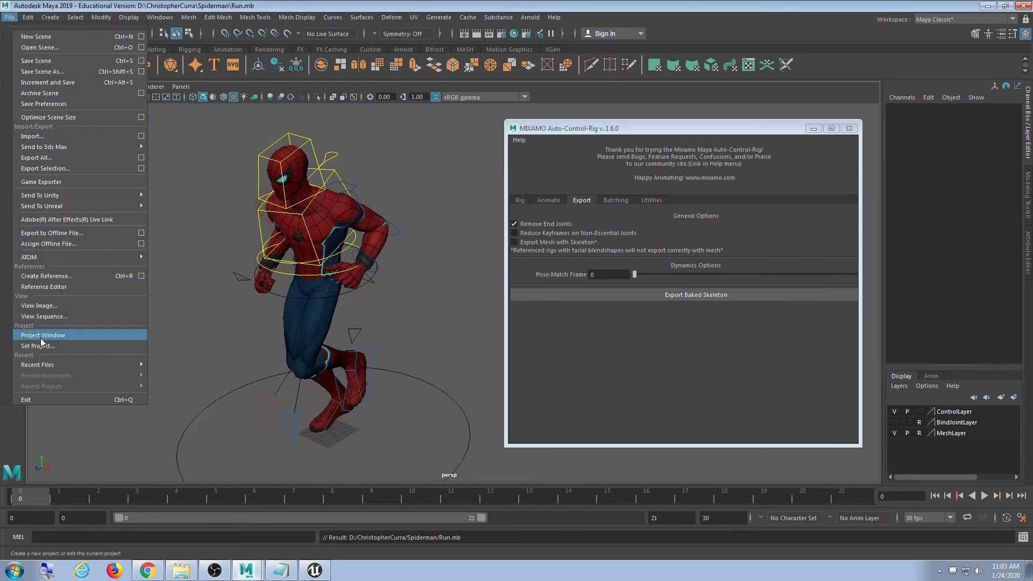
- Reopen SpidermanRig.mb from Recent Files, showing the T-posed rig
mouse_move(46, 366)
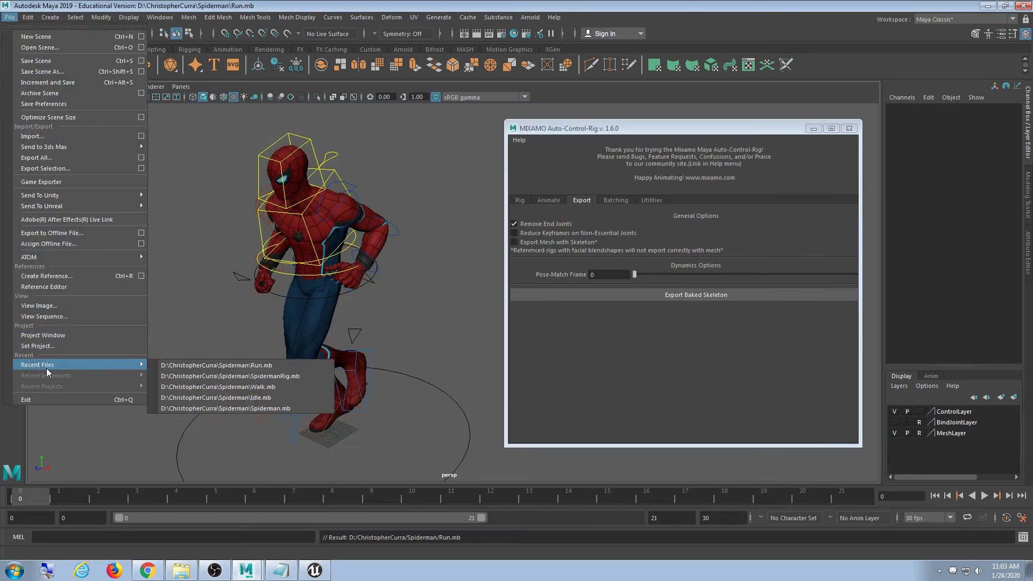
click(232, 377)
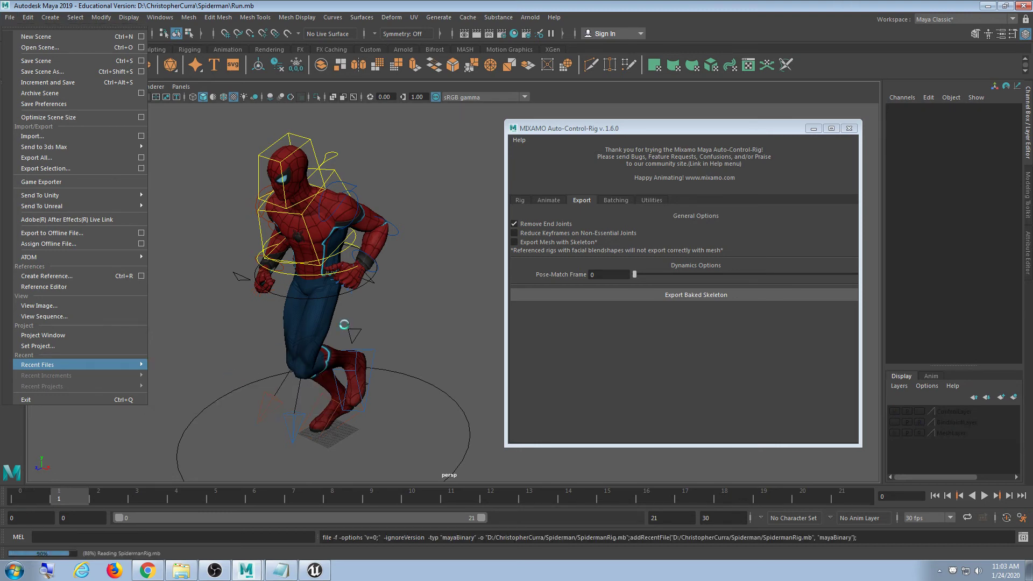
scroll(352, 317, down, 2)
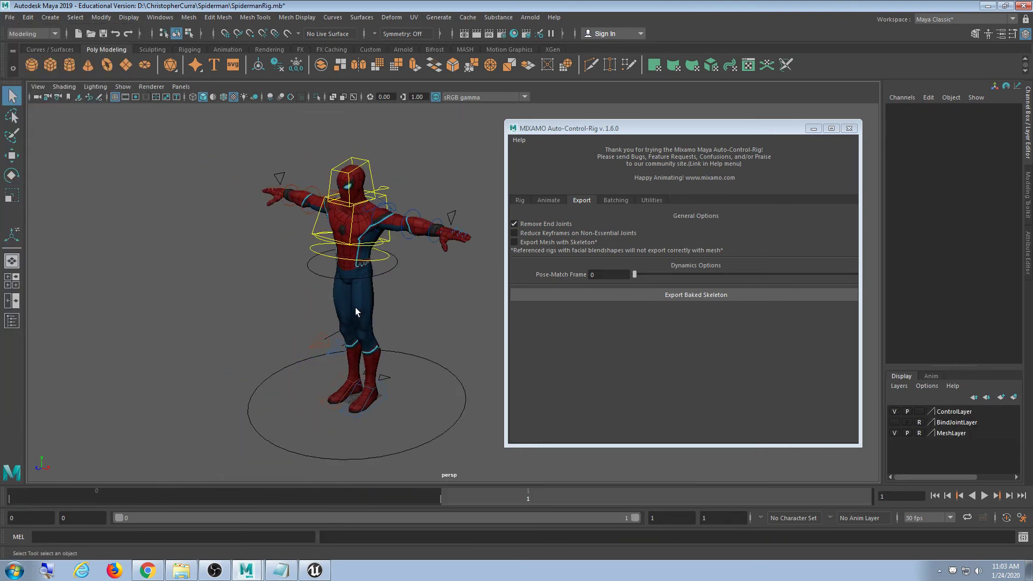
scroll(355, 308, up, 1)
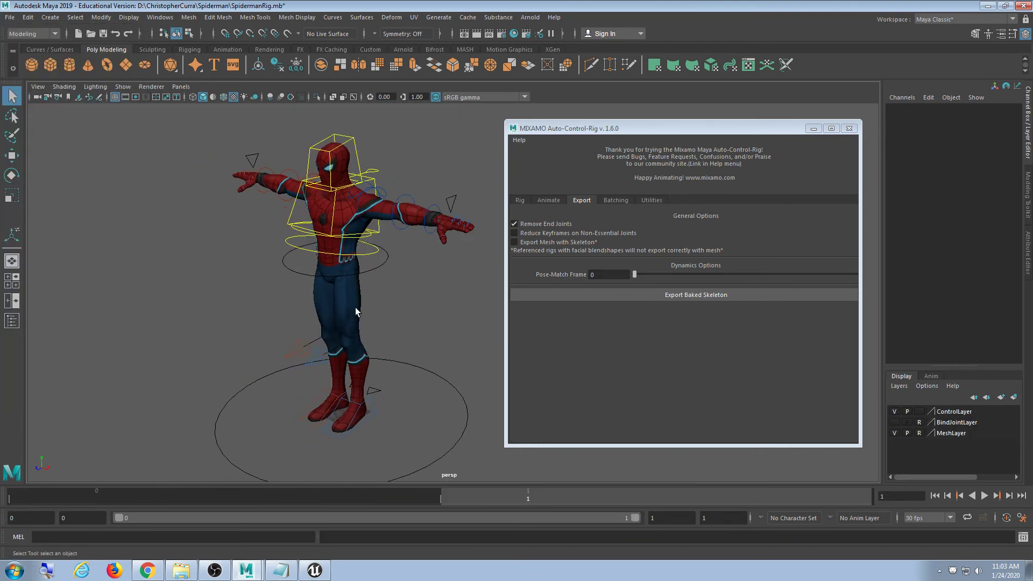
click(9, 17)
mouse_move(56, 366)
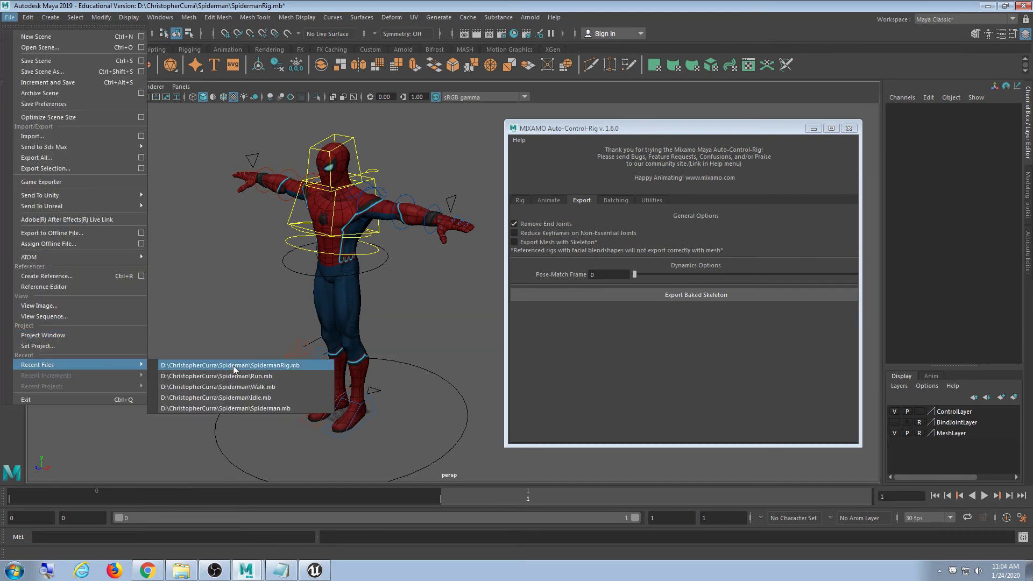
click(443, 310)
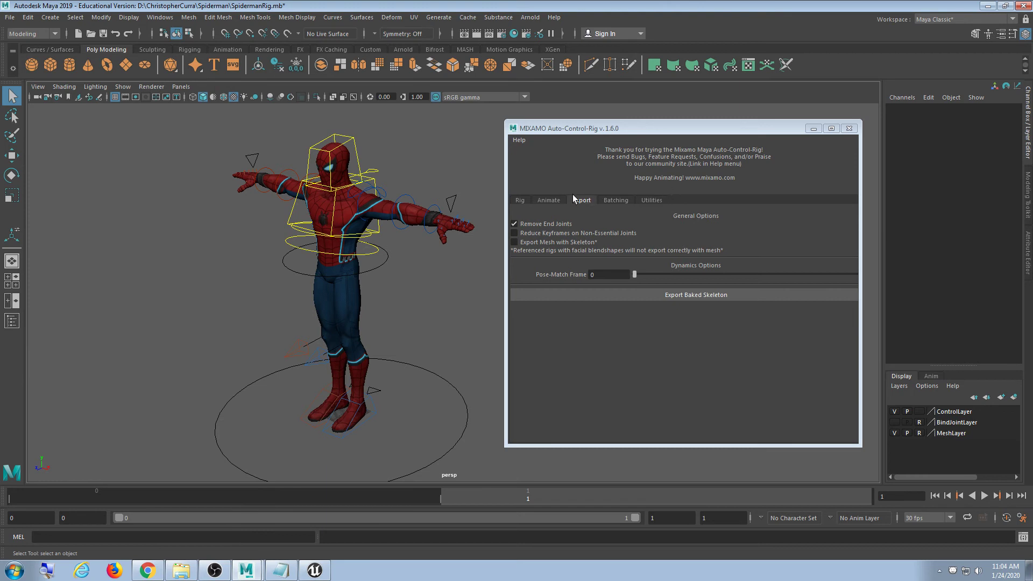
- Import Downloads\Jump_Start.fbx onto the Spiderman control rig
click(556, 198)
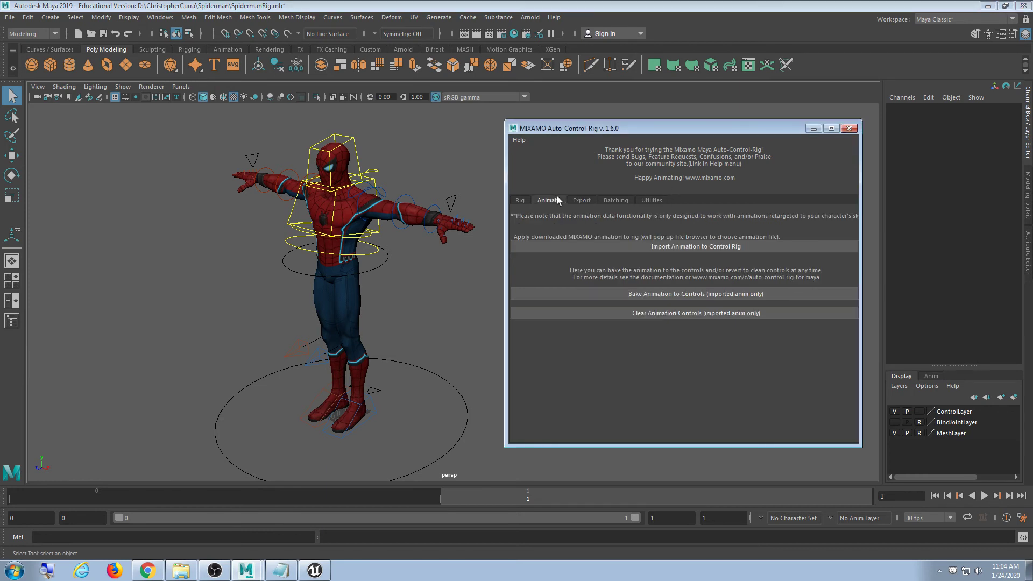
click(624, 247)
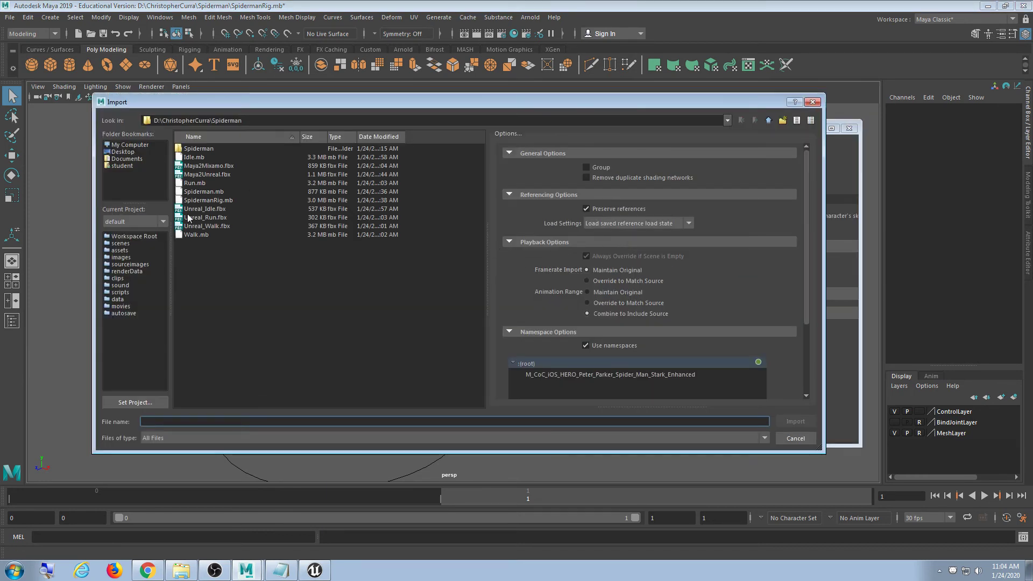
click(120, 167)
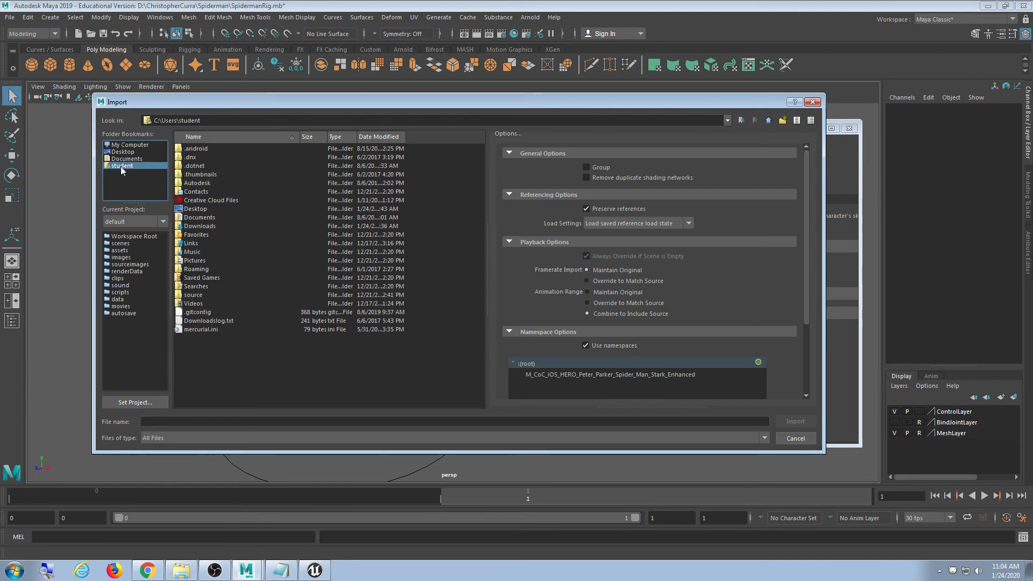
double_click(222, 227)
click(222, 184)
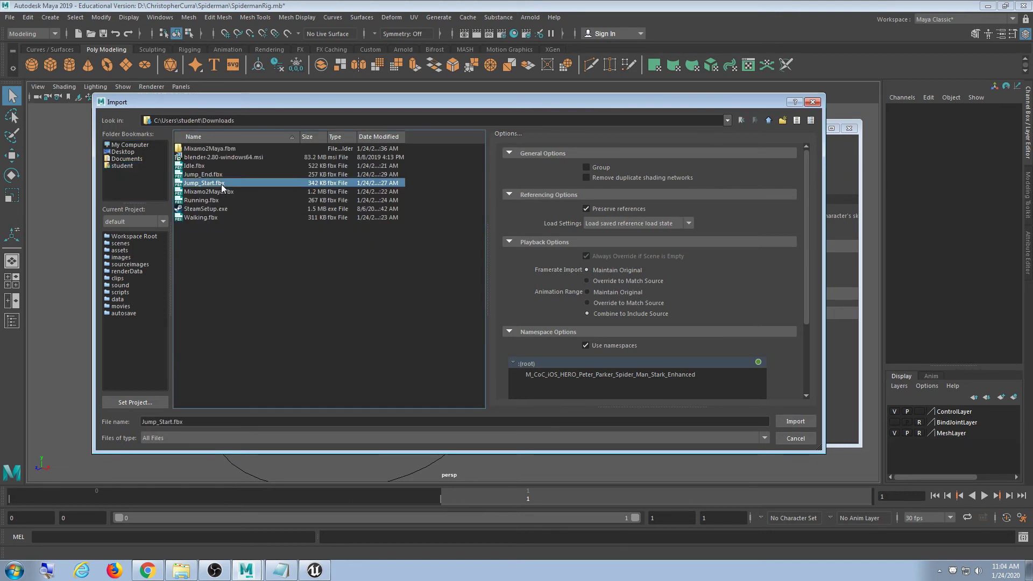
click(809, 421)
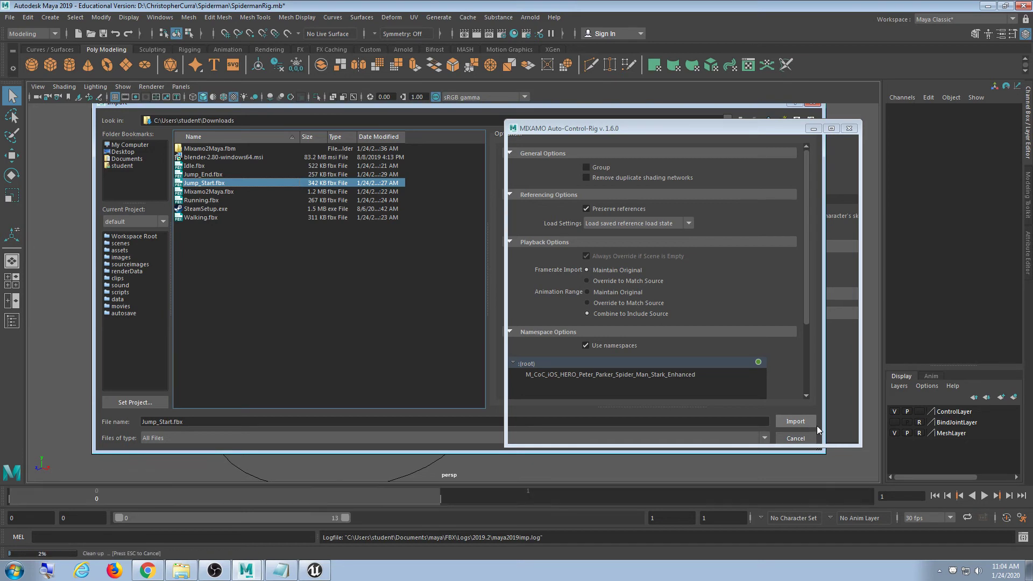
- Preview the jump over frames 0–13, then start Export Baked Skeleton
key(alt+v)
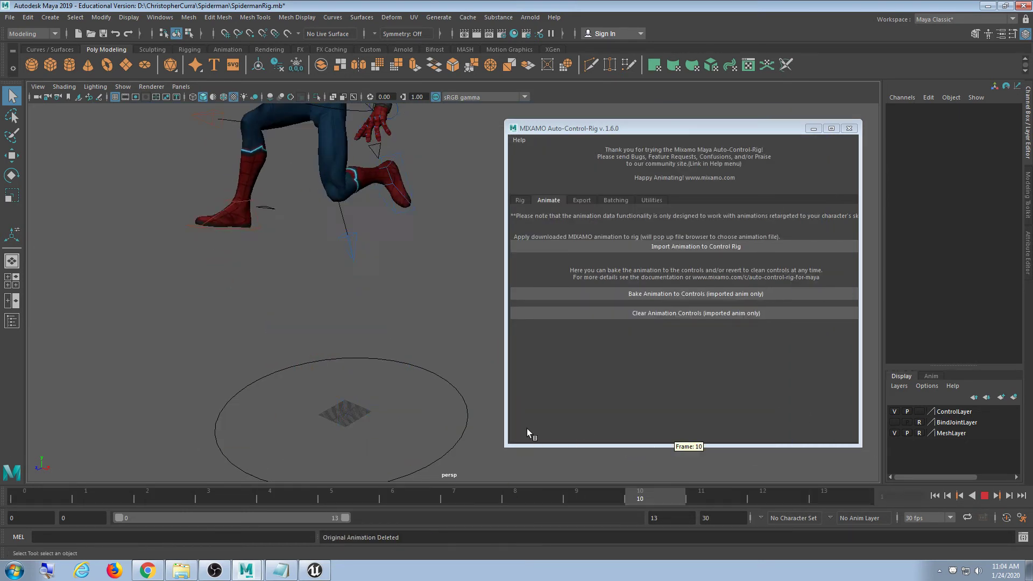
key(alt+v)
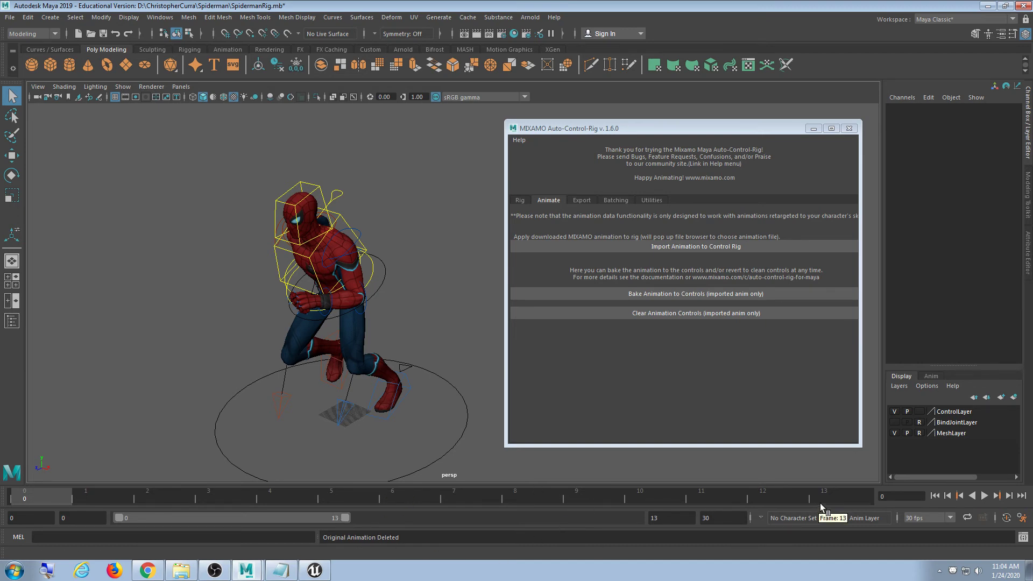
key(alt+v)
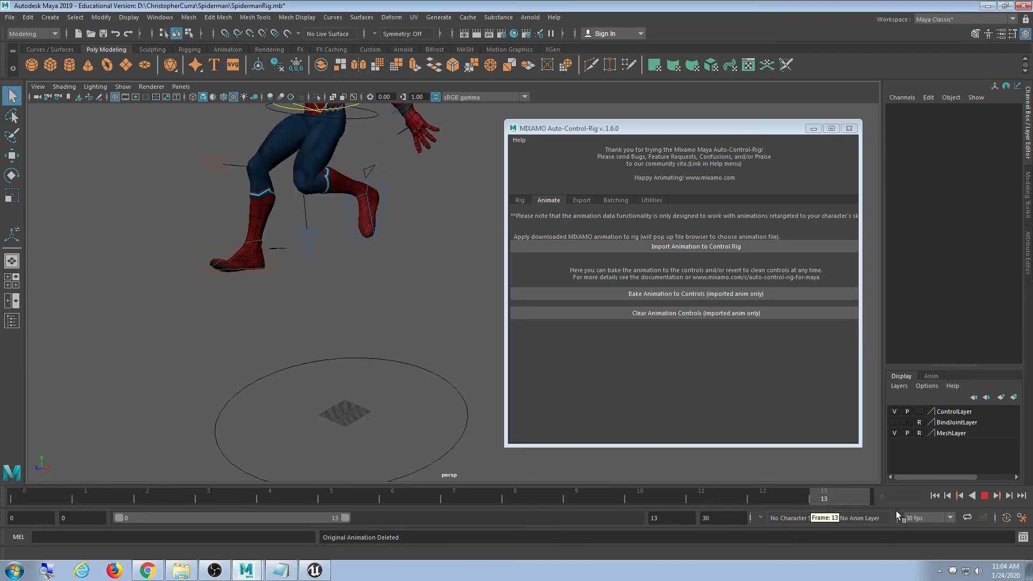
key(Escape)
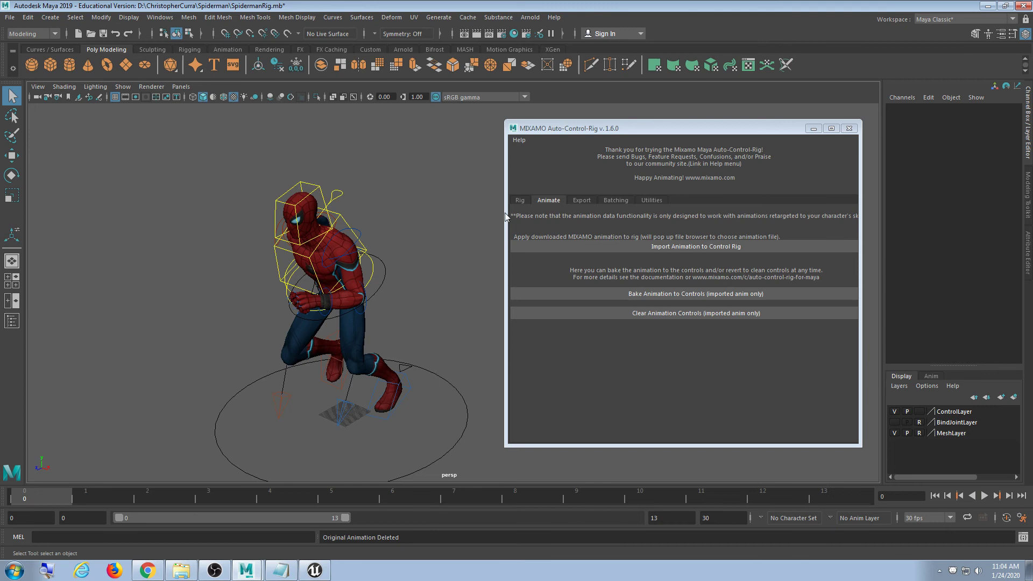
click(573, 201)
click(697, 297)
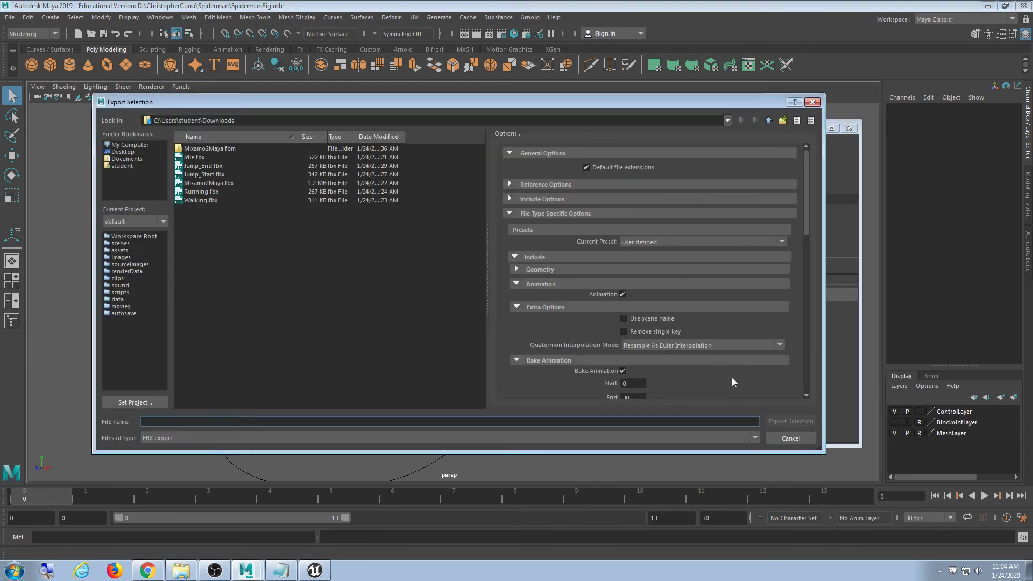
- Set the Bake Animation end frame to 13 in the export options
scroll(731, 377, down, 3)
double_click(637, 301)
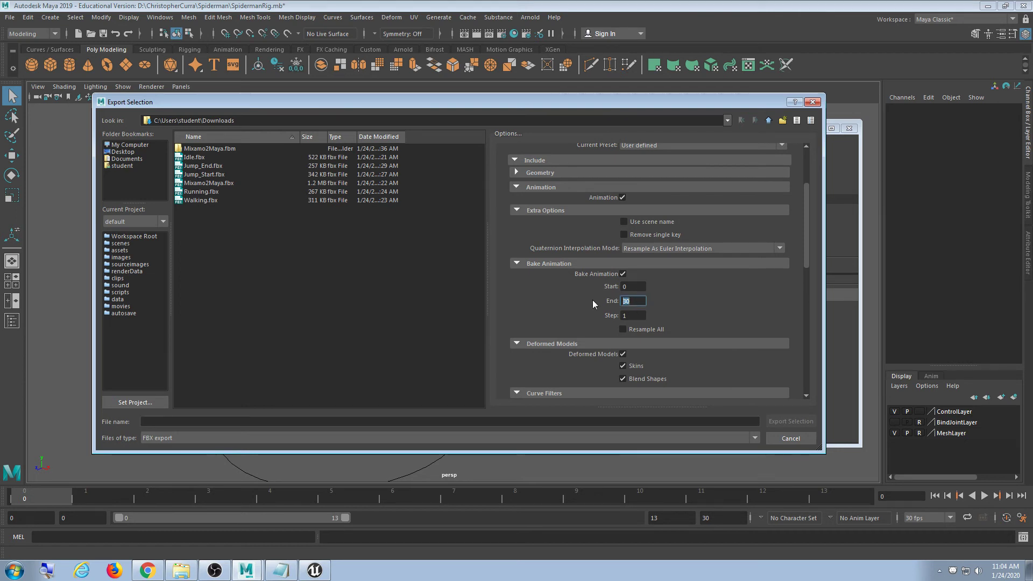
text(132)
- Export to the D: drive Spiderman folder as Unreal_Jump_Start.fbx
click(174, 423)
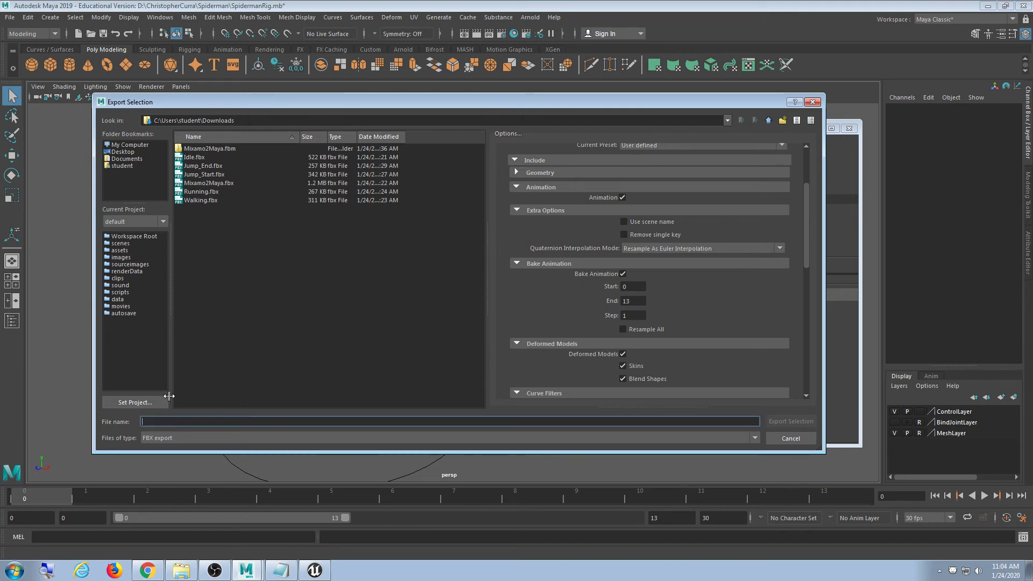
click(122, 166)
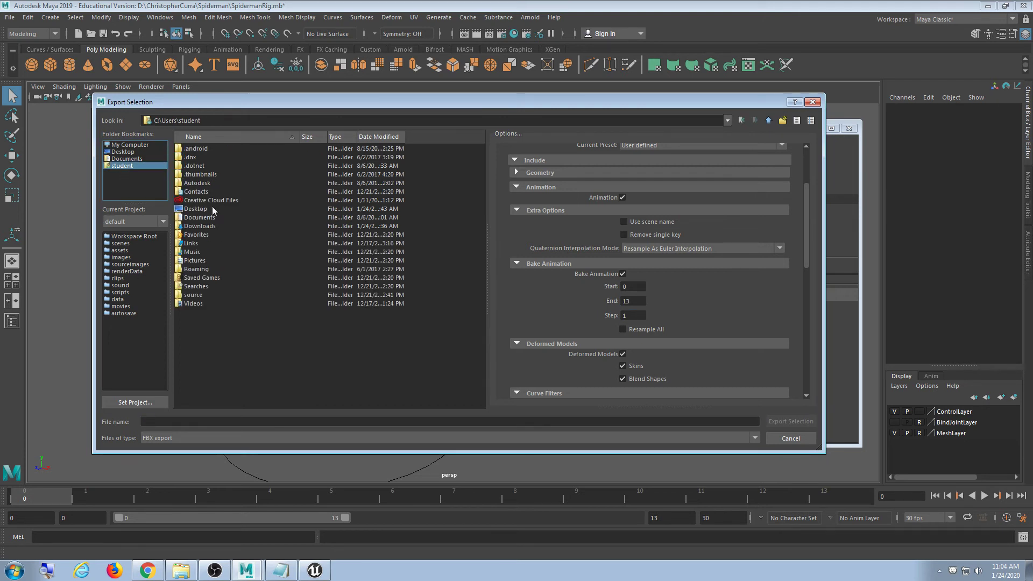
double_click(207, 227)
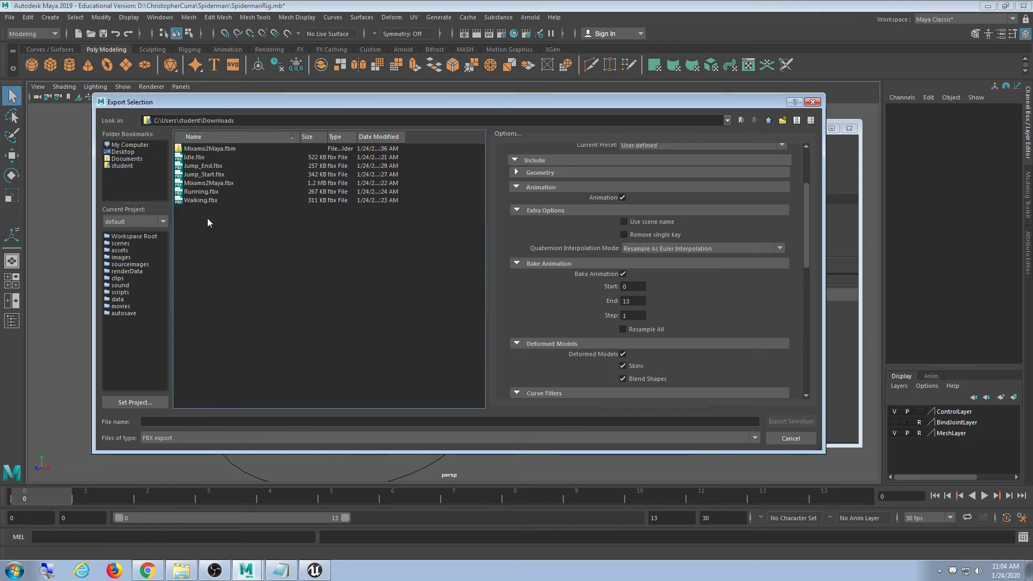
click(128, 145)
double_click(206, 167)
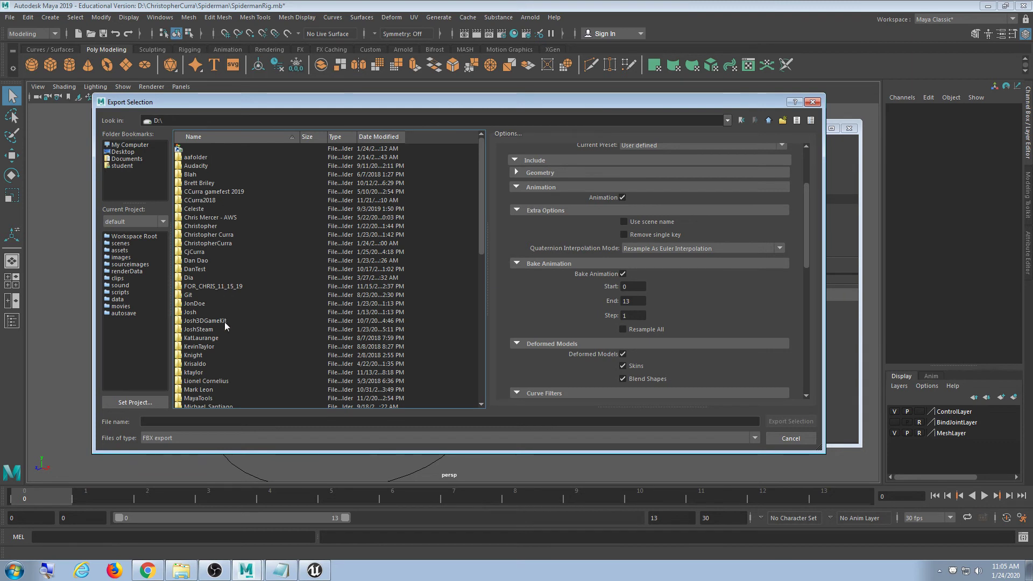
scroll(222, 351, down, 2)
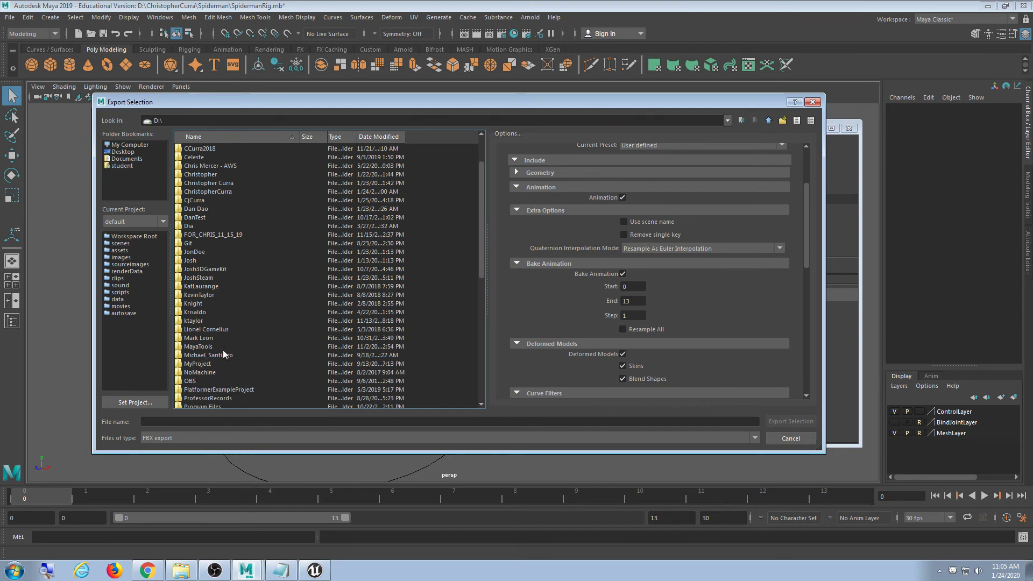
scroll(224, 347, up, 2)
double_click(224, 243)
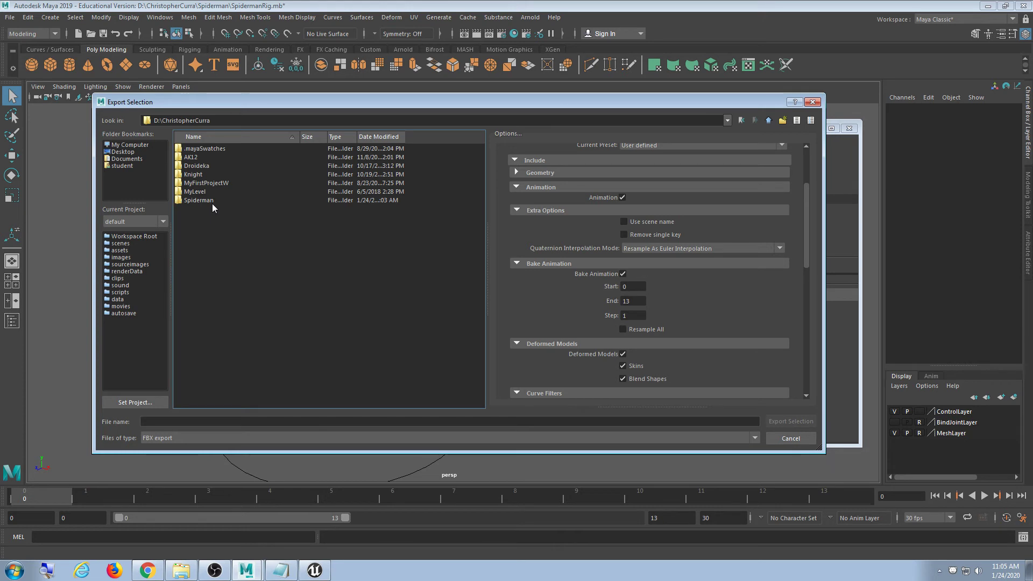
double_click(211, 200)
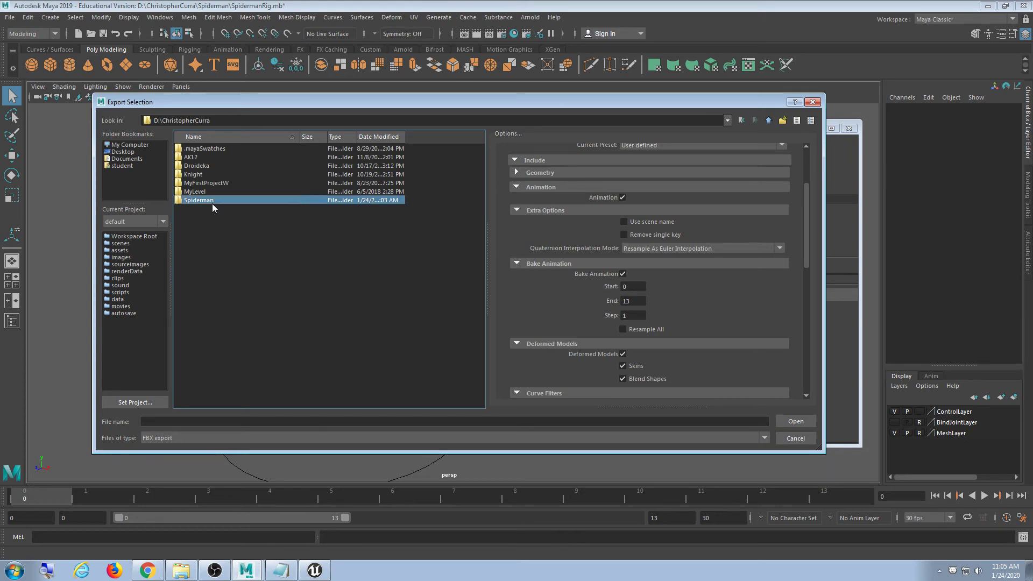
click(190, 418)
text(Unreal)
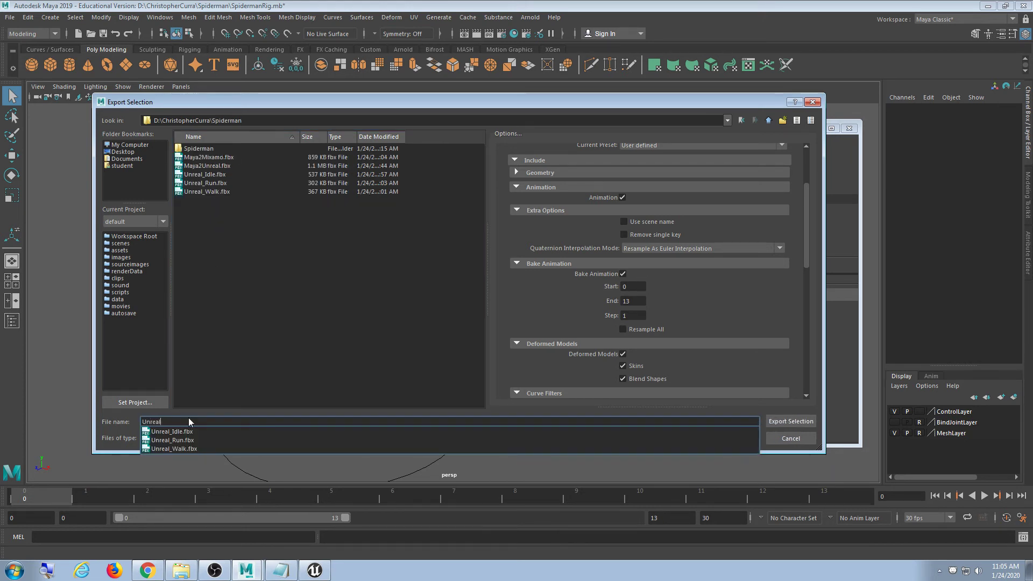
text(_Jump)
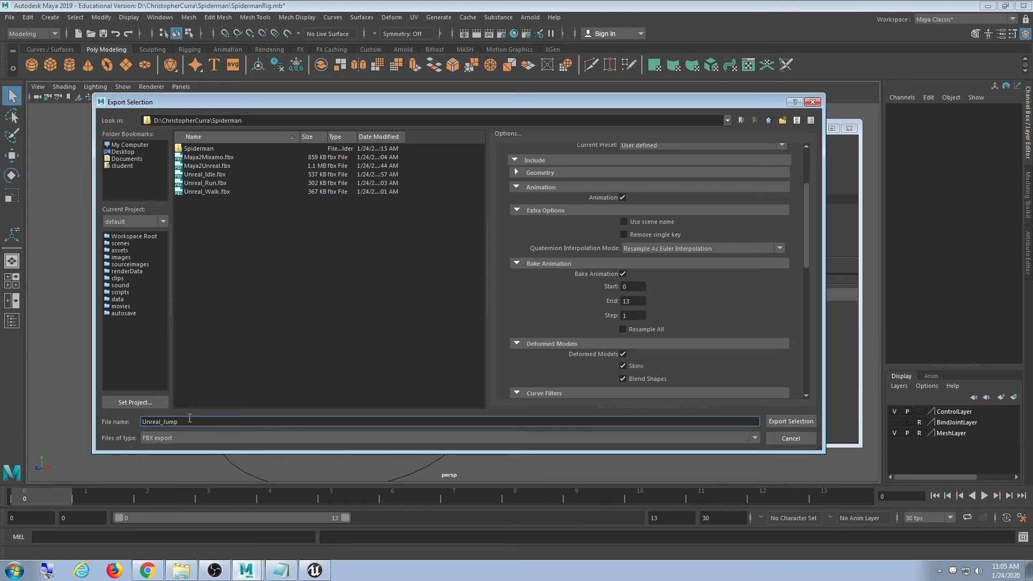
text(_Start)
key(Return)
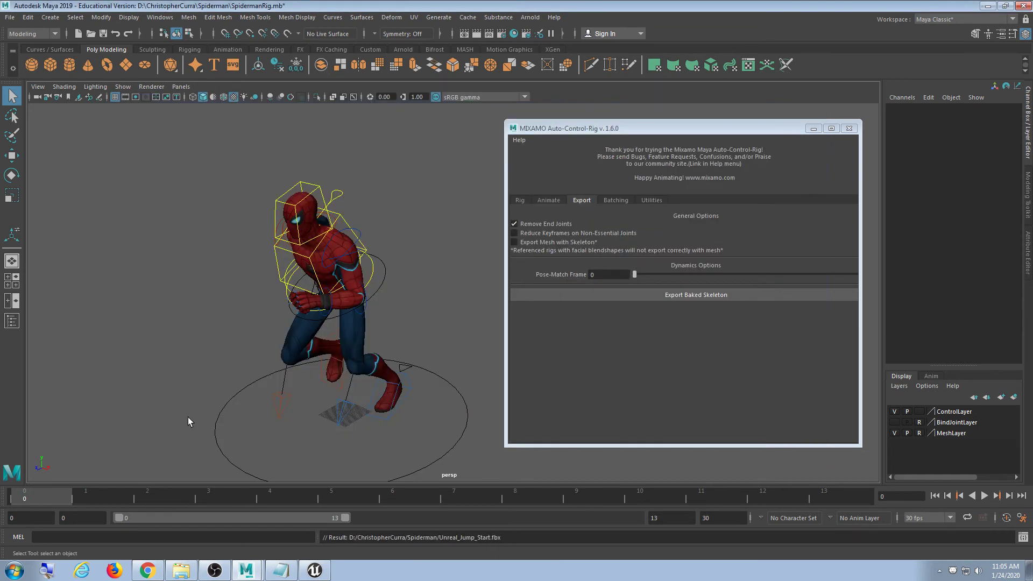
- Save the jump scene as JumpStart.mb with Save Scene As
drag(610, 131, 611, 127)
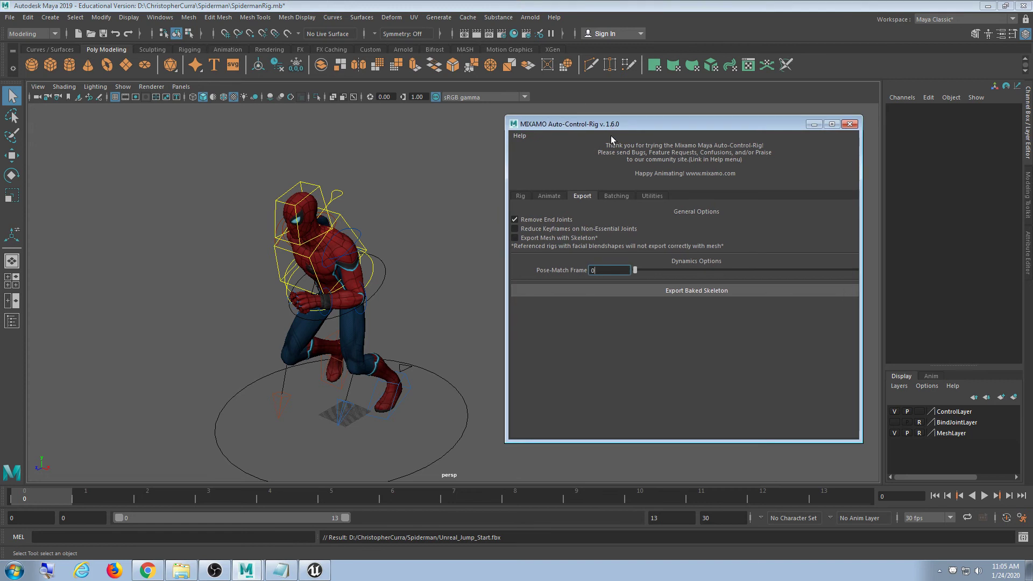
click(10, 17)
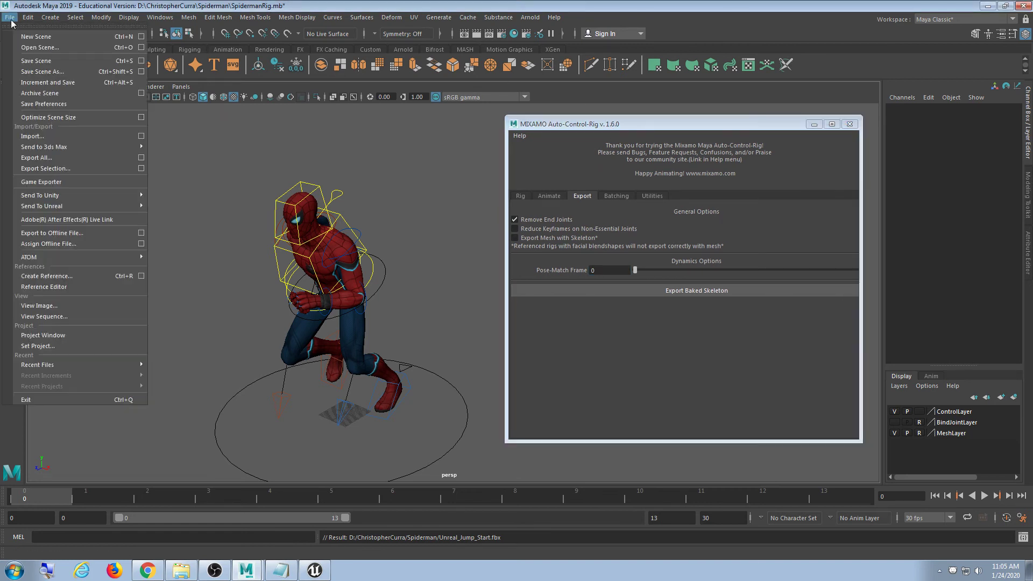
click(43, 69)
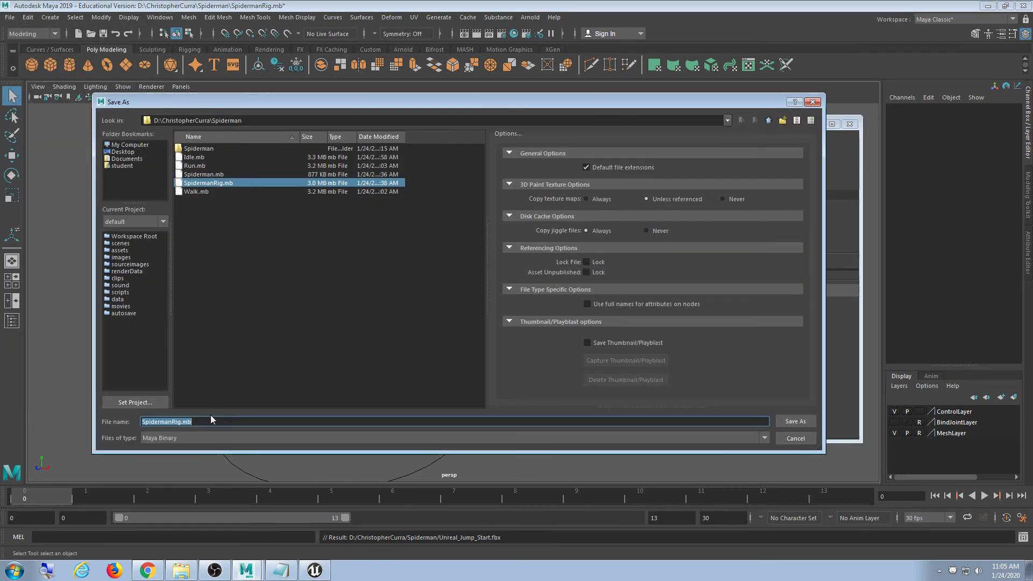
text(Jump)
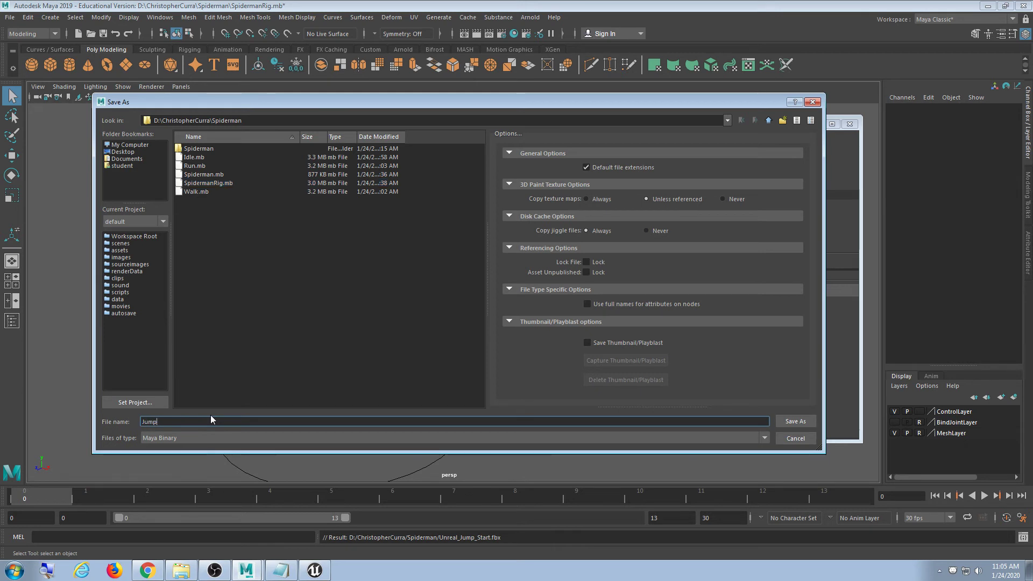
text(Start)
key(Return)
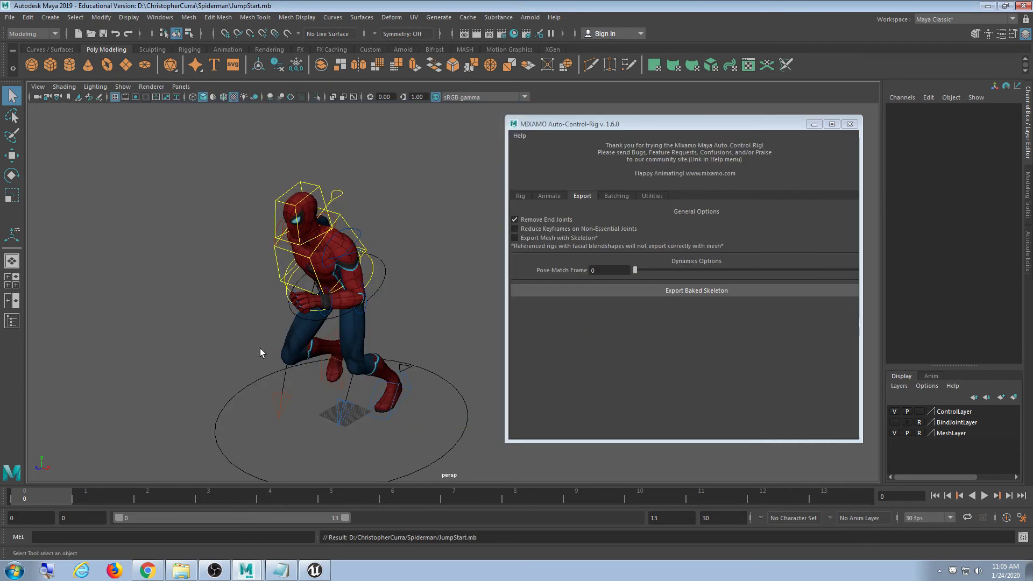
- Reopen SpidermanRig.mb from Recent Files with the rig in T-pose
click(10, 17)
mouse_move(56, 366)
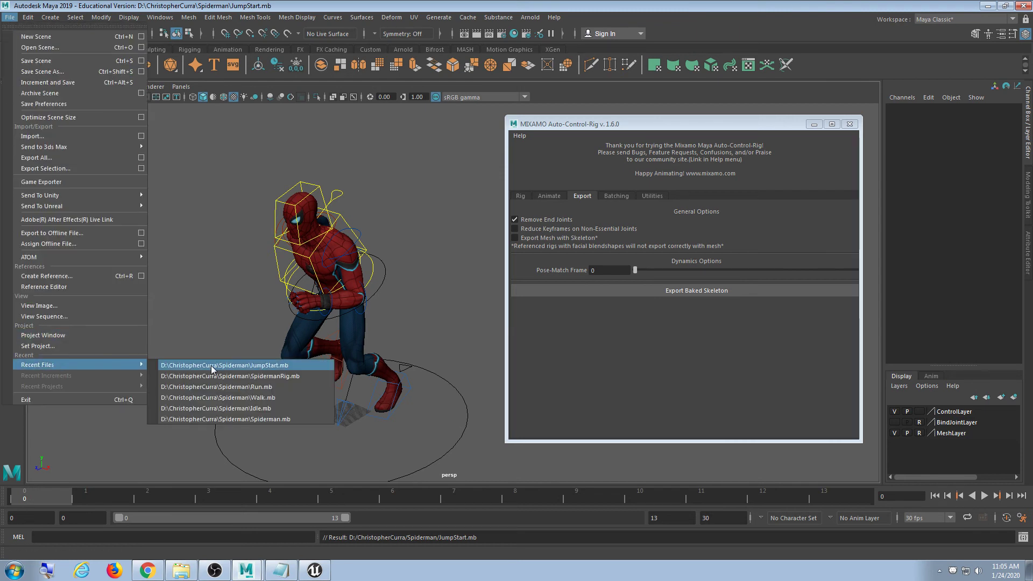
click(245, 375)
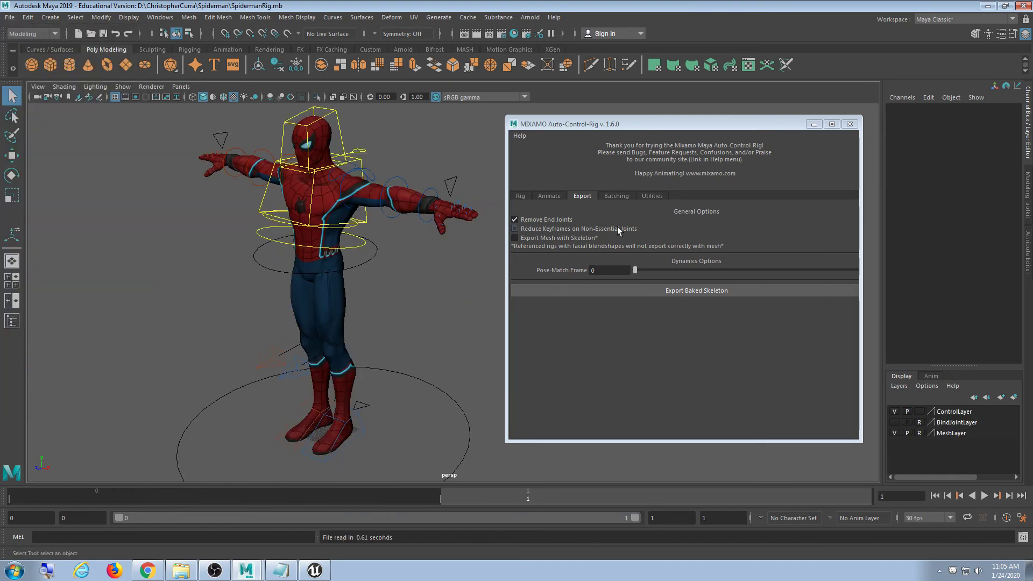
- Import Jump_End.fbx from Downloads onto the Spiderman rig and play through frames 0–6
click(546, 196)
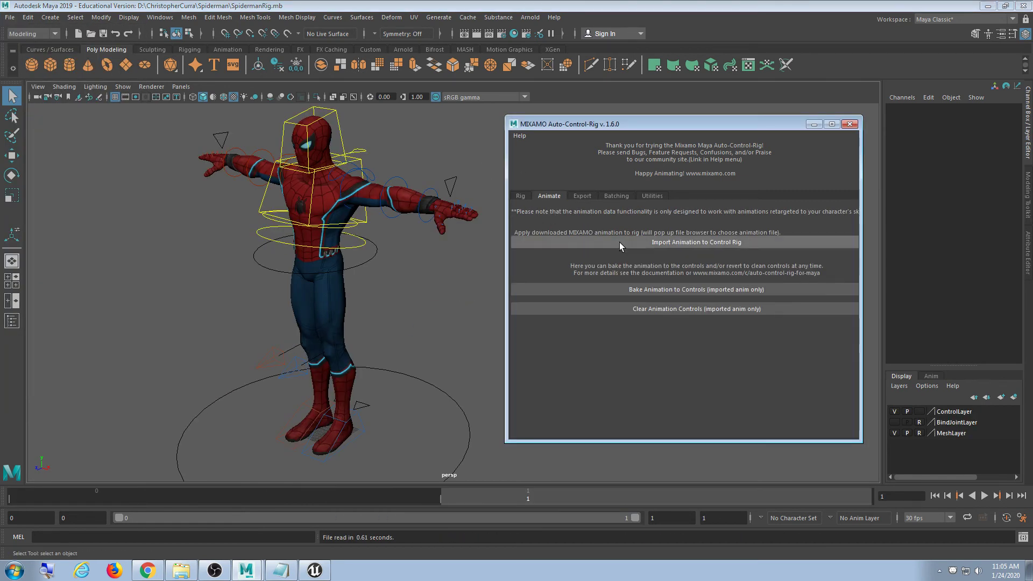
click(656, 245)
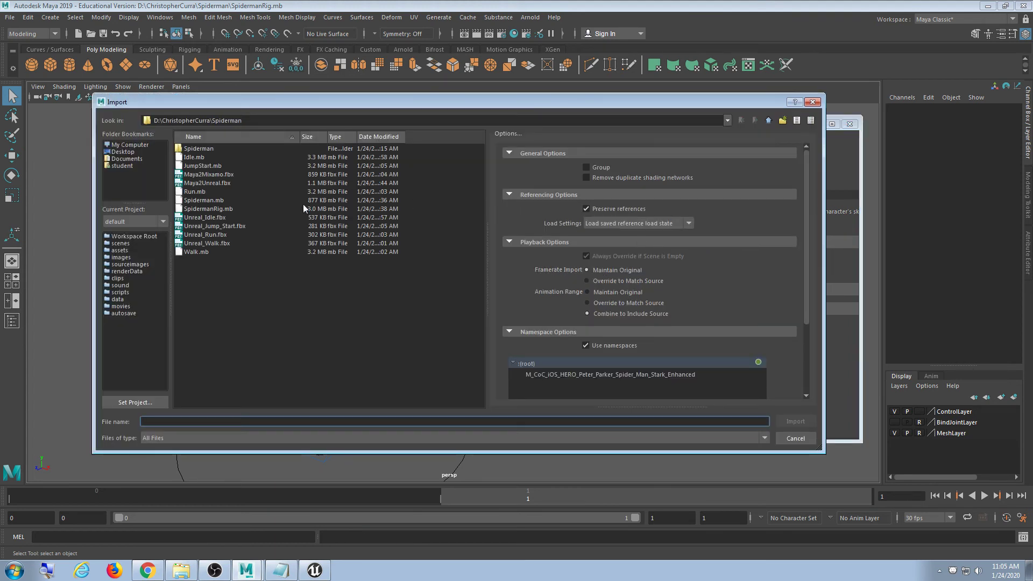
click(122, 165)
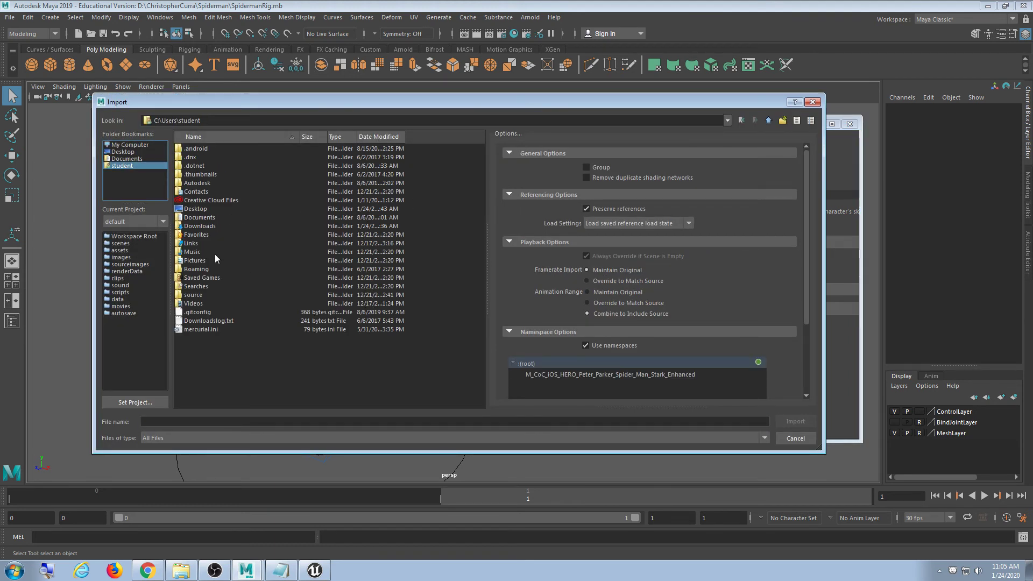
click(131, 144)
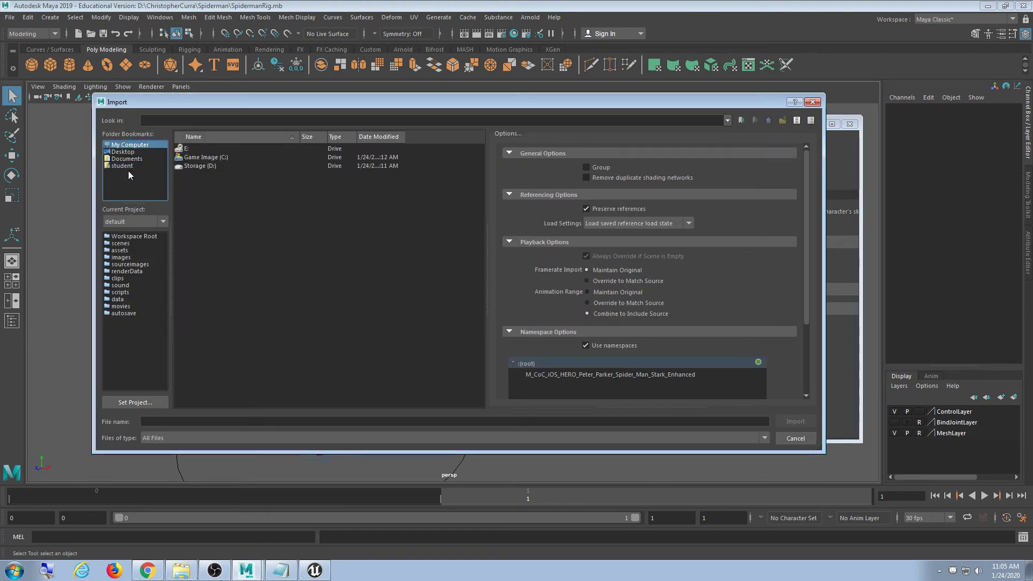
click(124, 166)
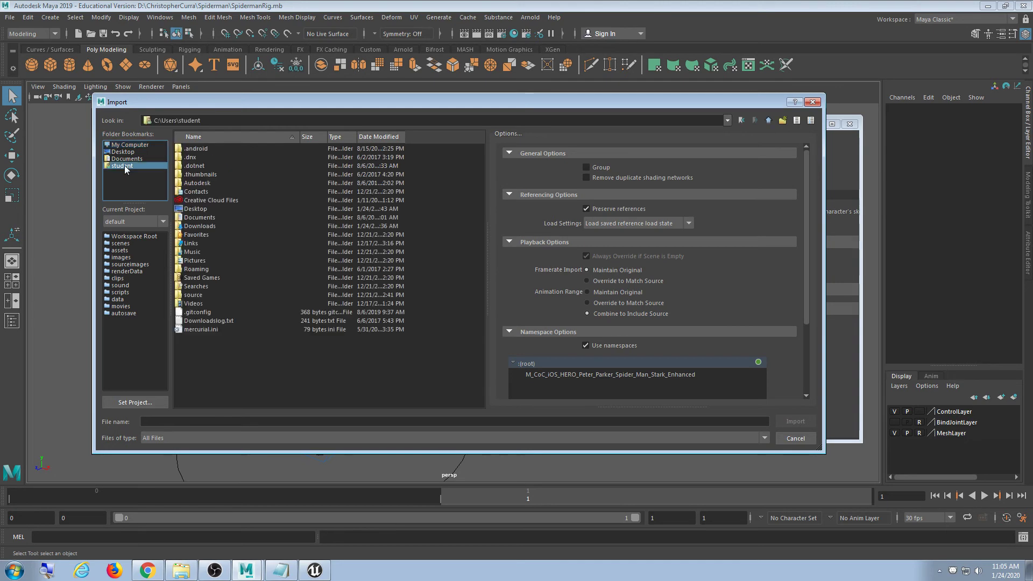
double_click(212, 228)
click(220, 178)
double_click(220, 174)
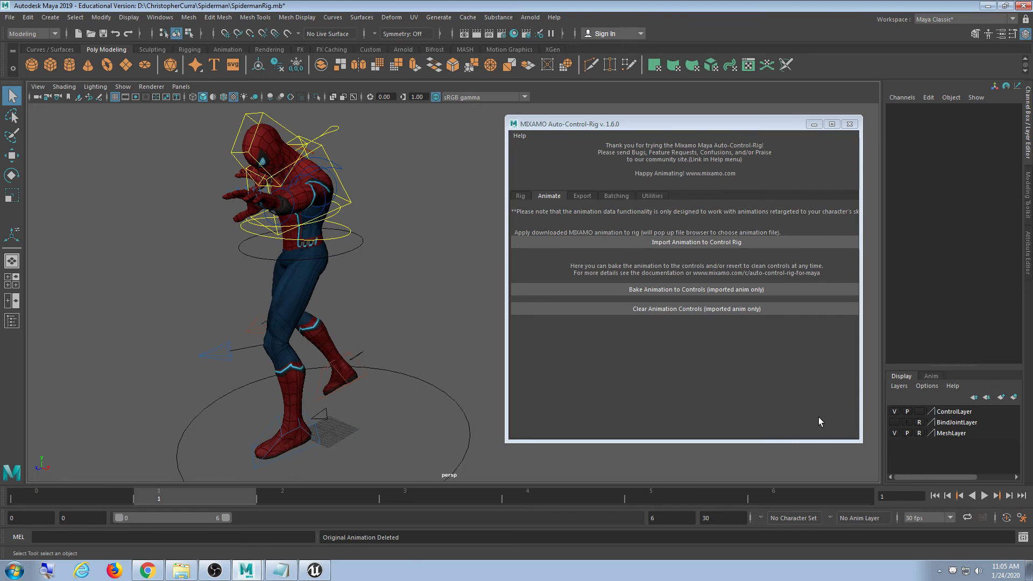
key(alt+v)
drag(407, 459, 893, 476)
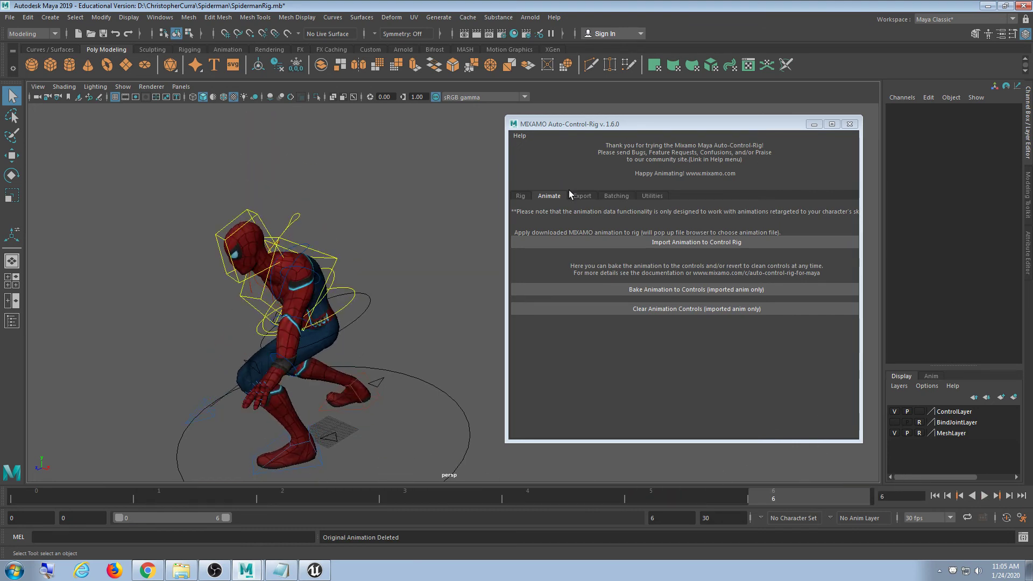
- Start Export Baked Skeleton with the bake end frame changed from 30 to 6
click(582, 196)
click(681, 290)
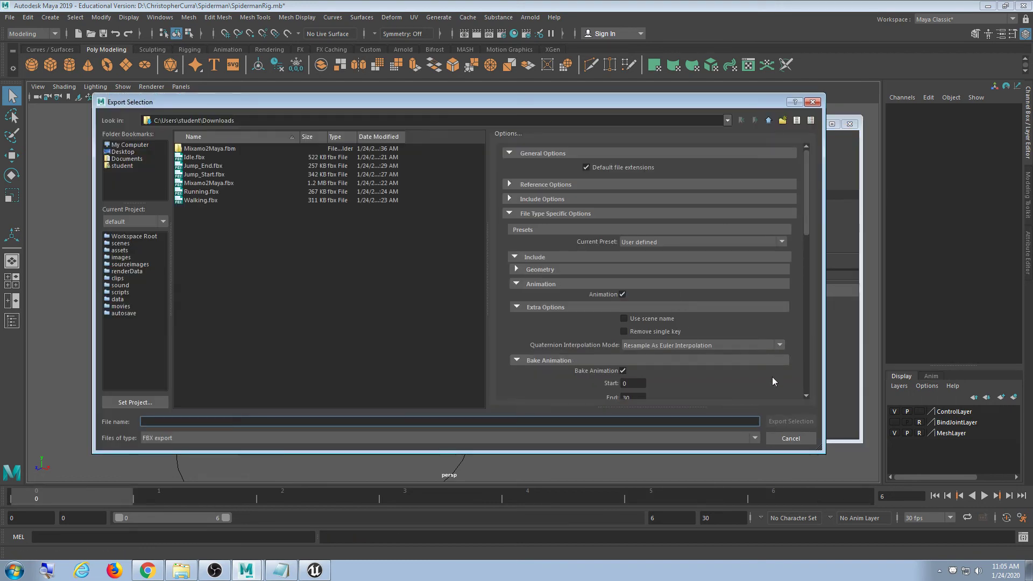
scroll(752, 331, down, 3)
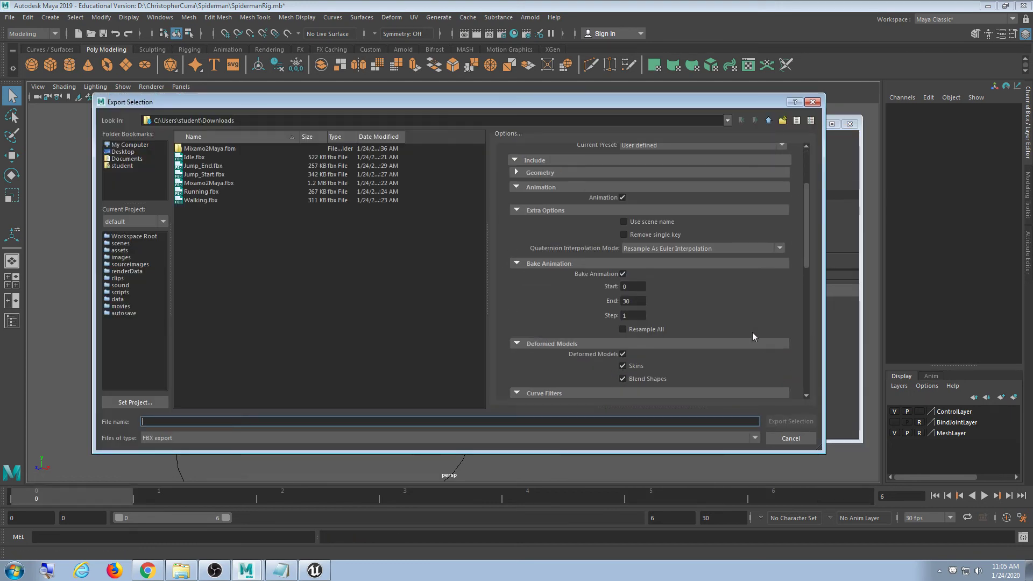
double_click(633, 300)
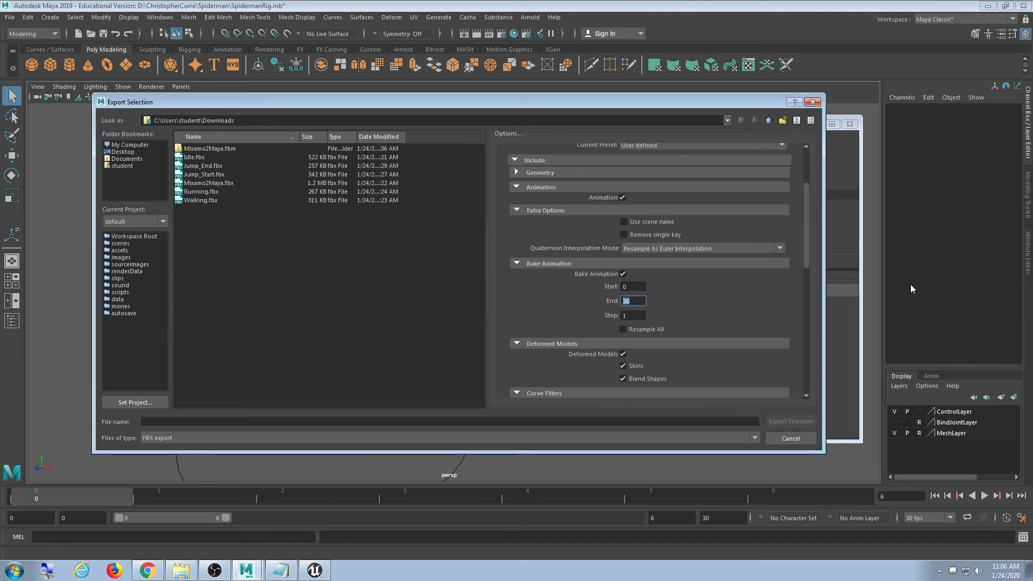
text(6)
click(630, 287)
click(641, 300)
click(131, 166)
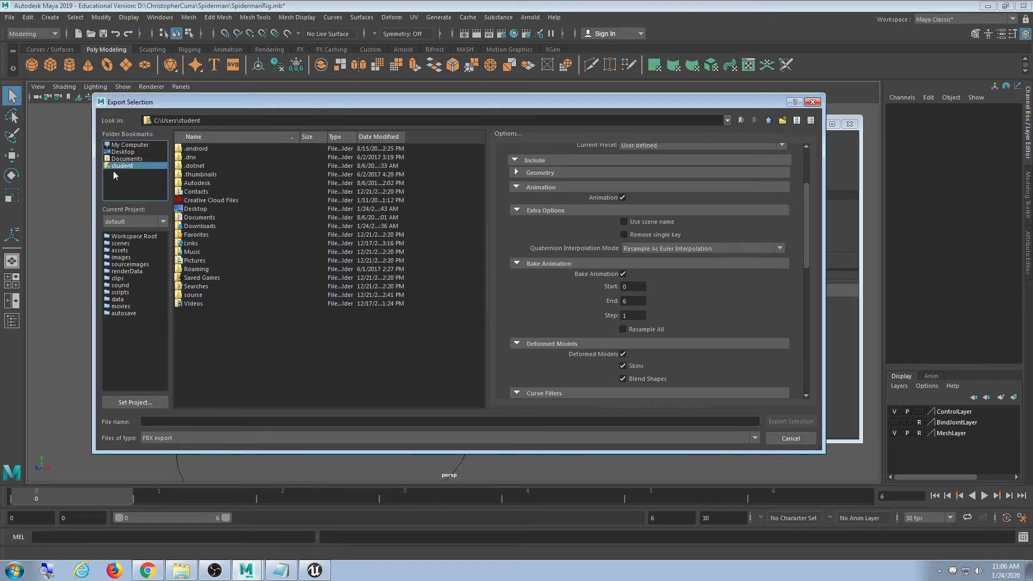
click(127, 146)
double_click(204, 166)
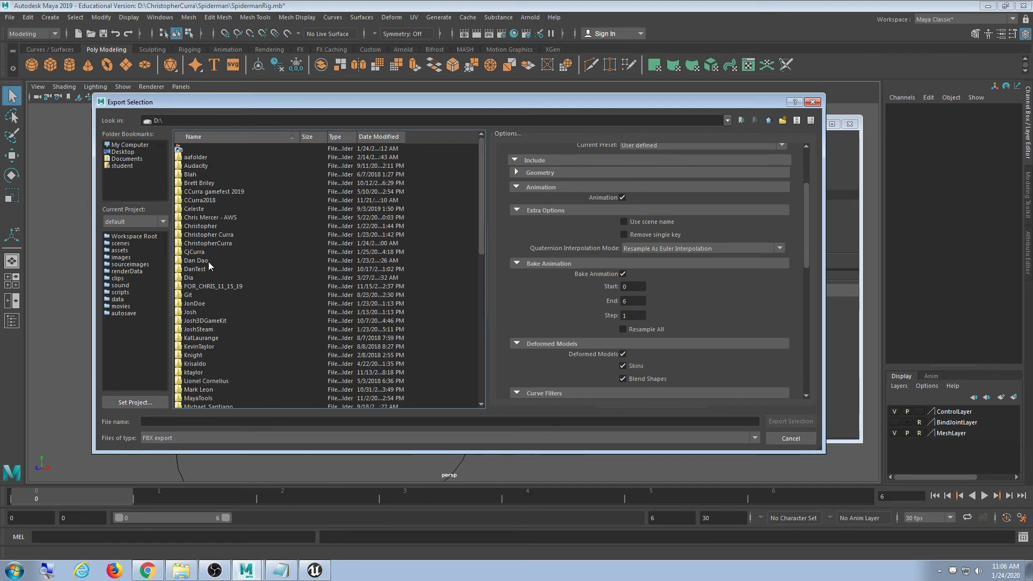
double_click(213, 244)
double_click(212, 200)
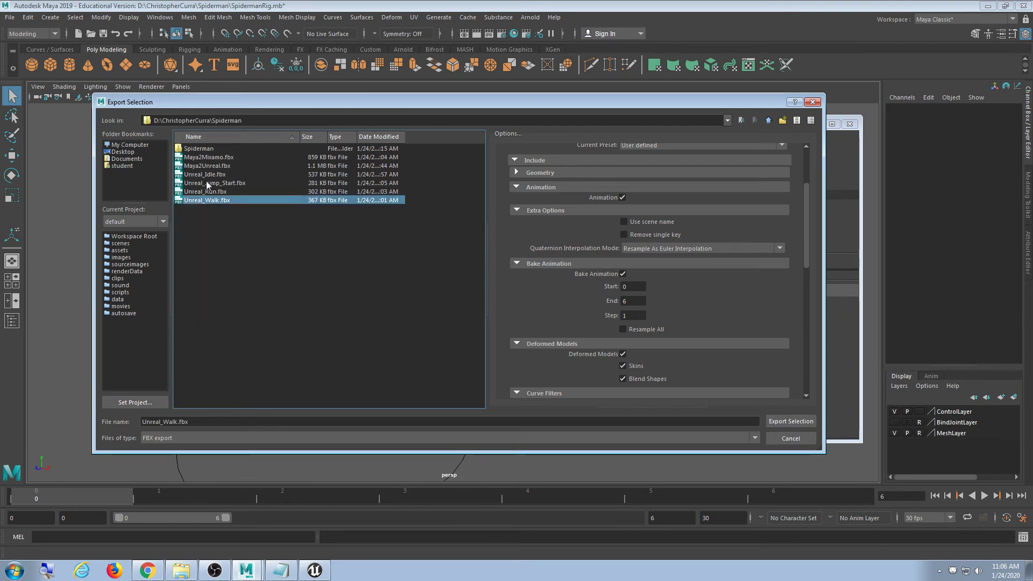
triple_click(203, 424)
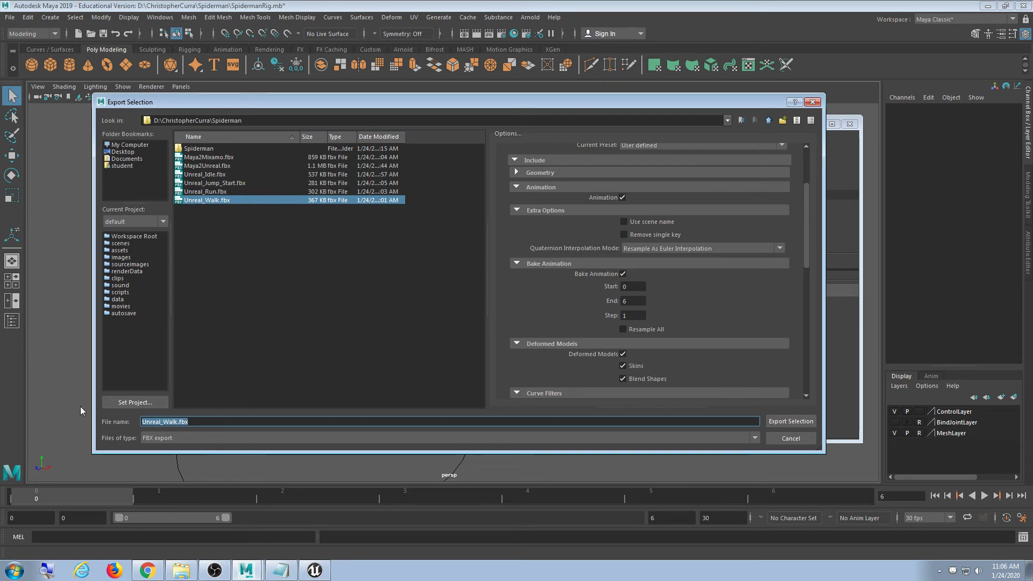
text(Unreal)I)
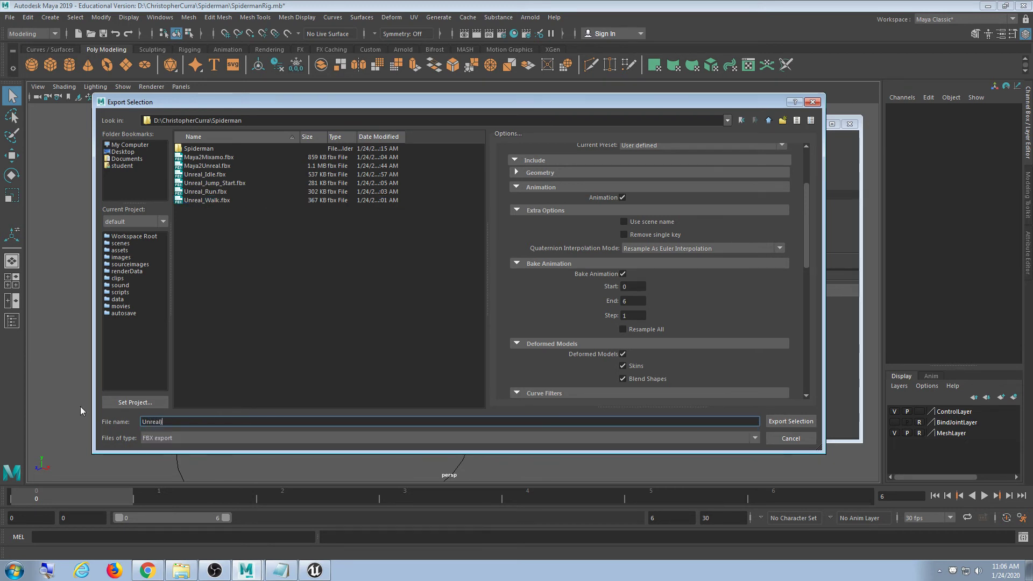
key(BackSpace)
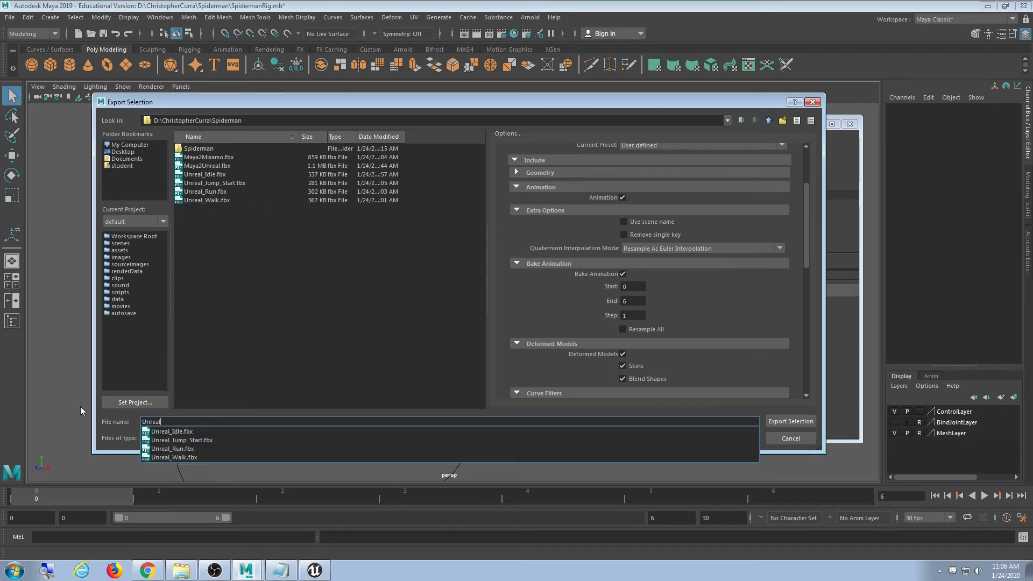
text(Jump_)
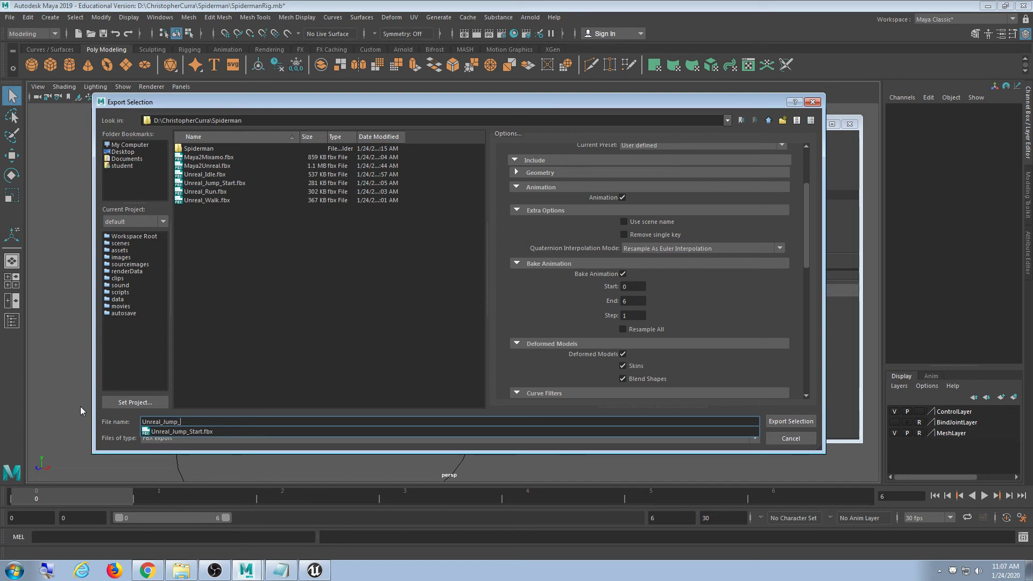
text(End)
key(Return)
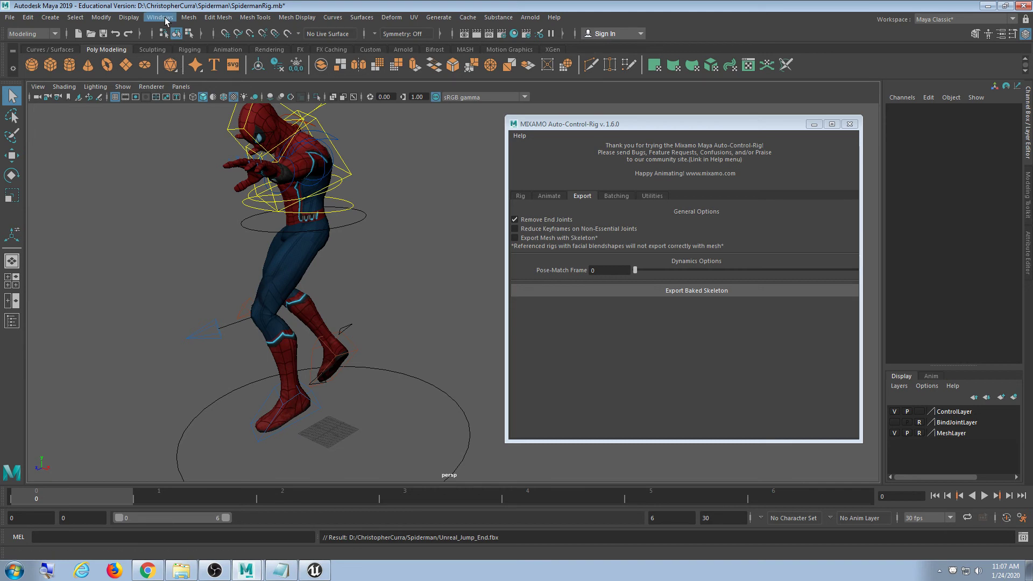
- Save the current Maya scene under the new name JumpEnd
click(10, 17)
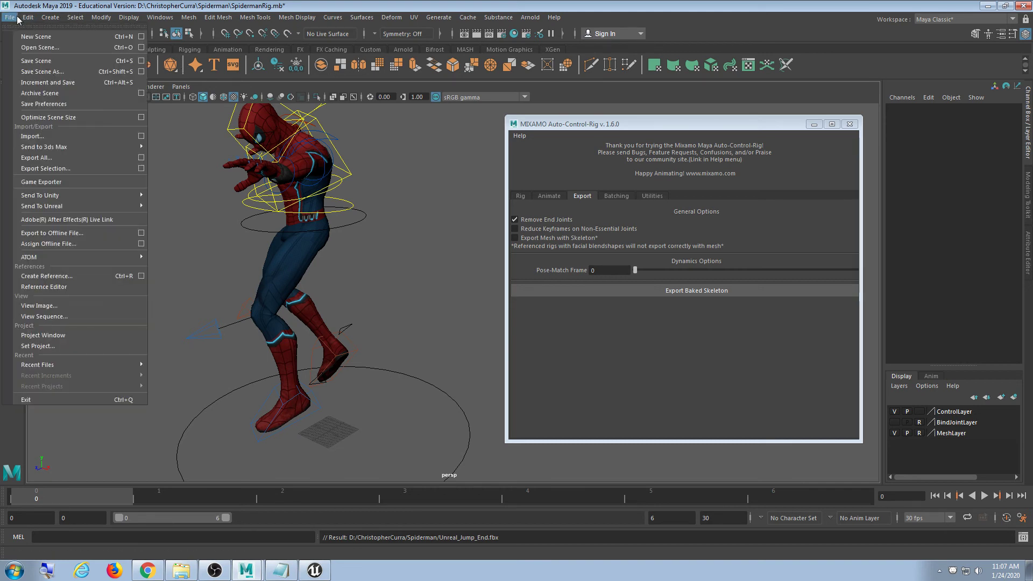
click(43, 71)
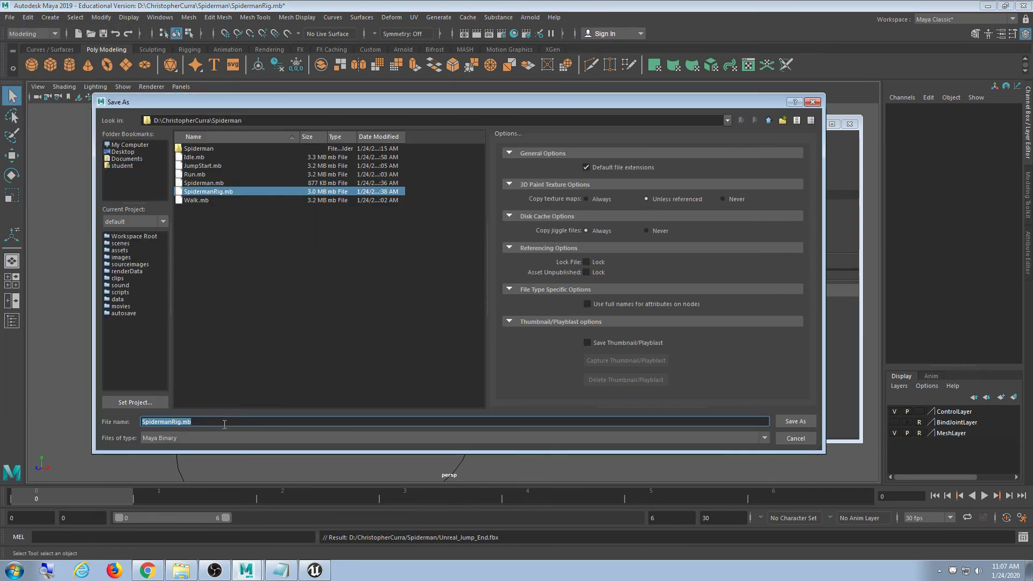
text(ju)
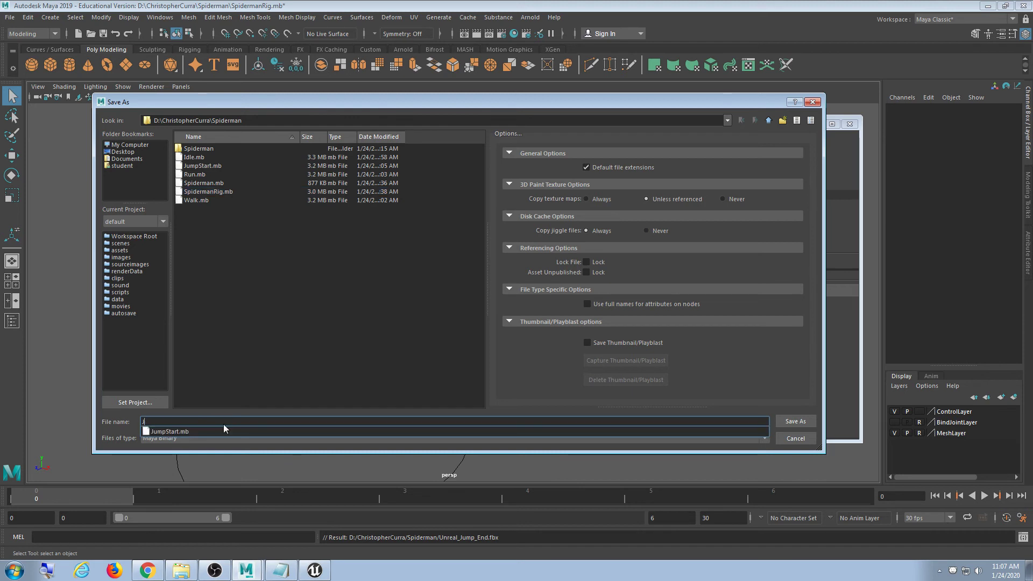
key(BackSpace)
key(BackSpace)
text(JumpEnd)
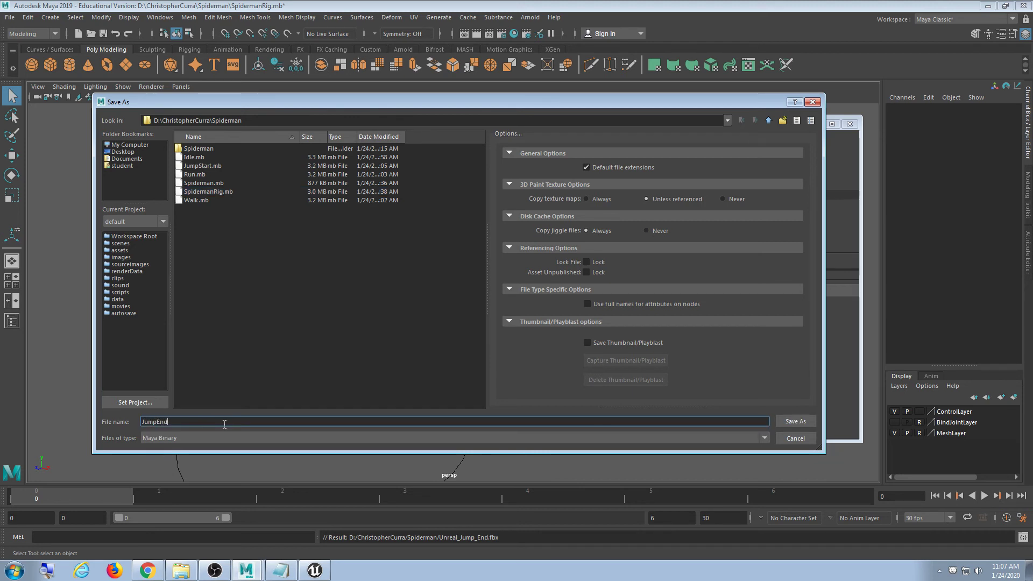
key(Return)
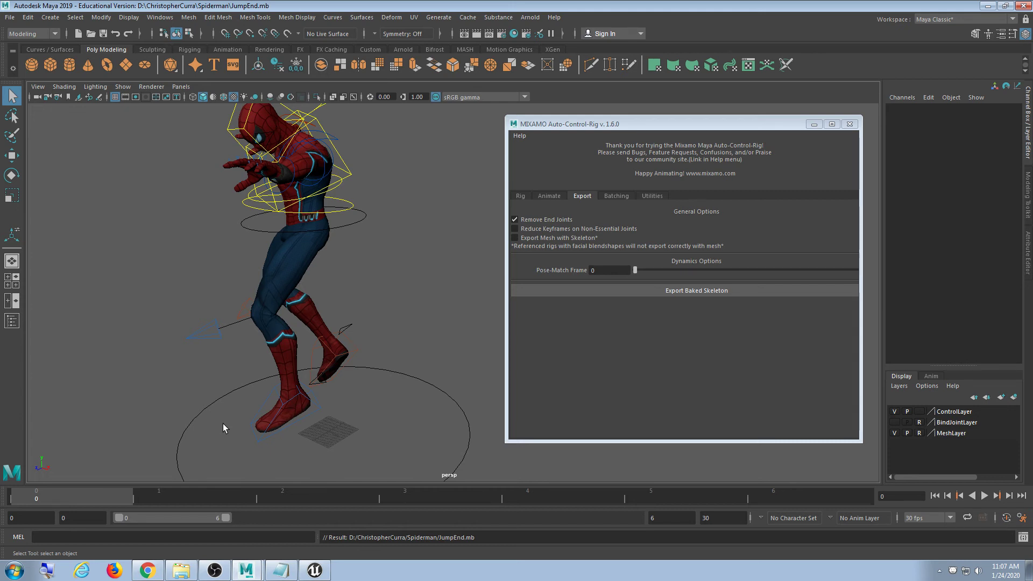
click(345, 163)
click(366, 164)
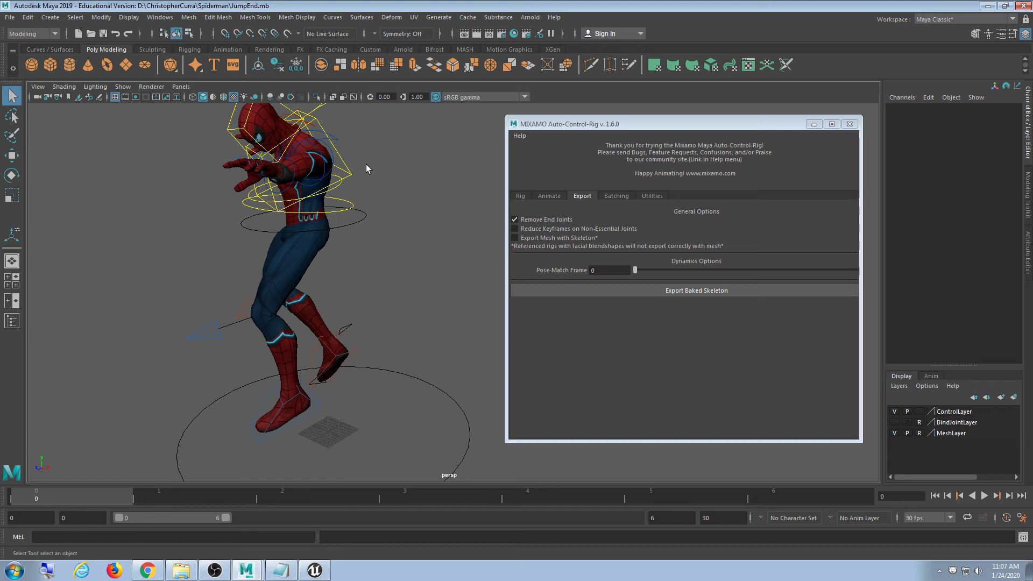
click(341, 179)
click(351, 223)
click(350, 224)
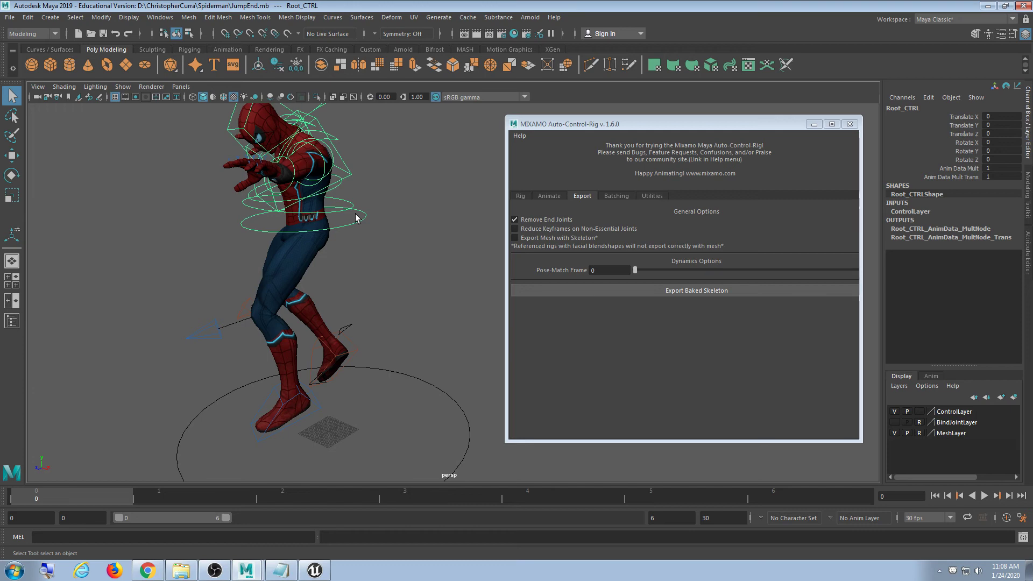
scroll(324, 140, up, 6)
alt+middle_drag(219, 188, 400, 333)
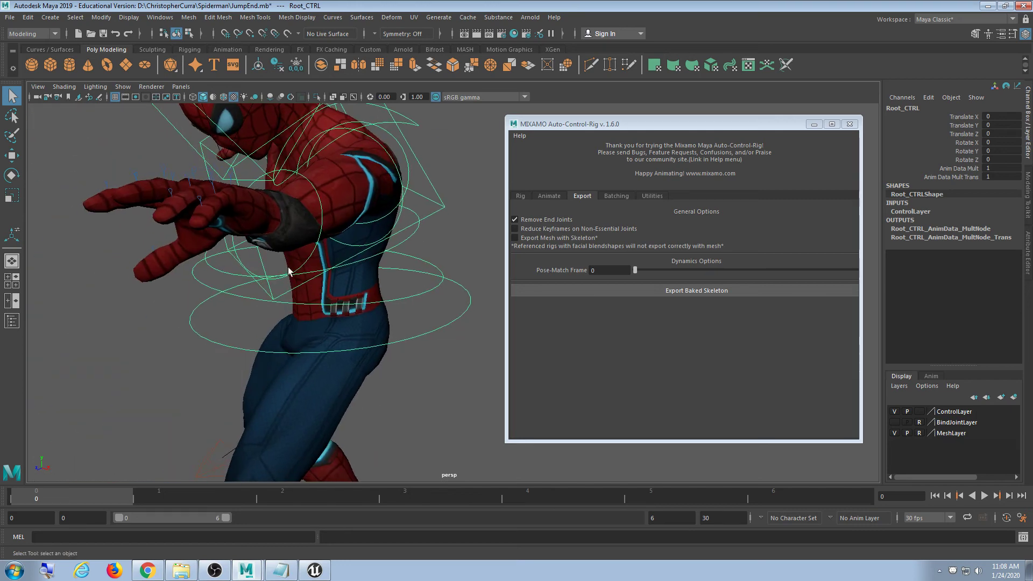
alt+drag(288, 271, 161, 271)
alt+middle_drag(161, 271, 298, 284)
scroll(298, 284, up, 4)
alt+middle_drag(147, 238, 256, 241)
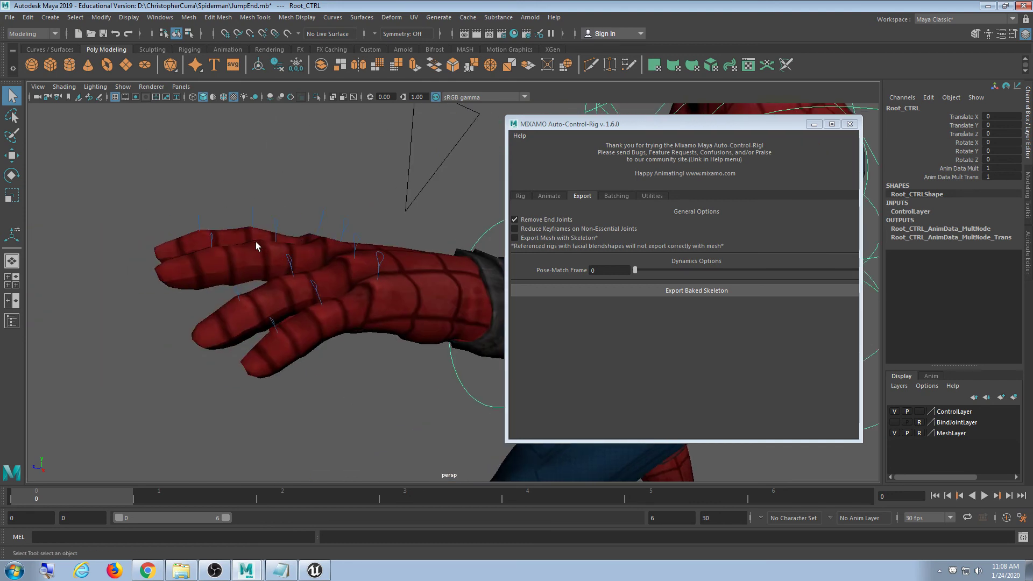
click(274, 225)
scroll(242, 283, down, 5)
alt+drag(241, 283, 340, 262)
scroll(426, 269, down, 6)
key(alt+v)
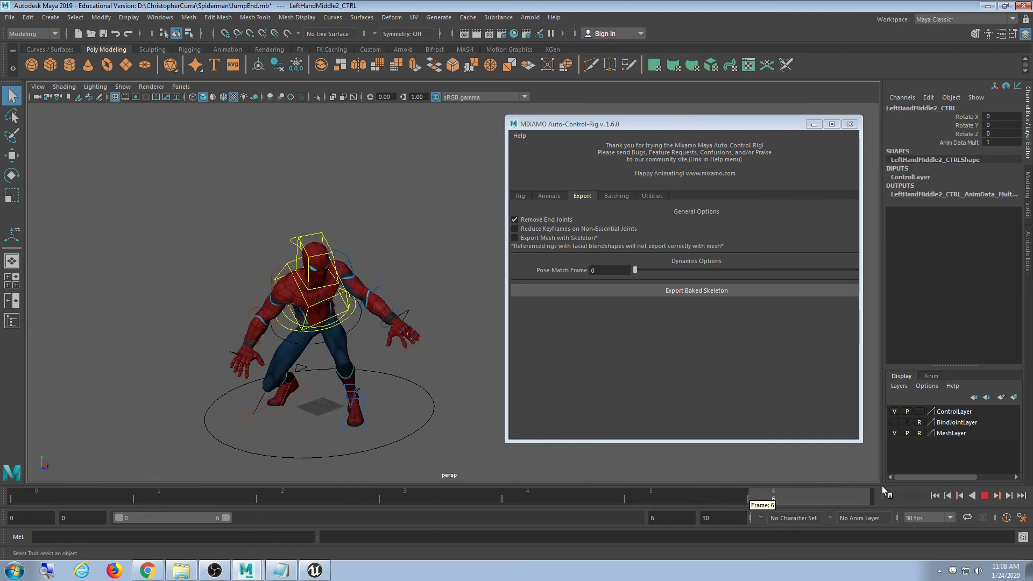
key(alt+v)
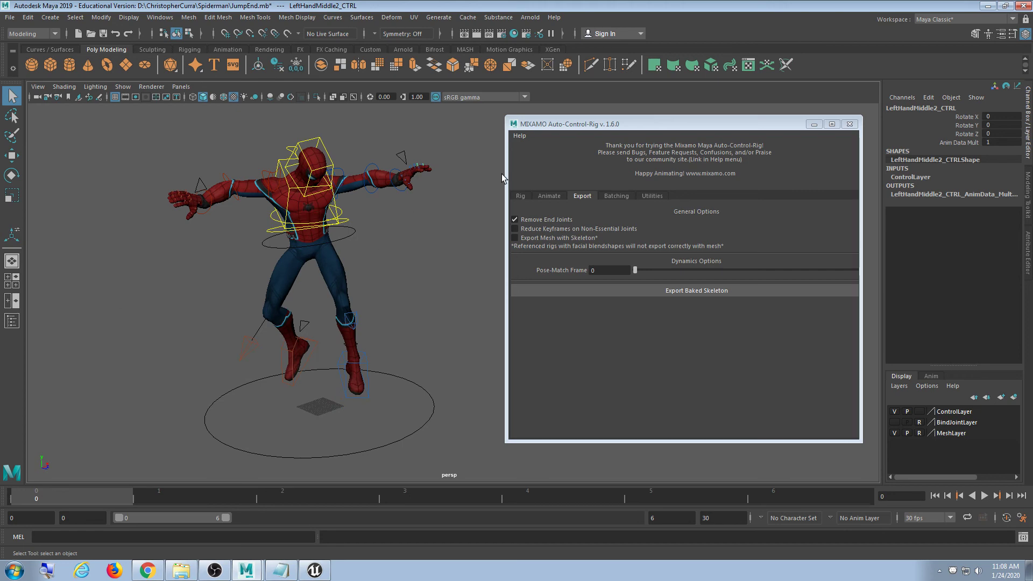
- Switch from Maya to Unreal and close the ThirdPersonJump_End animation editor
click(988, 5)
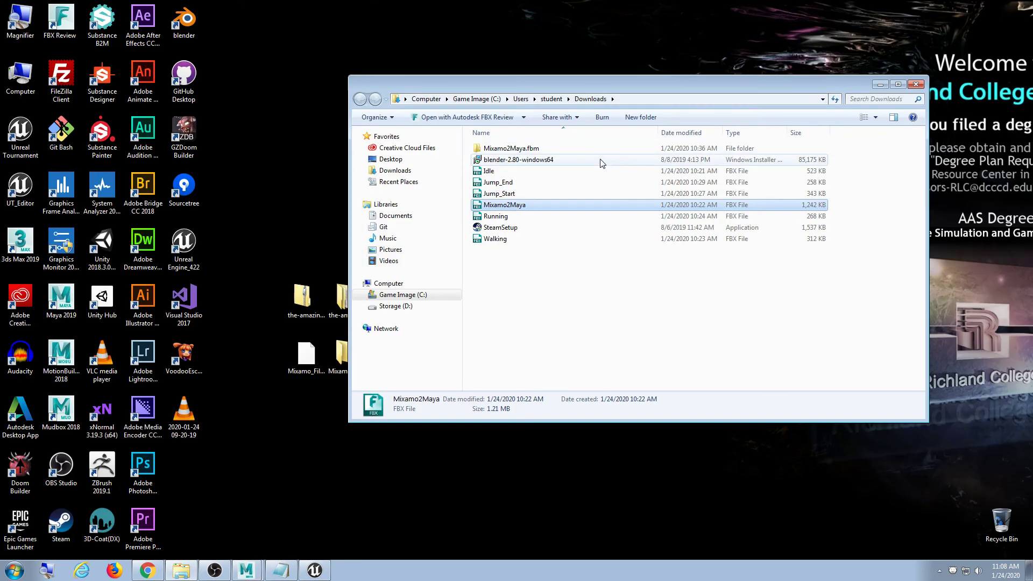
drag(838, 88, 892, 78)
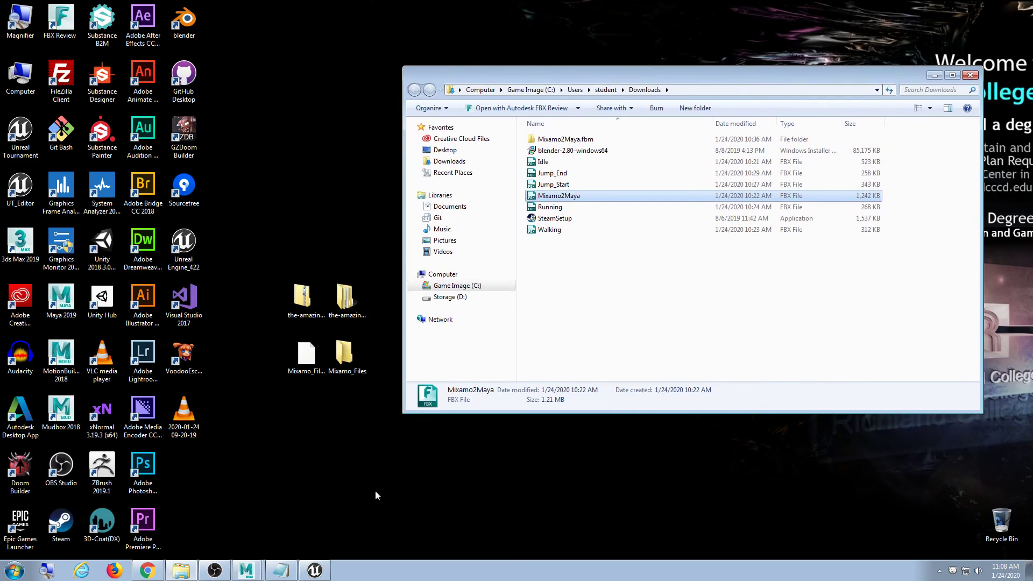
click(316, 572)
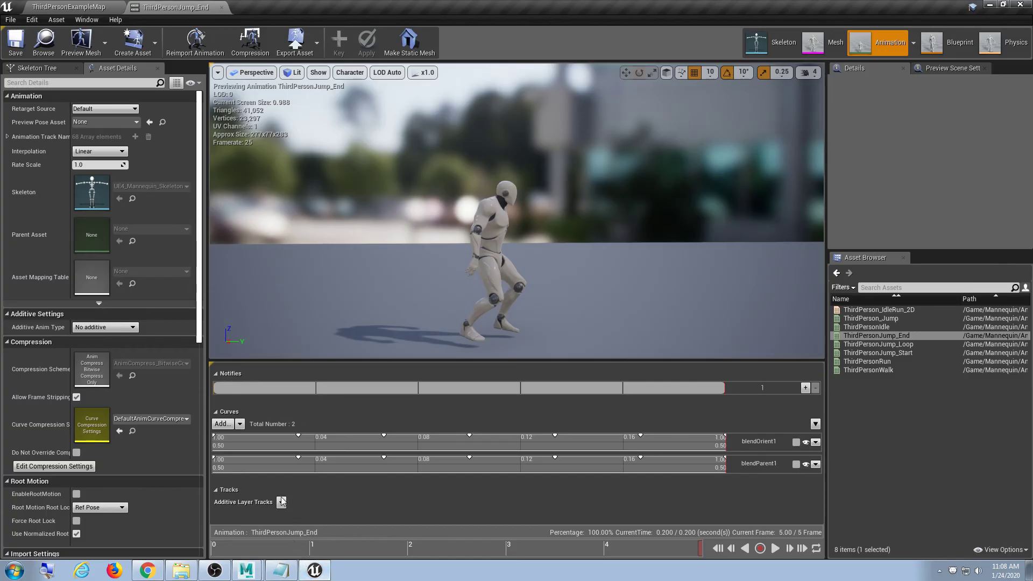
click(221, 7)
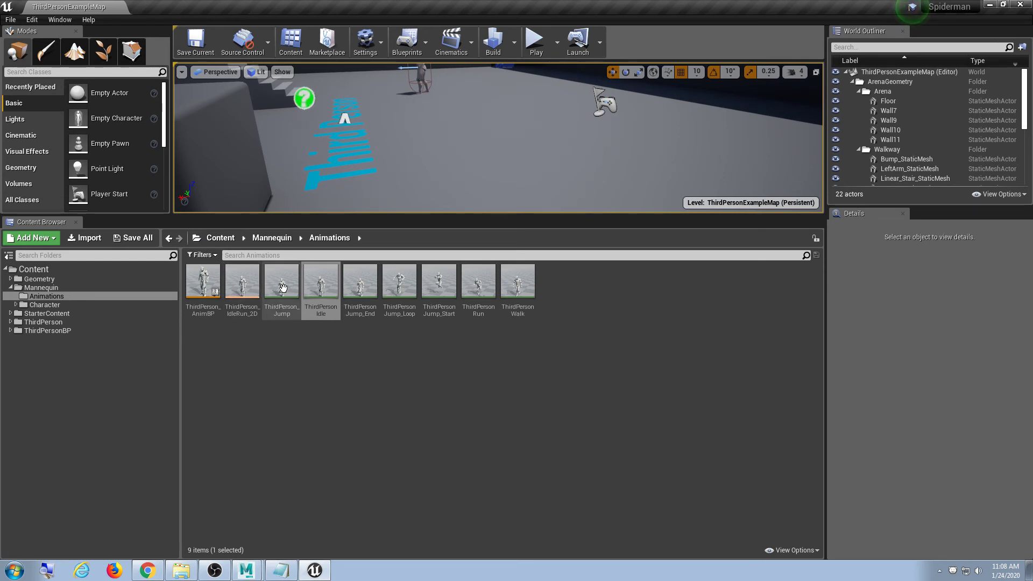
click(473, 451)
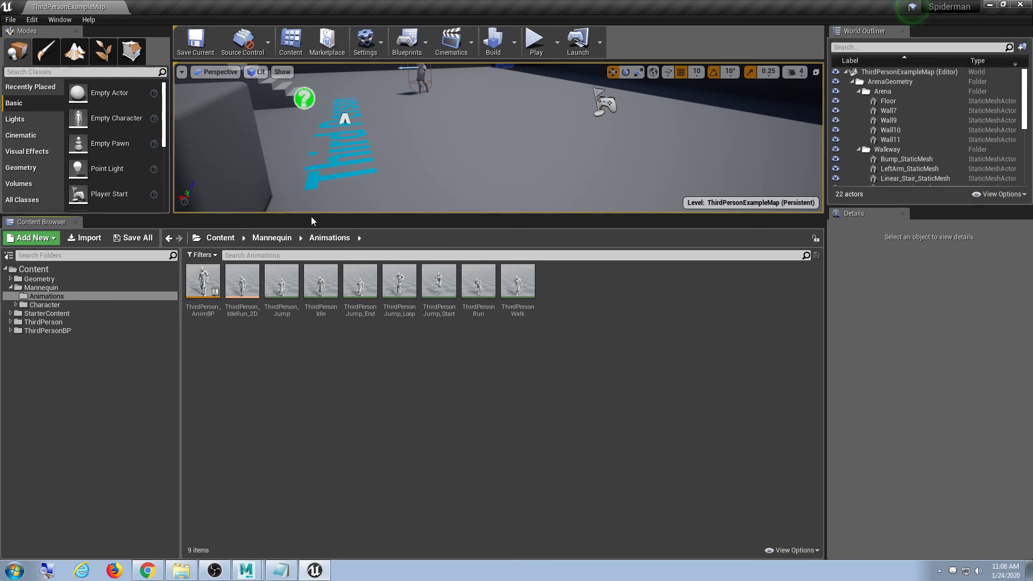
- Browse to Mannequin > Animations in the Content Browser and select ThirdPerson_AnimBP
drag(314, 217, 314, 225)
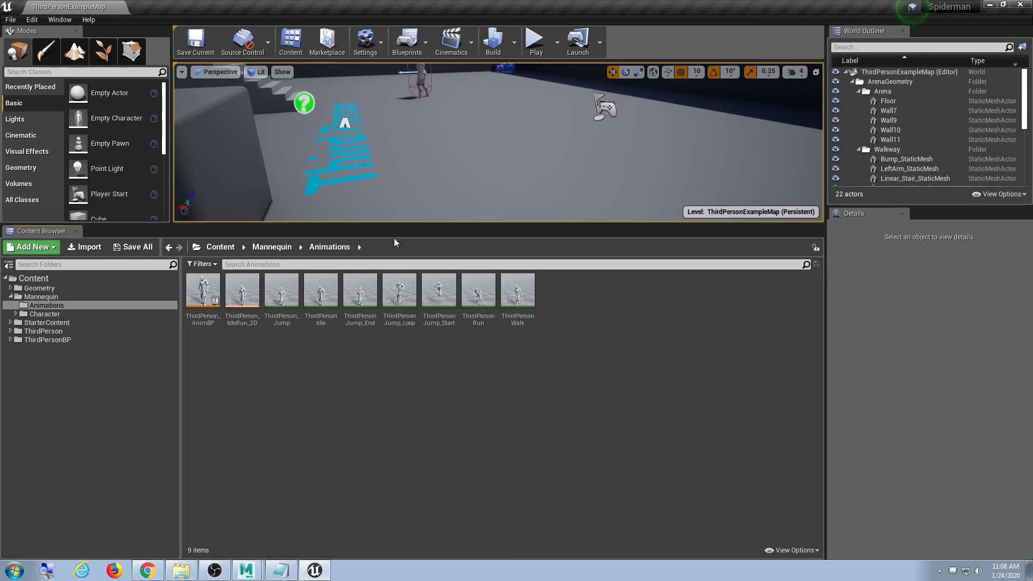
click(45, 297)
click(45, 305)
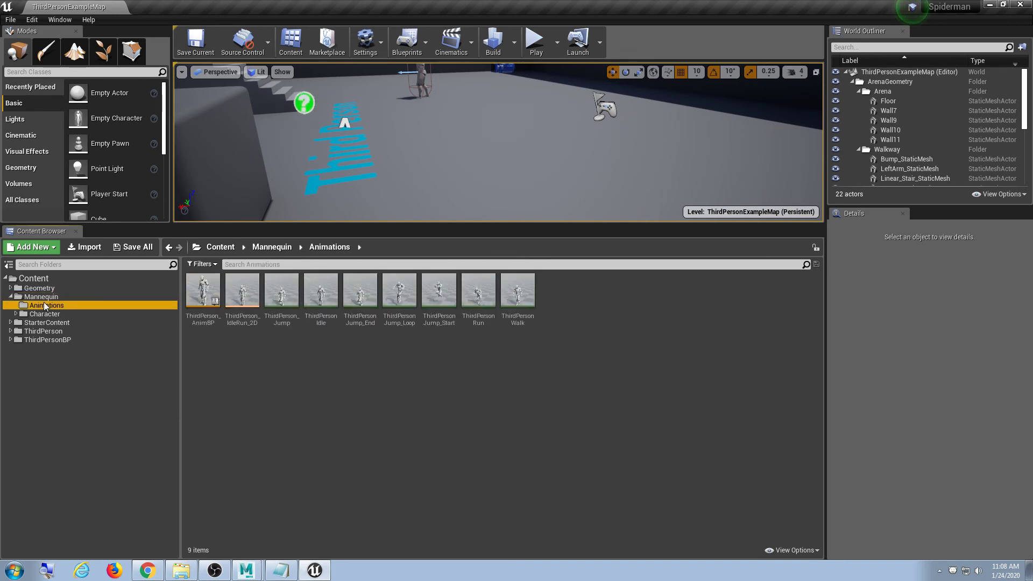
click(203, 293)
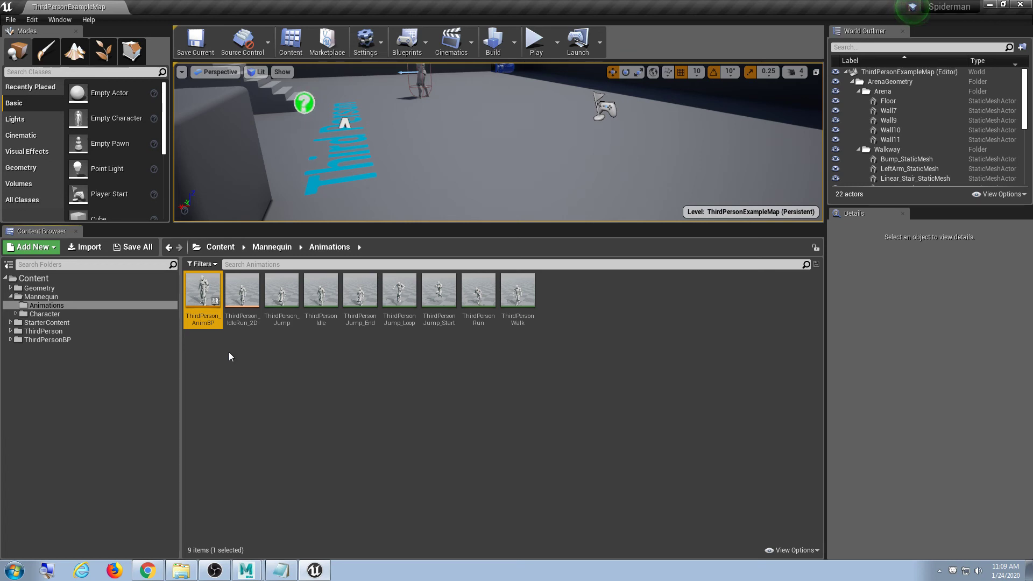
- Look at ThirdPerson_AnimBP's Retarget Anim Blueprints options, then return to the top-level Content folder
right_click(203, 288)
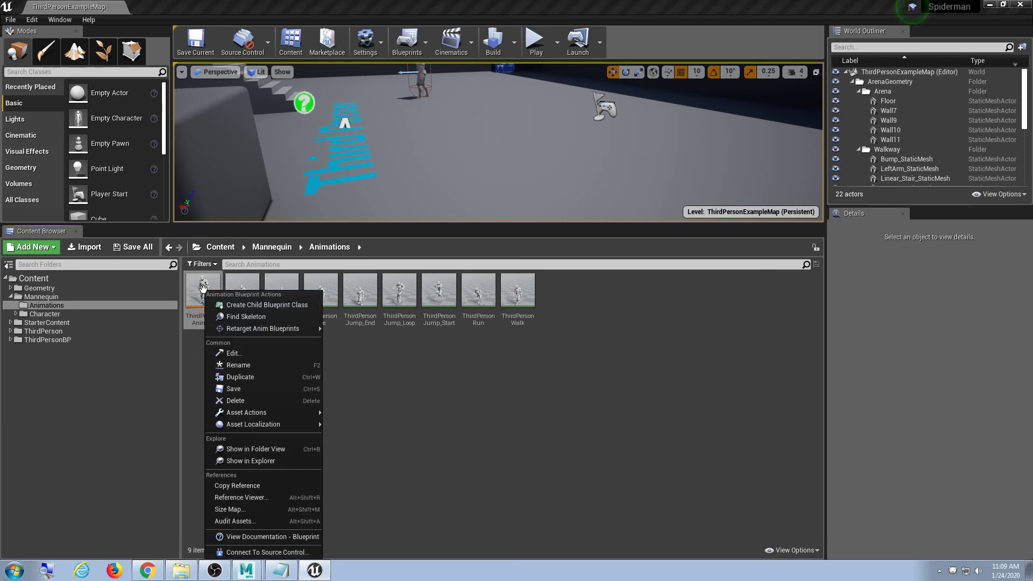
mouse_move(263, 329)
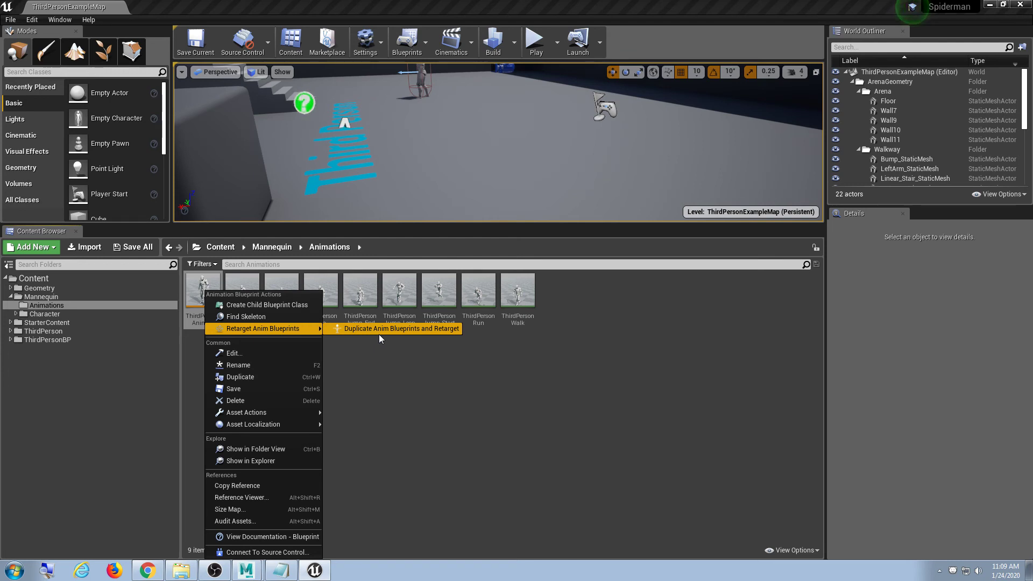
click(482, 433)
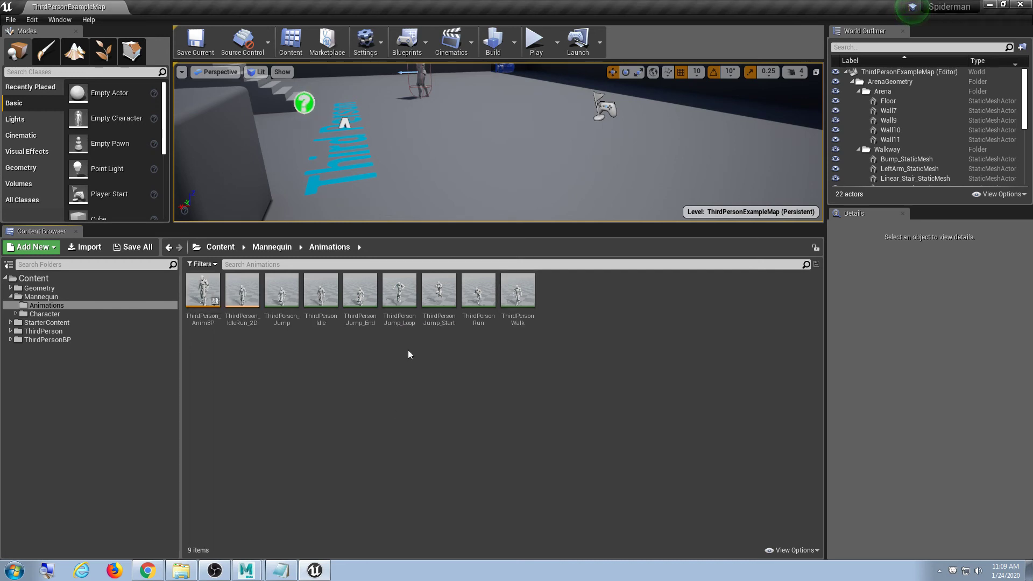
click(38, 279)
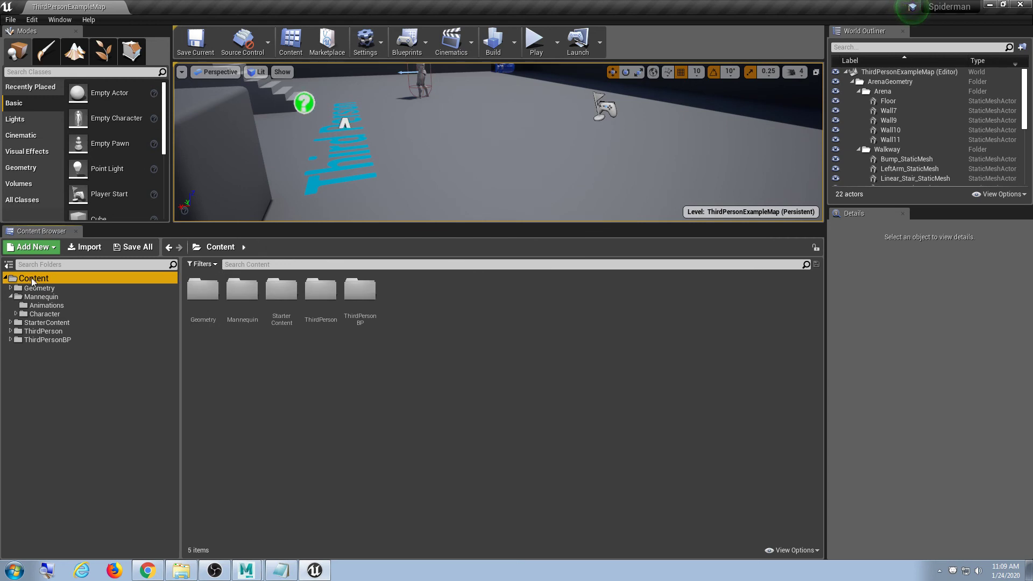
- Add a new folder named Spiderman under Content and open it
right_click(544, 346)
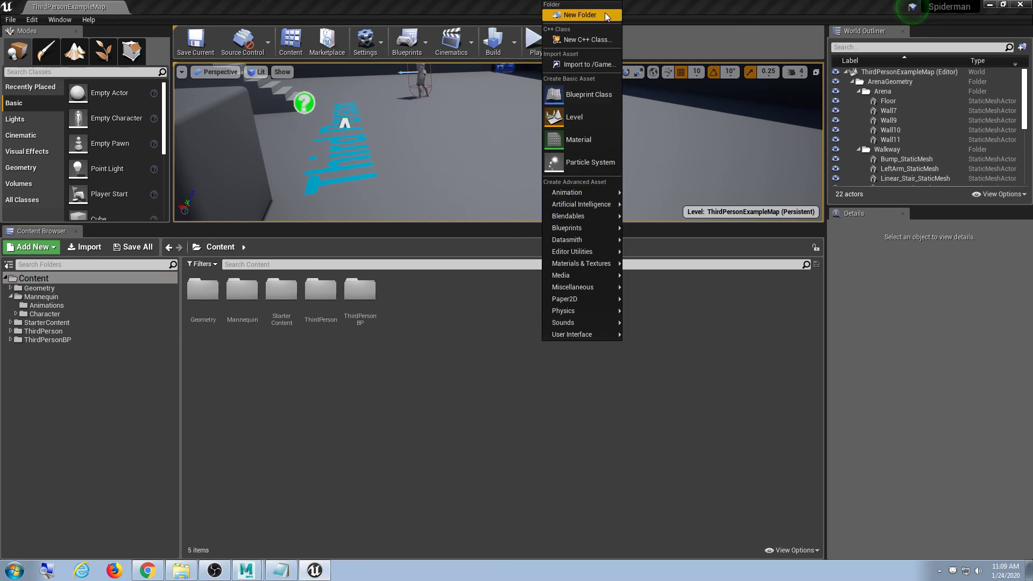
click(444, 400)
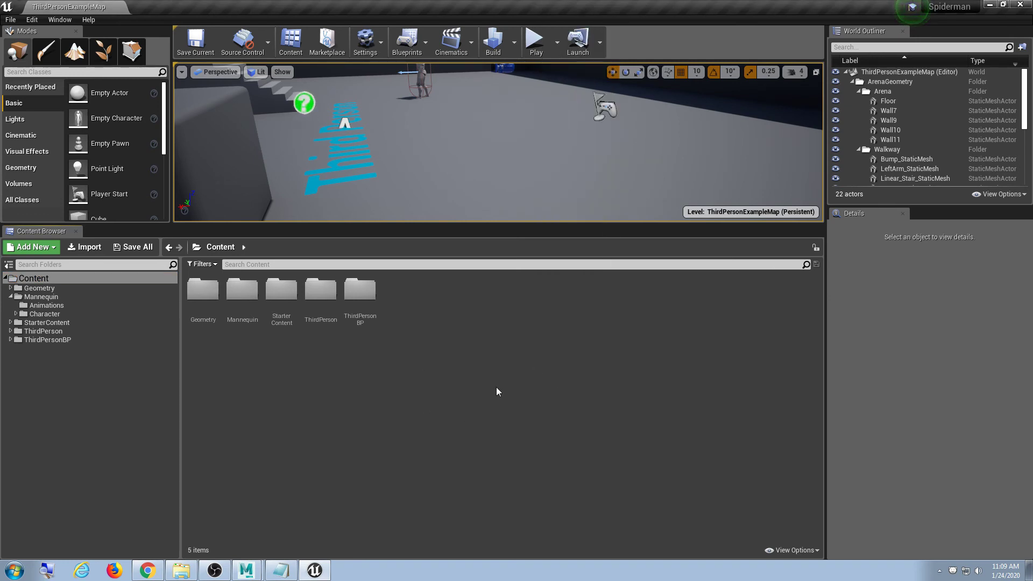
right_click(516, 375)
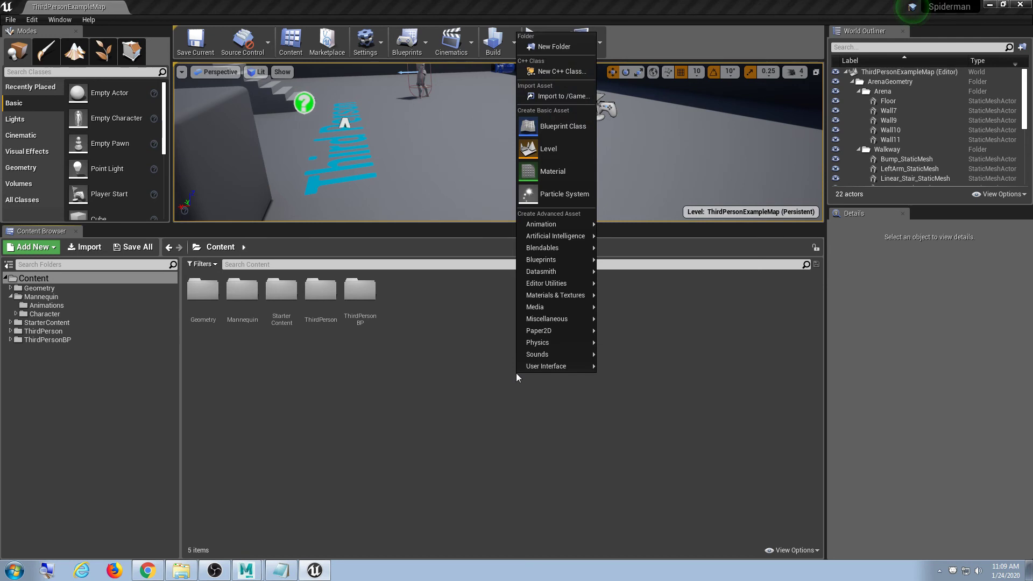
click(539, 48)
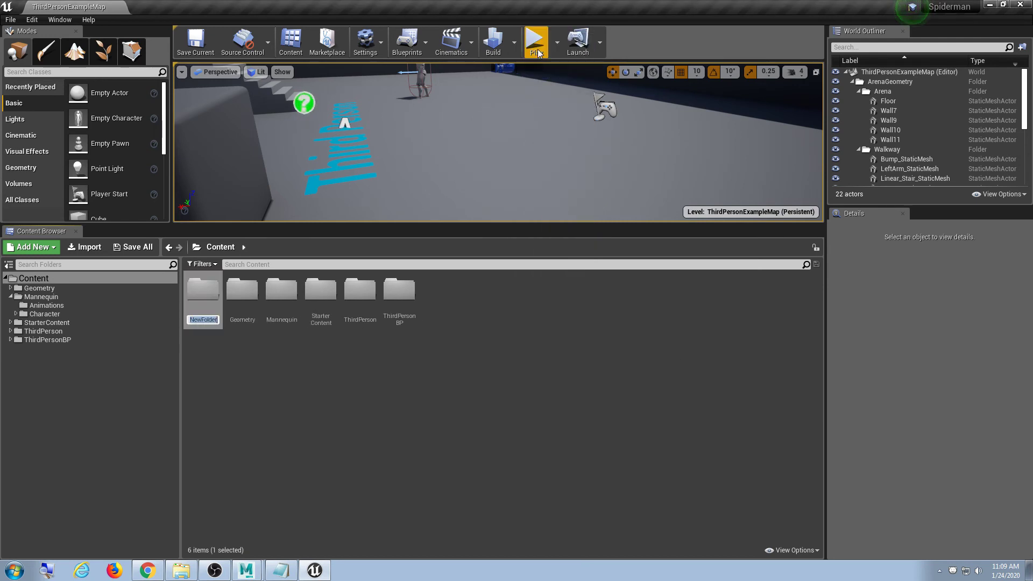
text(Spiderman)
key(Return)
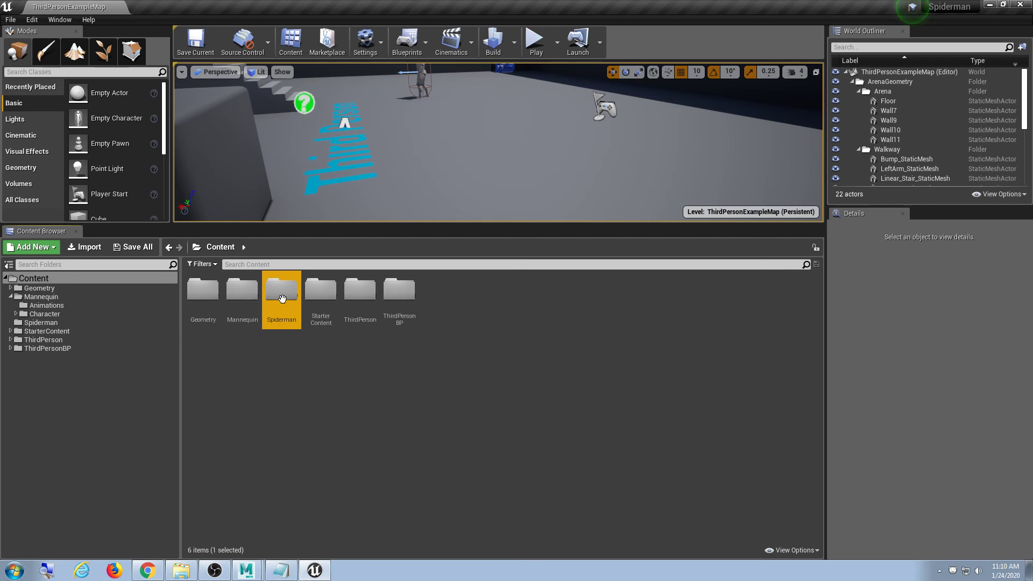
double_click(282, 299)
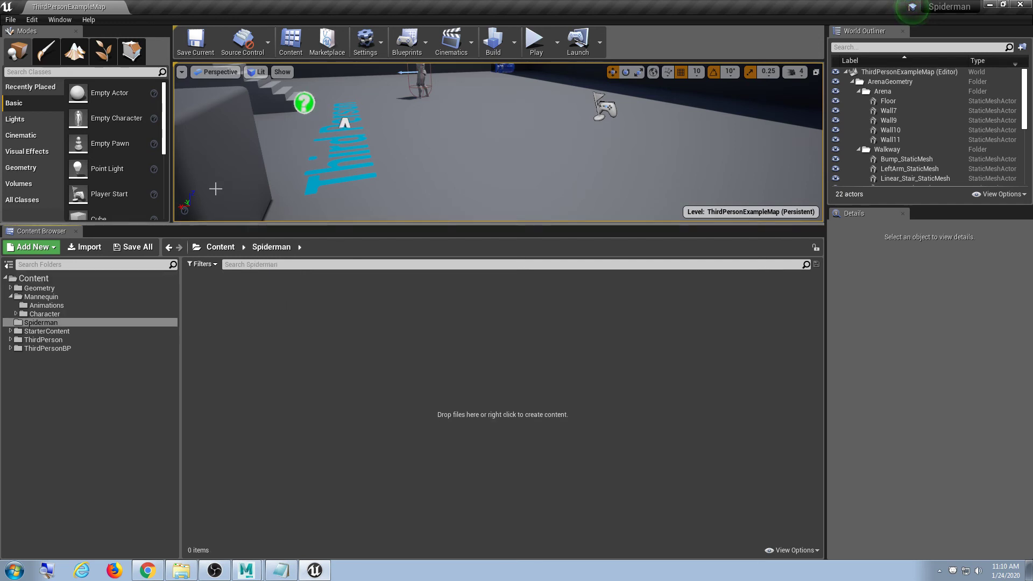
- Import Maya2Unreal.fbx from the D: drive Spiderman folder using the default FBX import settings
click(102, 251)
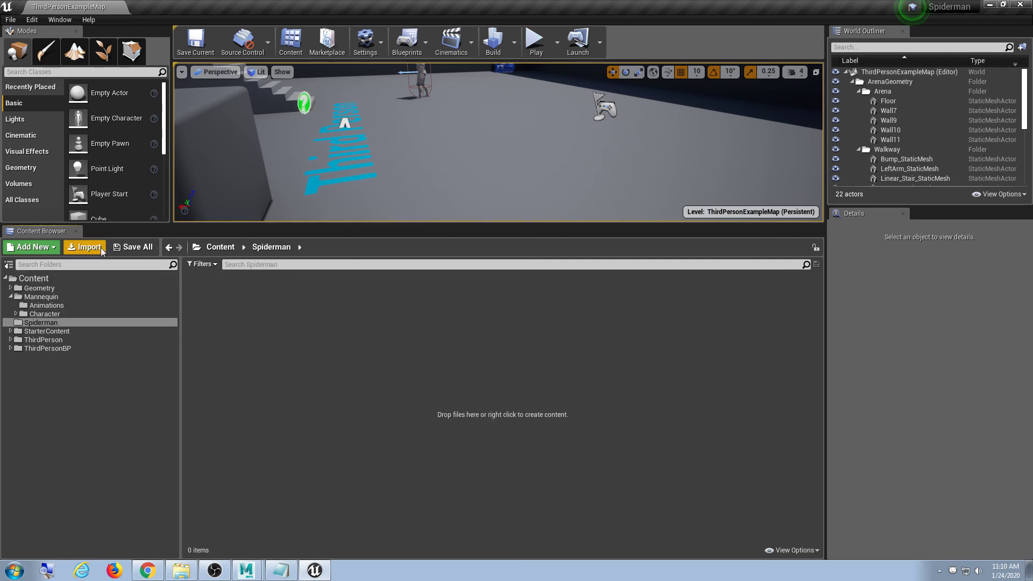
drag(146, 13, 317, 121)
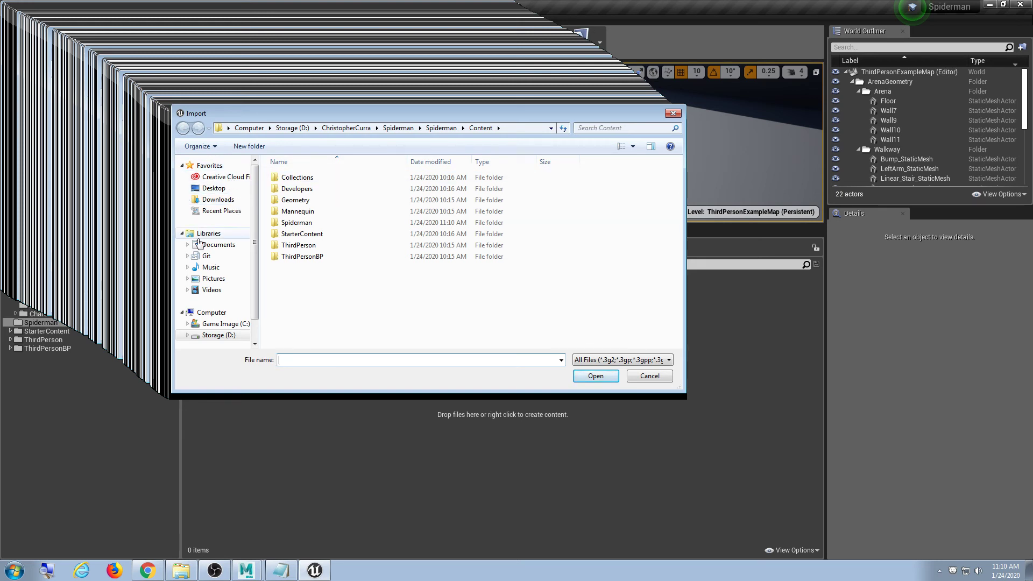
scroll(215, 295, down, 1)
click(218, 307)
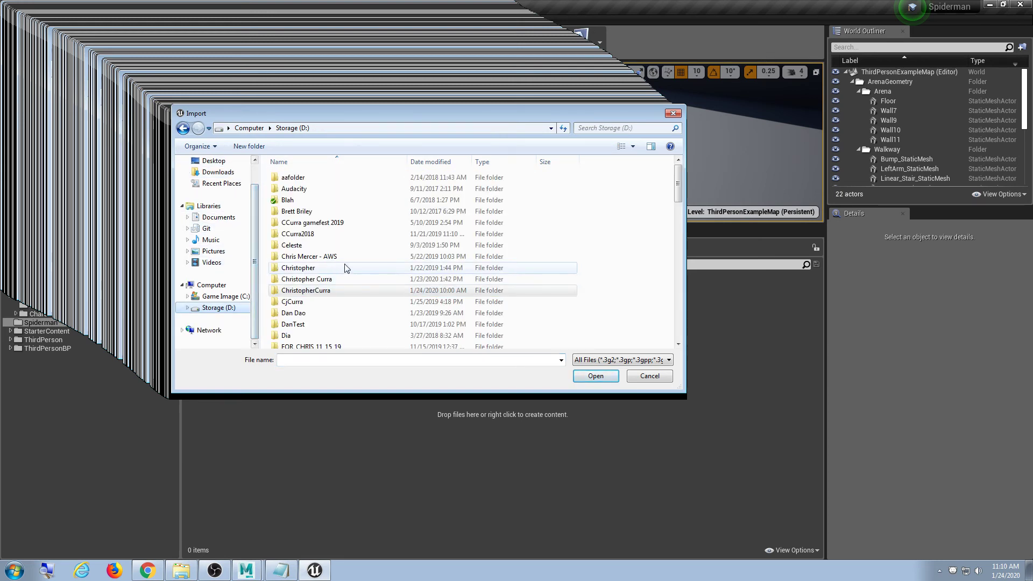
double_click(323, 291)
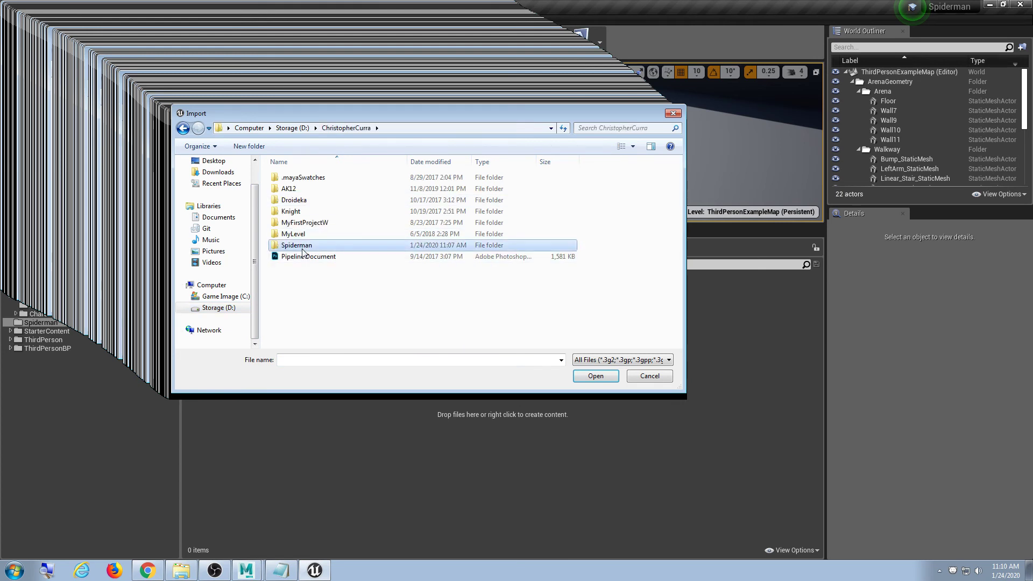
double_click(299, 246)
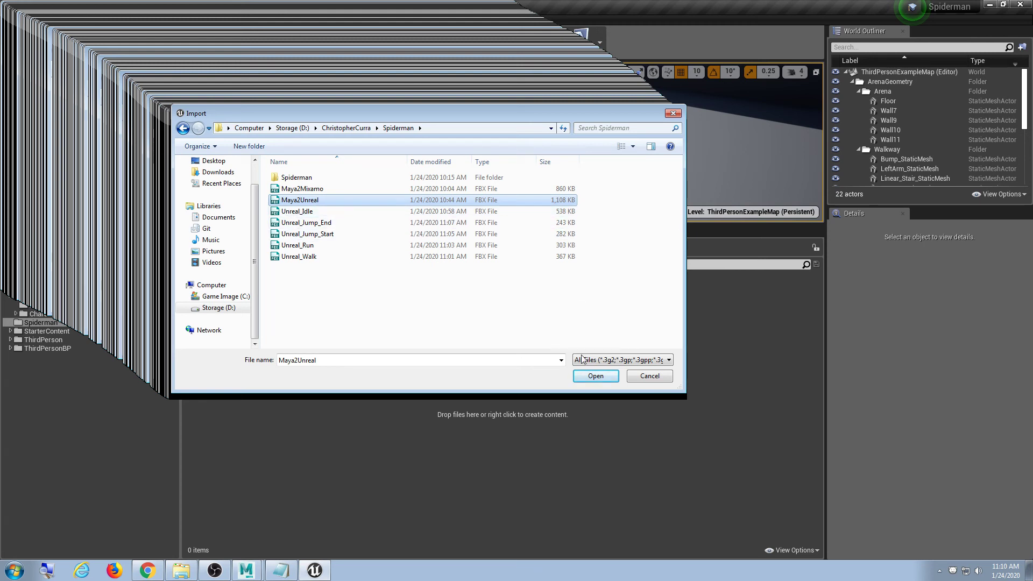
click(594, 375)
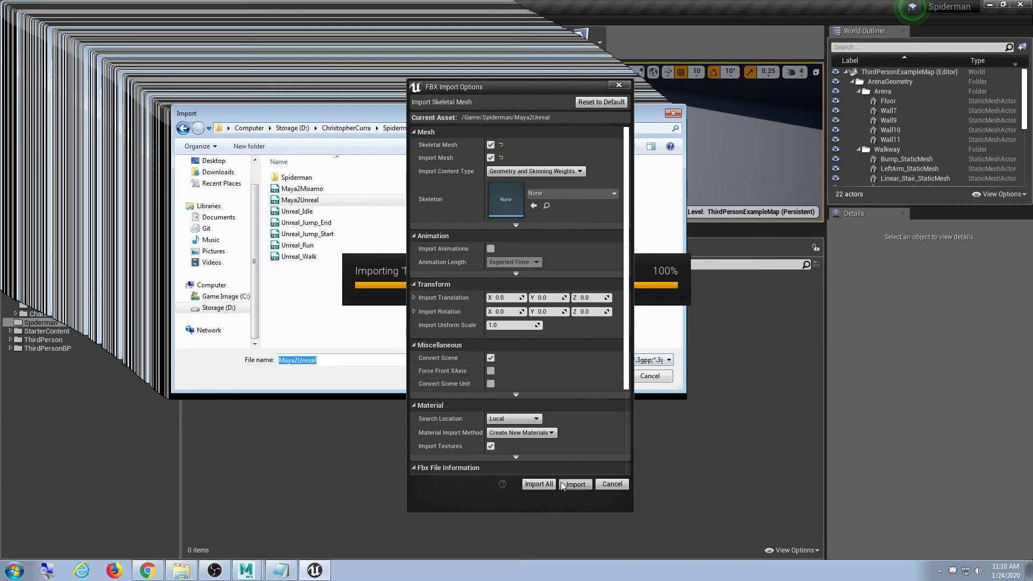
click(557, 481)
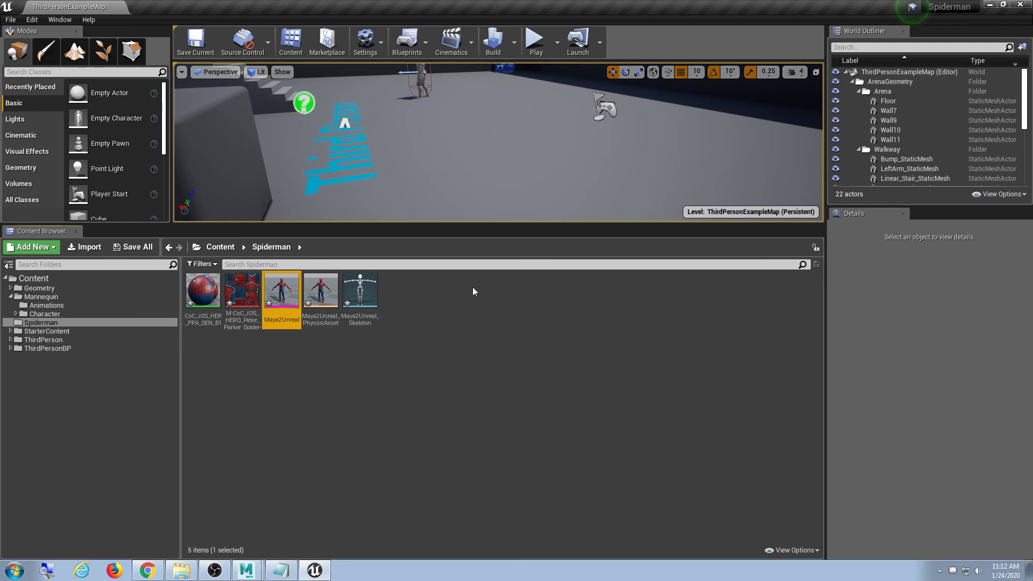
drag(436, 224, 441, 227)
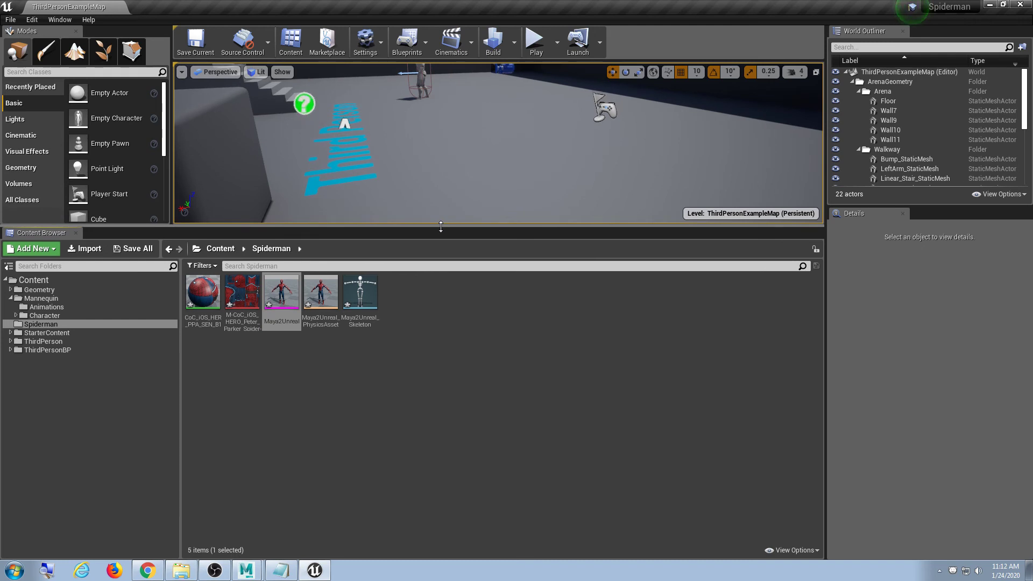
- Choose Duplicate Anim Blueprints and Retarget for ThirdPerson_AnimBP in Mannequin > Animations
click(50, 294)
click(46, 306)
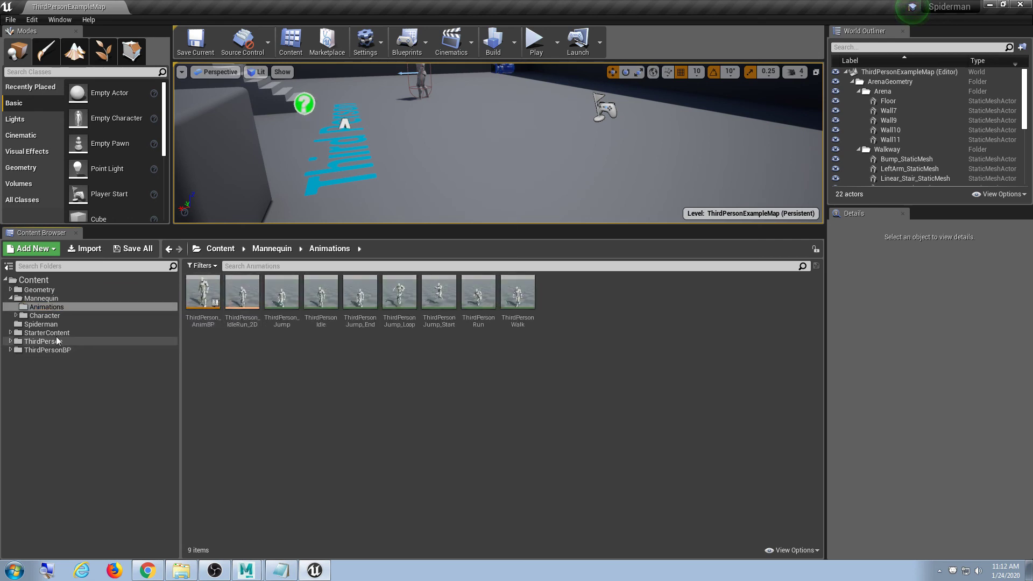
click(211, 320)
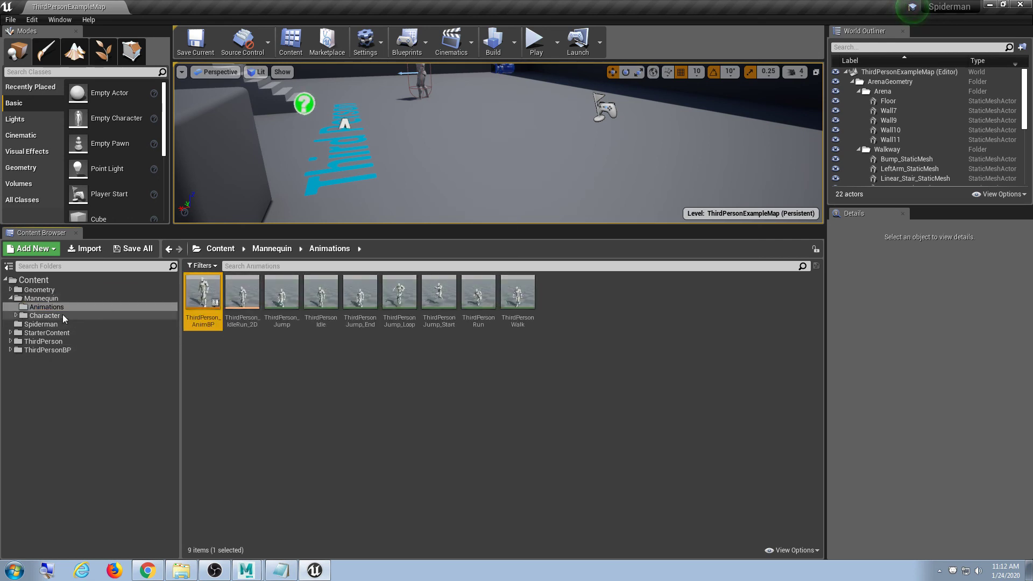
click(283, 374)
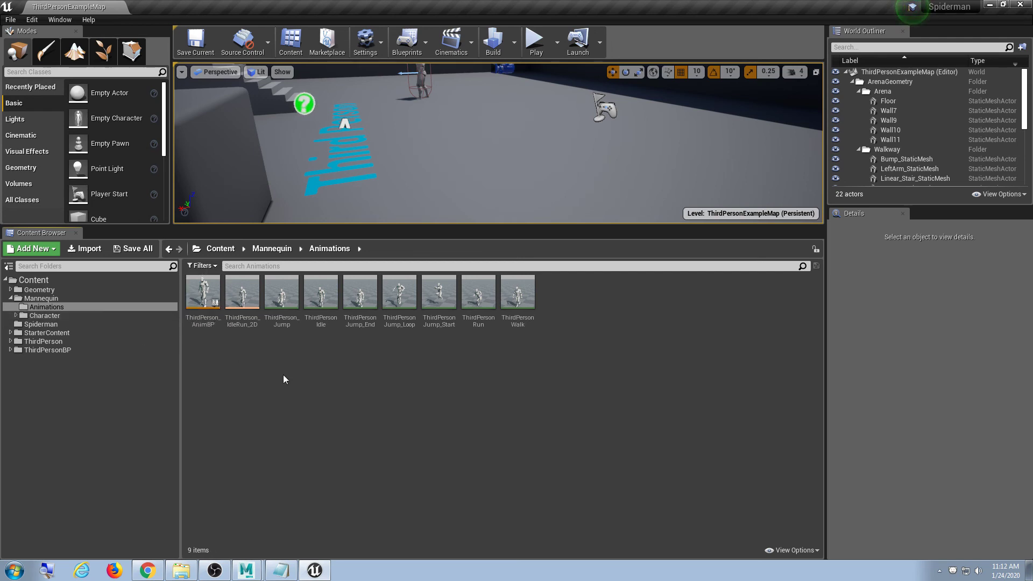
right_click(199, 290)
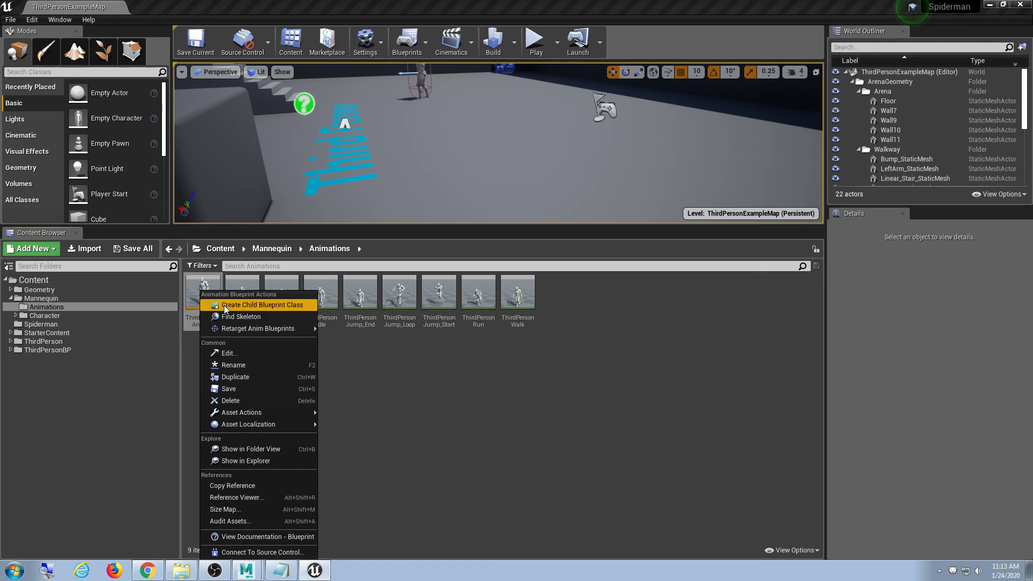
mouse_move(258, 328)
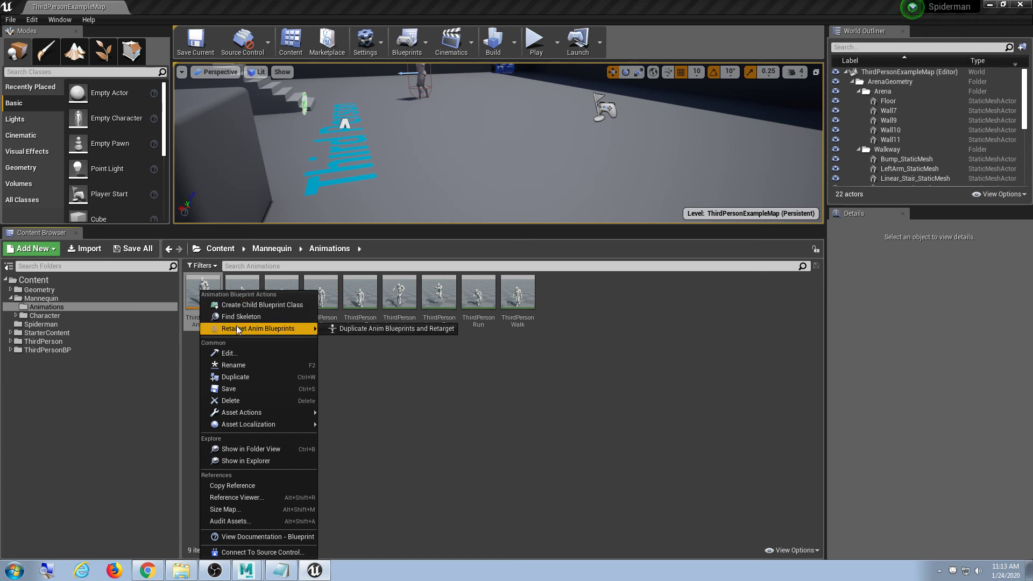
click(357, 333)
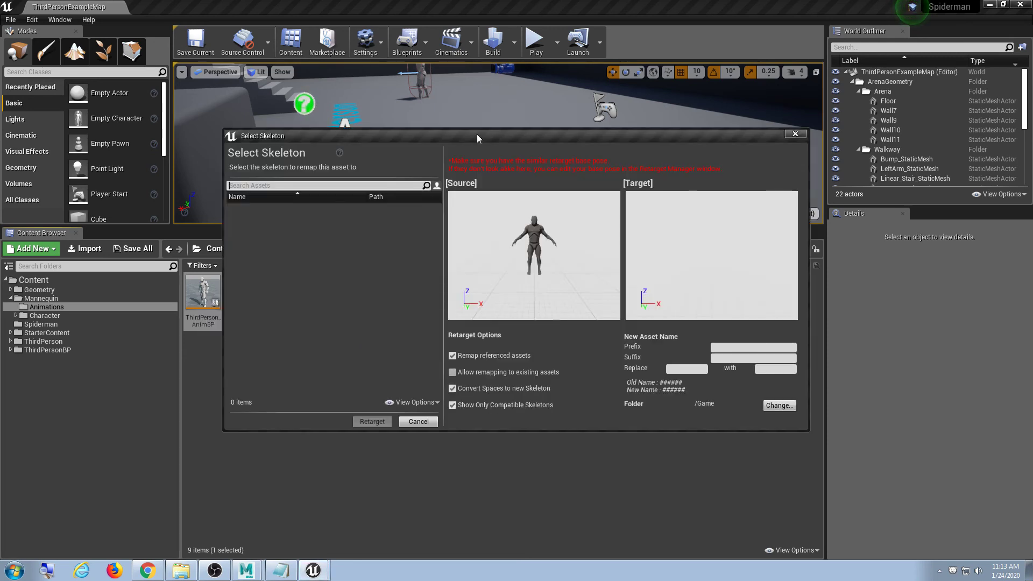
- Turn off Show Only Compatible Skeletons, pick Maya2Unreal_Skeleton, and run the retarget
drag(477, 134, 369, 117)
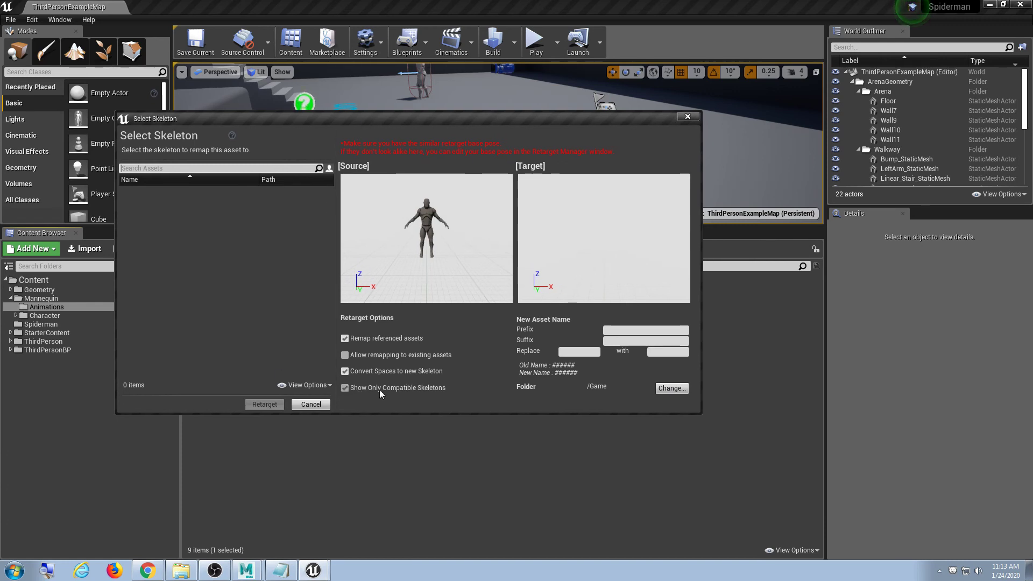
click(420, 392)
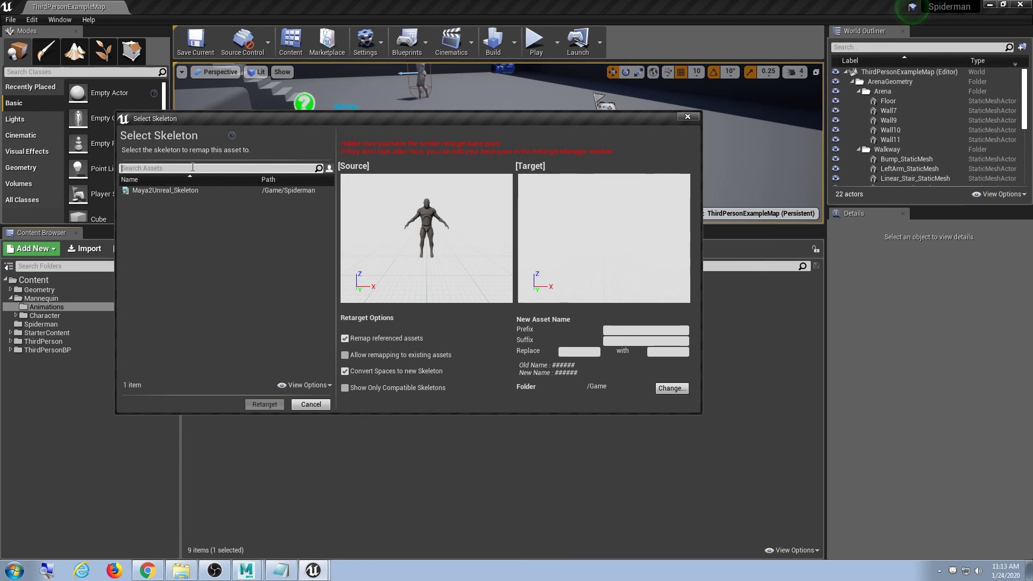
click(171, 190)
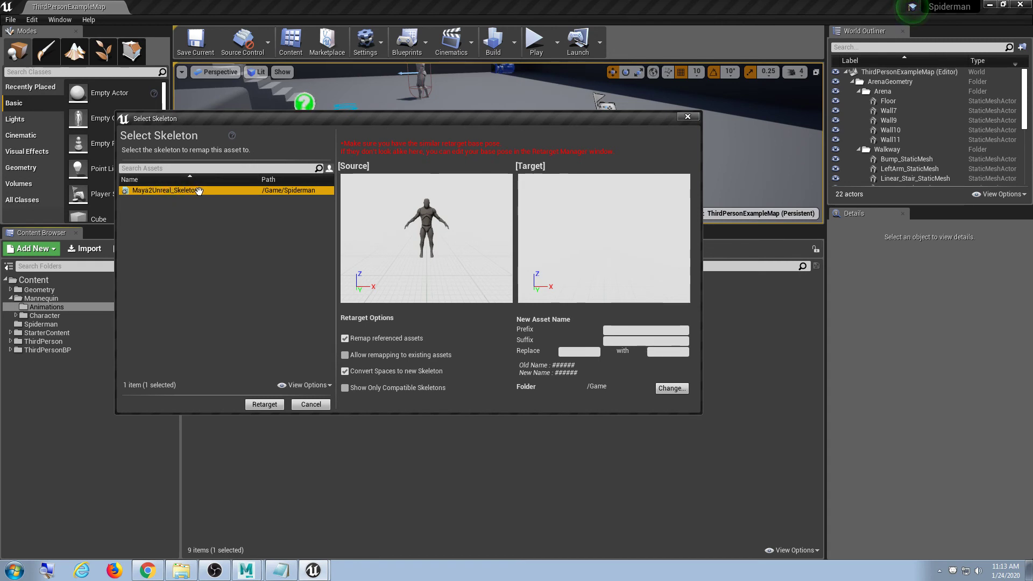
click(272, 404)
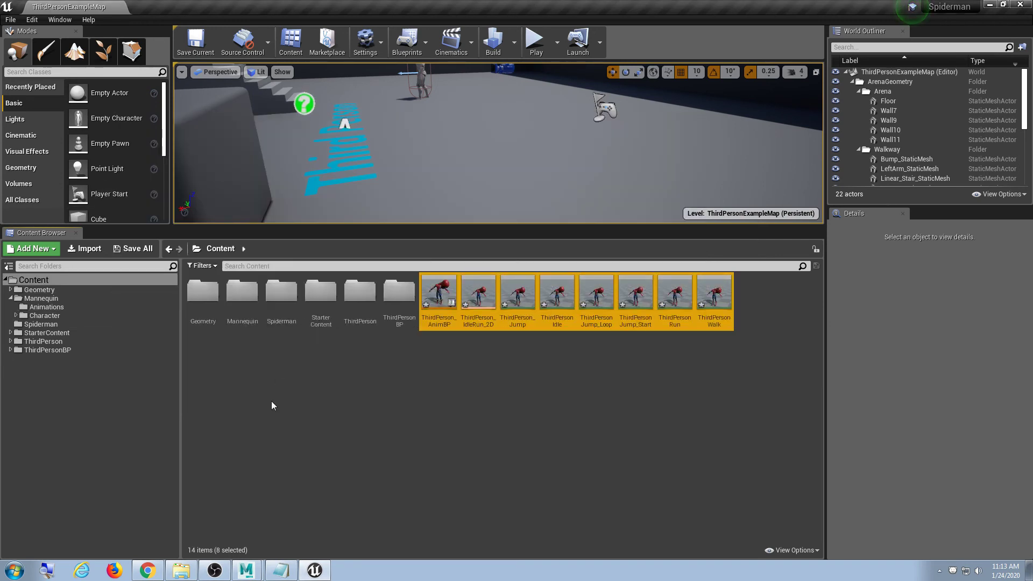
click(545, 377)
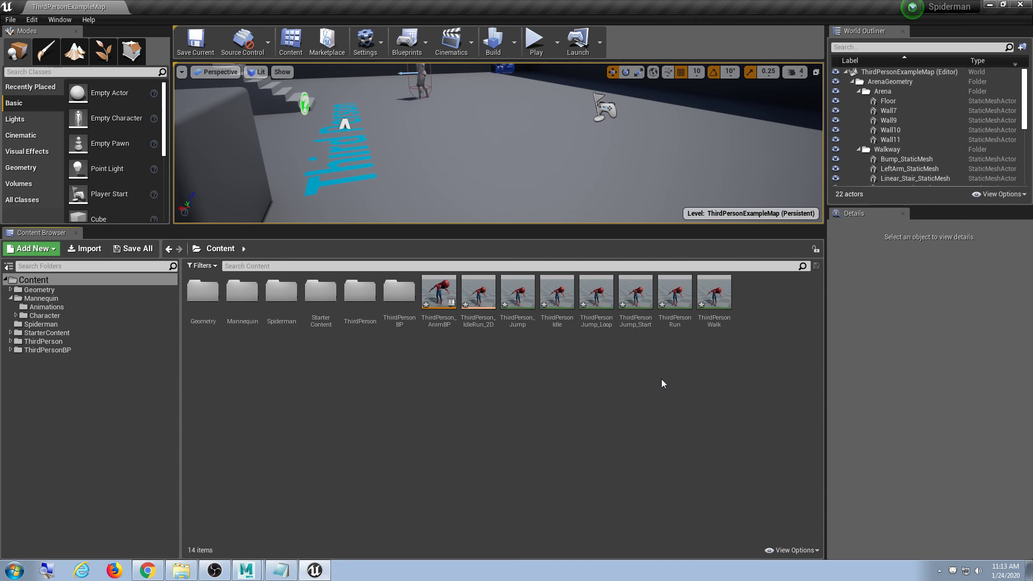
click(443, 300)
click(724, 298)
click(451, 297)
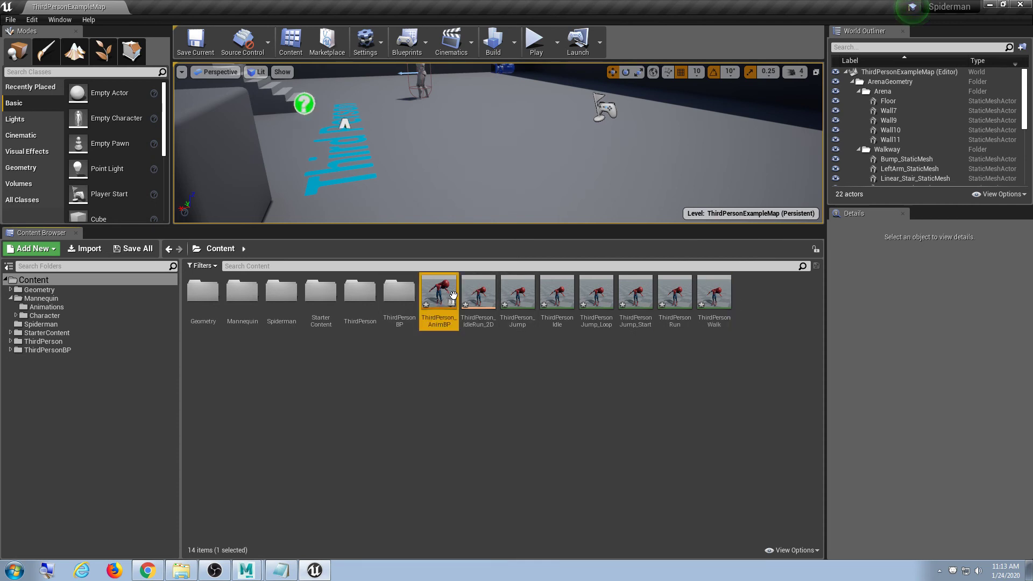
click(707, 297)
click(463, 299)
click(433, 304)
click(550, 366)
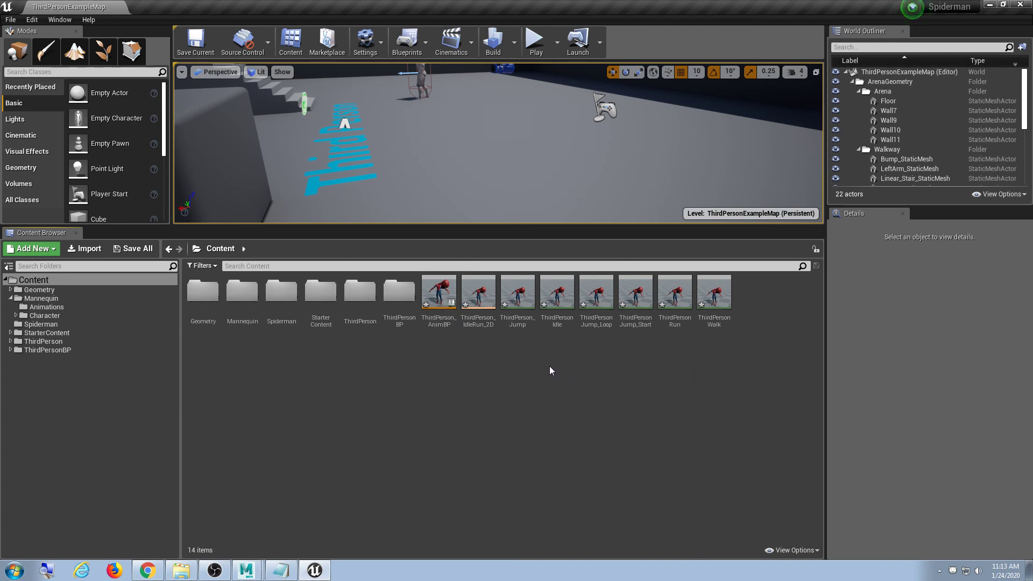
double_click(550, 295)
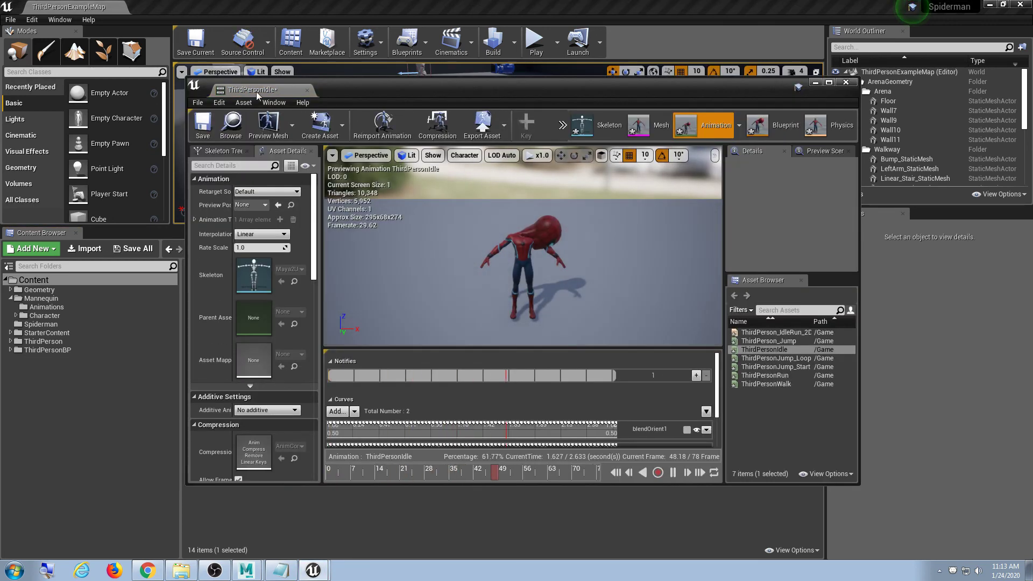
drag(253, 89, 229, 4)
scroll(599, 217, up, 2)
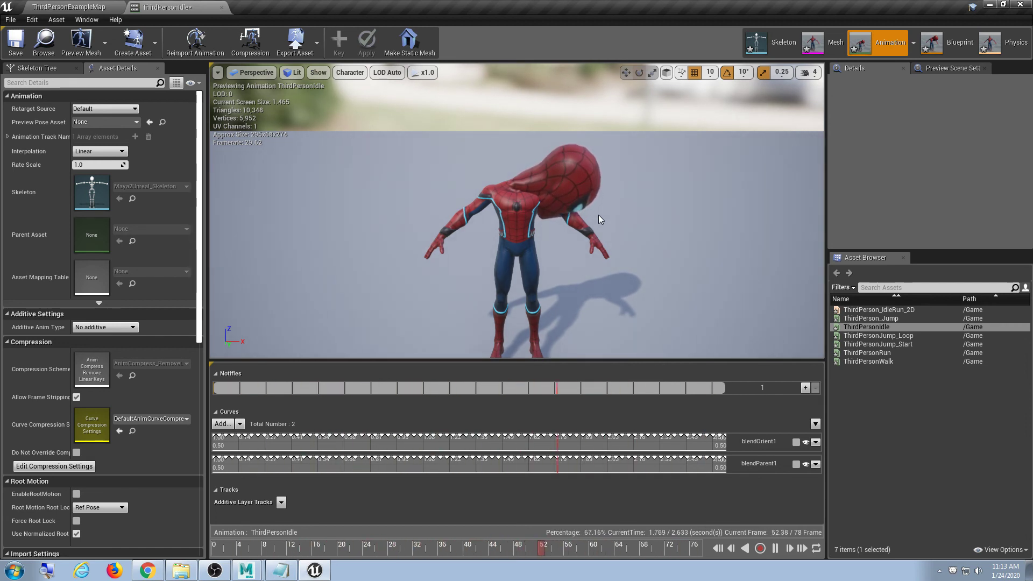
scroll(613, 235, up, 8)
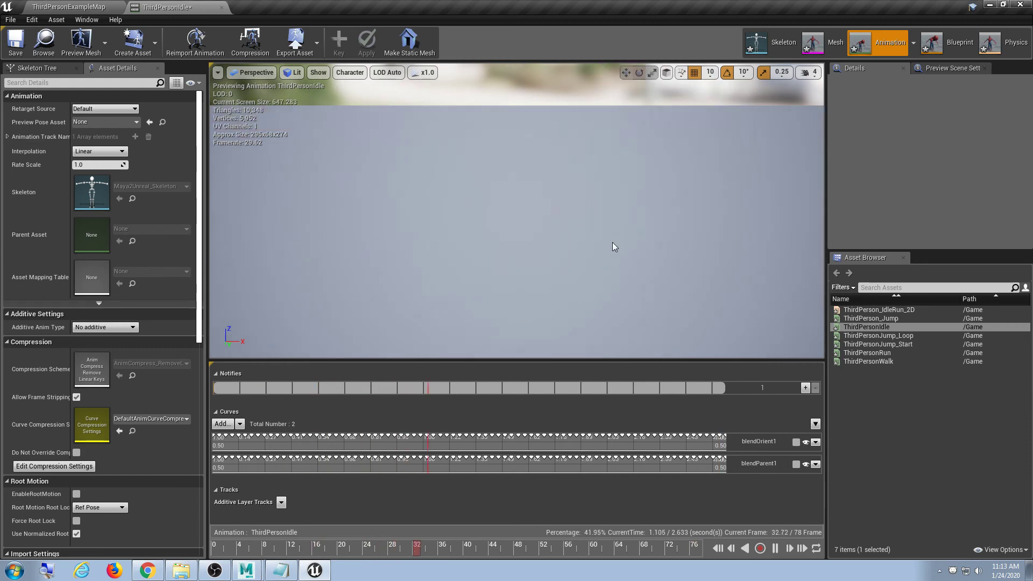
scroll(611, 244, down, 6)
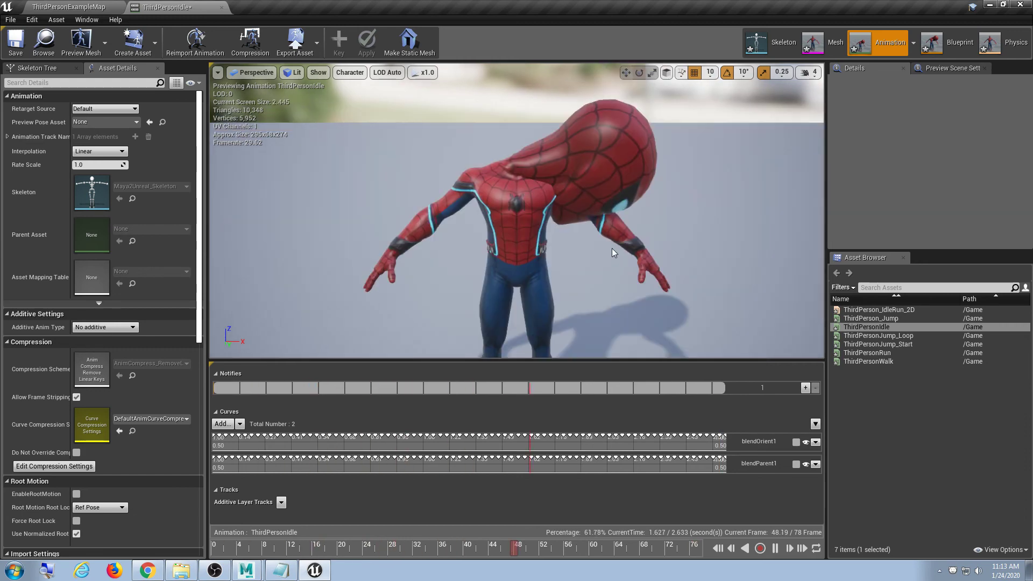
click(221, 8)
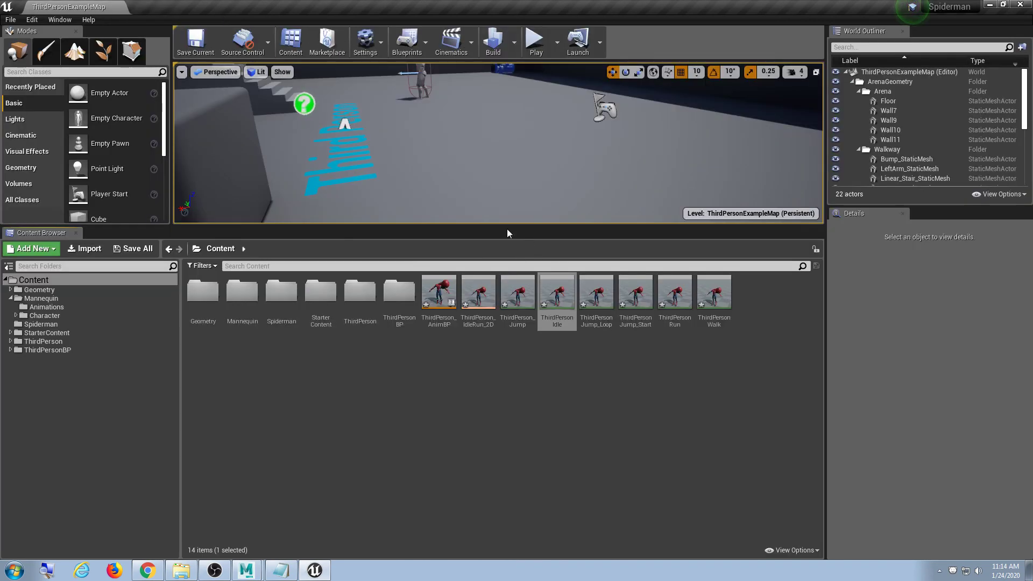
- Rename the retargeted ThirdPerson_AnimBP in Content to Spiderman_AnimBP
drag(507, 232, 508, 245)
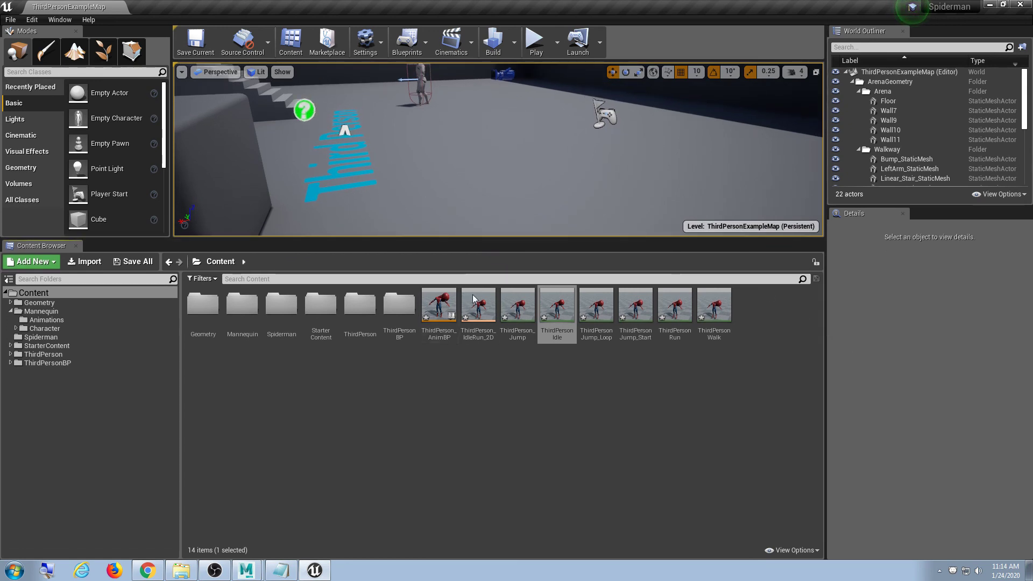
click(592, 419)
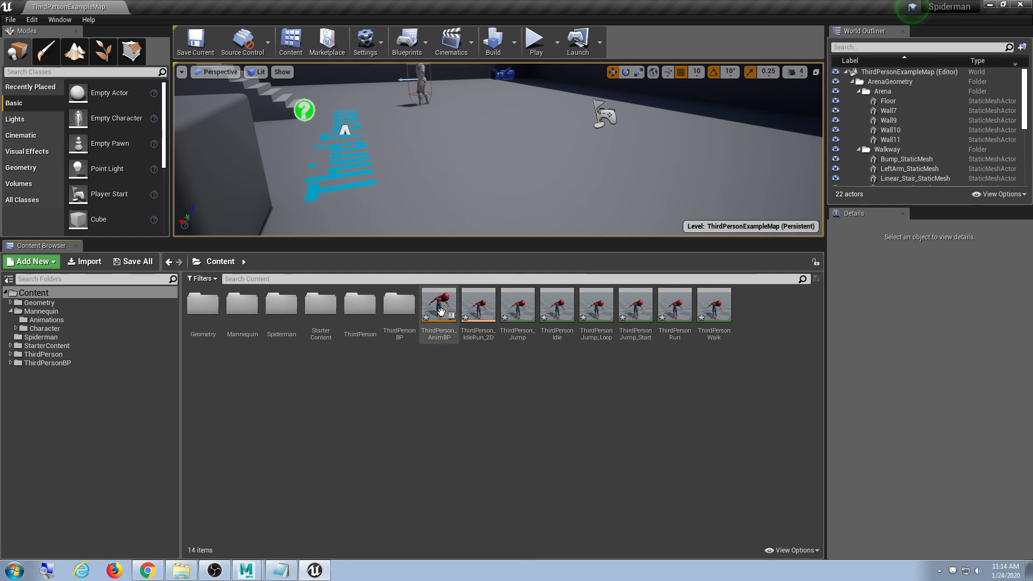
right_click(441, 315)
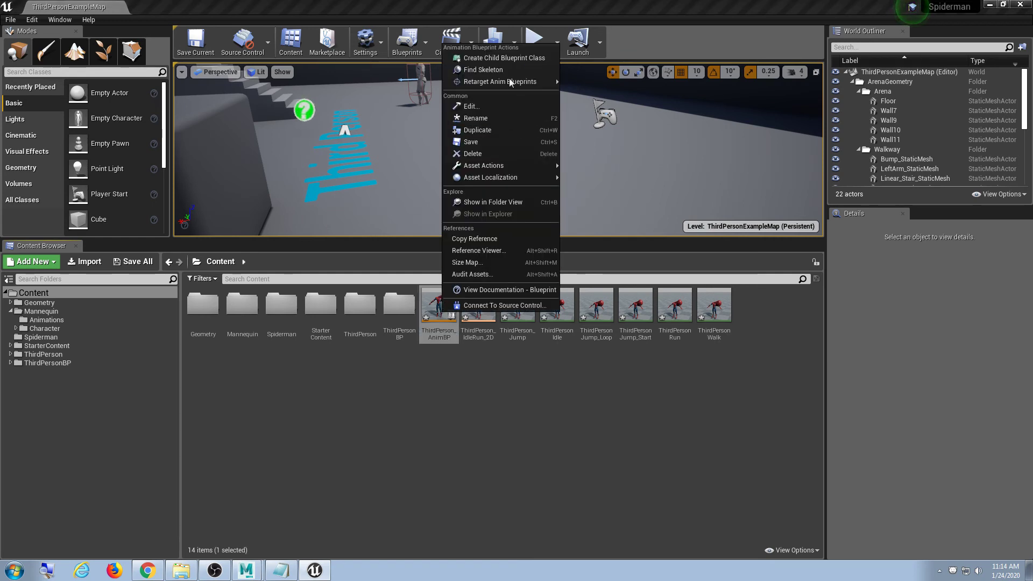
click(473, 387)
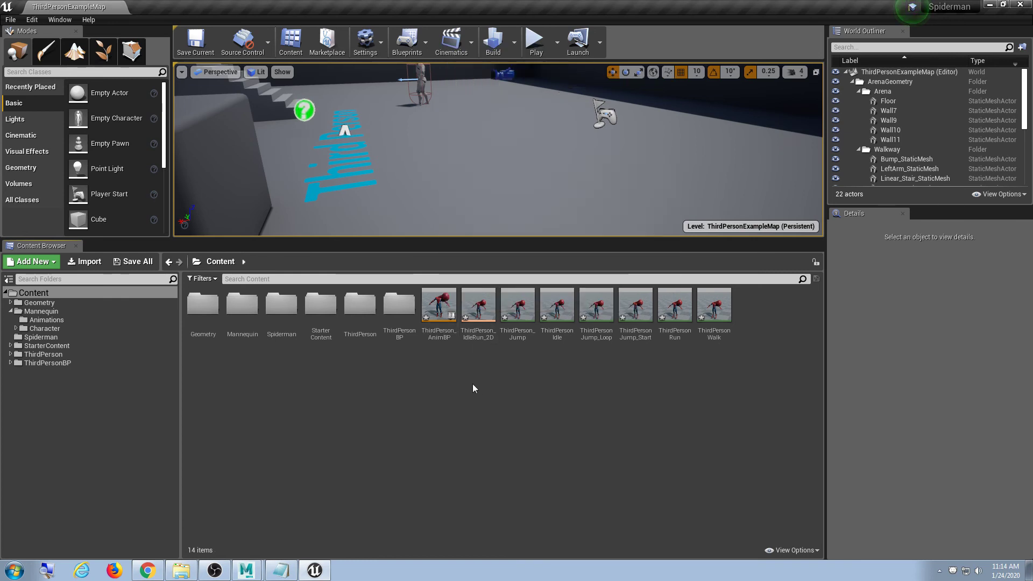
right_click(440, 310)
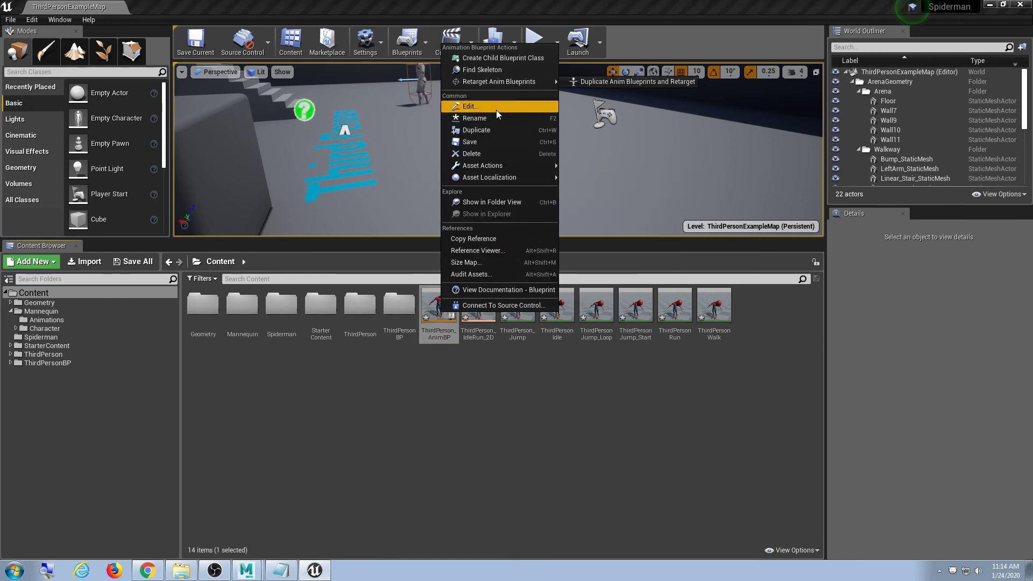
click(474, 118)
key(Home)
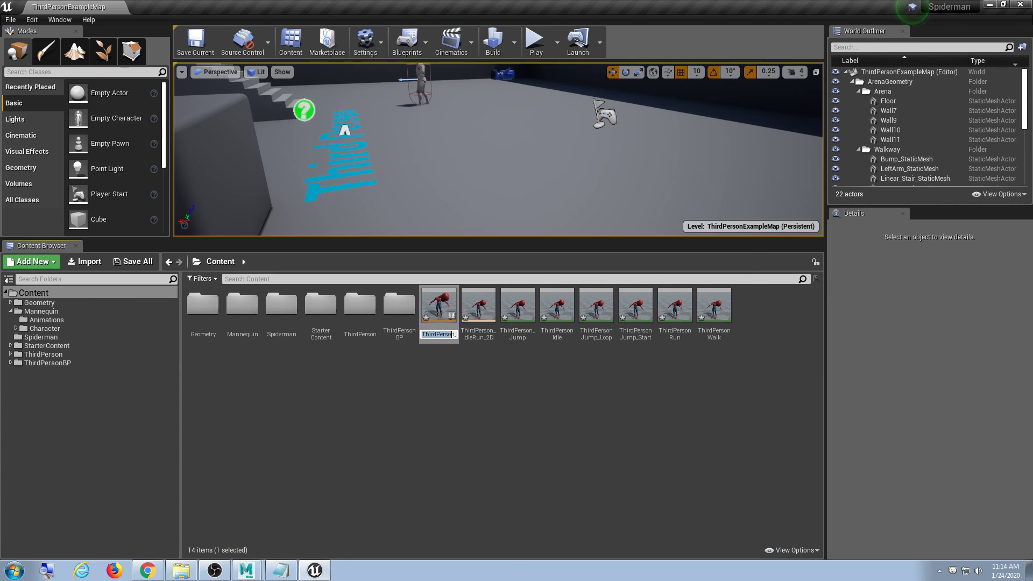
key(shift+Right)
text(S_)
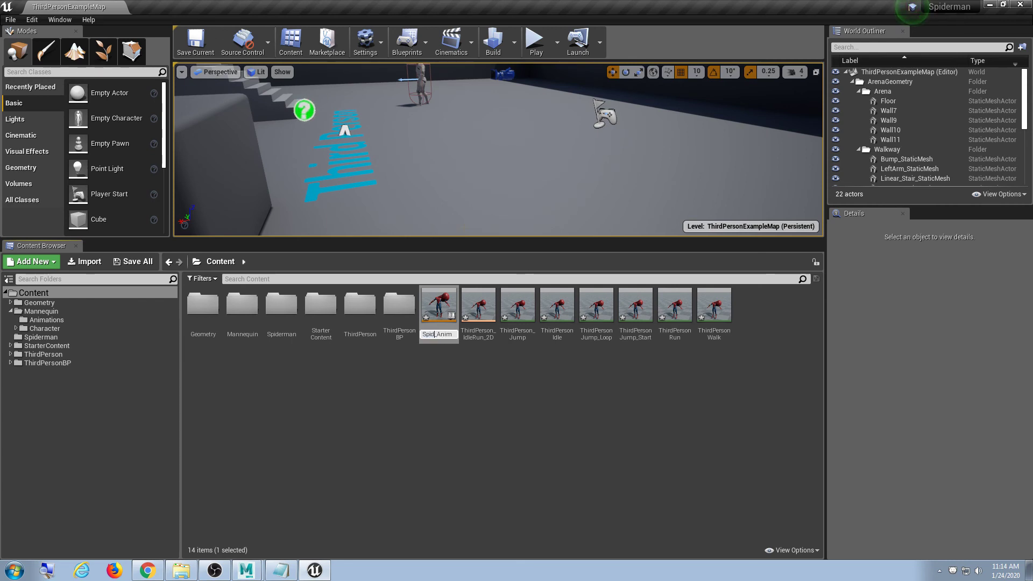
text(piderman)
key(Return)
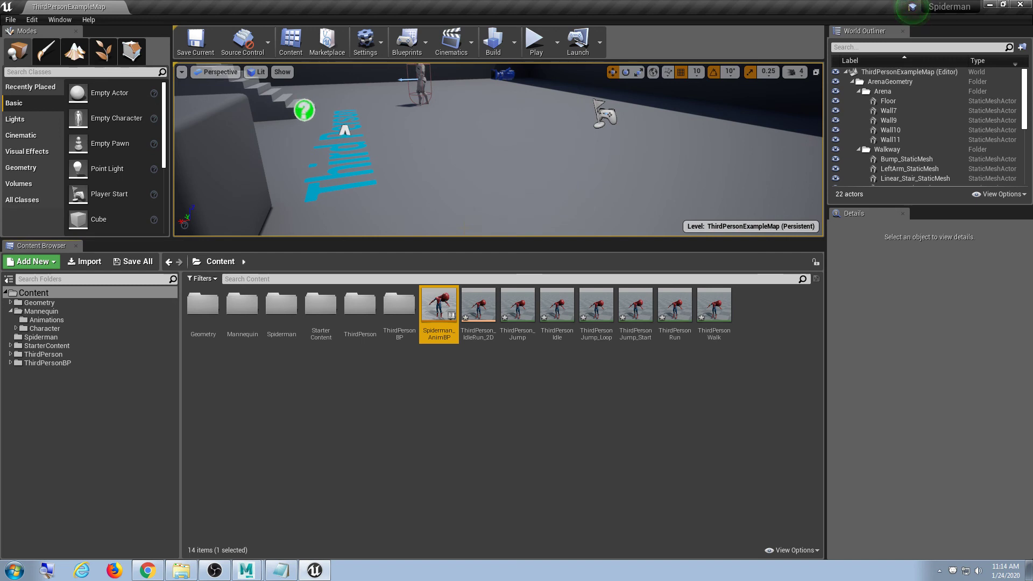
click(495, 474)
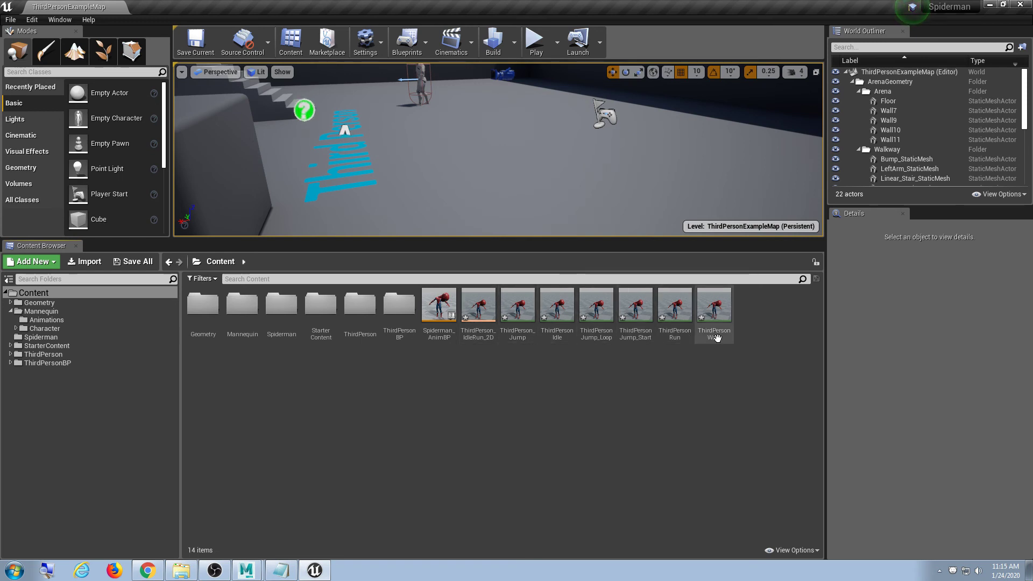
- Click through the retargeted ThirdPerson animations to select ThirdPerson_Jump
click(688, 340)
click(631, 341)
click(596, 333)
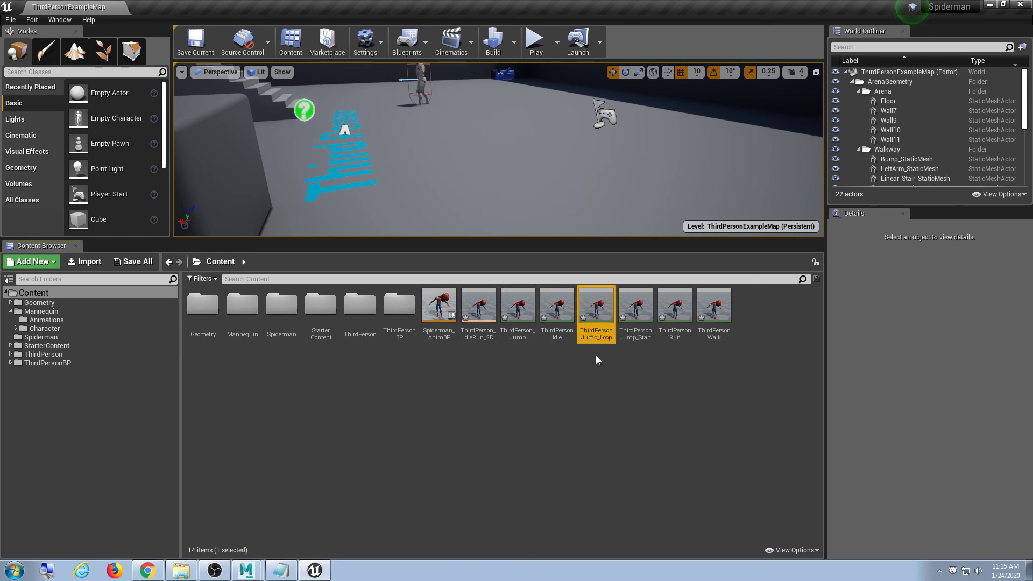
click(557, 329)
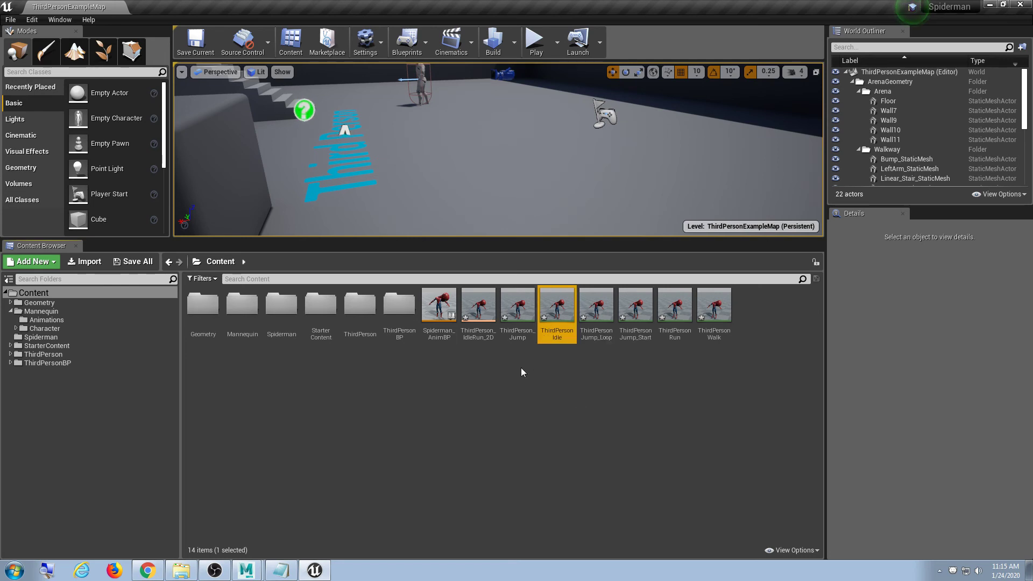
click(518, 321)
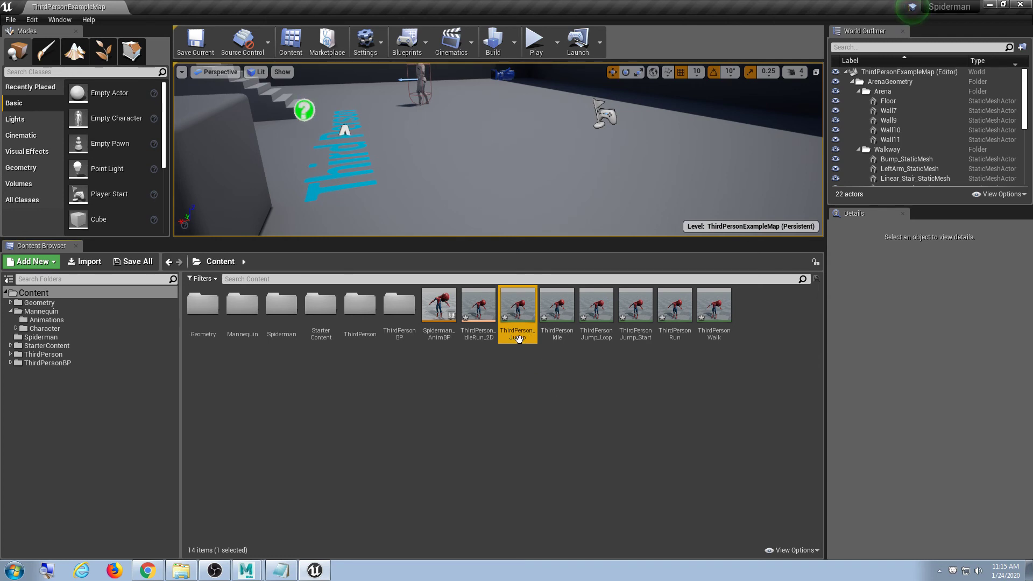
- Rename ThirdPerson_Jump to ThirdPerson_Jump_End by appending _End
right_click(519, 326)
click(486, 413)
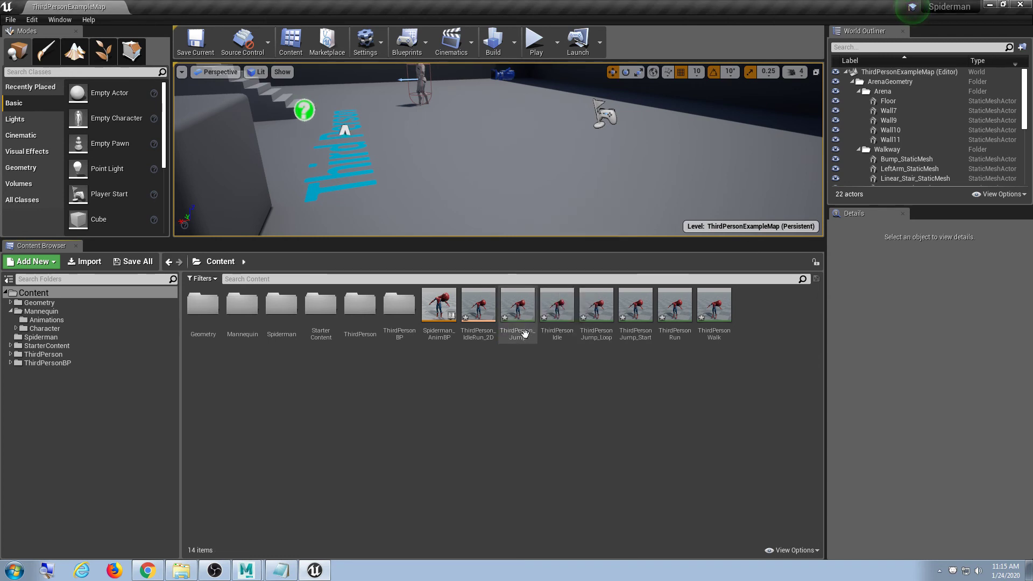
click(520, 320)
right_click(525, 305)
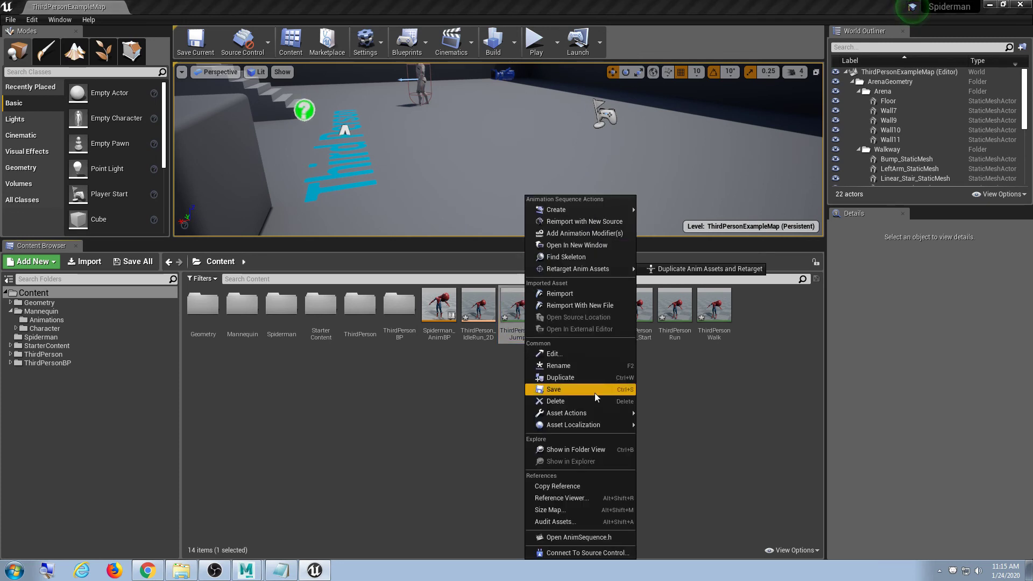
click(592, 366)
click(531, 334)
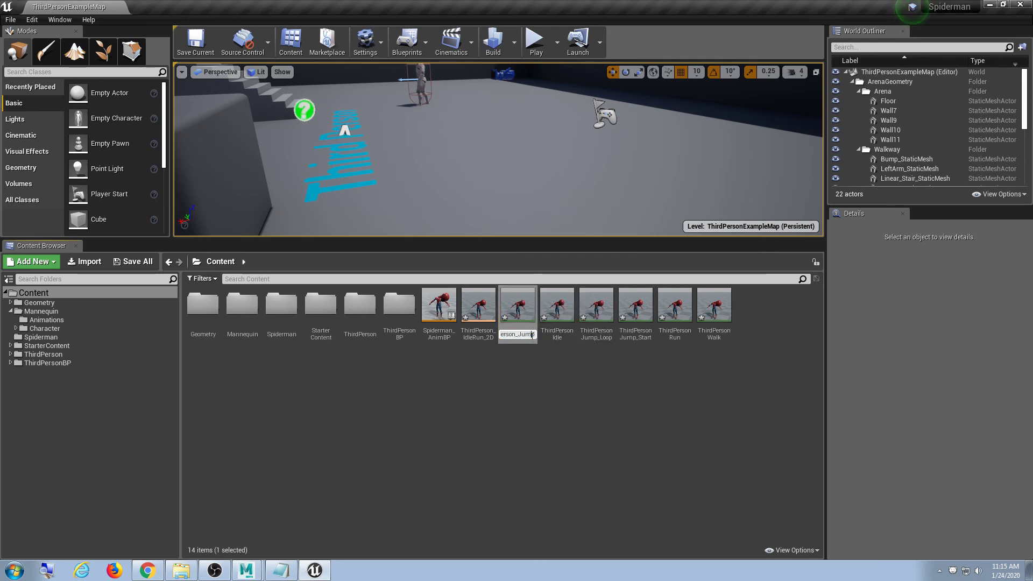
text(_End)
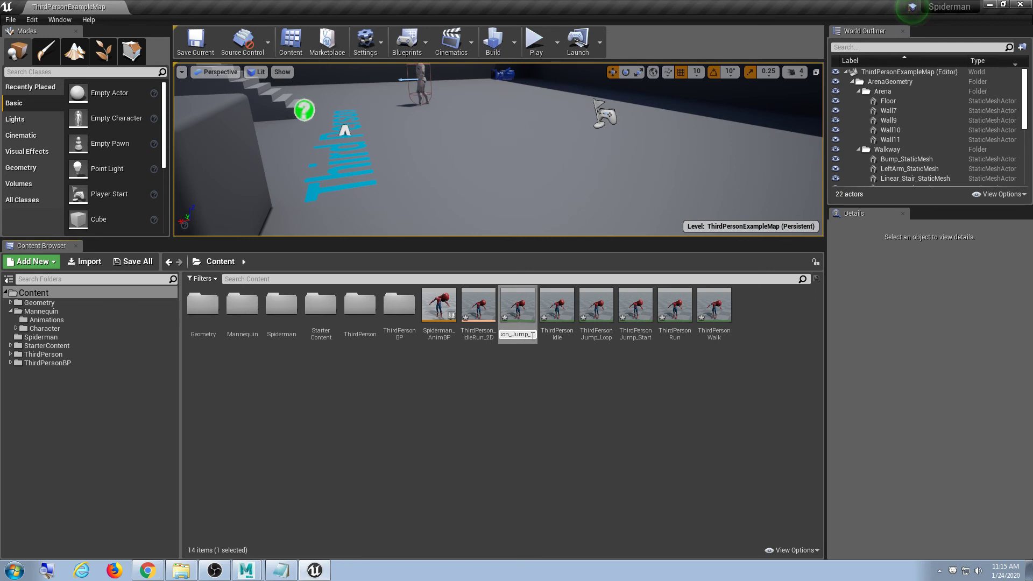
key(Return)
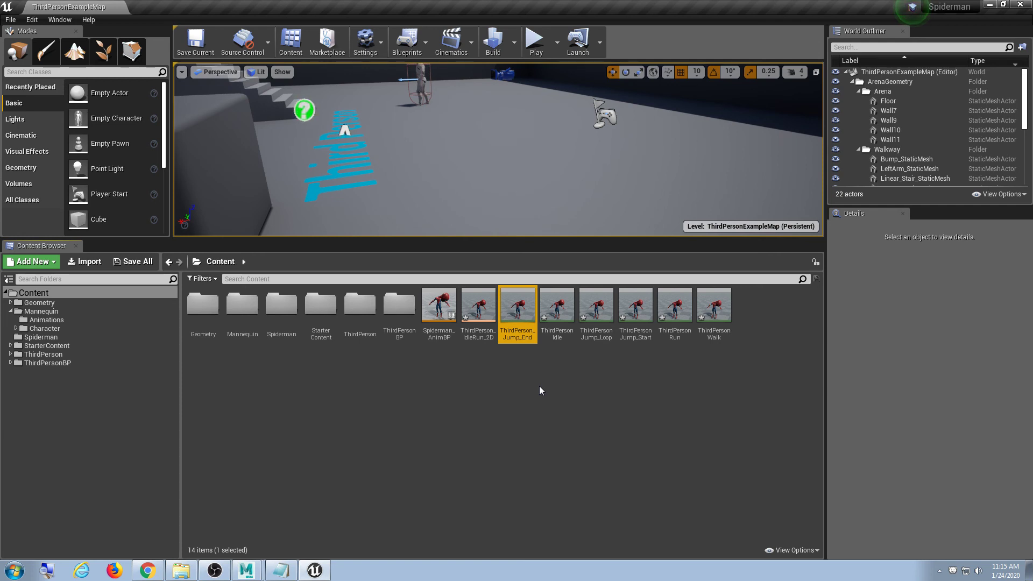
click(563, 373)
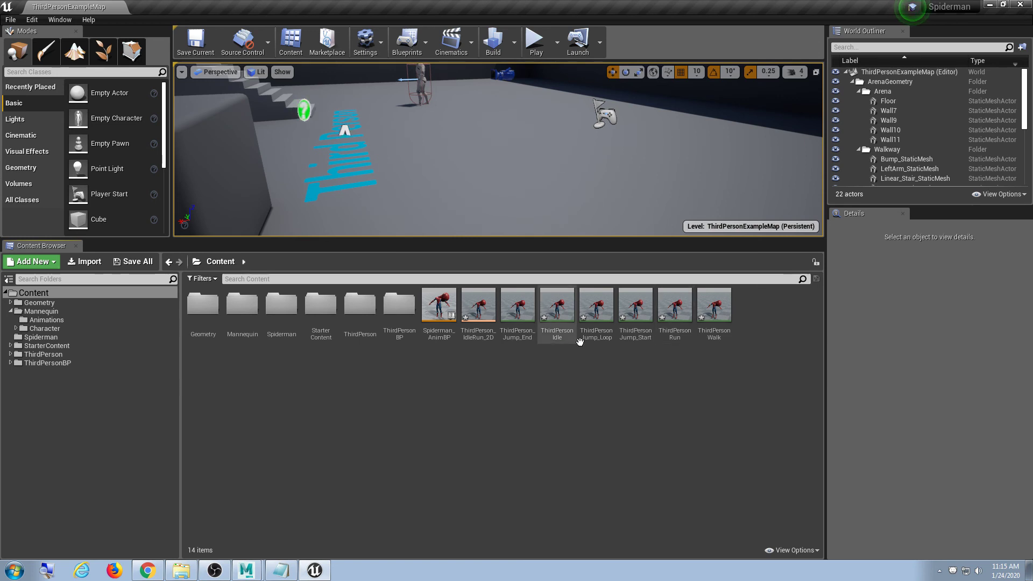
- Browse Explorer to the Spiderman project folder on Storage (D:), then bring the Unreal Editor forward
click(186, 562)
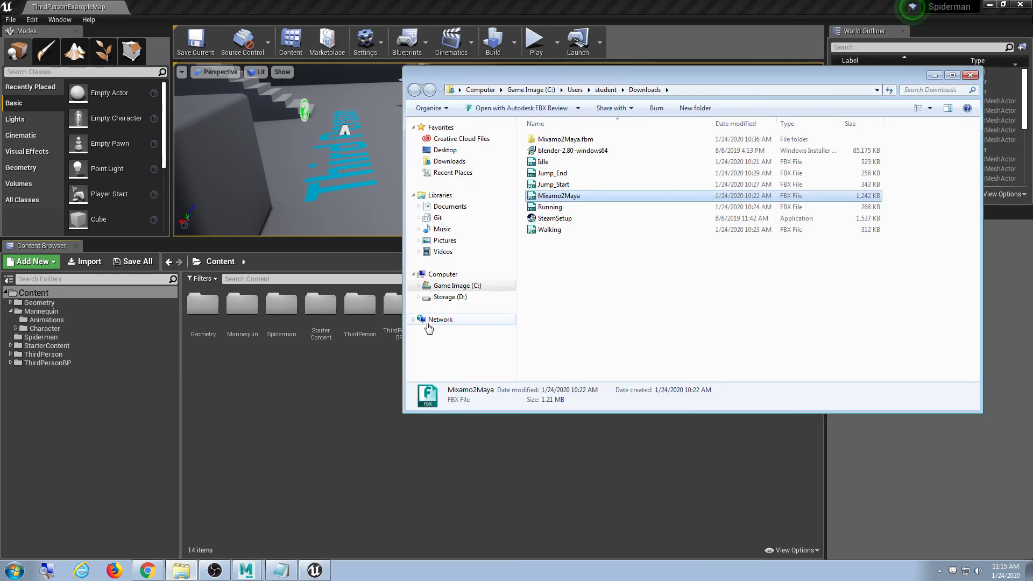
click(449, 296)
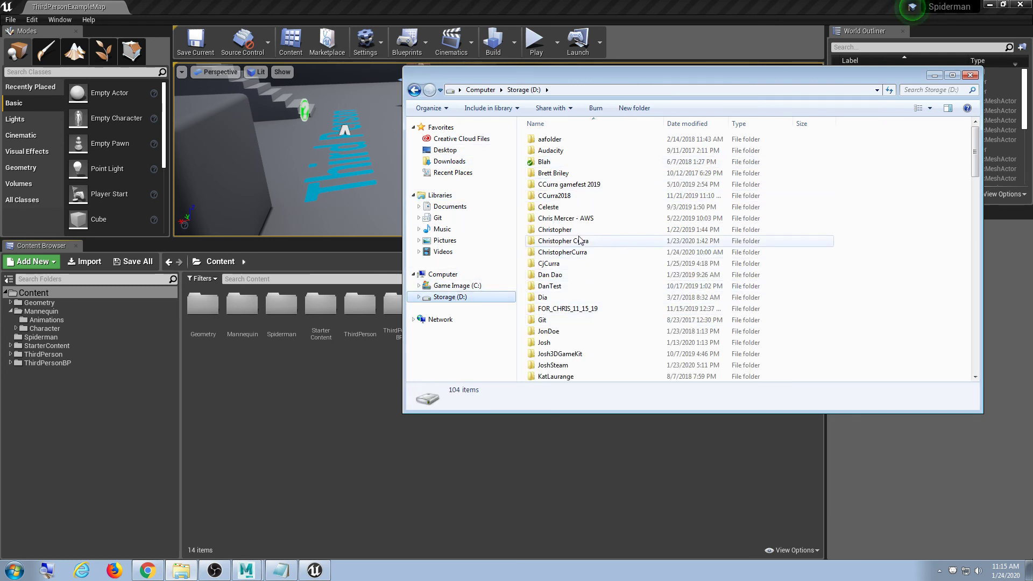
double_click(565, 252)
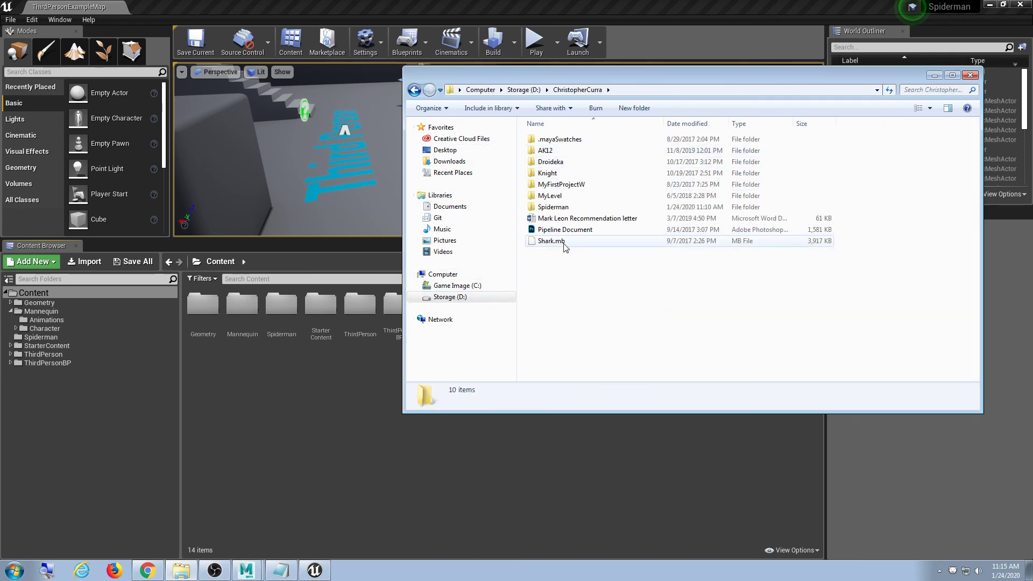
double_click(553, 207)
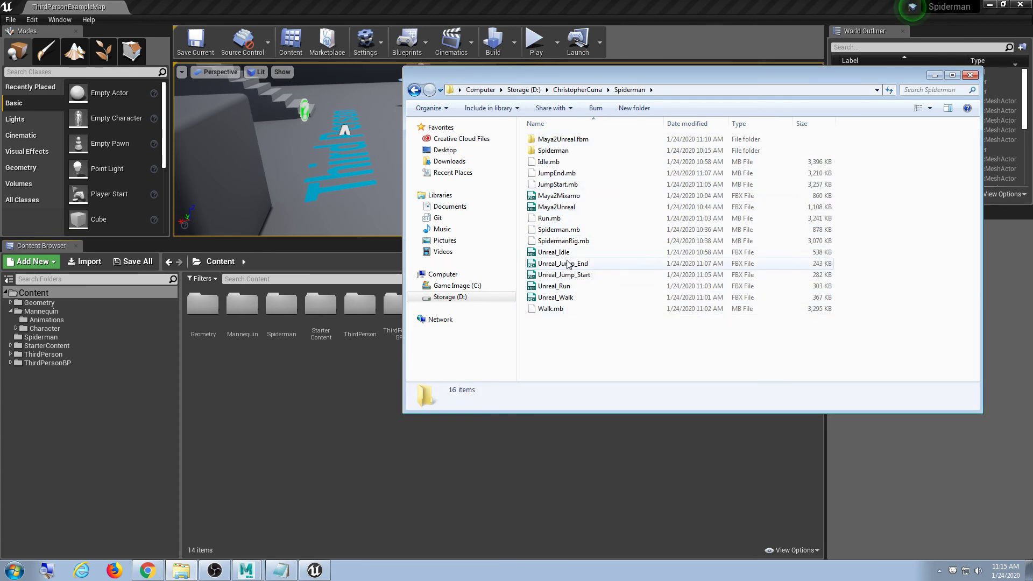
click(619, 2)
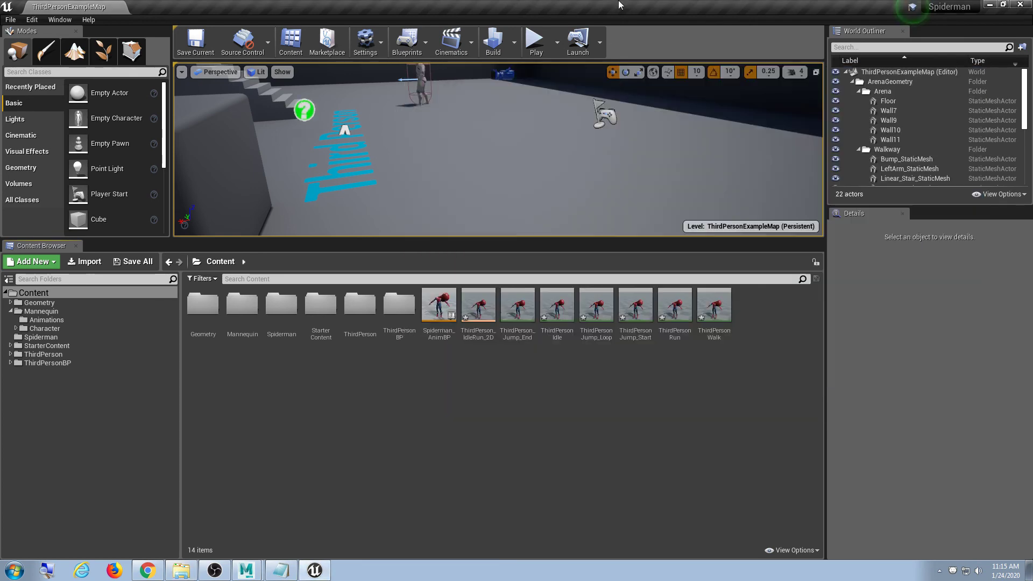
- Reimport ThirdPersonIdle with a new file, selecting Unreal_Idle as its source
right_click(563, 307)
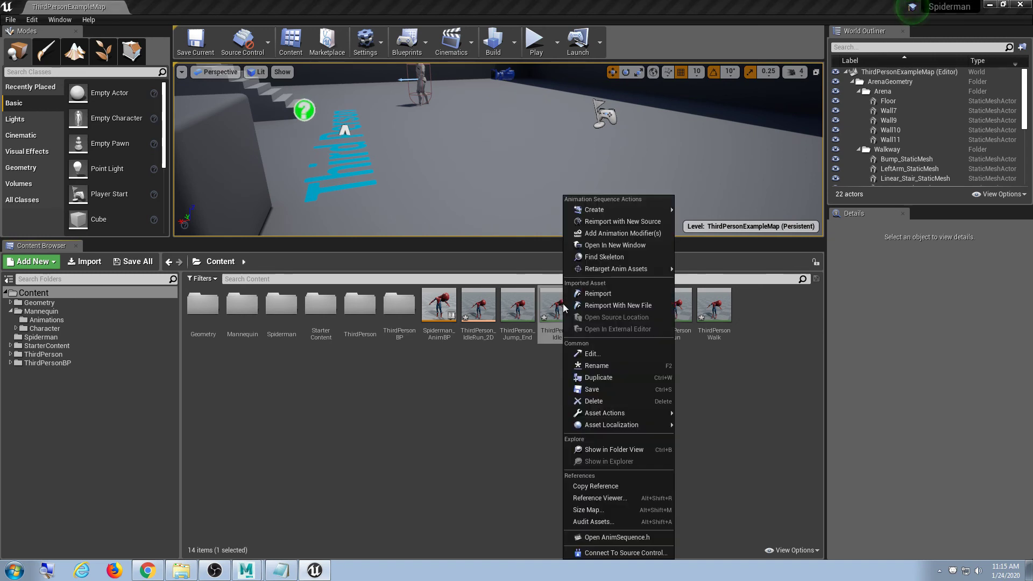
click(540, 360)
right_click(550, 309)
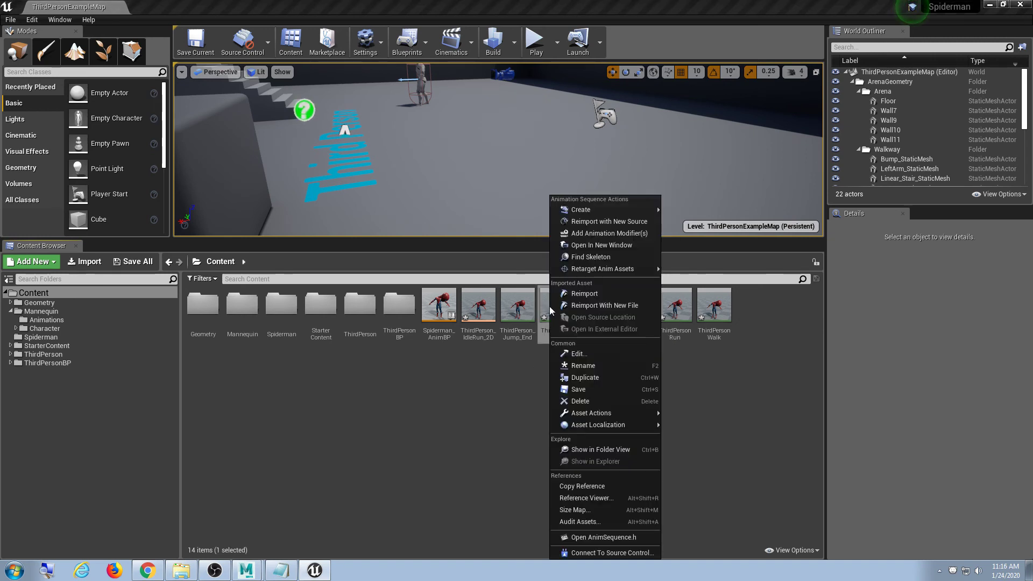
click(595, 306)
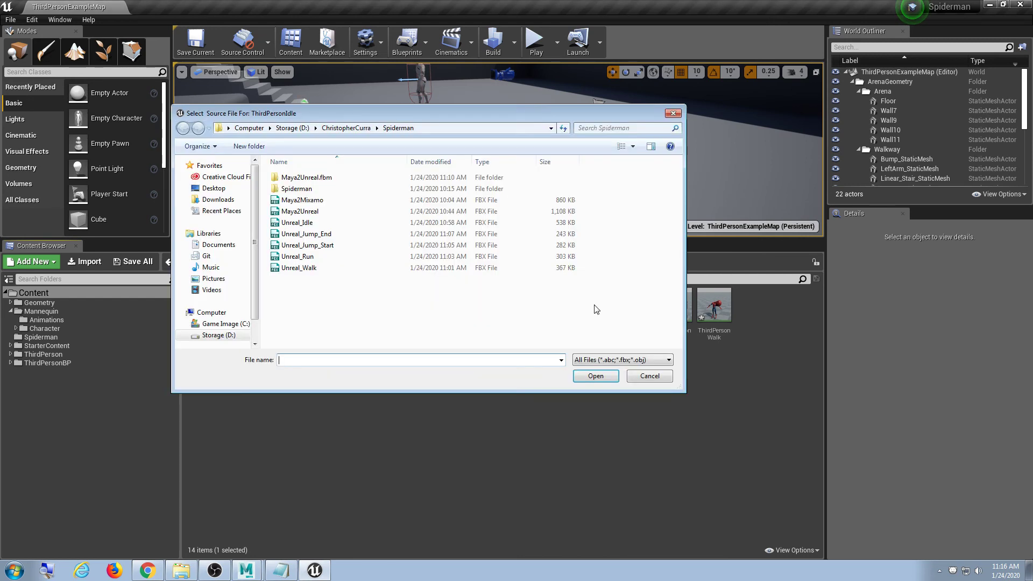
double_click(307, 223)
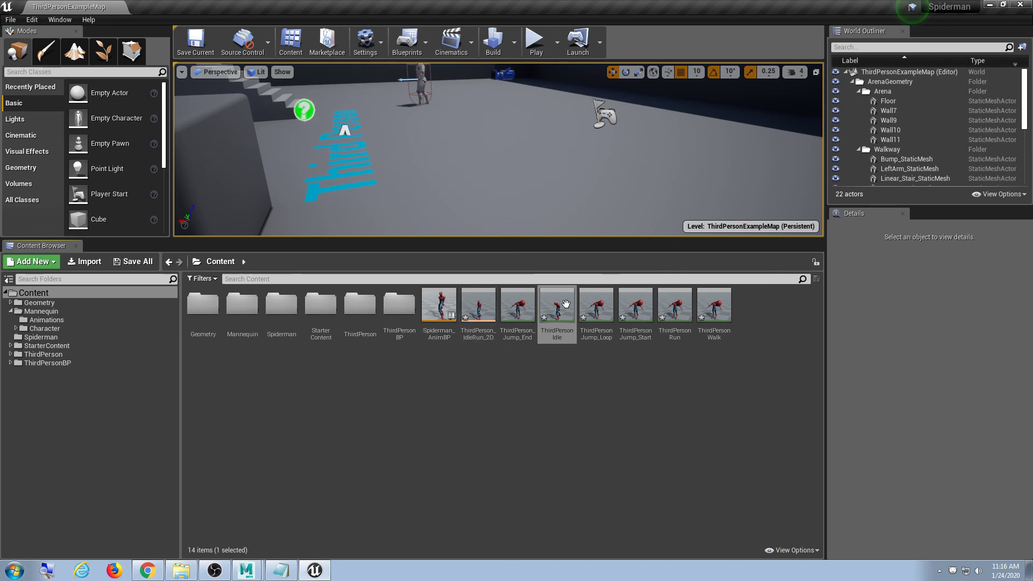
- Preview ThirdPersonIdle maximized, orbiting around Spiderman, then close it and switch to Maya
double_click(566, 304)
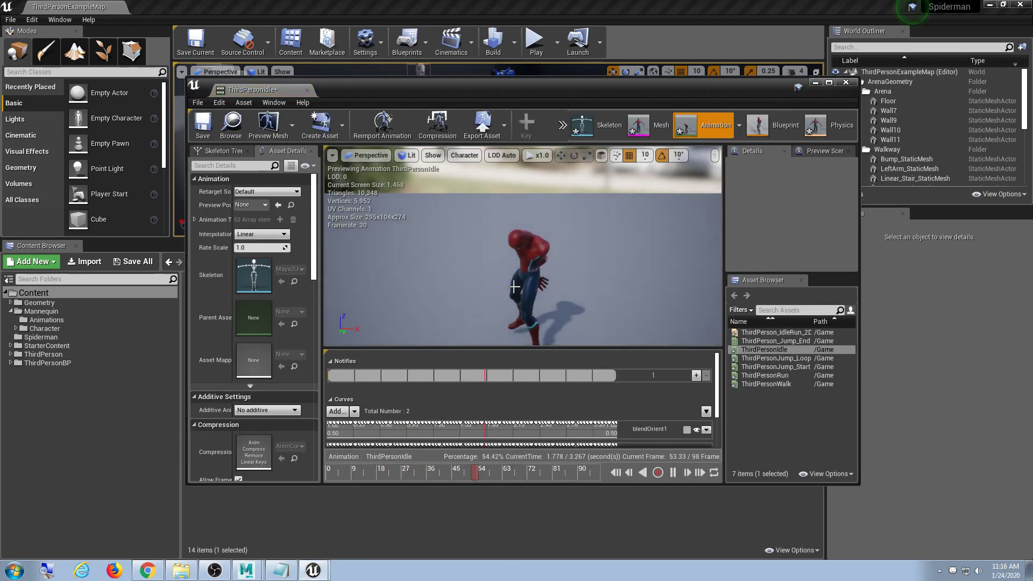
double_click(270, 91)
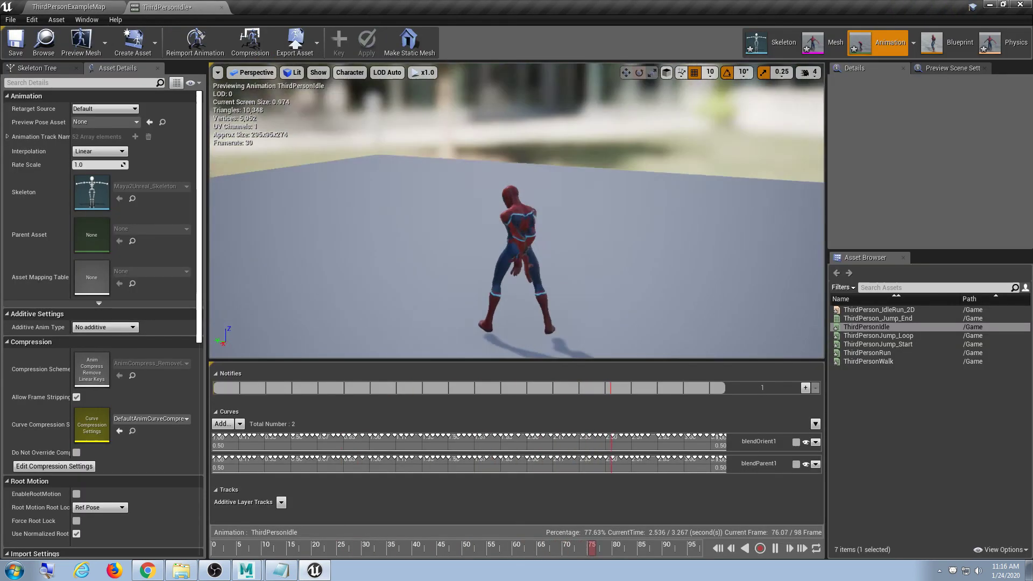
alt+drag(652, 246, 650, 271)
mouse_move(652, 247)
alt+middle_down()
mouse_move(652, 301)
mouse_move(653, 247)
alt+middle_up()
scroll(530, 240, up, 5)
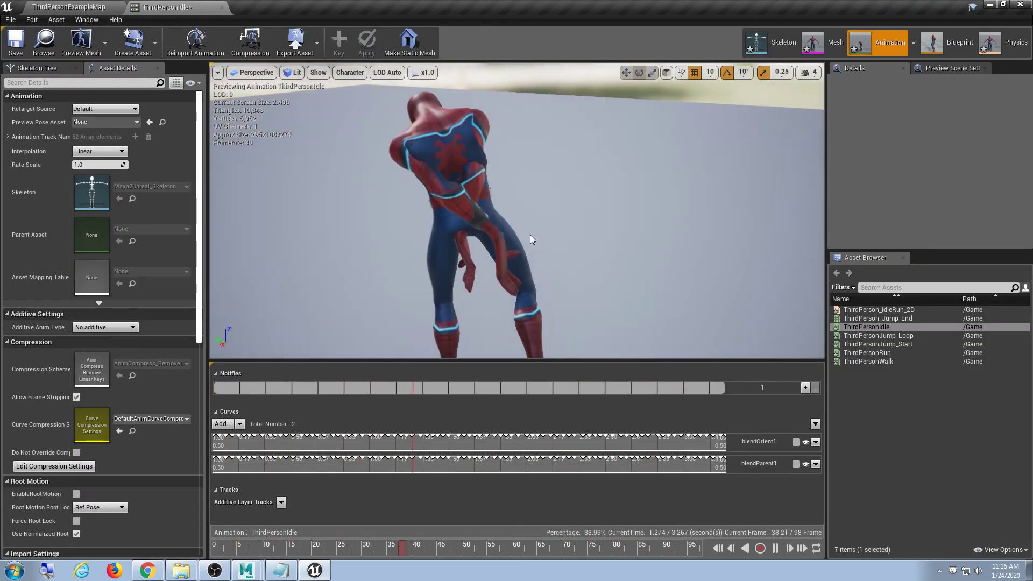
alt+drag(389, 243, 667, 247)
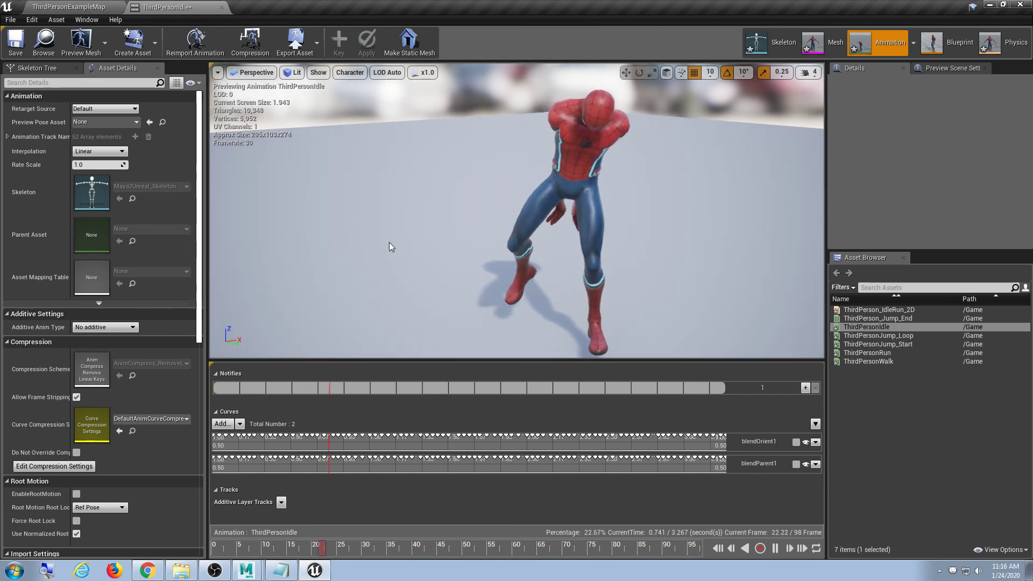
click(223, 8)
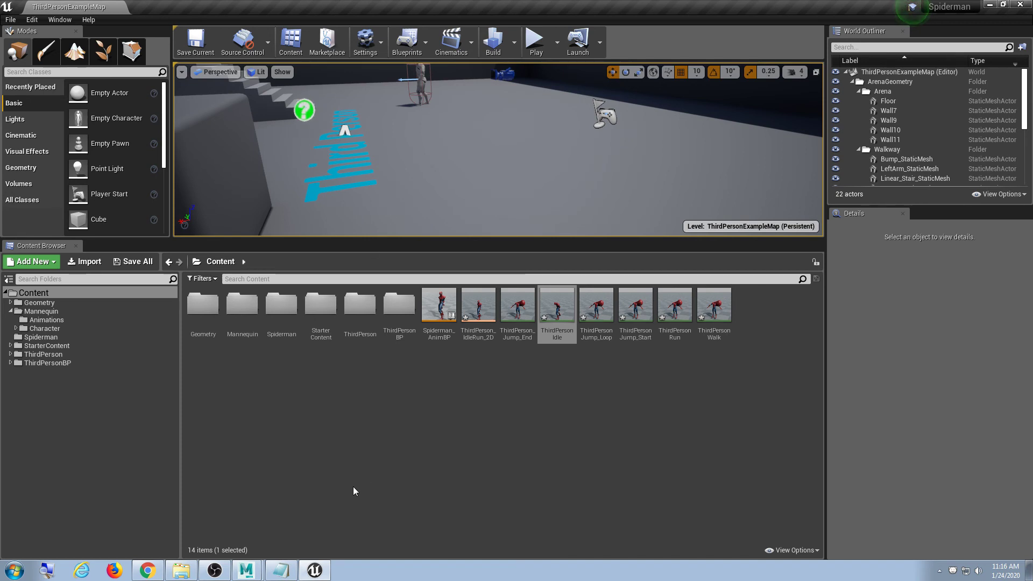
click(246, 571)
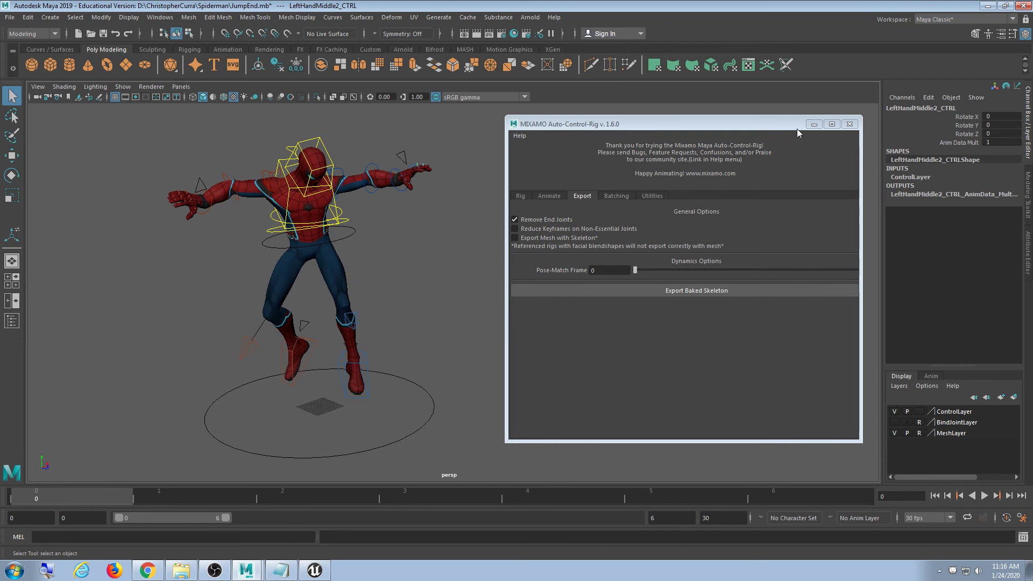
- Minimize the Mixamo window, start opening Idle.mb but cancel, and play back JumpEnd's animation
click(814, 124)
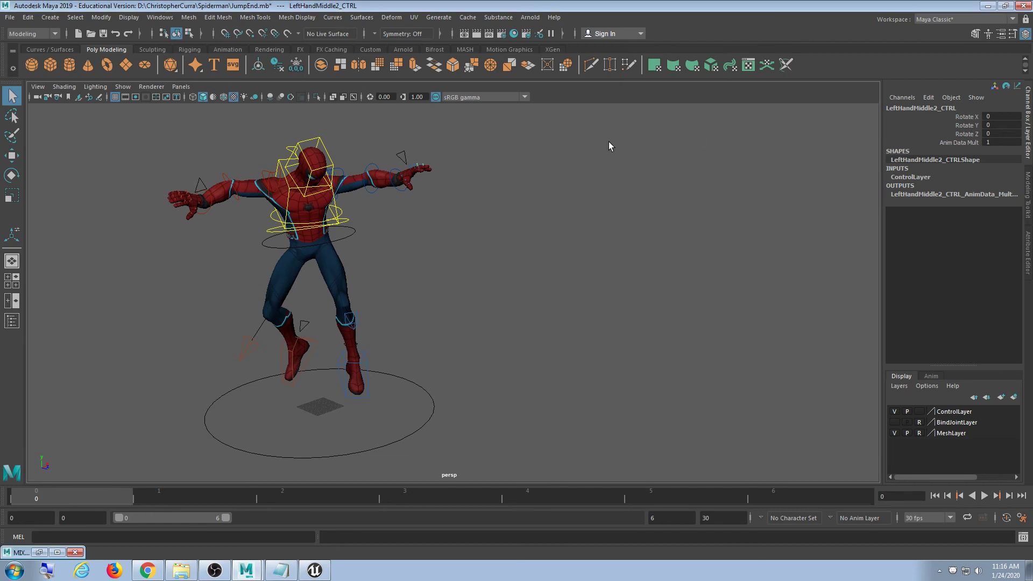
click(10, 18)
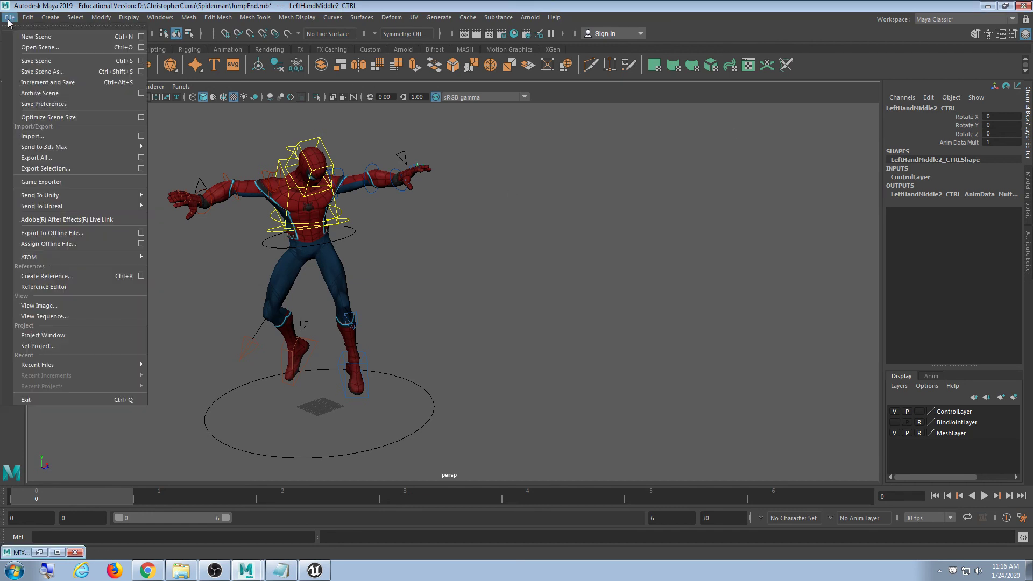
click(25, 49)
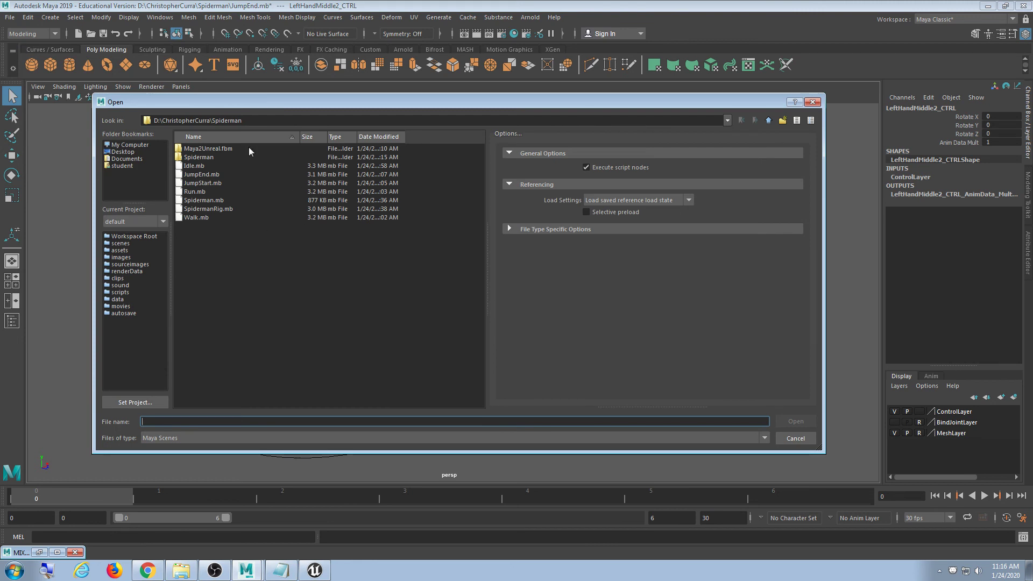
click(193, 165)
click(785, 421)
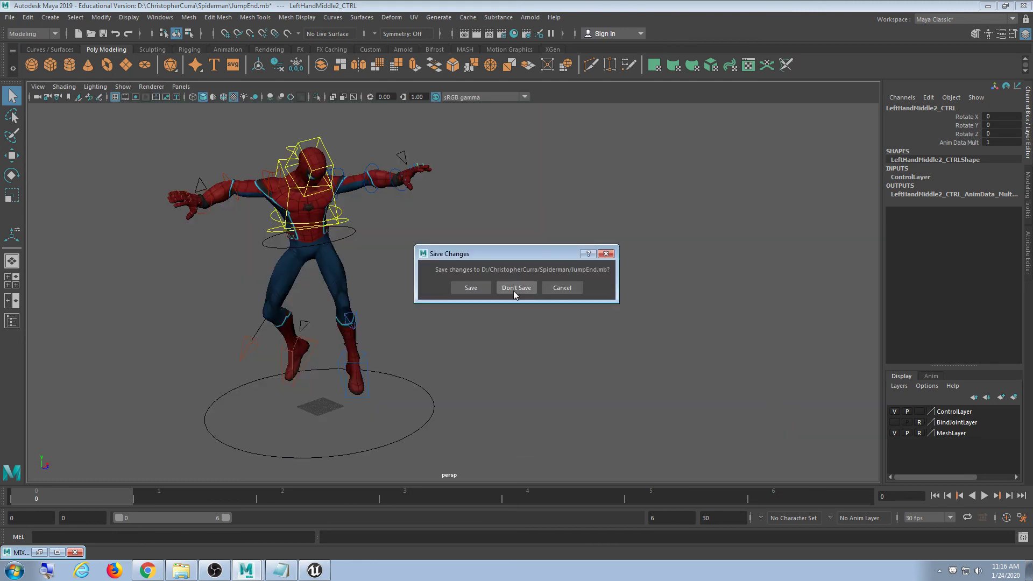
click(546, 288)
key(alt+v)
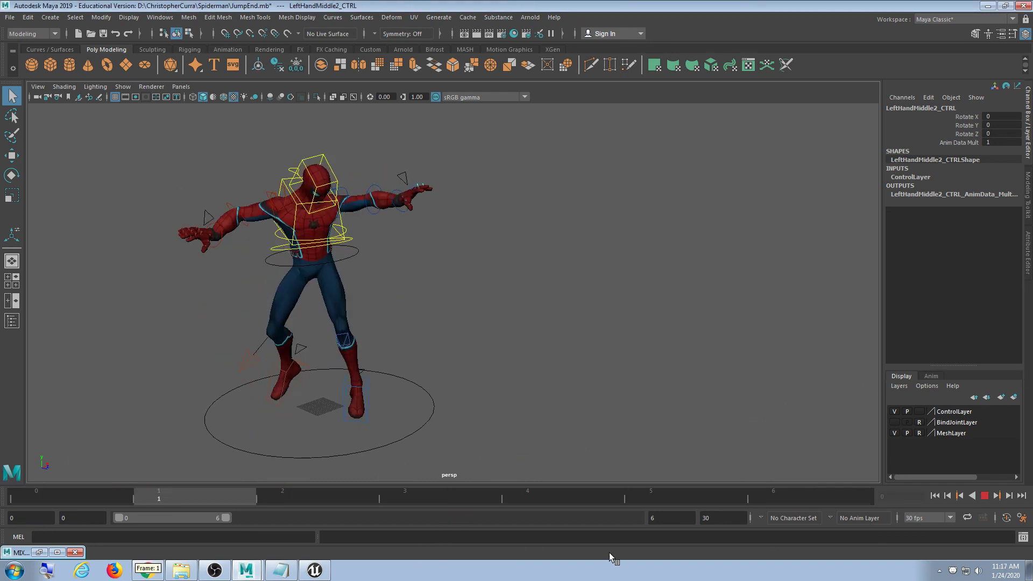
key(alt+v)
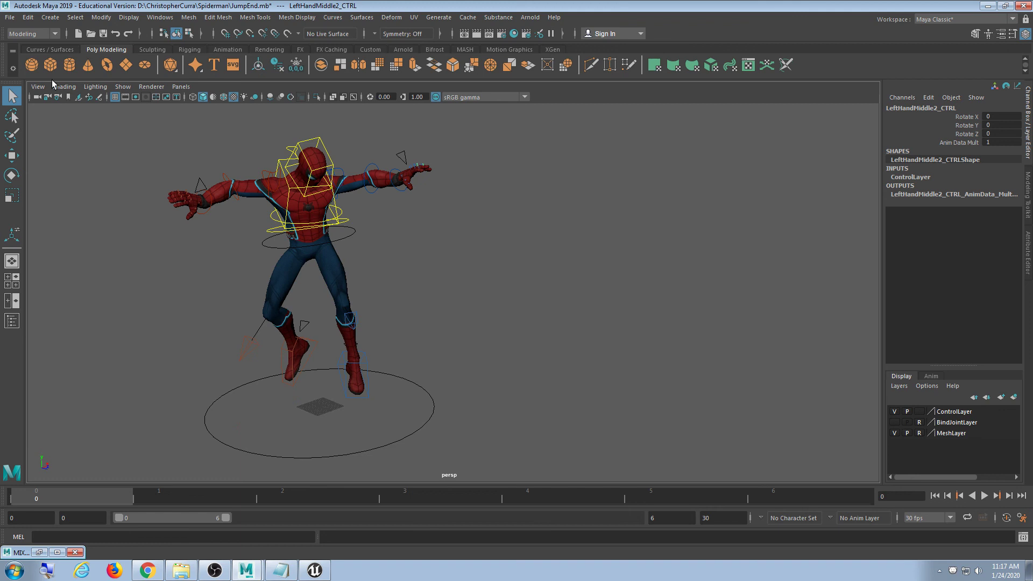
- Open Idle.mb from Open Scene, choosing Don't Save for JumpEnd.mb
click(10, 17)
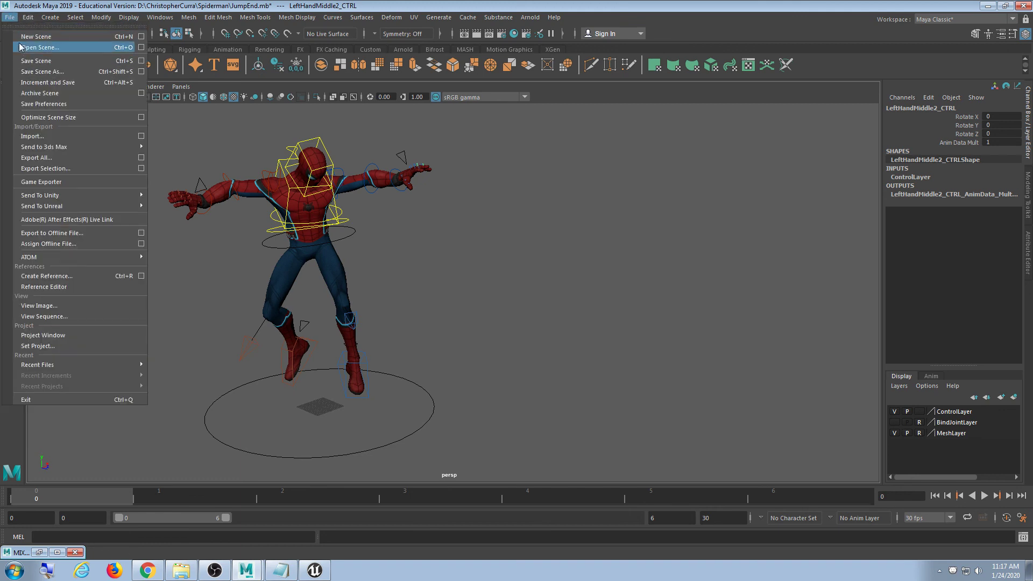
click(32, 47)
double_click(202, 164)
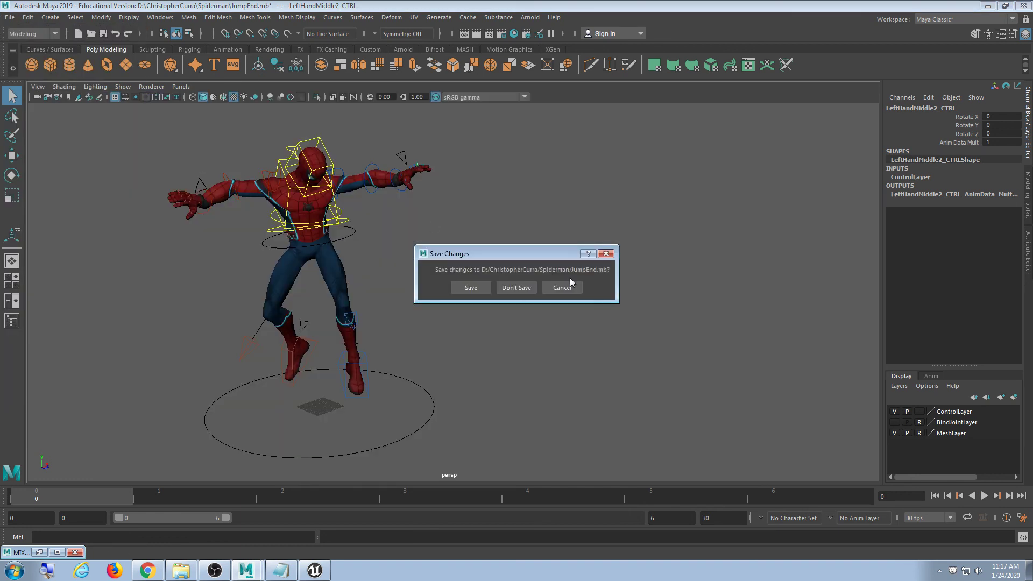
click(532, 290)
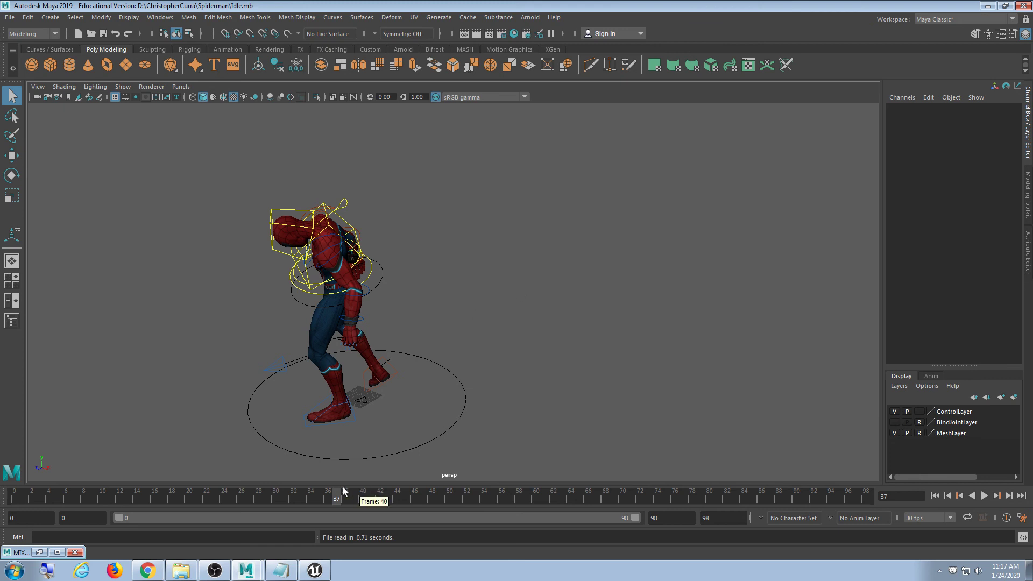
key(alt+v)
mouse_move(34, 473)
mouse_down()
mouse_move(328, 498)
mouse_move(524, 476)
mouse_move(15, 473)
mouse_up()
alt+drag(413, 274, 483, 279)
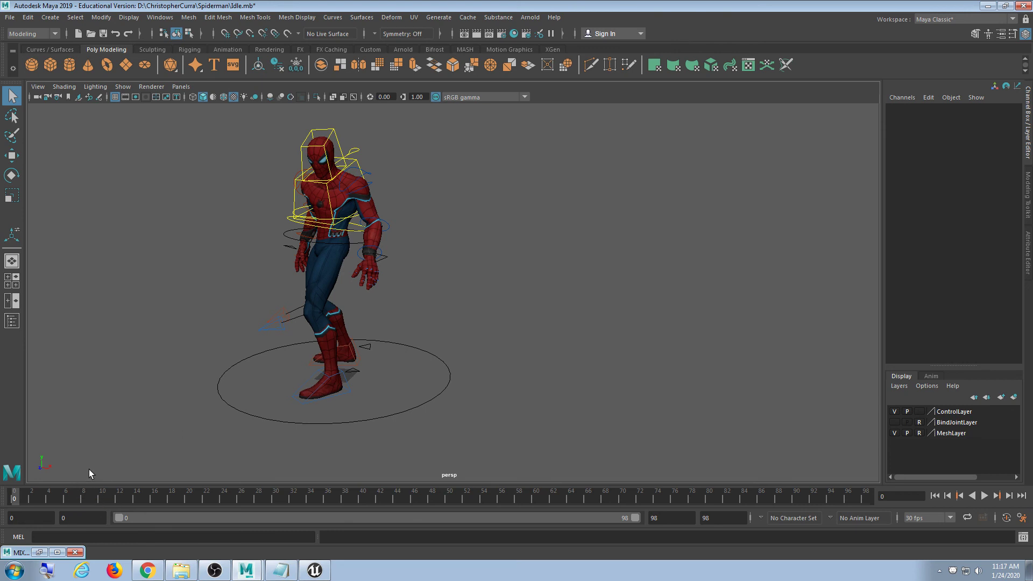
click(39, 551)
click(616, 196)
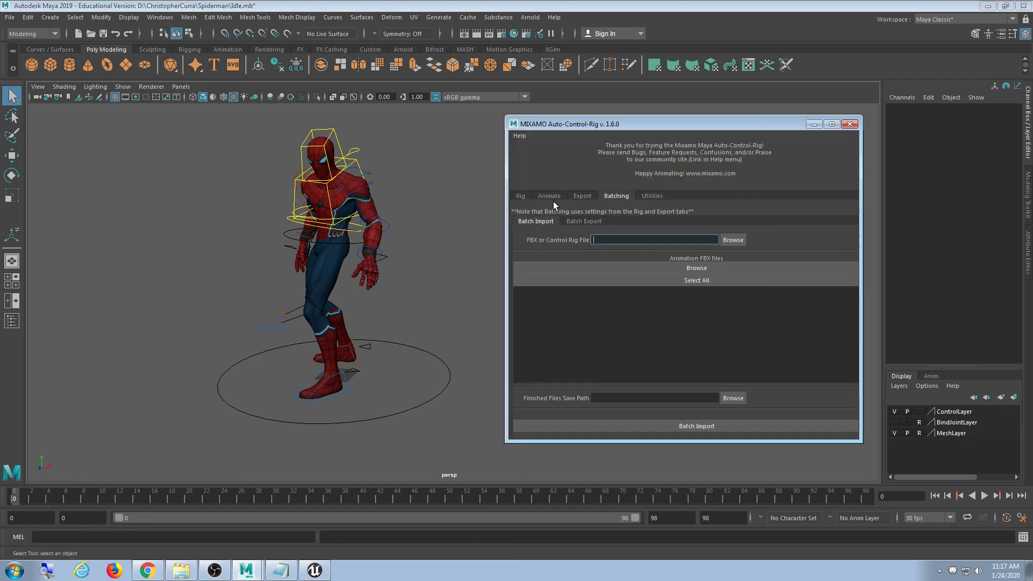
click(547, 197)
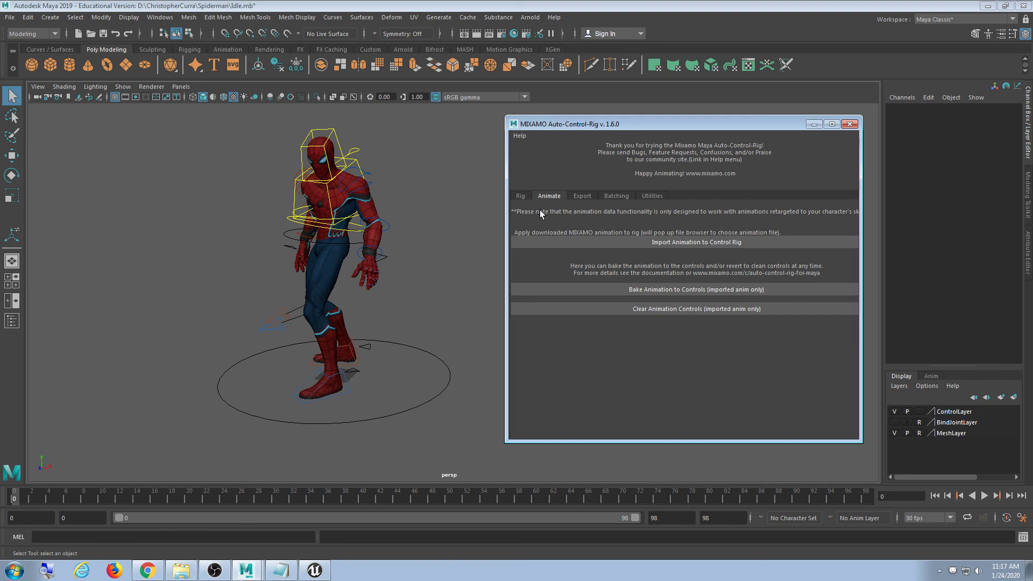
click(582, 196)
click(608, 196)
click(548, 196)
click(531, 196)
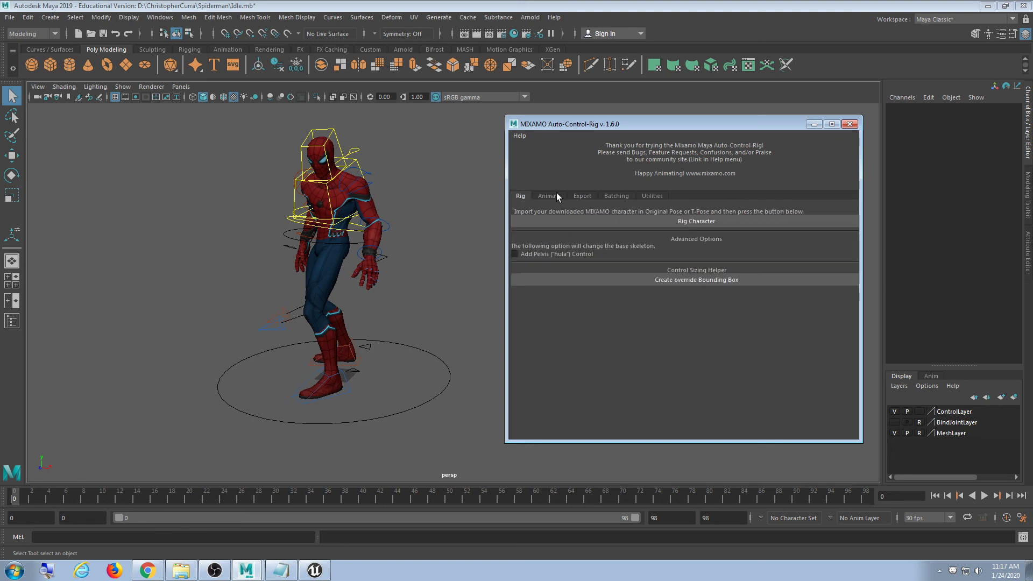
click(556, 194)
click(581, 196)
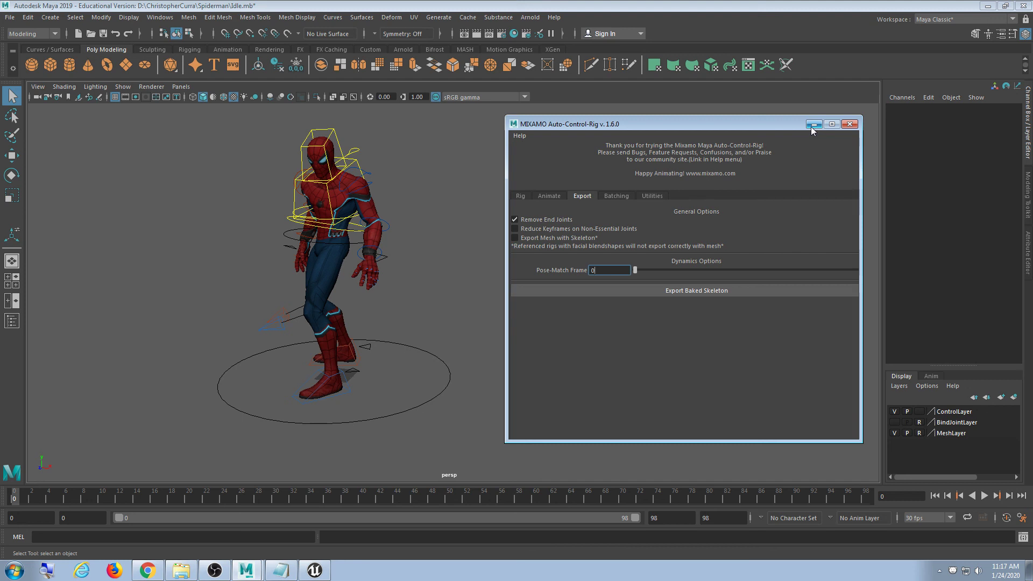
click(552, 195)
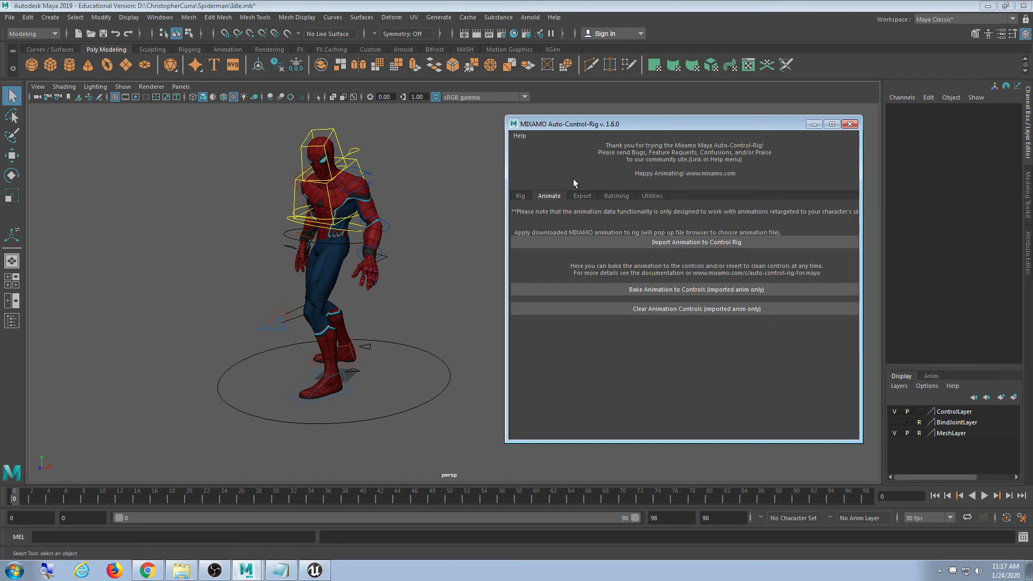
drag(569, 122, 562, 119)
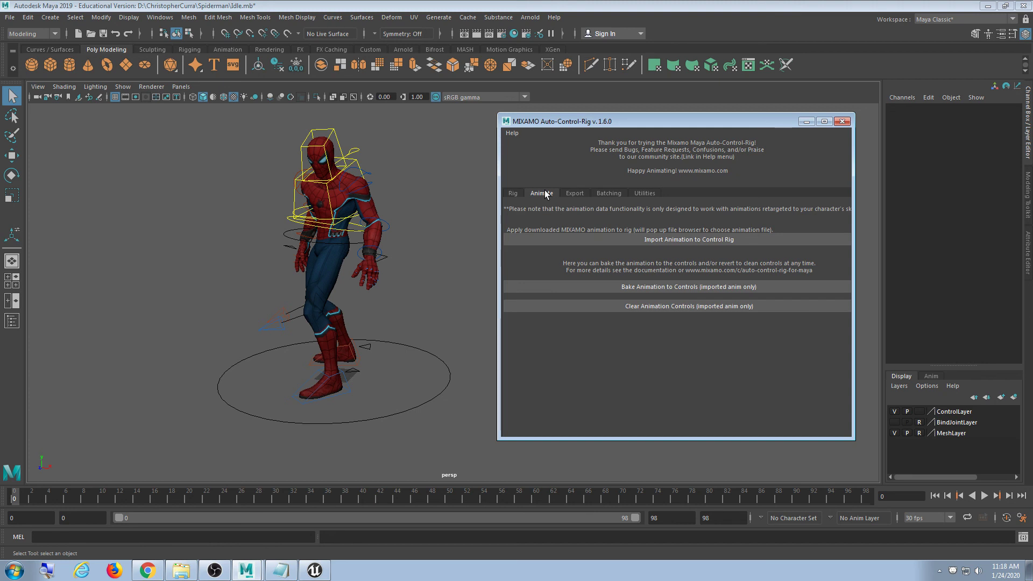
click(806, 122)
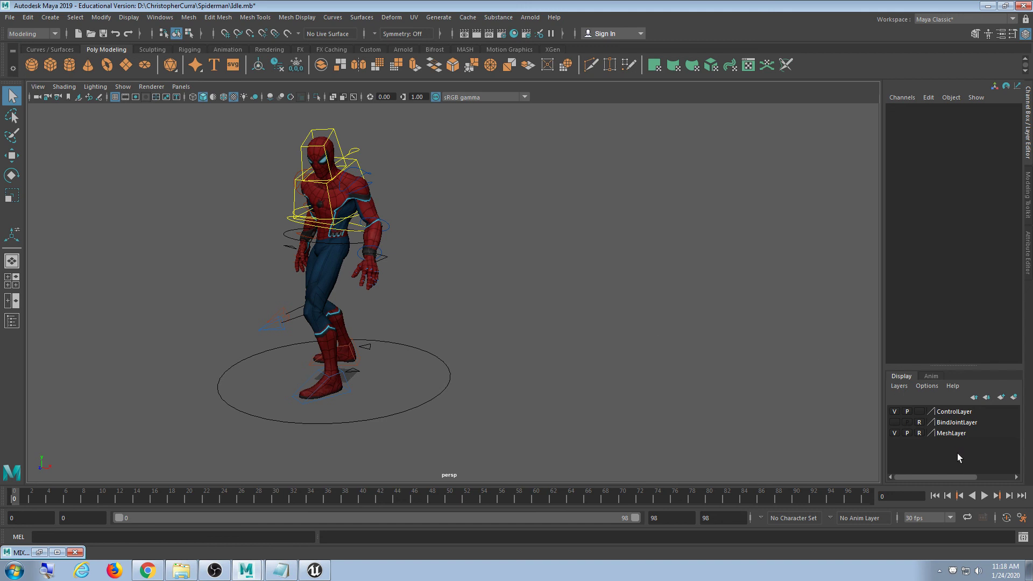
- Take MeshLayer off Reference, show the BindJointLayer skeleton, and test-select rig controls
click(918, 433)
scroll(342, 247, up, 3)
scroll(357, 243, down, 2)
drag(609, 135, 245, 335)
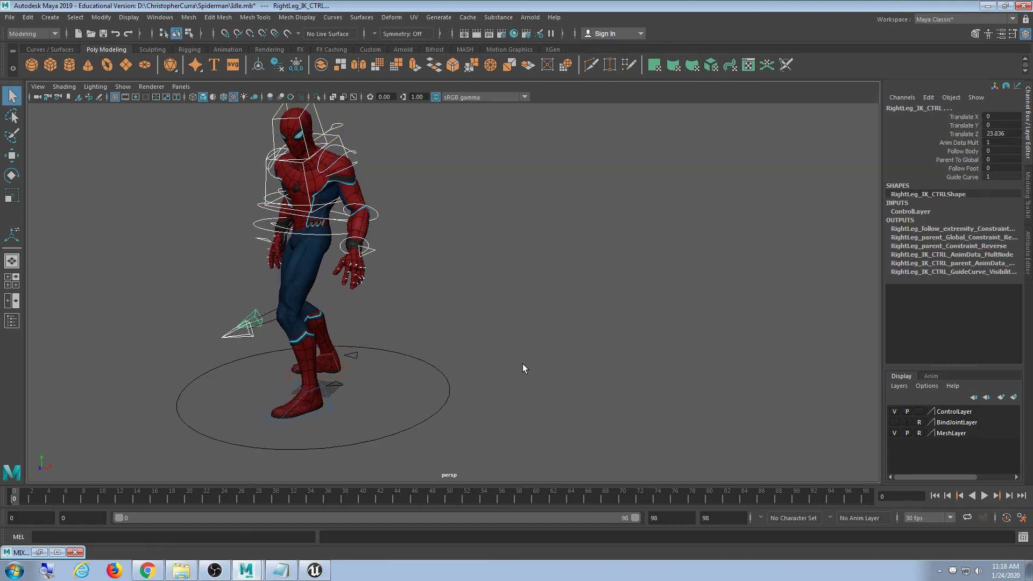
click(892, 424)
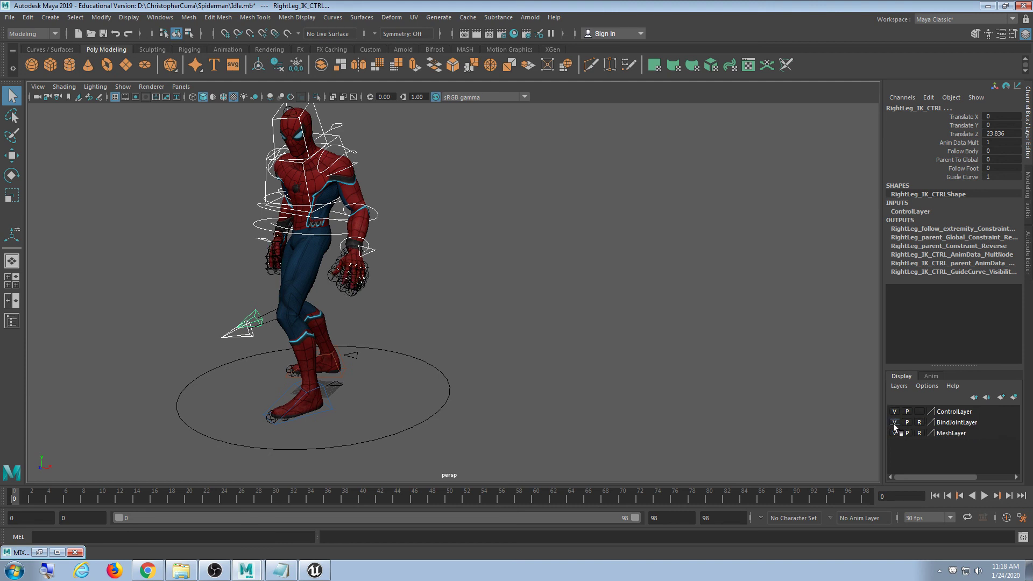
click(444, 324)
key(ctrl+z)
key(ctrl+z)
click(405, 308)
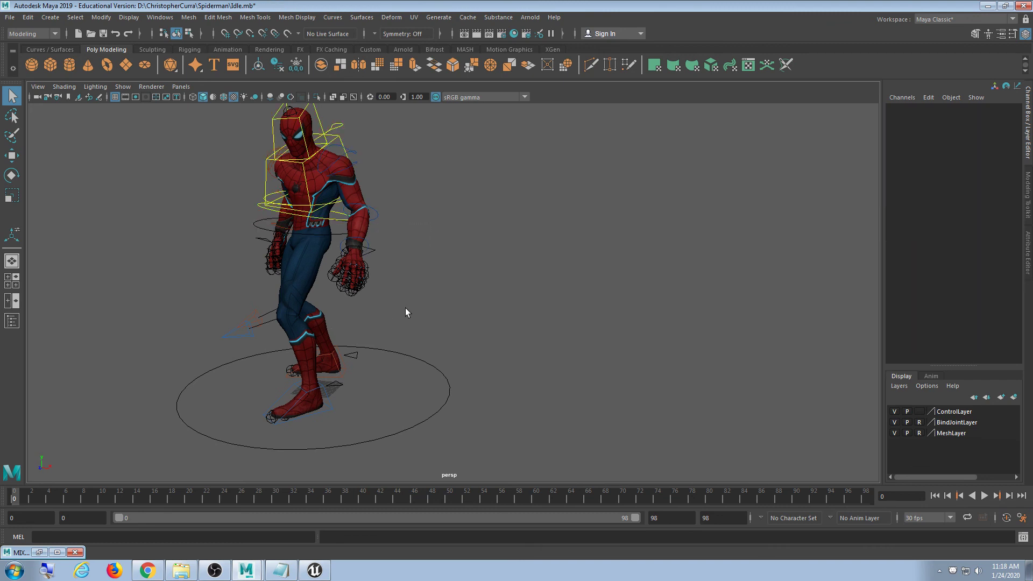
- Set BindJointLayer display type to Normal and marquee-select the joints around the character
click(919, 423)
drag(701, 362, 317, 167)
click(479, 237)
scroll(479, 237, down, 3)
drag(612, 123, 267, 415)
scroll(382, 364, up, 2)
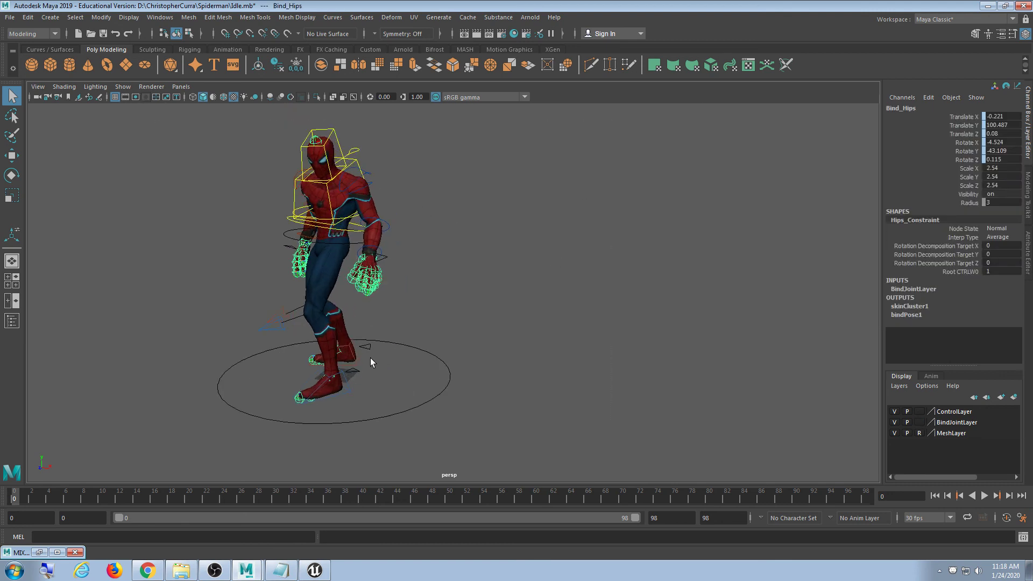
click(379, 284)
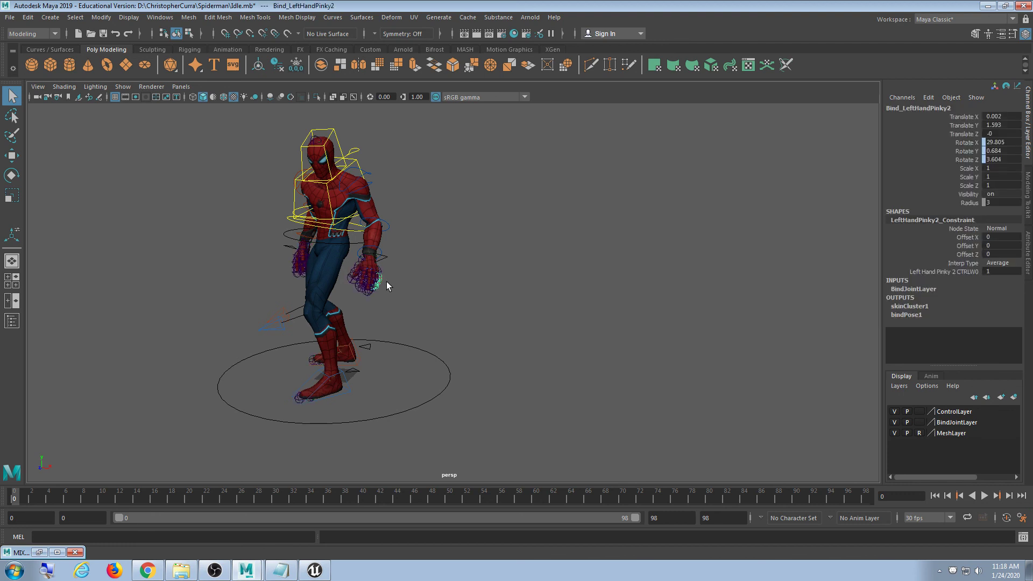
click(517, 331)
- Marquee-select the whole bind skeleton so Bind_Hips is selected
click(328, 193)
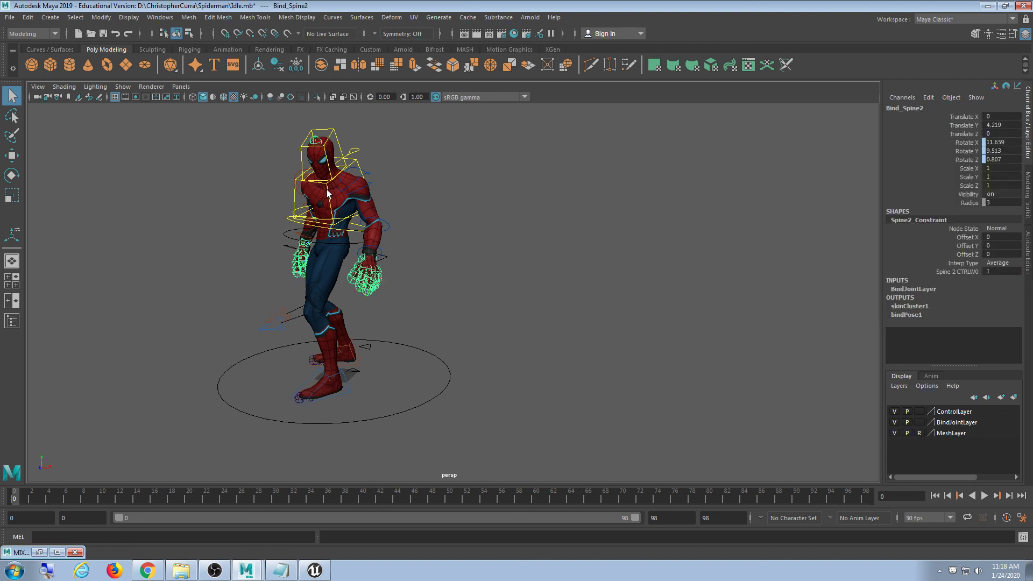
click(526, 263)
drag(591, 460, 70, 99)
click(560, 337)
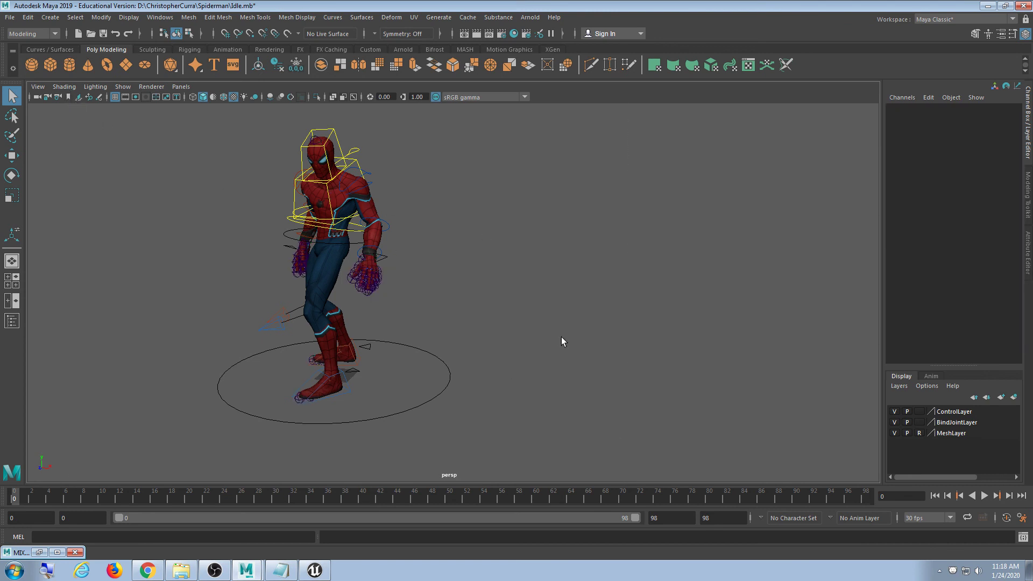
drag(587, 452, 32, 105)
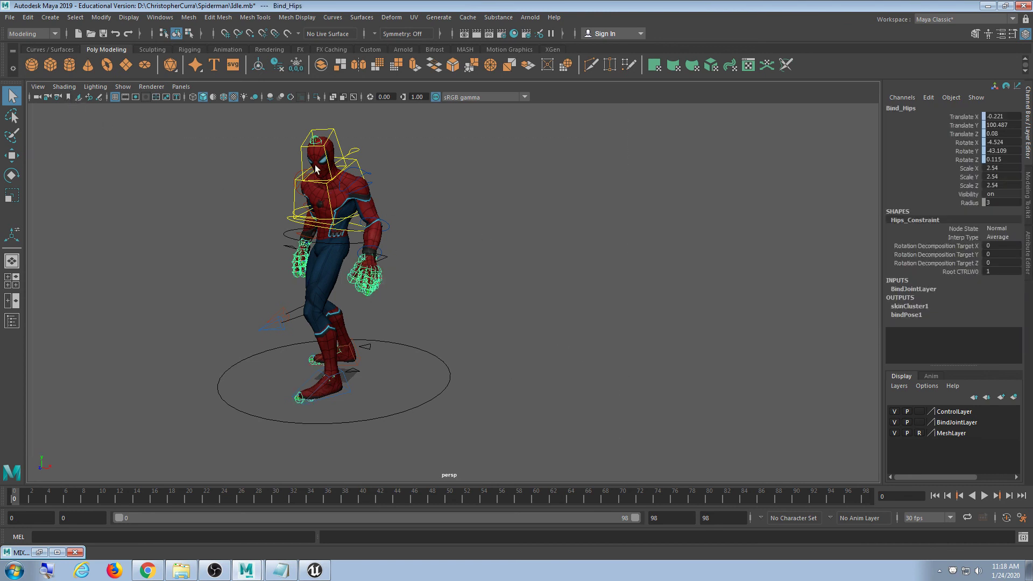
click(435, 164)
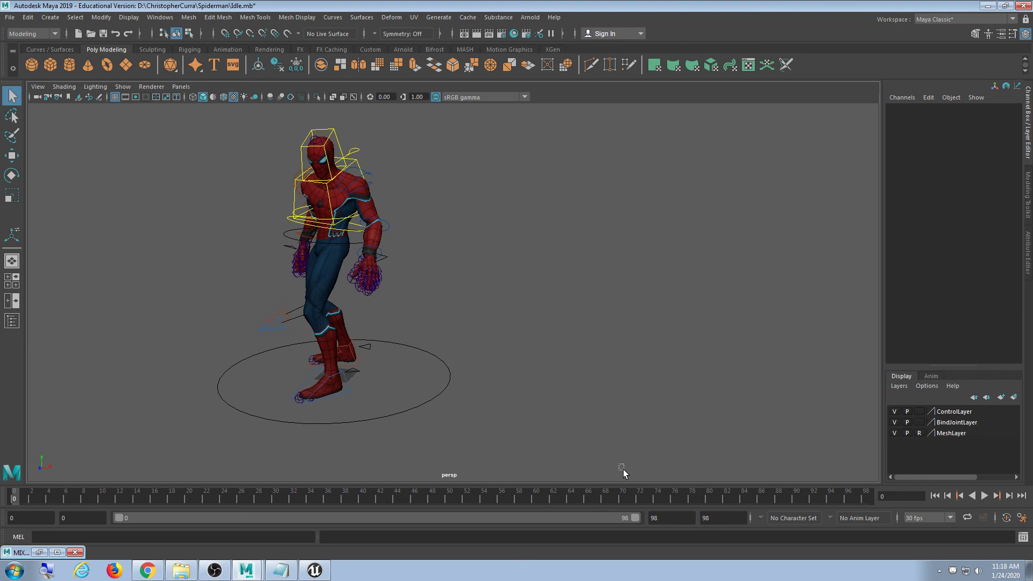
drag(621, 466, 30, 105)
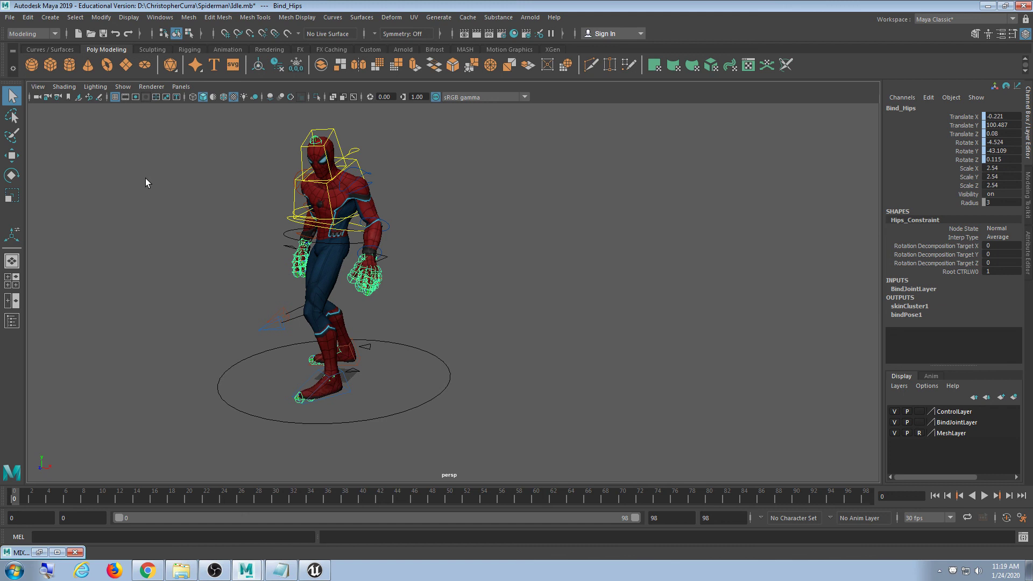
- Select > Hierarchy on the joints, run Edit > Keys > Bake Simulation, and restore the Mixamo window
click(74, 18)
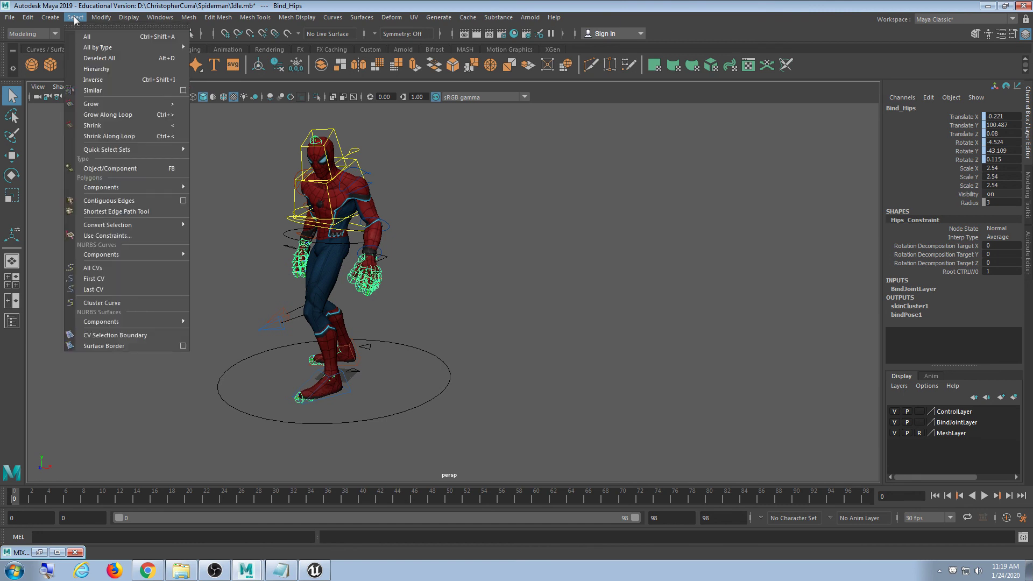
click(98, 69)
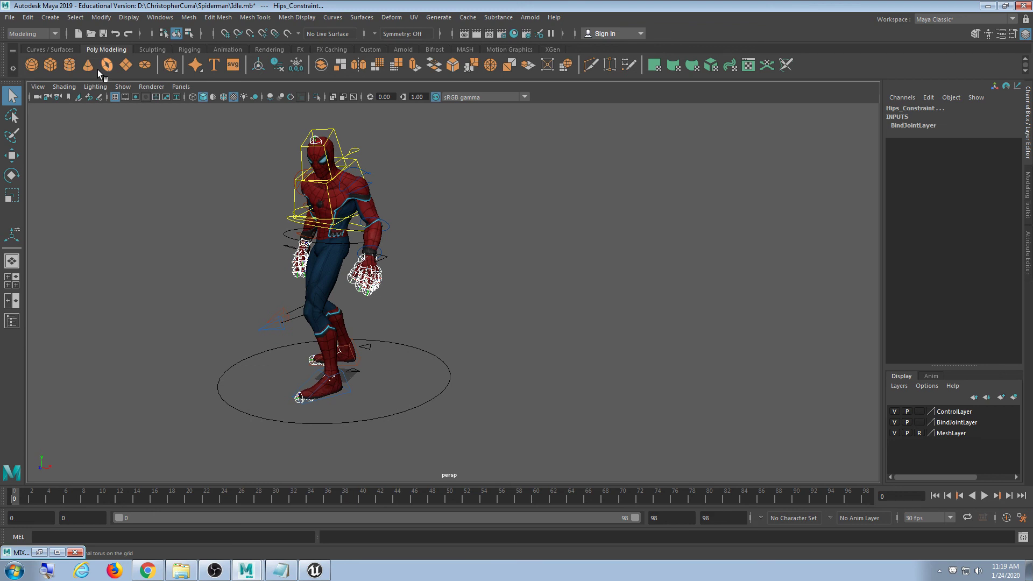
click(33, 17)
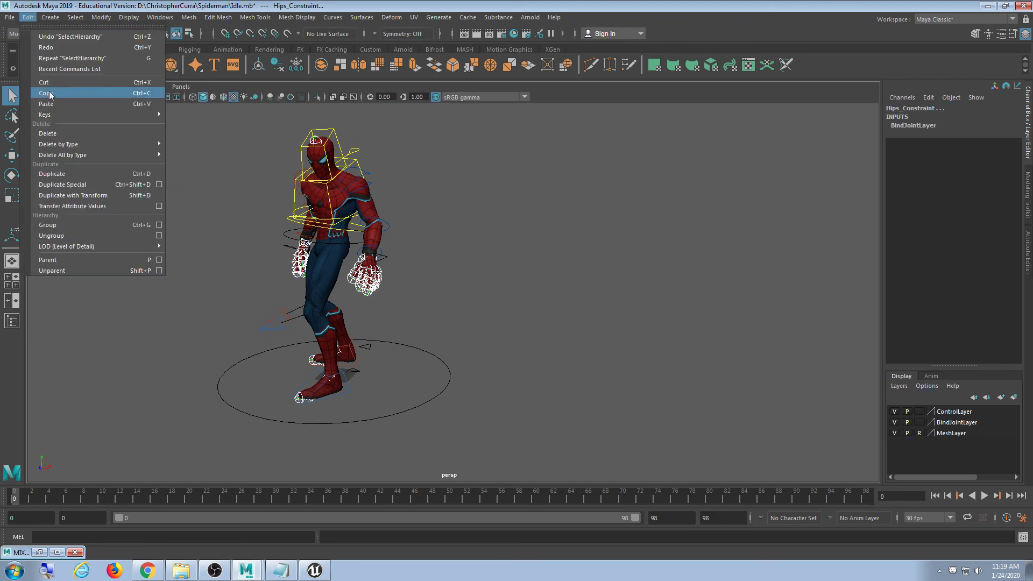
mouse_move(51, 120)
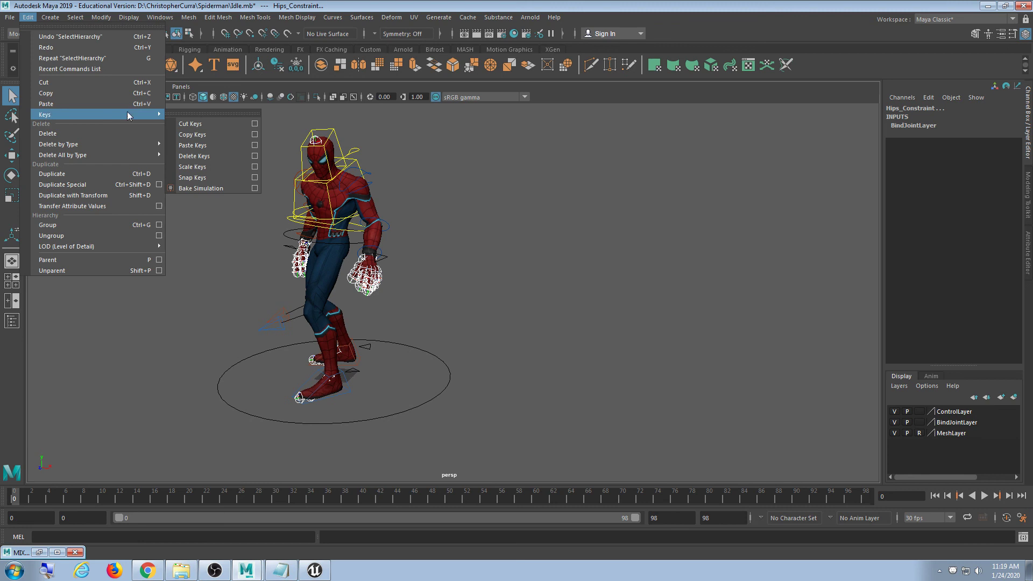
click(219, 189)
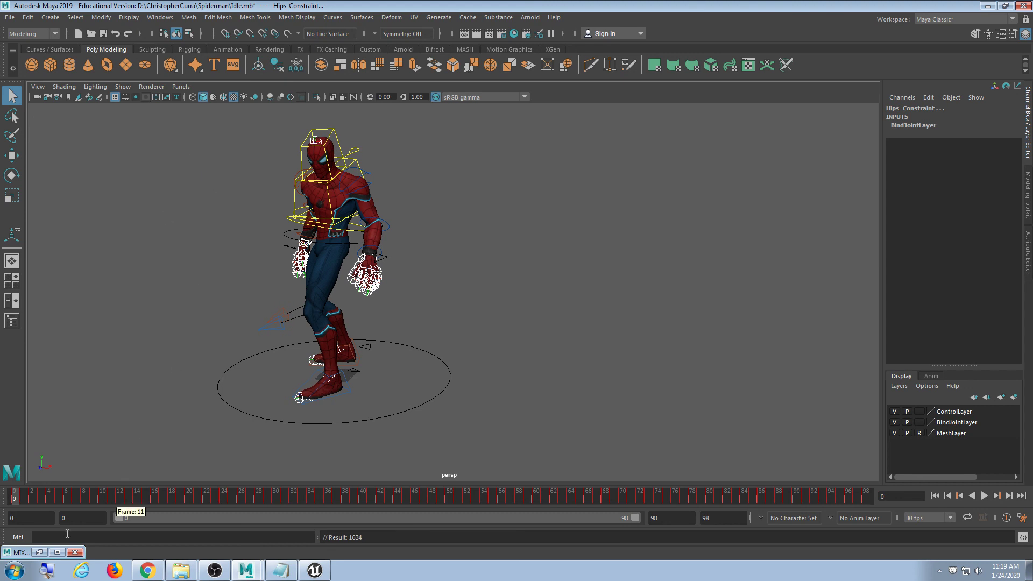
click(39, 552)
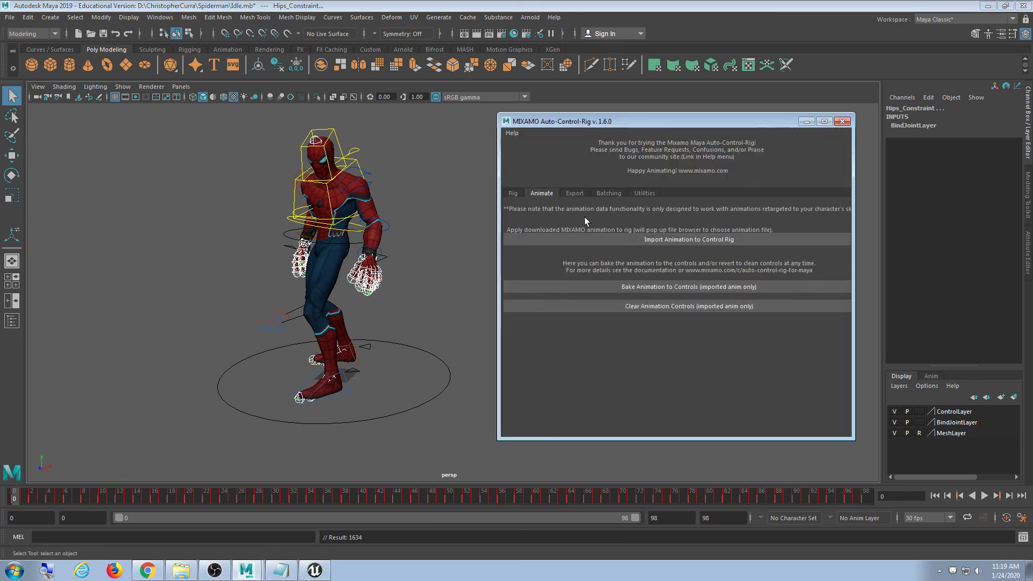
- From the Mixamo Export tab, export the baked skeleton over Unreal_Idle.fbx, confirming the replace
click(574, 193)
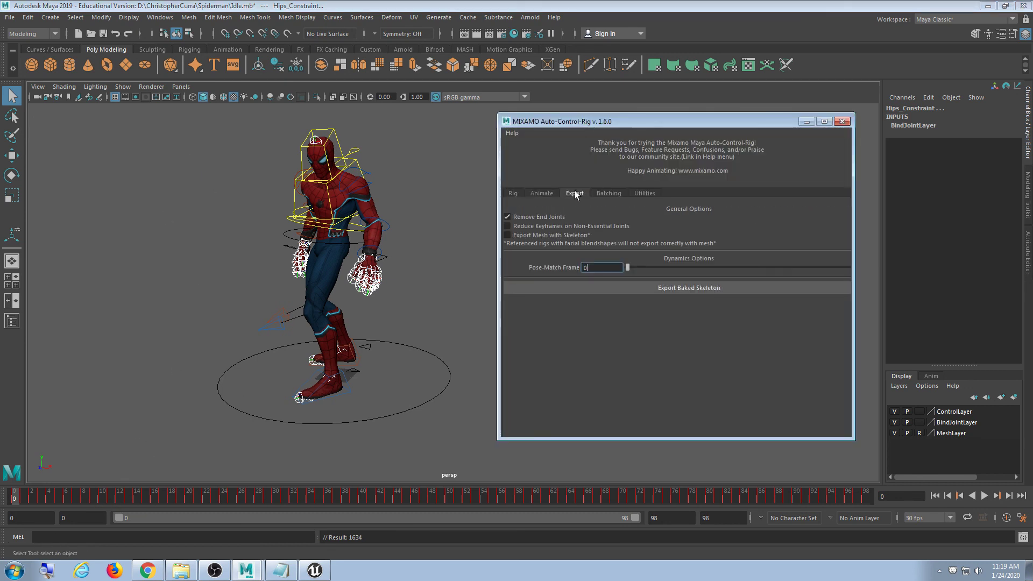
click(714, 288)
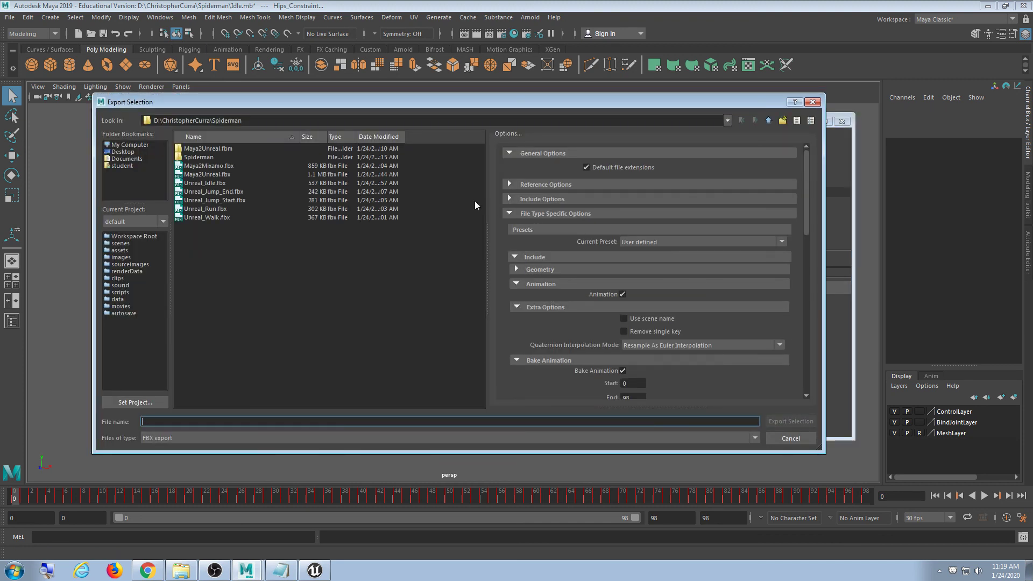
click(210, 184)
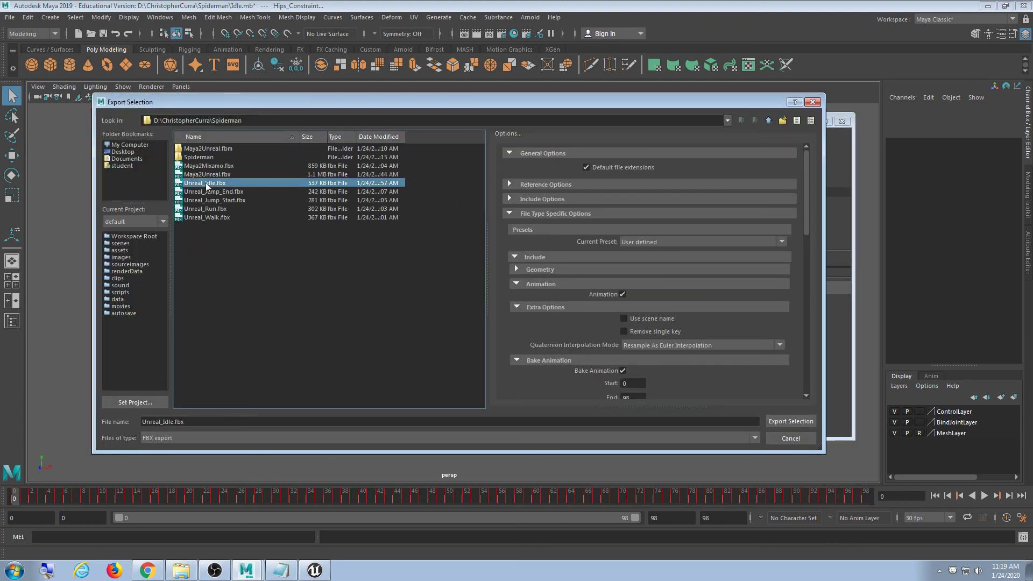
click(789, 420)
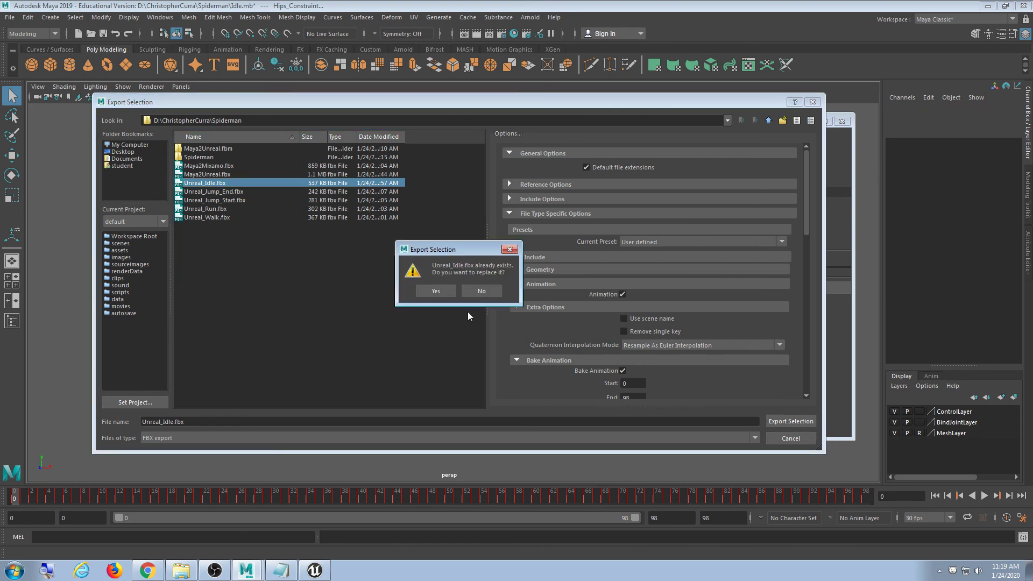
click(443, 320)
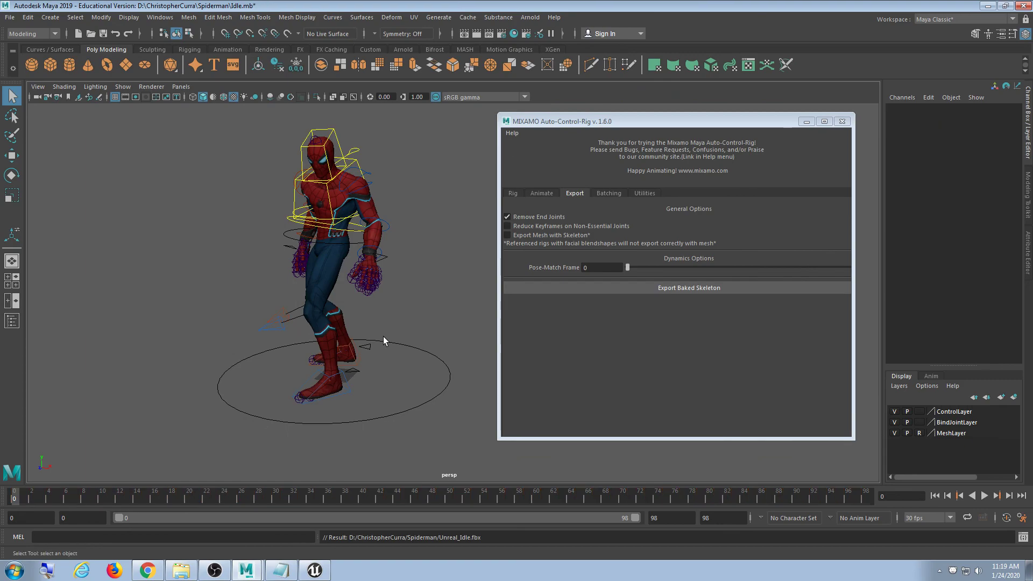
- Reimport ThirdPerson Idle in Unreal from the updated FBX, close the preview, and return to Maya
click(314, 570)
right_click(564, 312)
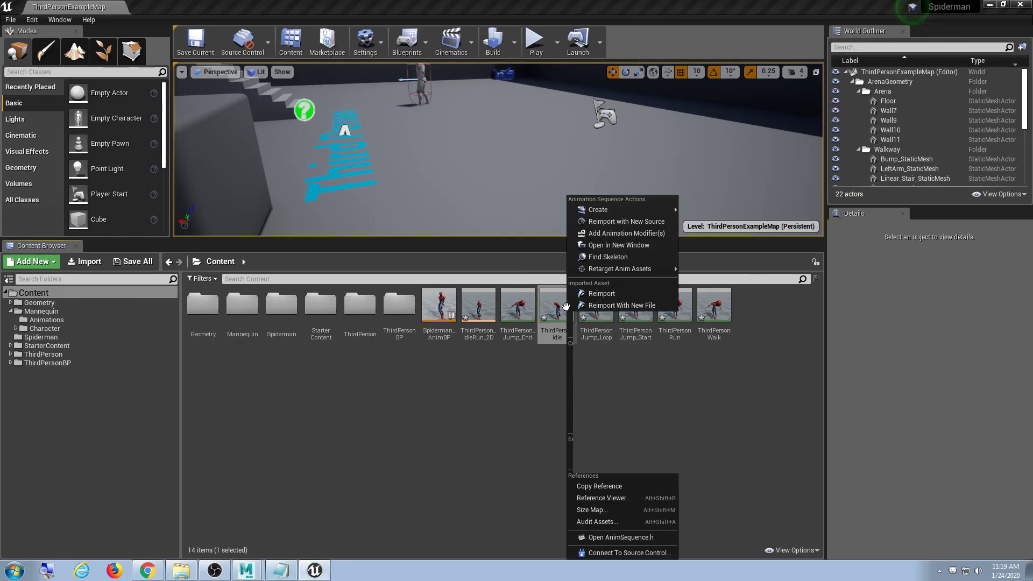
click(600, 297)
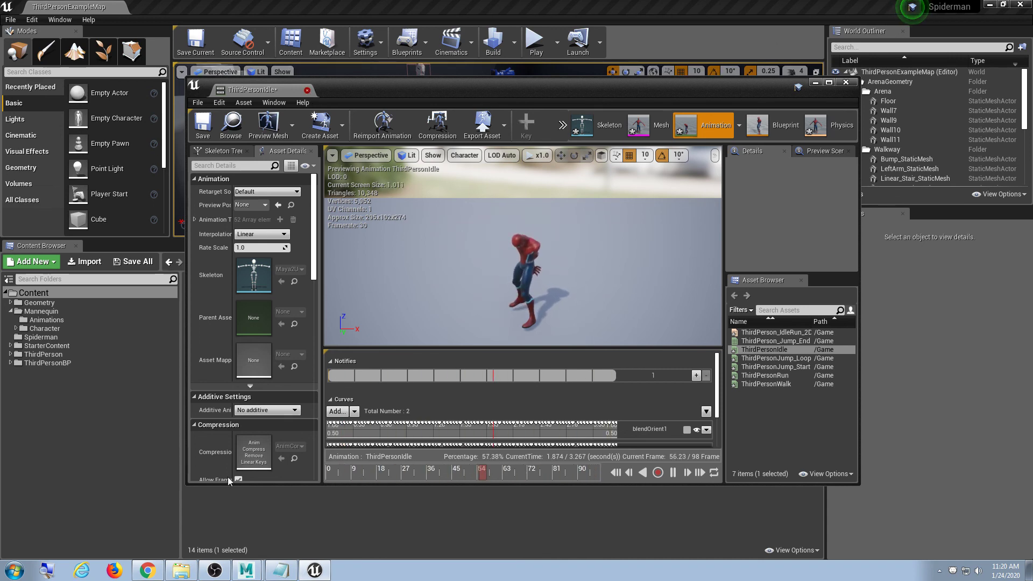
click(315, 571)
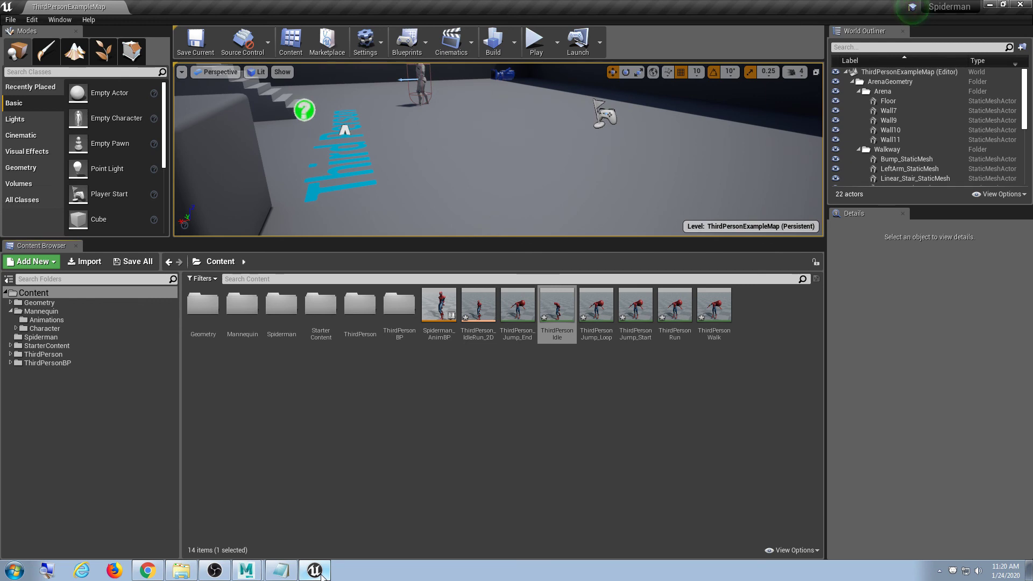
click(259, 572)
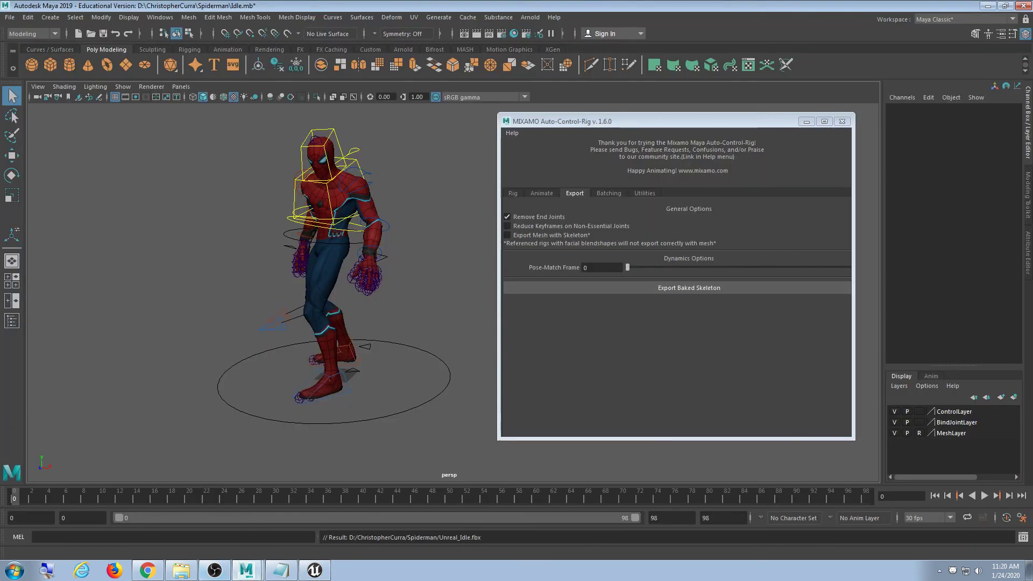
click(366, 231)
click(398, 227)
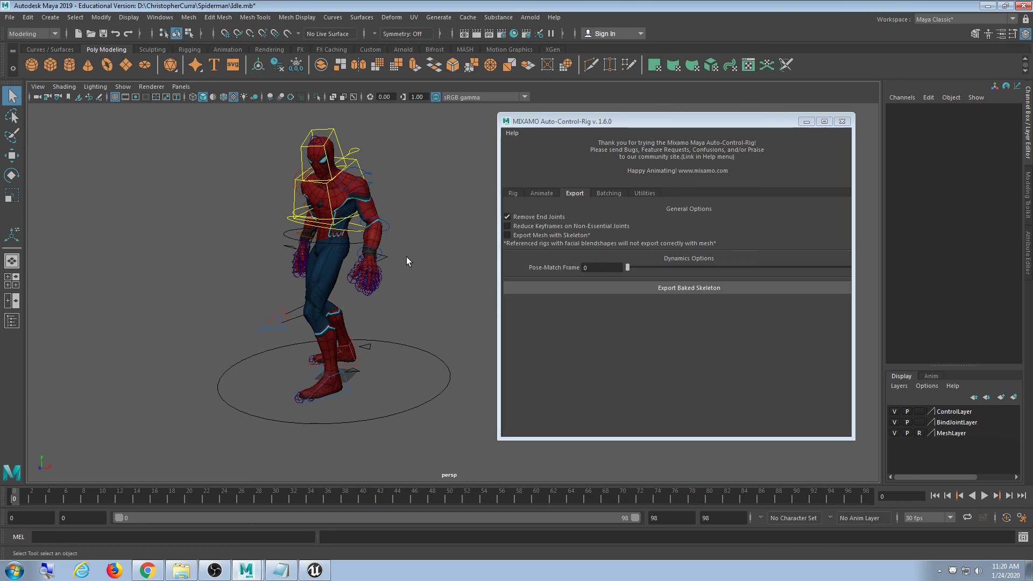
click(526, 235)
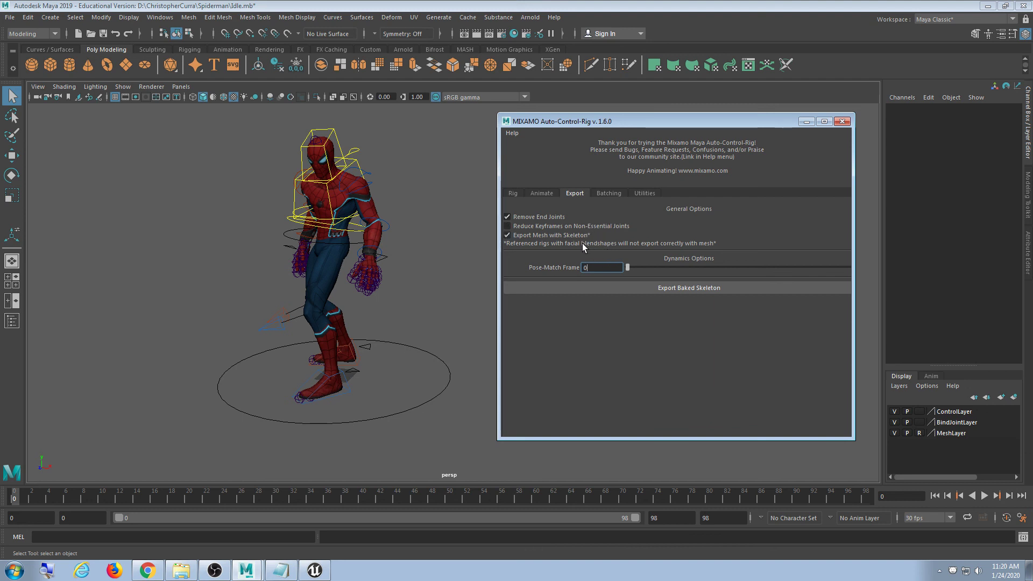
- Bake the Spiderman rig's skeleton with Export Baked Skeleton, opening the FBX Export Selection dialog
click(682, 288)
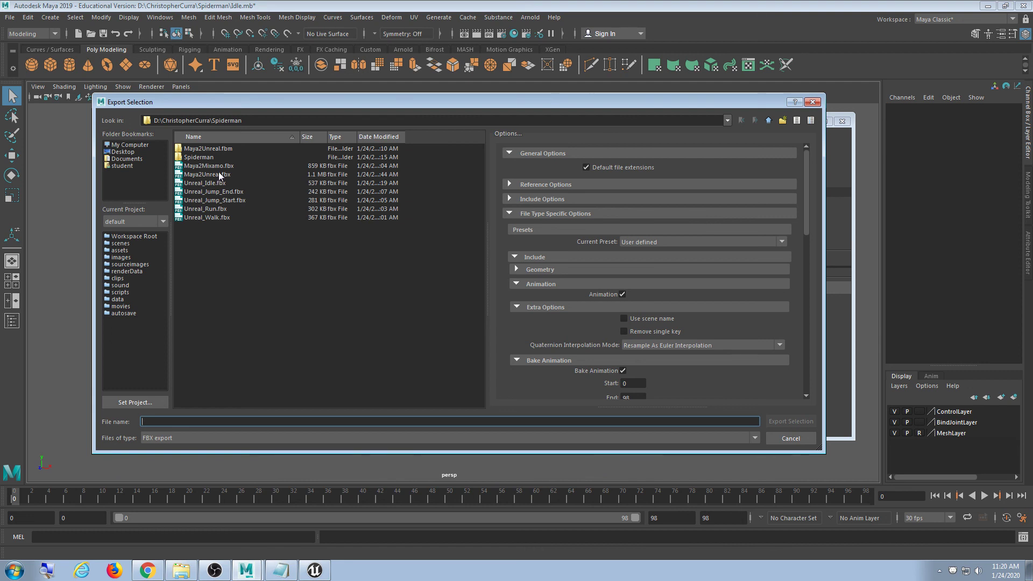
- Target the Desktop folder and turn off Bake Animation in the FBX export options
click(109, 151)
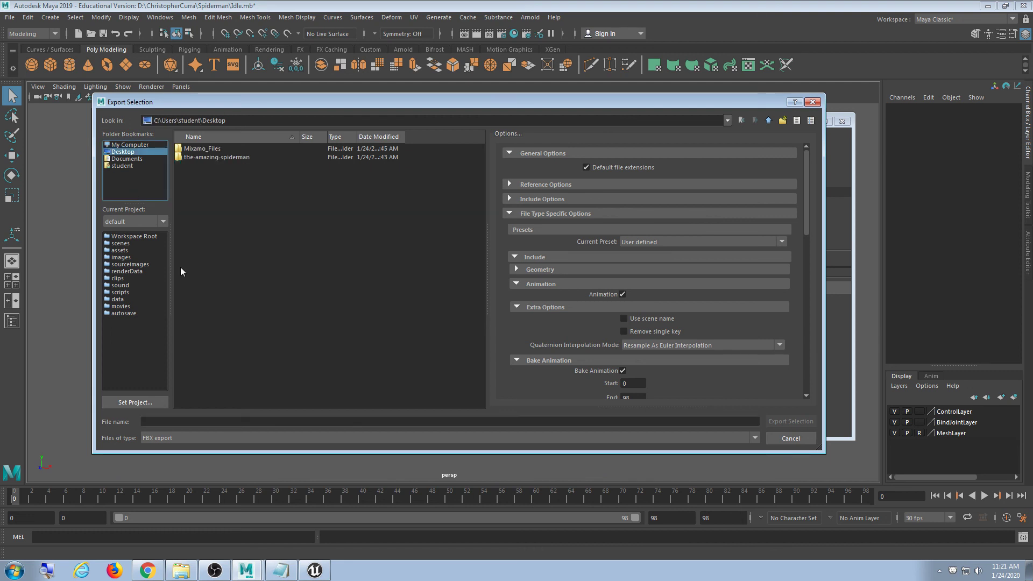
click(210, 421)
scroll(645, 355, down, 4)
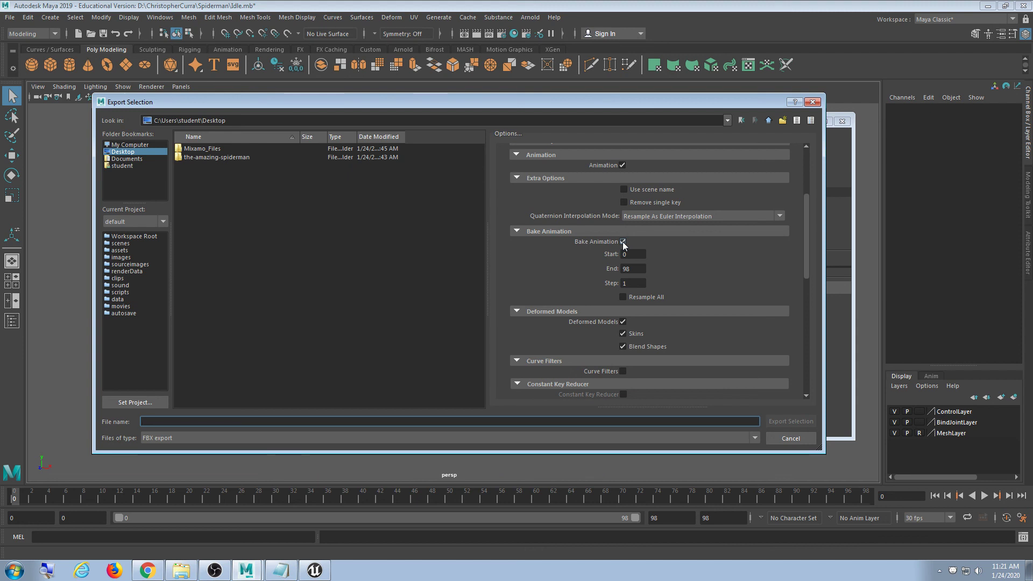
click(623, 242)
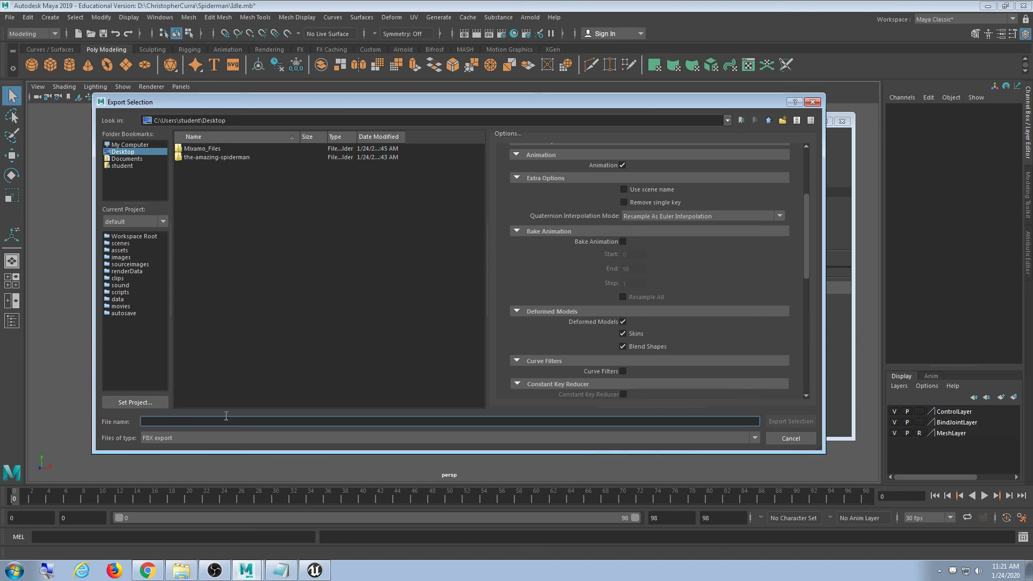
drag(808, 221, 803, 380)
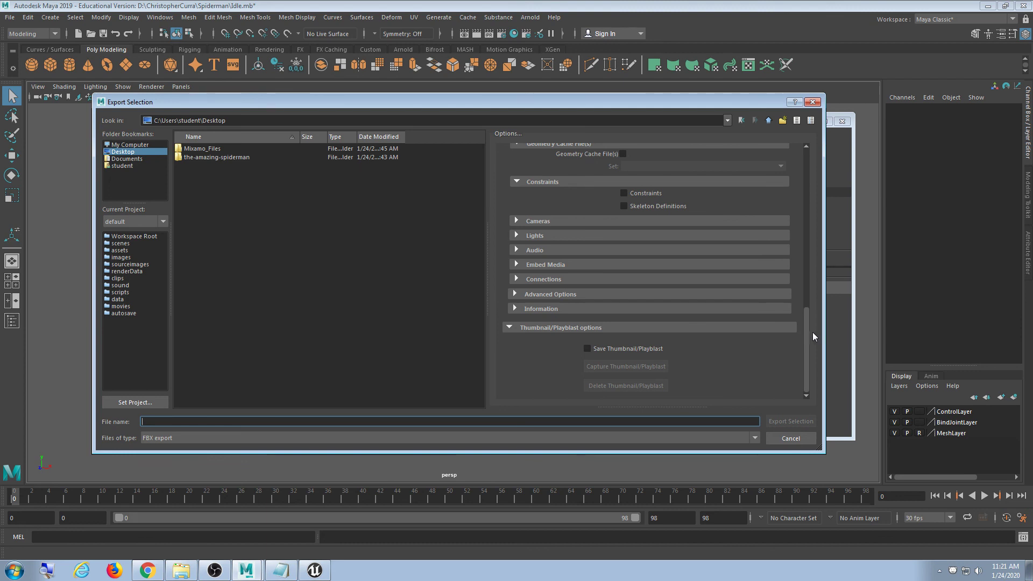
drag(807, 335, 827, 413)
- Set the FBX file format version to FBX 2018, name the file Spiderman, and export
click(549, 295)
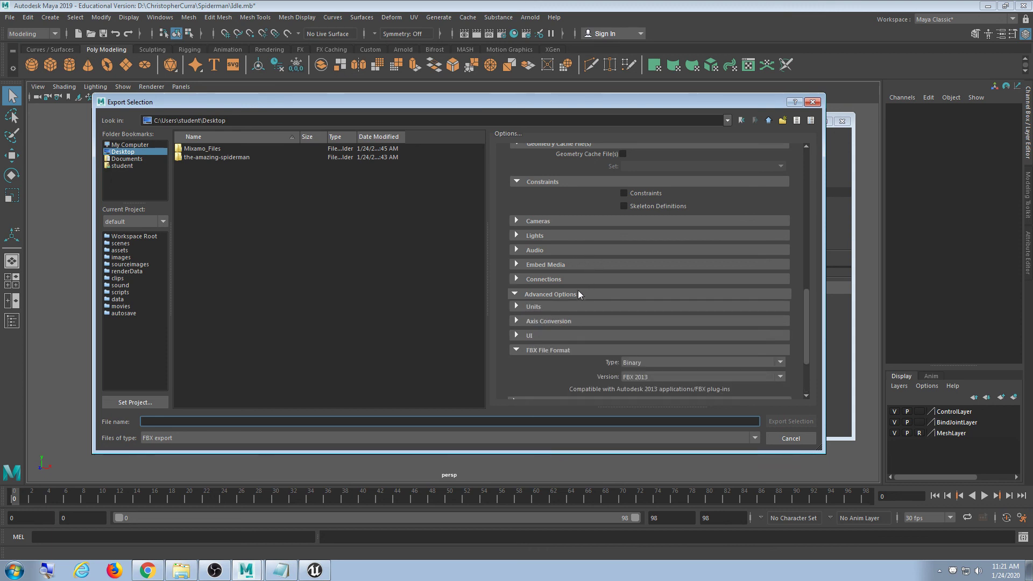
scroll(595, 346, down, 3)
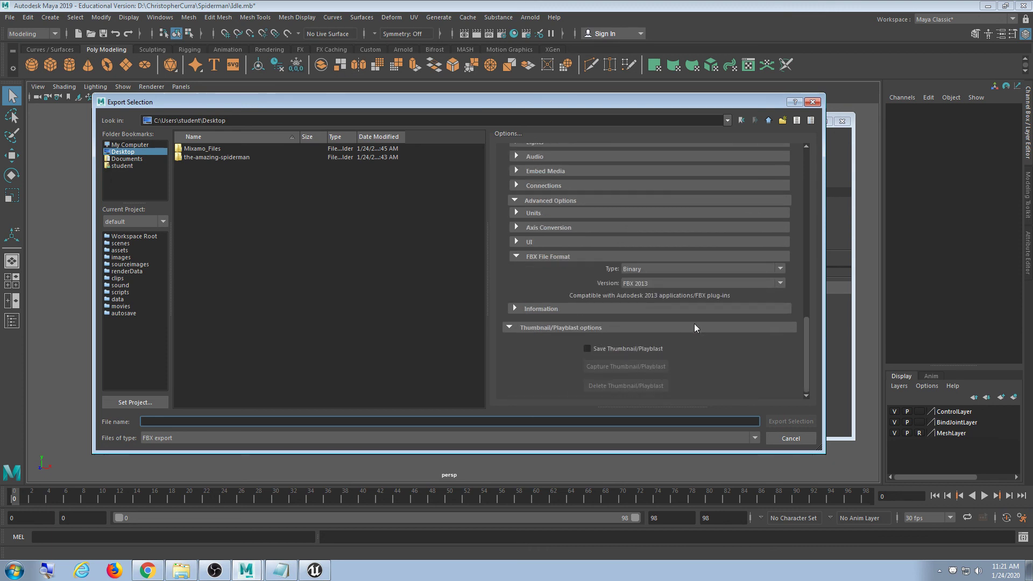
click(672, 283)
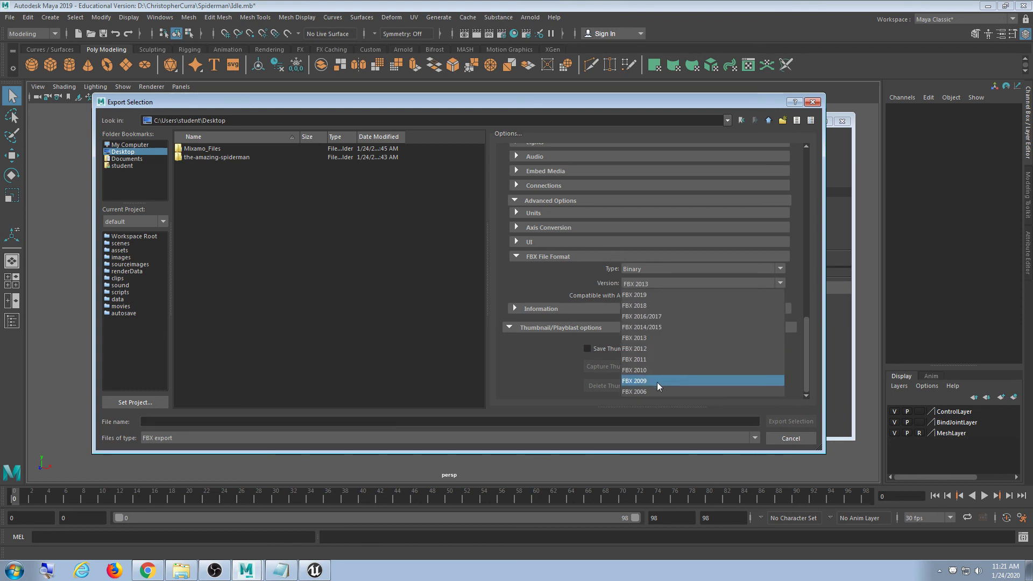
click(660, 305)
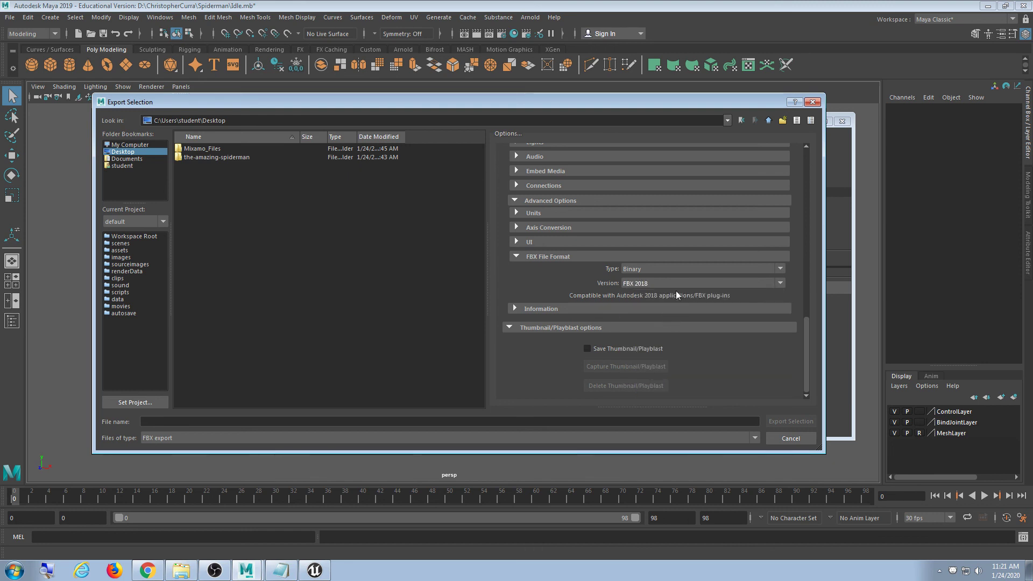
click(196, 419)
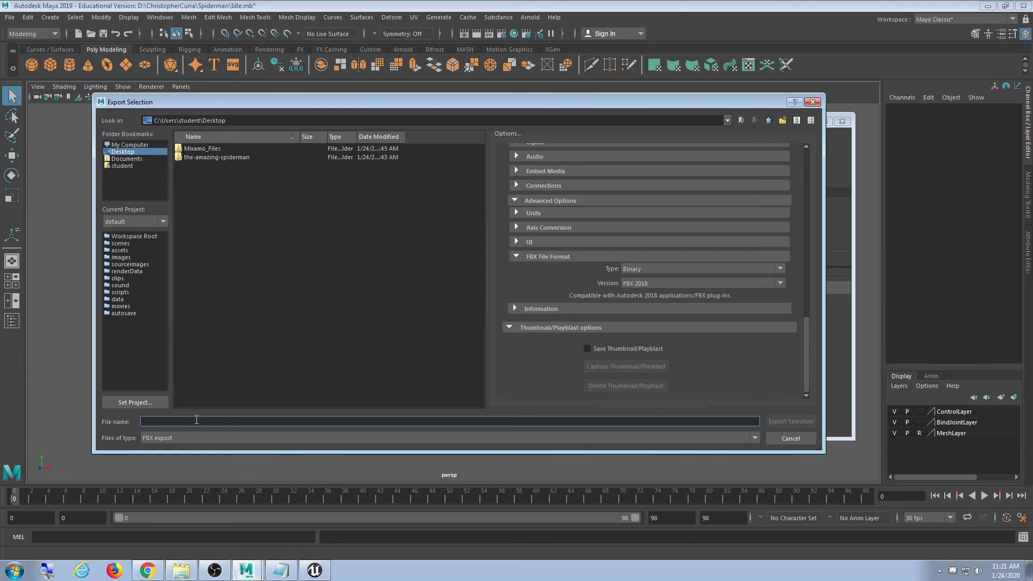
text(Spiderm)
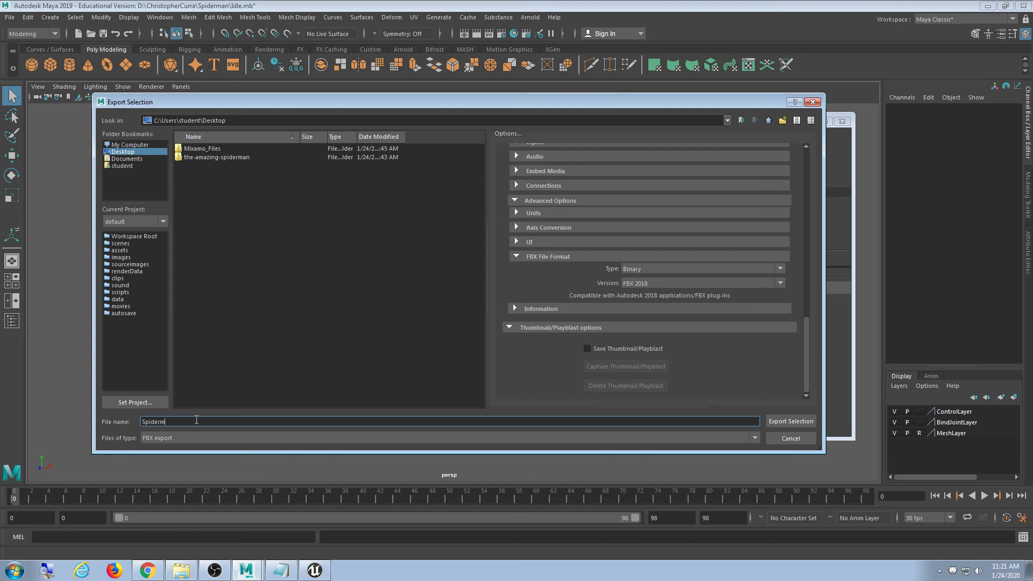
text(an)
key(Return)
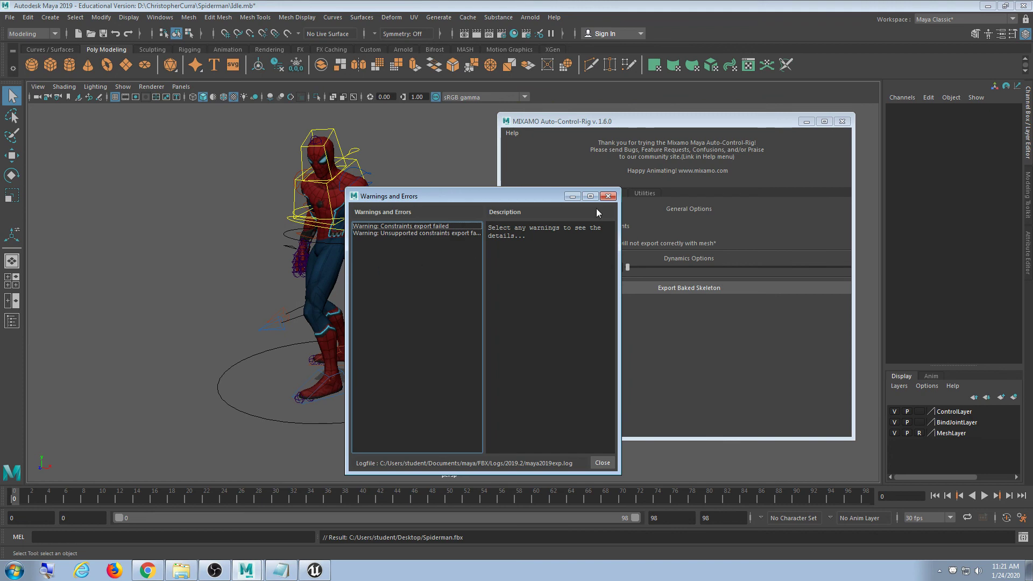
- Clear the export warnings, re-bake the skeleton, and reopen the Export Selection dialog
click(609, 196)
click(315, 570)
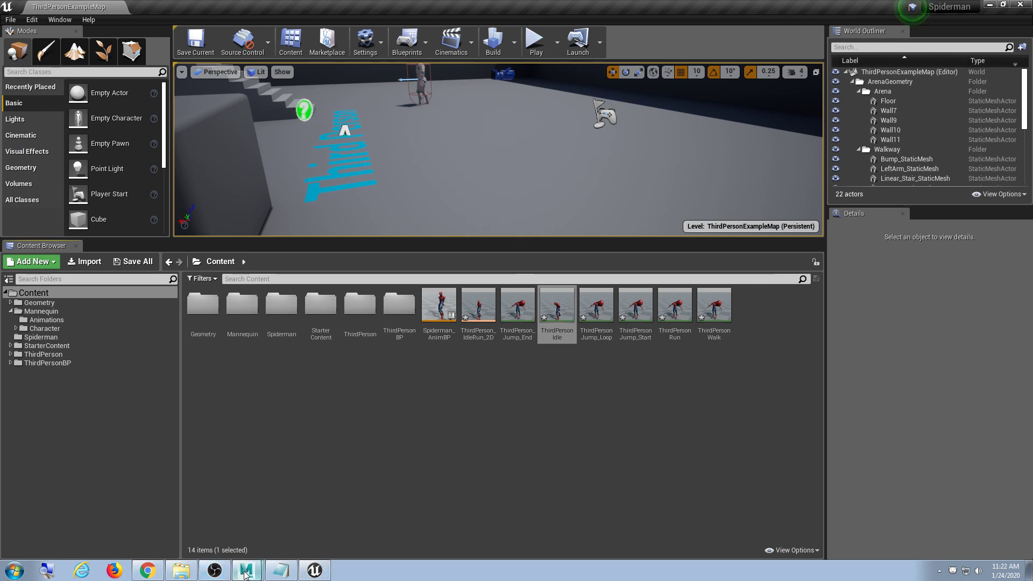
click(246, 570)
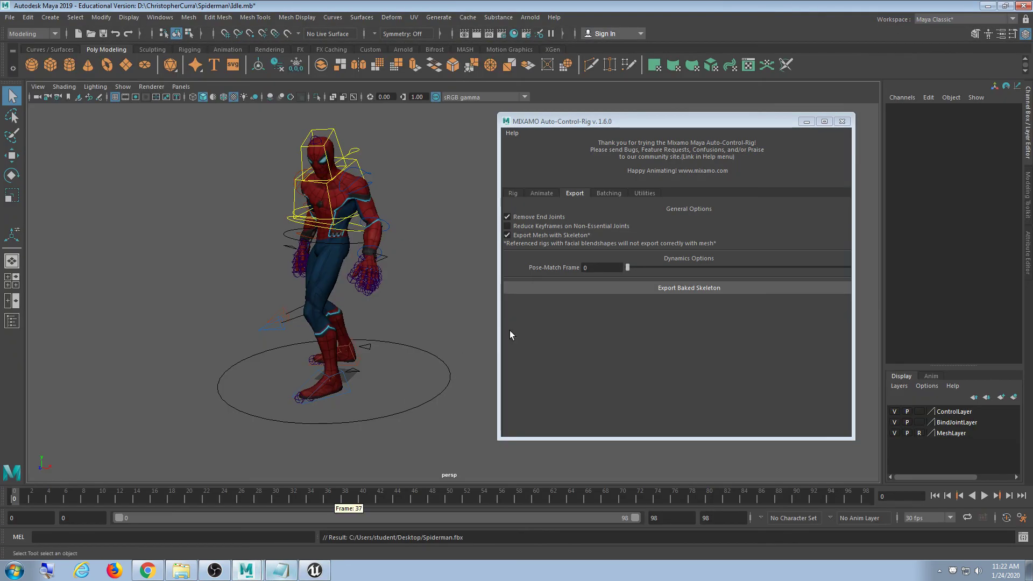
click(590, 290)
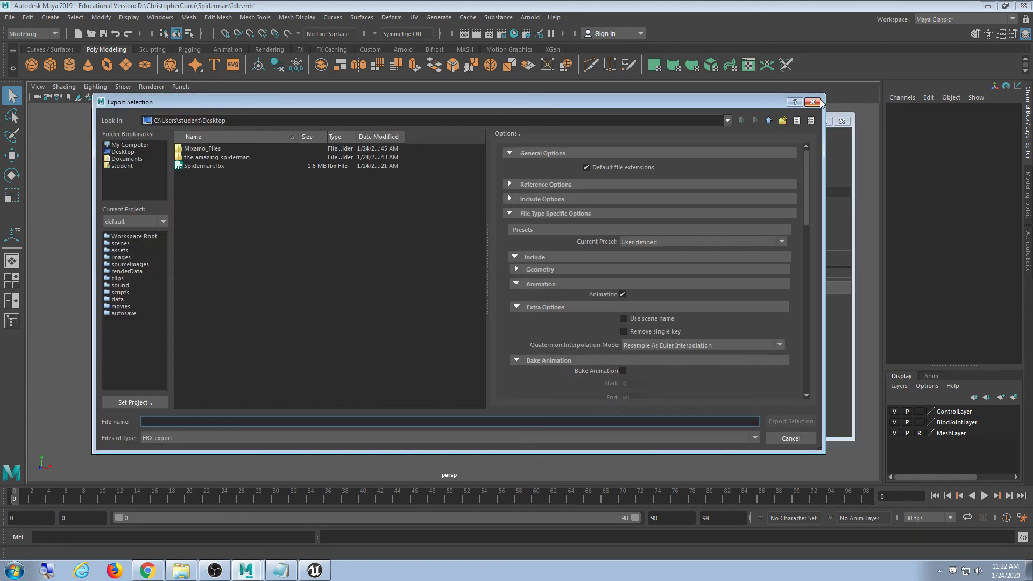
click(812, 102)
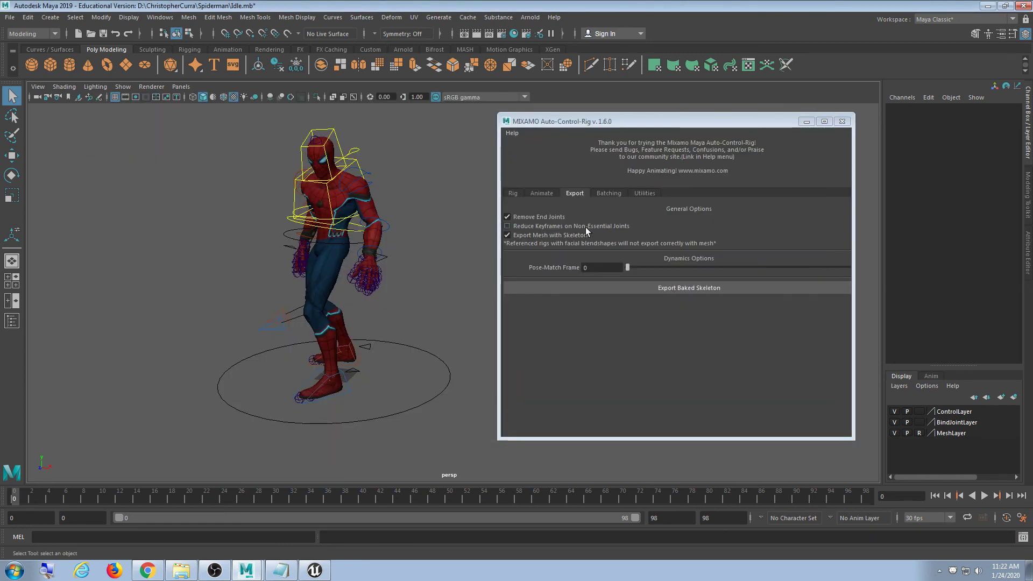
click(544, 235)
click(545, 194)
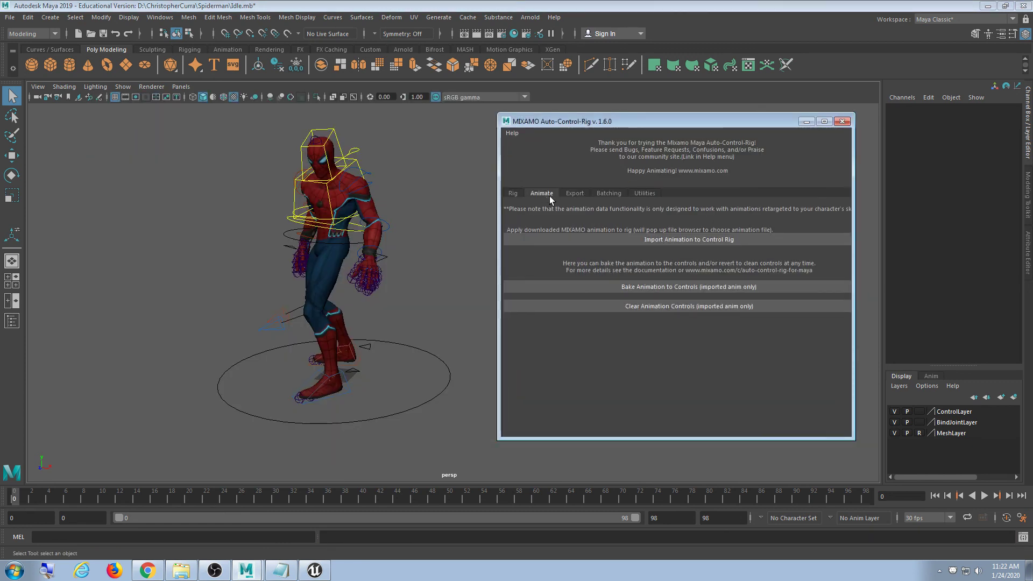
click(581, 195)
click(603, 292)
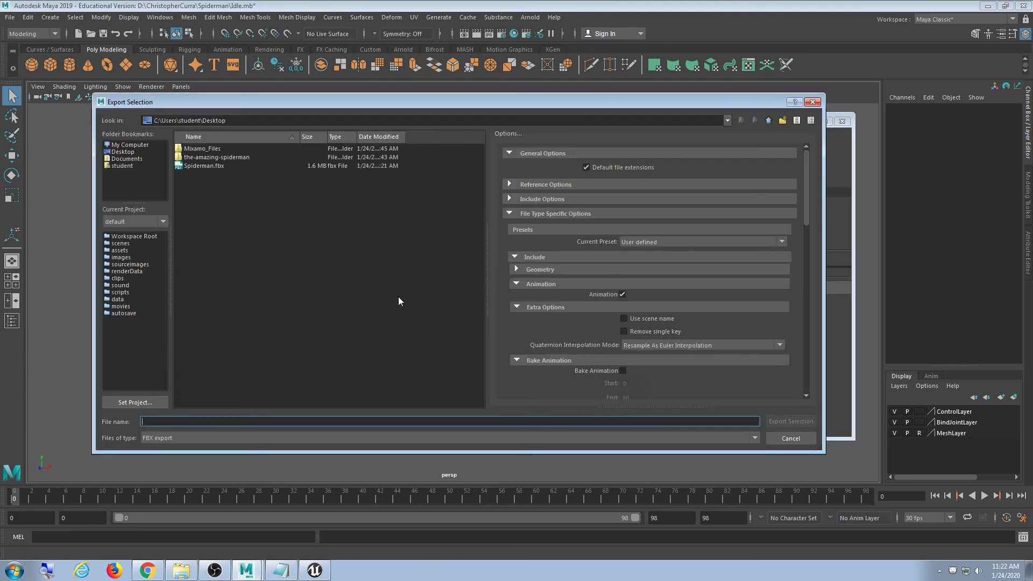
- Overwrite Spiderman.fbx on the Desktop with the fresh export
scroll(683, 383, down, 10)
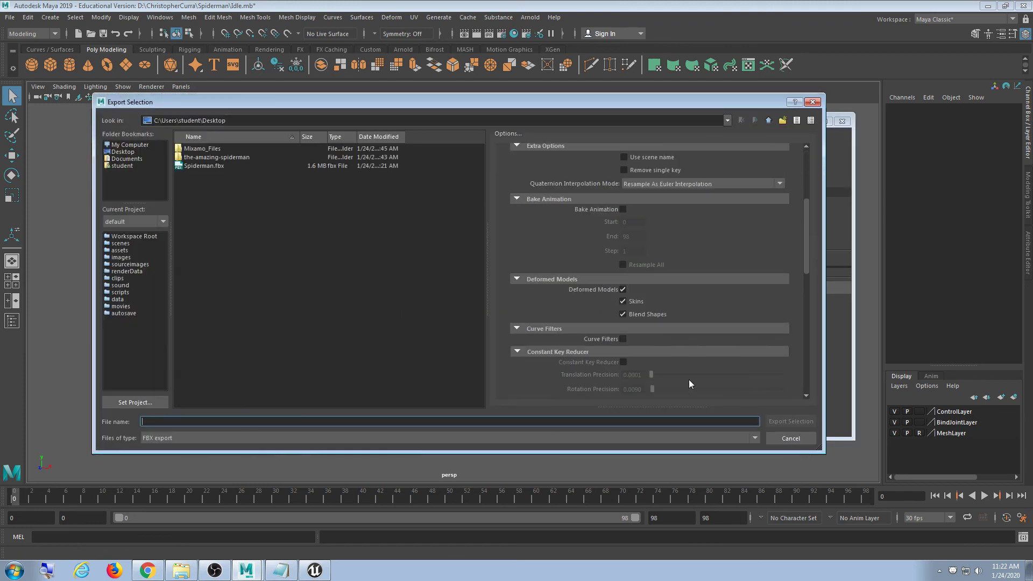
scroll(690, 372, down, 5)
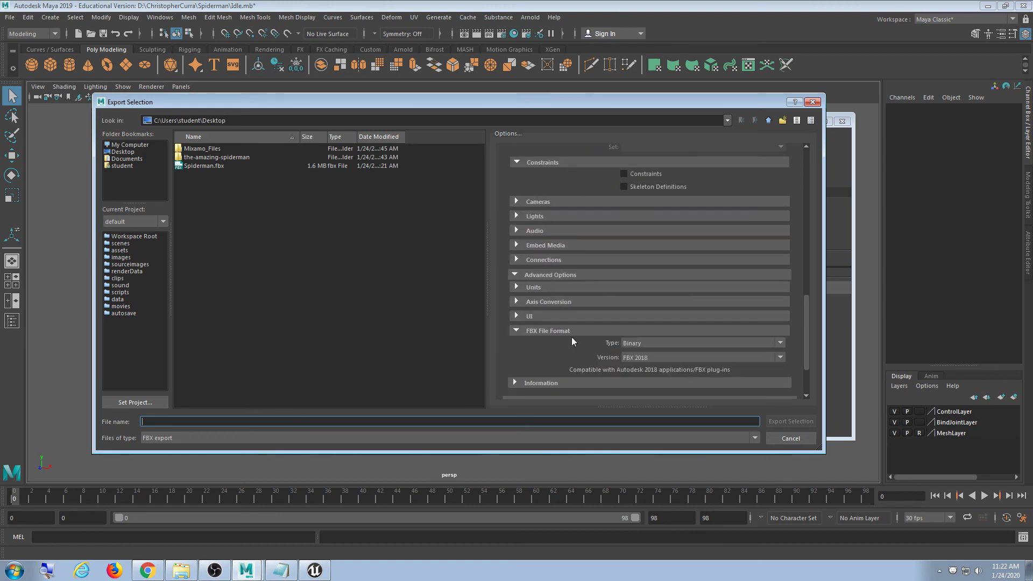
click(127, 147)
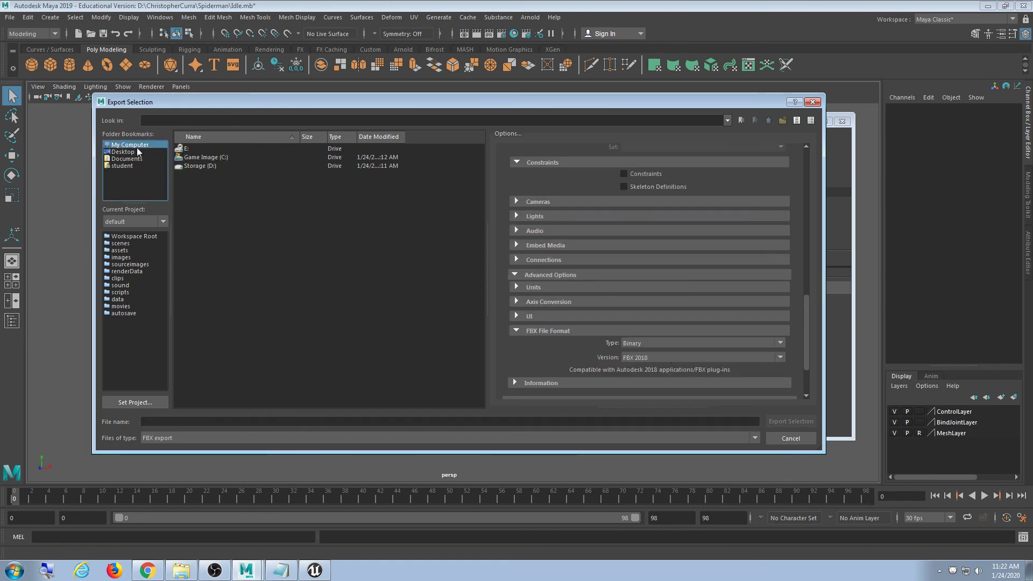
click(125, 153)
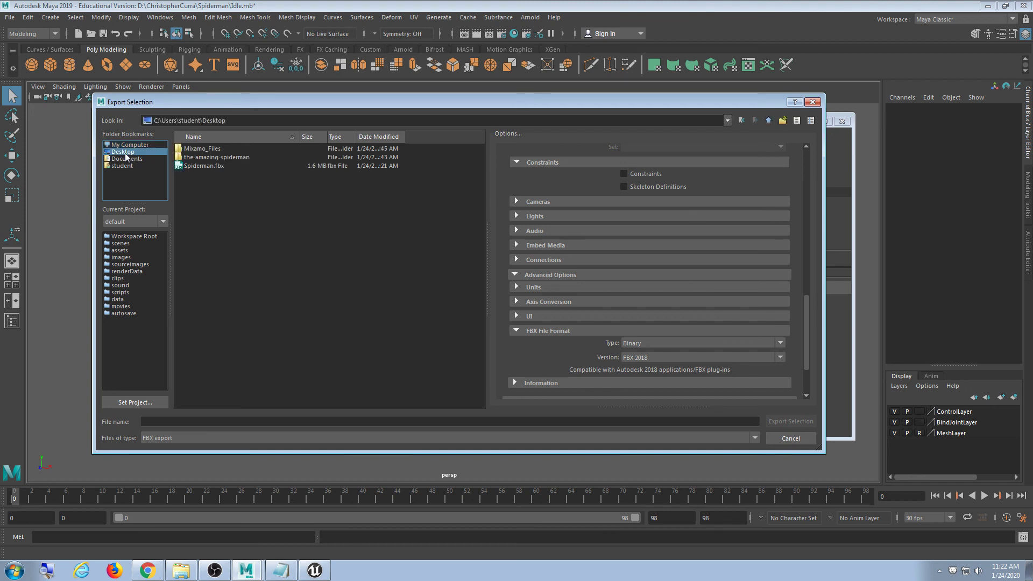
double_click(205, 166)
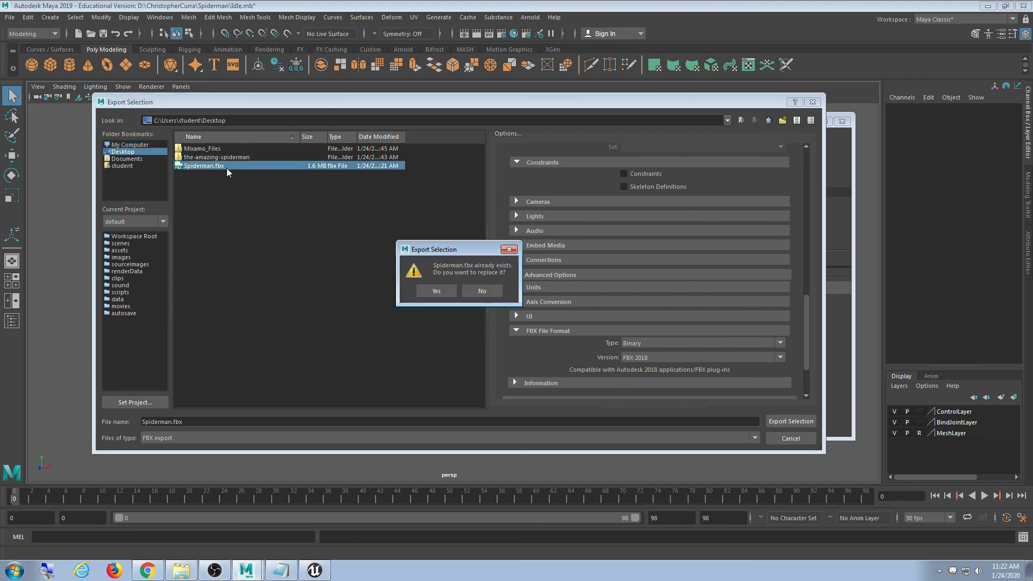
click(436, 294)
click(315, 570)
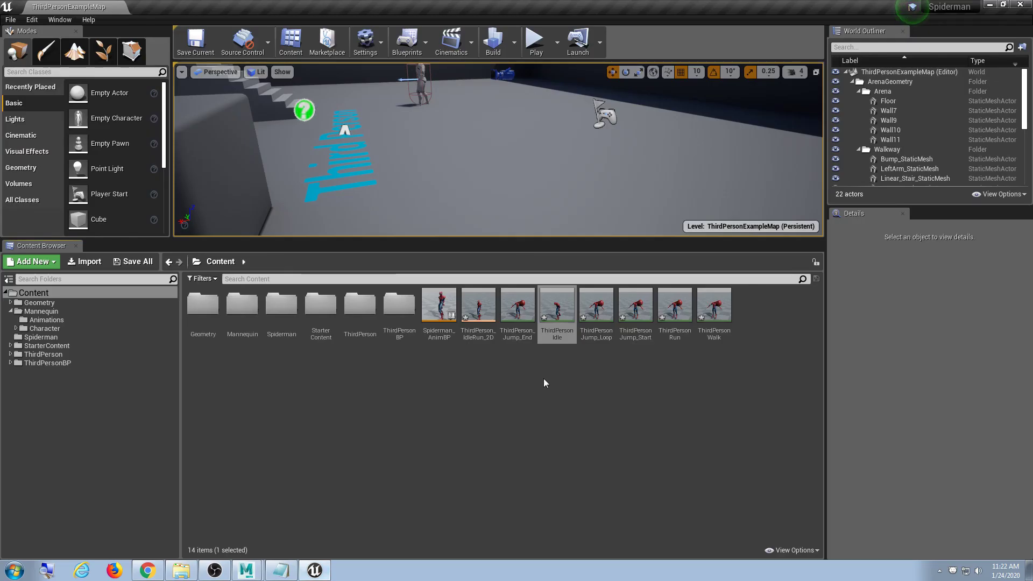
- Reimport the ThirdPersonIdle animation from its source and preview it
right_click(560, 315)
click(596, 293)
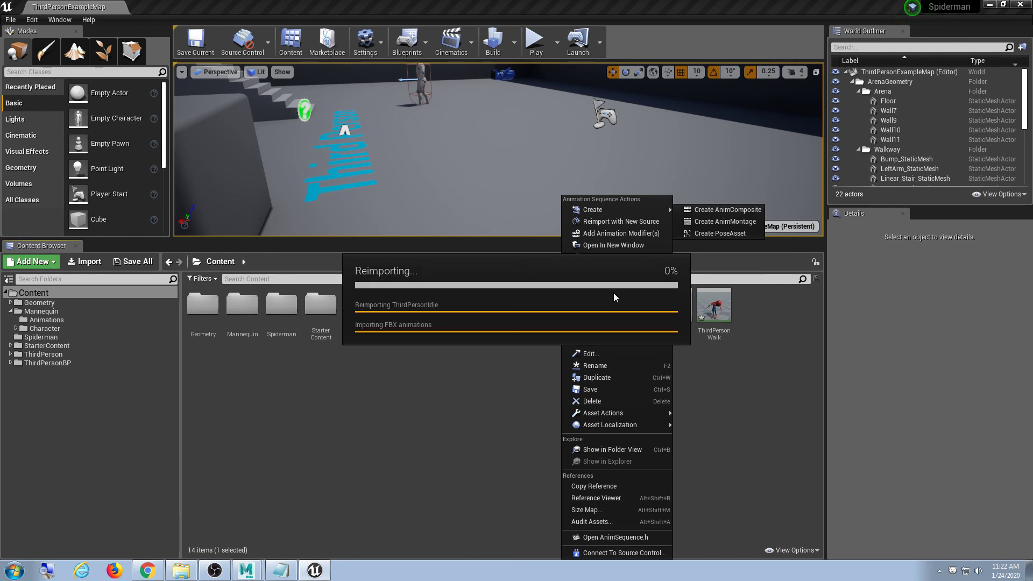
double_click(564, 307)
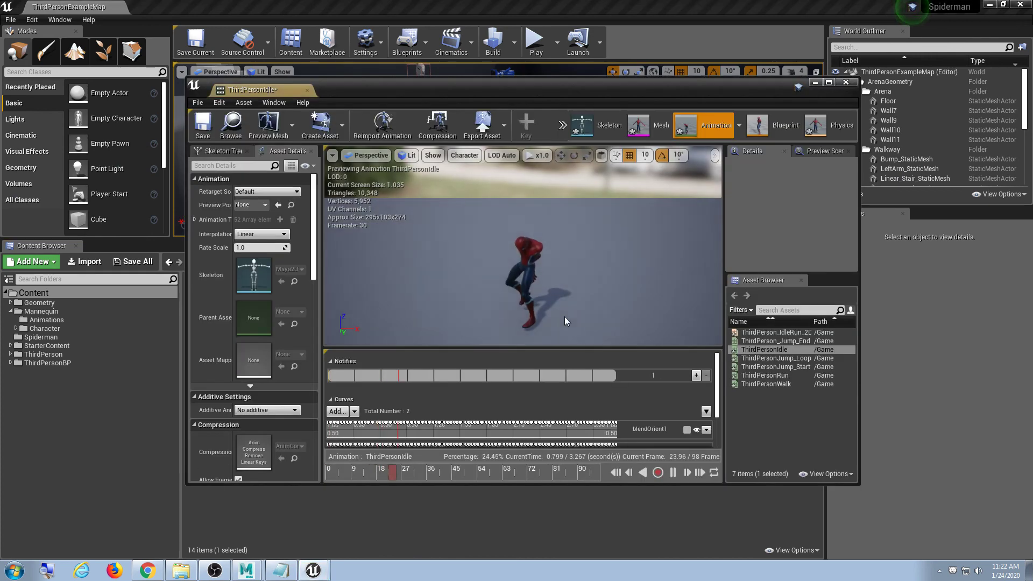
click(845, 81)
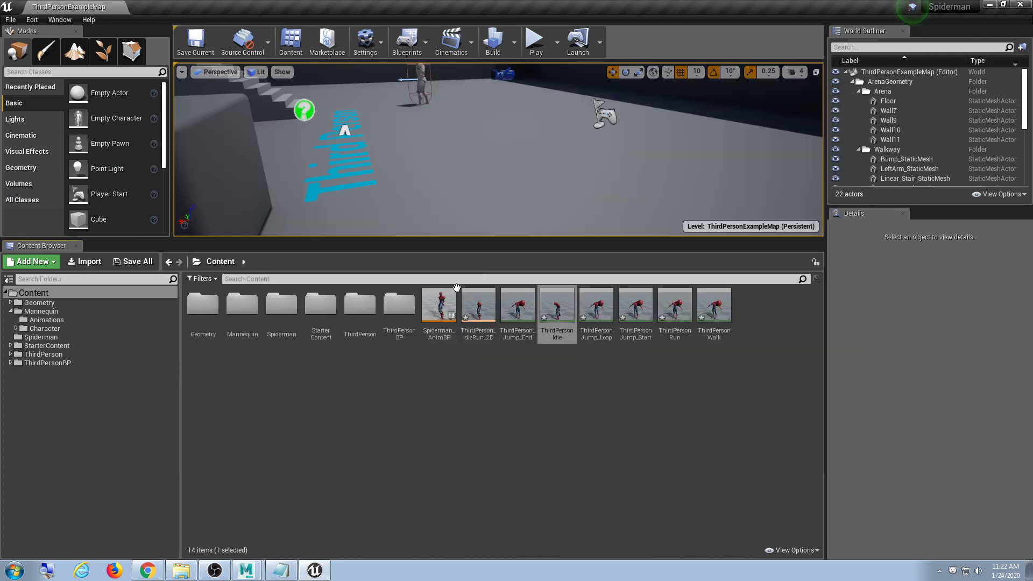
- Look inside the Spiderman folder, then return to the Content root
right_click(235, 387)
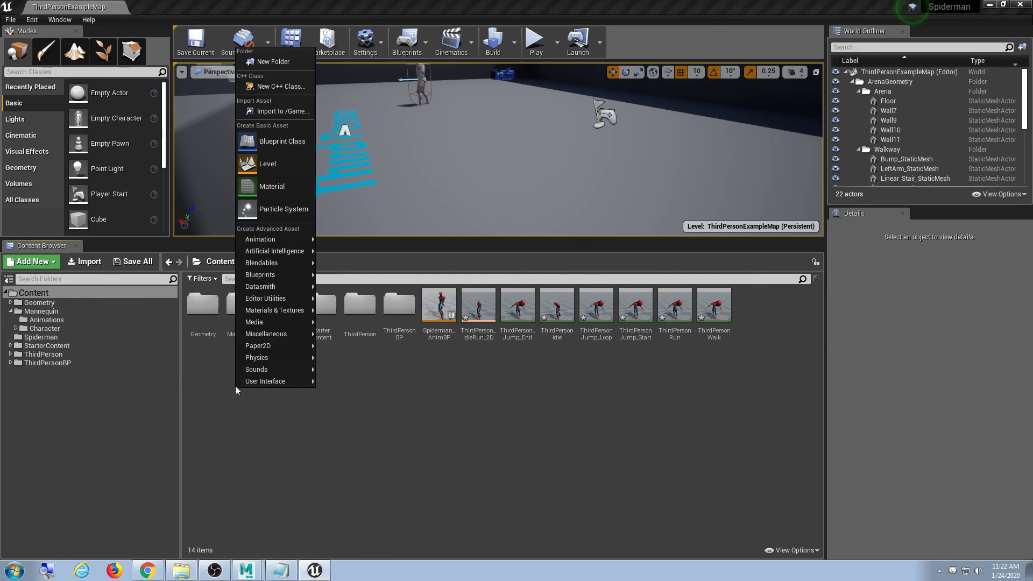
mouse_move(243, 370)
click(452, 402)
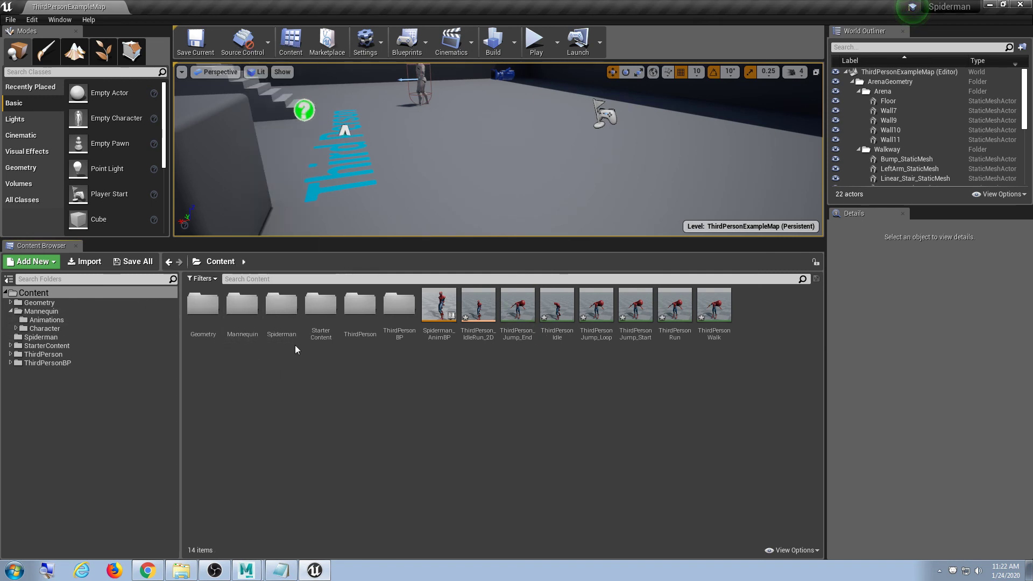
double_click(281, 309)
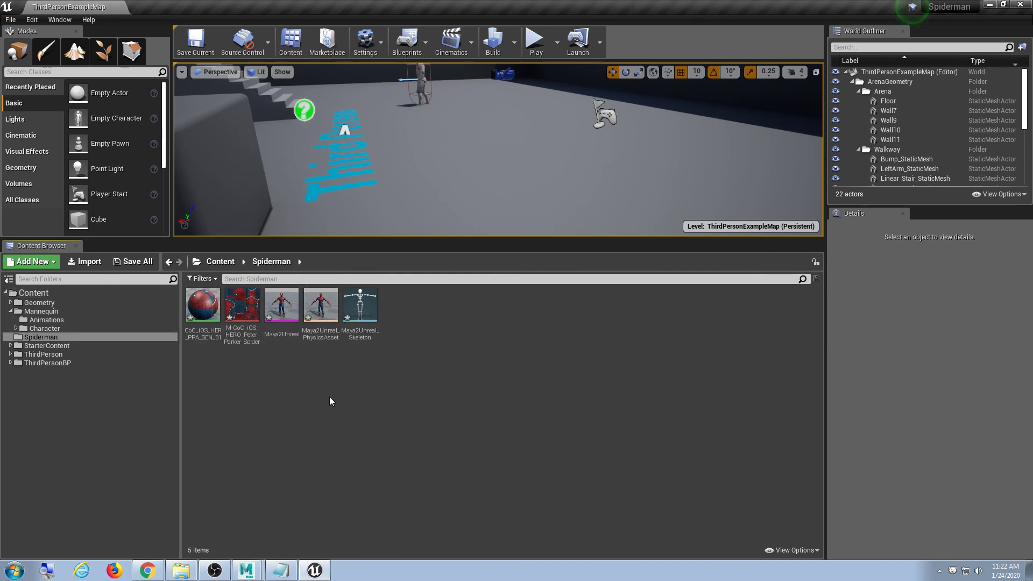
click(29, 293)
- Create a new Content folder named Blah and open it
right_click(288, 413)
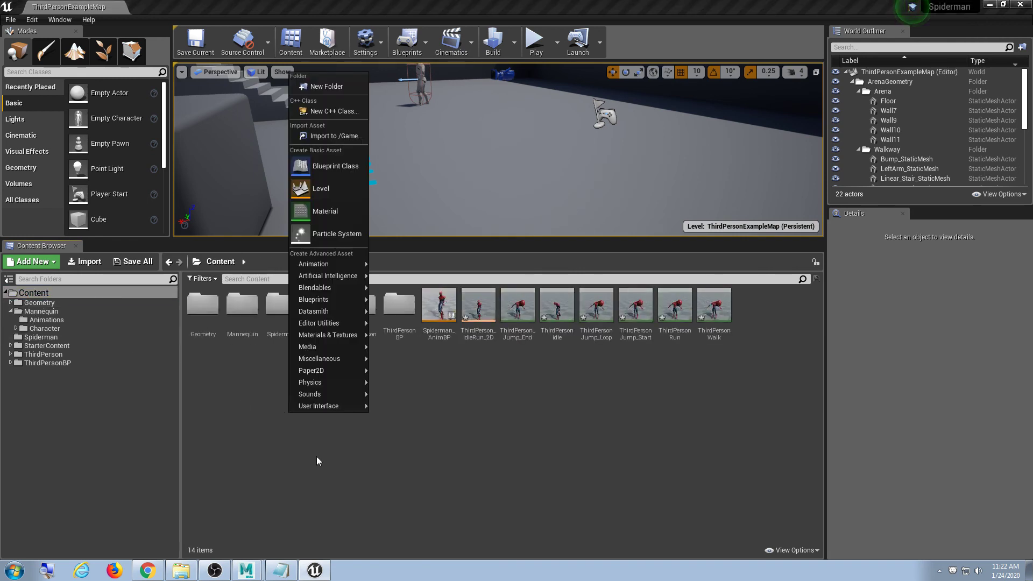
click(323, 87)
text(Blah)
key(Return)
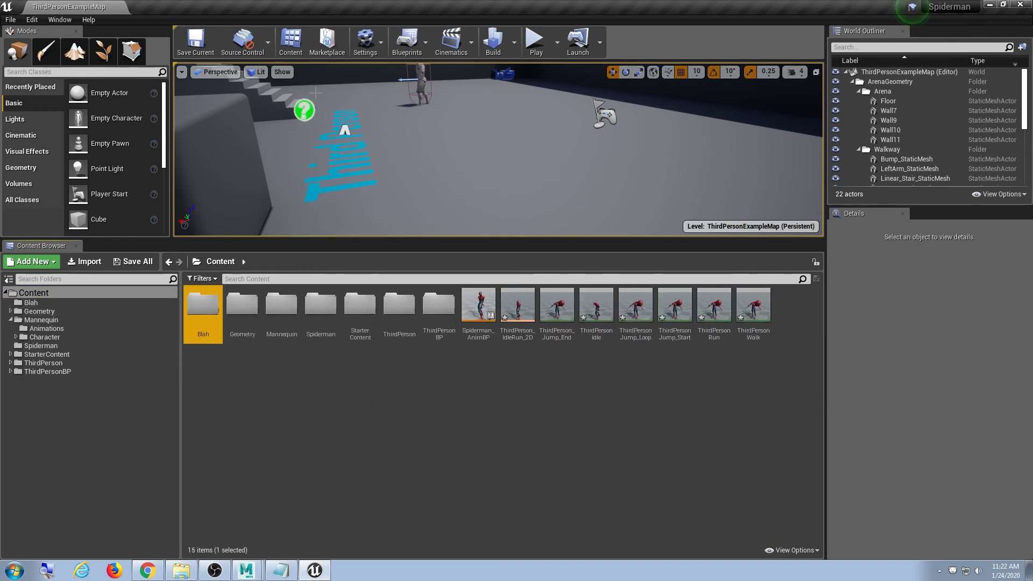
double_click(205, 295)
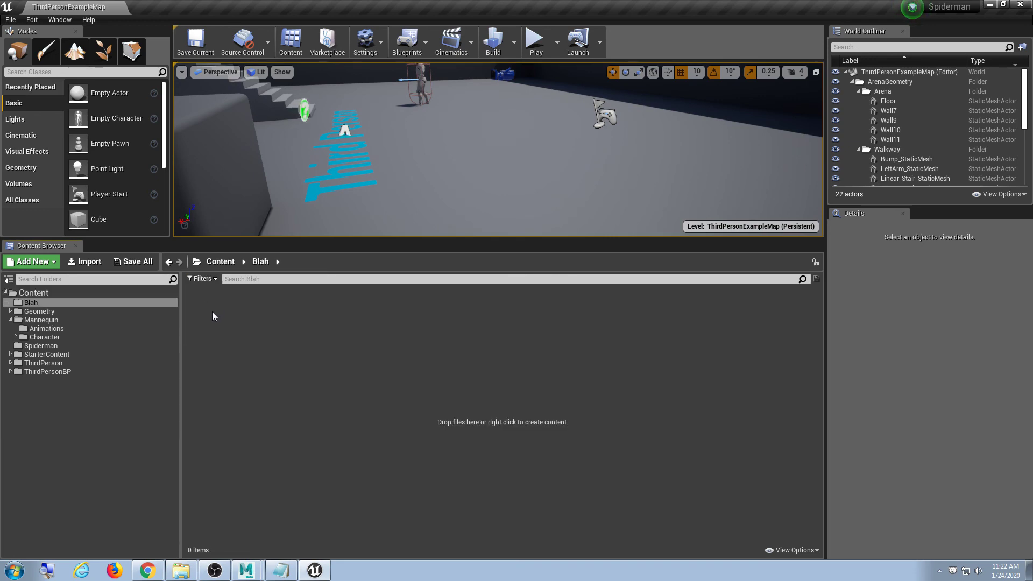
click(246, 571)
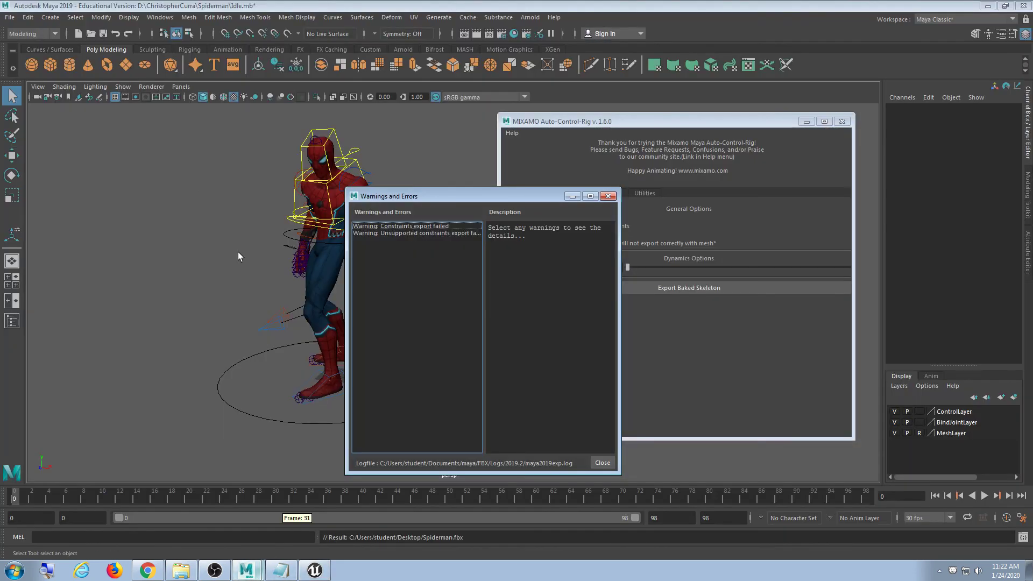
- Open the SpidermanRig.mb scene from recent files without saving the current scene
click(10, 17)
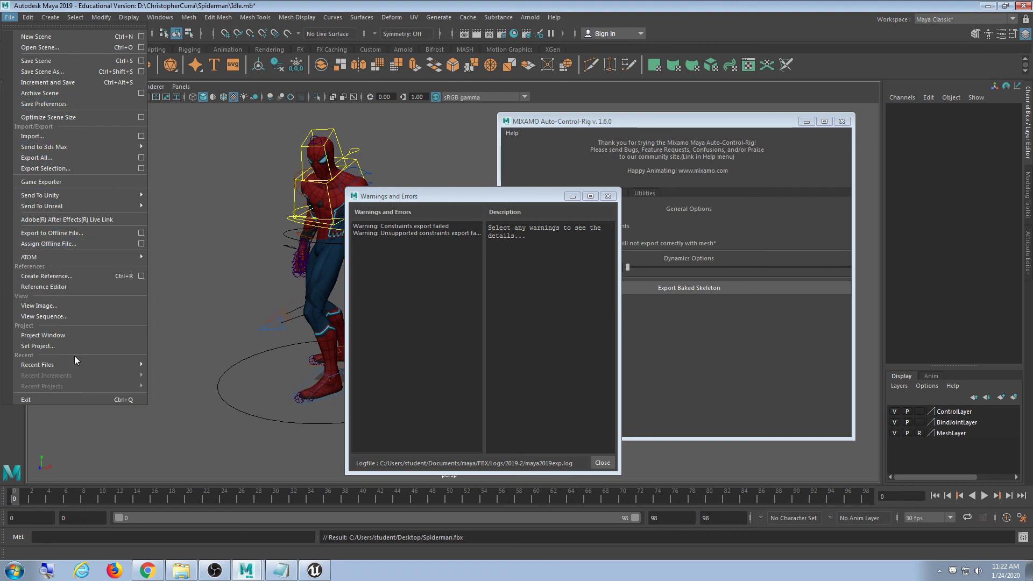
mouse_move(75, 363)
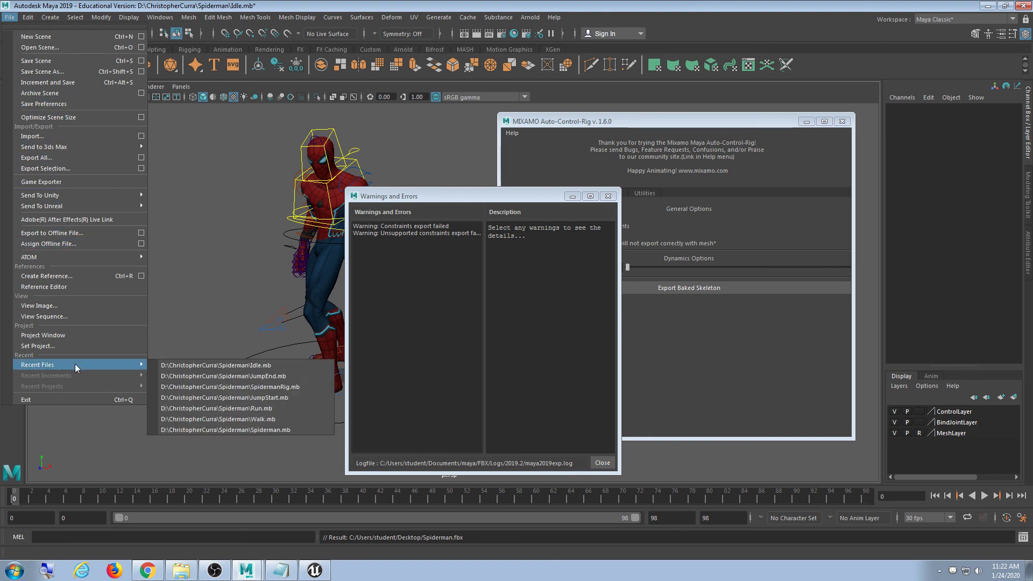
click(264, 408)
click(568, 292)
click(9, 17)
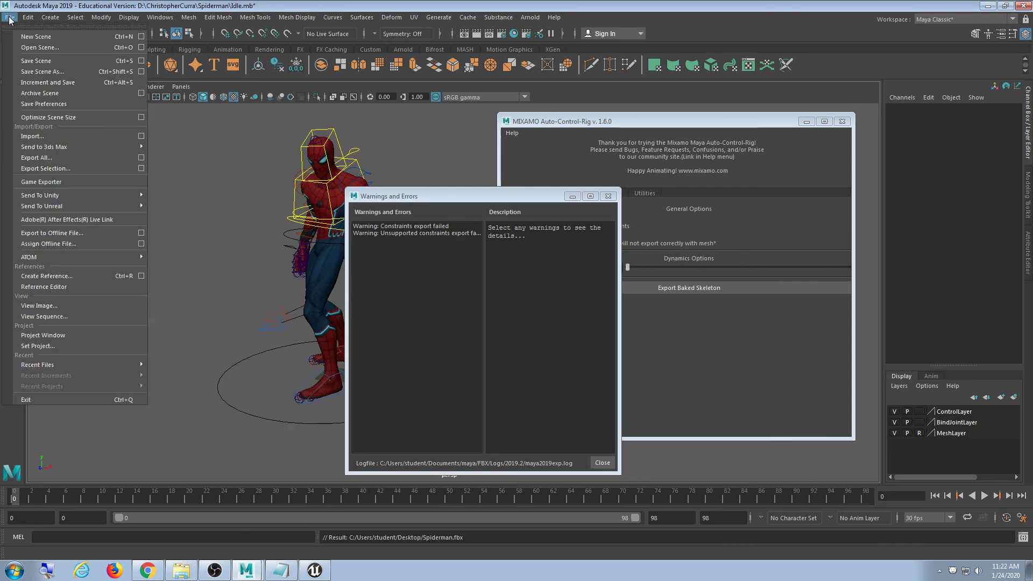
mouse_move(75, 365)
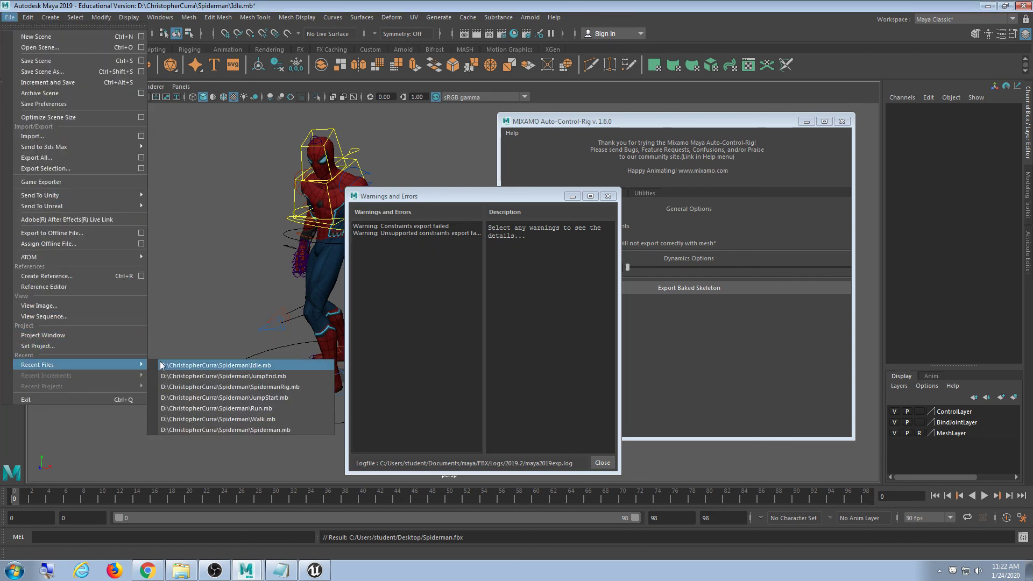
click(220, 387)
click(515, 288)
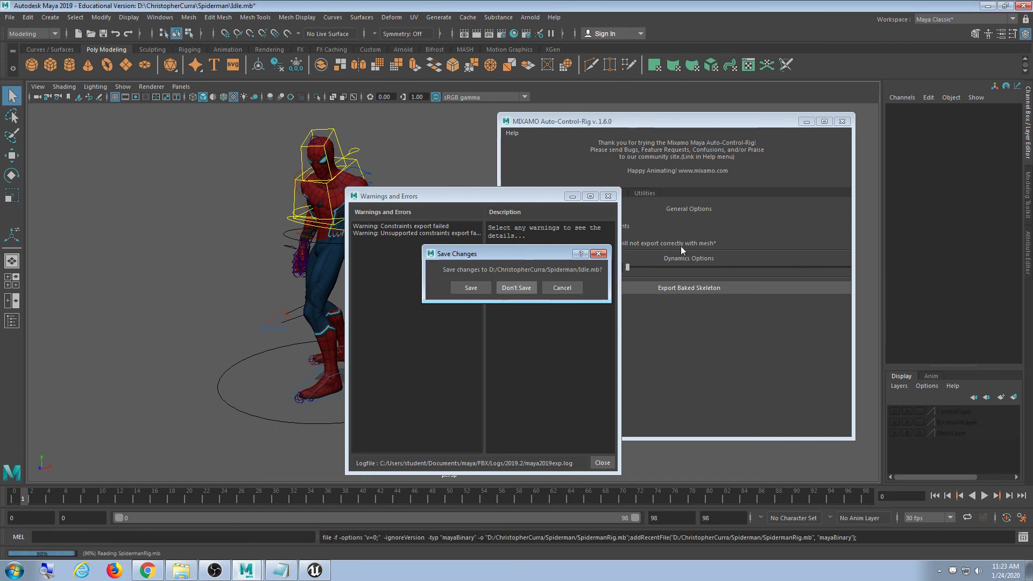
click(608, 196)
- Export the baked skeleton with mesh to the Desktop as Rig.fbx
click(541, 237)
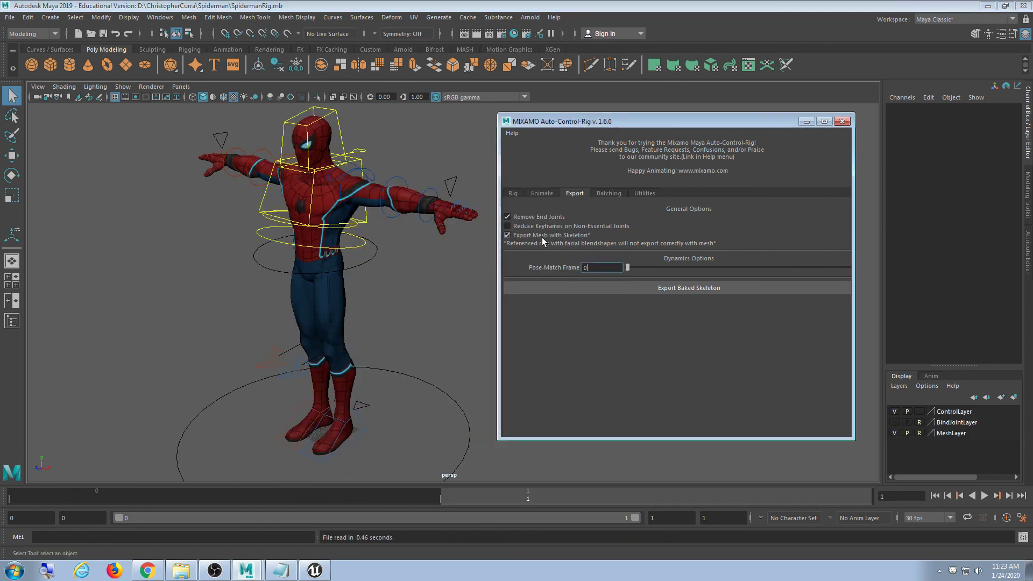
click(688, 288)
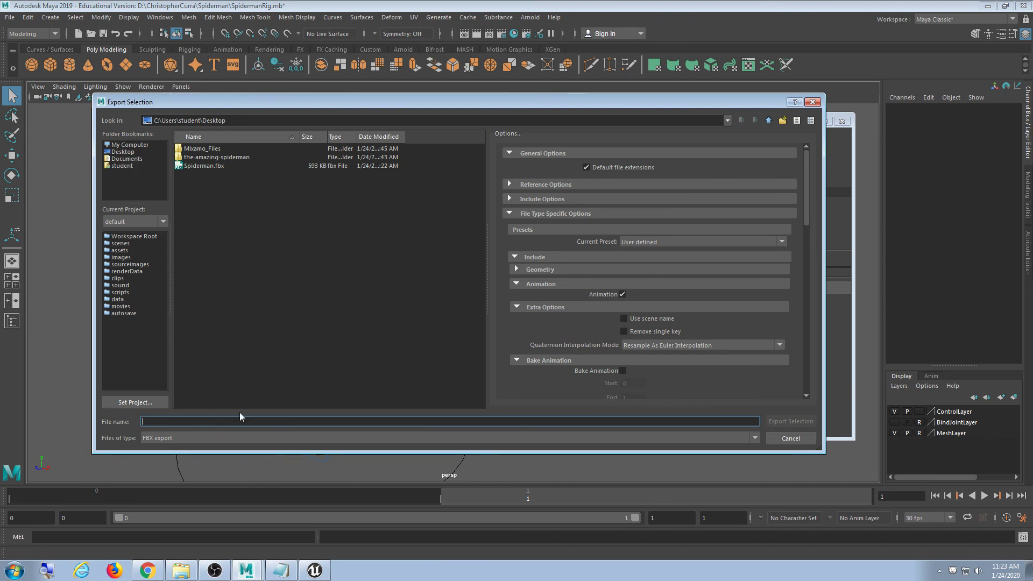
text(Rig)
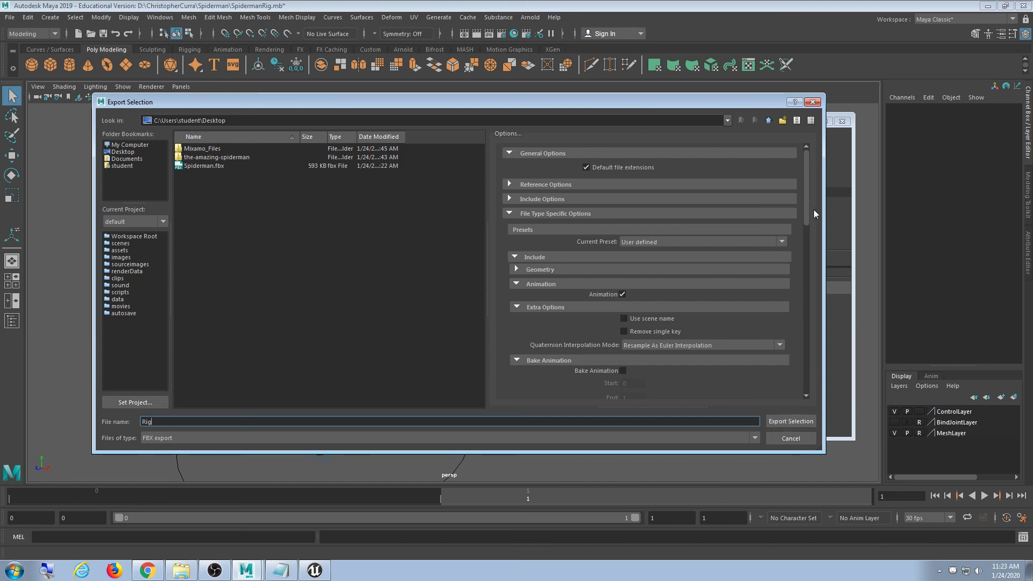
drag(807, 218, 808, 265)
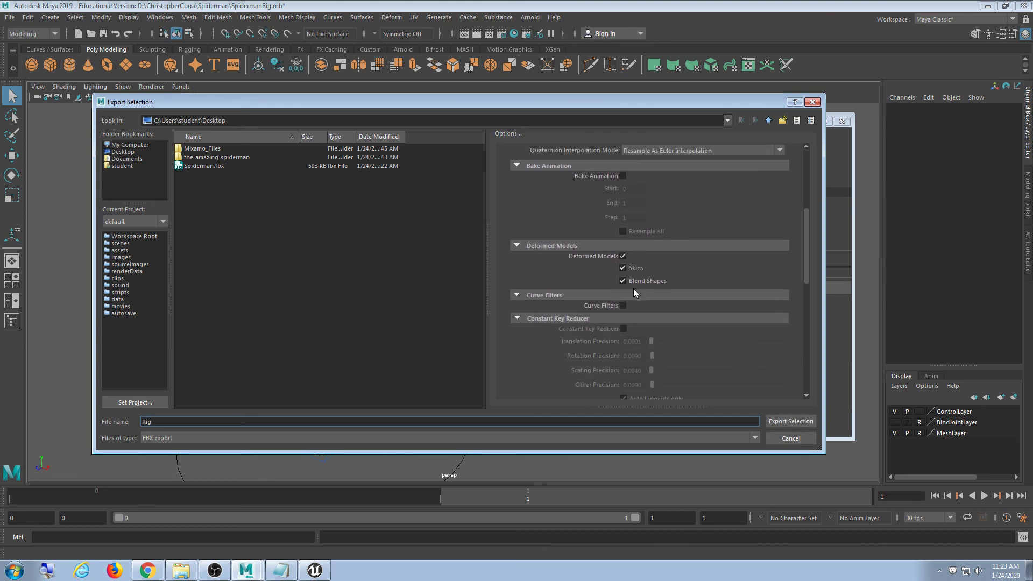
drag(804, 285, 808, 383)
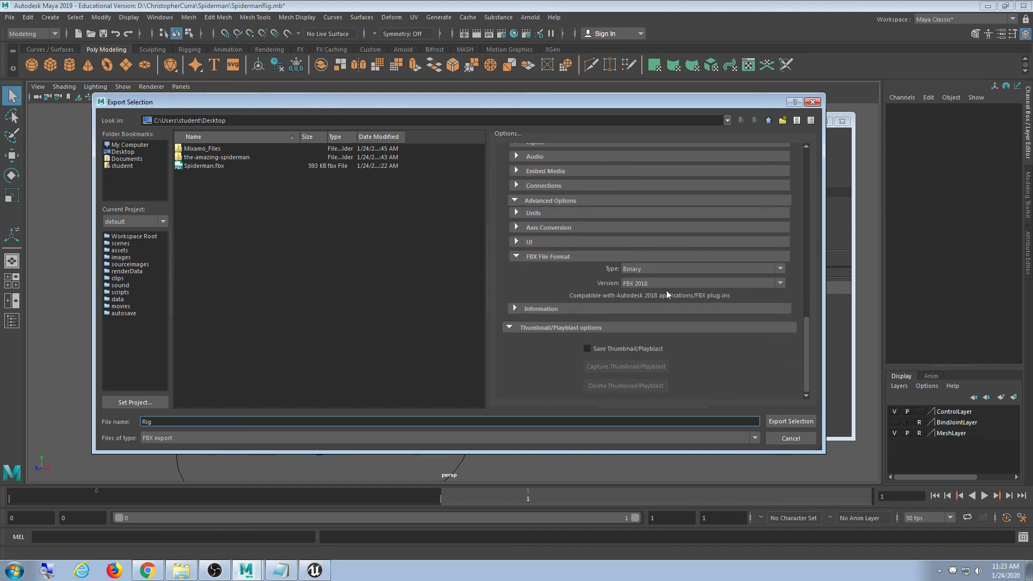
click(790, 421)
click(314, 570)
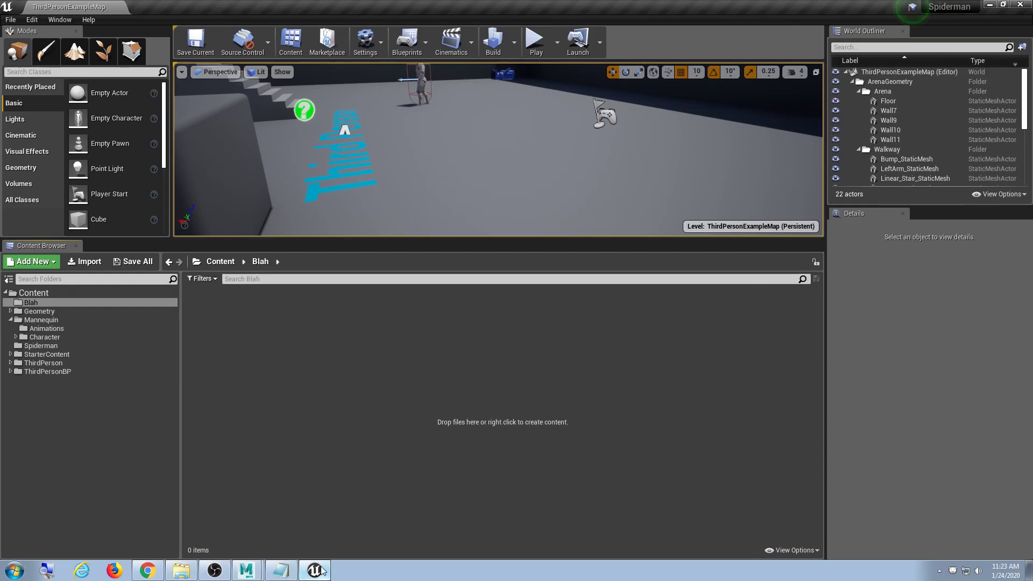
- Import Rig.fbx from the Desktop into the Blah folder using Import All defaults
click(84, 261)
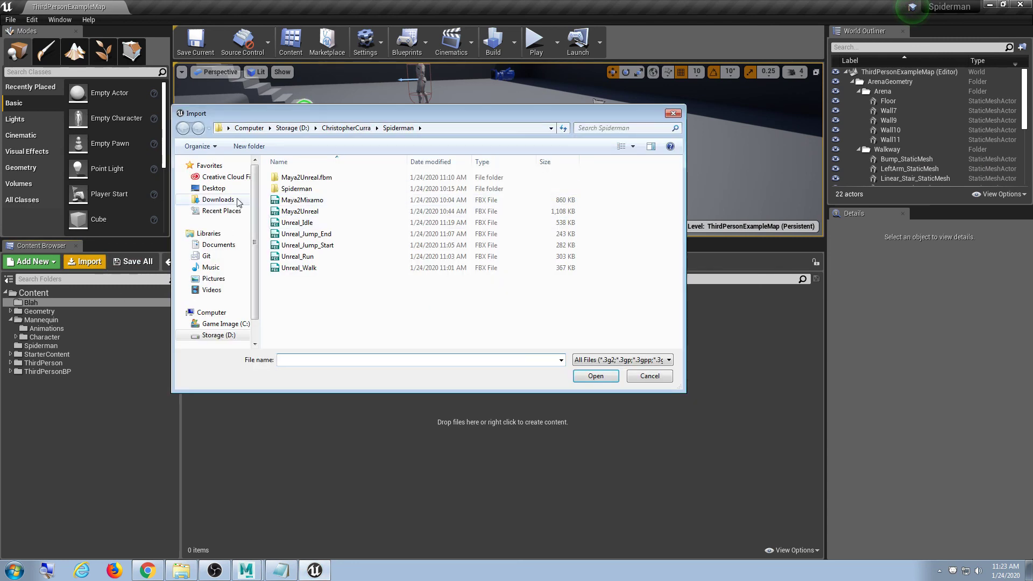
click(214, 188)
click(470, 226)
double_click(469, 226)
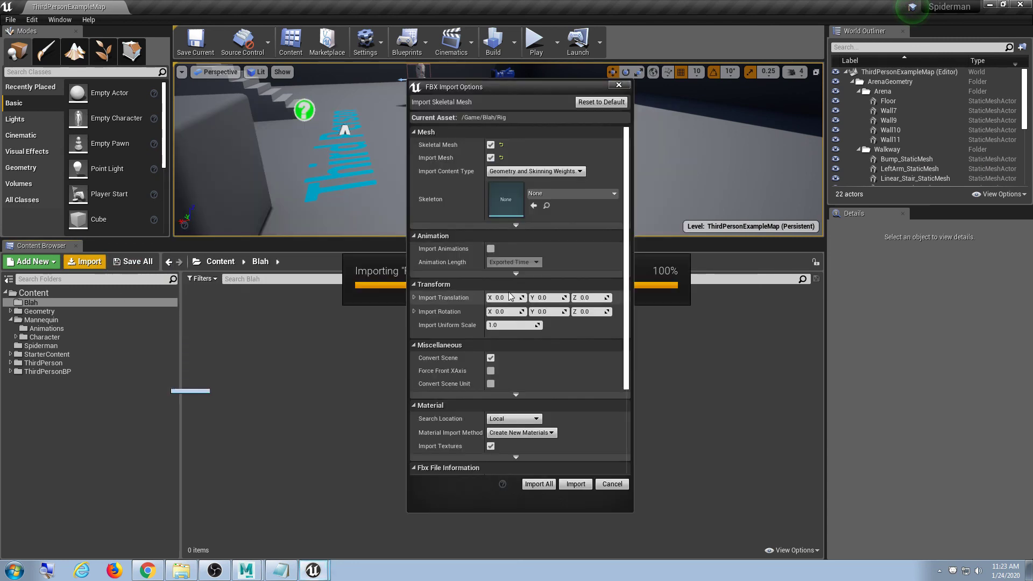
click(546, 486)
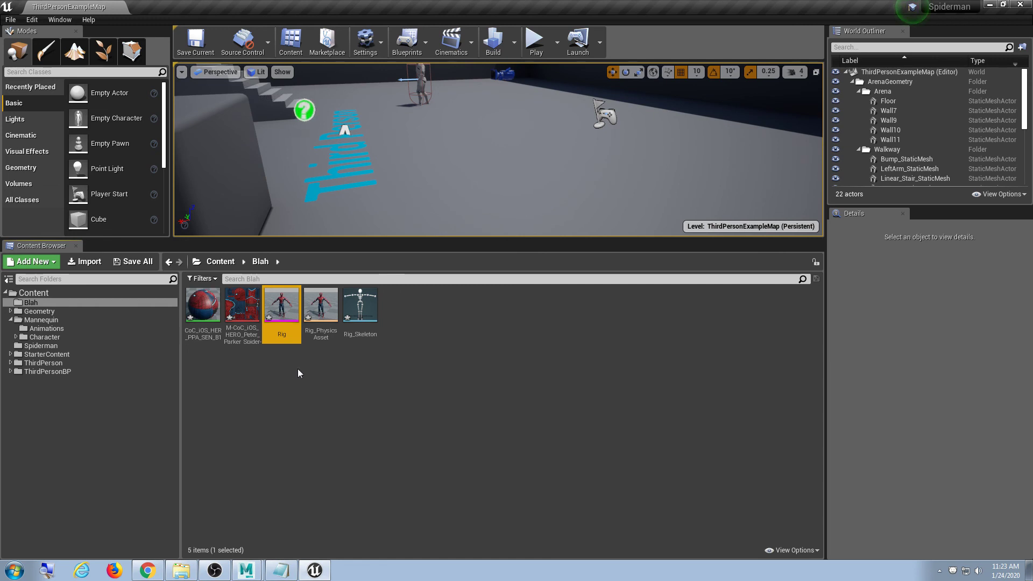
- Create an Anim Blueprint for the Rig, keeping the default name Rig_Skeleton_AnimBlueprint
right_click(264, 310)
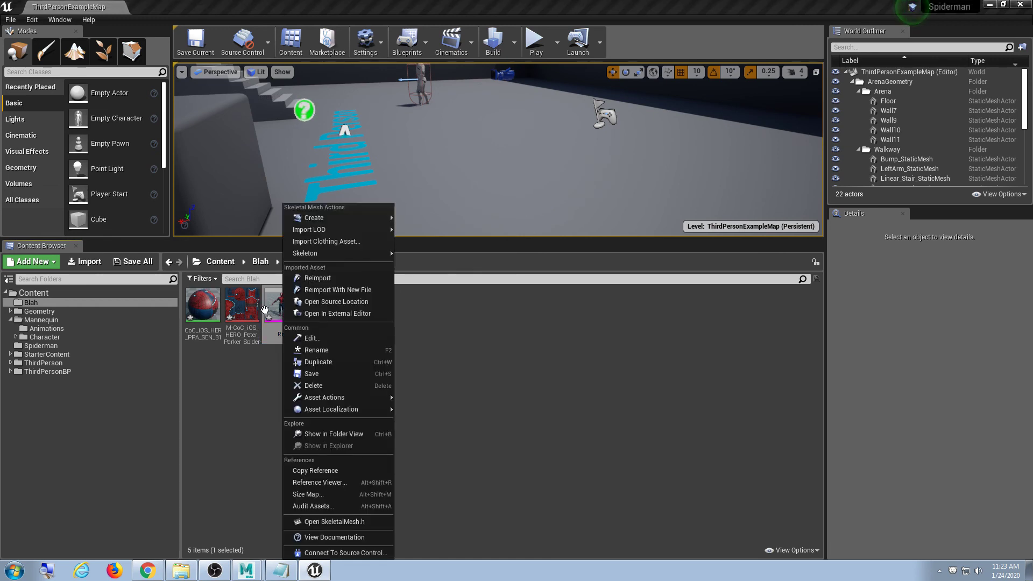
click(446, 341)
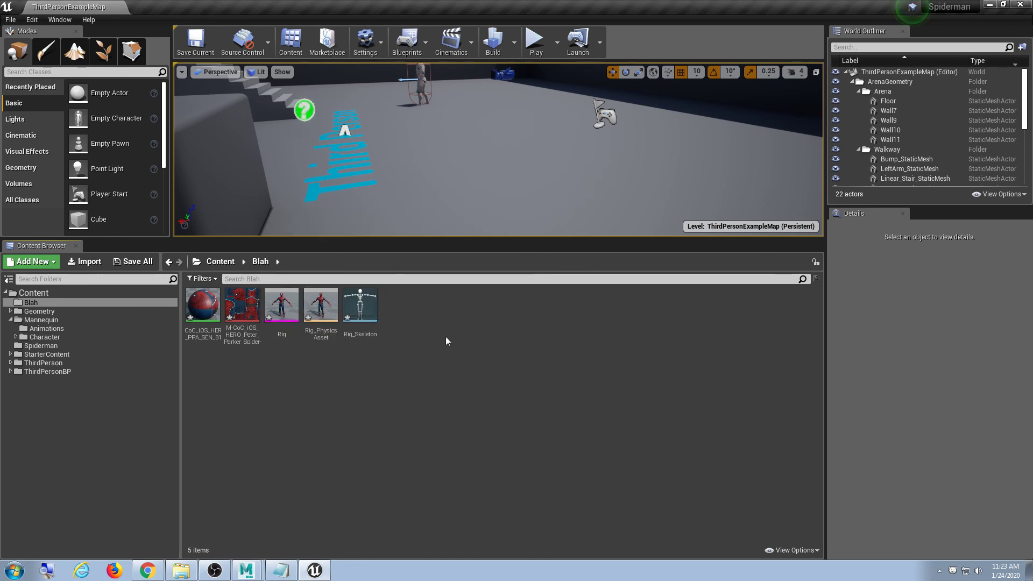
right_click(404, 333)
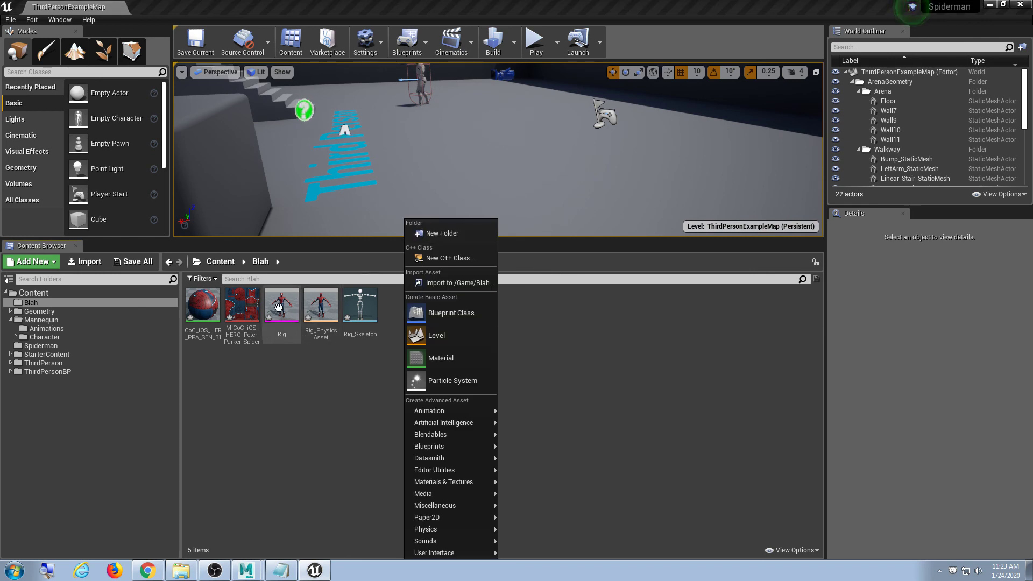
right_click(278, 307)
mouse_move(377, 218)
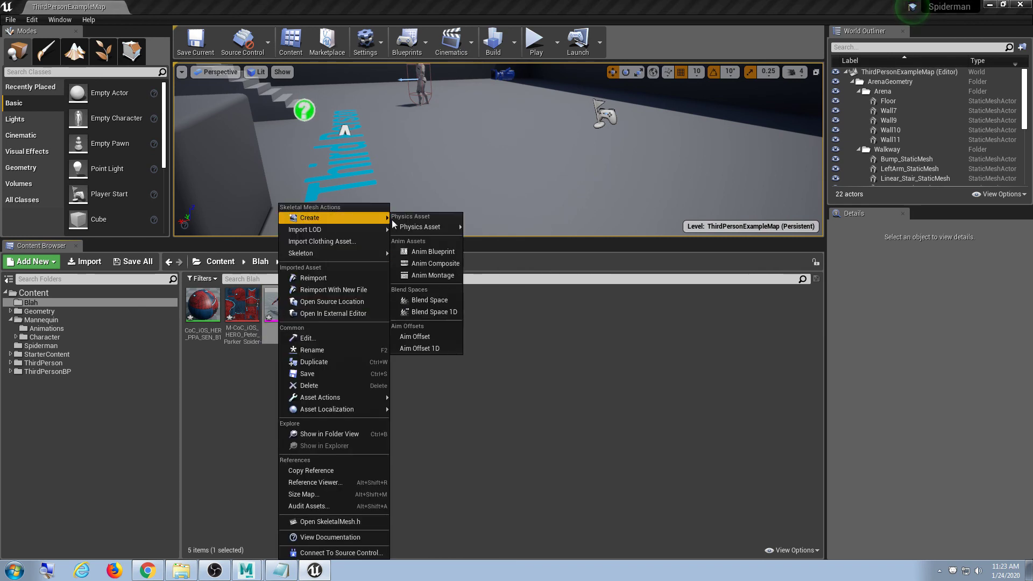
click(433, 251)
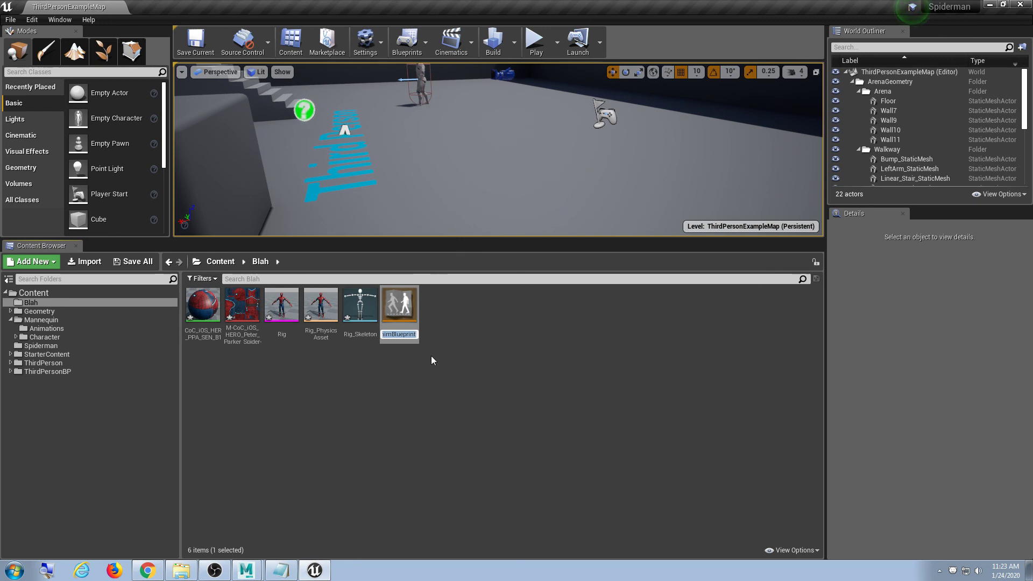
key(Return)
- Open the new animation blueprint full screen, then close it and clear the selection
double_click(406, 304)
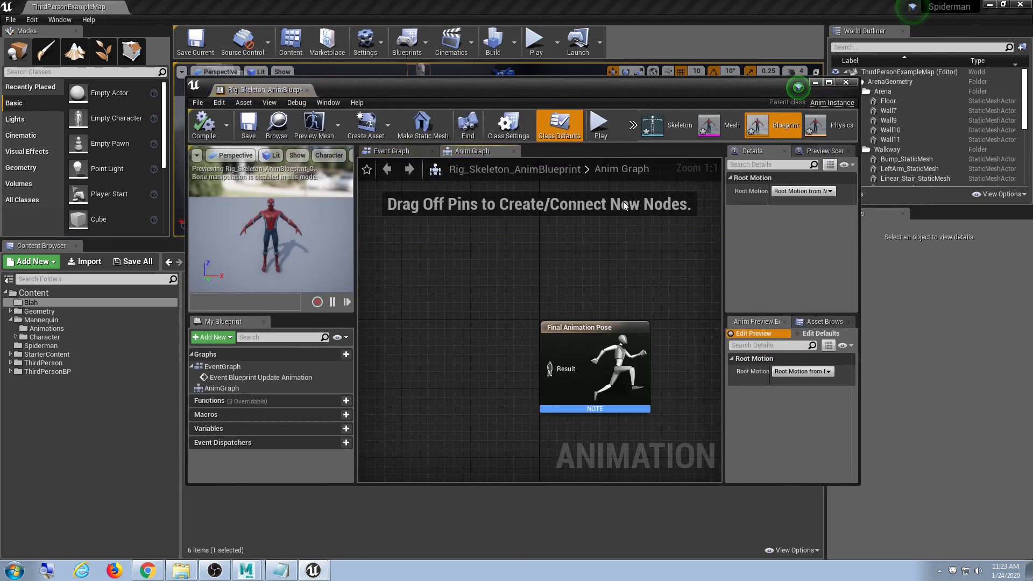
double_click(282, 89)
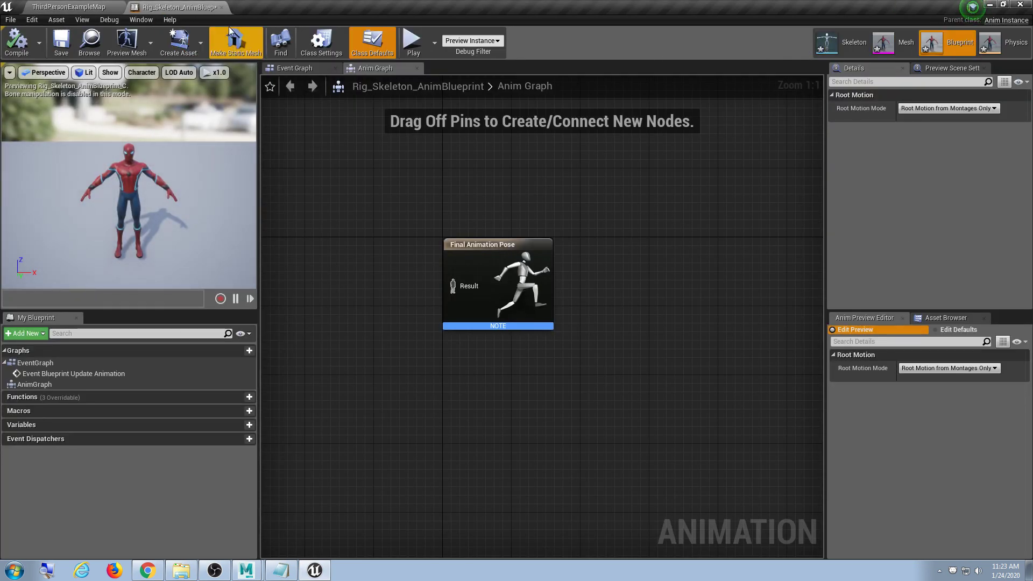
click(221, 7)
right_click(332, 399)
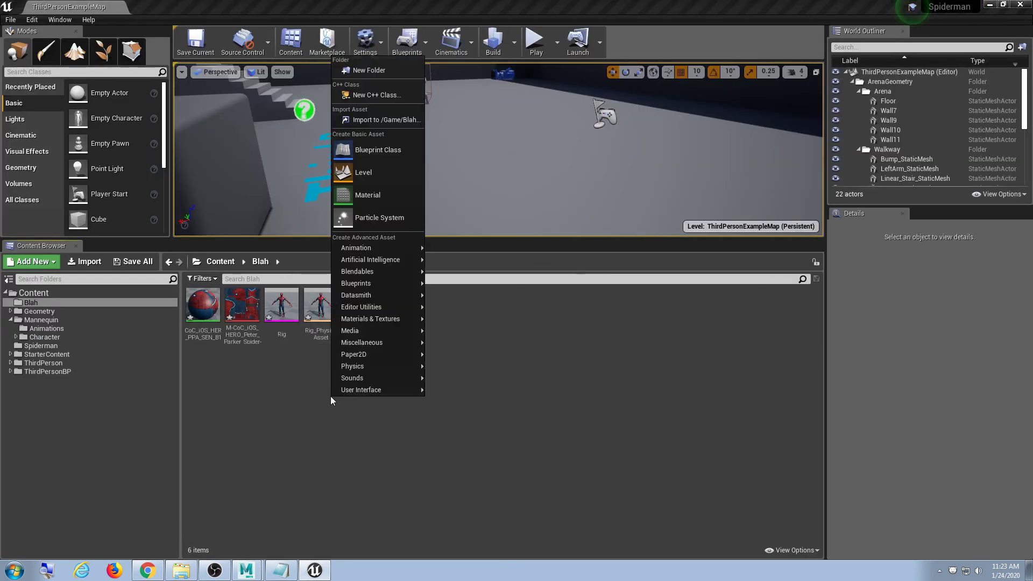
click(284, 376)
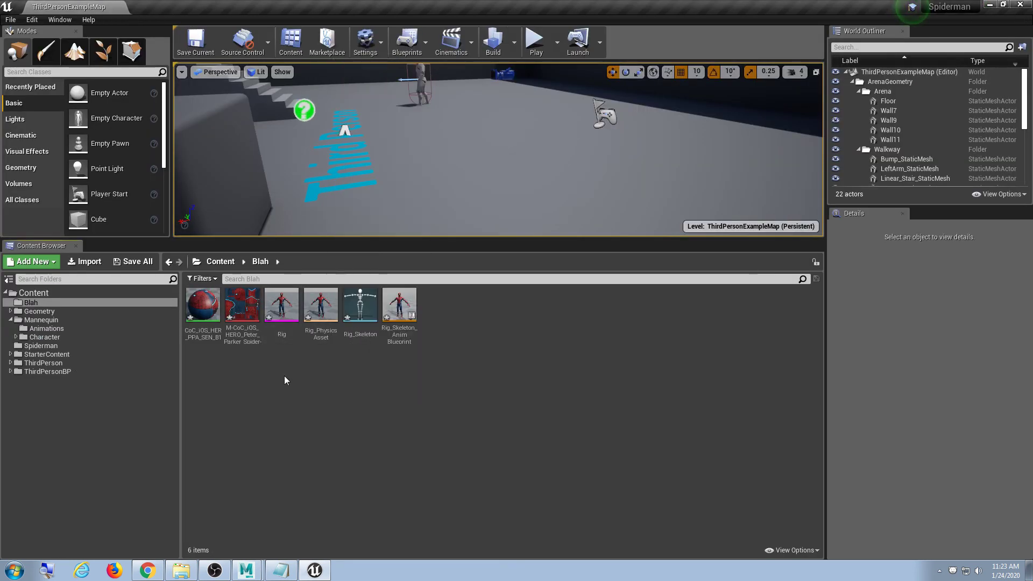
- Pick Spiderman.fbx from the Desktop for import, targeting Rig_Skeleton as its skeleton
click(85, 261)
click(233, 190)
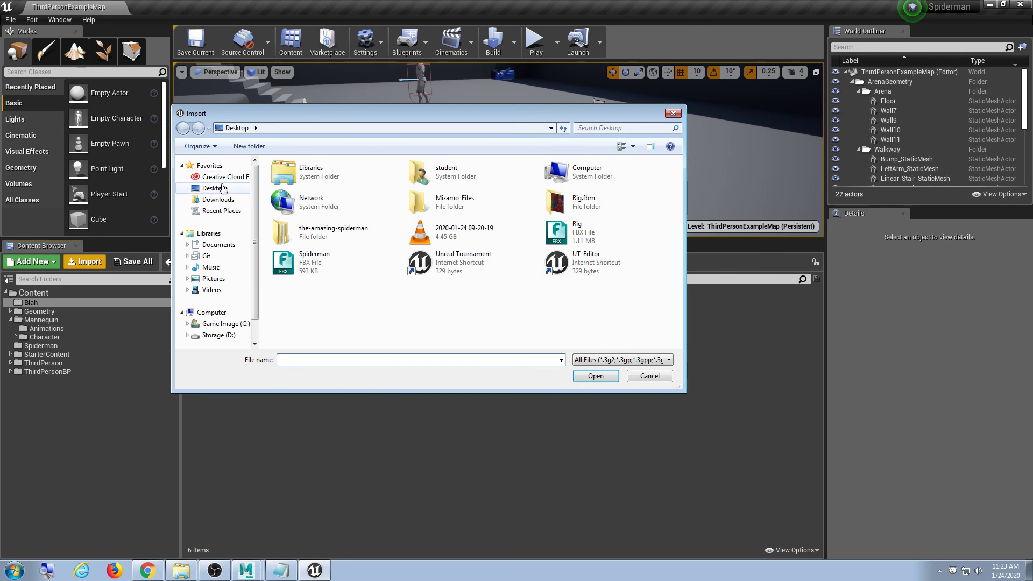
click(341, 259)
click(584, 377)
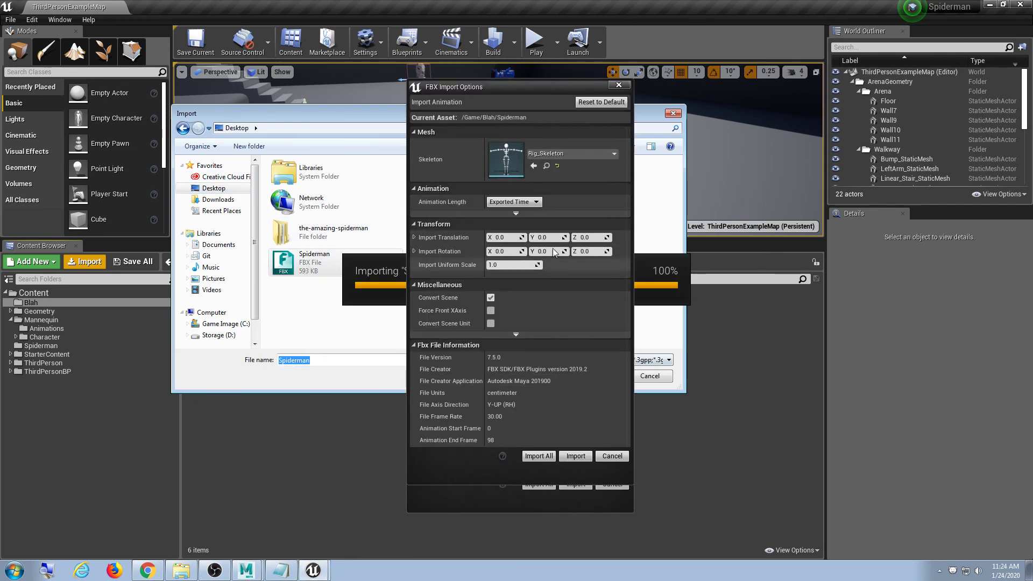
click(567, 153)
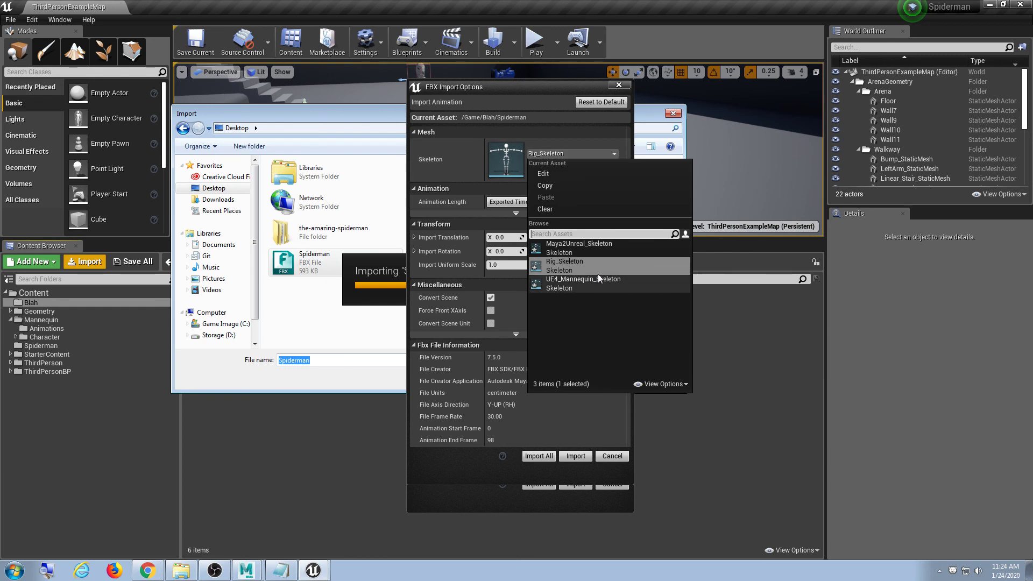
click(581, 268)
- Import the Spiderman animation, watch it play on the character, then close its editor
click(571, 456)
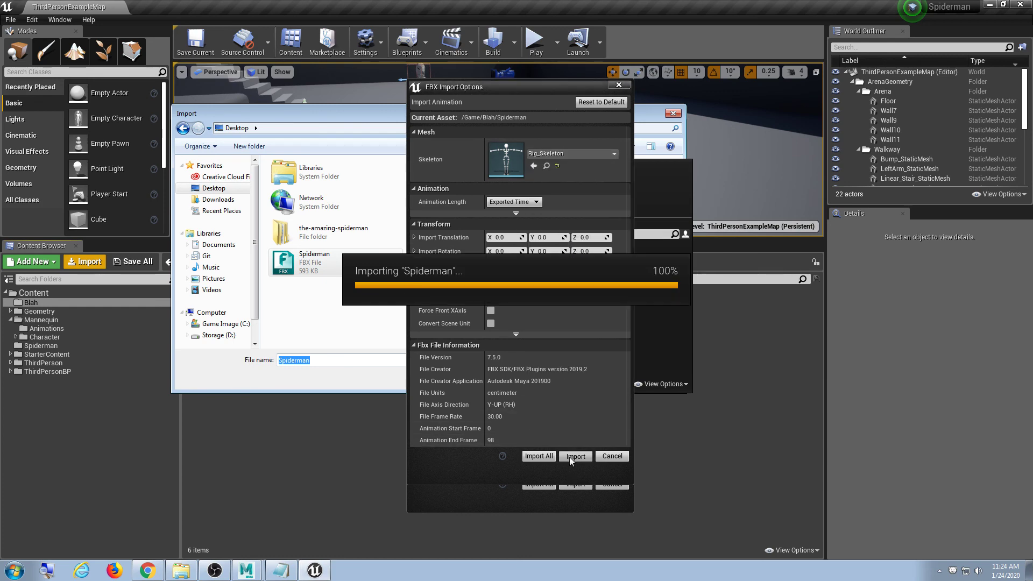
double_click(435, 310)
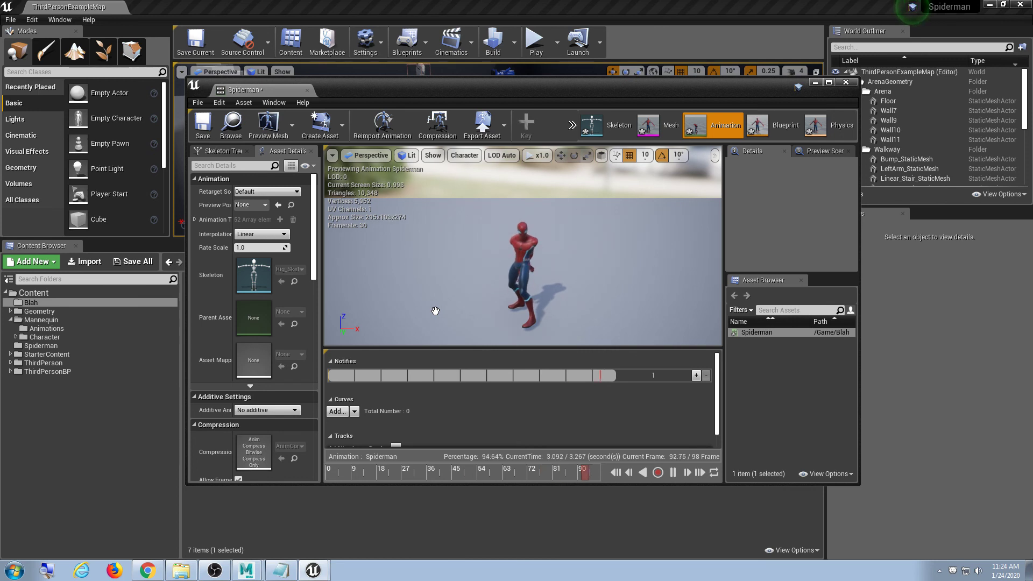
click(846, 82)
- Minimize Unreal, dismiss Maya's export warnings, and shift the Mixamo rig window right
click(989, 4)
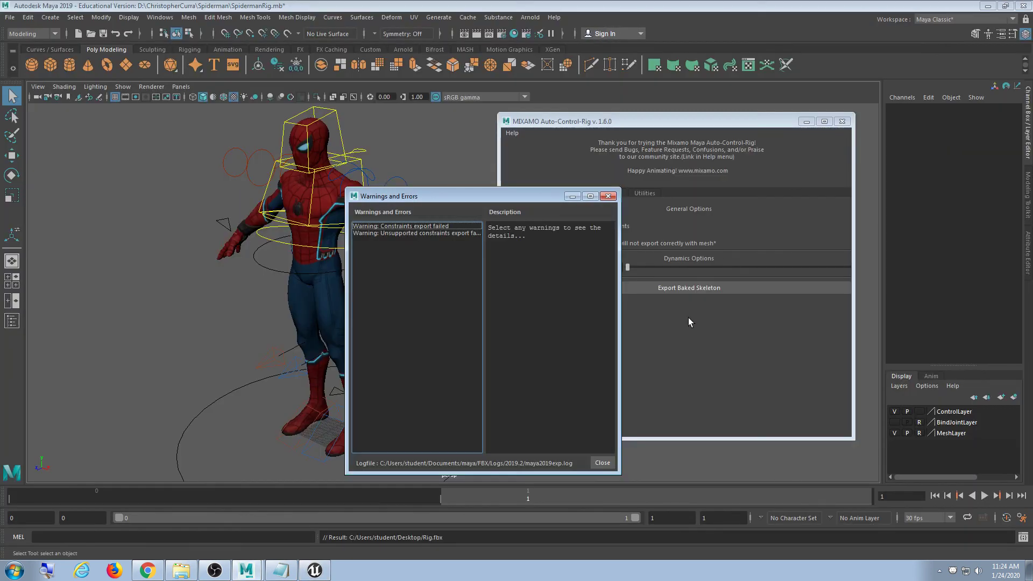
click(608, 196)
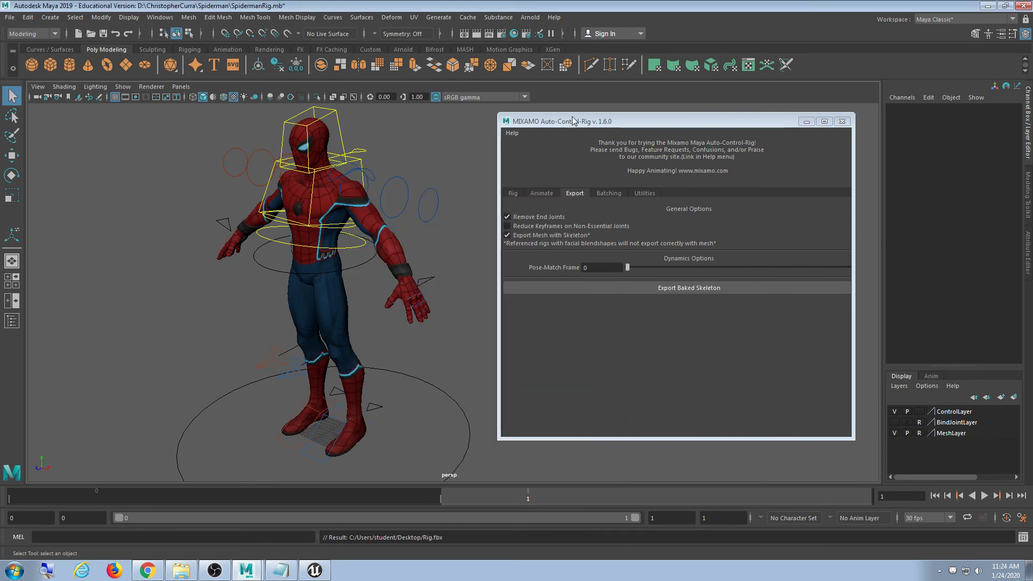
drag(571, 115, 576, 125)
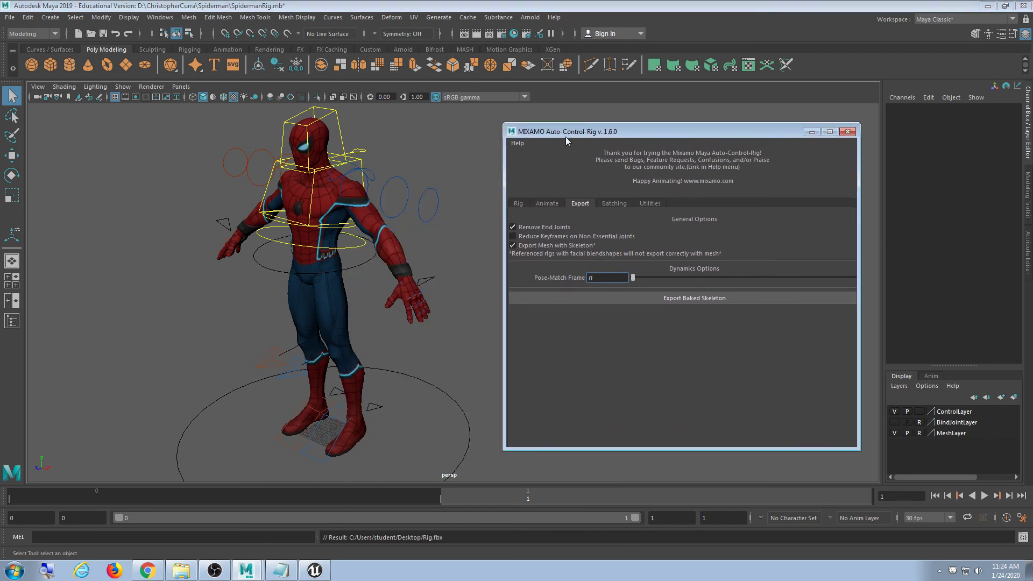
drag(583, 121, 591, 135)
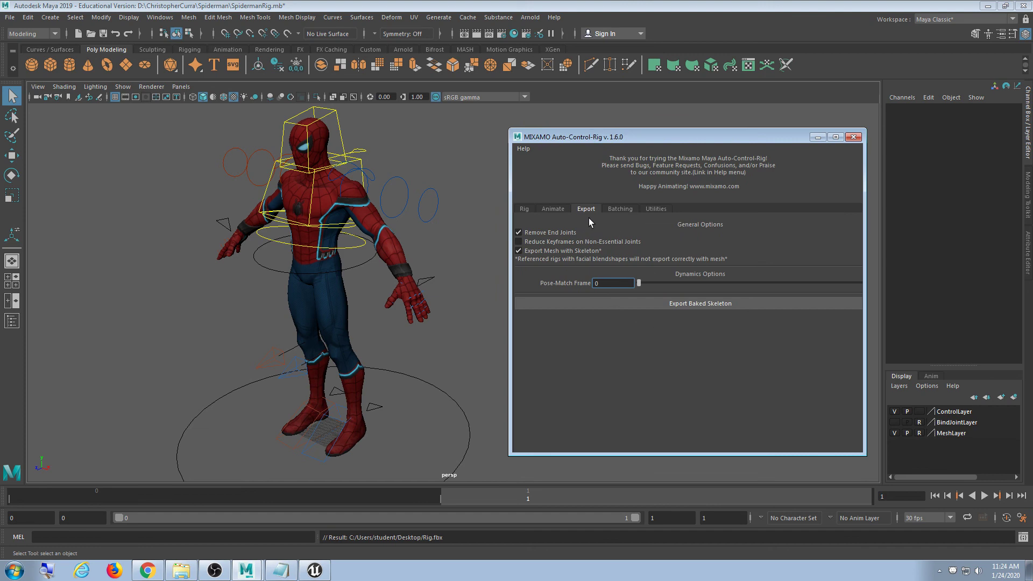
- Select the root and left hand controls, frame the character front-on, then minimize Maya
click(331, 272)
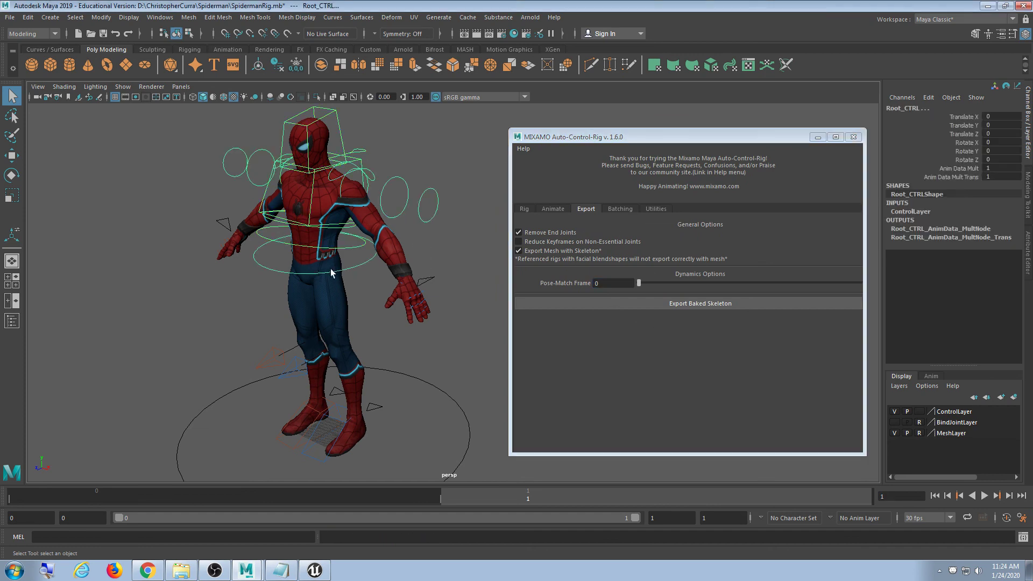
click(396, 243)
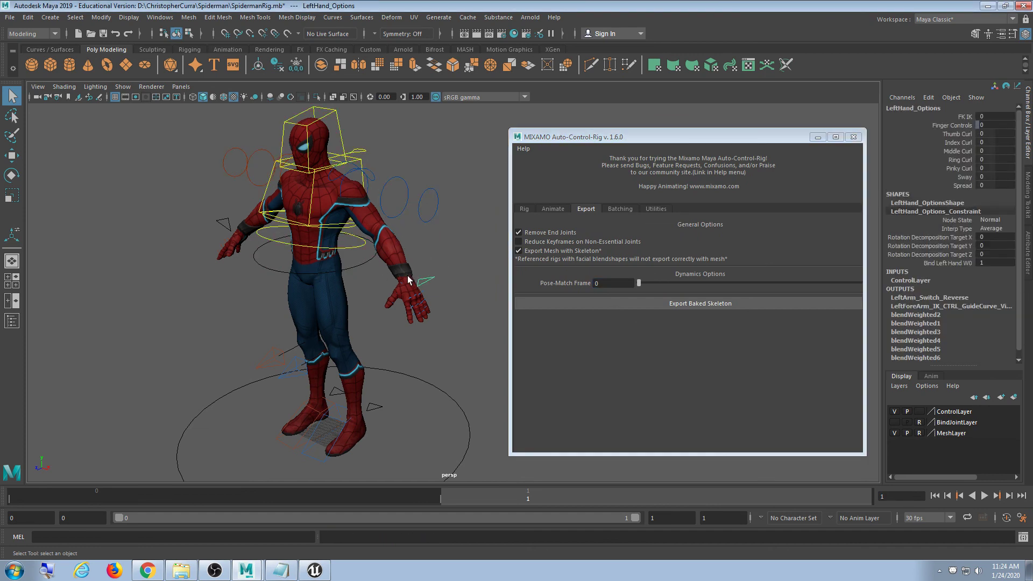
alt+drag(408, 279, 426, 279)
alt+middle_drag(427, 280, 385, 267)
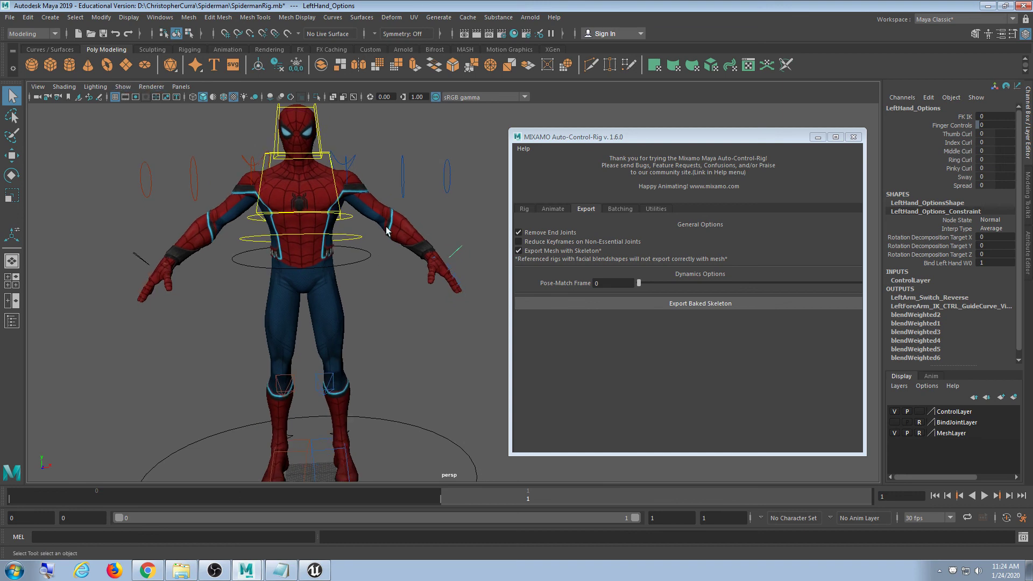
scroll(386, 232, down, 3)
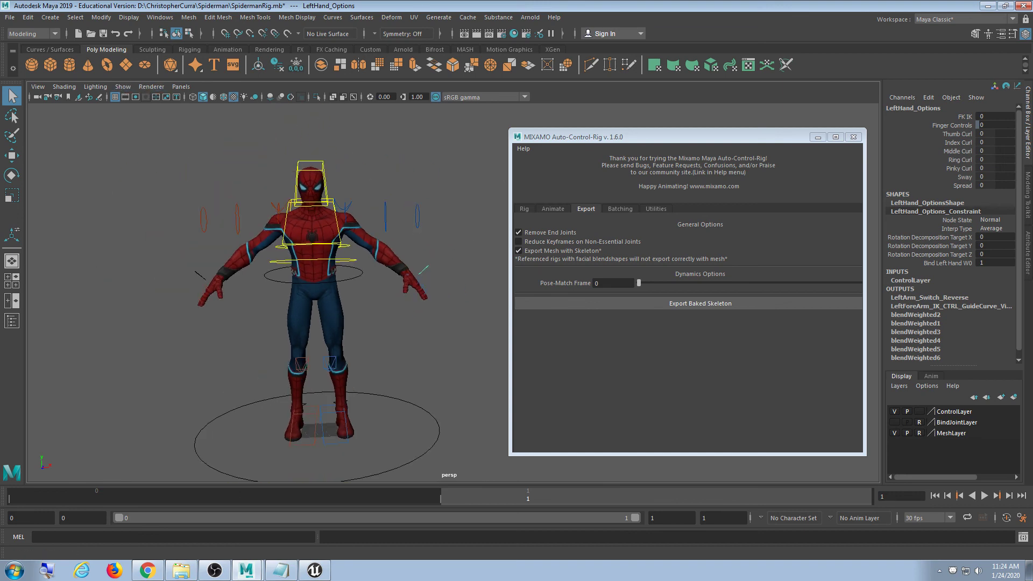
click(988, 6)
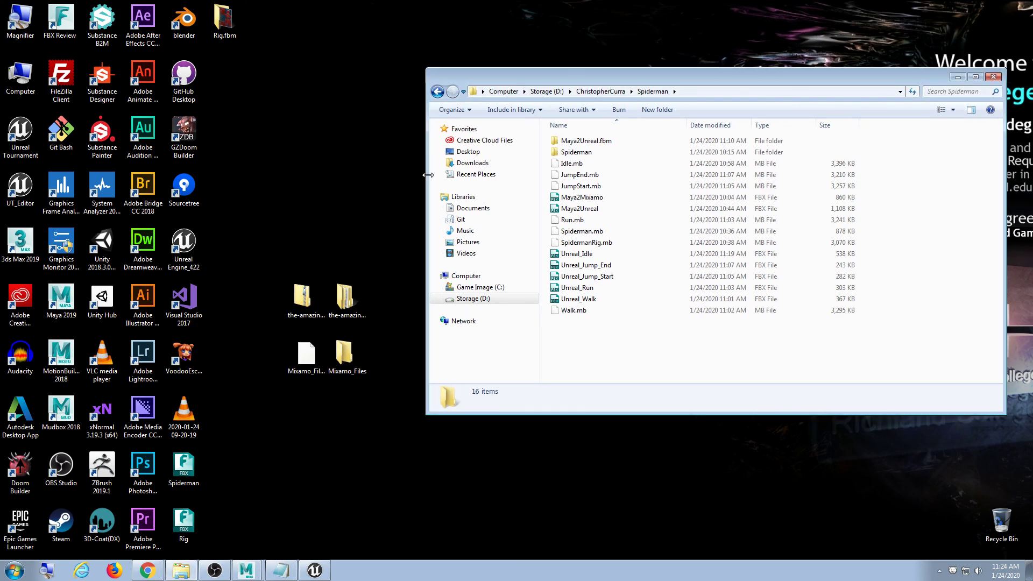
- Resize the Spiderman folder window, open Computer beside it on the left, and return to Unreal
drag(425, 178, 513, 177)
drag(583, 68, 591, 45)
double_click(29, 67)
drag(667, 47, 144, 50)
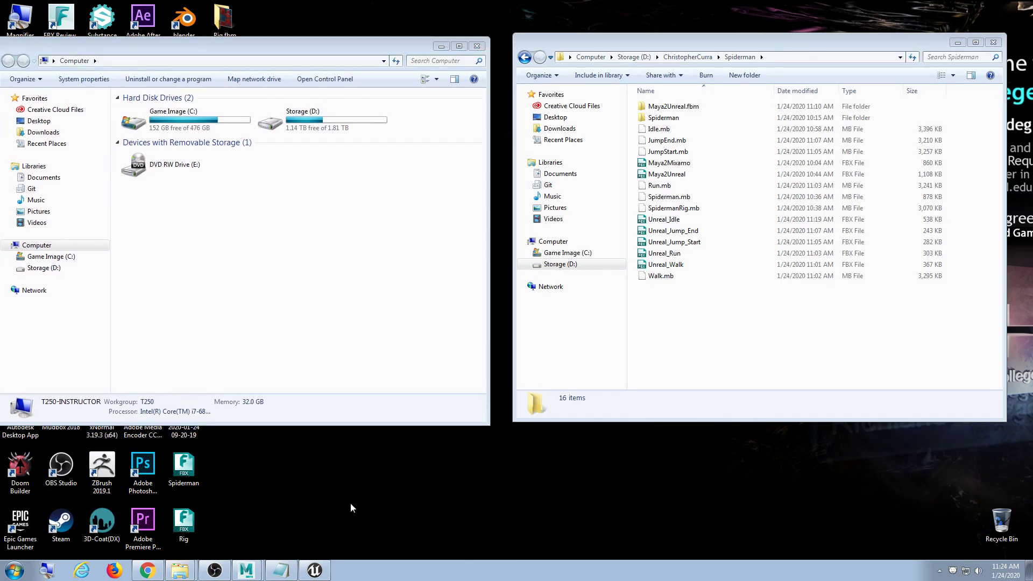
click(314, 570)
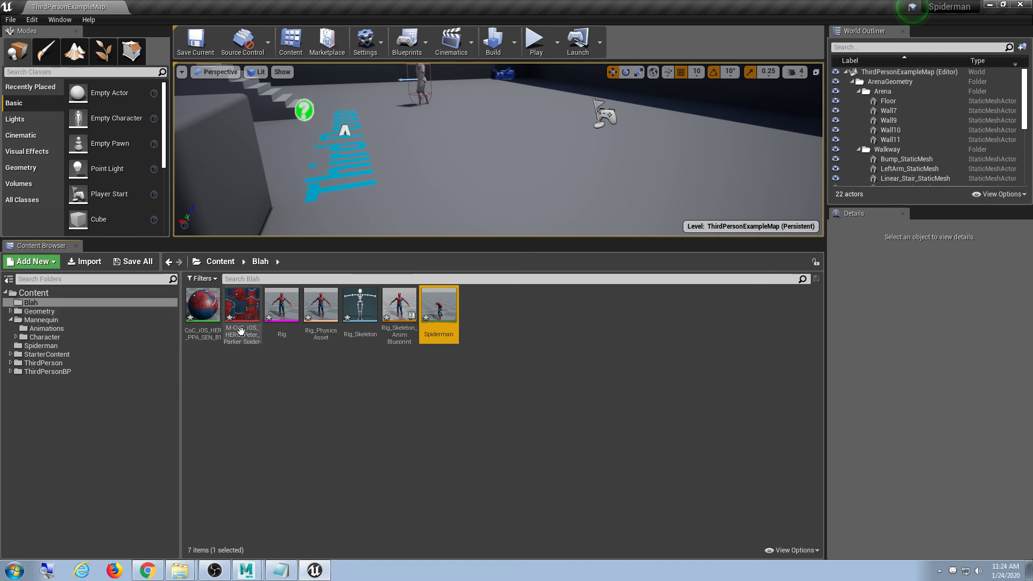
- Force-delete the Blah folder and all seven of its assets, then minimize the Unreal Editor
click(51, 384)
click(30, 311)
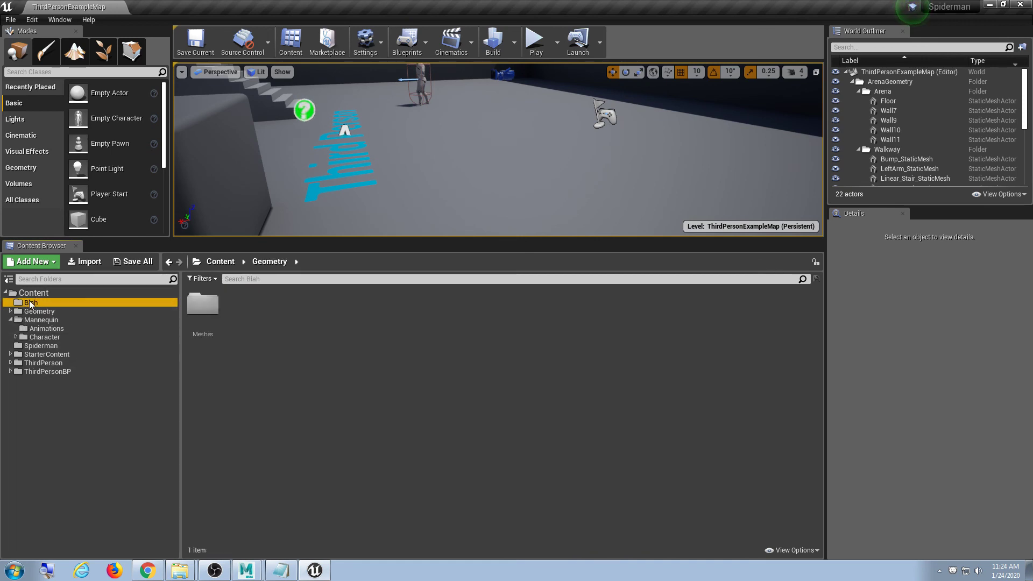
click(30, 303)
key(Delete)
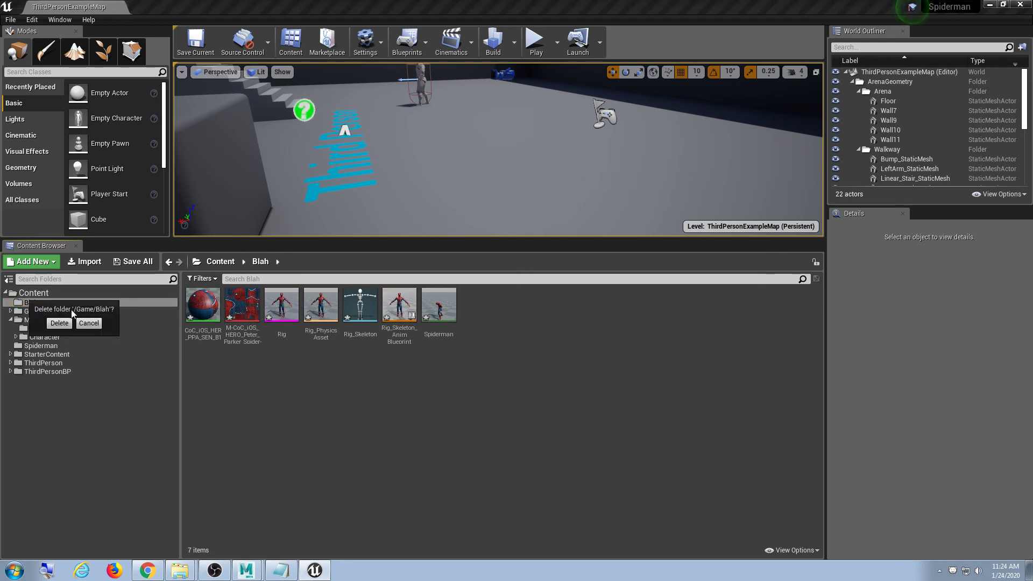
click(59, 323)
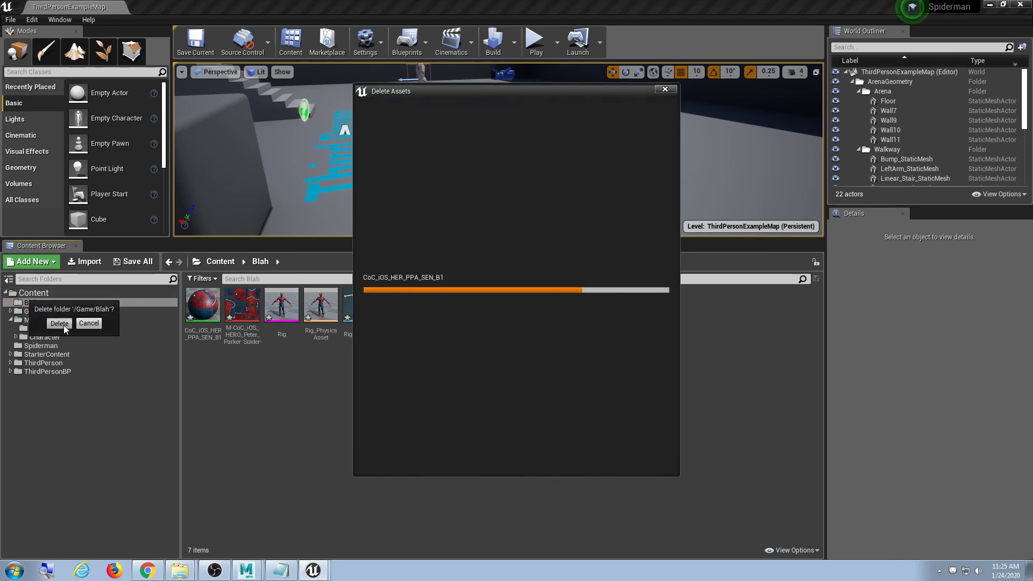
click(409, 457)
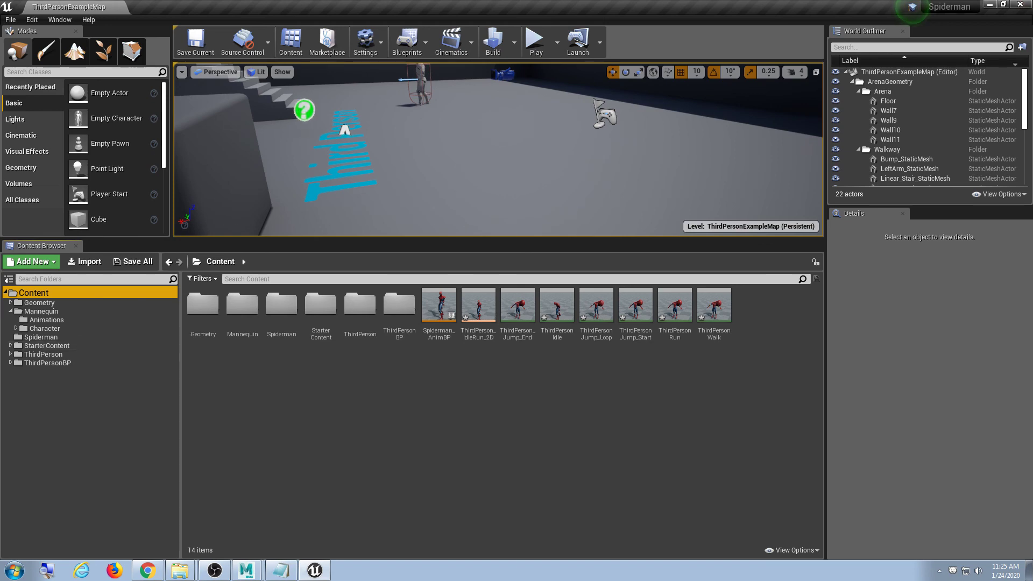
click(991, 4)
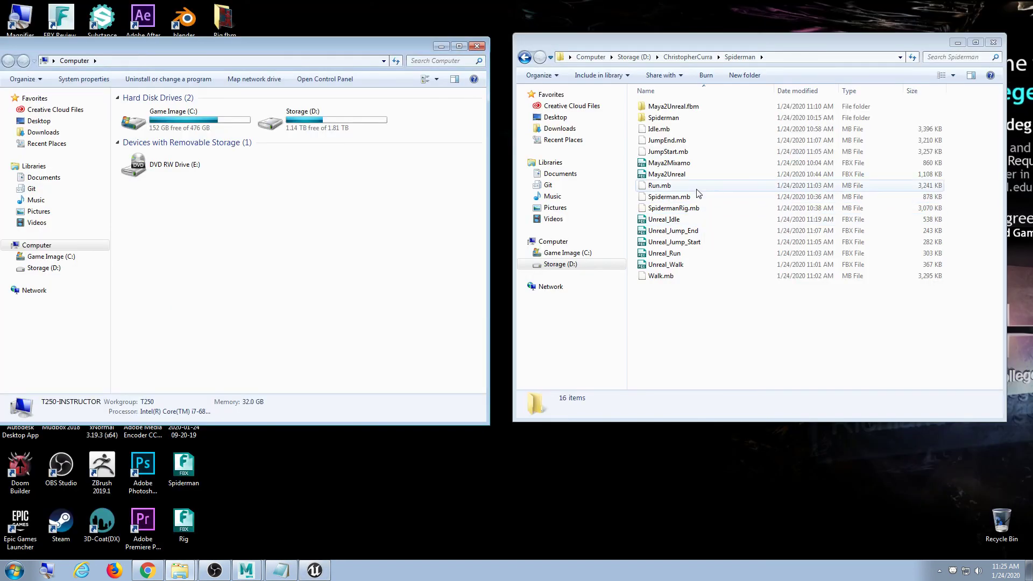
- Copy the student profile's Downloads folder into the Spiderman folder on Storage (D:)
click(38, 132)
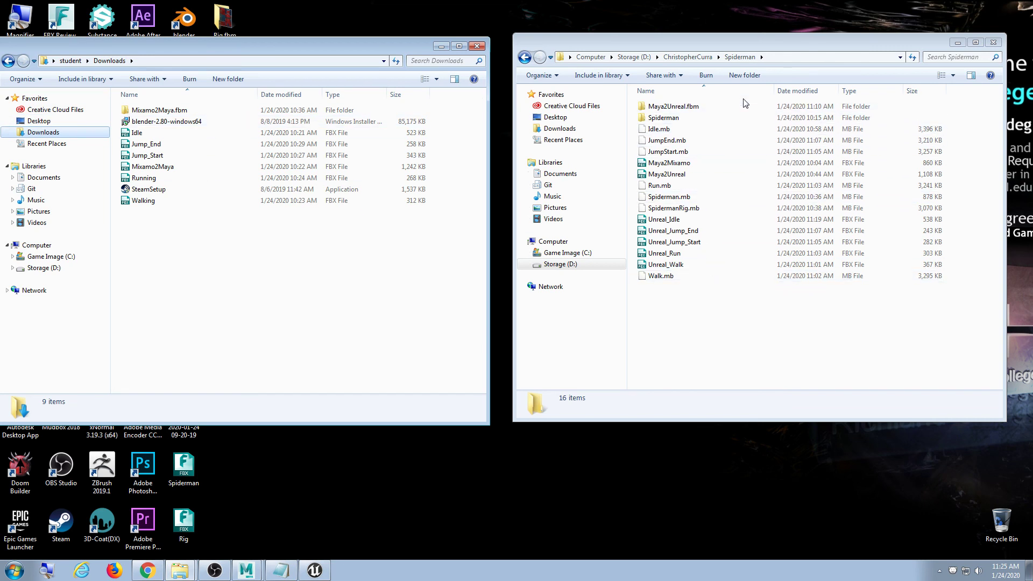
drag(730, 42, 734, 41)
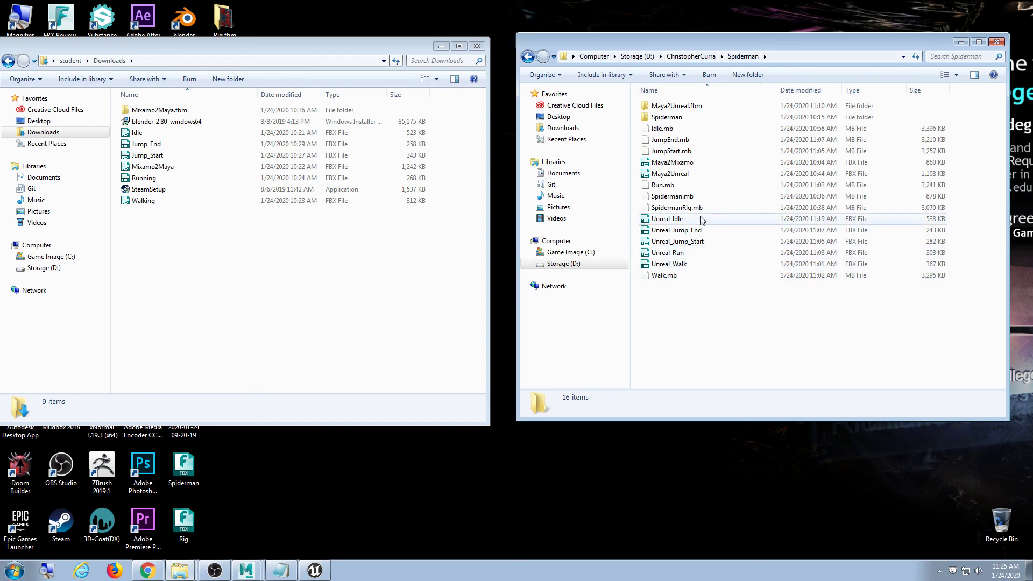
double_click(732, 117)
key(BackSpace)
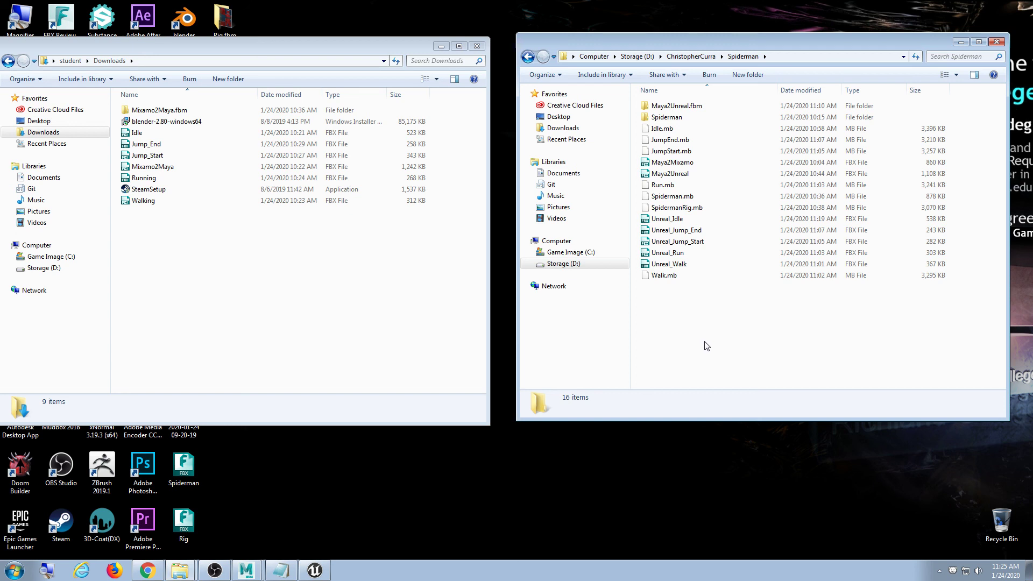
click(71, 60)
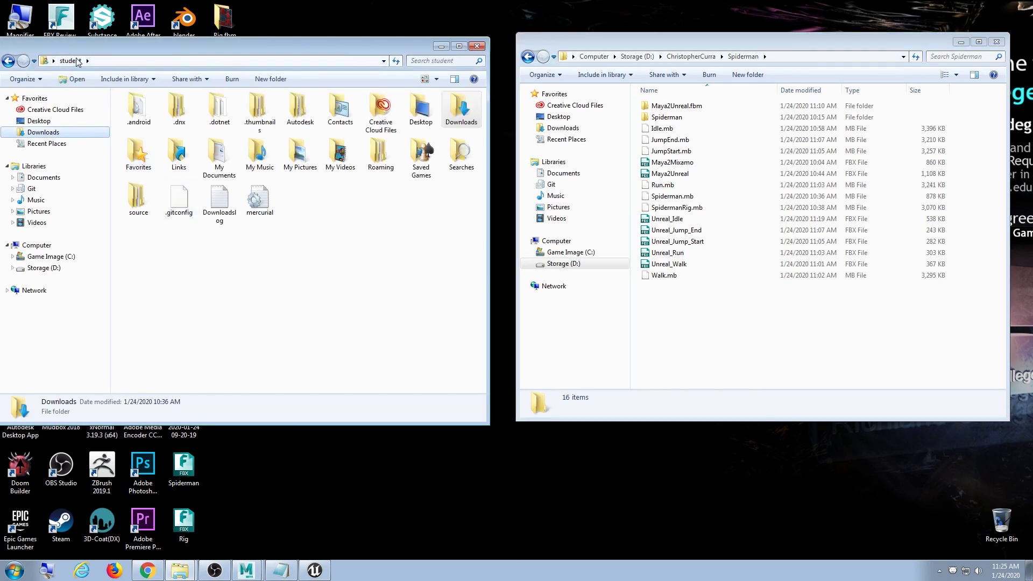
drag(97, 46, 106, 50)
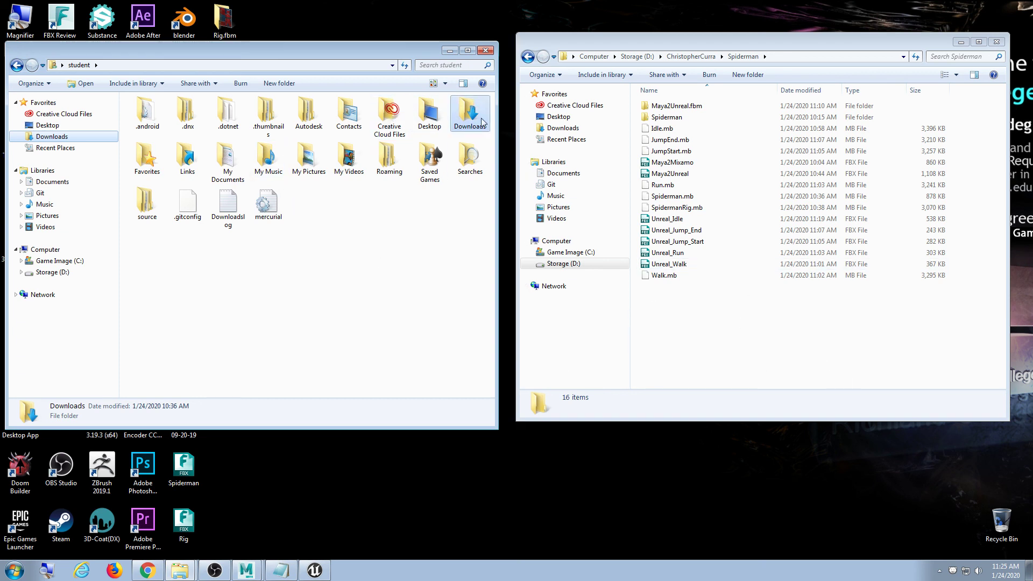
drag(482, 123, 764, 345)
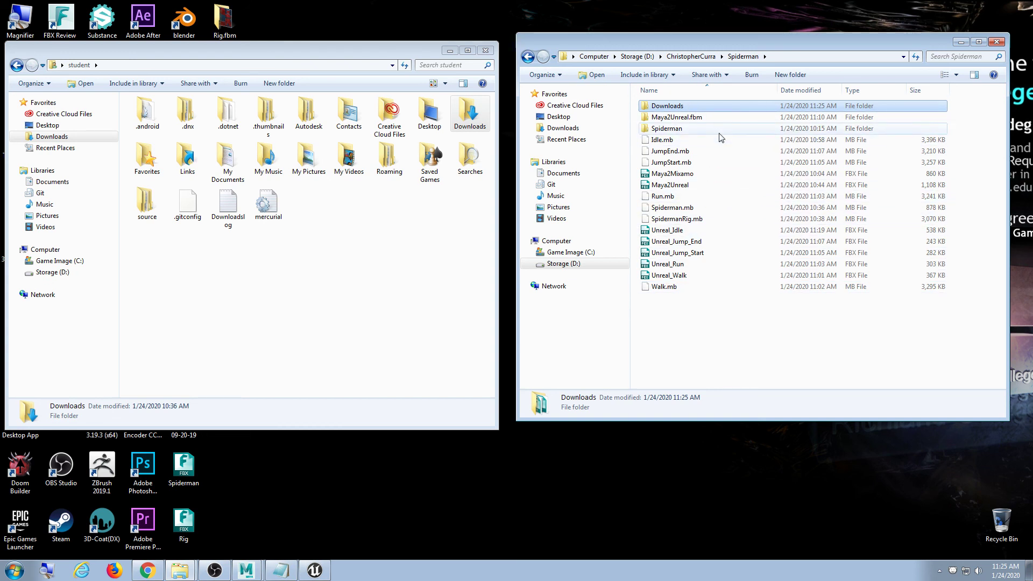
- In the copied Downloads folder, delete the SteamSetup installer
double_click(682, 108)
drag(767, 294, 765, 256)
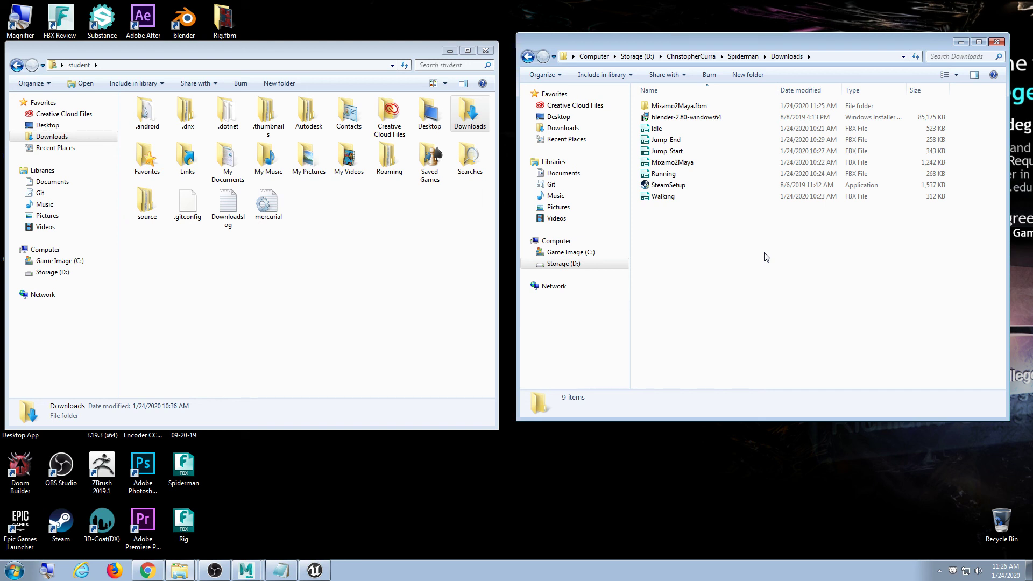
click(685, 186)
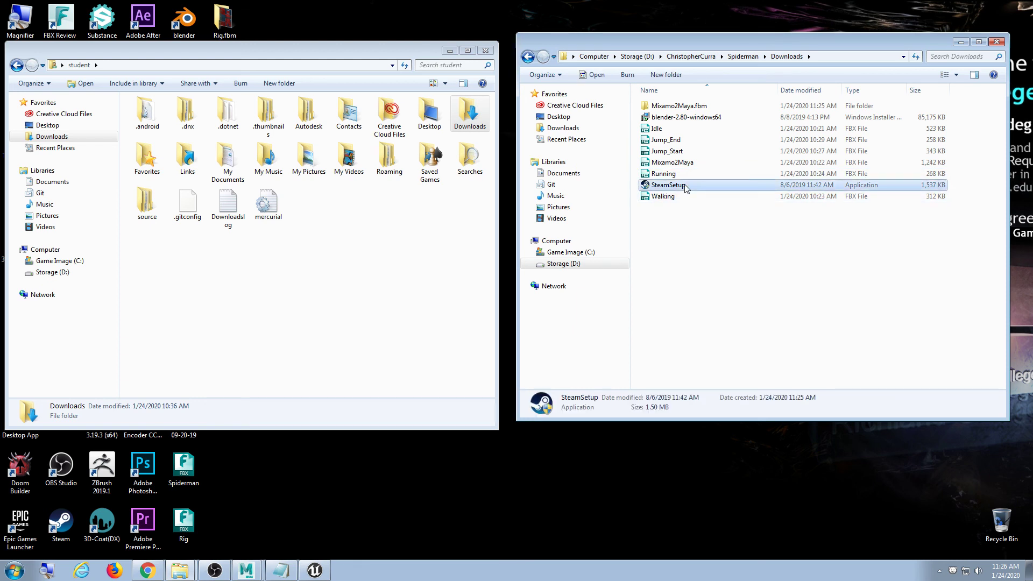
key(Delete)
click(561, 324)
- Delete the blender-2.80-windows64 installer, close the student window, and return to Unreal Engine
click(697, 123)
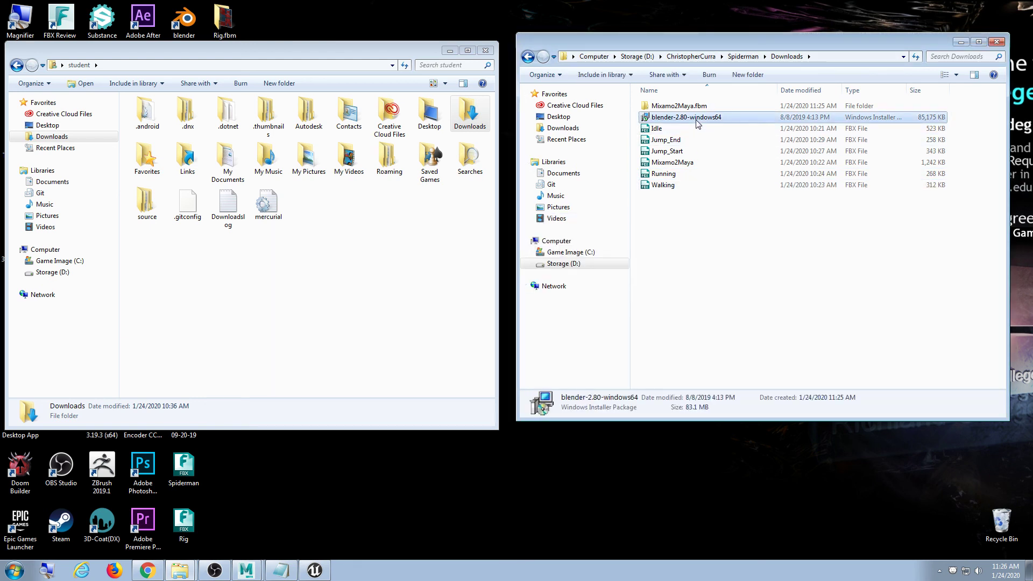
key(Delete)
click(558, 332)
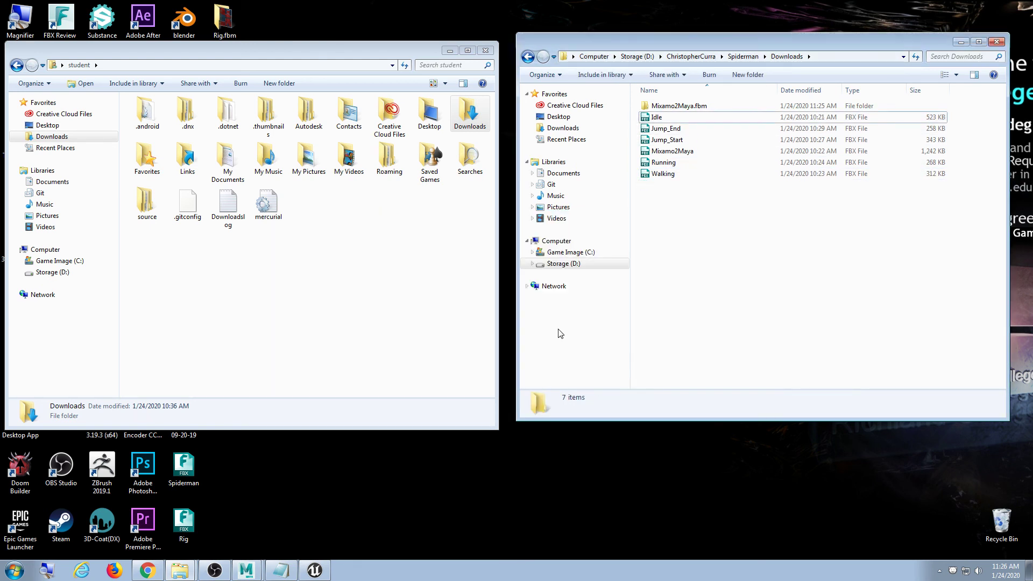
click(485, 50)
drag(699, 40, 658, 50)
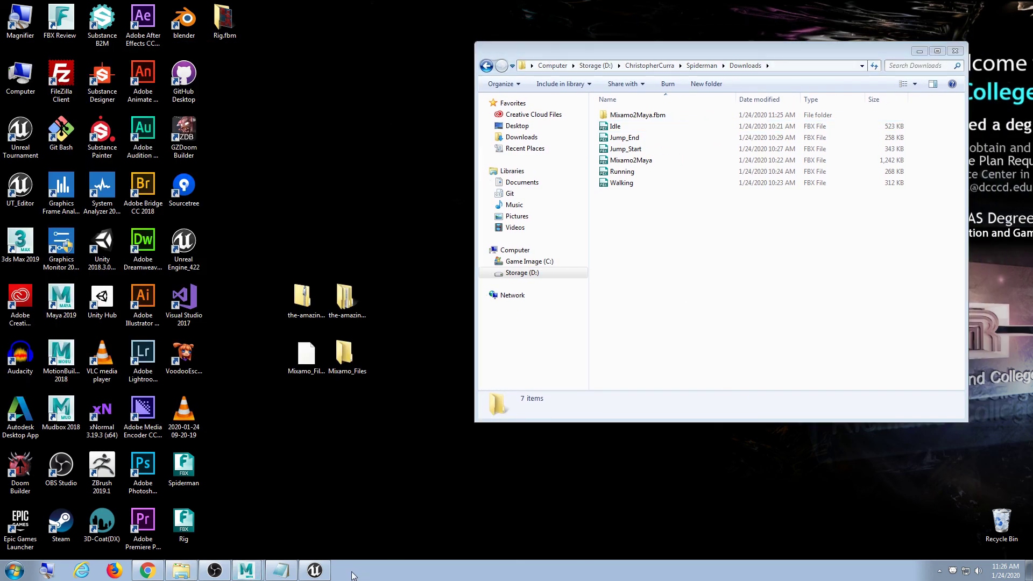
click(314, 569)
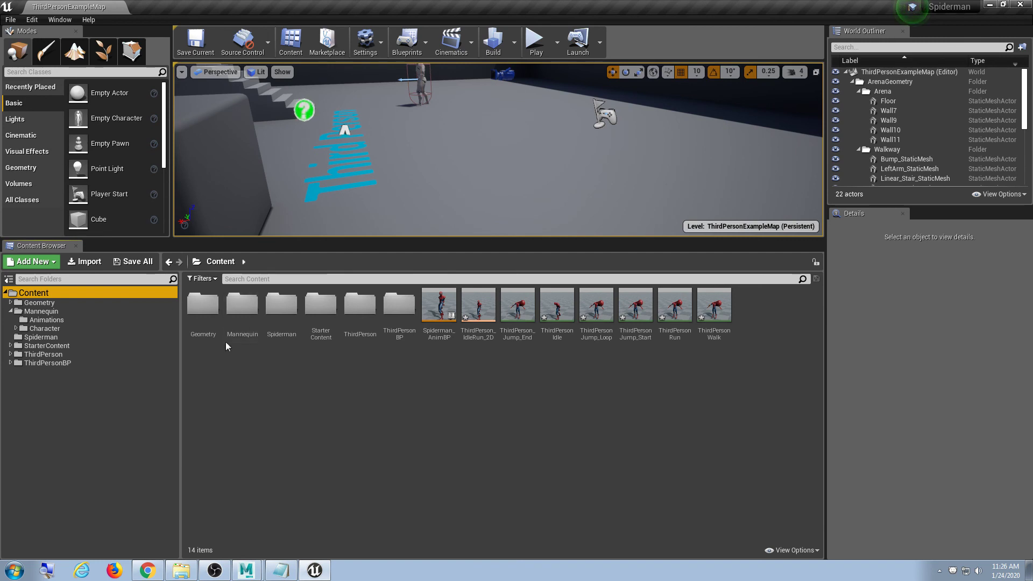
- Save all project levels and assets with File > Save All
click(11, 19)
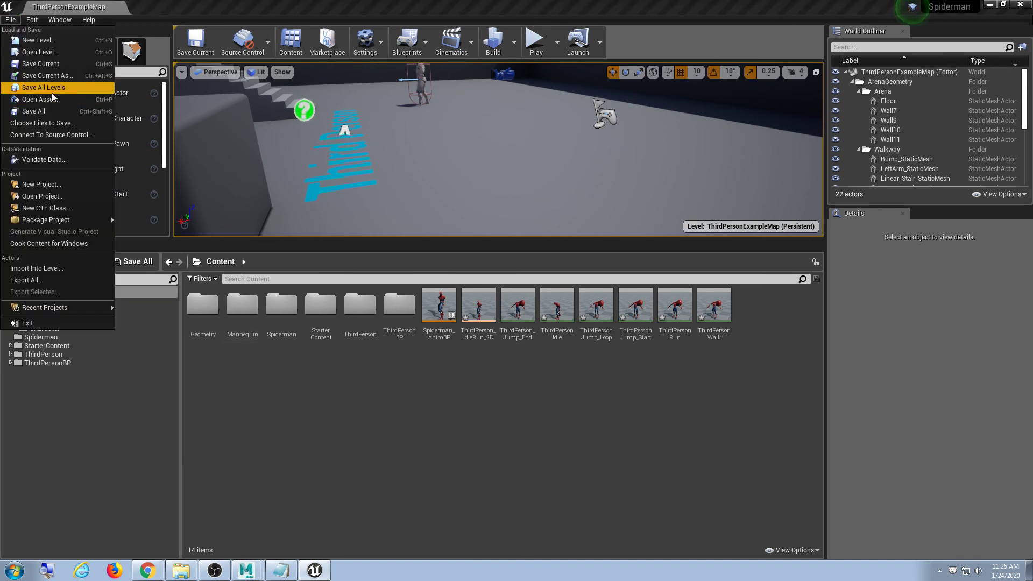
click(56, 107)
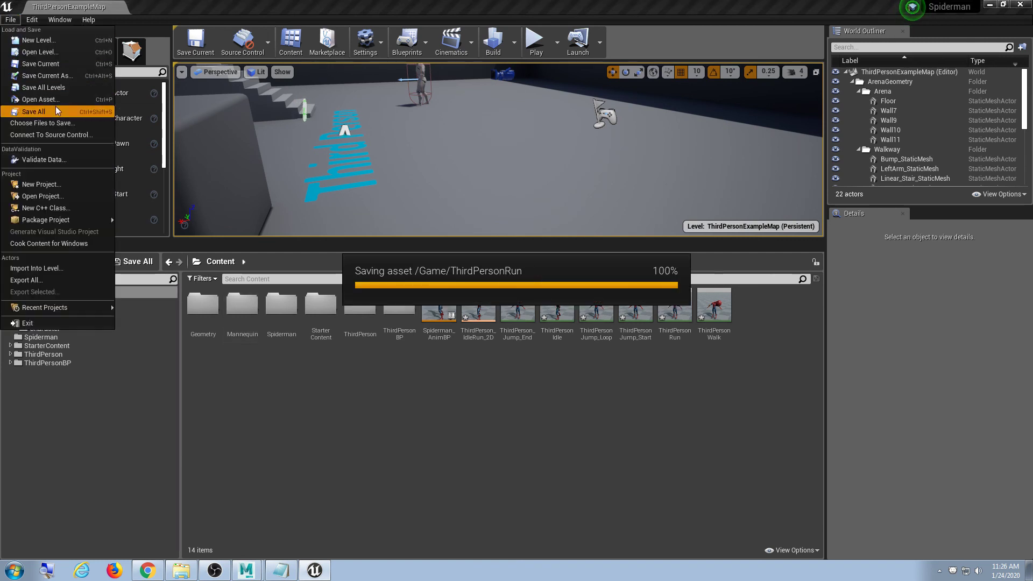